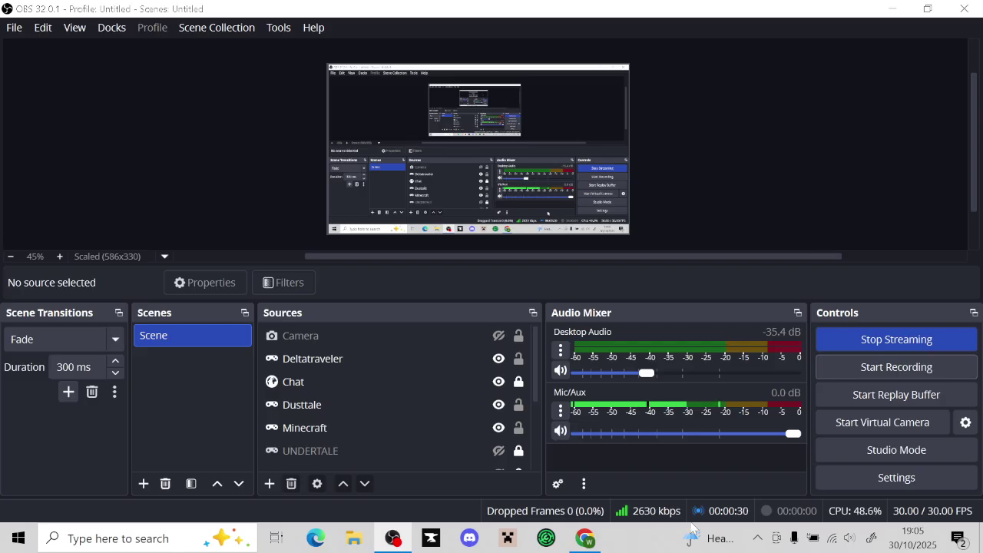
Switch to Chrome and open the Undertale: Bone Maze game in the Flowlab editor
left_click(589, 537)
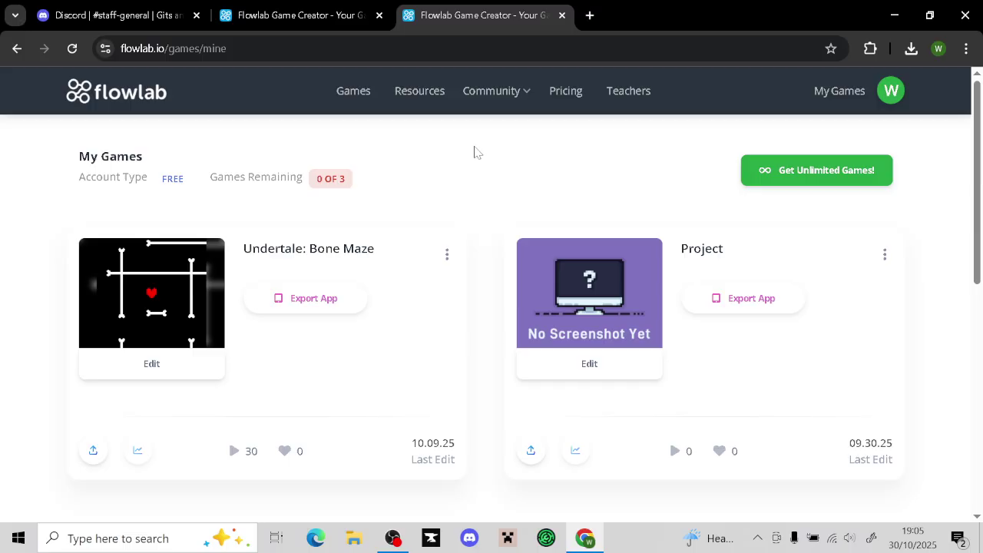
left_click(122, 322)
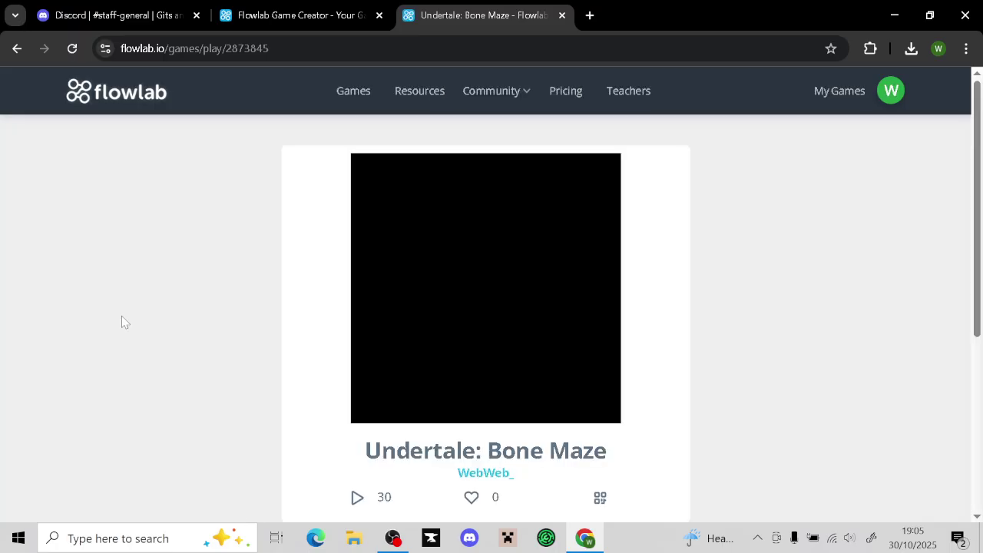
left_click_drag(980, 180, 982, 334)
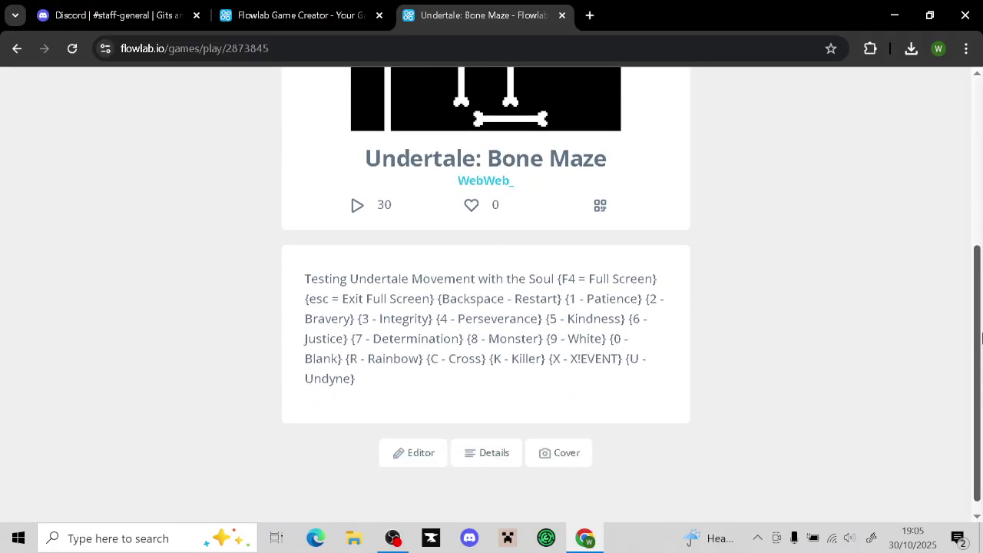
left_click(414, 451)
scroll(536, 366, "down", 3)
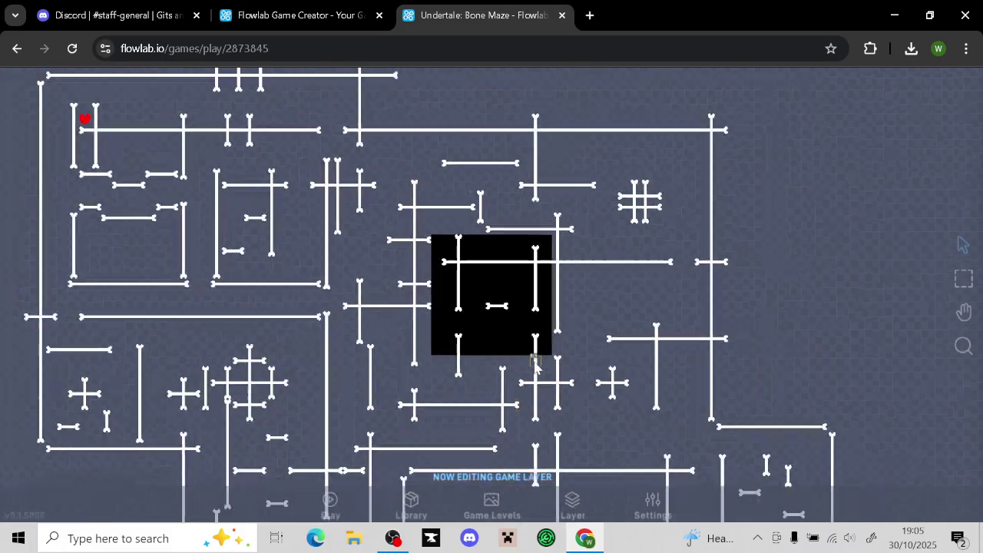
Load the game's second level and start a test play of it
left_click(491, 503)
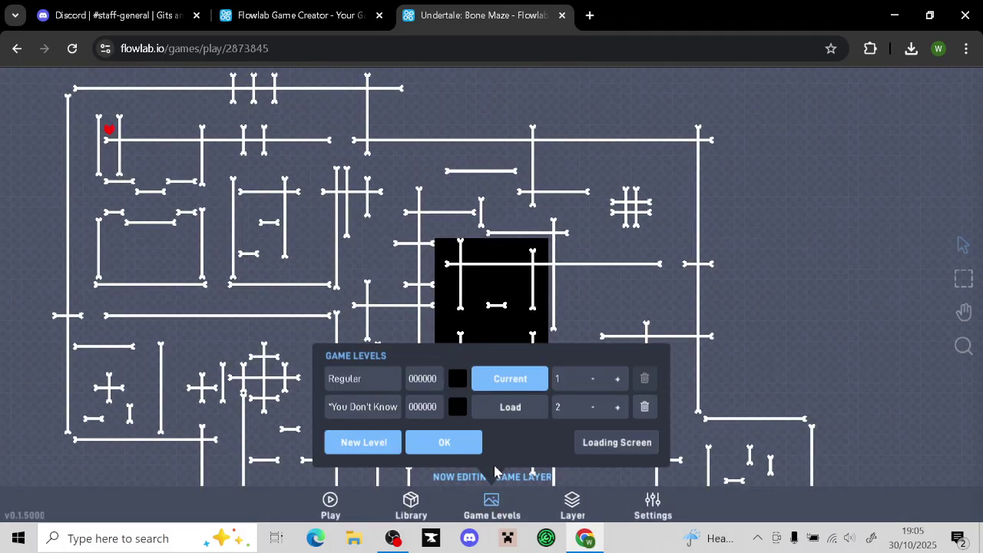
left_click(497, 418)
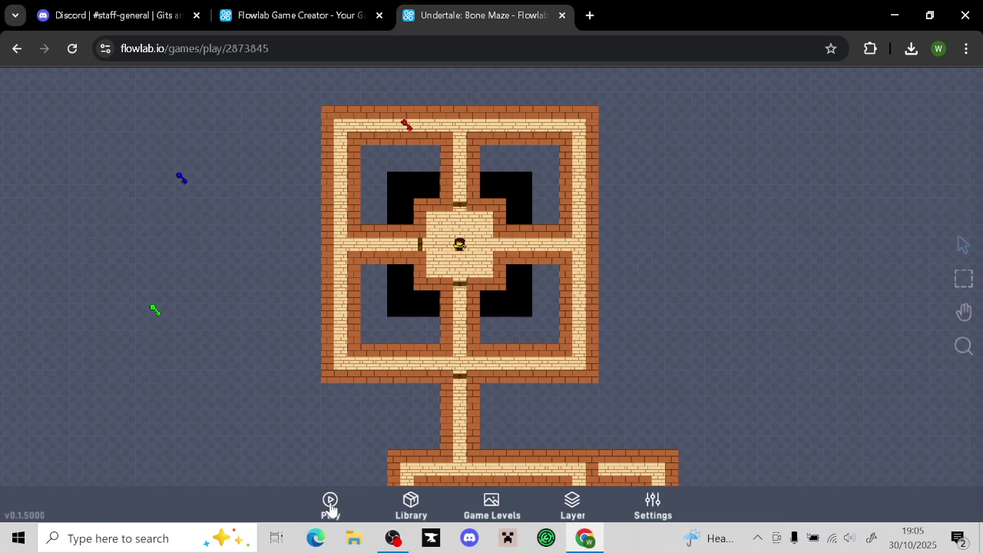
left_click(330, 503)
Walk the character out through the east corridor, up around the outer passage and west to collect the red key
key("Right")
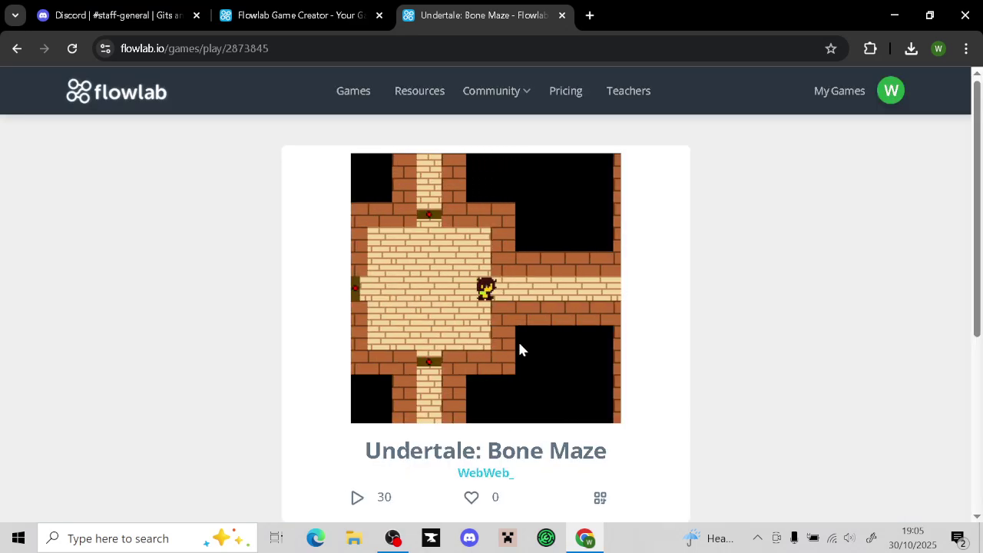
key("Right")
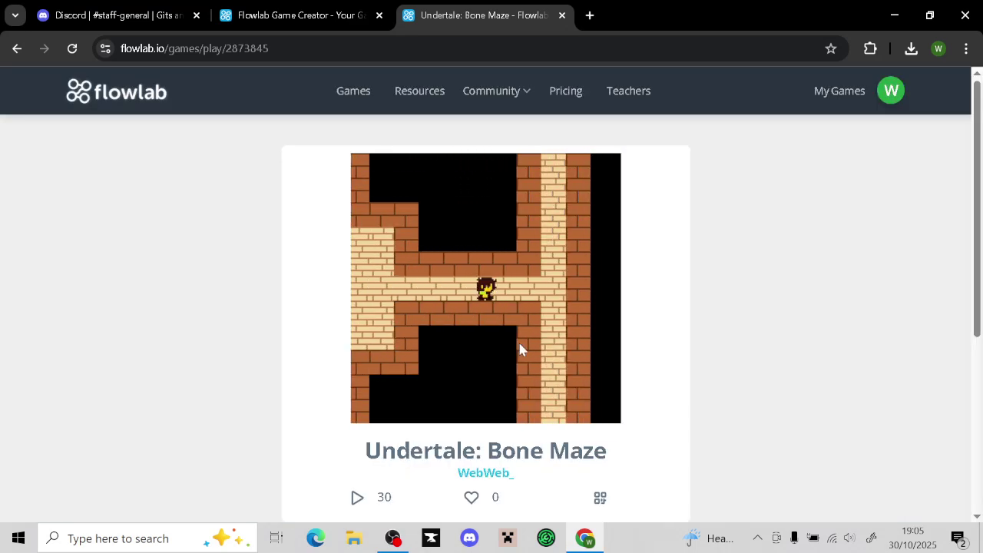
key("Right")
key("Up")
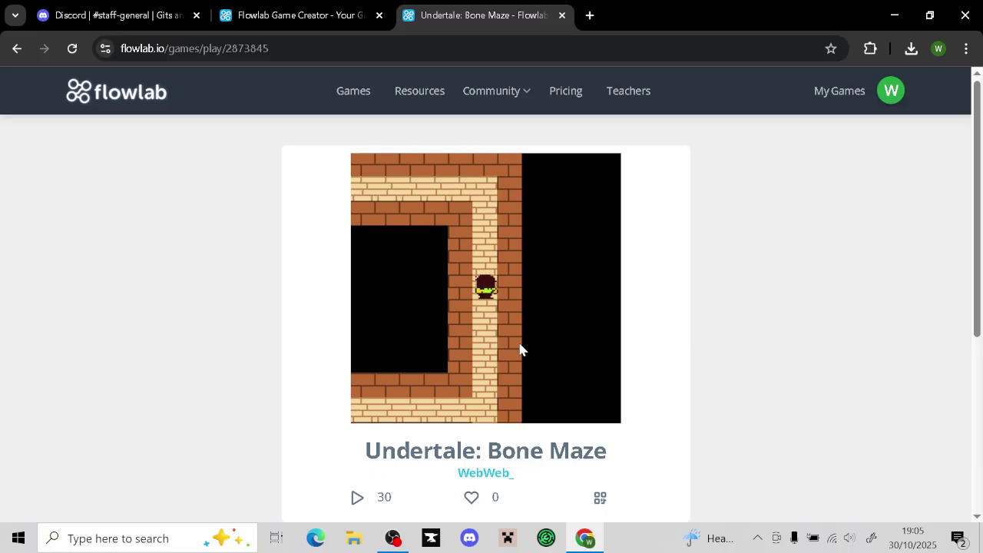
key("Up")
key("Left")
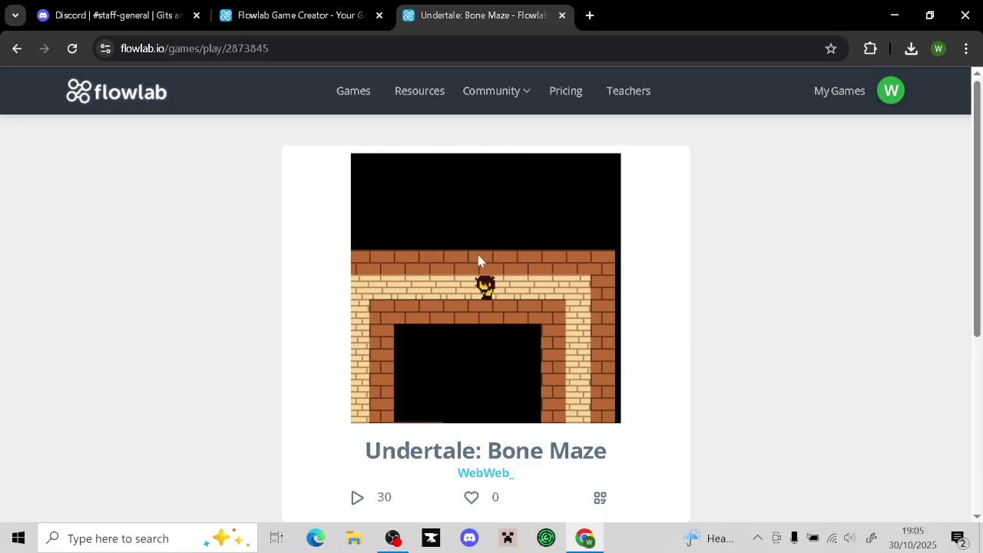
key("Left")
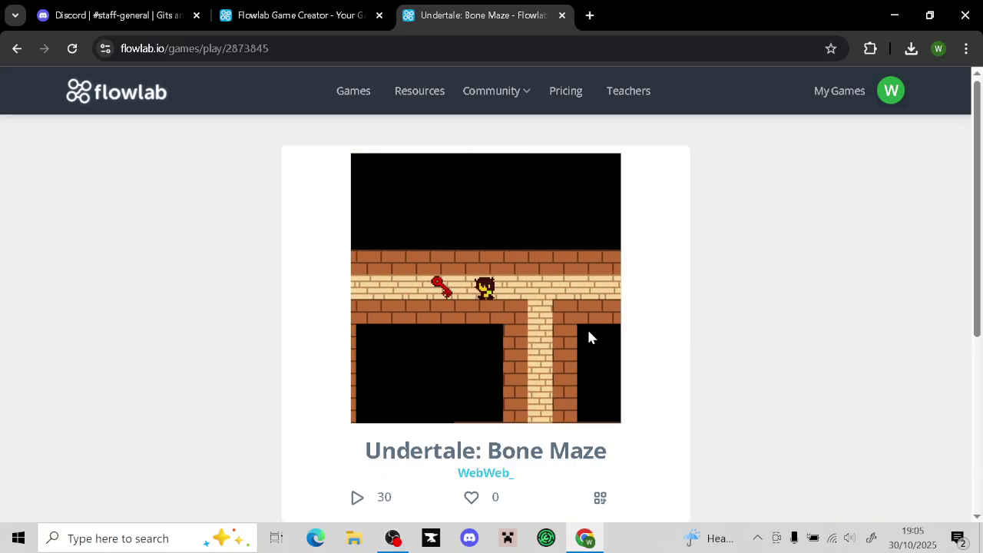
Test the doors by walking south through the central room and down to the entrance of the lower maze
key("Down")
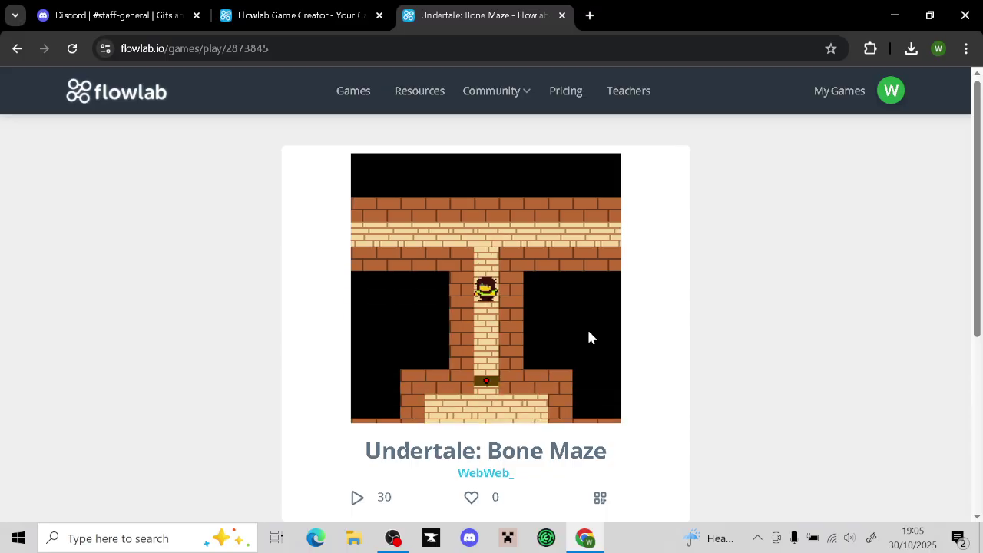
key("Down")
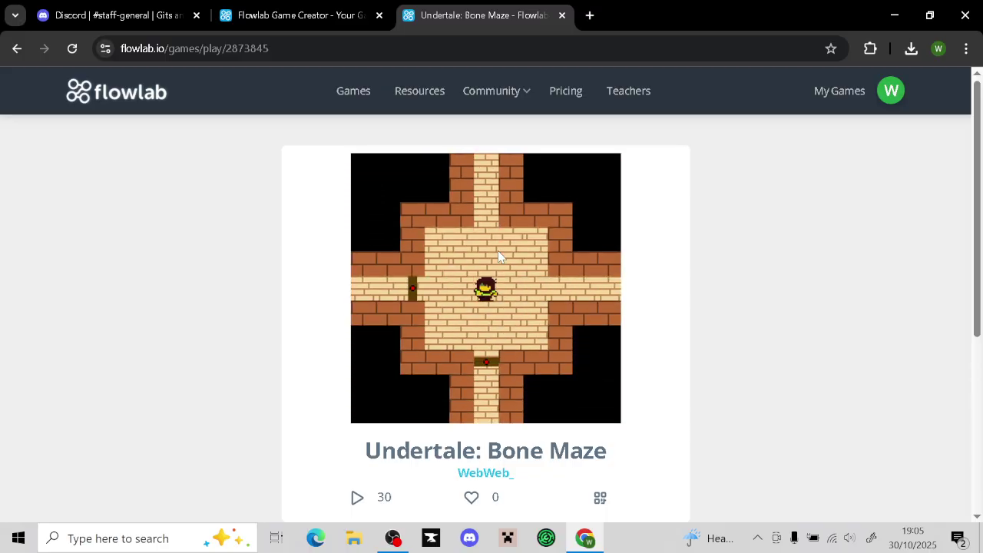
key("Down")
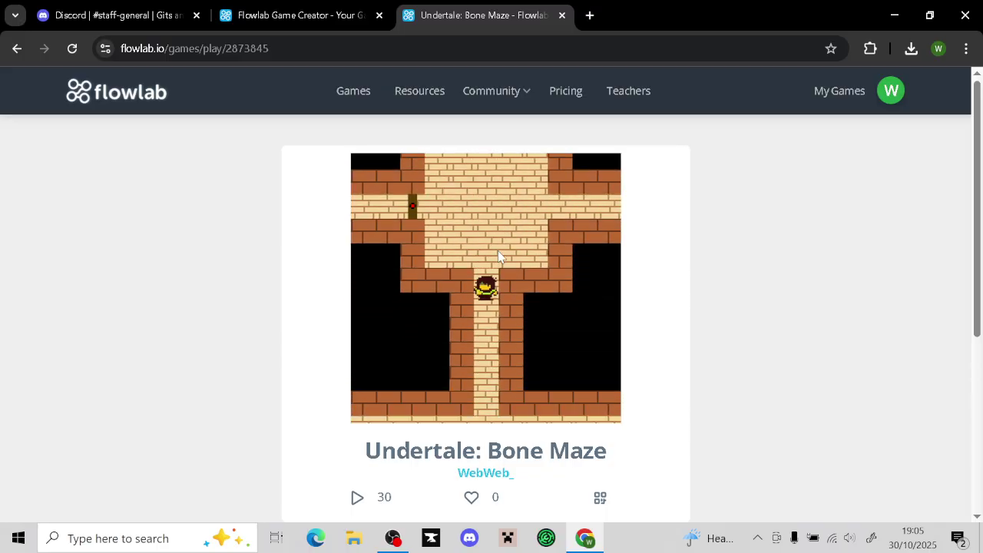
key("Down")
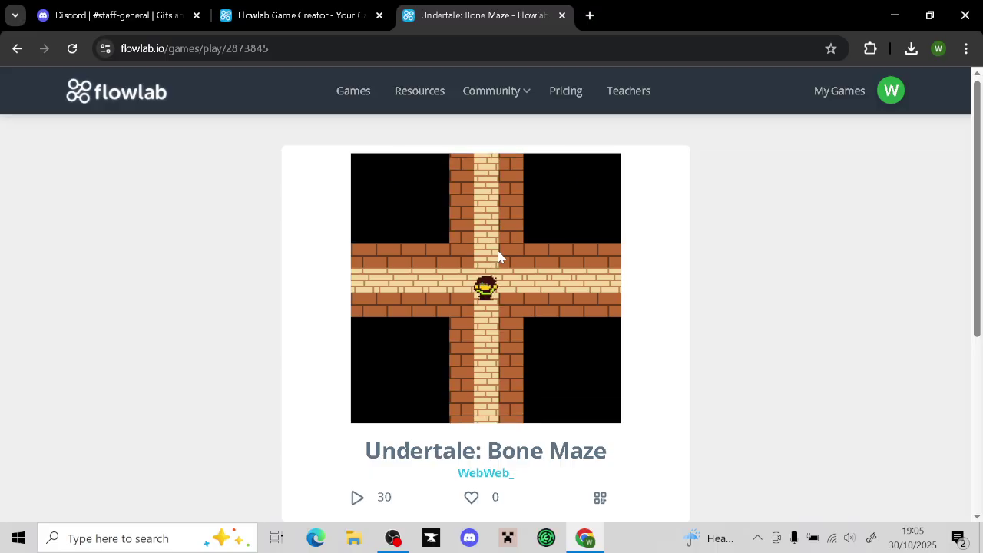
key("Down")
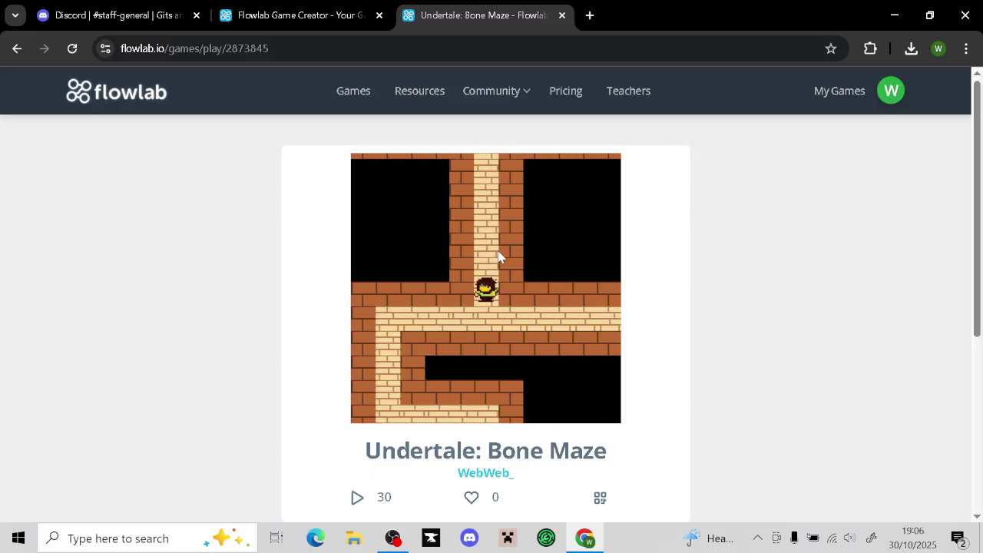
Explore the lower maze's west passage down to its unfinished end and back towards the branch
key("Down")
key("Left")
key("Down")
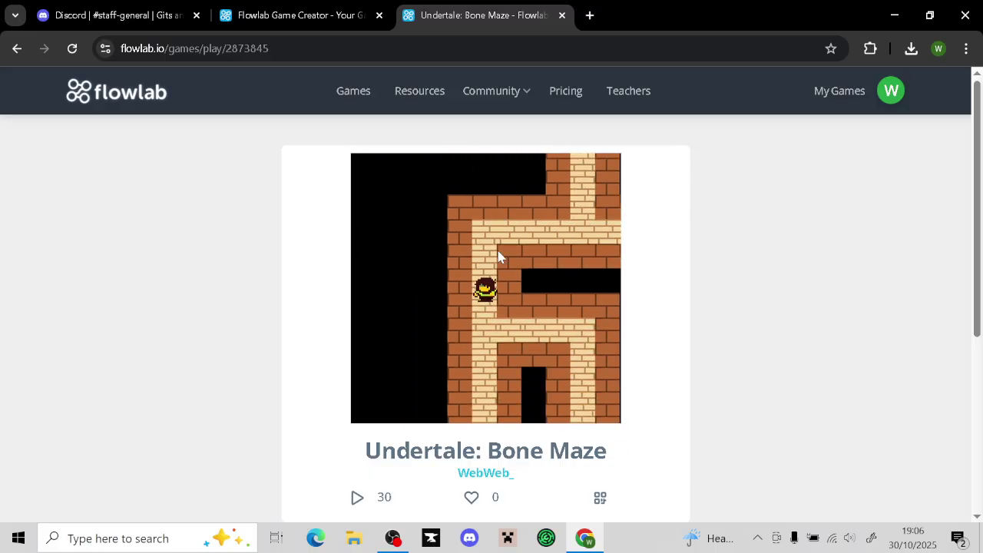
key("Down")
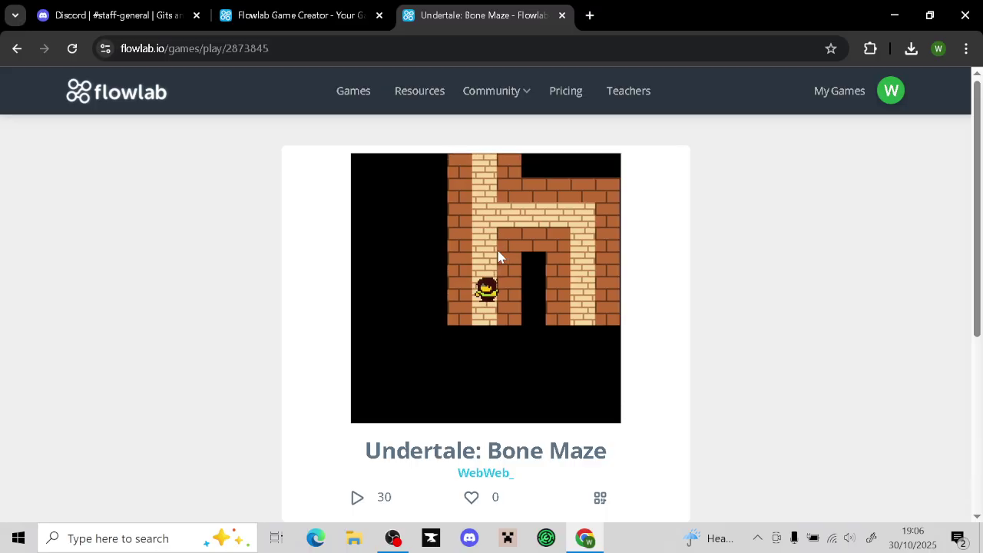
key("Up")
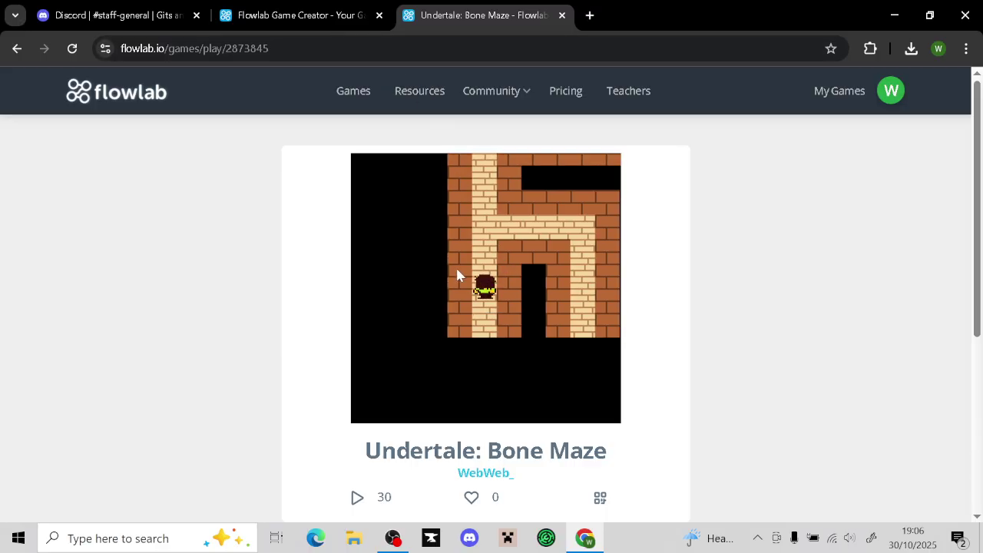
key("Up")
key("Down")
Open the game named Project from My Games in the editor and start it as an Empty Project
left_click(325, 17)
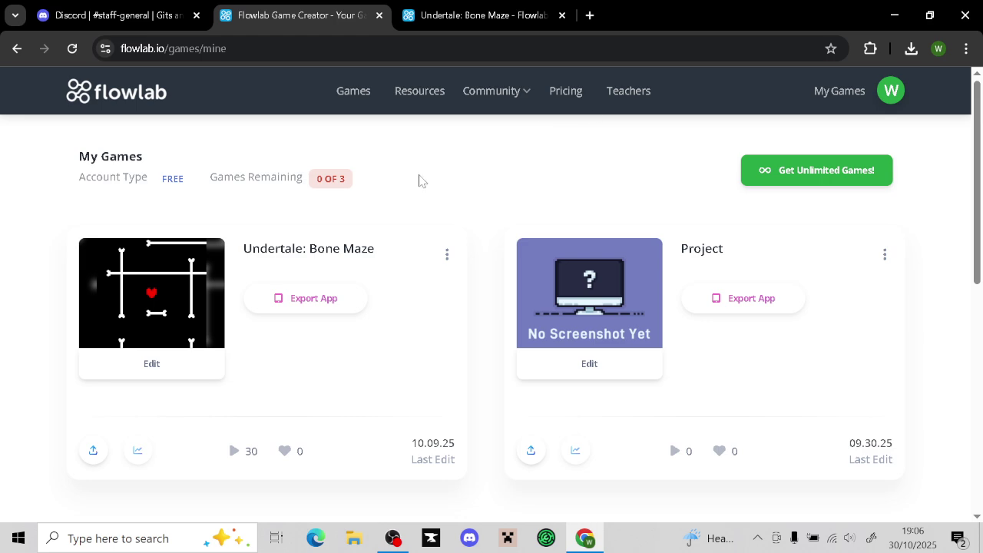
left_click(595, 317)
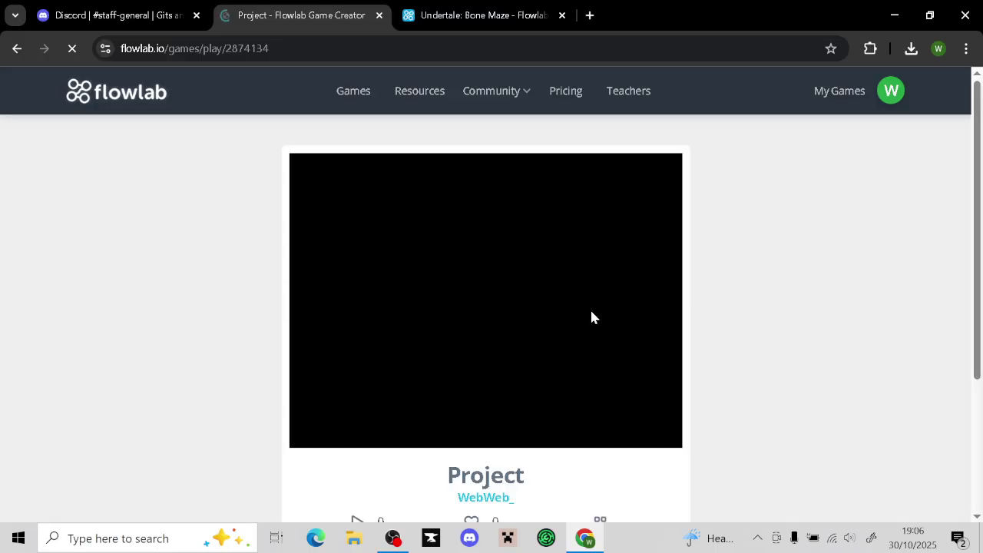
scroll(590, 311, "down", 3)
scroll(591, 311, "up", 3)
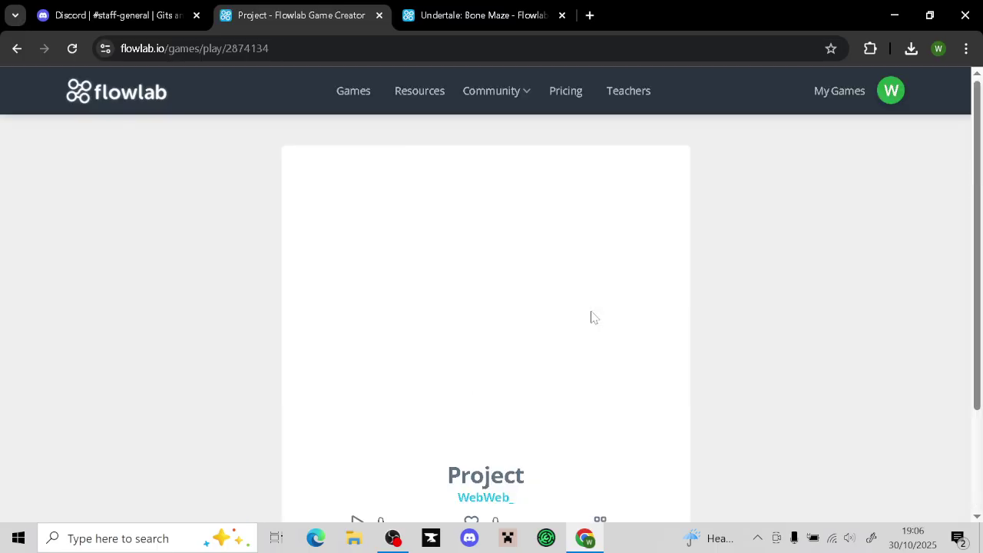
scroll(590, 311, "down", 3)
left_click(420, 439)
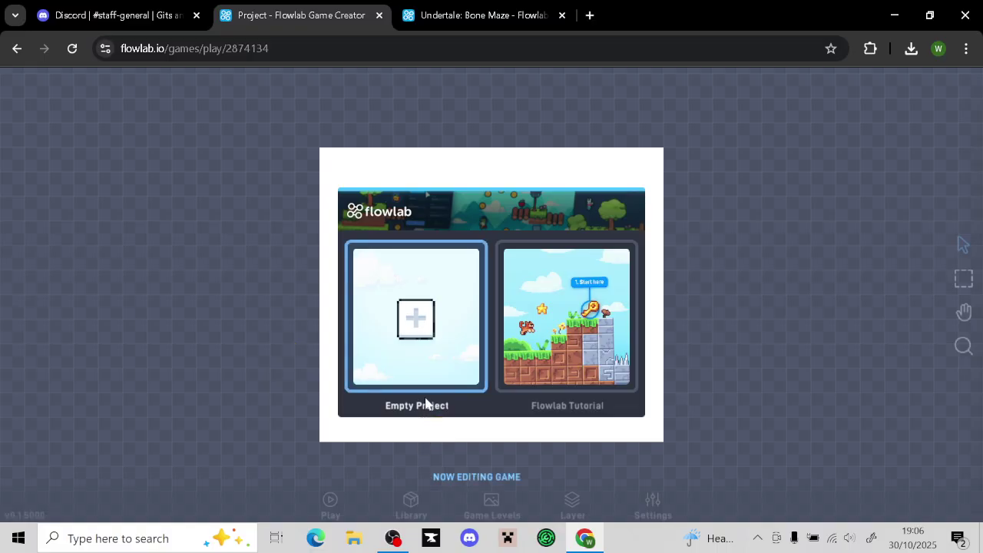
left_click(429, 364)
Set the background colour of Level 1 to black (000000)
left_click(490, 508)
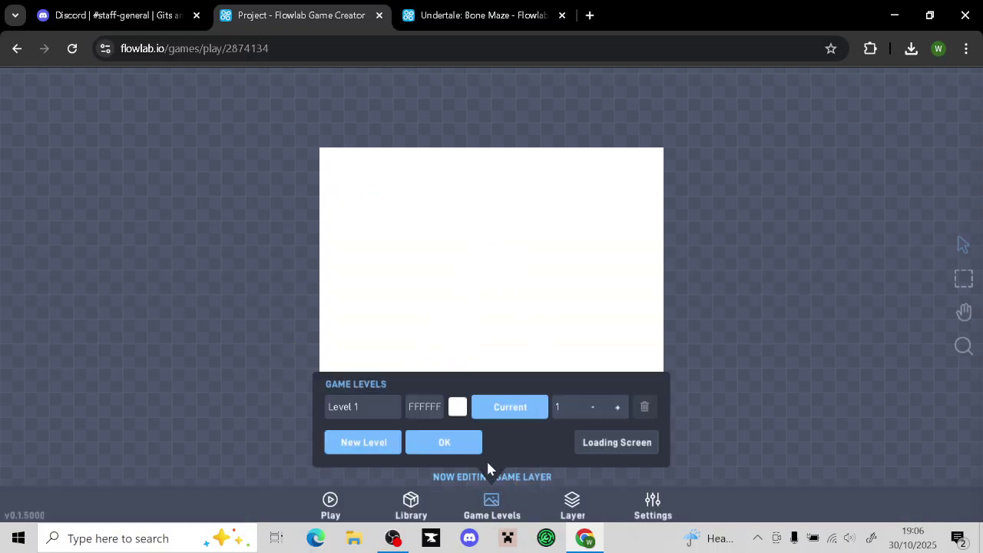
left_click(452, 410)
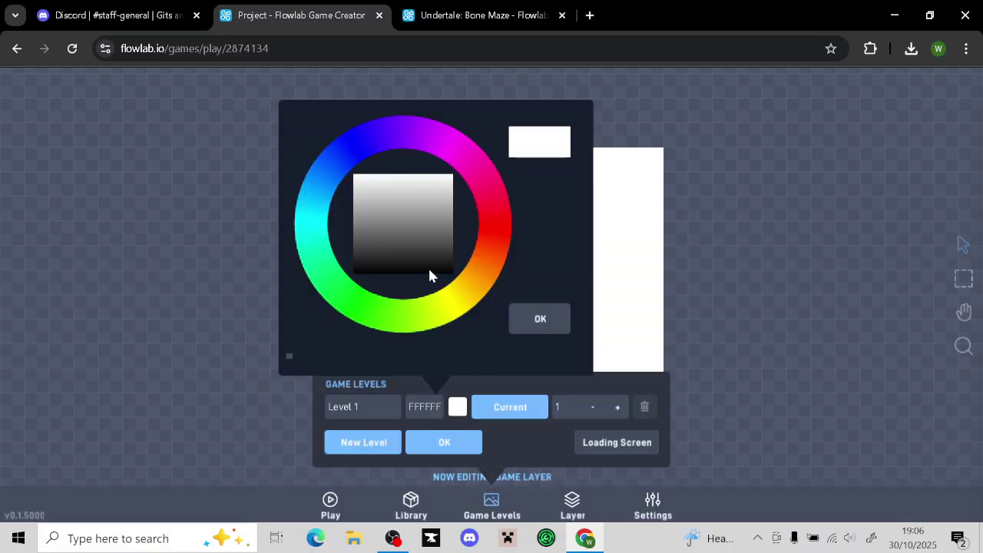
double_click(424, 406)
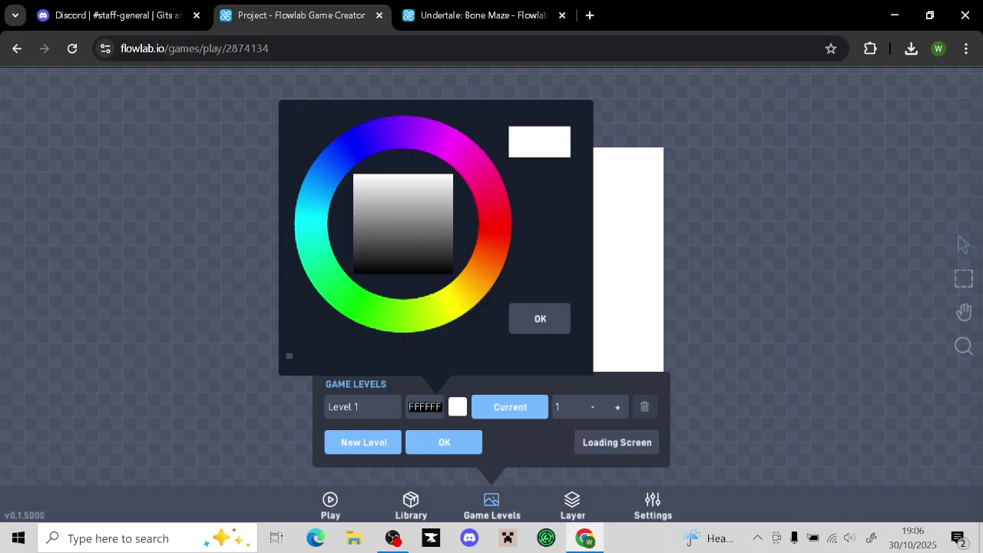
type("000000")
key("Return")
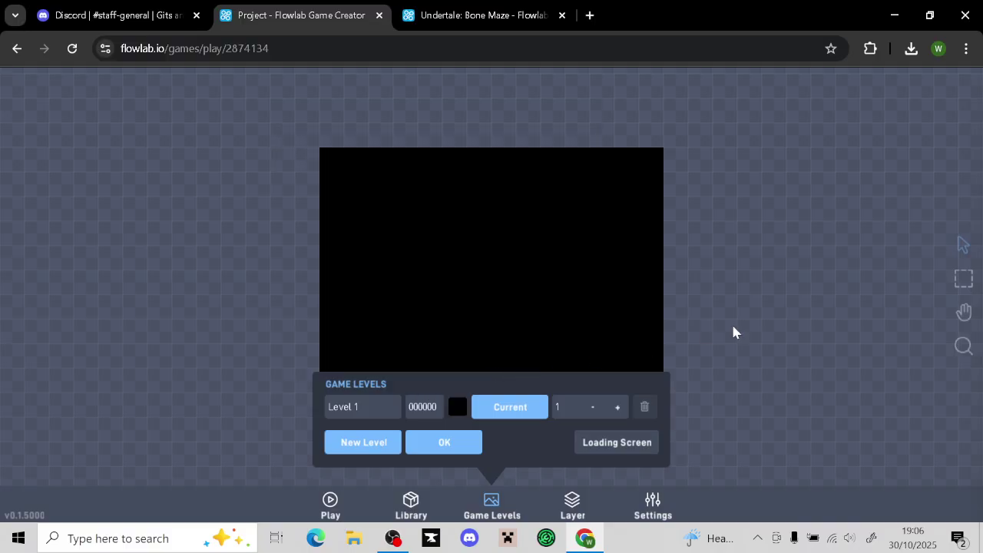
left_click(446, 442)
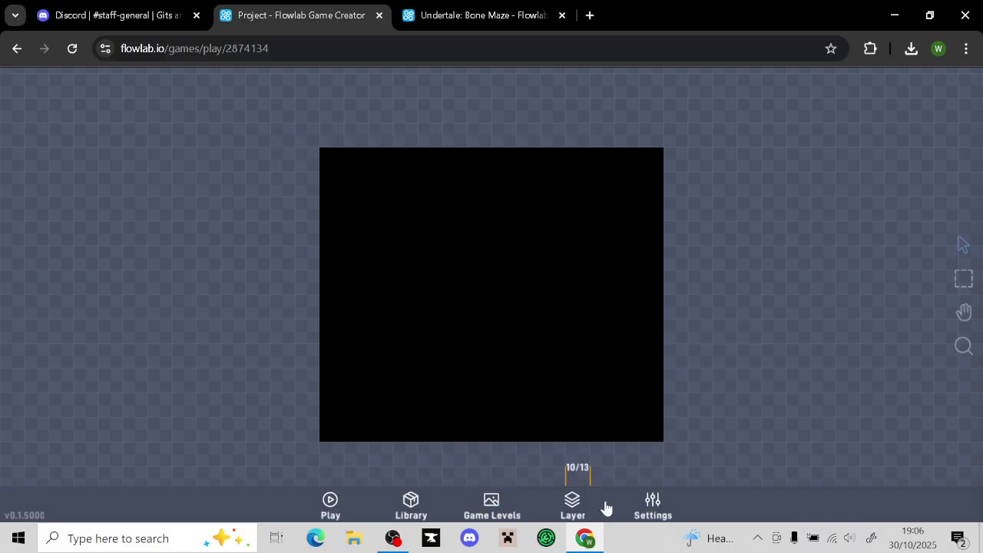
Set the game's width to 12 and its height to 9 in the game settings
left_click(652, 508)
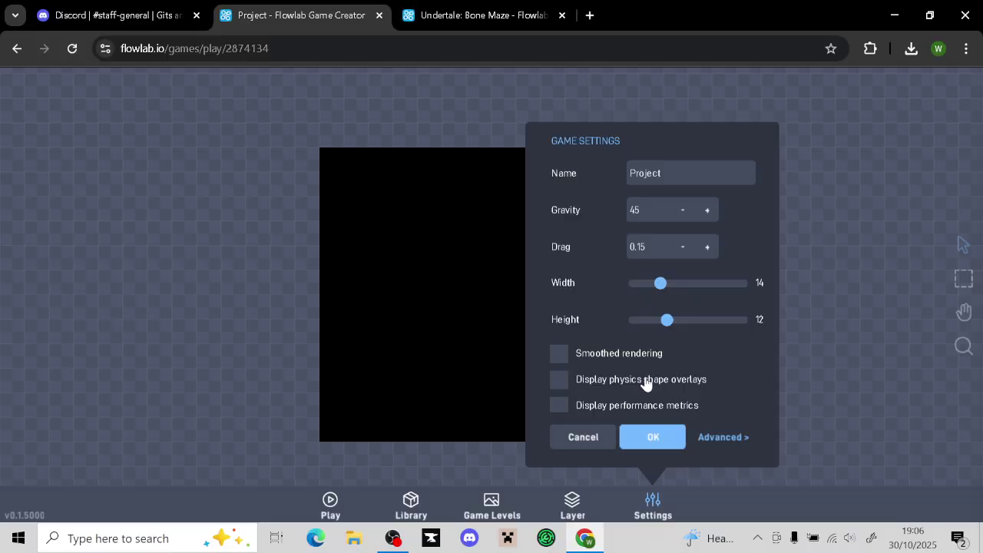
left_click_drag(662, 321, 615, 328)
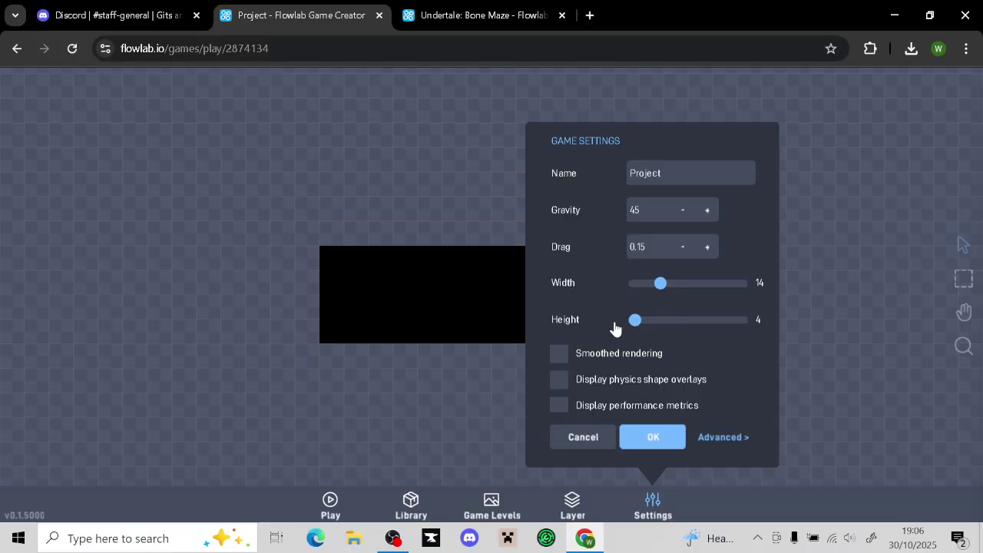
left_click_drag(660, 284, 612, 292)
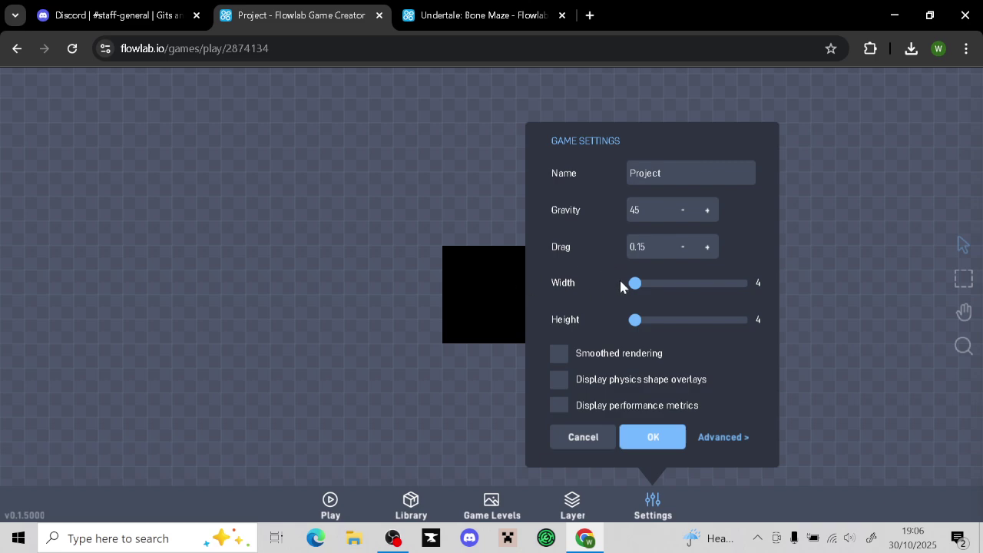
left_click_drag(632, 288, 656, 329)
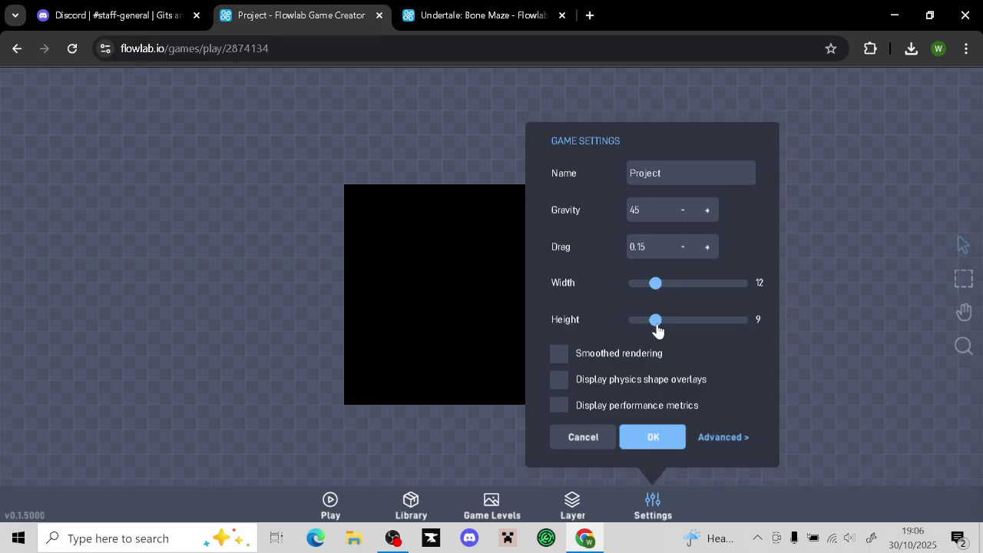
left_click(645, 437)
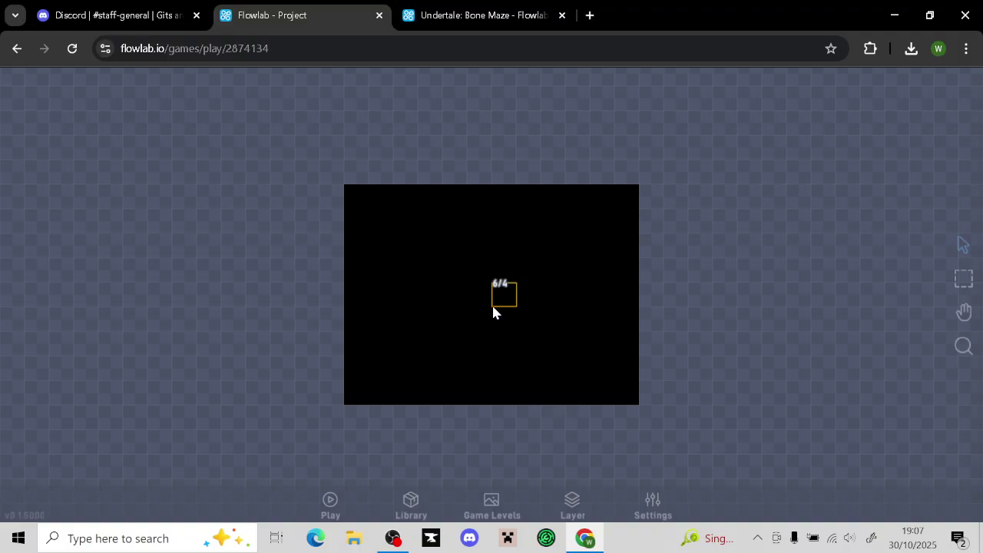
Return to the Undertale: Bone Maze game and open its level in the editor
left_click(484, 15)
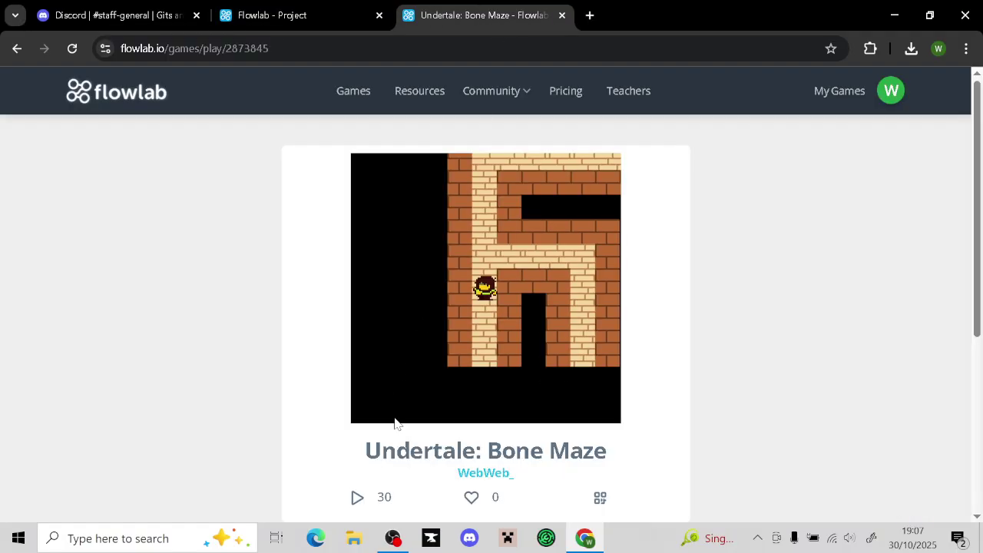
scroll(395, 423, "down", 4)
left_click(419, 440)
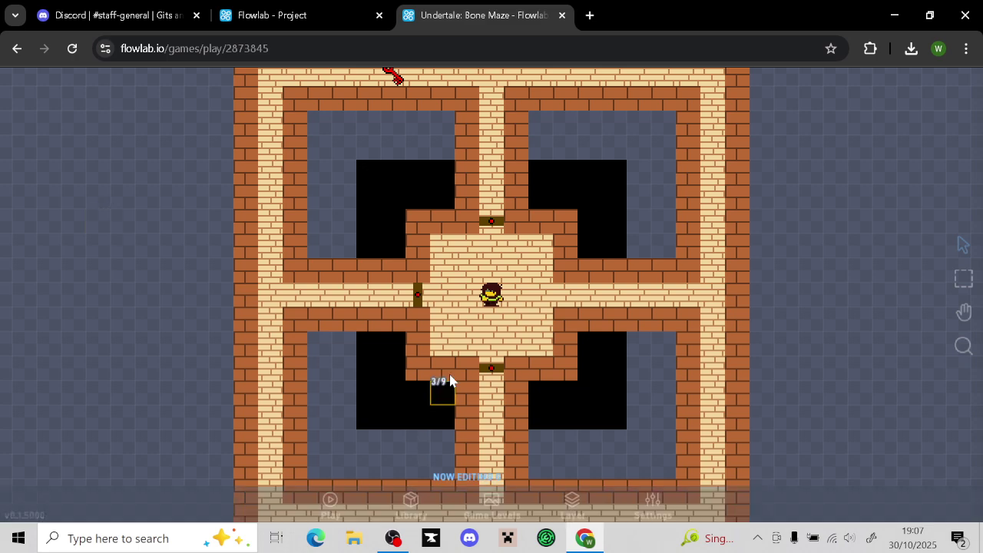
View the properties of the player object in Undertale: Bone Maze, and return to the Project game
left_click(490, 296)
left_click(512, 269)
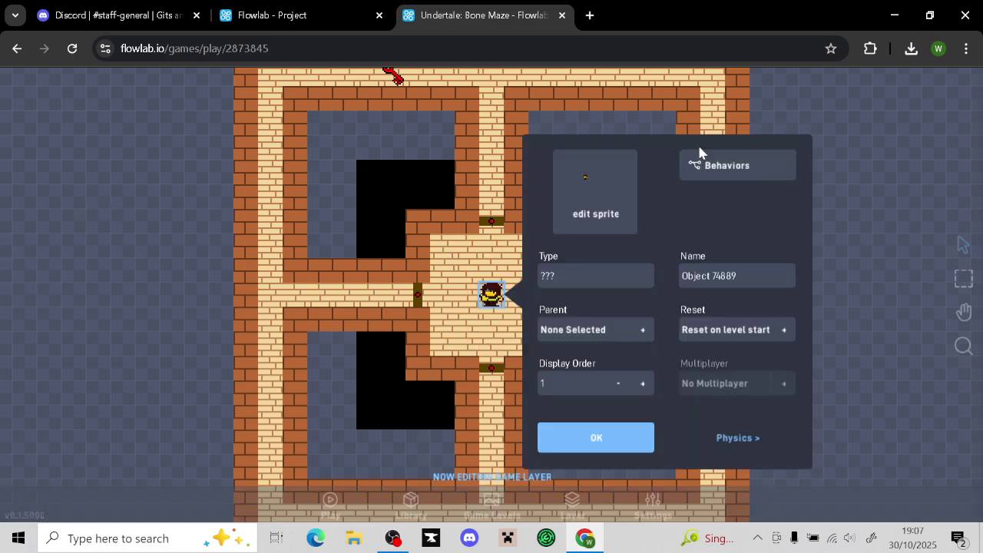
left_click(300, 15)
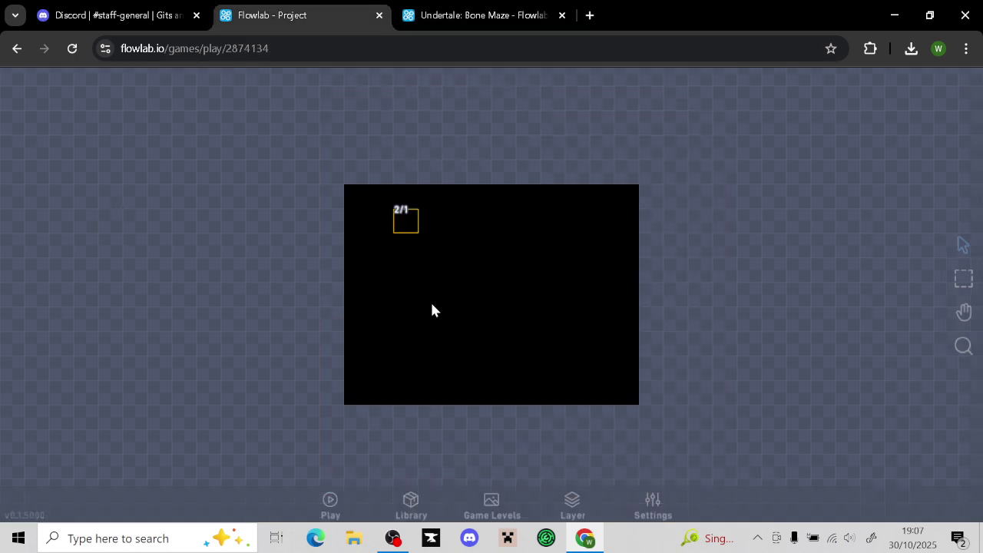
Create a new object near the centre of the black level and set its type to Player
left_click(487, 293)
left_click(454, 293)
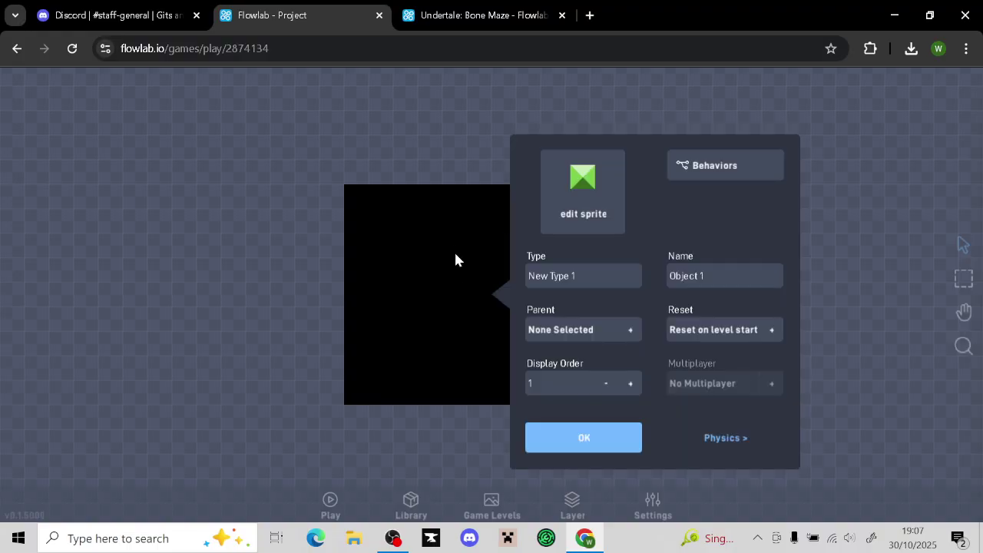
left_click_drag(577, 275, 443, 285)
type("V")
key("BackSpace")
type("Plaer")
key("BackSpace")
key("BackSpace")
type("yer")
left_click(571, 437)
Make the Player object movable and turn off affected by gravity in its physics settings
left_click(483, 291)
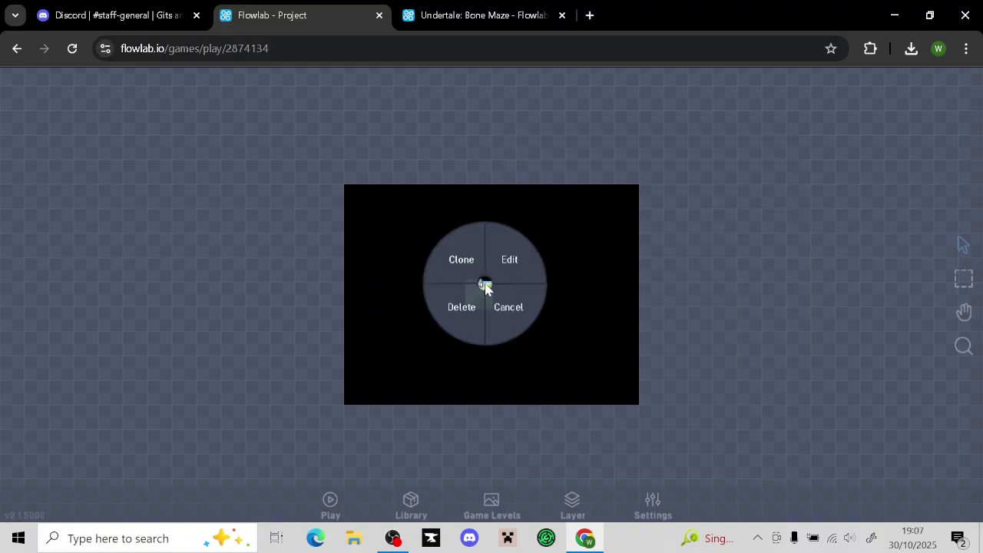
left_click(533, 259)
left_click(726, 438)
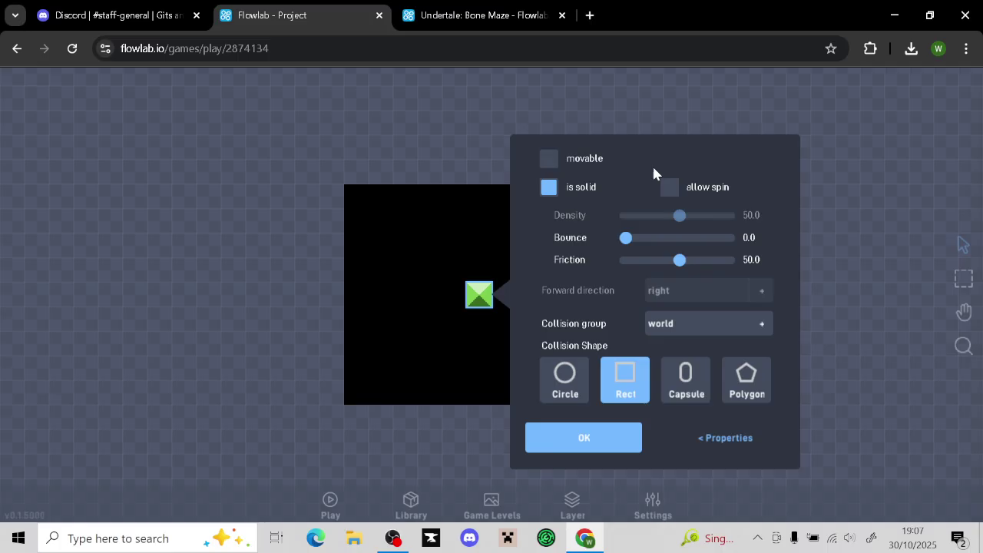
left_click(556, 162)
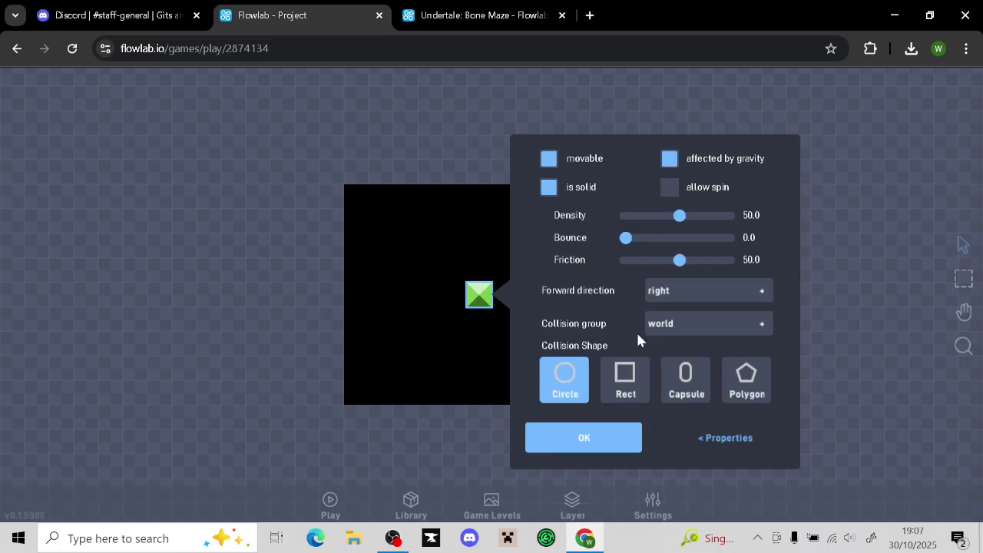
left_click(672, 160)
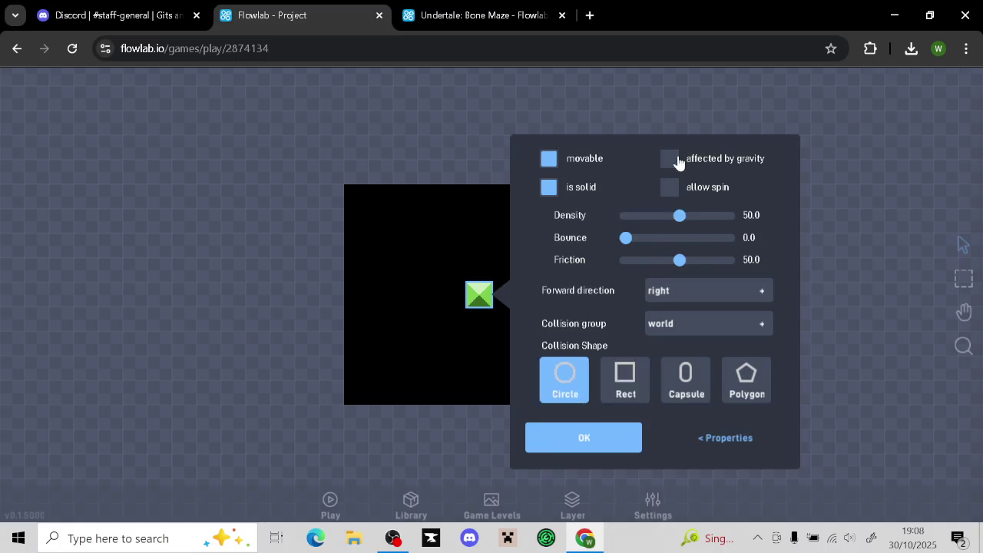
left_click(595, 453)
Open the Player object's sprite for editing and expand the Animation Editor
left_click(482, 298)
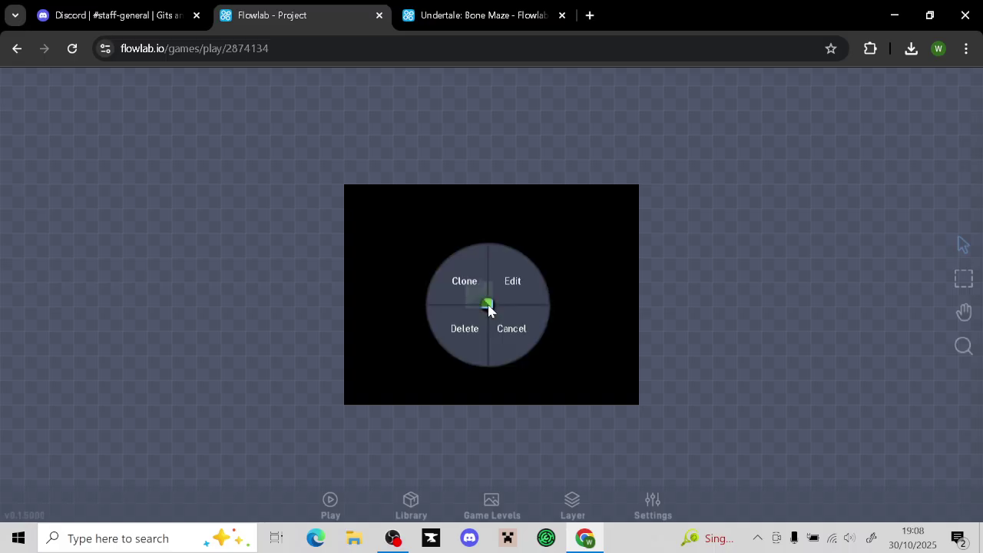
left_click(514, 271)
left_click(562, 212)
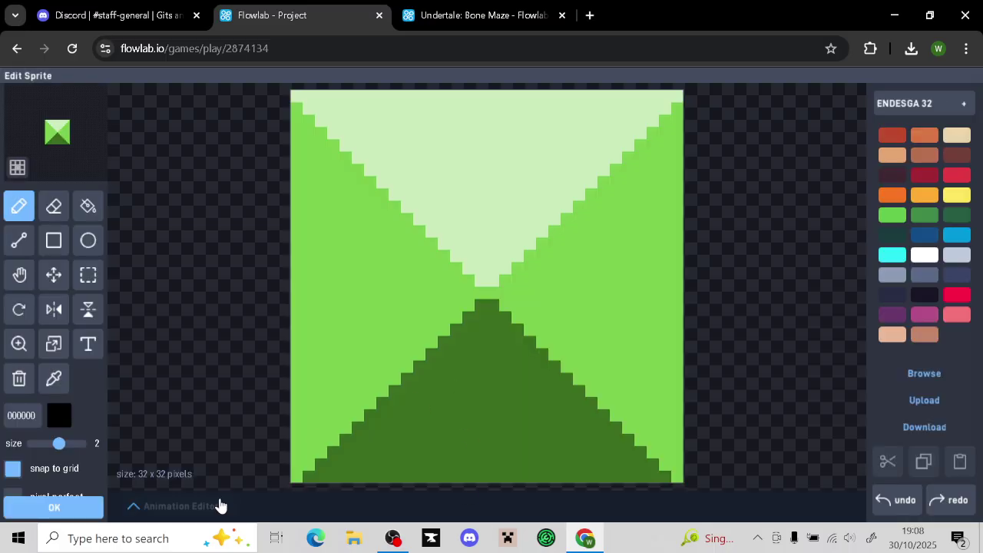
left_click(218, 506)
scroll(837, 415, "down", 2)
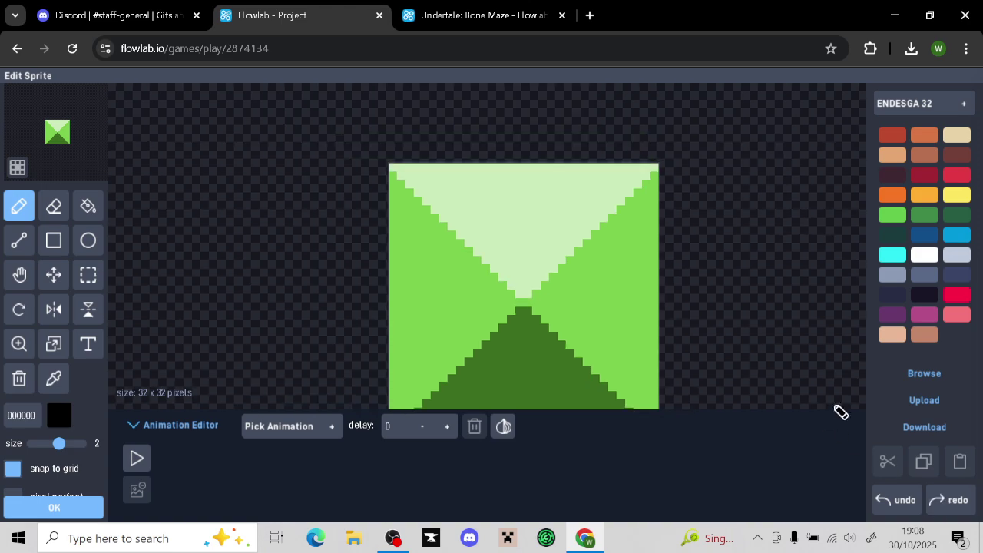
scroll(845, 423, "down", 1)
Upload the Down 1 image from Downloads as the Player's sprite, enlarged to fill the 32 x 32 frame
left_click(925, 401)
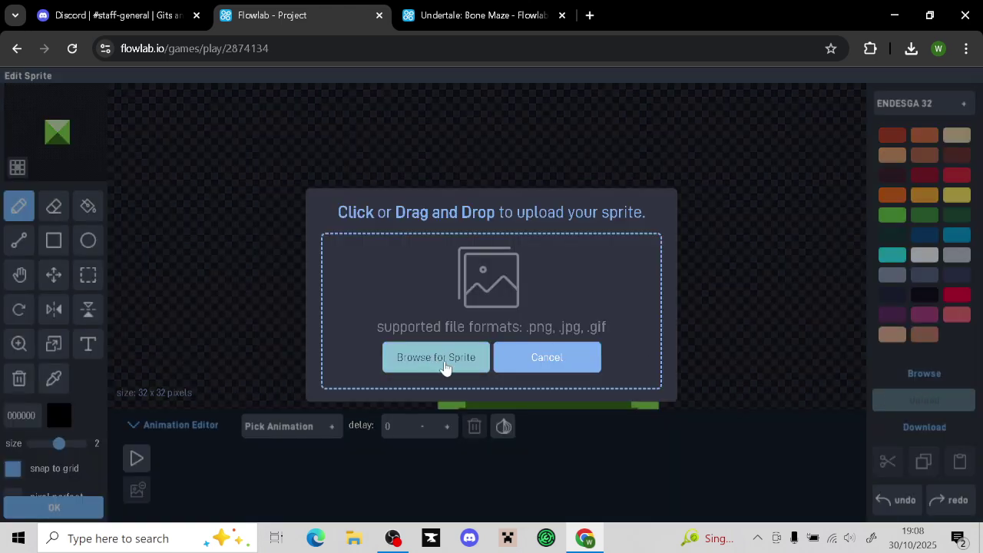
left_click(448, 363)
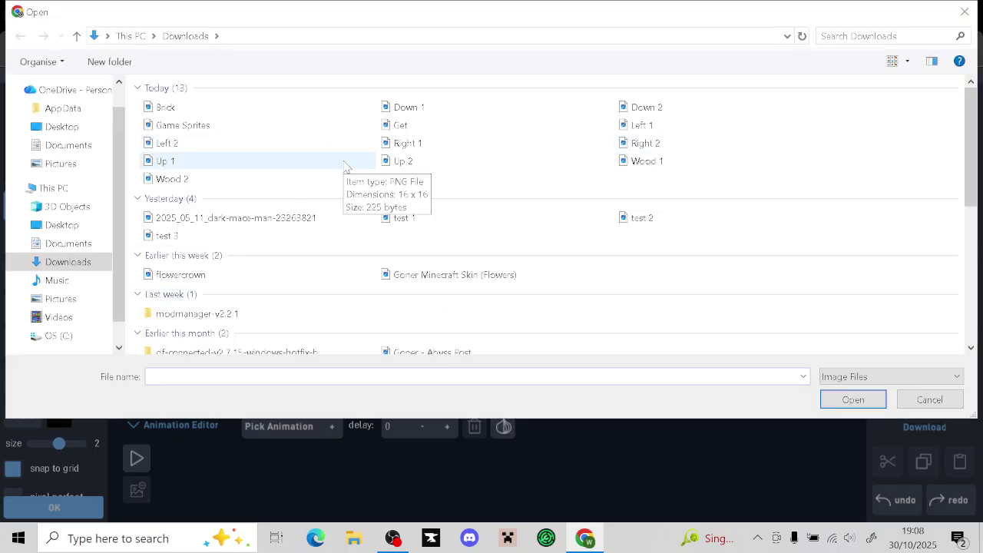
double_click(439, 113)
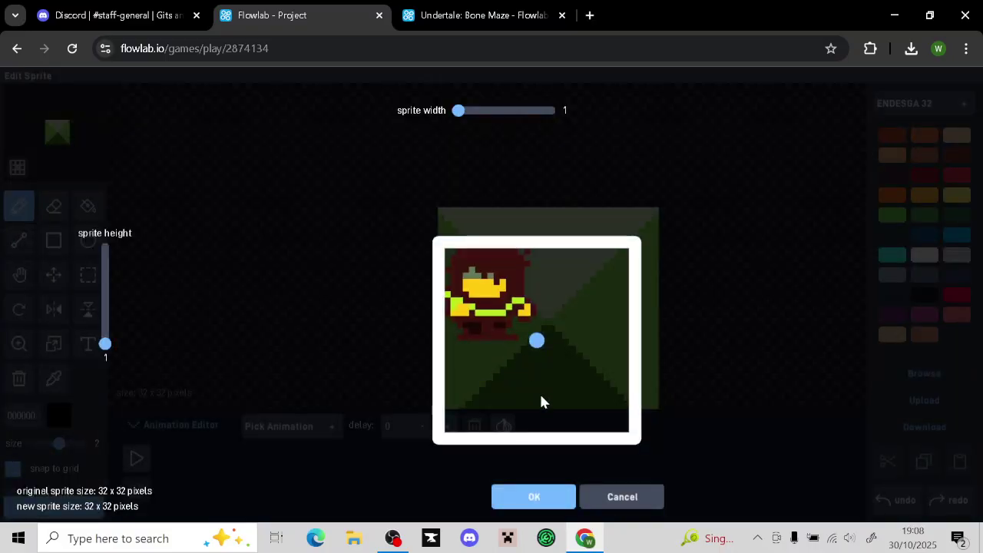
left_click_drag(536, 341, 588, 420)
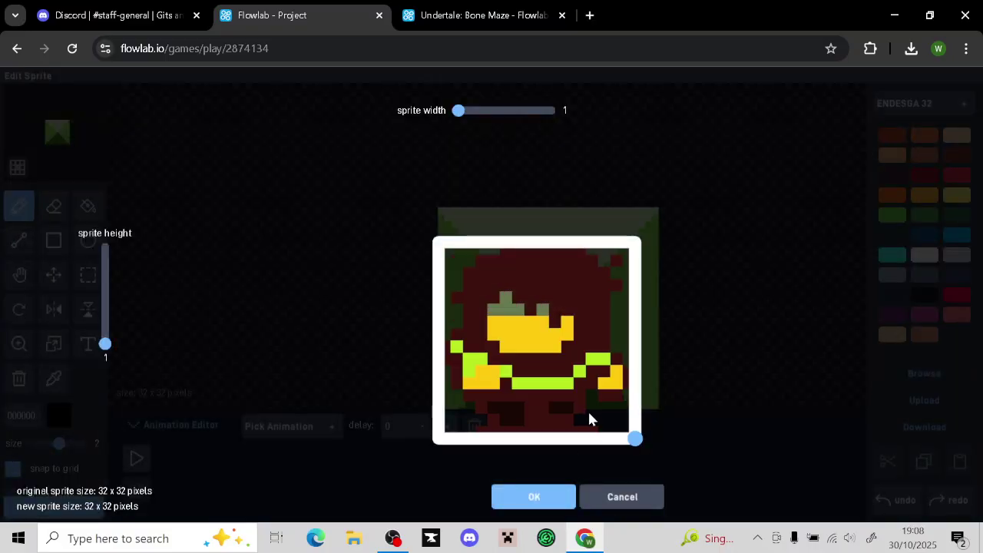
left_click(561, 510)
Create a new sprite animation named Down and add a second frame to it
left_click(291, 430)
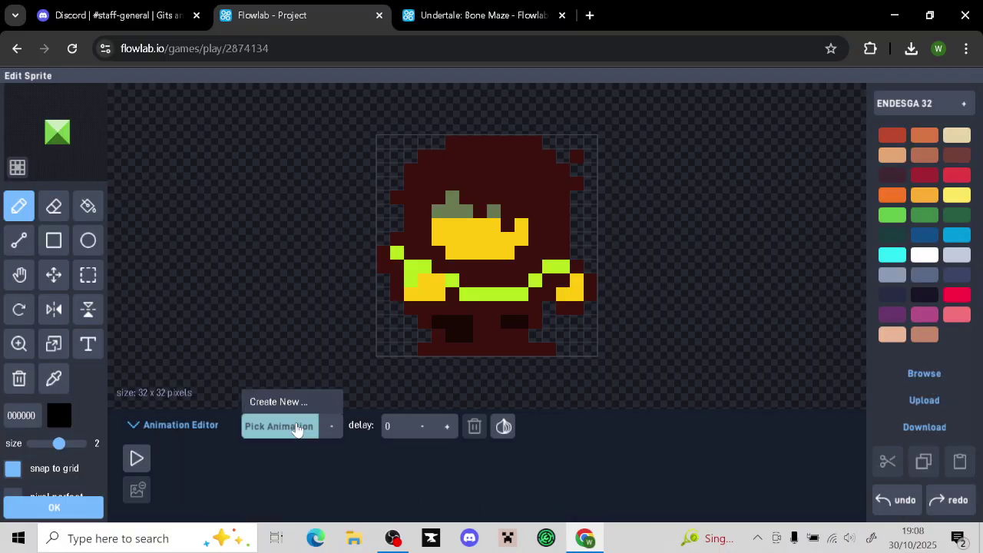
left_click(300, 404)
key("ctrl+a")
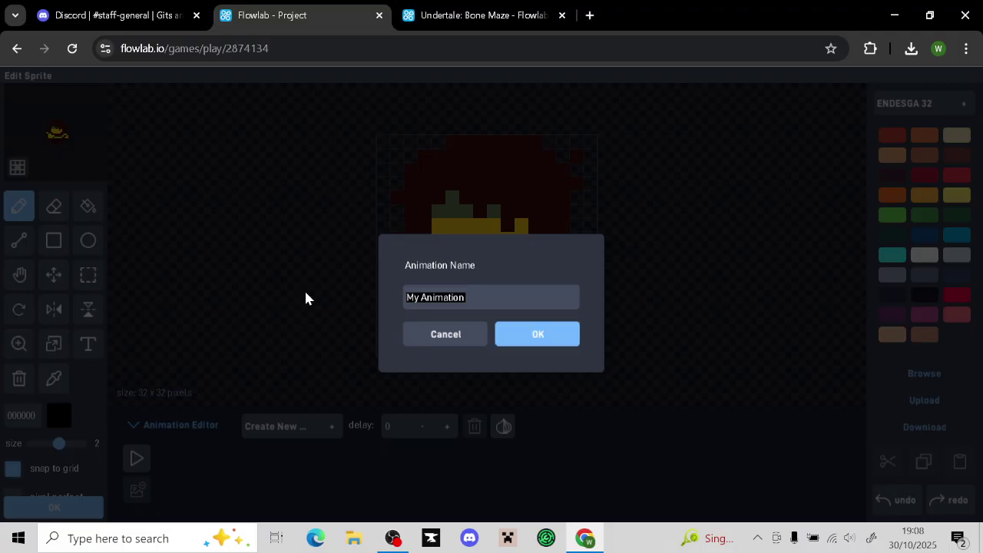
type("Downl")
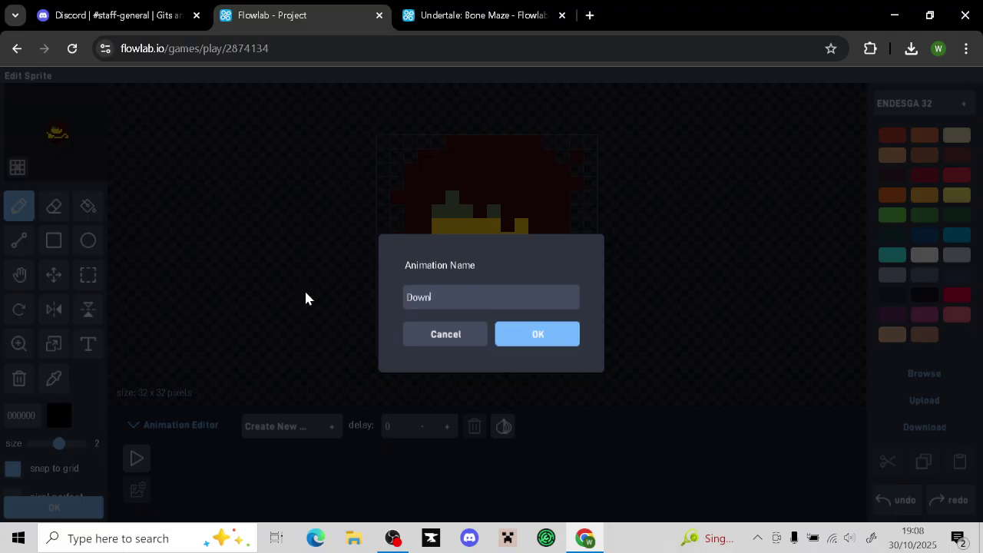
left_click(512, 342)
left_click(283, 492)
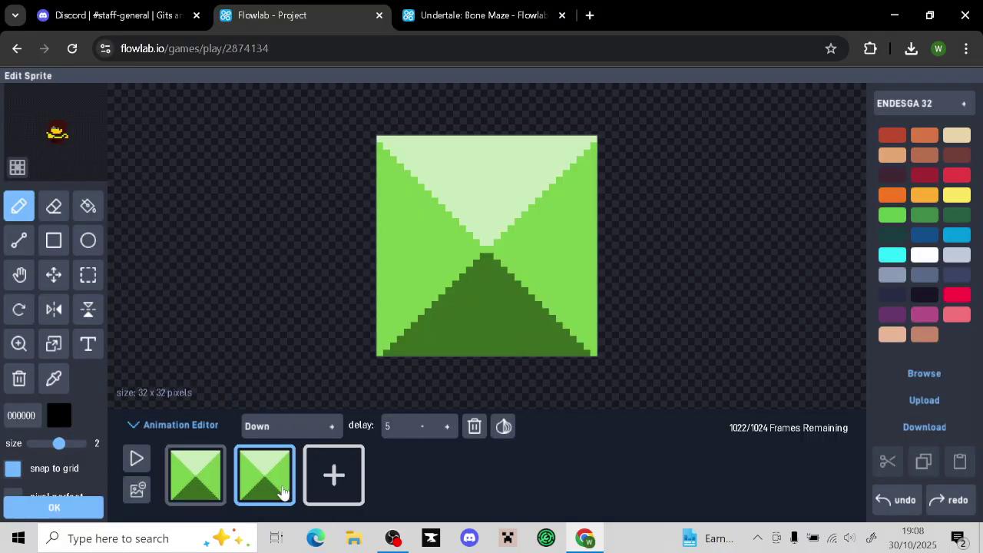
Upload the Down 2 image into the first frame of the Down animation, scaled to fill the frame
left_click(186, 491)
left_click(925, 401)
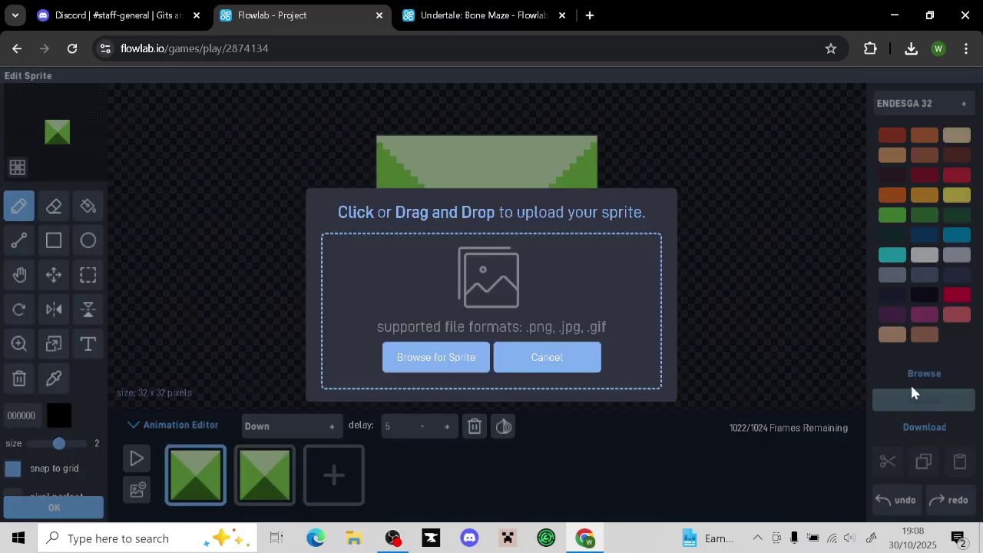
left_click(473, 220)
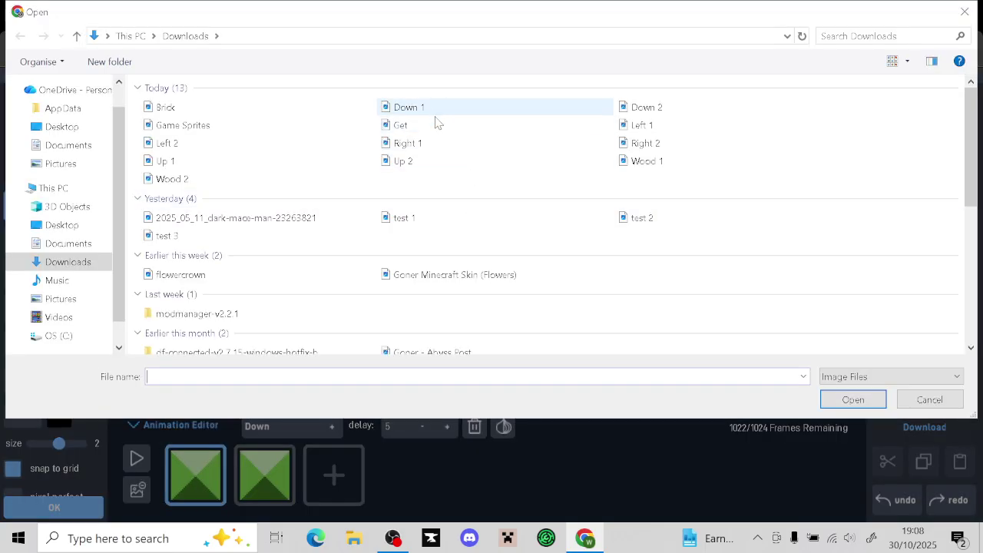
left_click(630, 113)
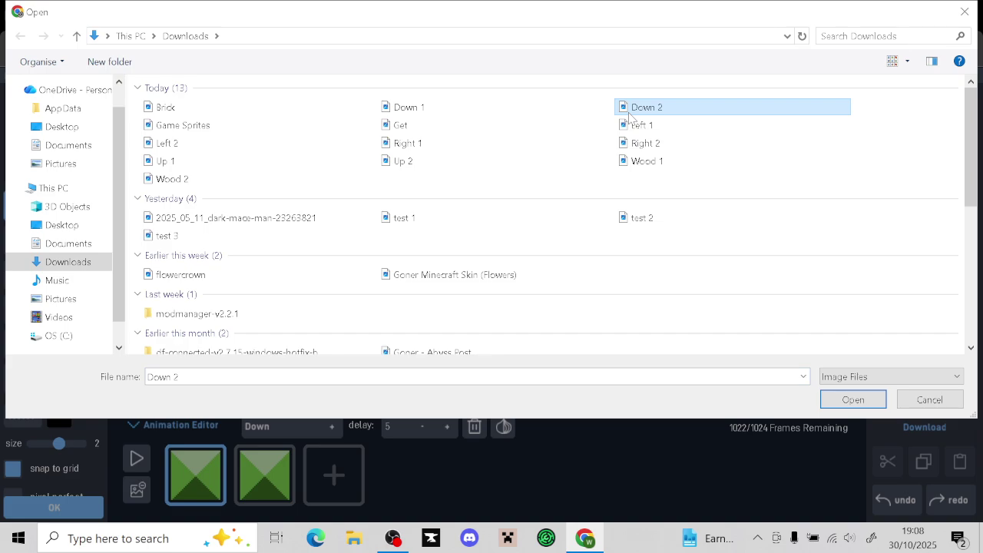
left_click(873, 405)
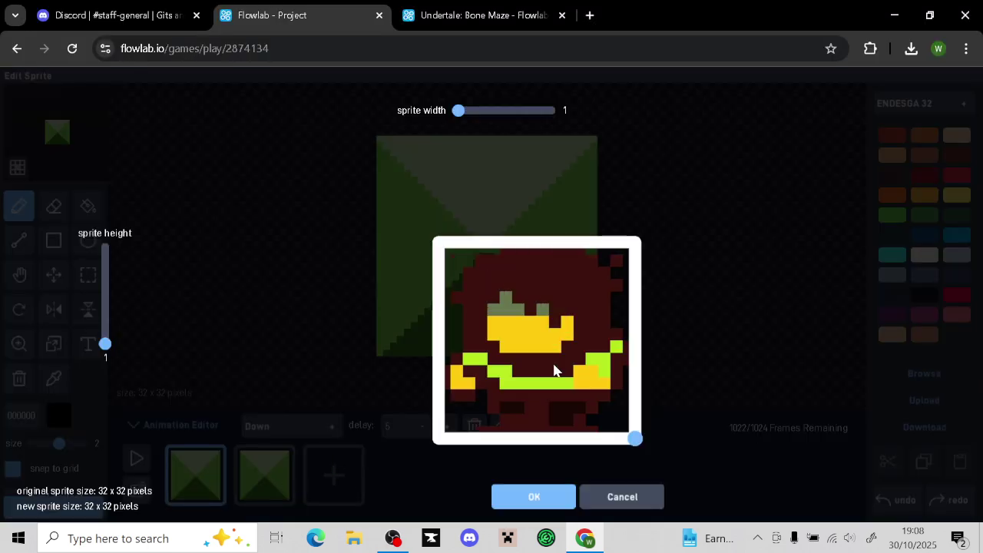
left_click(533, 497)
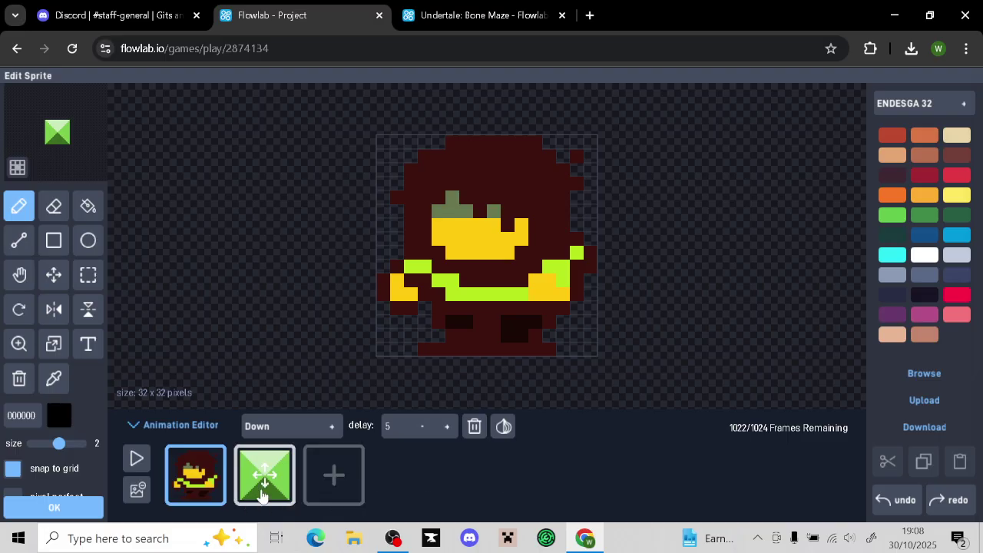
Upload the Down 1 image into the second frame of the Down animation, enlarged to fill the frame
left_click(264, 485)
left_click(900, 399)
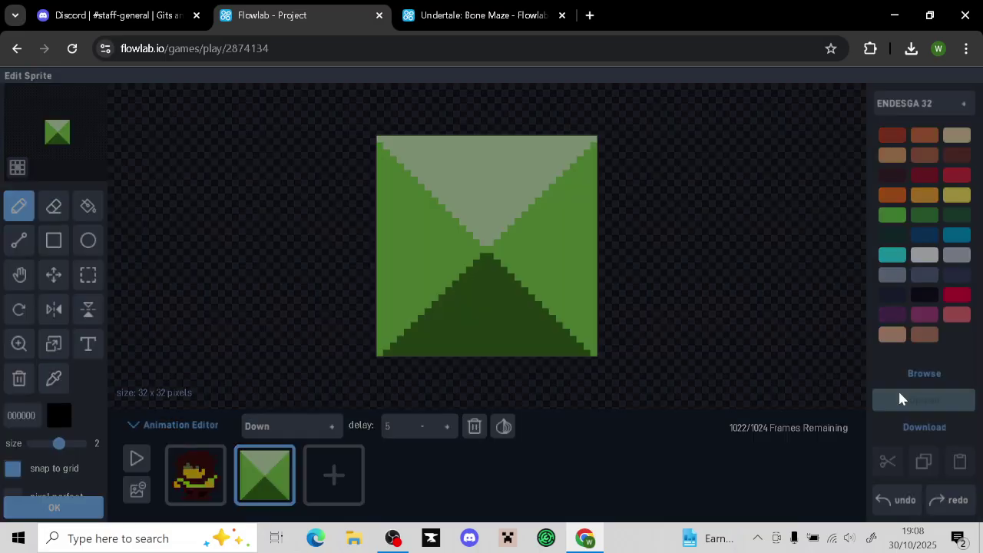
left_click(450, 358)
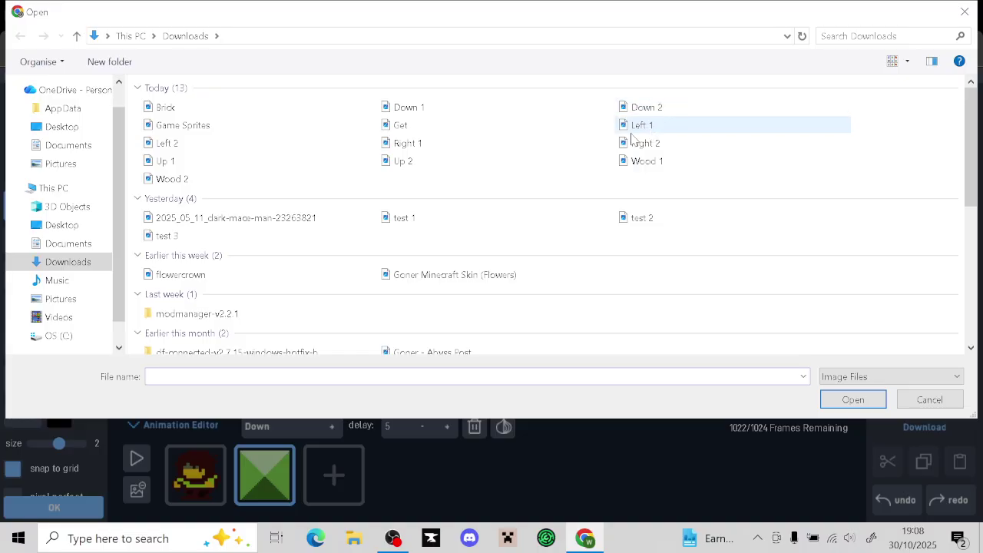
double_click(426, 127)
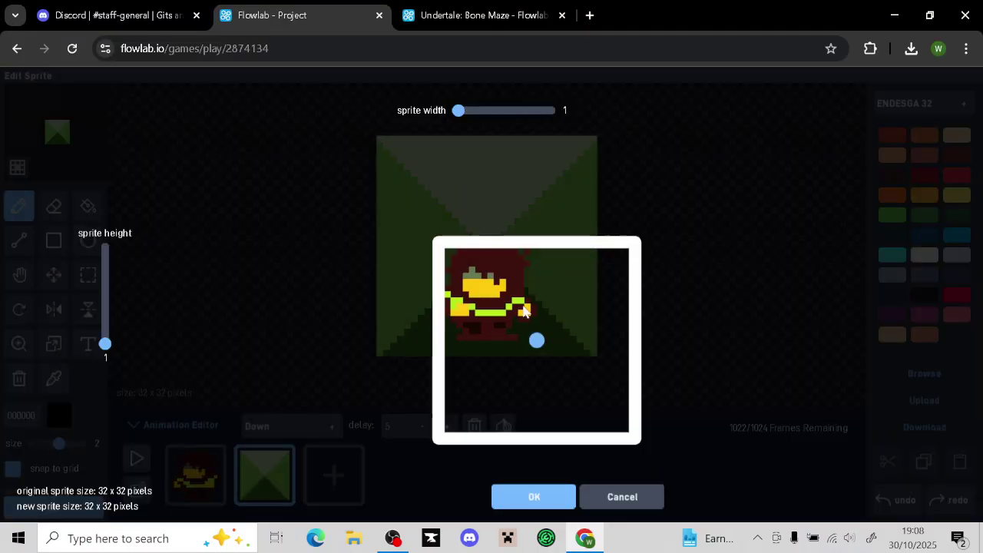
left_click_drag(536, 339, 630, 432)
left_click(542, 498)
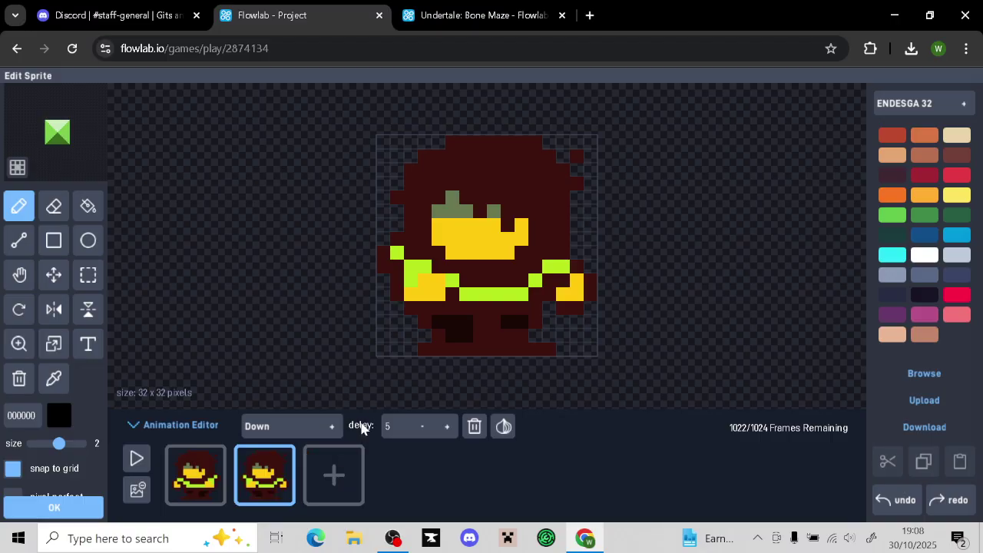
Play the Down animation and set its frame delay to 8
left_click(142, 462)
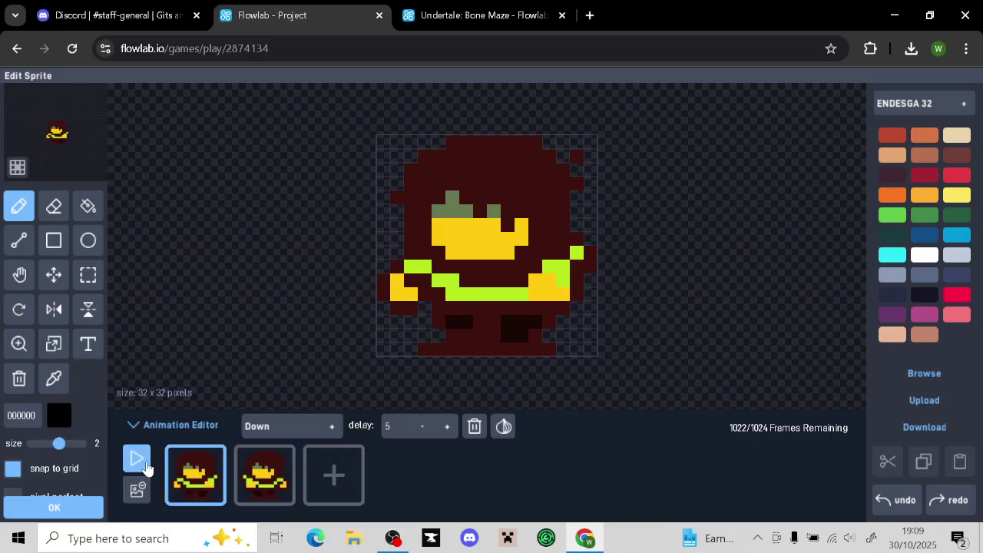
left_click(444, 427)
left_click(443, 428)
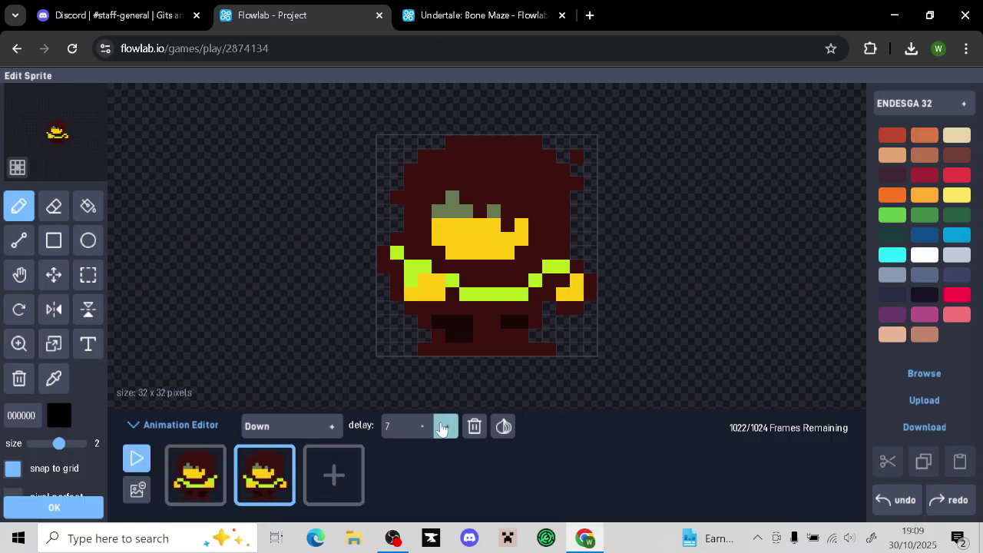
left_click(444, 427)
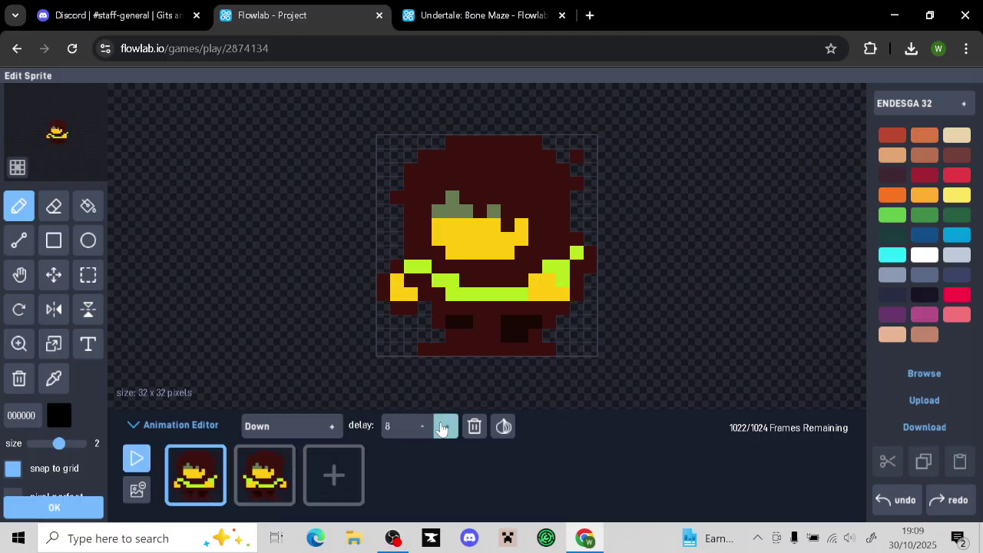
Create another sprite animation named Up and add a second frame to it
left_click(333, 435)
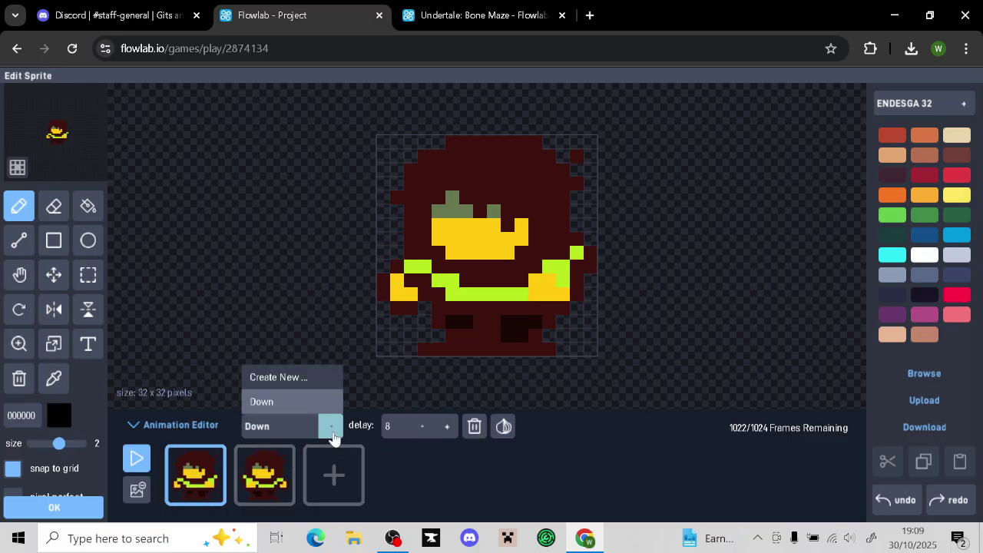
left_click(274, 376)
left_click(506, 298)
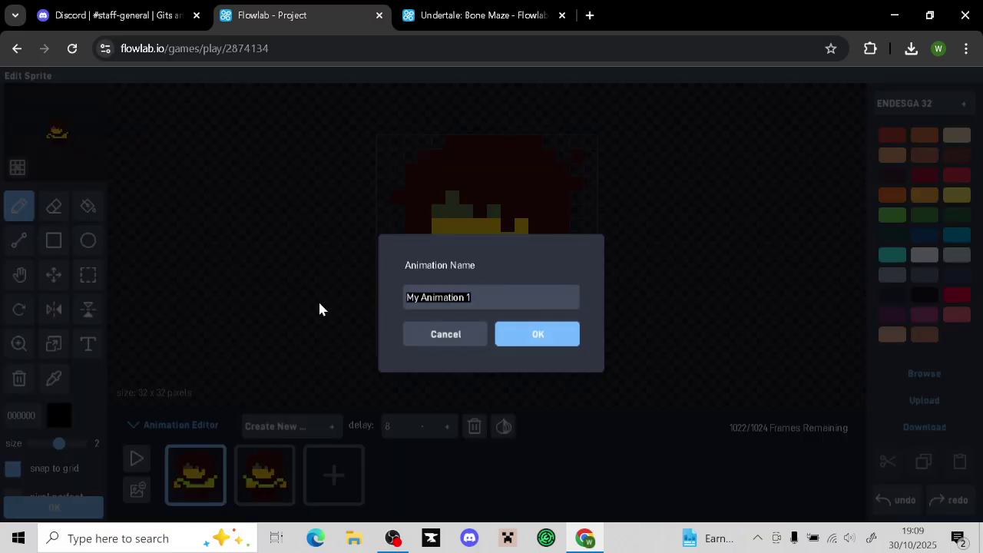
type("Up")
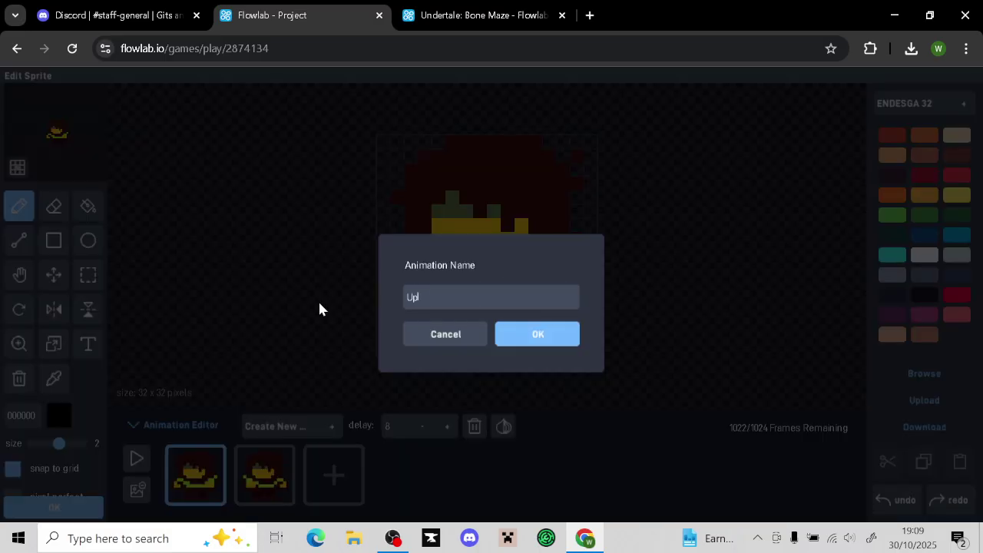
left_click(527, 341)
left_click(281, 469)
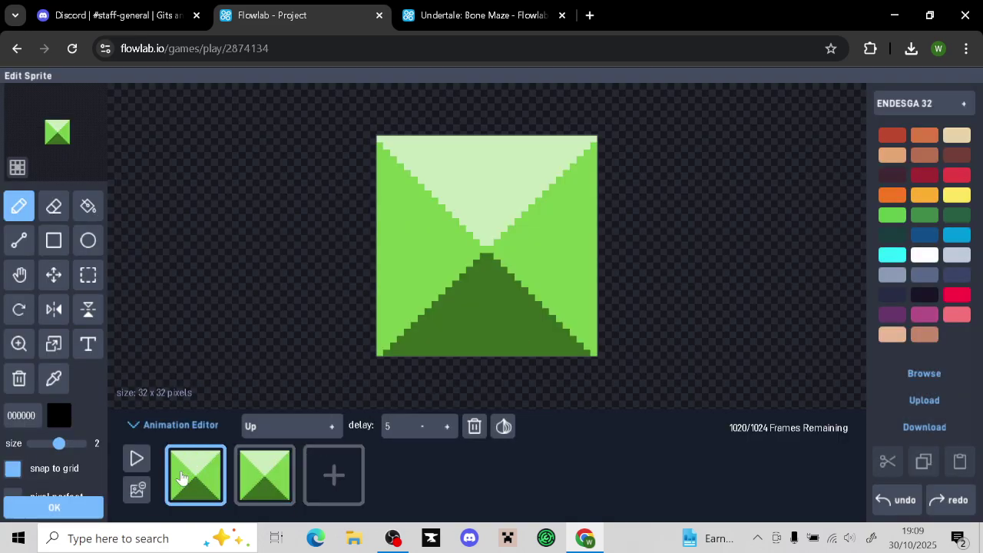
Upload the Up 2 image into the first frame of the Up animation, enlarged to fill it, and select the second frame
left_click(922, 400)
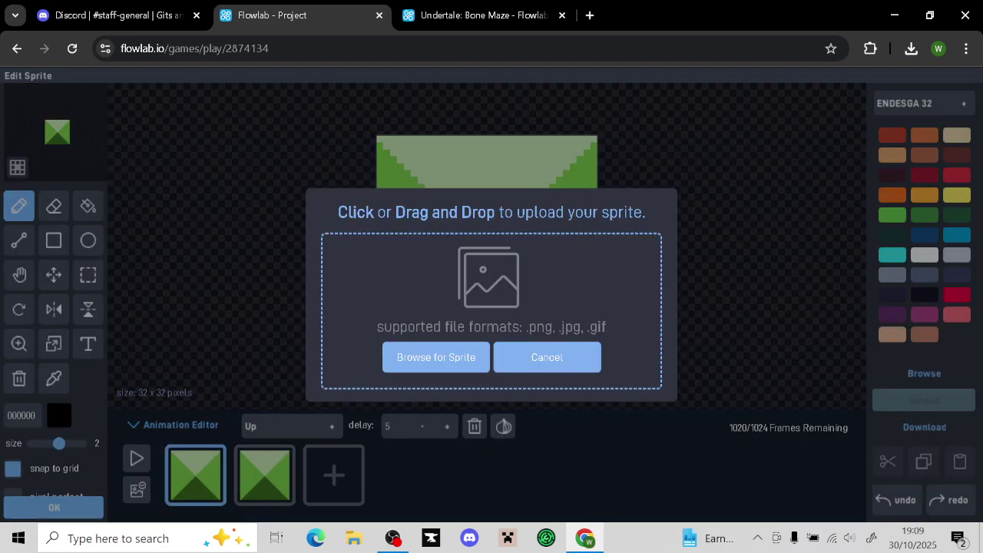
left_click(463, 355)
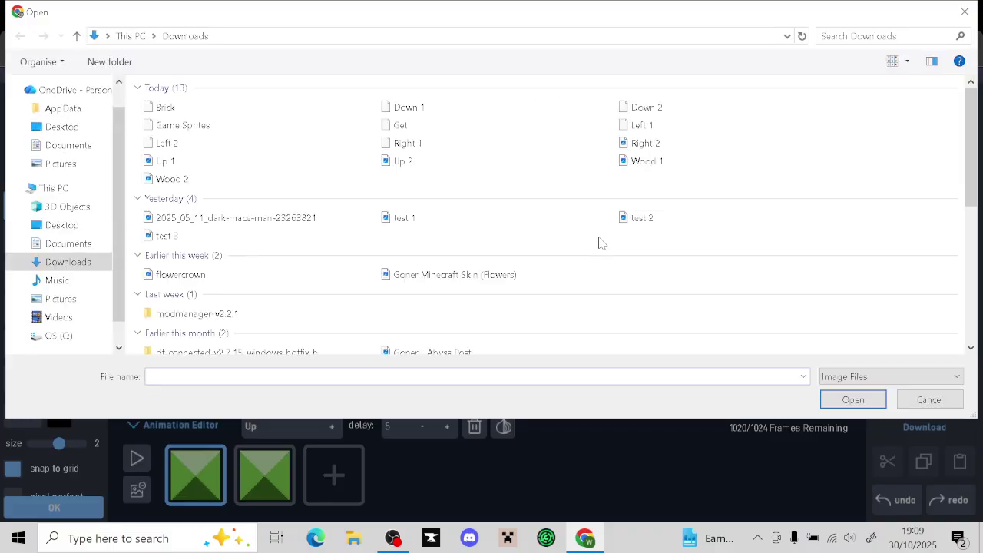
double_click(413, 163)
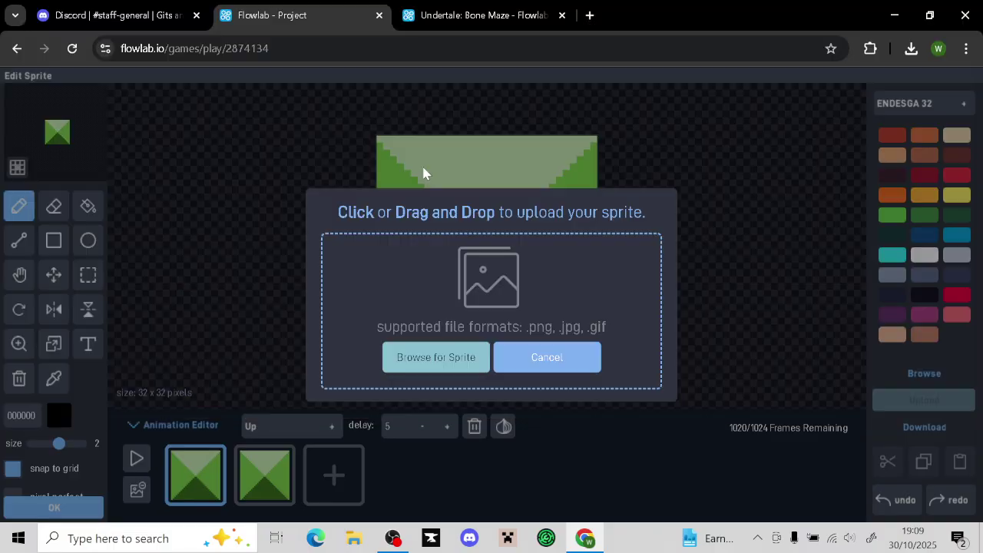
left_click_drag(518, 342, 559, 359)
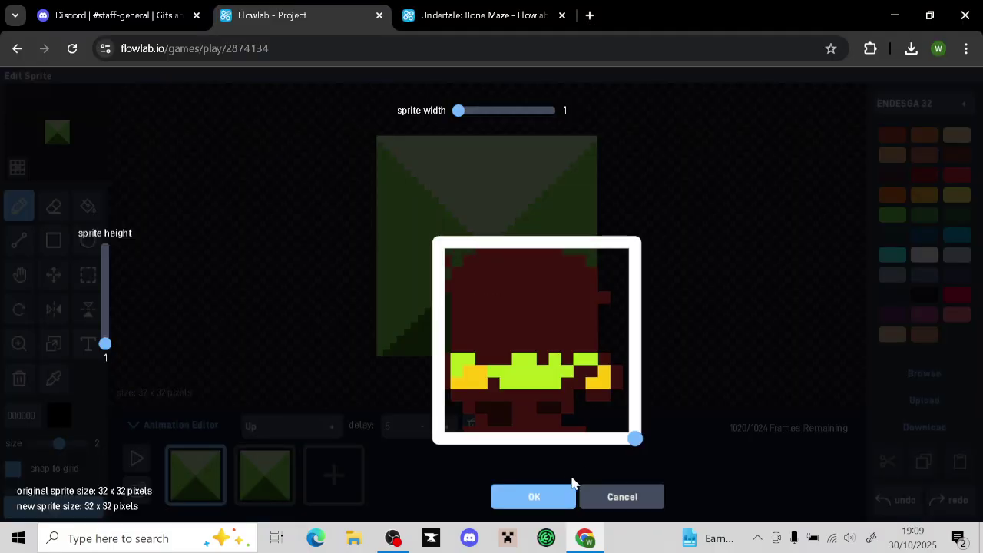
left_click(559, 496)
left_click(290, 484)
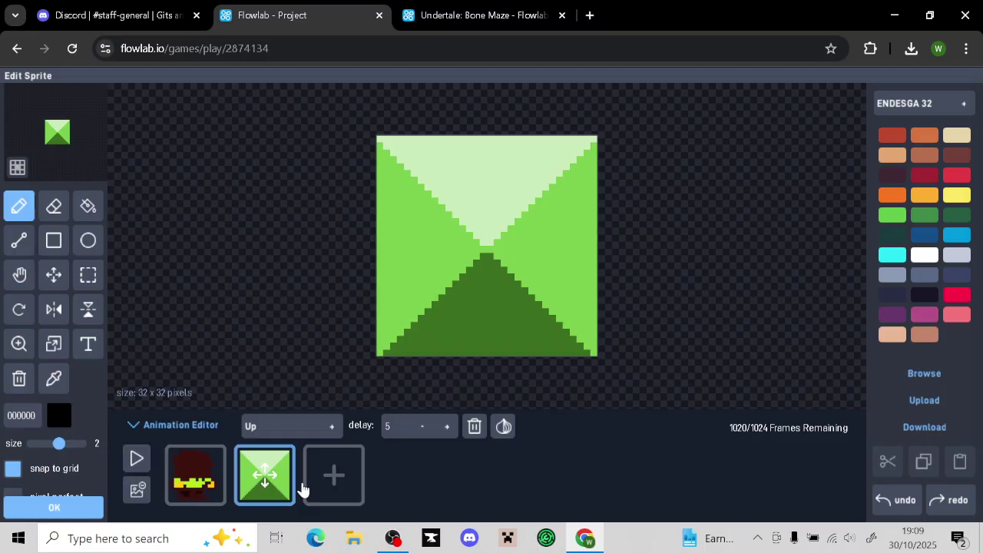
left_click(927, 403)
left_click(443, 349)
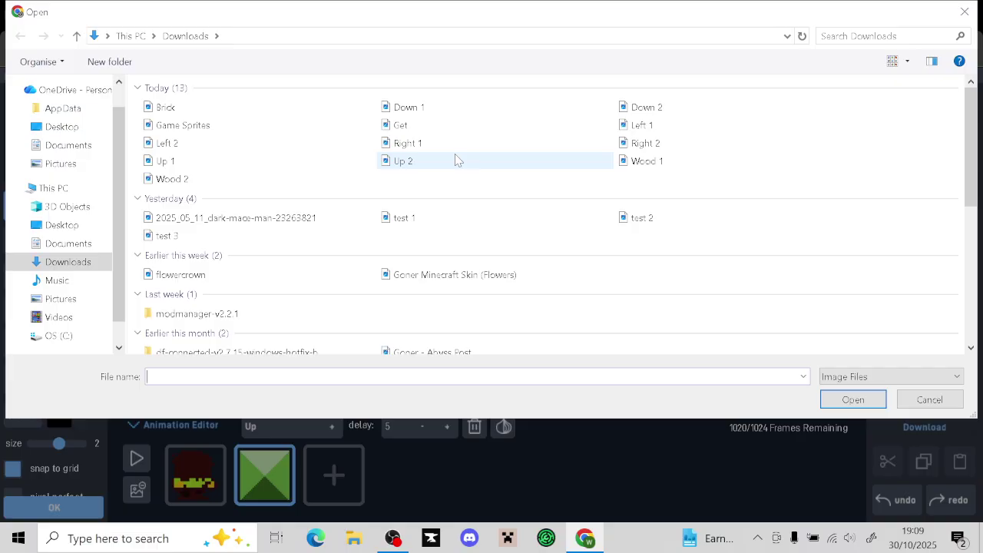
left_click(637, 127)
double_click(637, 129)
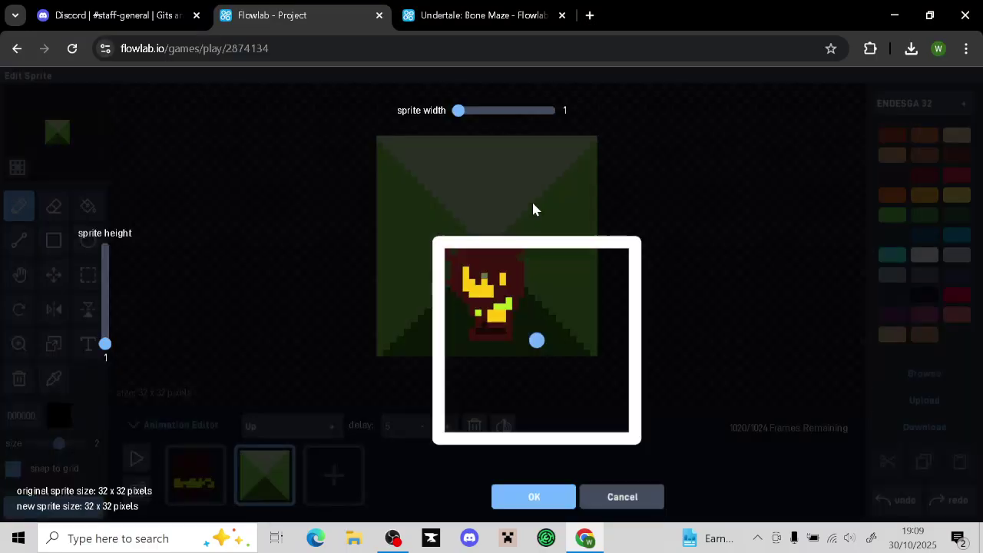
left_click(604, 495)
Upload the Up 1 image into the second frame of the Up animation, enlarged to fill the frame
left_click(925, 398)
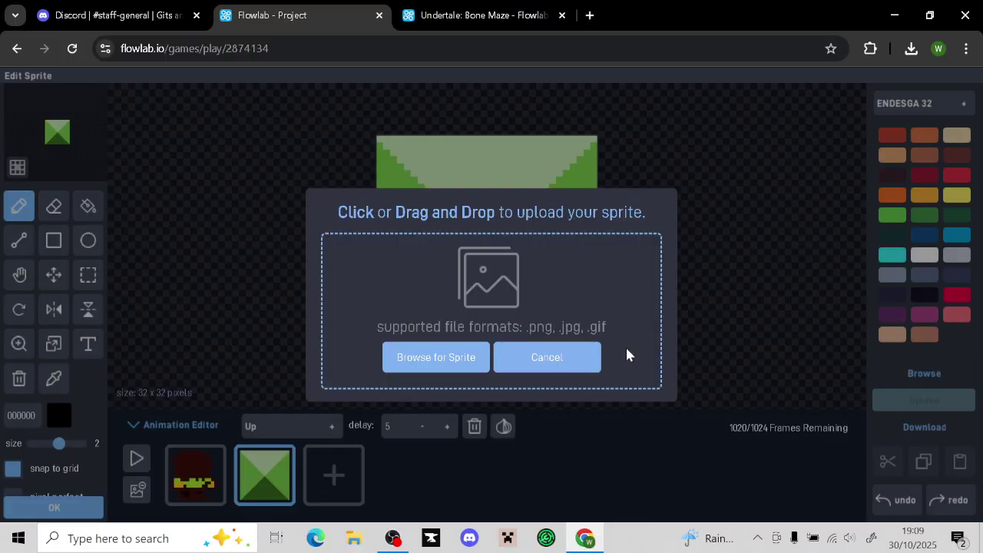
left_click(445, 354)
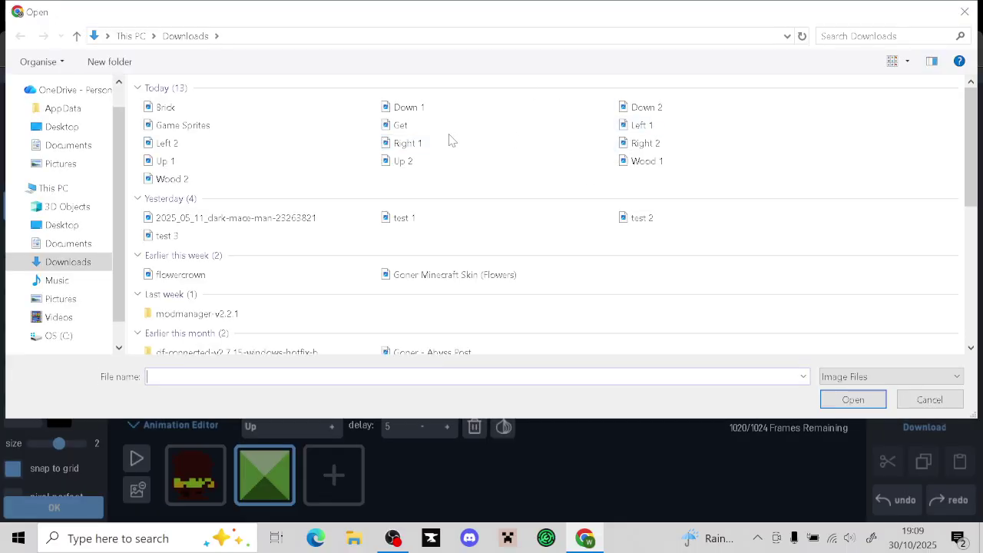
double_click(274, 163)
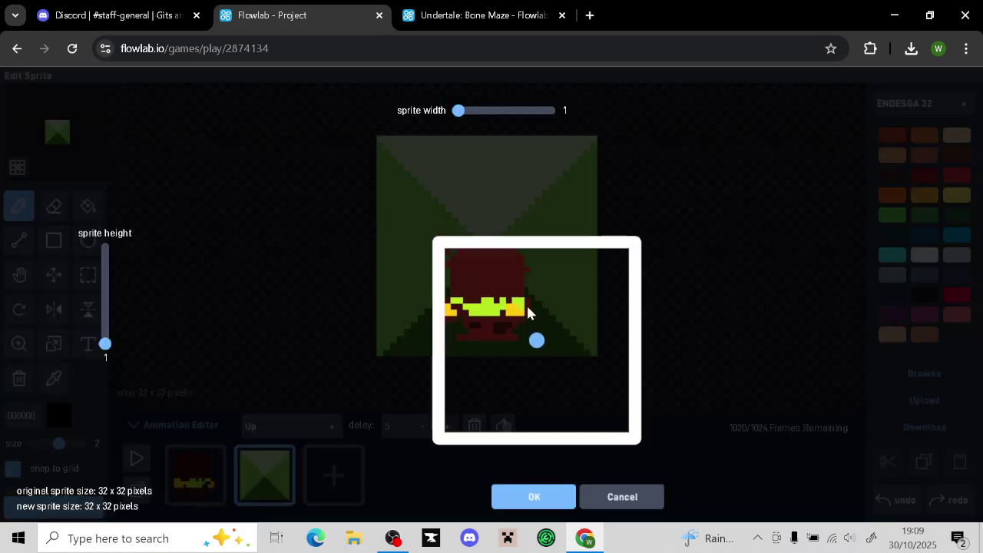
left_click_drag(531, 349, 610, 404)
left_click(551, 496)
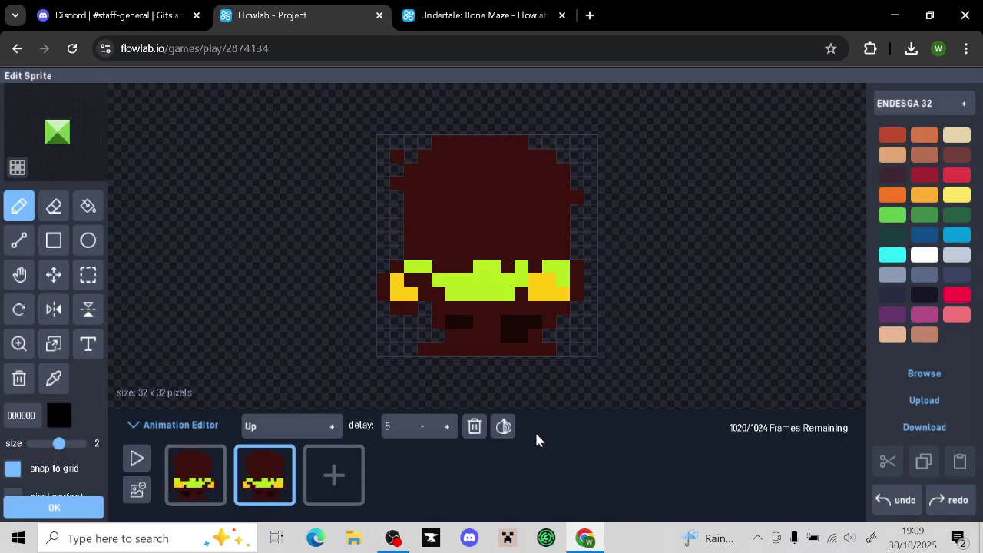
Set the Up animation's frame delay to 8 and play the animation
left_click(339, 484)
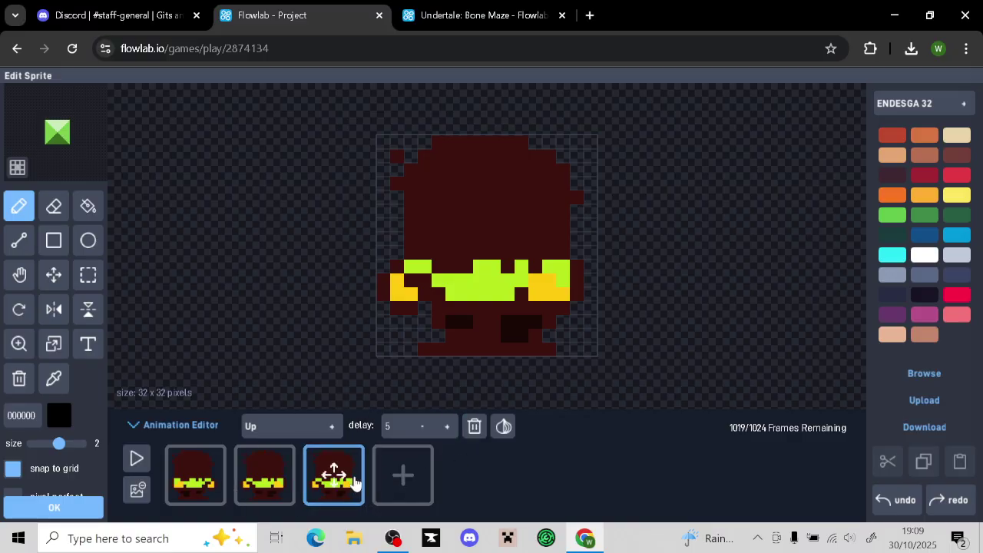
left_click(137, 489)
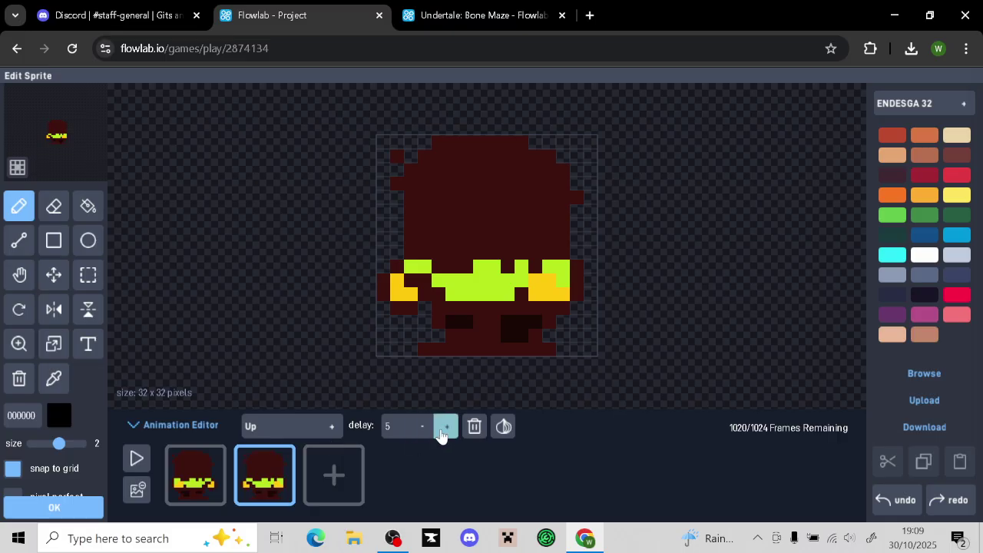
left_click(136, 457)
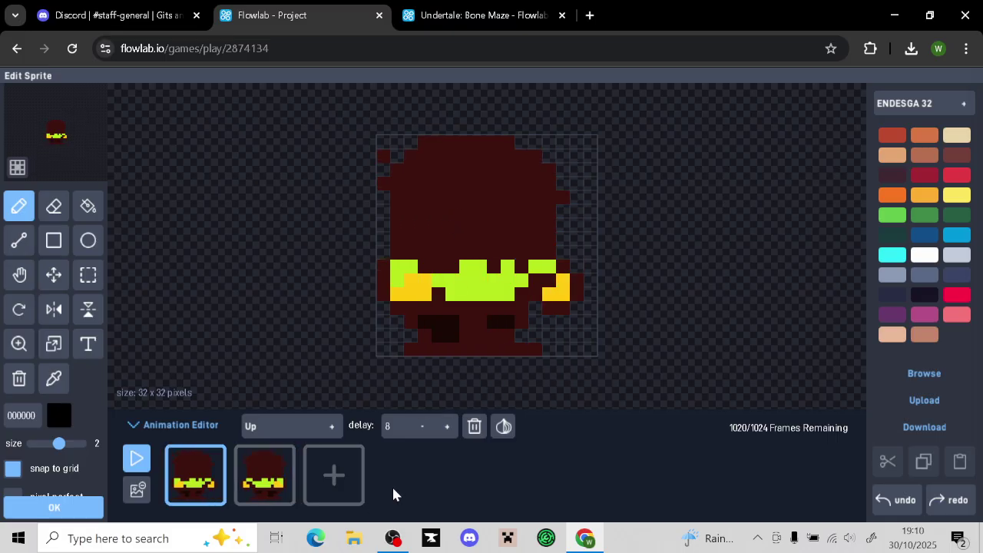
Create another sprite animation named Left with two frames and a frame delay of 8
left_click(332, 430)
left_click(319, 353)
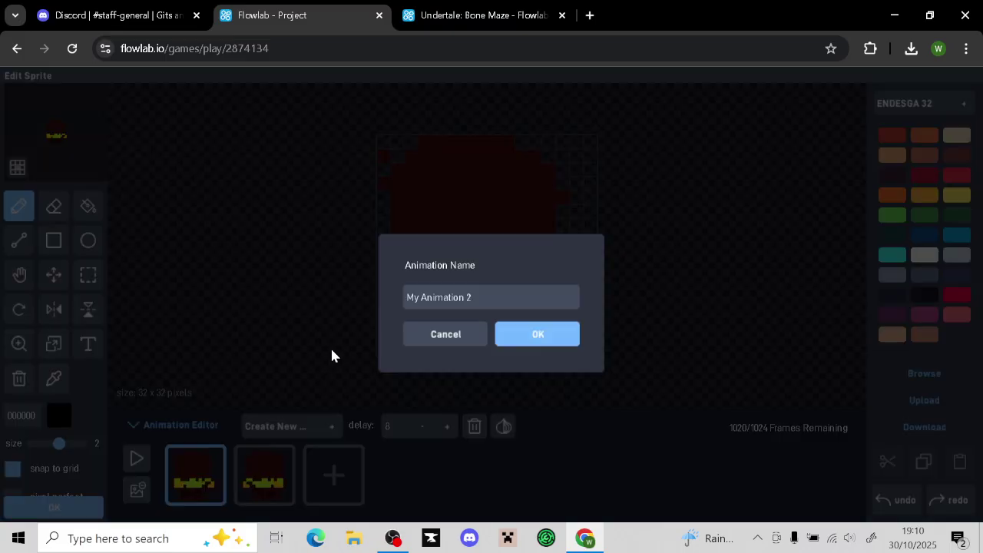
key("ctrl+a")
key("BackSpace")
type("Left")
left_click(574, 338)
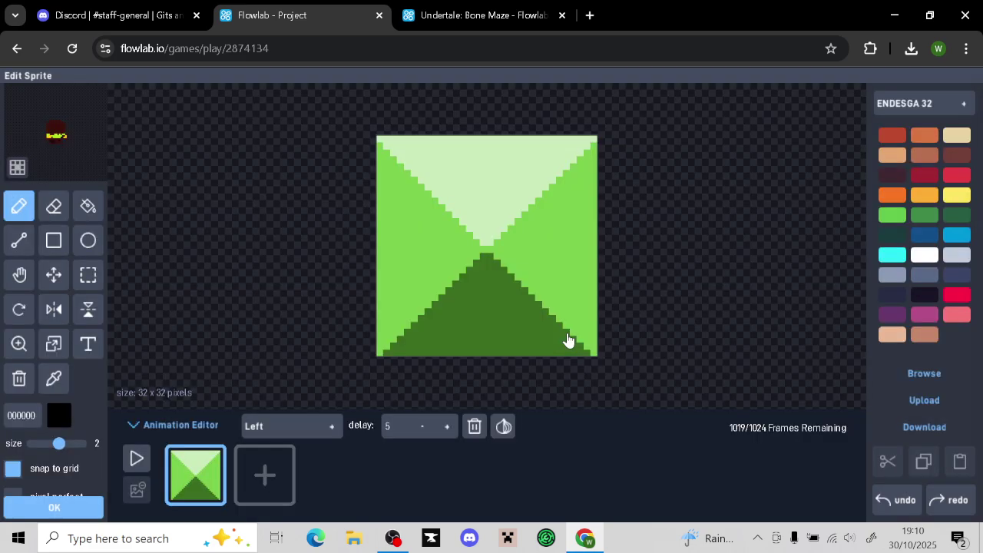
left_click(284, 468)
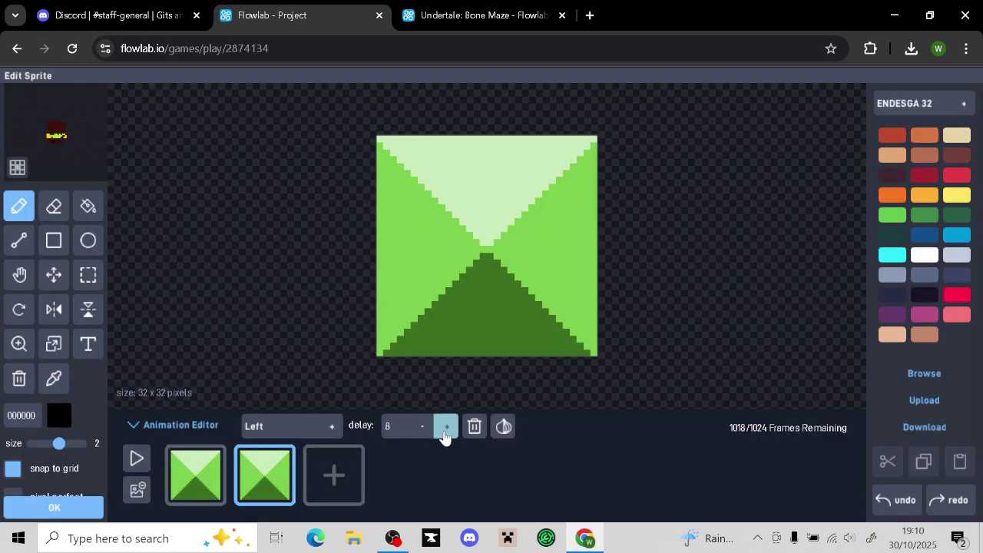
Upload the Left 1 image into the second frame of the Left animation, enlarged to fill the frame
left_click(940, 409)
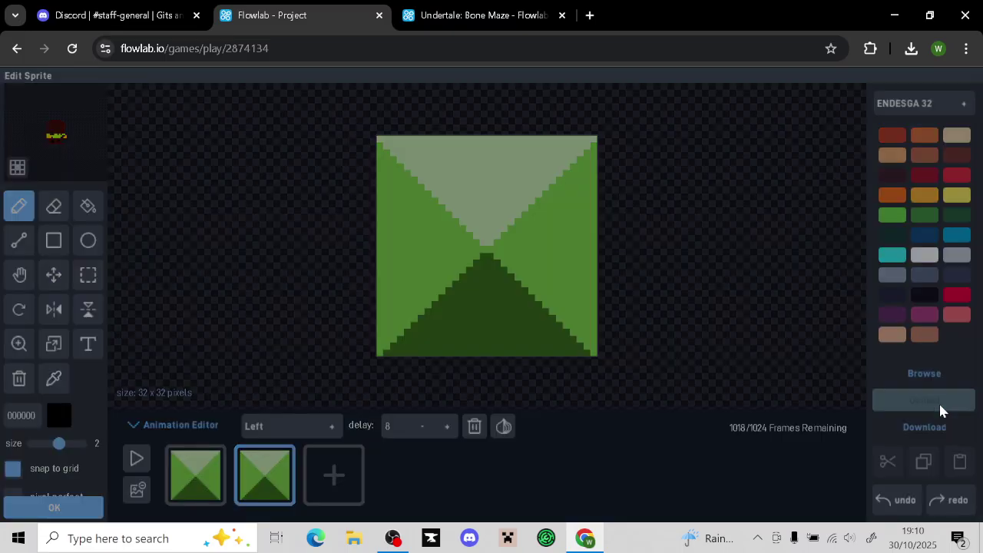
left_click(457, 349)
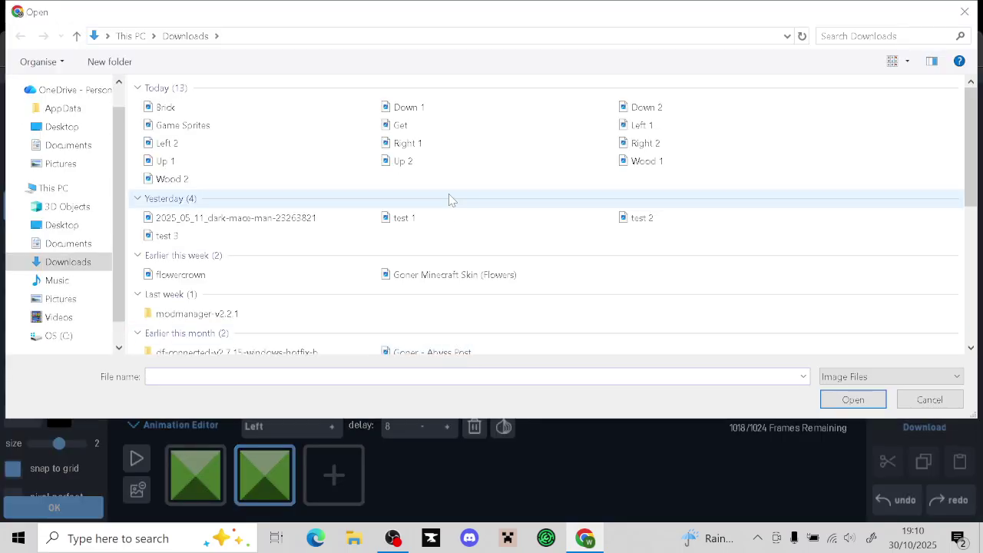
left_click(650, 125)
left_click(838, 401)
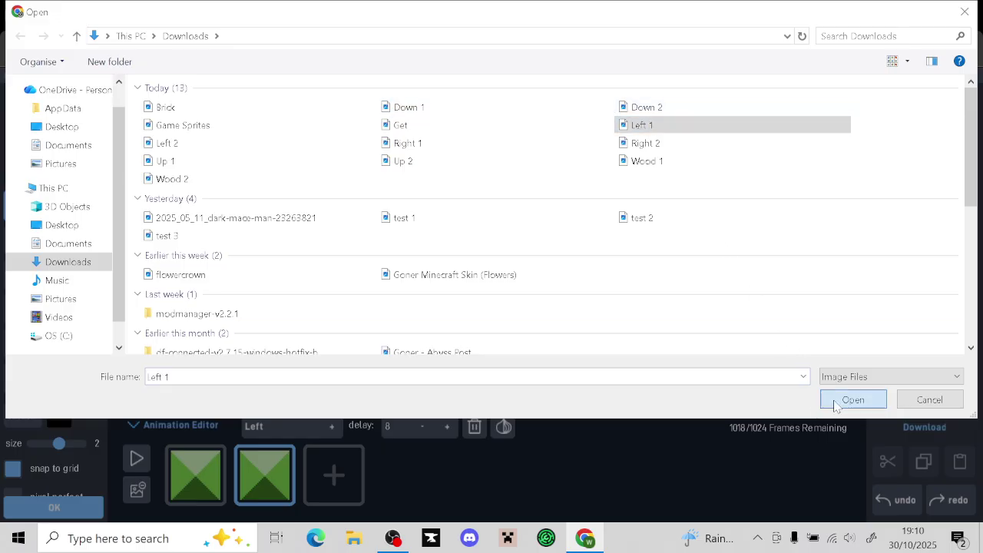
left_click_drag(537, 340, 580, 388)
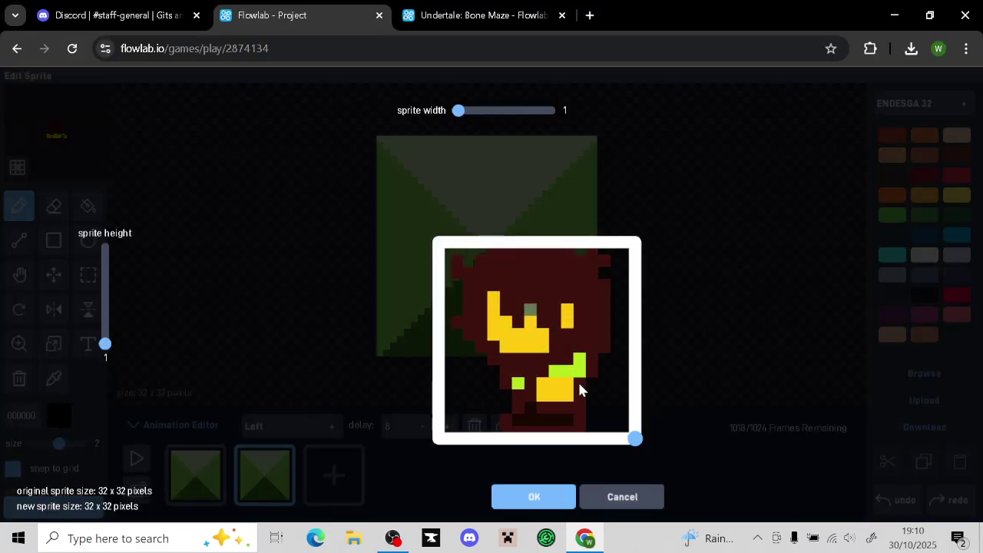
left_click(535, 497)
Upload the Left 2 image into the first frame of the Left animation, enlarged to fill the frame, and play the animation
left_click(196, 474)
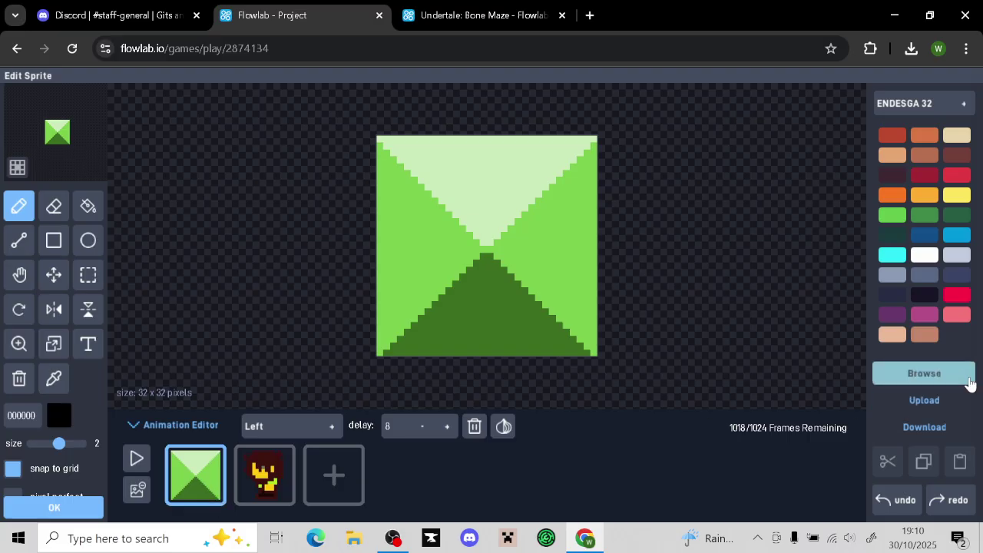
left_click(953, 400)
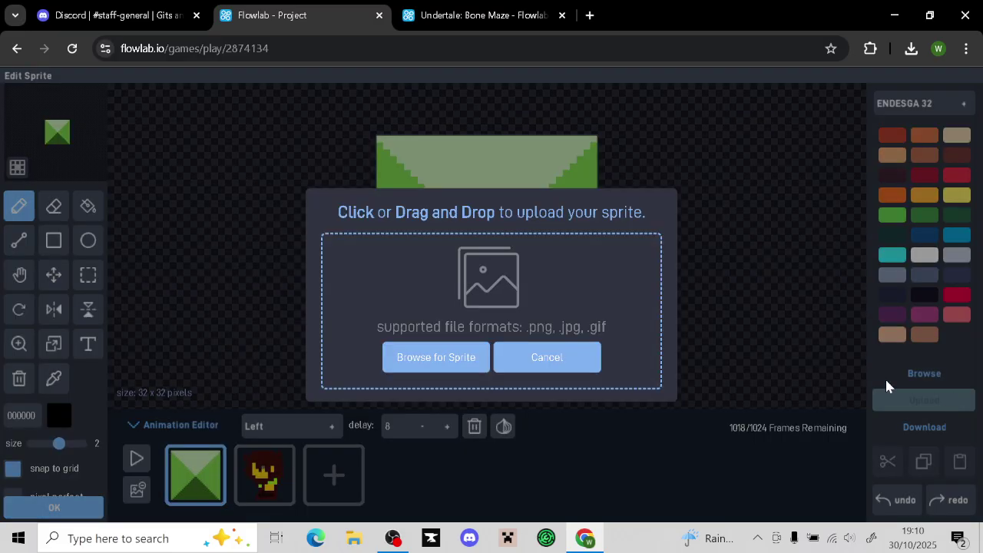
left_click(445, 371)
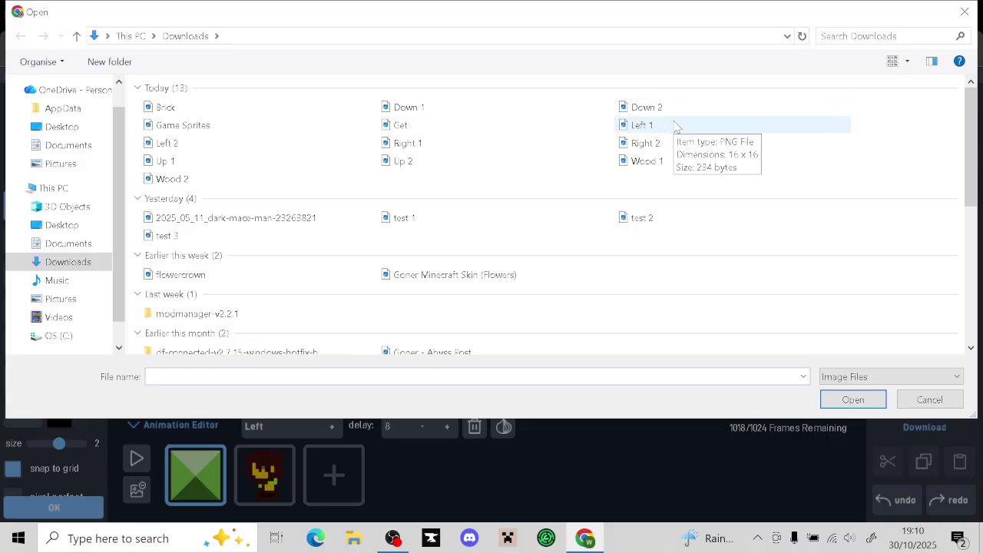
double_click(226, 145)
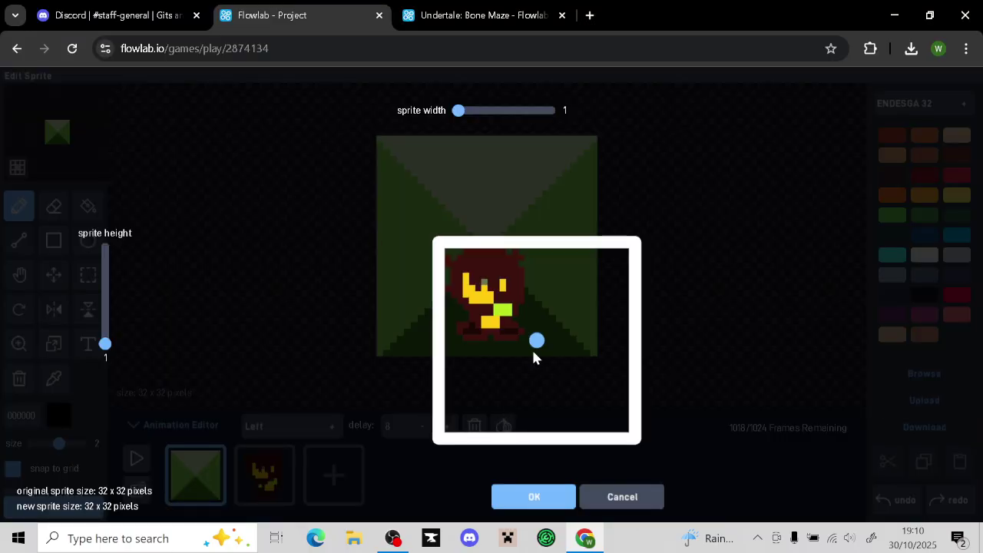
left_click_drag(536, 341, 635, 437)
left_click(533, 497)
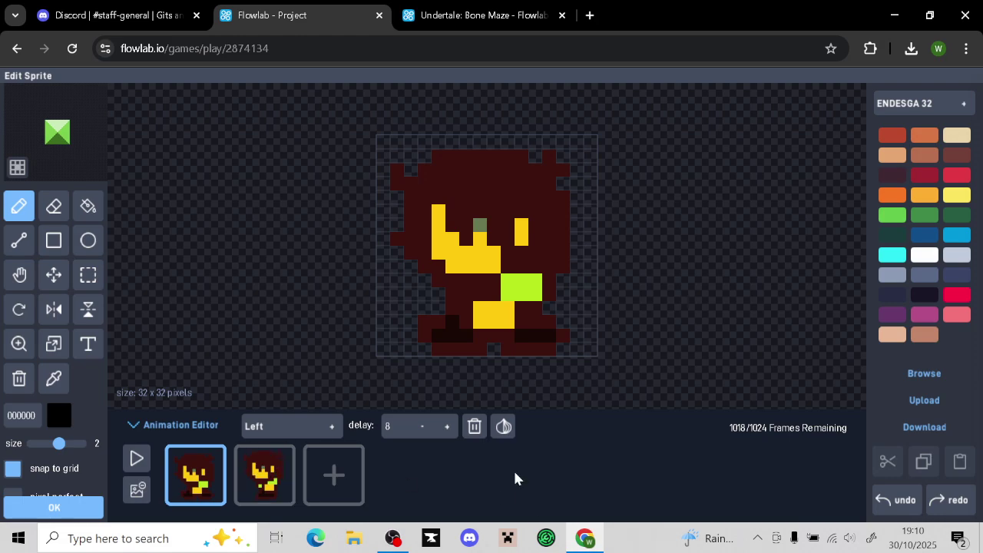
left_click(142, 463)
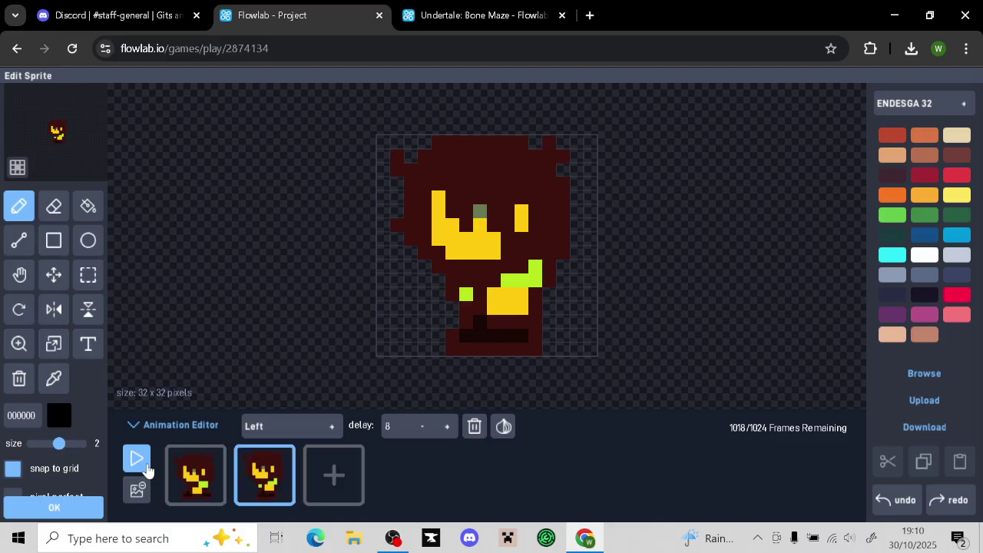
Create another sprite animation named Right and add a second frame to it
left_click(329, 427)
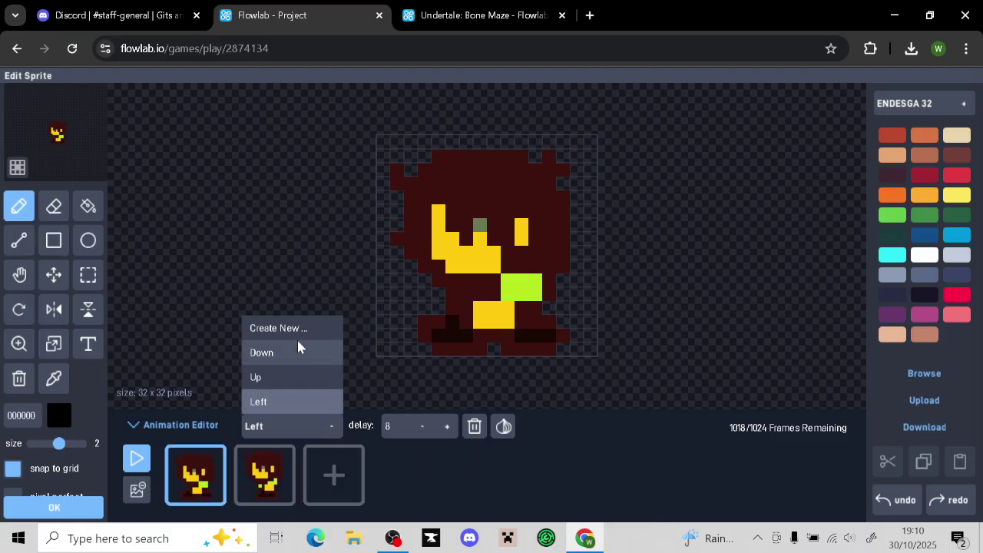
left_click(302, 328)
left_click_drag(475, 298, 349, 299)
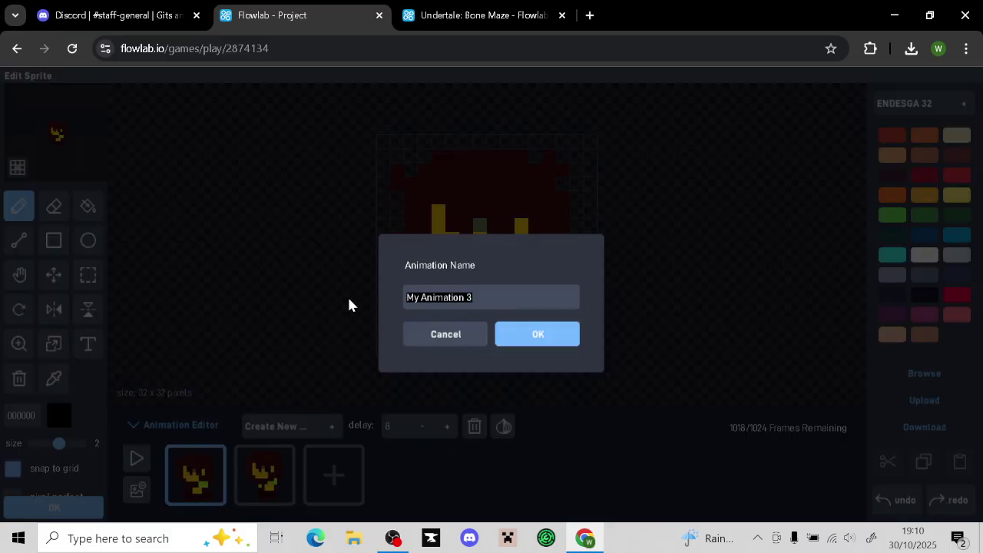
type("Right")
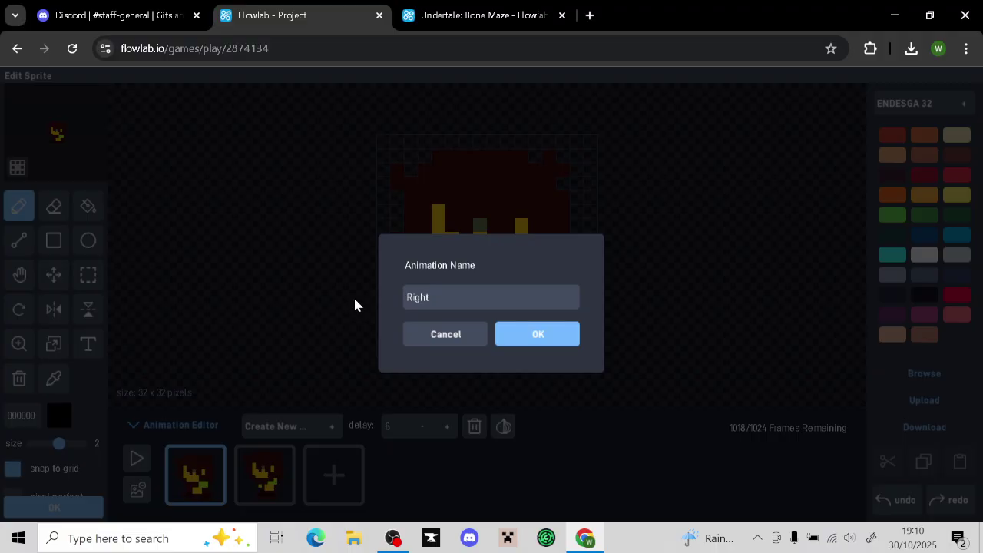
left_click(568, 338)
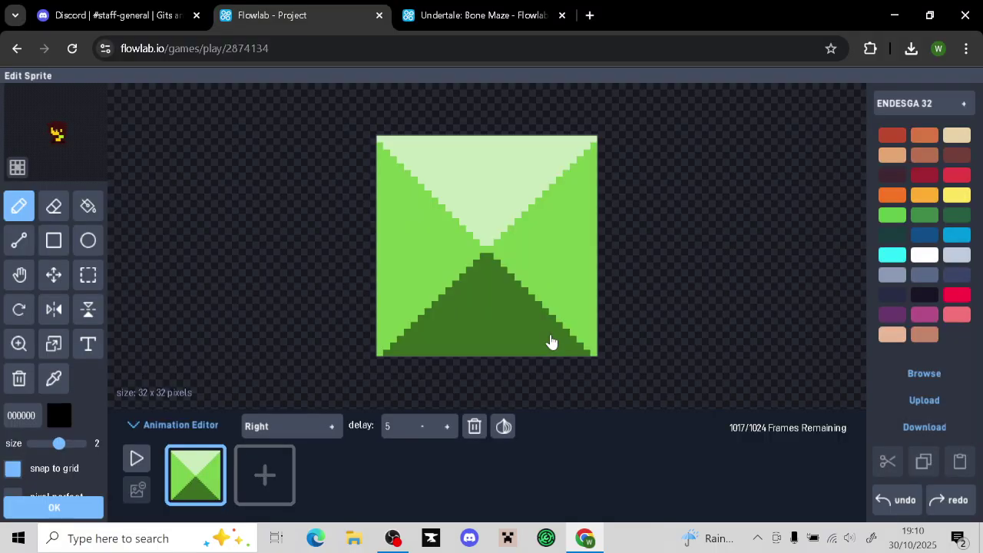
left_click(241, 487)
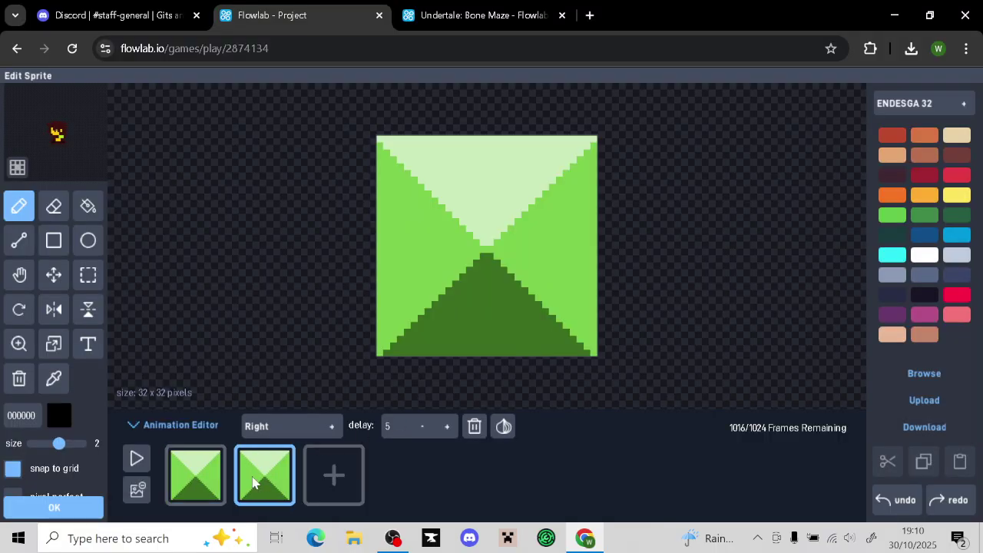
Upload the Right 1 image into the second frame of the Right animation, enlarged to fill the frame
left_click(924, 400)
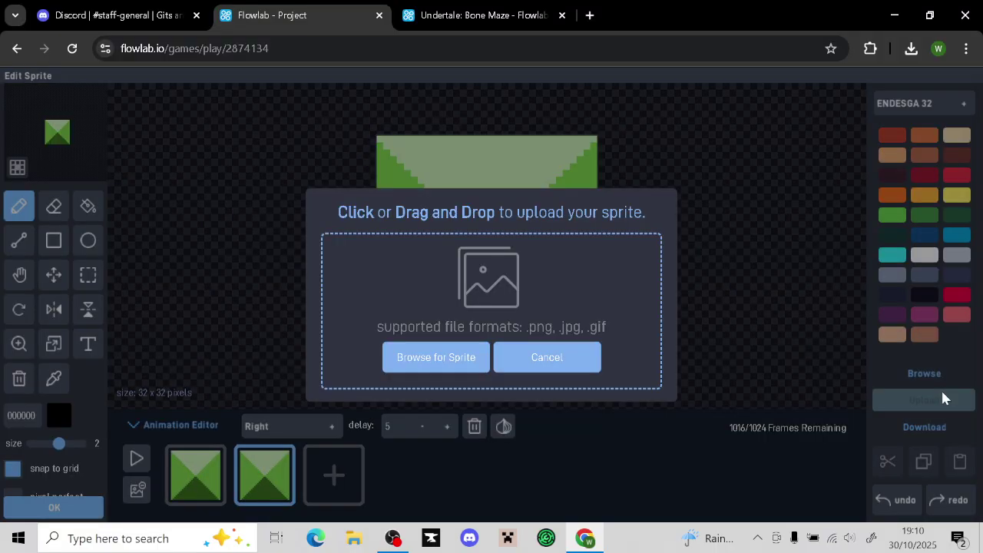
left_click(402, 359)
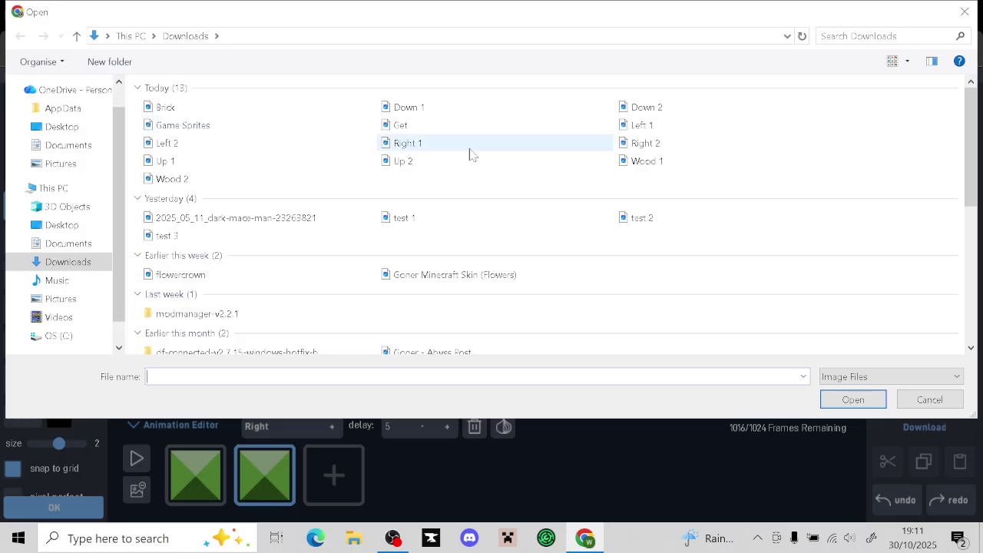
left_click(401, 144)
left_click(855, 397)
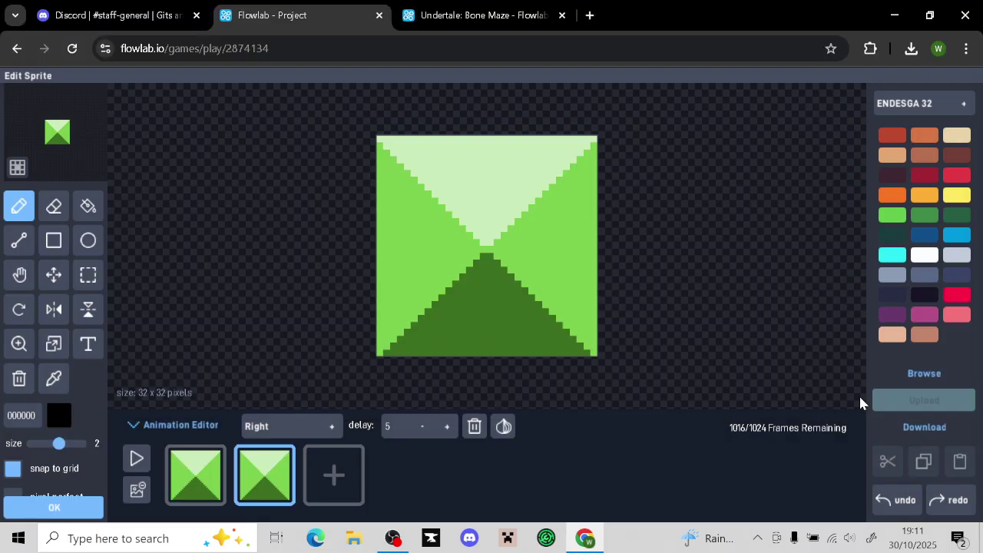
left_click_drag(543, 347, 591, 451)
left_click(535, 499)
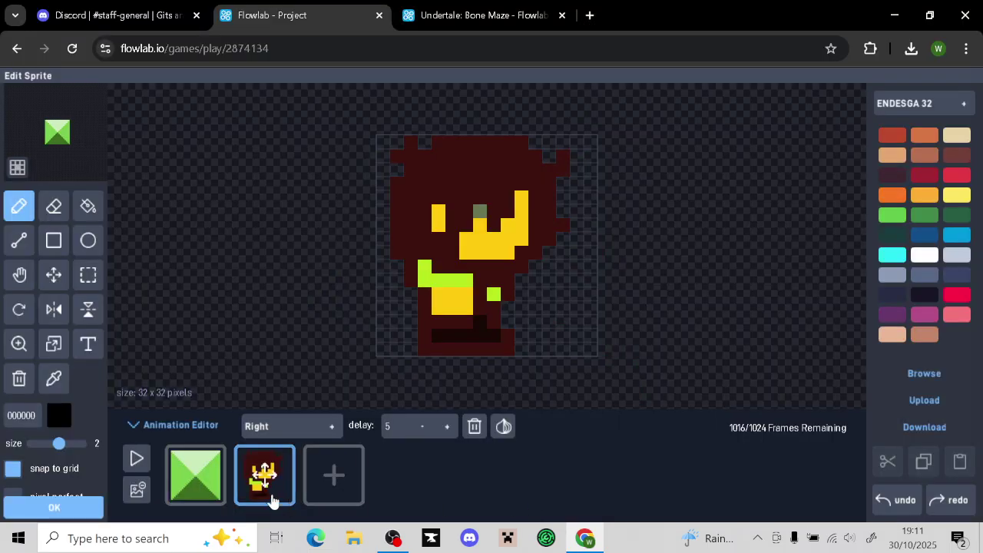
Upload the Right 2 image into the first frame of the Right animation, enlarged to fill the frame, and set the frame delay to 8
left_click(924, 400)
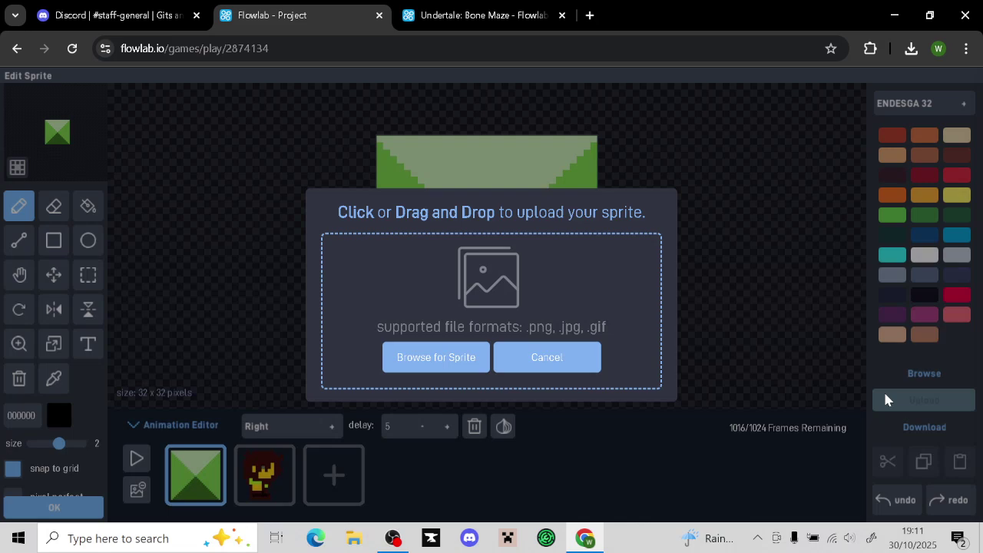
left_click(448, 358)
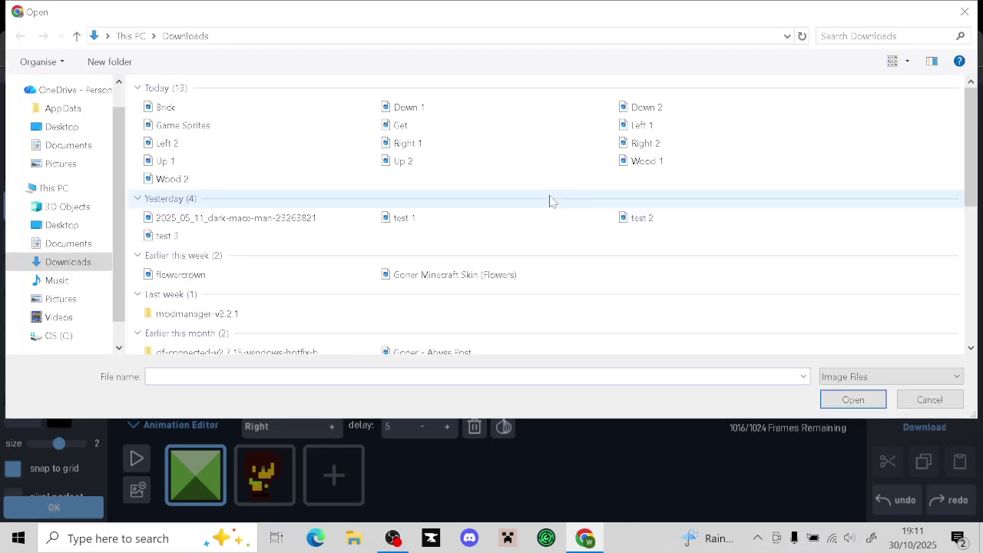
double_click(661, 152)
left_click_drag(535, 338, 635, 437)
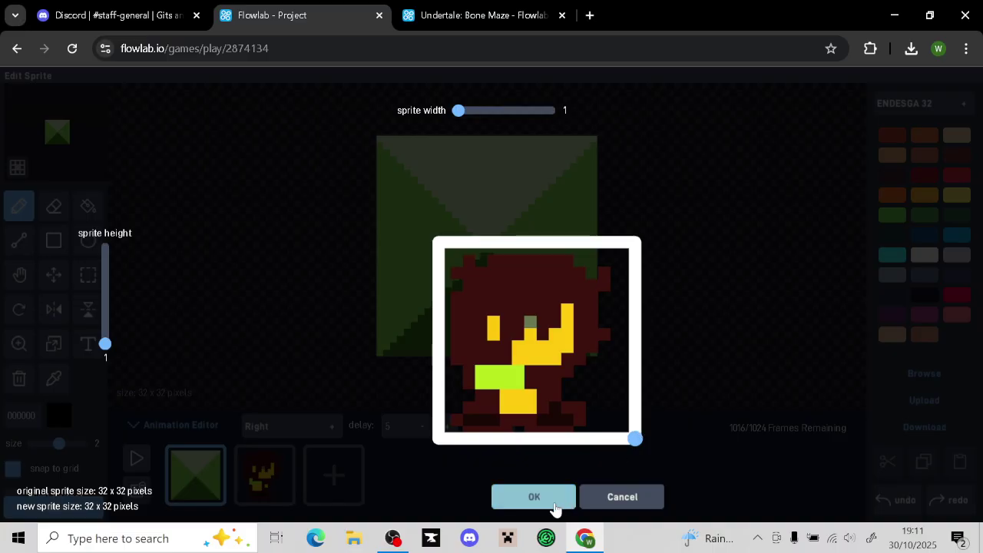
left_click(555, 507)
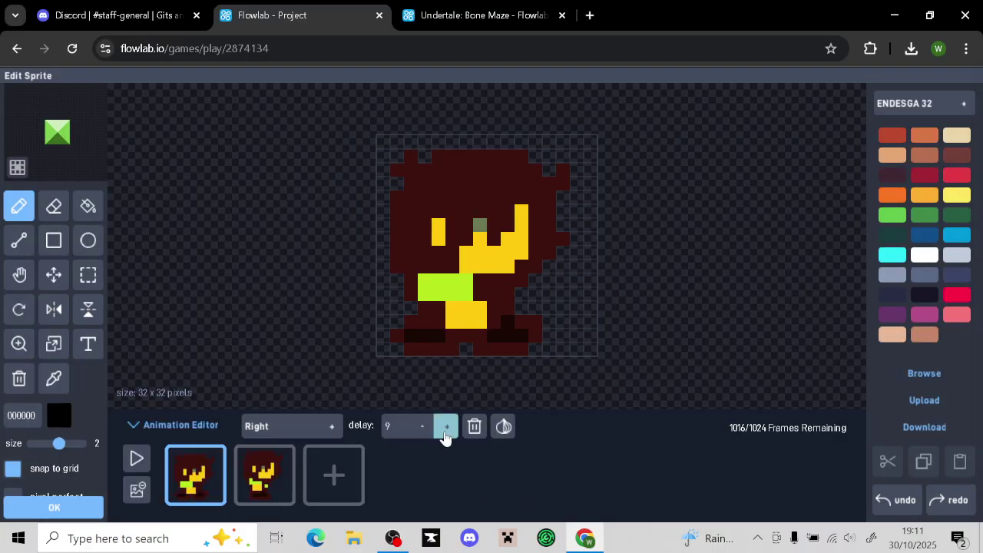
left_click(421, 427)
Create another sprite animation named Get
left_click(332, 426)
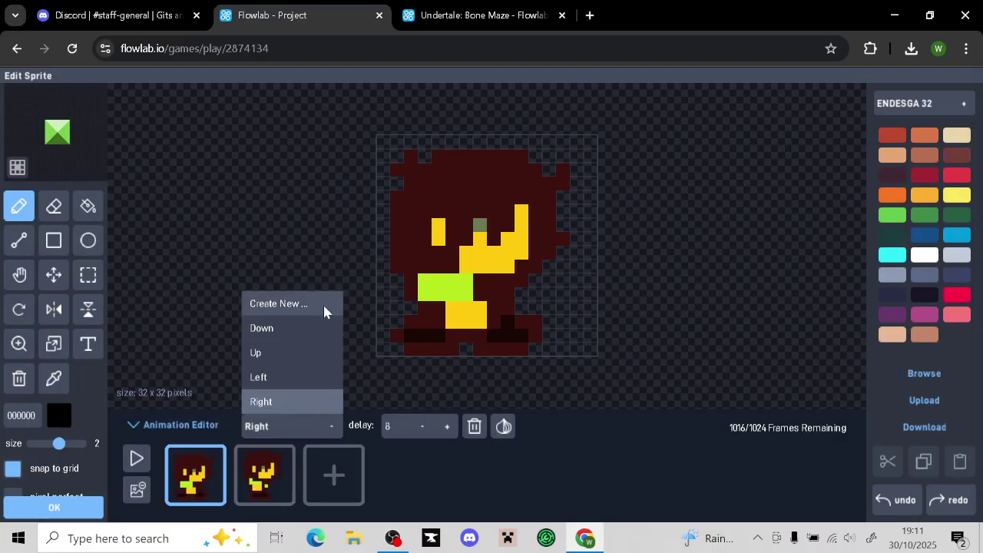
left_click(322, 304)
key("ctrl+a")
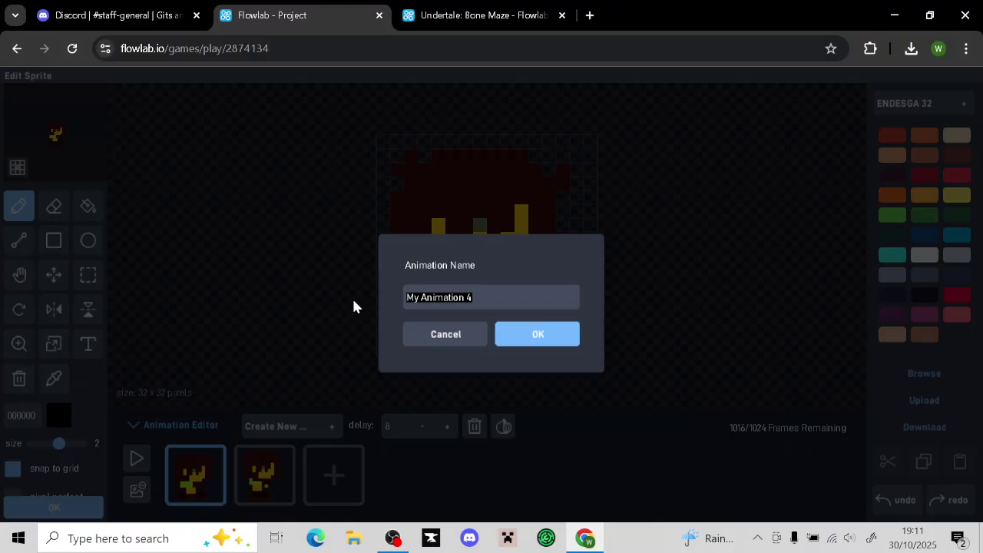
type("Get")
left_click(538, 336)
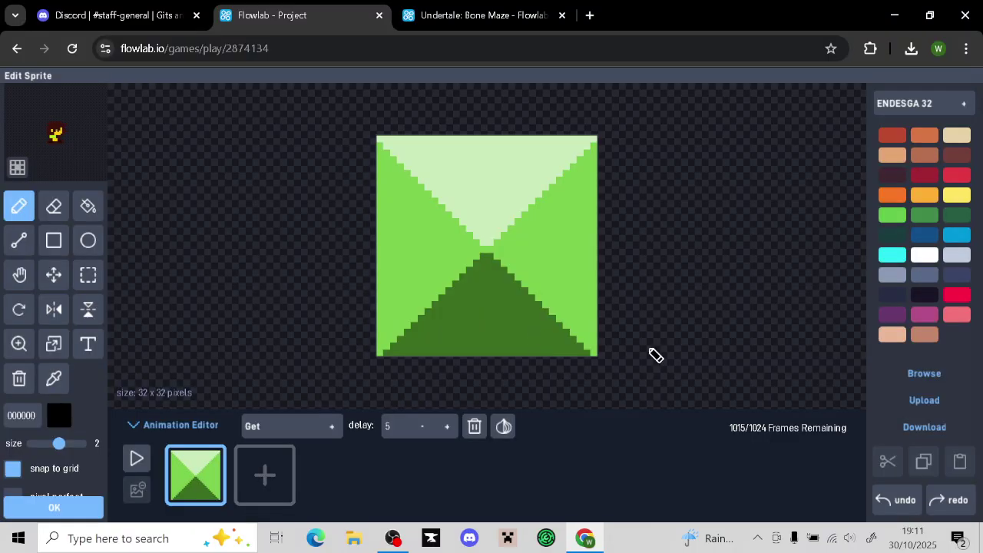
Upload the Get image into the Get animation's frame, enlarged to fill it, and save the Player's sprite and object settings
left_click(920, 401)
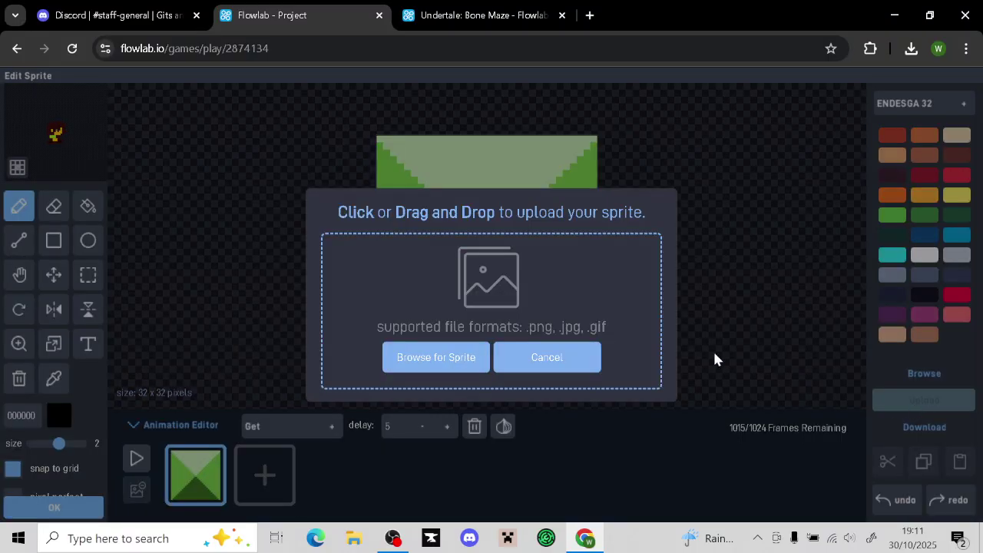
left_click(454, 360)
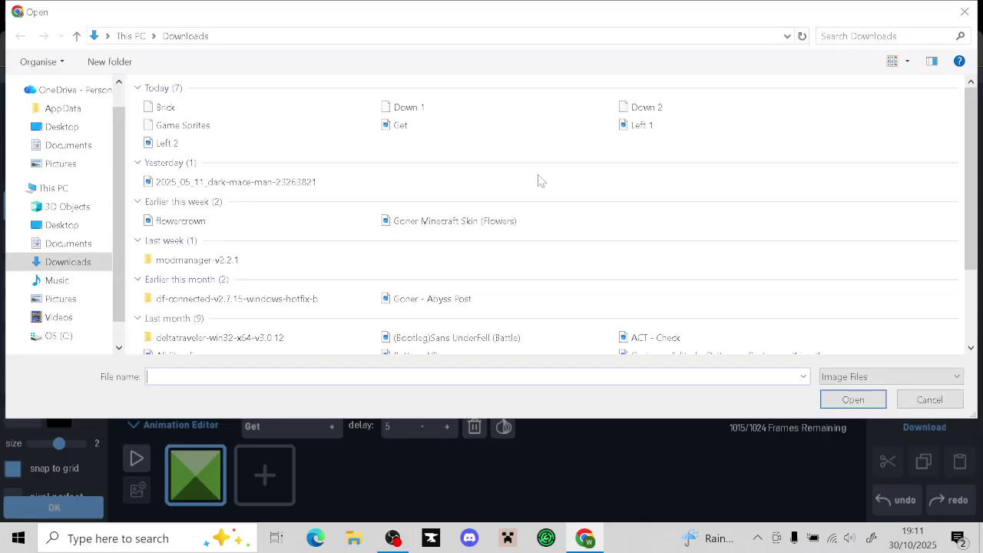
double_click(430, 126)
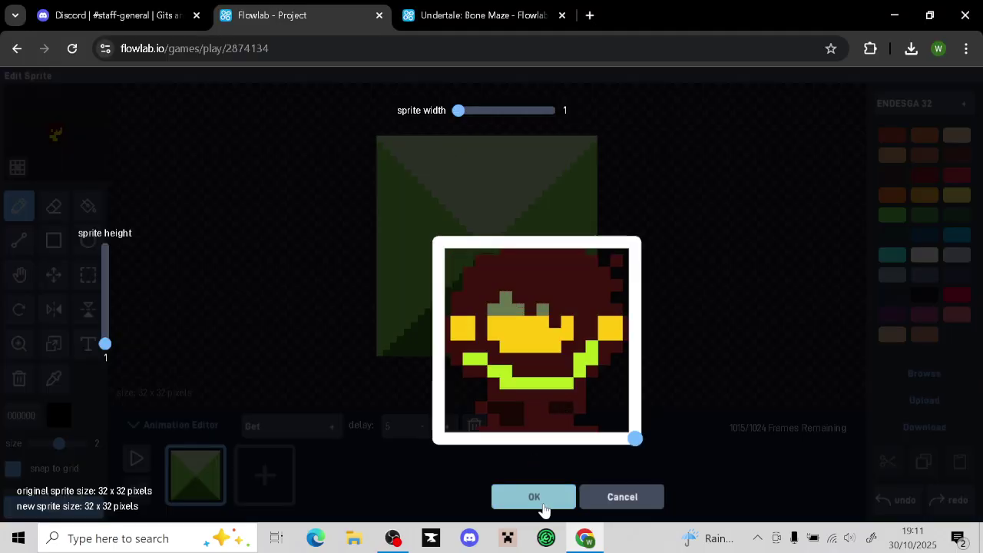
left_click(534, 497)
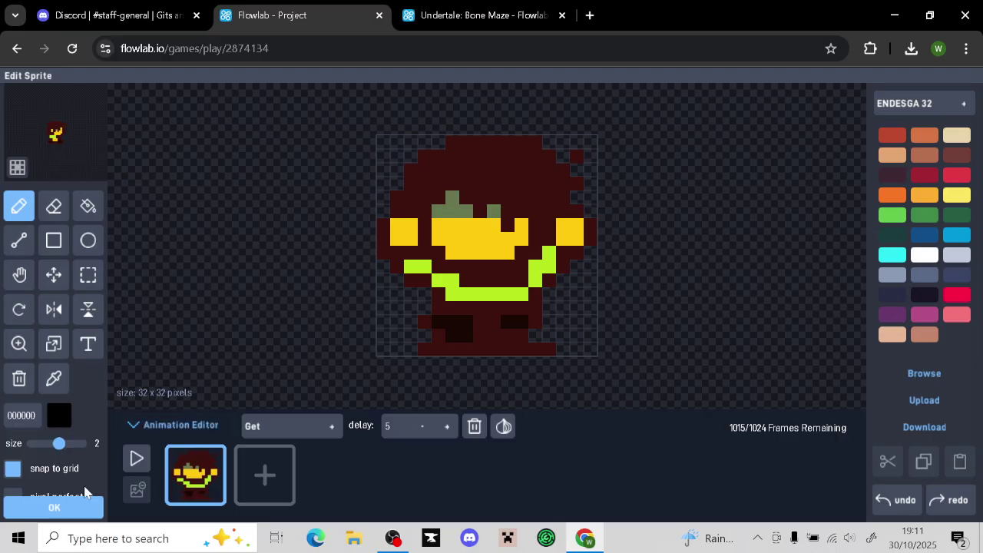
left_click(81, 508)
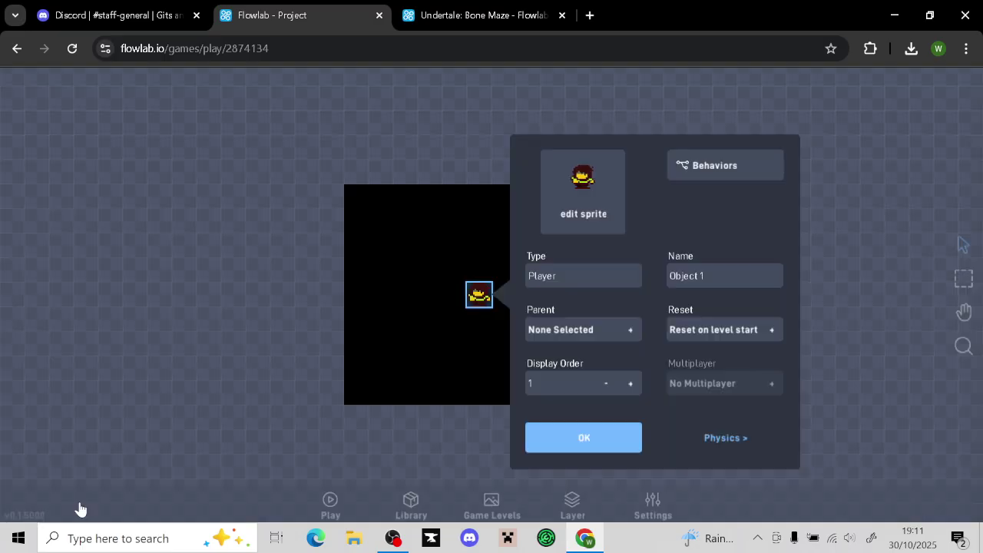
left_click(590, 438)
Create a new object in the empty area beside the black level area and set its type to Brick
left_click_drag(368, 306, 436, 307)
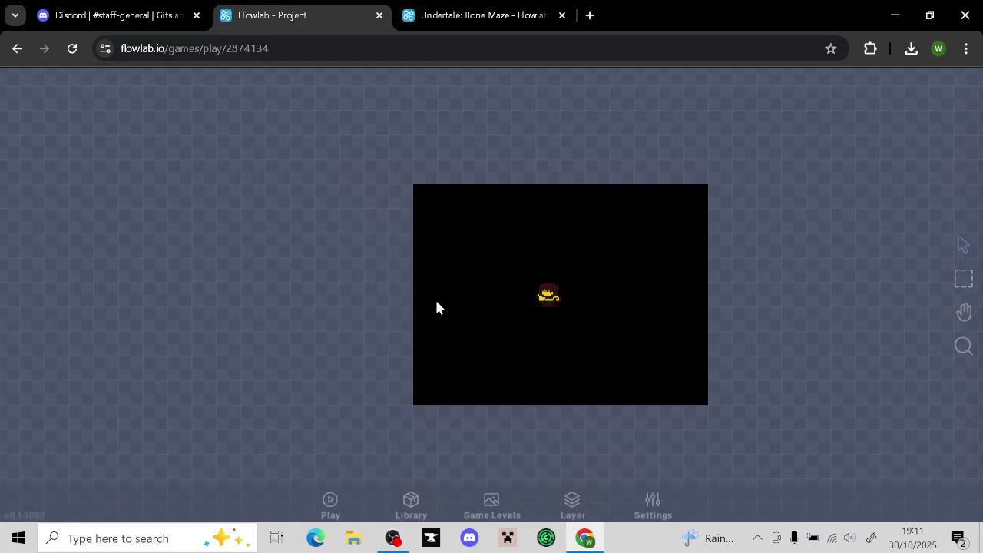
left_click(332, 247)
left_click(316, 227)
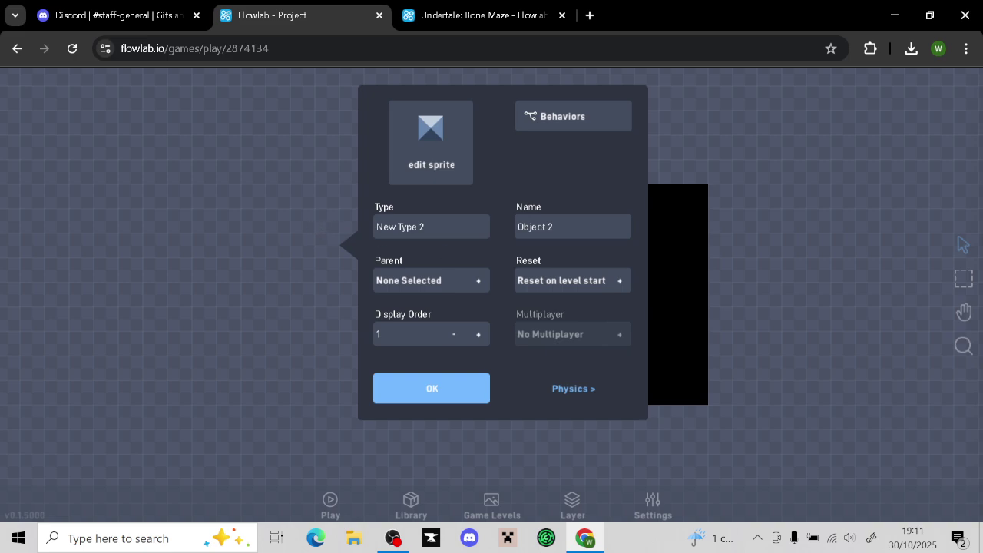
type("Brick")
Upload the Brick image as the Brick object's sprite, enlarged to fill the frame, and move the brick farther up and away from the level
left_click(408, 136)
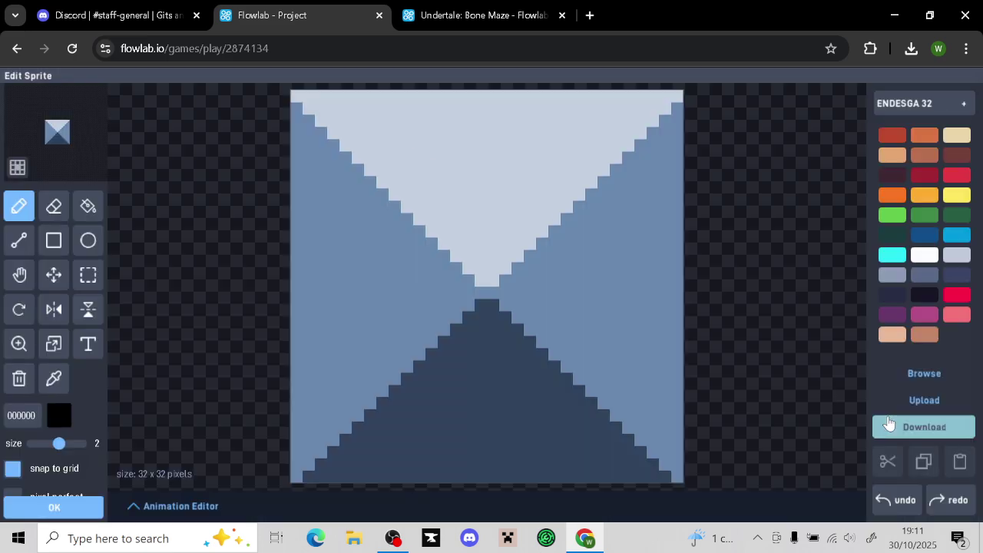
left_click(922, 400)
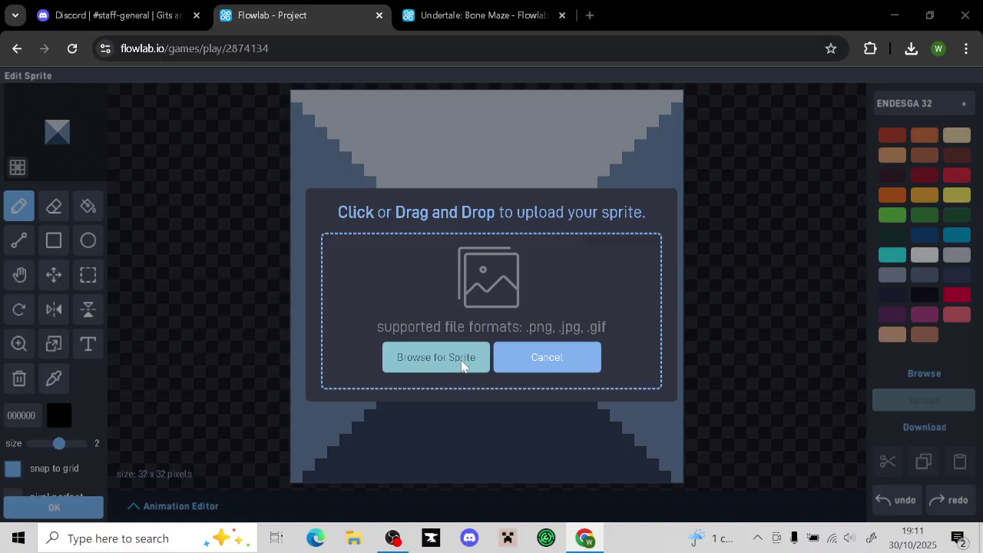
left_click(462, 367)
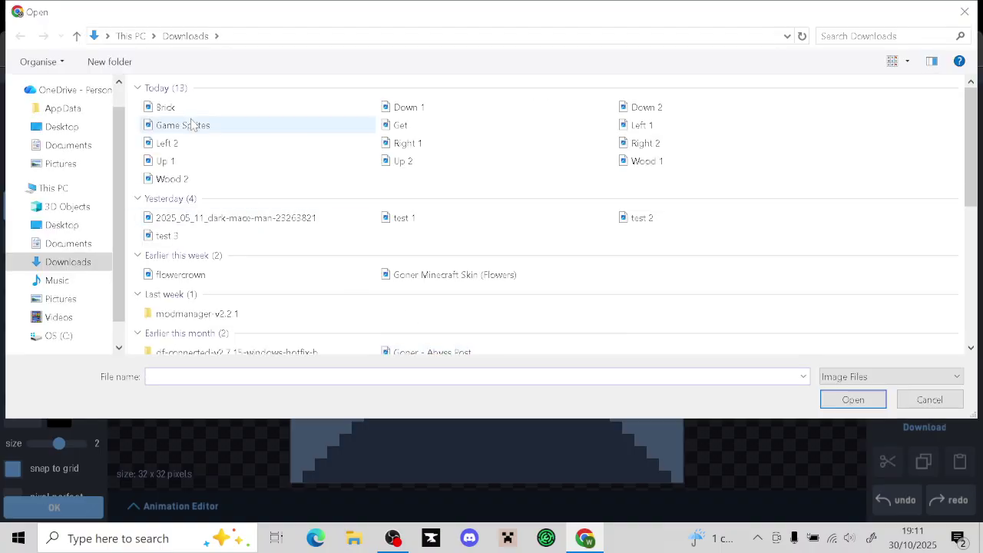
double_click(217, 125)
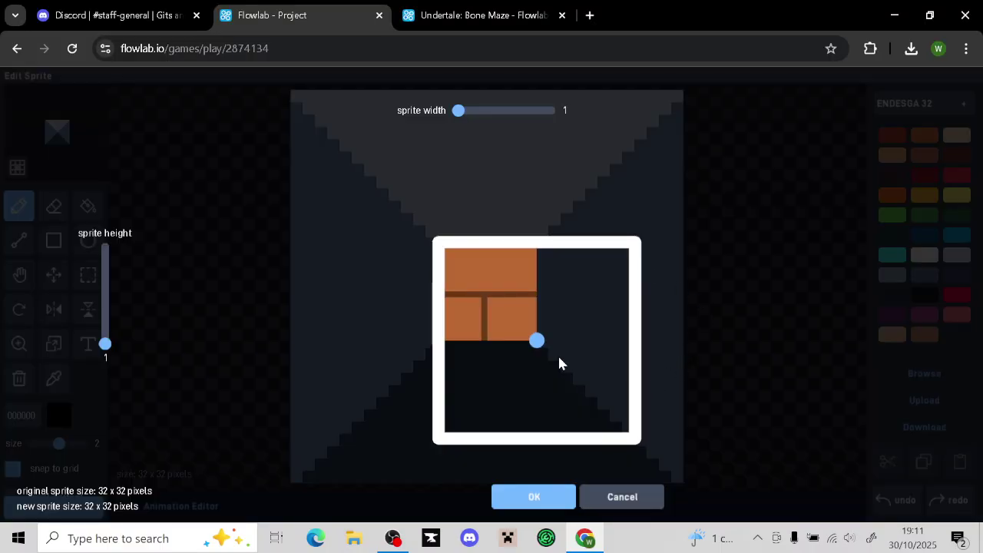
left_click(536, 495)
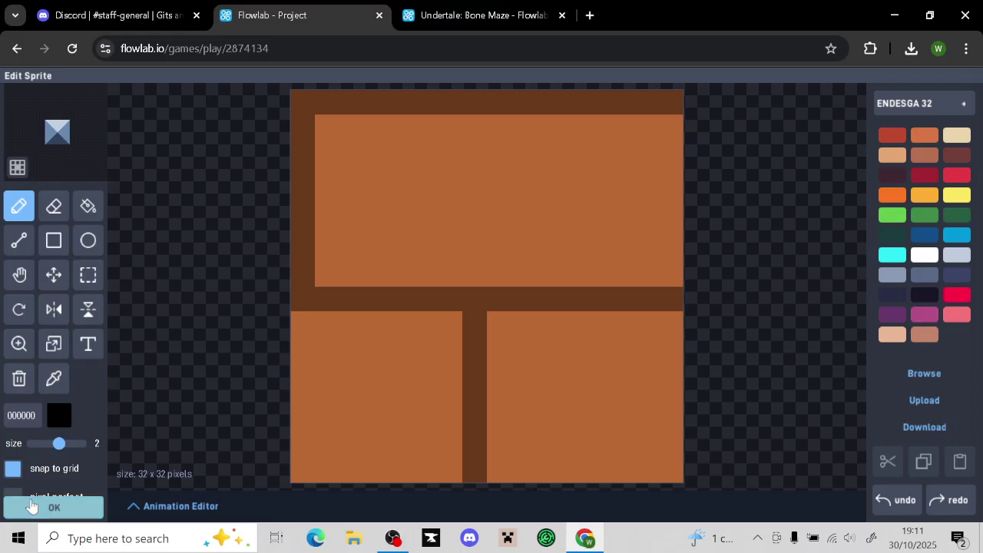
left_click(34, 507)
left_click(424, 376)
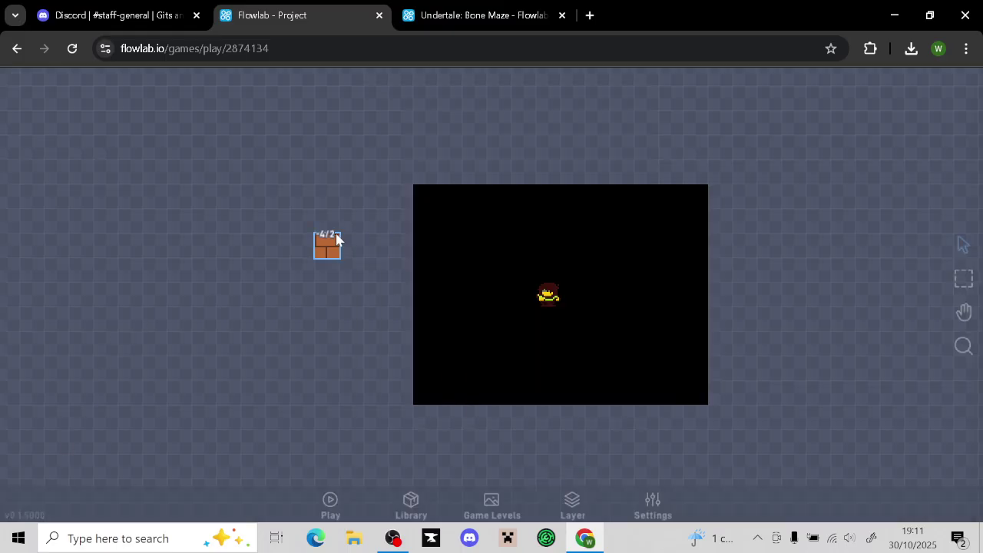
left_click_drag(334, 239, 135, 145)
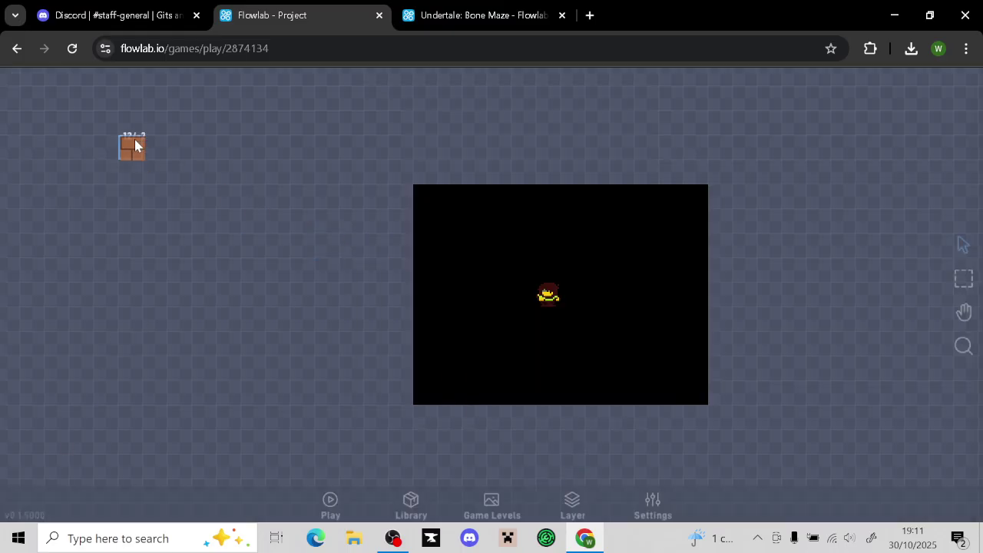
Switch to the background layer and create an object of type Wood 1 in the cell left of the brick
left_click(578, 503)
left_click(567, 453)
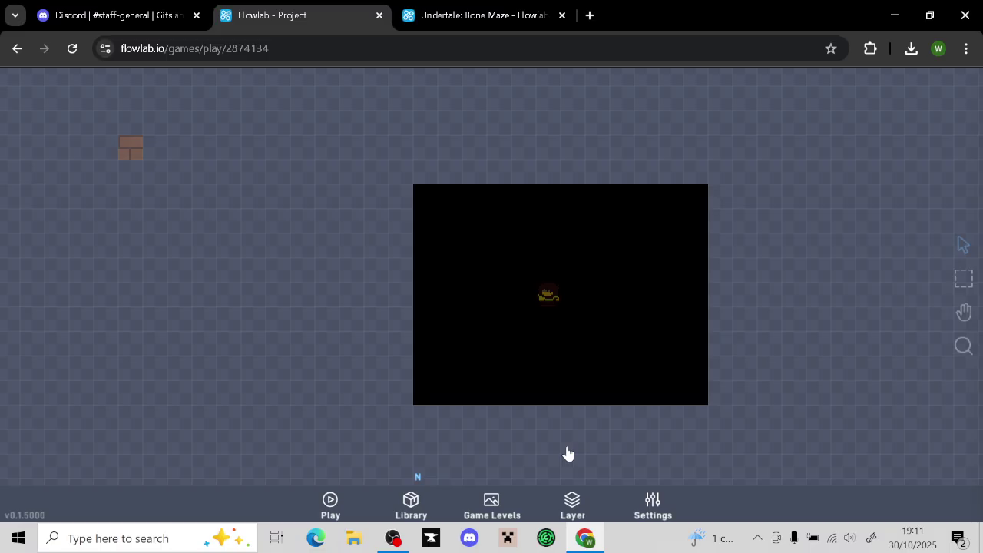
left_click(100, 146)
left_click(90, 146)
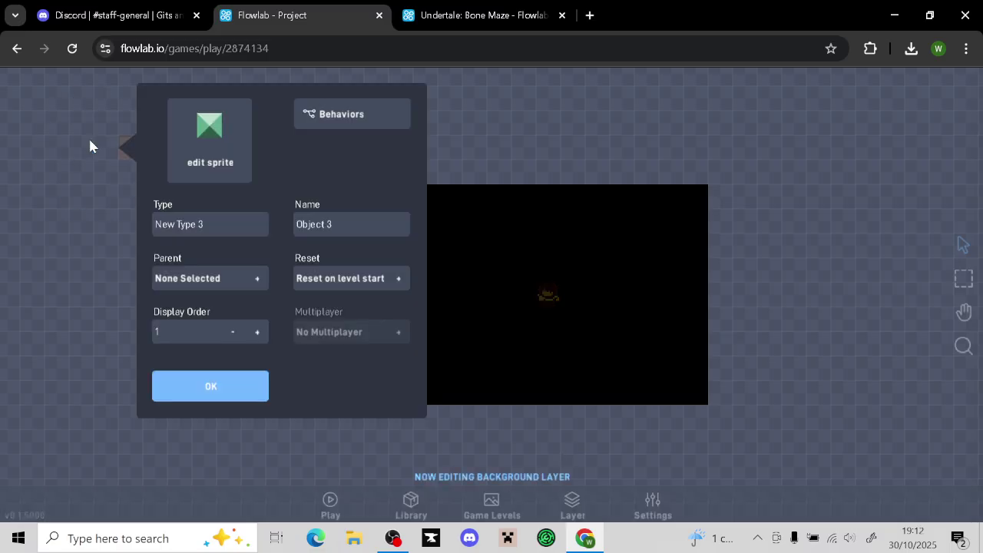
left_click(151, 223)
type("Wood 1")
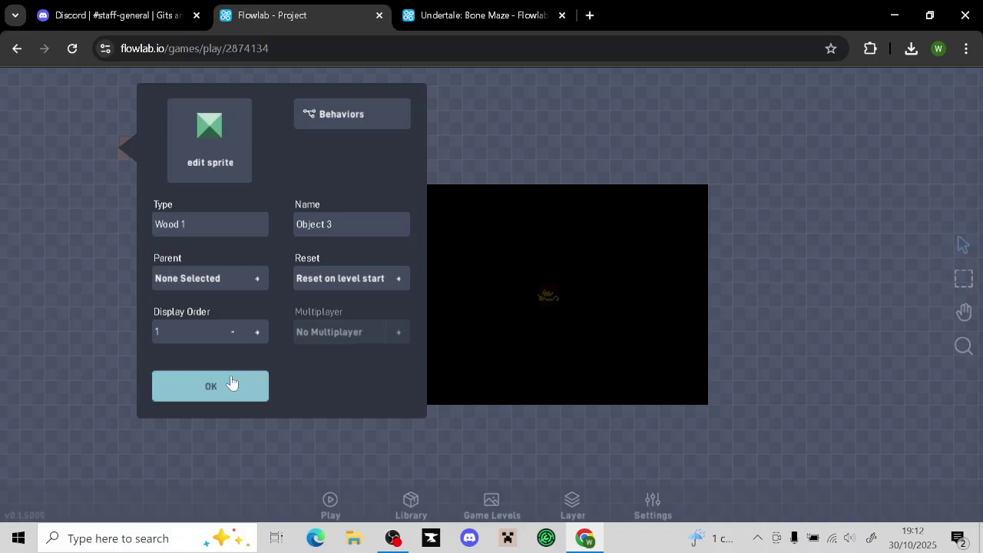
left_click(232, 384)
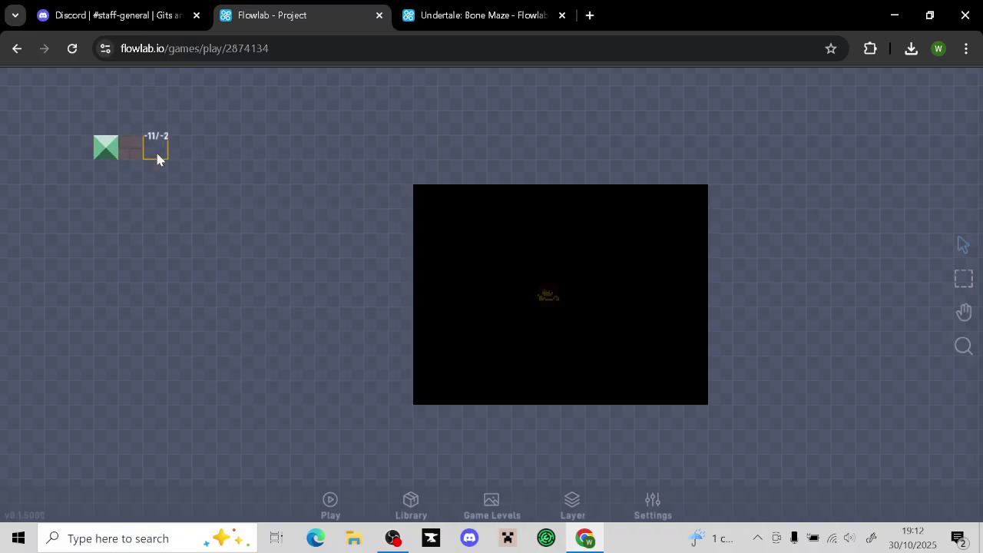
Upload the Wood 1 image as the Wood 1 object's sprite, enlarged to fill the frame, and save the sprite and object settings
left_click(107, 147)
left_click(119, 119)
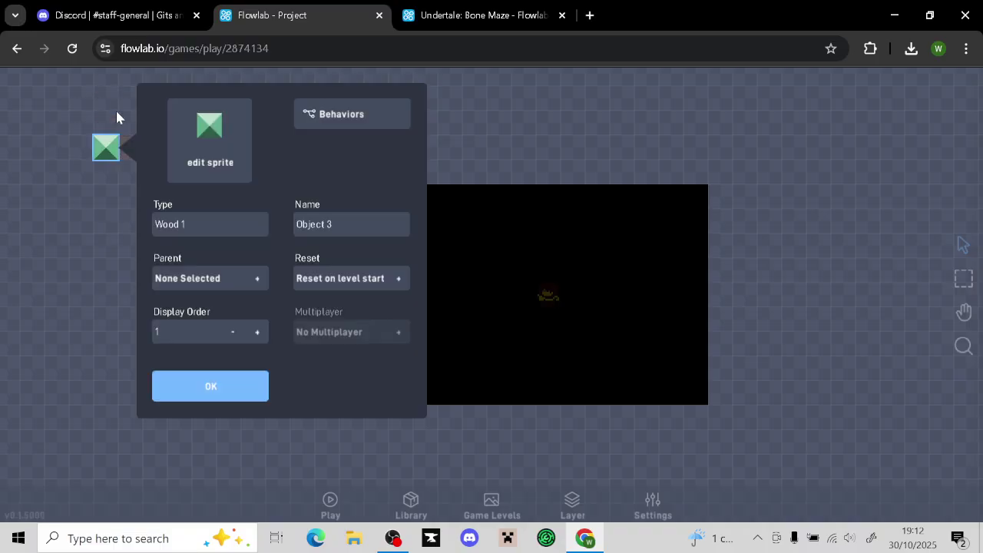
left_click(210, 138)
left_click(943, 426)
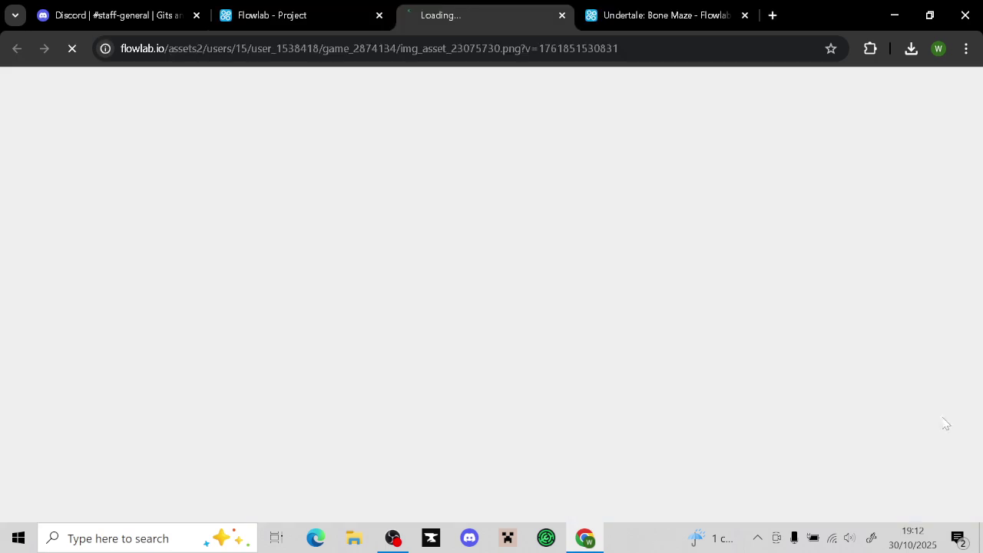
left_click(562, 16)
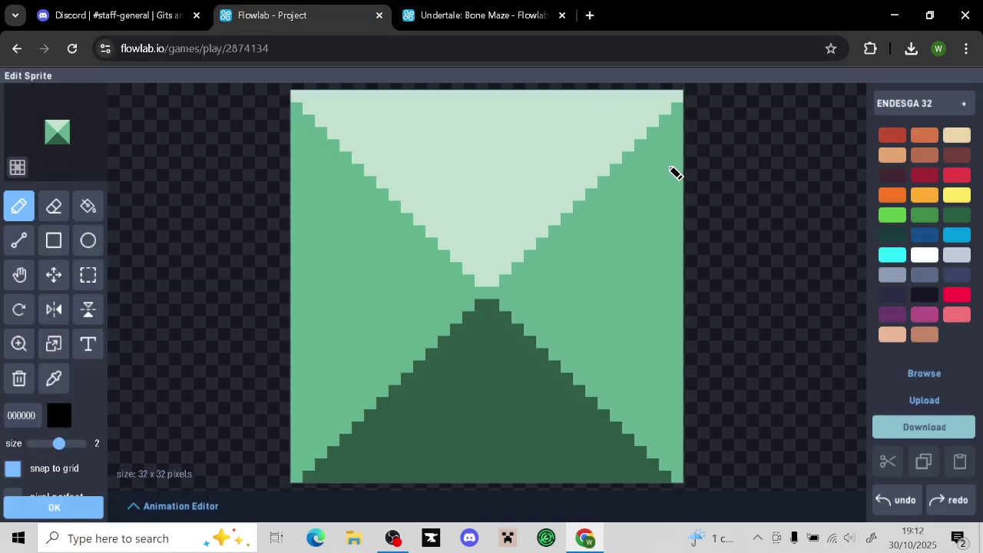
left_click(922, 400)
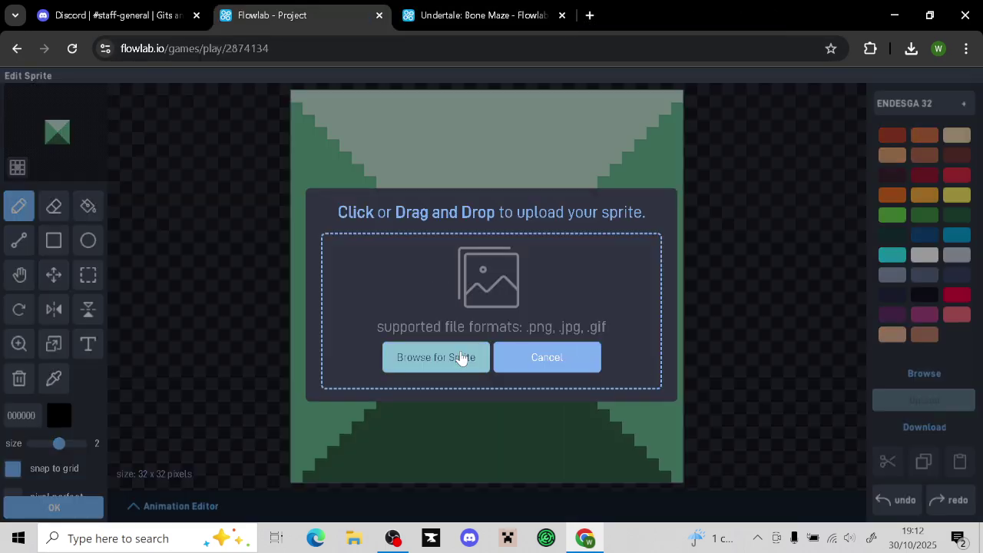
left_click(461, 358)
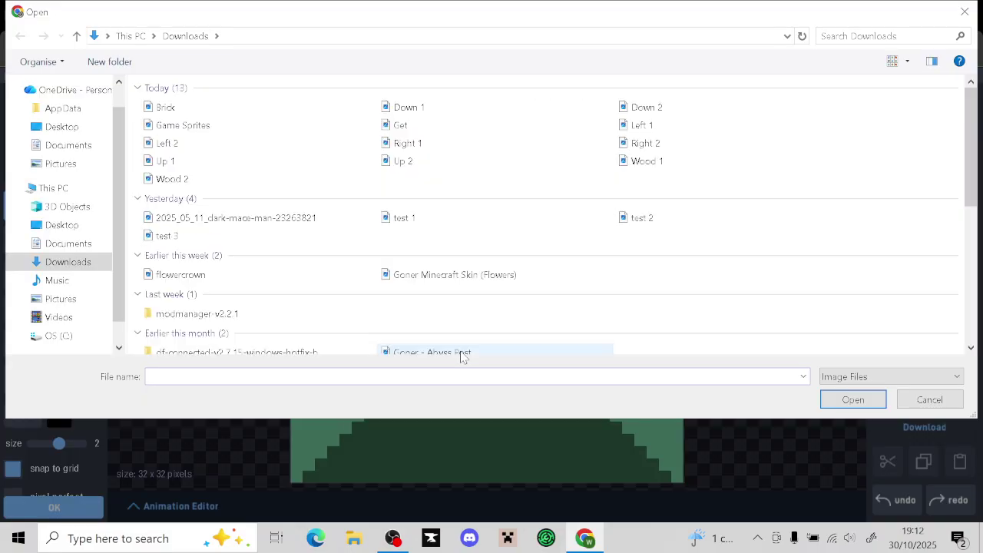
double_click(672, 167)
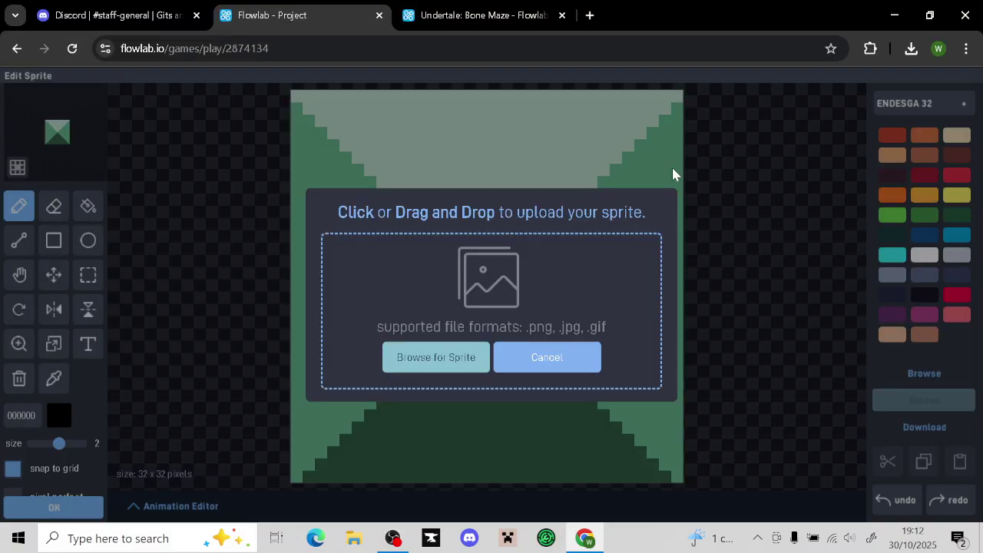
left_click_drag(536, 340, 631, 435)
left_click(532, 497)
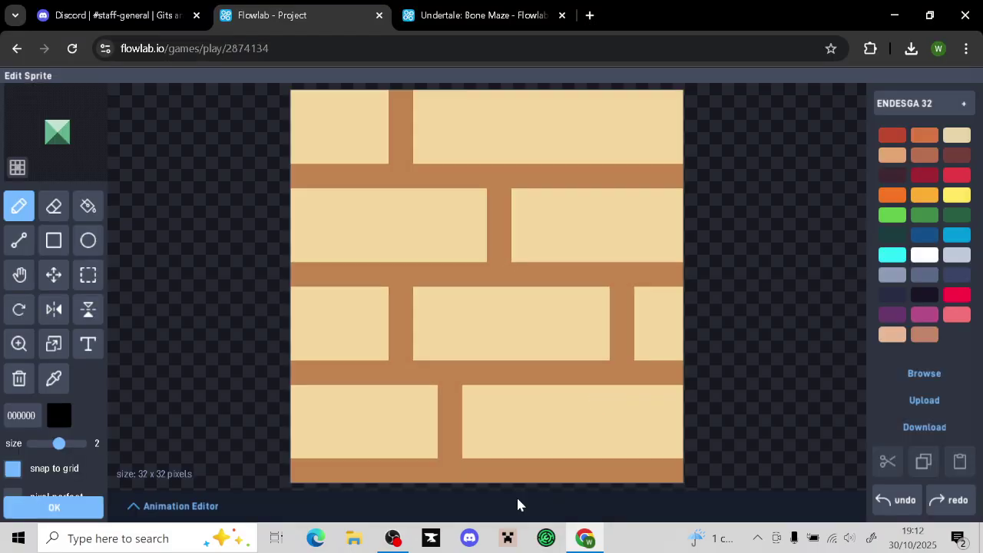
left_click(67, 510)
left_click(204, 388)
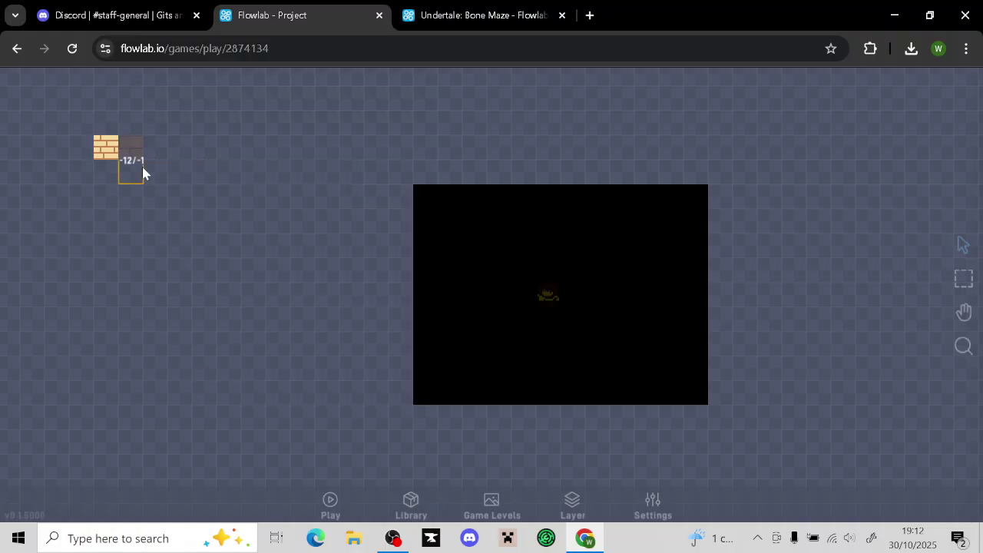
Create a new background object in the cell right of the brick and set its type to Wood 2
left_click(160, 148)
left_click(183, 146)
left_click(161, 146)
left_click(145, 136)
key("ctrl+a")
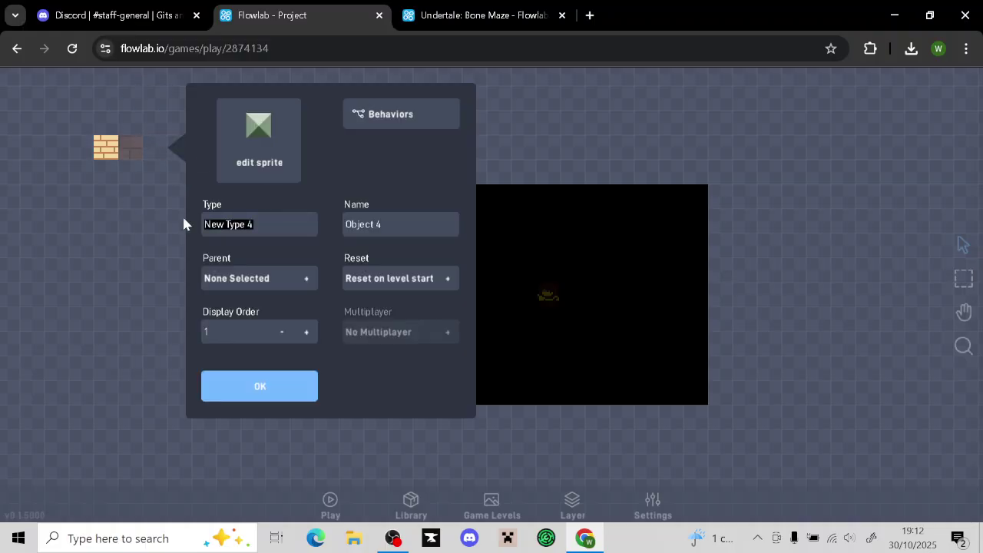
type("Wood 2")
Upload the Wood 2 image as the Wood 2 object's sprite, enlarged to fill the frame, save it, and switch to the Game World layer
left_click(238, 162)
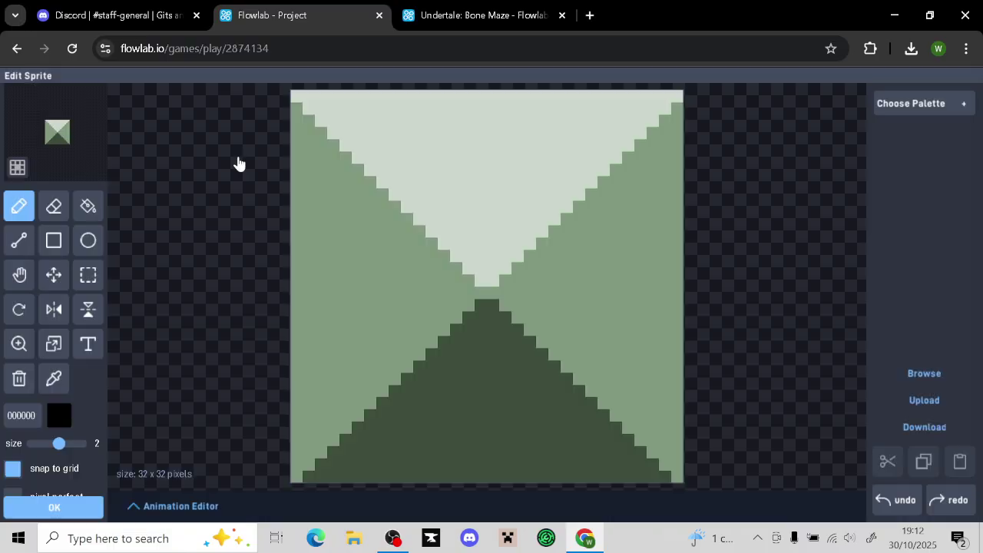
left_click(904, 400)
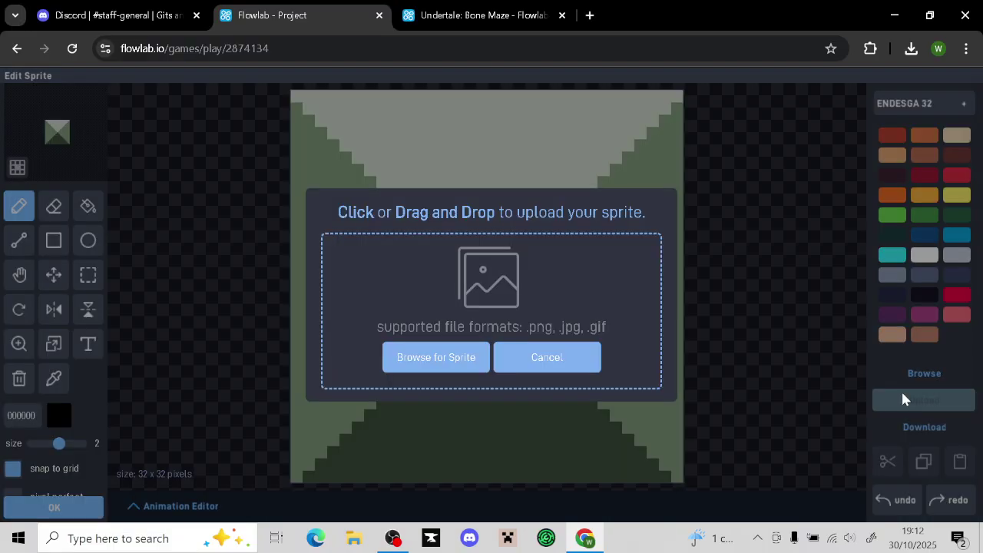
left_click(430, 370)
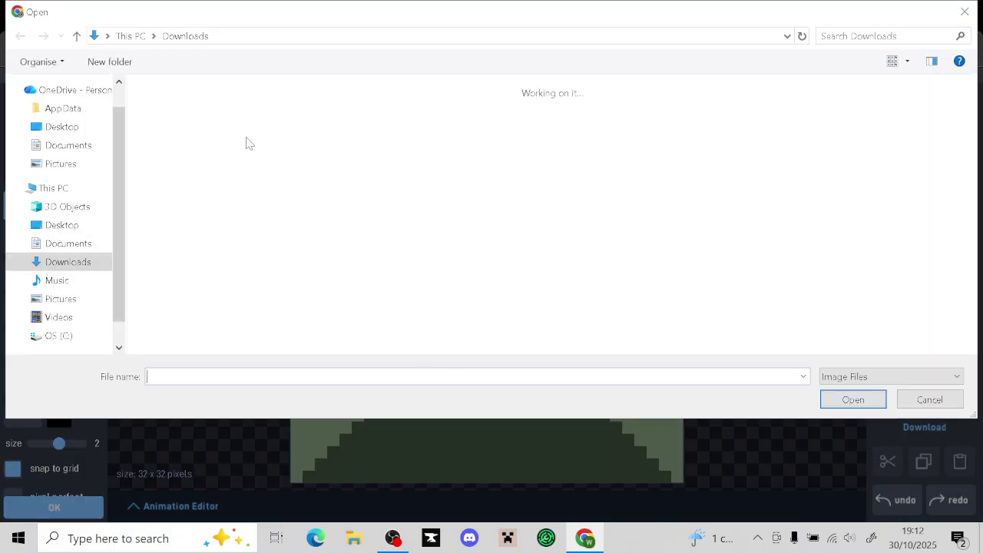
double_click(227, 179)
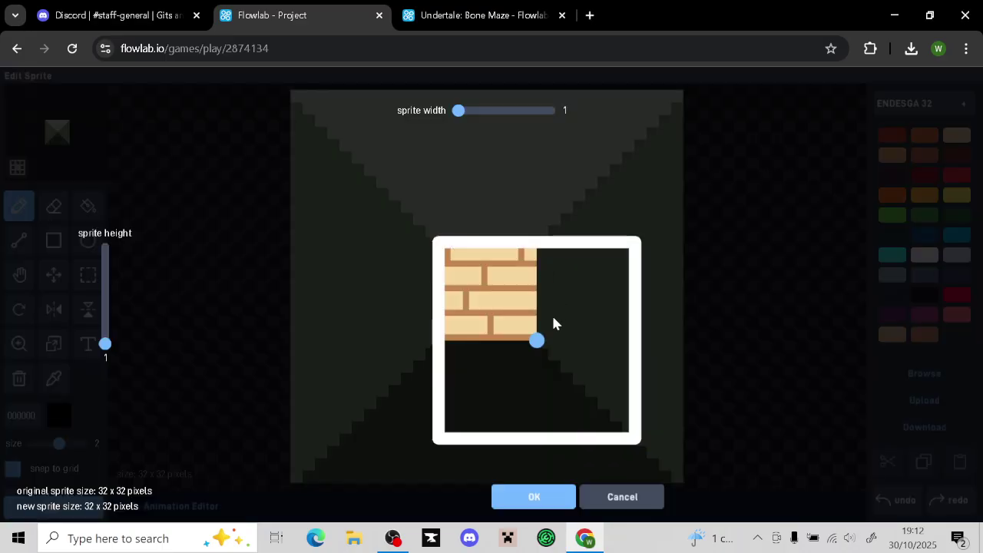
left_click_drag(538, 341, 637, 450)
left_click(538, 503)
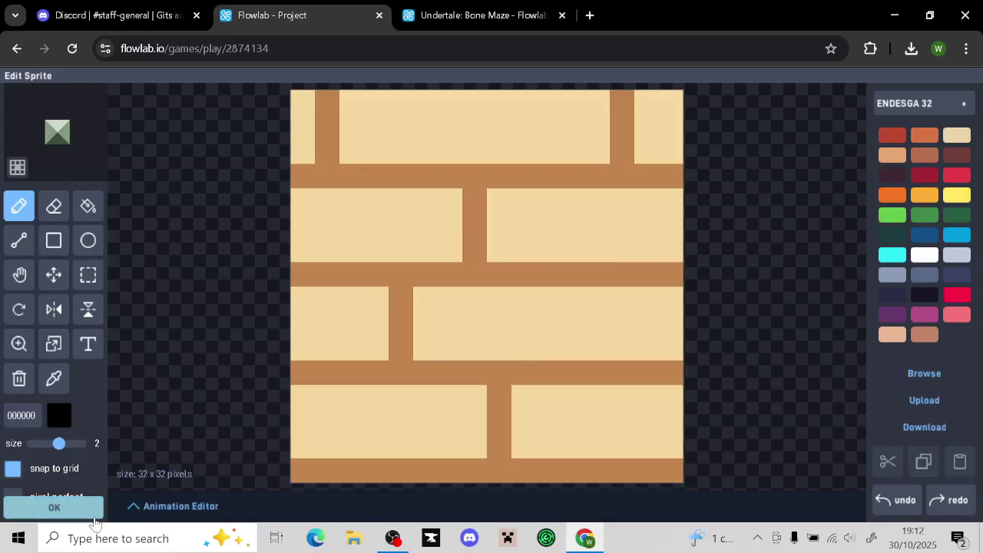
left_click(91, 513)
left_click(271, 388)
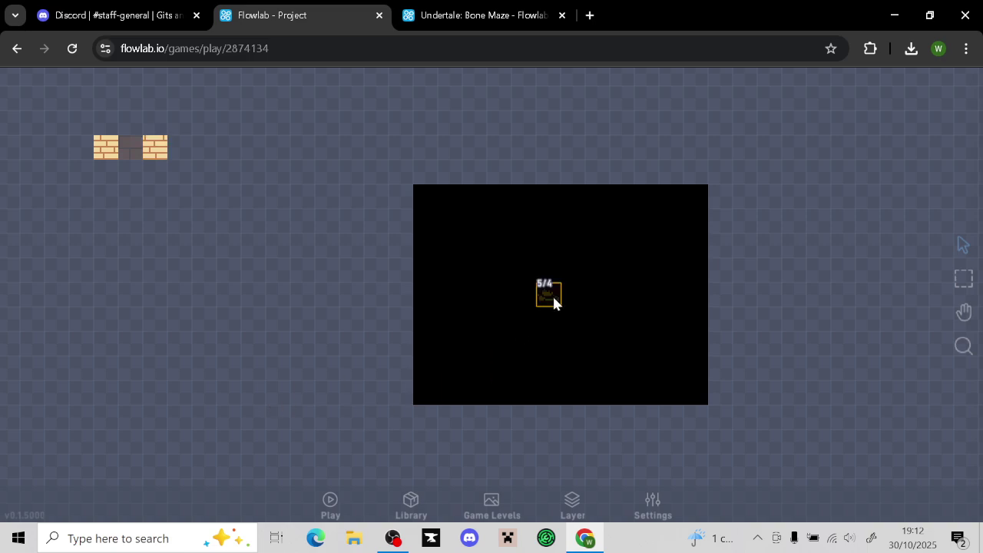
left_click(571, 501)
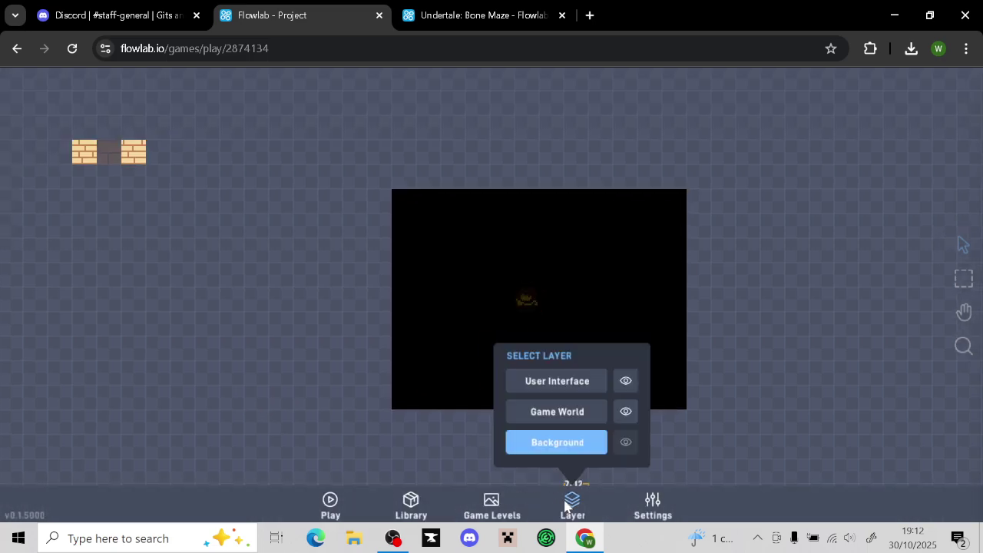
left_click(565, 418)
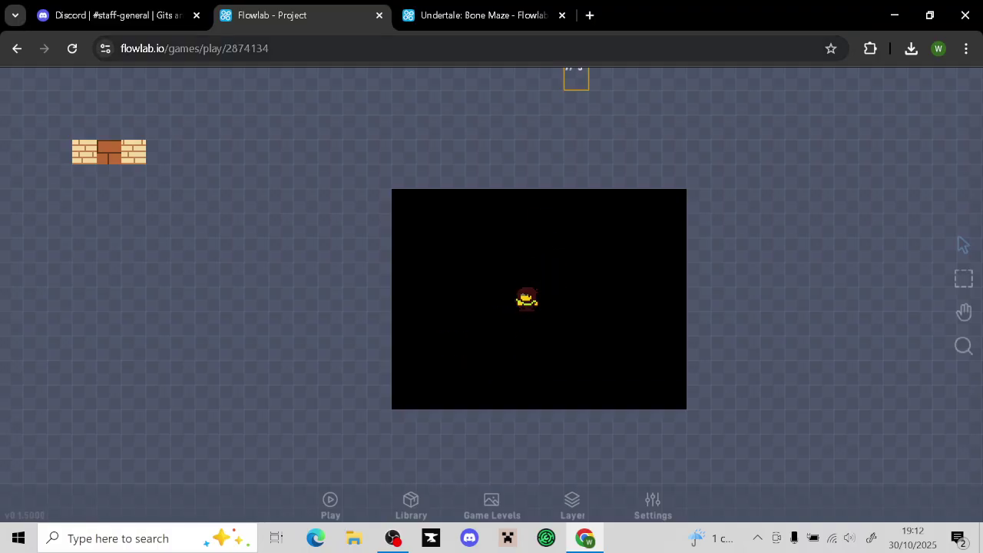
Open the Game Sprites image from Downloads in Photopea in a new browser tab
left_click(591, 15)
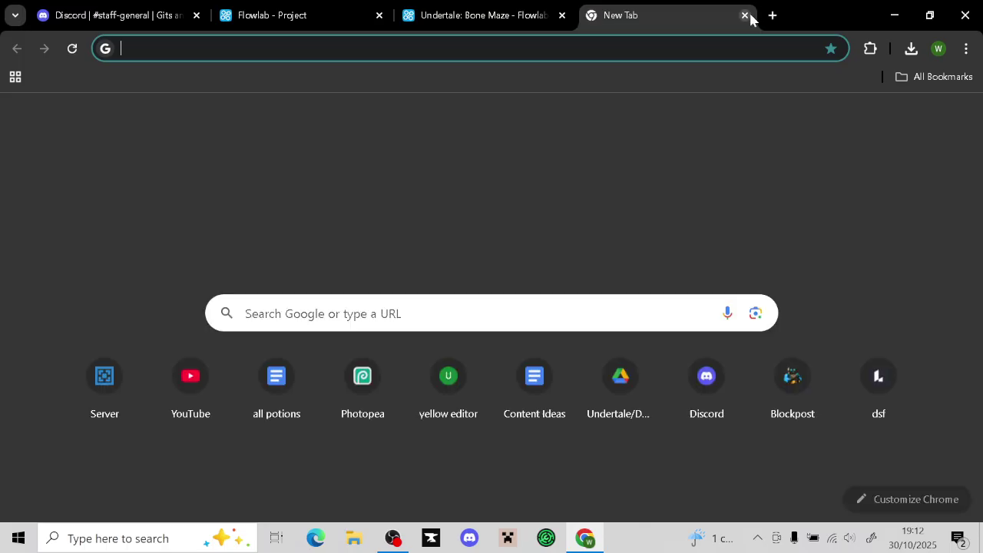
left_click(350, 407)
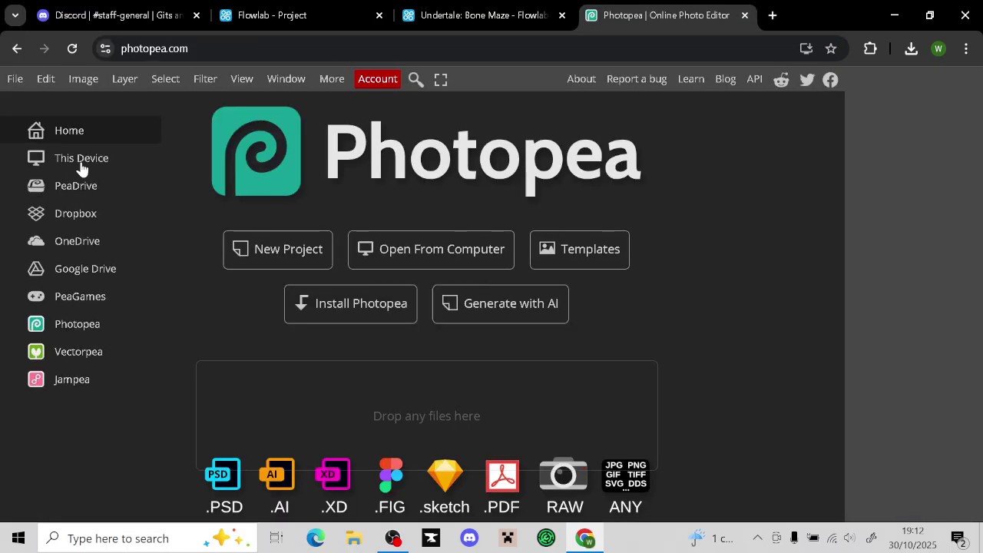
left_click(13, 76)
left_click(42, 127)
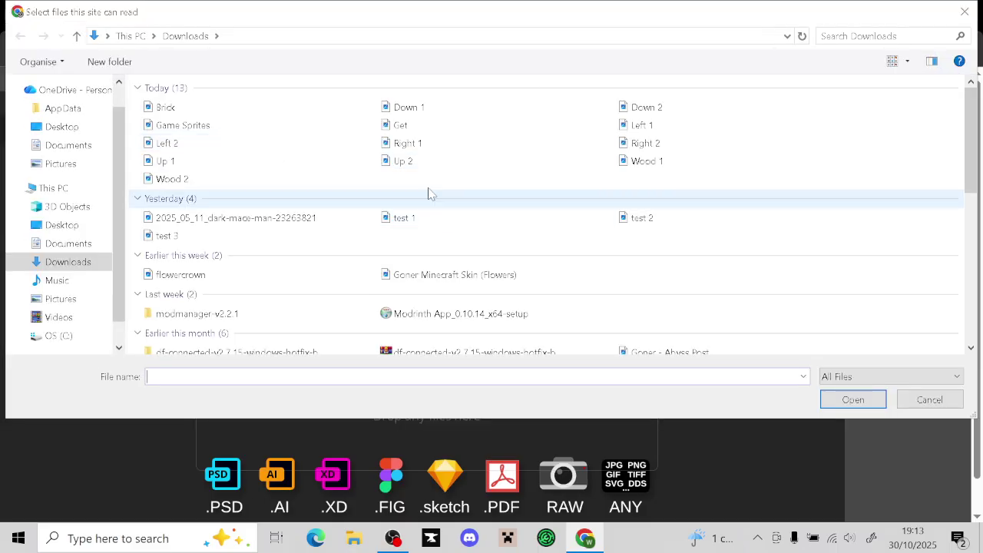
double_click(210, 126)
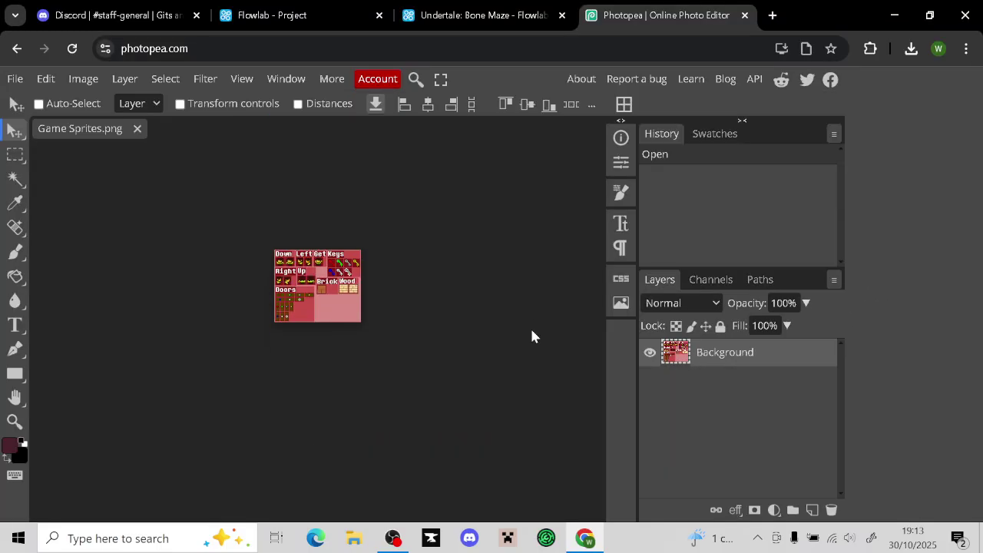
Examine the key, door and other sprites on the Game Sprites sheet, and close Photopea
scroll(532, 335, "up", 5, "ctrl")
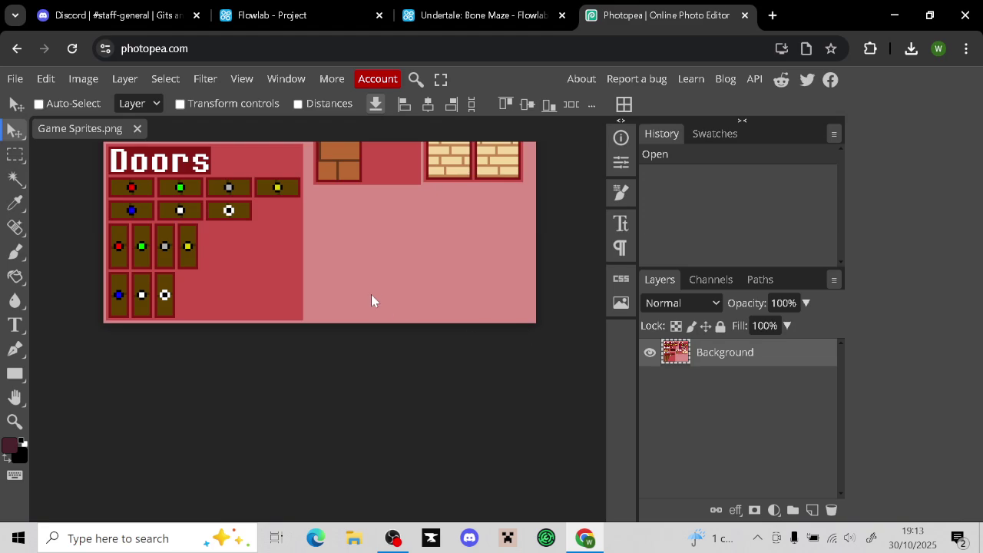
middle_click_drag(371, 296, 431, 327)
scroll(325, 336, "up", 5)
scroll(287, 377, "right", 2)
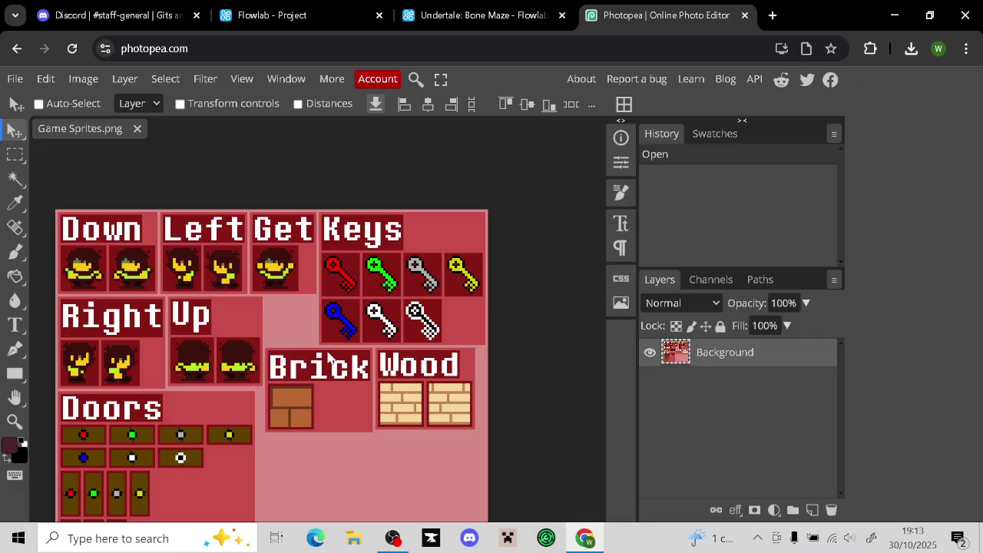
middle_click_drag(329, 355, 393, 298)
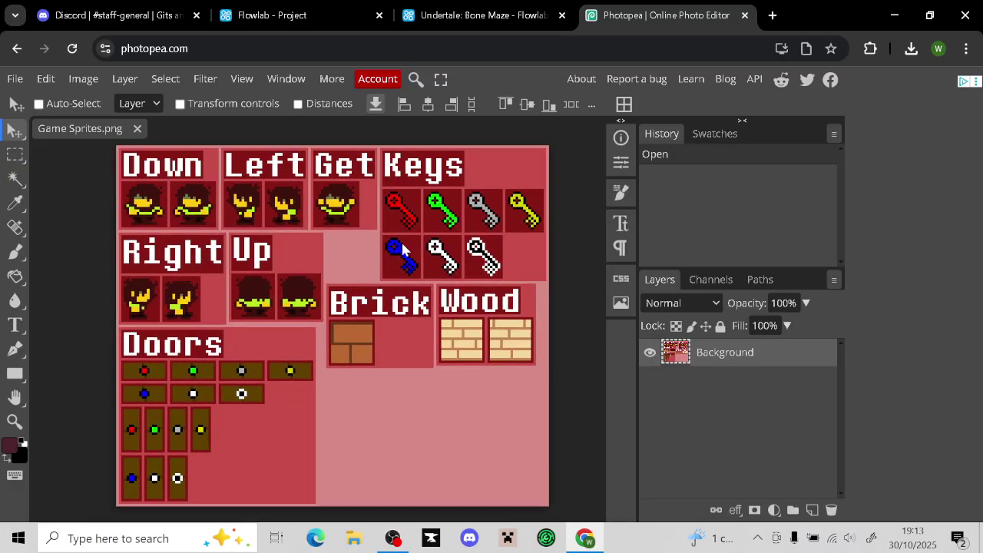
middle_click_drag(286, 266, 283, 292)
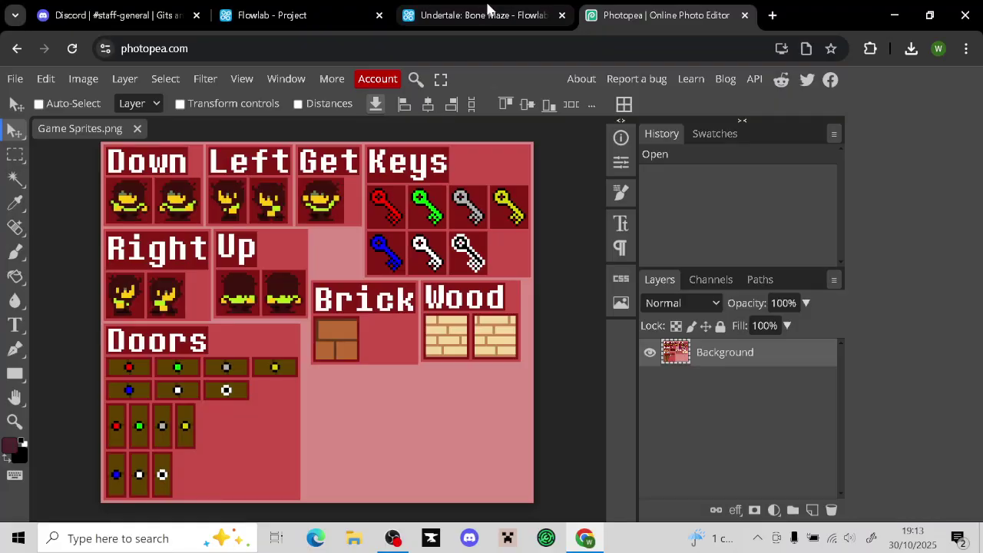
left_click(744, 15)
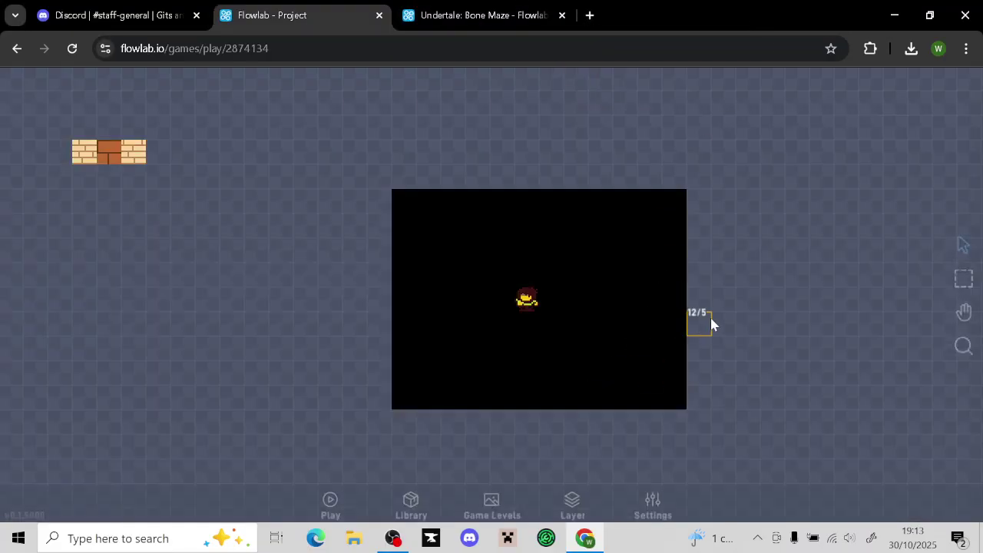
Open the behaviors of the Player object in the new project
left_click_drag(711, 317, 675, 321)
left_click(491, 302)
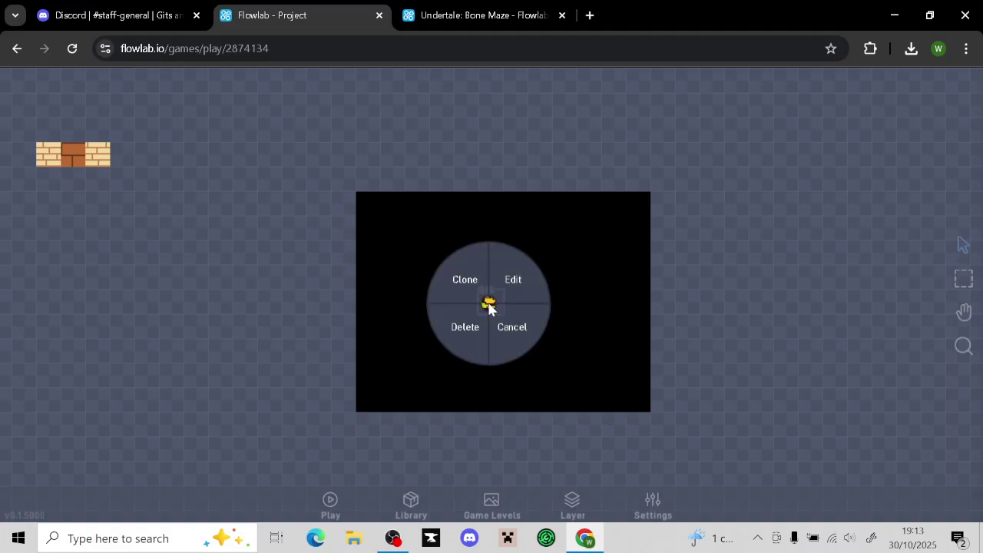
left_click(511, 279)
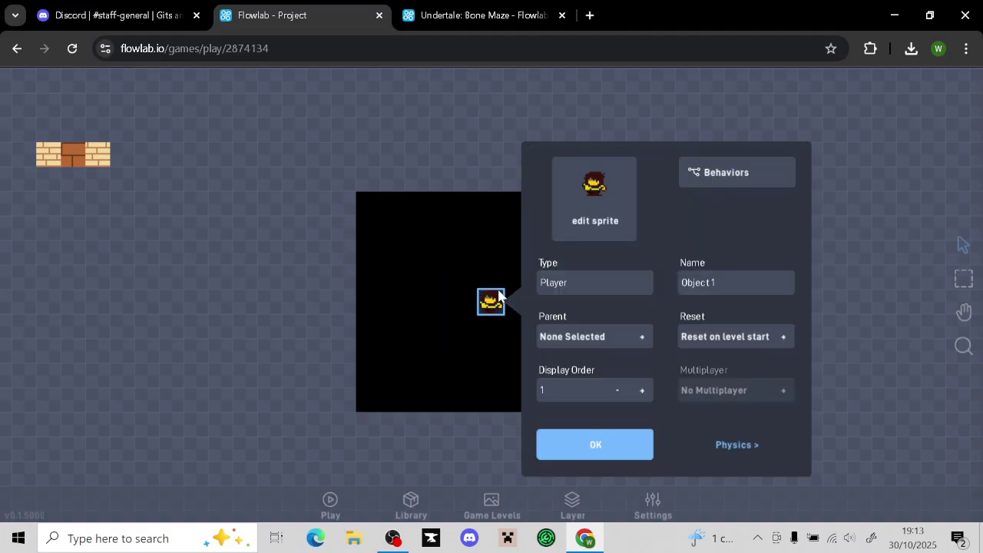
left_click(737, 173)
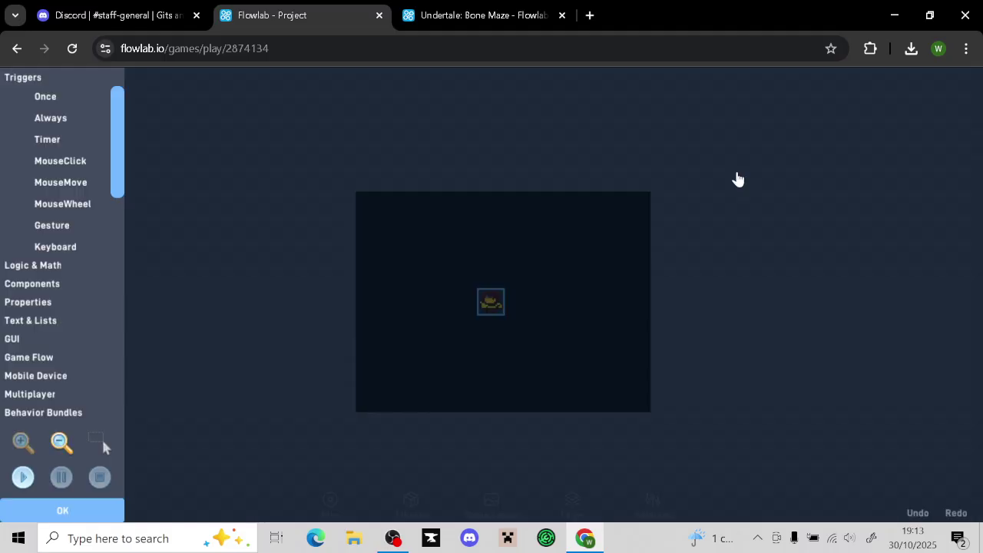
Switch to the Undertale: Bone Maze project and examine its Player behaviors, including the keyboard, switch, number, position, animation and collision connections
left_click(458, 13)
left_click(710, 159)
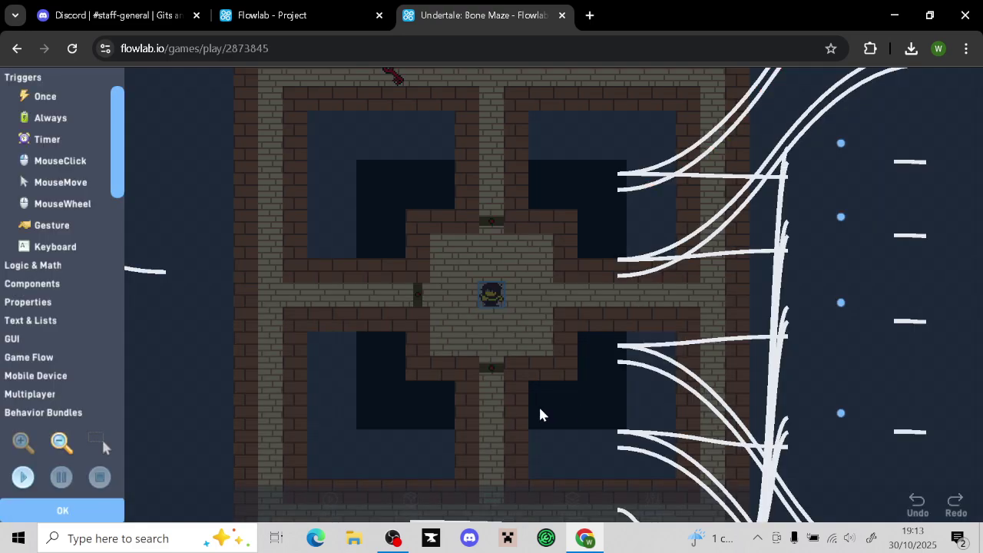
scroll(486, 395, "down", 2)
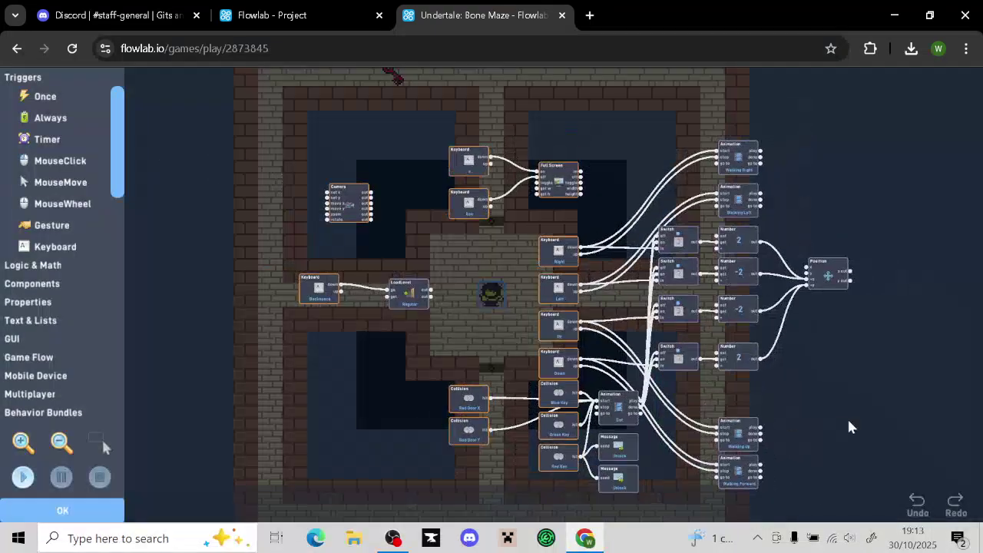
left_click_drag(896, 424, 823, 381)
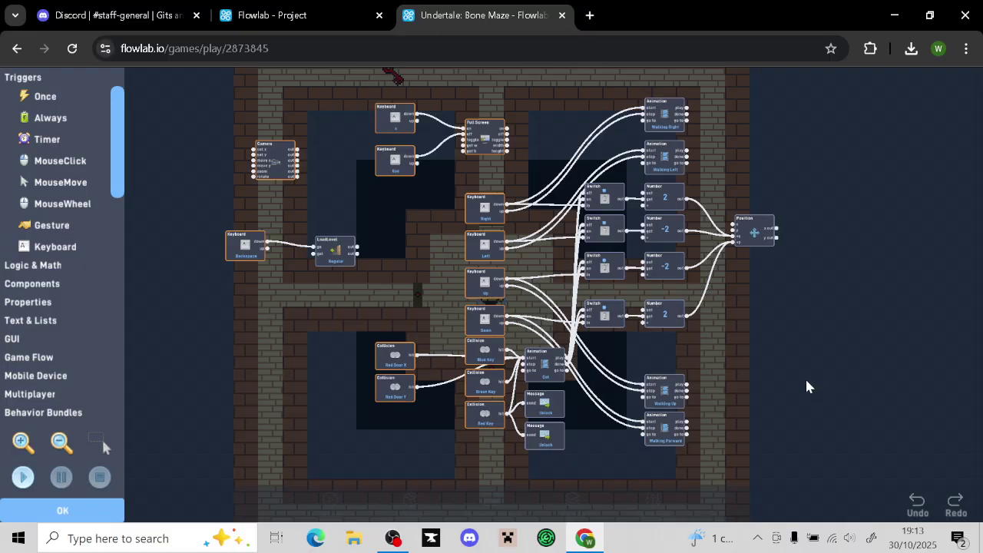
scroll(805, 388, "up", 3)
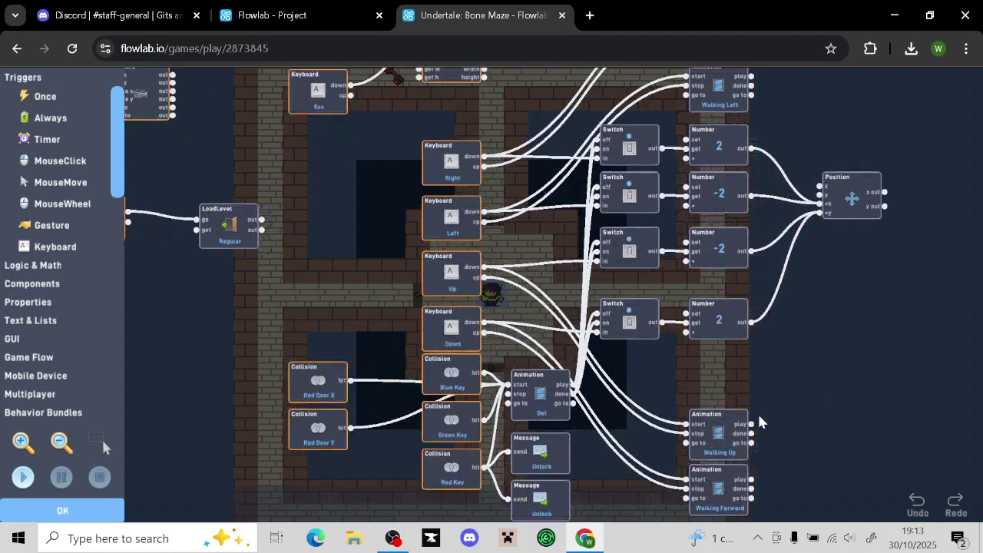
scroll(714, 429, "down", 3)
scroll(794, 389, "up", 1)
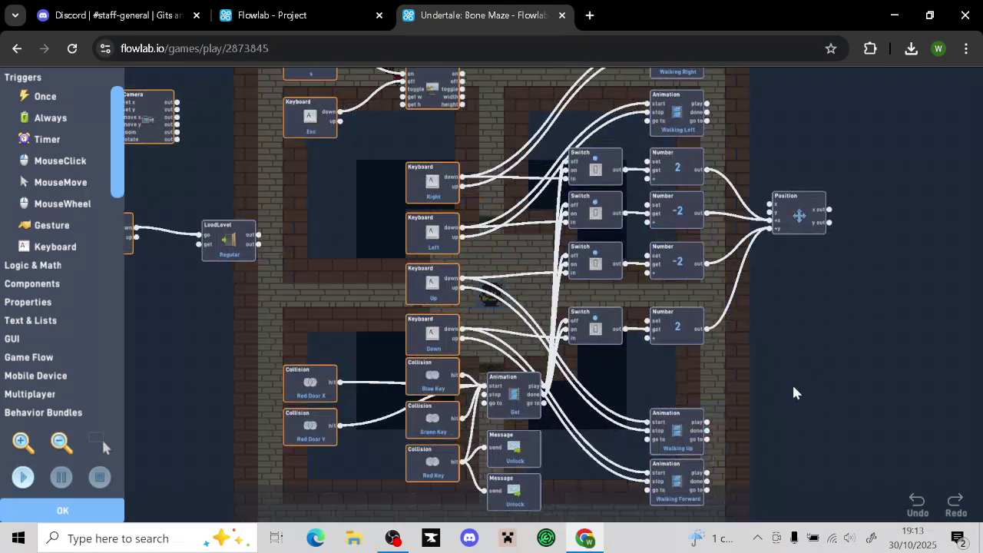
left_click_drag(793, 348, 797, 289)
scroll(509, 416, "up", 3)
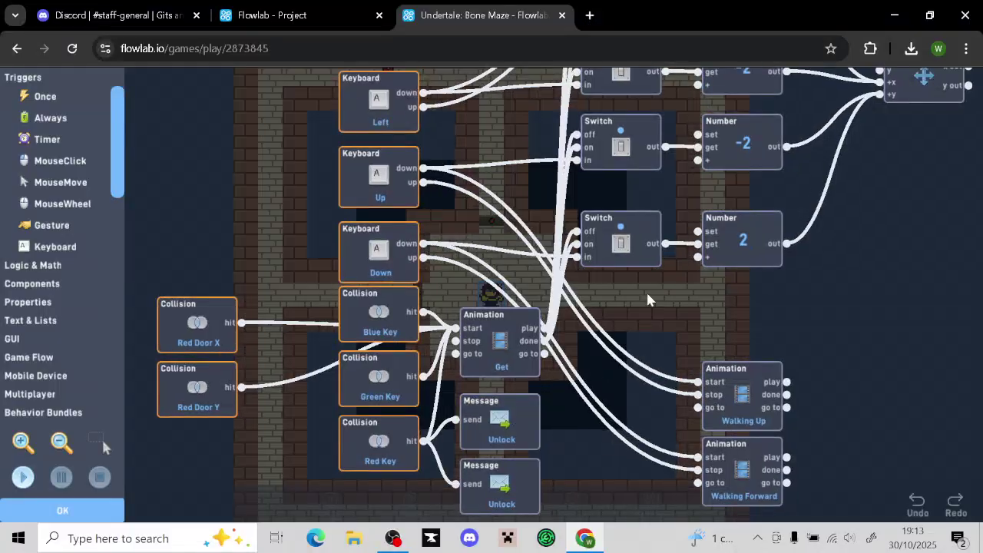
Examine the Camera, LoadLevel and Full Screen behaviors of the original Player
left_click_drag(646, 294, 982, 503)
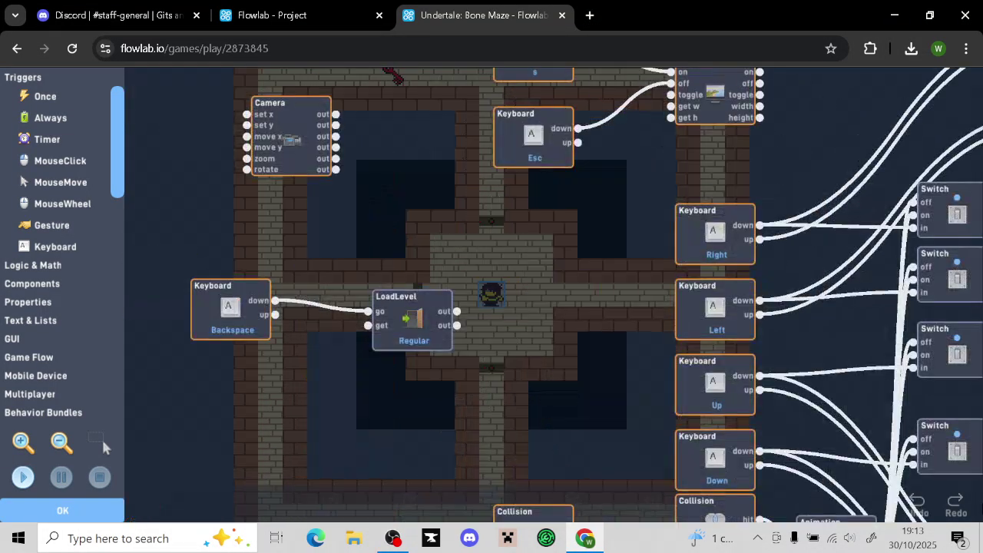
left_click_drag(427, 399, 618, 432)
left_click_drag(675, 311, 438, 345)
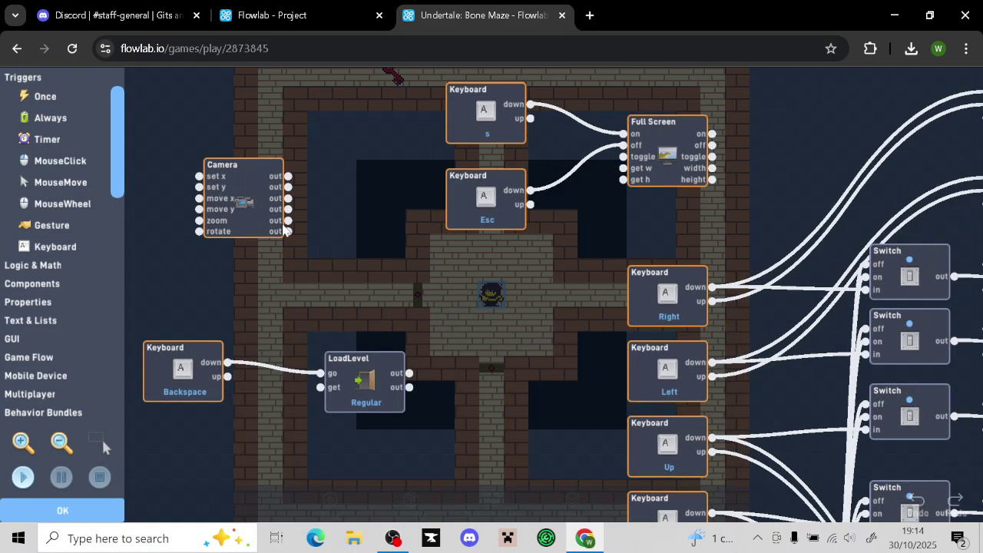
Switch to the new project and add a Camera behavior from the components to the Player
left_click(307, 15)
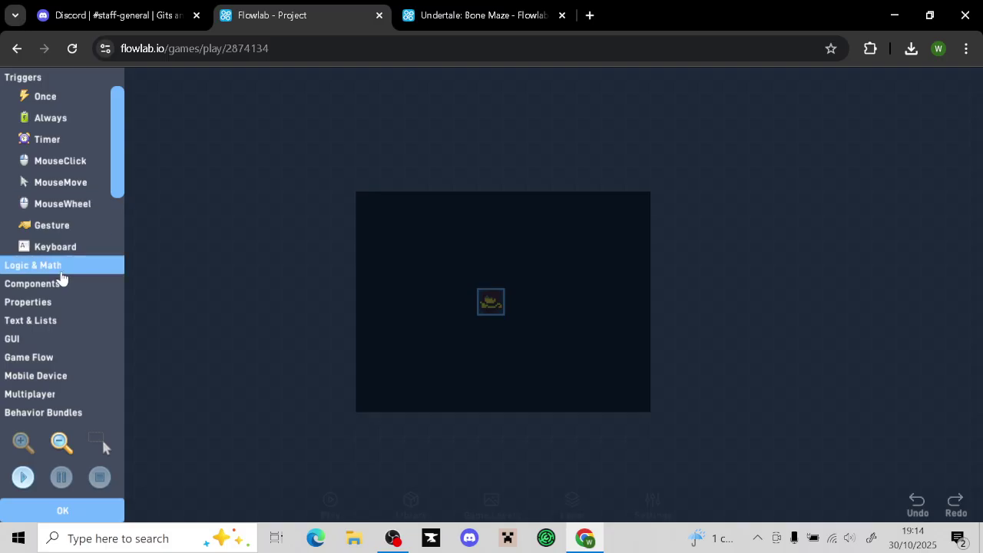
left_click(64, 275)
left_click(60, 301)
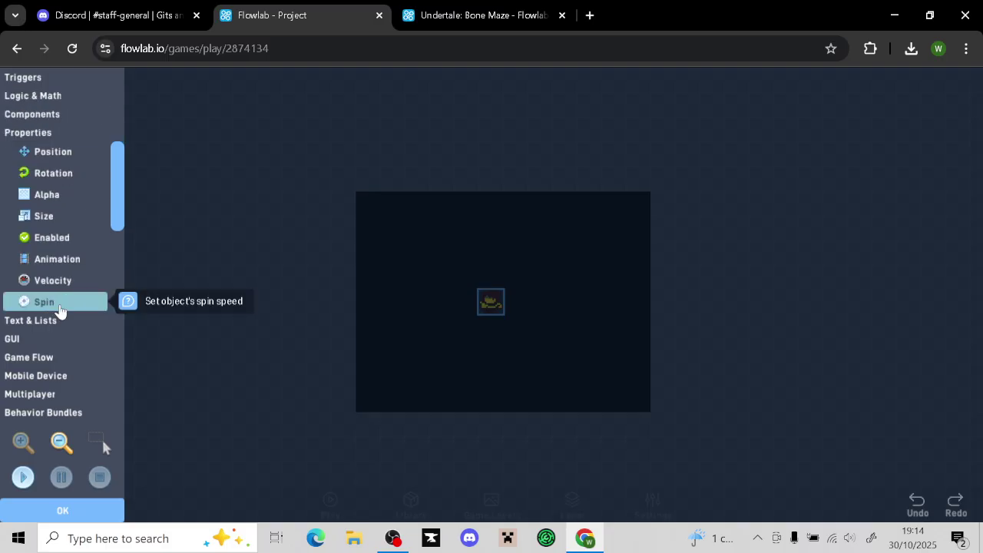
left_click_drag(117, 197, 106, 303)
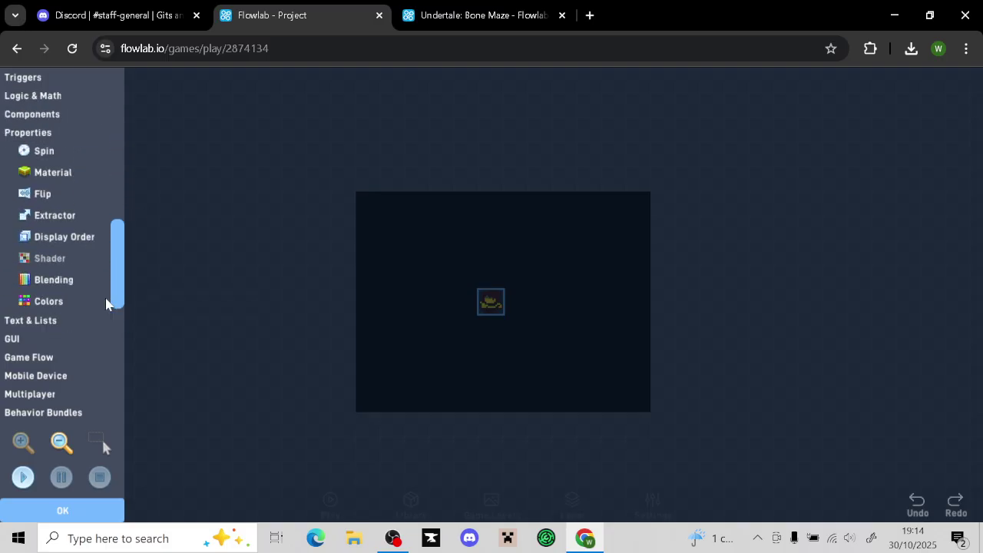
left_click(53, 341)
left_click(53, 151)
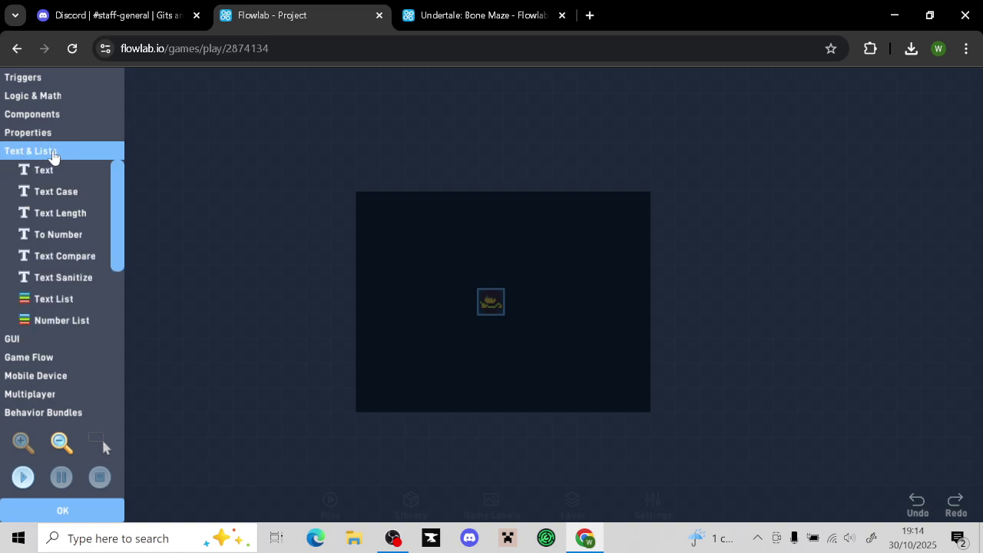
left_click(47, 358)
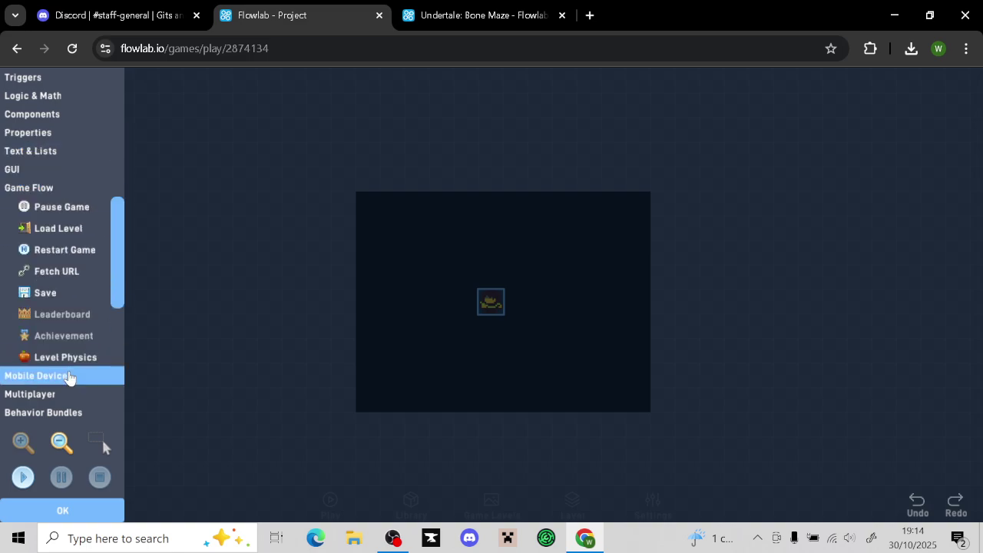
left_click_drag(118, 250, 117, 305)
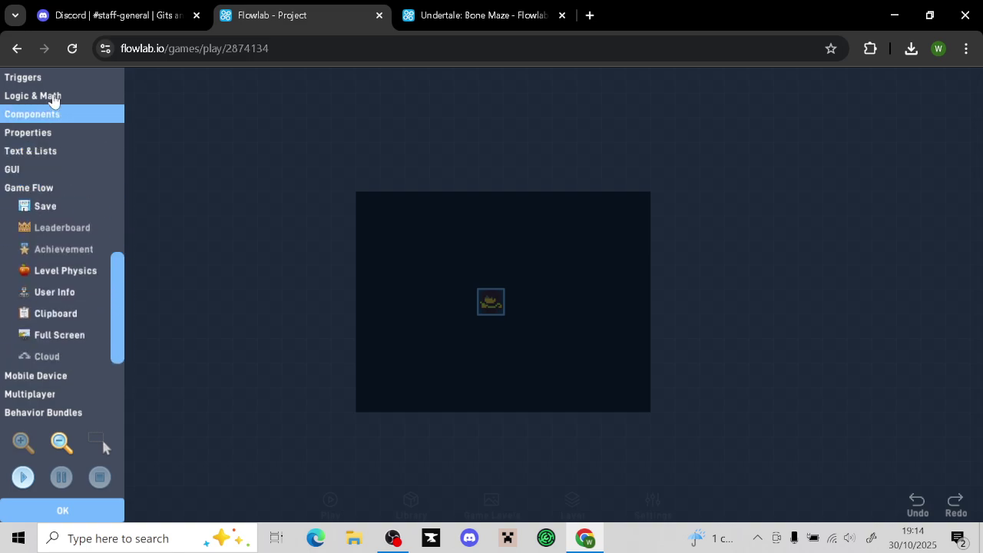
left_click(53, 96)
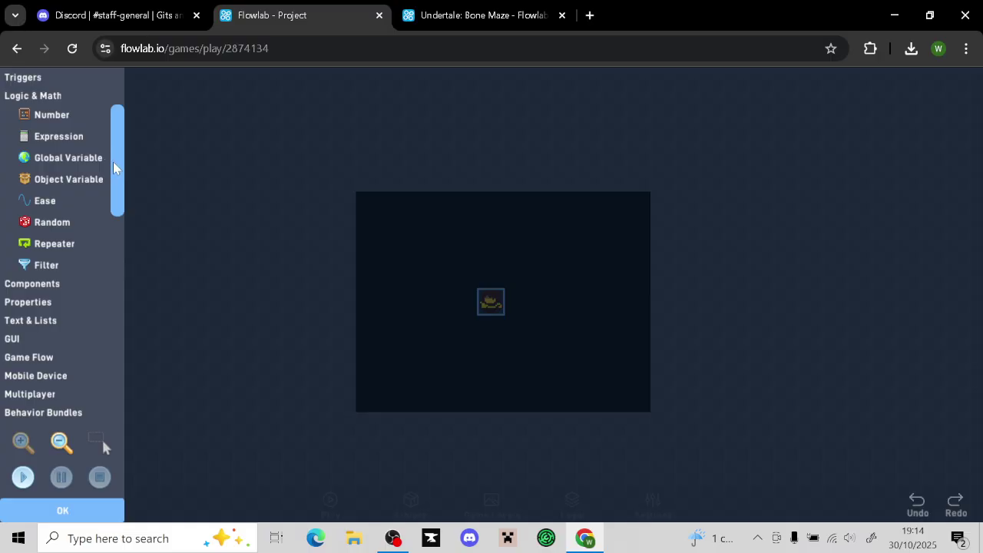
left_click_drag(113, 168, 116, 274)
left_click(85, 284)
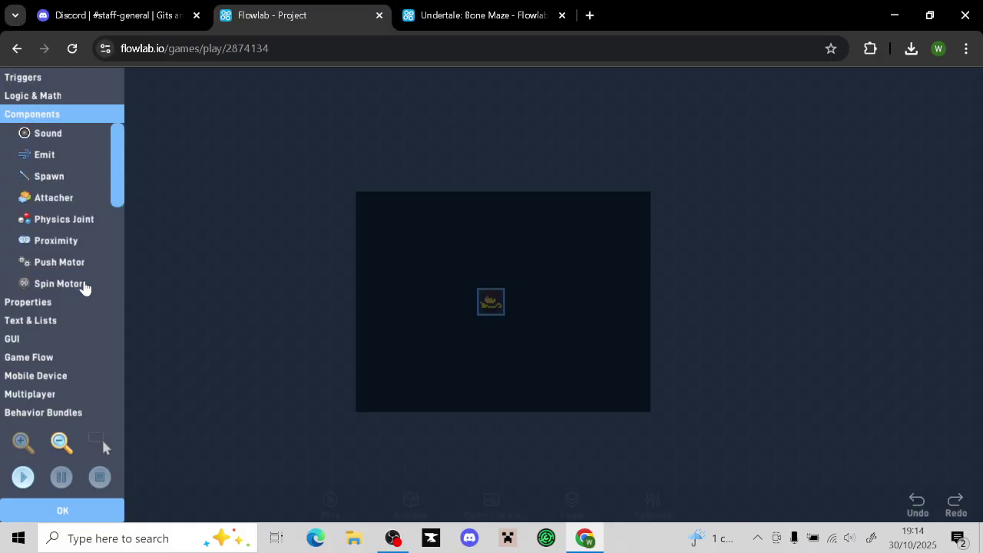
left_click_drag(116, 179, 516, 338)
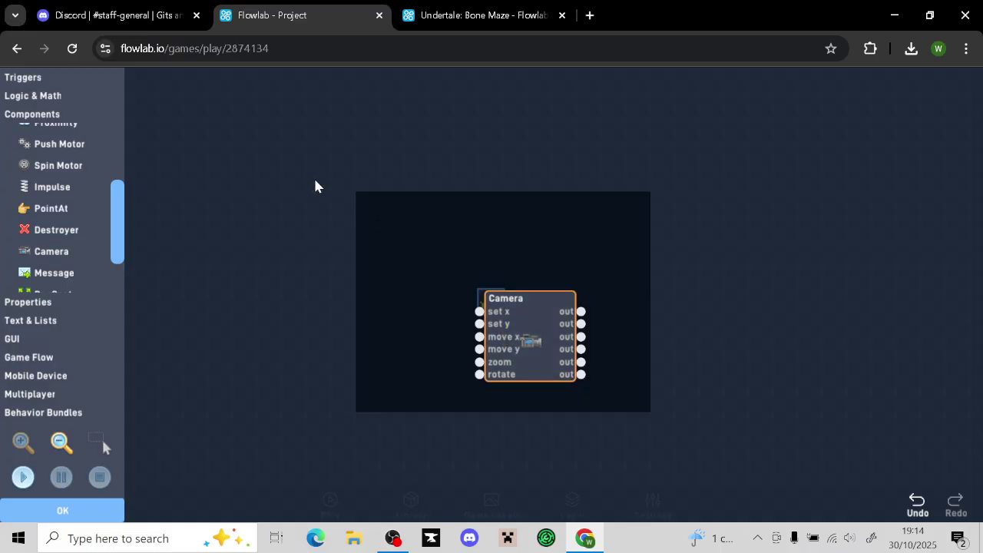
Enable infinite X and infinite Y for the Camera behavior and move it to the upper-left corner of the behavior canvas
left_click(502, 320)
left_click(428, 274)
left_click(504, 323)
left_click(504, 323)
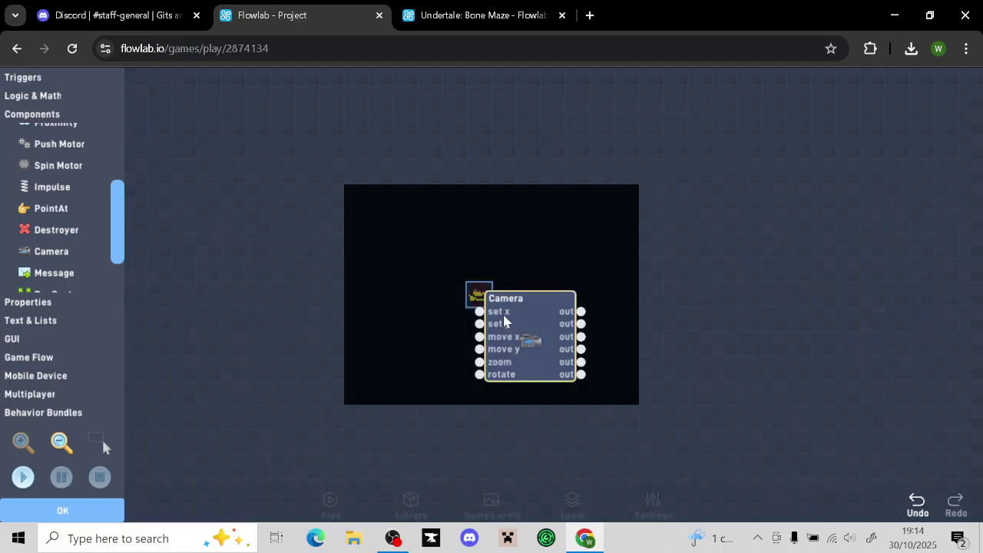
left_click(504, 323)
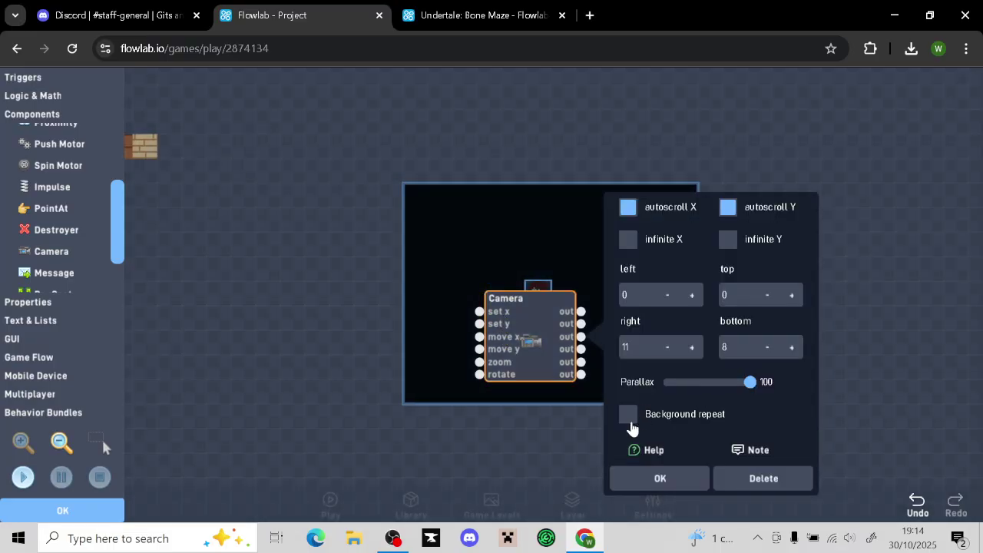
left_click(628, 240)
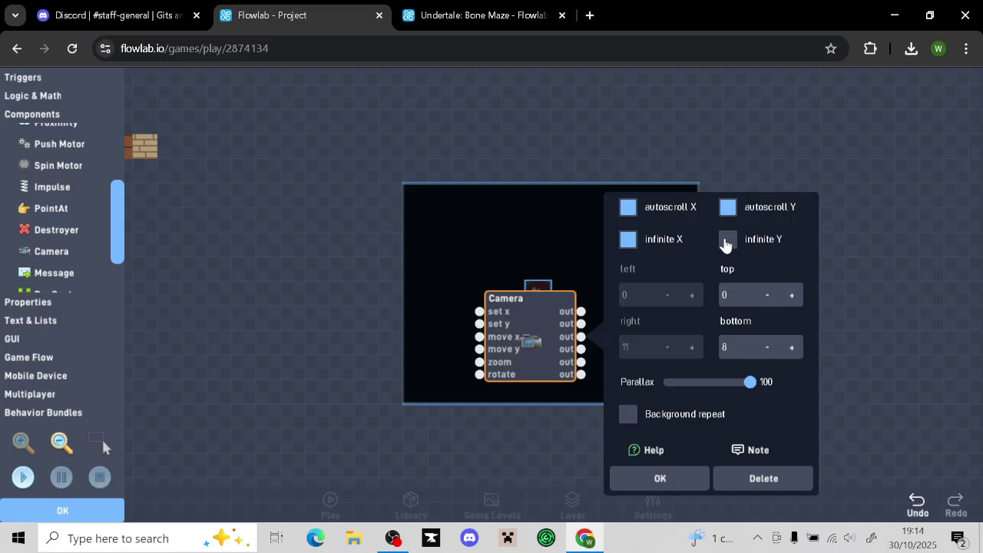
left_click(727, 240)
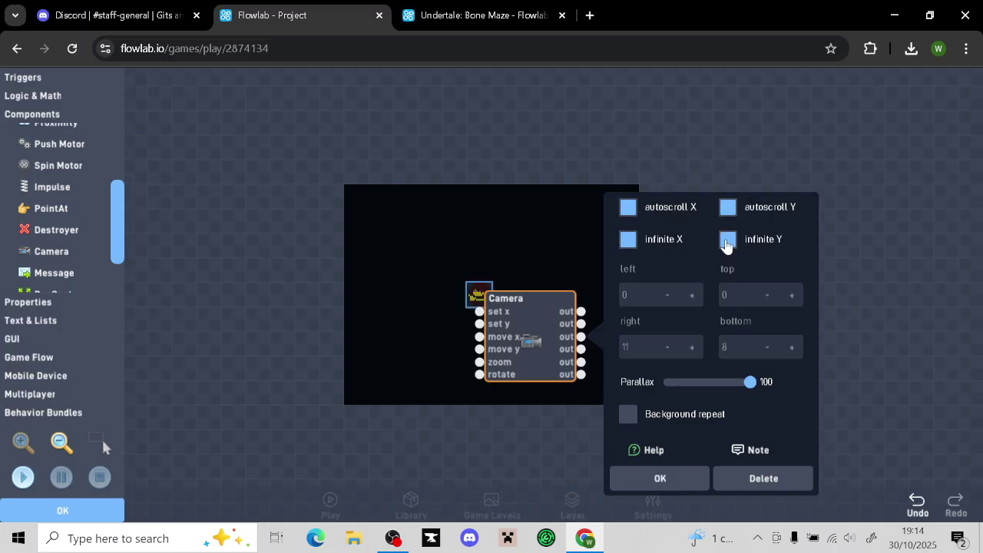
left_click(727, 241)
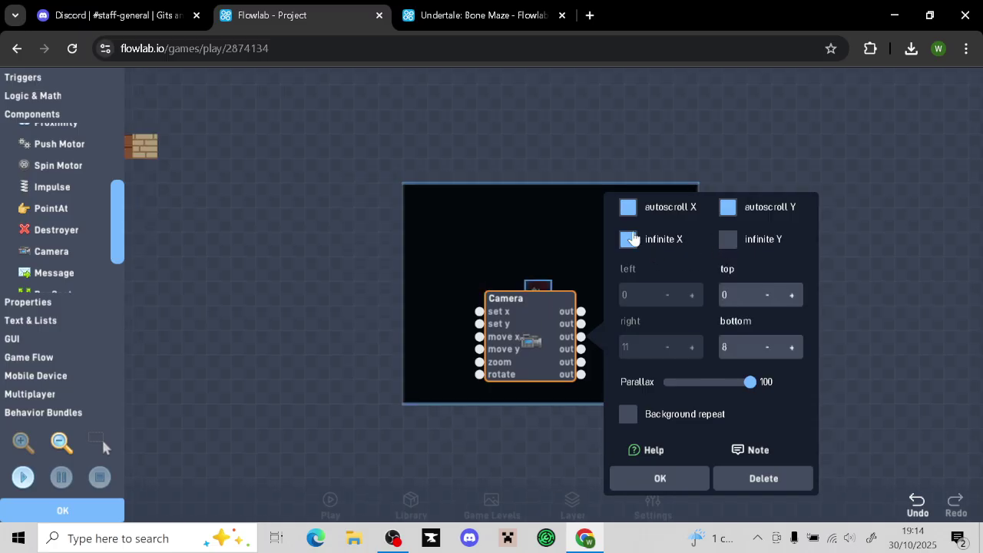
left_click(631, 238)
left_click(629, 238)
left_click(728, 243)
left_click(660, 481)
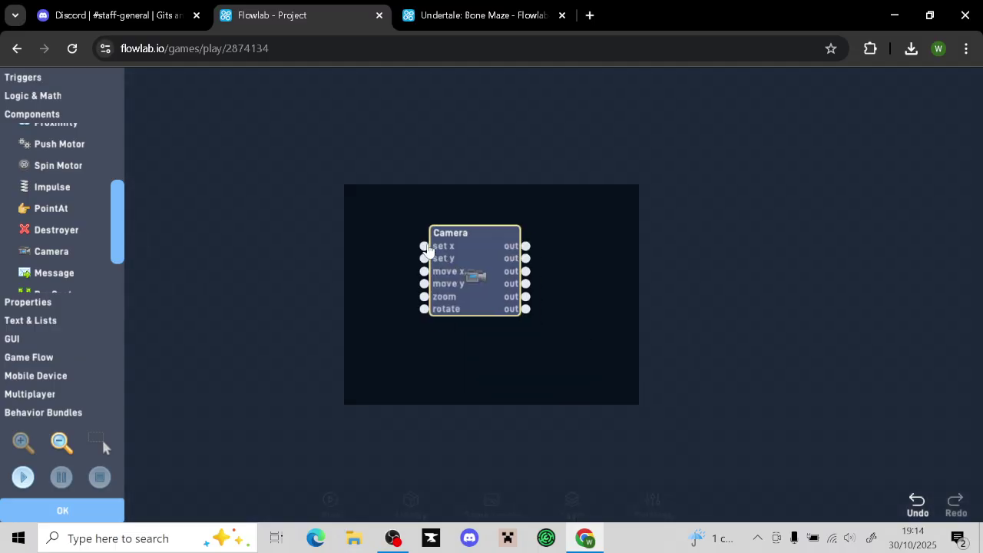
left_click_drag(428, 249, 175, 113)
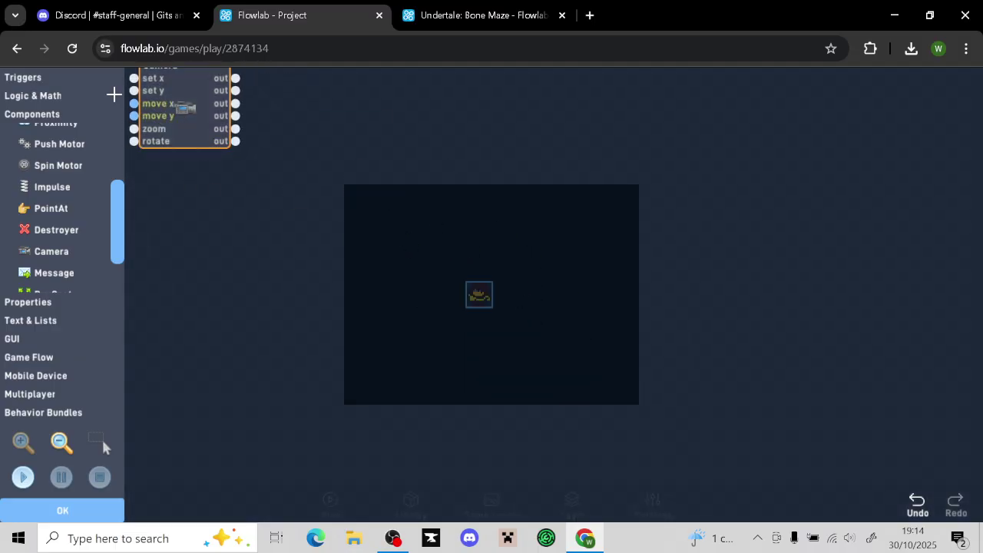
Return to the Undertale: Bone Maze project and review how the Player's arrow-key and key and door collision triggers are wired
left_click(99, 78)
left_click(496, 15)
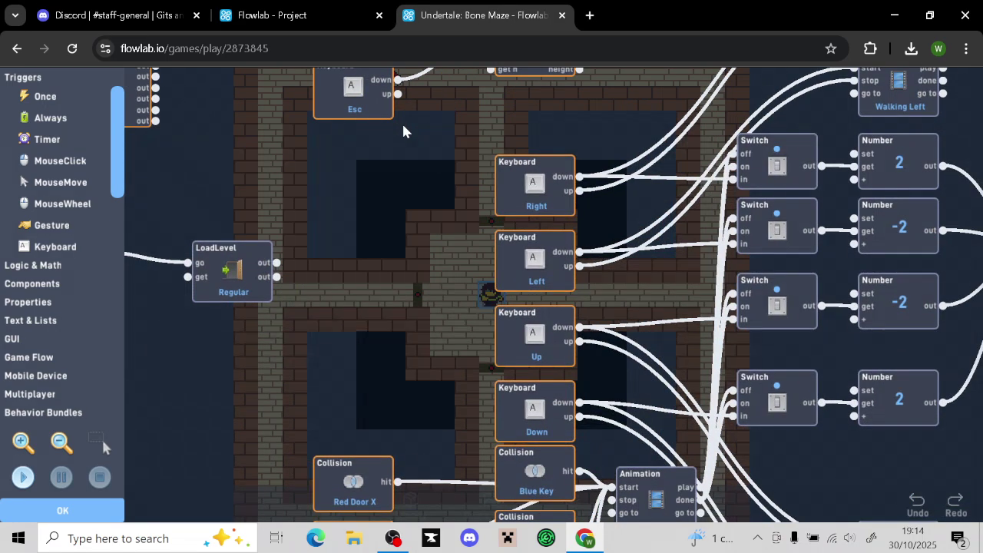
left_click_drag(388, 186, 367, 161)
left_click_drag(367, 202, 258, 245)
scroll(236, 142, "down", 2)
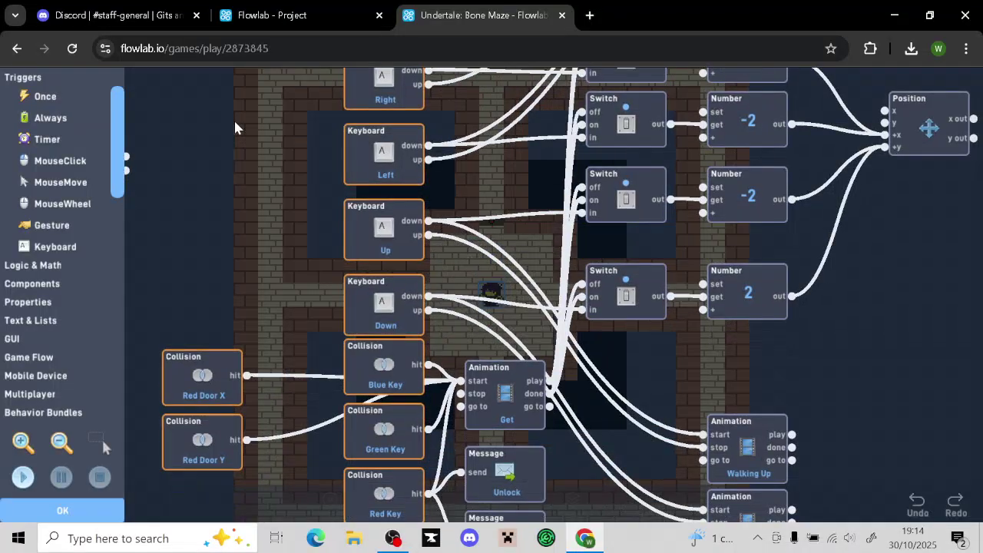
left_click_drag(233, 118, 298, 73)
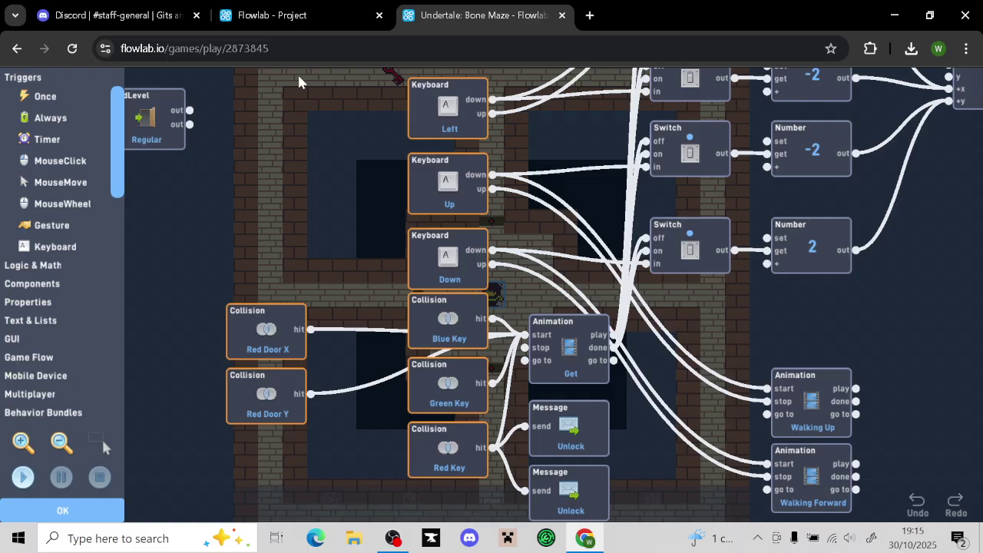
left_click_drag(299, 81, 301, 185)
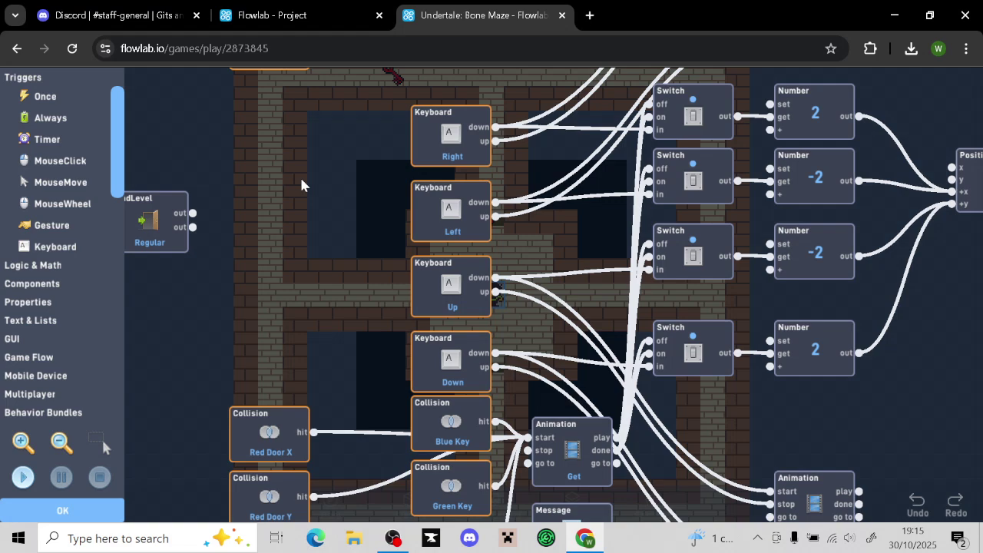
left_click_drag(301, 184, 278, 381)
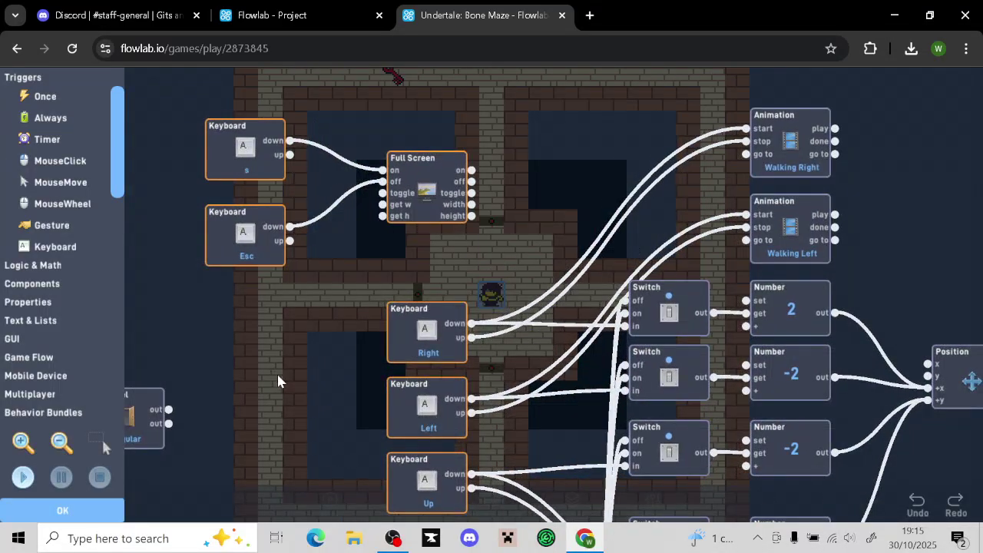
Add four Keyboard triggers and two Collision triggers to the Player in the new project
left_click(288, 12)
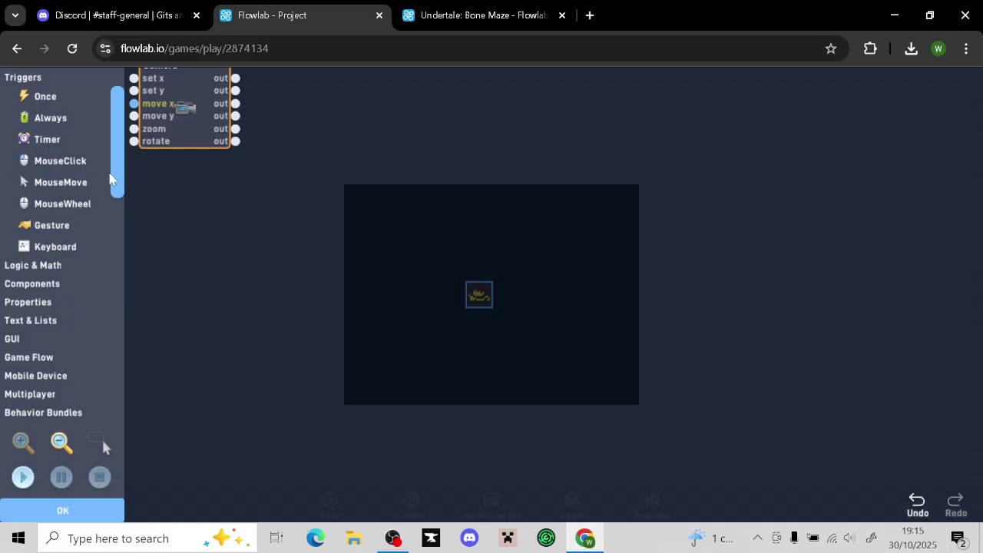
left_click(70, 249)
left_click(69, 249)
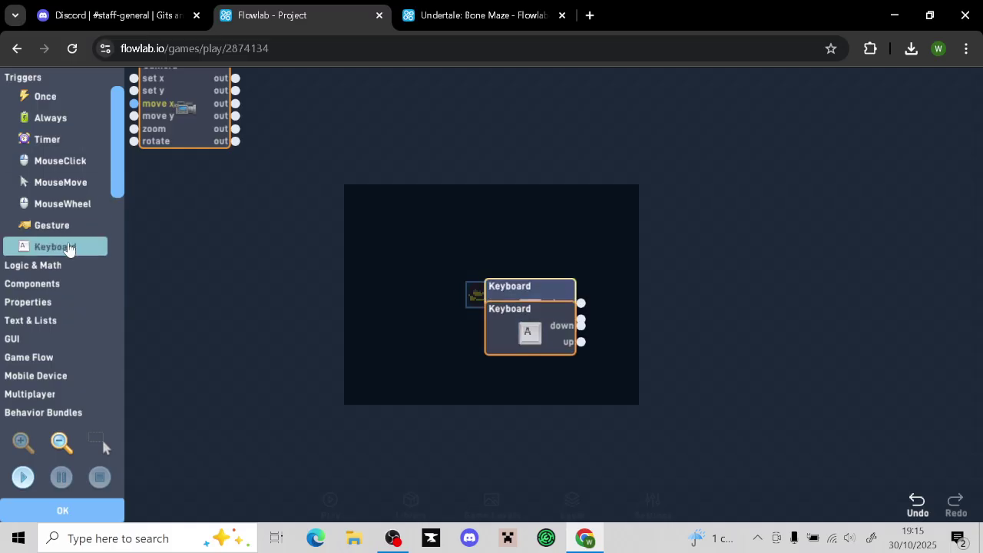
left_click(69, 249)
left_click(69, 249)
scroll(116, 226, "down", 2)
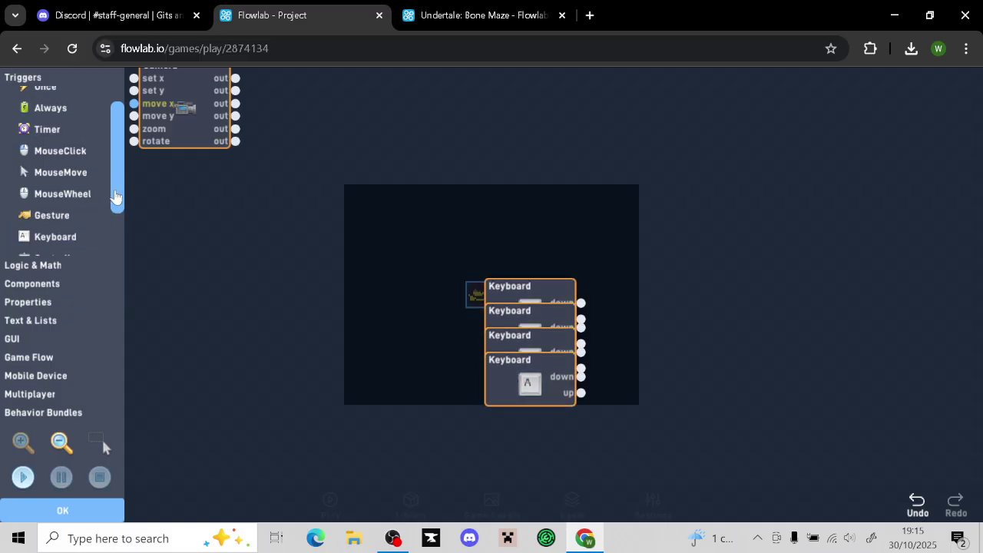
left_click(58, 203)
left_click(58, 203)
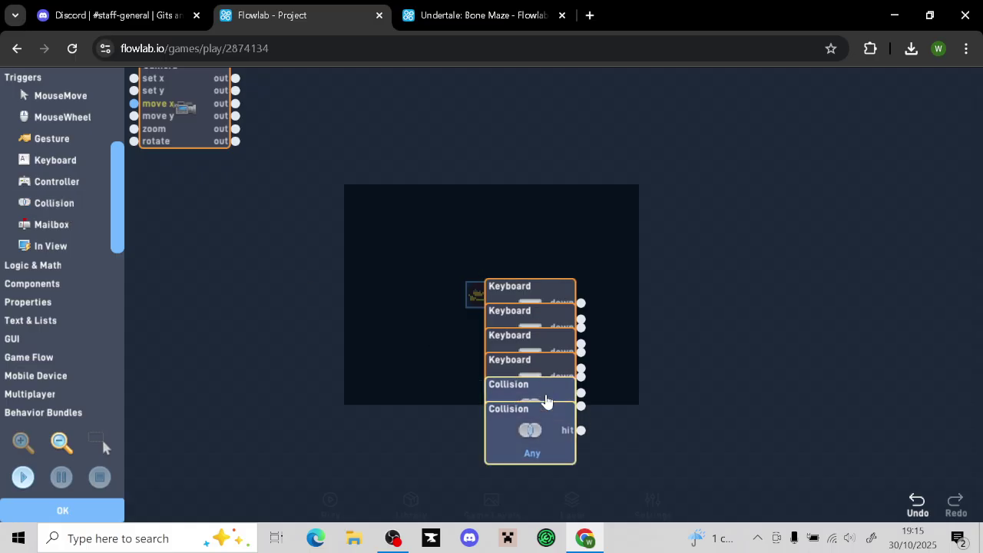
Place the two Collision triggers below the Camera and stack the four Keyboard triggers in a separate column
left_click_drag(548, 401, 151, 240)
left_click_drag(542, 423, 191, 337)
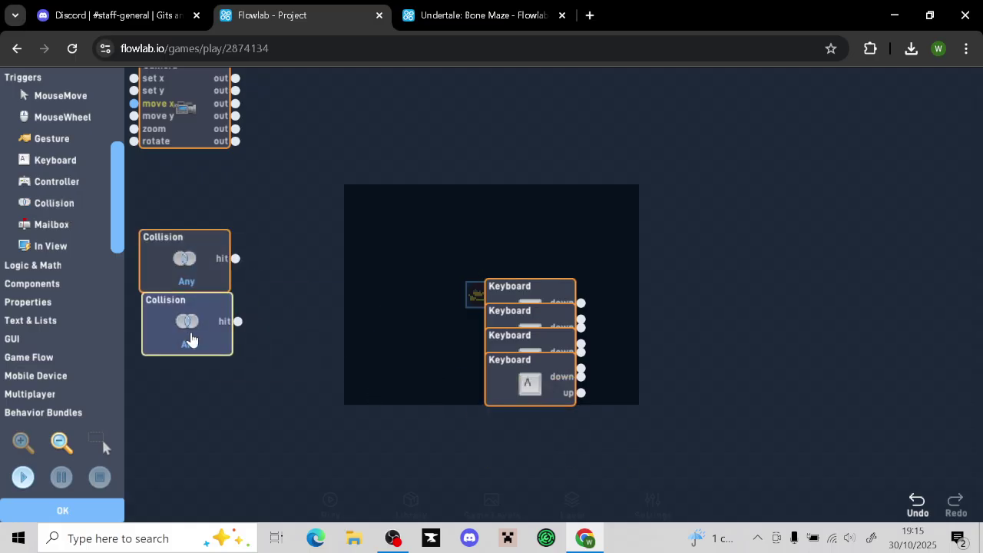
left_click_drag(525, 301, 452, 158)
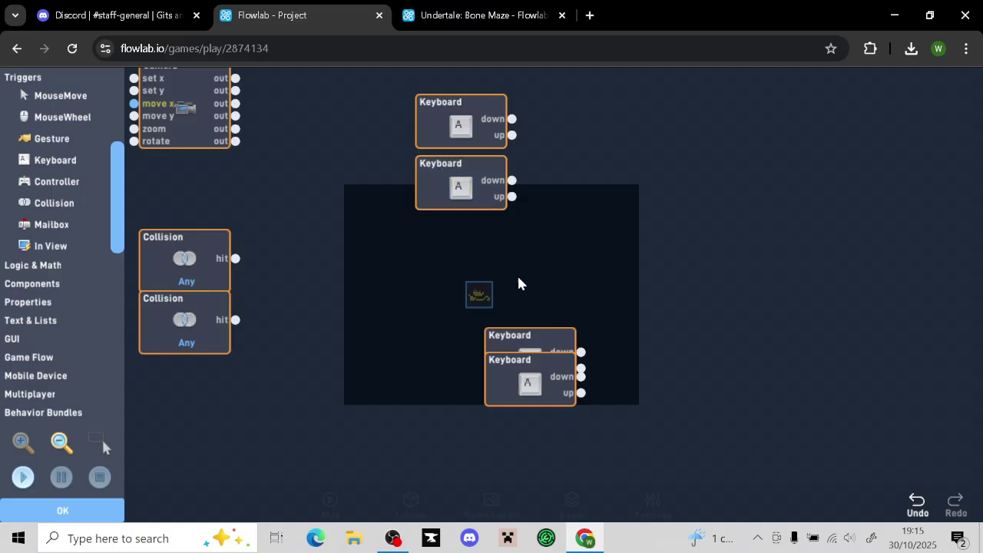
left_click(526, 334)
left_click(534, 342)
left_click_drag(540, 334, 472, 233)
left_click_drag(525, 369, 456, 298)
Assign the Up arrow key to the first Keyboard trigger and make it repeating
left_click(459, 123)
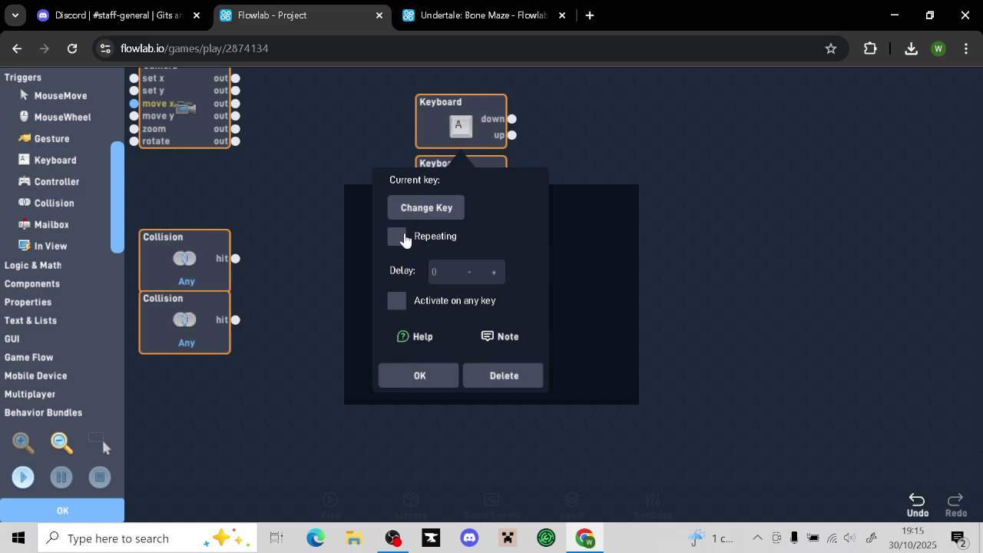
left_click(419, 215)
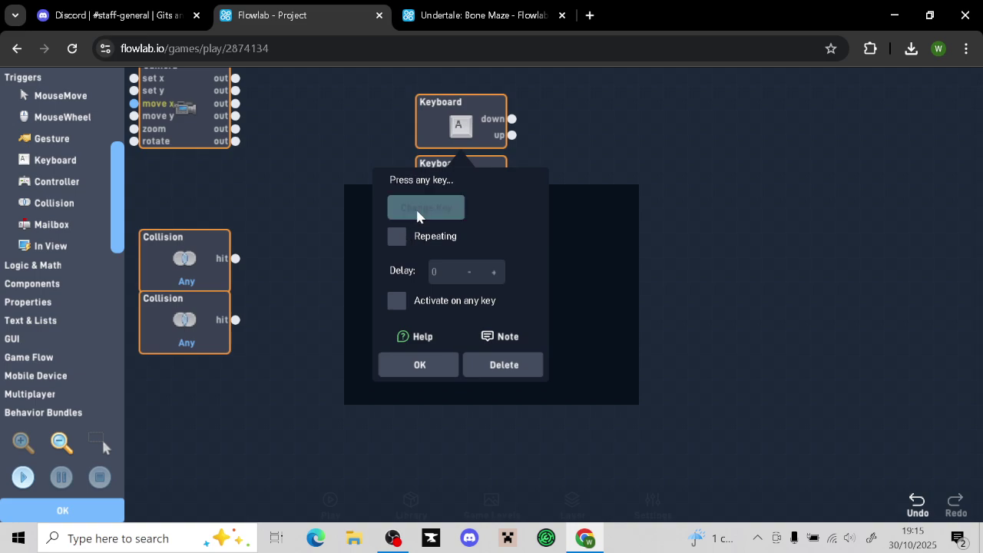
key("Up")
left_click(398, 253)
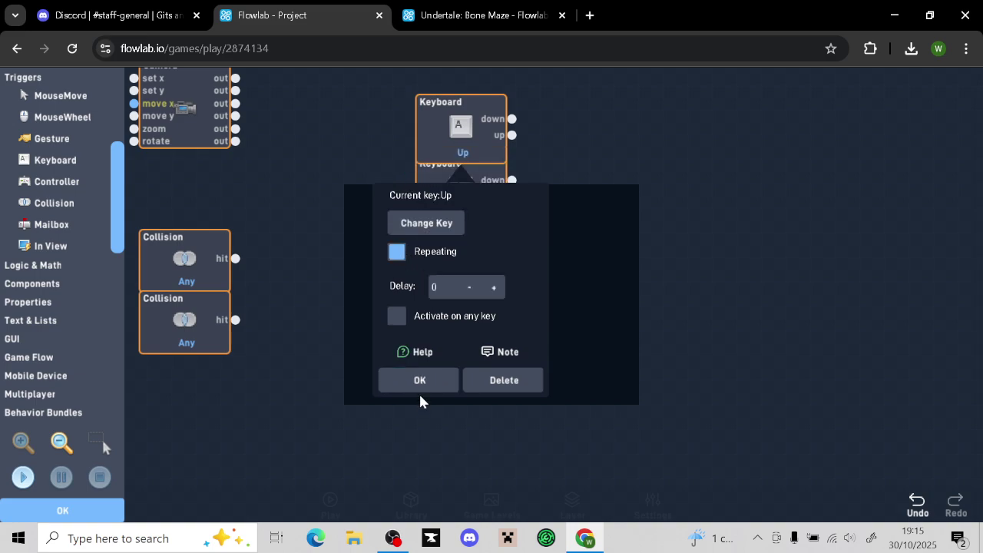
left_click(419, 383)
Space out the remaining Keyboard triggers and set the second one to a repeating Down arrow key
left_click_drag(477, 189, 495, 430)
left_click_drag(481, 248, 479, 233)
left_click(479, 232)
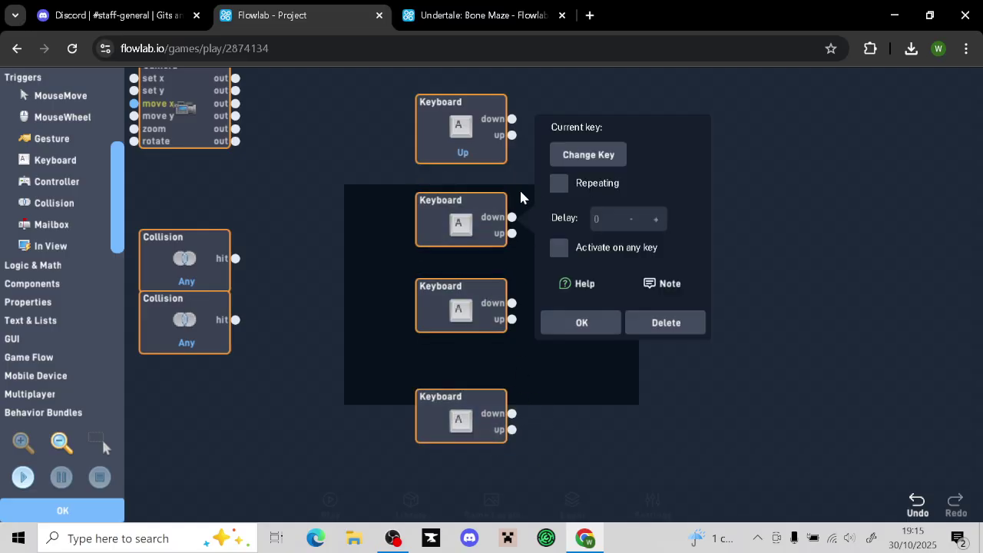
left_click(559, 188)
left_click(588, 160)
key("Down")
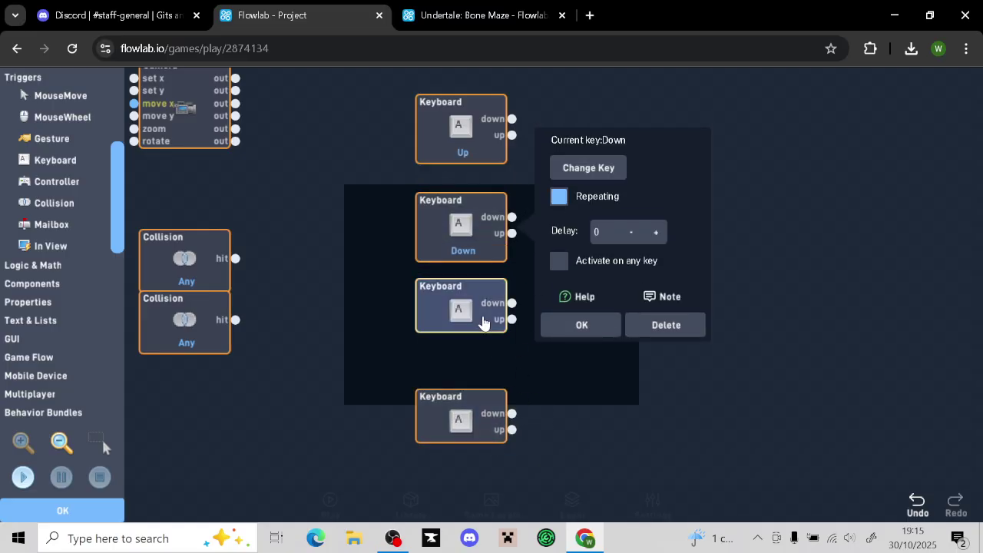
Set the third Keyboard trigger to the Left arrow key with Repeating enabled
left_click(492, 300)
left_click(558, 273)
left_click(565, 248)
key("Left")
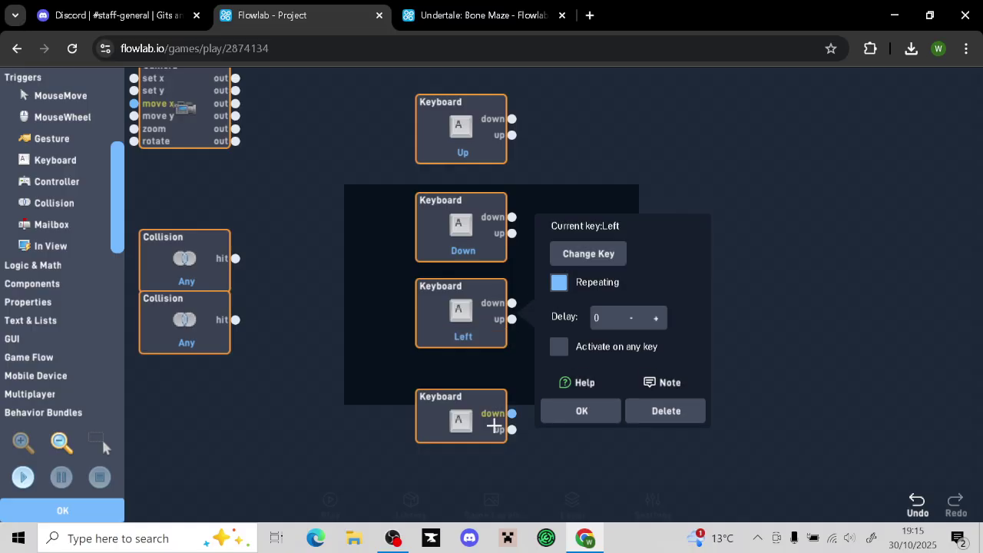
Set the fourth Keyboard trigger to a repeating Right arrow key and nudge it up in the column
left_click(481, 431)
left_click(398, 223)
left_click(419, 196)
key("Right")
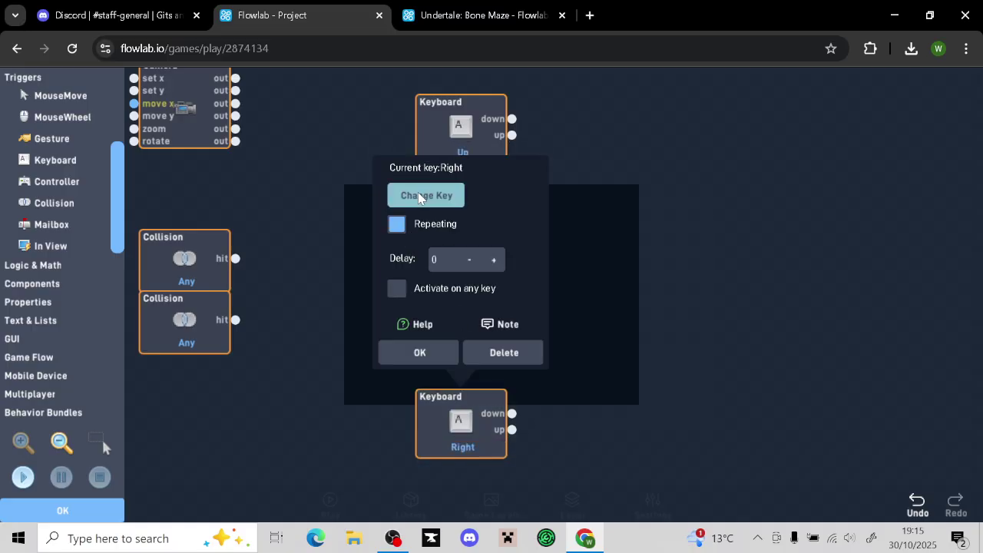
left_click(432, 353)
left_click_drag(449, 434, 450, 422)
Check the key order in Undertale: Bone Maze and rearrange the new project's Keyboard triggers as Right, Left, Up, Down
left_click(468, 23)
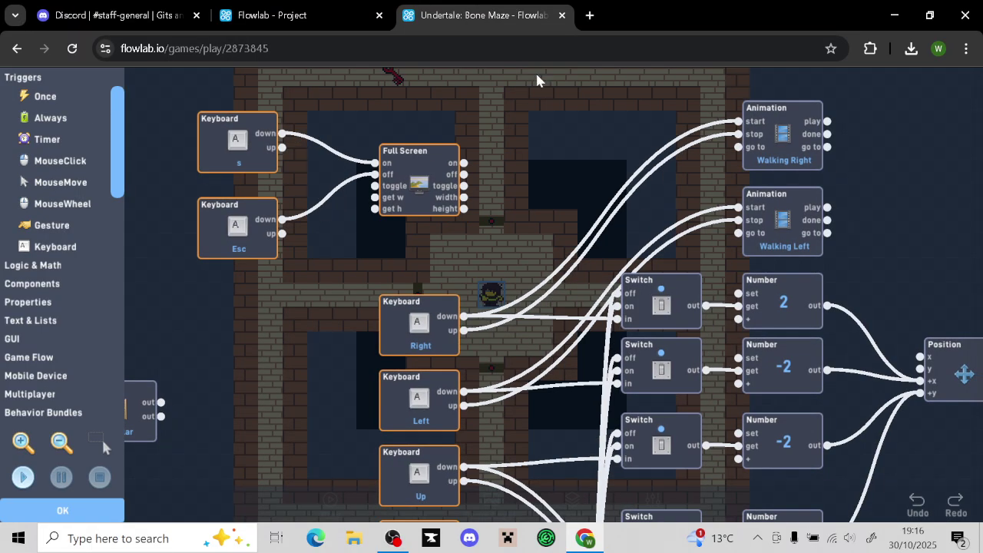
left_click_drag(356, 381, 352, 239)
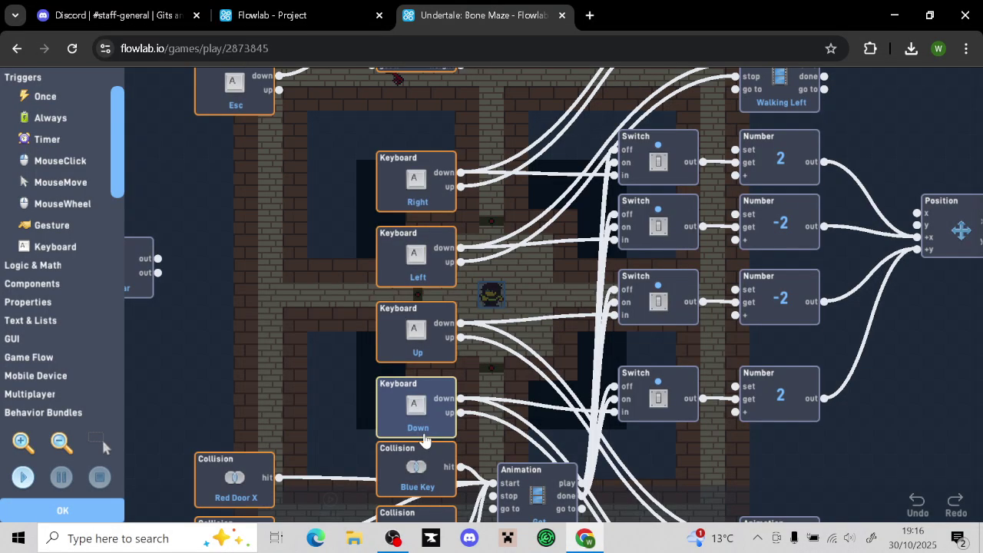
left_click(278, 16)
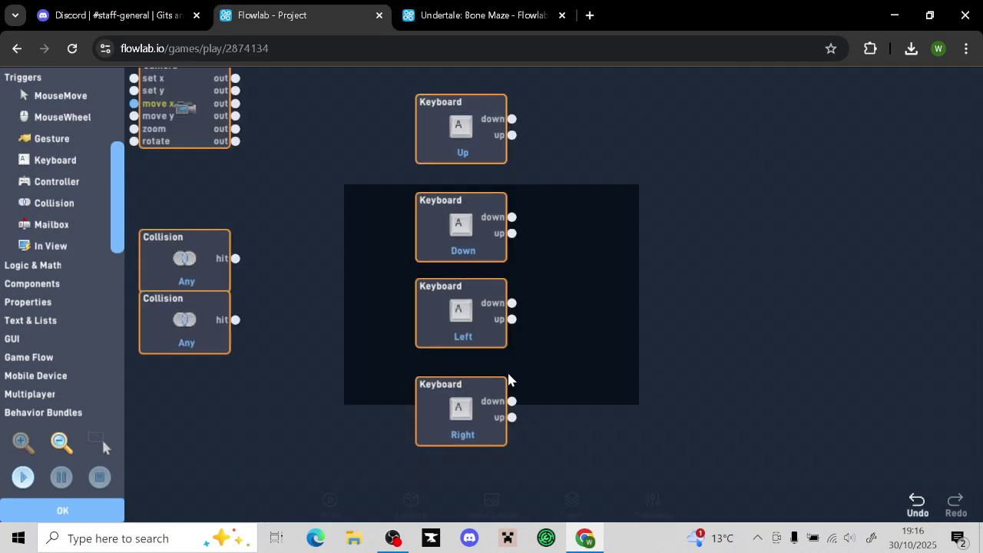
left_click_drag(461, 131, 599, 376)
left_click_drag(461, 230, 599, 243)
left_click_drag(446, 395, 445, 101)
left_click_drag(469, 281, 469, 185)
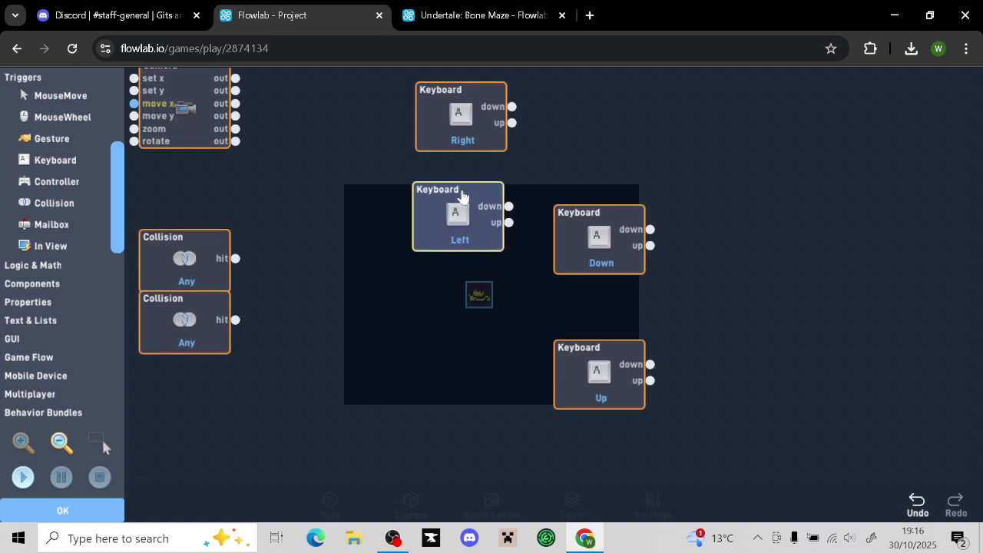
left_click(512, 4)
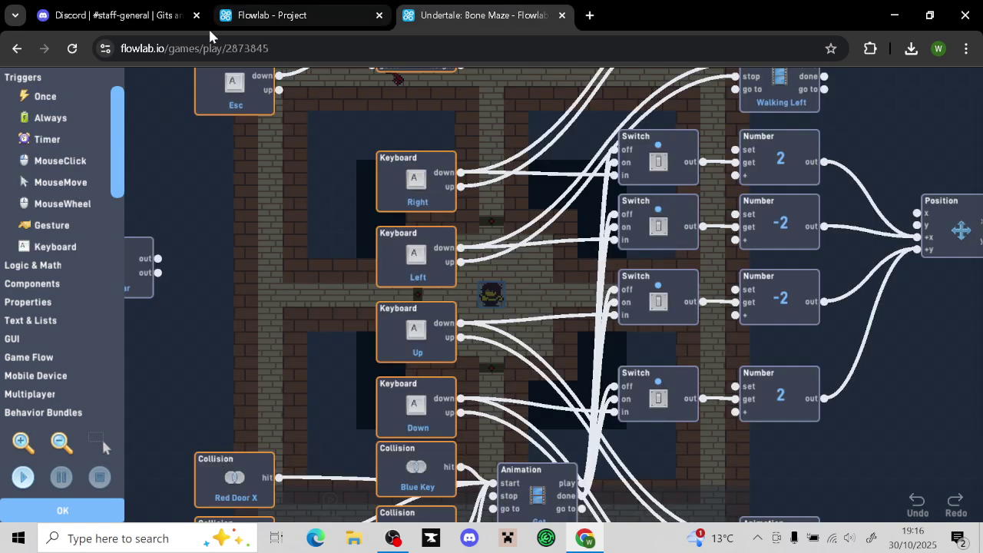
left_click(241, 10)
left_click_drag(599, 372, 460, 335)
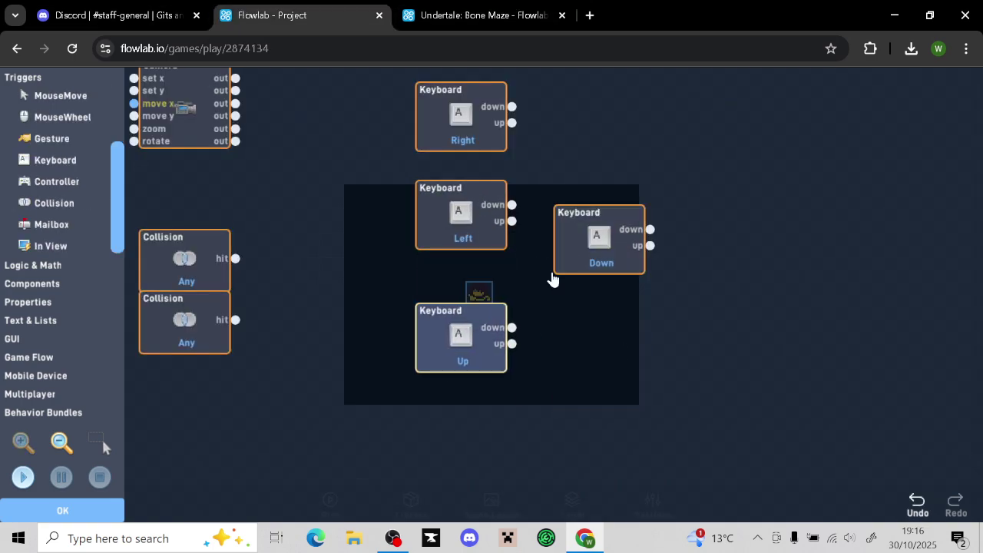
left_click_drag(555, 257, 416, 461)
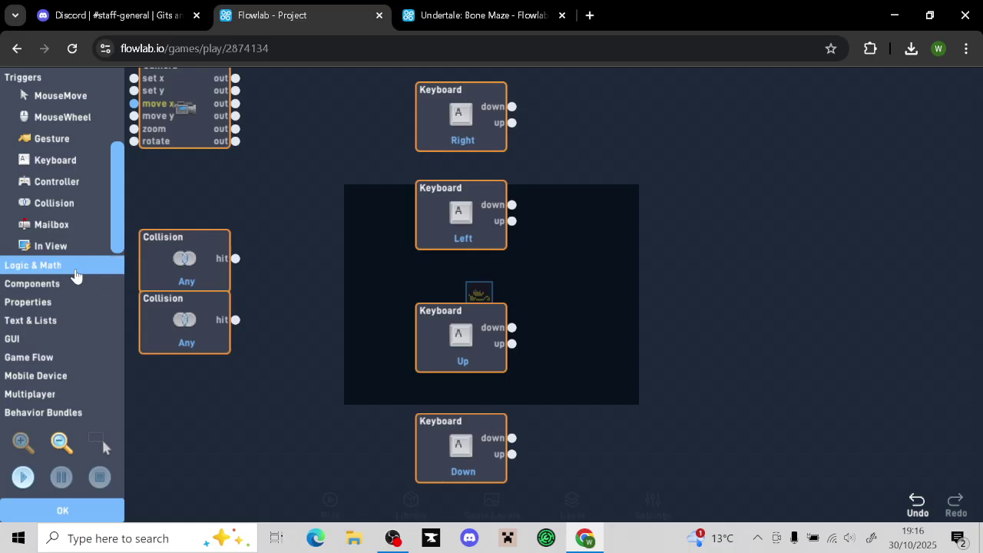
Add four Switch behaviors from the Logic & Math group
left_click(77, 267)
left_click(61, 204)
left_click(60, 203)
left_click(61, 204)
left_click(61, 204)
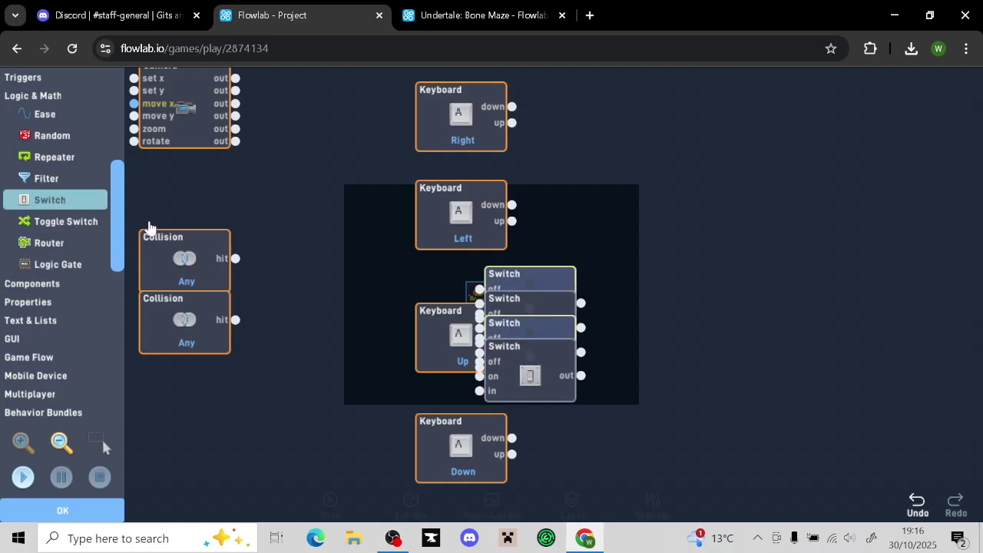
Place the first Switch beside the Right Keyboard trigger and set its state to on
left_click_drag(510, 284, 633, 126)
left_click(556, 283)
left_click_drag(555, 283, 632, 101)
left_click(601, 128)
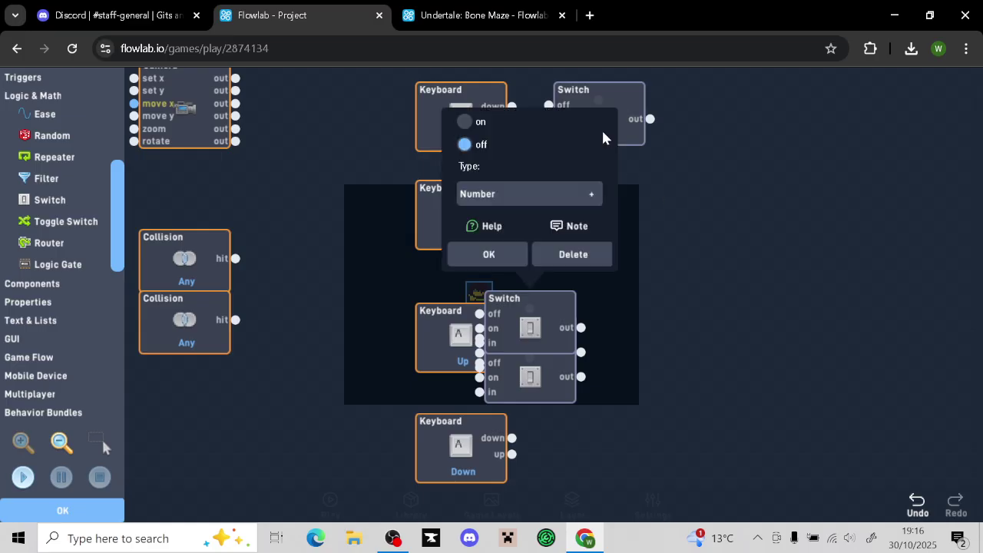
left_click(645, 128)
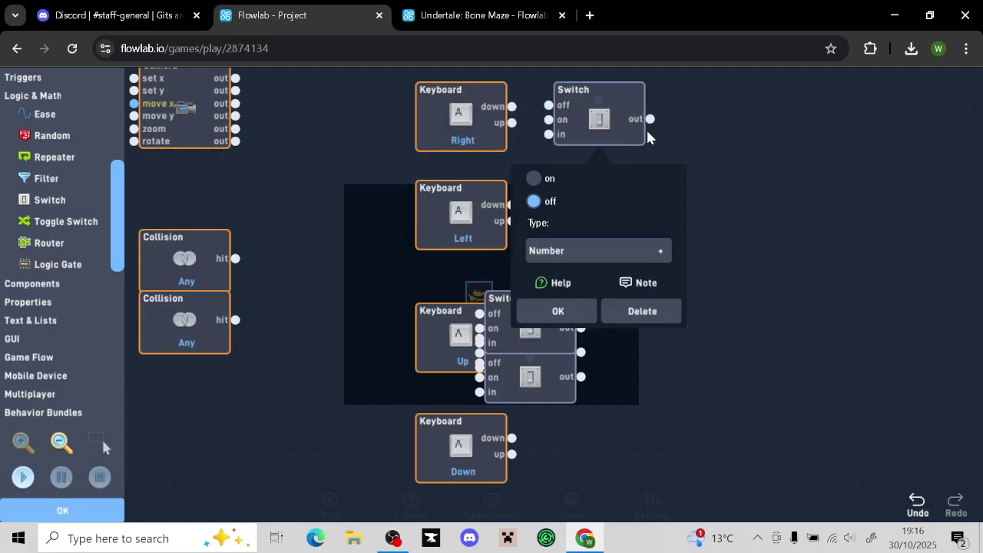
left_click(538, 181)
left_click(557, 311)
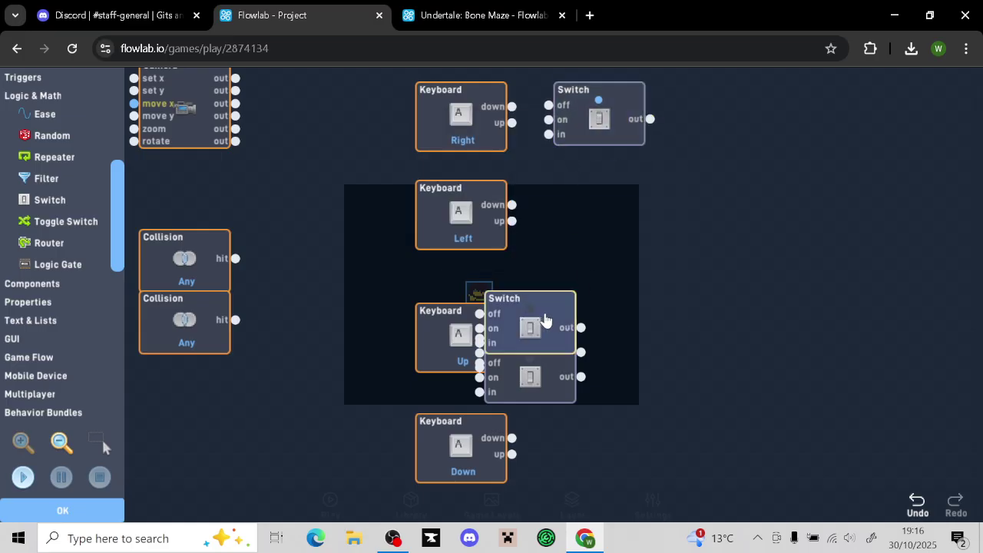
Place the second Switch beside the Left Keyboard trigger with the first aligned above it, and set the second to on
left_click_drag(545, 319, 682, 197)
left_click_drag(629, 125, 696, 137)
left_click(679, 169)
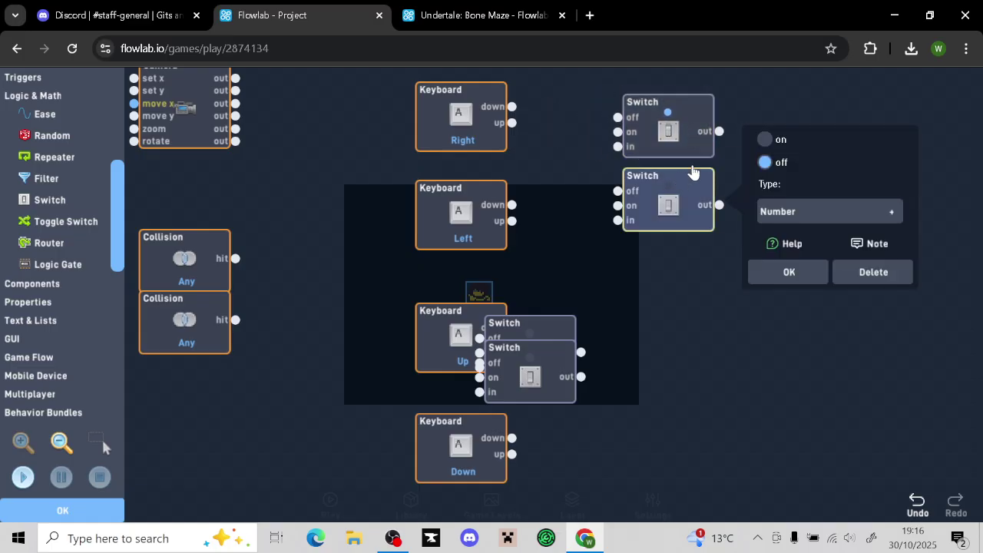
left_click(764, 140)
left_click(788, 272)
Stack the third and fourth Switches below the second one and set both to on
left_click_drag(537, 338, 674, 279)
left_click(764, 225)
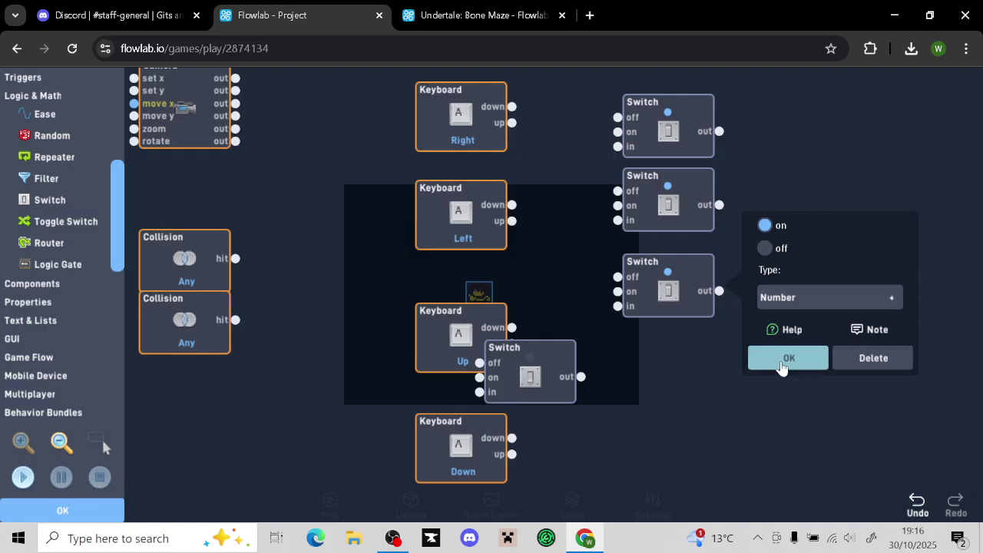
left_click(781, 360)
left_click_drag(528, 377, 665, 378)
left_click(602, 171)
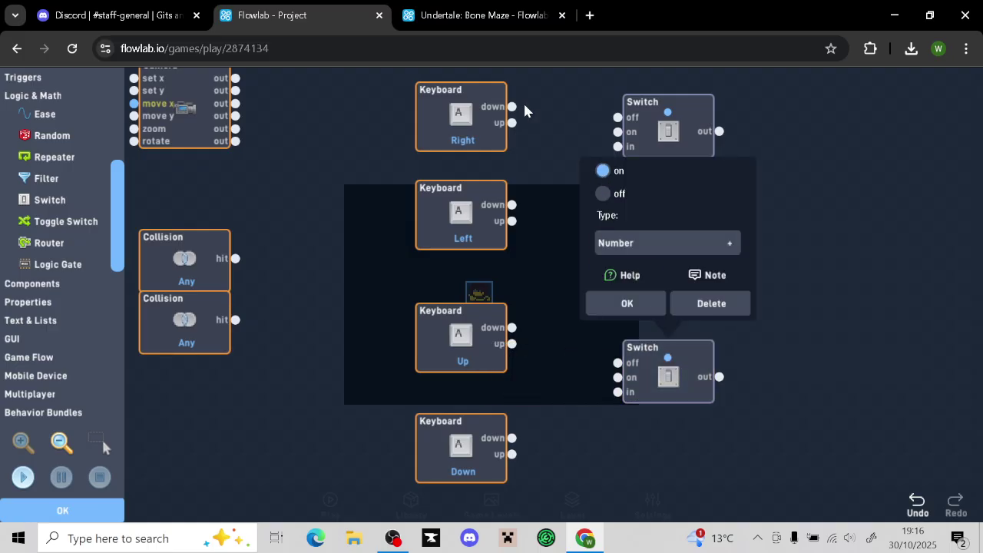
left_click(659, 301)
Connect each Keyboard trigger's down output to its Switch's in input, moving the fourth Switch level with the Down trigger
left_click_drag(511, 106, 609, 148)
left_click_drag(512, 204, 614, 221)
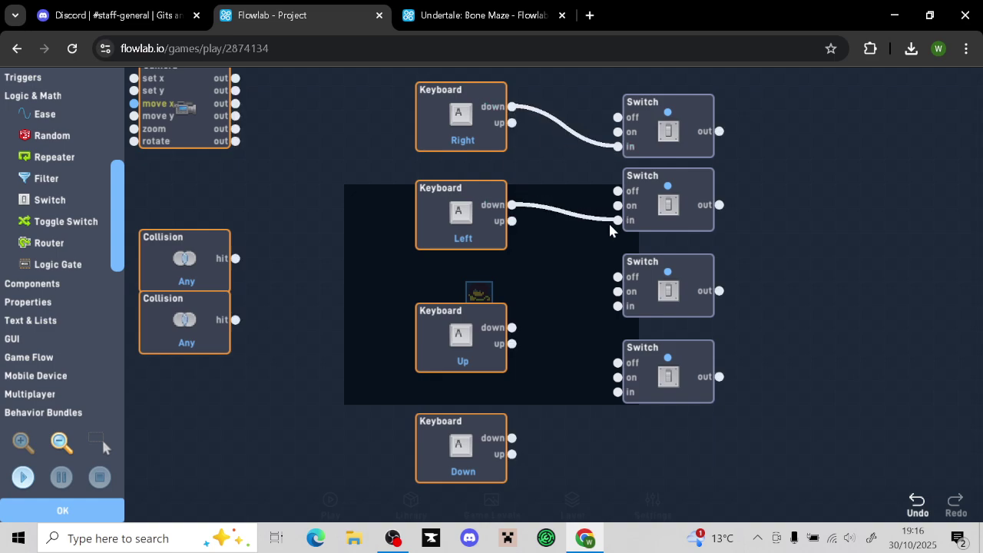
left_click_drag(512, 327, 617, 305)
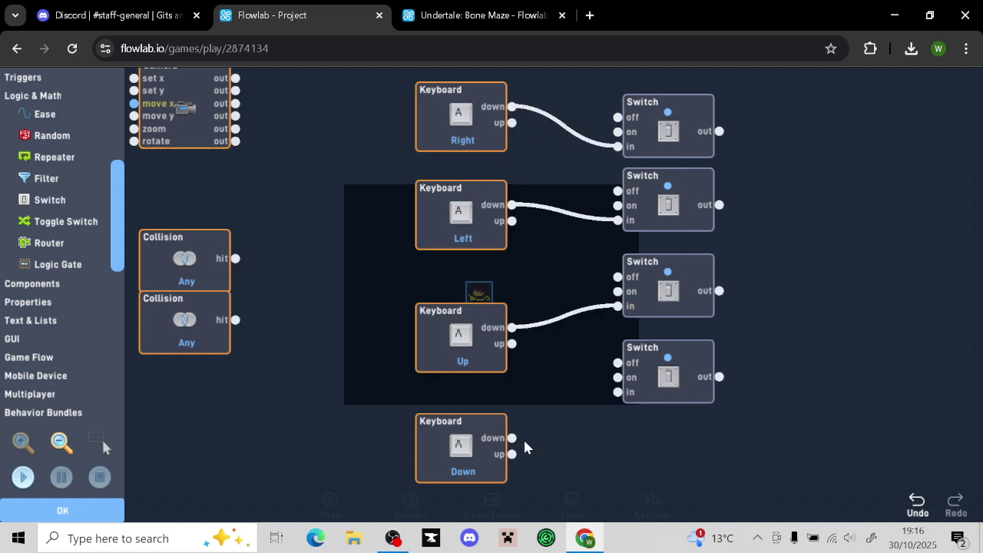
left_click(676, 350)
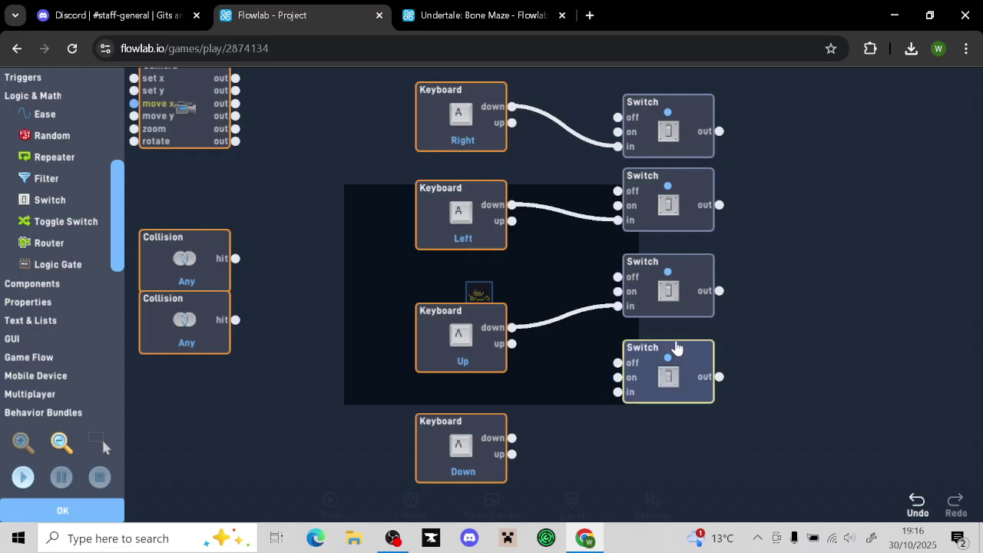
left_click_drag(676, 350, 676, 423)
left_click_drag(511, 437, 617, 465)
Check the Number behaviors after the Switches in Undertale: Bone Maze and add four Numbers to the new project
left_click(476, 6)
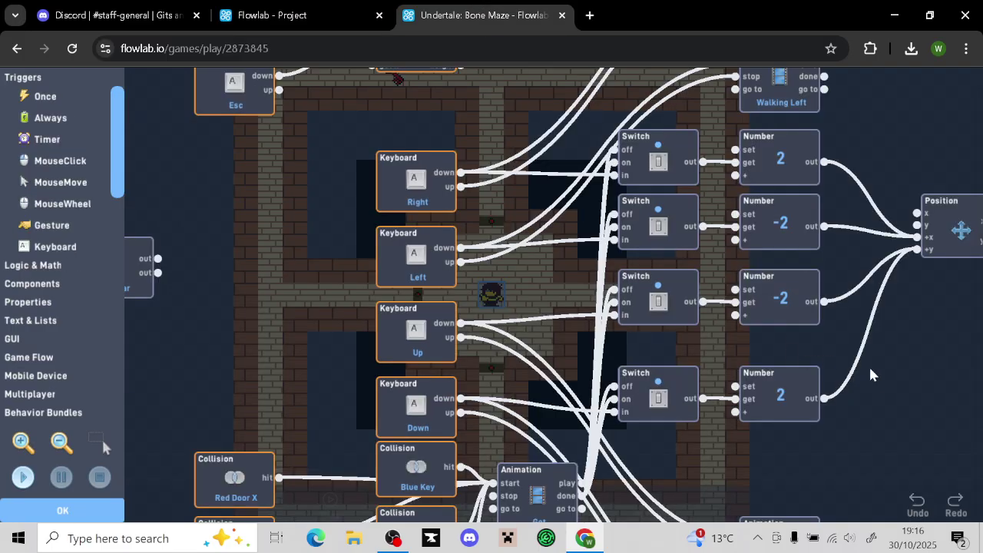
left_click_drag(879, 404, 769, 383)
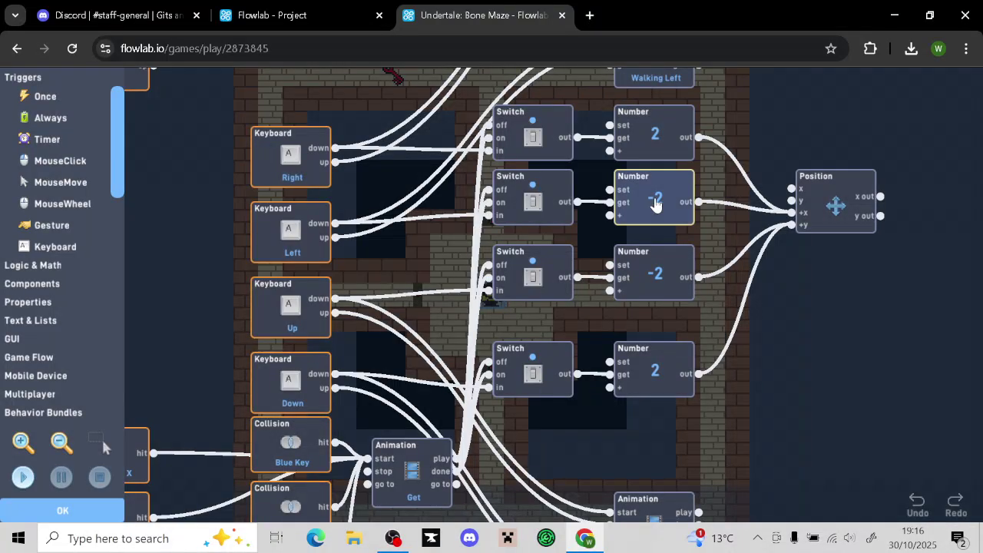
left_click(322, 12)
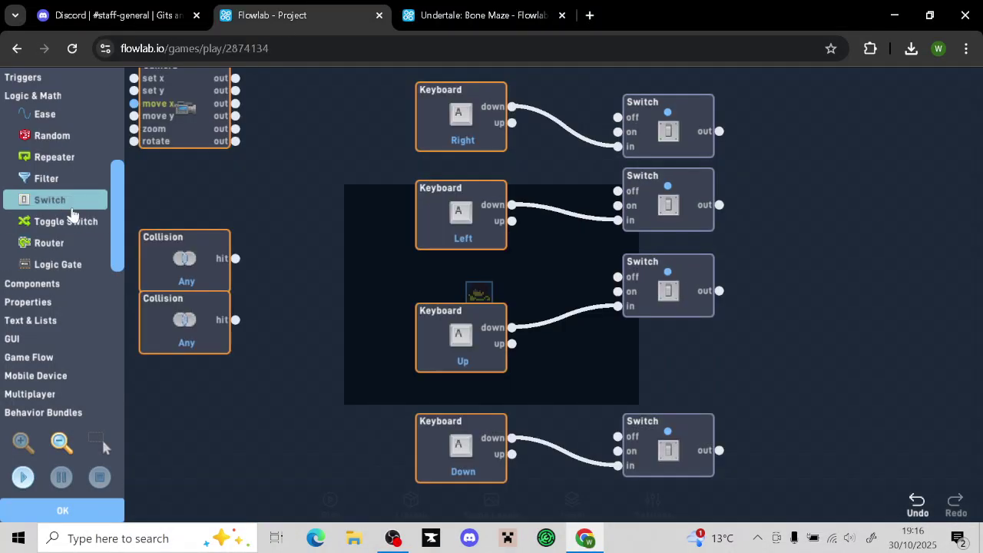
scroll(113, 239, "up", 2)
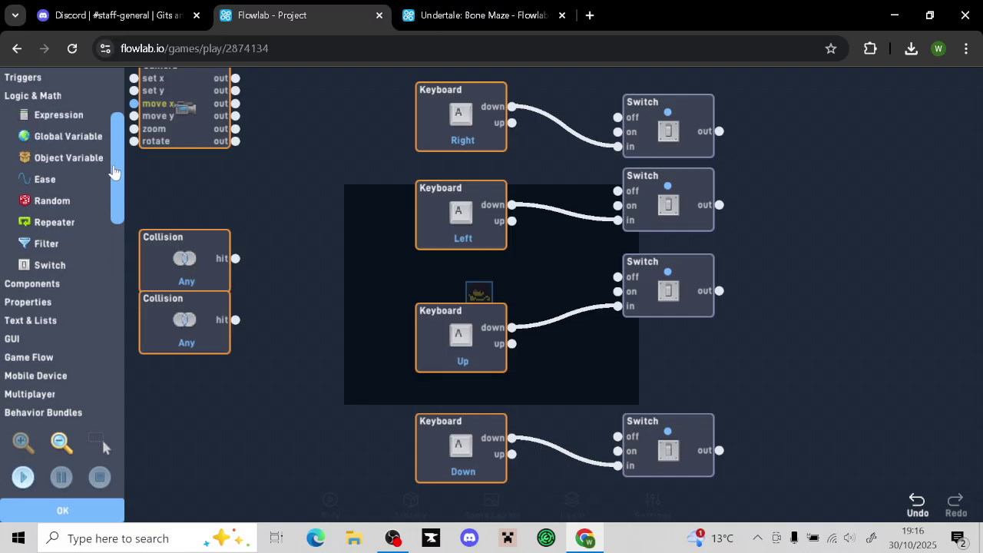
left_click(85, 117)
left_click(85, 117)
left_click(84, 119)
left_click(85, 117)
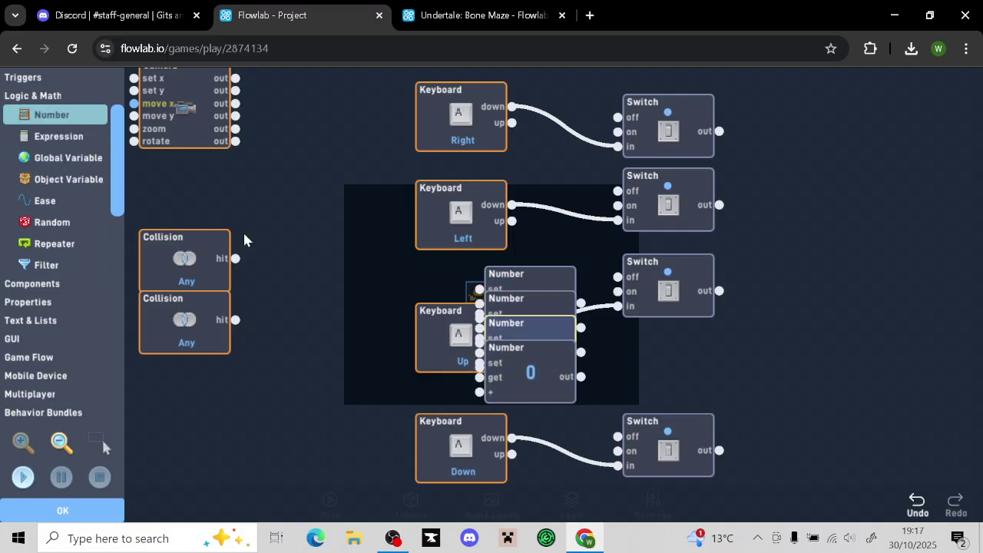
Place the first Number beside the Right key's Switch and set its value to 2
left_click_drag(558, 284, 835, 125)
left_click(834, 124)
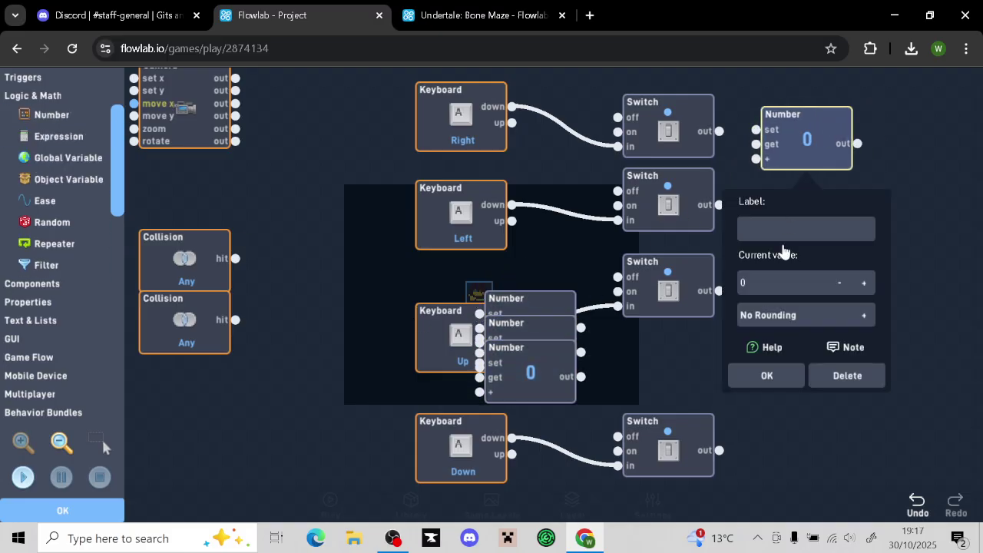
left_click(863, 281)
left_click(862, 281)
left_click(766, 377)
left_click_drag(817, 159, 816, 147)
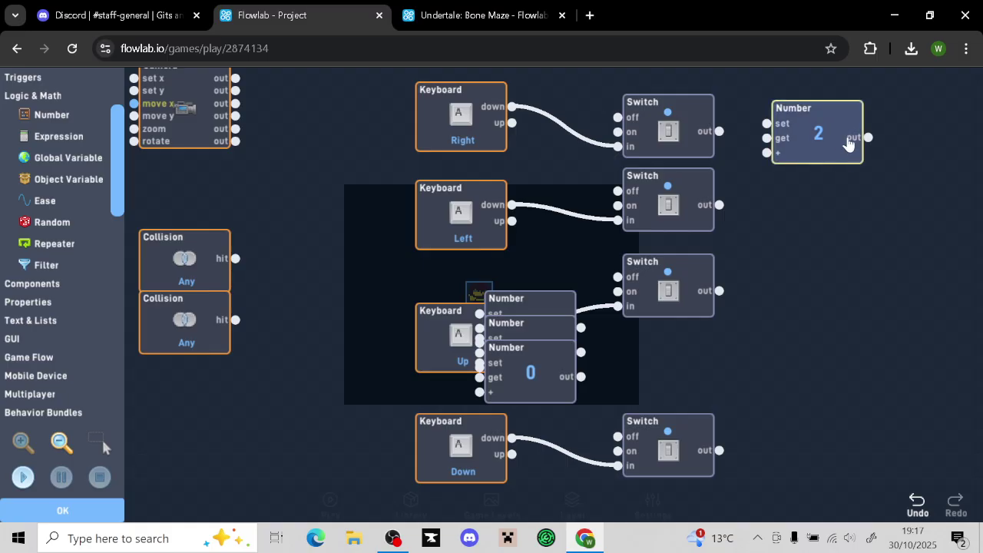
Place the second Number beside the Left key's Switch and set its value to -2
left_click_drag(573, 305, 848, 192)
left_click(849, 192)
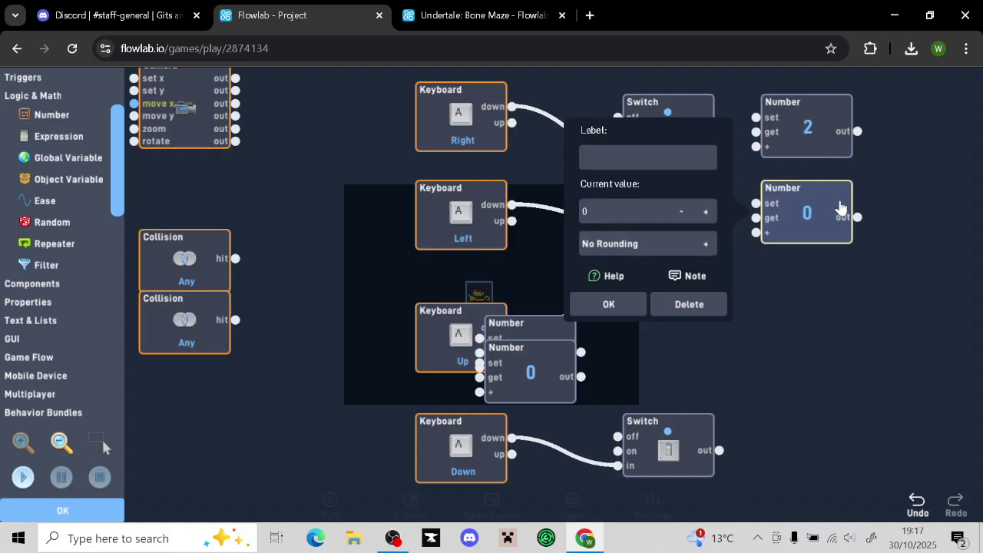
left_click(680, 211)
left_click(681, 211)
left_click(624, 318)
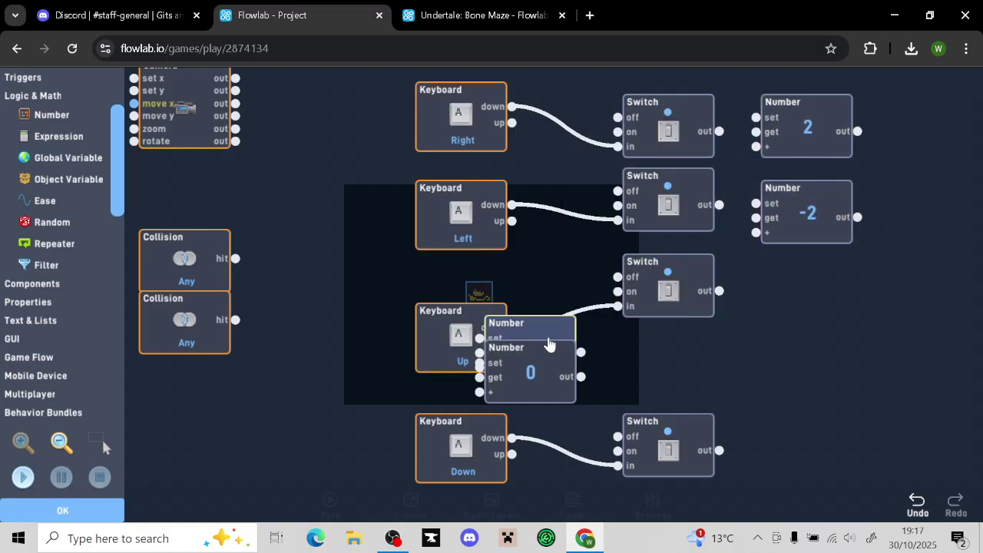
Place the third Number beside the Up key's Switch and set its value to -2
left_click_drag(547, 332, 837, 297)
left_click(837, 297)
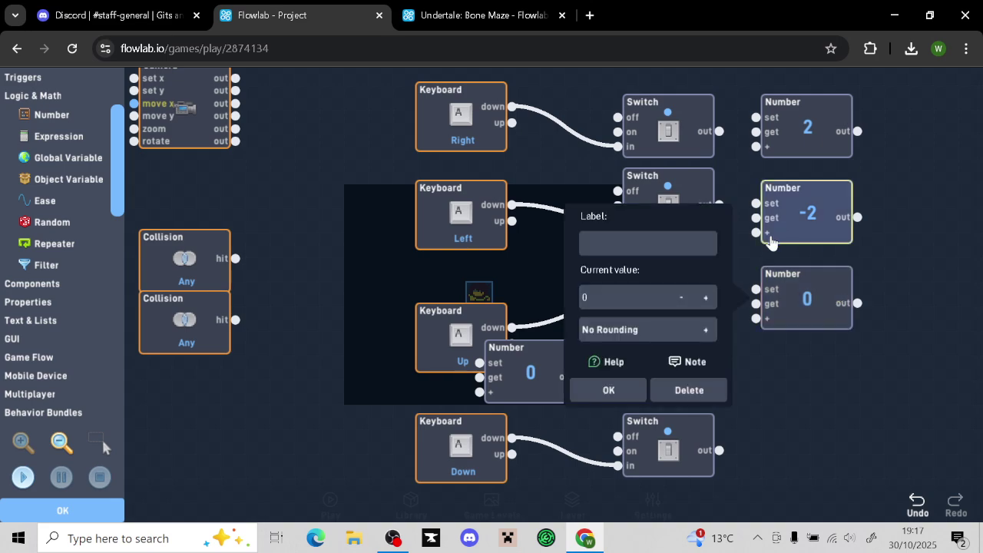
left_click(680, 295)
left_click(681, 295)
left_click(603, 390)
Place the fourth Number beside the Down key's Switch, set its value to 2 and label it Down
left_click_drag(555, 384, 831, 446)
left_click(831, 446)
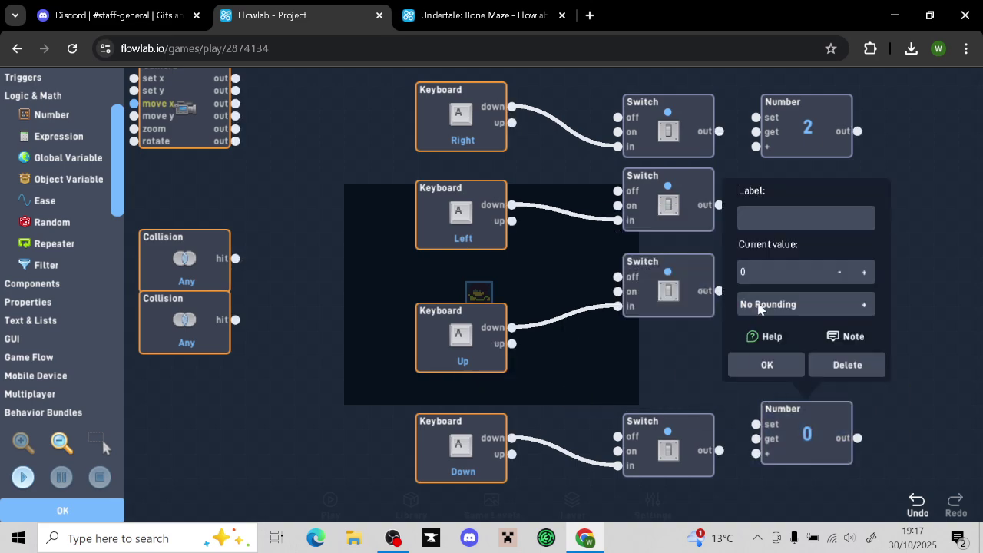
left_click(864, 272)
left_click(864, 272)
type("Down")
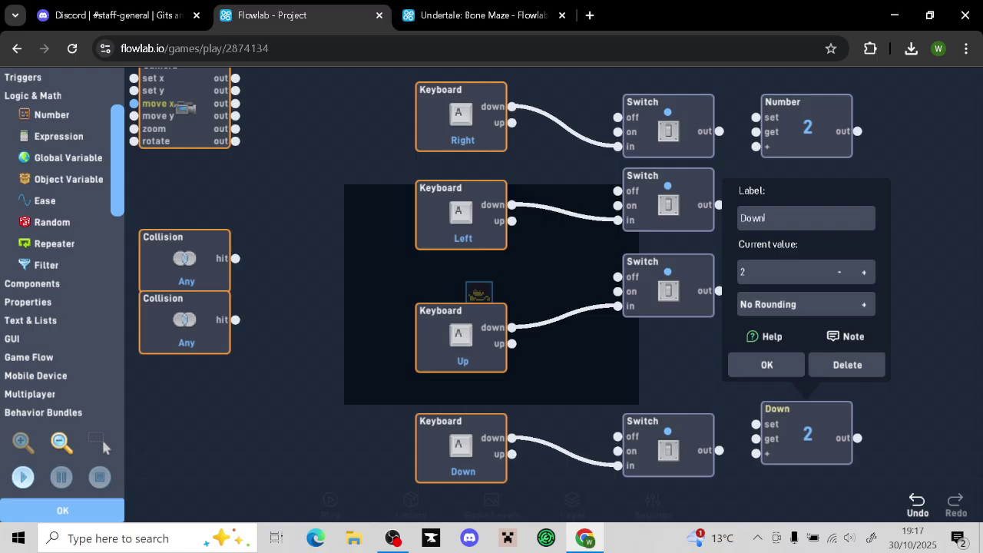
left_click(766, 364)
Label the third Number Up and the second Number Left
left_click(803, 319)
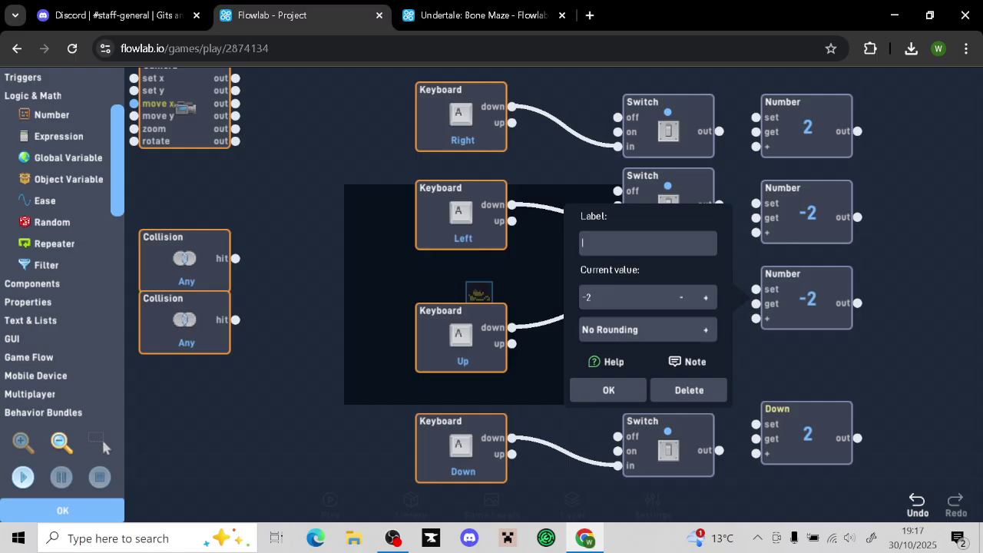
type("Up")
left_click(608, 390)
left_click(799, 213)
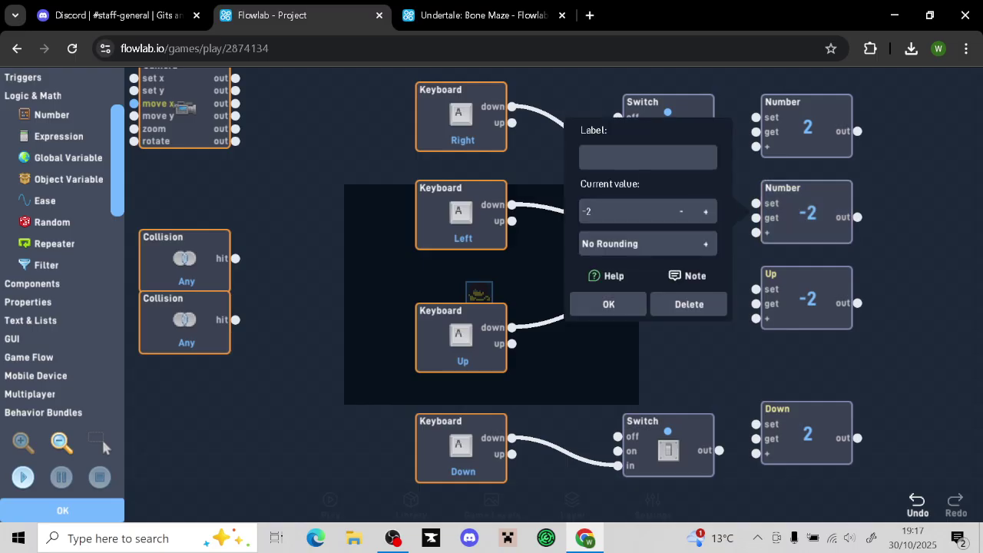
type("Left")
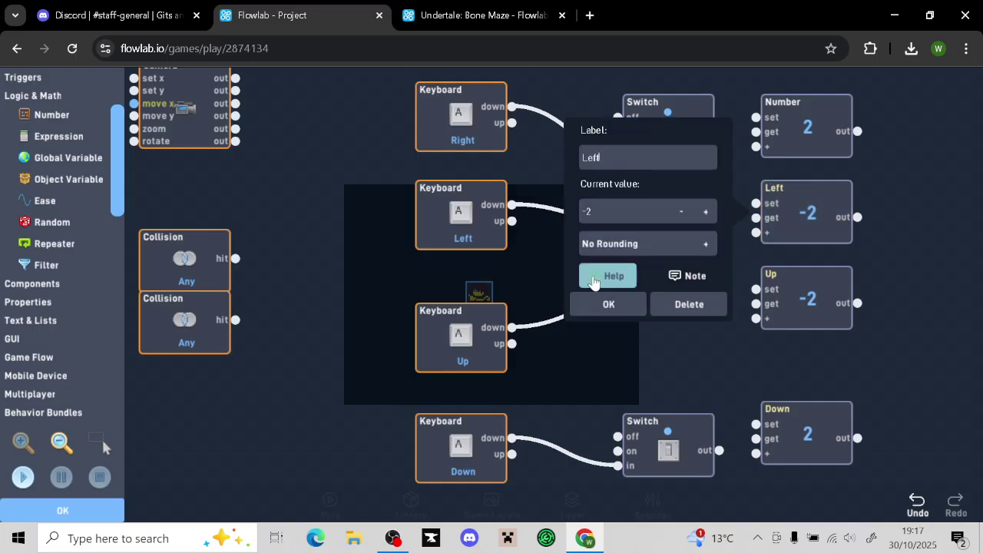
left_click(603, 305)
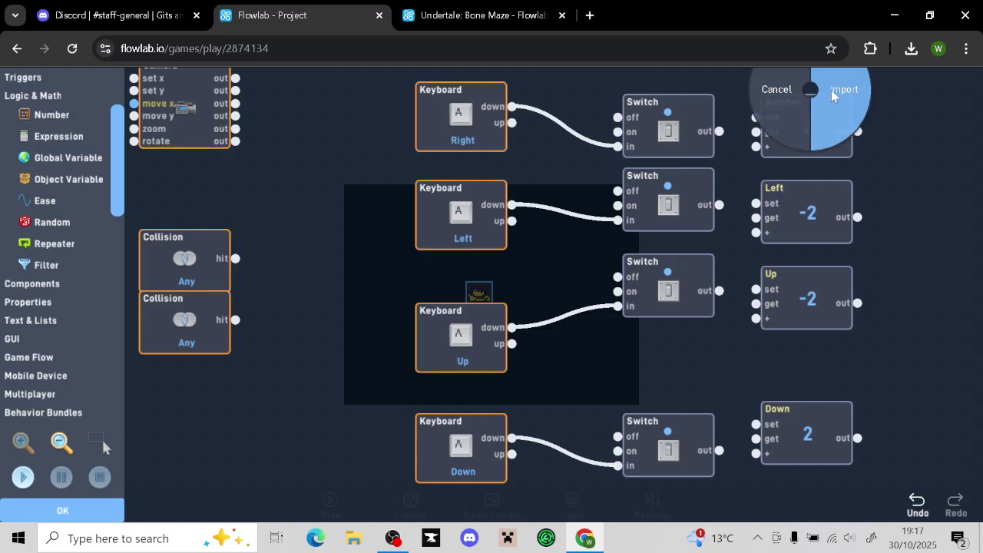
Label the first Number, beside the Right key's Switch, as Right
left_click(786, 129)
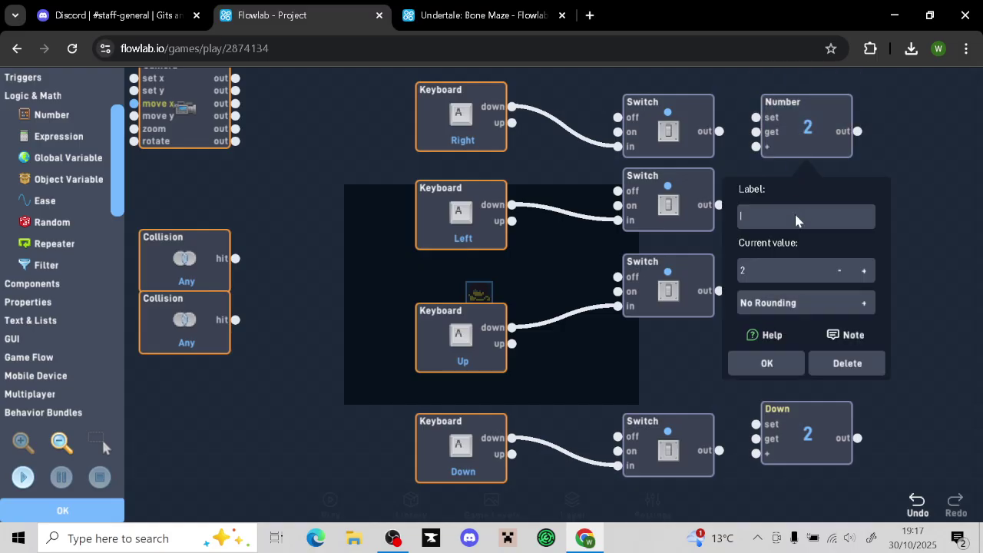
type("Right")
left_click(767, 363)
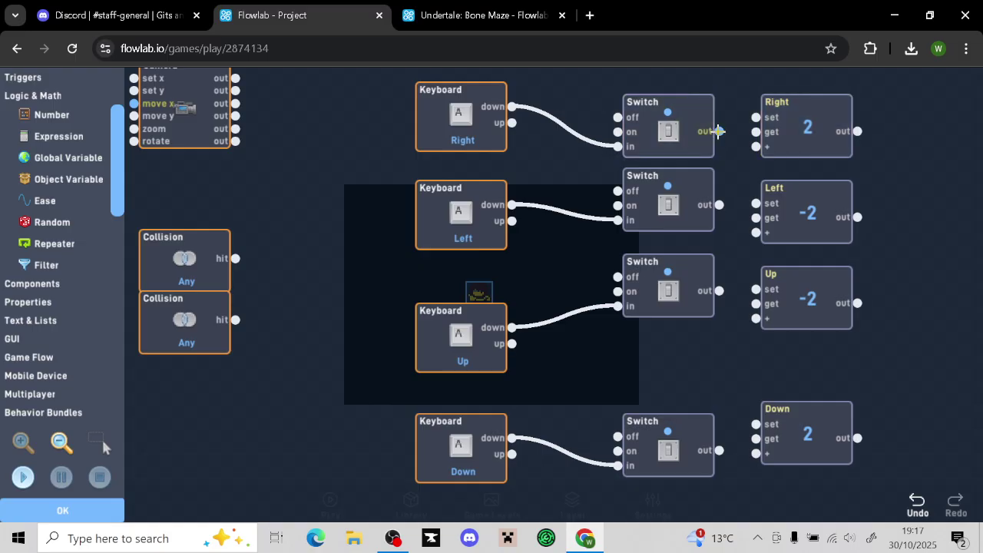
Connect the output of each of the four Switches to the get input of the Number beside it
left_click_drag(718, 131, 756, 132)
left_click(805, 128)
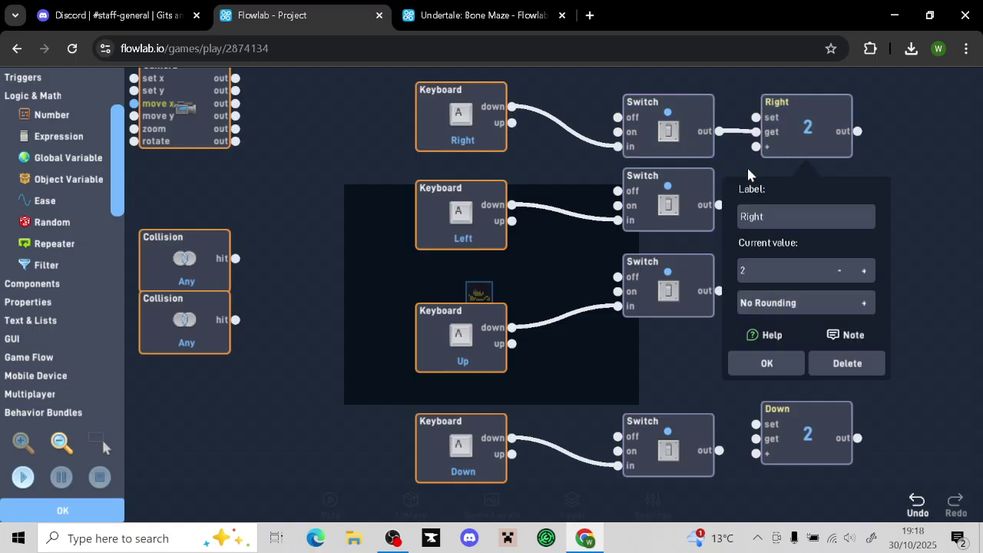
left_click(797, 360)
left_click_drag(720, 205, 755, 218)
left_click_drag(722, 290, 756, 303)
left_click_drag(719, 450, 755, 444)
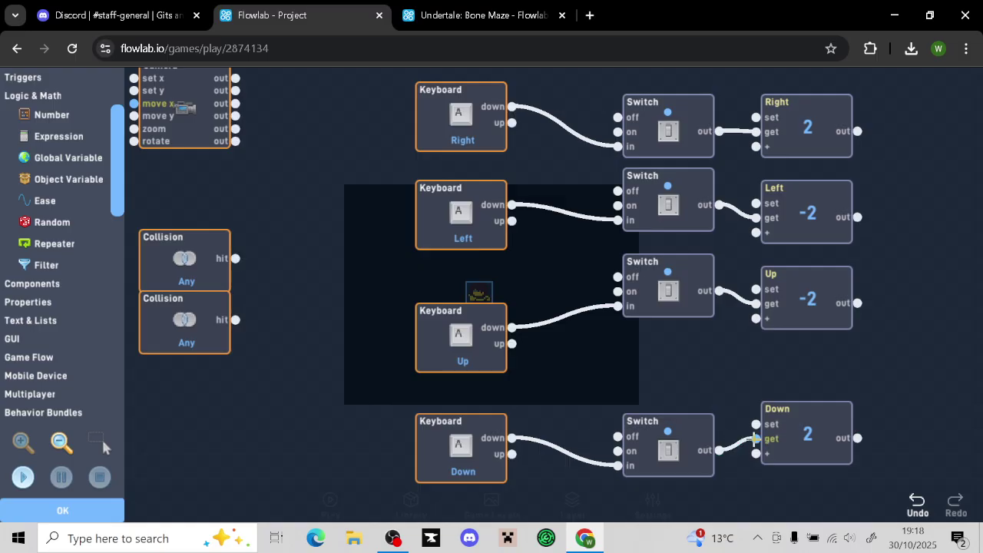
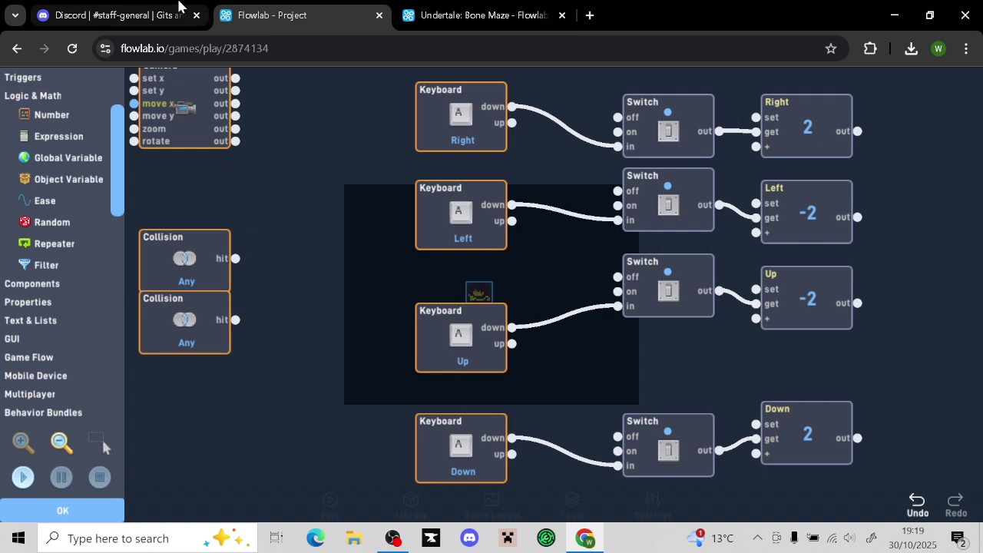
Check the original game's Player layout, lower the Down Switch and Number, and raise the Up key's row toward the Left row
left_click_drag(969, 265, 849, 254)
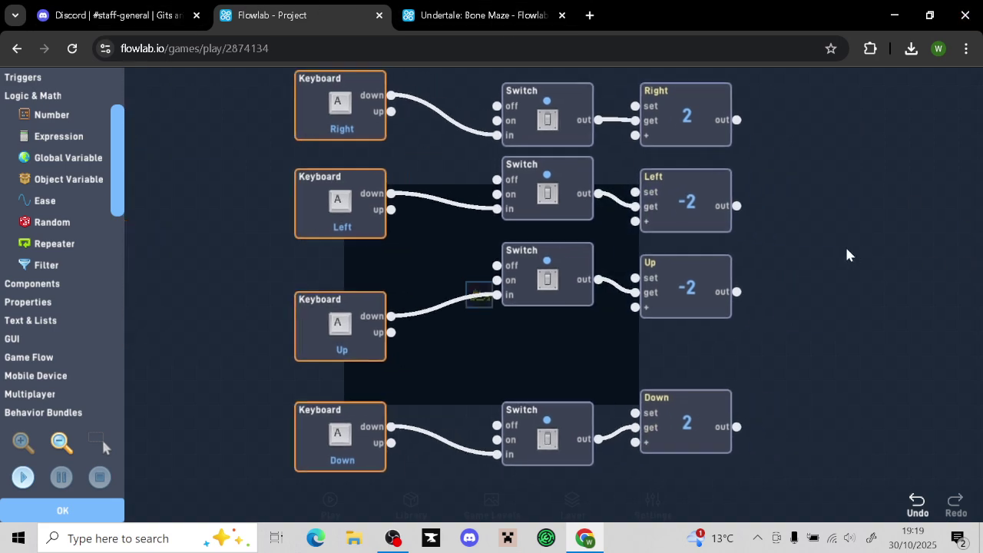
left_click(484, 16)
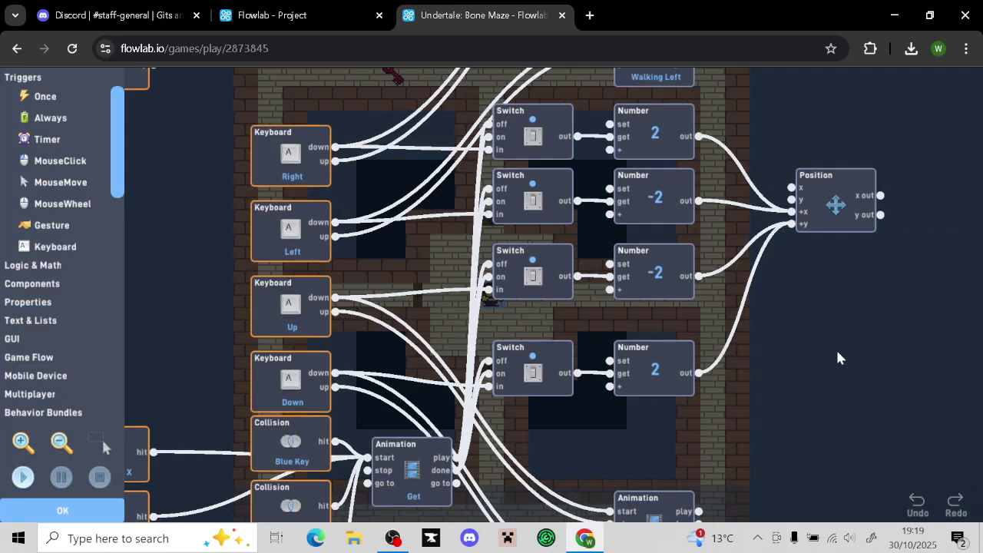
left_click_drag(837, 357, 758, 364)
left_click(320, 11)
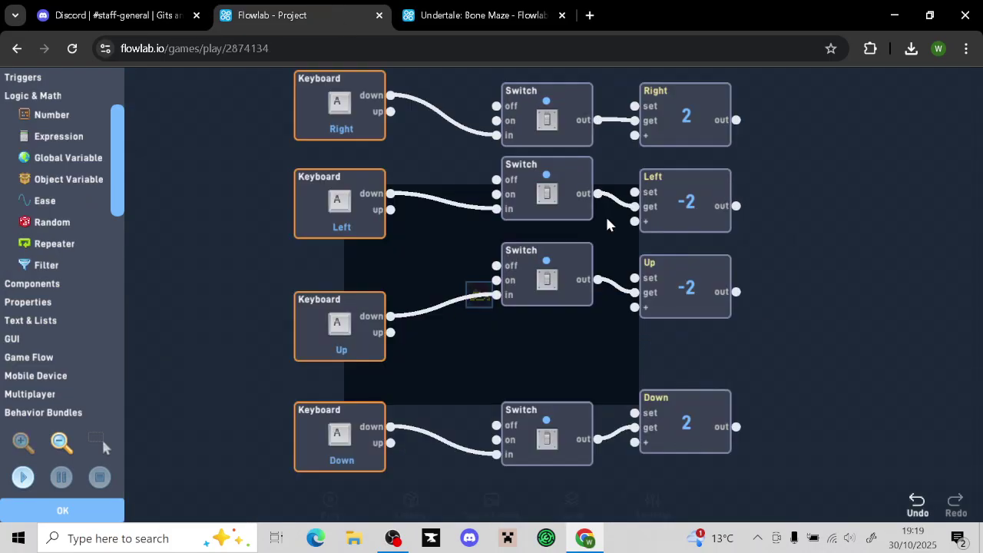
left_click_drag(750, 271, 641, 273)
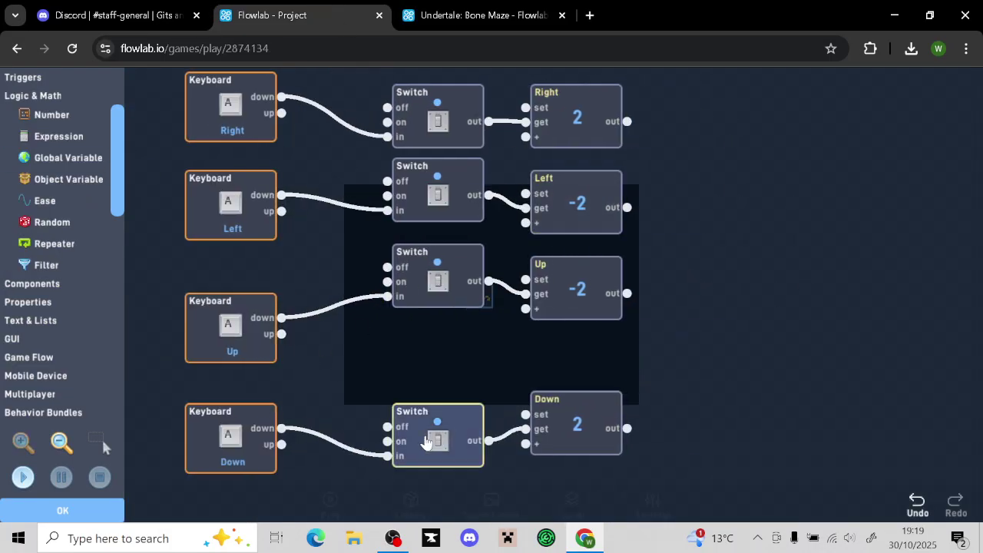
left_click_drag(427, 441, 427, 479)
left_click_drag(239, 315, 238, 278)
Lower the Right Keyboard trigger and arrange the Right, Left and Up Switches and Numbers in separate rows beside their Keyboard triggers
left_click_drag(805, 271, 788, 374)
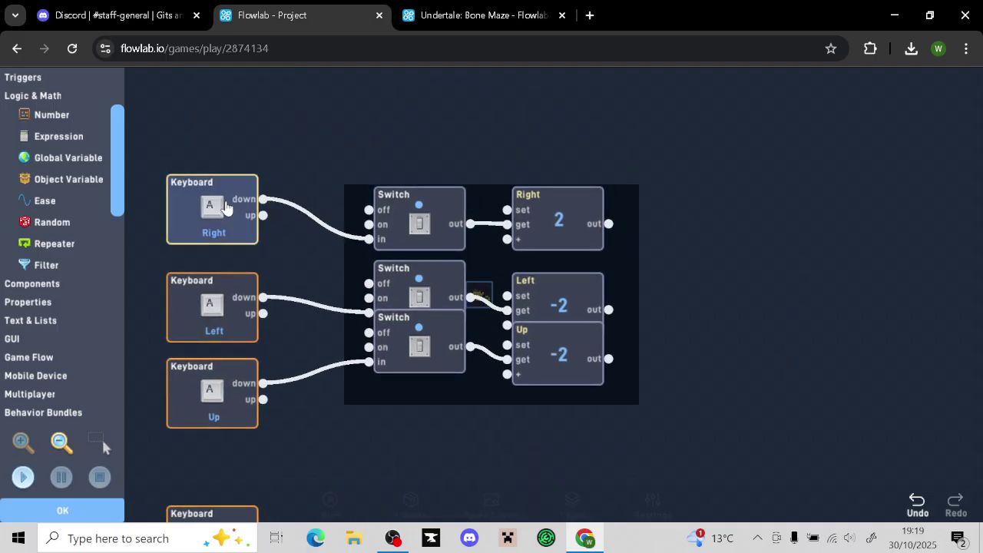
left_click_drag(227, 208, 246, 232)
left_click(432, 373)
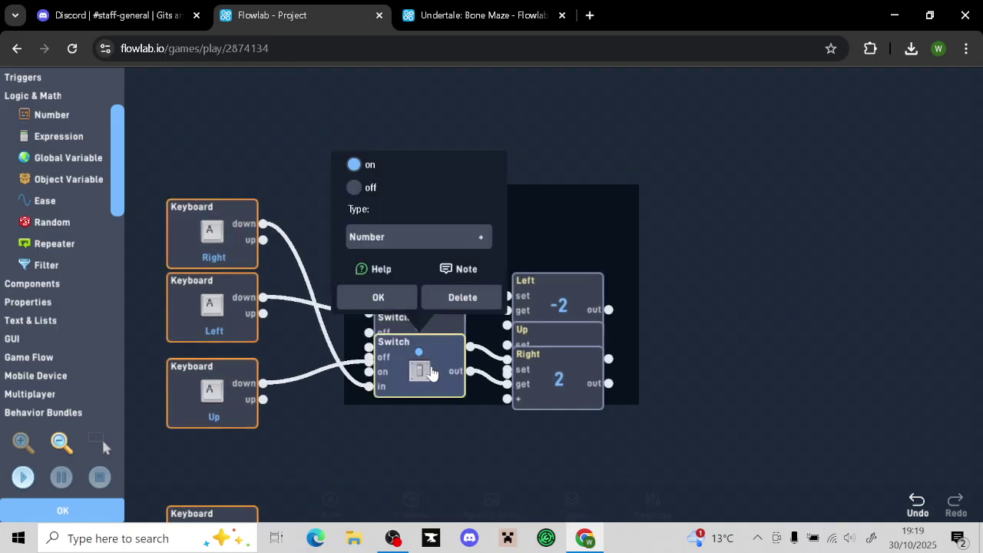
left_click_drag(432, 372, 428, 180)
left_click_drag(438, 357, 438, 370)
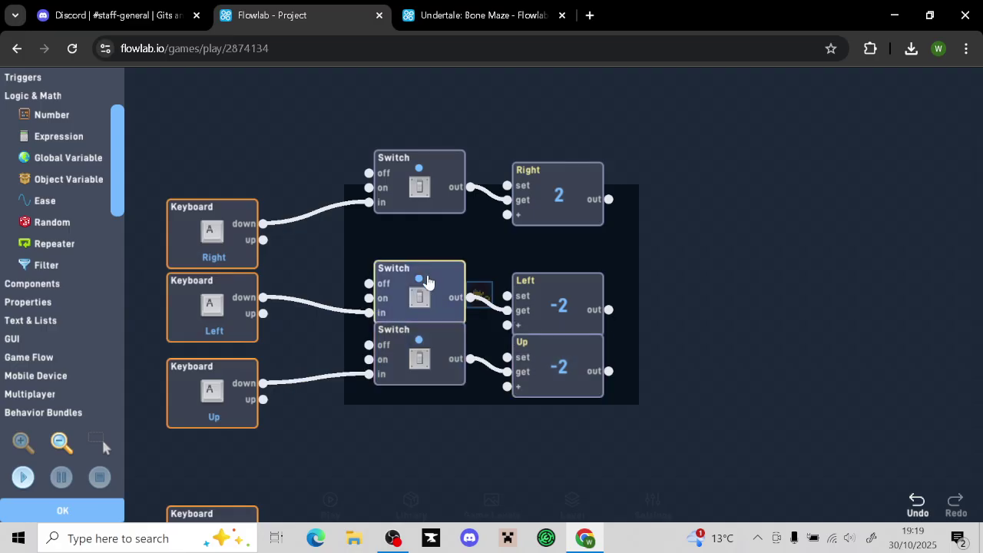
left_click_drag(427, 282, 427, 368)
left_click_drag(421, 194, 425, 231)
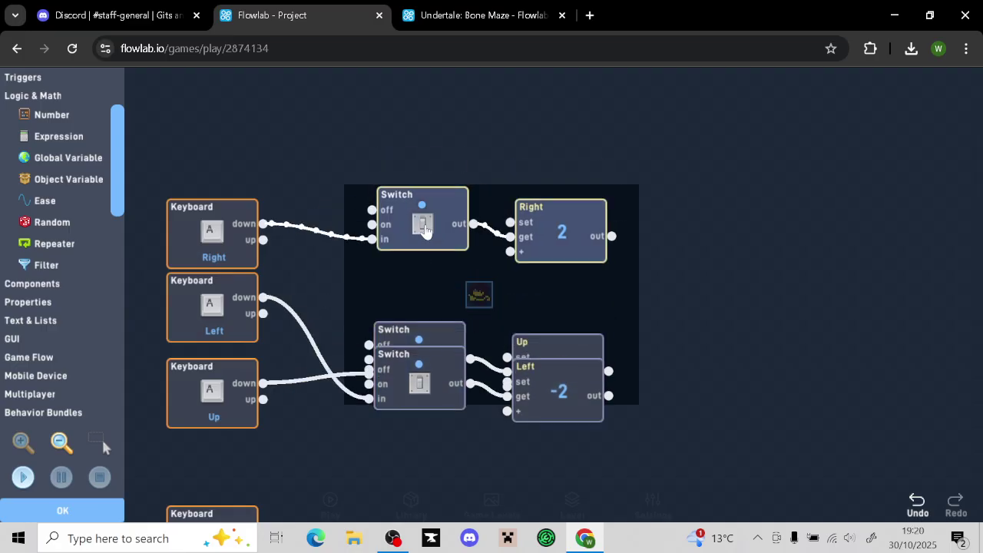
left_click_drag(420, 376, 419, 278)
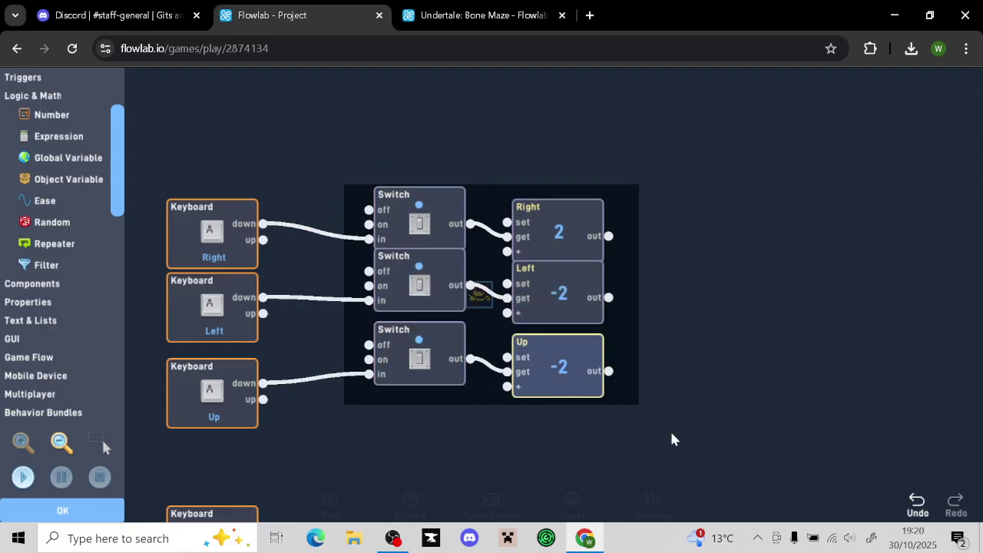
Move the Down Keyboard trigger directly below the Up one and align its Switch and Number with the rows above
scroll(374, 423, "down", 1)
left_click_drag(226, 469, 224, 407)
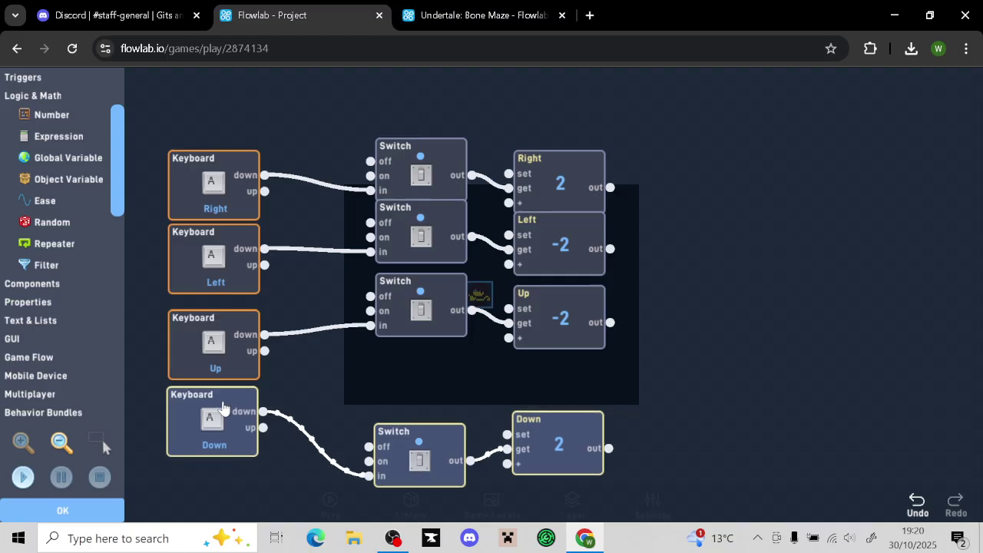
left_click_drag(427, 452, 429, 379)
left_click_drag(557, 379, 556, 397)
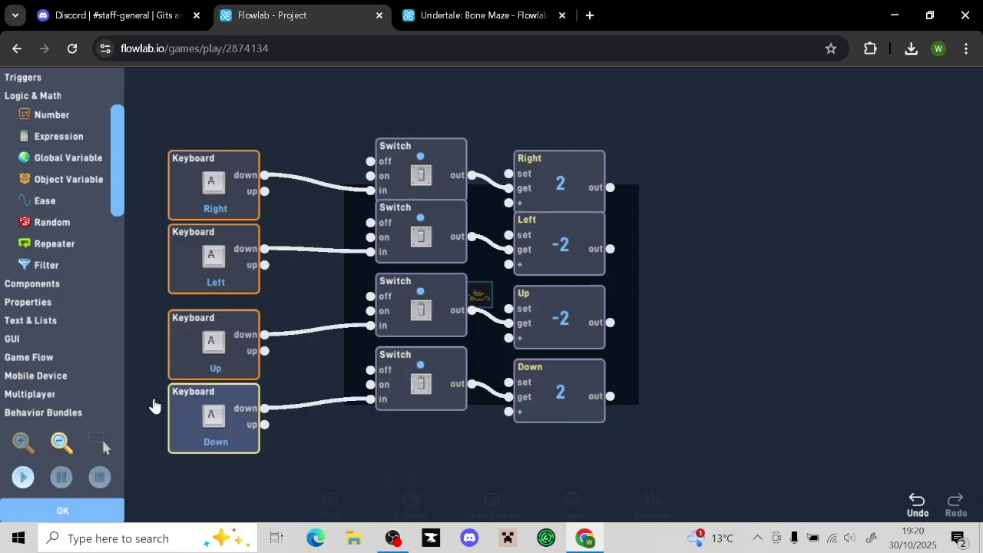
Add a Position property block beside the four Numbers
left_click_drag(124, 162, 123, 222)
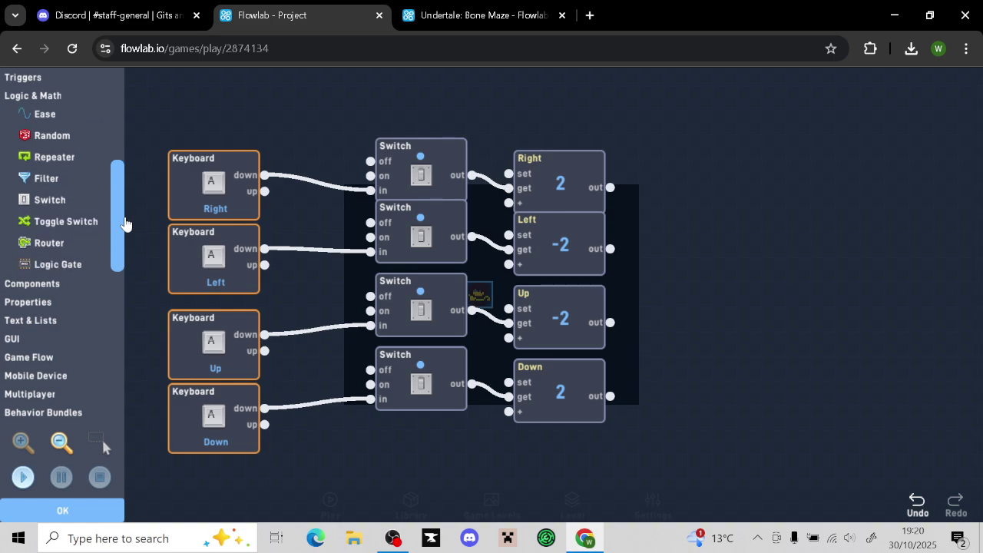
left_click(62, 285)
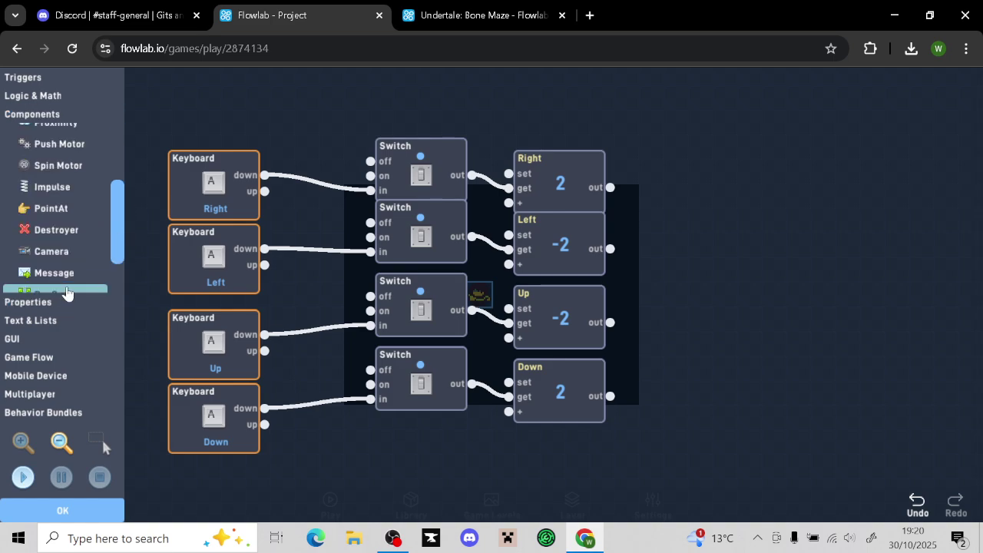
left_click_drag(117, 234, 119, 165)
left_click(66, 98)
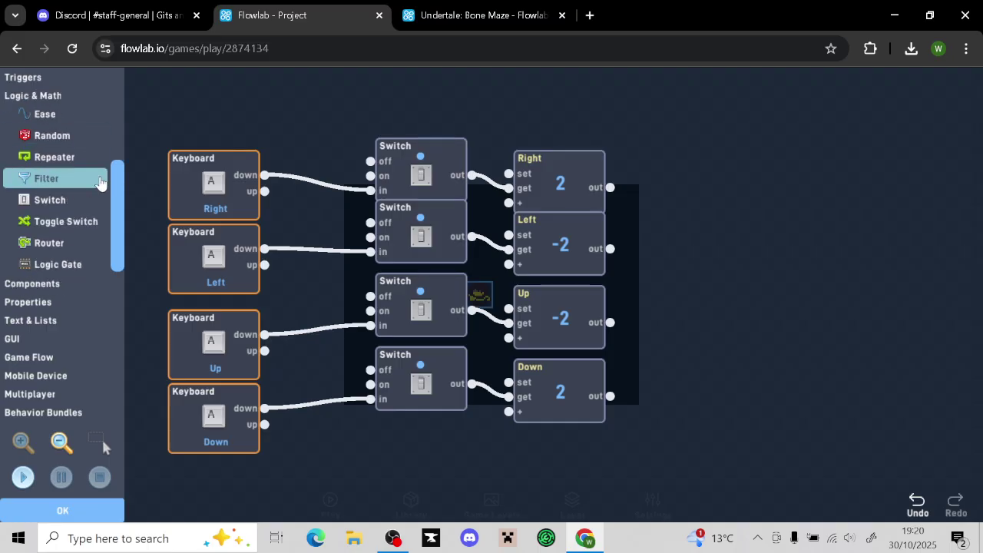
left_click(12, 78)
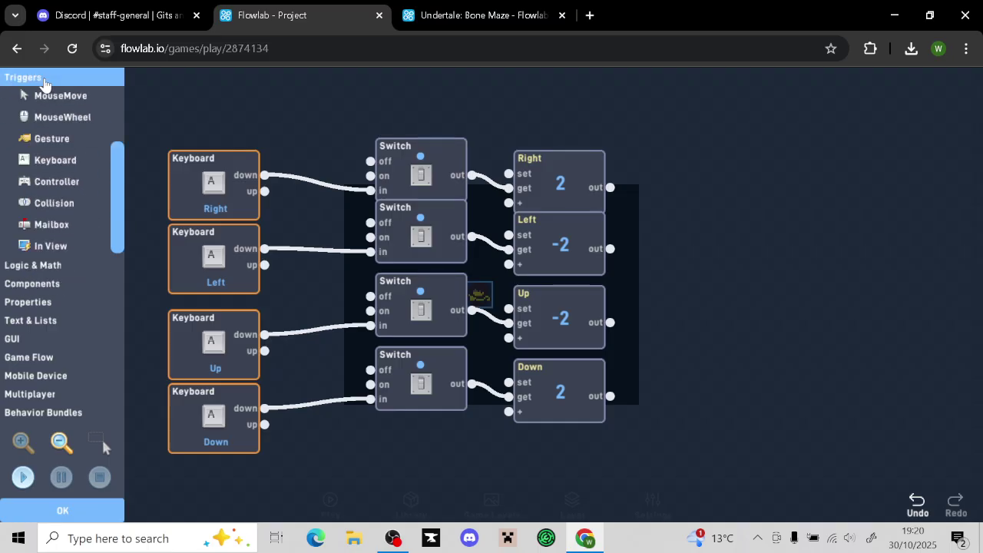
left_click(66, 300)
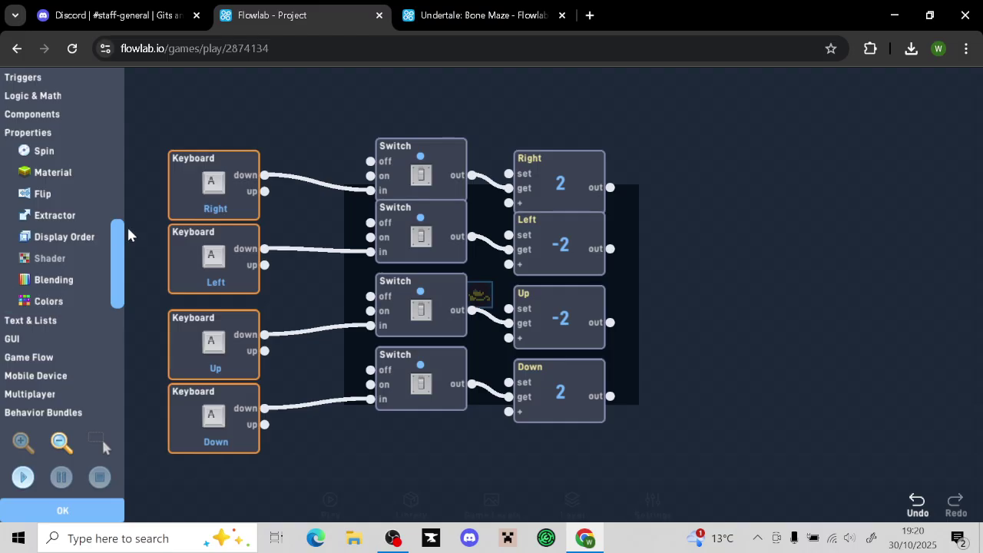
scroll(117, 290, "up", 3)
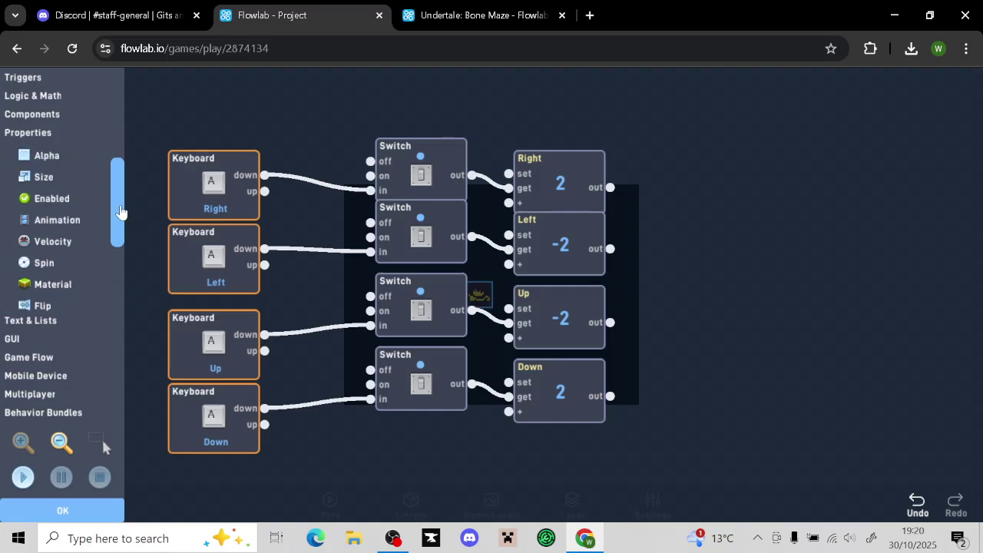
left_click_drag(68, 159, 477, 418)
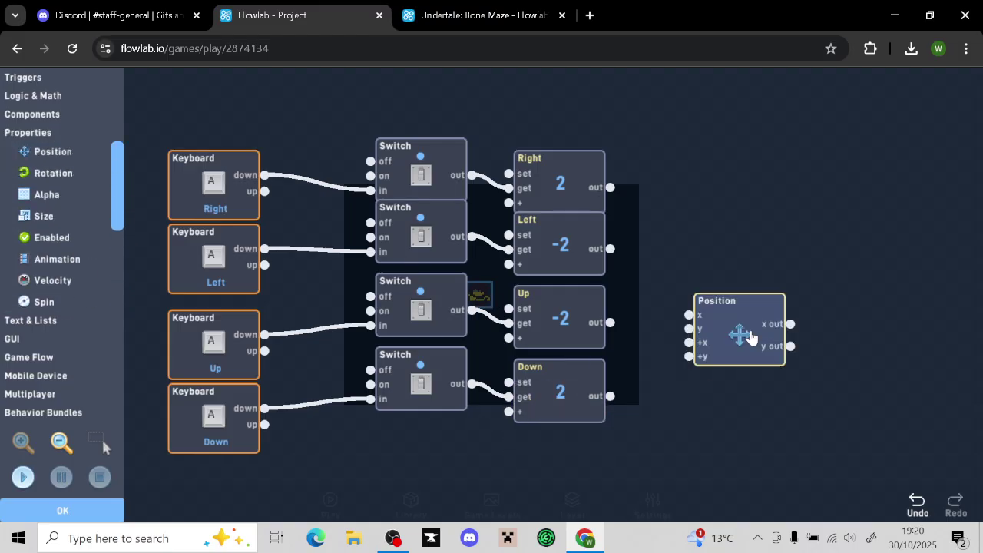
Following the original game's wiring, connect the Right and Left Numbers to the Position's +x input and the Up and Down Numbers to +y
left_click(471, 20)
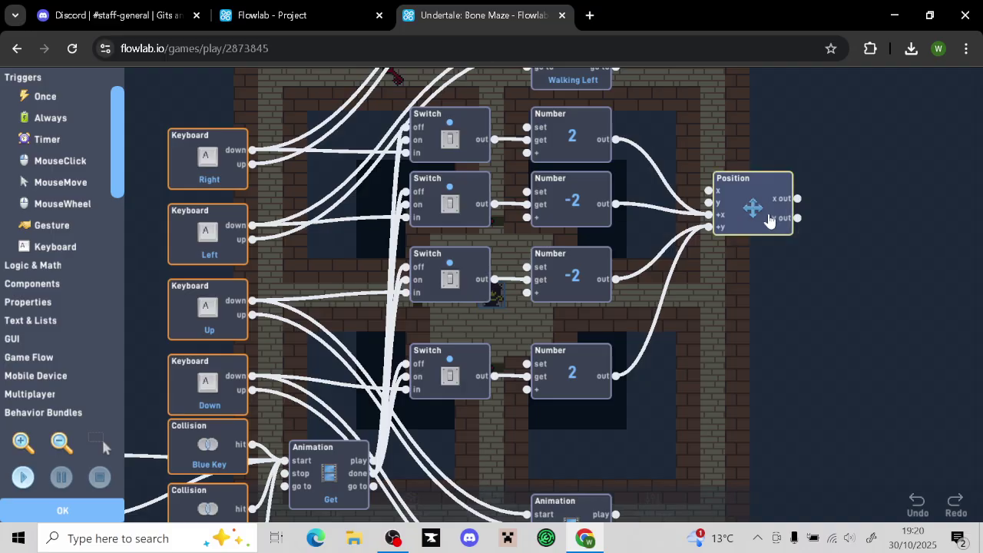
left_click(318, 10)
left_click_drag(611, 187, 716, 298)
left_click_drag(611, 248, 716, 298)
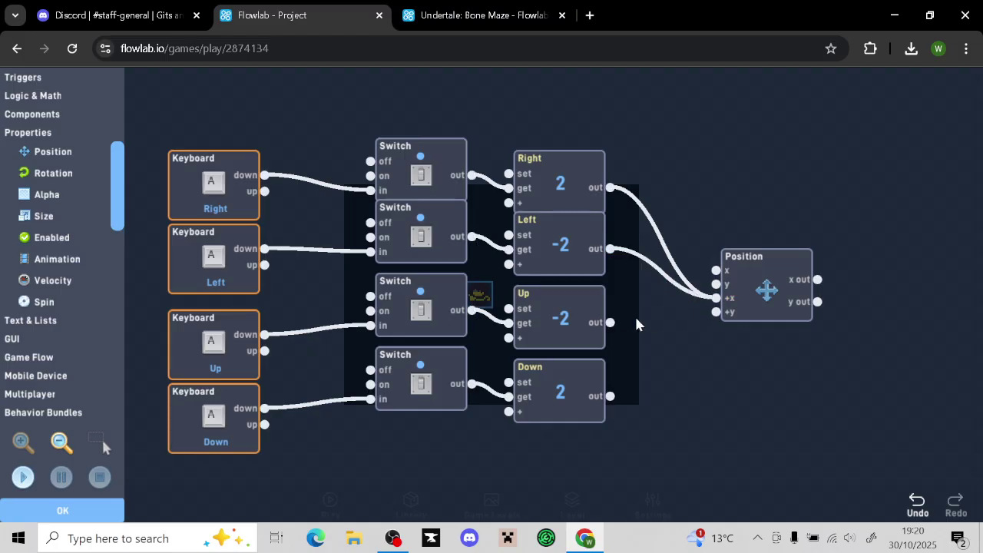
left_click_drag(611, 322, 716, 312)
left_click_drag(611, 396, 716, 312)
Close the Player's behaviors and settings, playtest the movement to the left and downward, and return to the editor
left_click(83, 510)
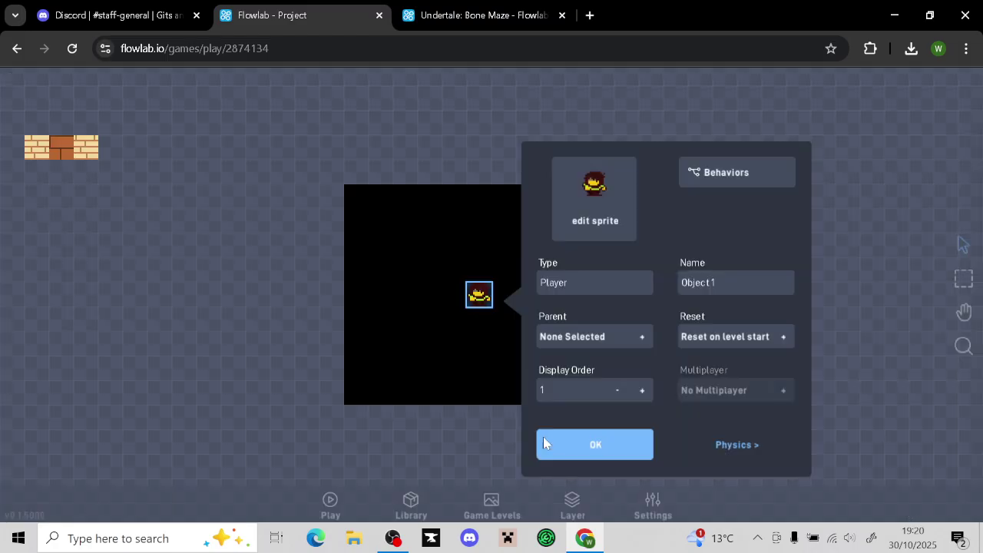
left_click(550, 445)
left_click(342, 510)
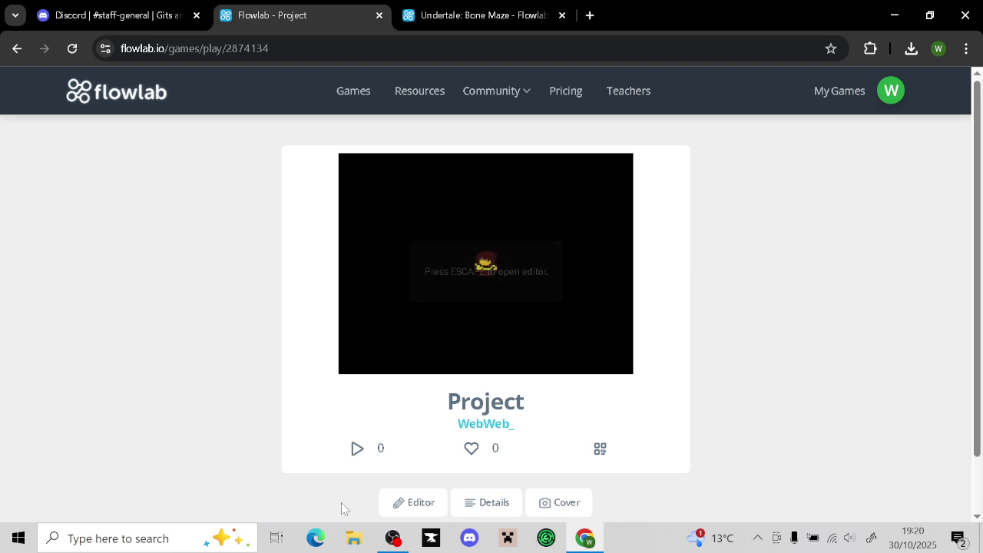
key("Left")
key("Down")
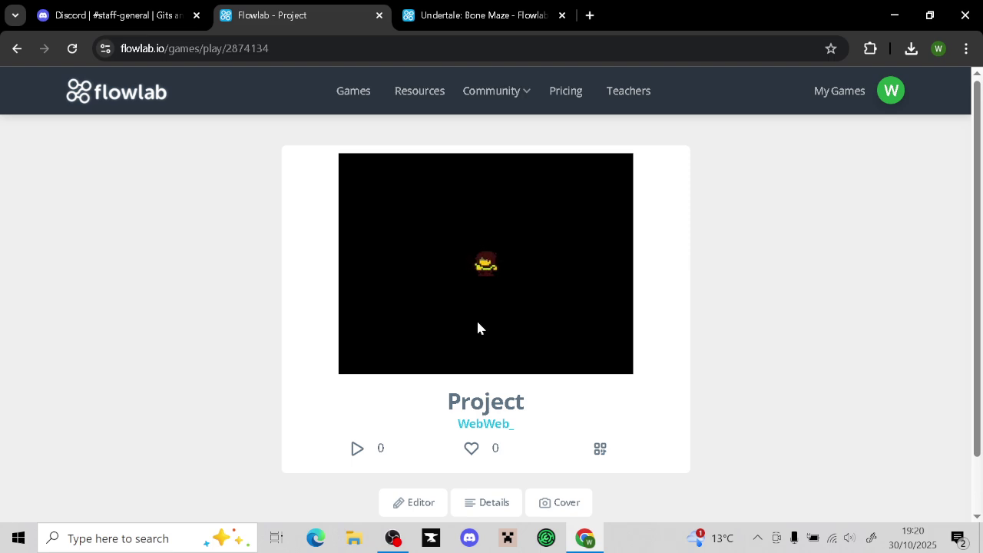
scroll(421, 446, "down", 1)
left_click(421, 442)
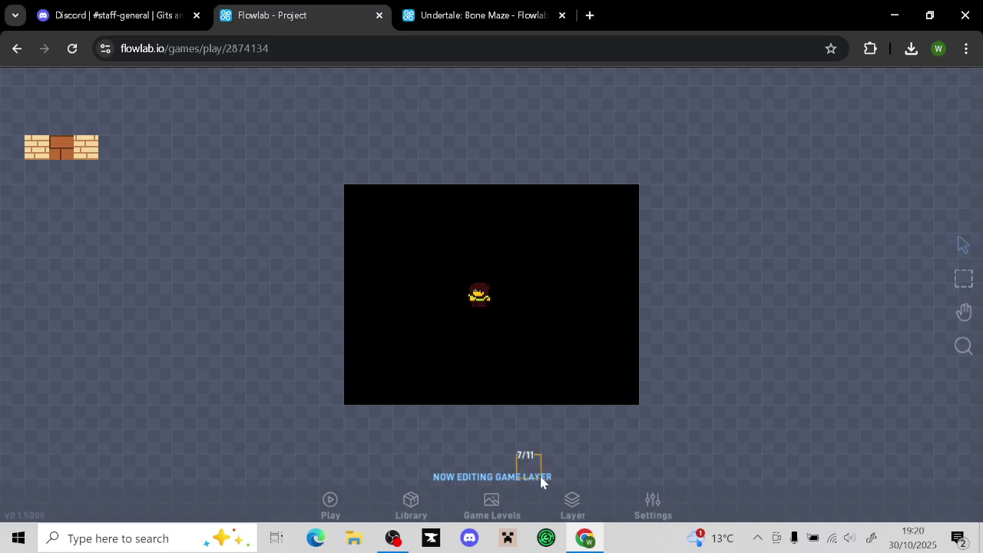
Switch to the background layer and clone the light brick tile in a loose trail across the level and around the Player
left_click(590, 513)
left_click(571, 449)
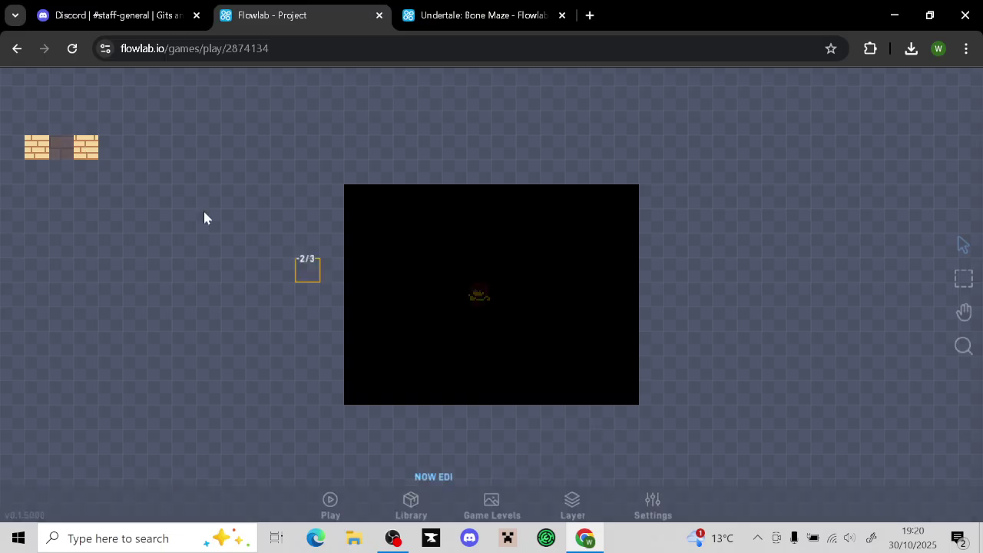
left_click(89, 144)
left_click(80, 135)
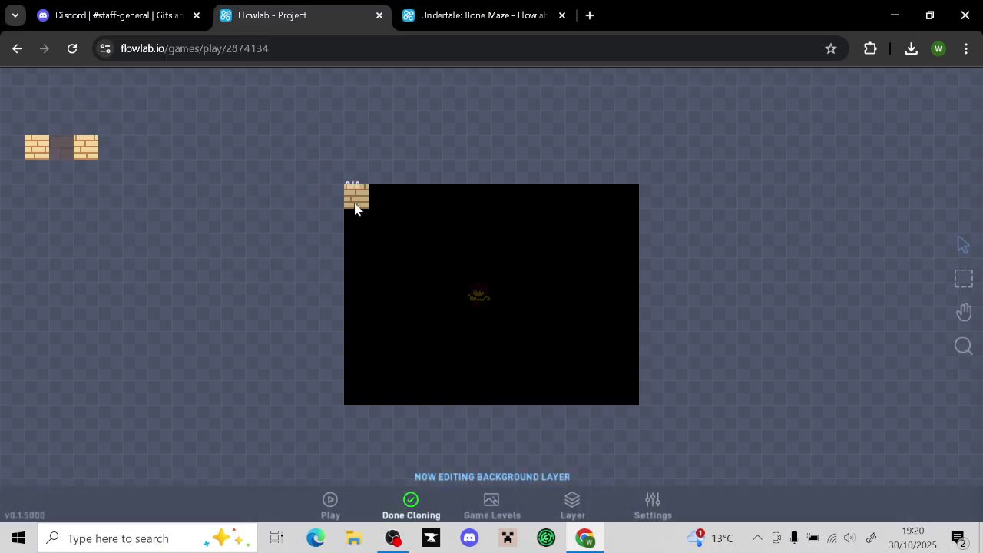
mouse_move(357, 201)
left_mouse_down()
mouse_move(521, 289)
mouse_move(698, 281)
left_mouse_up()
left_click(411, 503)
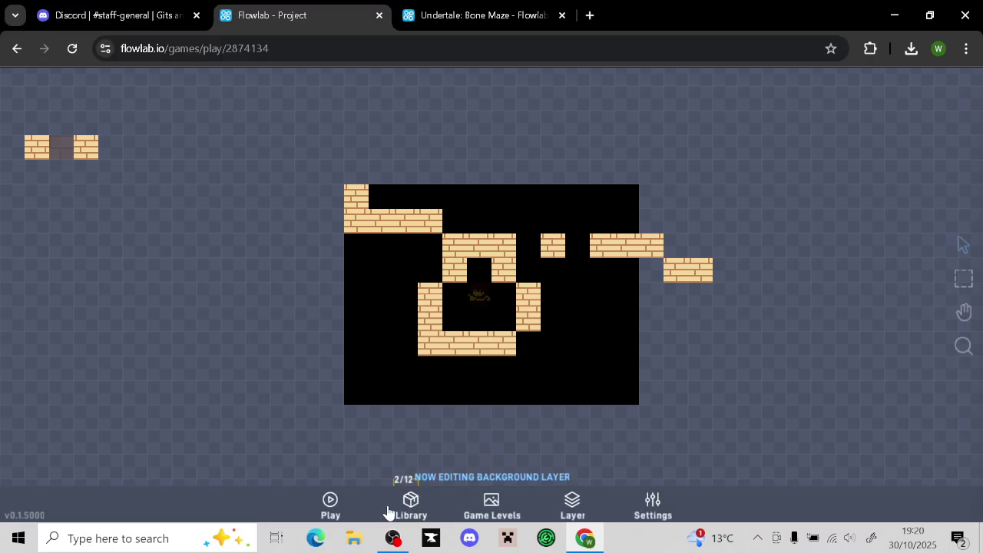
Playtest the Player's movement in all four directions against the brick background and return to the editor
left_click(341, 503)
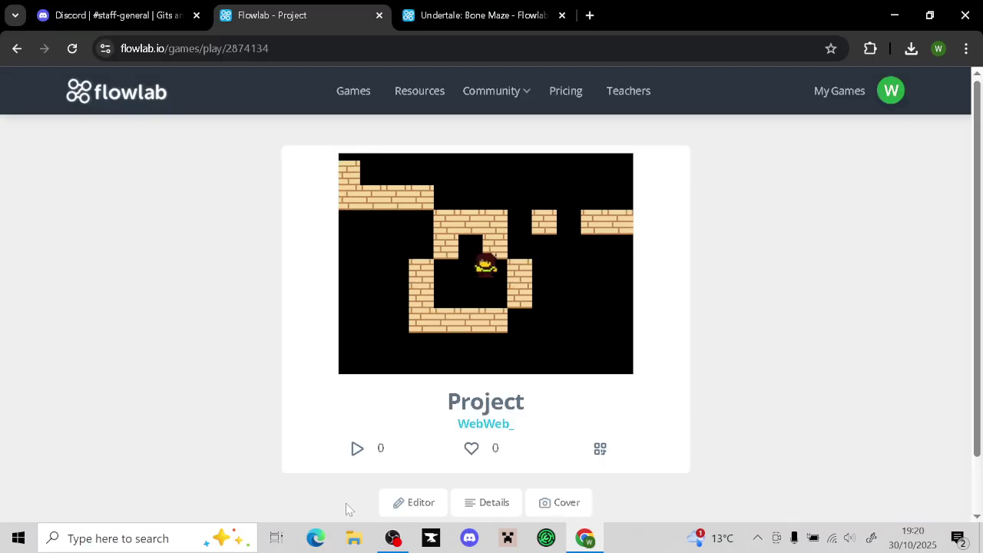
key("Left")
key("Up")
key("Right")
key("Down")
key("Up")
key("Right")
key("Left")
key("Up")
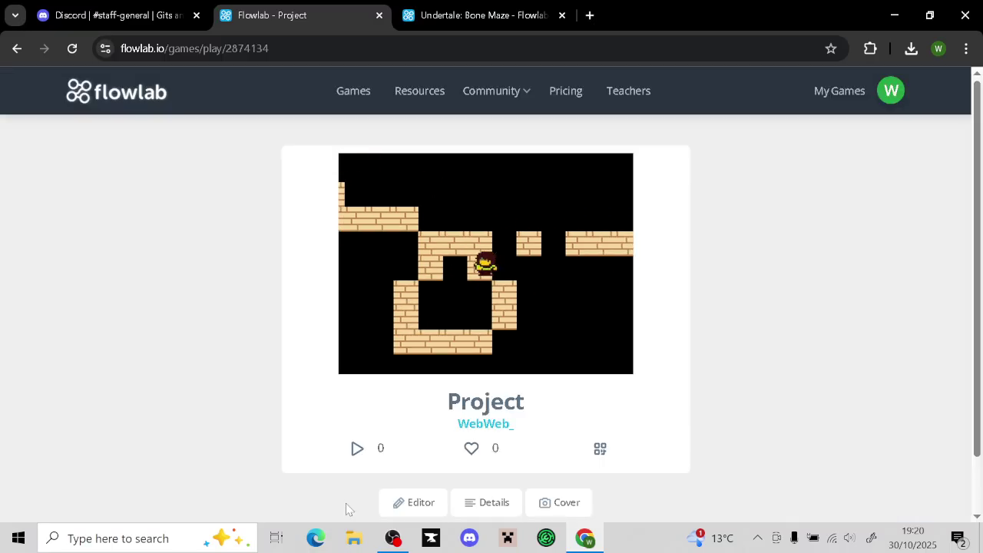
left_click(415, 502)
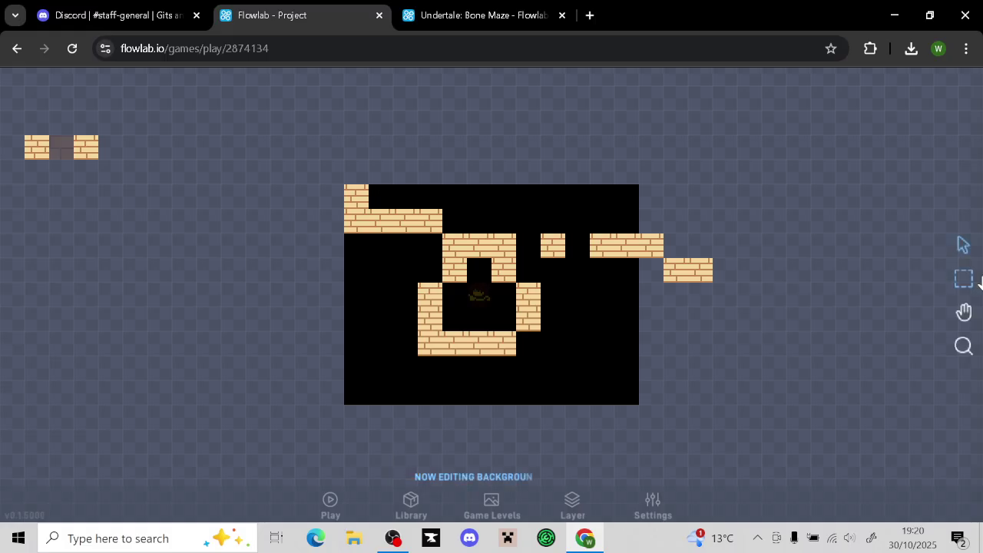
Delete all the brick tiles cloned around the Player on the background layer and switch back to the game layer
left_click_drag(882, 443, 253, 131)
right_click(451, 231)
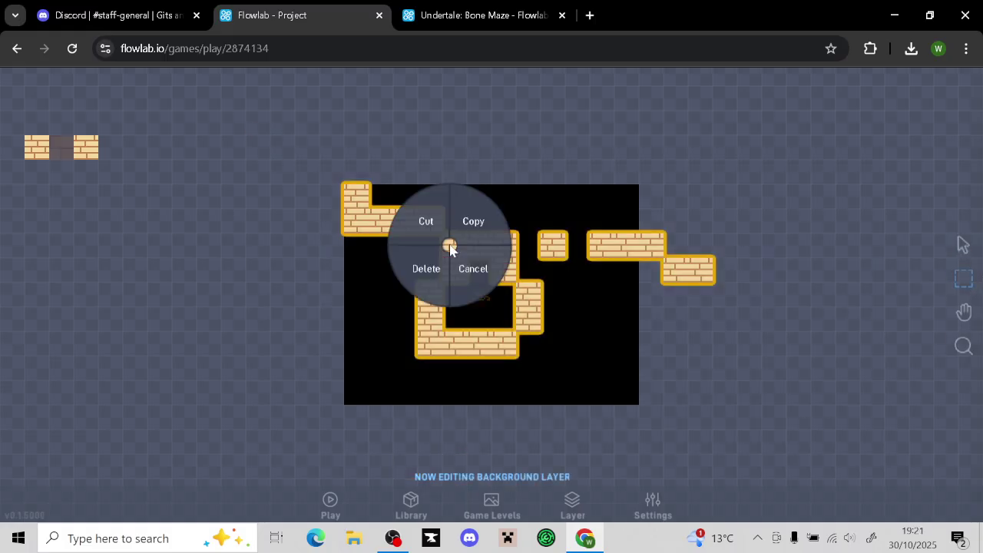
left_click(430, 269)
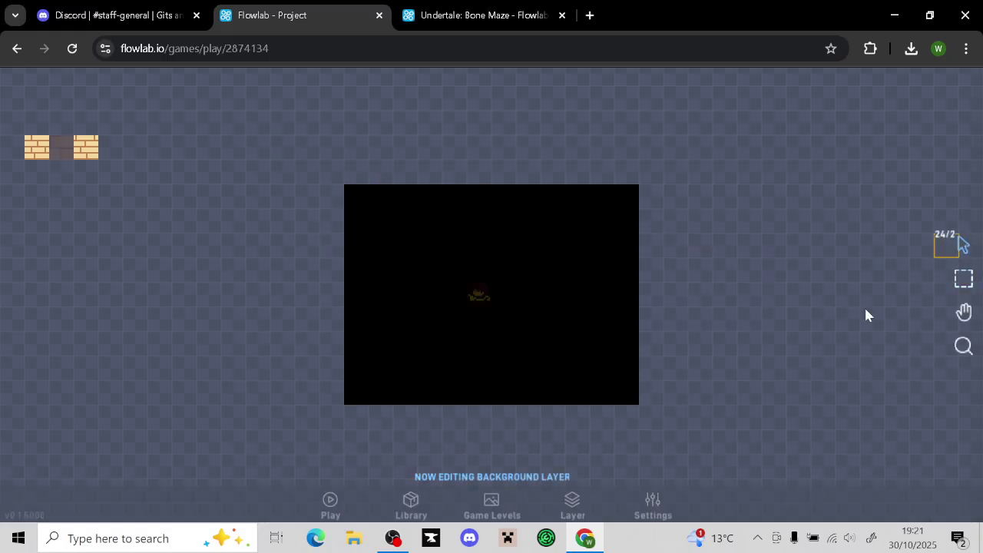
left_click(583, 501)
left_click(588, 417)
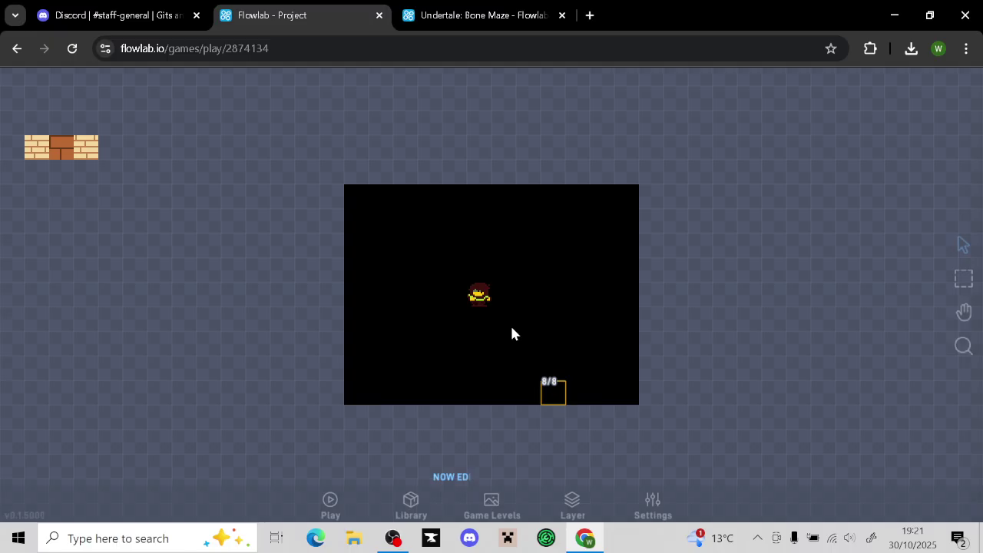
Open the Player's behaviors in the new project
right_click(472, 298)
left_click(487, 286)
left_click(684, 164)
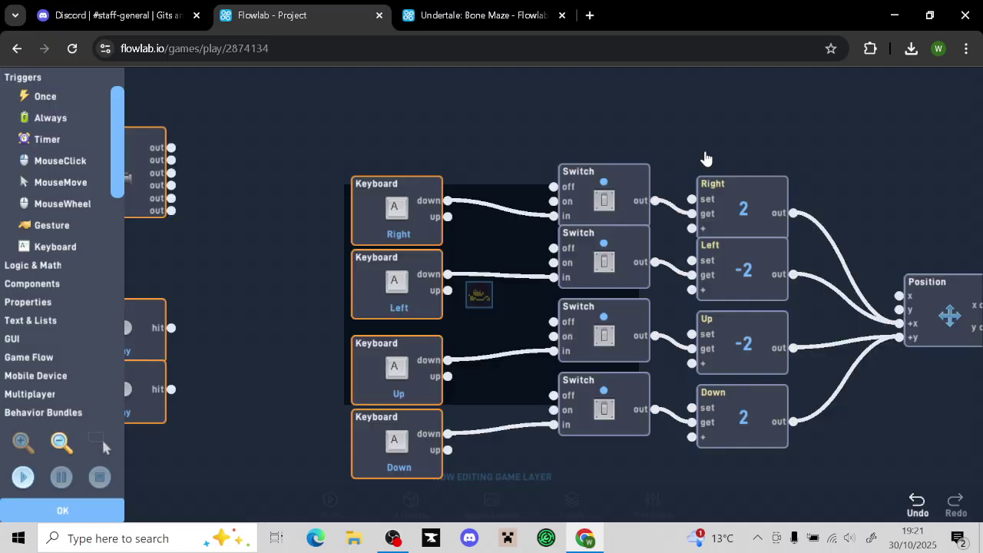
Switch to the original Undertale: Bone Maze and examine the Walking Right animation's settings and the walking animations' links to the Keyboard triggers
left_click(472, 16)
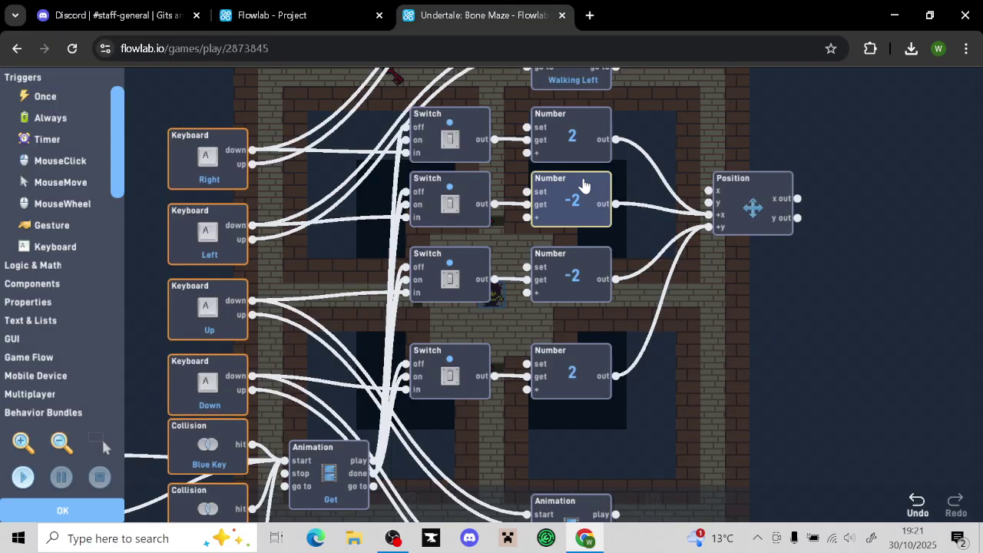
scroll(585, 189, "down", 2)
left_click_drag(726, 337, 725, 390)
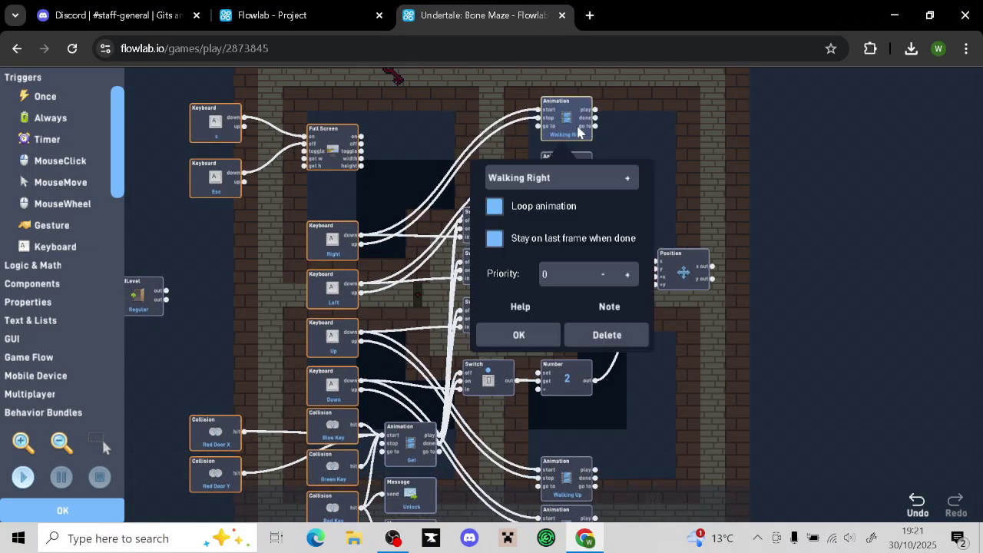
left_click(577, 134)
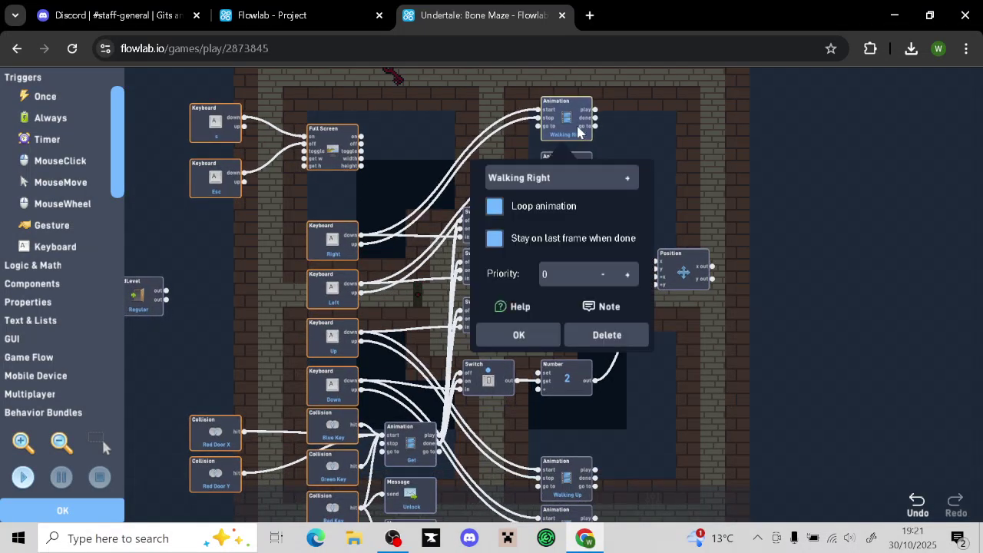
left_click(518, 334)
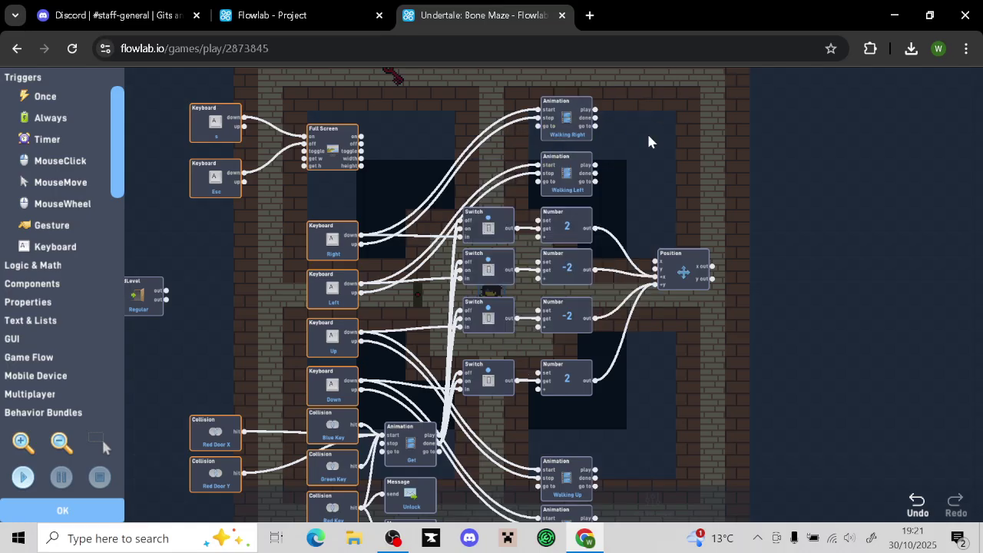
left_click_drag(646, 131, 633, 99)
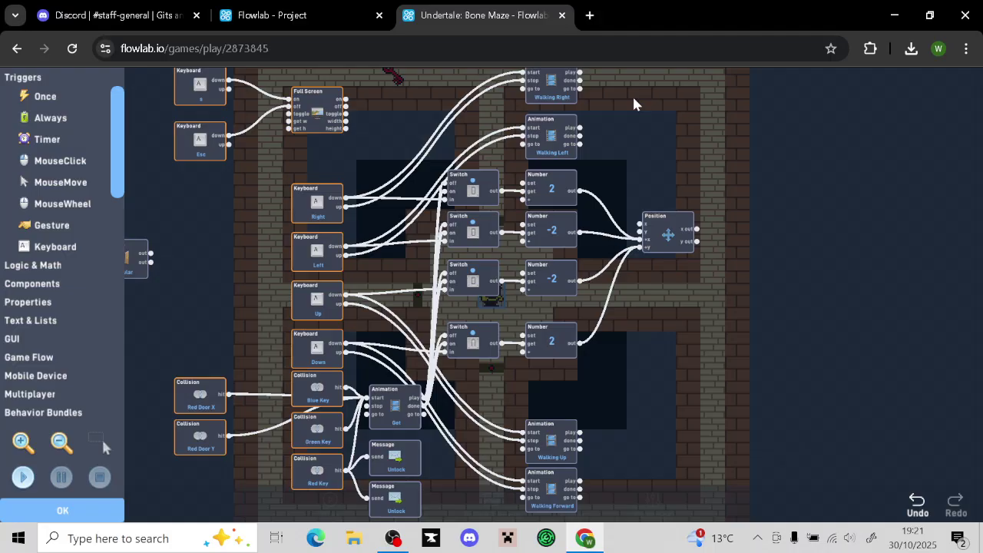
Close the original character's behaviors, playtest its walking animations to the right and left, and return to the editor
left_click(49, 511)
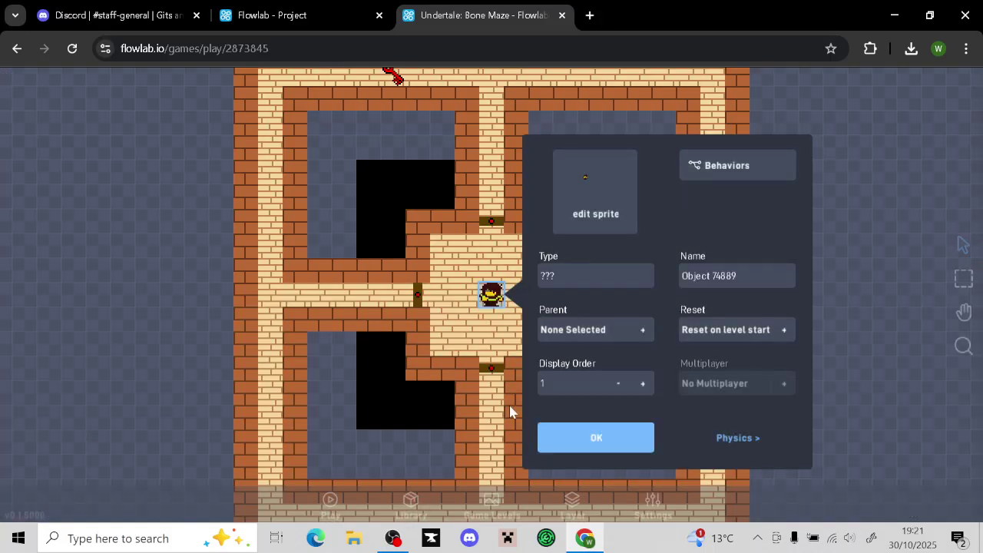
left_click(561, 441)
left_click(322, 508)
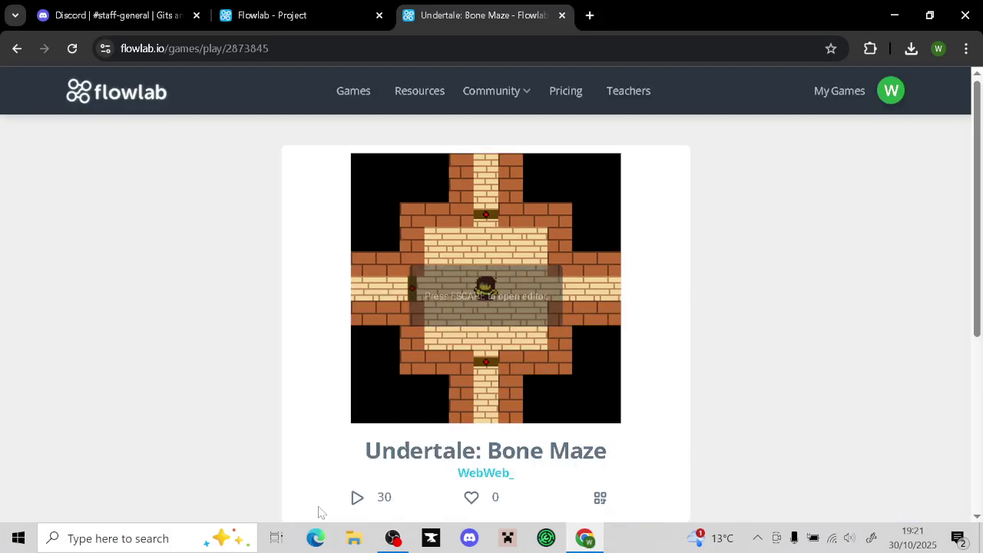
key("Right")
key("Left")
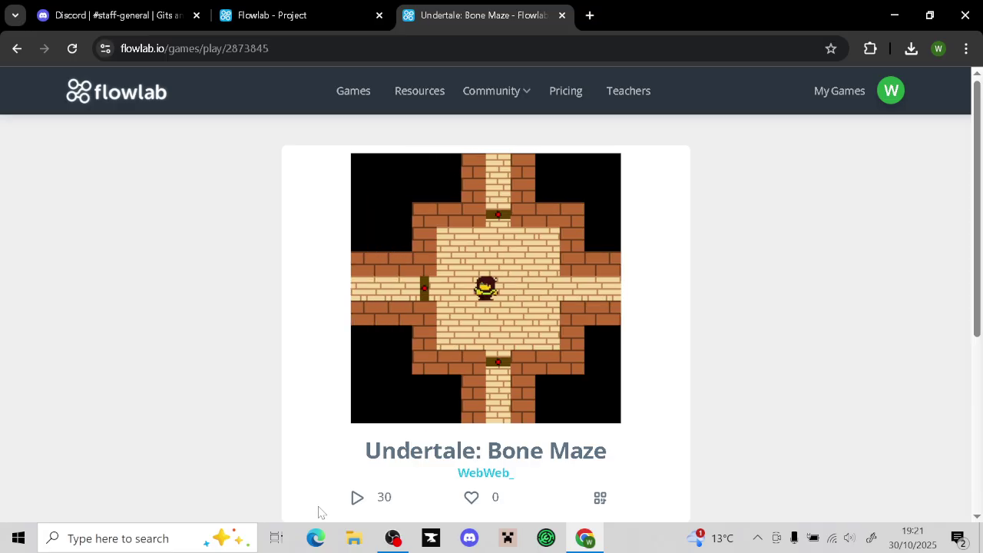
scroll(417, 496, "down", 2)
scroll(361, 427, "down", 2)
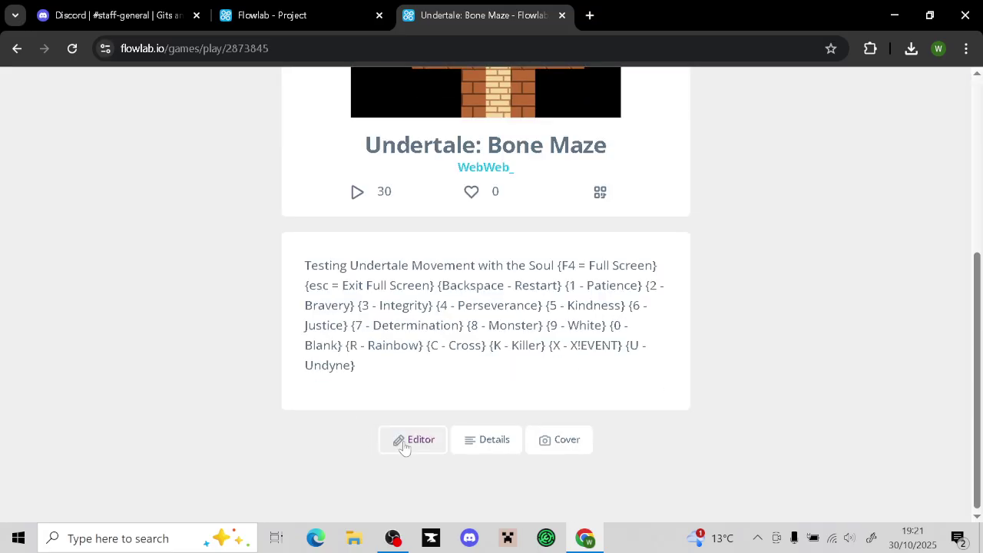
left_click(406, 441)
Reopen the original character's behaviors and remove the link from the Right Keyboard's up output to the Walking Right animation's stop input
left_click(489, 299)
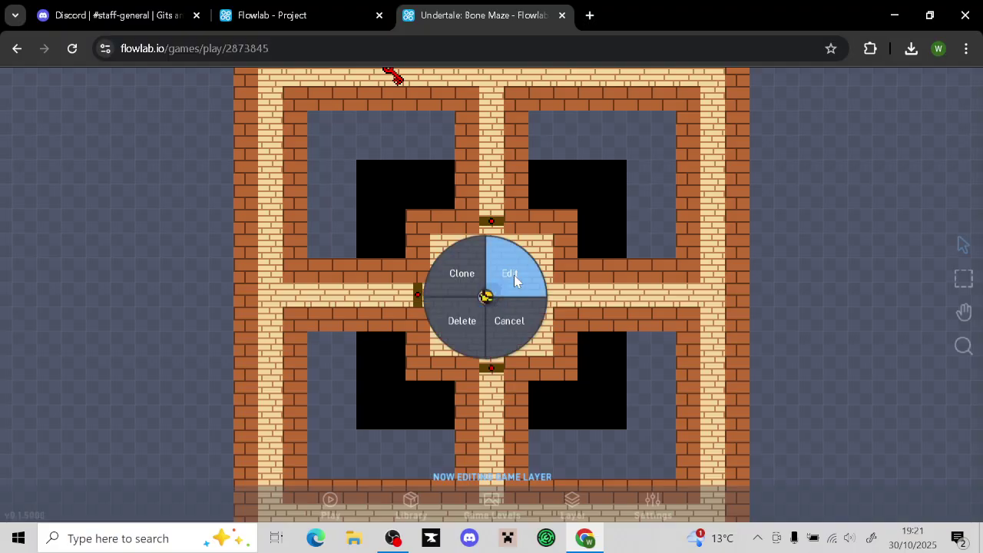
left_click(514, 275)
left_click(707, 180)
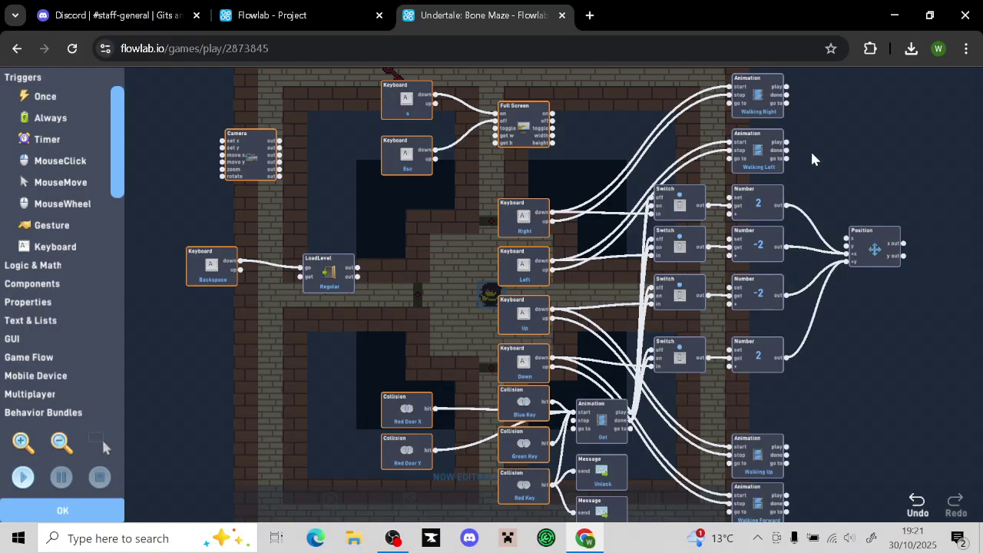
left_click_drag(813, 151, 546, 266)
scroll(507, 244, "up", 2)
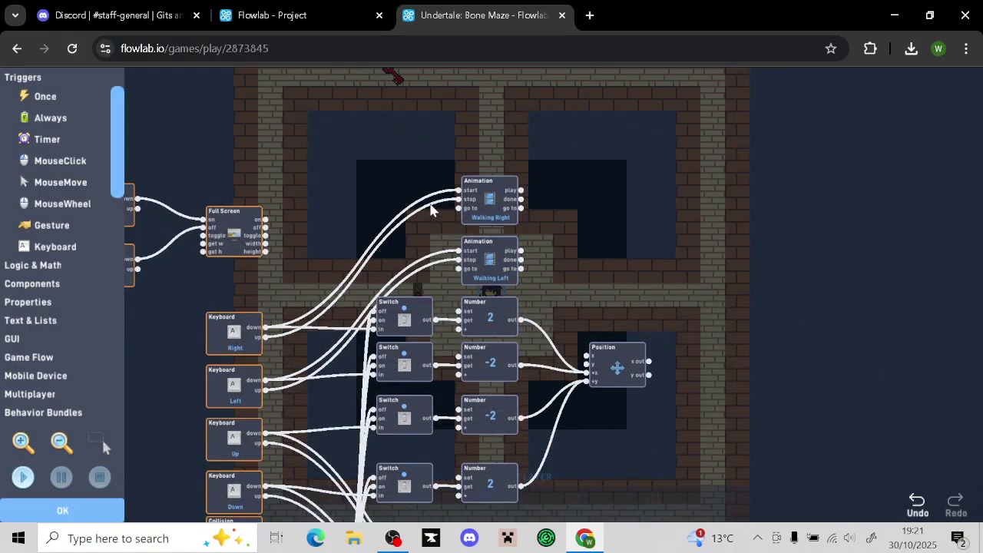
scroll(751, 264, "up", 3)
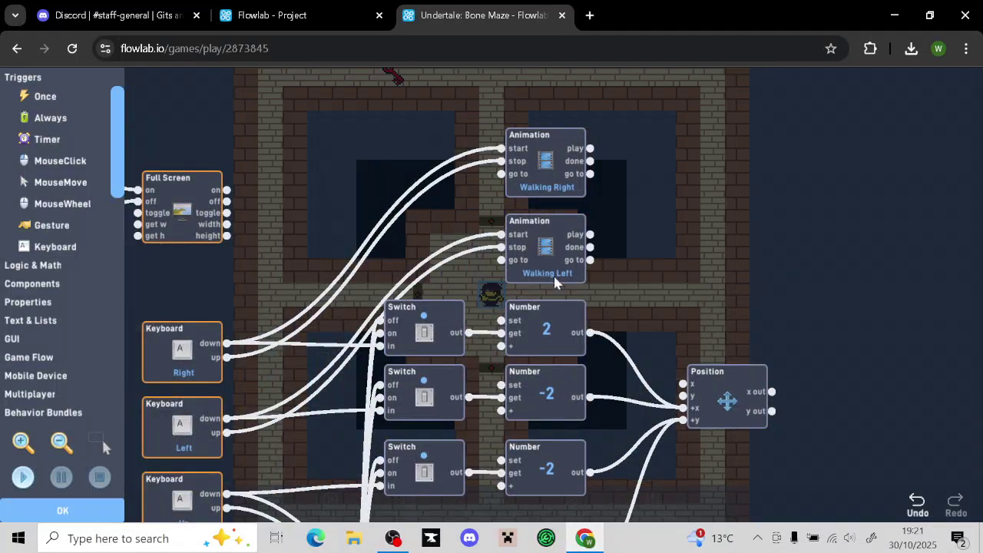
scroll(467, 338, "up", 1)
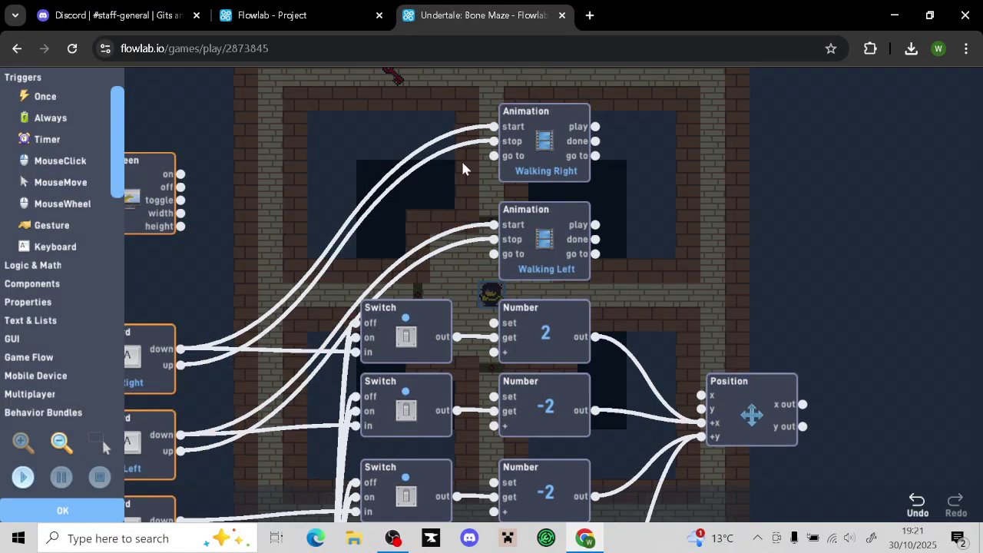
left_click(429, 158)
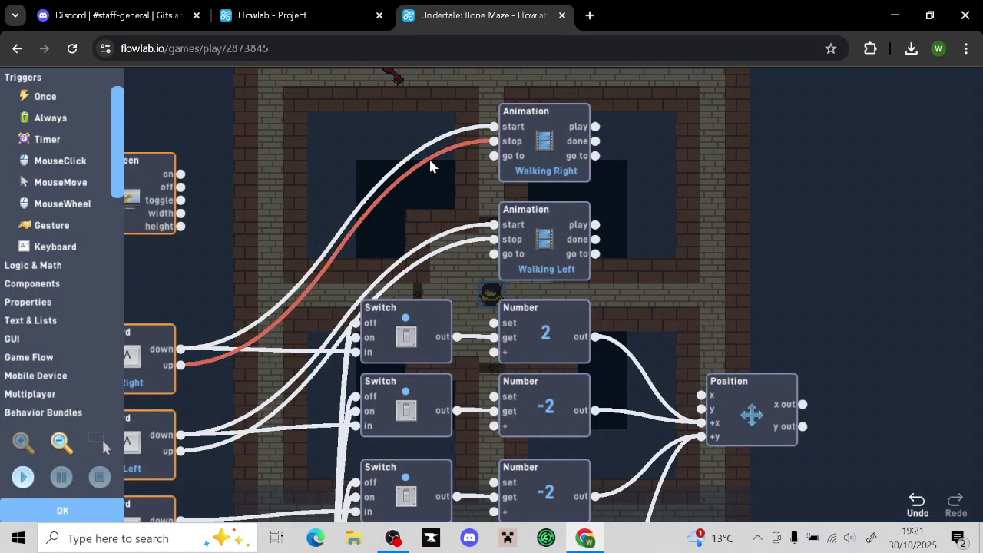
Close the behaviors, playtest walking right and left without the Walking Right stop link, and return to the editor
left_click(83, 513)
left_click(596, 437)
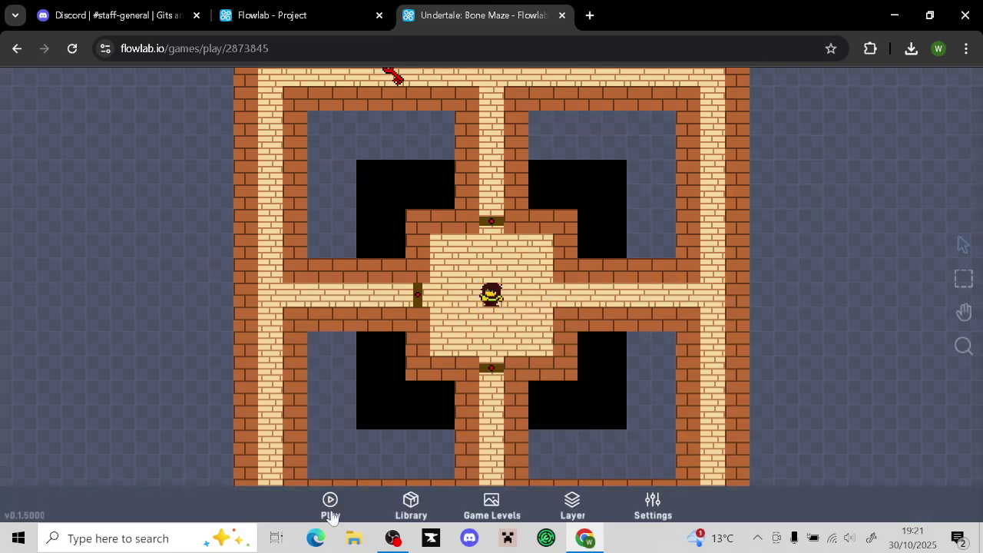
left_click(331, 513)
key("Right")
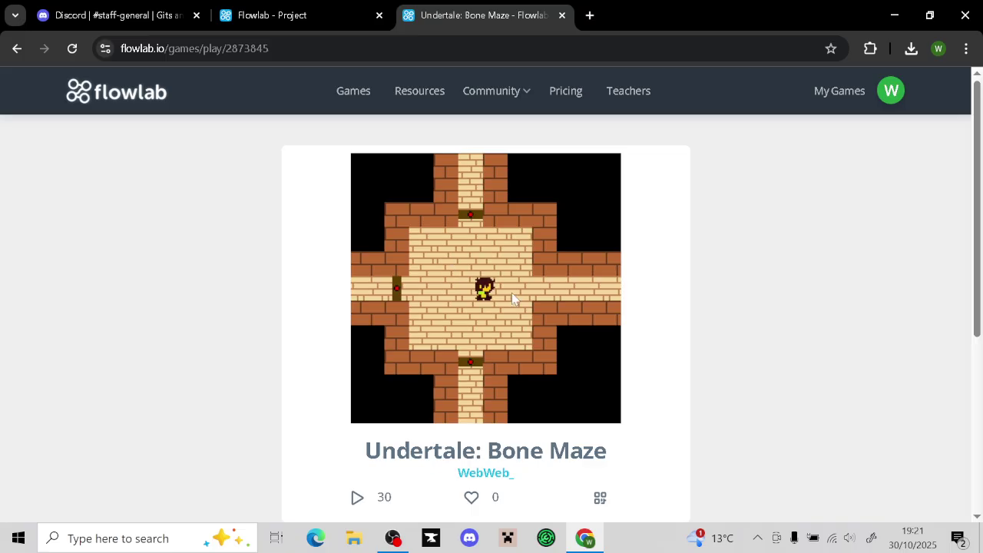
key("Right")
key("Left")
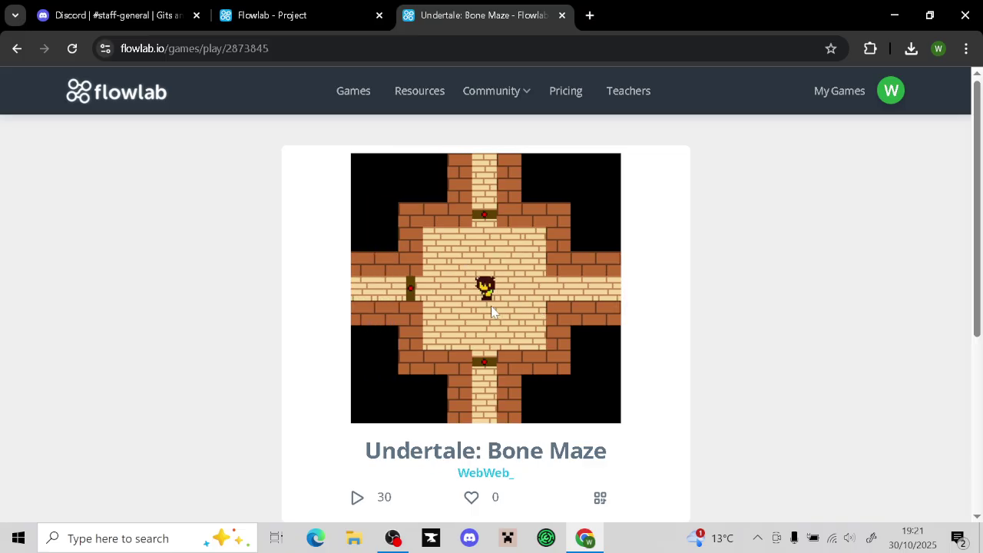
key("Right")
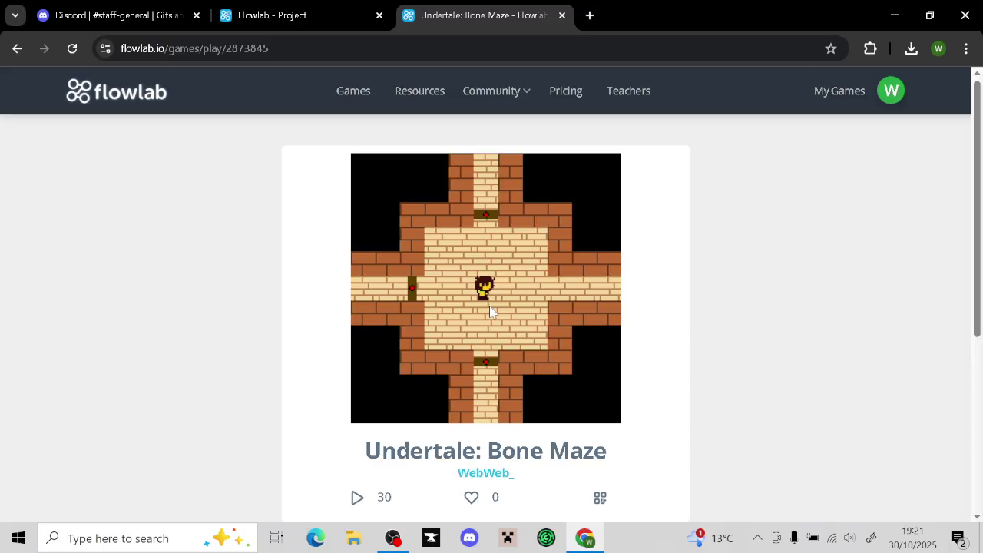
key("Left")
scroll(465, 432, "down", 4)
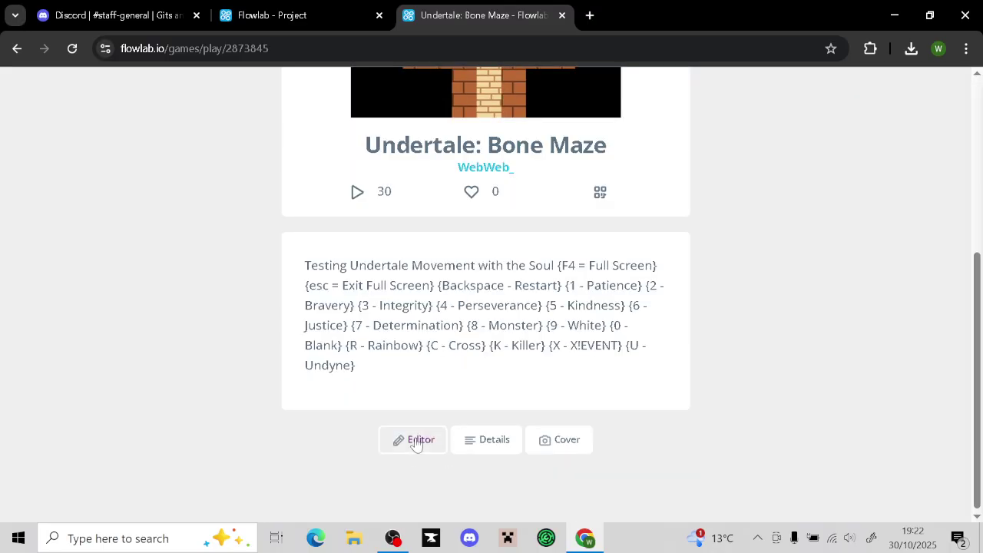
left_click(415, 439)
Reopen the original character's behaviors and turn off Loop animation for the Walking Right animation
left_click(507, 311)
left_click(505, 275)
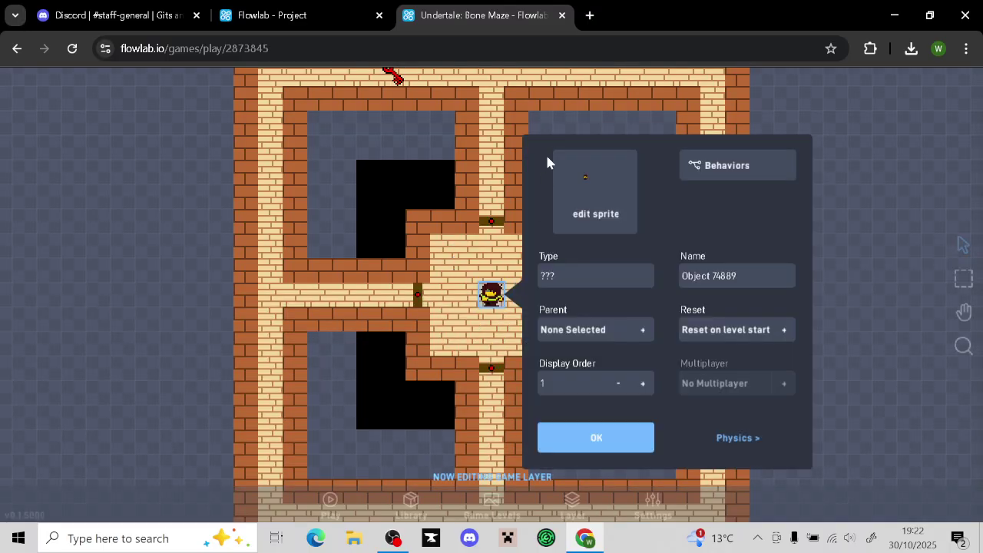
left_click(733, 165)
left_click_drag(642, 159, 568, 205)
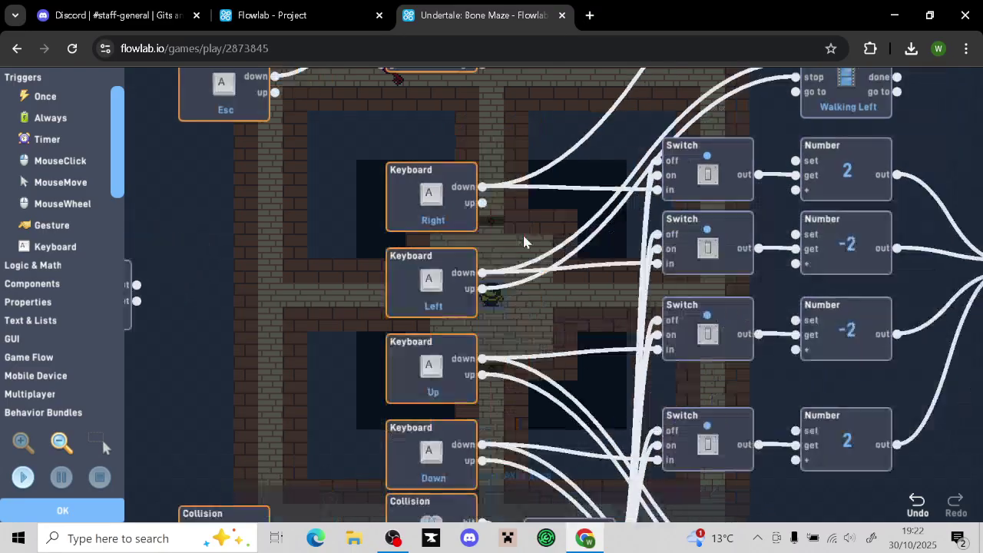
left_click(608, 172)
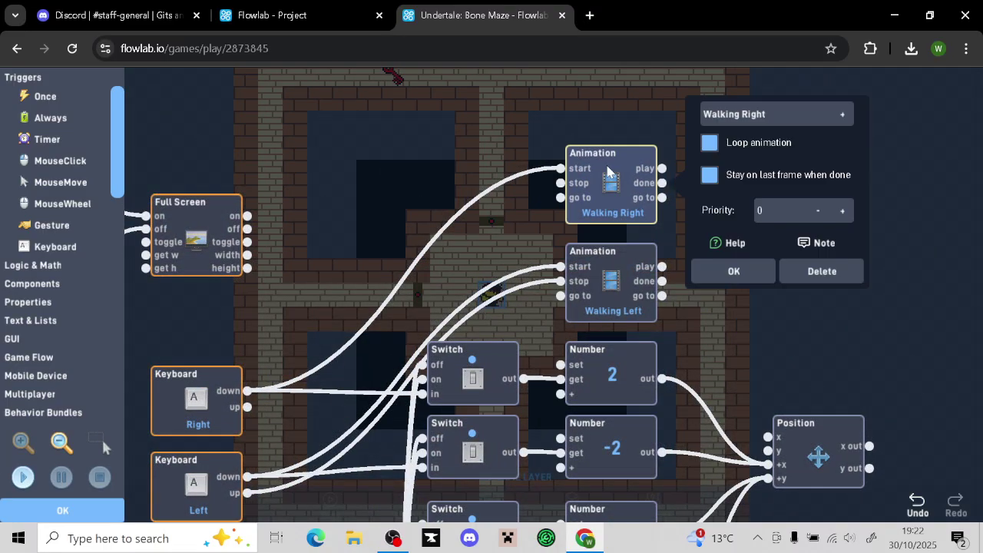
left_click(711, 148)
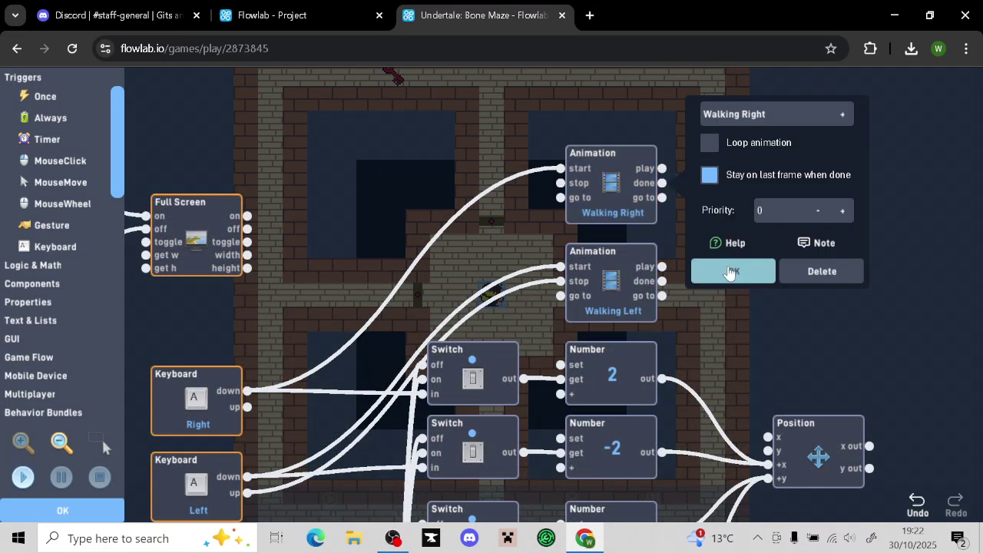
left_click(729, 271)
Close the behaviors, playtest walking right with the non-looping Walking Right animation, and return to the editor
left_click(83, 507)
left_click(575, 427)
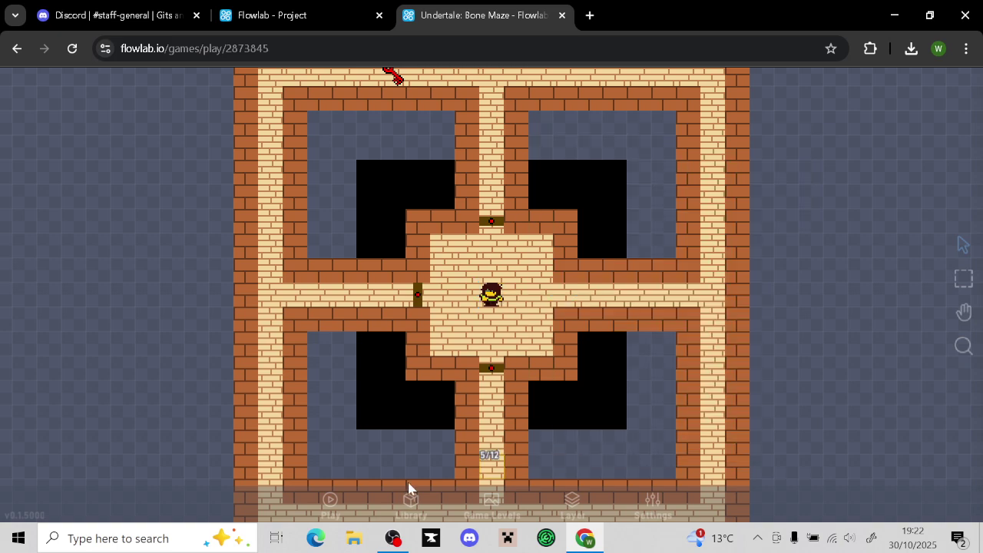
left_click(331, 501)
key("Right")
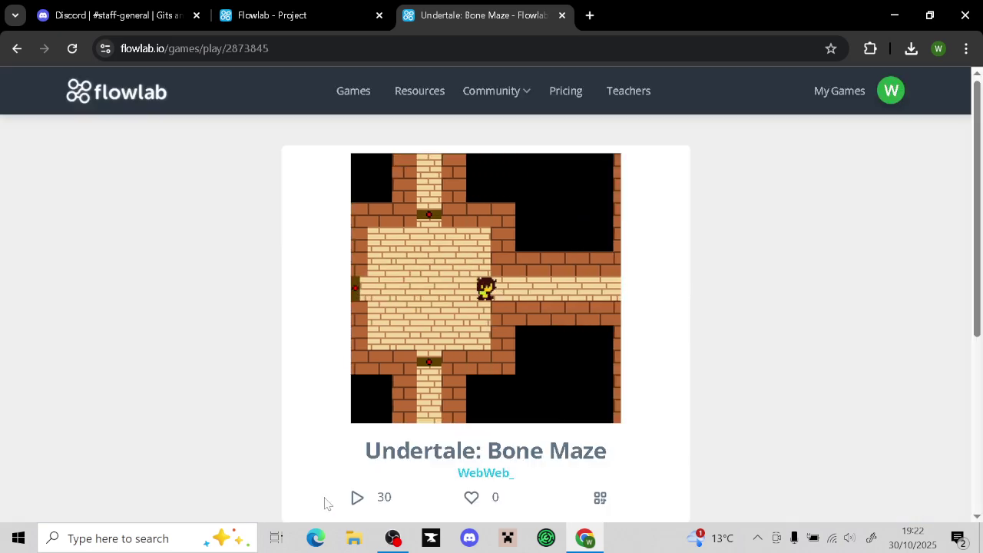
key("Right")
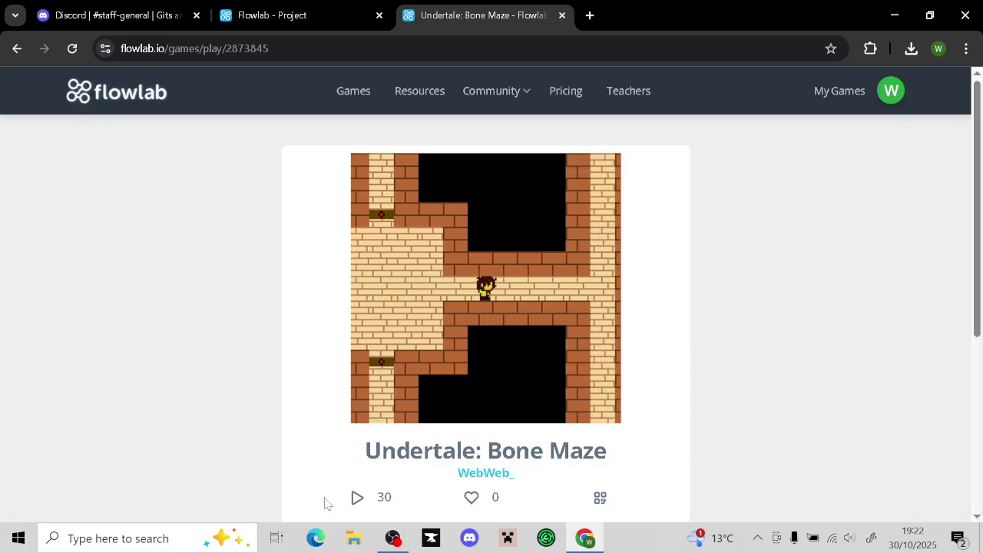
scroll(330, 491, "down", 5)
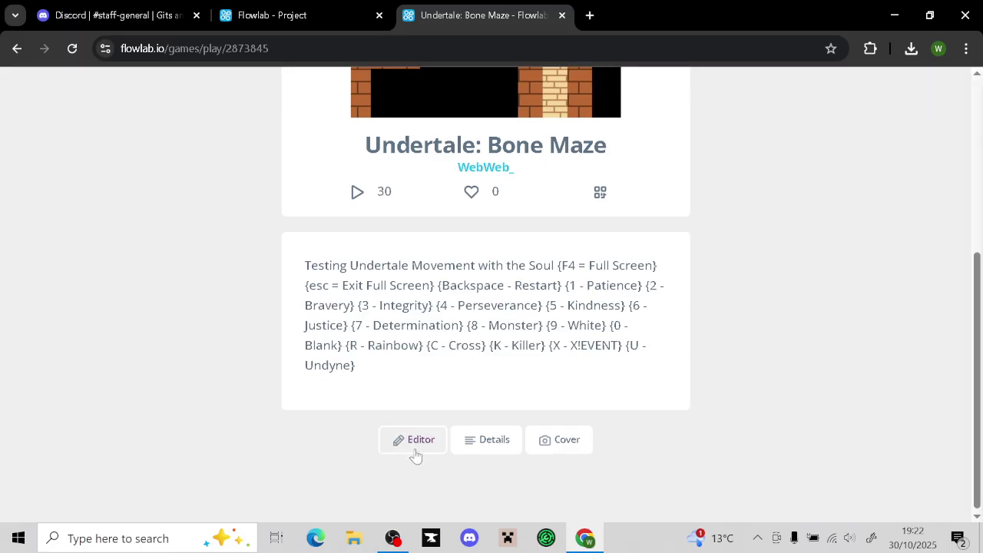
left_click(415, 441)
Reopen the original character's behaviors, re-enable Loop animation for Walking Right, and relink the Right Keyboard's up output to its stop input
left_click(490, 300)
left_click(521, 281)
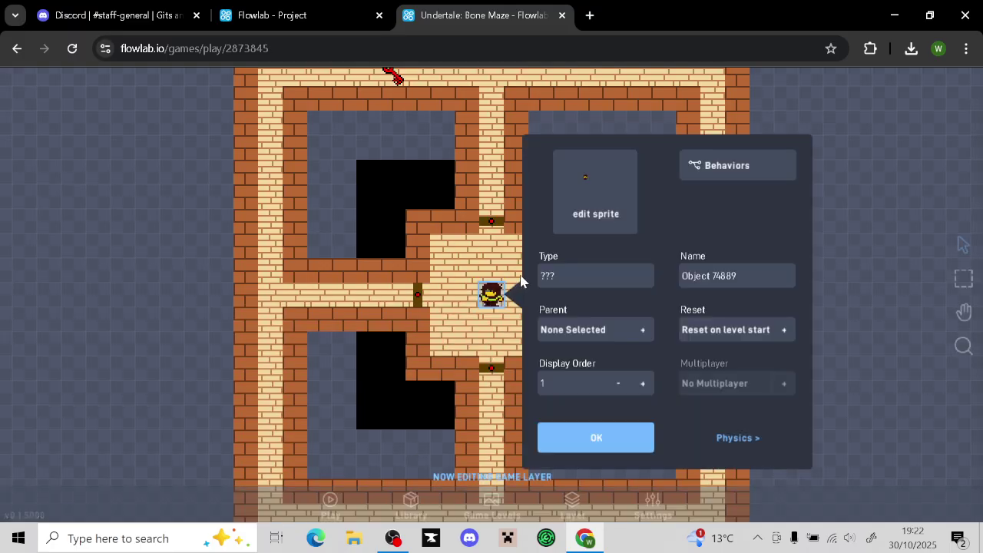
left_click(718, 165)
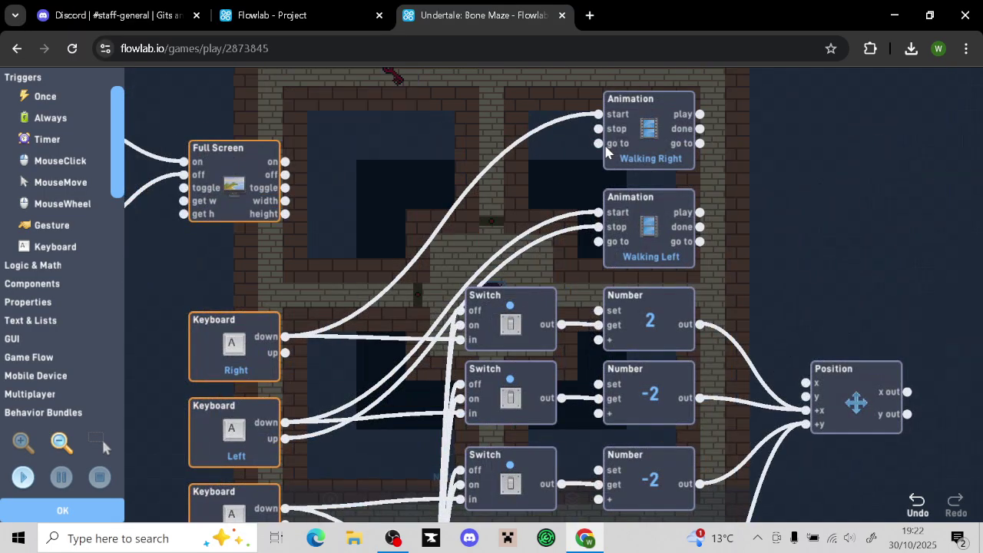
left_click(607, 153)
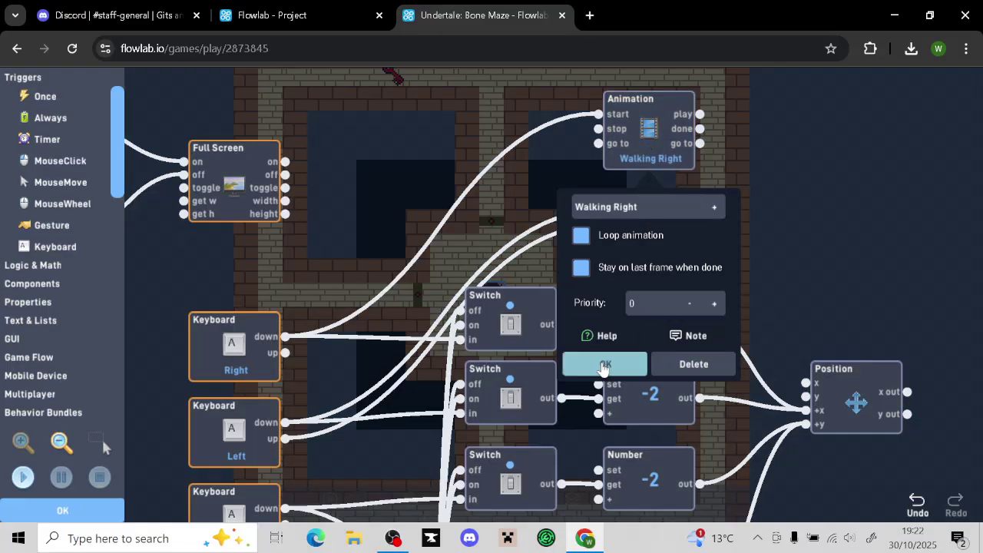
left_click(605, 364)
left_click_drag(599, 128, 284, 353)
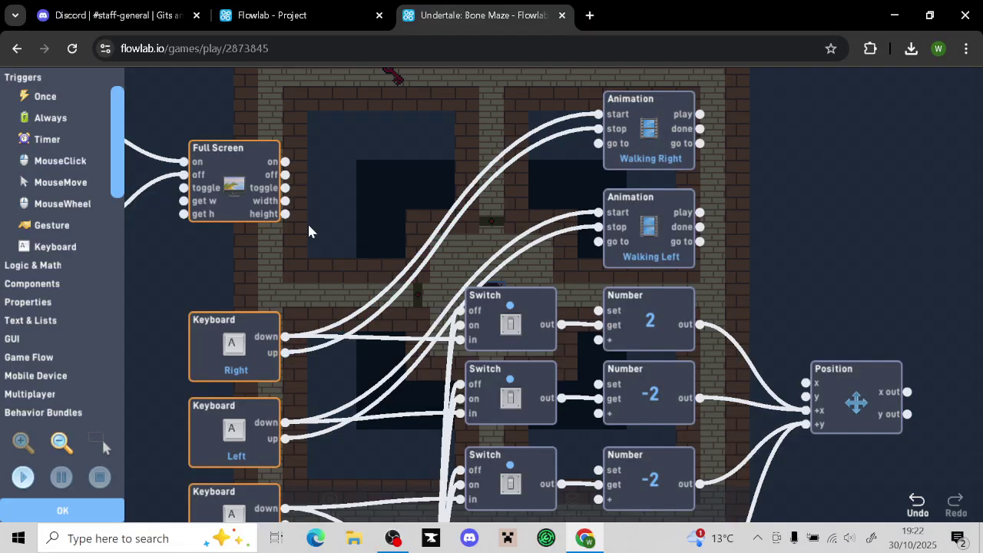
right_click(308, 225)
left_click(281, 235)
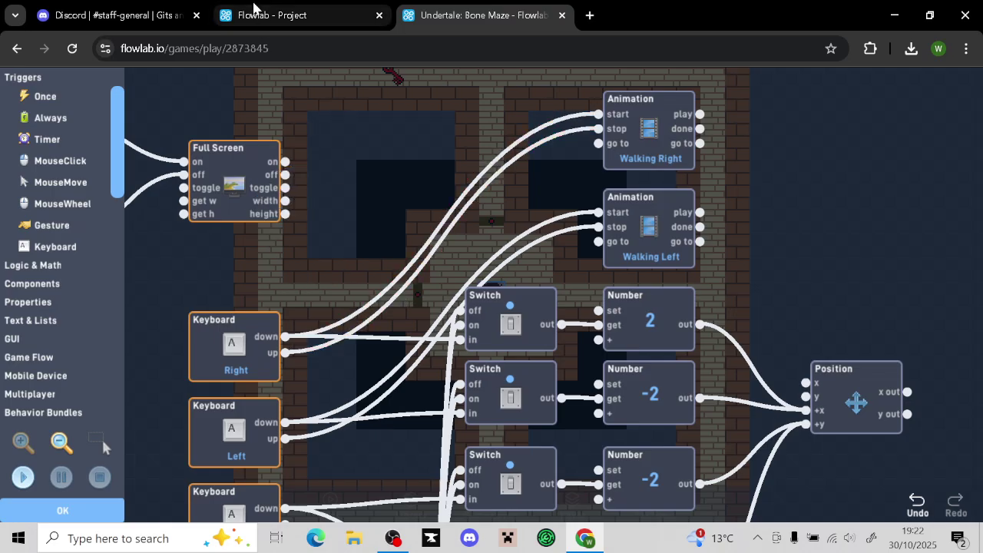
Switch to the new project's Player behaviors and add four Animation property blocks
left_click(265, 14)
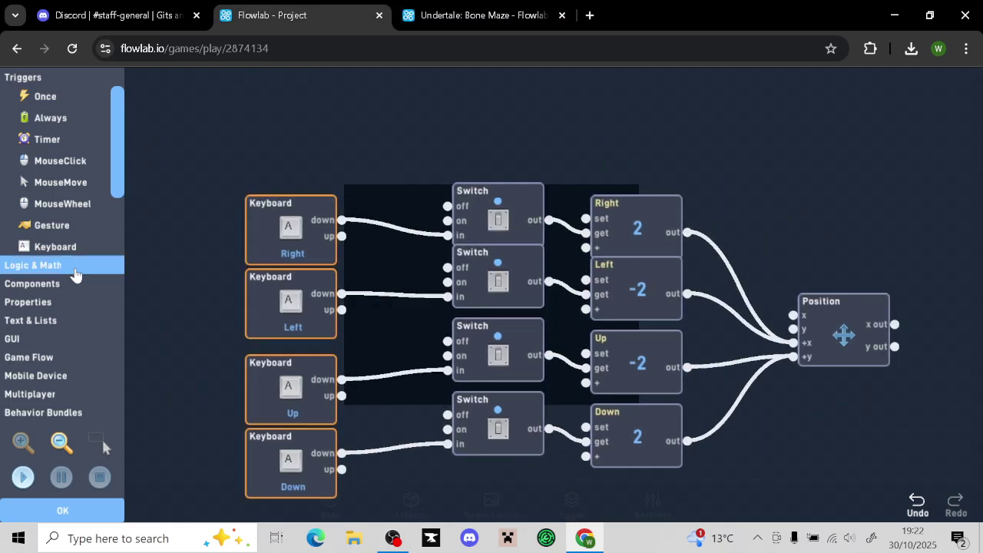
left_click(54, 265)
left_click(60, 283)
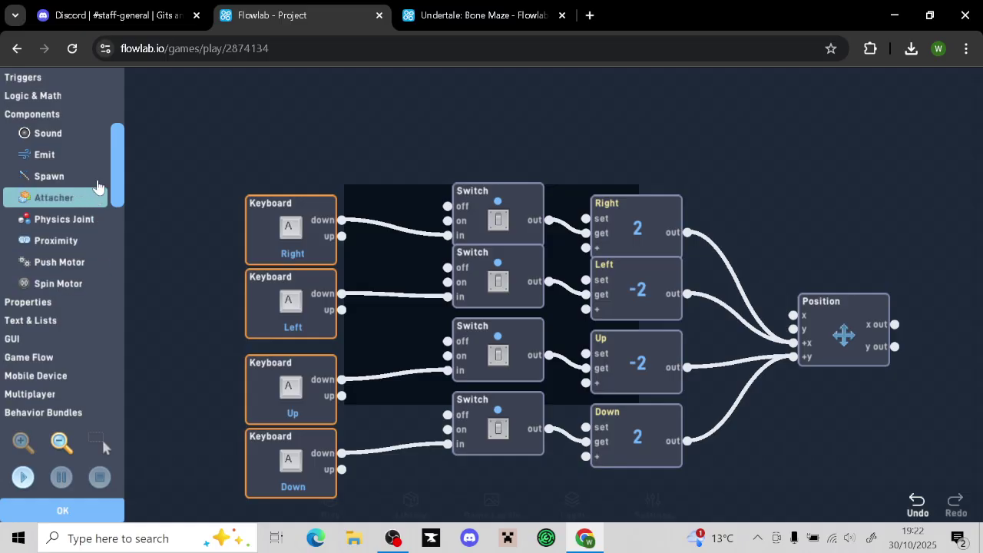
left_click(70, 302)
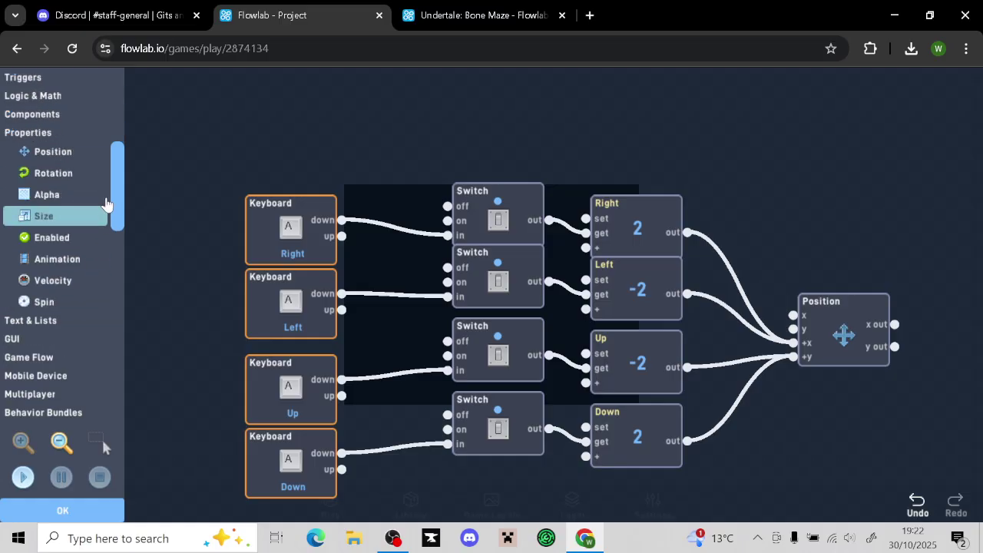
triple_click(78, 259)
left_click(78, 258)
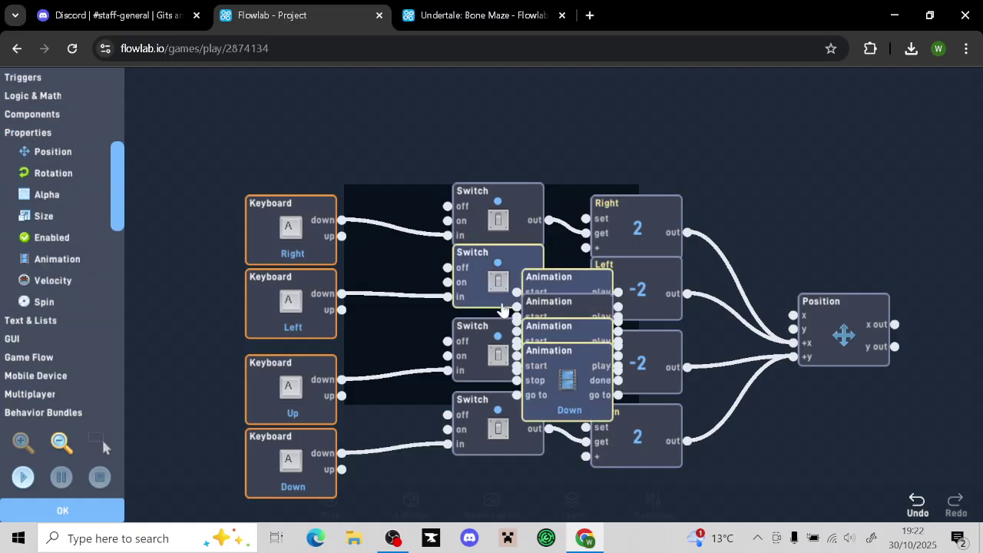
Place one Animation block above the switches, set it to Right with Stay on last frame when done, and start it from the Right Keyboard's down output
left_click_drag(543, 280, 453, 74)
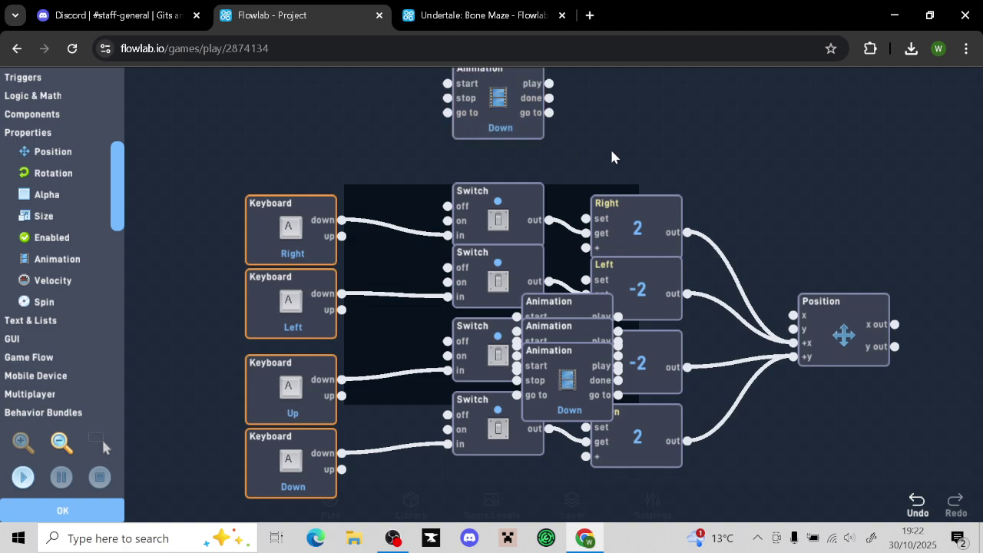
left_click_drag(445, 186, 403, 164)
left_click(403, 163)
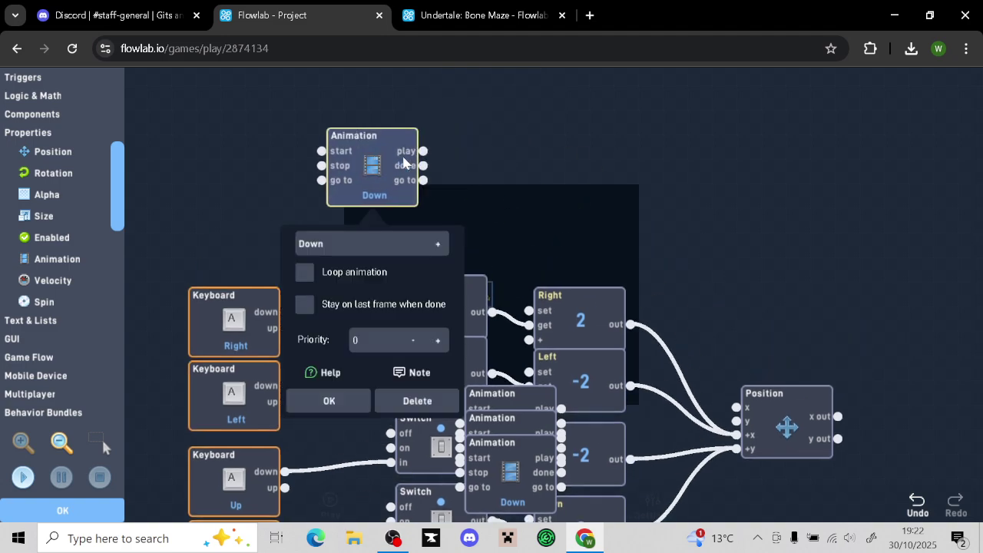
left_click(310, 310)
left_click(344, 243)
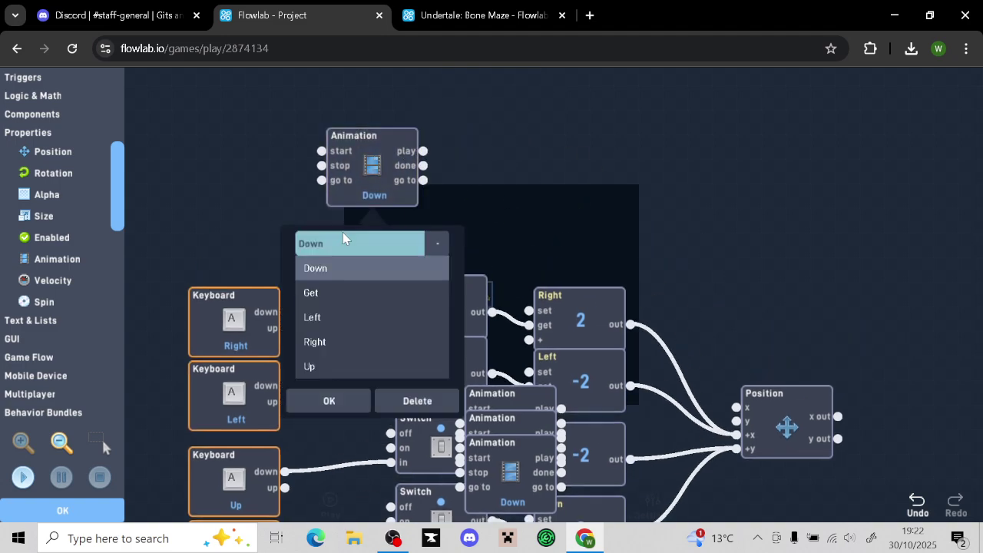
left_click(341, 341)
left_click(371, 181)
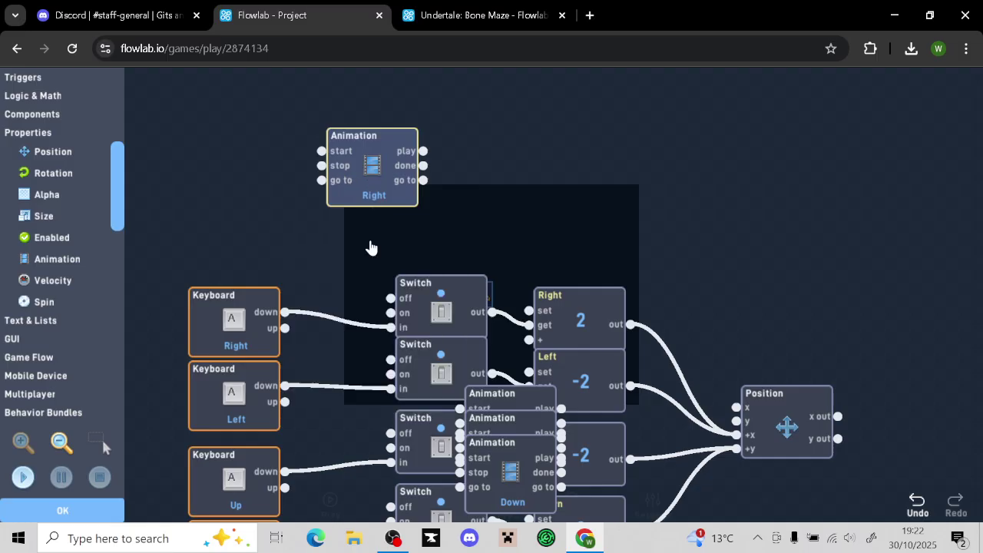
left_click_drag(285, 311, 322, 150)
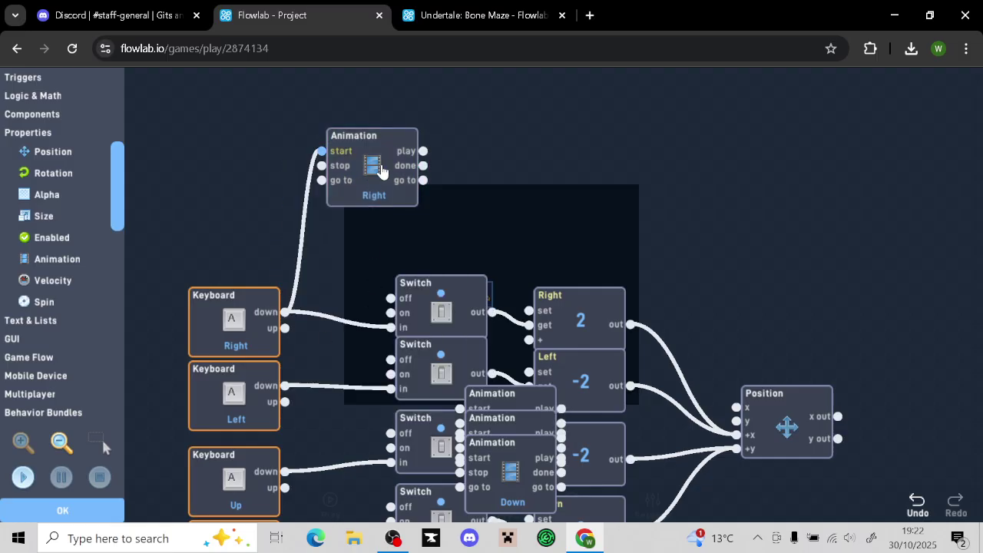
left_click_drag(396, 174, 373, 169)
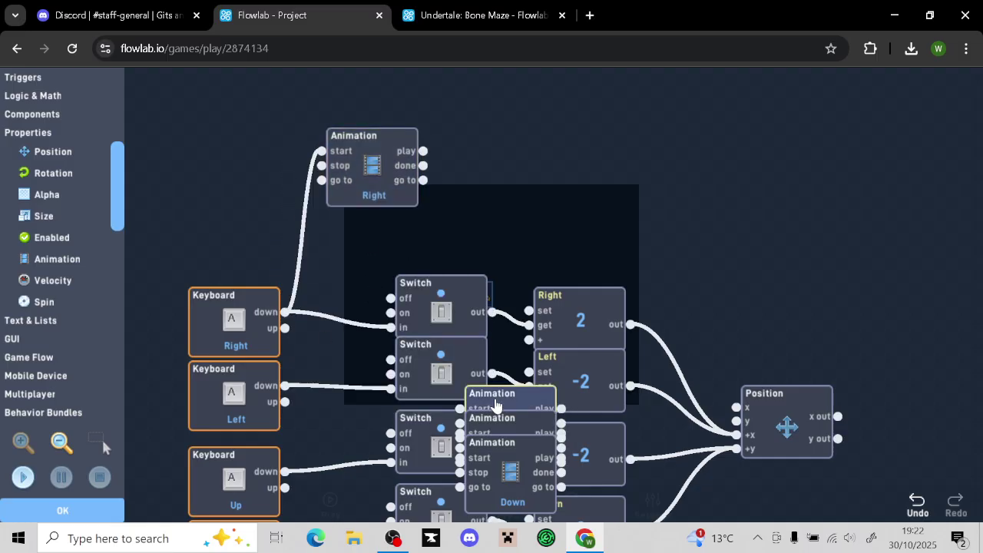
Set a second Animation block to Left with Stay on last frame when done, start it from the Left Keyboard's down output, and place it beside Right
left_click(495, 405)
left_click(471, 194)
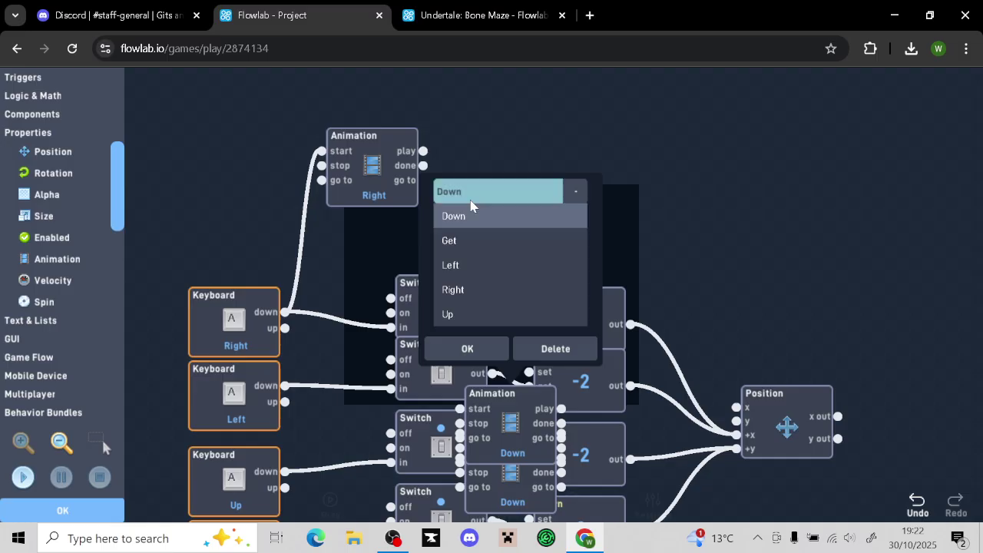
left_click(464, 266)
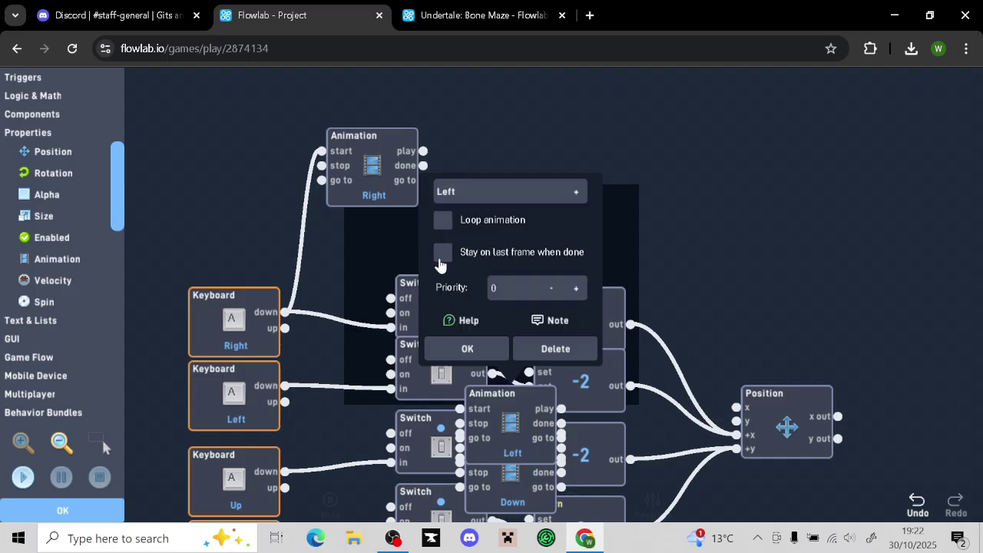
left_click(442, 254)
left_click(467, 349)
left_click_drag(472, 434, 285, 385)
left_click_drag(574, 192, 505, 193)
Place the two remaining Animation blocks below the switches and start one, set to Down with Stay on last frame when done, from the Down Keyboard's down output
left_click_drag(758, 464, 709, 328)
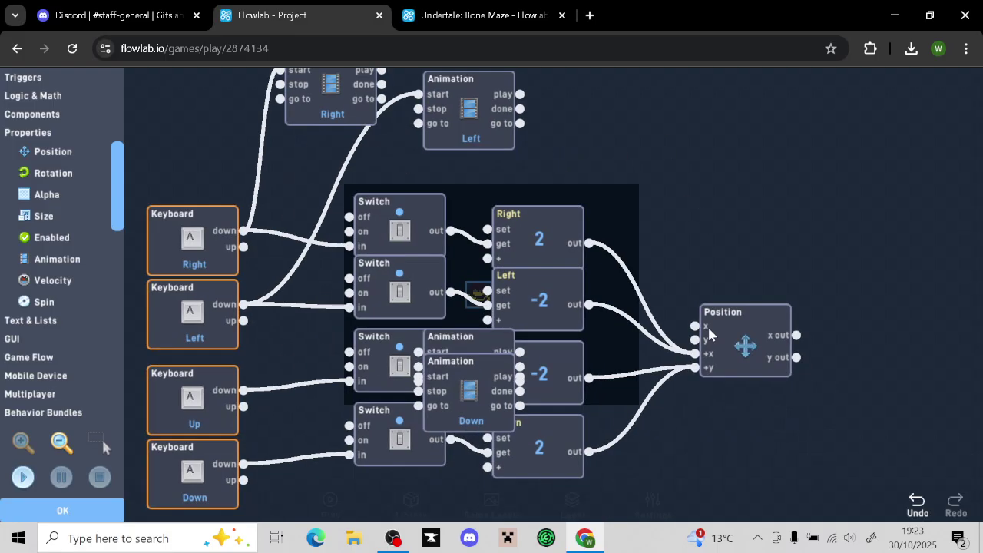
left_click_drag(766, 478, 816, 278)
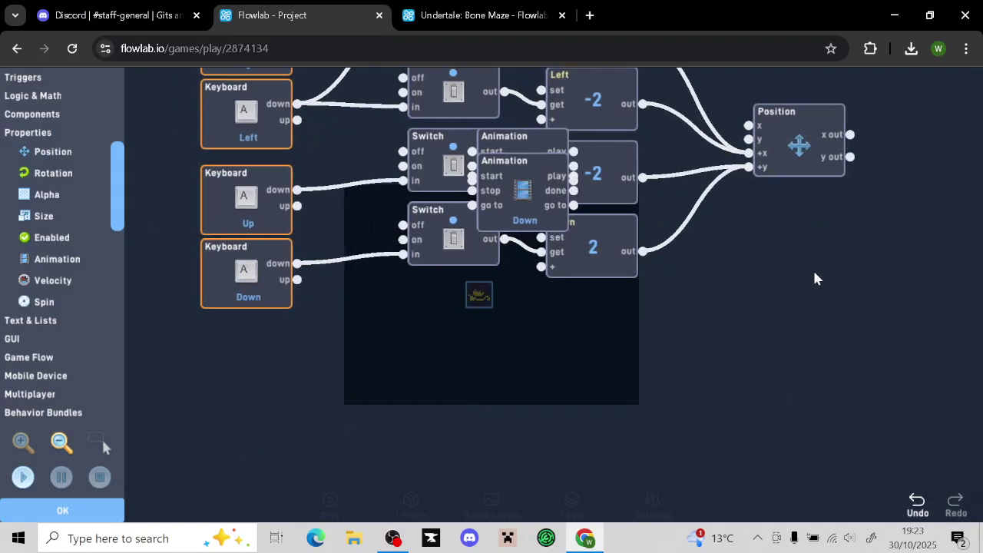
left_click_drag(511, 191, 374, 362)
left_click(492, 176)
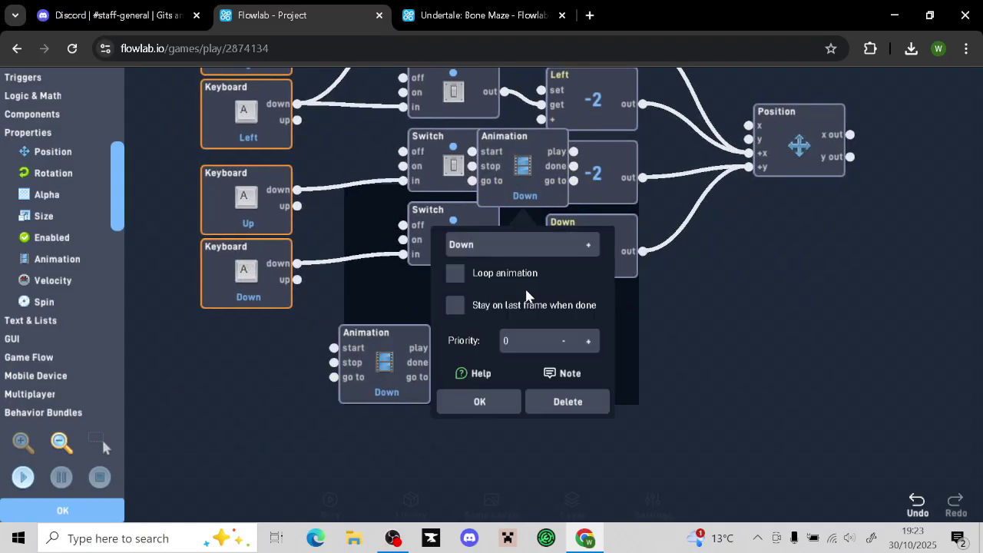
left_click_drag(528, 173, 522, 367)
left_click(522, 368)
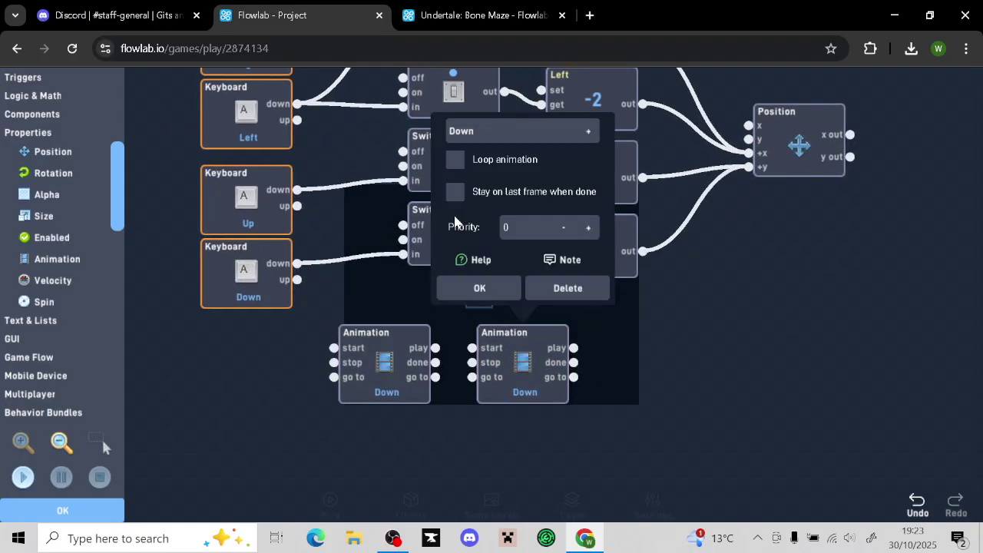
left_click(471, 352)
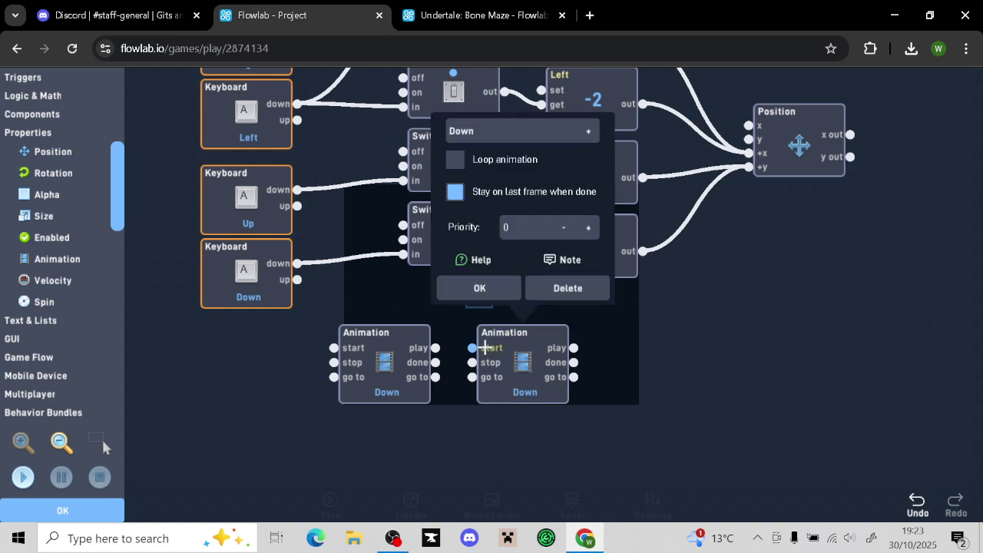
left_click_drag(476, 348, 333, 274)
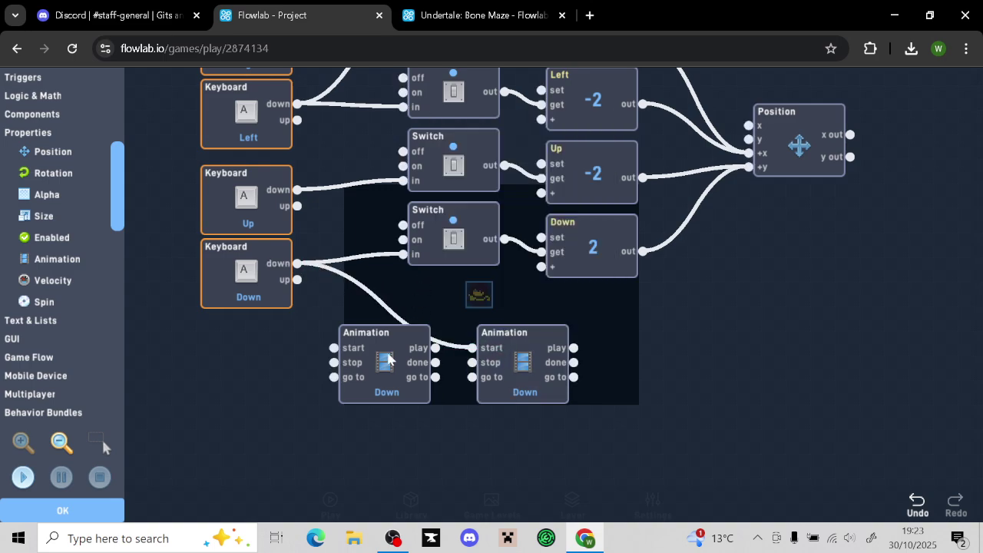
Set the last Animation block to Up with Stay on last frame when done, and link the Up Keyboard's down output to its start input
left_click(388, 360)
left_click(322, 192)
left_click(354, 133)
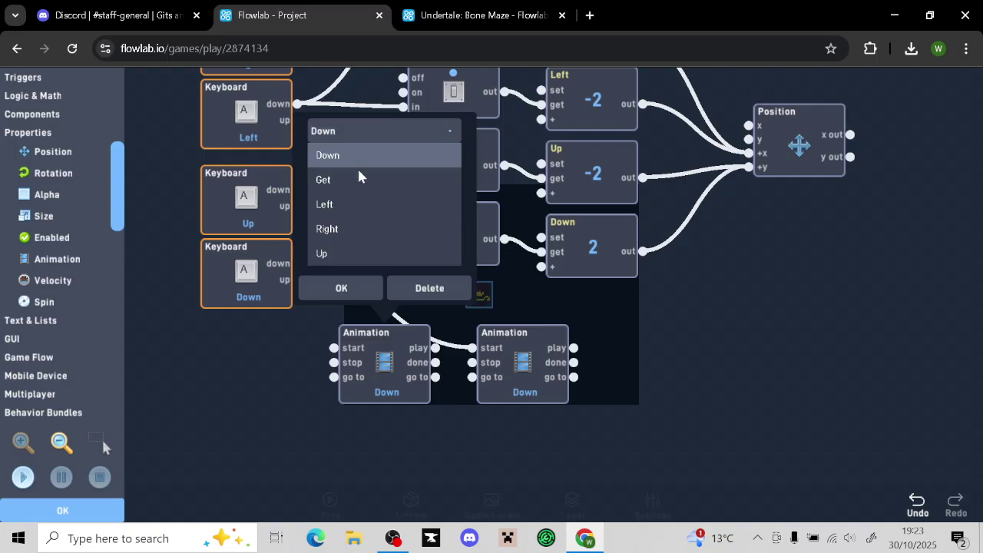
left_click(321, 254)
left_click(343, 291)
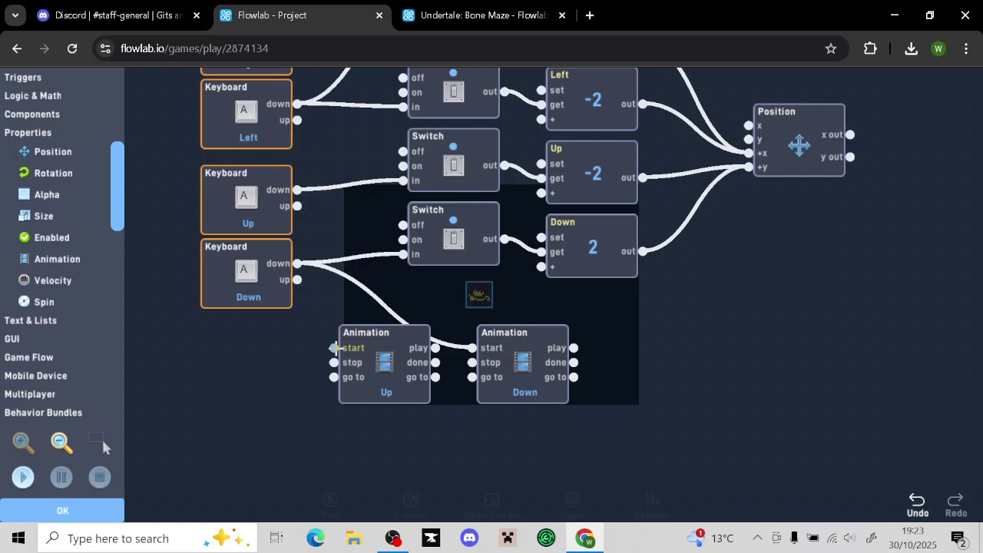
left_click_drag(336, 348, 298, 191)
scroll(348, 277, "down", 1)
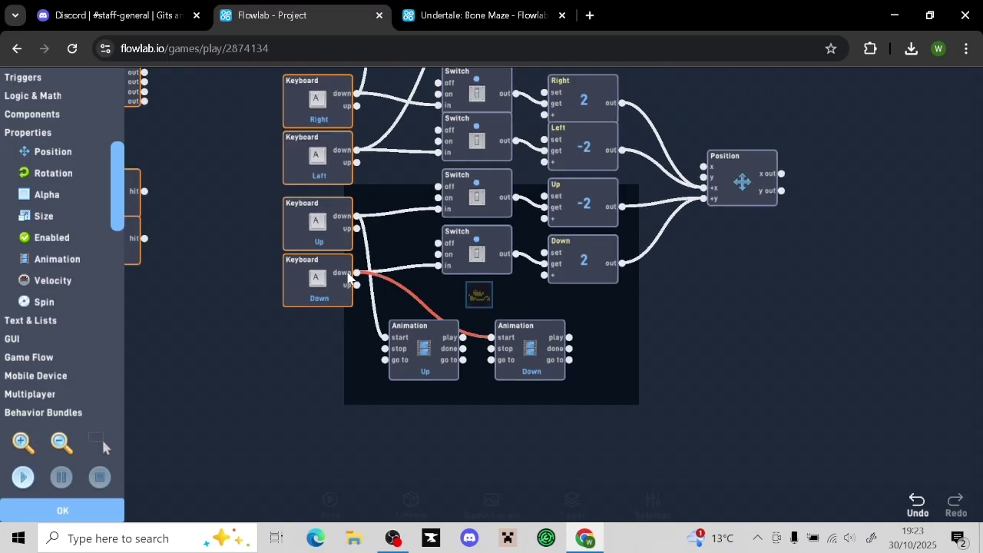
Add another Animation block to the Player's behaviors and set its animation to Get
scroll(347, 277, "down", 1)
left_click_drag(57, 258, 487, 295)
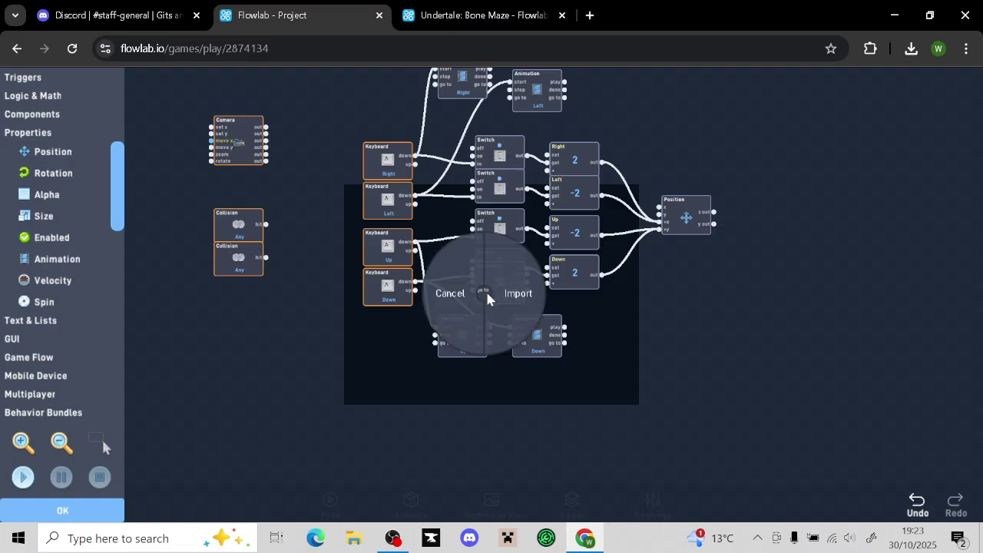
left_click(458, 305)
scroll(527, 345, "up", 2)
left_click(442, 265)
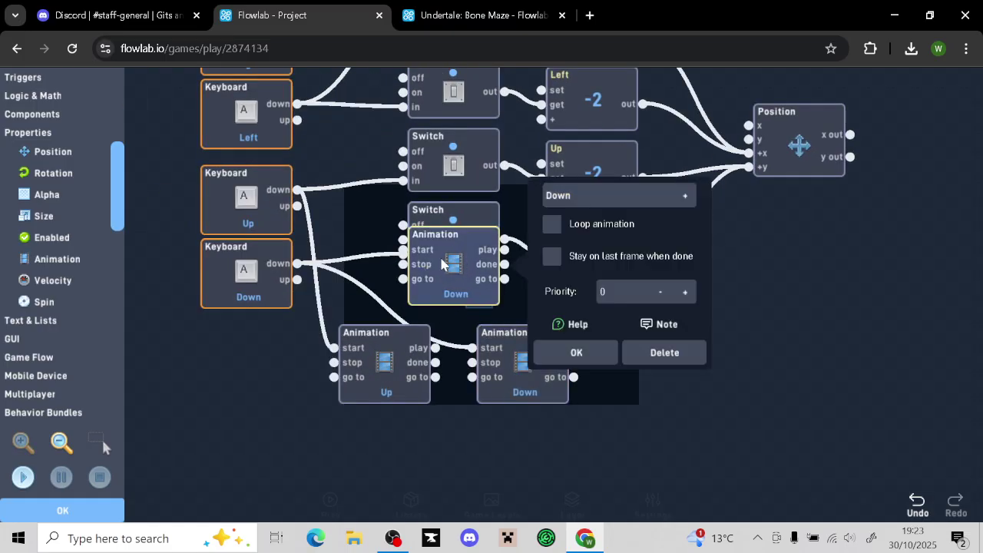
left_click(579, 201)
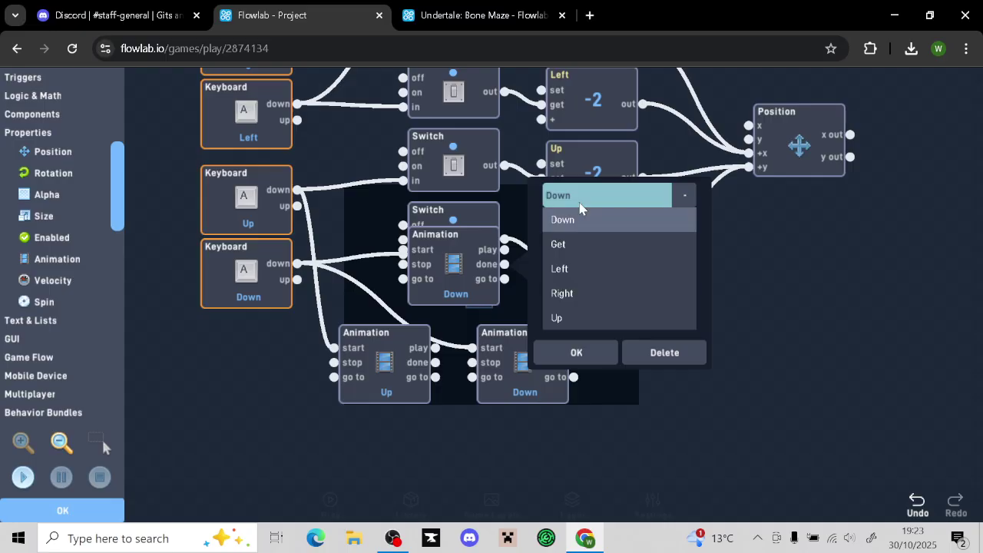
left_click(588, 273)
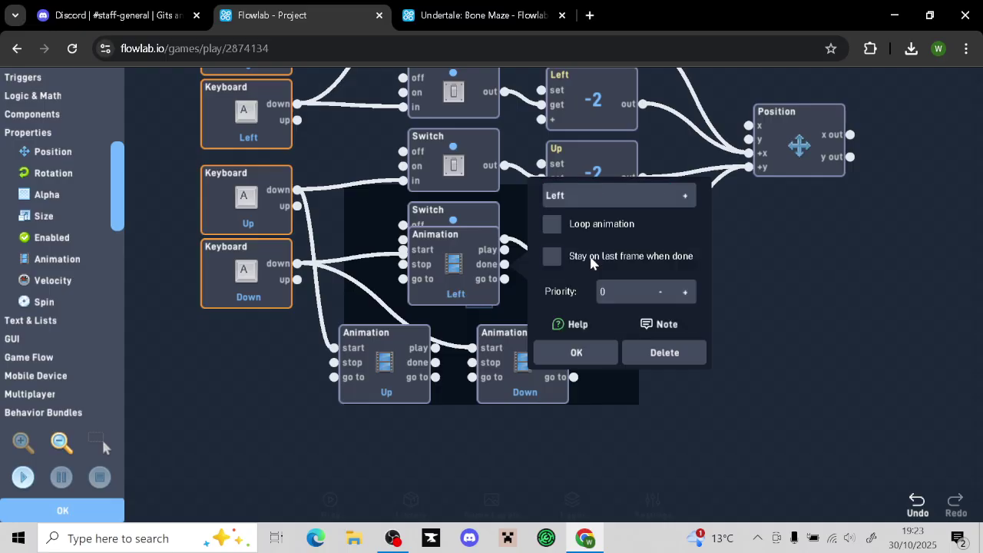
left_click(588, 196)
left_click(583, 244)
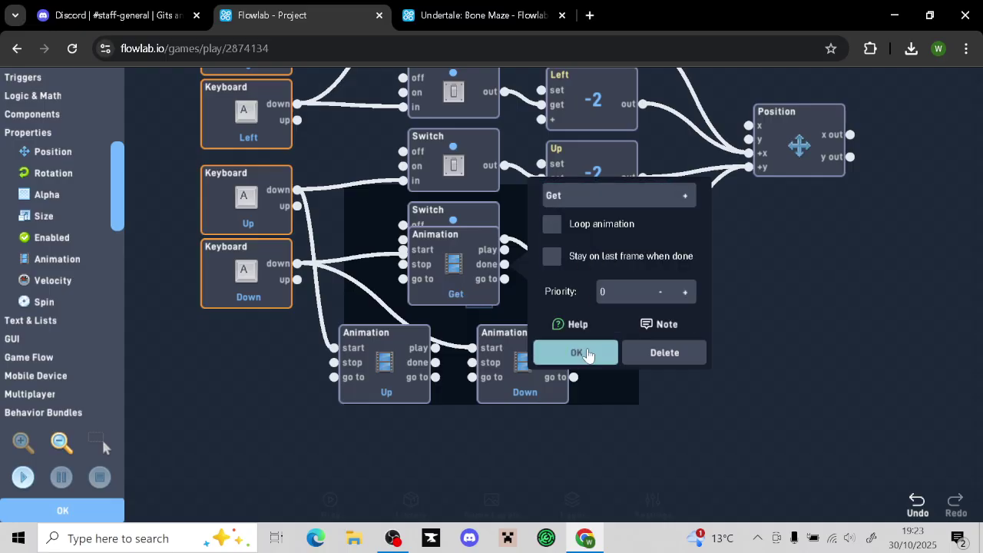
left_click(584, 352)
Switch to the original game and examine the Get animation's settings and its connections to the key collisions
left_click(476, 16)
scroll(779, 400, "down", 3)
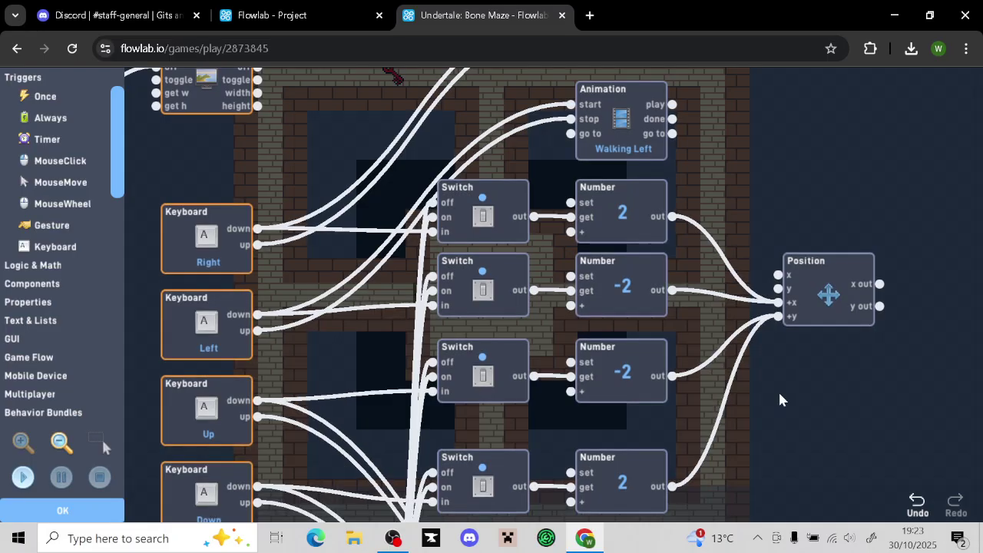
scroll(784, 231, "down", 5)
left_click(332, 230)
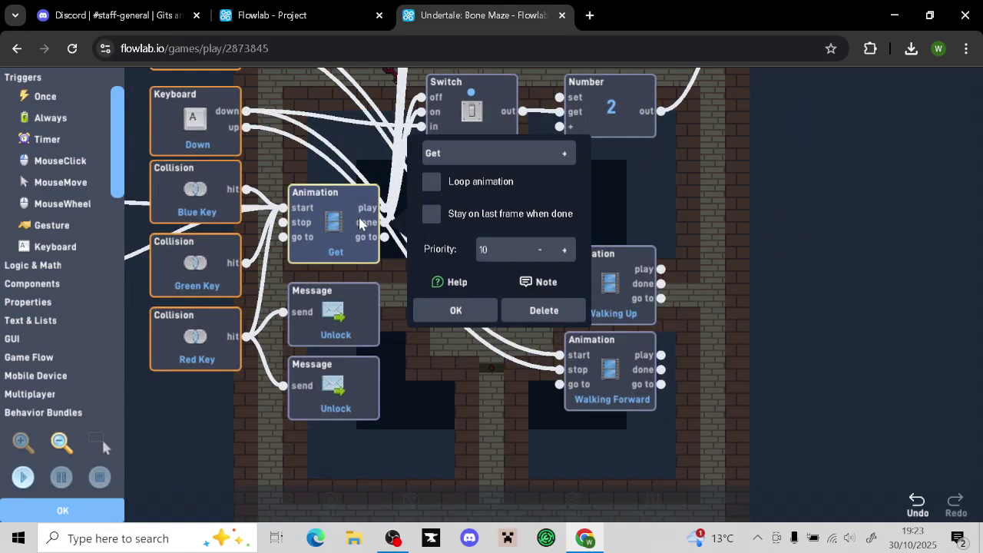
left_click(456, 310)
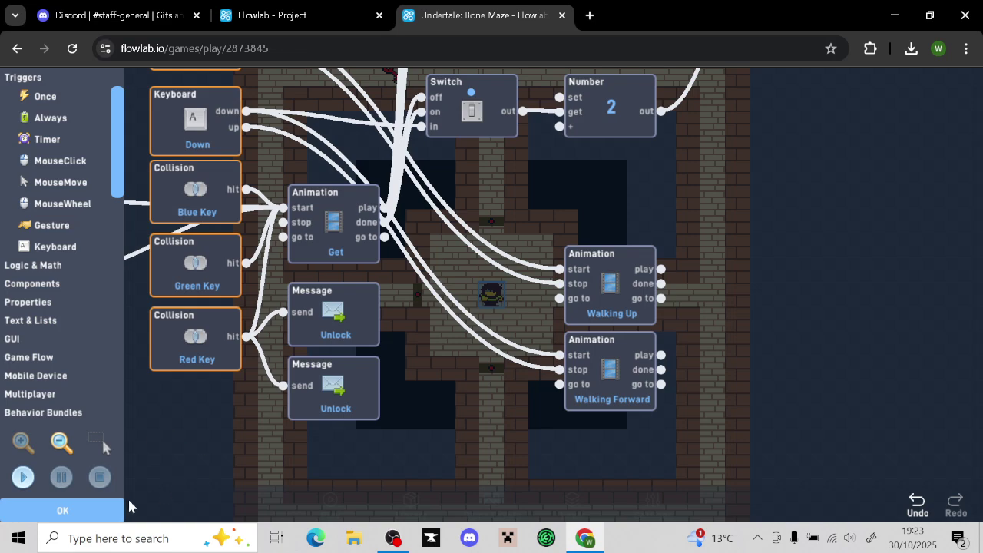
Examine the frames of the original Player's Get animation in the sprite editor
left_click(63, 511)
left_click(613, 224)
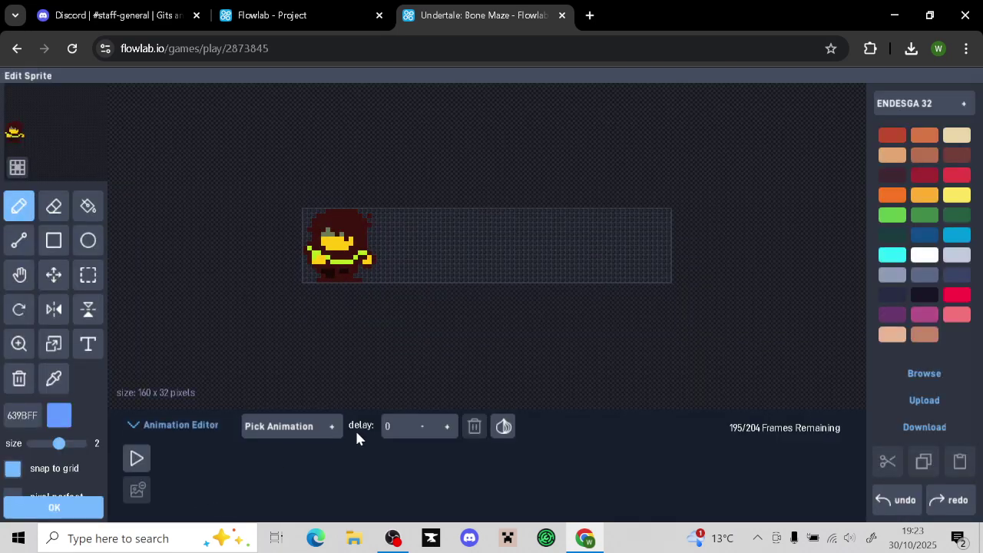
left_click(311, 427)
left_click(286, 304)
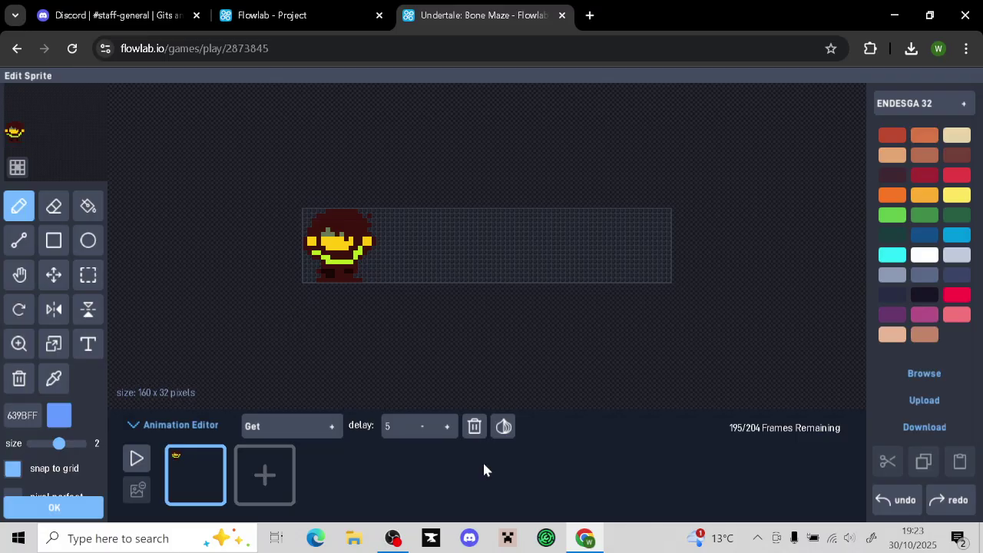
left_click(57, 510)
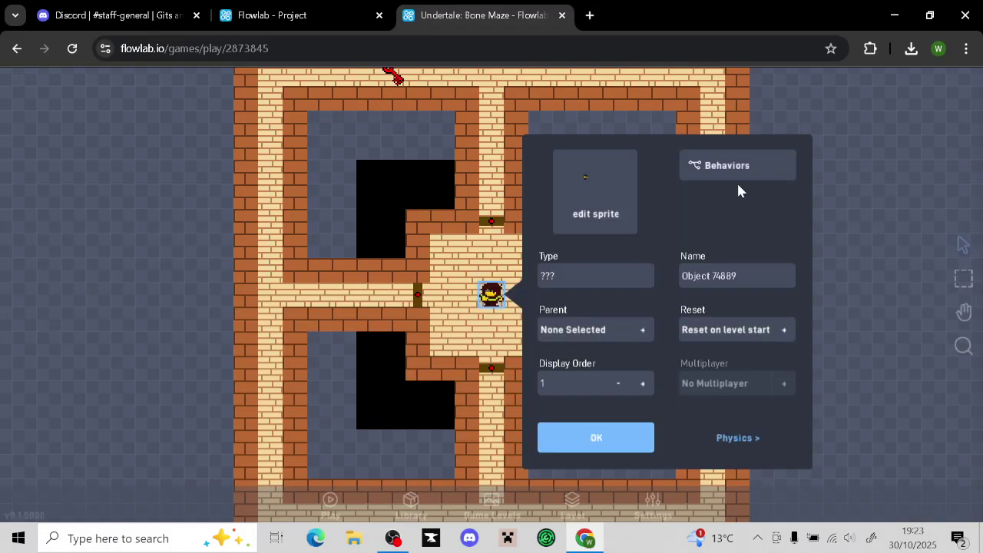
Reopen the original Player's behaviors and examine how the Get animation connects to the movement switches and key collisions
left_click(738, 119)
left_click(496, 292)
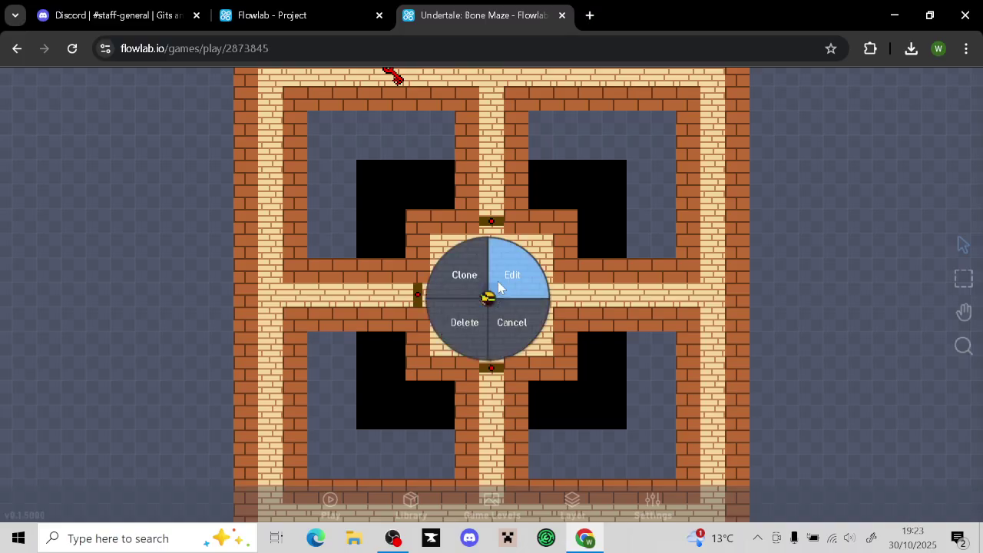
left_click(498, 287)
left_click(695, 165)
left_click(102, 437)
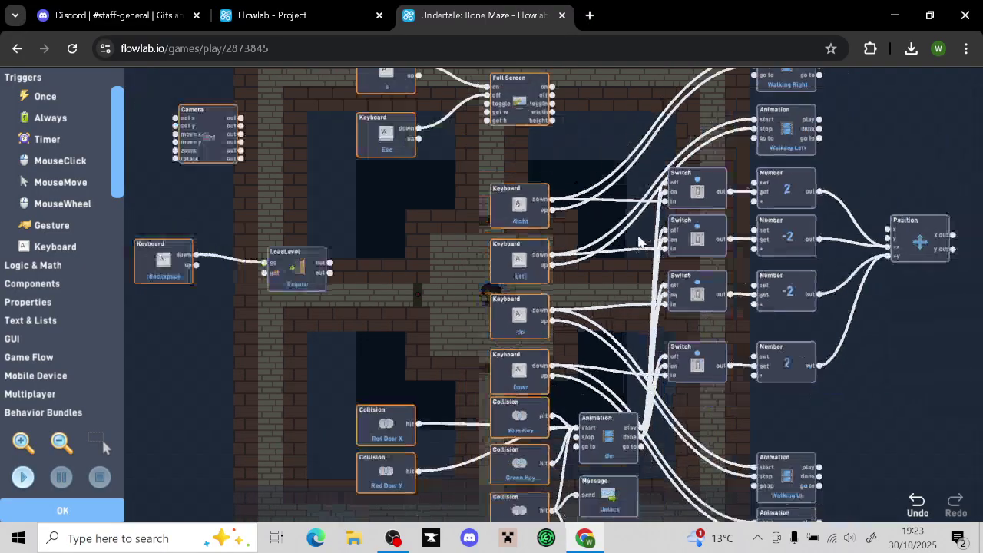
scroll(796, 362, "down", 4)
scroll(763, 333, "up", 3)
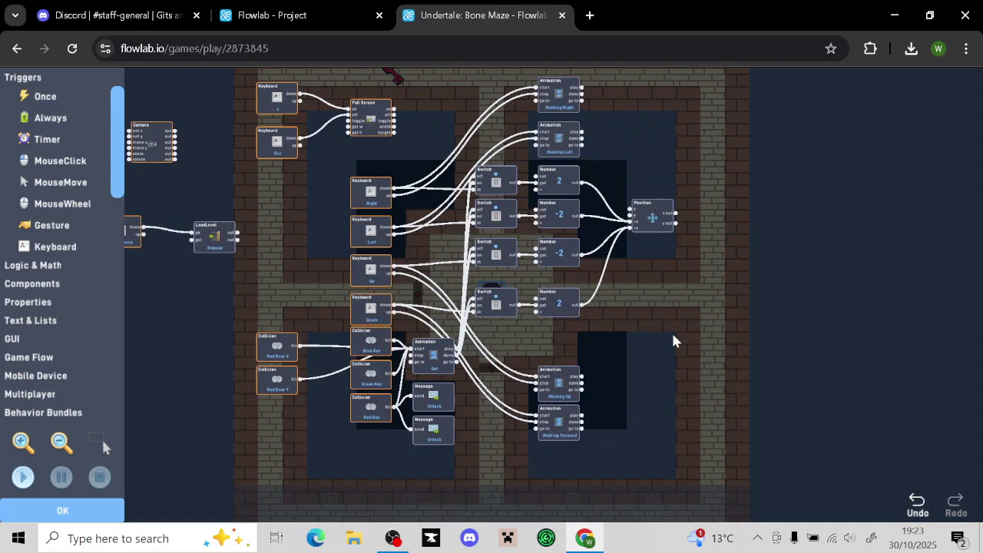
scroll(676, 341, "up", 2)
Switch back to the new project and move the Get Animation block clear of the switches, below the Up and Down animations
left_click(311, 14)
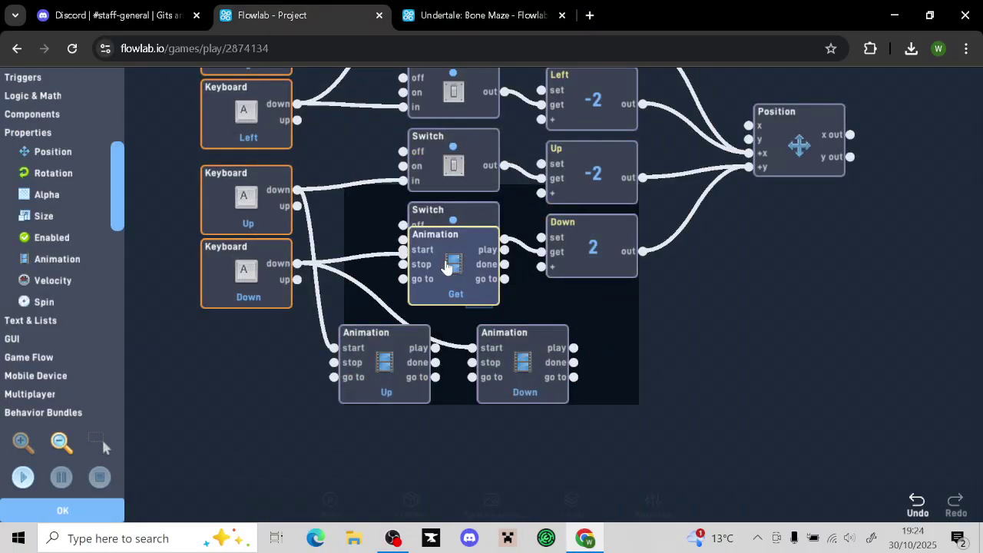
left_click_drag(452, 264, 276, 455)
left_click_drag(633, 399, 713, 340)
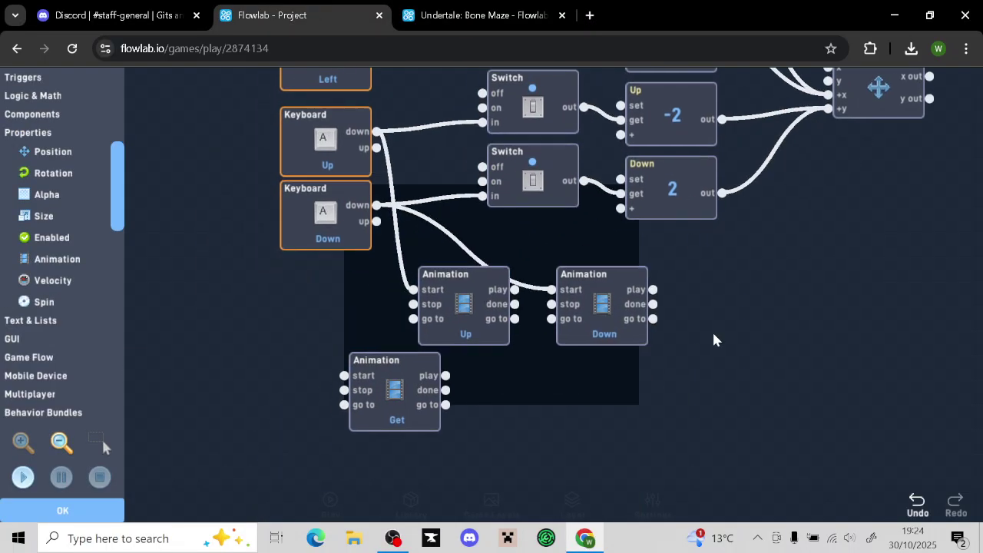
left_click_drag(470, 443, 581, 424)
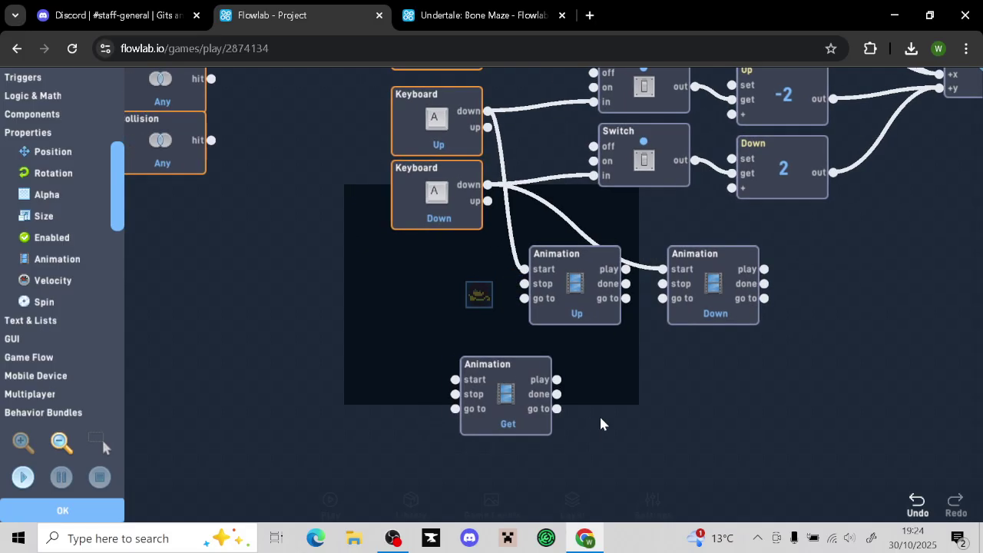
left_click_drag(370, 337, 413, 369)
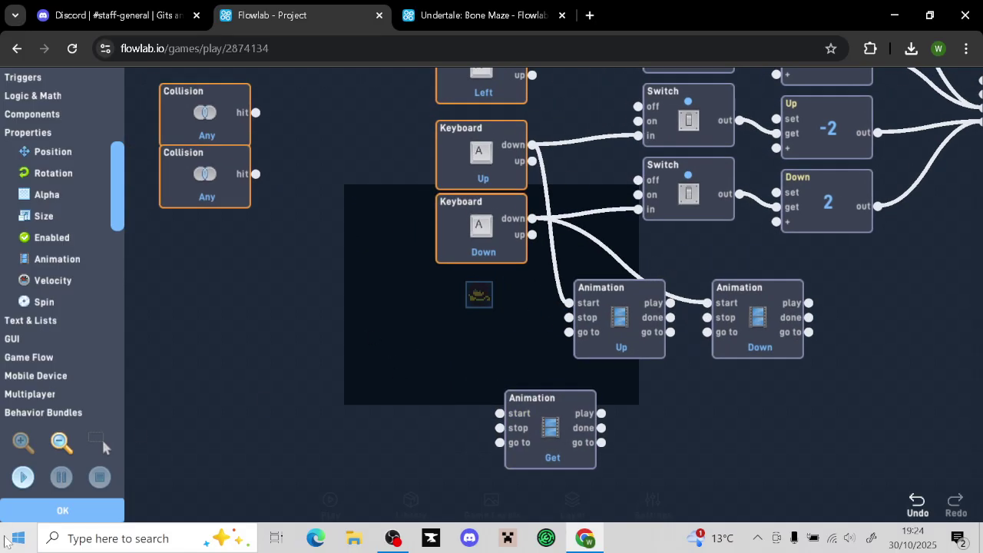
Close the new Player's behaviors and settings, playtest the game, and return to the editor
left_click(55, 510)
left_click(538, 436)
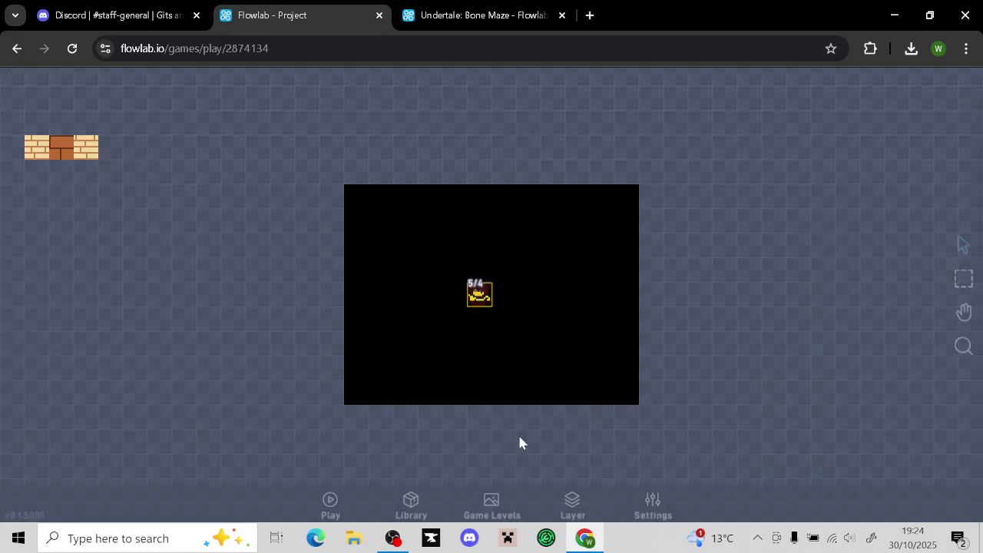
left_click(331, 503)
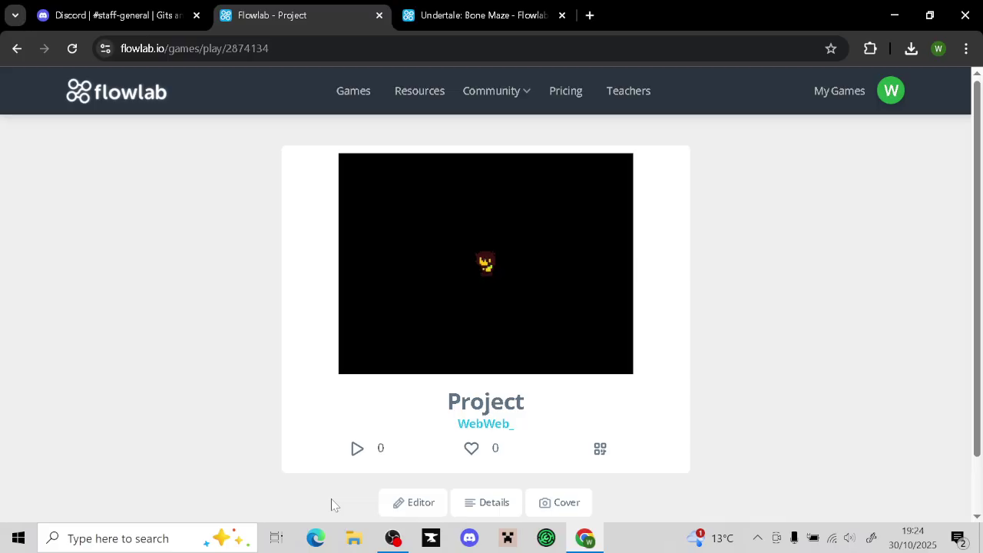
left_click(417, 503)
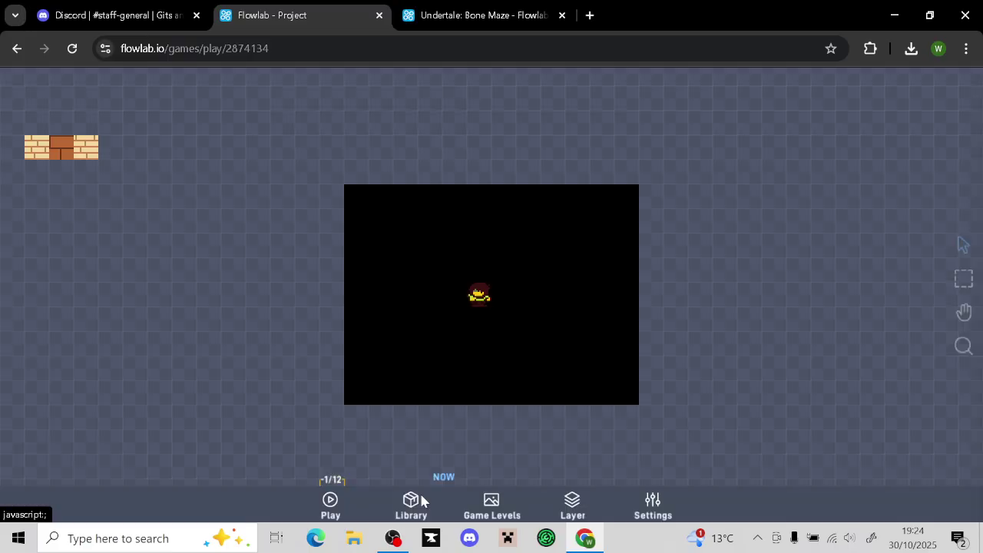
Clone the brown brick wall block around the whole edge of the black level area to enclose the Player
middle_click_drag(721, 368, 784, 366)
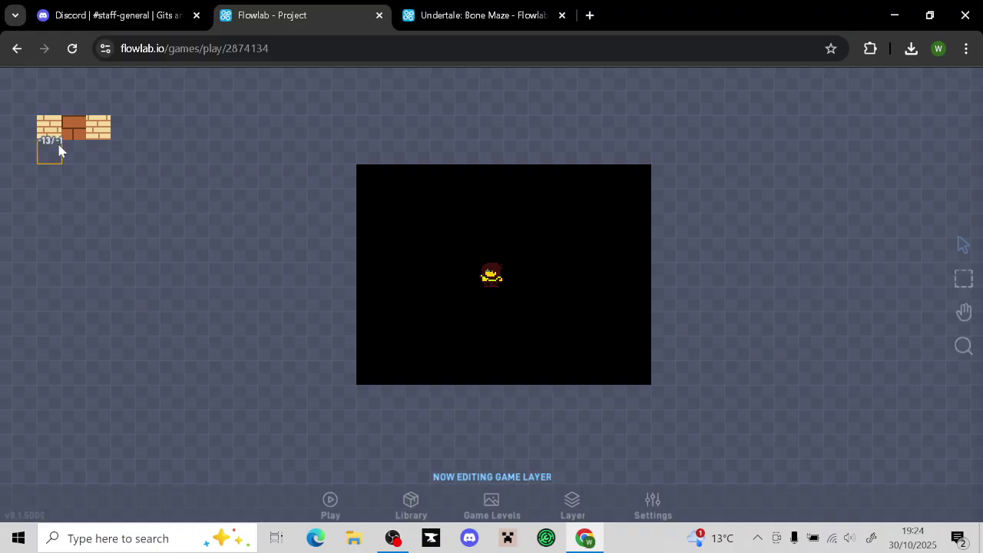
left_click(82, 128)
left_click(62, 104)
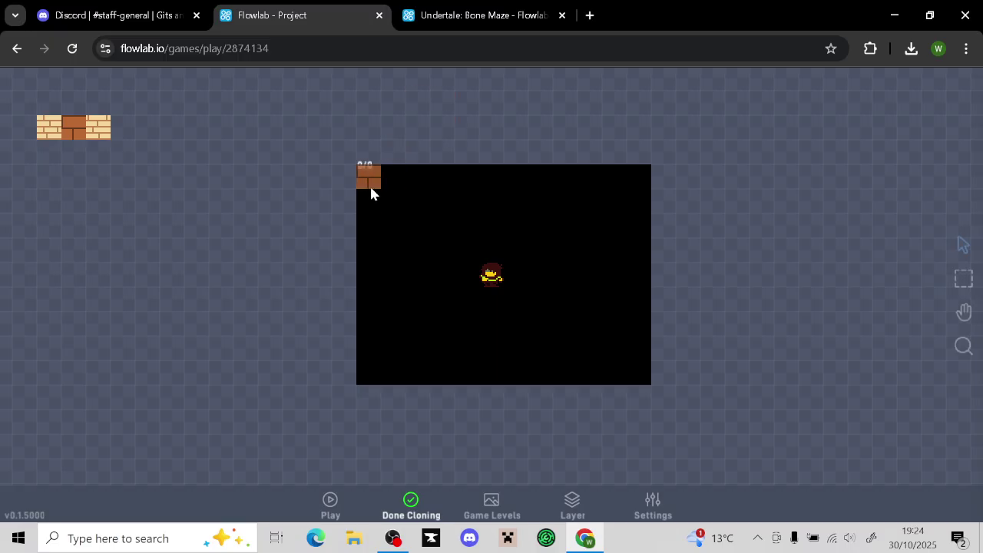
mouse_move(632, 183)
left_mouse_down()
mouse_move(370, 184)
mouse_move(365, 366)
mouse_move(621, 377)
mouse_move(637, 355)
mouse_move(638, 217)
left_mouse_up()
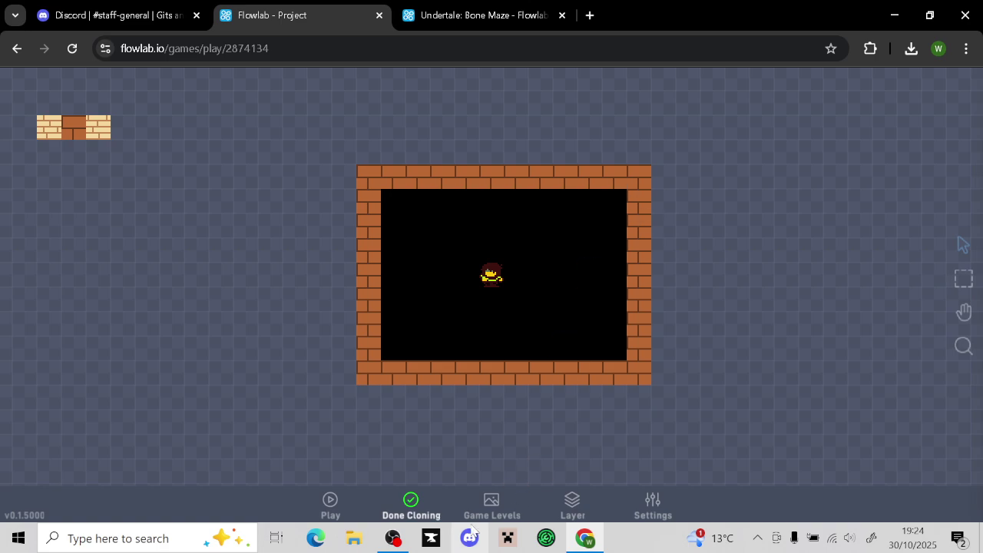
left_click(411, 505)
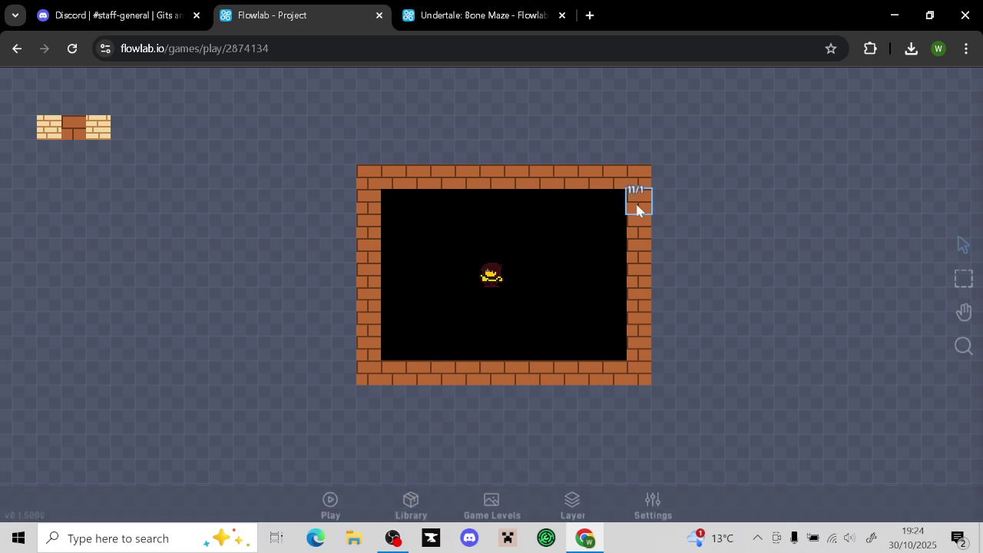
Move the room's right wall one tile inward and delete the leftover block at its lower-right corner
left_click_drag(636, 209, 612, 304)
left_click_drag(638, 326, 612, 354)
left_click(634, 375)
left_click(604, 393)
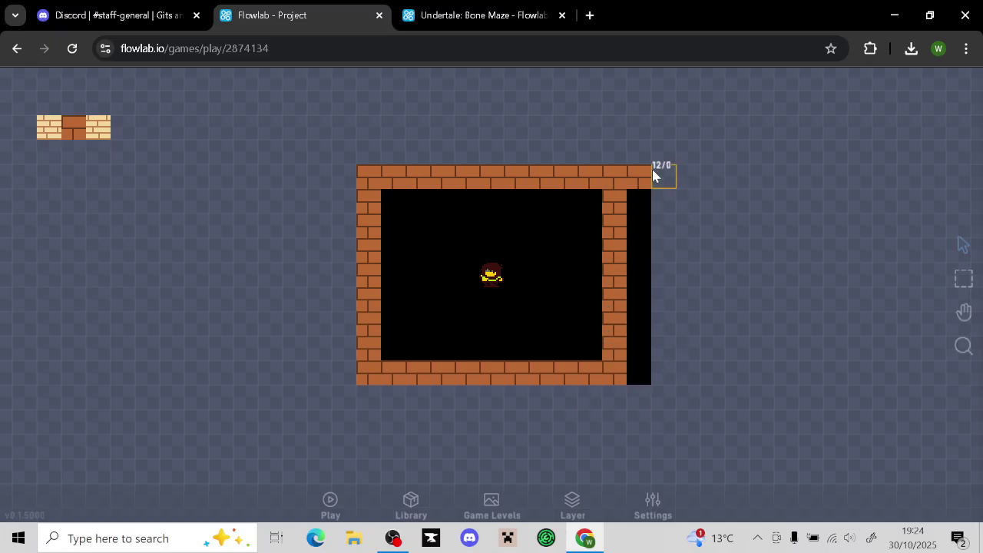
Reduce the game width in the game settings to trim the empty strip beyond the room's right wall
left_click(636, 183)
left_click(572, 507)
left_click(656, 507)
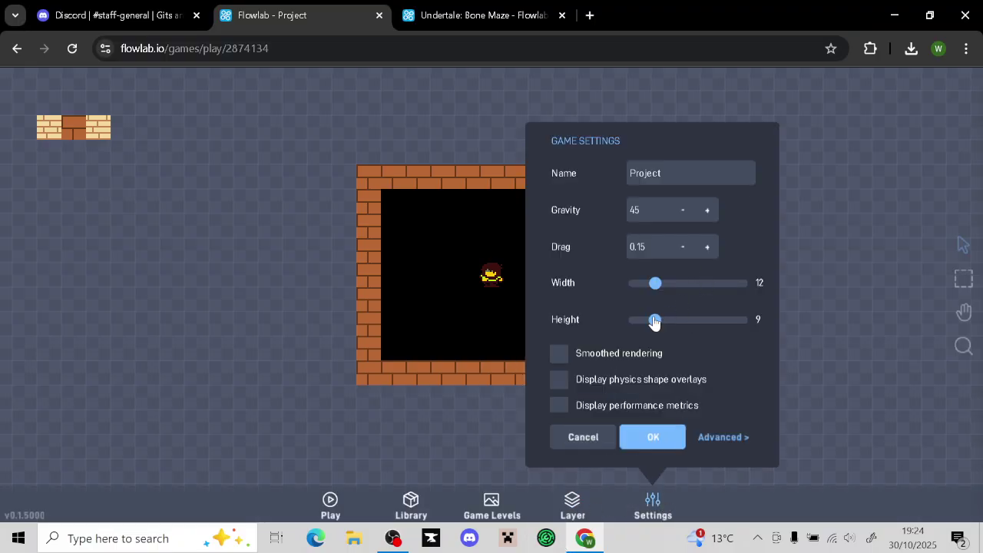
left_click_drag(655, 322, 657, 321)
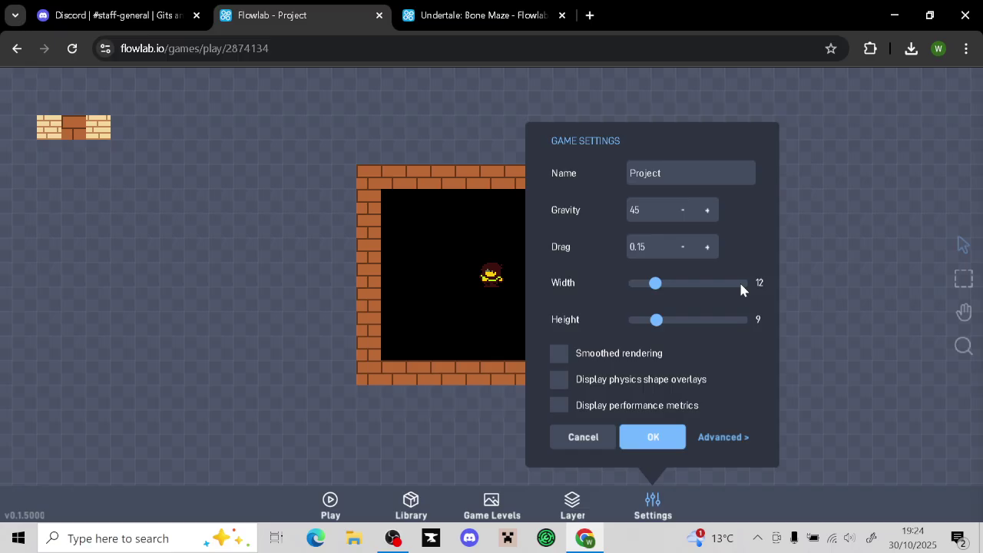
left_click(651, 437)
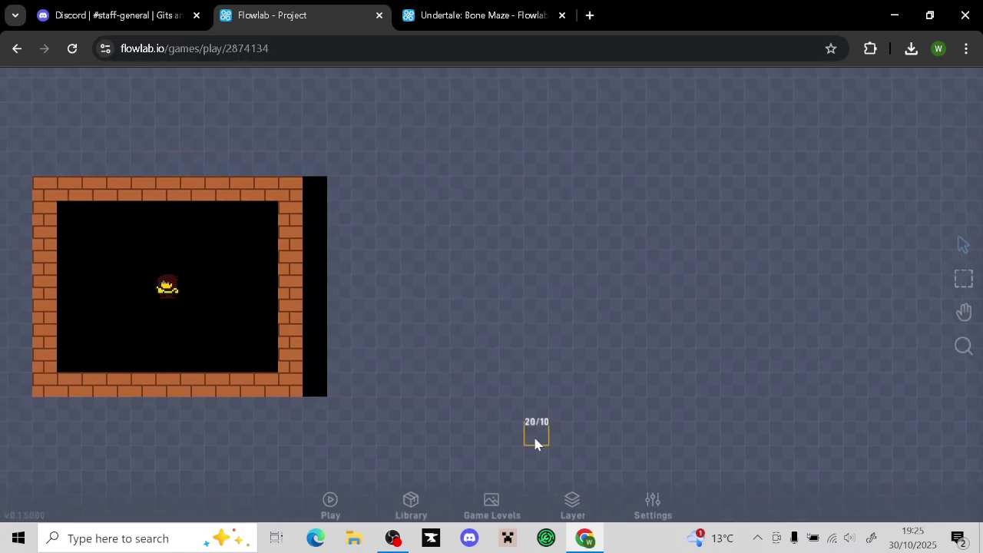
left_click(649, 510)
left_click_drag(655, 283, 650, 284)
left_click(666, 448)
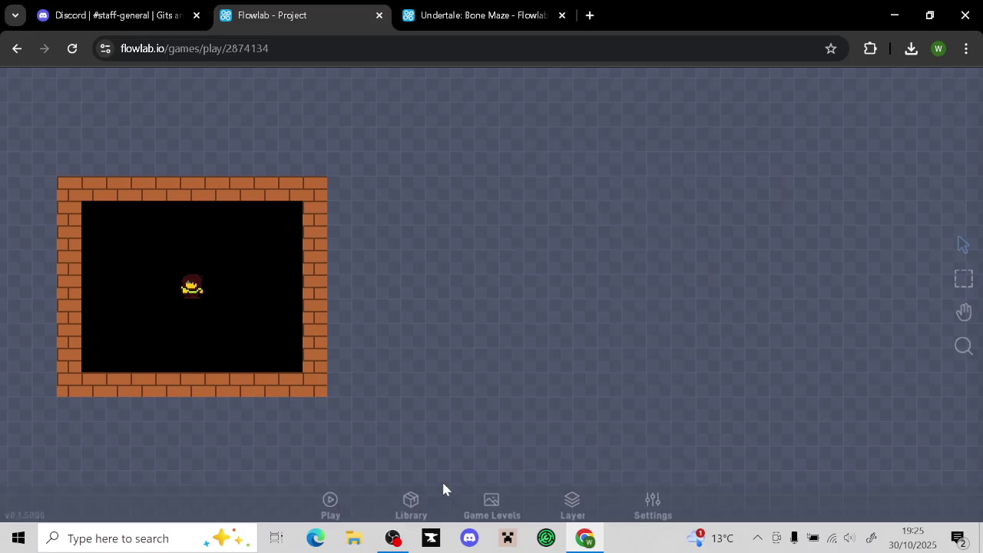
Playtest the game by walking the character around the room in all directions, and return to the editor
left_click(345, 502)
key("Up")
key("Right")
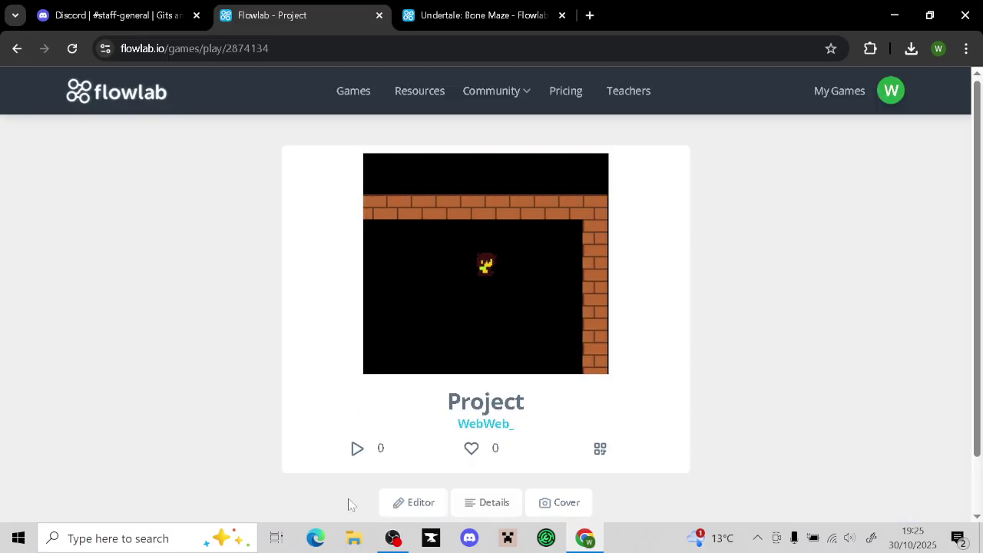
key("Down")
key("Left")
key("Up")
key("Up")
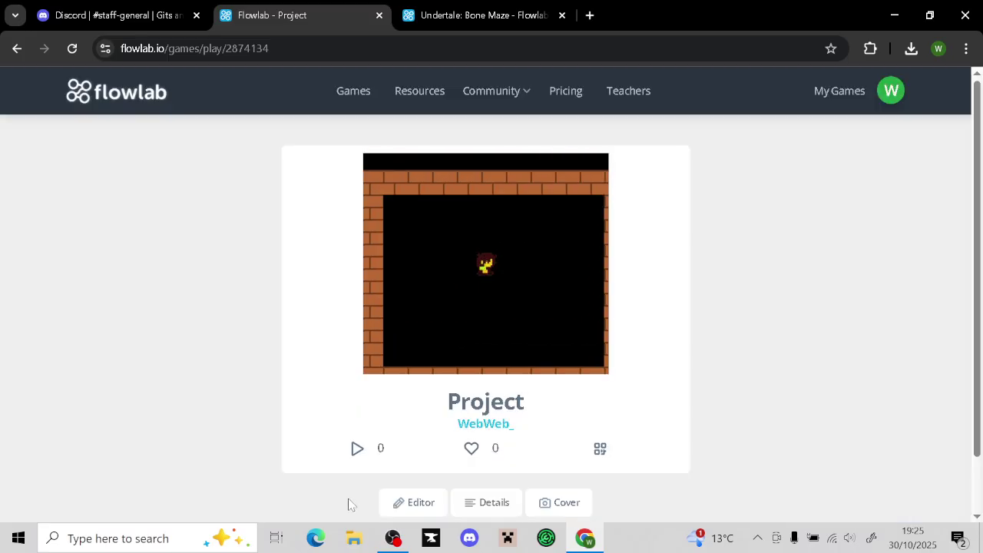
key("Right")
key("Down")
key("Up")
key("Left")
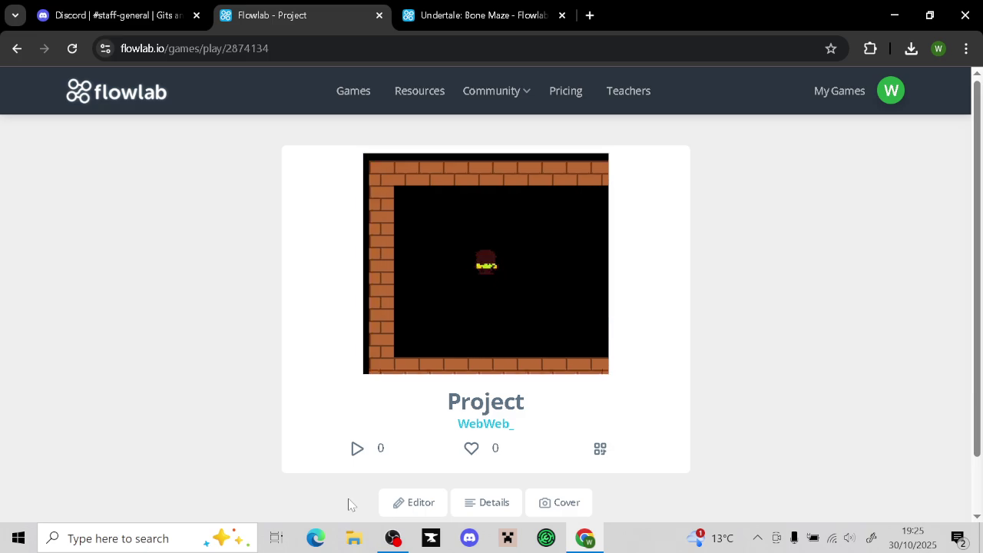
key("Right")
key("Down")
key("Left")
left_click(414, 503)
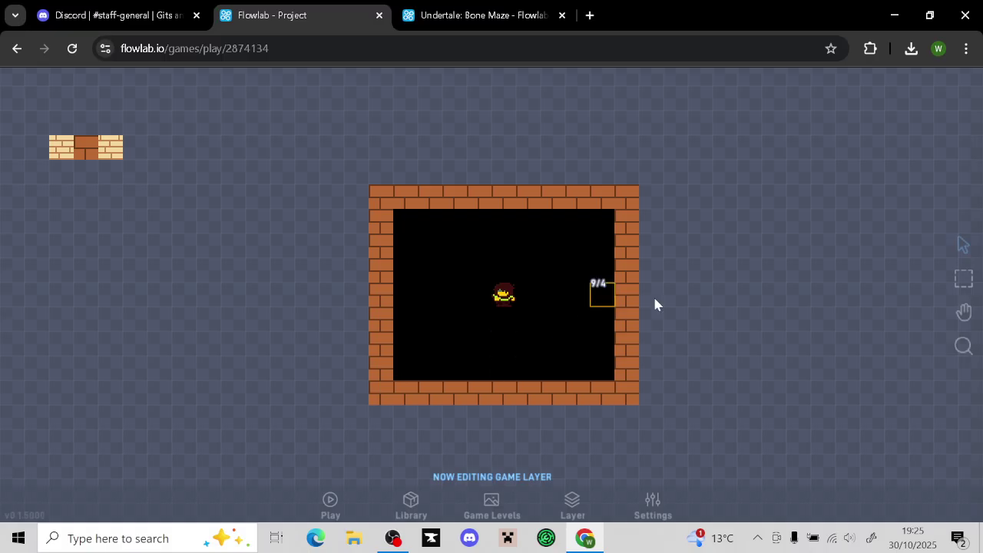
Delete the middle wall tile on each of the room's four sides to make doorway openings
left_click_drag(757, 289, 766, 282)
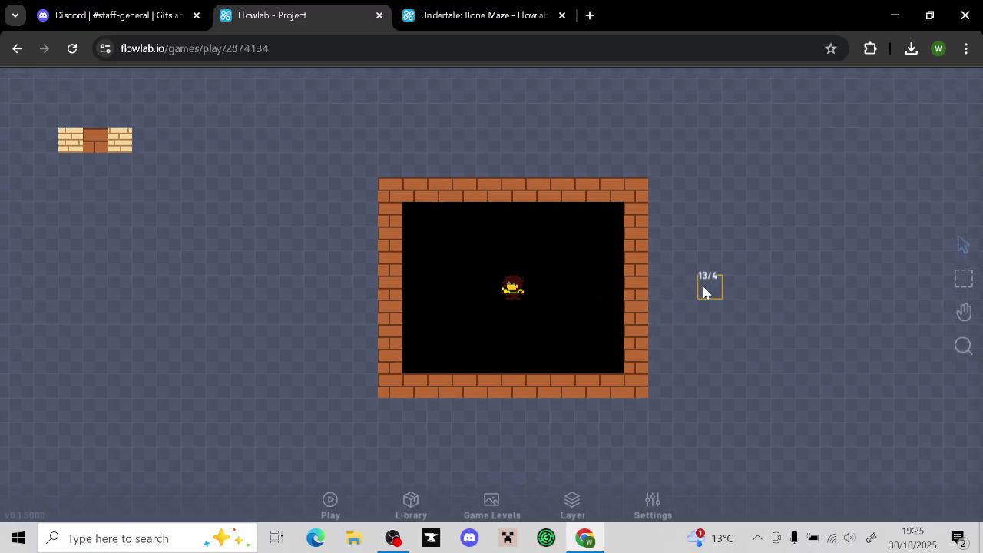
left_click(515, 199)
left_click(510, 223)
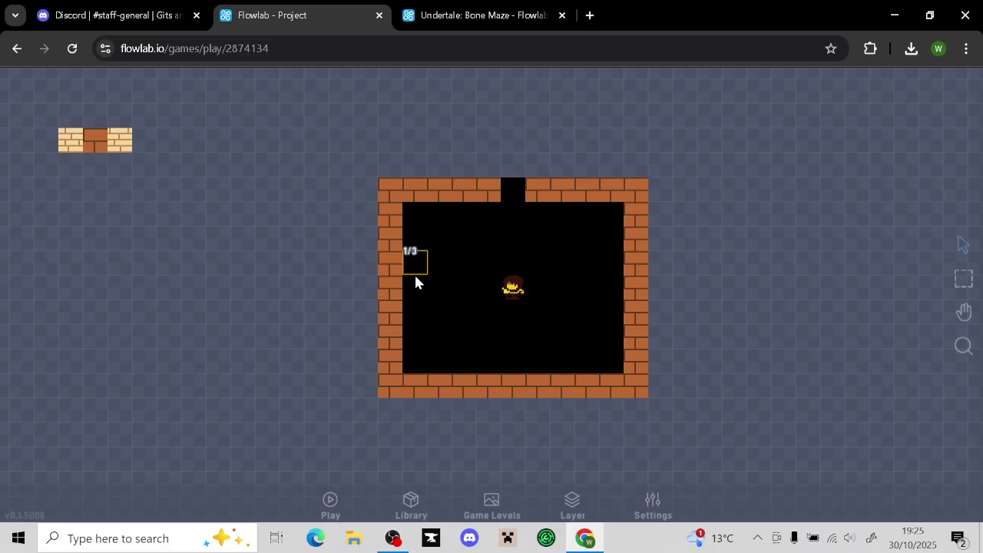
left_click(390, 288)
left_click(377, 304)
left_click(647, 290)
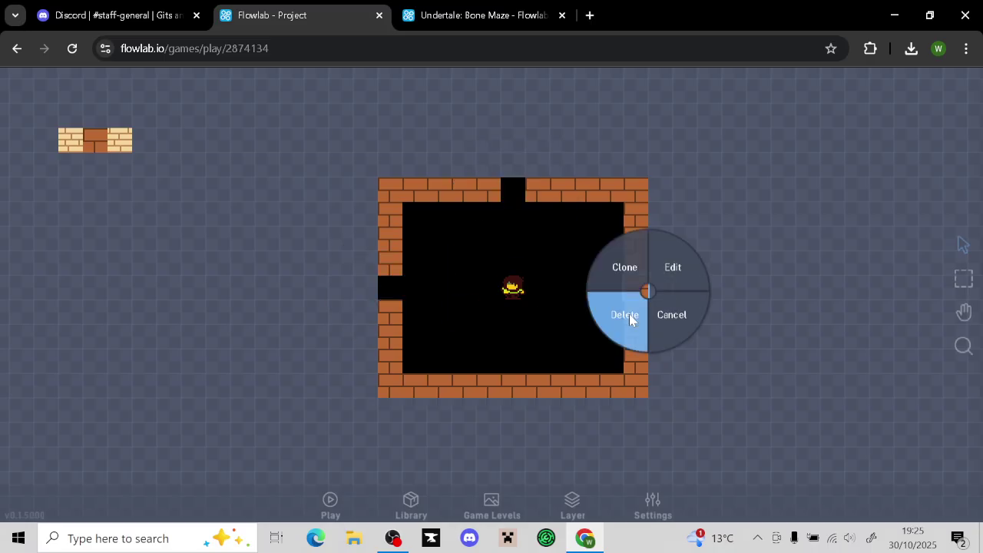
left_click(629, 313)
left_click(517, 393)
left_click(506, 412)
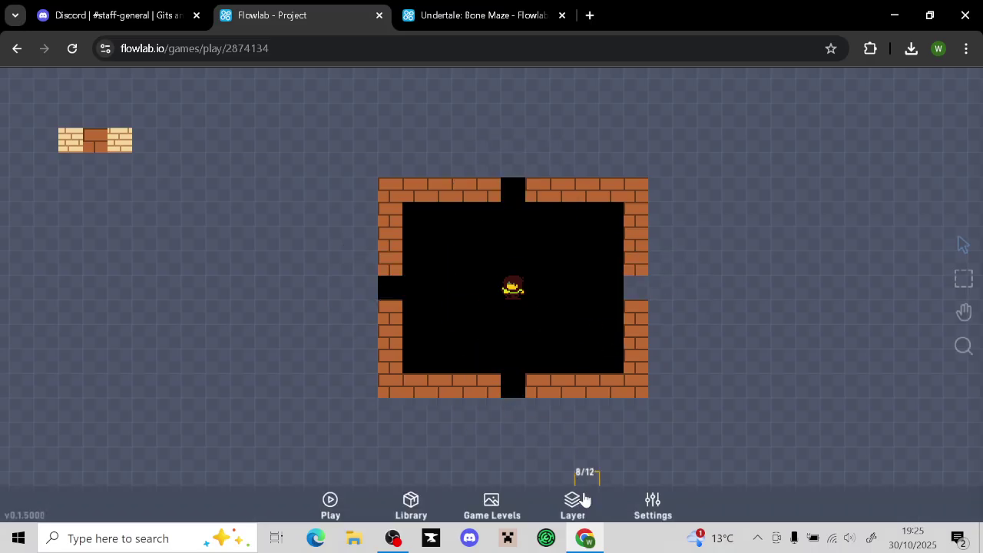
Create a new object of type Path on the background layer, between the two light-brick sample tiles
left_click(572, 503)
left_click(565, 442)
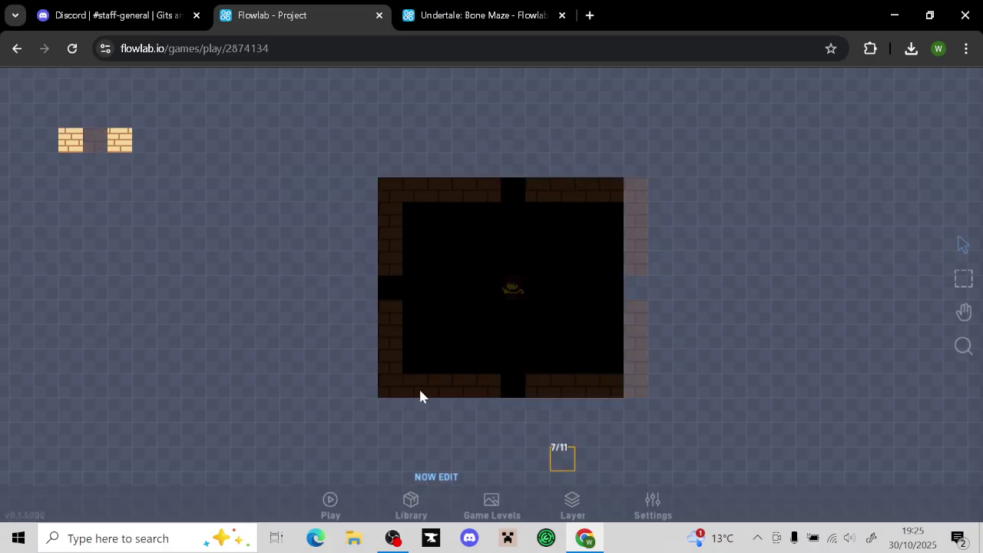
left_click(96, 148)
left_click(90, 135)
left_click(98, 315)
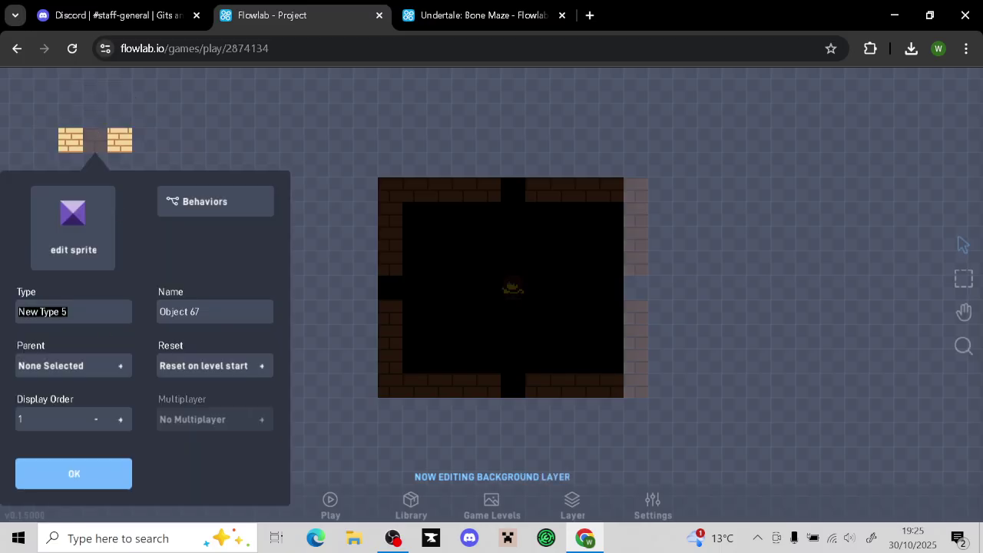
type("Plath")
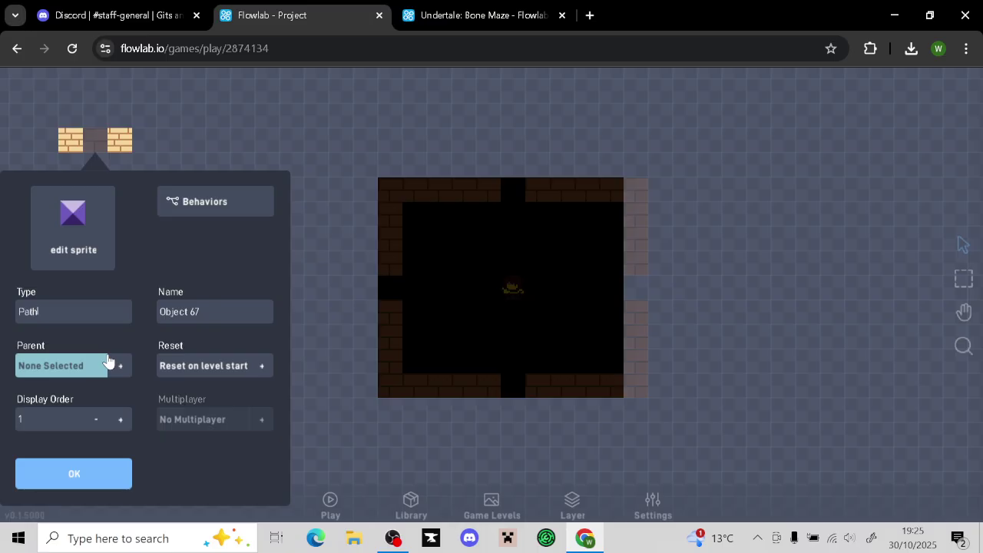
Fill the Path object's whole sprite with white (FFFFFF) and save the object
left_click(86, 244)
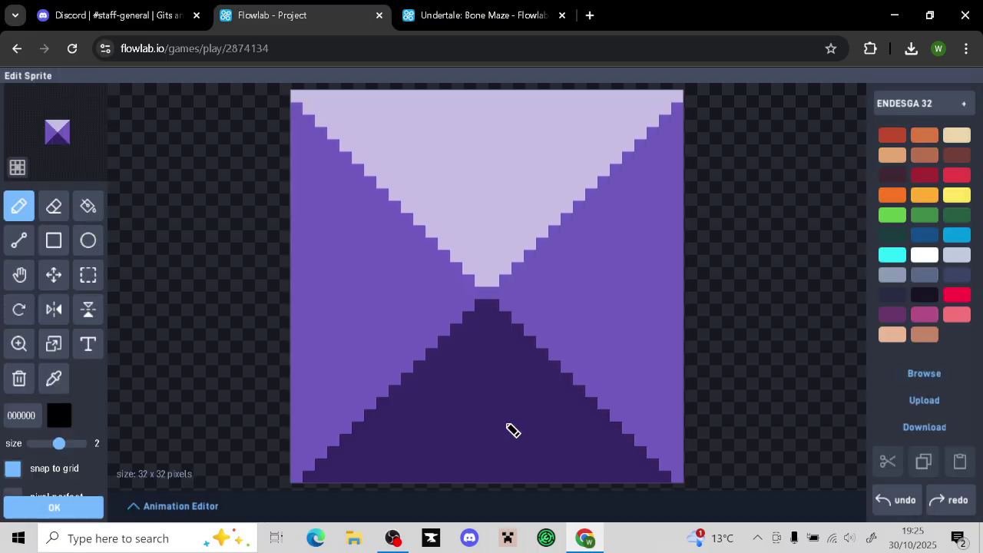
left_click(57, 415)
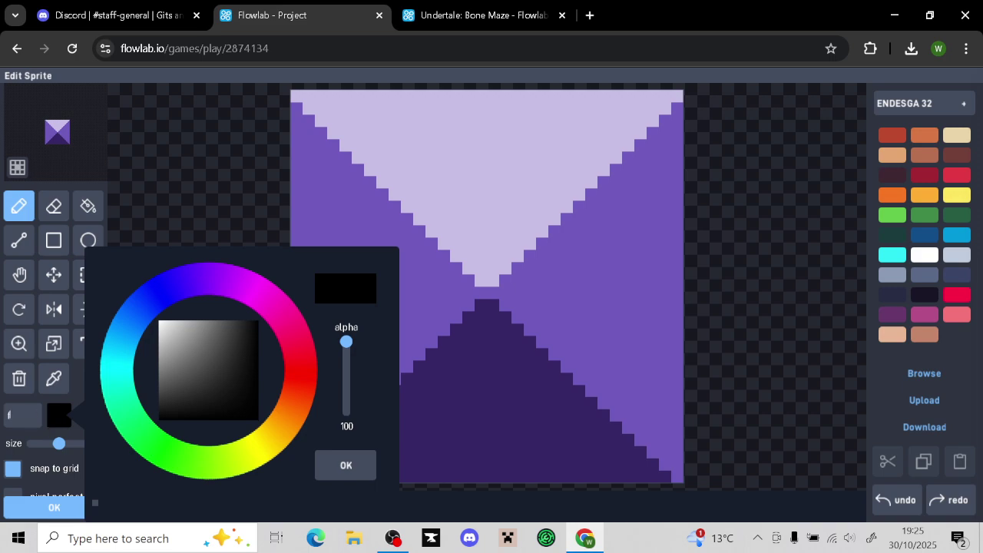
type("fff")
key("Return")
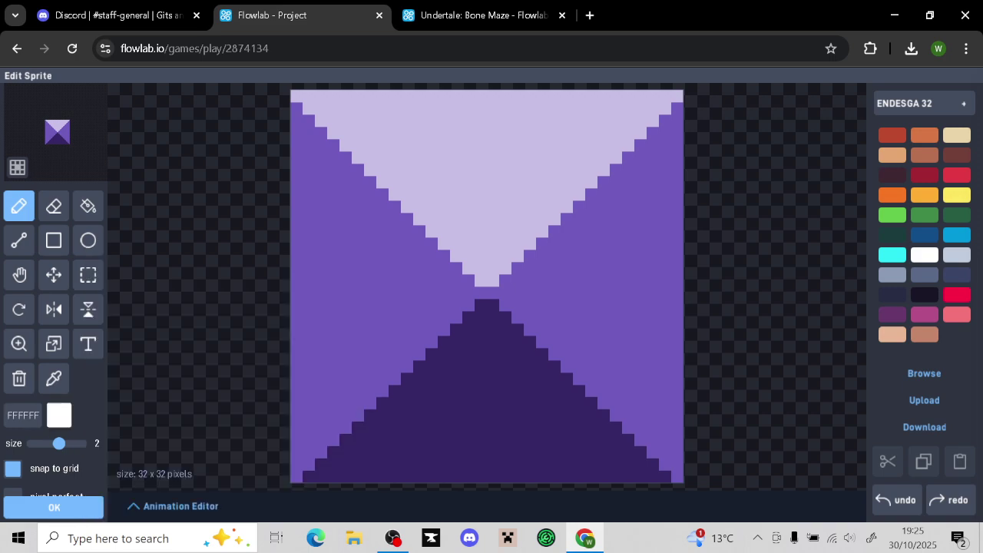
left_click(88, 206)
left_click(402, 246)
left_click(524, 346)
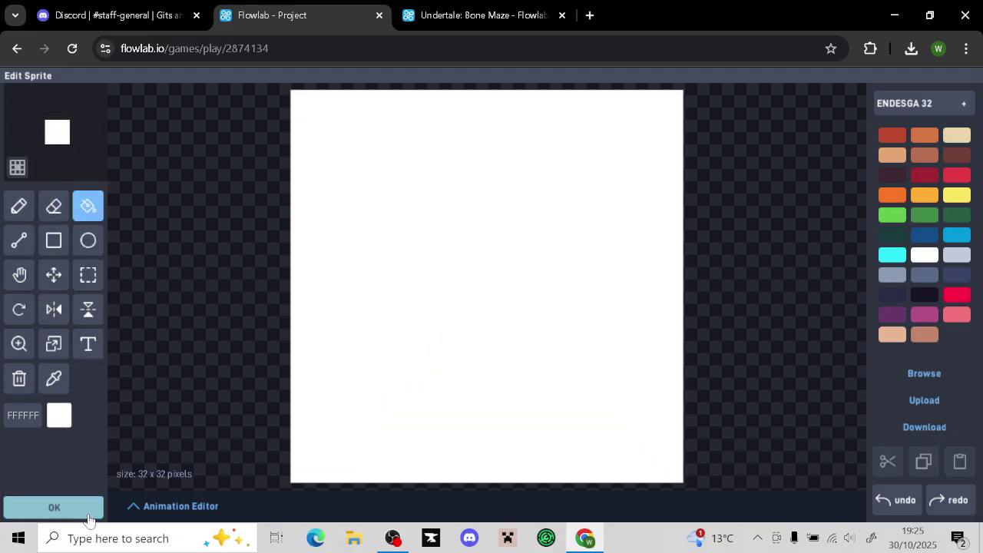
left_click(54, 508)
left_click(70, 487)
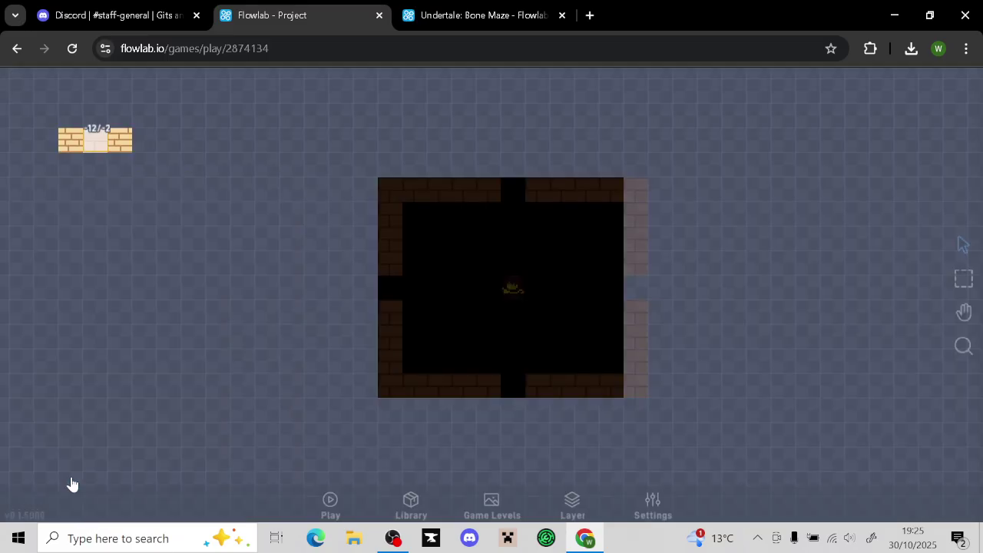
left_click(98, 146)
left_click(88, 131)
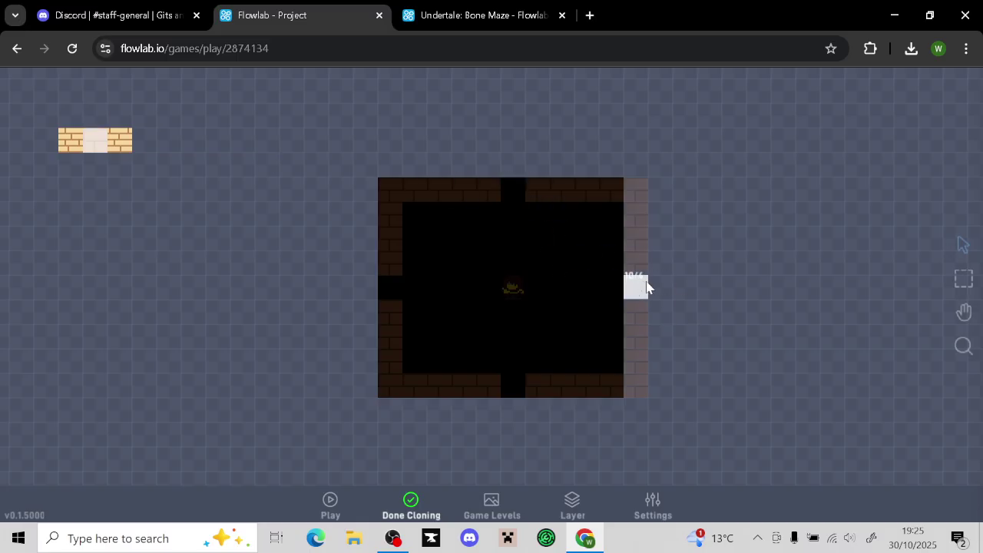
scroll(645, 288, "down", 3)
scroll(649, 300, "up", 3)
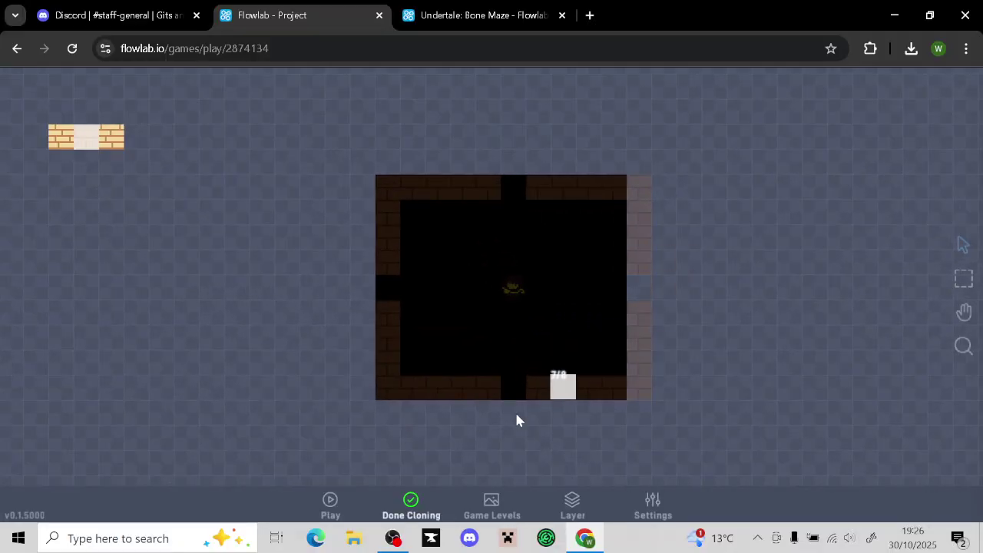
left_click(411, 498)
left_click_drag(748, 413, 699, 413)
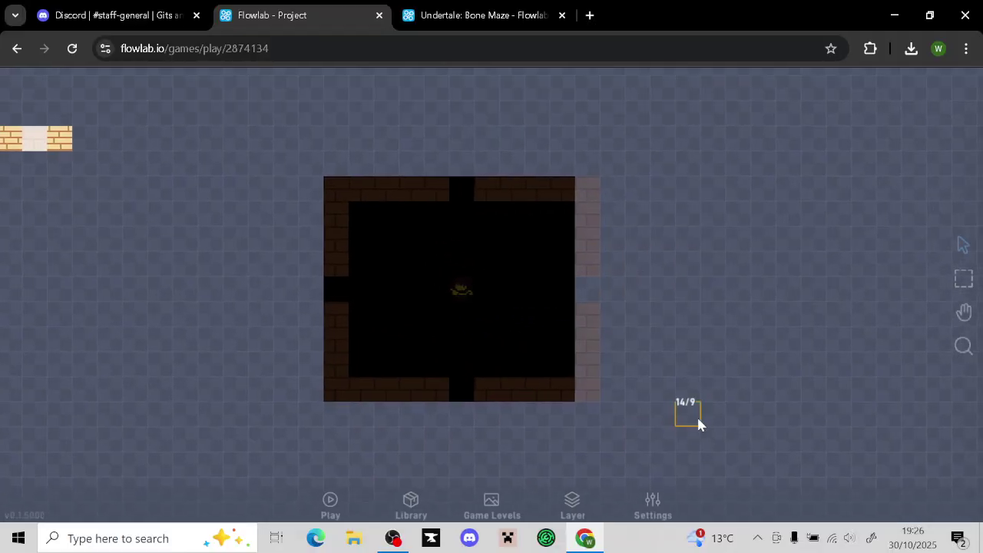
left_click_drag(79, 219, 163, 251)
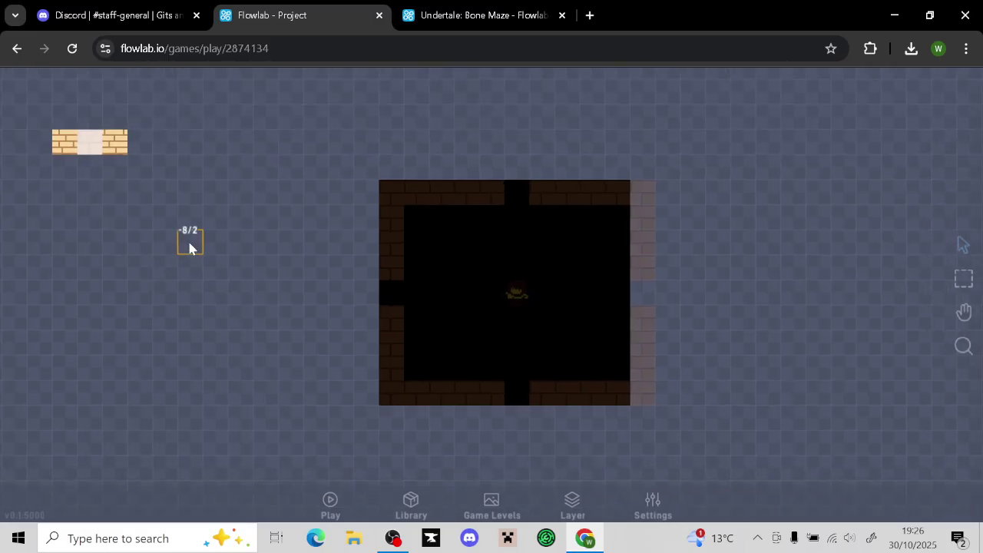
mouse_move(473, 196)
left_mouse_down()
mouse_move(493, 257)
mouse_move(487, 333)
left_mouse_up()
left_click(80, 310)
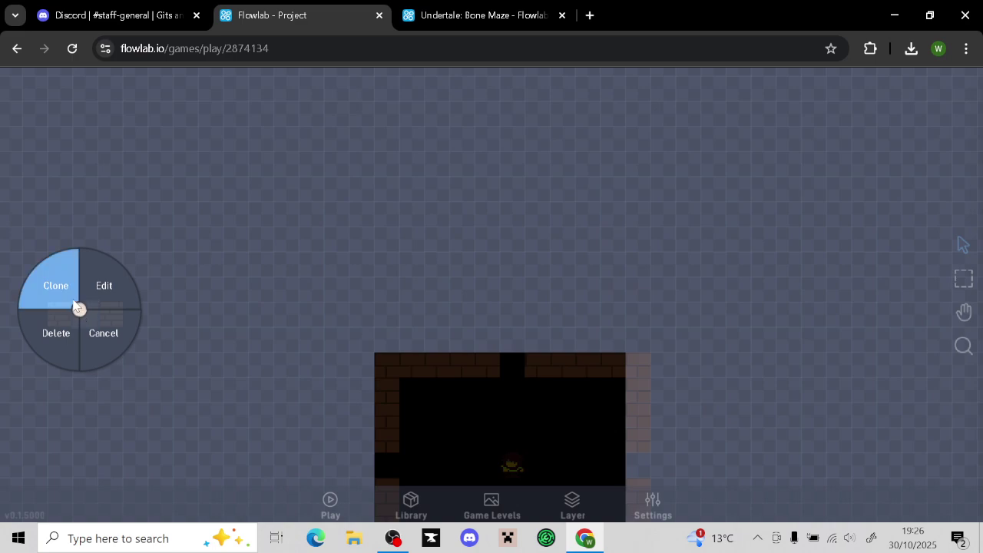
left_click(77, 306)
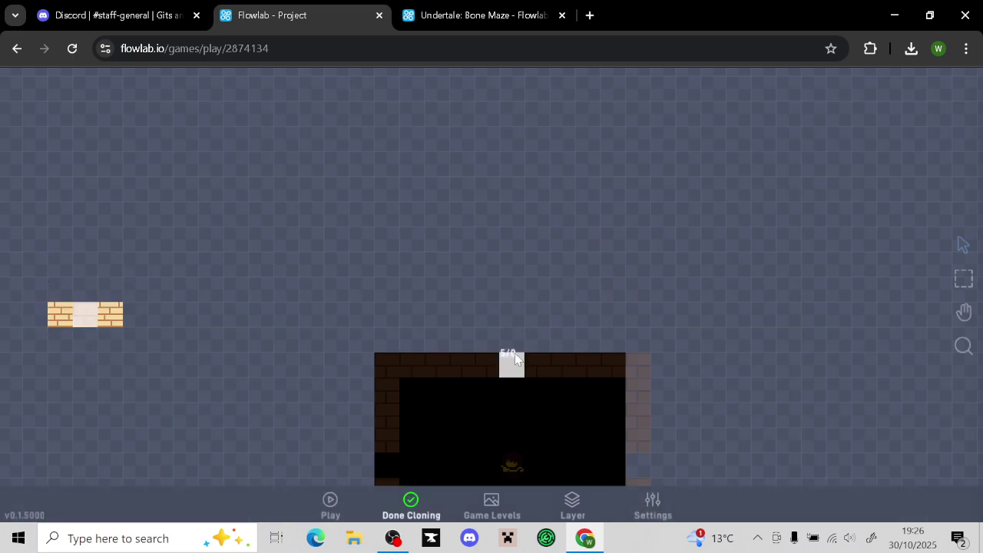
left_click(415, 501)
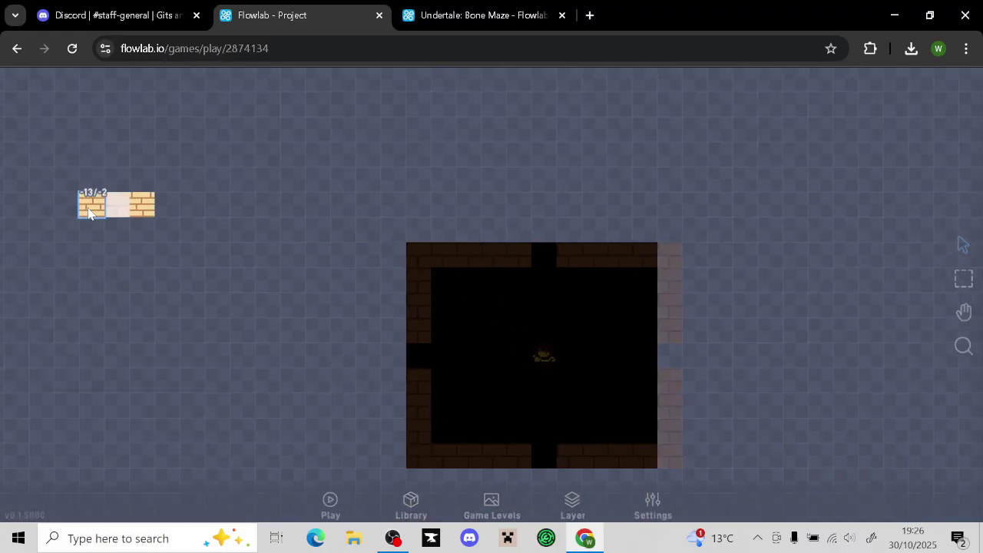
Clone the light-brick sample tile left of the Path object across scattered parts of the room's floor
left_click(87, 206)
left_click(65, 184)
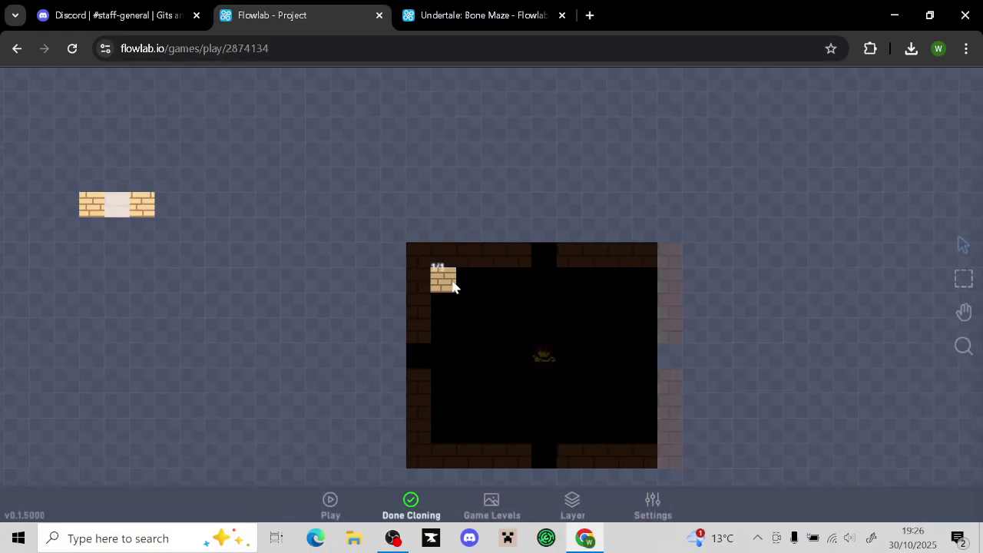
mouse_move(452, 286)
left_mouse_down()
mouse_move(553, 292)
mouse_move(601, 323)
mouse_move(542, 305)
left_mouse_up()
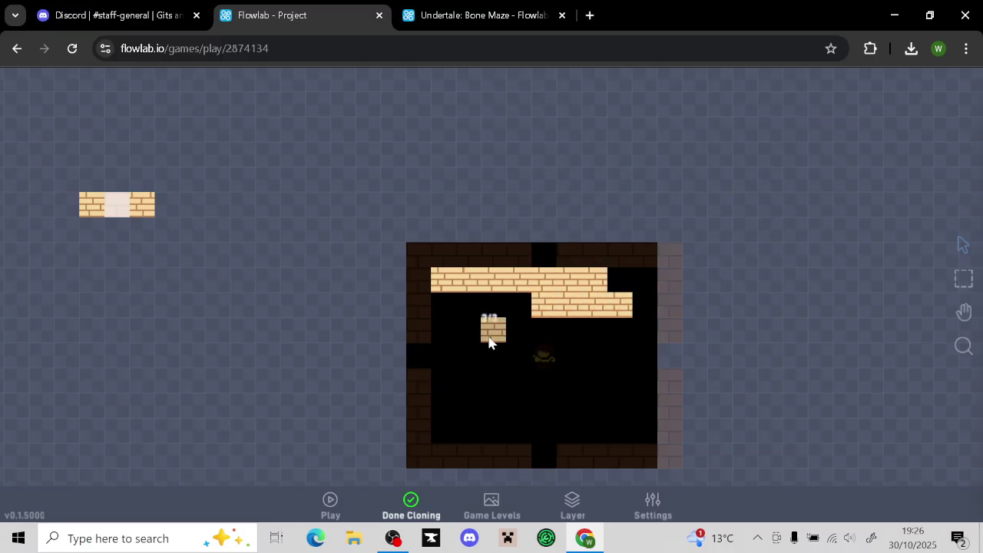
left_click_drag(494, 330, 606, 330)
mouse_move(581, 379)
left_mouse_down()
mouse_move(491, 380)
mouse_move(468, 428)
mouse_move(459, 408)
mouse_move(517, 413)
left_mouse_up()
left_click_drag(645, 431, 593, 423)
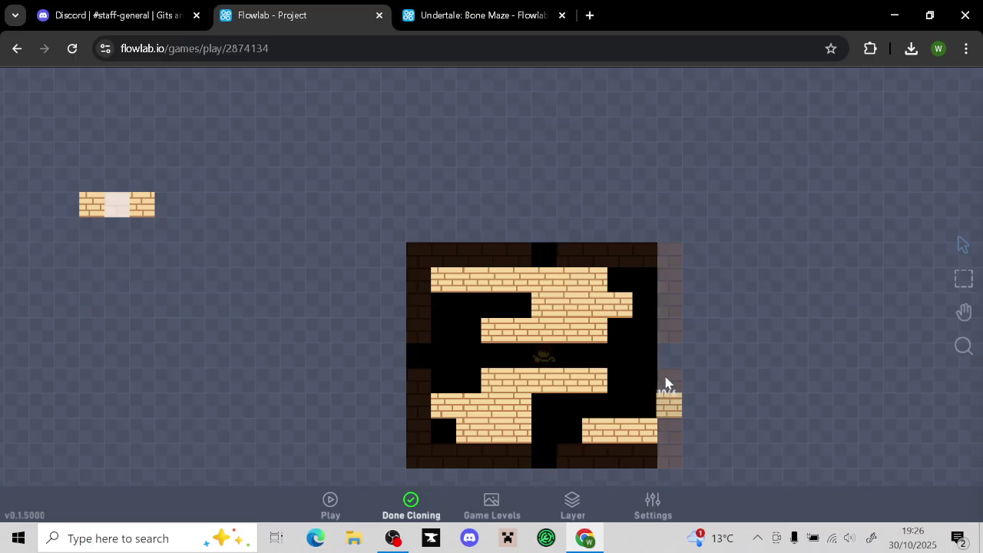
left_click(602, 352)
left_click(411, 503)
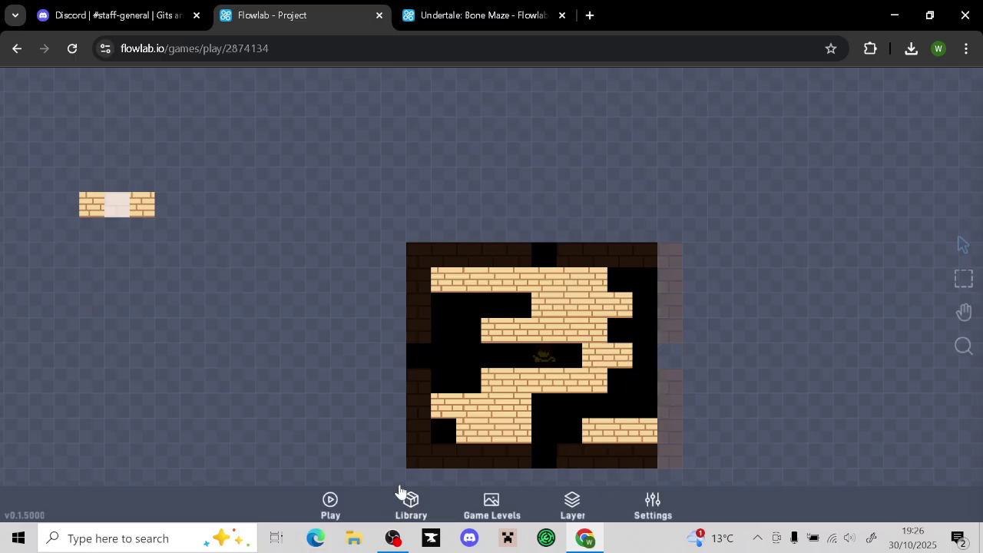
Clone the light-brick sample tile right of the Path object into all remaining empty floor cells inside the walls
left_click(152, 218)
left_click(143, 202)
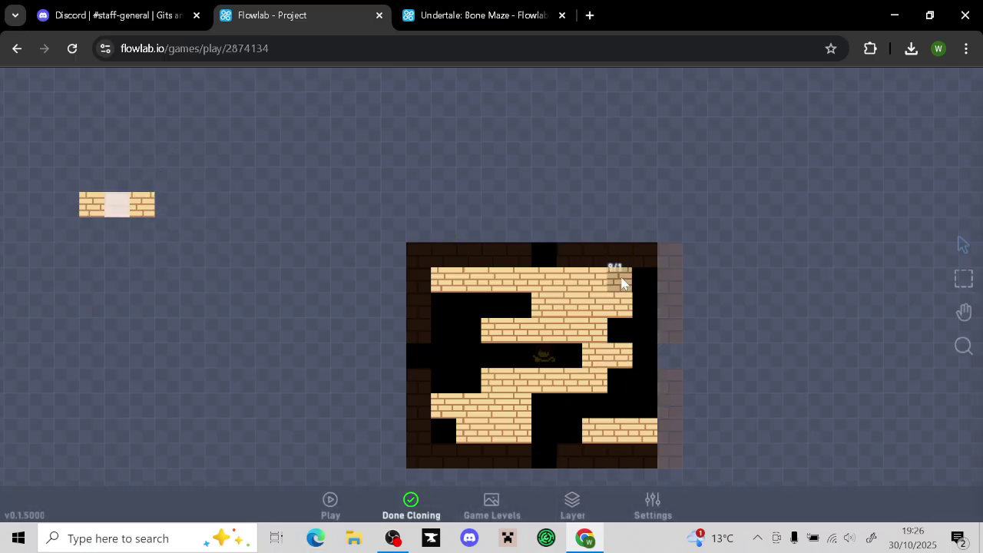
mouse_move(644, 283)
left_mouse_down()
mouse_move(652, 402)
mouse_move(583, 401)
mouse_move(570, 429)
mouse_move(545, 434)
mouse_move(545, 407)
mouse_move(572, 370)
mouse_move(470, 307)
mouse_move(444, 326)
mouse_move(448, 365)
mouse_move(465, 360)
mouse_move(461, 427)
mouse_move(444, 430)
left_mouse_up()
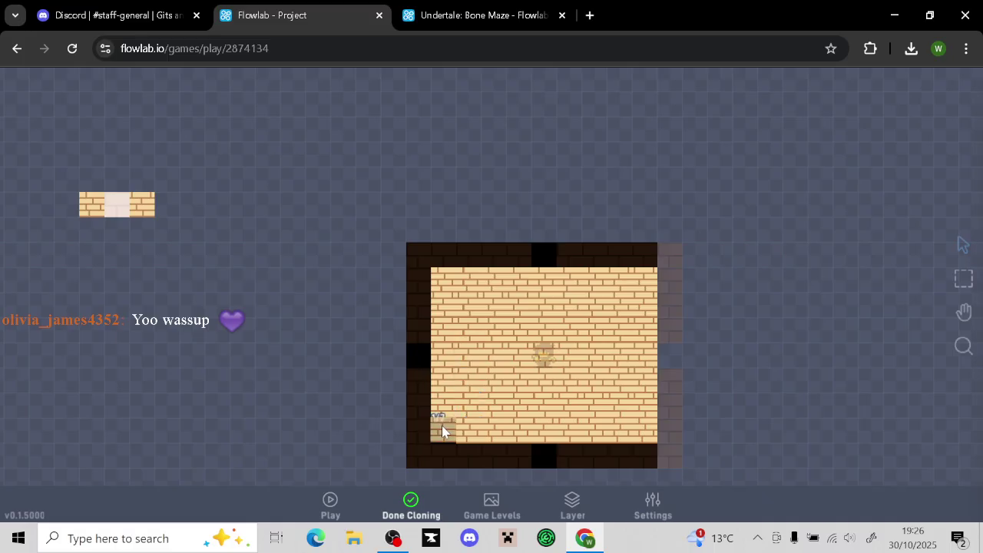
left_click(411, 500)
Playtest the game and walk the character in all four directions over the new brick floor
left_click(334, 506)
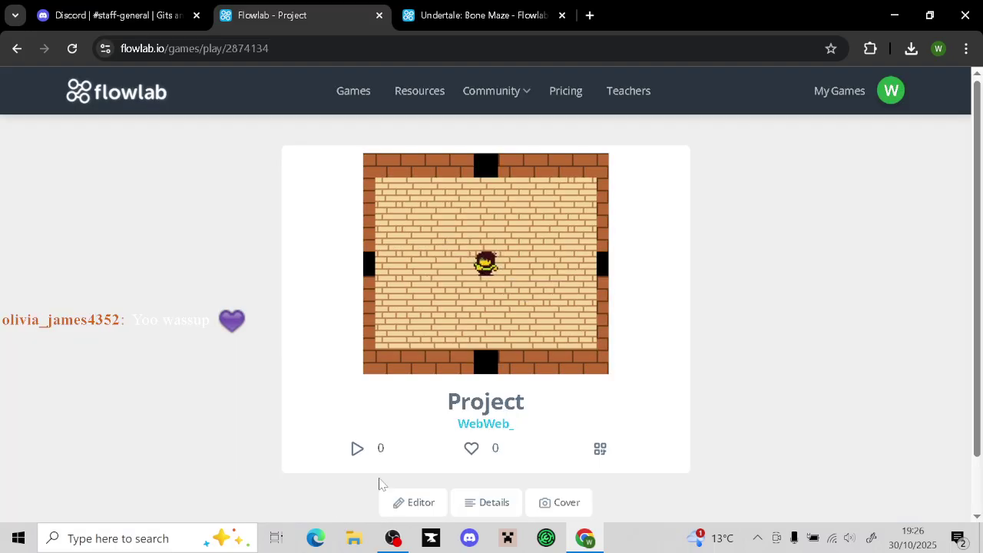
key("Up")
key("Right")
key("Down")
key("Left")
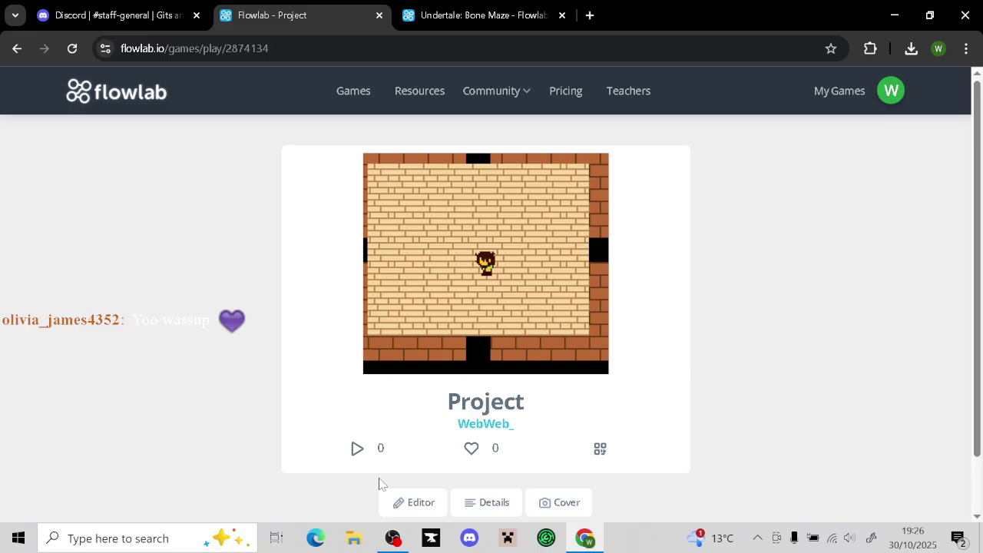
Playtest walking the character out through the room's upper doorway and back inside, and return to the editor
key("Down")
key("Up")
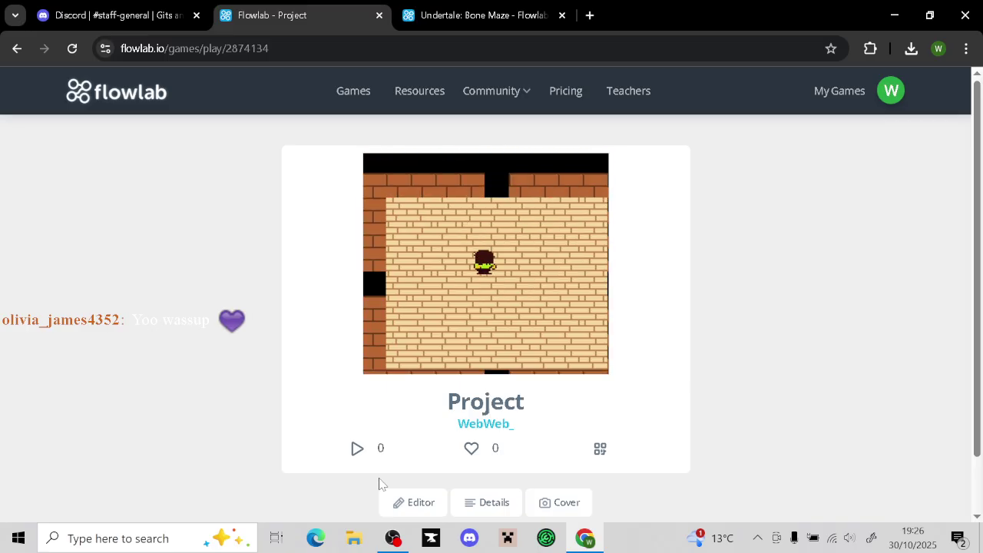
key("Up")
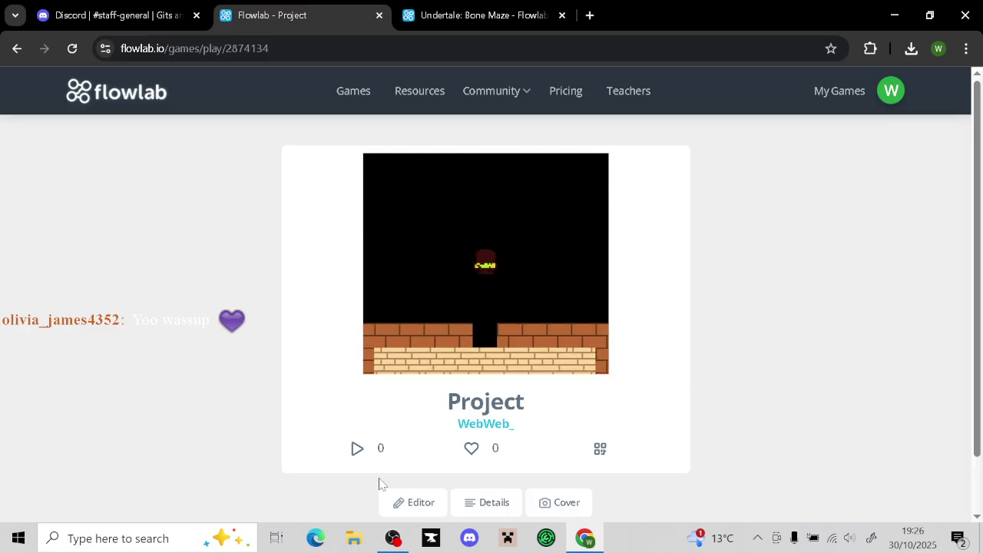
key("Down")
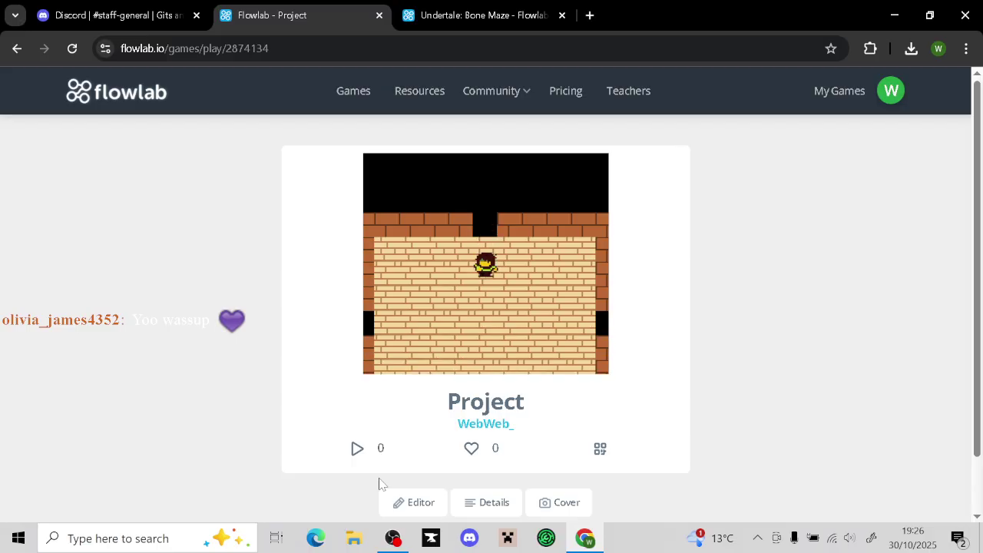
left_click(400, 501)
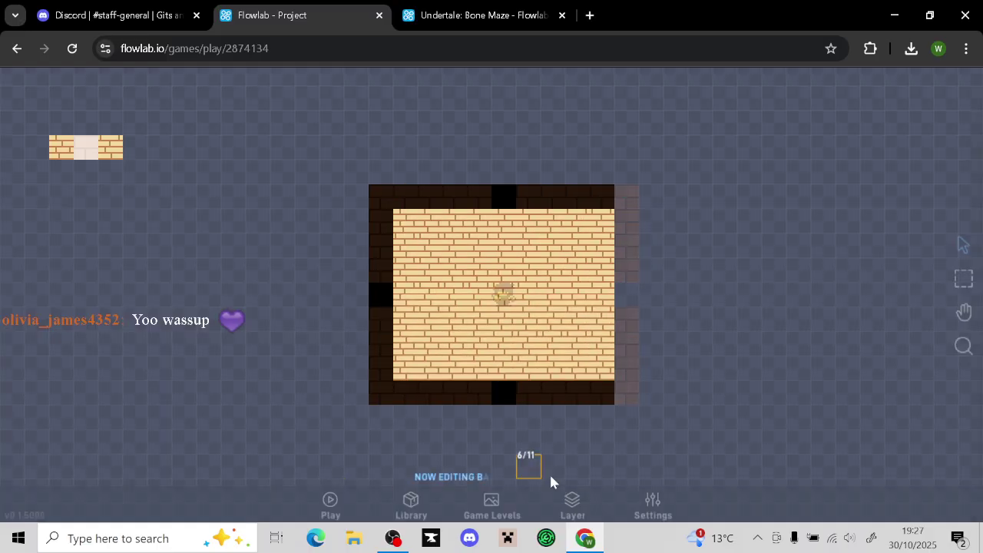
Check the general game settings and close them without changing any value
left_click(662, 504)
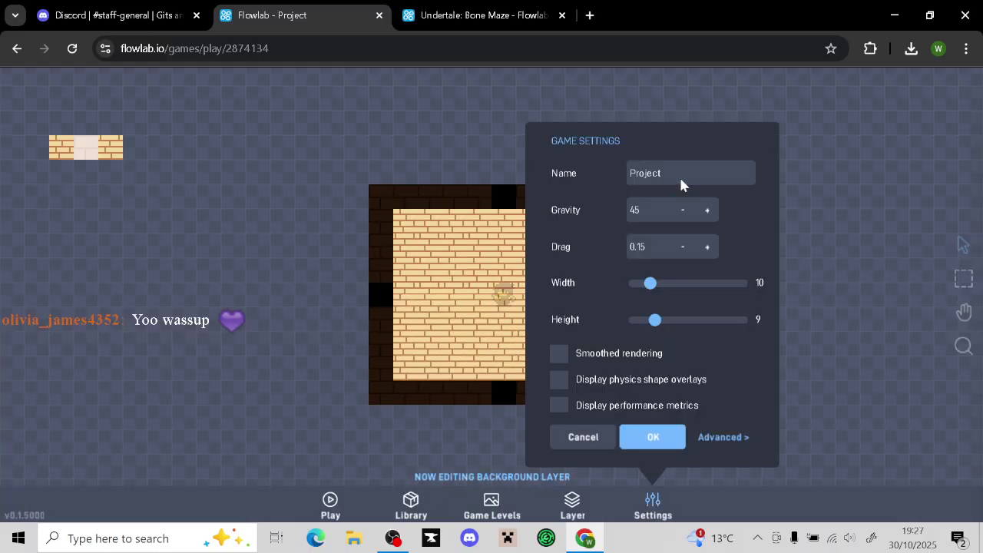
left_click(652, 437)
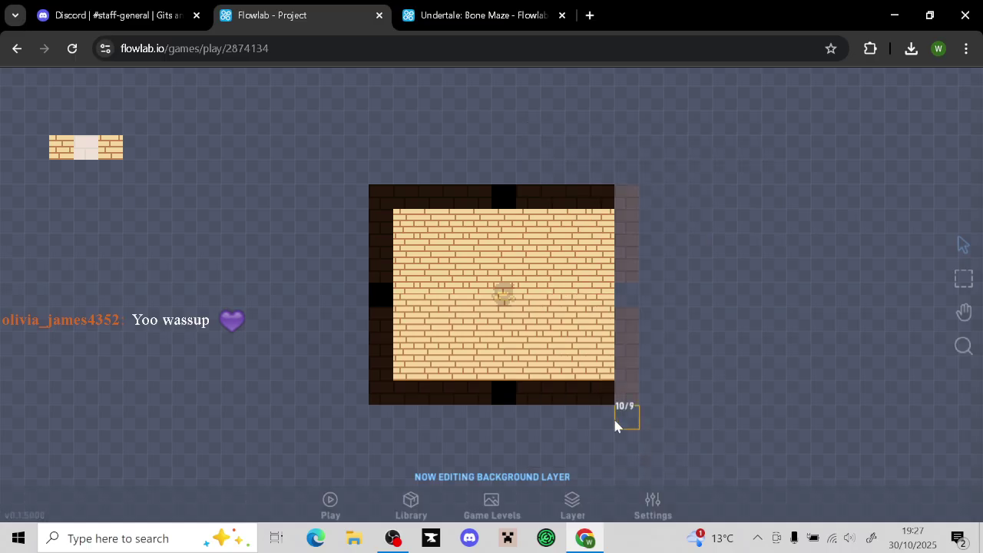
left_click_drag(613, 304, 664, 349)
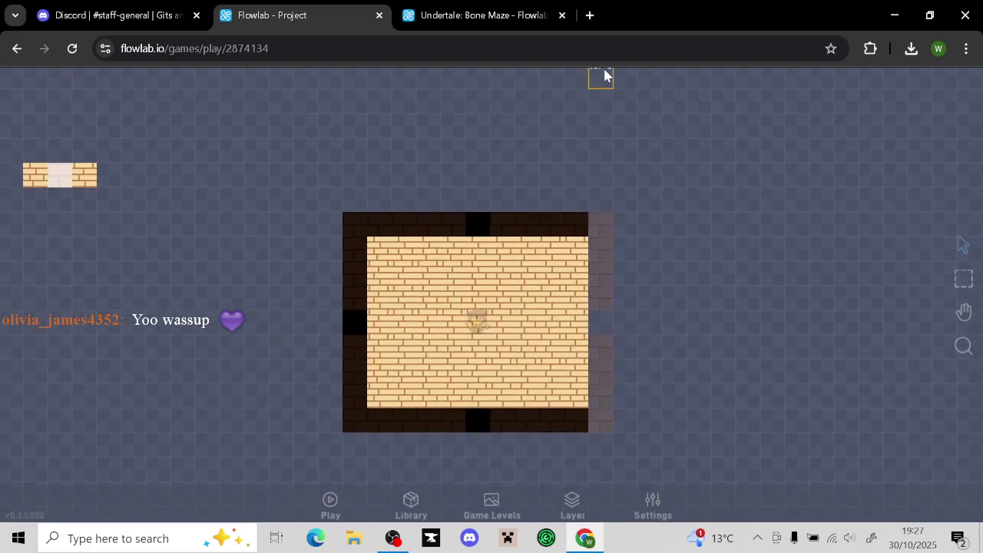
Search Google Images for "Maze" in a new browser tab
left_click(589, 20)
type("Maze")
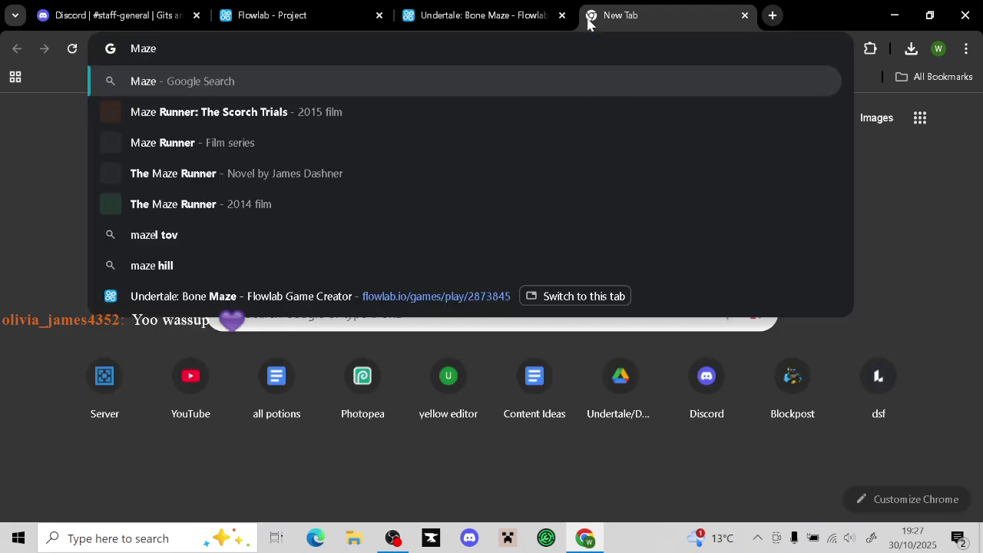
key("Return")
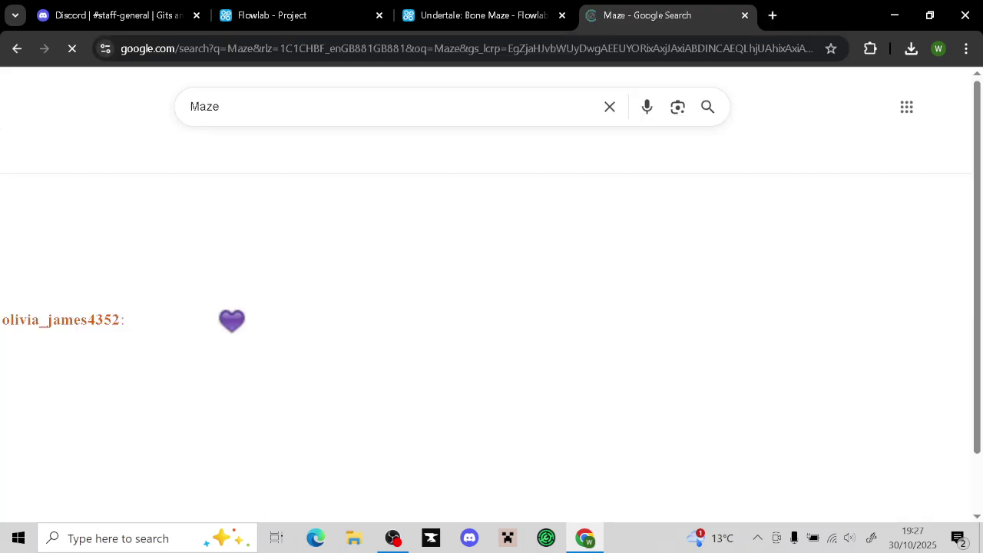
left_click(175, 158)
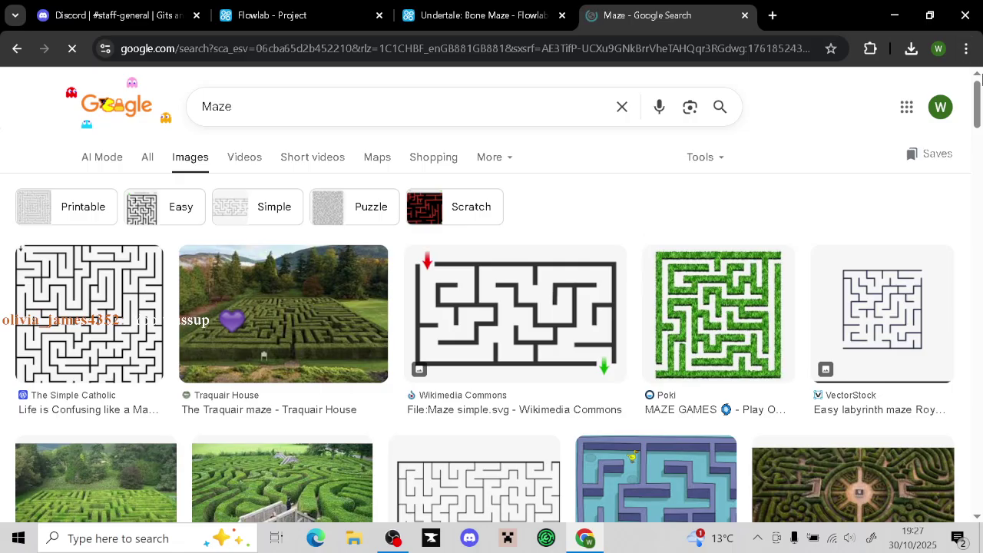
Examine the maze images for layout ideas, including the Cloud Four random maze and its related pictures
scroll(980, 100, "down", 1)
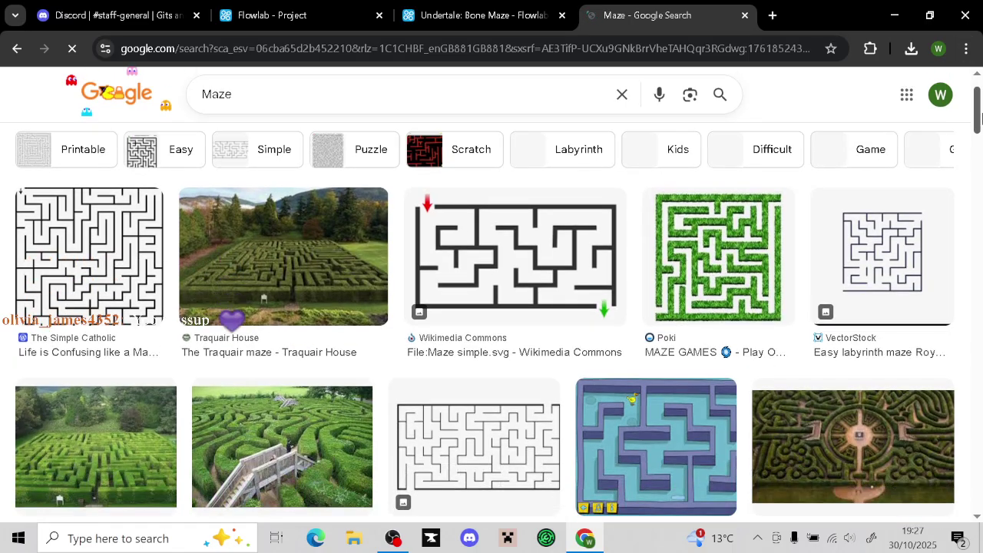
left_click_drag(980, 115, 980, 149)
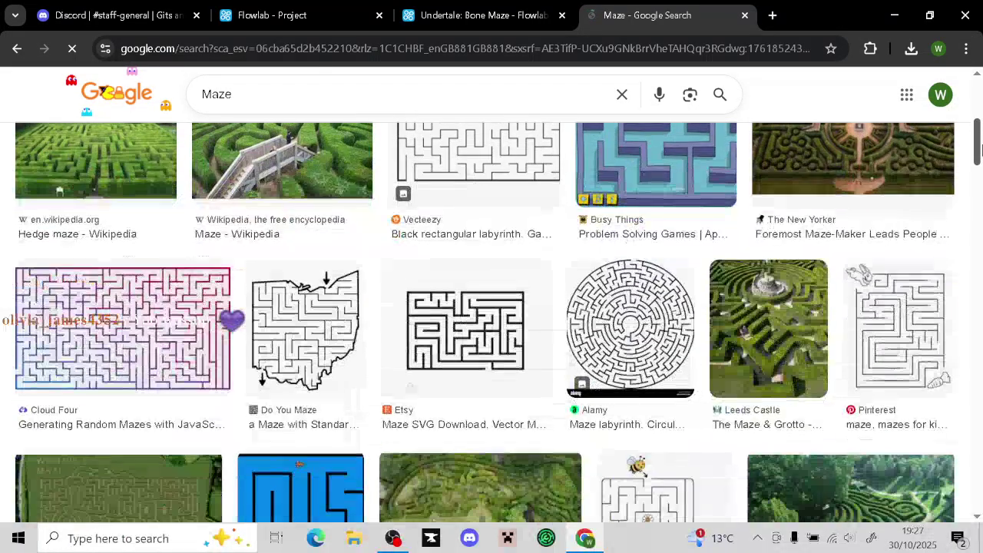
left_click(165, 346)
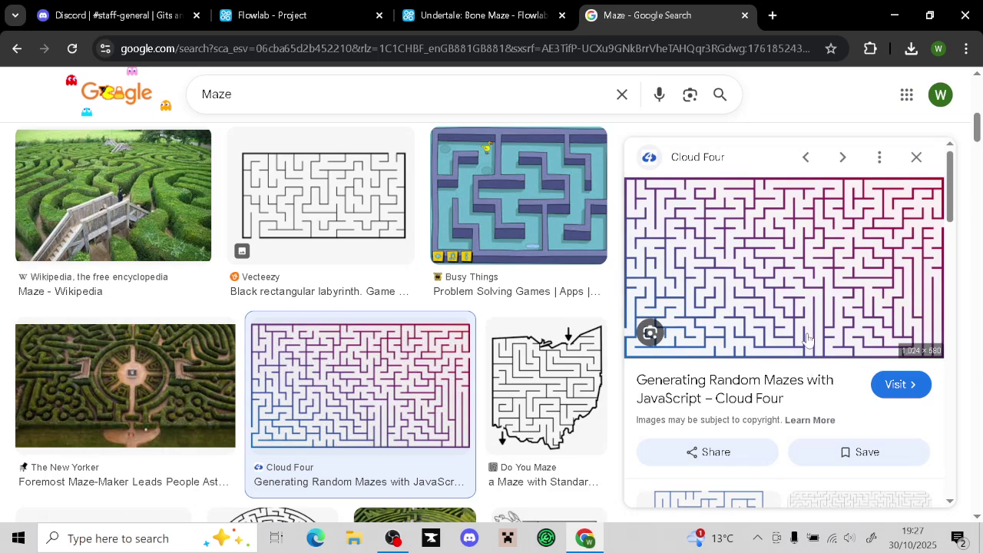
scroll(745, 204, "down", 4)
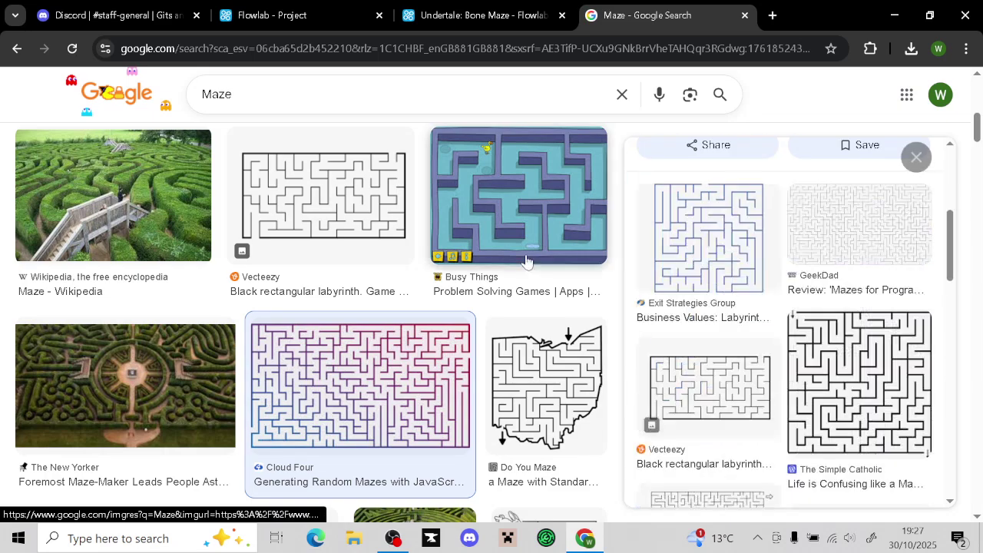
scroll(439, 315, "down", 3)
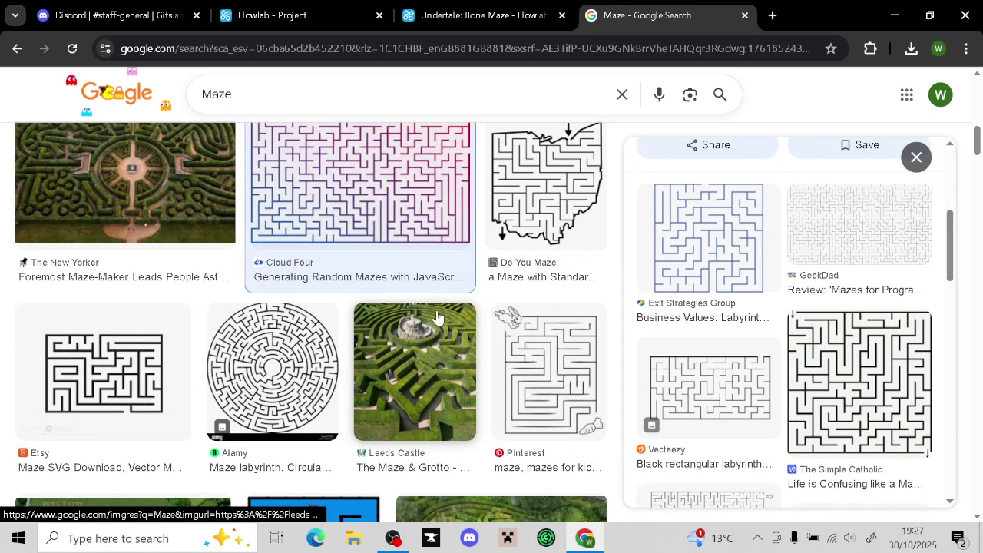
scroll(438, 317, "up", 7)
scroll(771, 314, "up", 4)
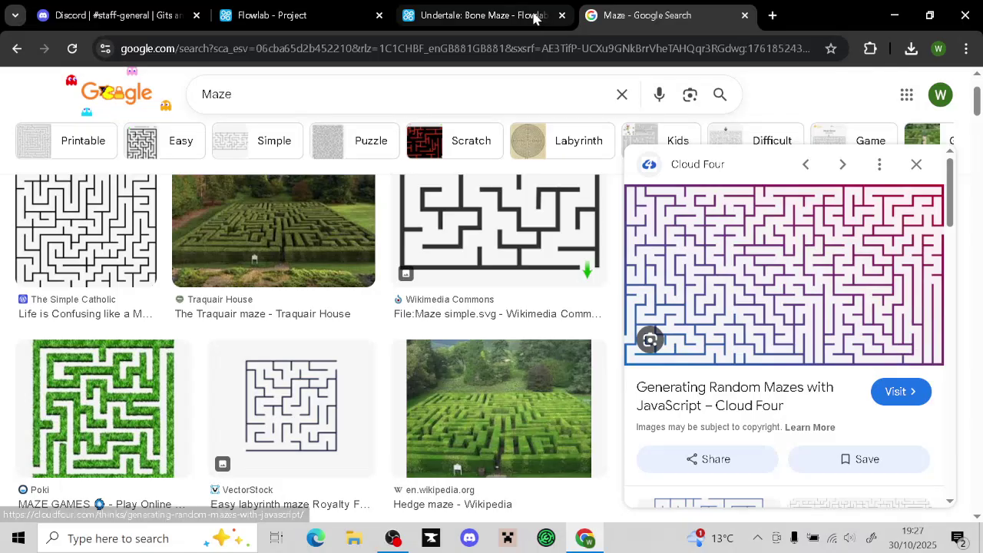
Return to the Flowlab project and switch editing to the Game World layer
left_click(340, 6)
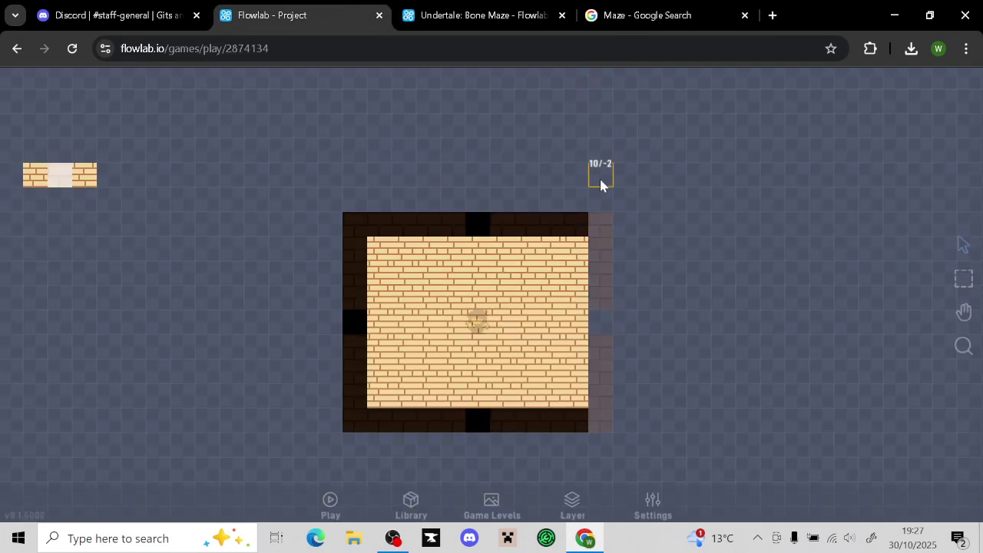
left_click(66, 176)
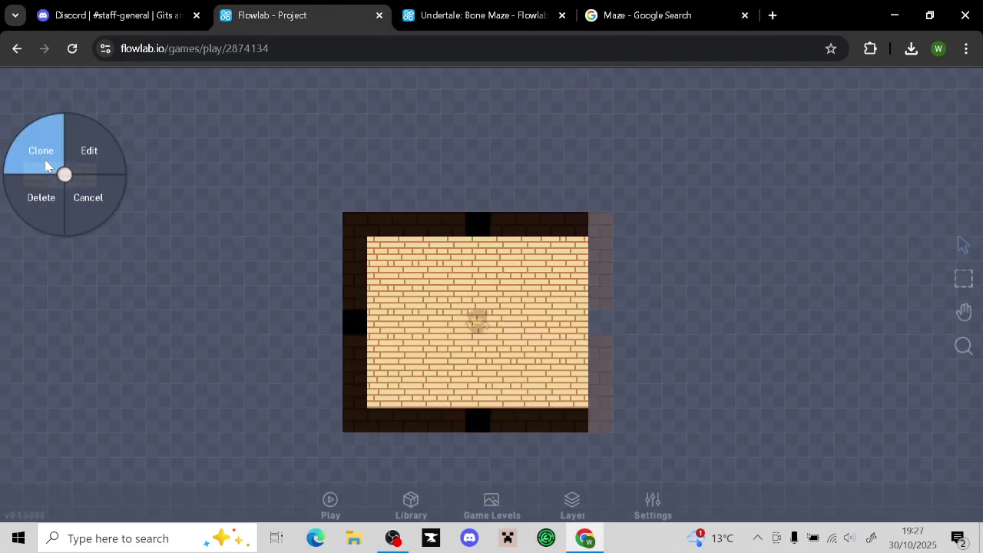
left_click(90, 208)
mouse_move(598, 192)
left_mouse_down()
mouse_move(536, 186)
mouse_move(588, 191)
left_mouse_up()
left_click(570, 501)
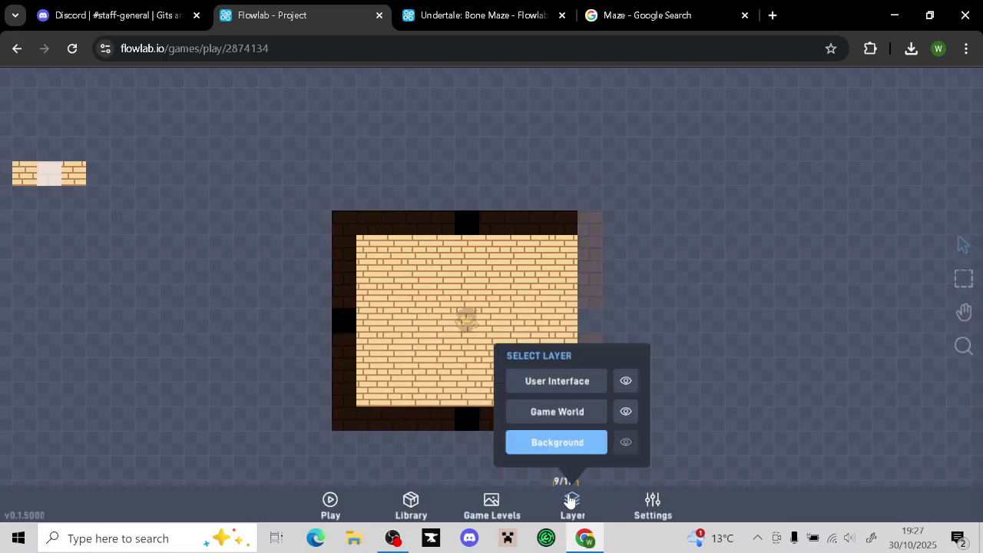
left_click(557, 412)
Create an object of type Door1 in an empty cell below the brick sample tiles outside the room
left_click_drag(220, 287, 437, 319)
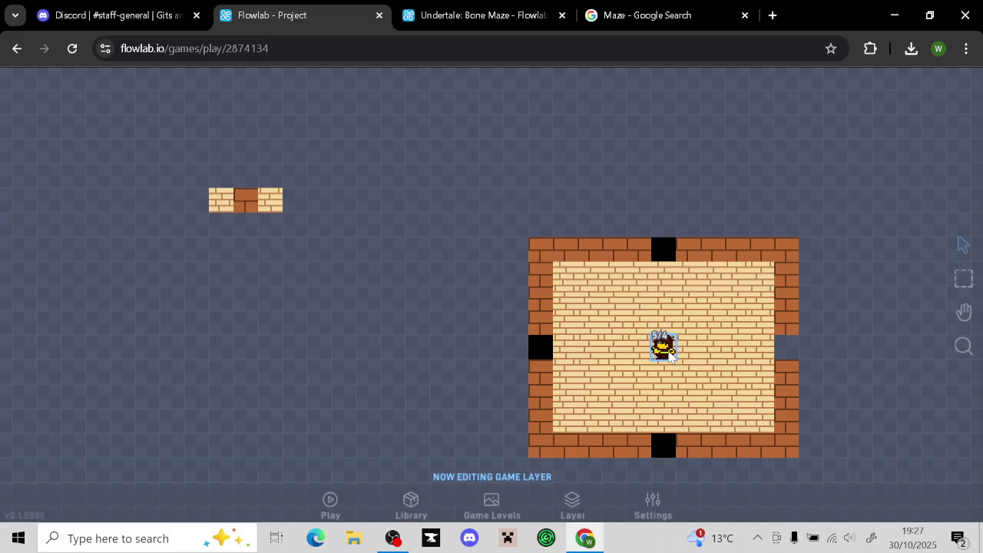
left_click(228, 241)
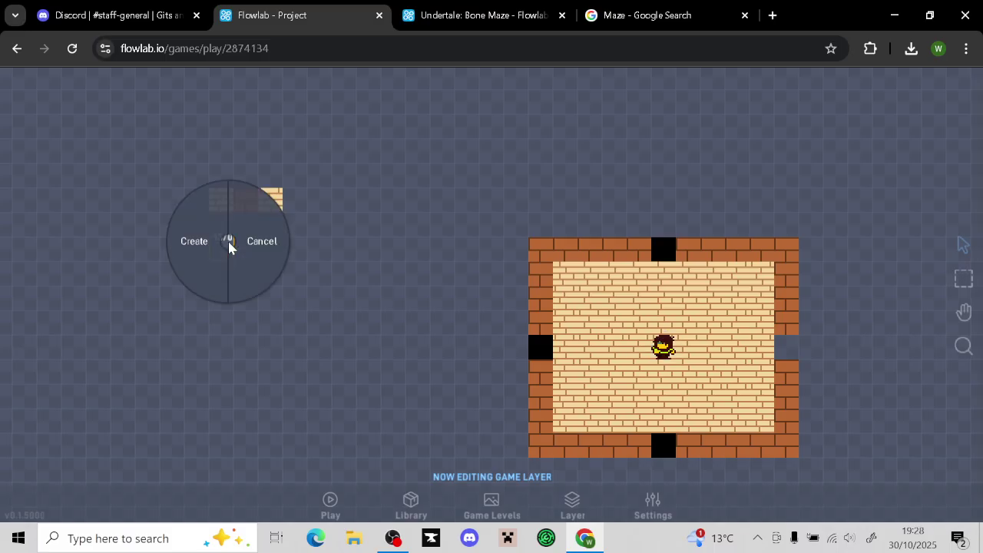
left_click(194, 240)
key("ctrl+a")
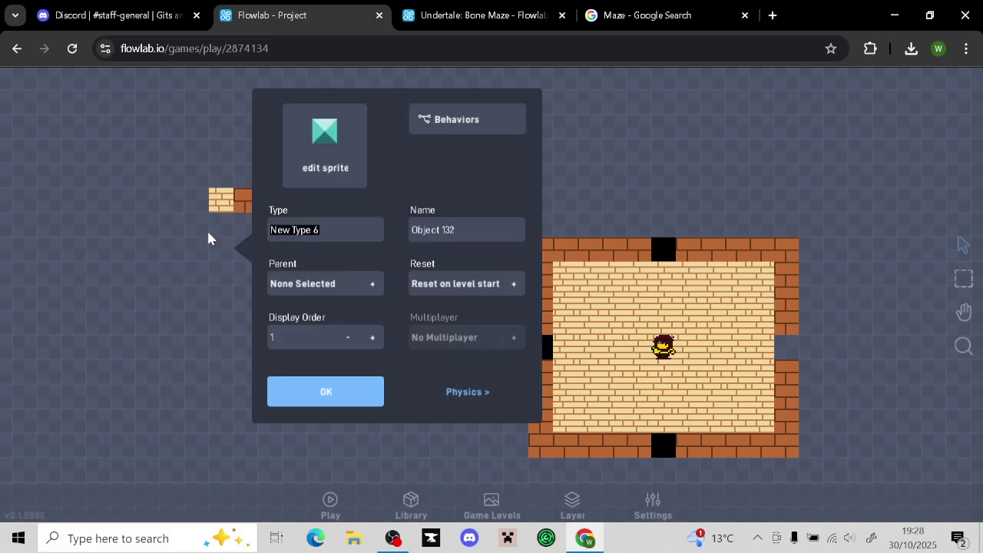
type("Door1")
left_click(319, 395)
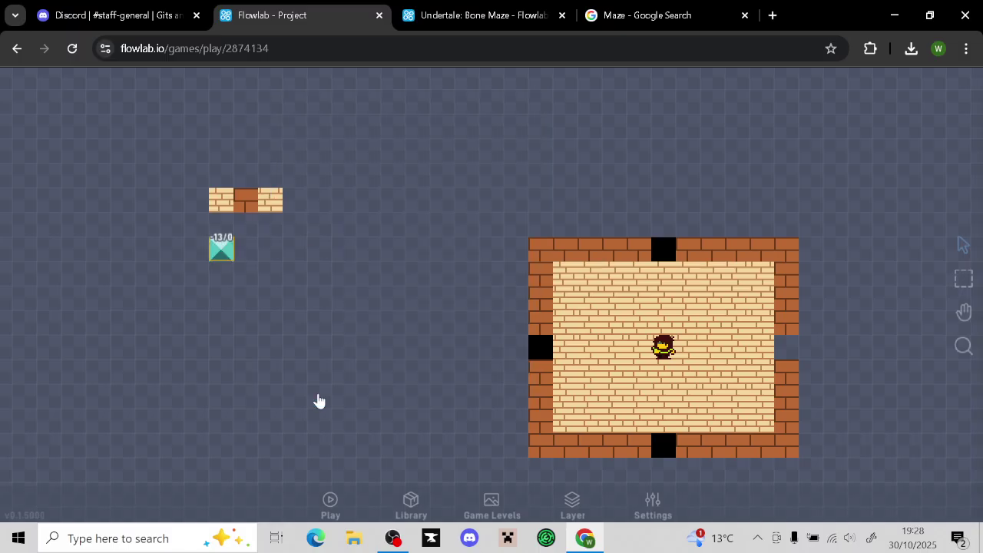
Fill the Door1 object's whole sprite with red (FF0044) and save the object
left_click(226, 250)
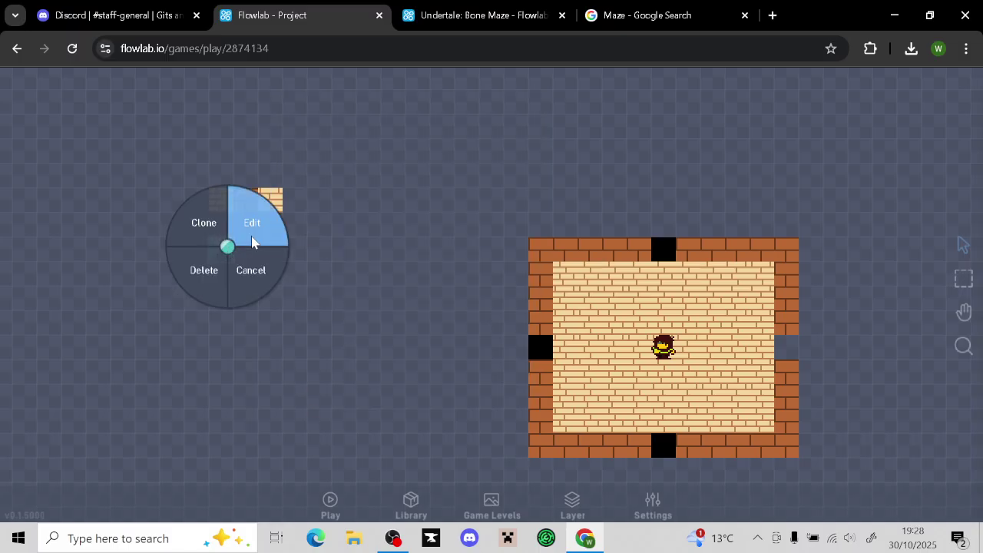
left_click(253, 242)
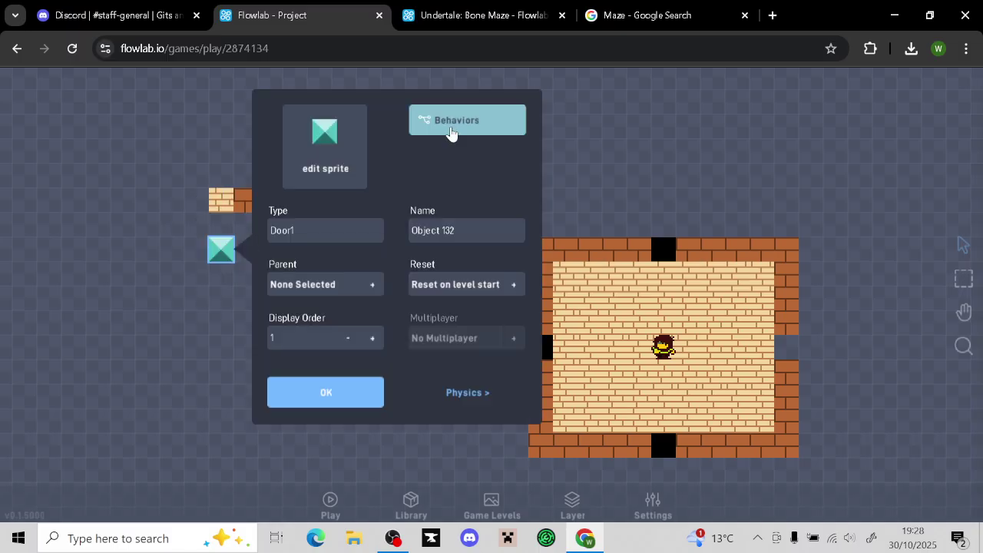
left_click(347, 177)
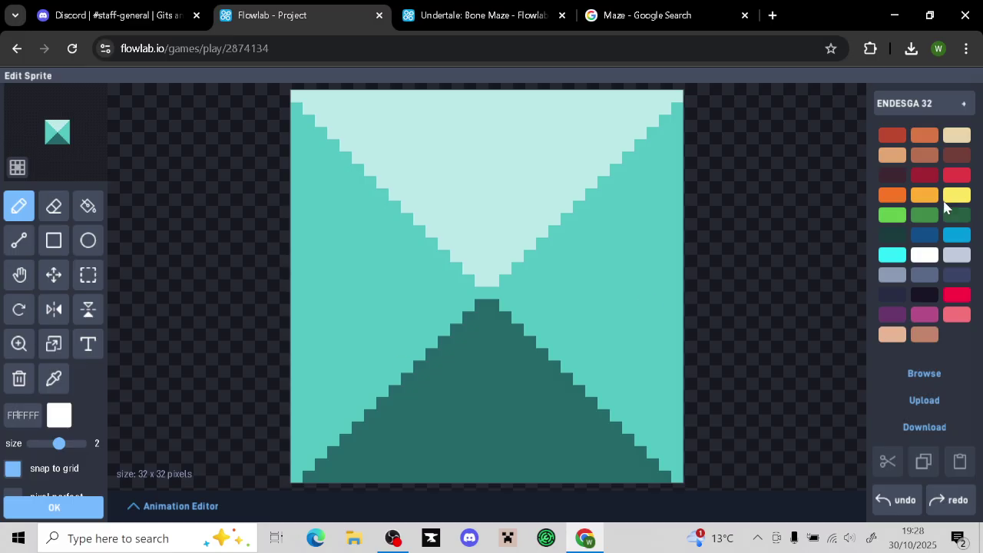
left_click(89, 208)
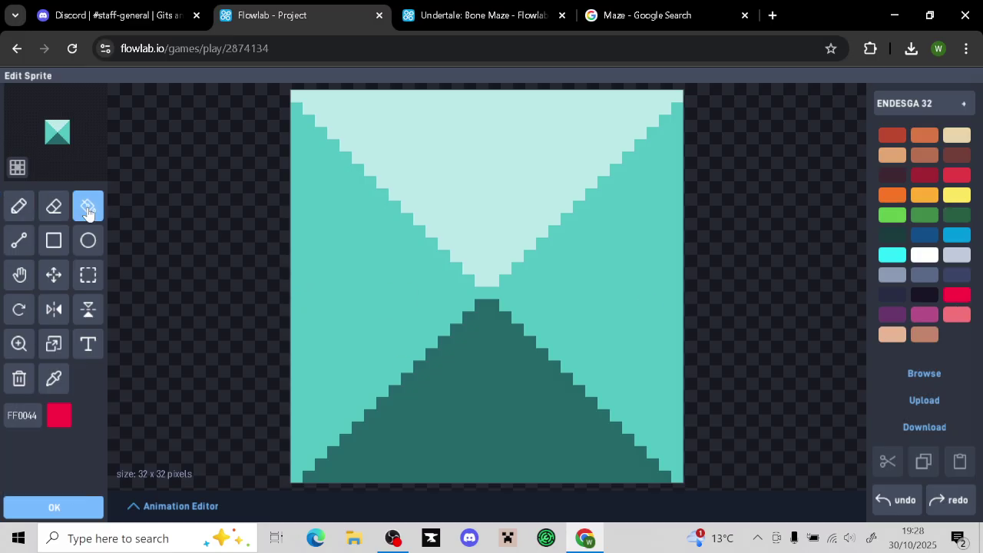
left_click(351, 250)
left_click(477, 208)
left_click(504, 407)
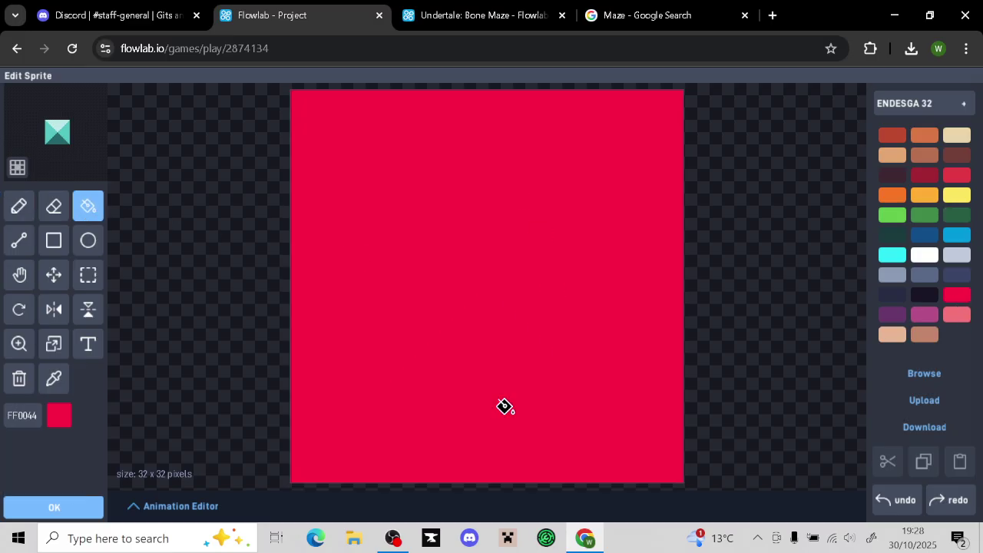
left_click(93, 507)
left_click(310, 394)
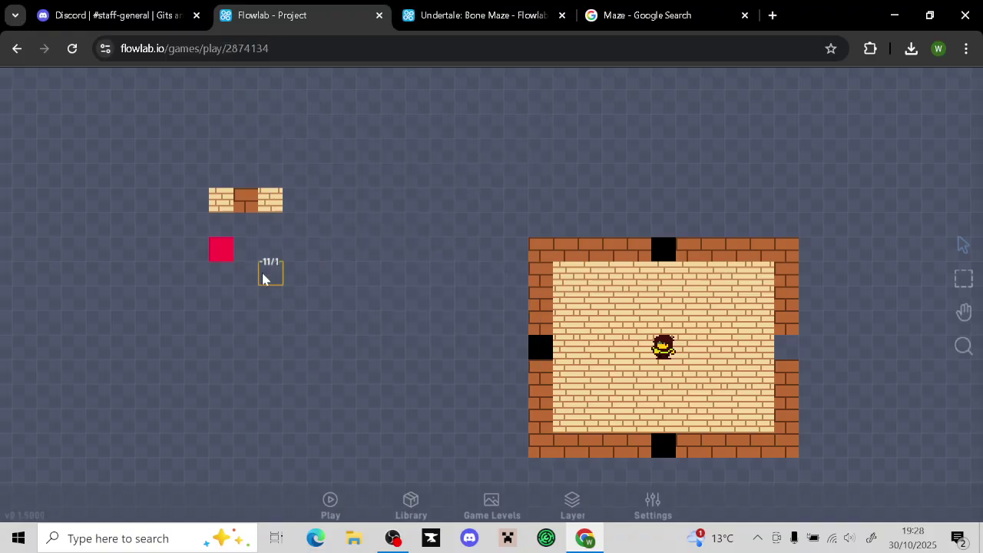
Create an object of type Key 1 two cells to the right of the red Door1 object
left_click(267, 258)
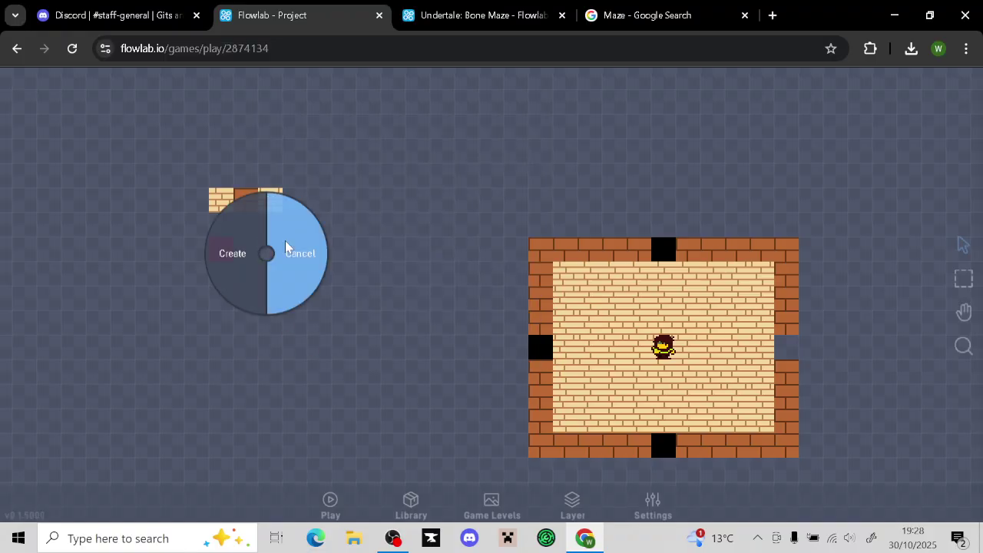
left_click(248, 230)
type("Key 1")
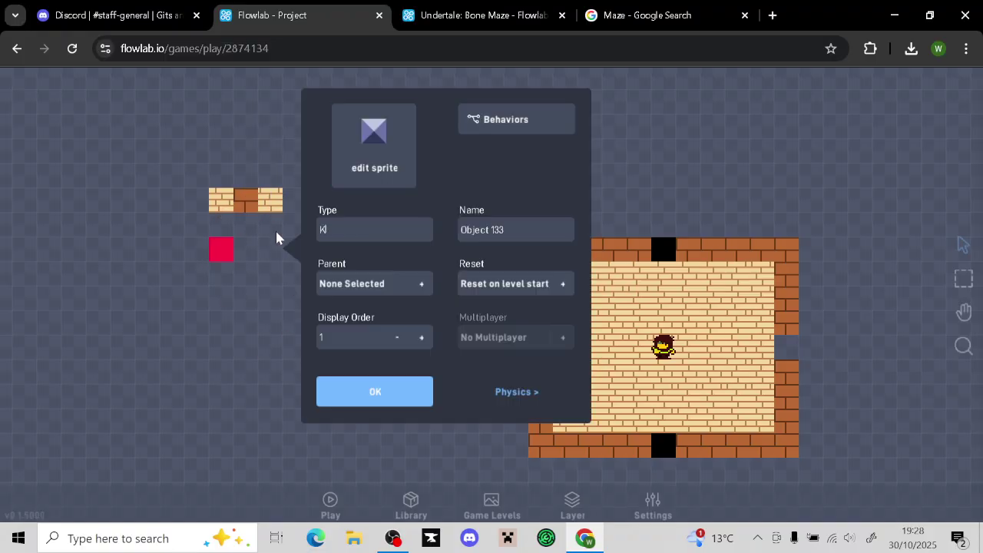
left_click(346, 390)
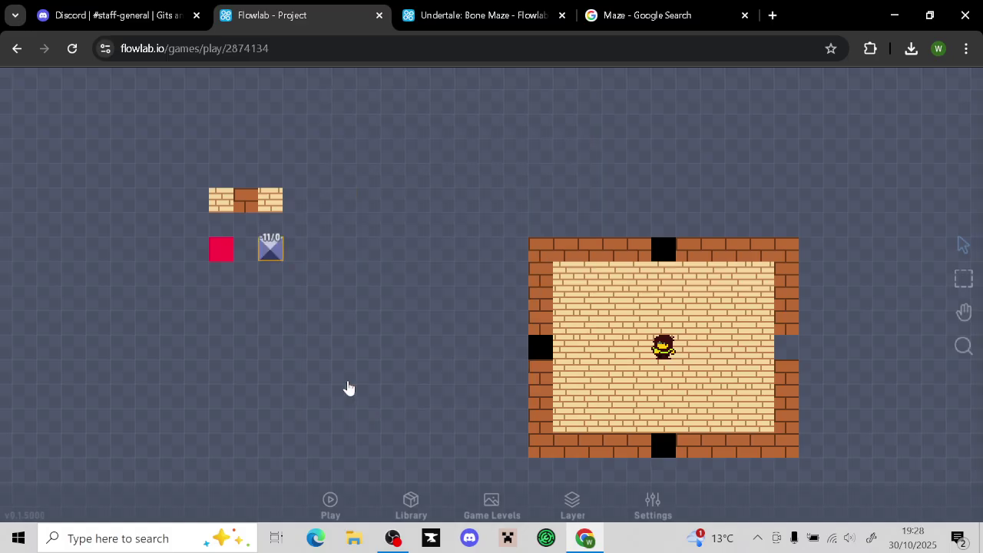
Edit the Key 1 object's sprite and fill all of its faceted areas with red (FF0044)
left_click(268, 244)
left_click(294, 222)
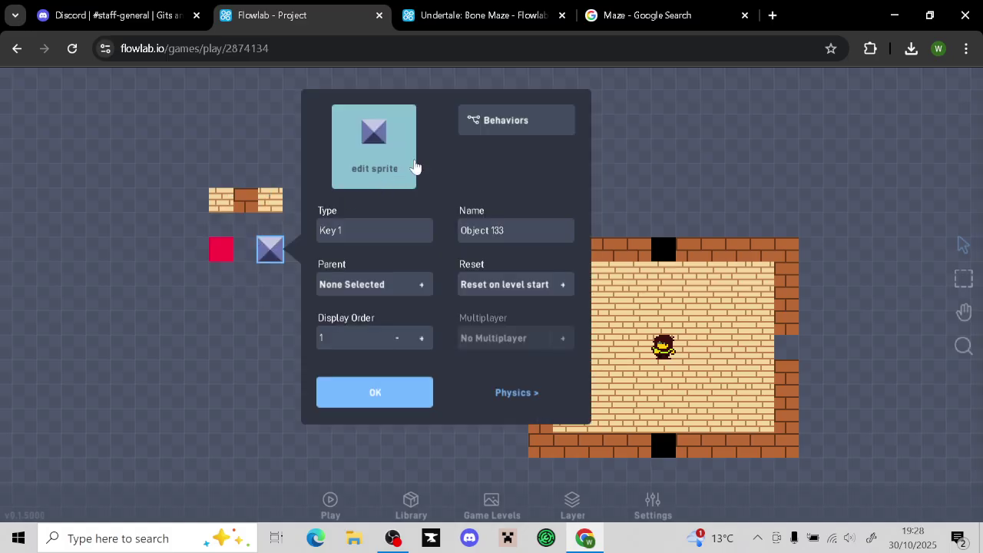
left_click(402, 156)
left_click(88, 205)
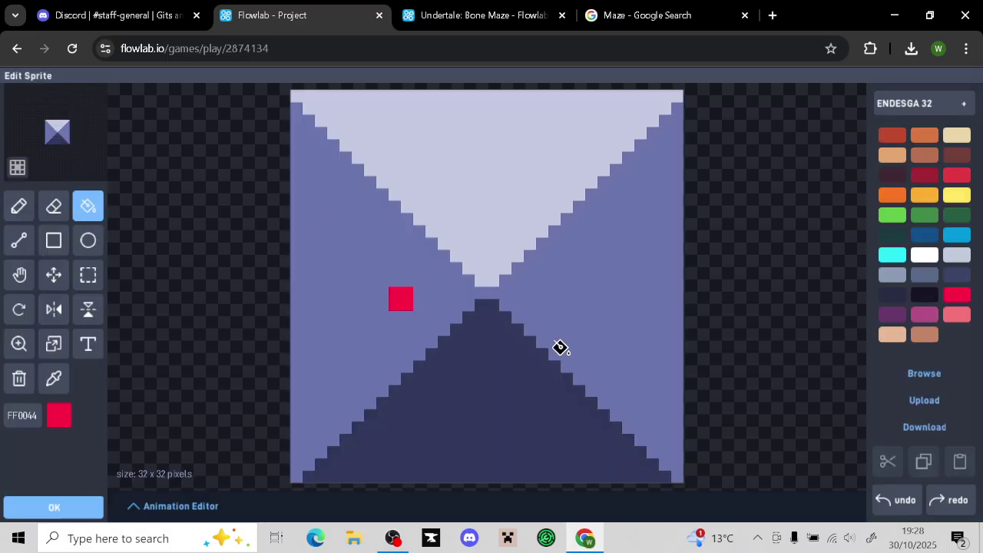
left_click(493, 375)
left_click(515, 213)
left_click(438, 274)
Erase the four corners of the Key 1 sprite with a size 2 eraser to round it, and save the object
left_click(54, 212)
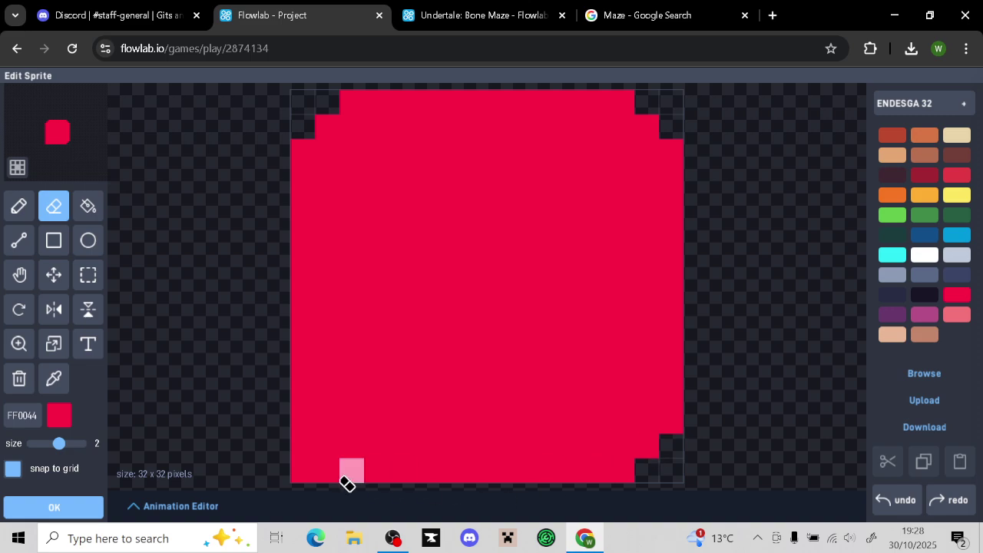
mouse_move(348, 484)
left_mouse_down()
mouse_move(313, 454)
mouse_move(328, 485)
left_mouse_up()
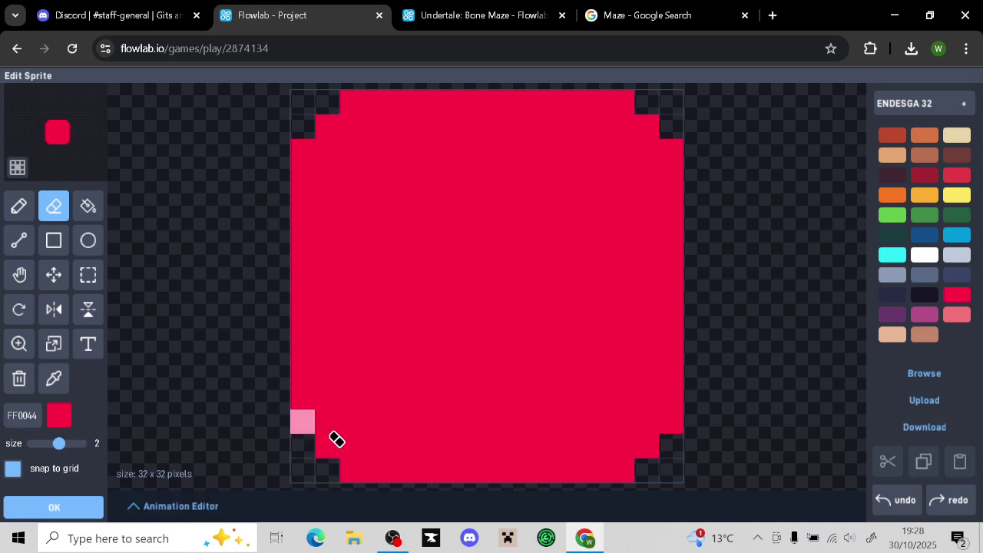
left_click(46, 506)
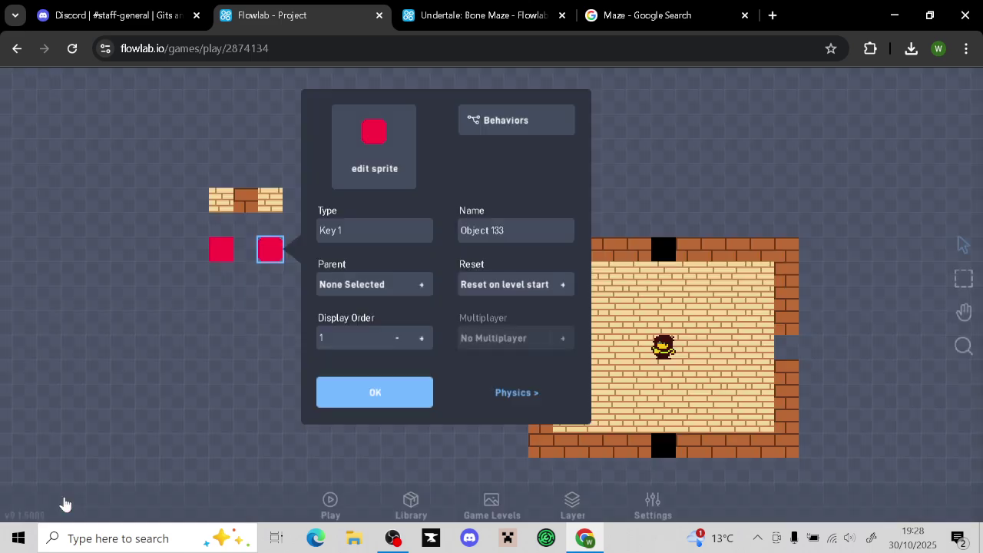
left_click(359, 393)
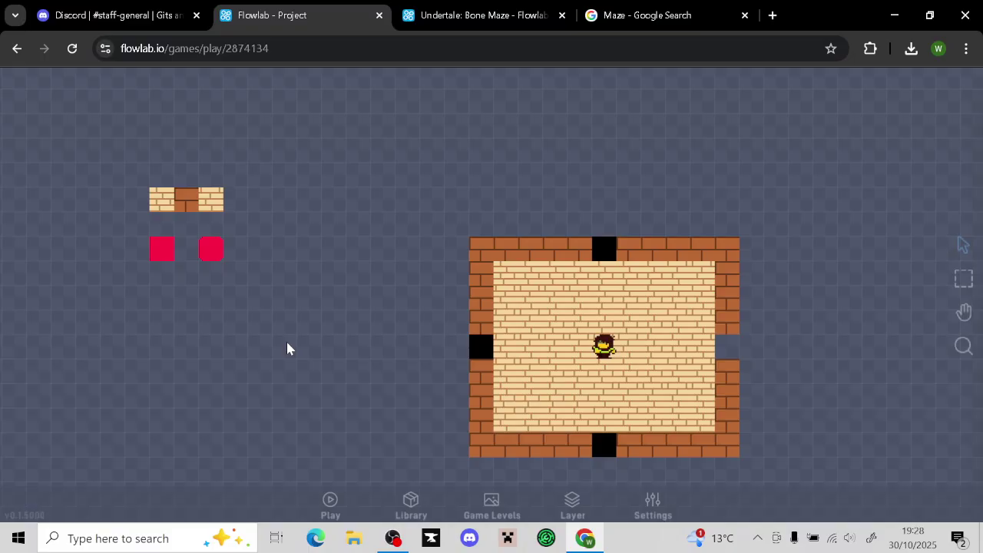
Open the behavior graph of the player character standing in the room
left_click(609, 347)
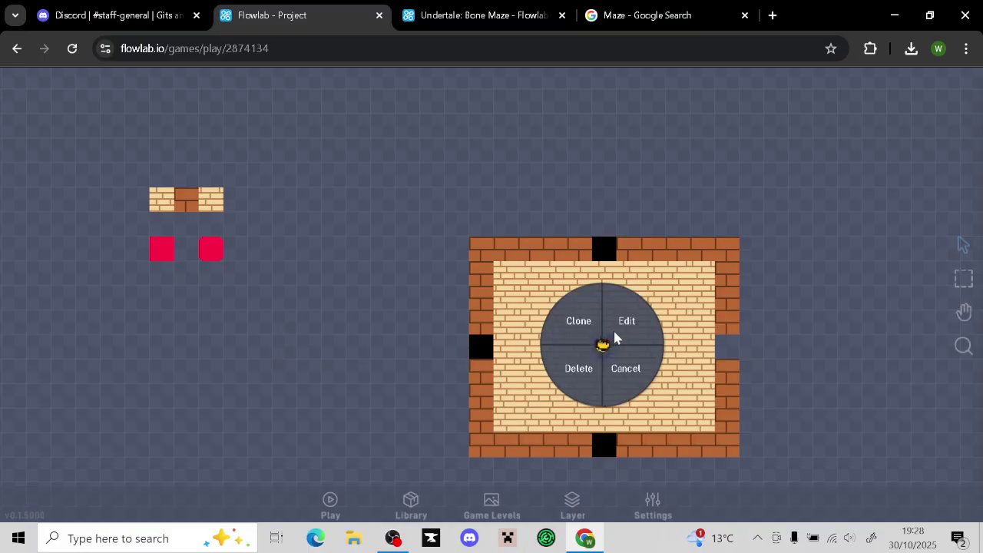
left_click(624, 322)
left_click(841, 215)
scroll(447, 317, "down", 3)
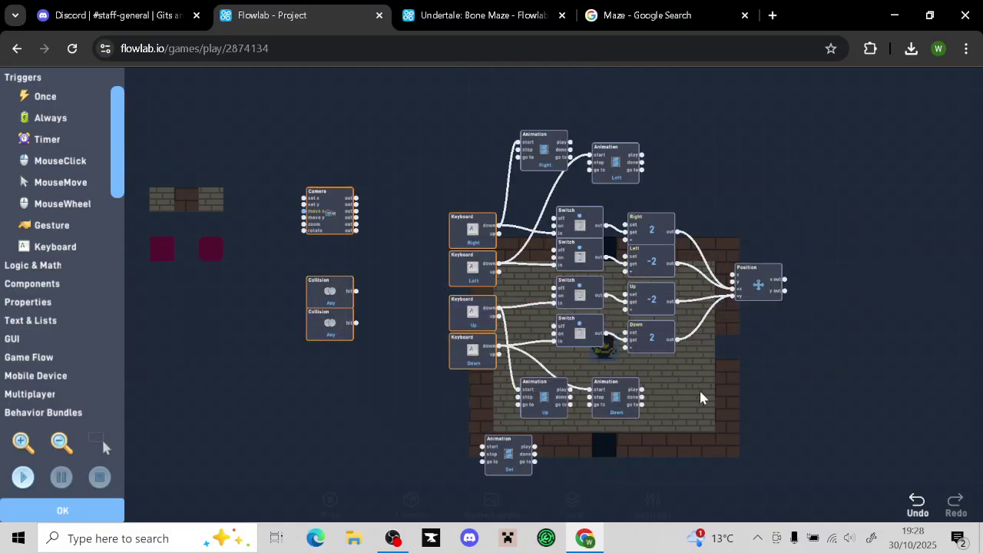
left_click_drag(699, 388, 641, 370)
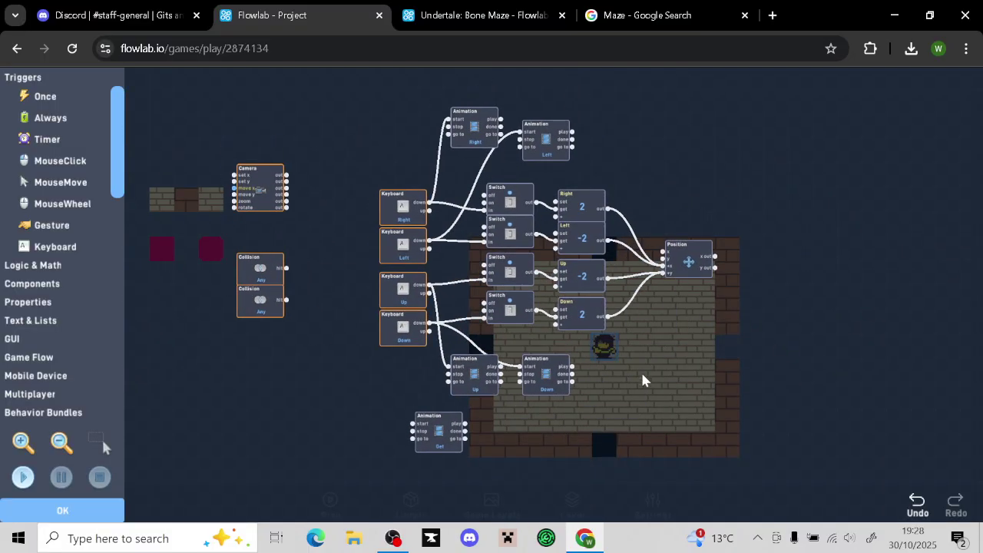
Switch to the Undertale: Bone Maze project and examine how the Get animation is wired to the key and door collisions
left_click(515, 23)
left_click_drag(695, 319, 742, 239)
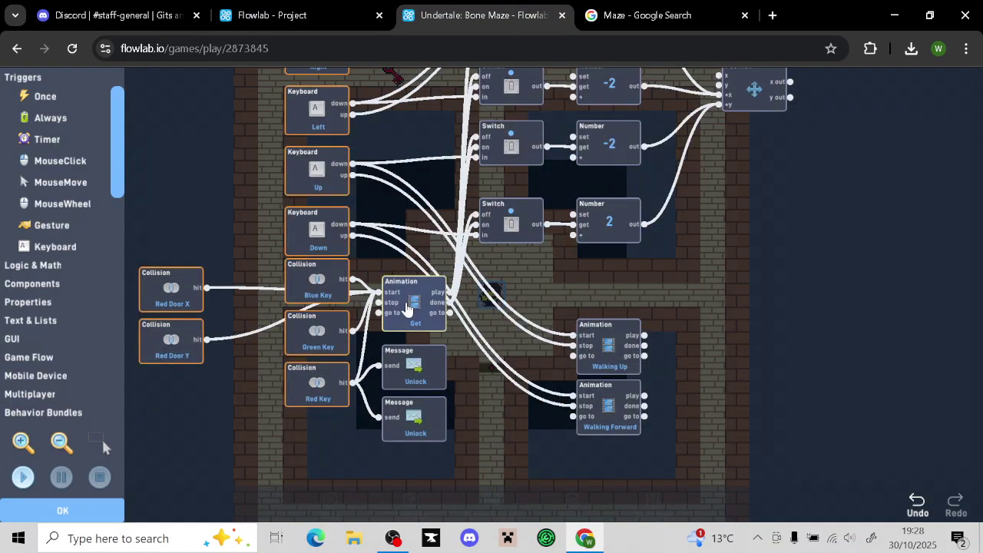
mouse_move(415, 311)
left_mouse_down()
mouse_move(425, 311)
mouse_move(409, 307)
mouse_move(420, 326)
left_mouse_up()
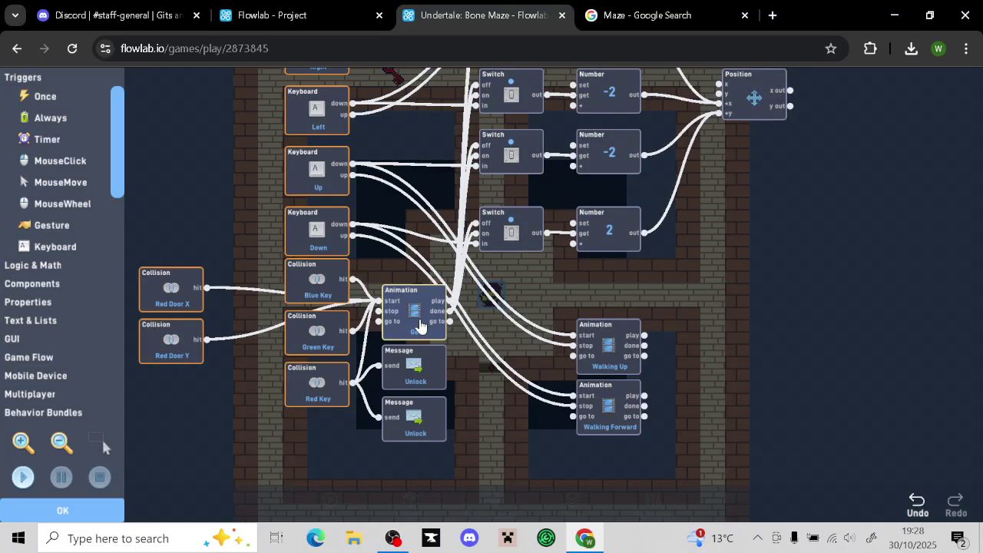
Return to the new maze project and place the Get animation block directly below the Down keyboard block
left_click(321, 10)
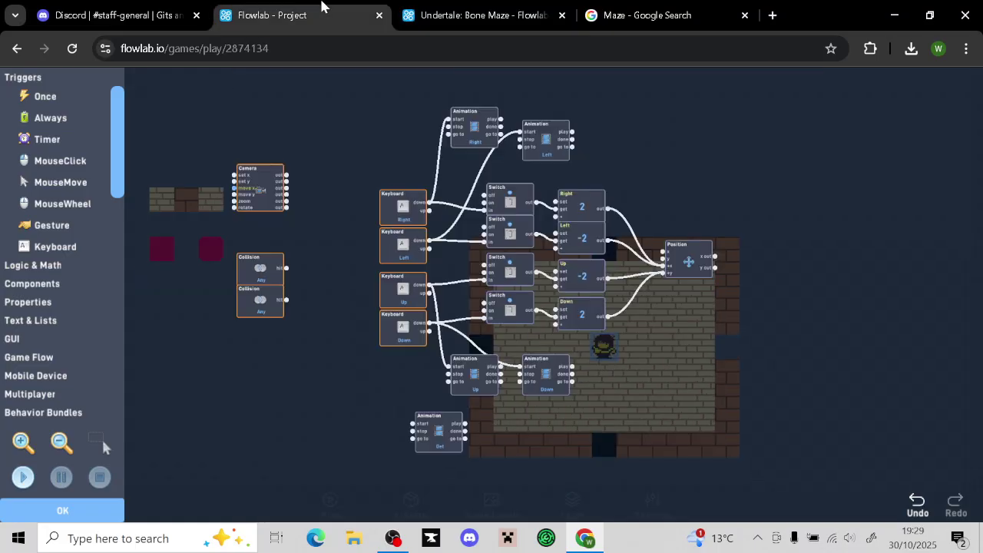
left_click_drag(361, 382, 367, 333)
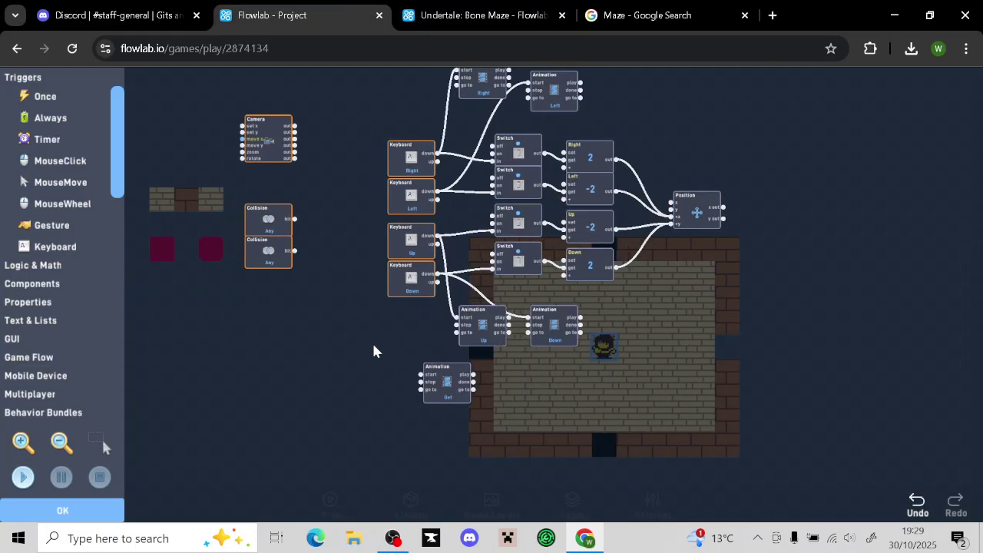
scroll(374, 346, "up", 5)
left_click_drag(580, 460, 862, 477)
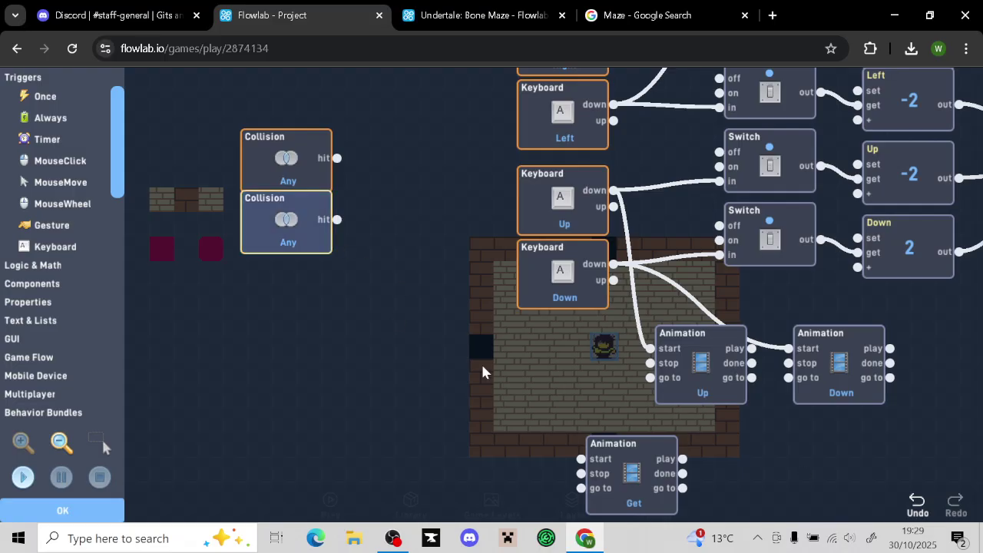
left_click_drag(616, 474, 547, 388)
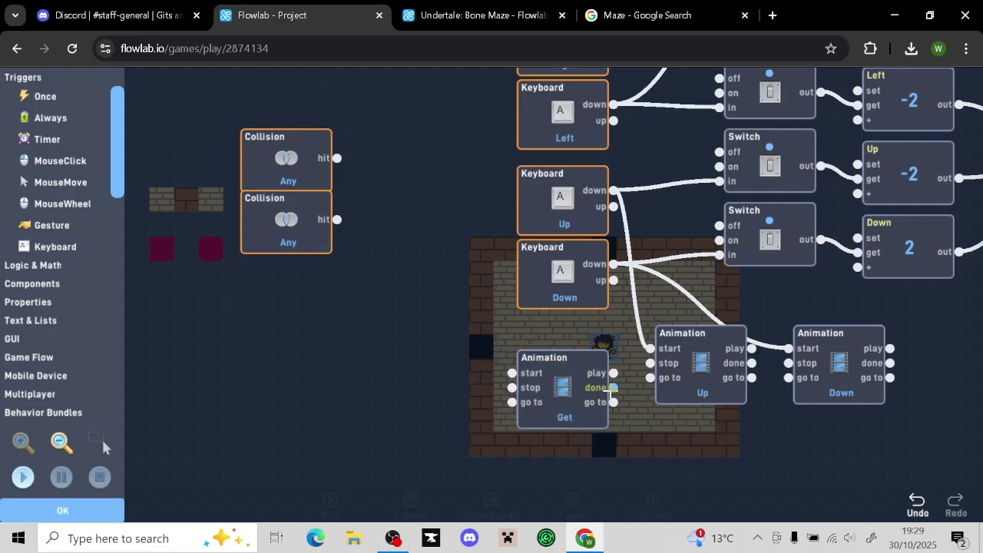
left_click_drag(613, 373, 640, 341)
left_click_drag(689, 225, 714, 225)
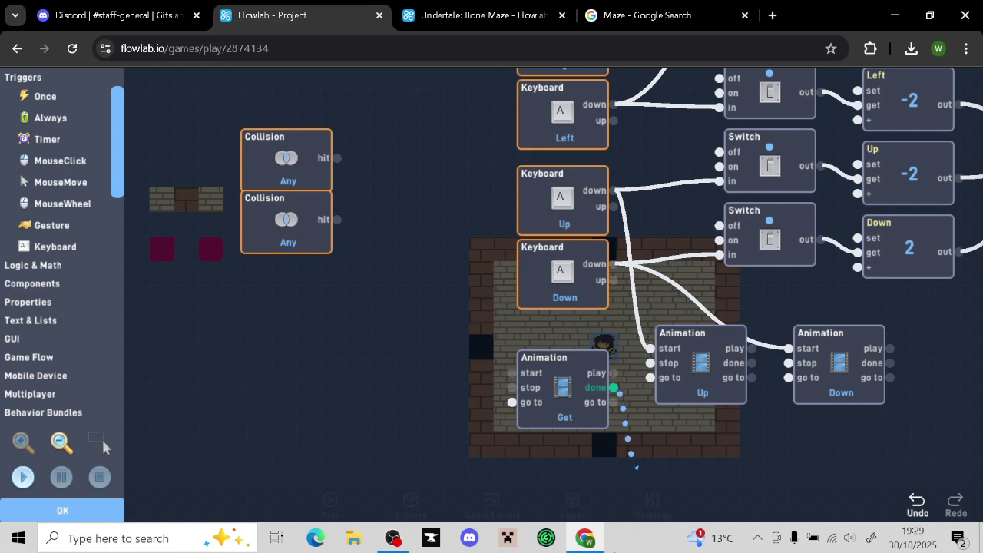
Examine in the Bone Maze project how the Get animation's play and done outputs connect to the movement switches
left_click(479, 21)
scroll(753, 369, "up", 5)
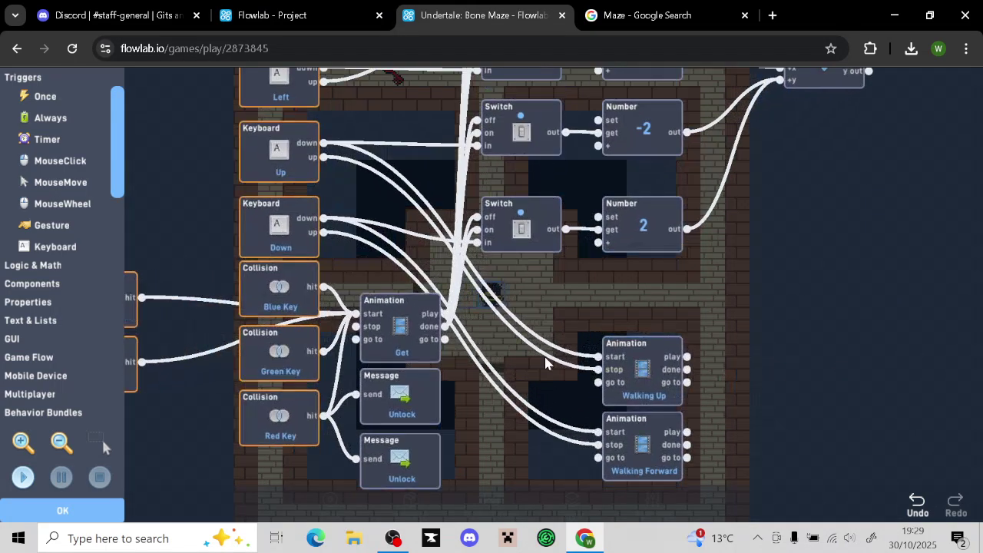
left_click_drag(545, 294, 608, 306)
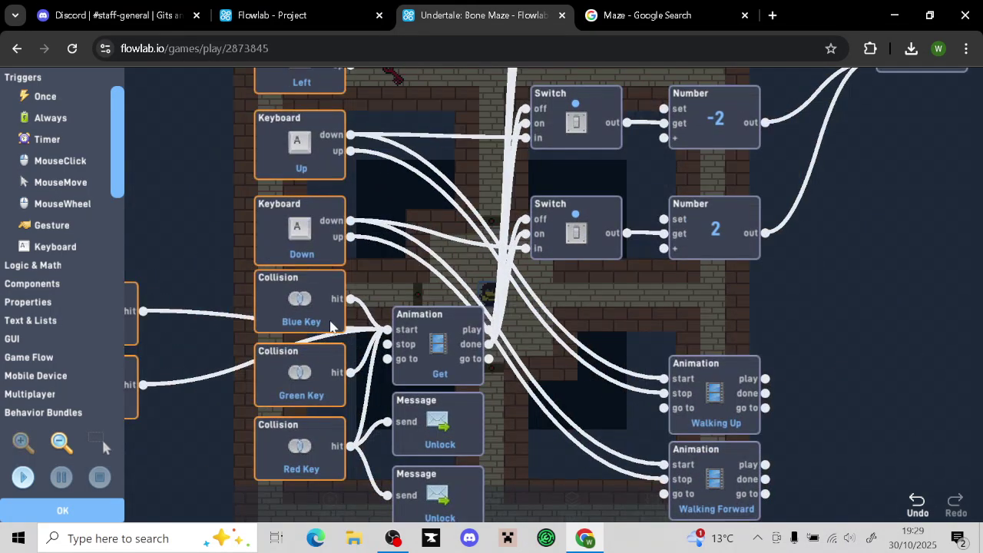
mouse_move(404, 348)
left_mouse_down("shift")
mouse_move(393, 347)
mouse_move(402, 356)
left_mouse_up("shift")
left_click_drag(628, 281, 692, 474)
left_click_drag(635, 155, 914, 143)
left_click_drag(894, 472, 819, 399)
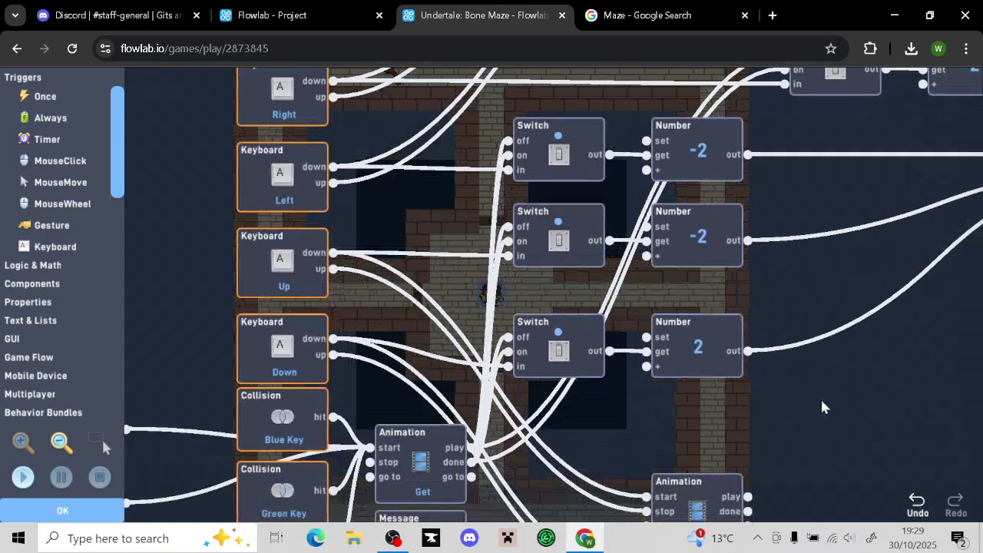
left_click_drag(812, 84, 540, 93)
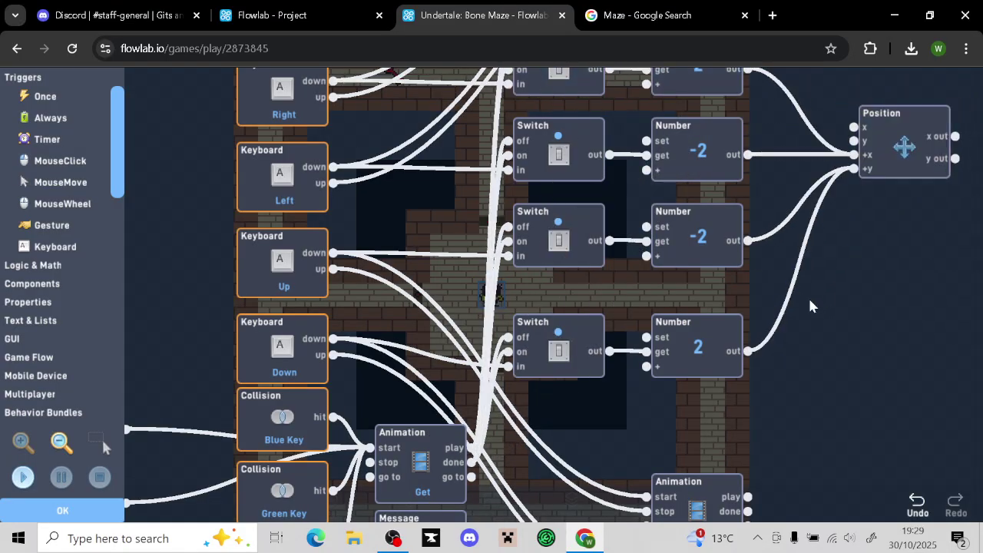
left_click_drag(810, 306, 818, 402)
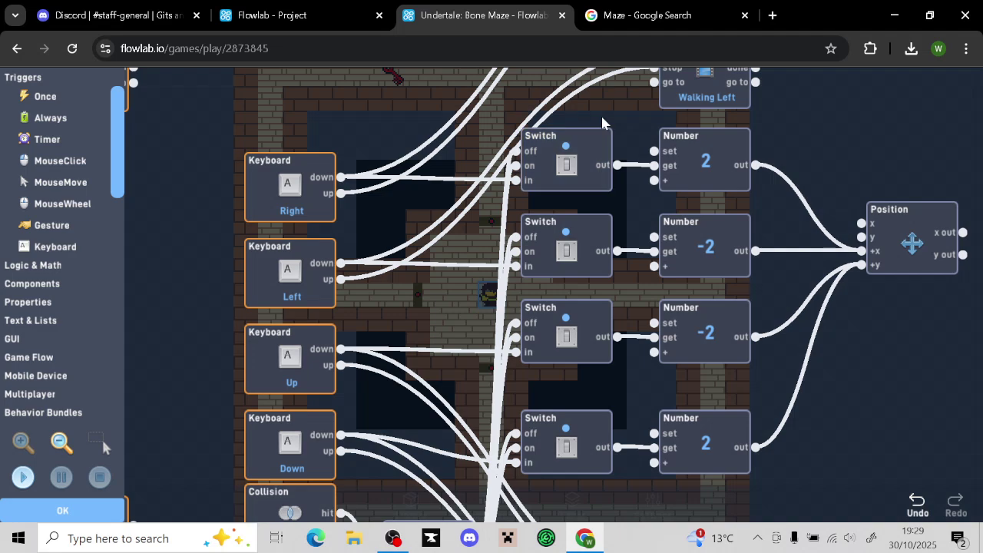
Back in the new maze project, connect the Get animation's play output to the off input of all four movement switches
left_click(280, 14)
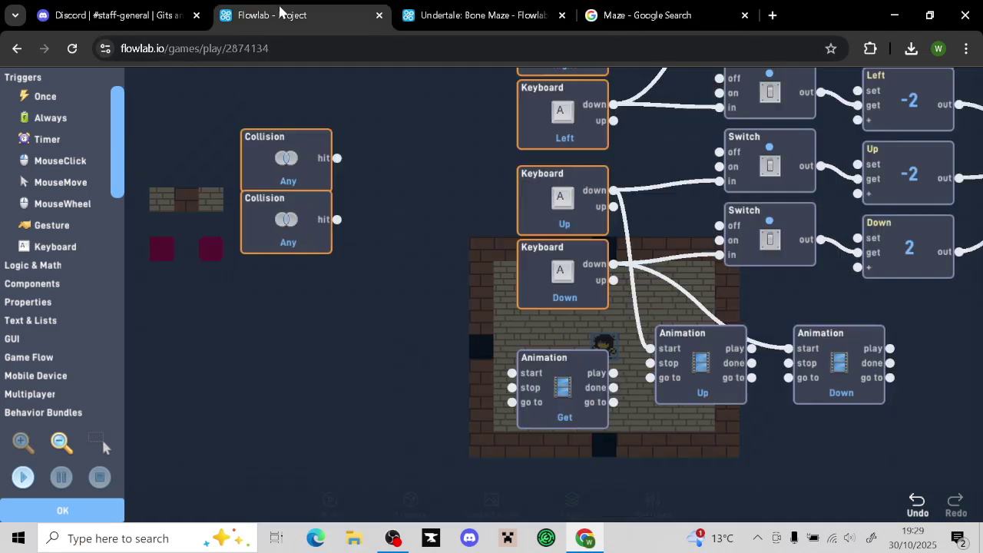
left_click_drag(677, 503, 470, 503)
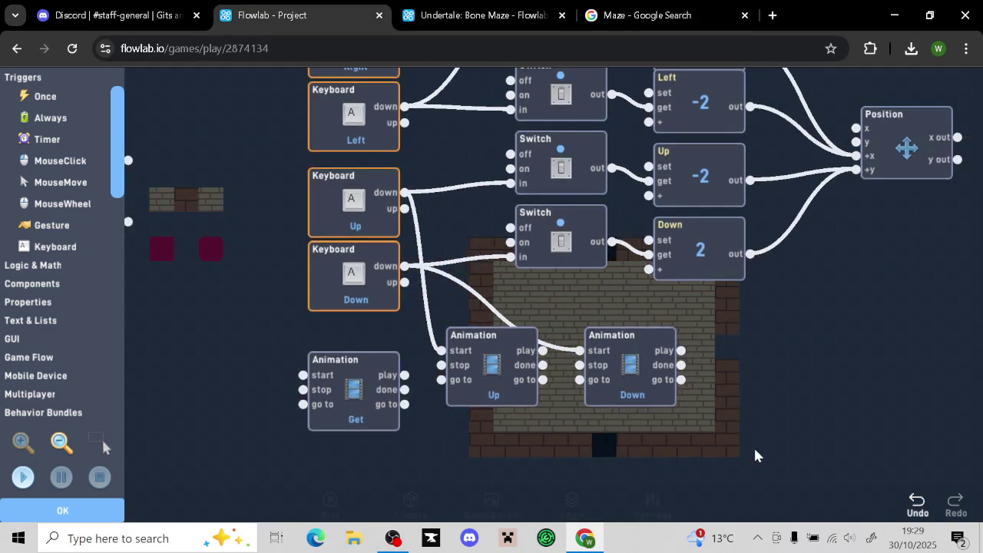
left_click_drag(753, 446, 723, 473)
left_click_drag(373, 401, 461, 178)
left_click_drag(857, 336, 861, 379)
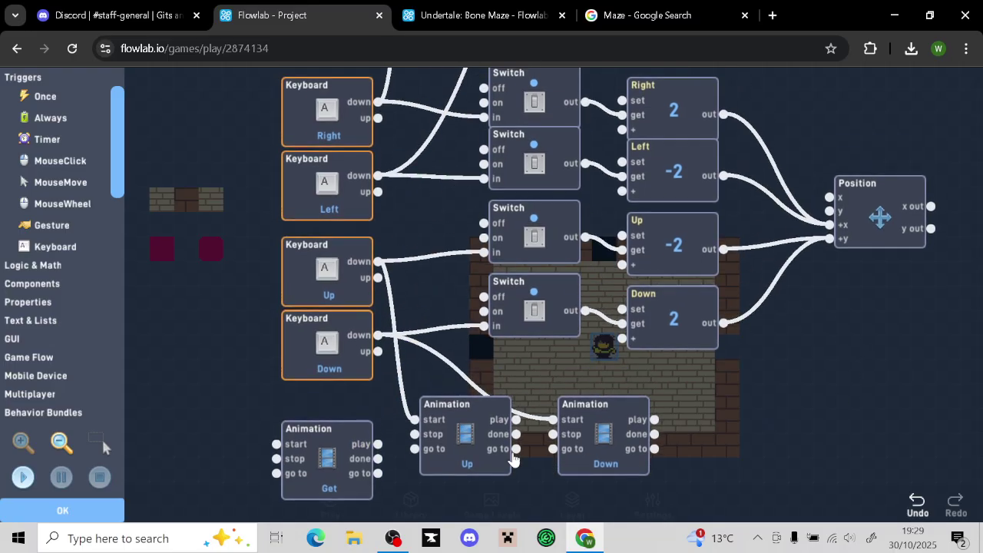
left_click_drag(378, 444, 484, 87)
left_click_drag(378, 444, 378, 418)
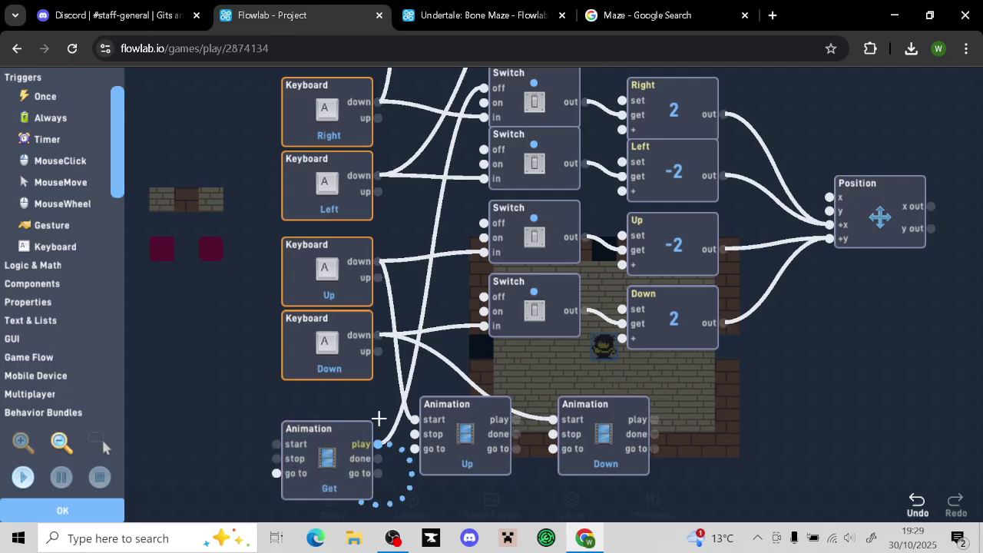
left_click_drag(438, 203, 484, 149)
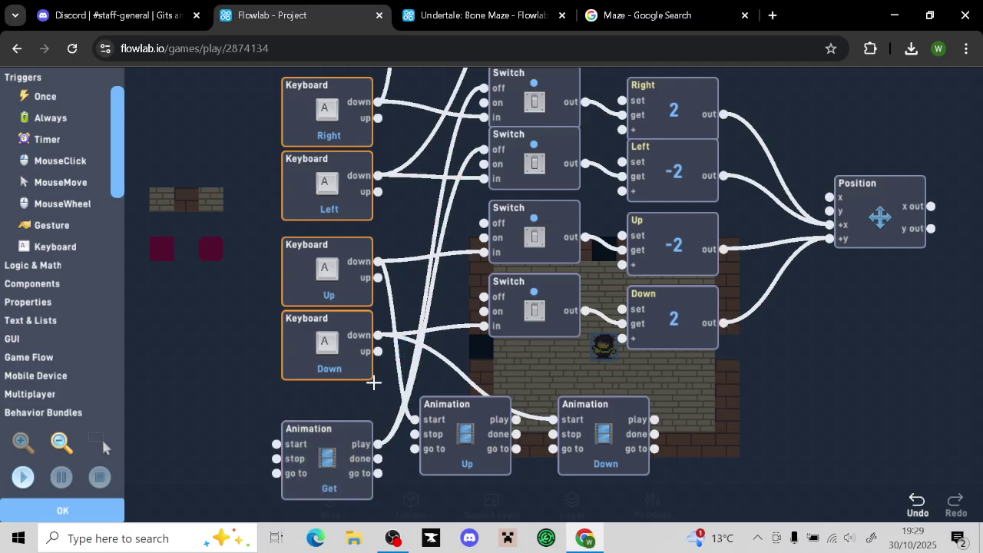
left_click_drag(379, 443, 417, 234)
left_click_drag(473, 212, 483, 223)
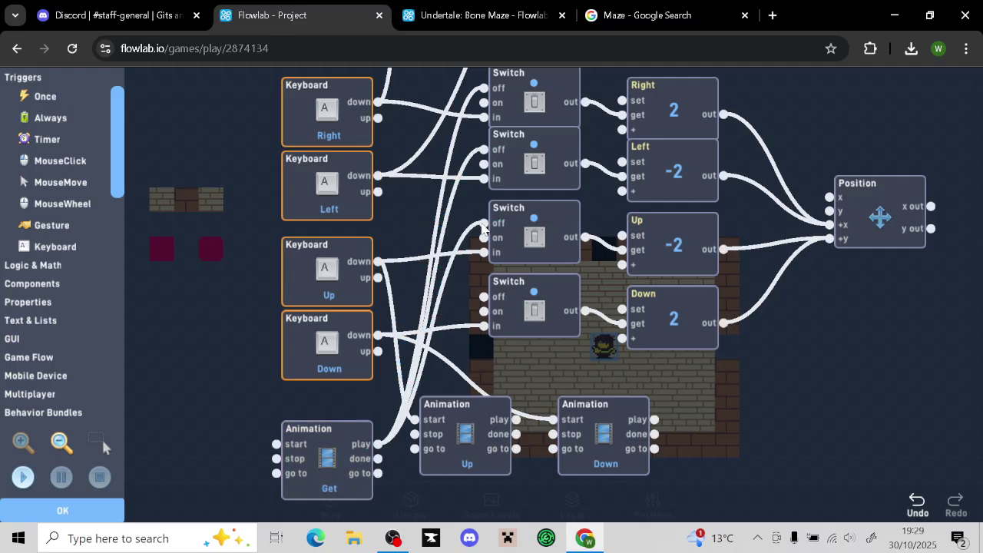
left_click_drag(379, 444, 483, 311)
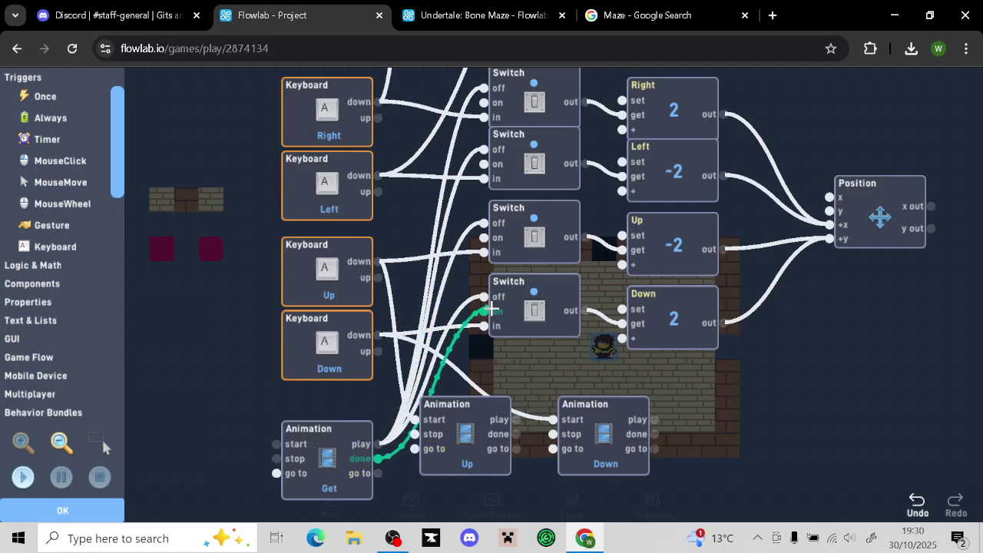
Connect the Get animation's done output to the on inputs of the movement switches
left_click_drag(377, 458, 484, 238)
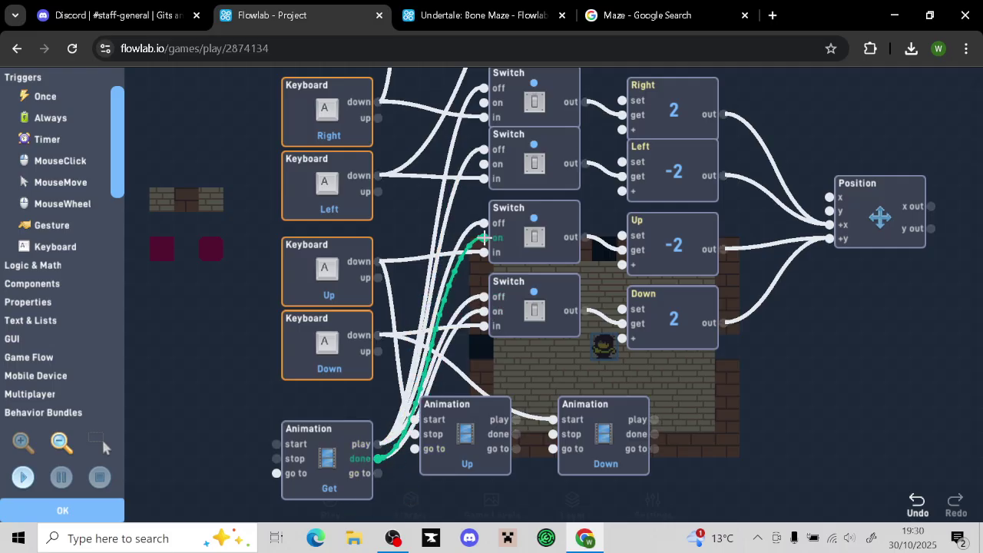
left_click_drag(379, 459, 483, 163)
left_click_drag(377, 458, 483, 102)
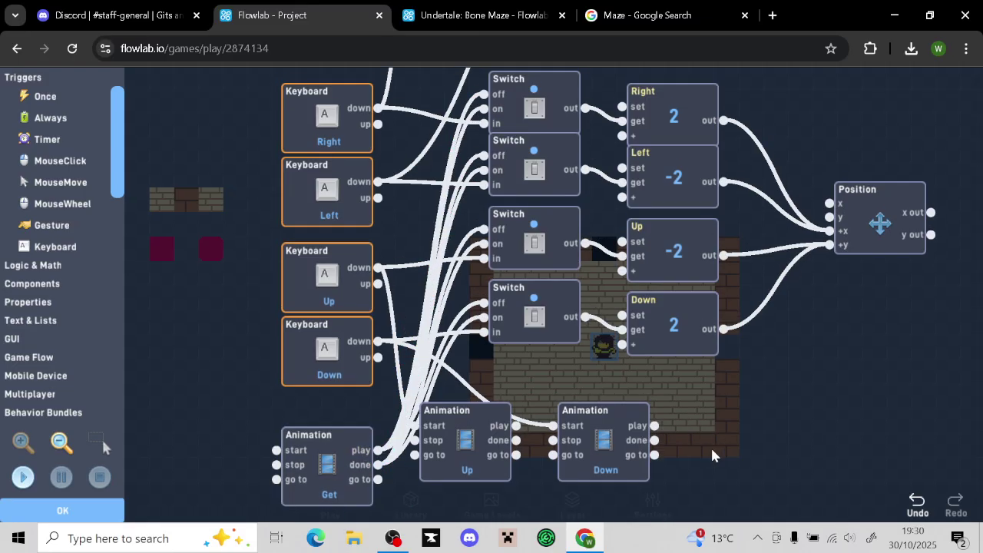
Move the two Collision triggers lower and space them apart, one above the other, beside the Get animation block
left_click_drag(710, 445, 852, 311)
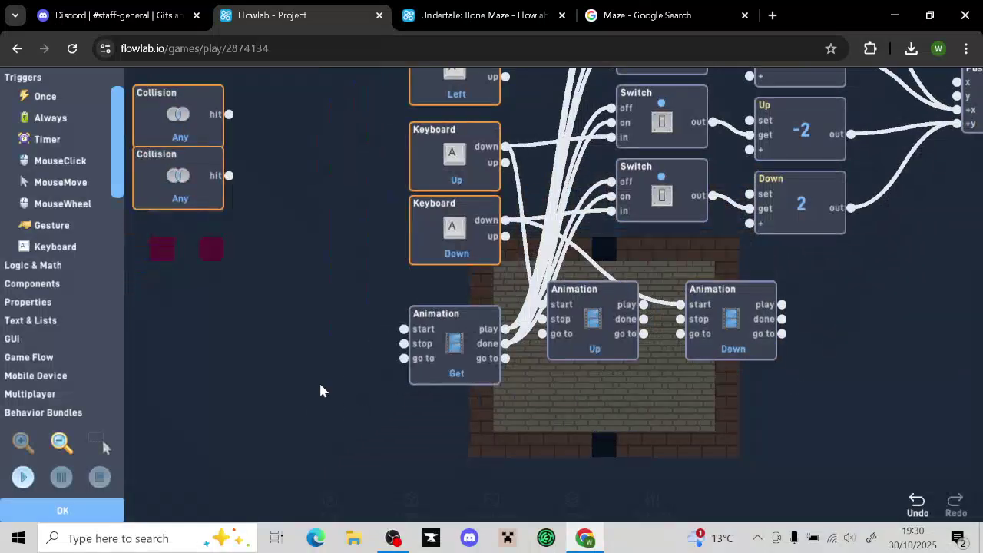
left_click_drag(260, 354, 378, 400)
left_click_drag(299, 253, 300, 290)
left_click(299, 187)
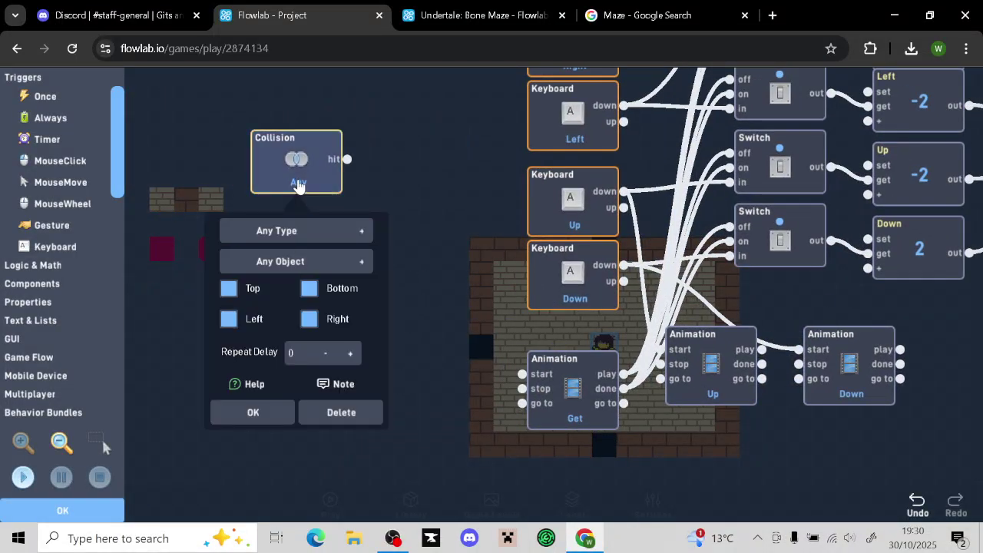
left_click_drag(301, 189, 301, 375)
Set the upper Collision trigger to detect the Door1 type and the lower one to detect Key 1
left_click(297, 276)
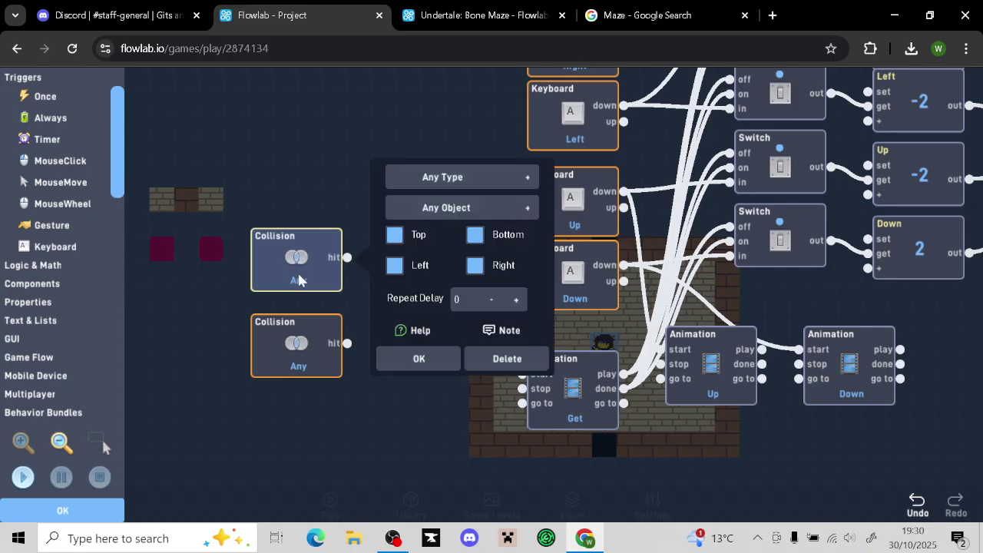
left_click(465, 178)
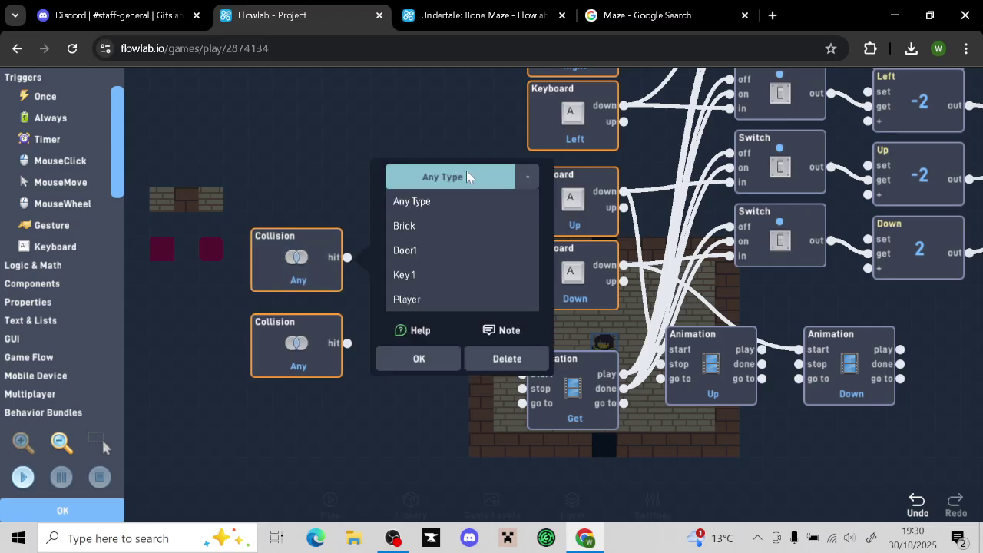
left_click(405, 250)
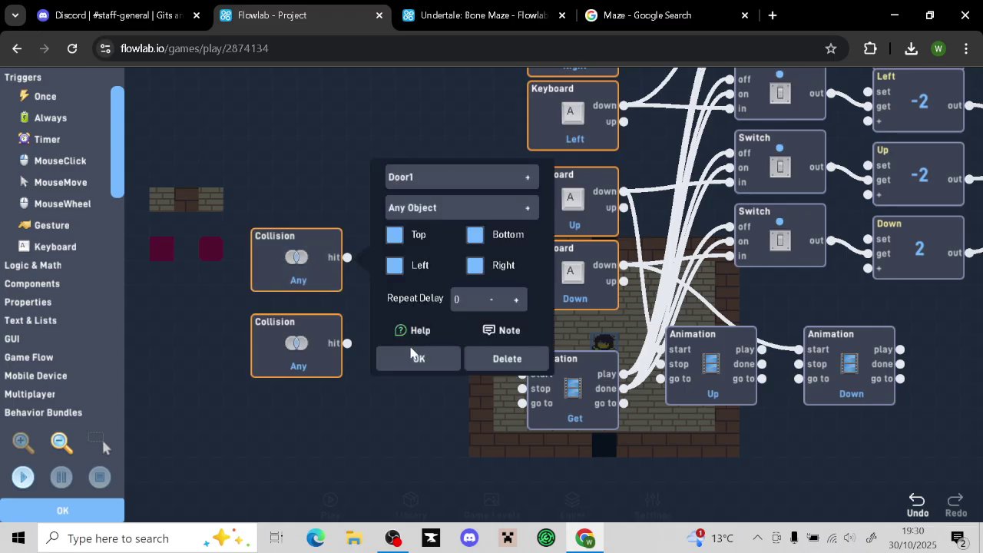
left_click(415, 356)
left_click(300, 365)
left_click(414, 270)
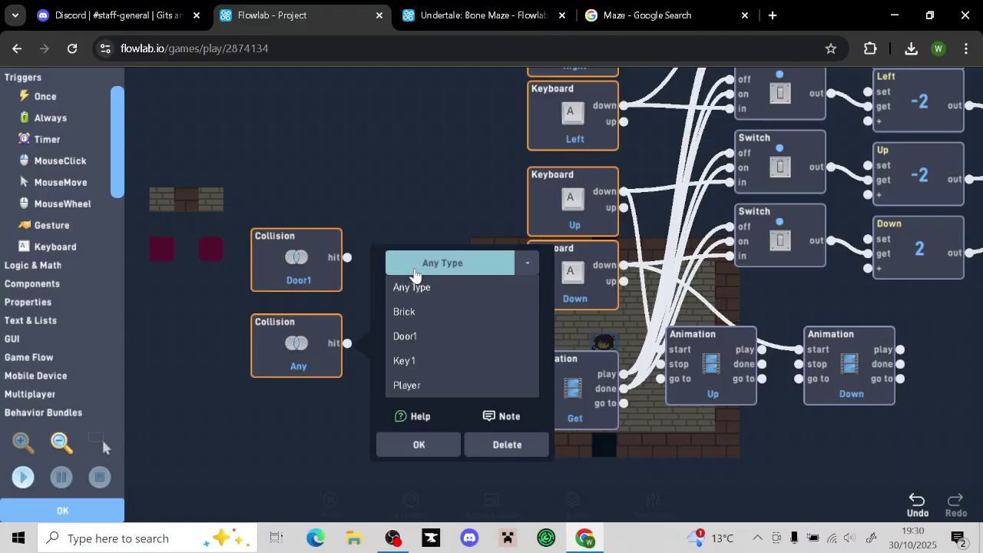
left_click(415, 361)
left_click(415, 445)
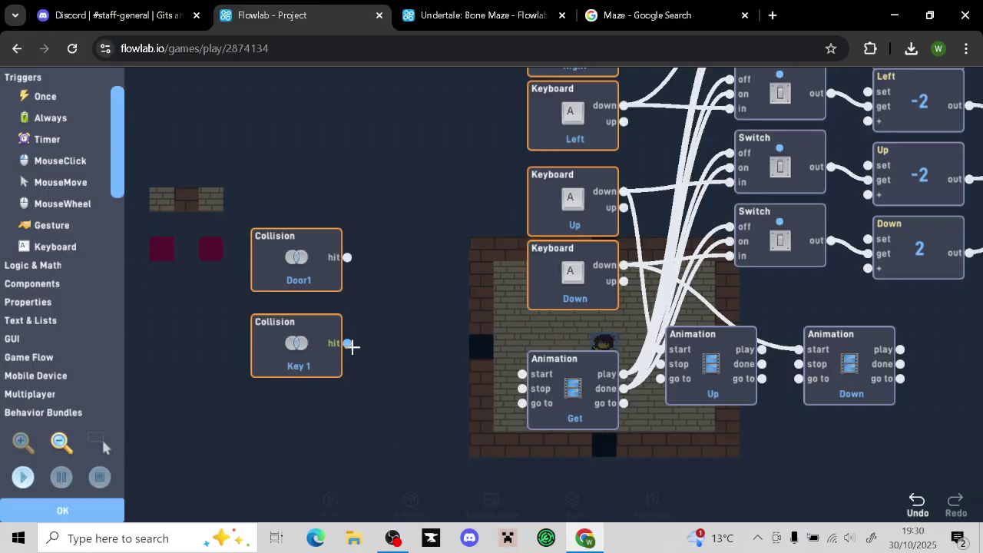
Lower both Collision triggers, connect their hit outputs to the Get animation's start input, and close the player's settings
left_click_drag(338, 355, 327, 457)
left_click_drag(314, 254, 397, 354)
left_click_drag(512, 375, 522, 374)
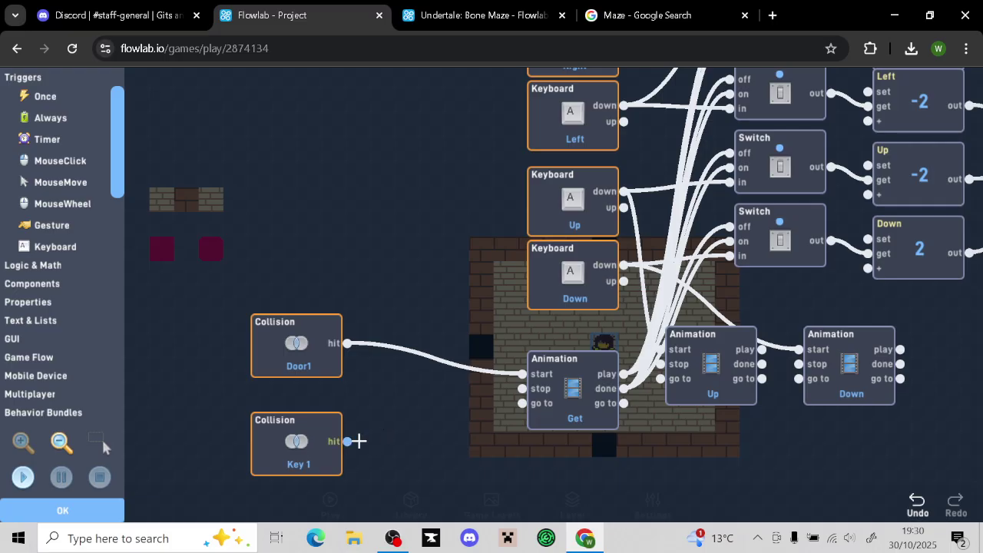
left_click_drag(348, 441, 464, 397)
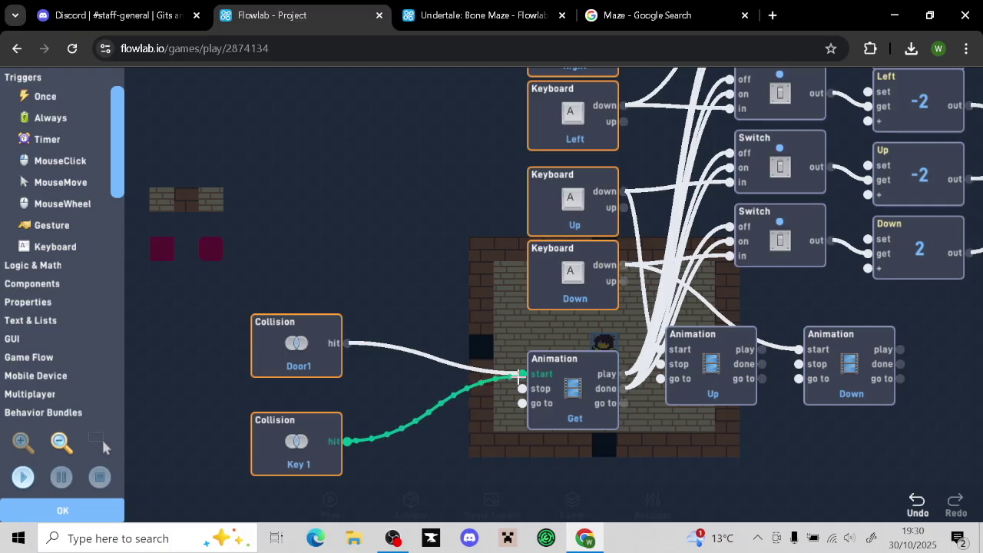
left_click_drag(521, 375, 522, 374)
left_click(90, 510)
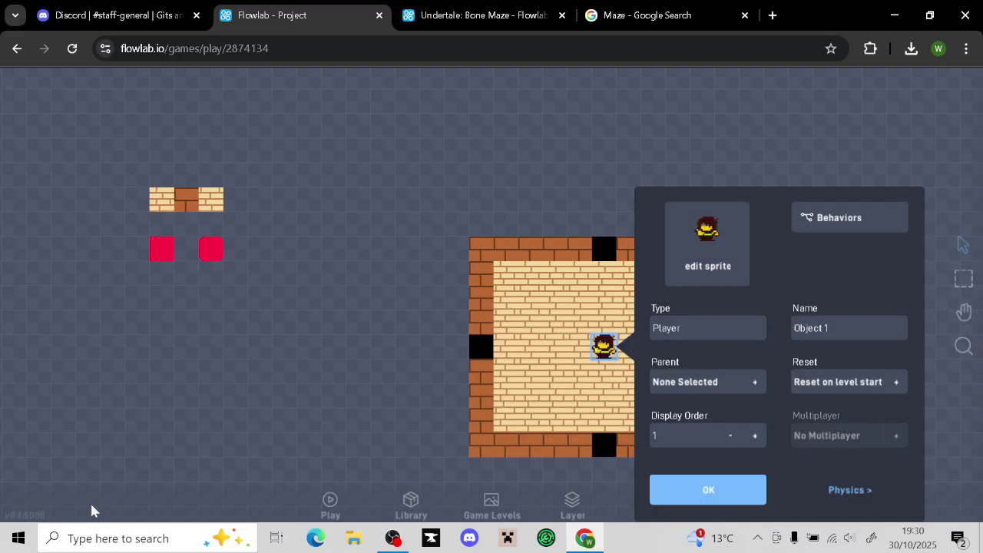
left_click(696, 486)
Clone the square red door block into the doorway in the middle of the room's upper wall
left_click(163, 253)
left_click(152, 228)
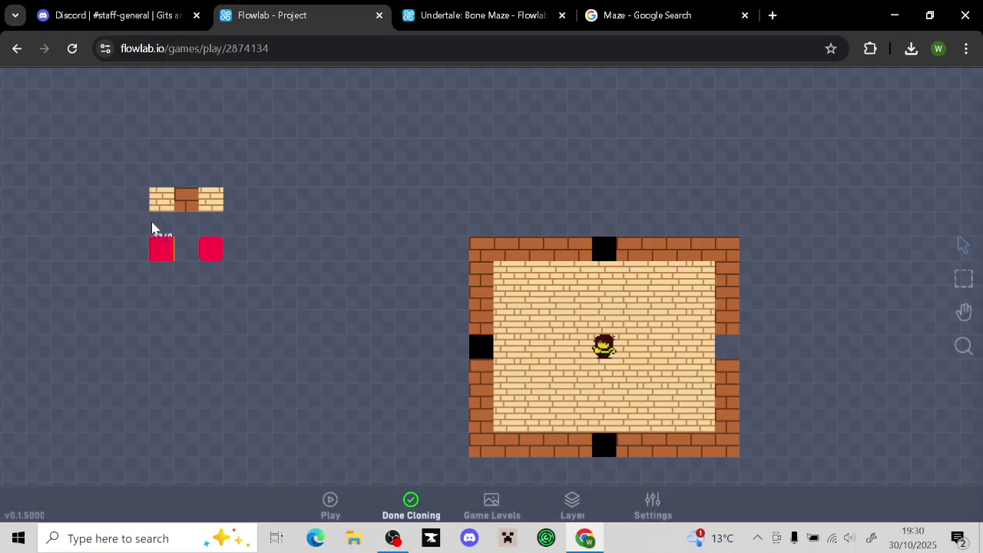
left_click(418, 515)
Playtest the room by walking the player up into the door, and return to the editor
left_click(350, 505)
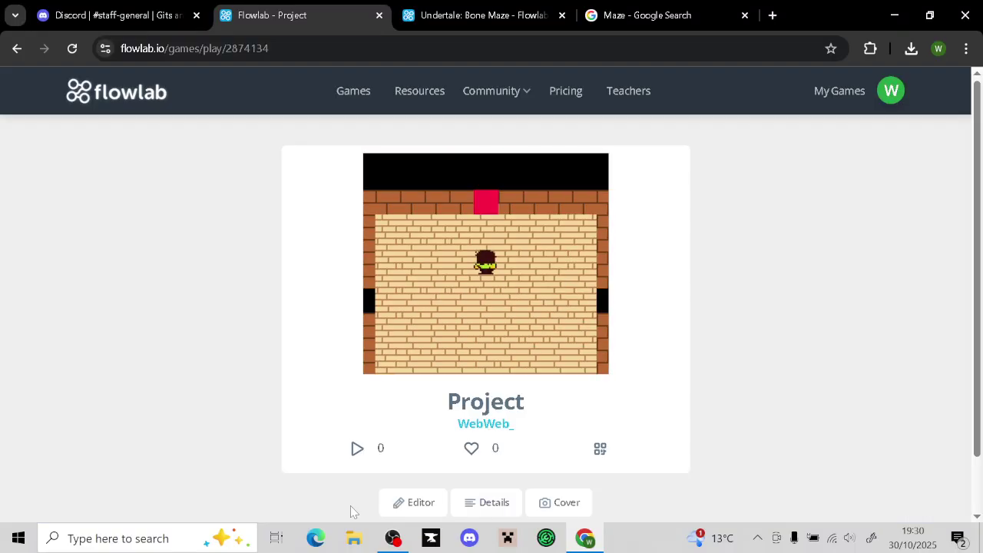
key("Up")
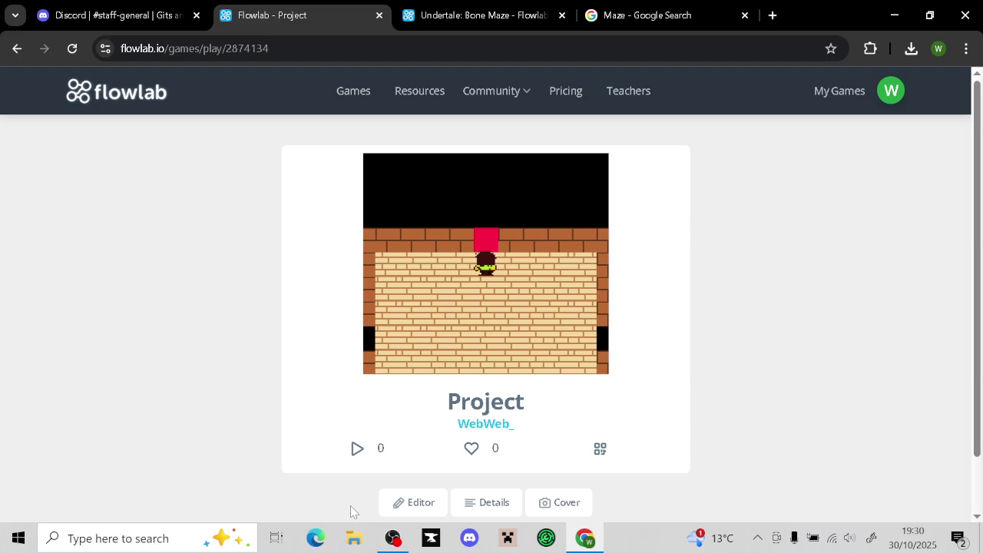
left_click(414, 502)
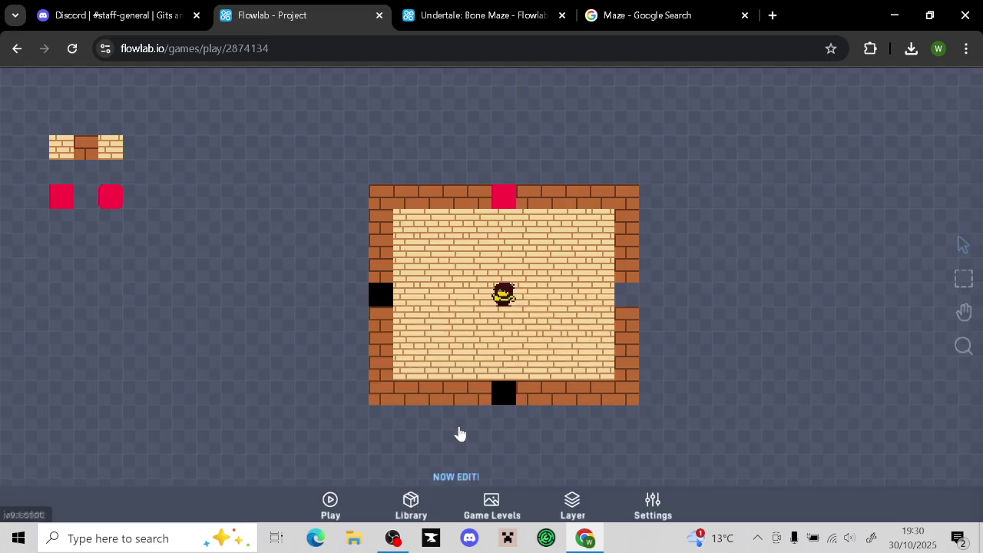
Examine in the Bone Maze project how the key and door Collision triggers connect to the Get animation
left_click(484, 17)
left_click_drag(941, 409, 828, 147)
scroll(835, 225, "up", 2)
left_click_drag(834, 226, 936, 262)
left_click_drag(486, 230, 527, 242)
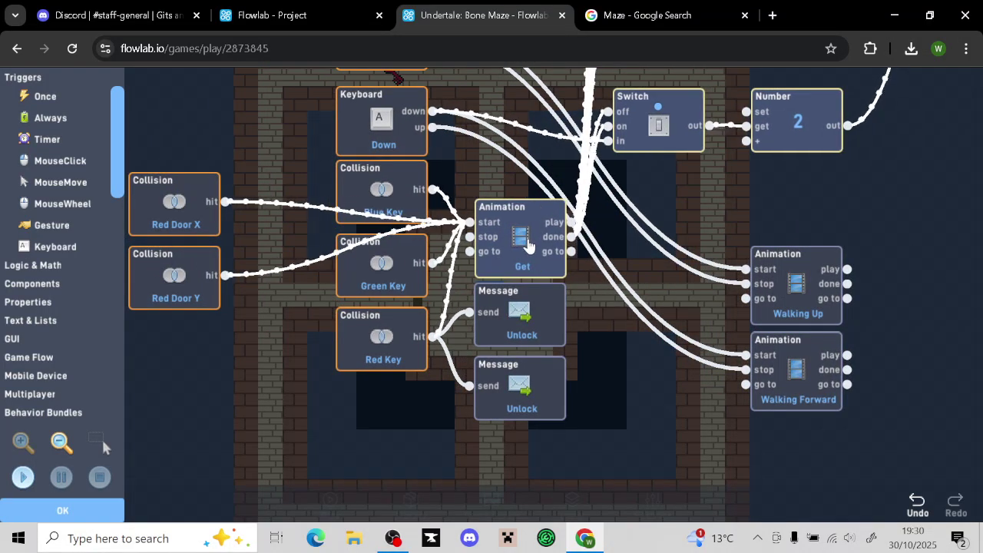
Back in the new maze project, open the player's behaviors and check the wiring around the Get animation
left_click(326, 6)
left_click(502, 293)
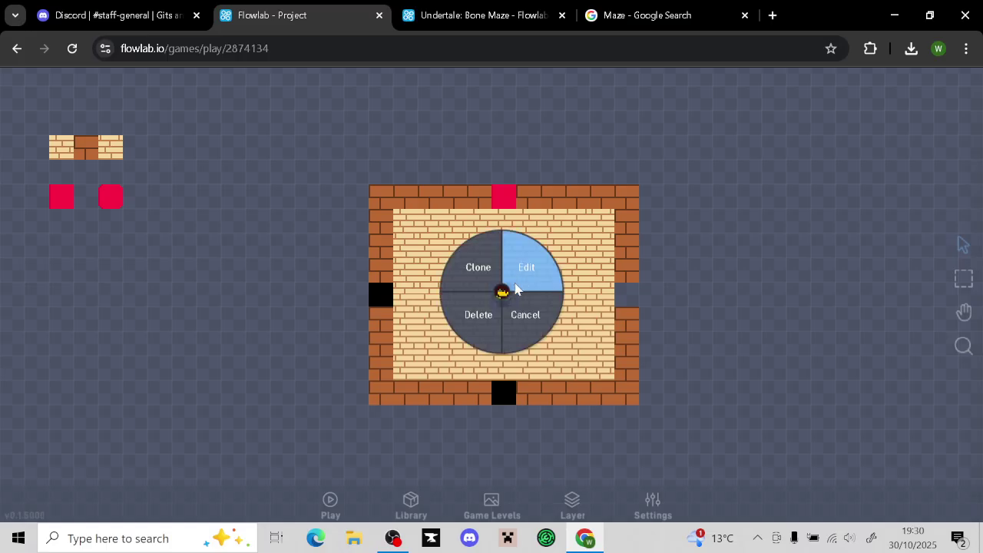
left_click(528, 257)
left_click(743, 183)
left_click_drag(748, 437, 788, 258)
left_click_drag(487, 463, 560, 459)
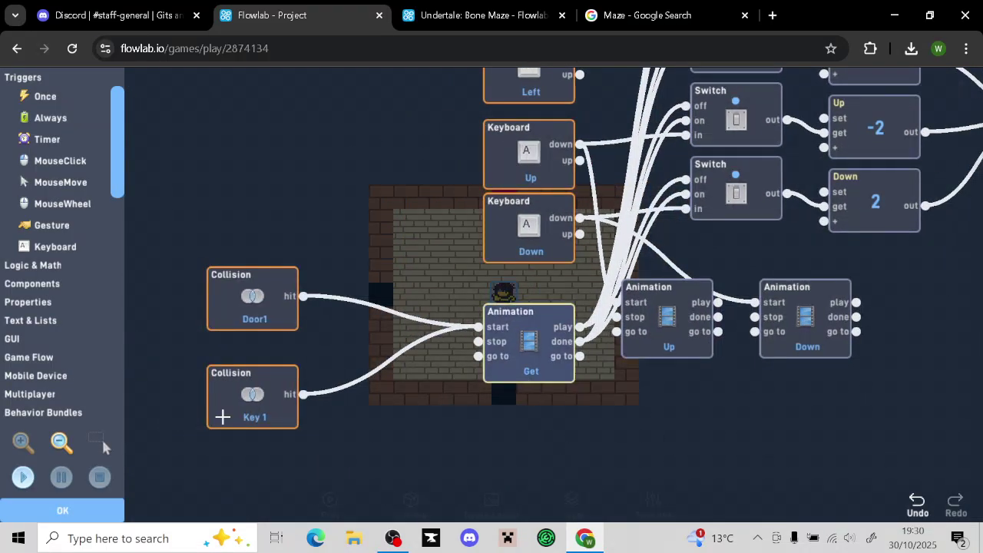
Run the game inside the behavior editor, walk the player into the door to watch the triggers, and close the behaviors
left_click(23, 477)
key("Up")
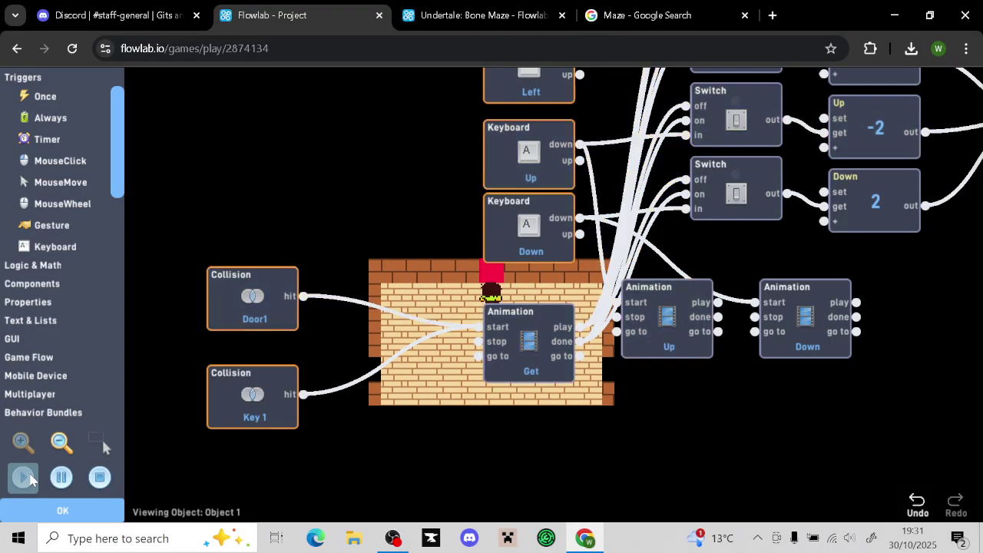
key("Up")
key("Up")
key("Down")
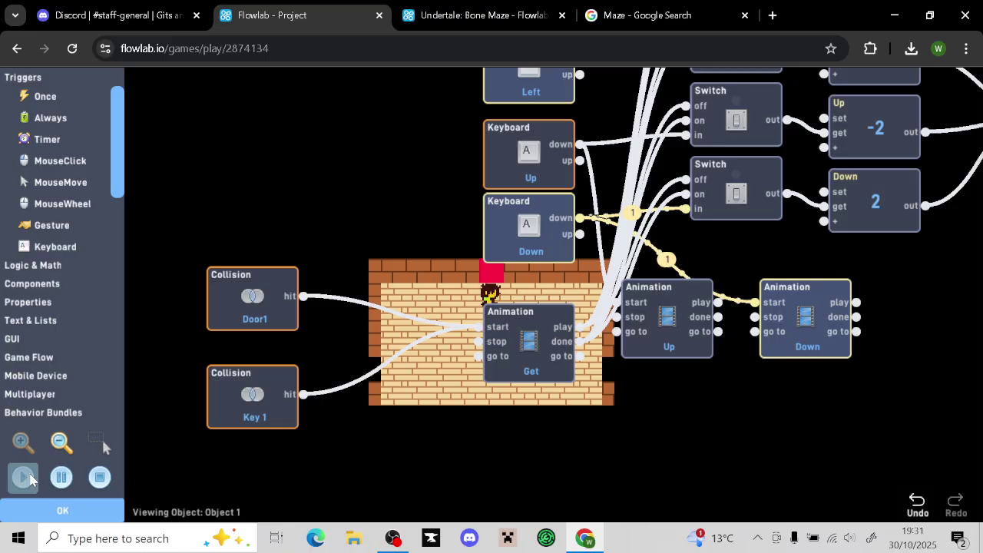
key("Up")
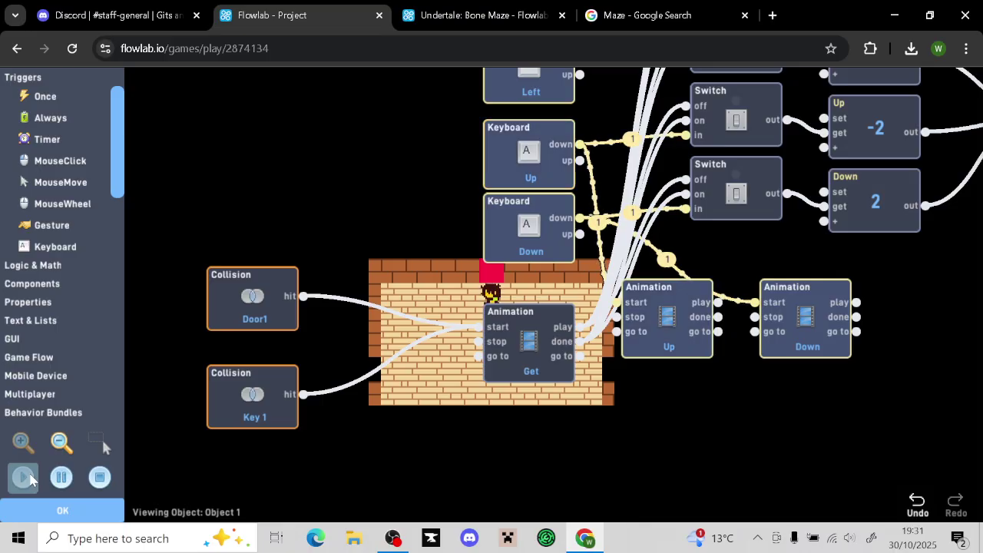
left_click(100, 478)
left_click(103, 512)
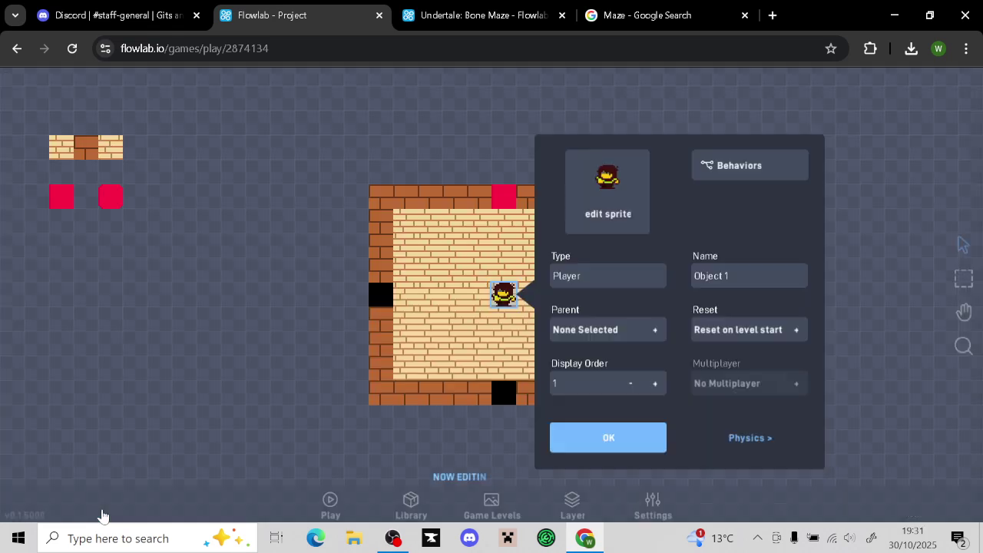
Check the properties and sprite of the door placed in the upper doorway
left_click(509, 176)
left_click(508, 193)
left_click(532, 175)
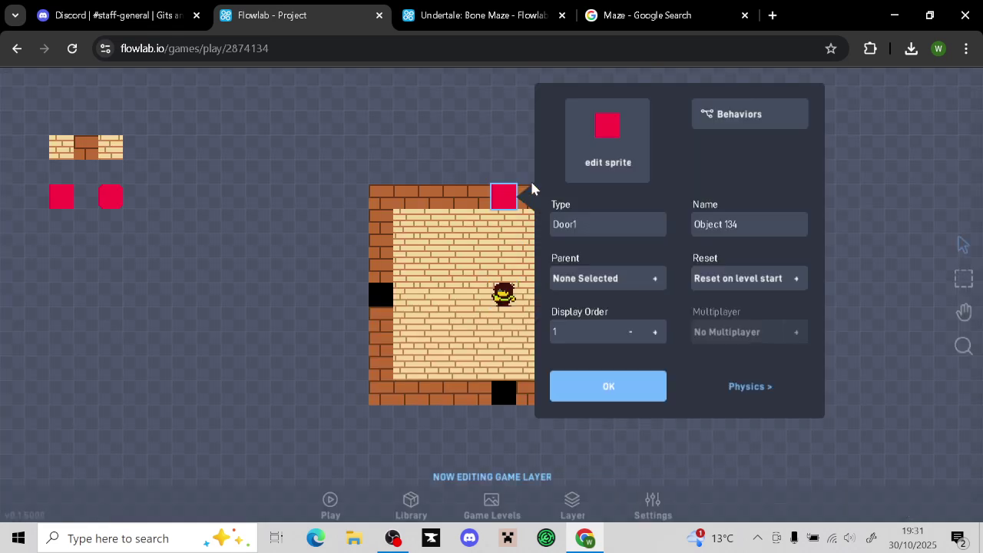
left_click(575, 127)
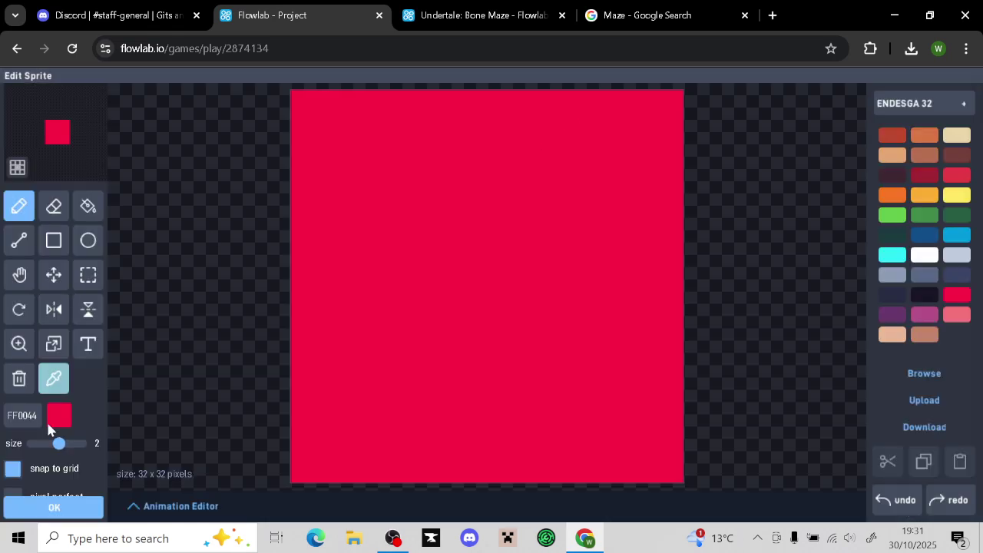
left_click(61, 512)
left_click(569, 386)
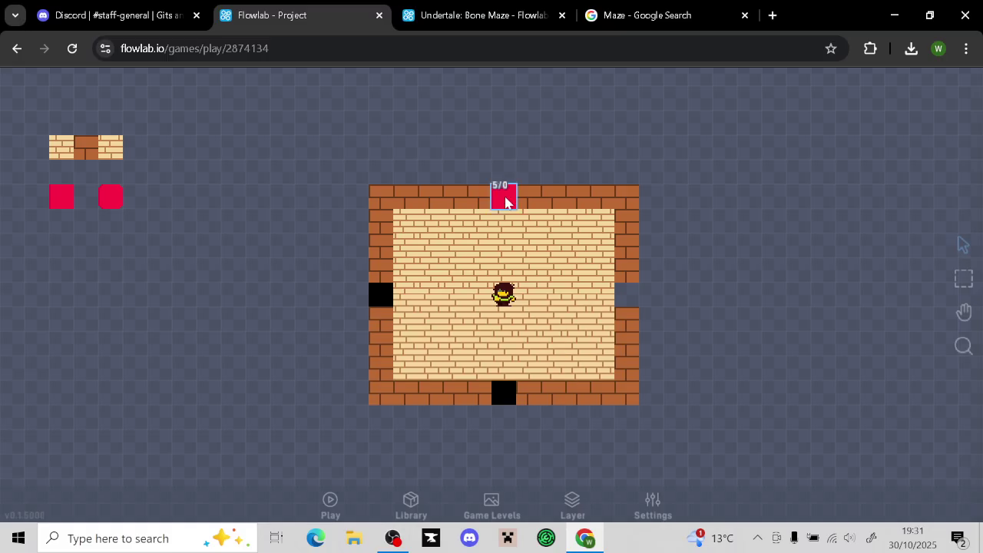
Delete the door from the upper doorway and place a clone of the rounded red key just above the player
left_click_drag(506, 202, 298, 224)
left_click(285, 245)
left_click(109, 197)
left_click(94, 178)
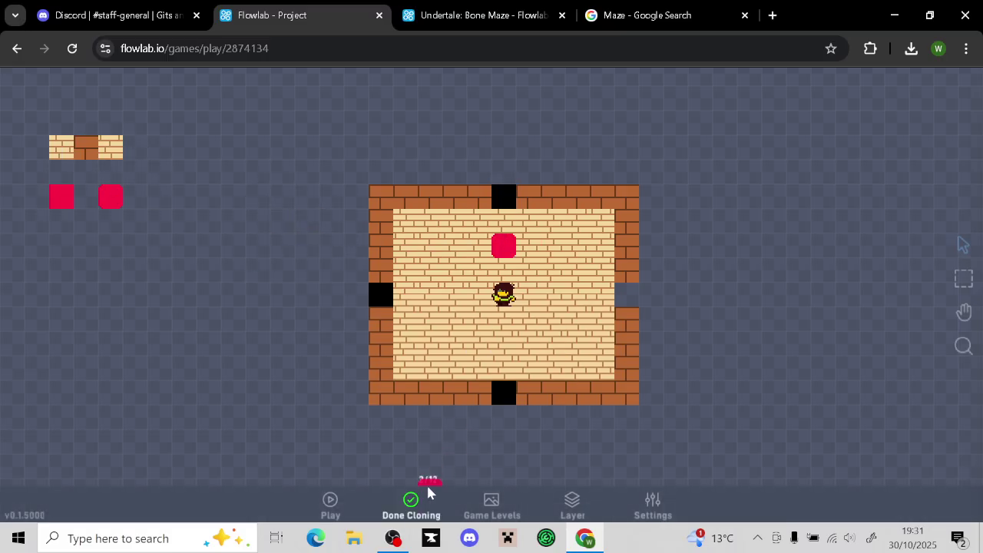
Add a Collision trigger for the Player type to the placed key's behaviors
left_click(498, 239)
left_click(532, 233)
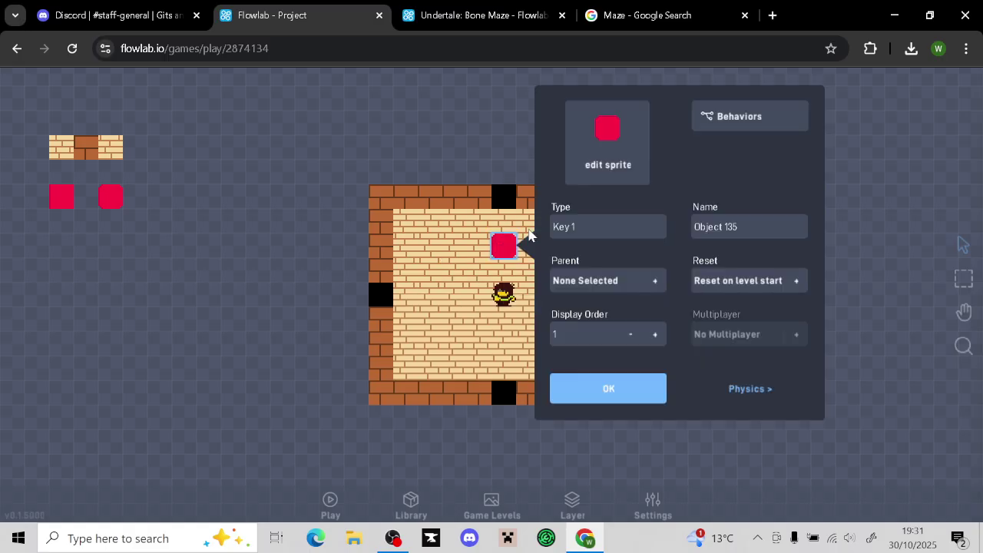
left_click(731, 132)
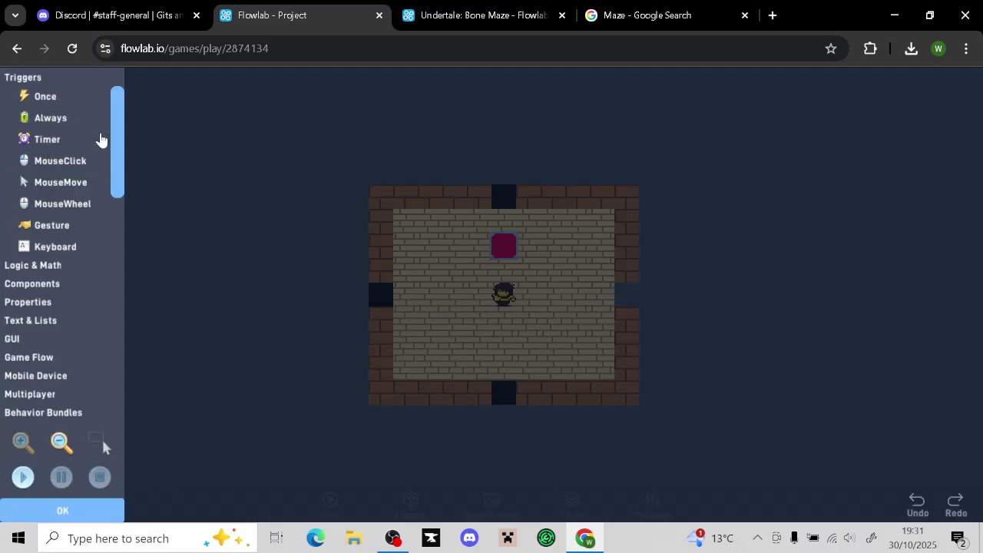
scroll(71, 202, "down", 1)
scroll(71, 242, "down", 2)
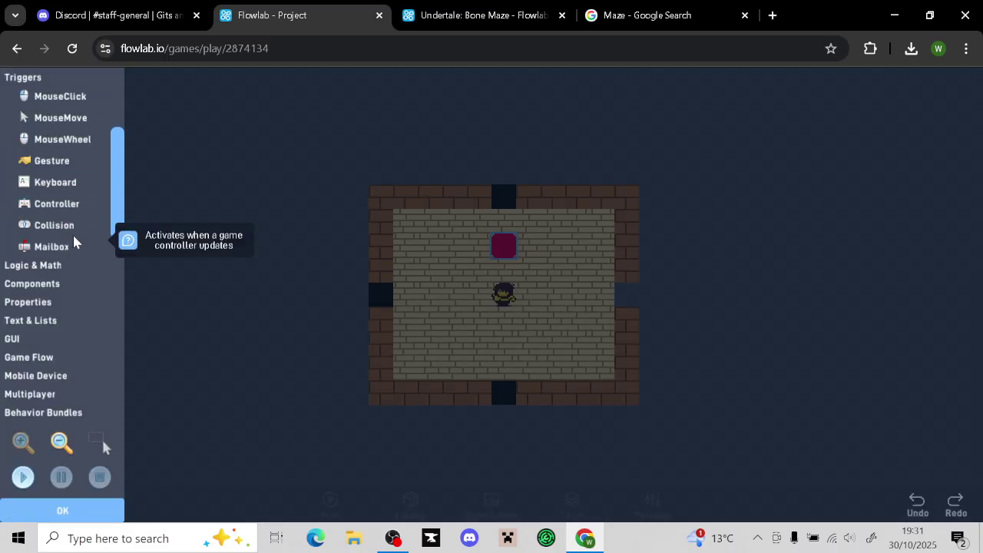
left_click(56, 225)
left_click(552, 311)
left_click(710, 244)
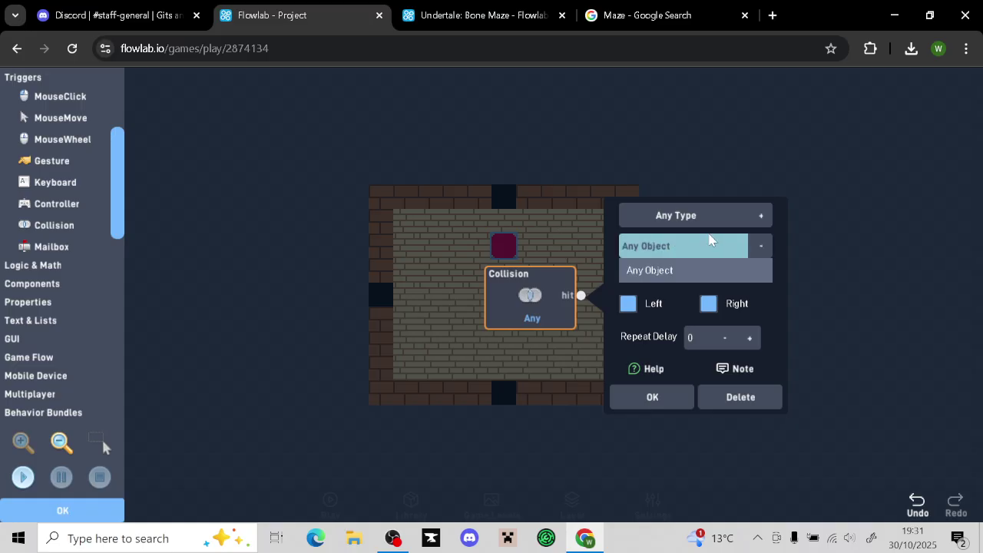
left_click(704, 218)
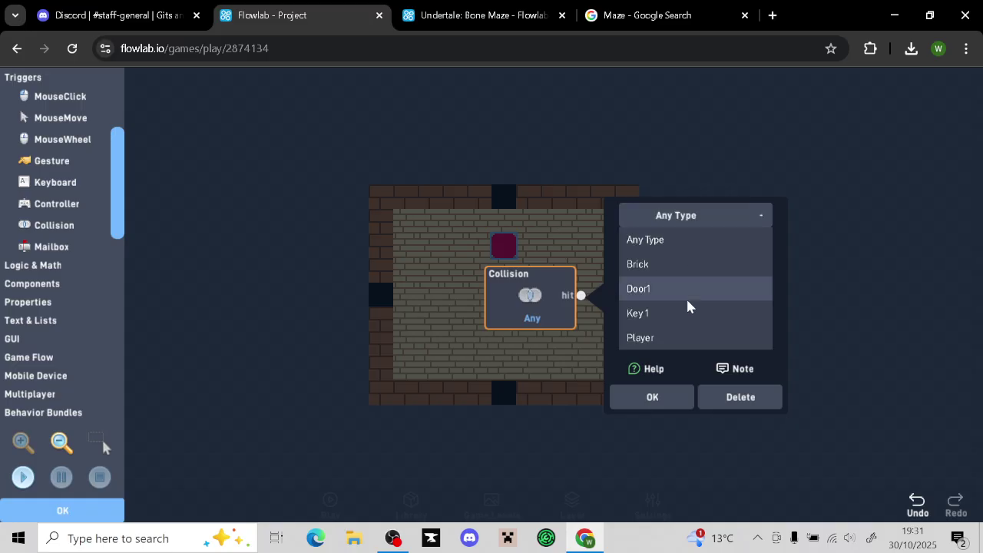
left_click(657, 338)
left_click_drag(540, 297, 401, 248)
Add a Destroyer to the key, connect the collision's hit output to its destroy input, and close the key's settings
scroll(115, 231, "down", 1)
left_click(69, 268)
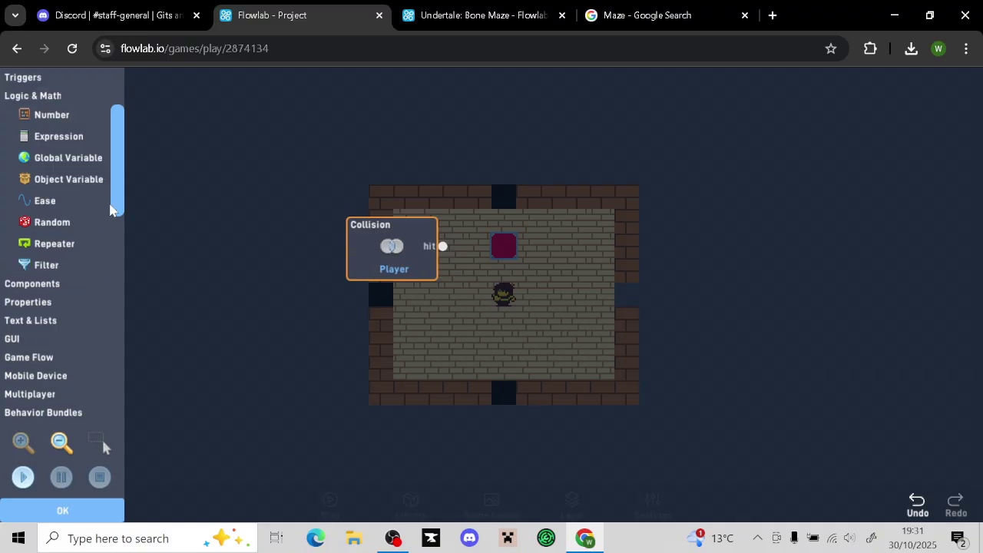
scroll(108, 307, "down", 2)
left_click(69, 302)
left_click(68, 115)
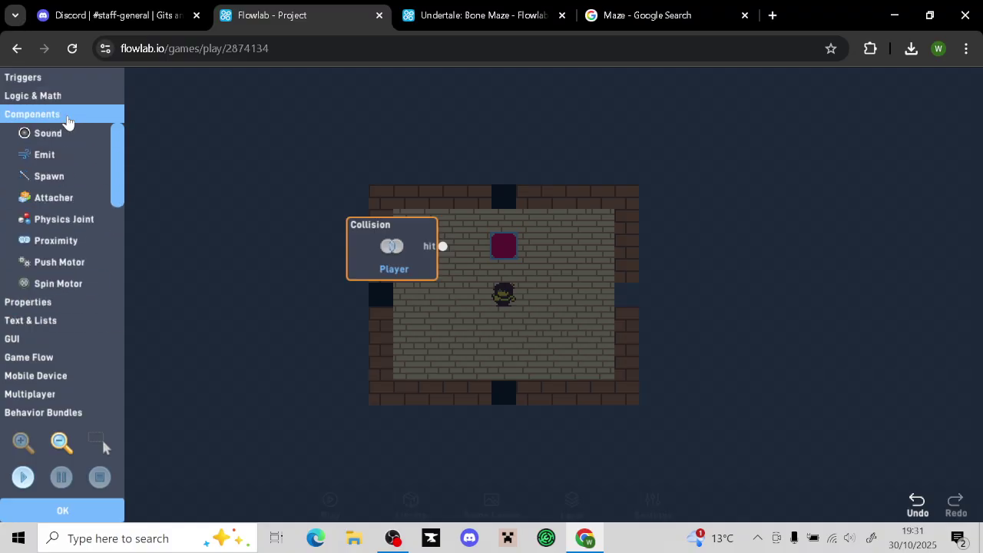
scroll(123, 253, "down", 3)
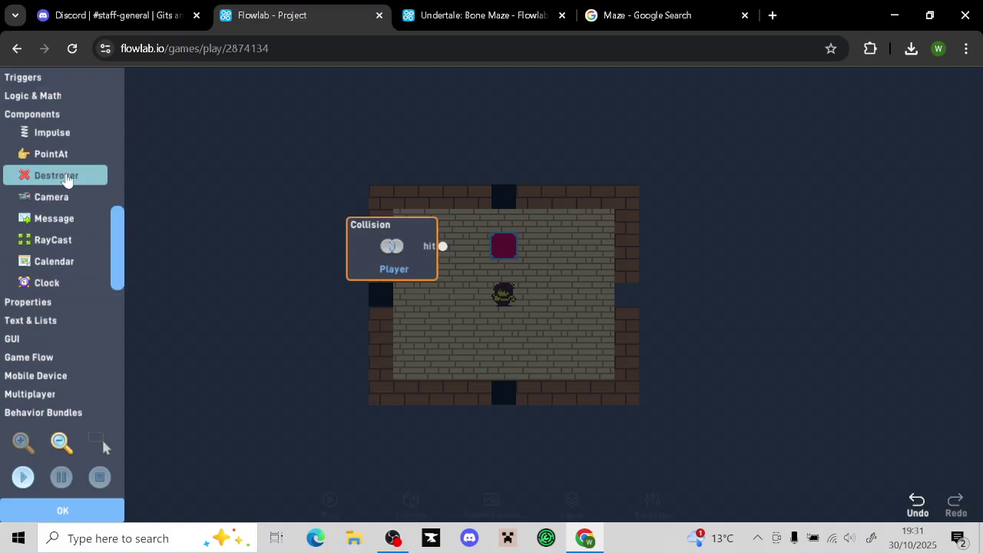
left_click_drag(66, 178, 500, 255)
left_click_drag(480, 270, 451, 253)
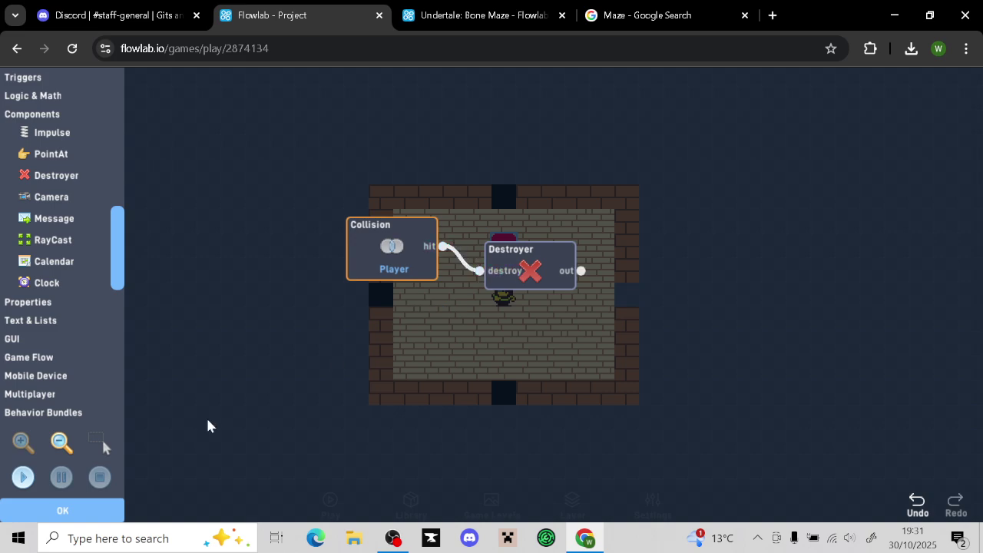
left_click(116, 513)
left_click(553, 390)
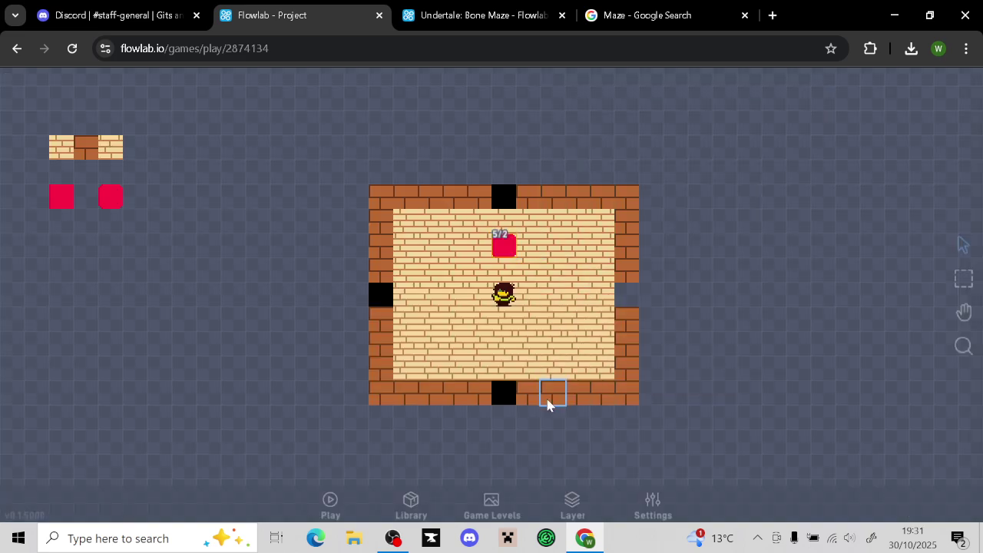
Playtest the room by walking the player up into the key, and return to the editor
left_click(332, 498)
key("Up")
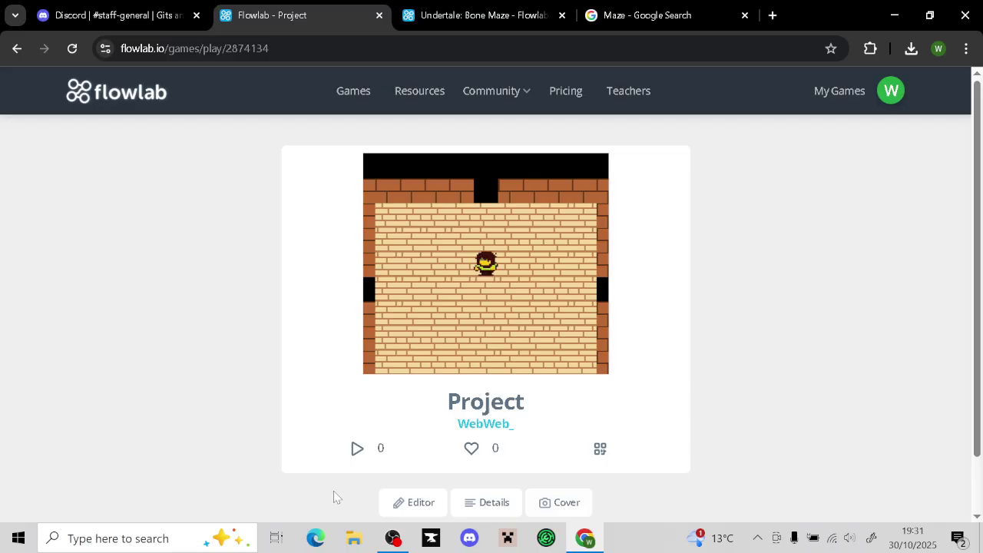
left_click(407, 502)
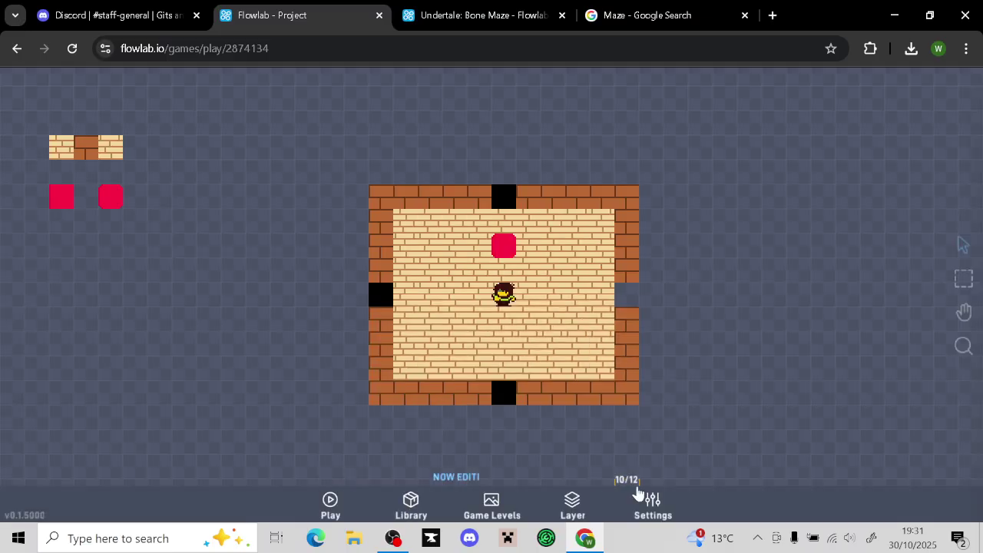
Open the player's behaviors and try a priority of 2 for the Get animation
left_click(493, 308)
left_click(516, 282)
left_click(745, 164)
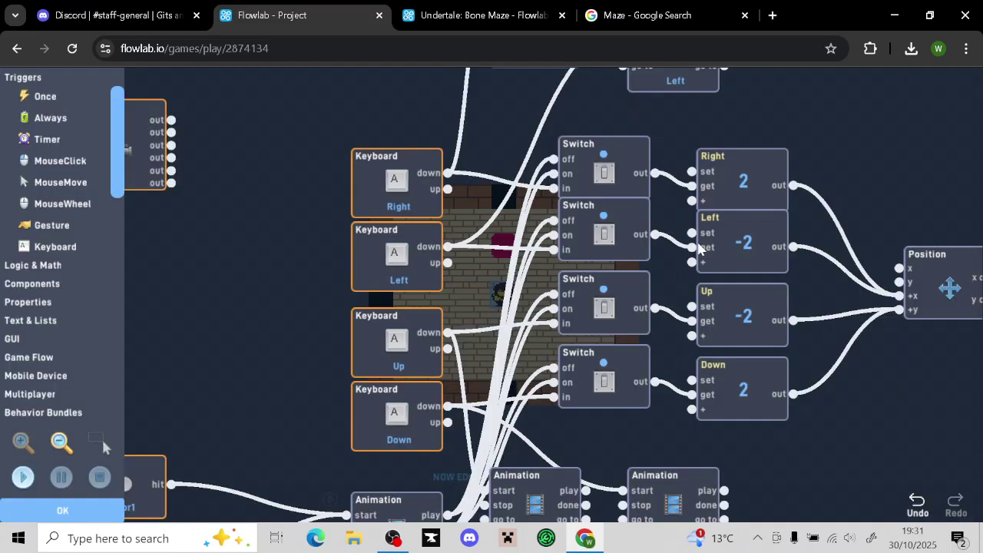
left_click_drag(884, 388, 737, 183)
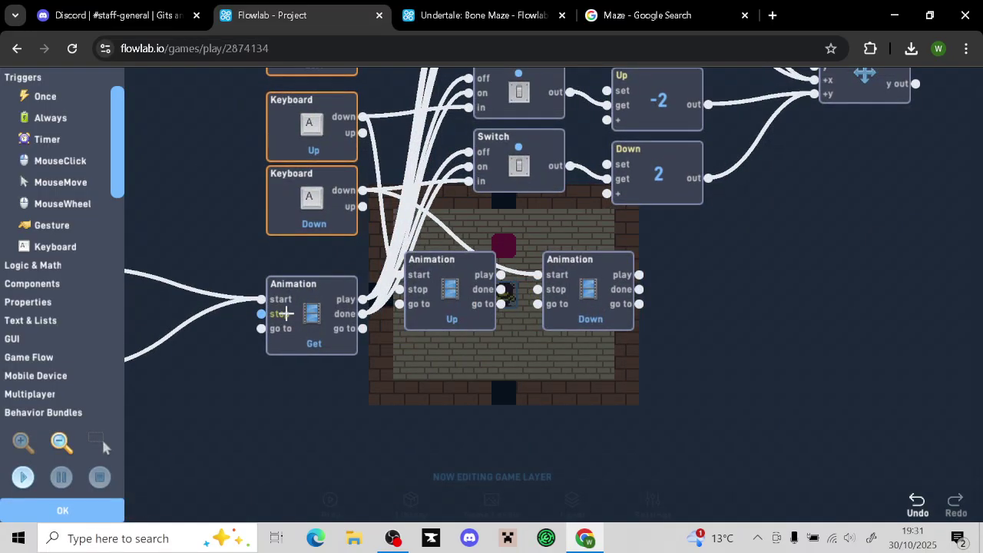
left_click(304, 319)
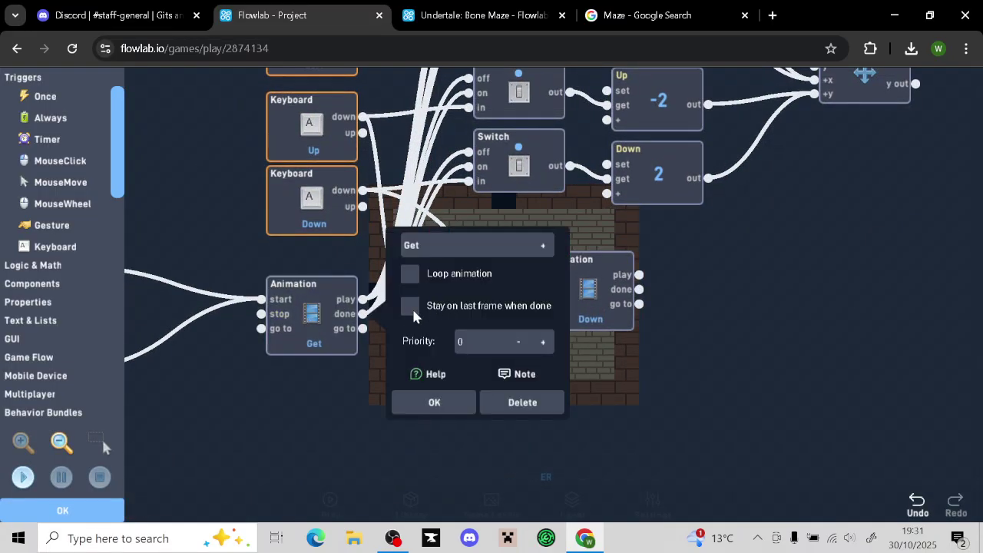
left_click(542, 341)
left_click(542, 341)
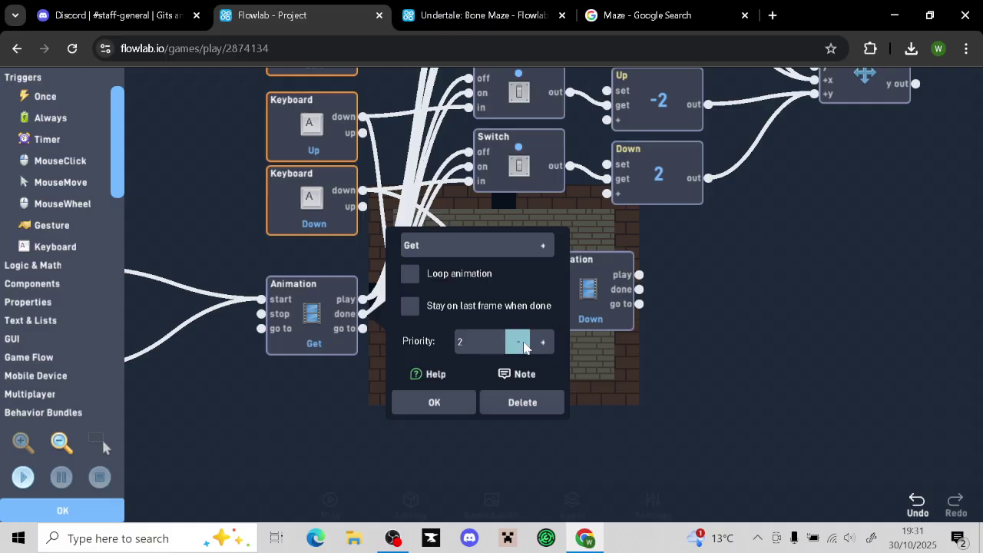
Check the Get animation's wiring in the Undertale: Bone Maze project, and close the maze player's Get settings with priority 0
left_click(507, 12)
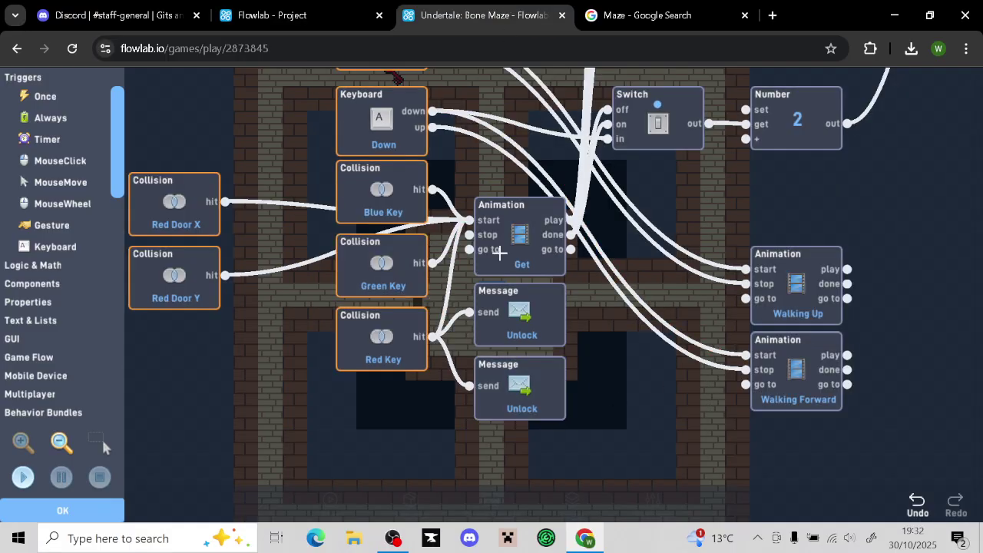
left_click_drag(535, 251, 536, 239)
left_click_drag(665, 171, 649, 287)
left_click(291, 27)
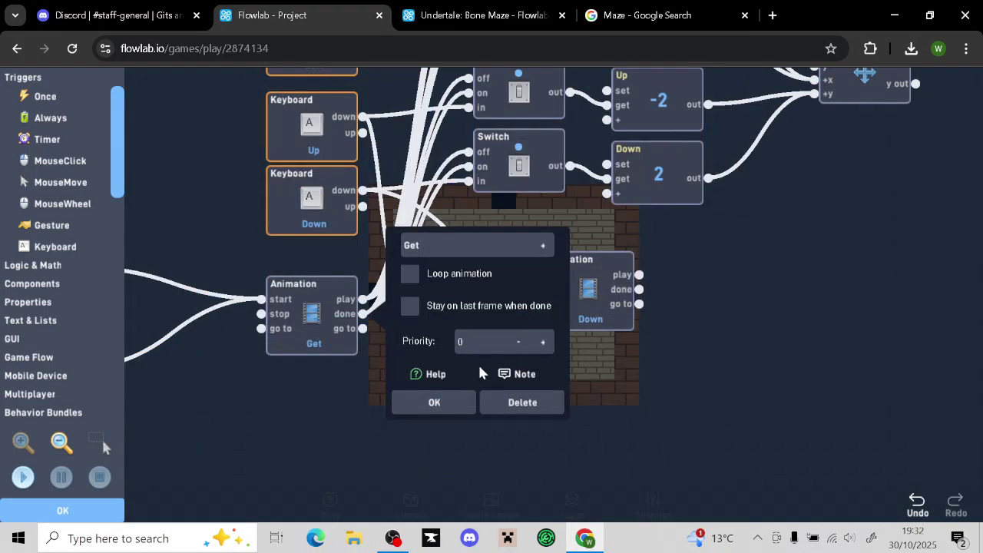
left_click(434, 402)
left_click_drag(324, 330, 321, 328)
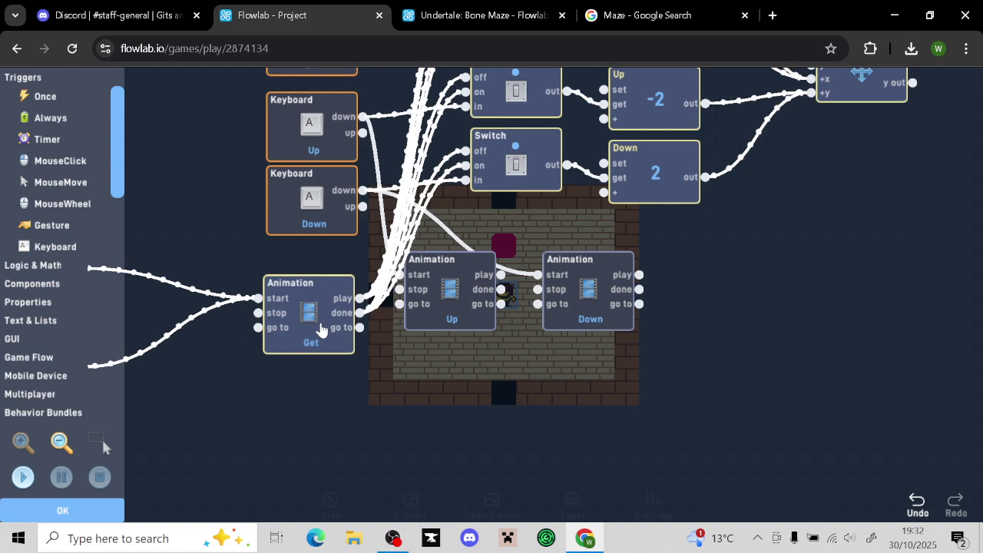
left_click_drag(321, 331, 324, 331)
Run the game with the player's behaviors showing, walk the player around the room, and stop the run
left_click(21, 478)
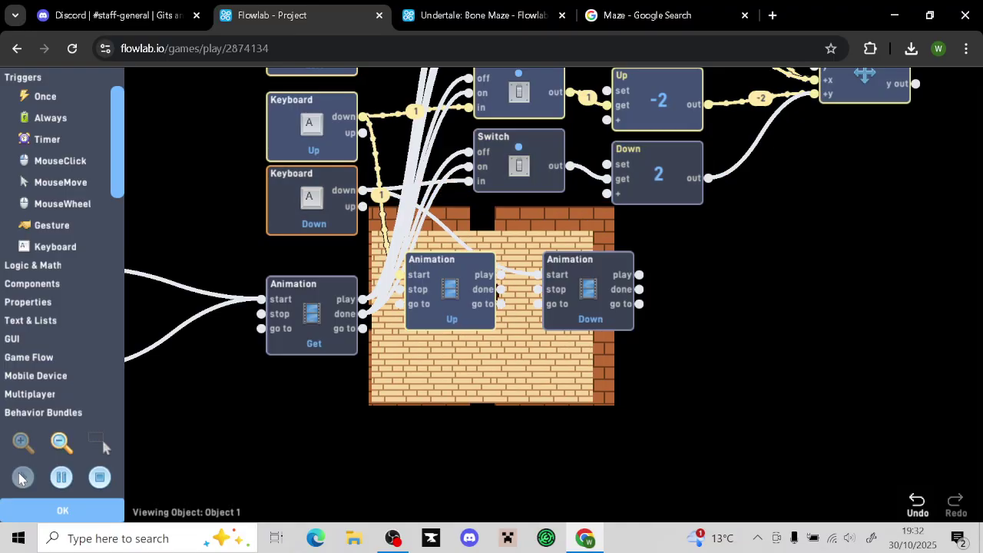
left_click(22, 479)
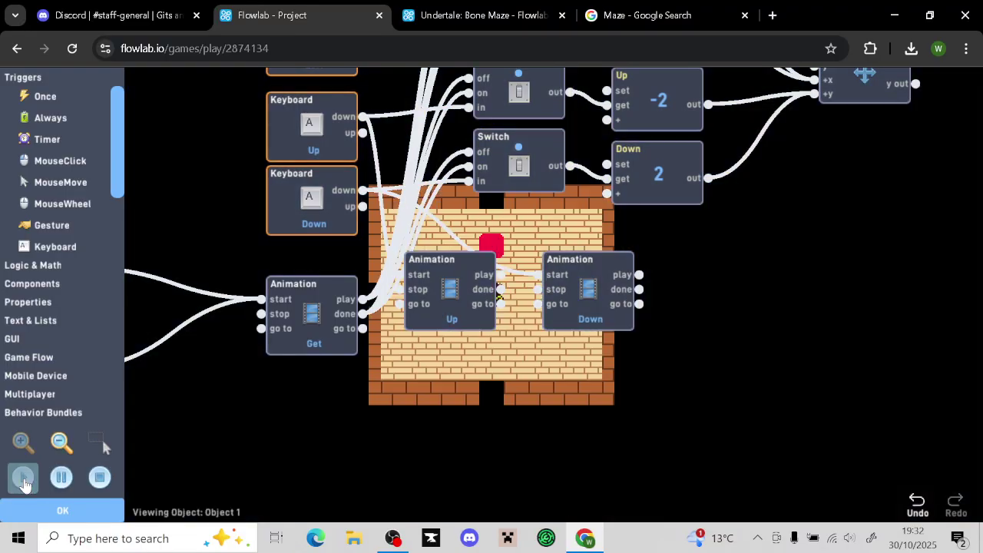
key("Right")
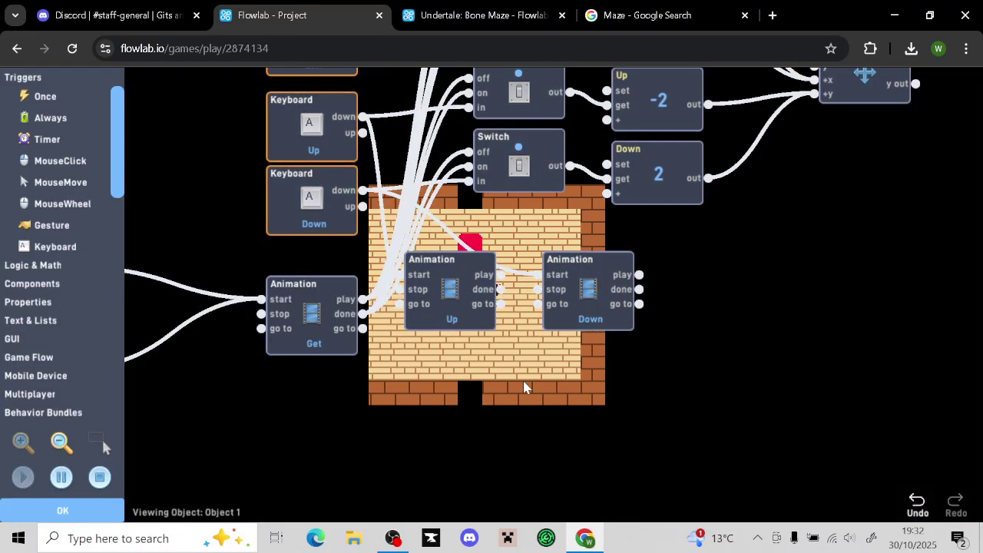
key("Left")
key("Up")
key("Right")
key("Up")
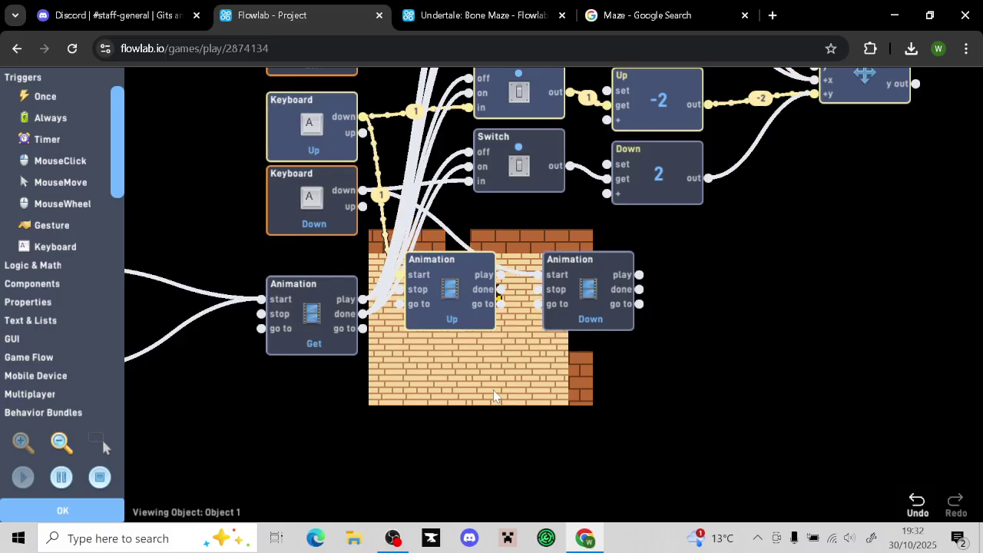
key("Down")
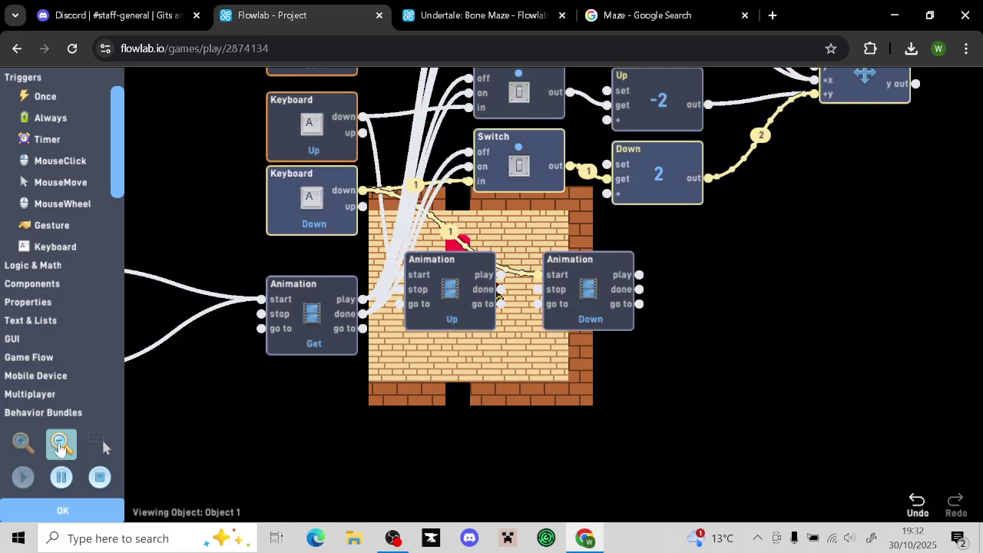
left_click(104, 480)
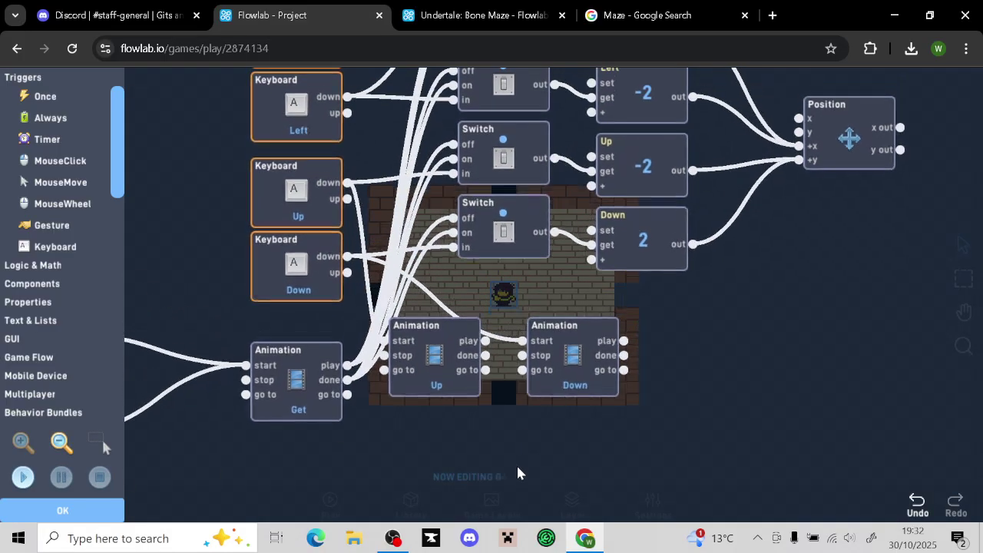
Run the game again, walk the player up into the key, try moving in all four directions, and stop
left_click(23, 477)
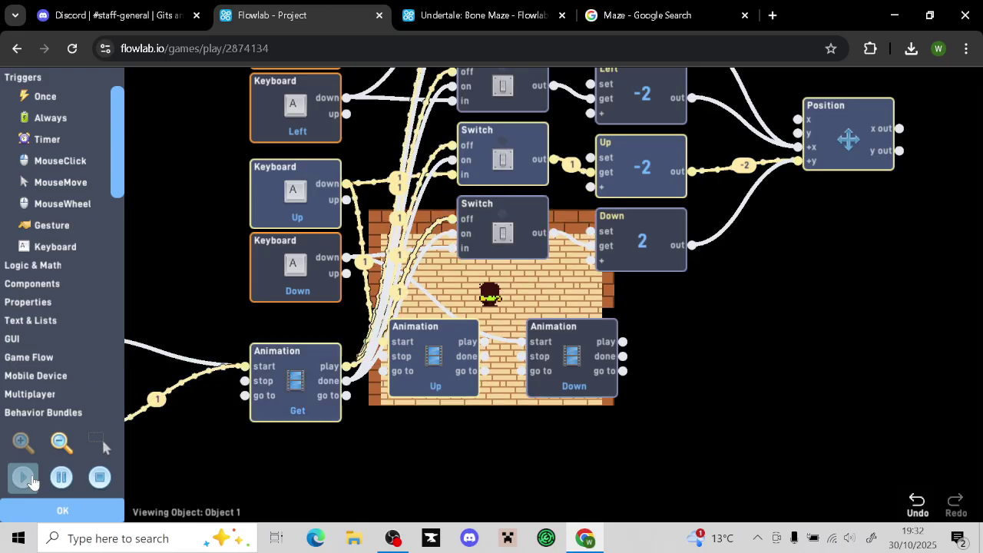
key("Up")
key("Down")
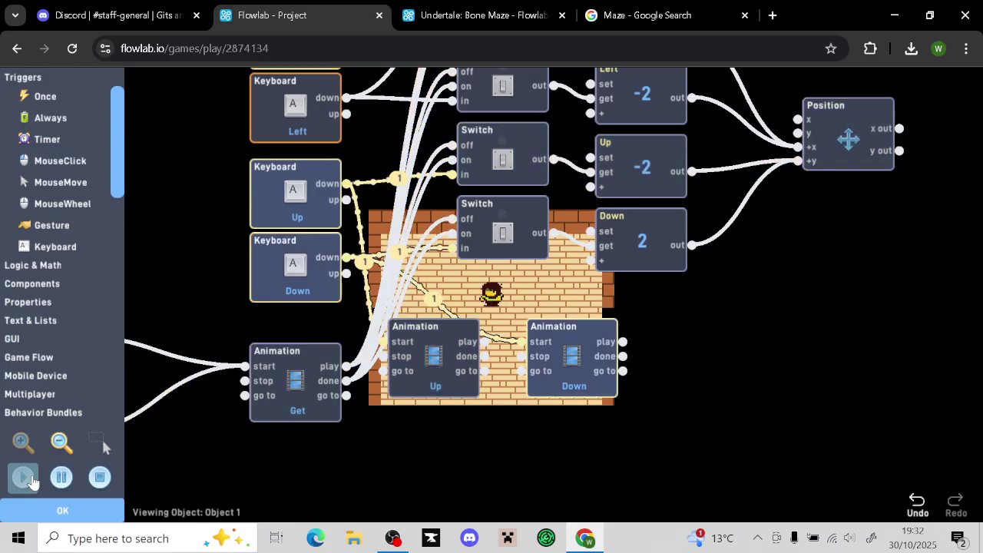
key("Left")
key("Up")
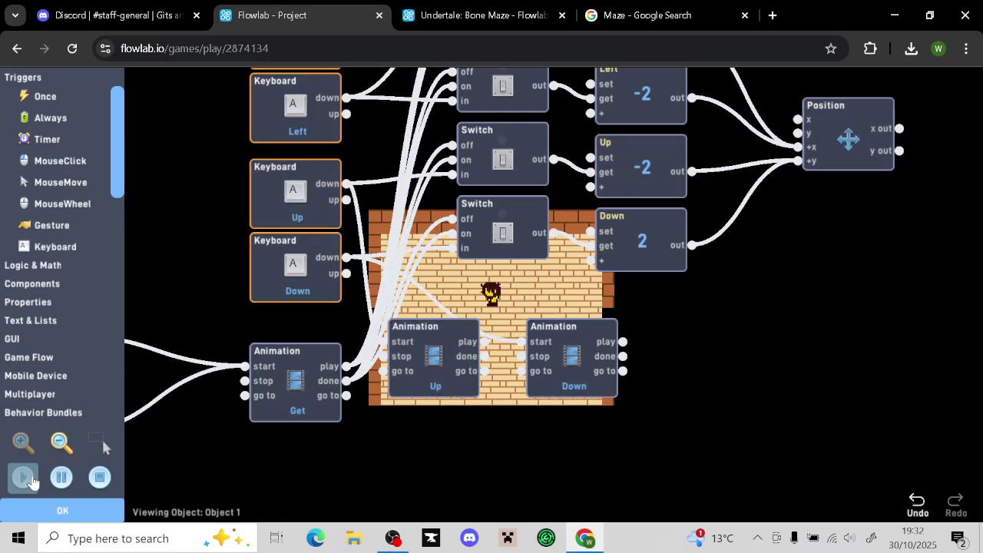
key("Up")
key("Down")
key("Left")
key("Up")
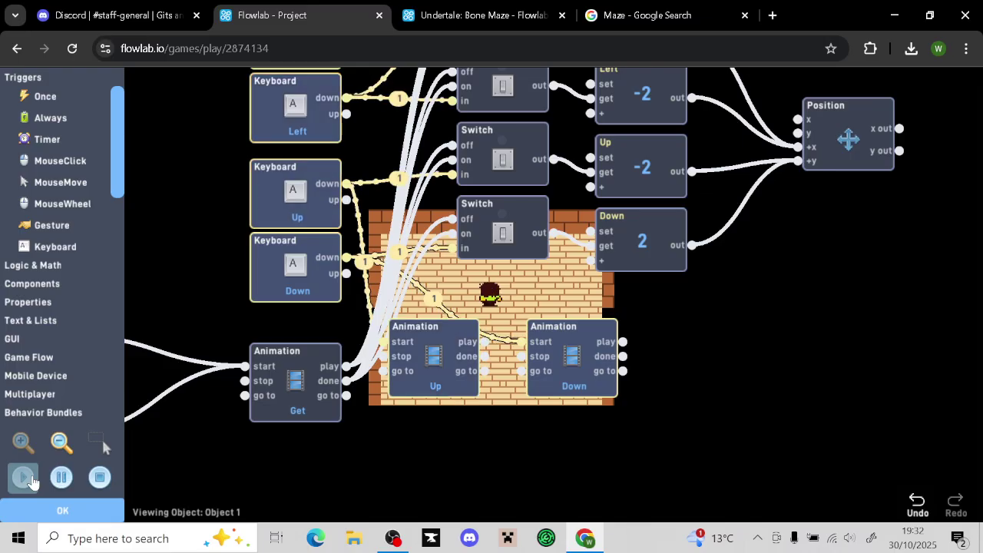
key("Right")
key("Left")
key("Up")
key("Down")
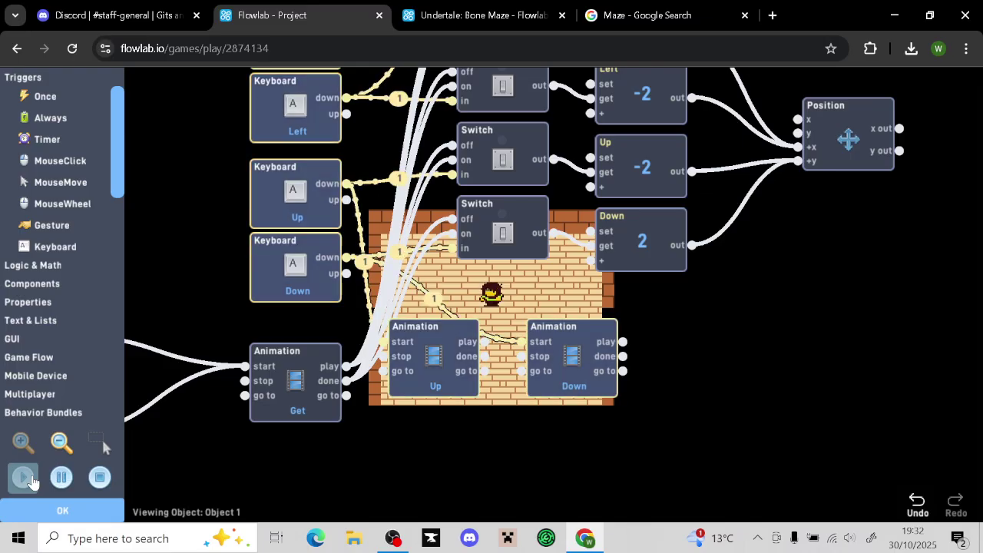
left_click(100, 478)
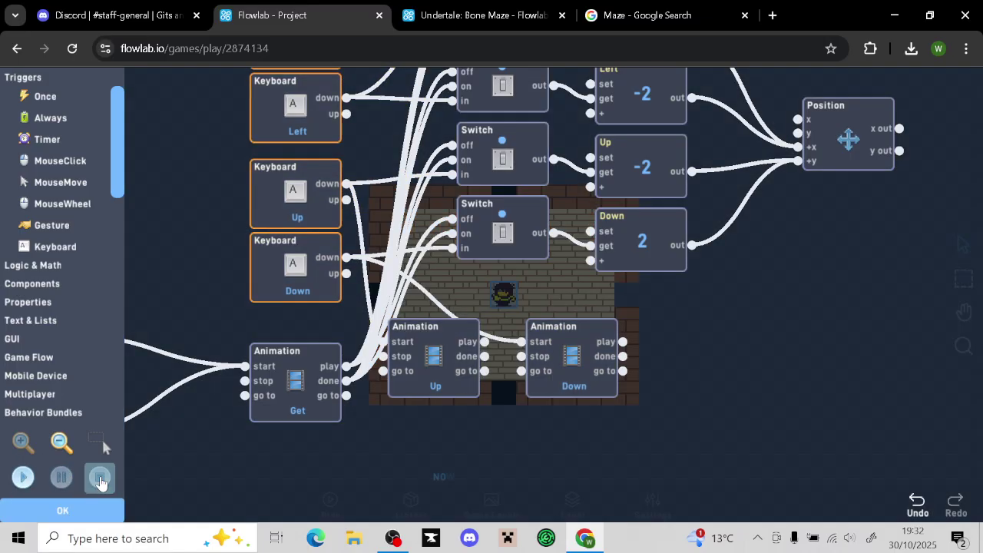
Rerun the key pickup and watch the signals from the Up, Down and Left keyboard triggers before stopping
left_click(22, 477)
key("Up")
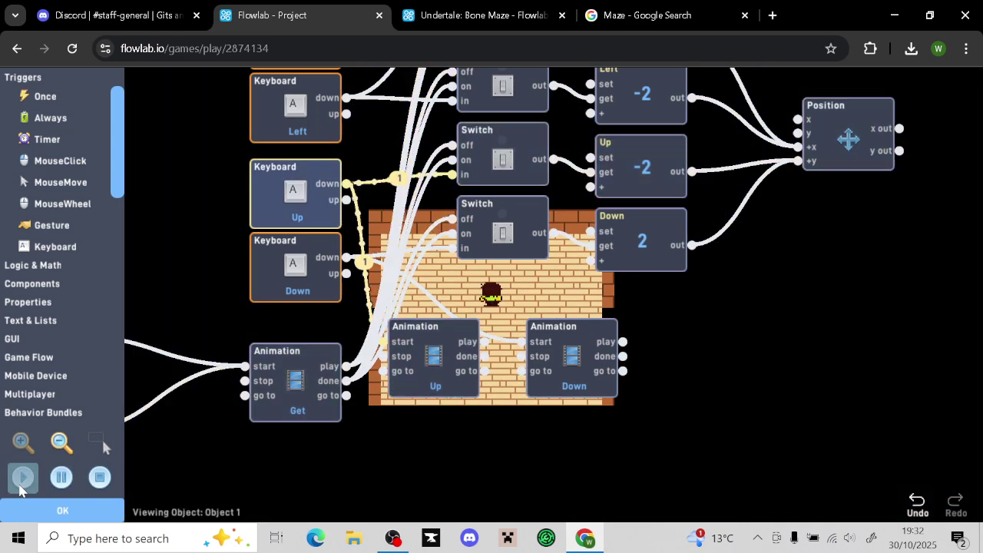
key("Down")
key("Up")
key("Left")
key("Down")
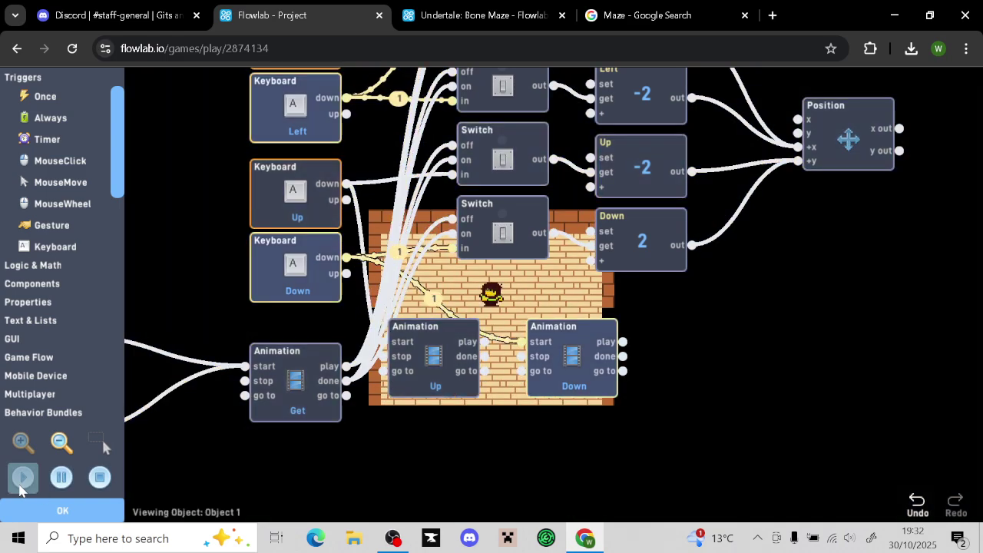
key("Up")
key("Down")
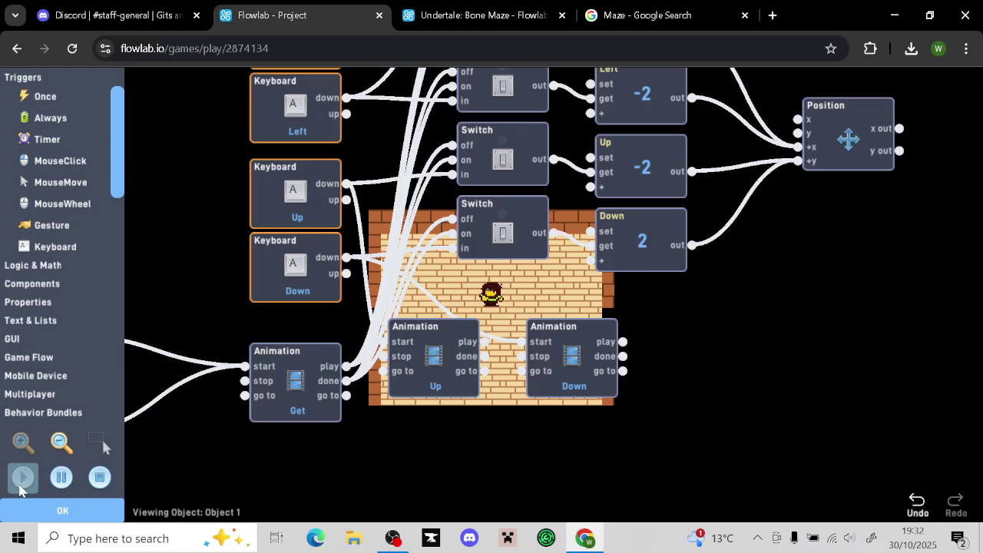
left_click(103, 478)
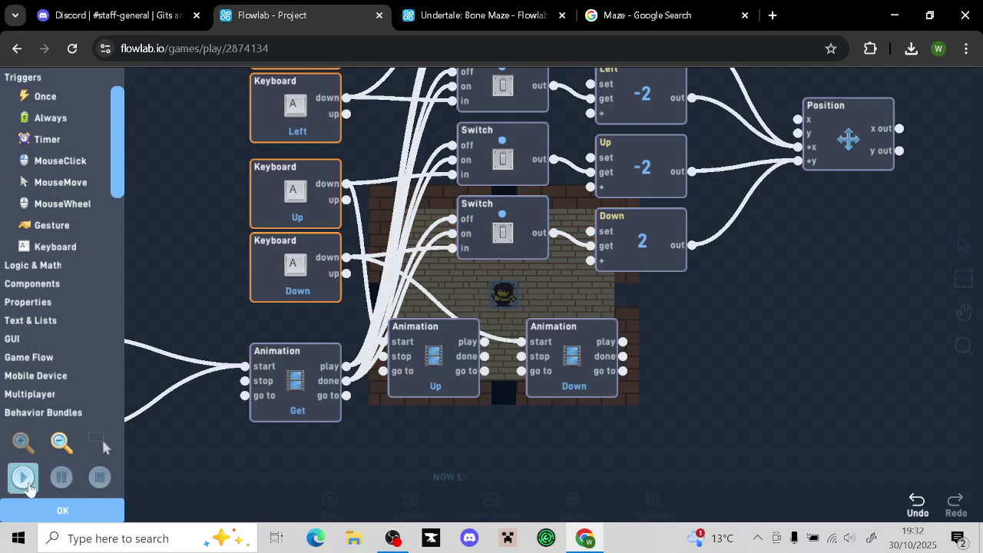
Playtest movement in every direction before collecting the key, walk into the key, and retry the movement keys
left_click(26, 481)
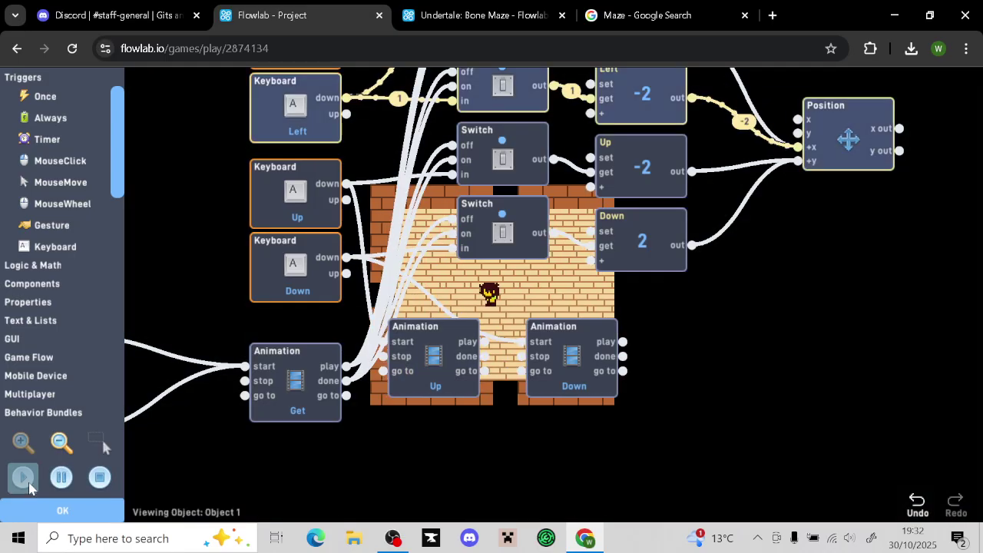
key("Up")
key("Up")
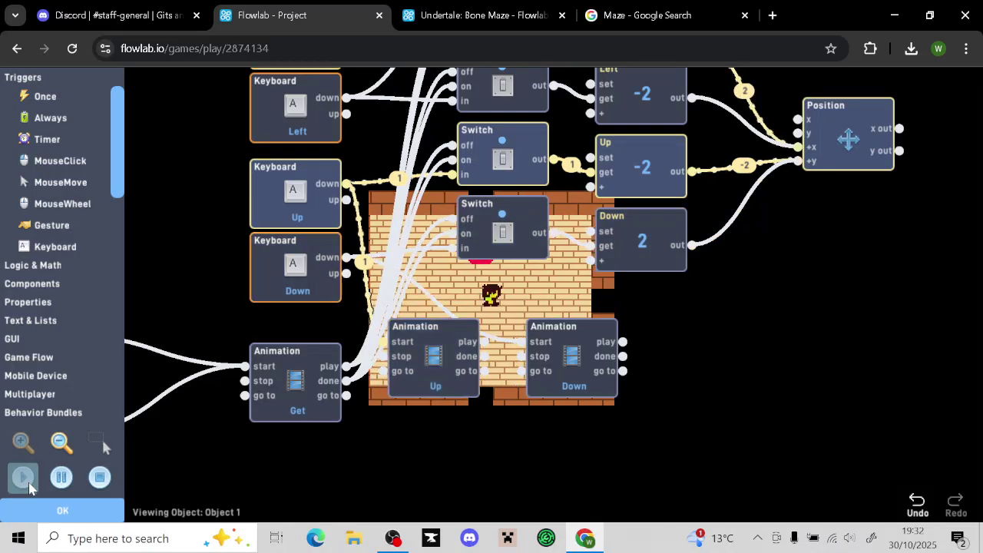
key("Down")
key("Left")
key("Right")
key("Left")
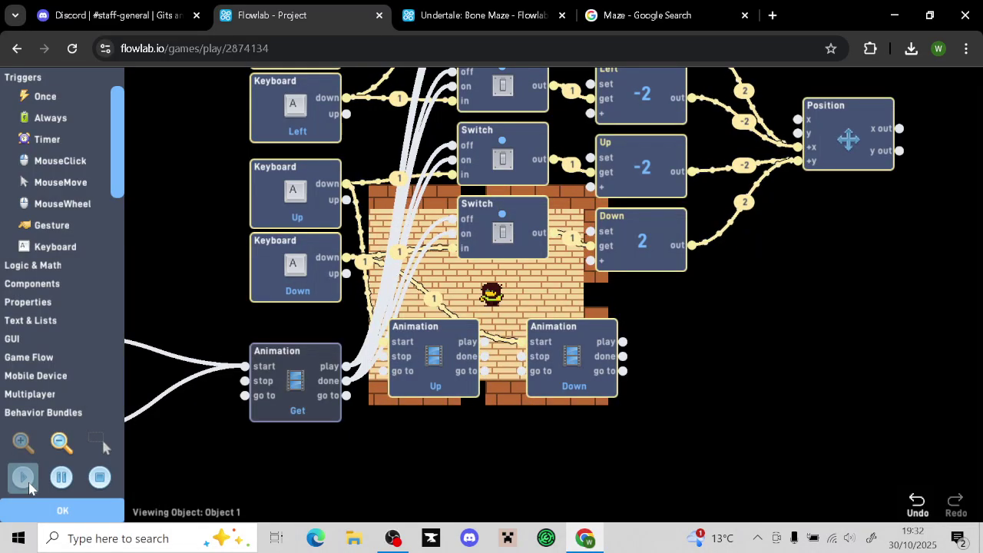
key("Right")
key("Left")
key("Right")
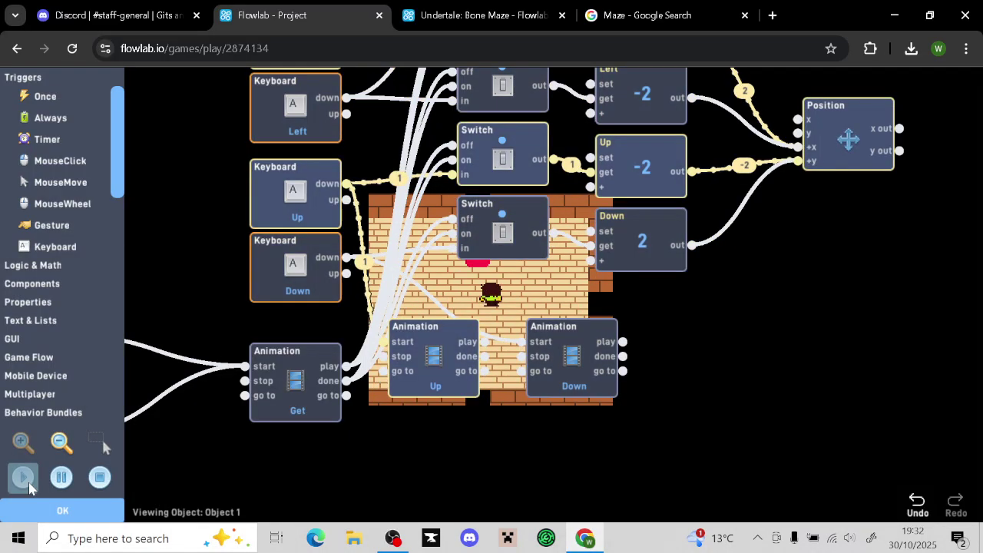
key("Up")
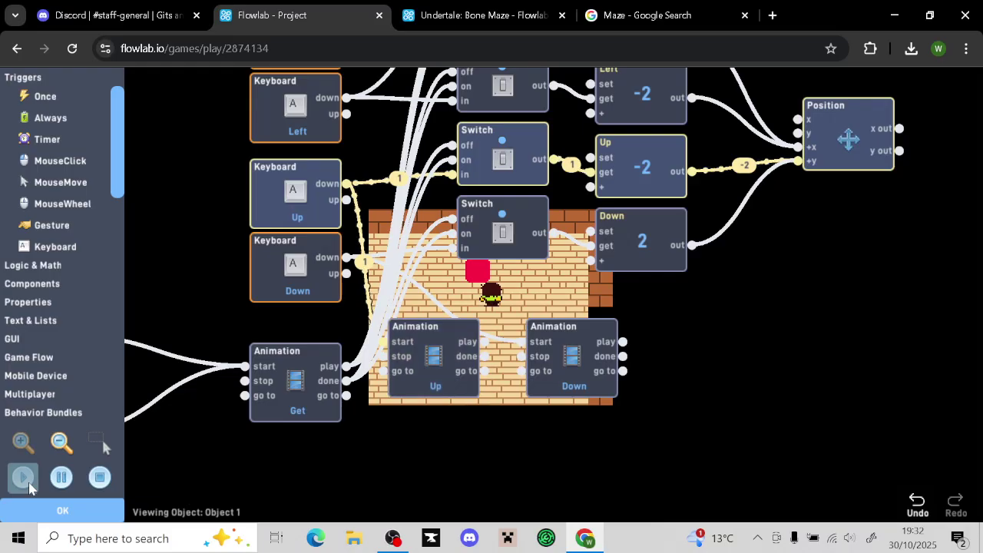
key("Down")
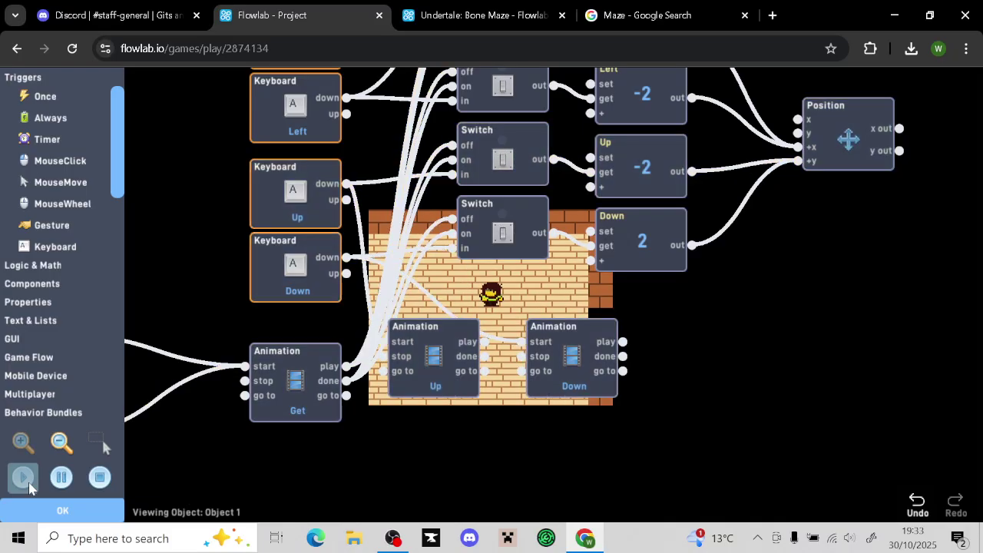
key("Down")
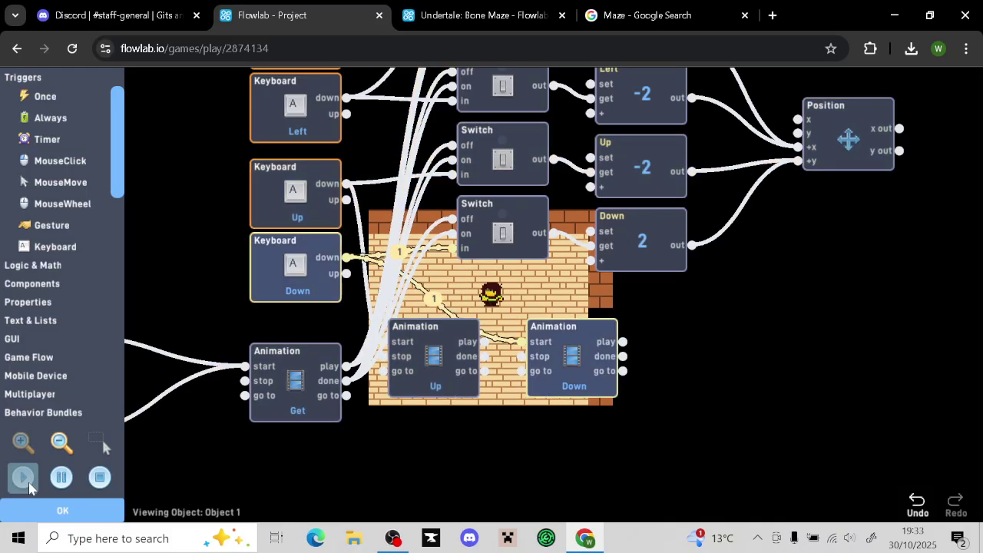
key("Up")
key("Left")
key("Down")
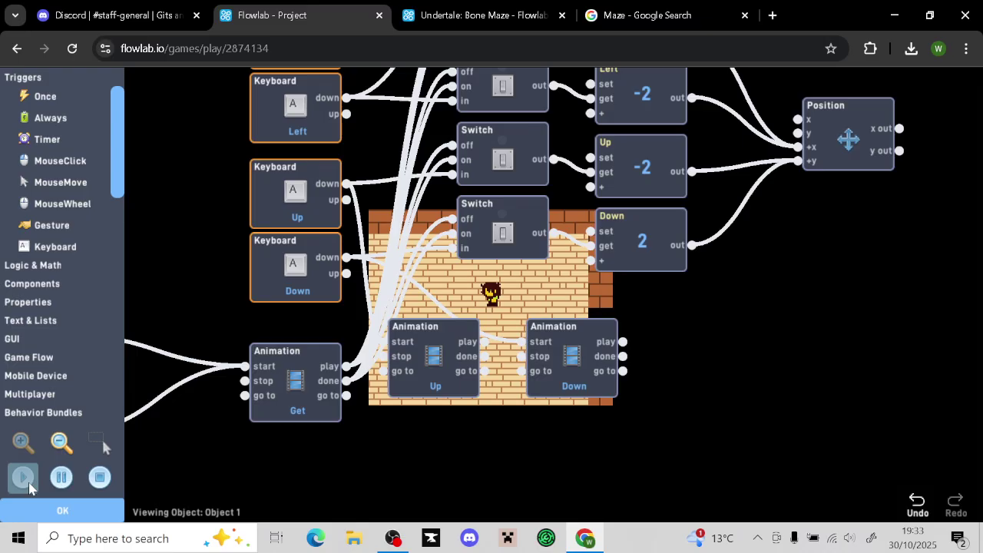
Check the Get animation's settings during the run, close them, and stop the playtest
mouse_move(323, 384)
left_mouse_down()
mouse_move(299, 390)
mouse_move(318, 391)
left_mouse_up()
left_click(317, 391)
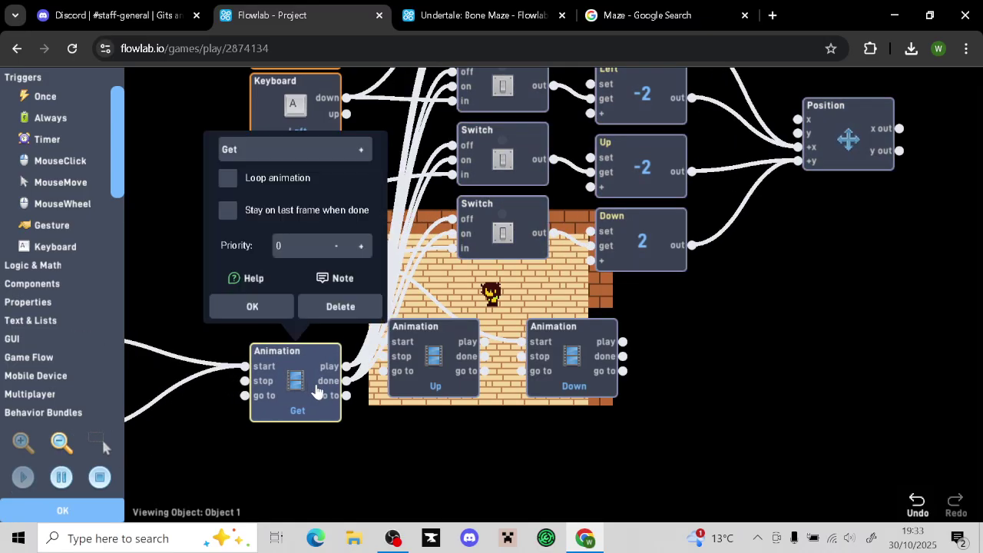
left_click(252, 307)
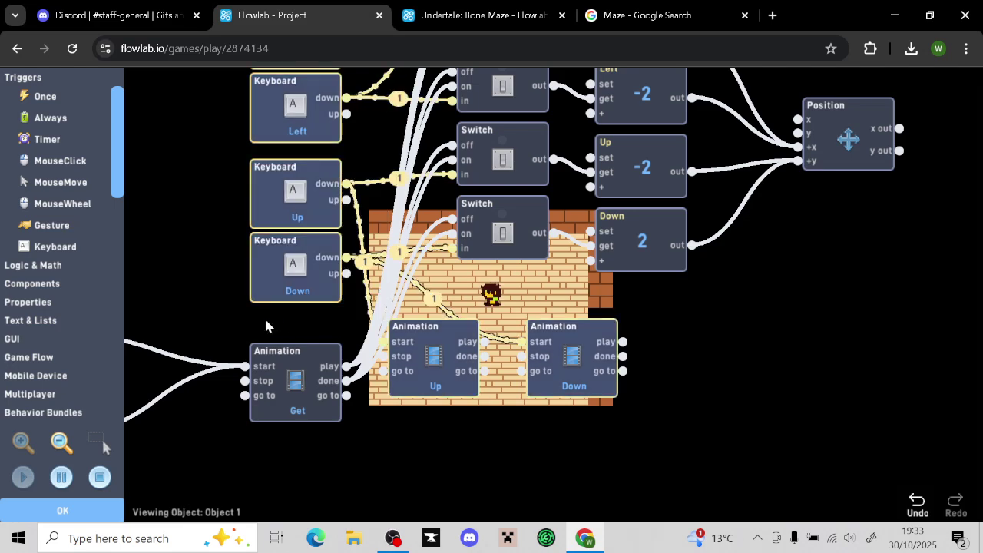
left_click(109, 476)
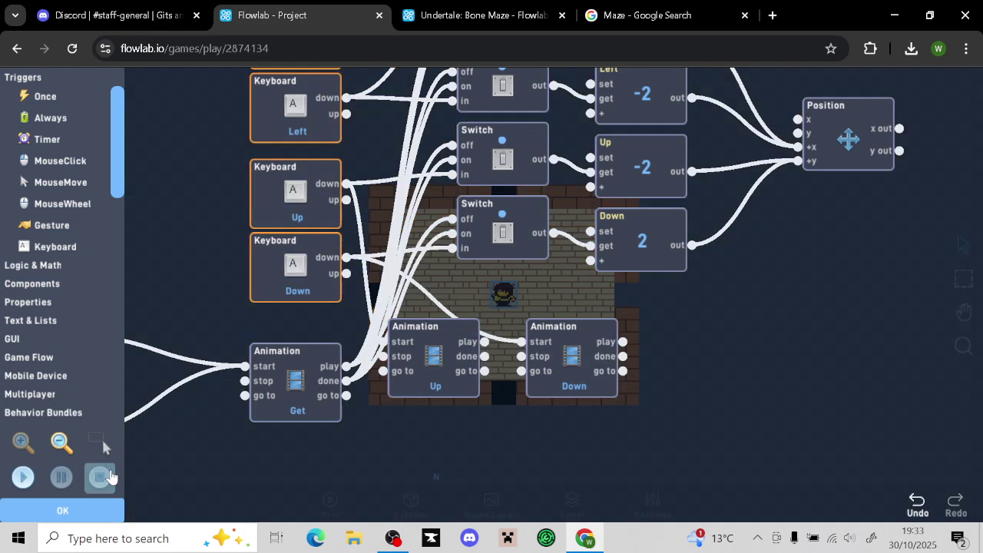
Switch to the Undertale: Bone Maze project, run it, and walk the player up and down
left_click(453, 14)
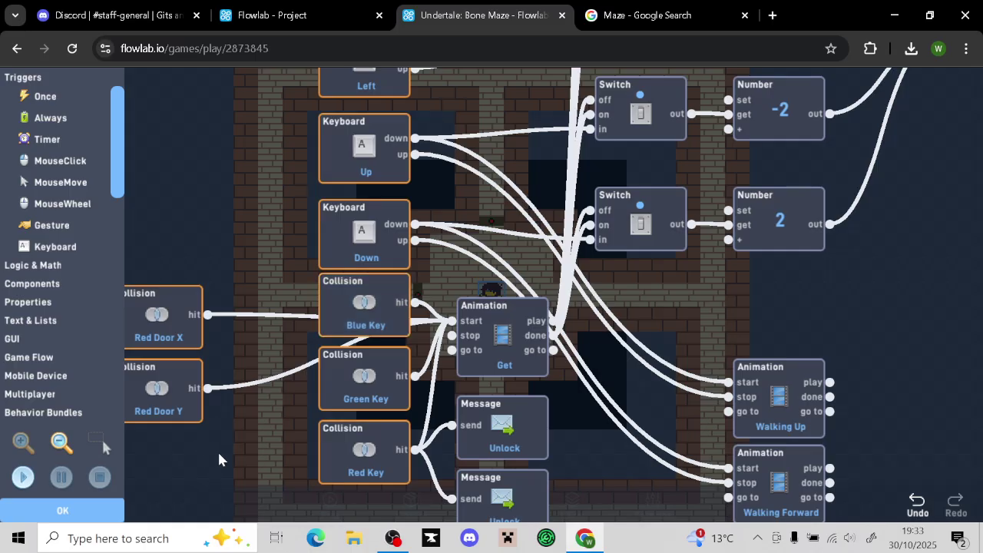
left_click_drag(219, 456, 166, 458)
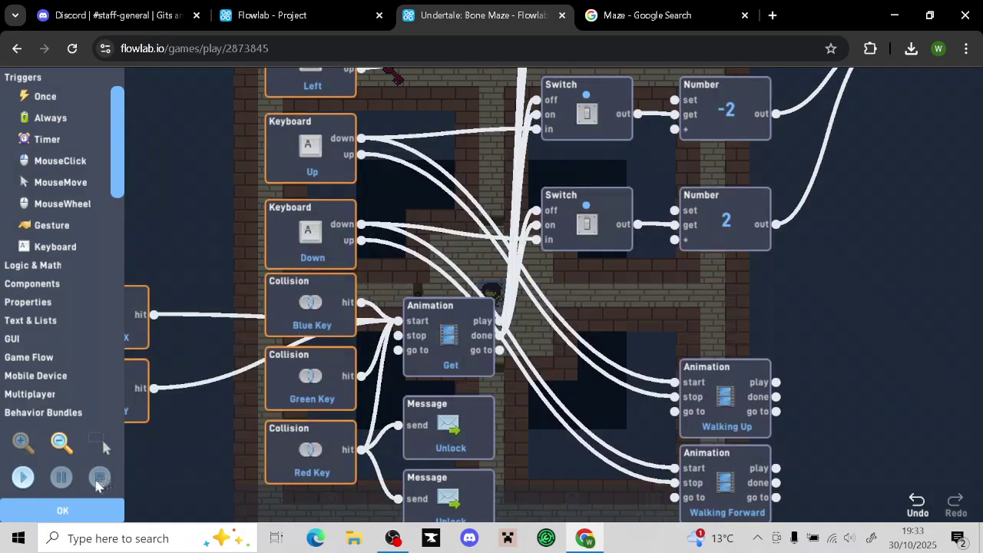
left_click(32, 480)
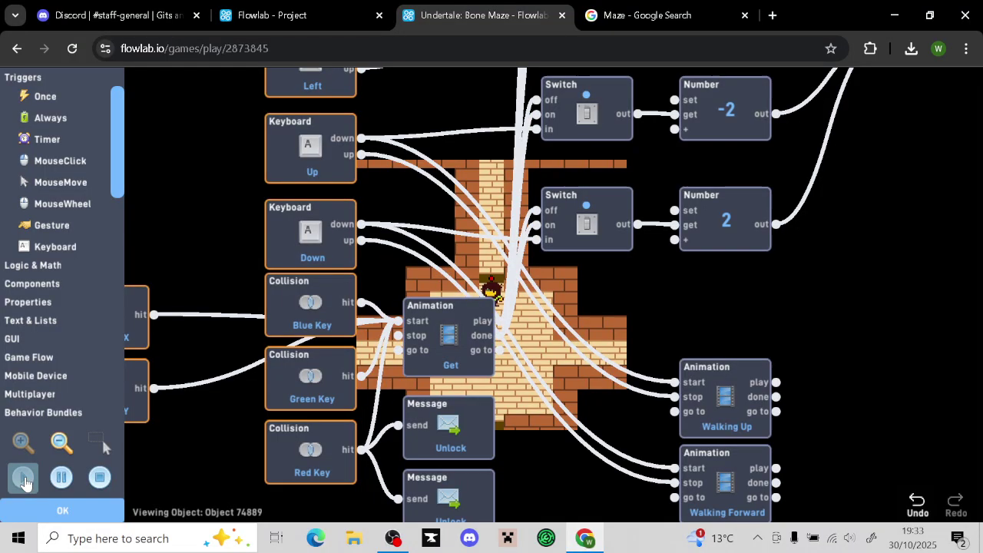
key("Down")
key("Up")
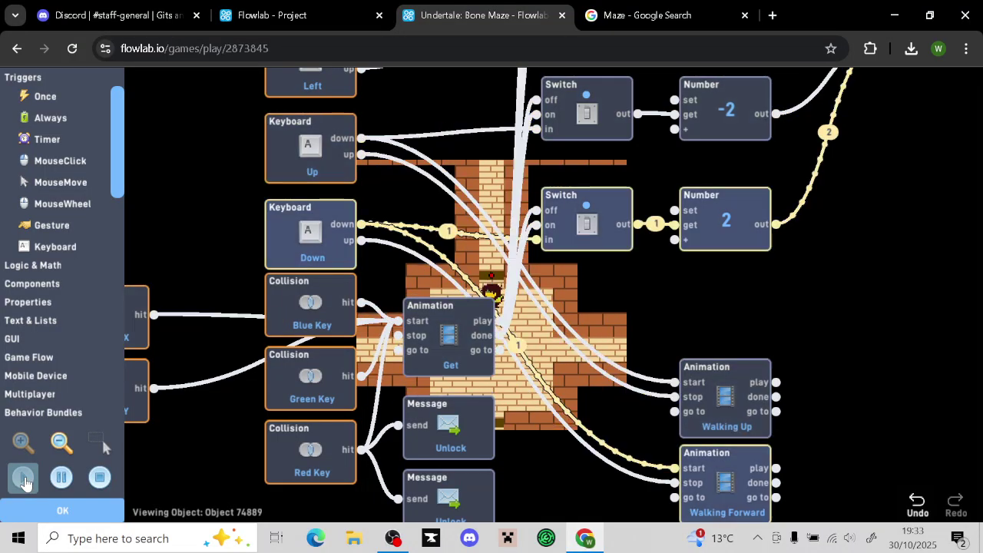
key("Down")
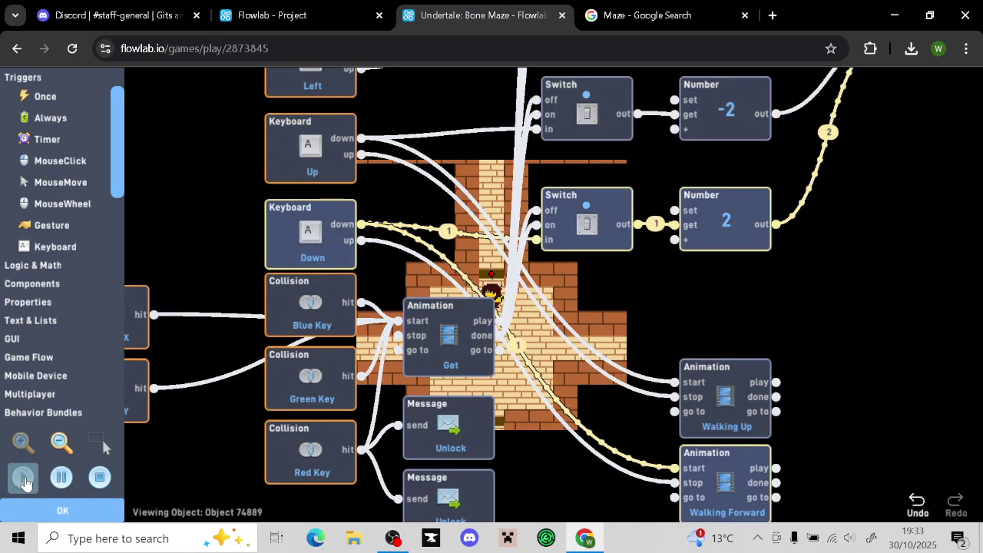
Check the Get animation's settings in Bone Maze, then raise the Get animation's priority in the other Flowlab project
left_click(472, 347)
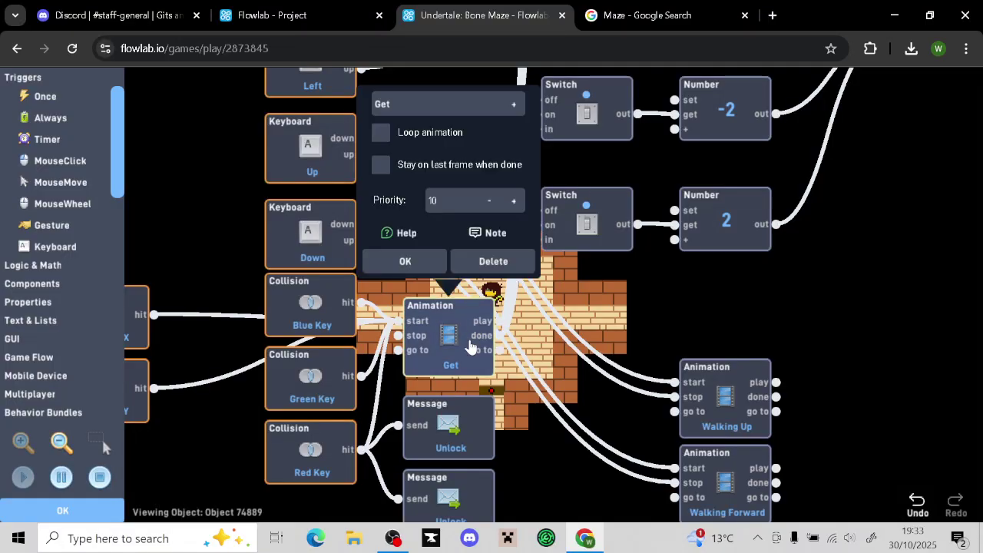
left_click(405, 261)
left_click(276, 15)
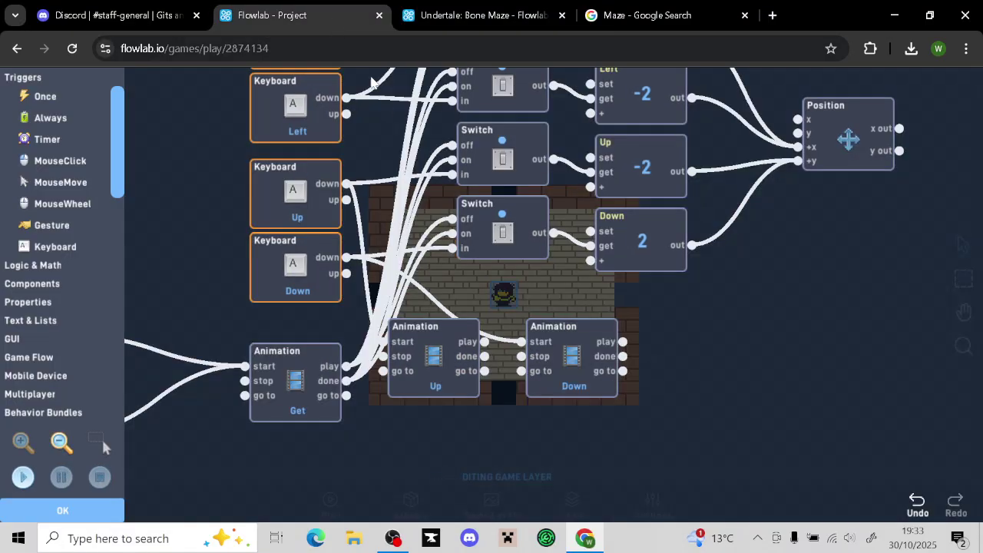
left_click(311, 367)
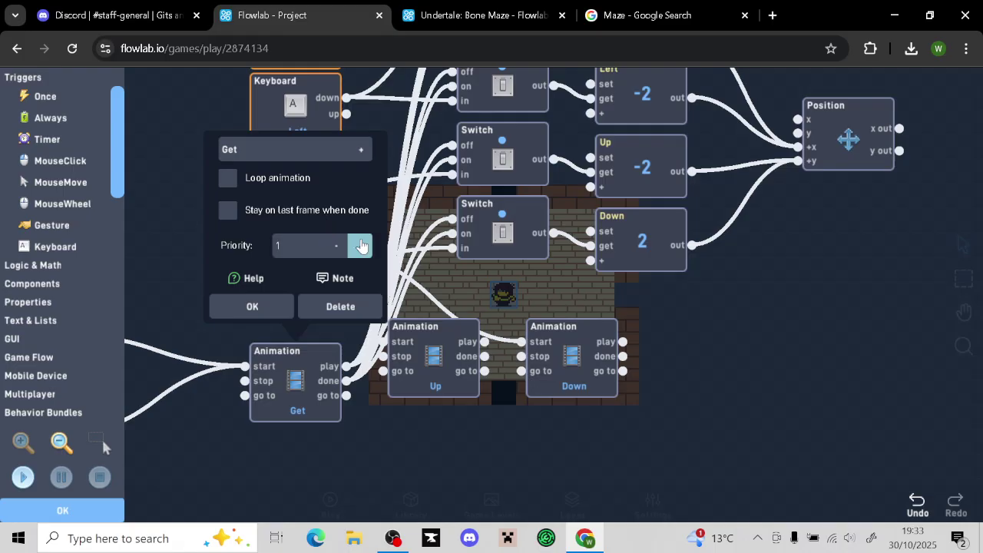
left_click(253, 305)
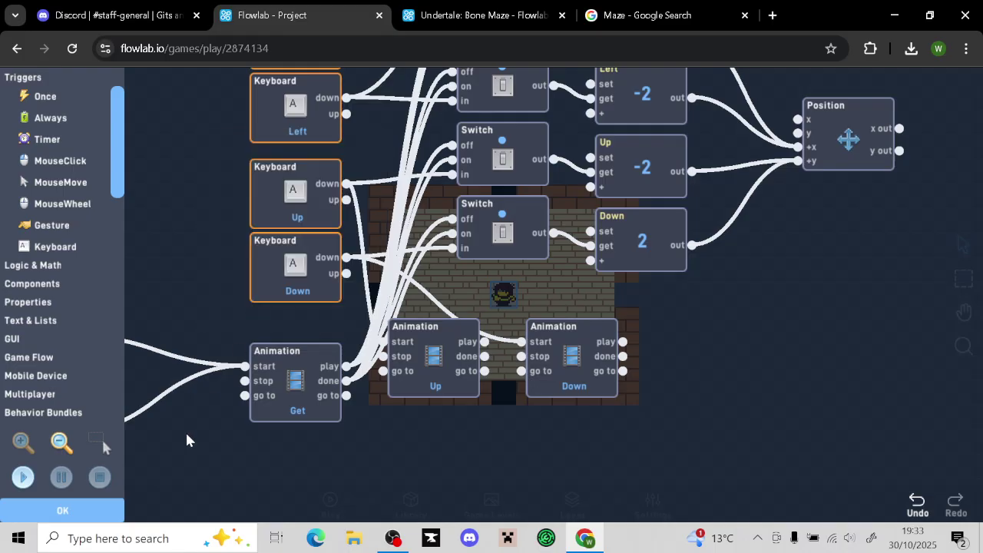
Playtest the key pickup, try moving the player in every direction after collecting the key, and stop the run
left_click(24, 477)
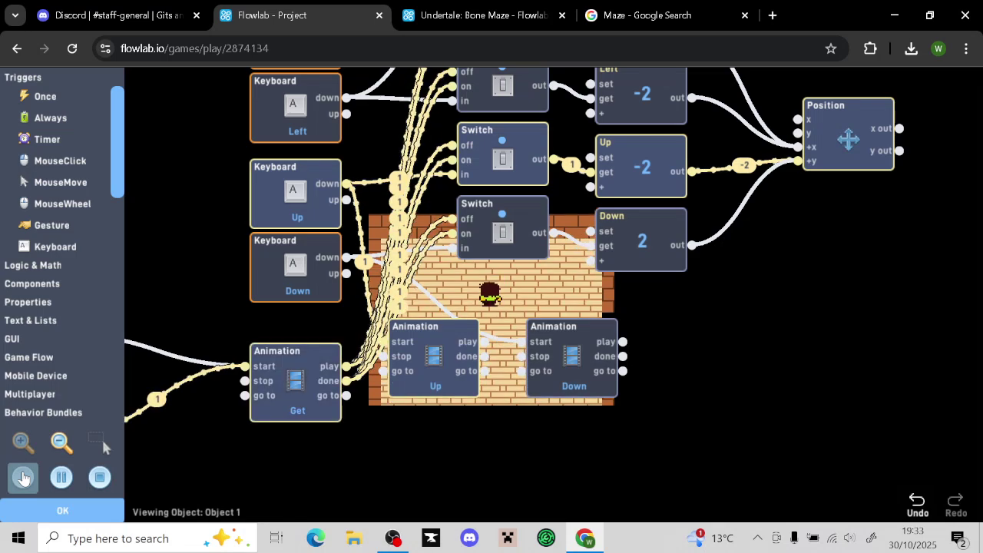
key("Right")
key("Left")
key("Up")
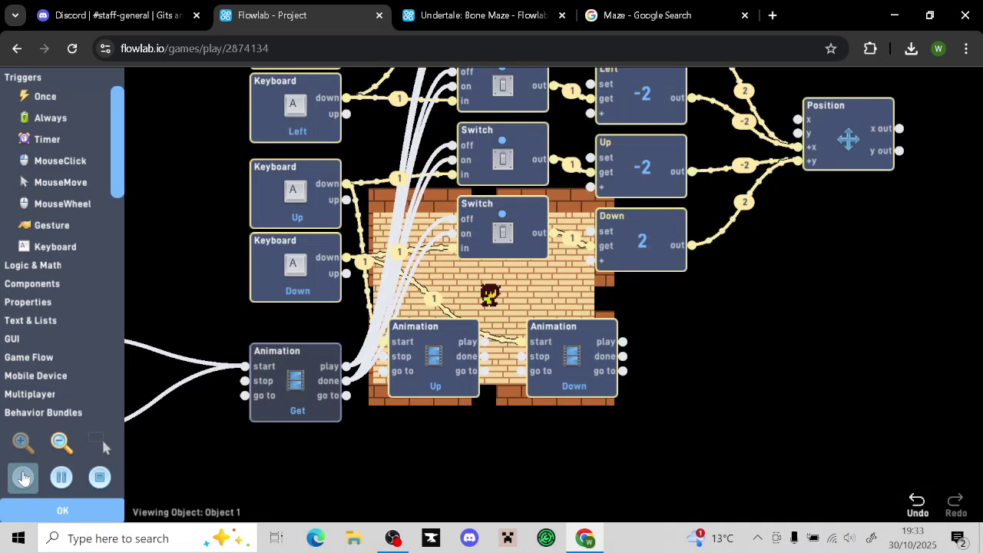
key("Right")
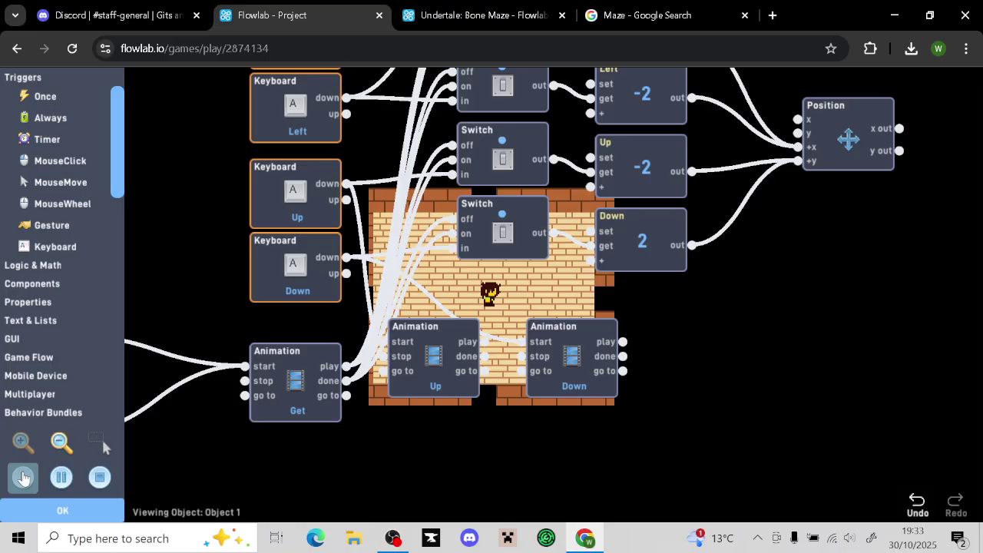
left_click(105, 479)
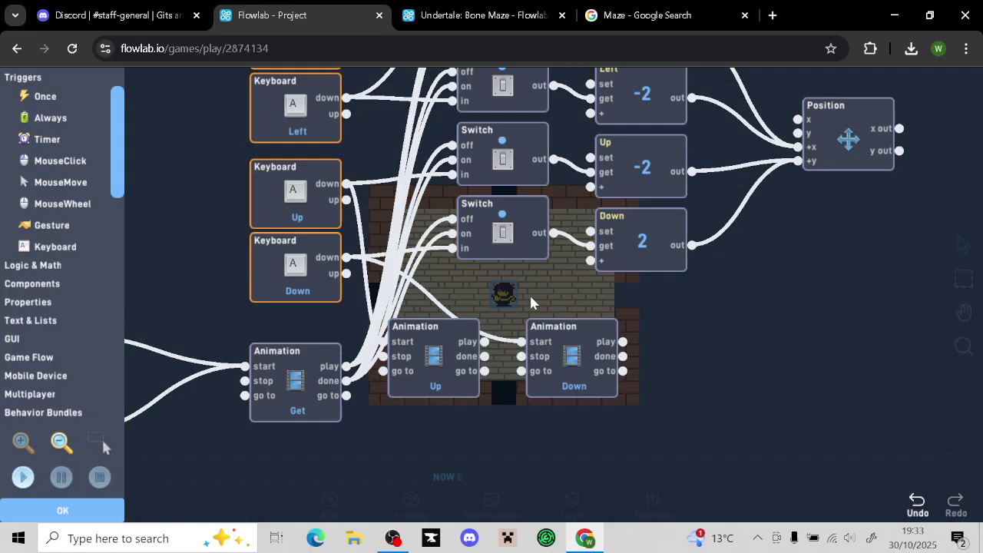
Close and reopen the player's behaviors and examine the Door1 and Key 1 collision triggers
left_click(106, 515)
left_click(606, 444)
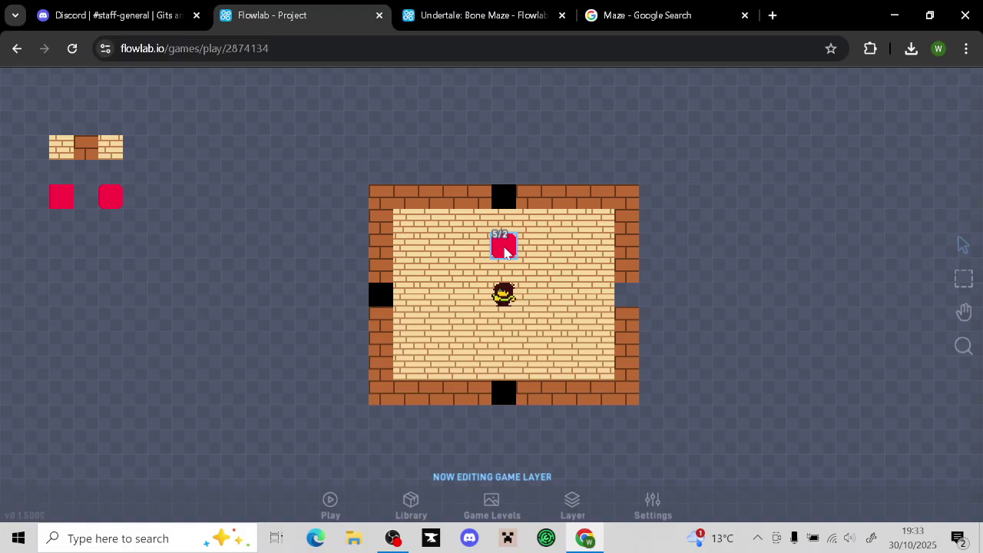
left_click(513, 303)
left_click(535, 276)
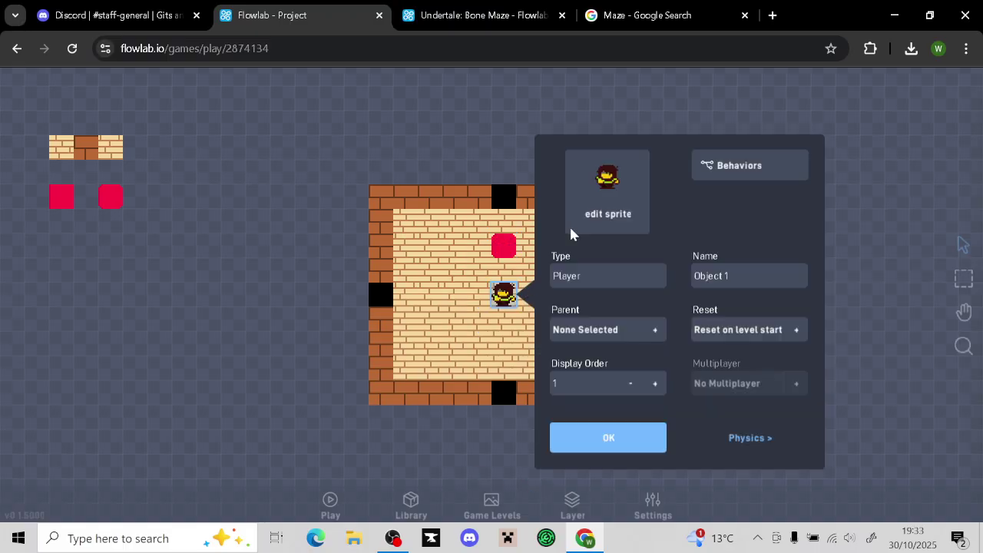
left_click(747, 170)
left_click_drag(314, 302, 280, 105)
left_click_drag(491, 440, 646, 356)
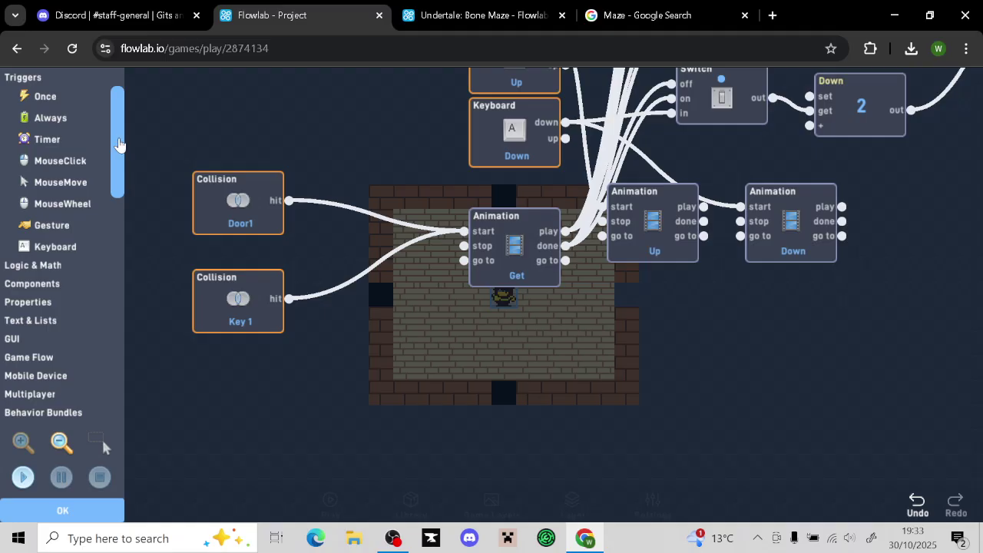
left_click_drag(119, 145, 115, 244)
Stop the Bone Maze run, examine the Unlock message wired to the Red Key collision, and return to the other project's player behaviors
left_click(484, 15)
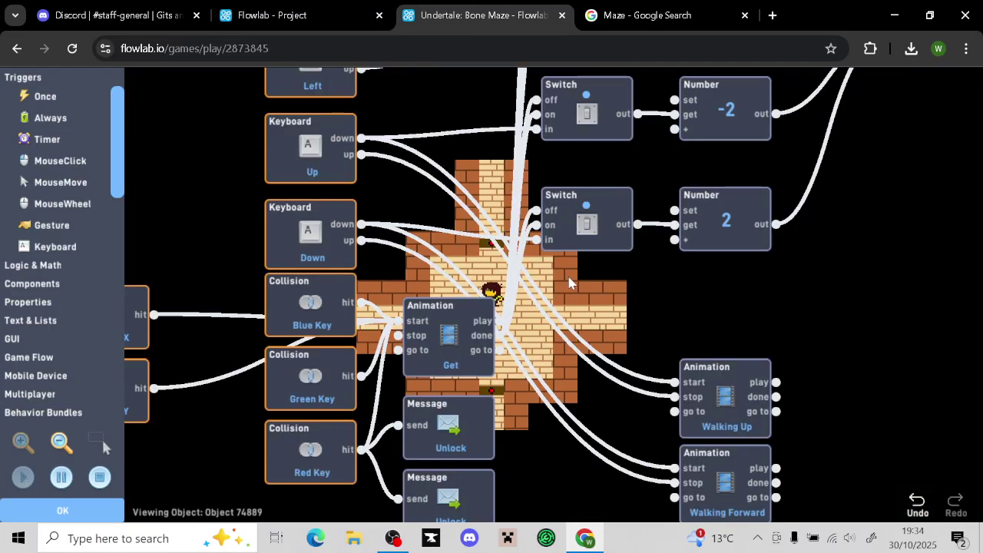
left_click(755, 224)
left_click(842, 311)
left_click(102, 482)
left_click_drag(144, 467, 206, 369)
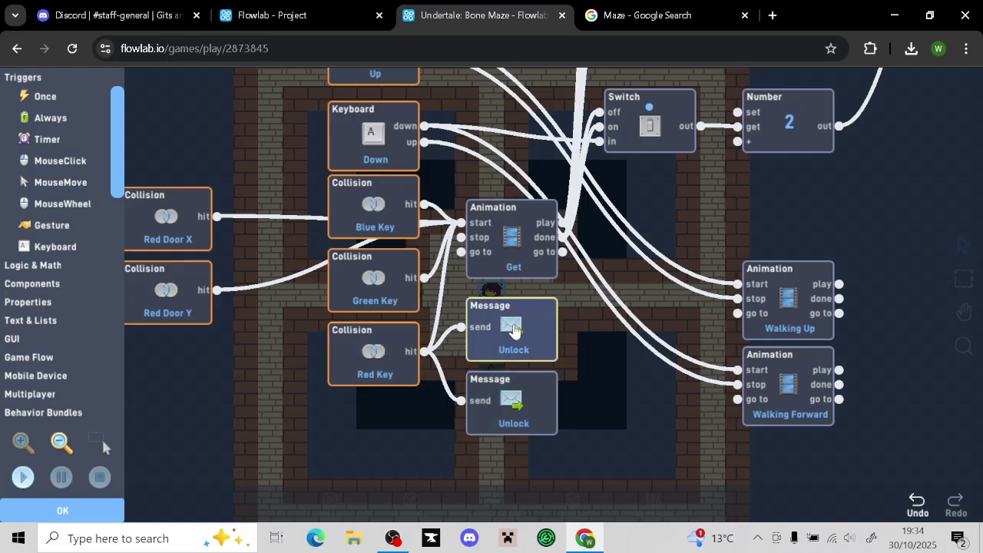
mouse_move(515, 331)
left_mouse_down()
mouse_move(544, 330)
mouse_move(521, 331)
left_mouse_up()
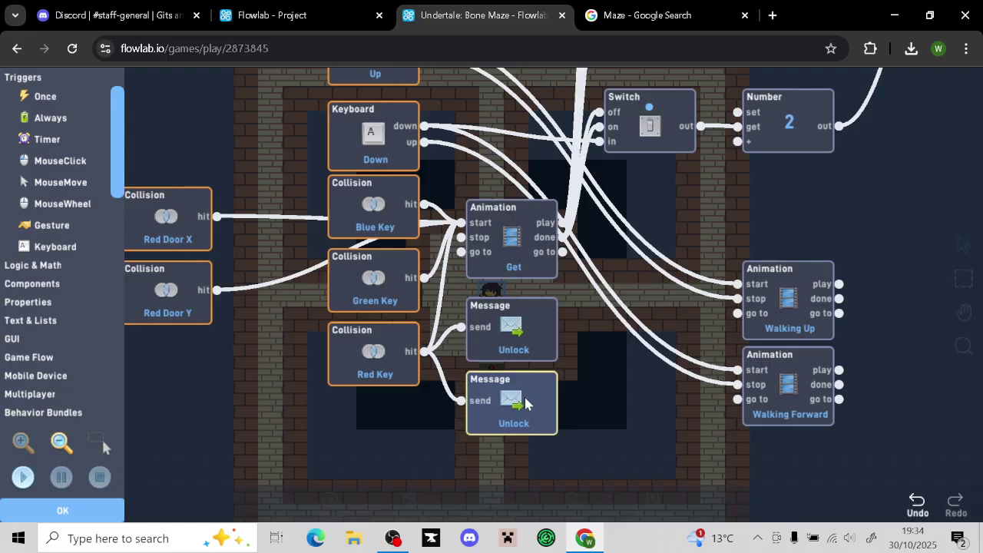
left_click(525, 403)
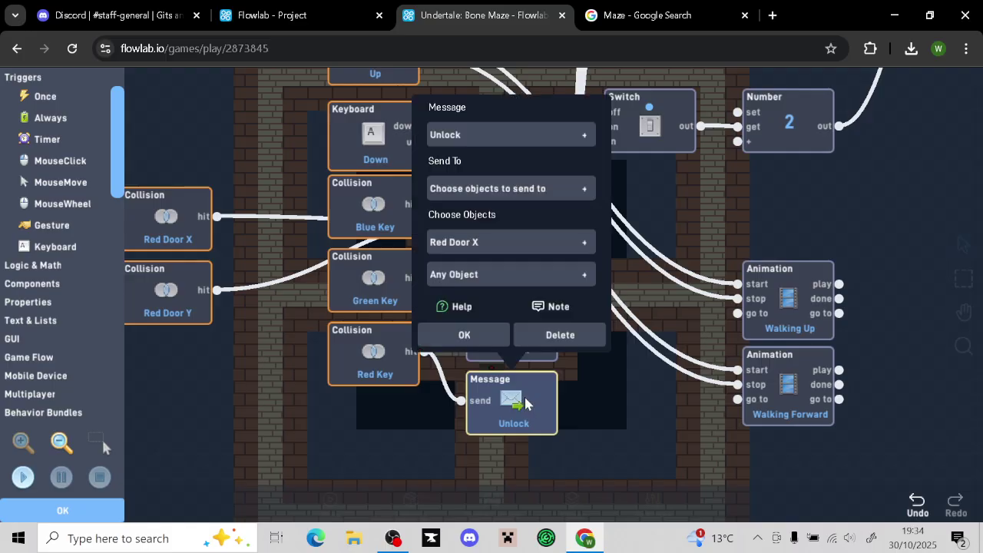
left_click(492, 335)
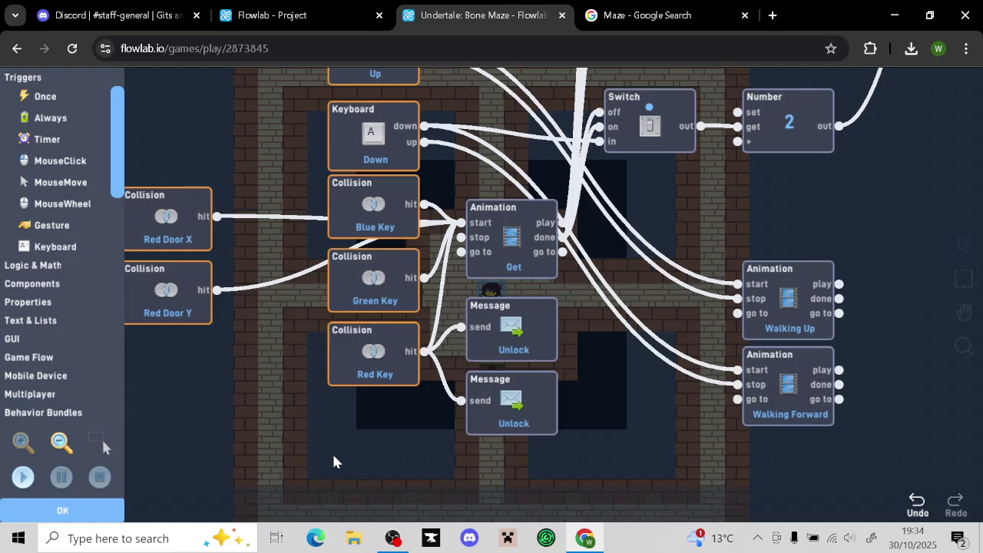
left_click(106, 512)
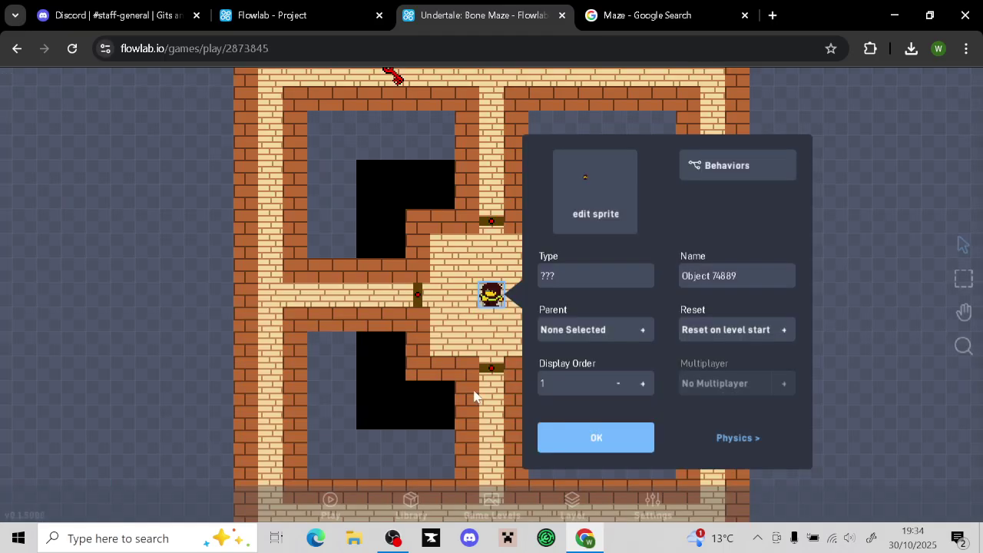
left_click(712, 178)
left_click(269, 16)
left_click_drag(607, 373, 577, 396)
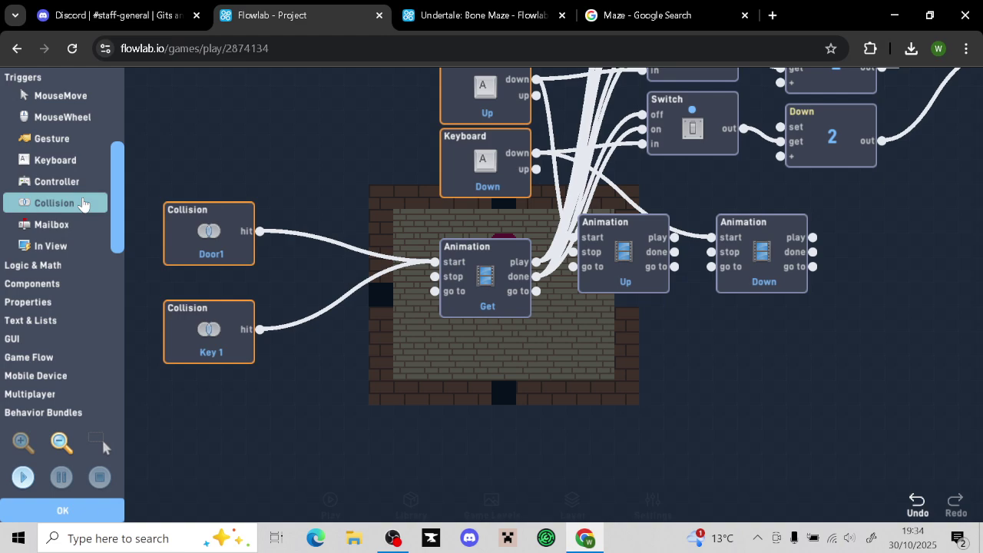
left_click(72, 265)
left_click(75, 263)
left_click(75, 284)
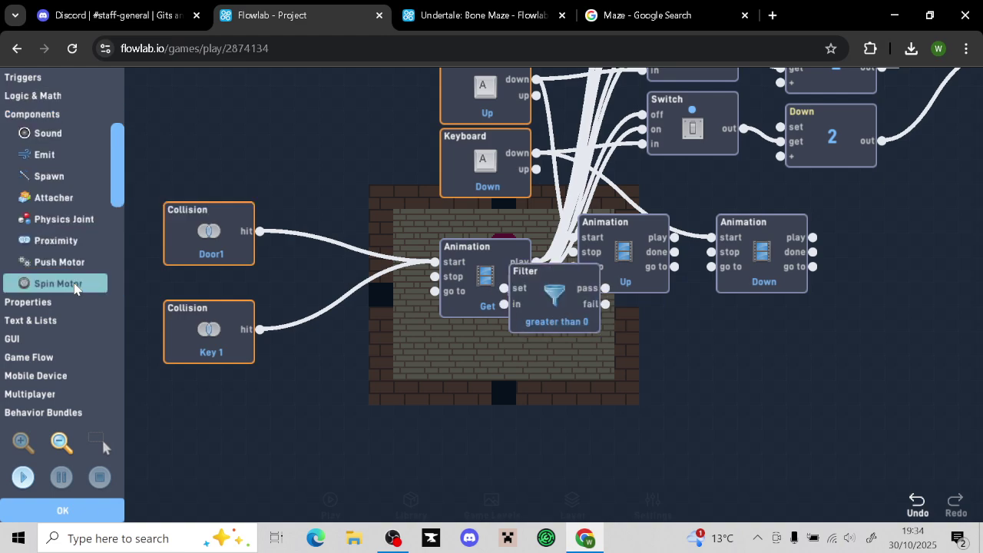
left_click(582, 294)
left_click(596, 227)
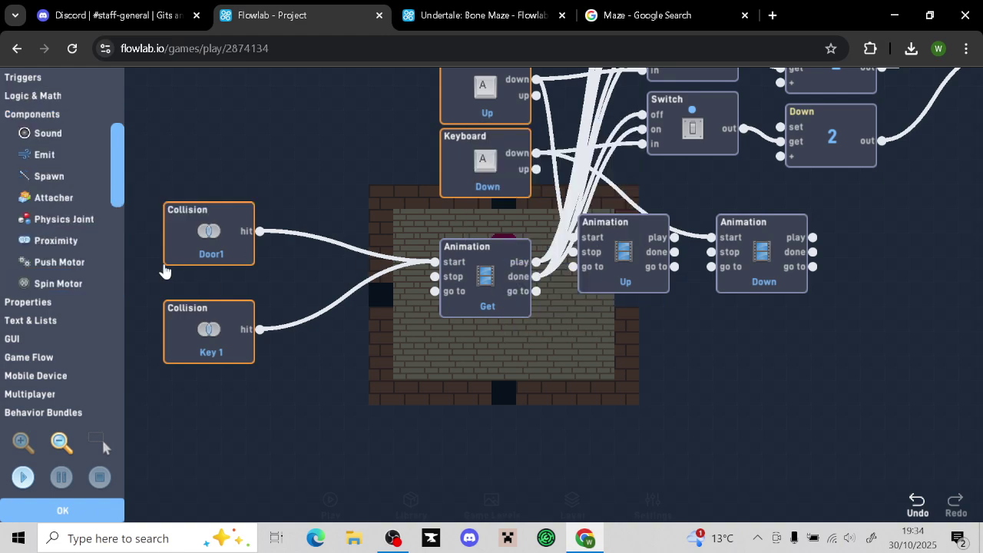
Add a Message behavior below the player's Get animation and open its settings
left_click_drag(113, 190, 115, 274)
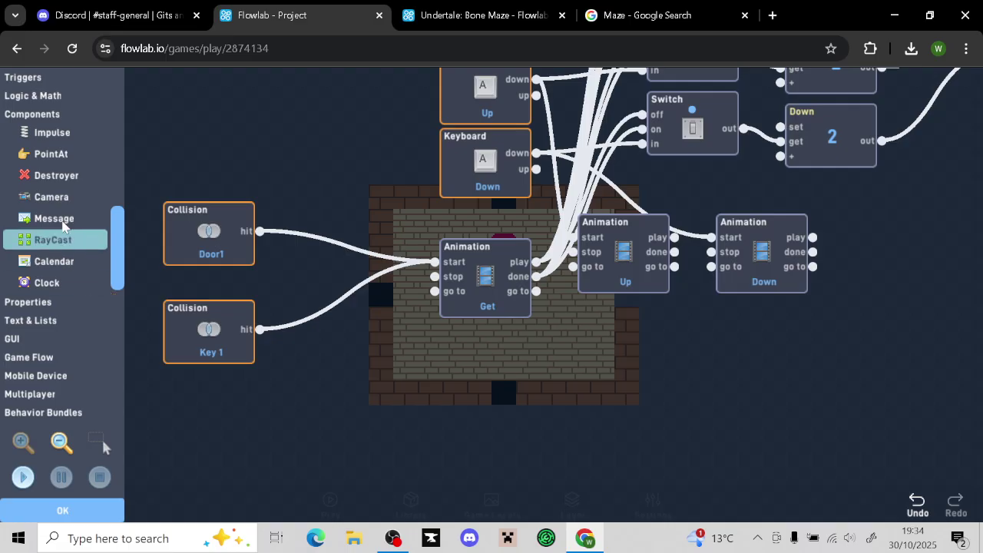
left_click(54, 219)
left_click_drag(558, 319, 424, 397)
left_click(427, 402)
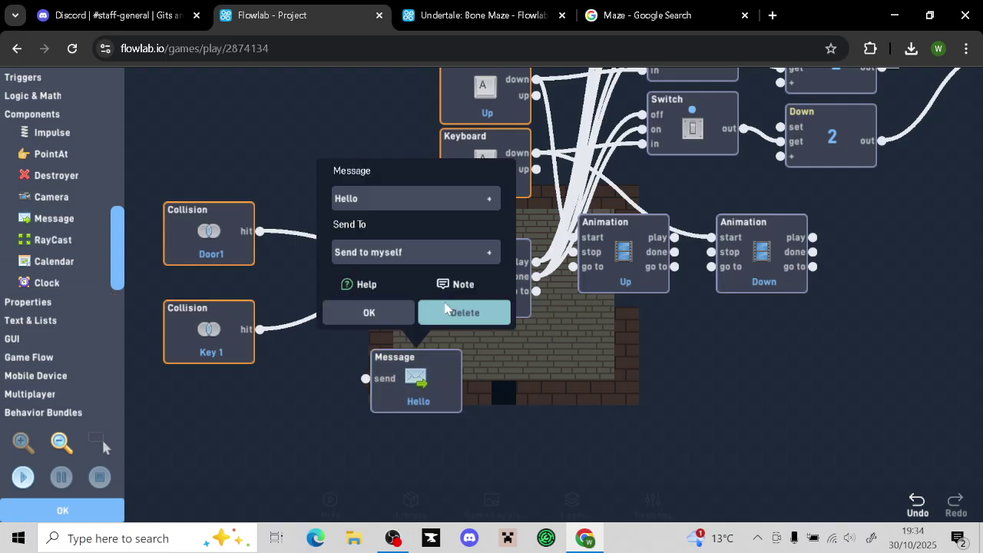
Define a new Number message named Unlock 1 for the behavior and connect the Key 1 collision's hit output to its send input
left_click(456, 198)
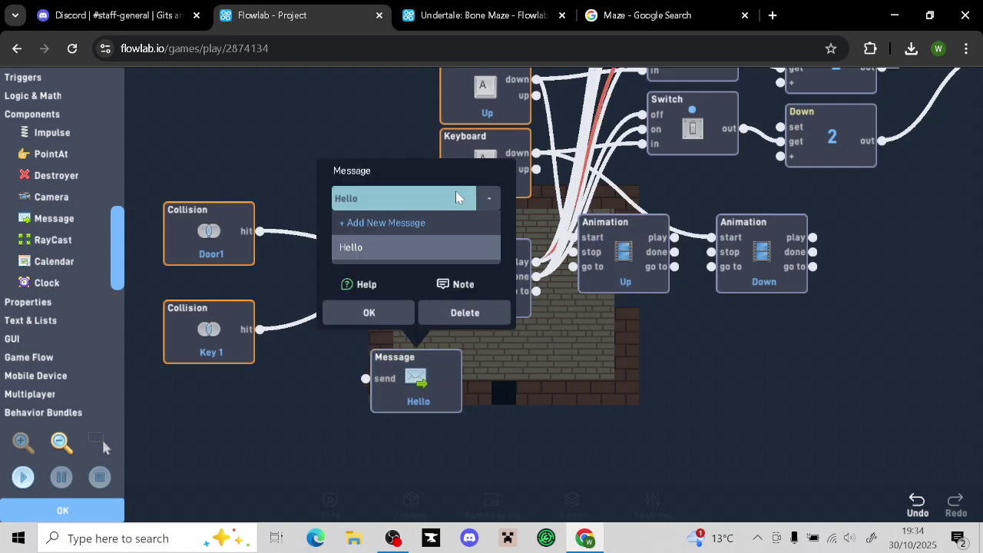
left_click(453, 198)
left_click(452, 199)
left_click(419, 202)
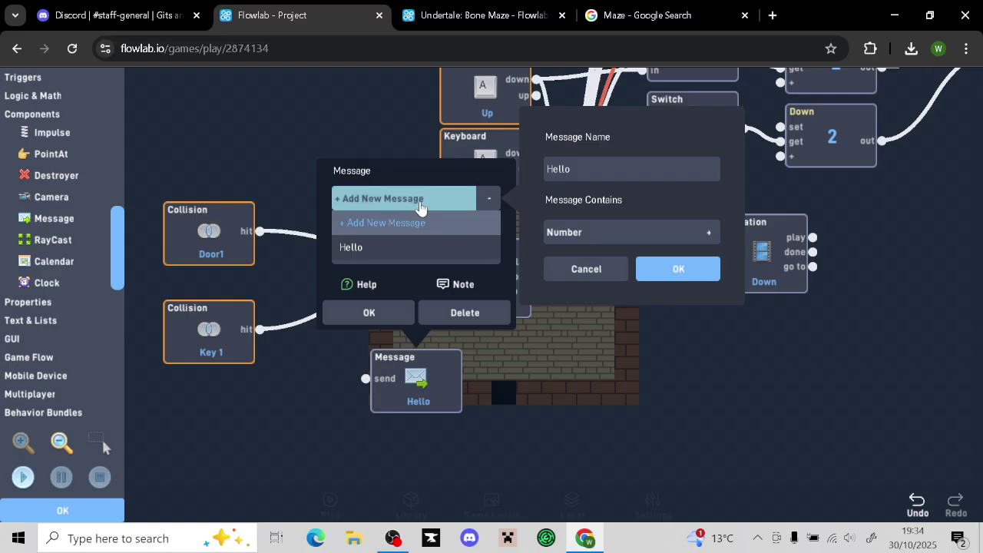
left_click(571, 169)
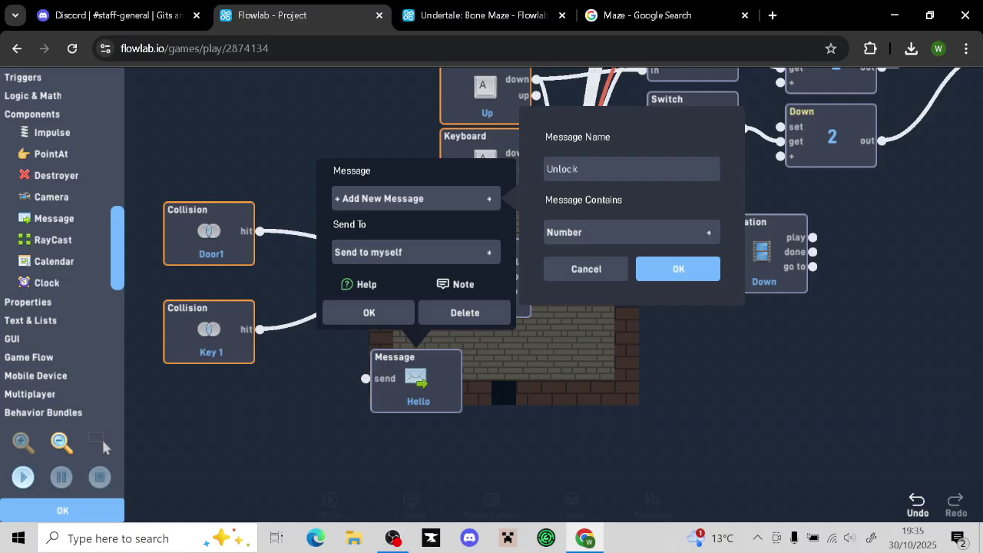
left_click(693, 275)
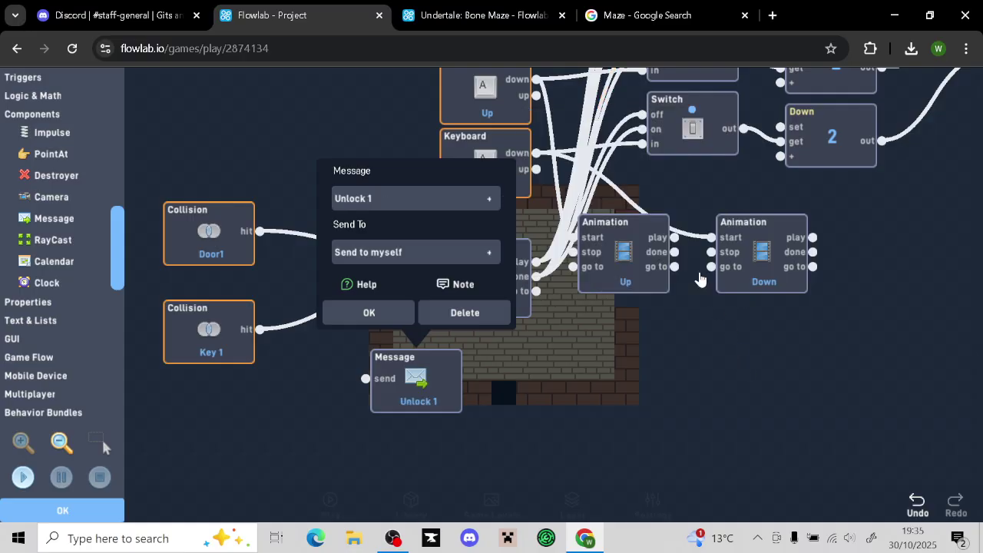
left_click(369, 312)
left_click_drag(401, 378, 261, 332)
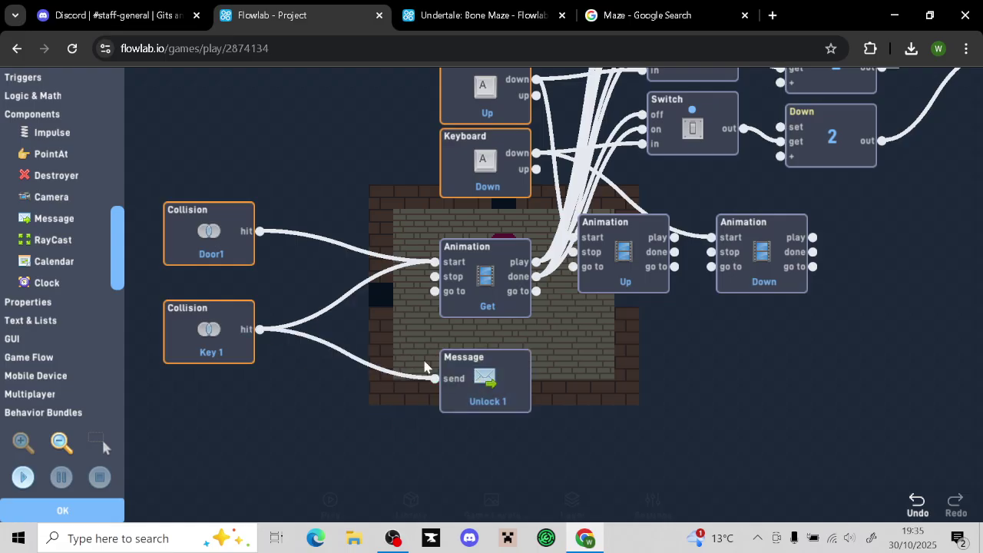
Set the player's Unlock 1 message to send to chosen objects of type Door1 and close the player's behaviors
left_click(475, 374)
left_click(470, 255)
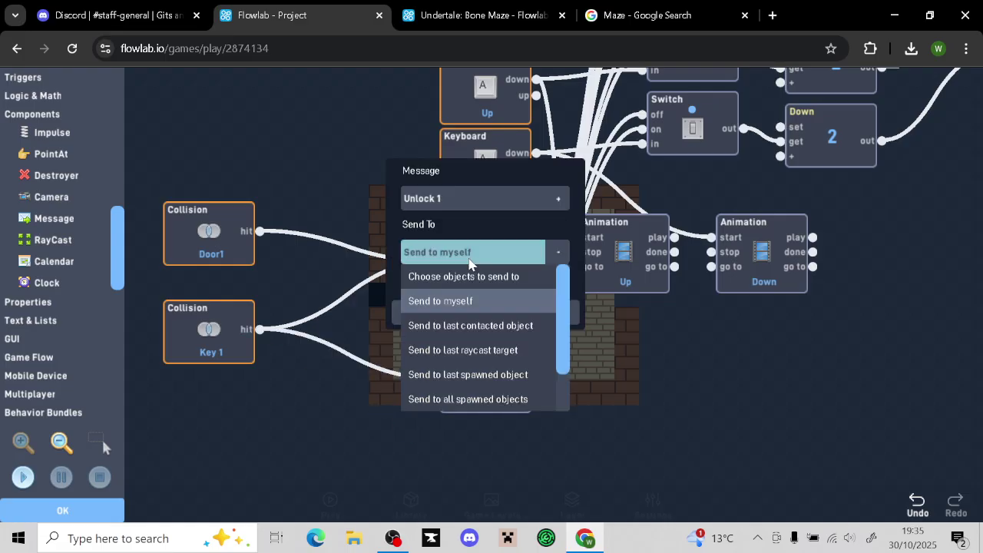
scroll(515, 346, "down", 2)
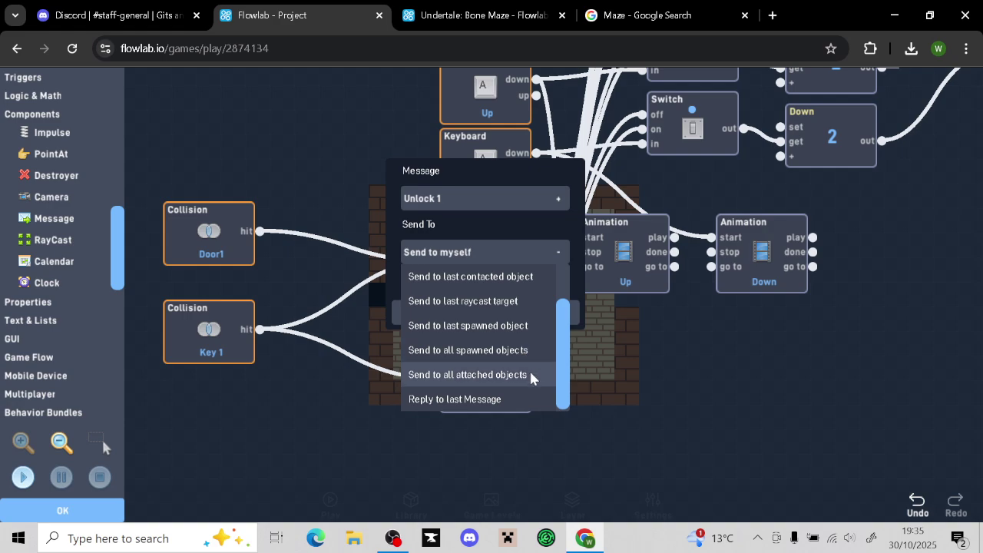
scroll(532, 377, "up", 2)
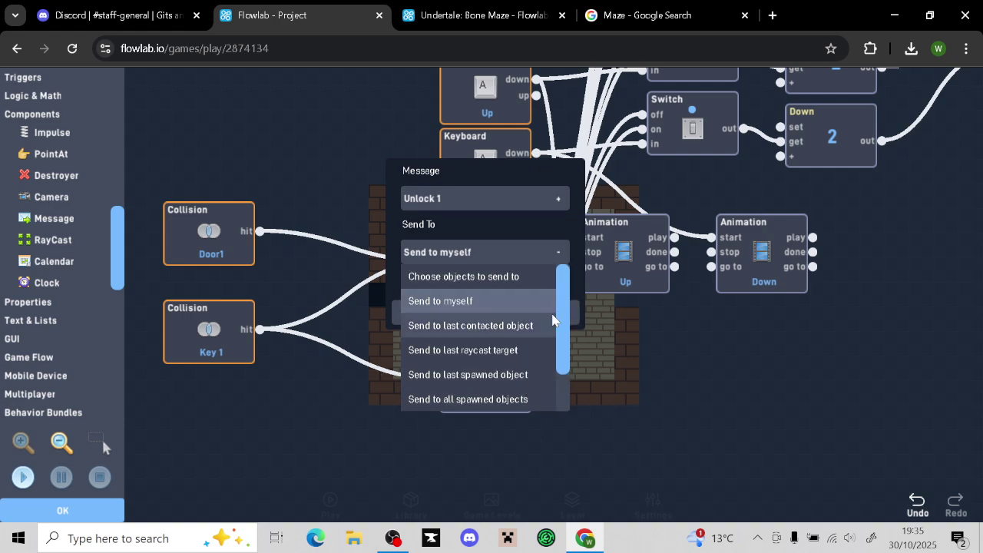
scroll(557, 372, "down", 2)
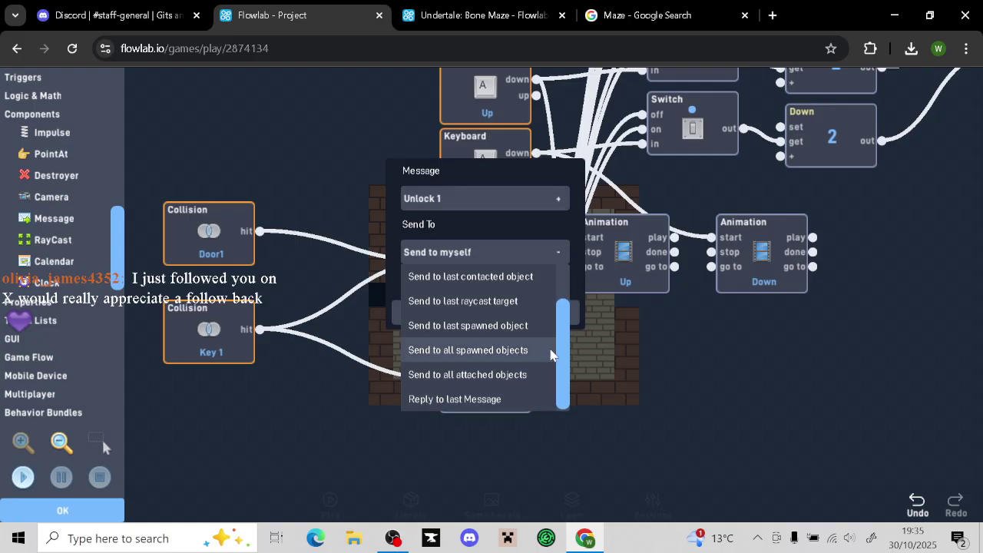
left_click(589, 336)
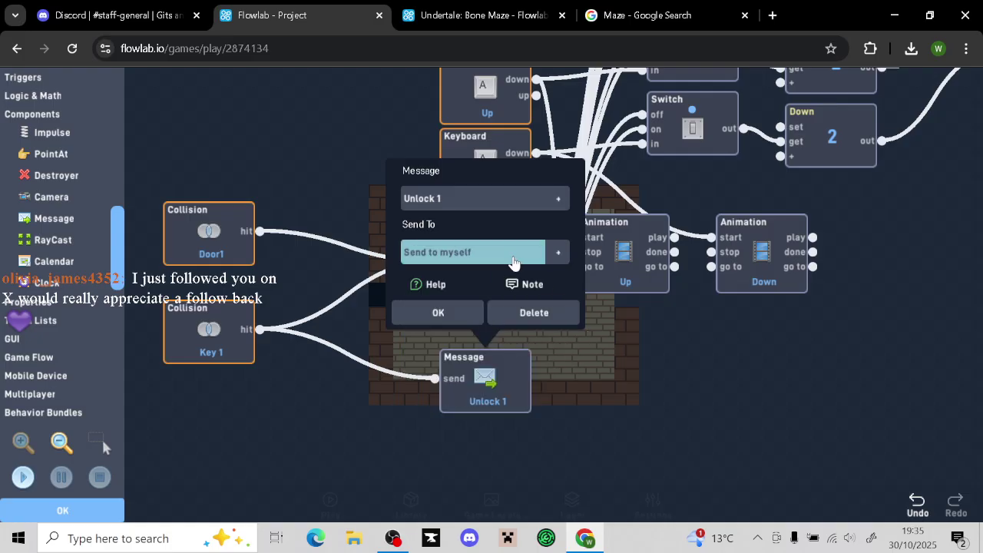
left_click(513, 263)
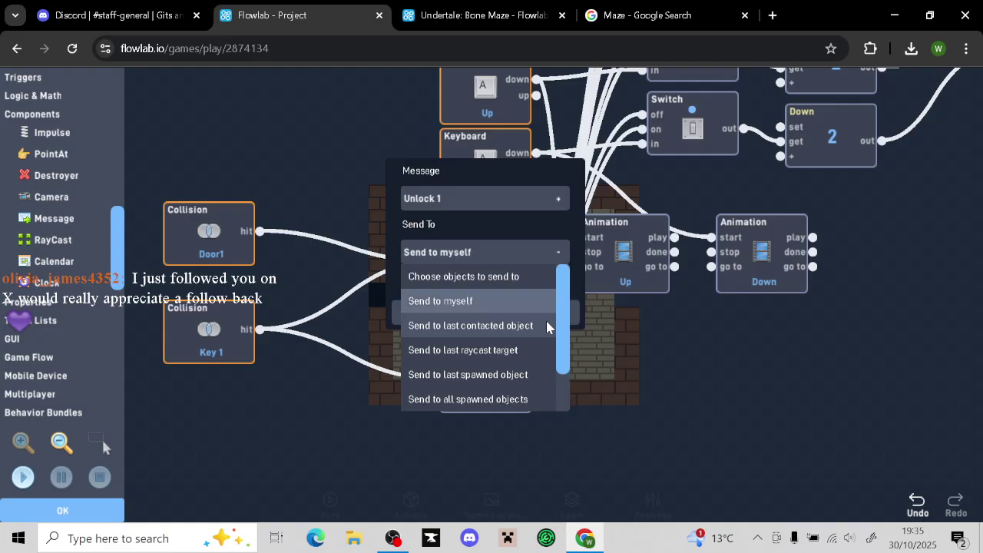
left_click(513, 286)
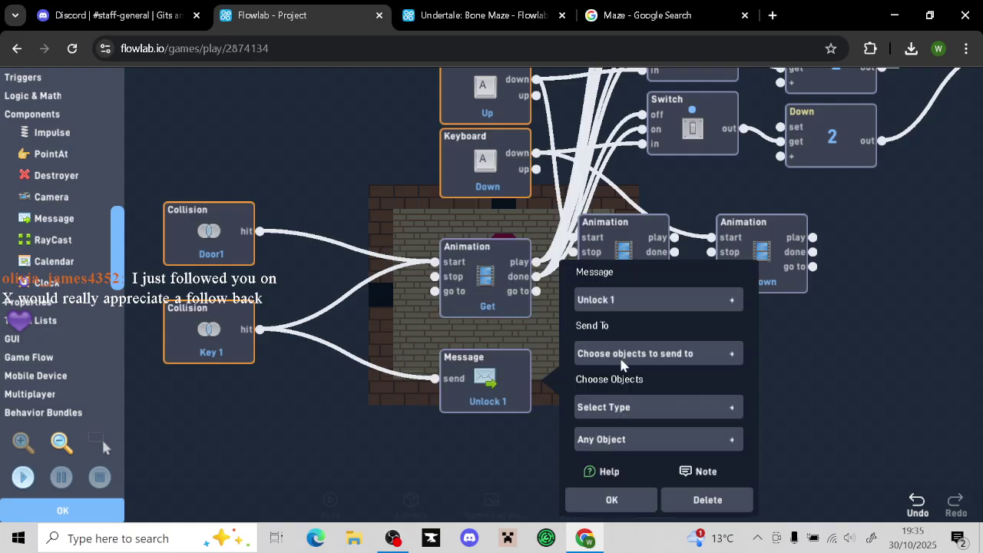
left_click(636, 407)
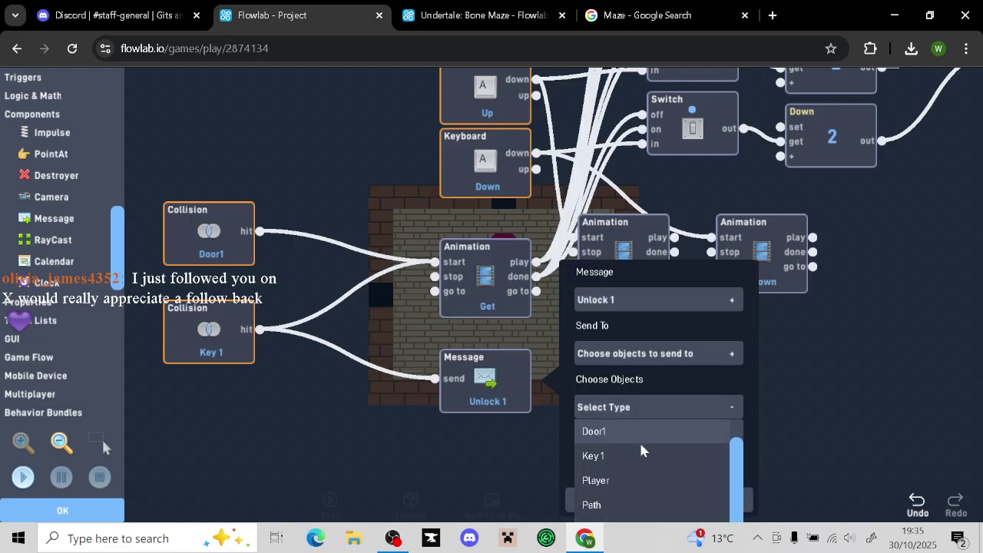
left_click(623, 433)
left_click(618, 497)
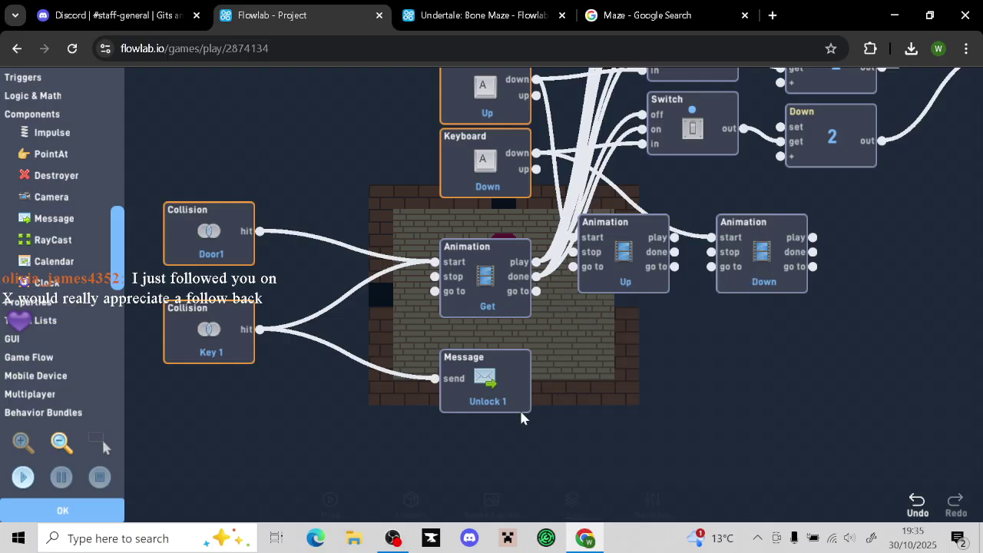
left_click(92, 511)
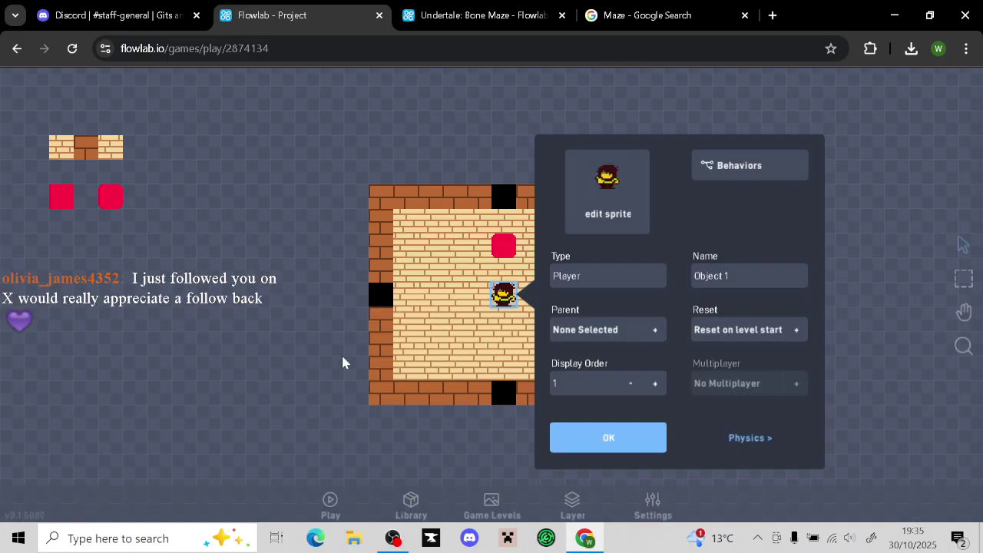
left_click(574, 443)
Add a Mailbox for the Unlock 1 message to the behaviors of the Door1 object outside the room
left_click(62, 196)
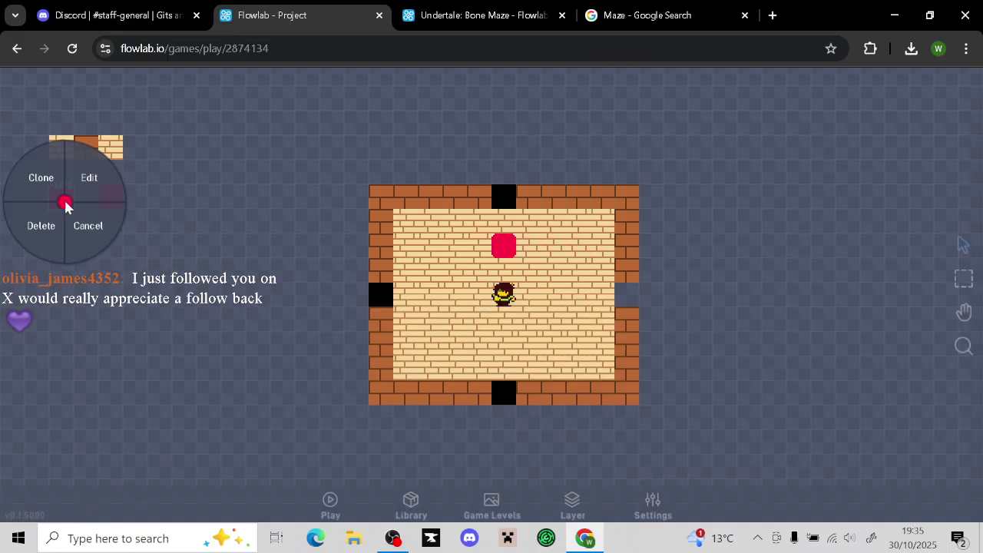
left_click(86, 174)
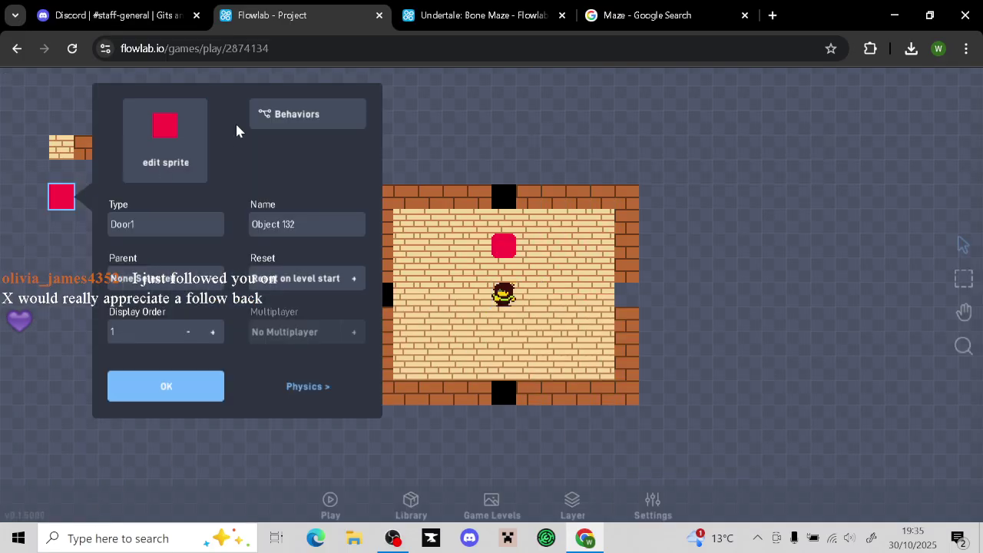
left_click(299, 115)
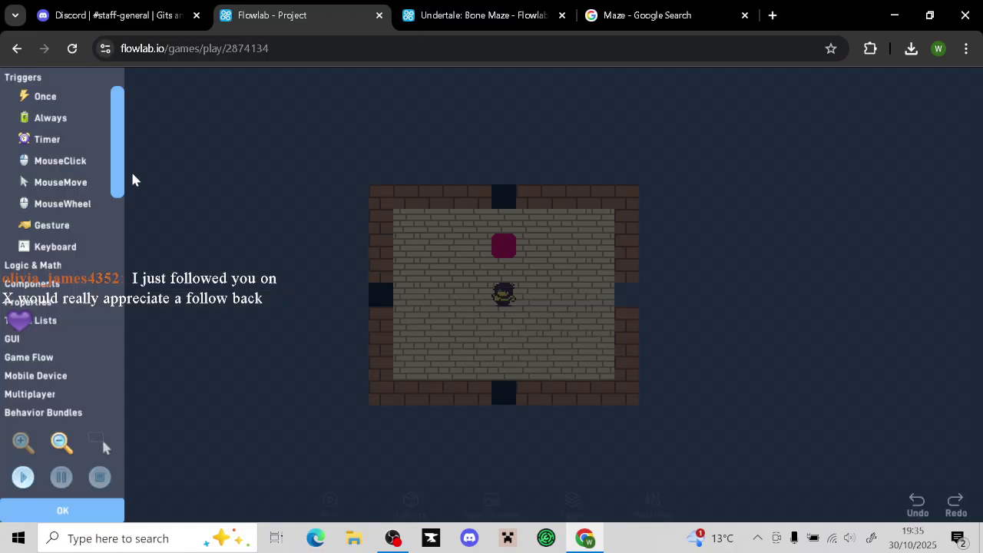
scroll(105, 154, "down", 3)
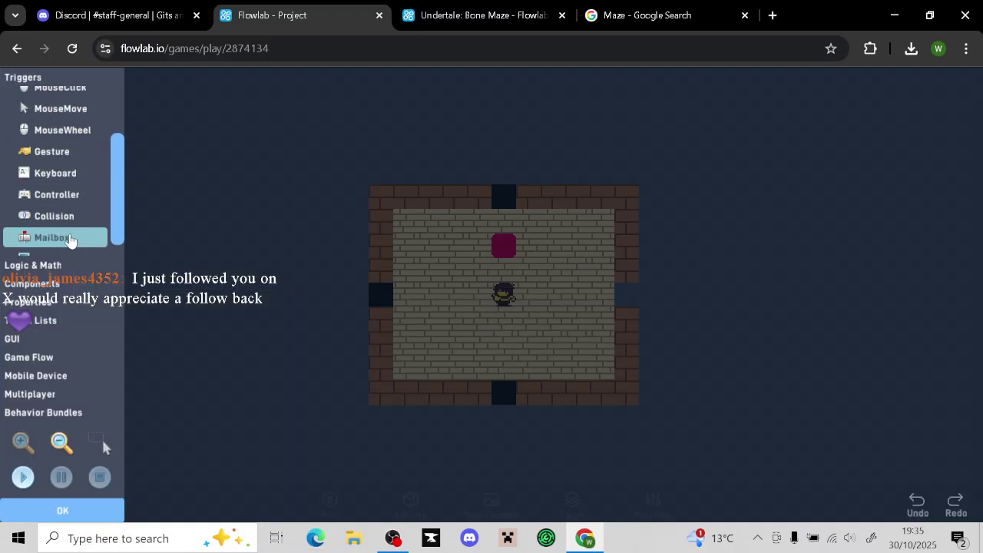
left_click_drag(69, 240, 388, 272)
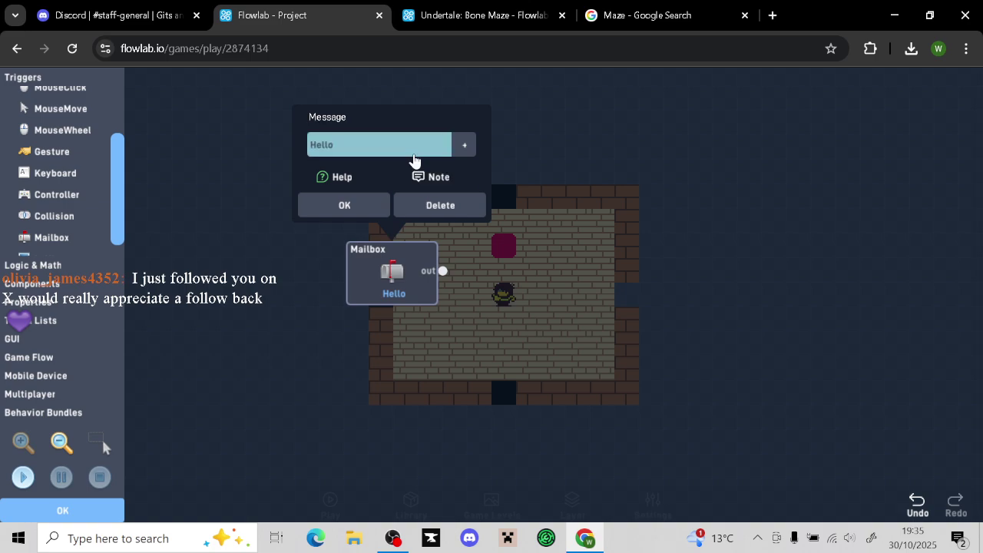
left_click(414, 146)
left_click(354, 218)
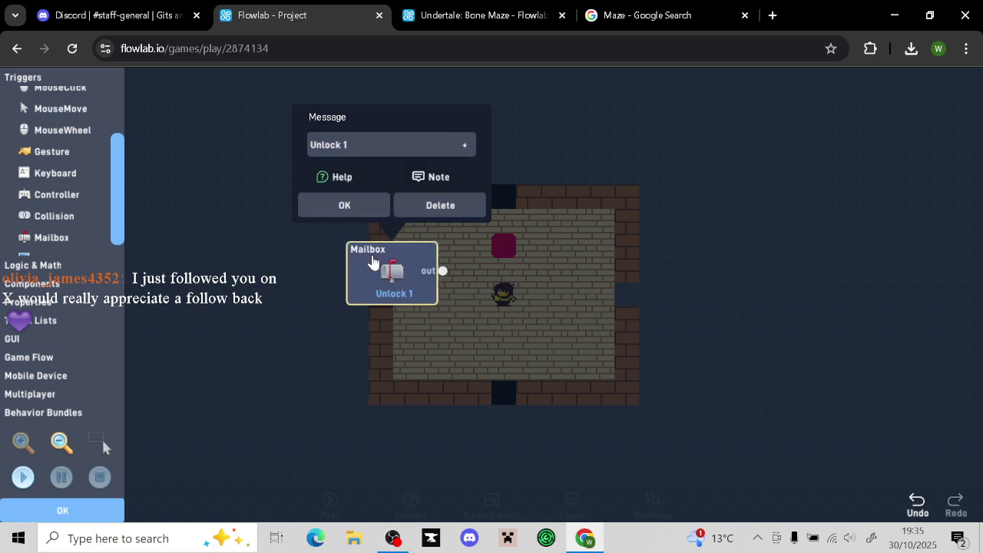
left_click(380, 262)
left_click_drag(391, 267, 291, 236)
Add a Destroyer behavior to Door1, triggered by the Unlock 1 mailbox's output, and close the door's settings
scroll(121, 245, "down", 1)
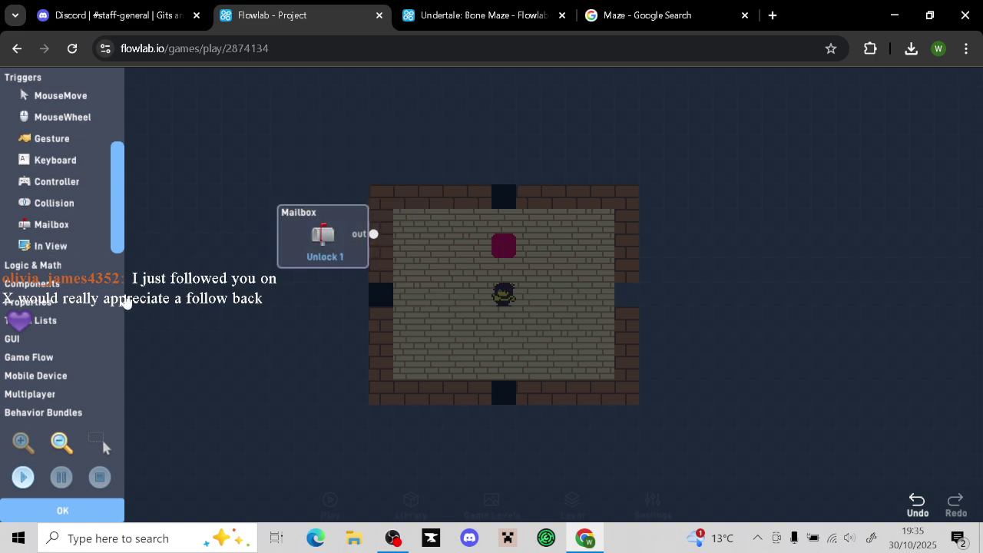
left_click(82, 265)
left_click_drag(119, 198, 117, 296)
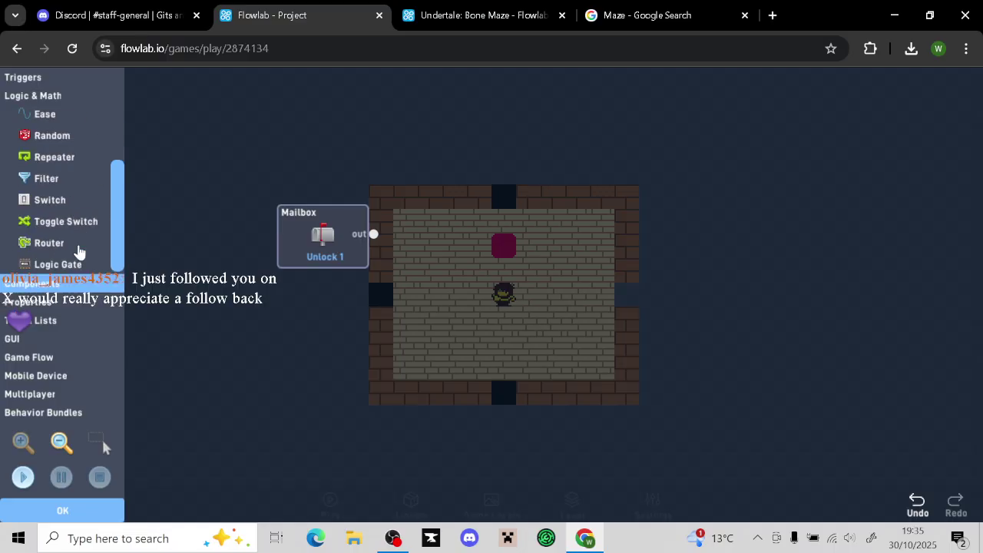
left_click(65, 291)
left_click_drag(115, 198, 121, 276)
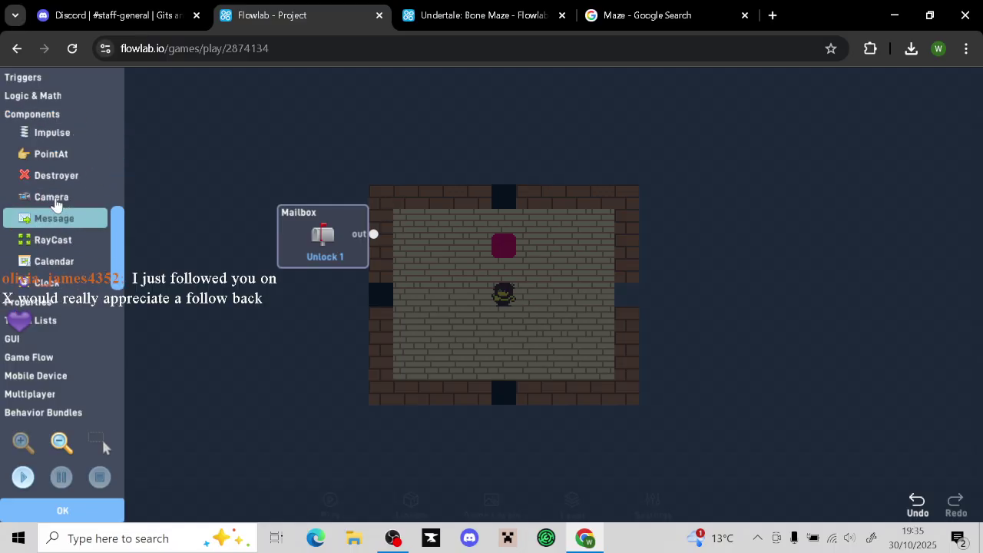
left_click(54, 176)
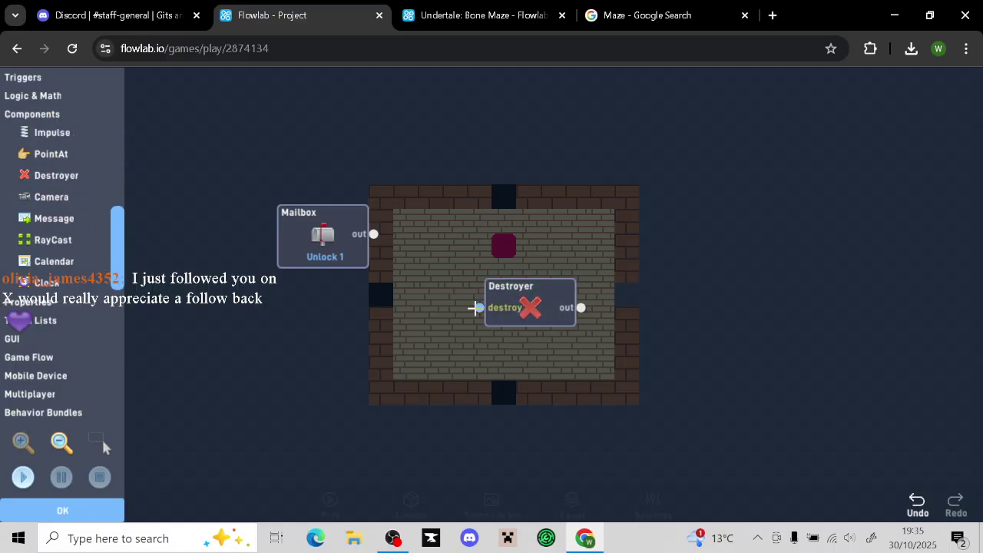
left_click_drag(472, 308, 374, 234)
left_click_drag(509, 294, 441, 233)
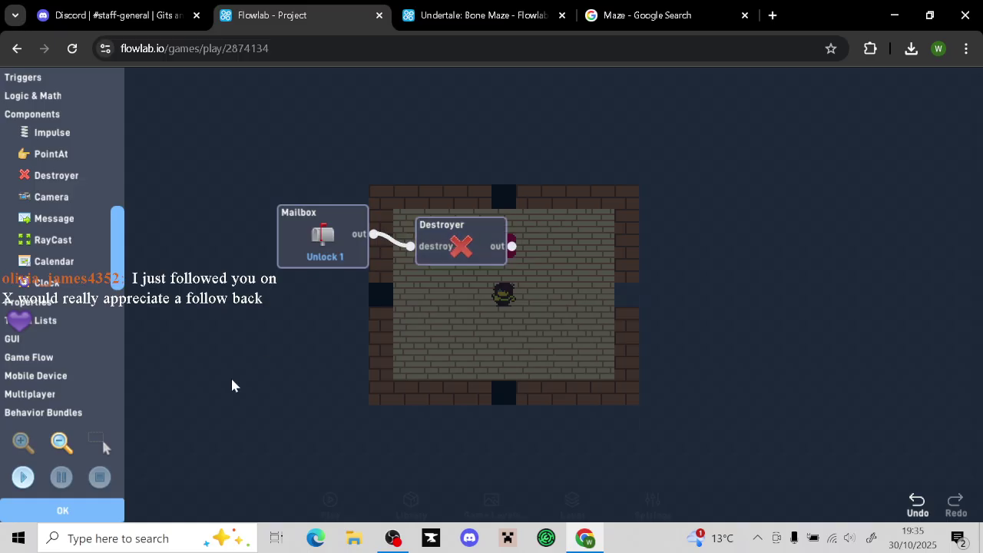
left_click(61, 510)
left_click(188, 386)
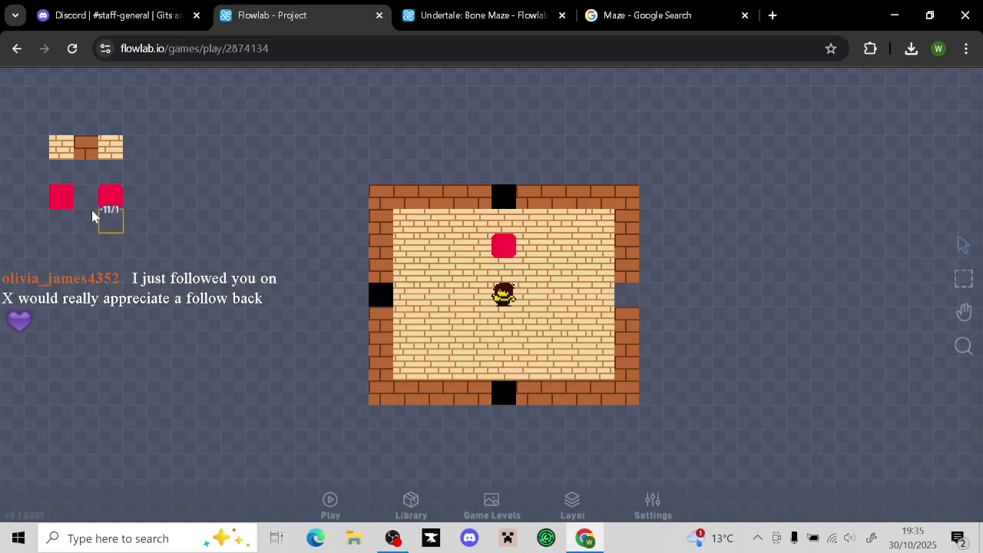
Clone the Door1 object into the room, two tiles to the right of the key
left_click(62, 197)
left_click(39, 168)
left_click(555, 249)
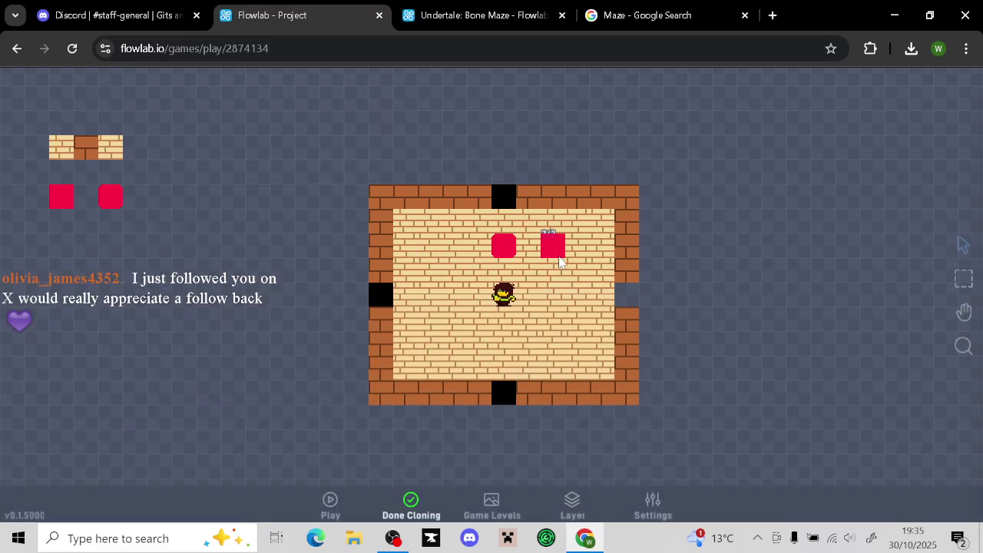
left_click(411, 503)
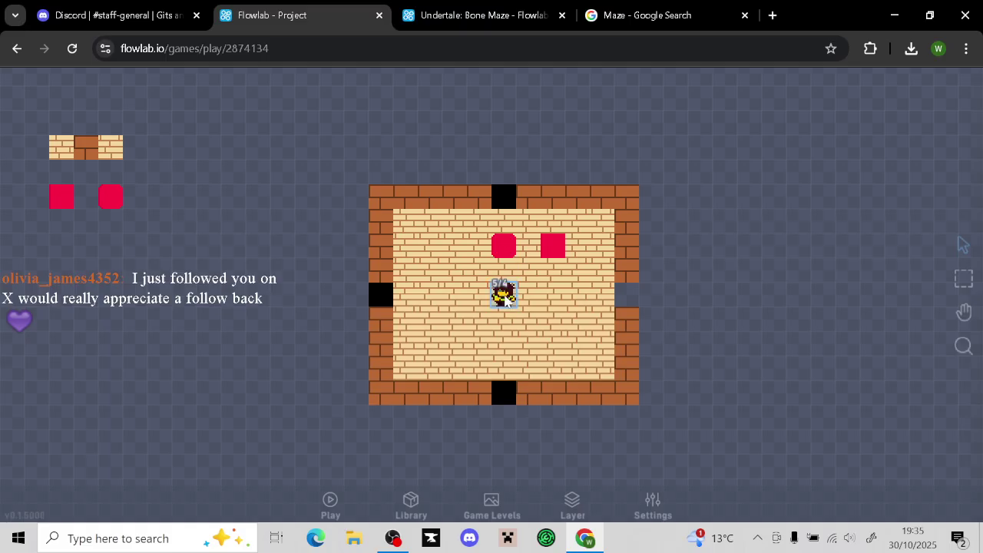
Examine the player's behaviors, including the Door1 and Key 1 collisions wired to the Get animation and Unlock 1 message
left_click(504, 300)
left_click(540, 256)
left_click(750, 164)
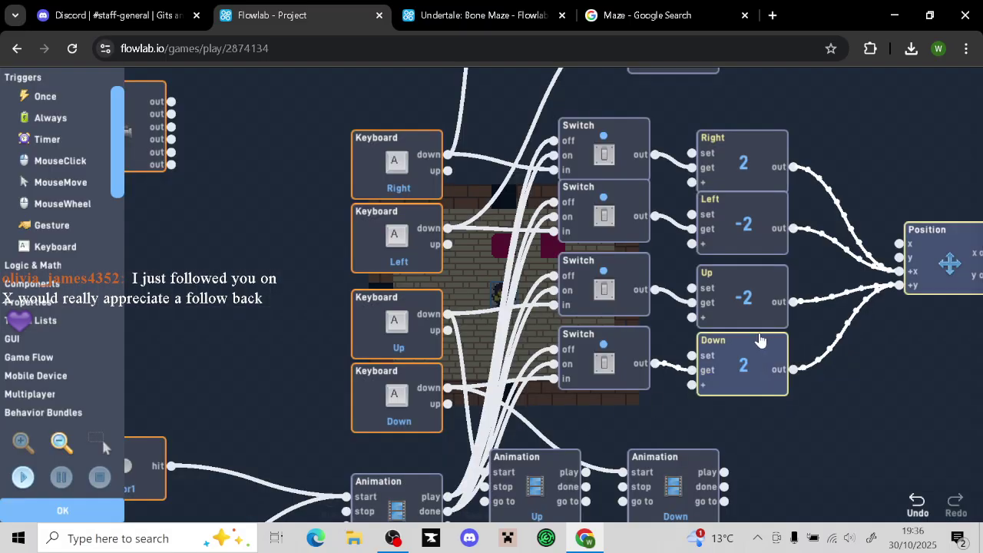
left_click_drag(760, 338, 770, 374)
left_click_drag(827, 408, 854, 234)
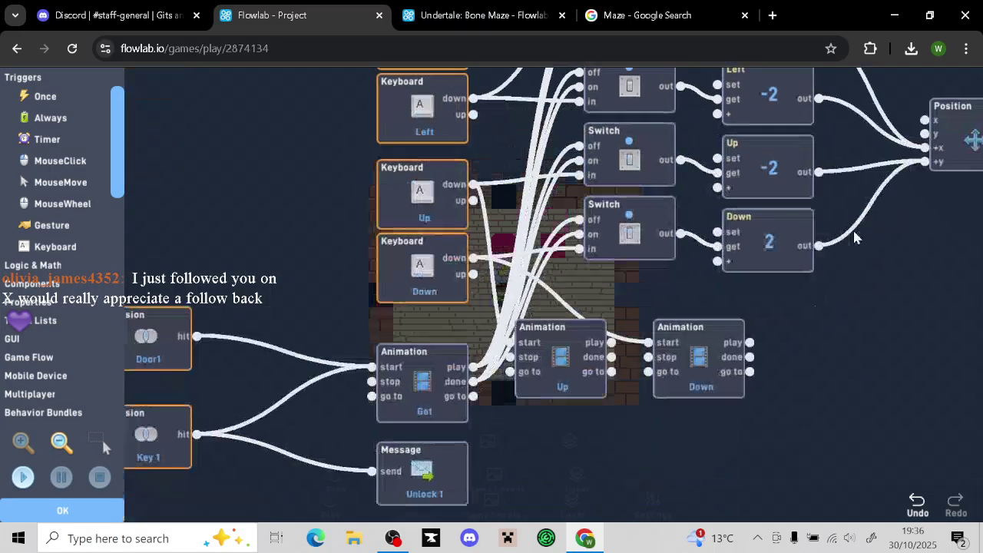
left_click_drag(702, 395, 802, 402)
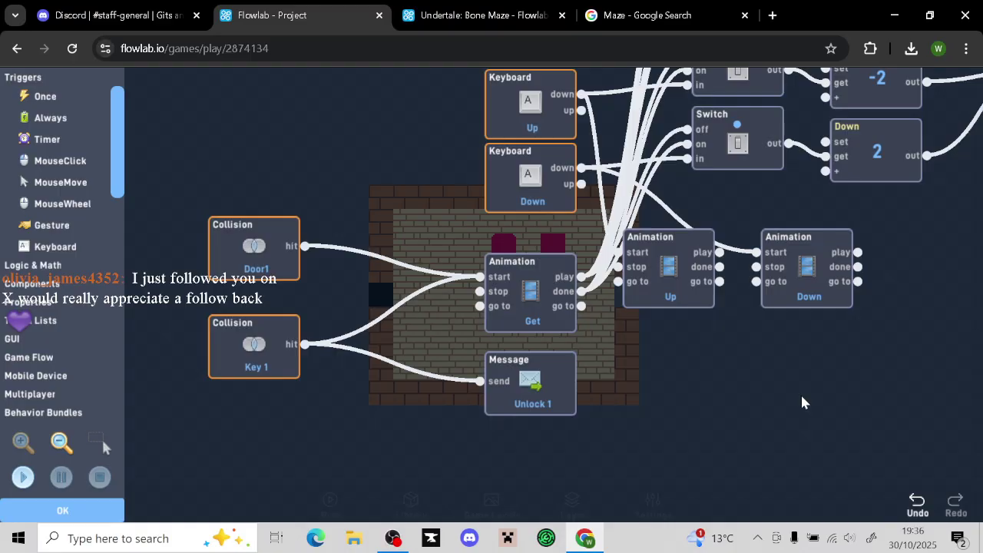
left_click(62, 511)
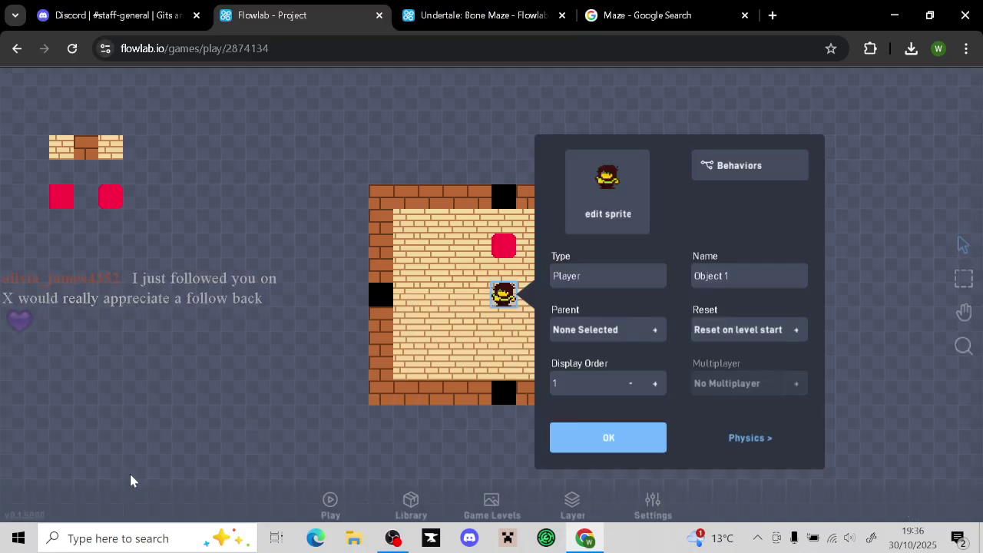
left_click(596, 454)
Run the game and walk the player into the door and the key to test the unlocking
left_click(327, 503)
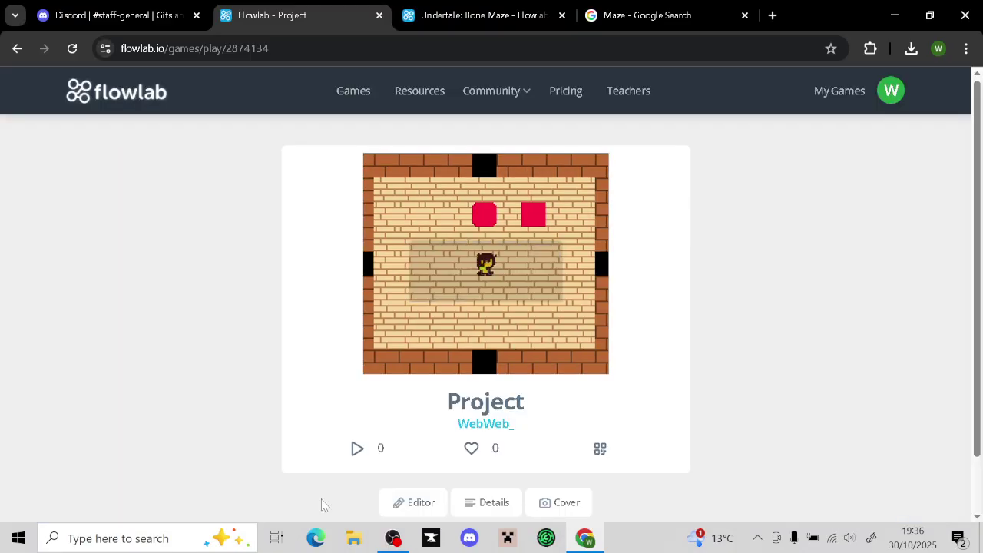
key("Up")
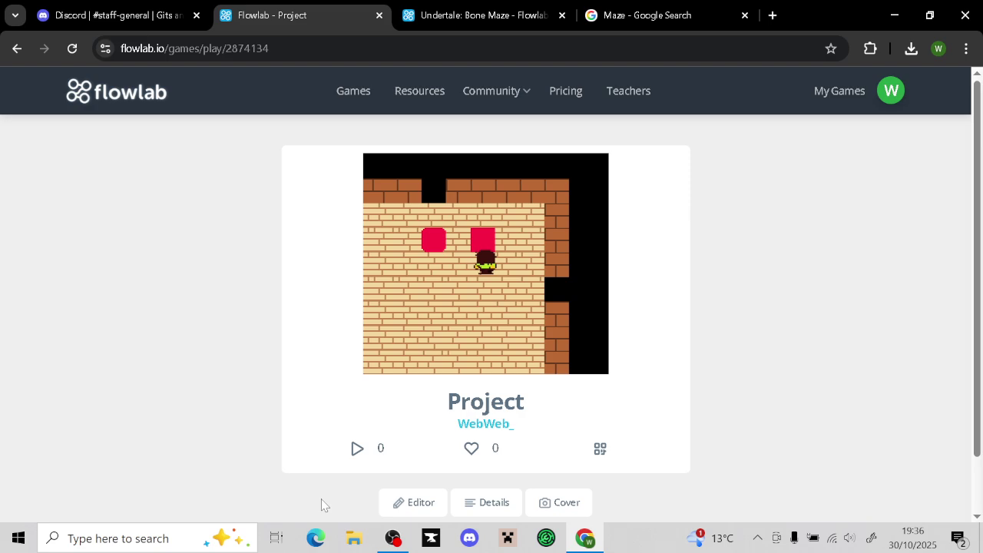
key("Down")
key("Left")
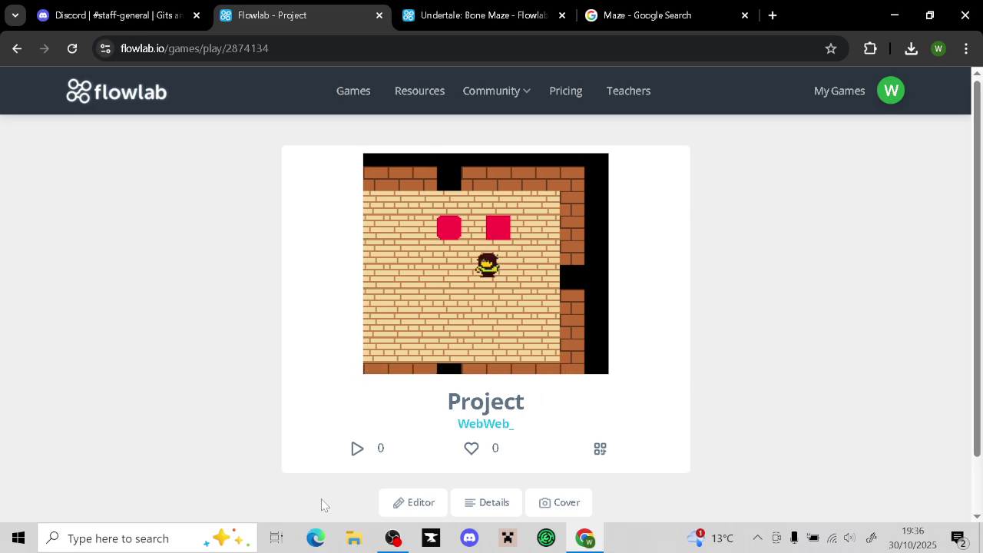
key("Right")
key("Up")
key("Left")
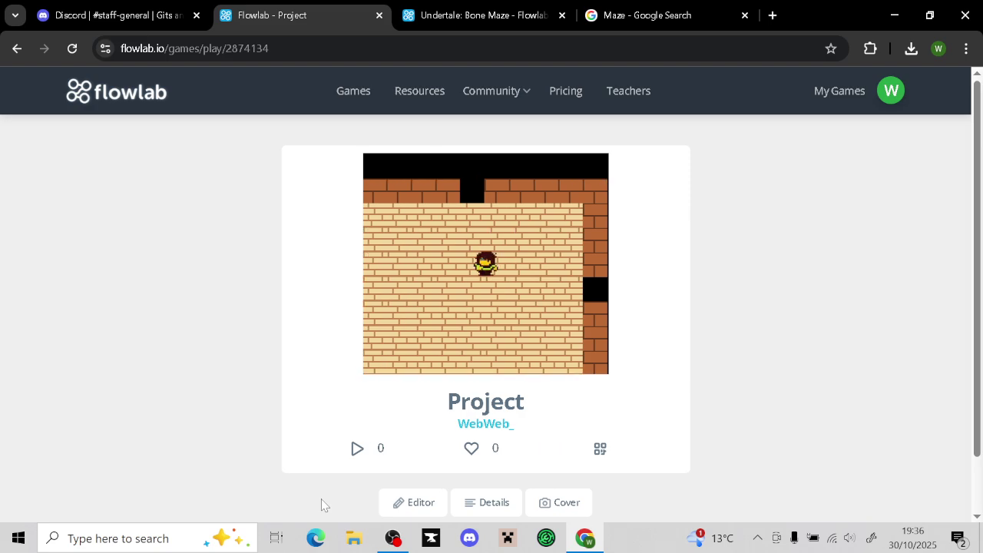
key("Down")
key("Left")
key("Up")
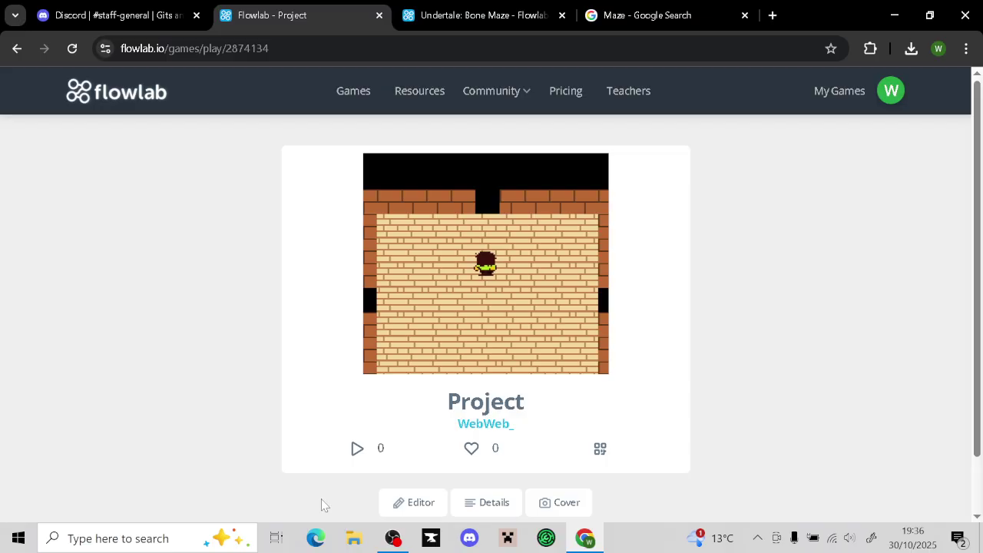
Return to the editor, move the room's key two tiles to the left, and run the game again
left_click(430, 506)
left_click_drag(505, 244, 442, 244)
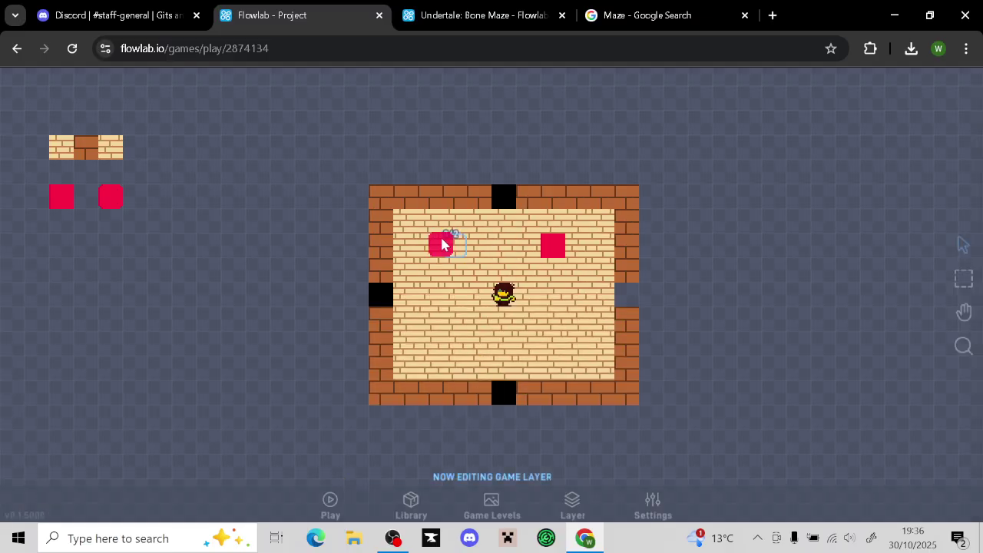
left_click(332, 505)
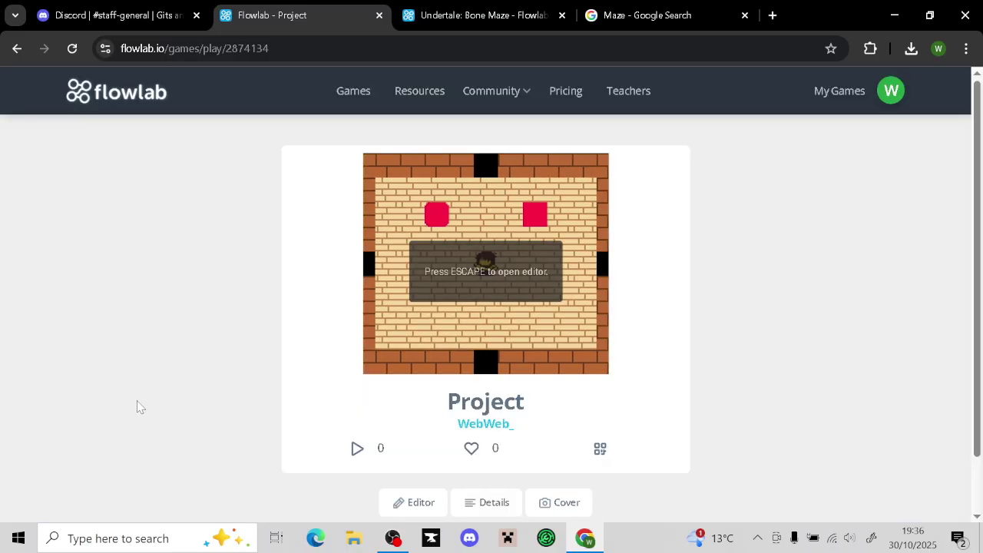
Walk the player up to the door and into the key to test the unlocking, and return to the editor
key("Up")
key("Right")
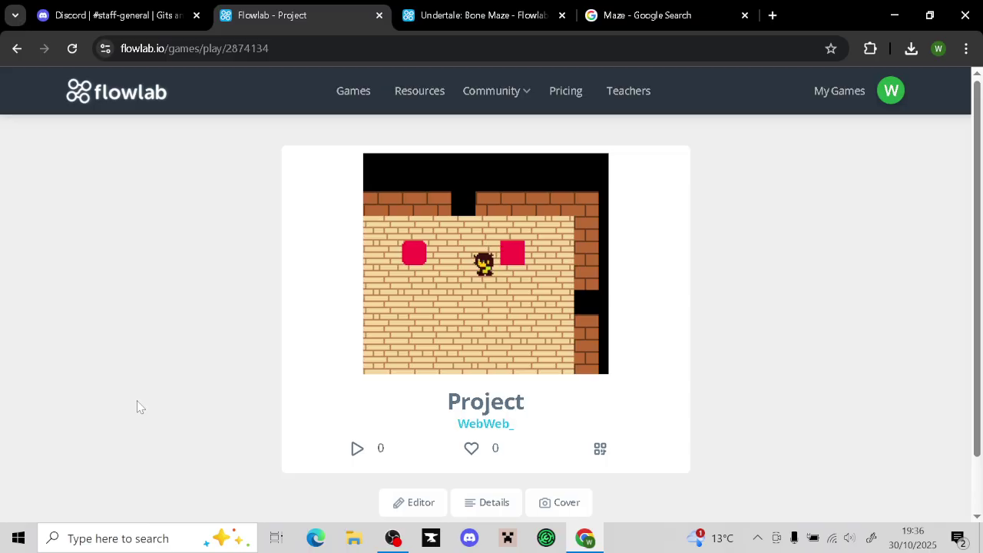
key("Left")
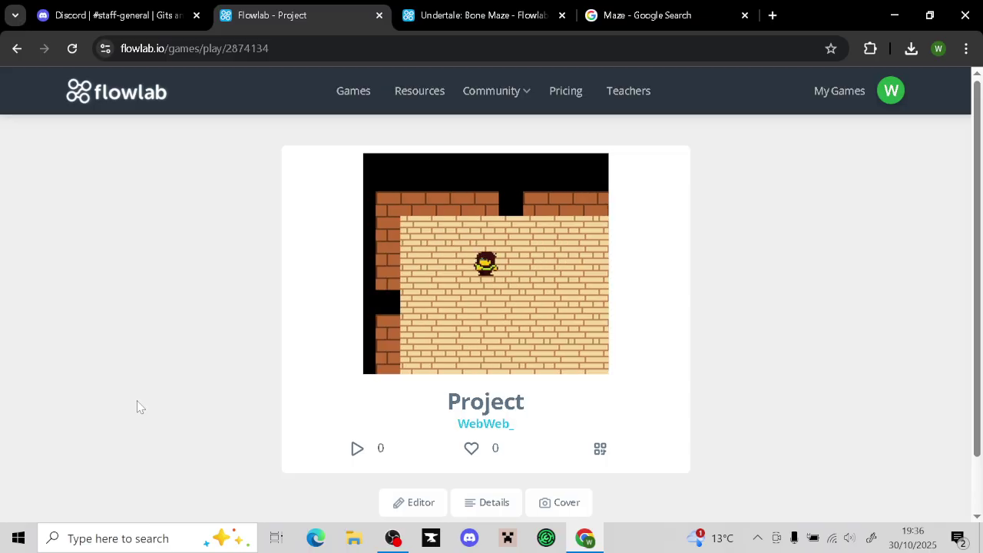
left_click(415, 502)
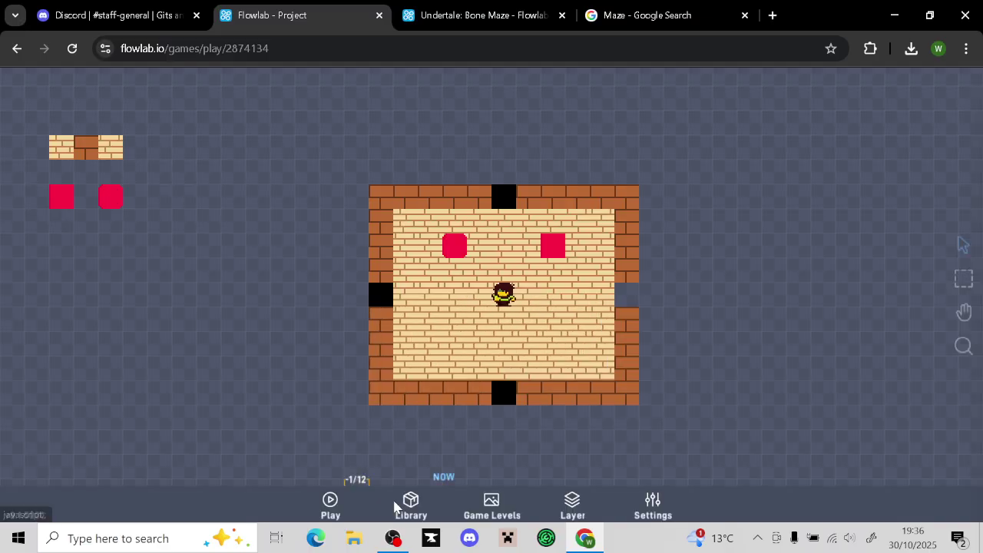
In the room door's behaviors, remove the link between the Unlock 1 Mailbox and the Destroyer and move the Mailbox further left
left_click(558, 246)
left_click(577, 229)
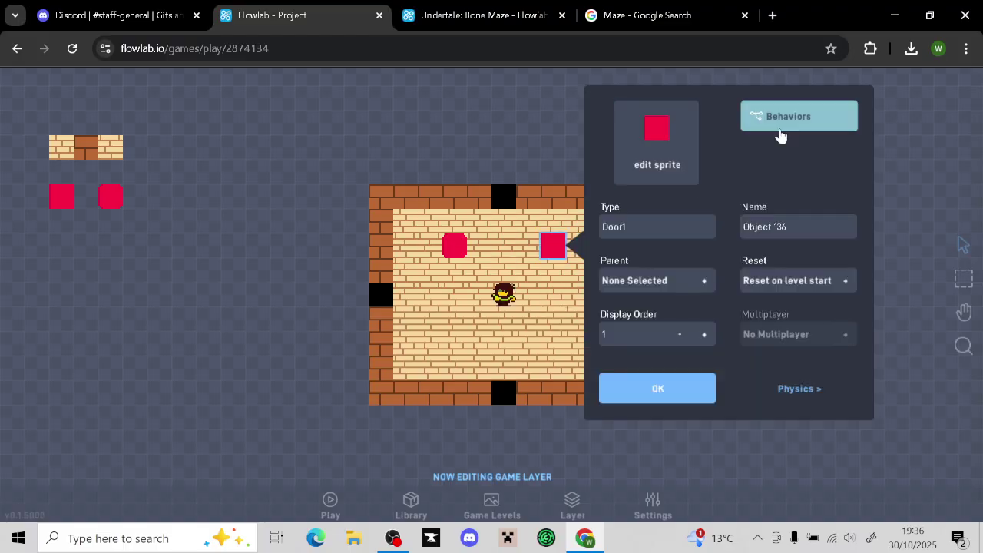
left_click(787, 123)
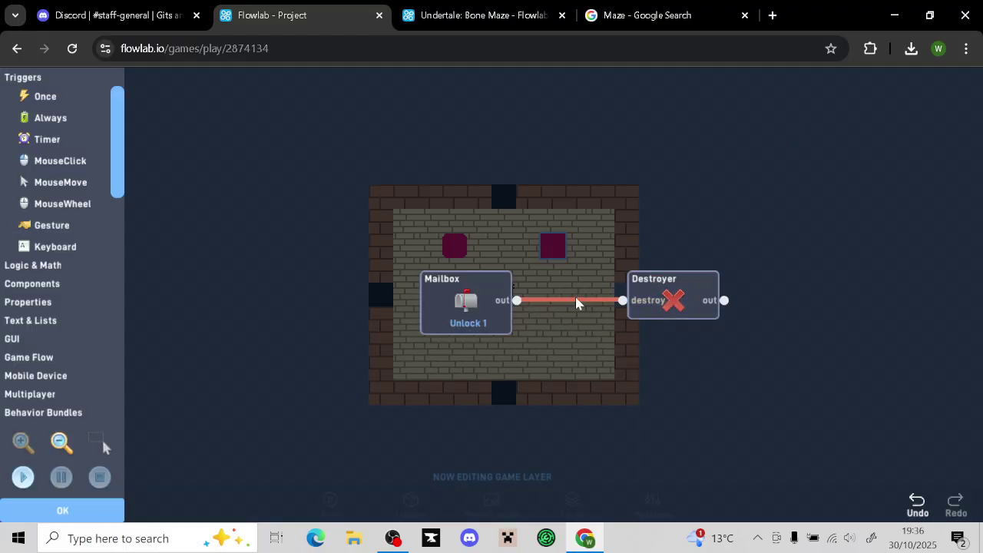
left_click(578, 300)
left_click_drag(428, 290, 288, 265)
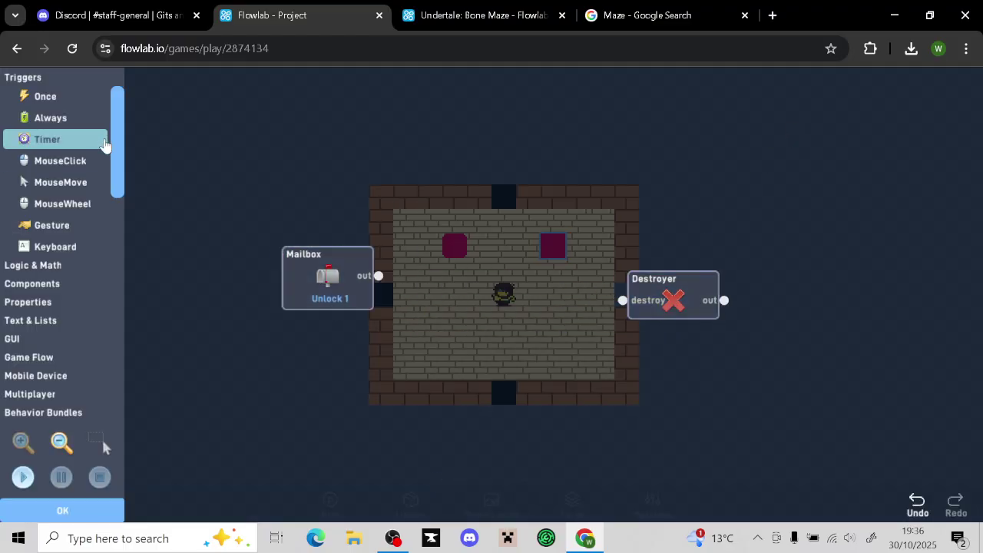
Add a Collision trigger for the Player type and place it below the Unlock 1 Mailbox
scroll(72, 199, "down", 4)
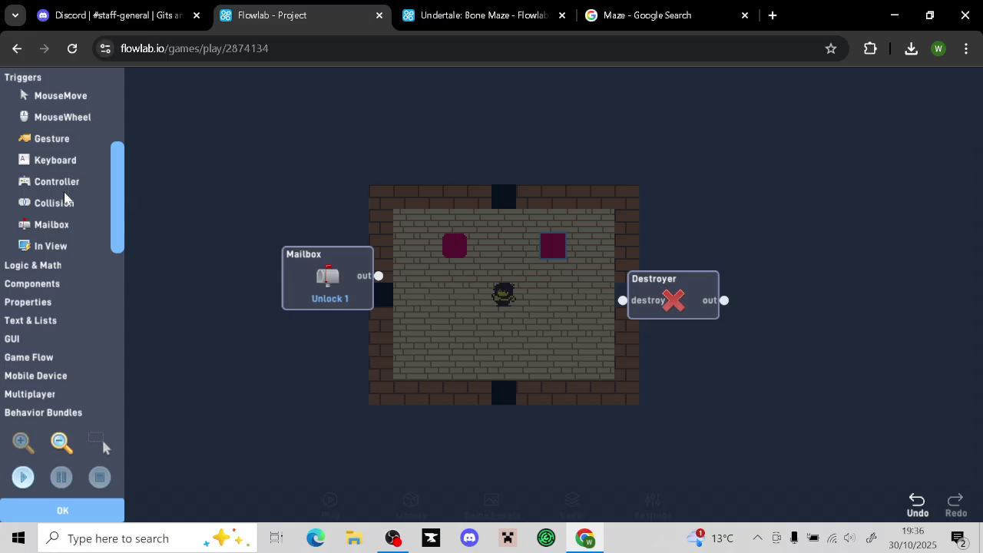
left_click(65, 199)
left_click_drag(541, 304, 336, 352)
left_click(348, 346)
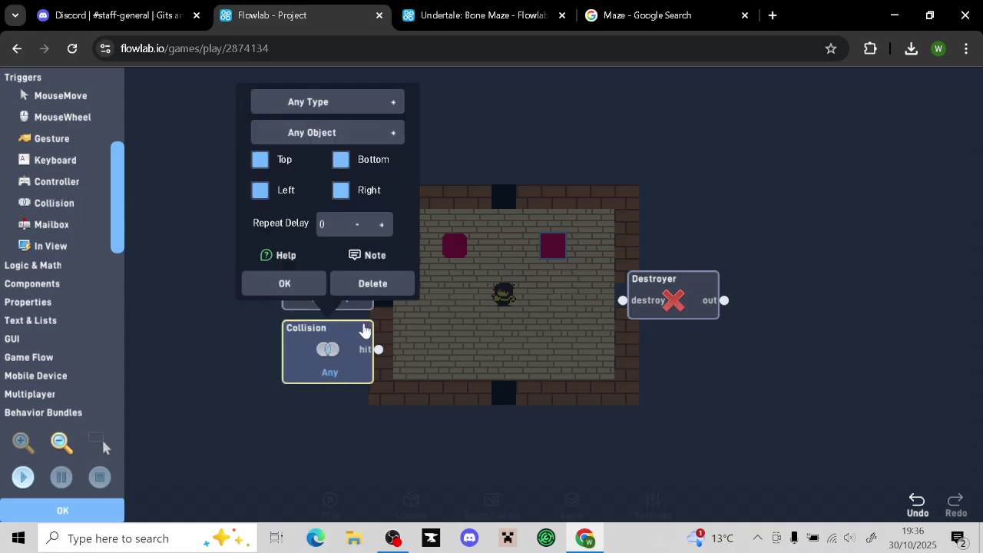
left_click(315, 107)
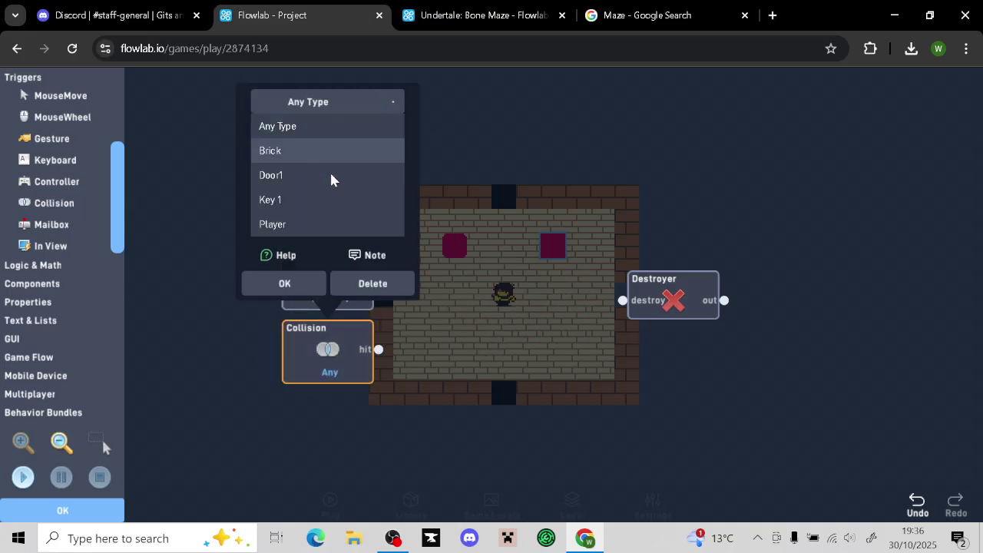
left_click(300, 223)
left_click(308, 282)
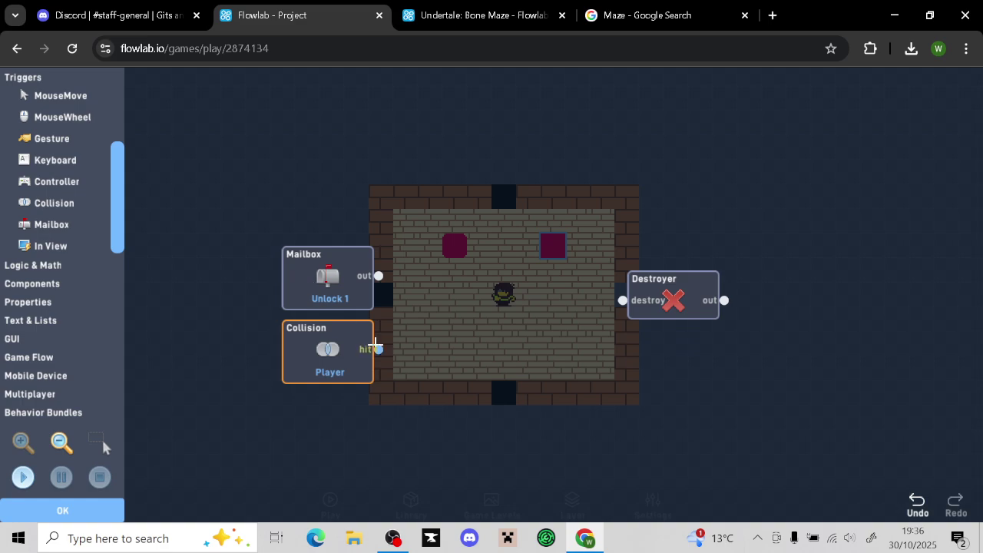
left_click_drag(354, 363, 355, 375)
Add a Switch logic block between the two triggers and the Destroyer
left_click(61, 265)
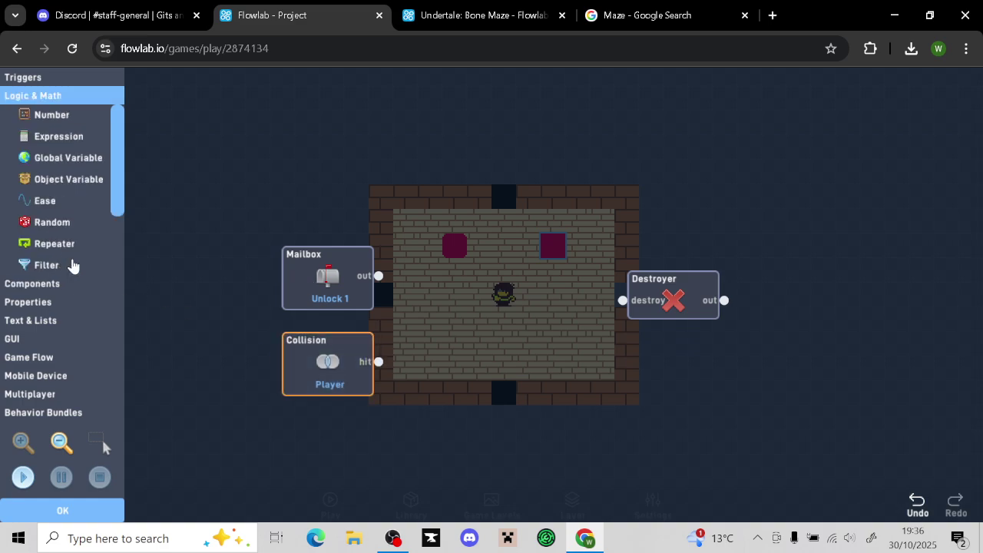
left_click_drag(68, 179, 103, 181)
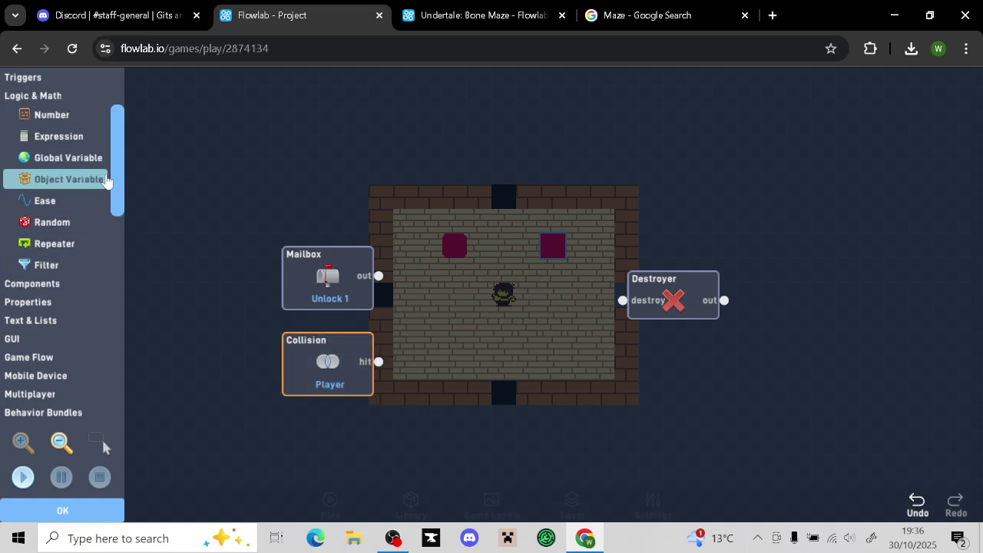
scroll(81, 219, "down", 4)
left_click(50, 199)
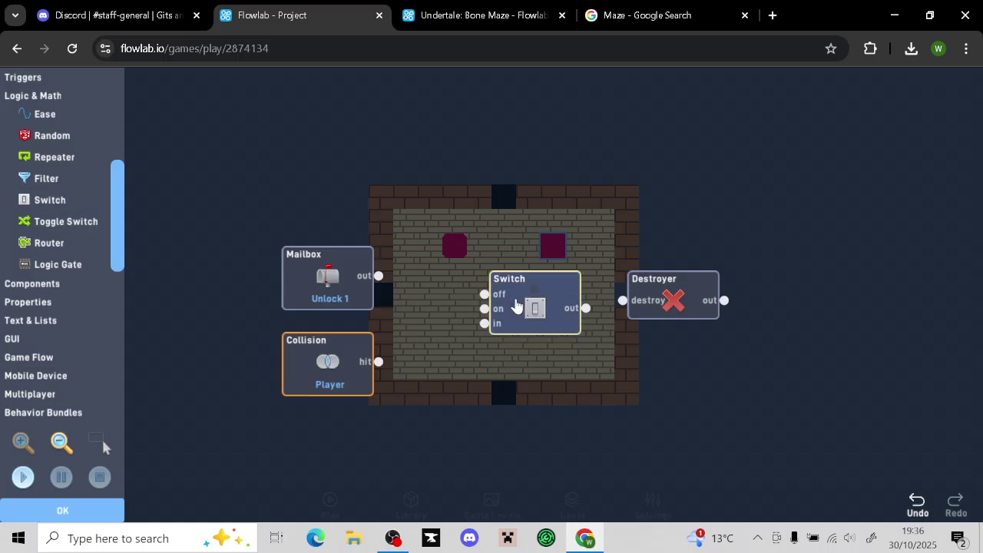
left_click_drag(511, 286, 445, 284)
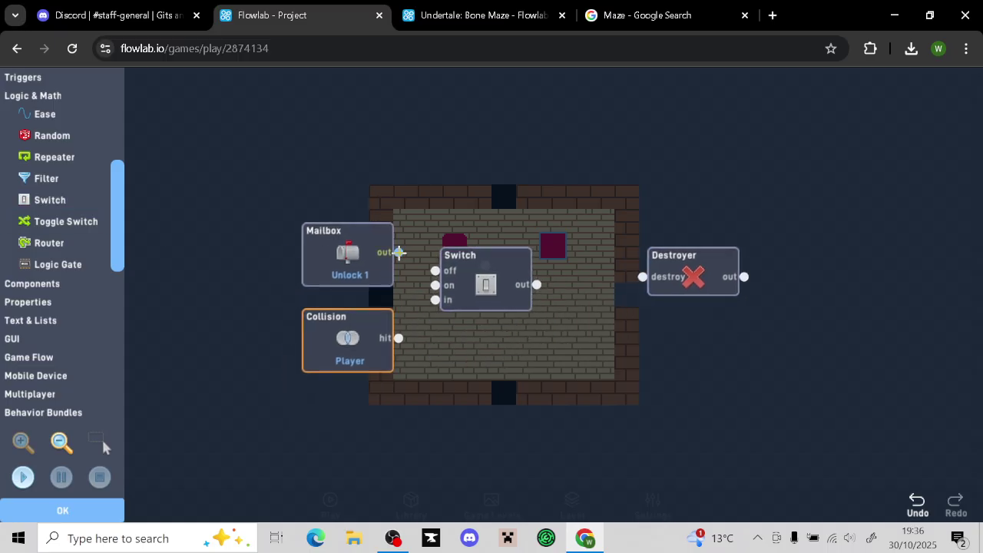
Wire the Mailbox to the Switch's on input, the Player collision to in, and the Switch output to the Destroyer, and save the door
left_click_drag(399, 252, 435, 285)
left_click_drag(405, 333, 436, 300)
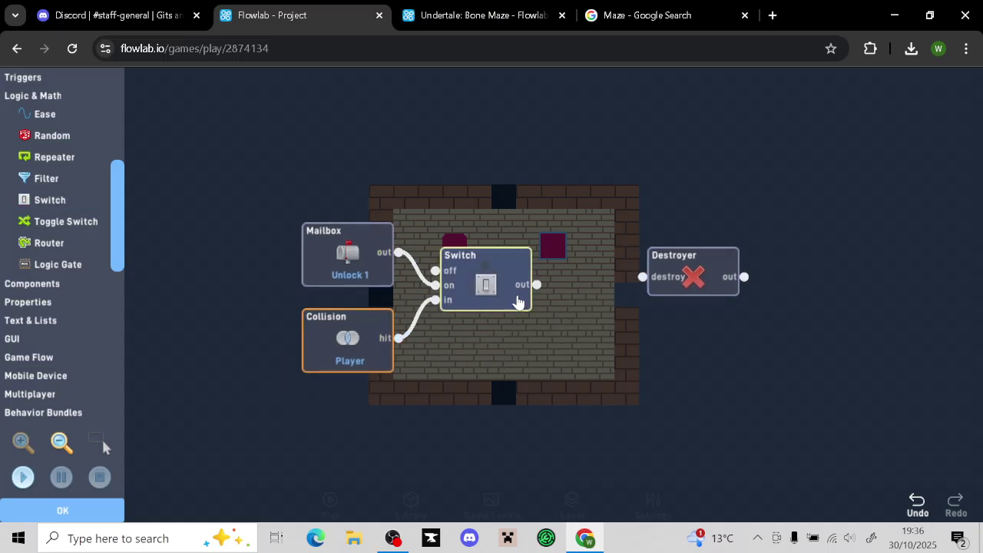
left_click_drag(630, 277, 642, 277)
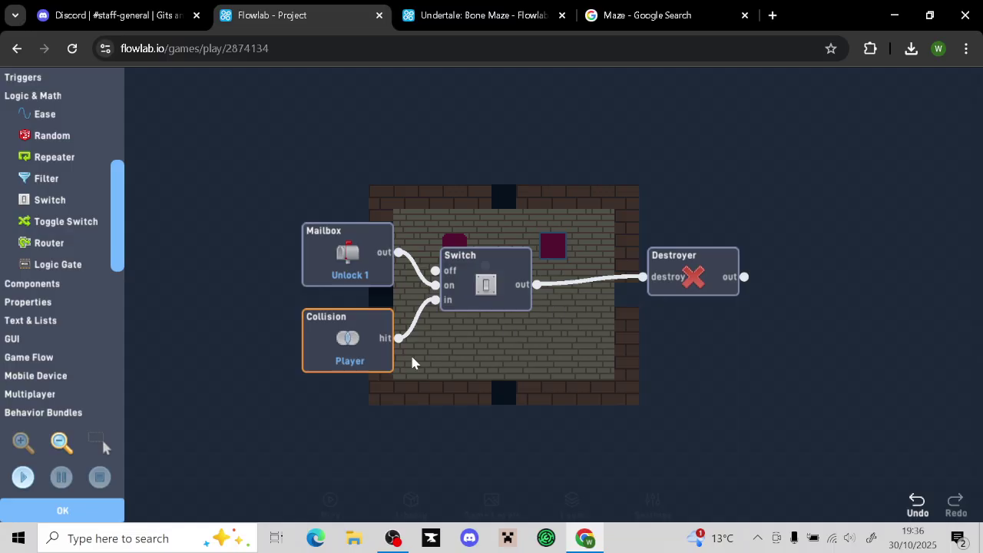
left_click(115, 508)
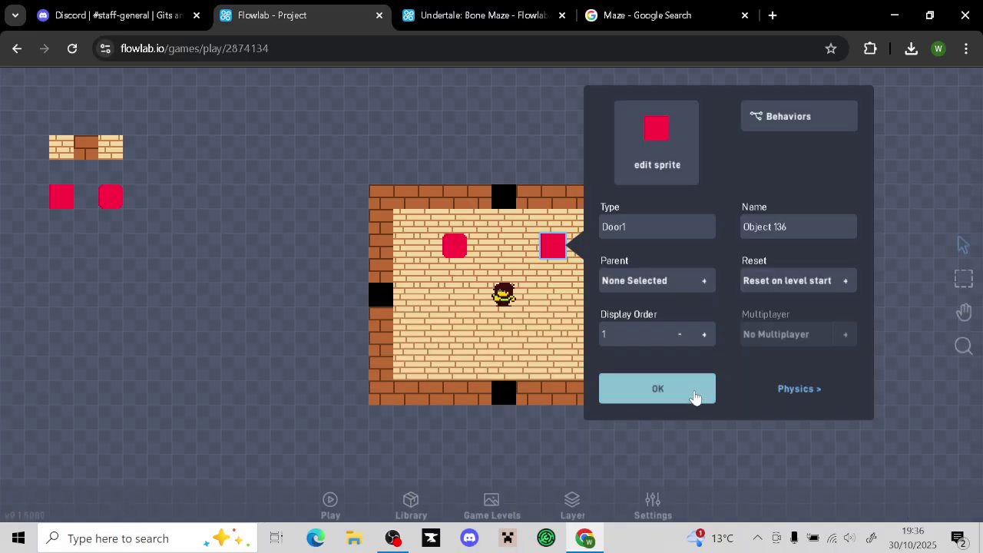
left_click(694, 397)
Run the game and walk the player into the door, the key and the door again to test the switch
key("Escape")
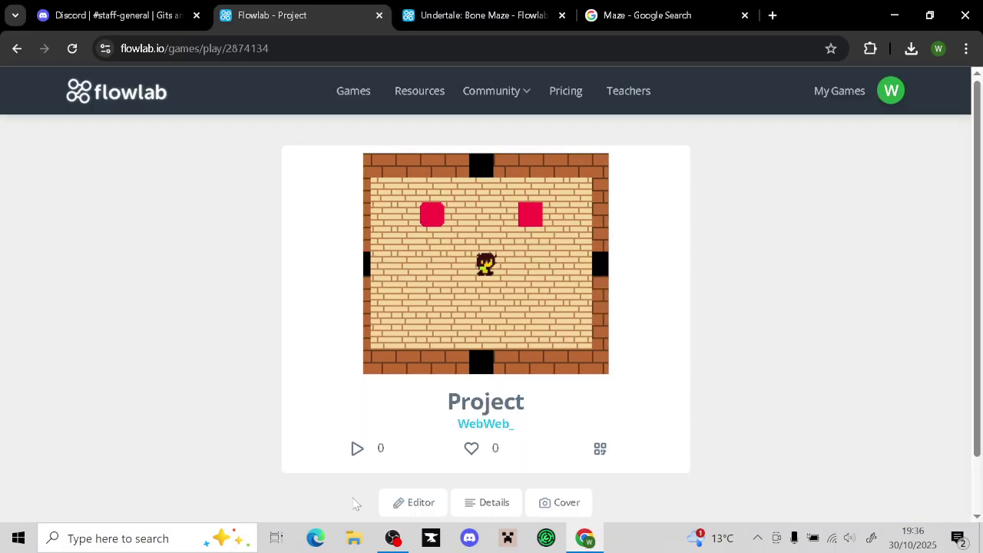
key("Right")
key("Up")
key("Left")
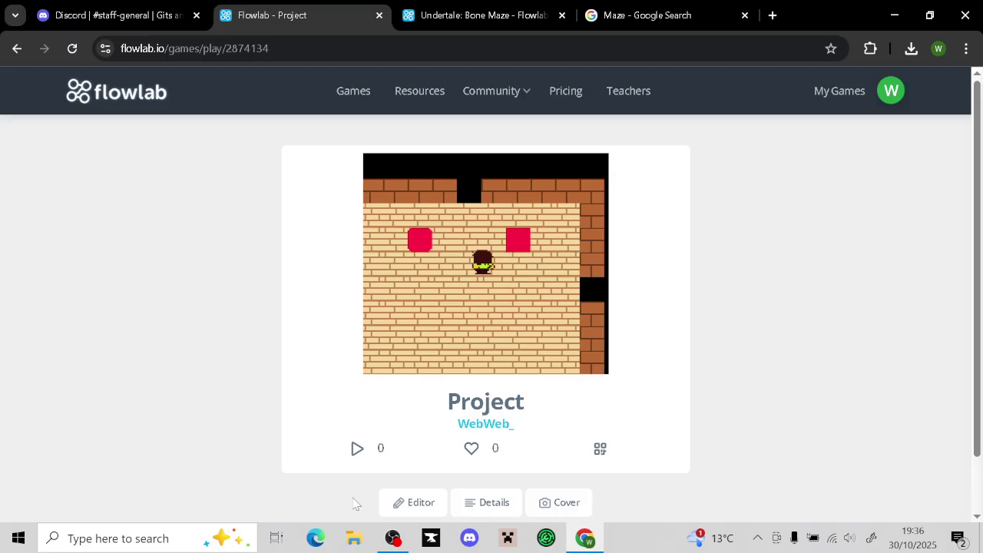
key("Up")
key("Right")
key("Right")
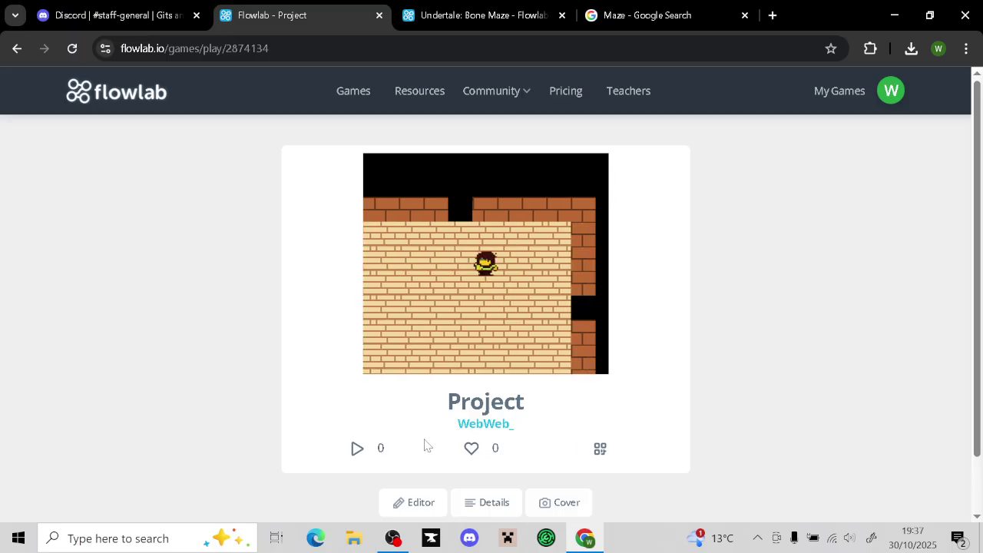
Return to the editor and delete the door and the key from the room
left_click(432, 500)
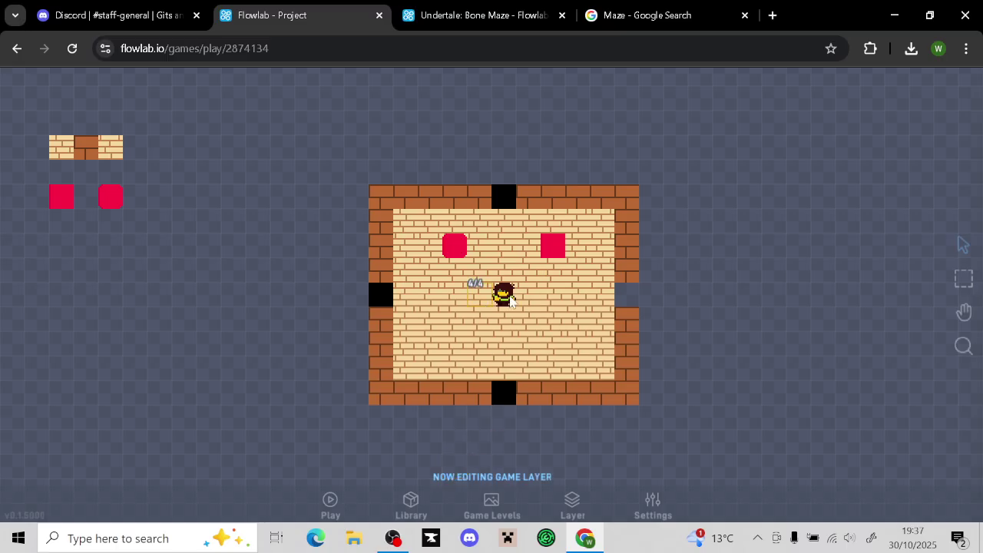
left_click(556, 252)
left_click(529, 272)
left_click(454, 245)
left_click(439, 275)
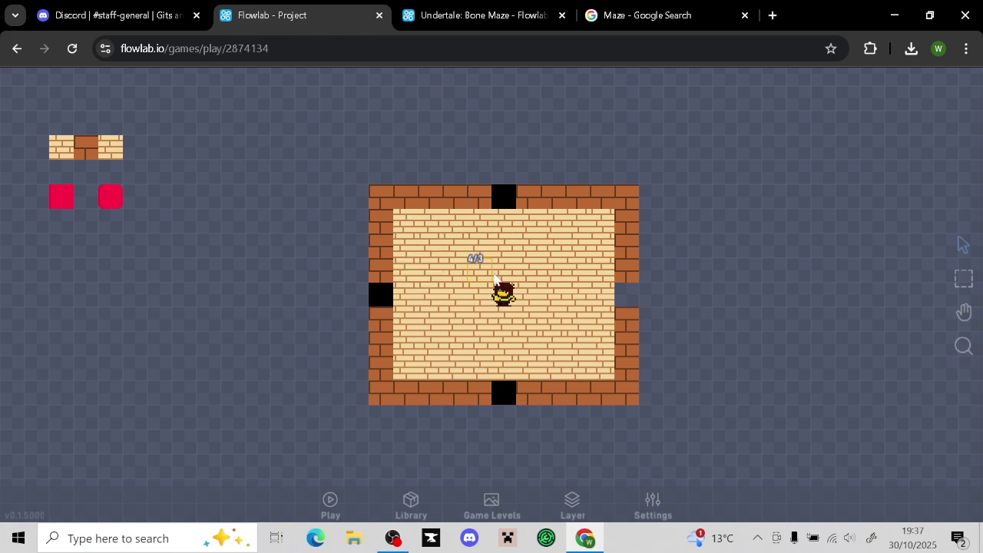
Create a new object of type Door 2 two tiles below the red Door1 template outside the room
left_click_drag(171, 248, 386, 248)
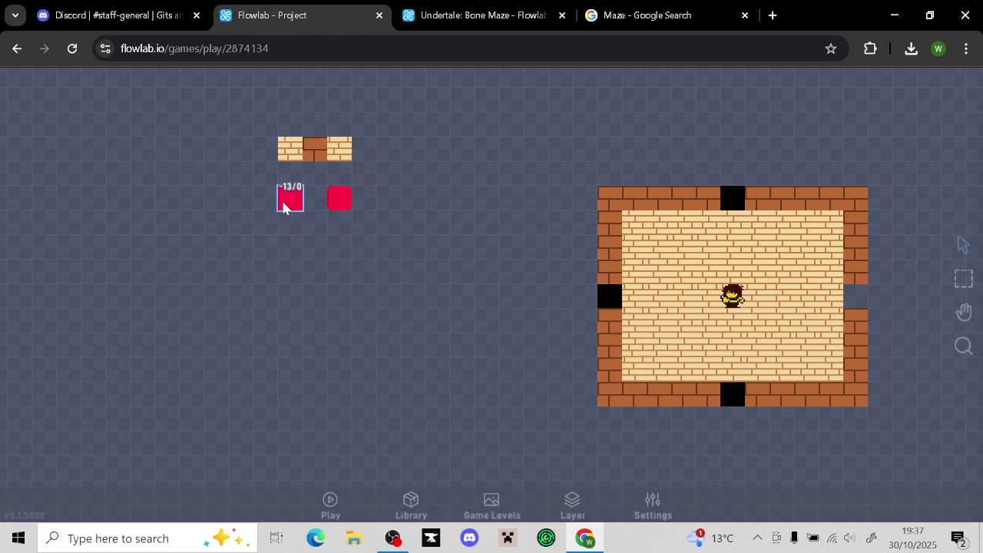
left_click(285, 241)
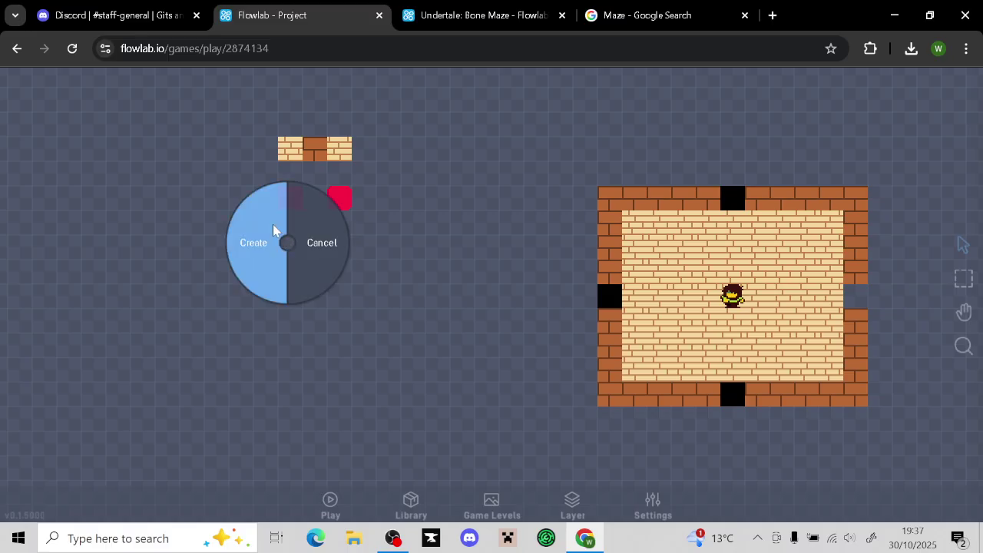
left_click(273, 224)
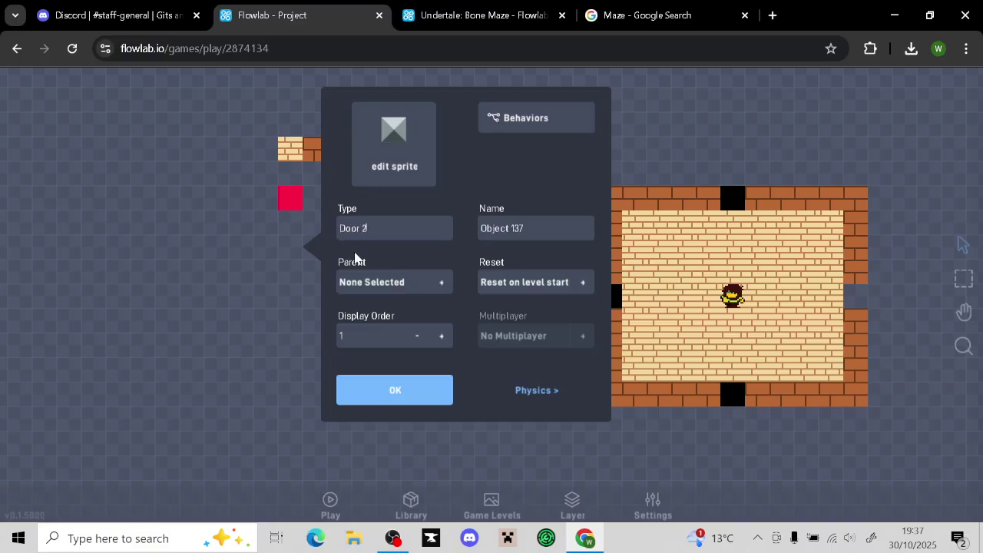
left_click(398, 396)
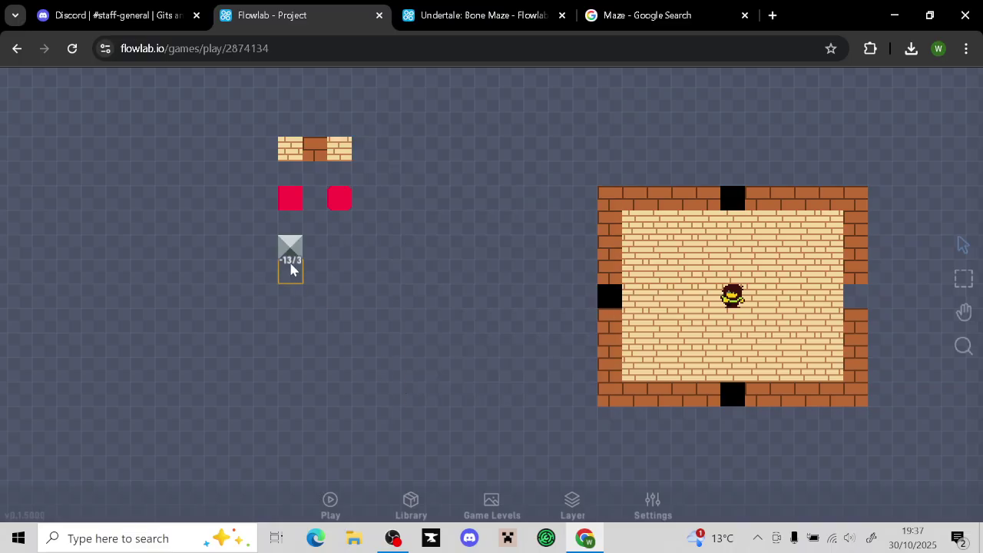
Create Door 3 and Door 4 objects in a column below Door 2, leaving one empty tile between them
left_click(292, 308)
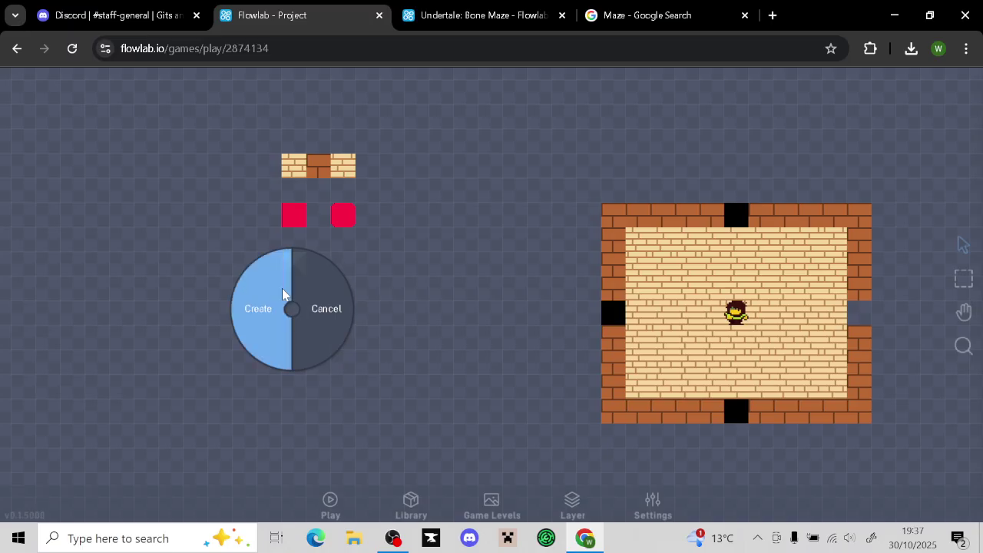
left_click(281, 288)
type("Door 3")
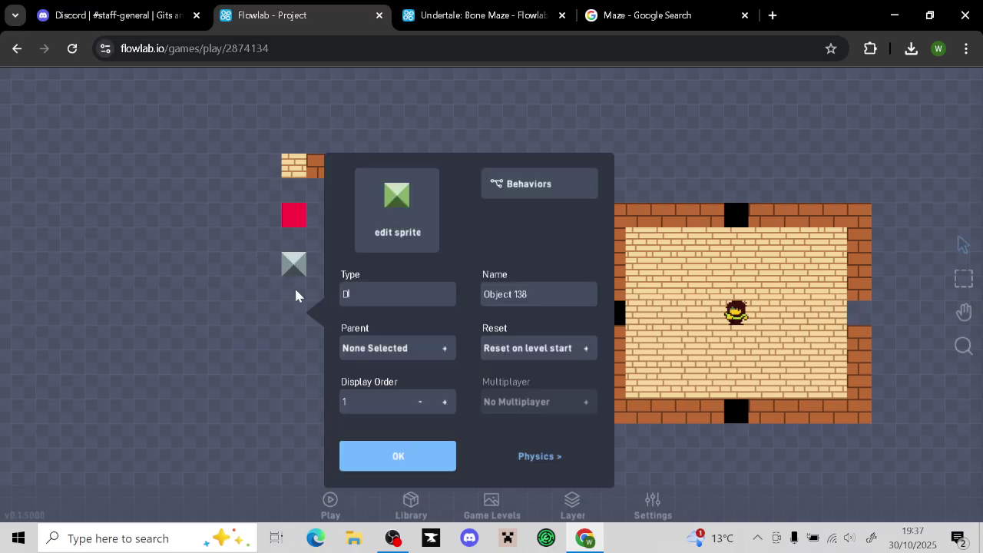
left_click(384, 459)
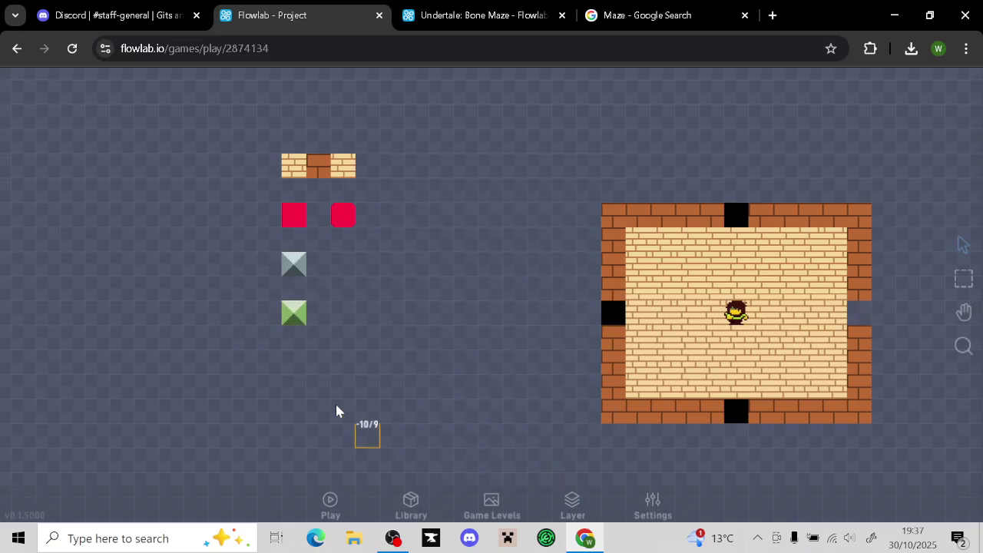
left_click(292, 359)
left_click(280, 358)
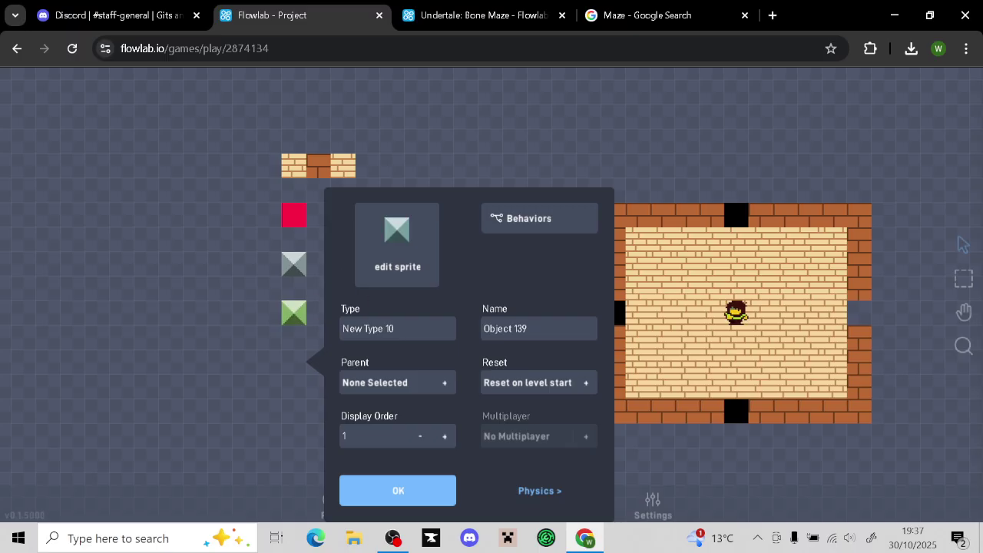
type("Door 4")
left_click(399, 493)
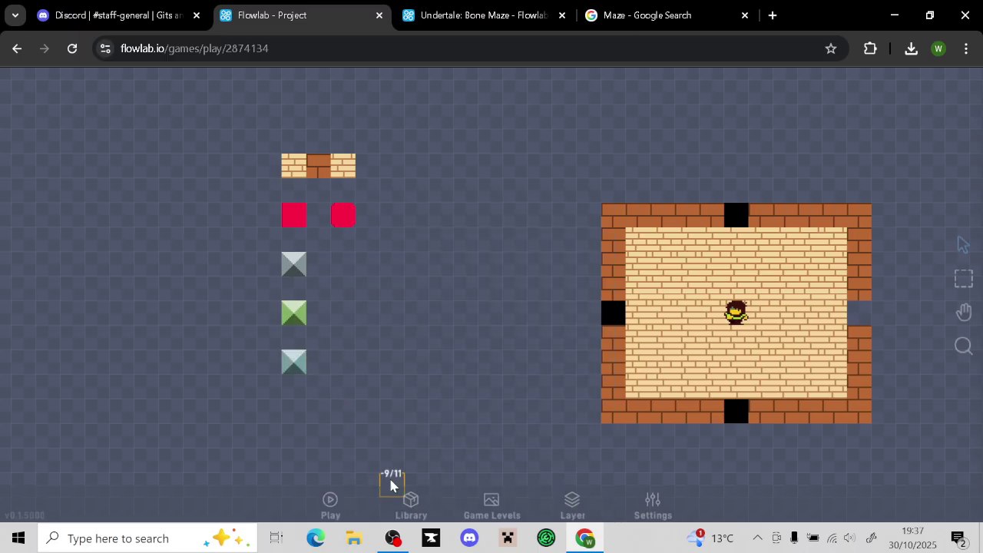
Create a Key 2 object two tiles to the right of Door 2, and another key object beside Door 3
left_click(343, 264)
left_click(328, 261)
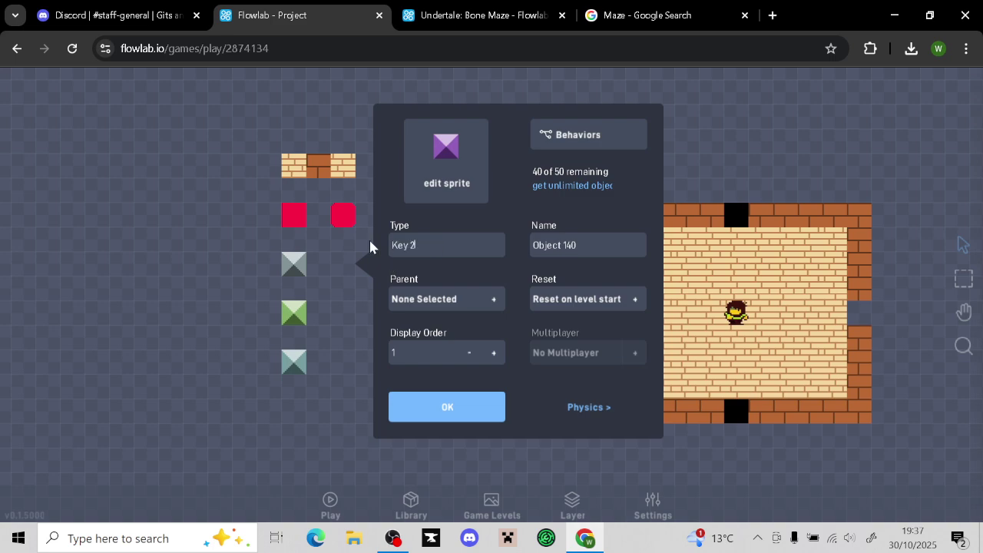
left_click(447, 407)
left_click(344, 318)
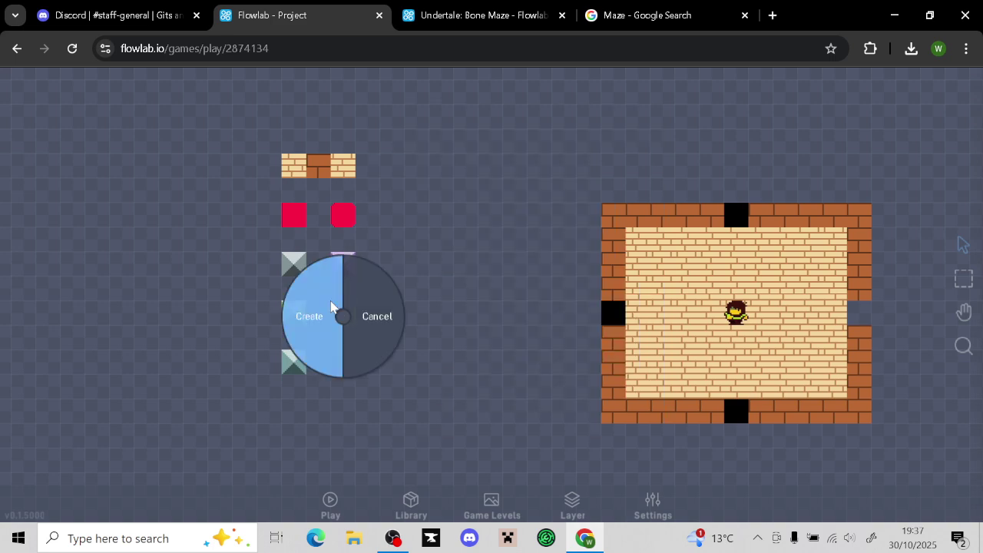
left_click(333, 307)
left_click(434, 294)
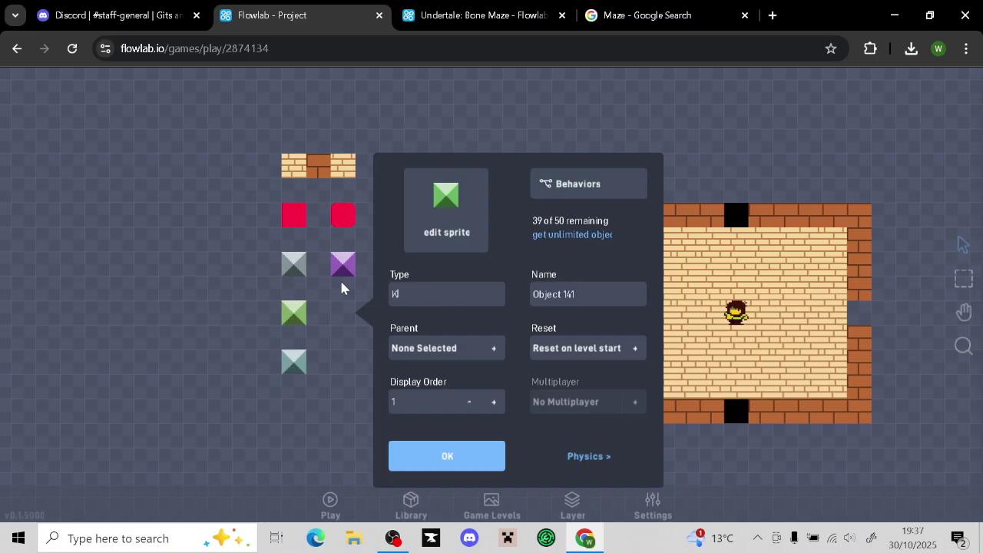
left_click(442, 465)
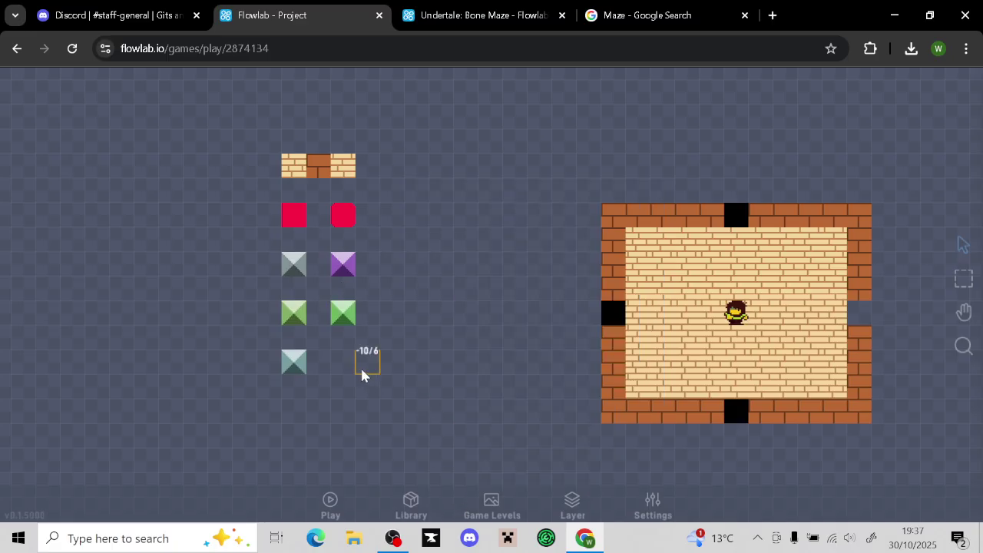
Create a Key 4 object two tiles to the right of Door 4
left_click(343, 361)
left_click(338, 361)
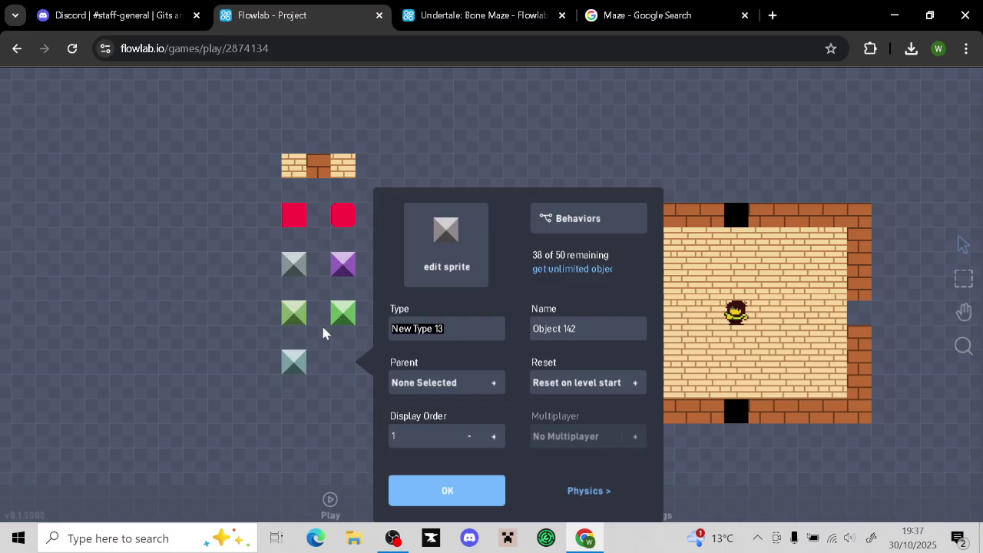
type("Key 4")
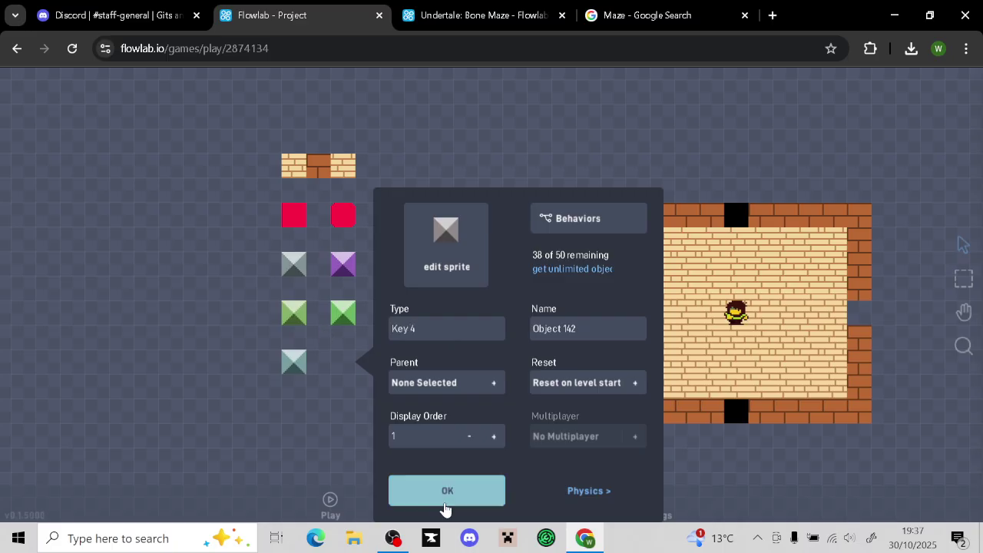
left_click(444, 498)
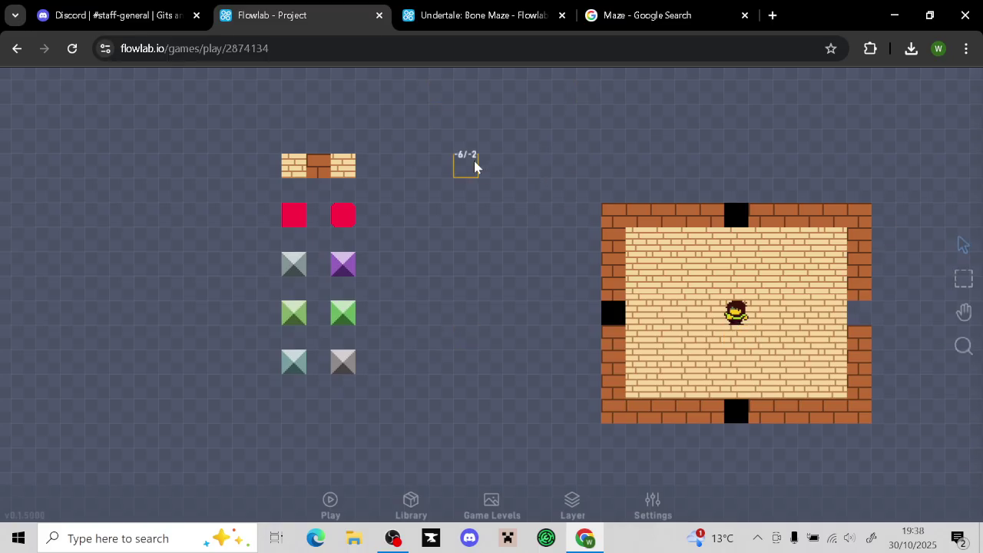
Recolour the Door 2 sprite by filling all its areas with cyan 2CE8F5, and save the object
left_click(296, 266)
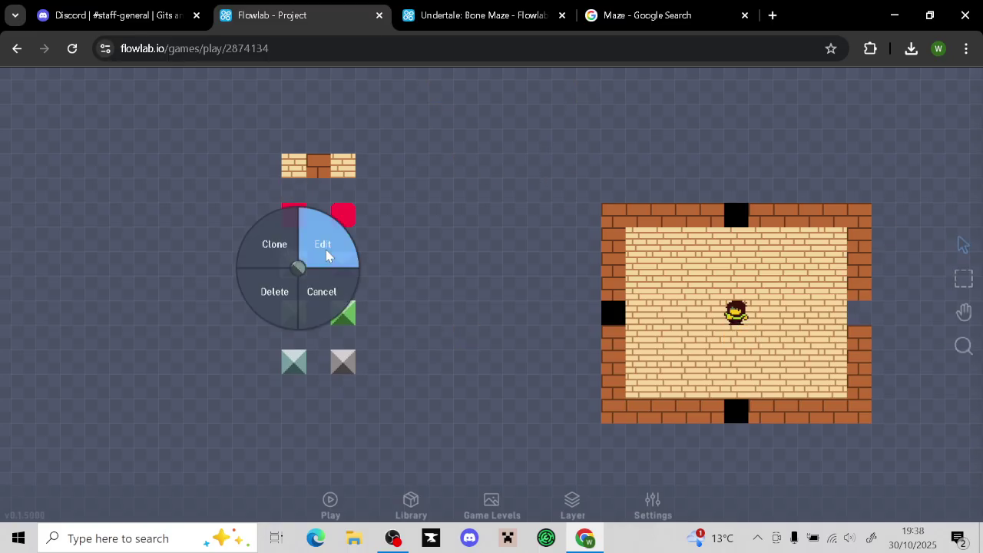
left_click(326, 255)
left_click(373, 164)
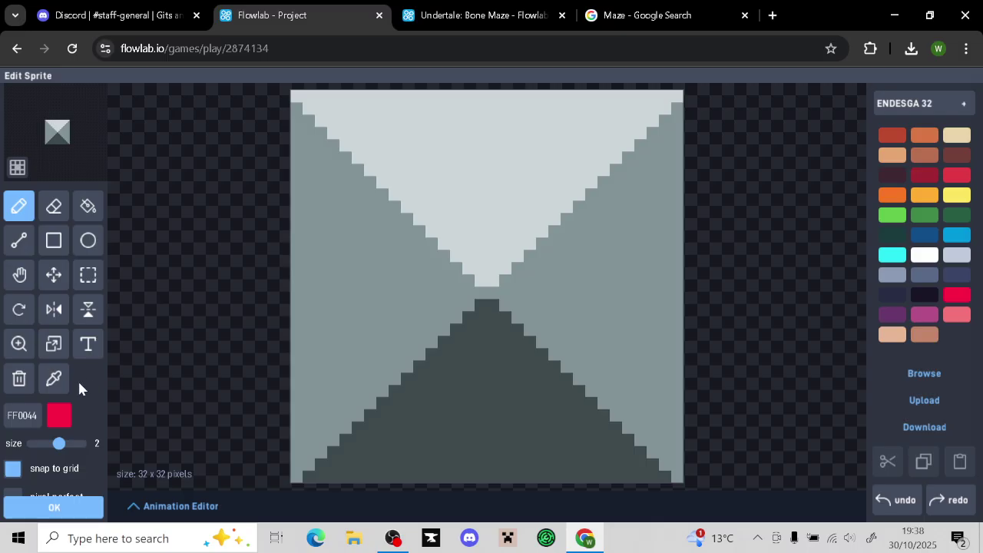
left_click(882, 261)
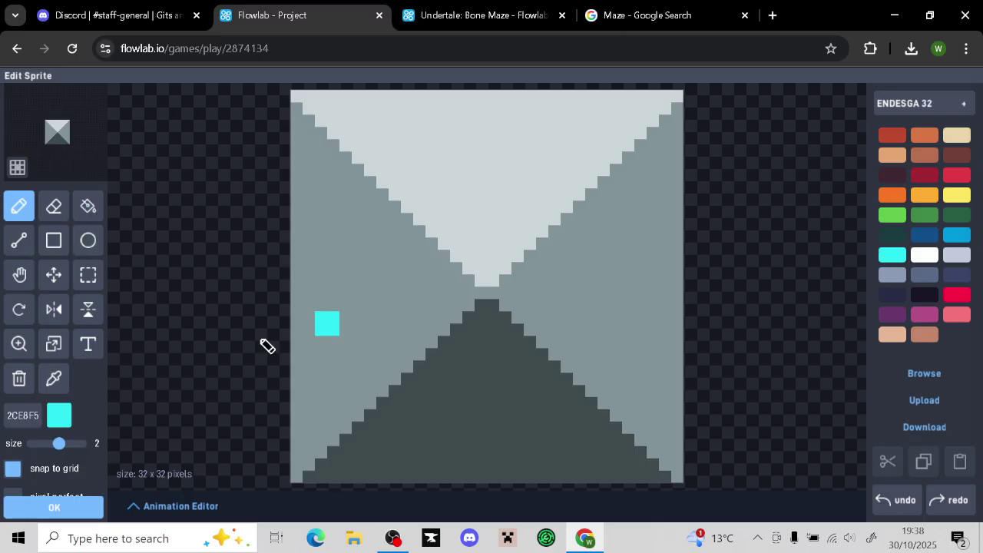
left_click(88, 205)
left_click(315, 207)
left_click(483, 154)
left_click(396, 412)
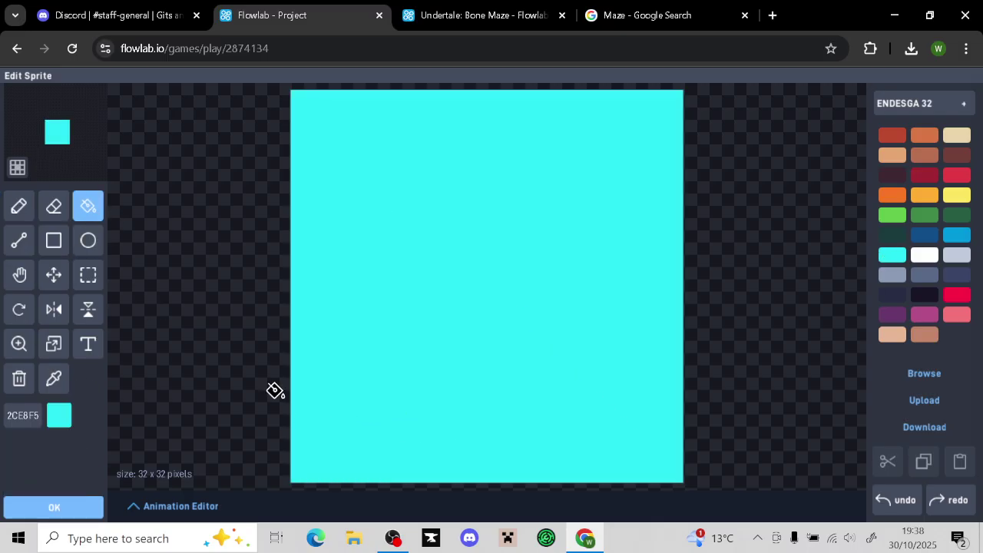
left_click(53, 510)
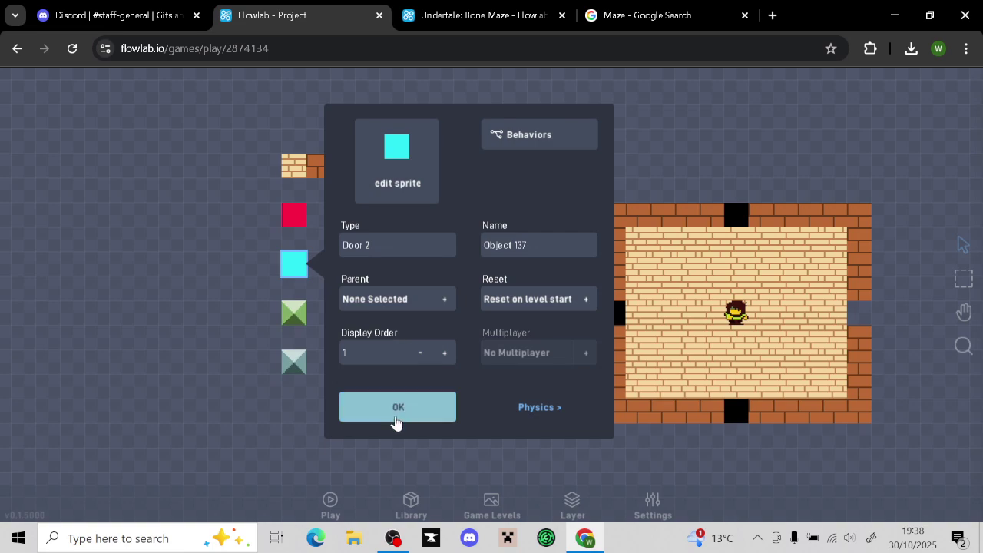
left_click(397, 415)
Fill the whole Key 2 sprite with the same cyan as Door 2
left_click(345, 274)
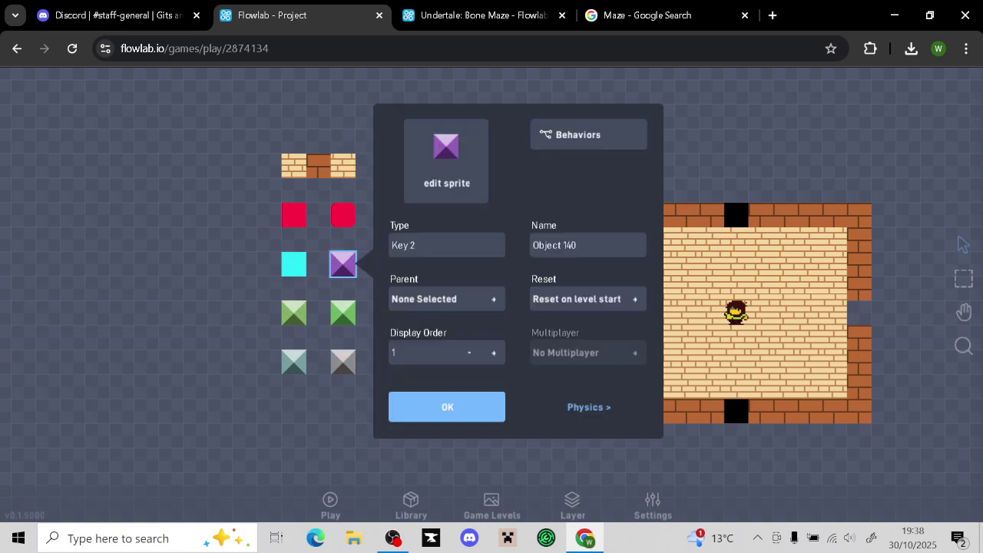
left_click(446, 161)
mouse_move(475, 193)
left_mouse_down()
mouse_move(423, 373)
mouse_move(401, 224)
left_mouse_up()
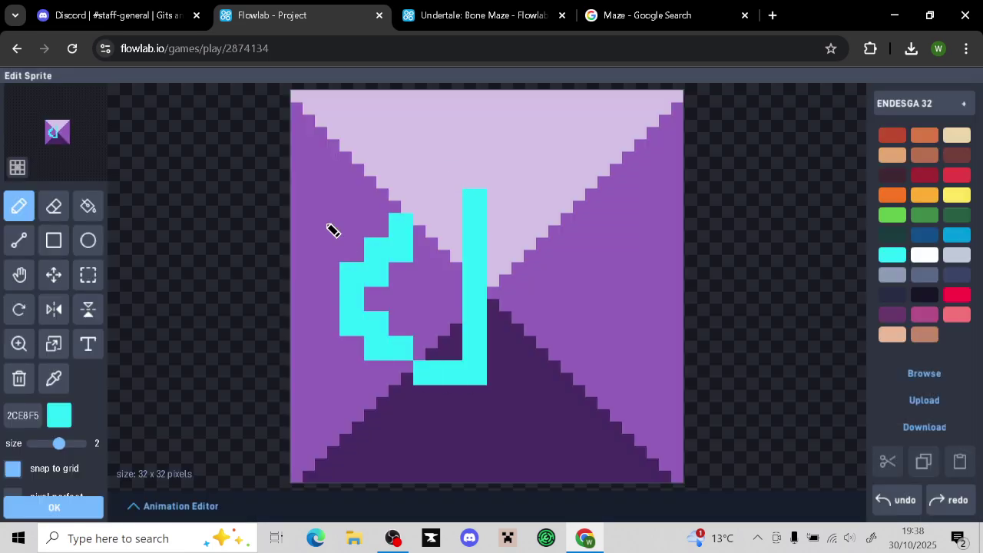
left_click(94, 220)
left_click(426, 288)
left_click(514, 184)
left_click(583, 284)
left_click(343, 234)
left_click(498, 417)
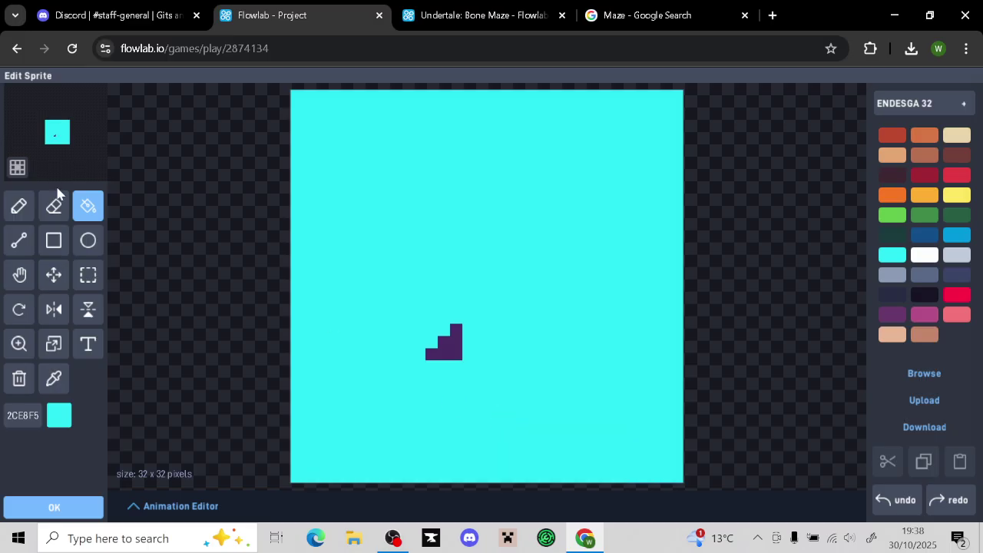
left_click(444, 347)
Erase the four corners of the Key 2 sprite in small steps to round it, and save the object
left_click(65, 215)
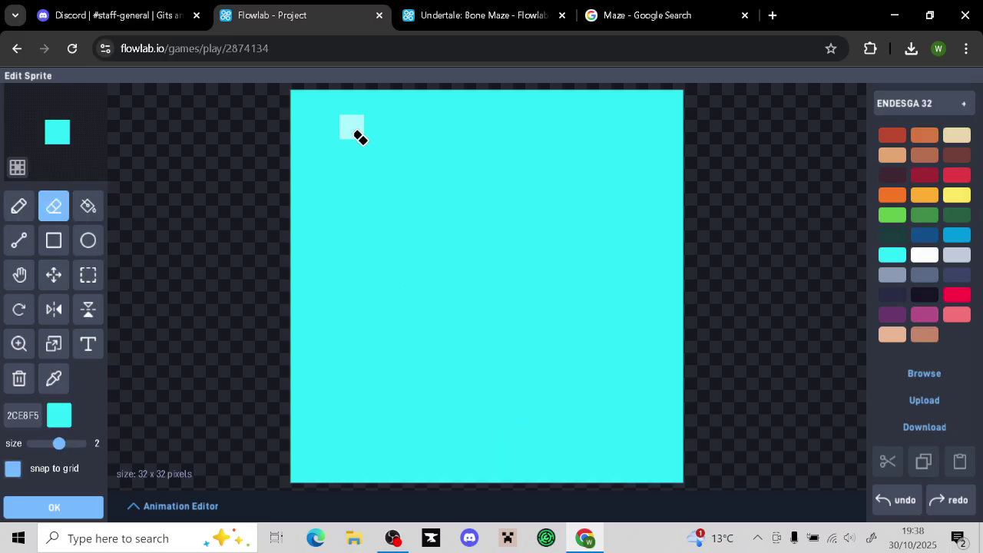
left_click_drag(331, 110, 315, 127)
mouse_move(662, 92)
left_mouse_down()
mouse_move(654, 103)
mouse_move(671, 127)
left_mouse_up()
left_click_drag(662, 474, 681, 456)
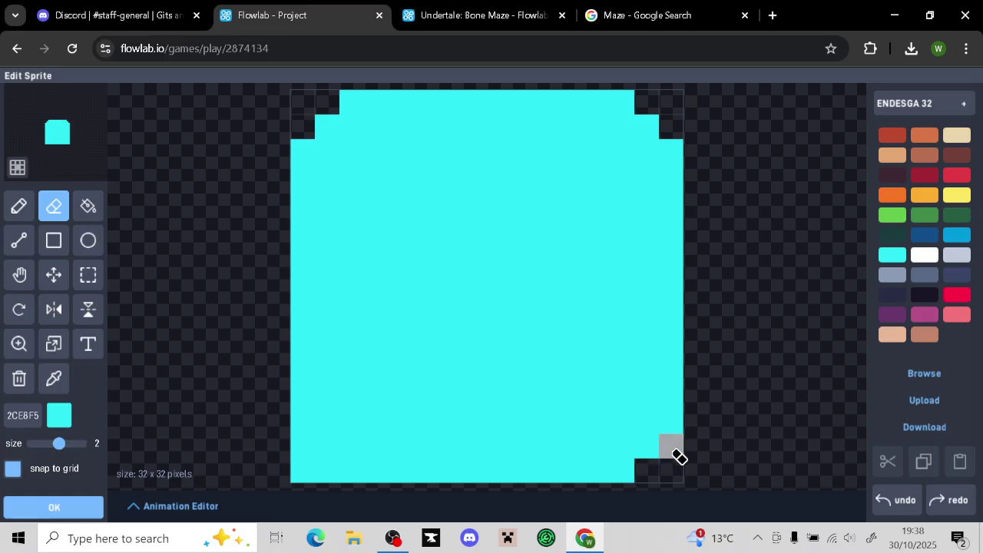
left_click(331, 476)
left_click_drag(302, 472, 304, 453)
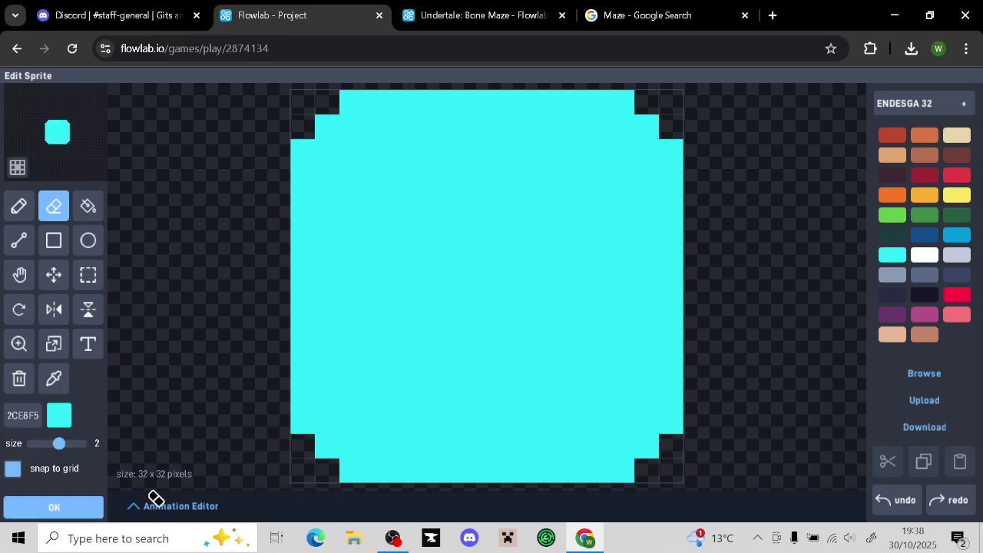
left_click(56, 507)
left_click(460, 409)
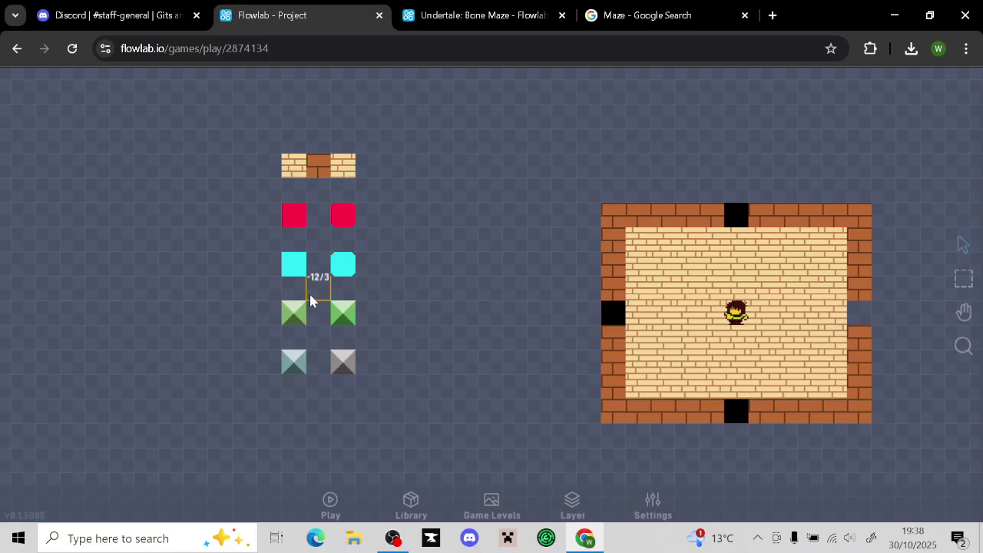
Recolour the Door 3 sprite by filling all its areas with purple 68386C, and save the object
middle_click_drag(285, 331, 311, 337)
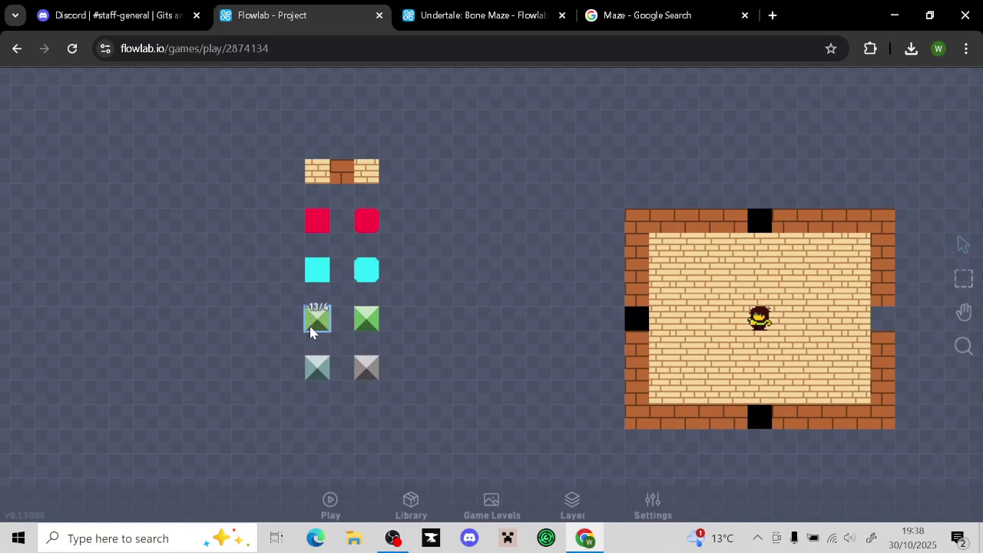
left_click(312, 332)
left_click(329, 307)
left_click(454, 248)
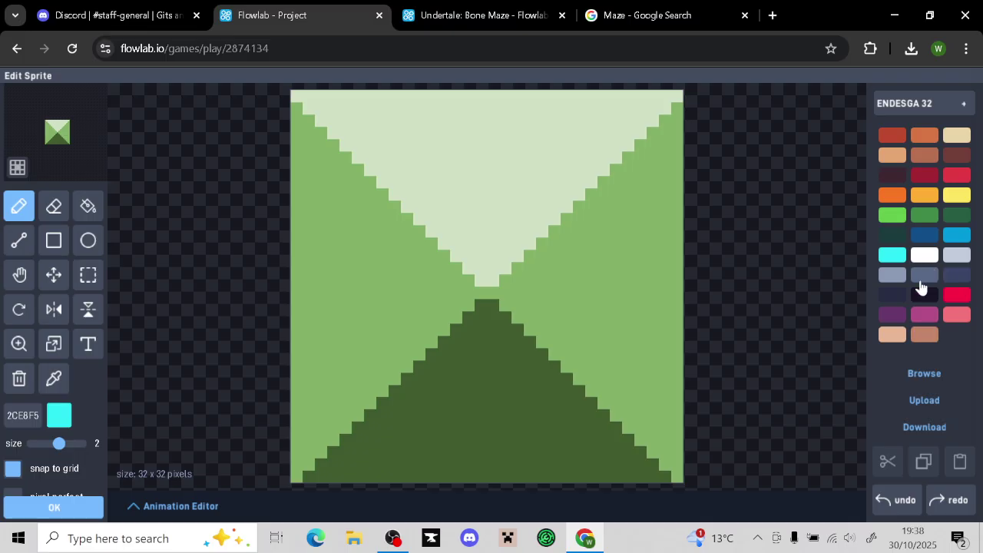
left_click(893, 315)
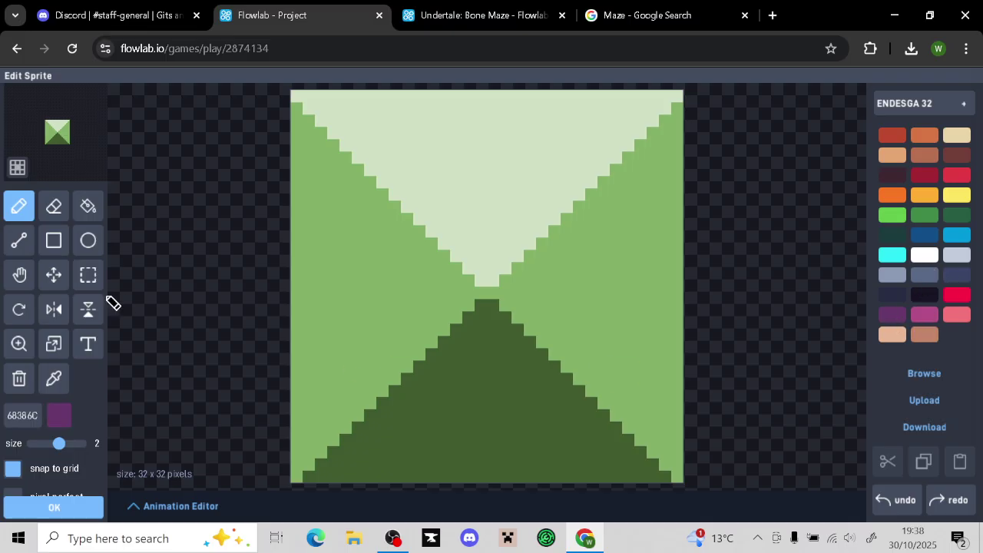
left_click(87, 206)
left_click(430, 368)
left_click(417, 248)
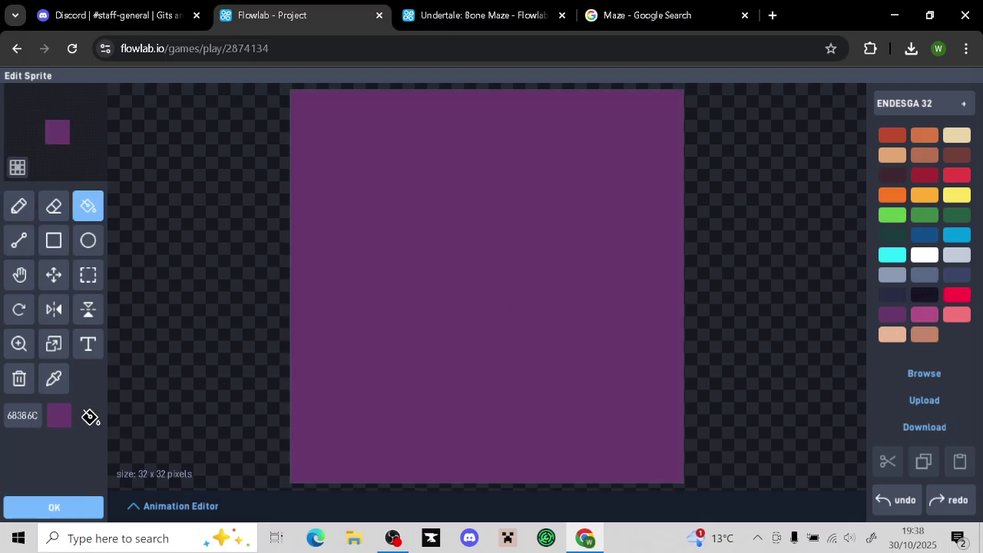
left_click(71, 510)
left_click(365, 470)
Fill the whole Key 3 sprite with the same purple as Door 3
left_click(366, 318)
left_click(366, 323)
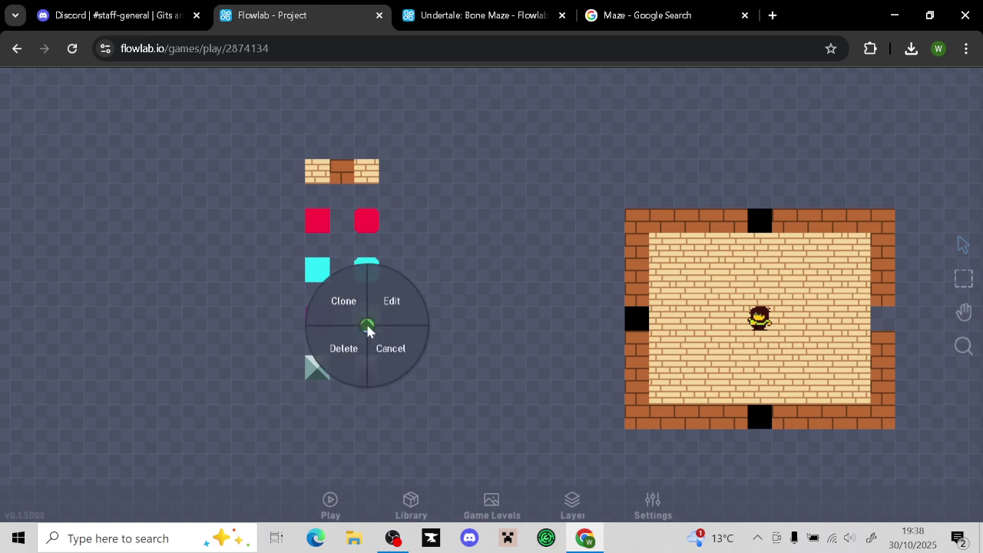
left_click(390, 300)
left_click(470, 215)
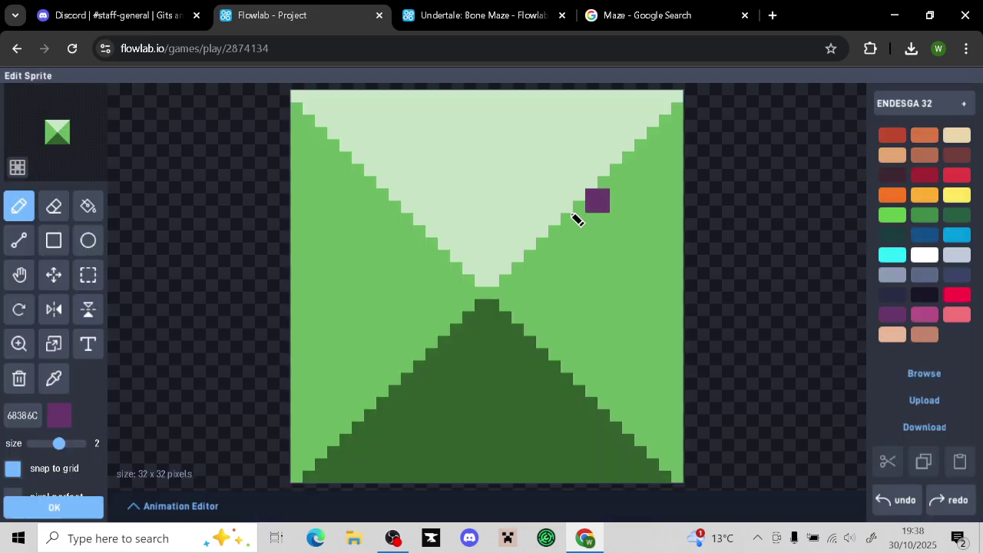
left_click_drag(591, 201, 593, 408)
left_click(88, 207)
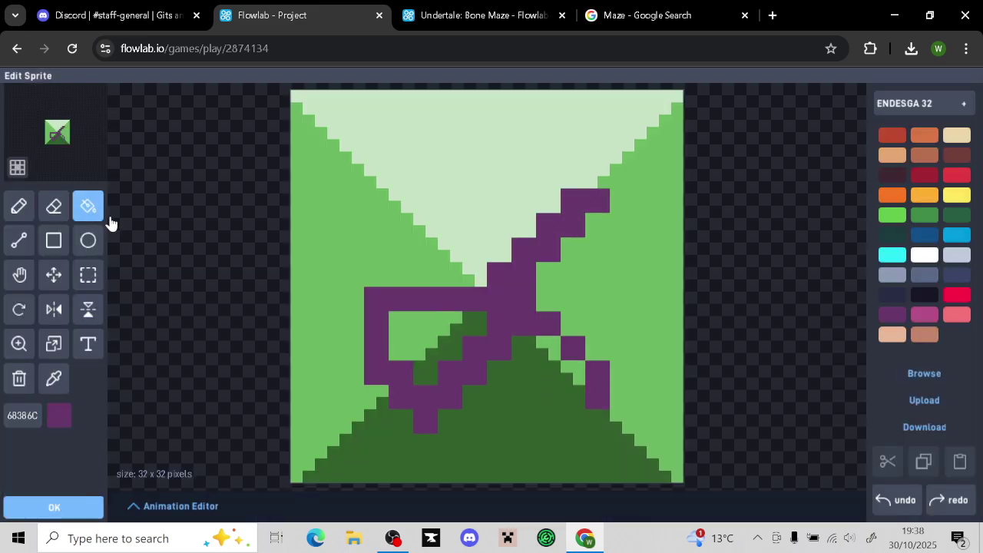
left_click(413, 319)
left_click(631, 288)
left_click(461, 169)
left_click(369, 288)
left_click(578, 397)
left_click(576, 380)
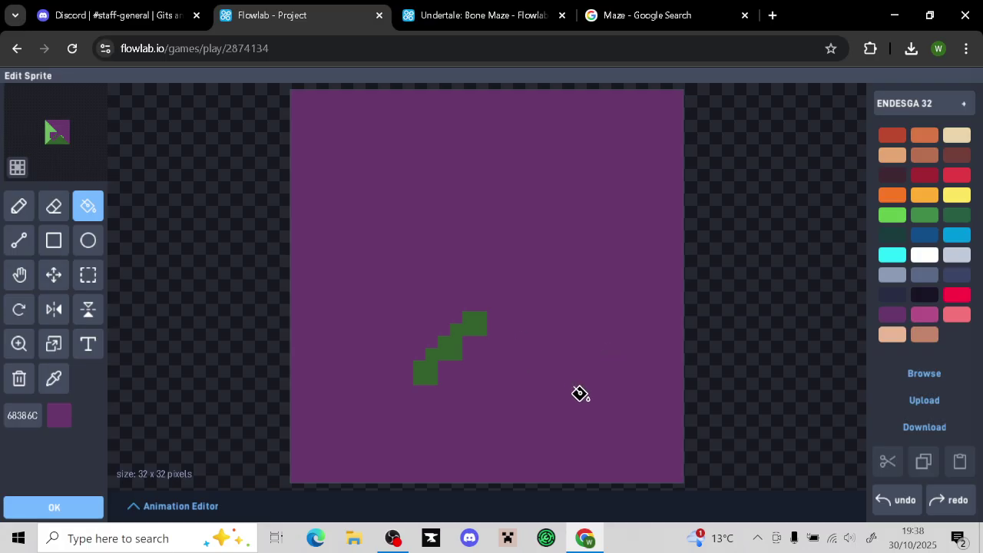
left_click(458, 345)
Round the Key 3 sprite by erasing its four corners in small steps, and save the object
left_click(49, 208)
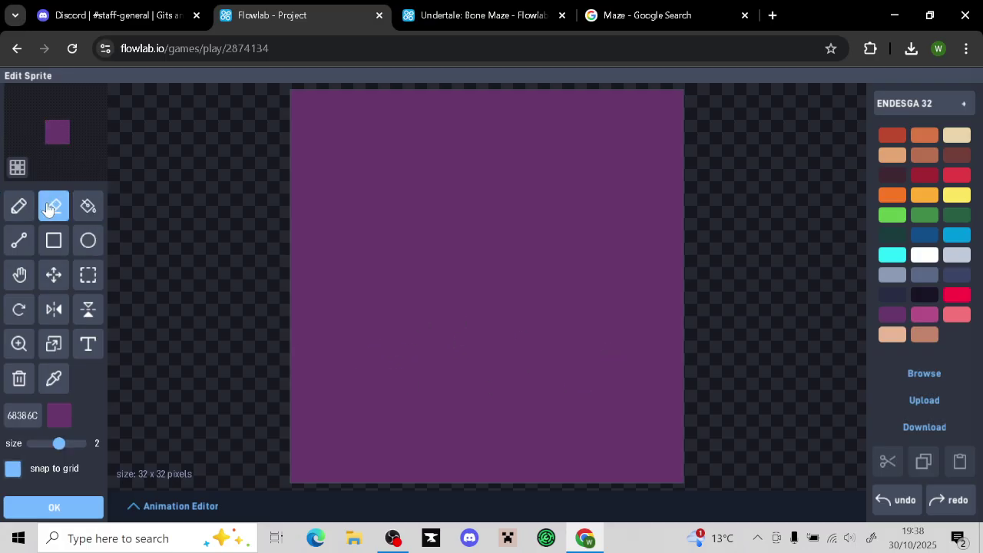
left_click_drag(327, 106, 314, 136)
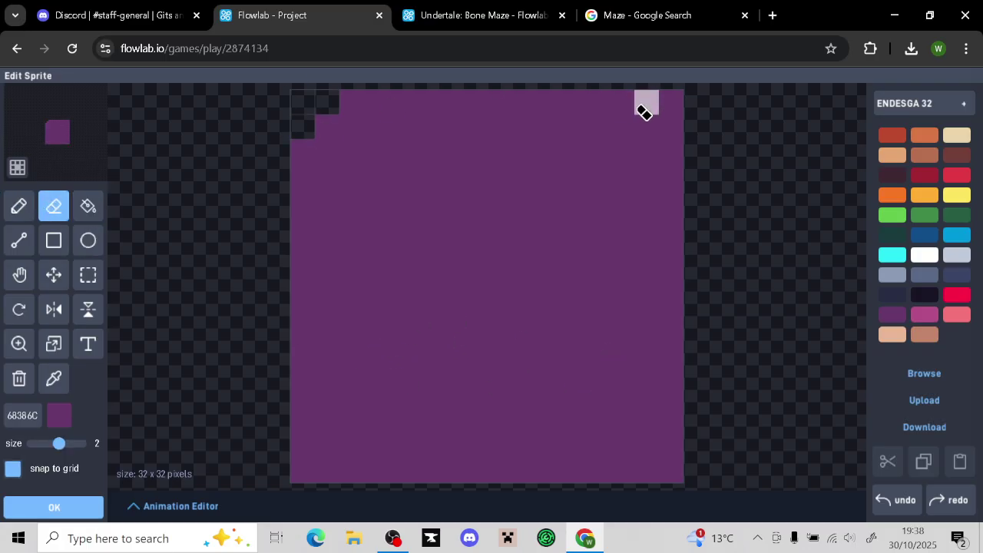
left_click_drag(662, 113, 680, 131)
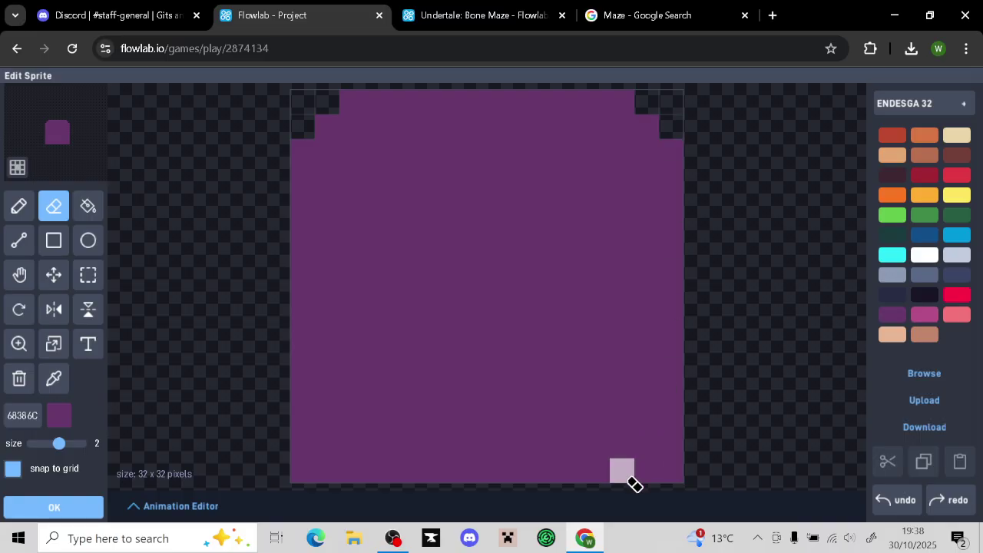
left_click_drag(659, 474, 681, 454)
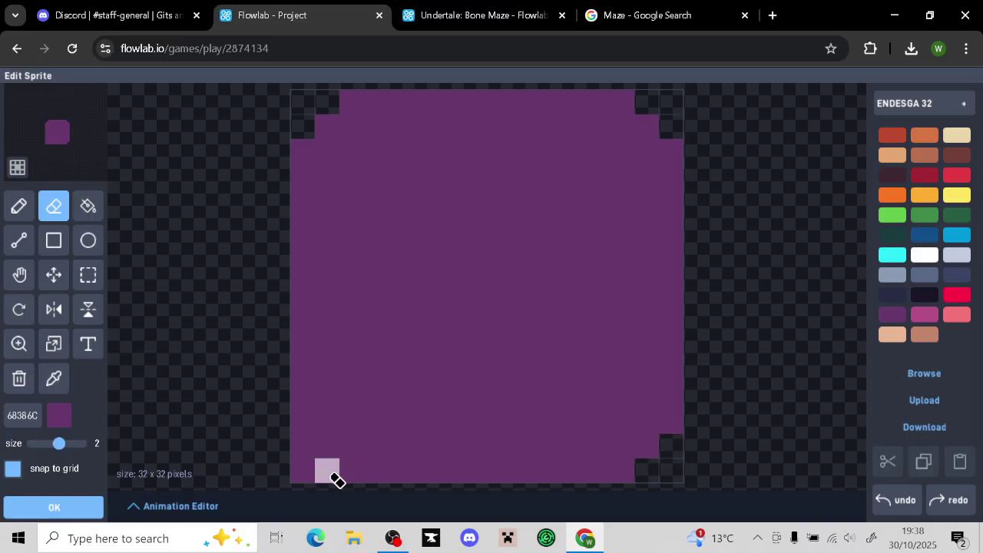
left_click_drag(333, 478, 310, 459)
left_click(53, 507)
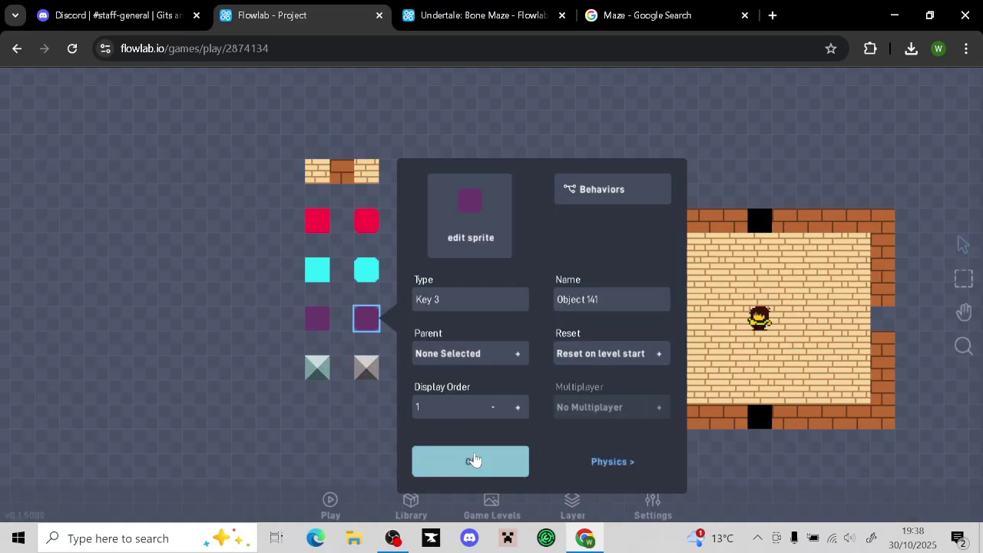
left_click(470, 460)
left_click(315, 373)
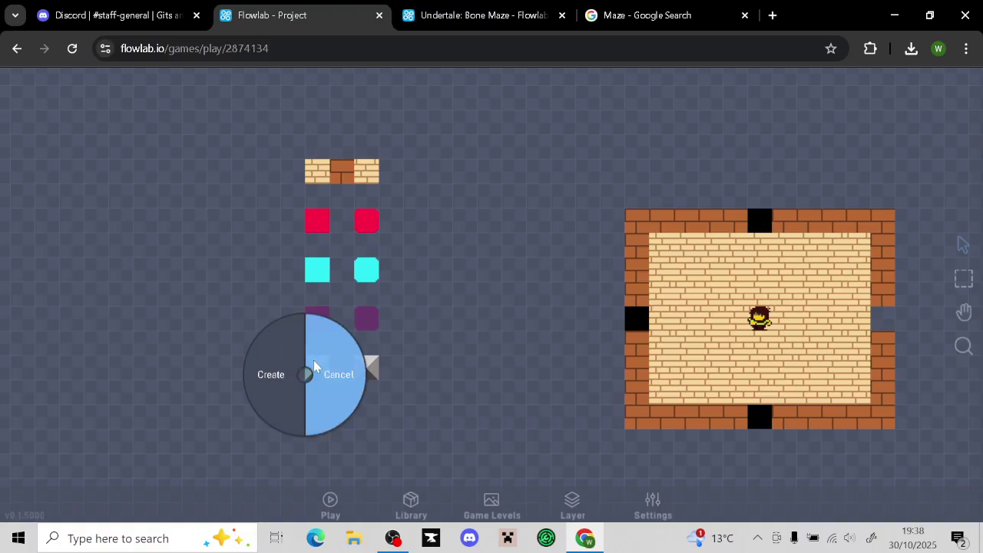
left_click(290, 375)
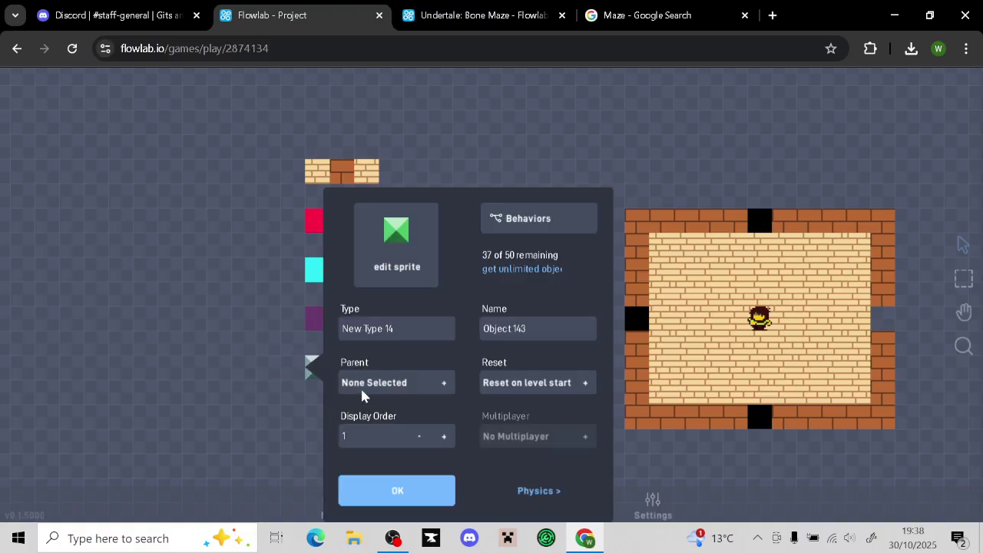
left_click(438, 495)
left_click(294, 373)
left_click(278, 385)
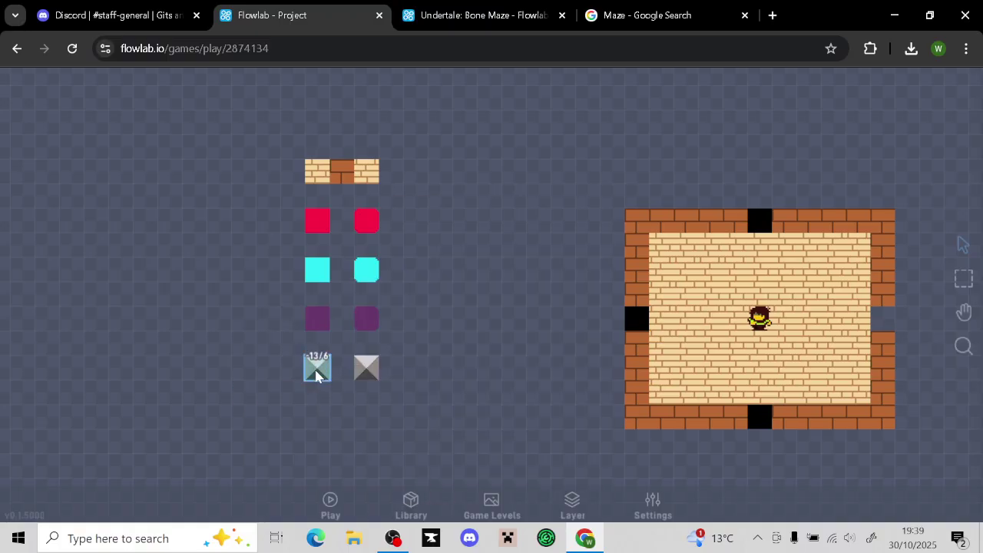
Recolour the Door 4 sprite by filling all its areas with orange F77622, and save the object
left_click(315, 370)
left_click(336, 351)
left_click(394, 254)
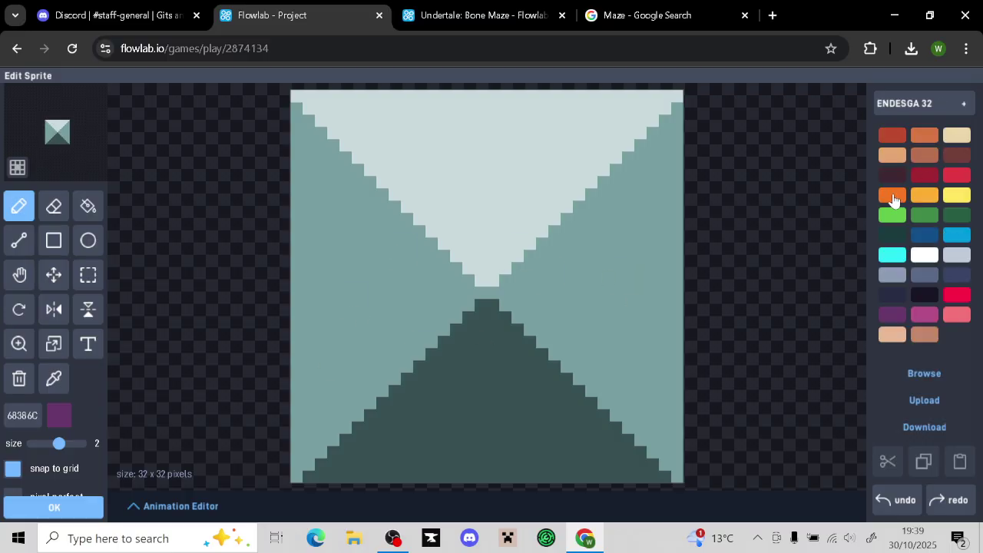
left_click(891, 195)
left_click(88, 206)
left_click(465, 326)
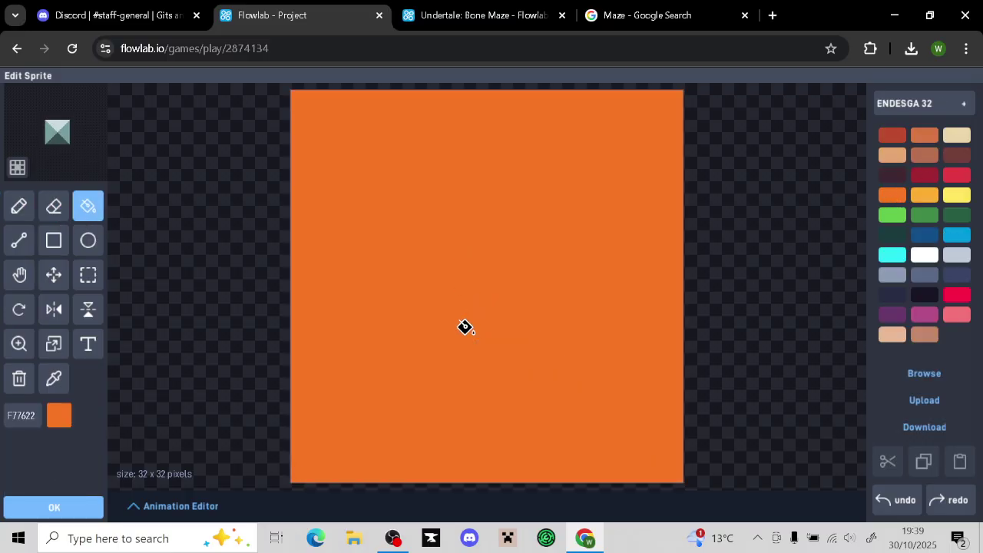
left_click(90, 508)
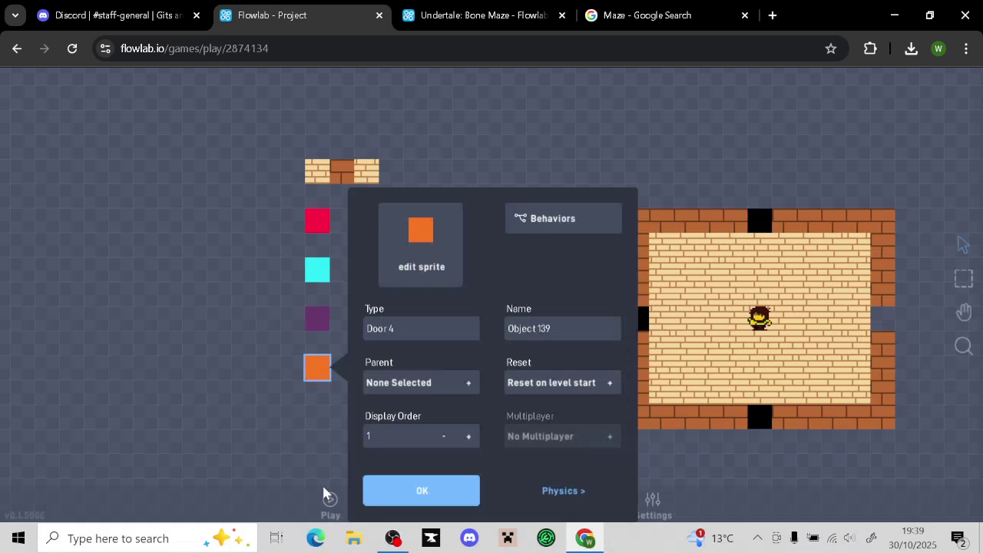
left_click(389, 496)
Fill the whole Key 4 sprite with orange F77622 to match Door 4
left_click(364, 373)
left_click(386, 345)
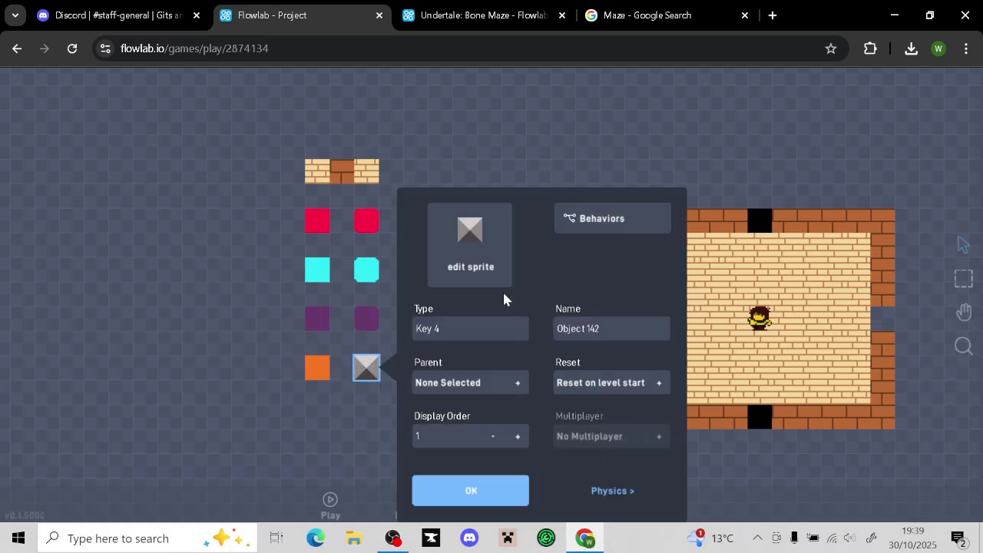
left_click(474, 265)
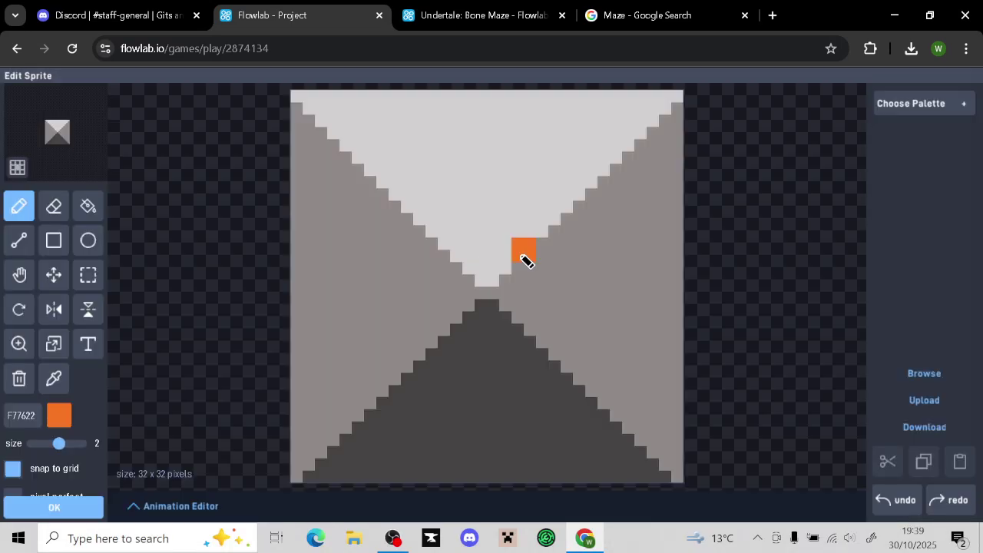
left_click(88, 207)
left_click(453, 241)
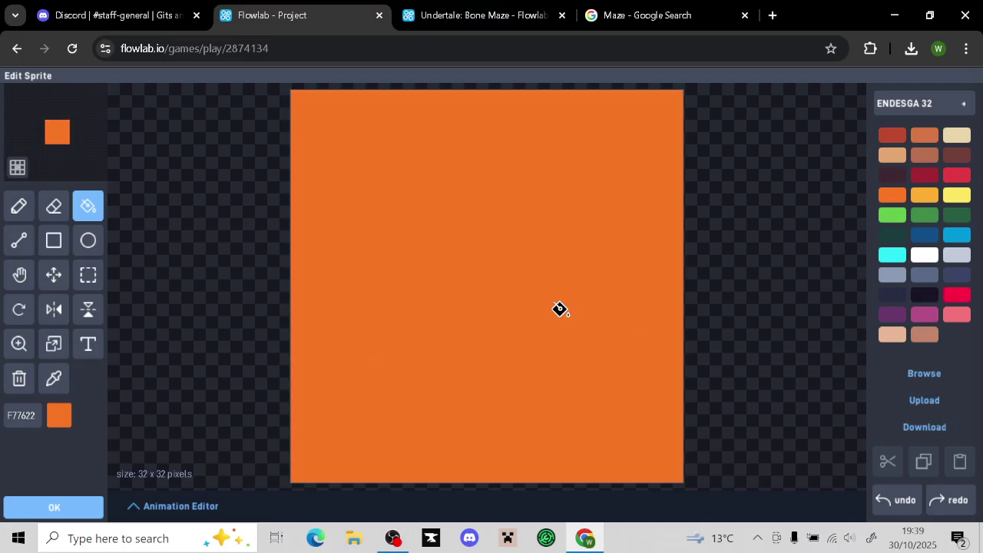
Round the Key 4 sprite by erasing its four corners in small steps, and save the object
left_click(54, 206)
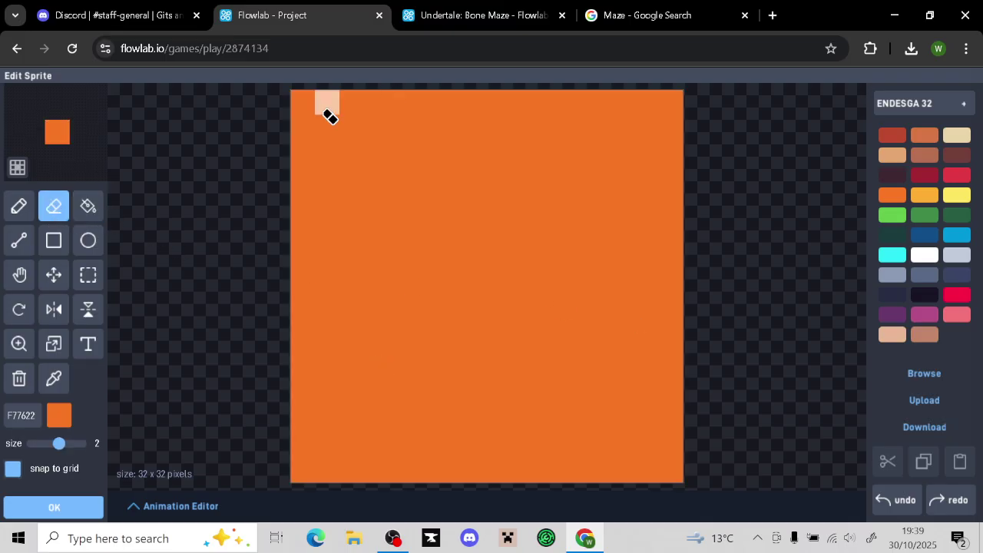
left_click_drag(329, 115, 307, 139)
left_click_drag(669, 99, 679, 132)
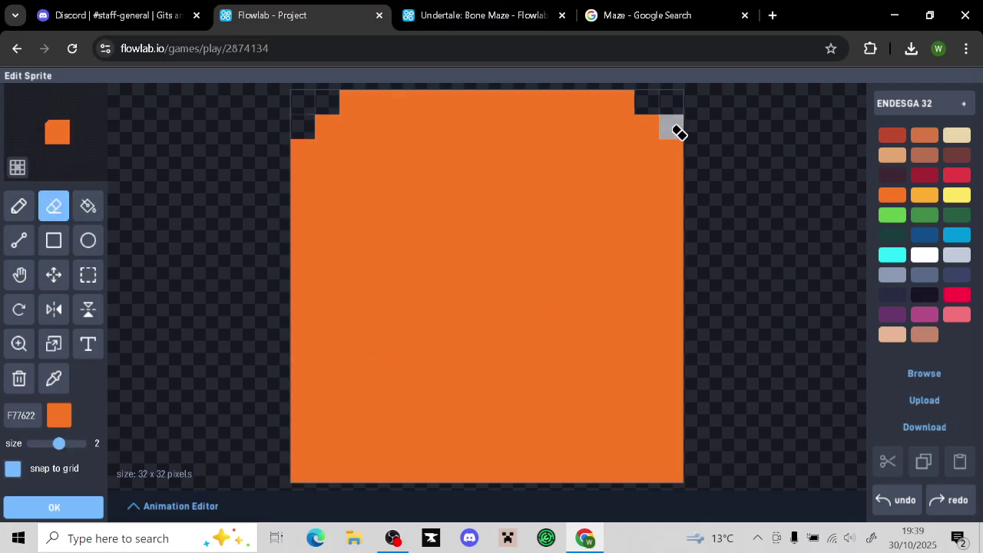
mouse_move(665, 470)
left_mouse_down()
mouse_move(656, 474)
mouse_move(672, 454)
left_mouse_up()
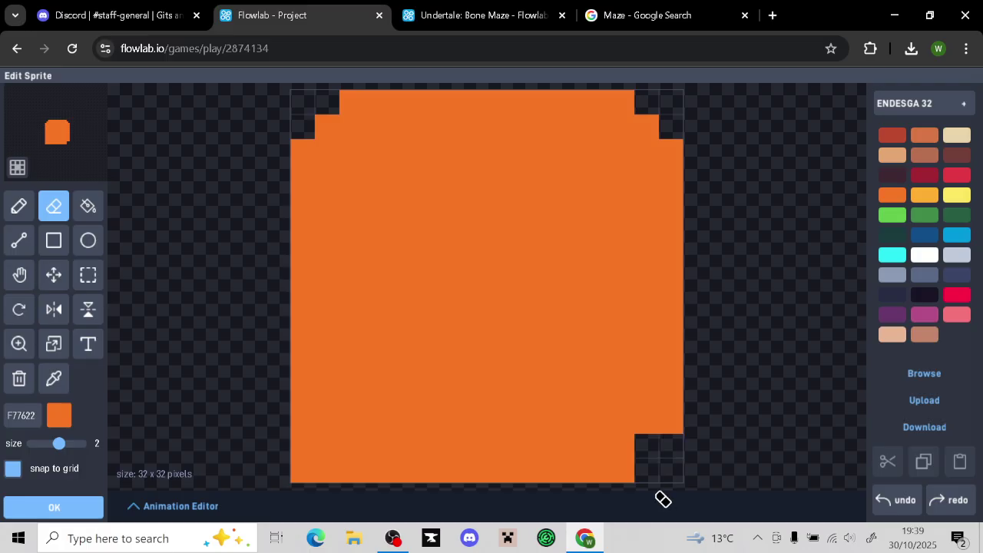
left_click_drag(336, 472, 310, 456)
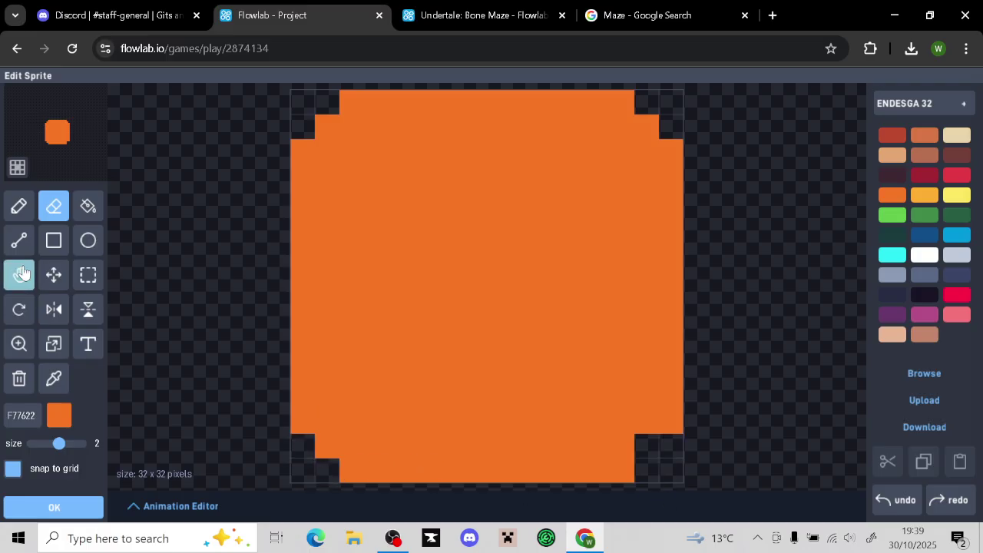
left_click(19, 205)
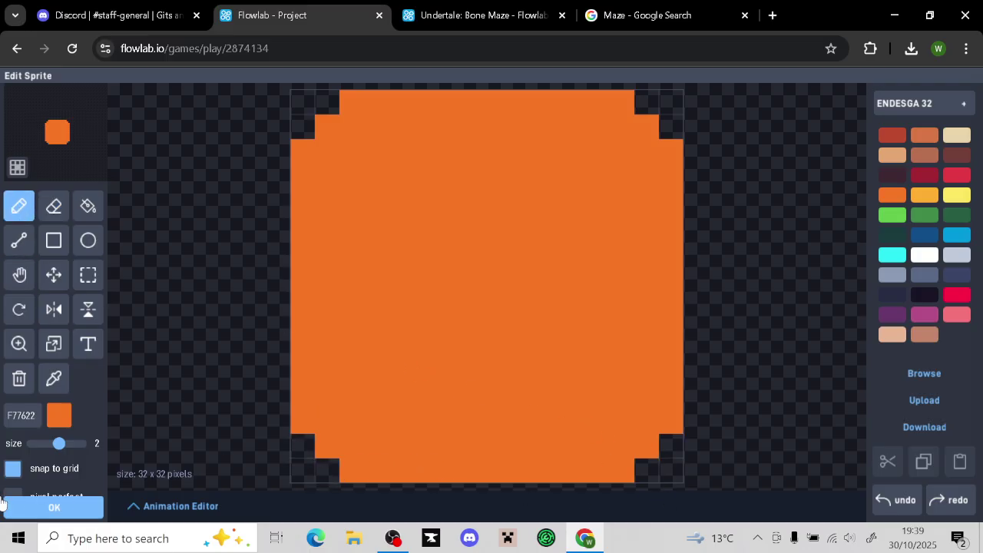
left_click(55, 501)
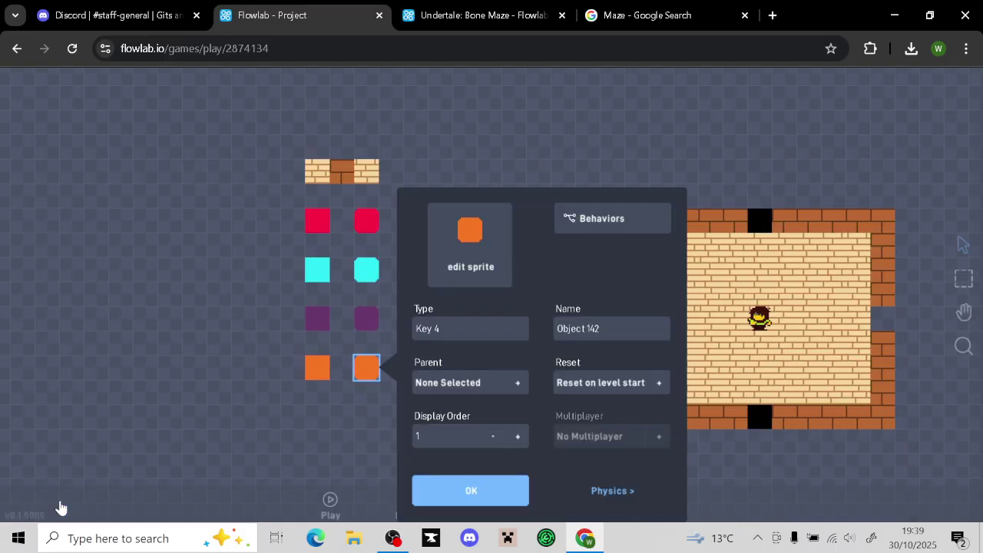
left_click(478, 488)
Add a Collision trigger to the cyan Key 2's behaviors and set it to detect the Player type
left_click_drag(434, 434, 326, 450)
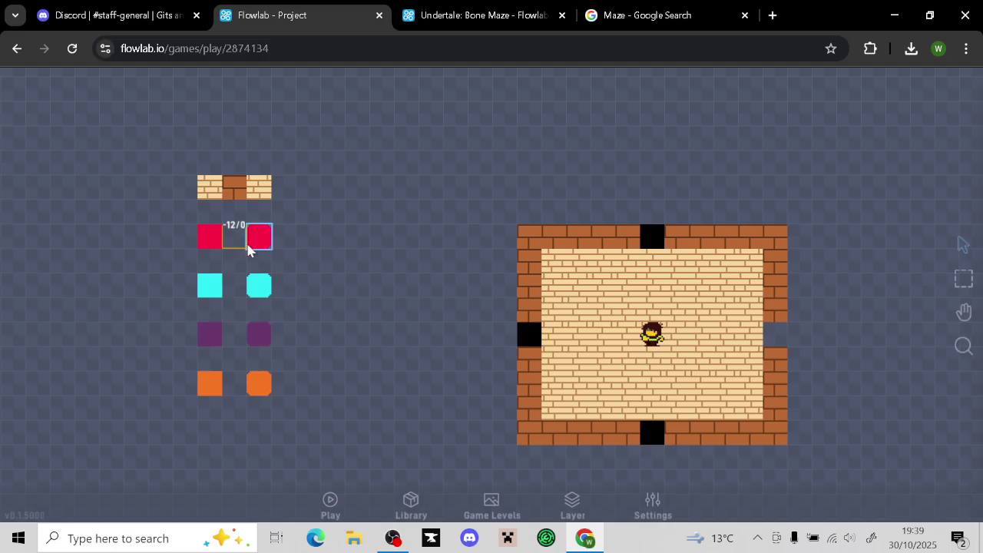
left_click(257, 294)
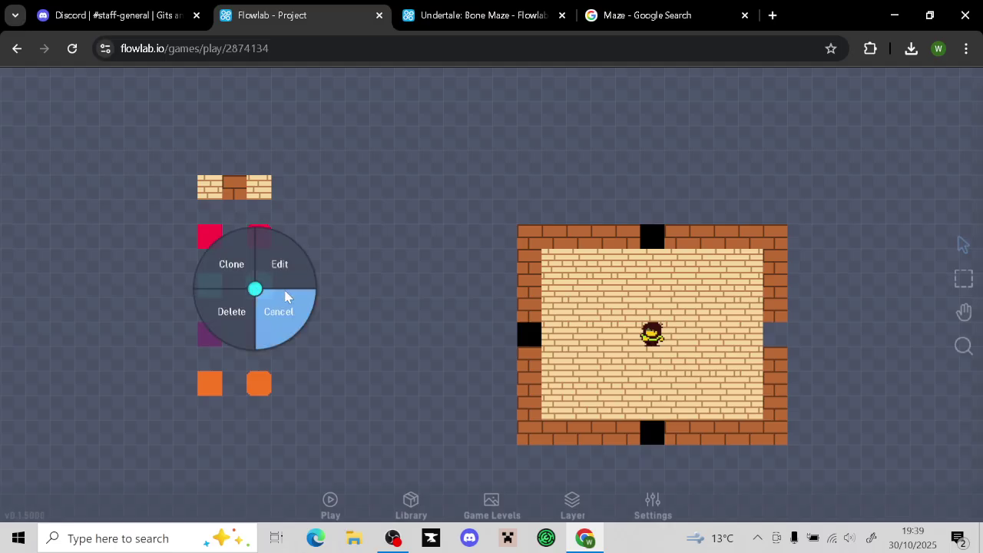
left_click(282, 270)
left_click(526, 158)
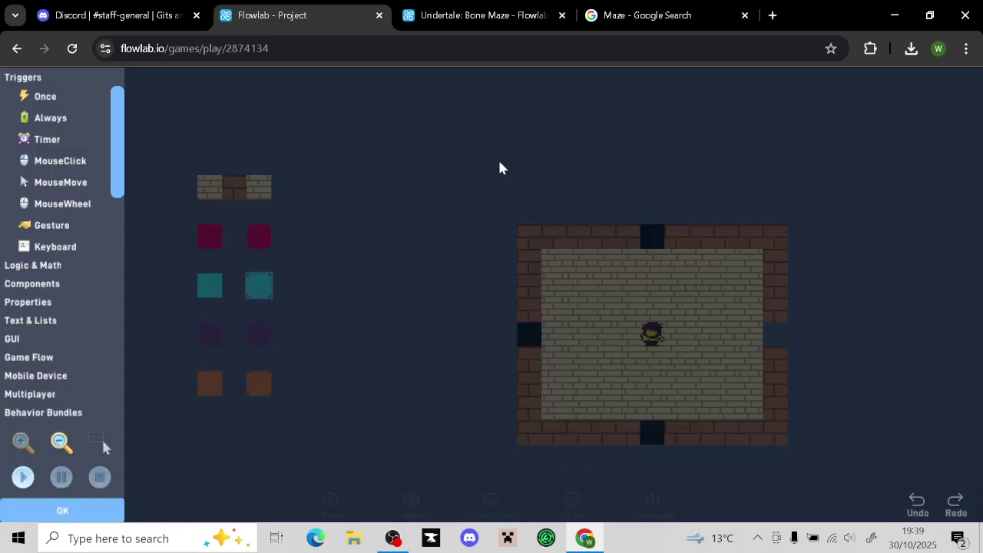
left_click_drag(115, 169, 99, 288)
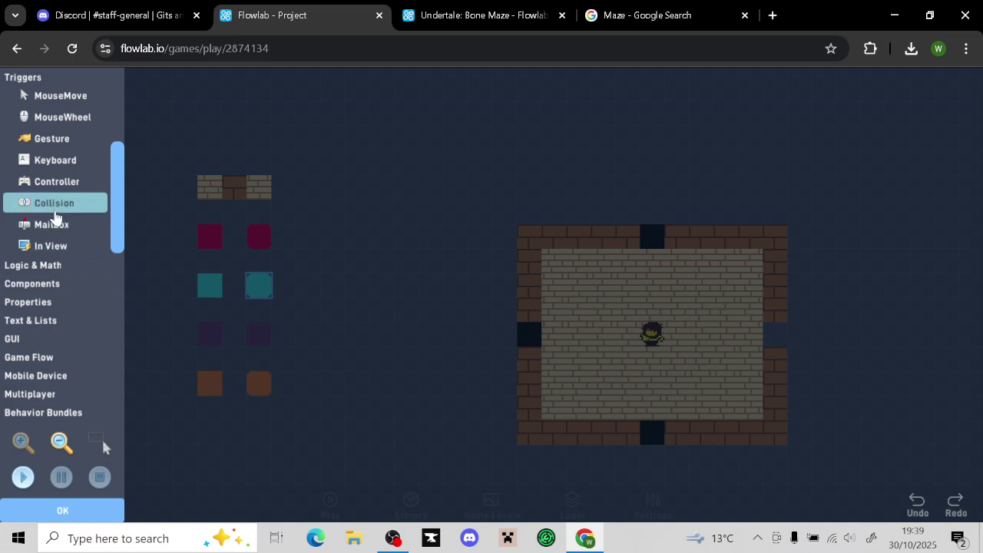
left_click(54, 205)
left_click(281, 261)
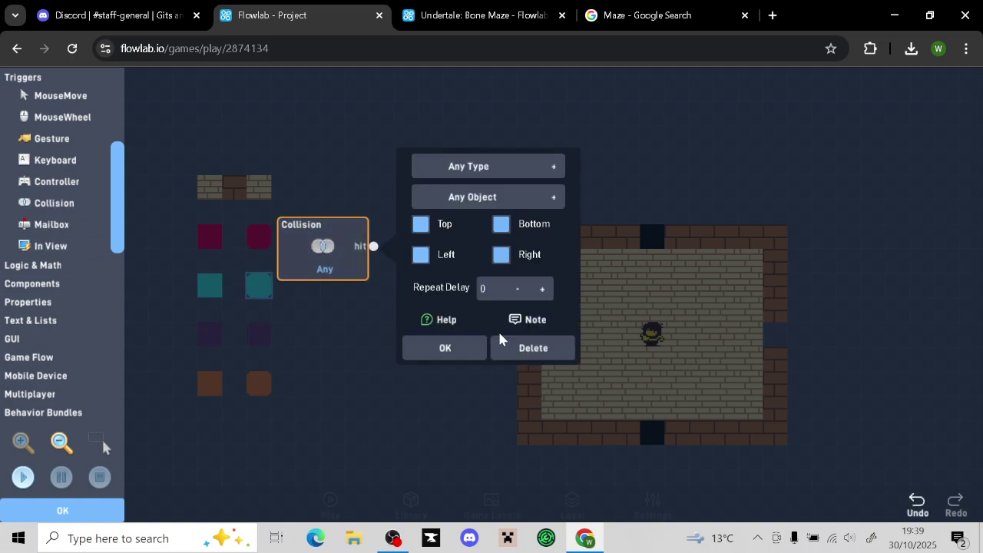
left_click(449, 346)
left_click(324, 247)
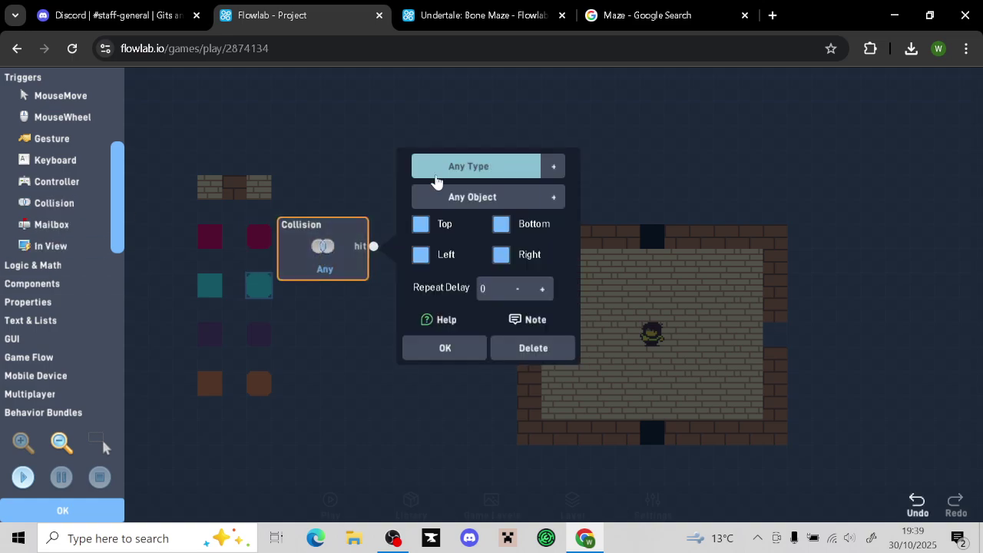
left_click(436, 171)
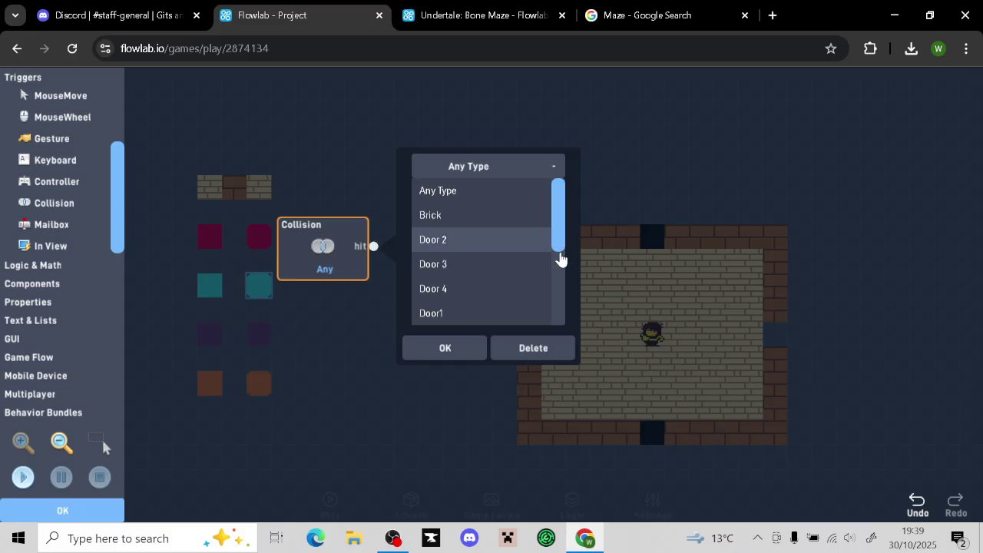
left_click_drag(560, 253, 557, 333)
left_click(466, 314)
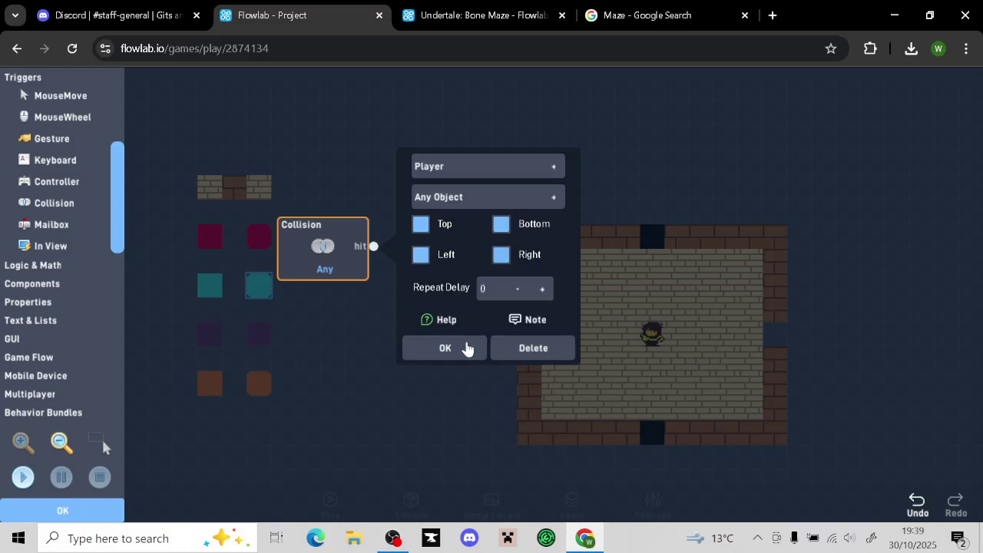
left_click(467, 348)
Add a Destroyer to Key 2's behaviors, connect the collision's hit output to its destroy input, and save the object
left_click(57, 284)
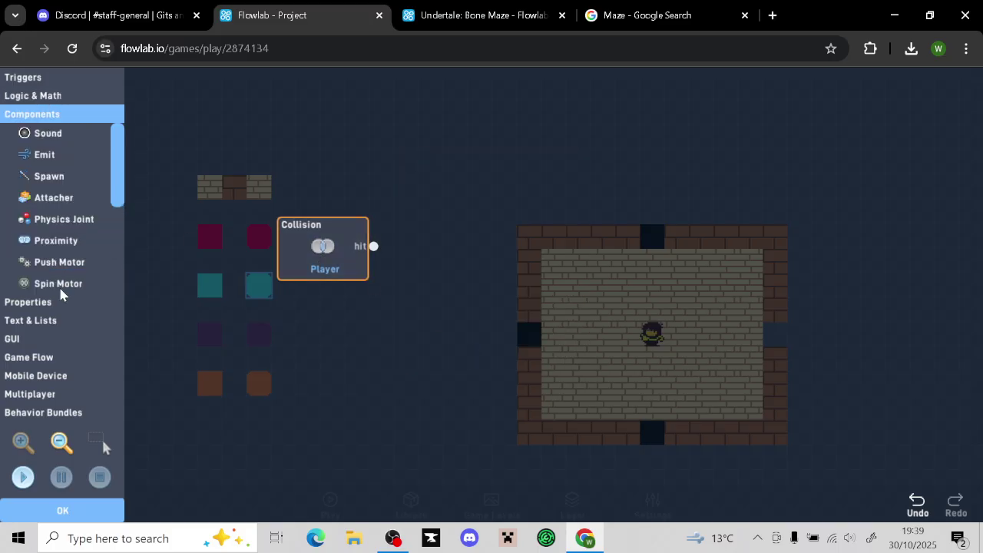
left_click_drag(120, 209, 129, 315)
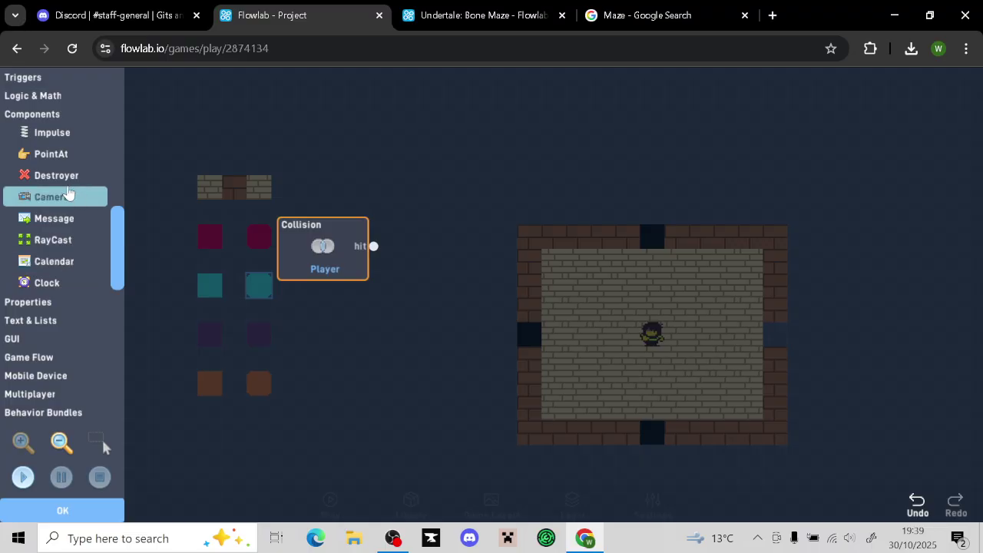
left_click_drag(56, 176, 501, 283)
left_click_drag(373, 246, 512, 257)
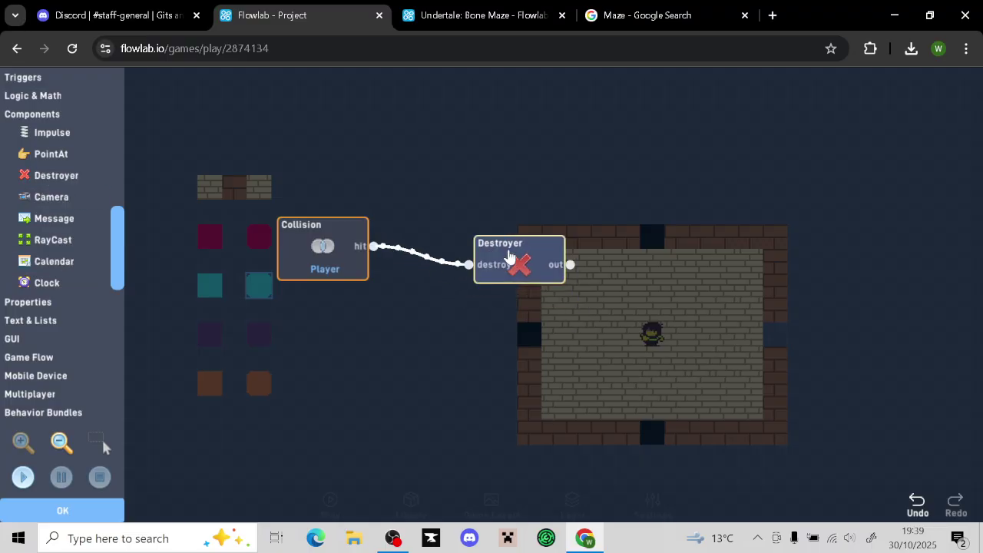
left_click(112, 503)
left_click(401, 427)
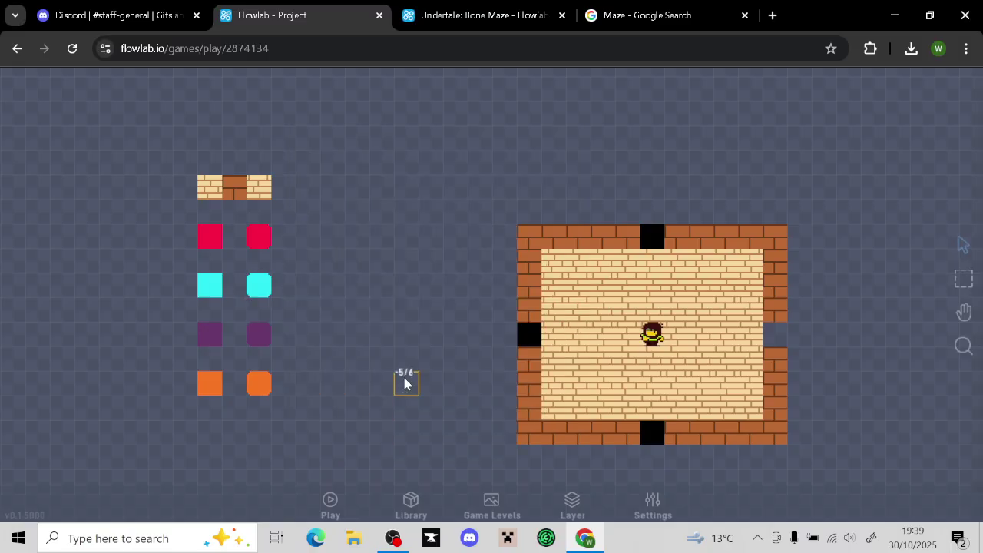
Add a Collision trigger to the purple Key 3's behaviors and set it to detect the Player type
left_click(258, 332)
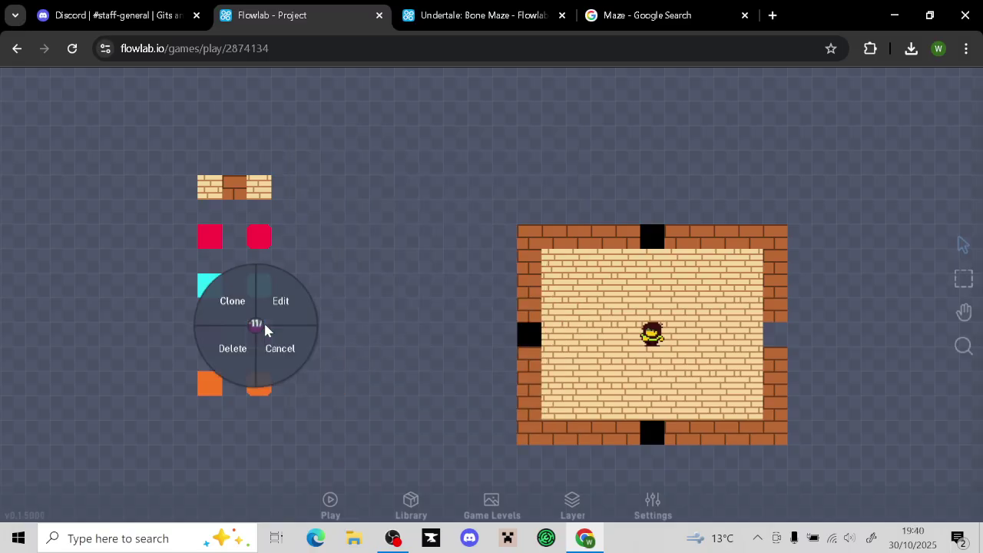
left_click(278, 300)
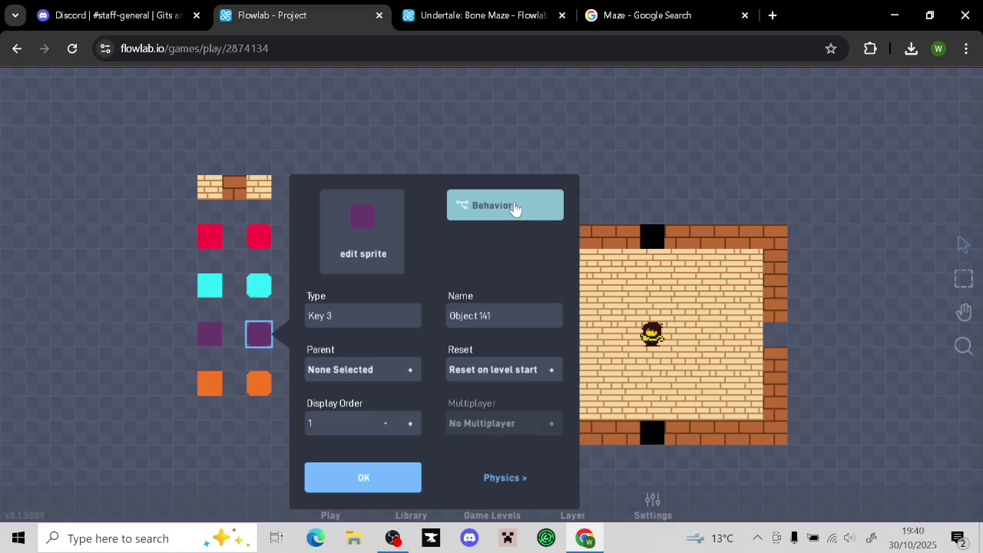
left_click(486, 221)
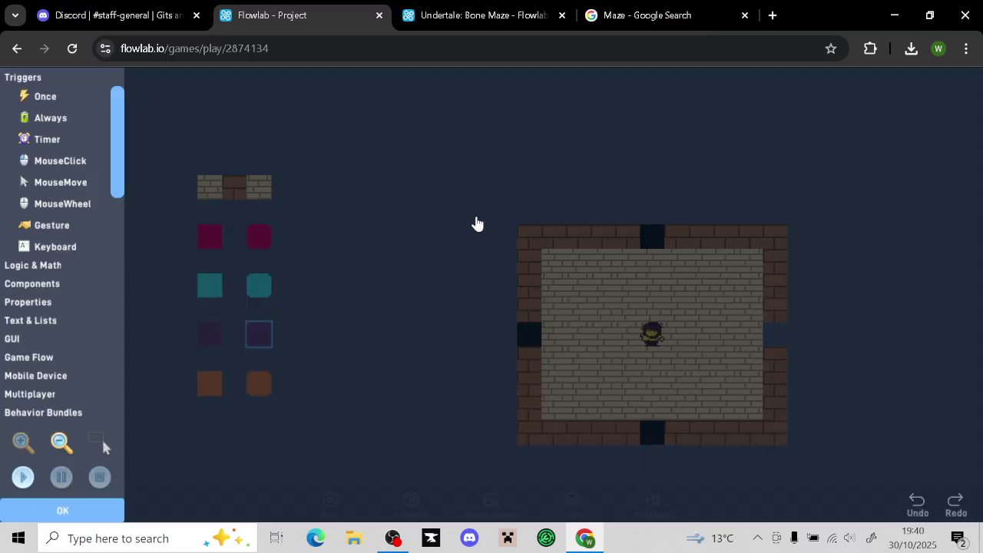
scroll(112, 171, "down", 4)
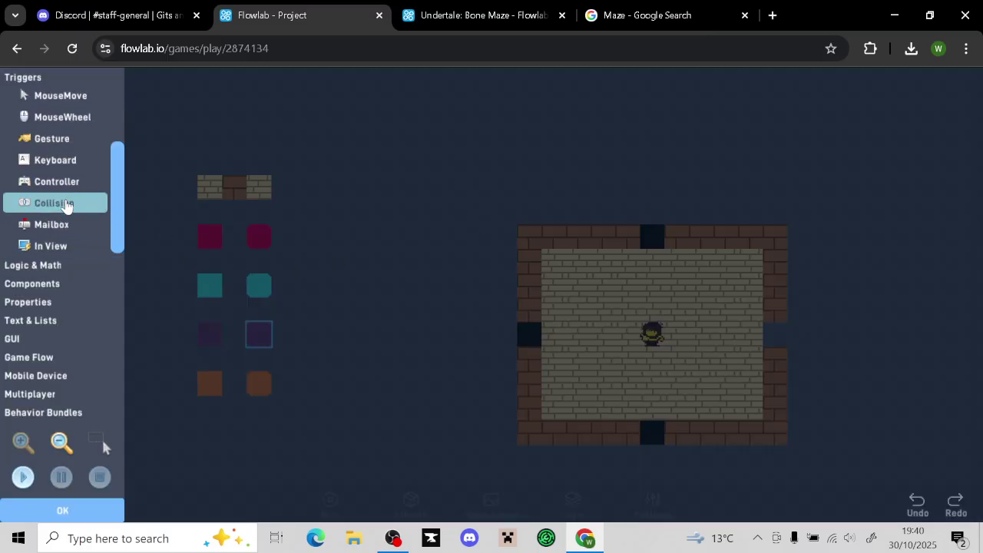
left_click_drag(69, 203, 539, 323)
left_click(329, 219)
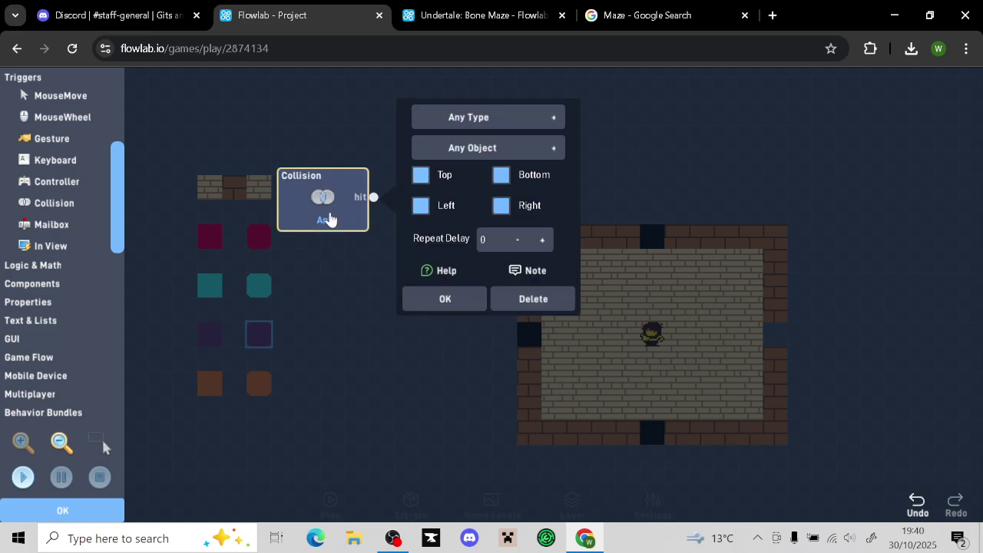
left_click(526, 123)
scroll(538, 227, "down", 5)
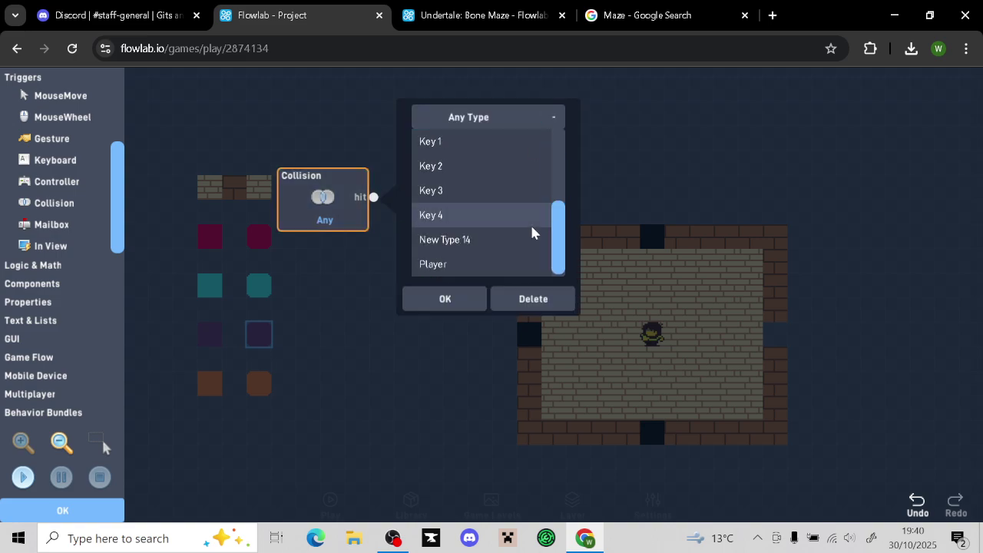
left_click(492, 264)
left_click(472, 299)
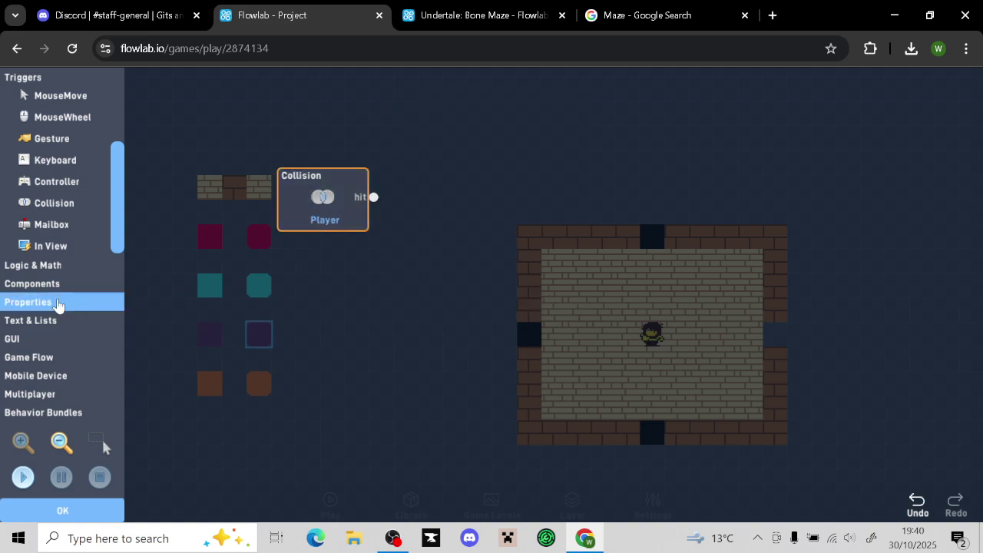
Add a Destroyer to Key 3's behaviors, wire the collision's hit output into destroy, and save the object
left_click(46, 284)
scroll(116, 261, "down", 2)
scroll(118, 295, "down", 2)
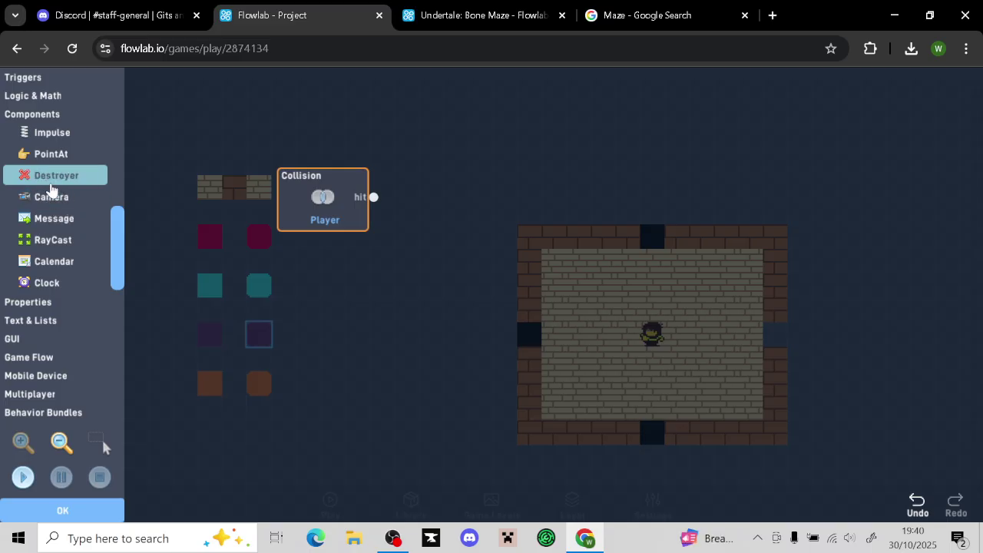
left_click_drag(54, 176, 361, 197)
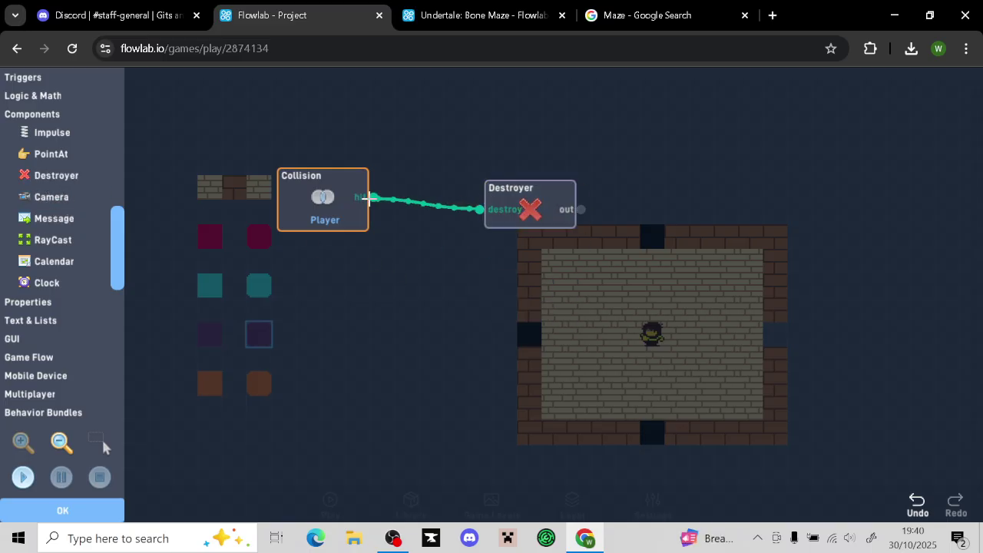
left_click(91, 510)
left_click(354, 483)
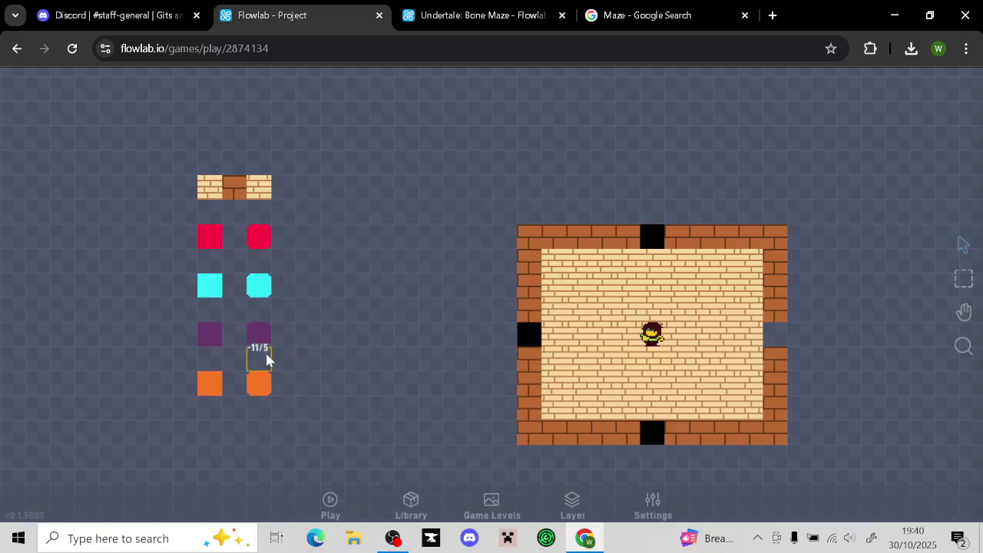
Add a Collision trigger to the orange Key 4's behaviors and set it to detect the Player type
left_click(259, 388)
left_click(281, 377)
left_click(464, 223)
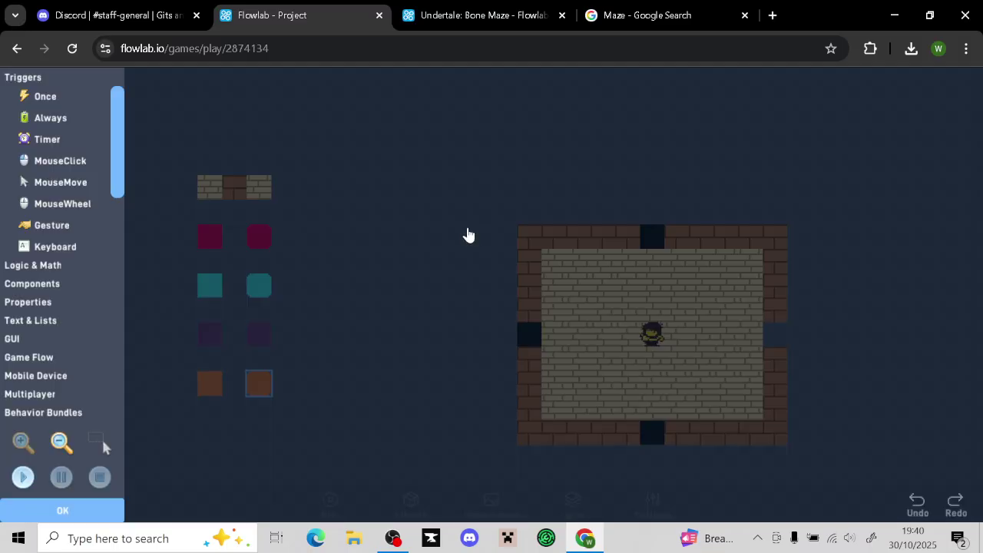
scroll(101, 285, "down", 1)
left_click_drag(84, 213, 478, 320)
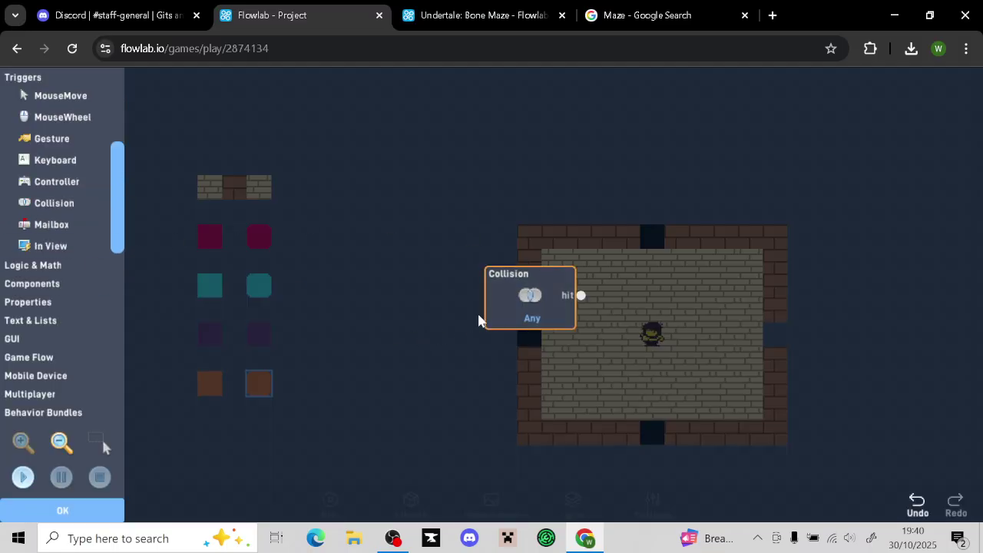
left_click(676, 215)
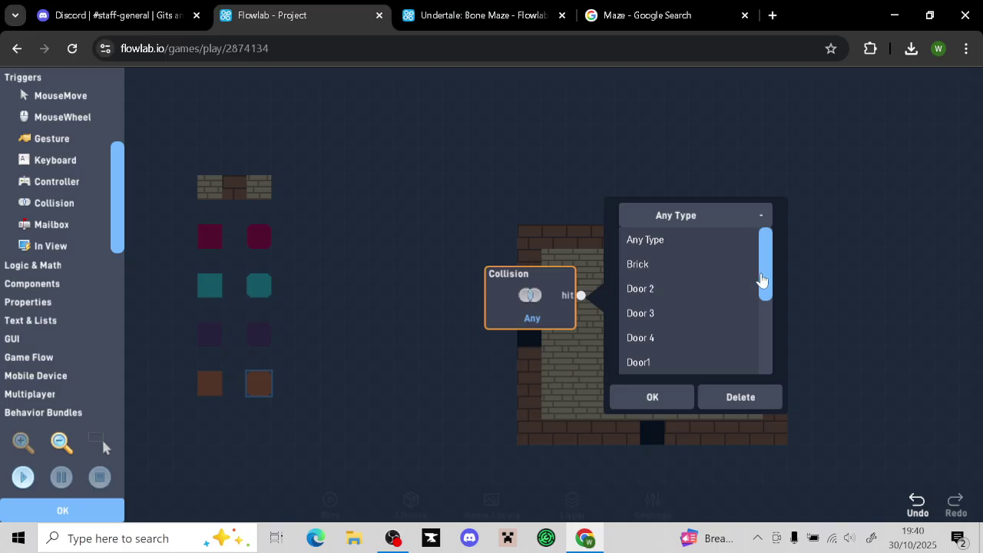
left_click_drag(761, 281, 746, 397)
left_click(680, 365)
left_click(658, 396)
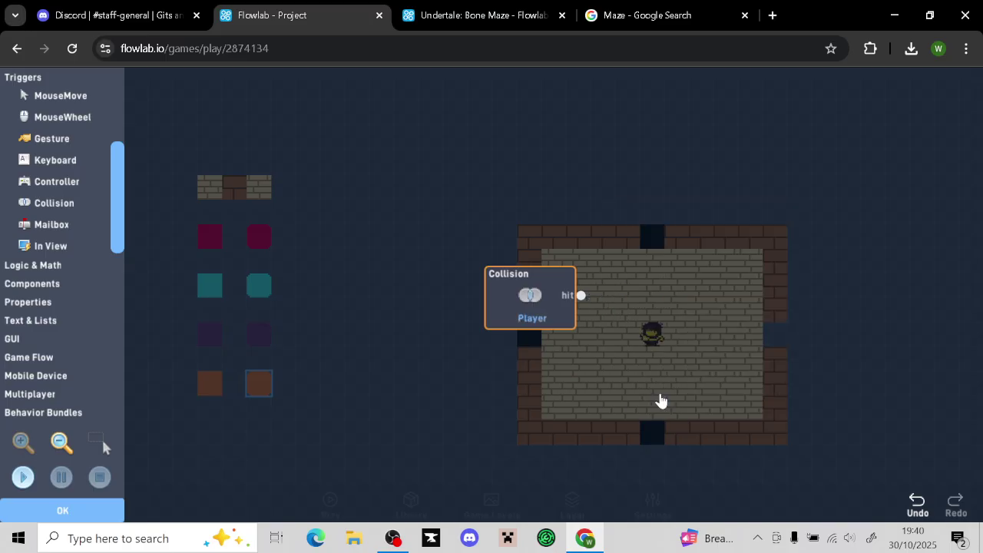
Move Key 4's Collision trigger to free space and bring up the Destroyer among the component behaviors
left_click_drag(548, 316, 409, 267)
left_click(68, 288)
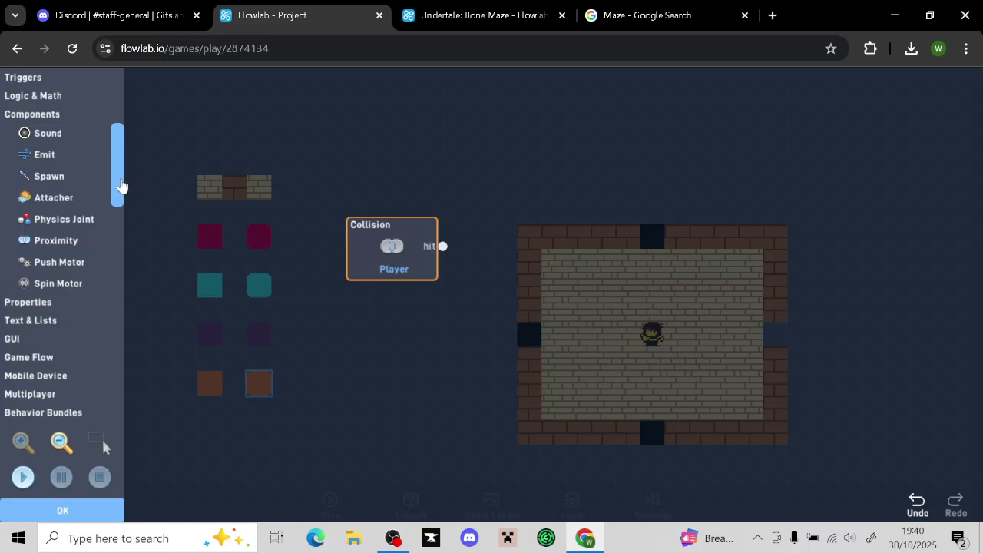
left_click_drag(119, 189, 113, 285)
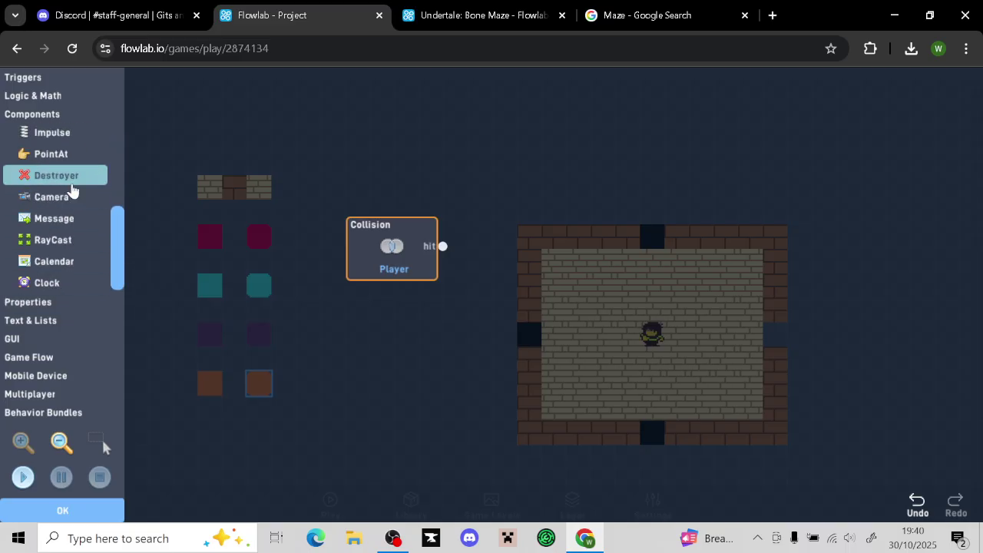
left_click(69, 197)
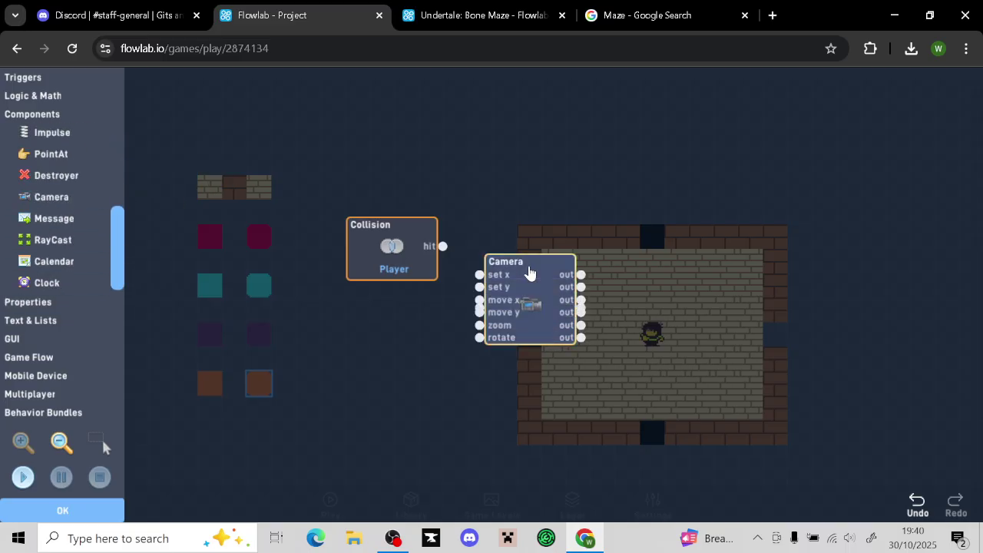
left_click(528, 271)
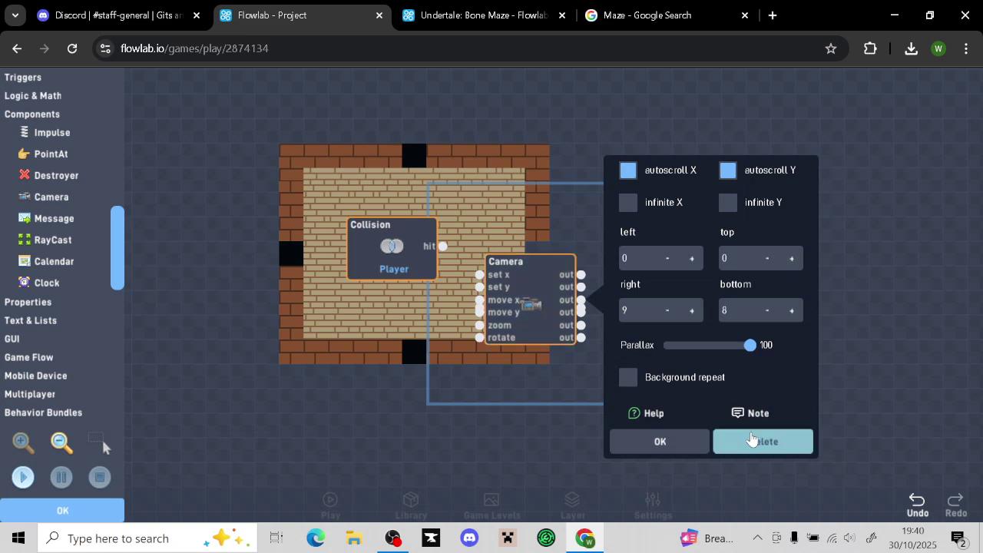
left_click(751, 439)
Add a Destroyer to Key 4's behaviors, wire the collision's hit output into destroy, and save the object
left_click_drag(483, 275, 443, 246)
left_click(76, 510)
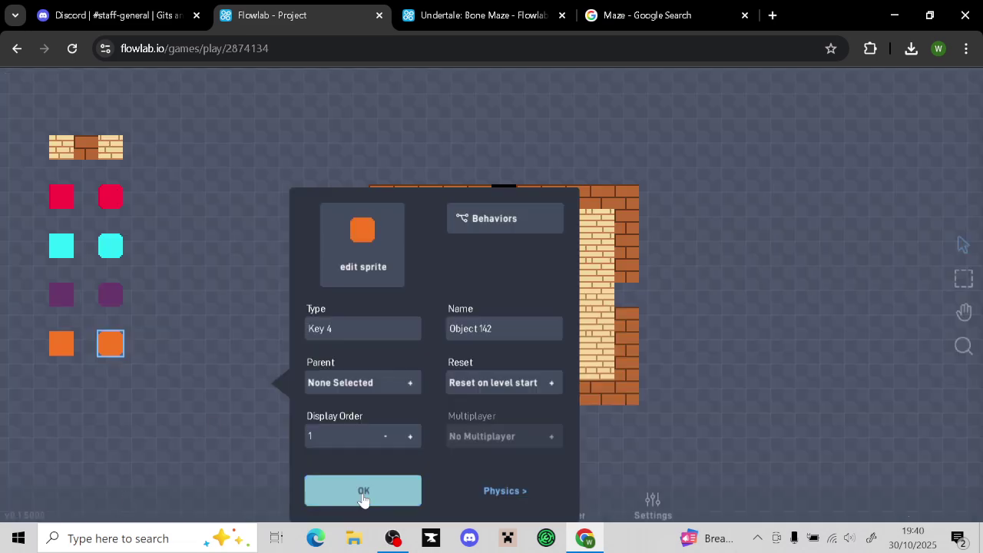
left_click(363, 496)
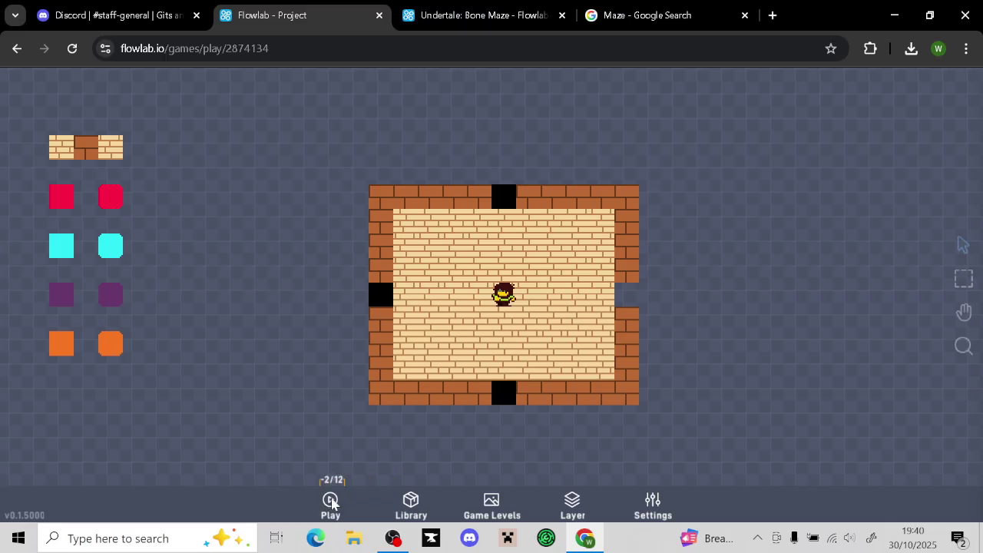
Playtest the game by walking the player out of the room into the coloured keys, and return to the editor
left_click(331, 503)
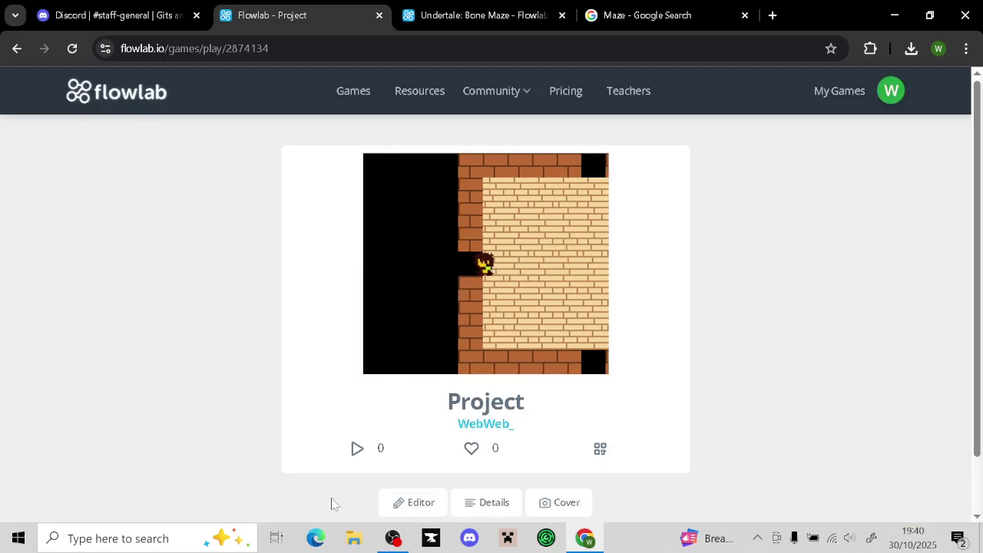
key("Left")
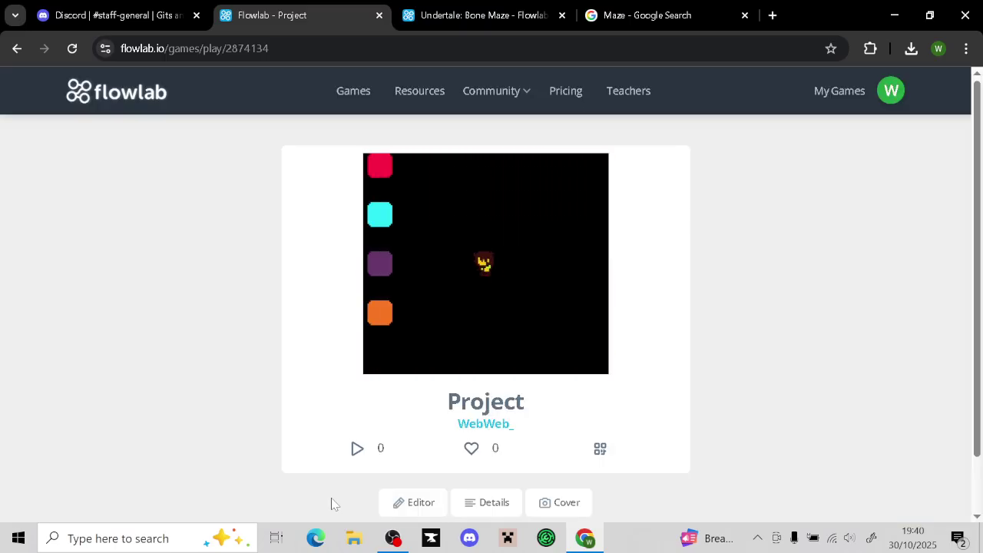
key("Down")
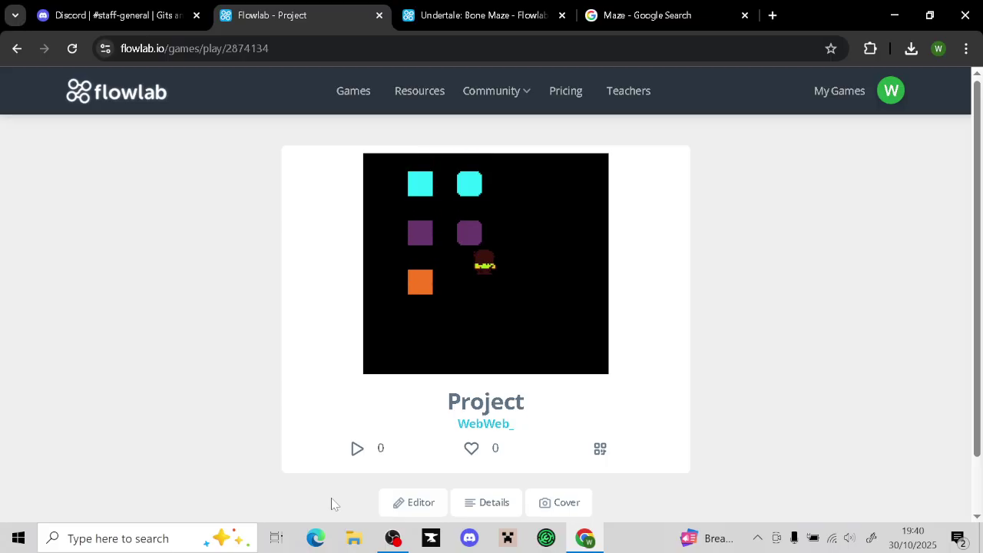
key("Up")
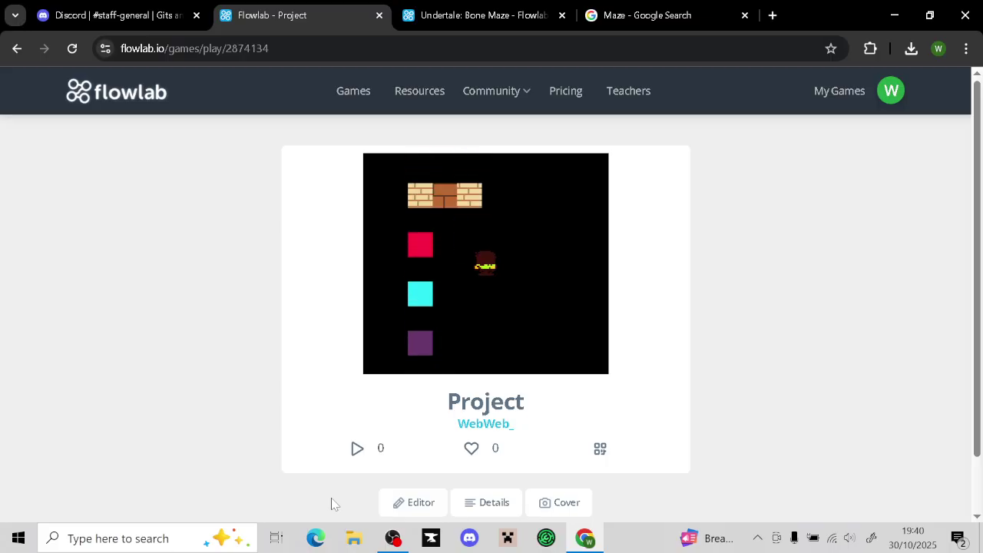
left_click(415, 503)
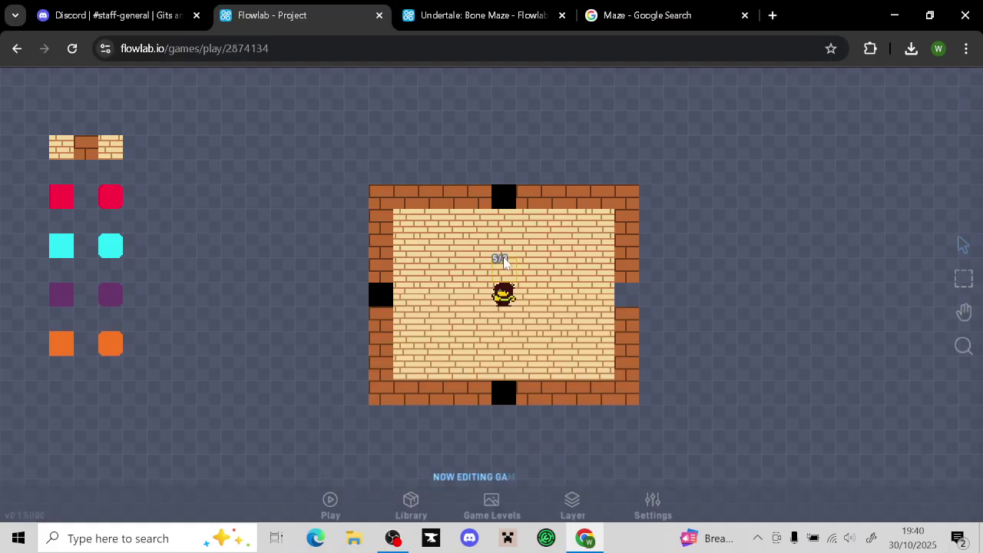
Open the player's behaviors and bring up the Door1 and Key 1 collision logic with its Unlock 1 message
left_click(503, 299)
left_click(529, 278)
left_click(745, 164)
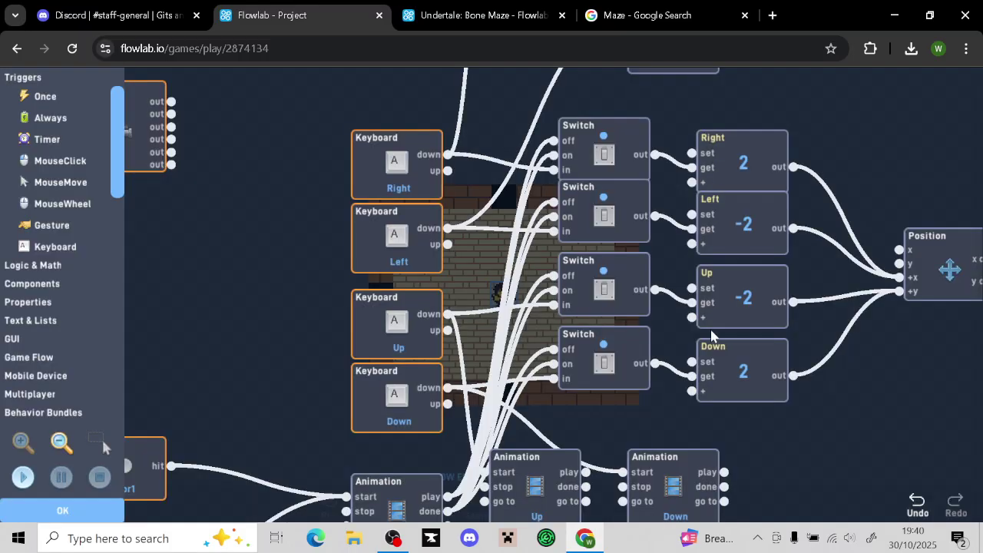
mouse_move(773, 377)
left_mouse_down()
mouse_move(794, 274)
mouse_move(762, 376)
mouse_move(782, 394)
left_mouse_up()
left_click_drag(864, 405, 970, 252)
left_click_drag(667, 481, 810, 414)
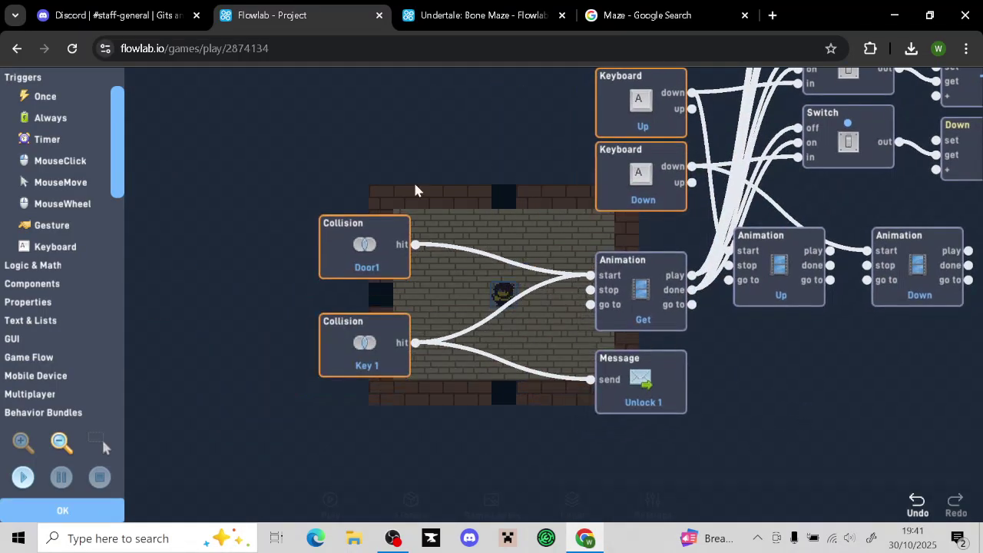
Add six new Collision triggers to the player's behaviours, after shifting the Key 1 trigger group up slightly
left_click_drag(335, 324, 337, 309)
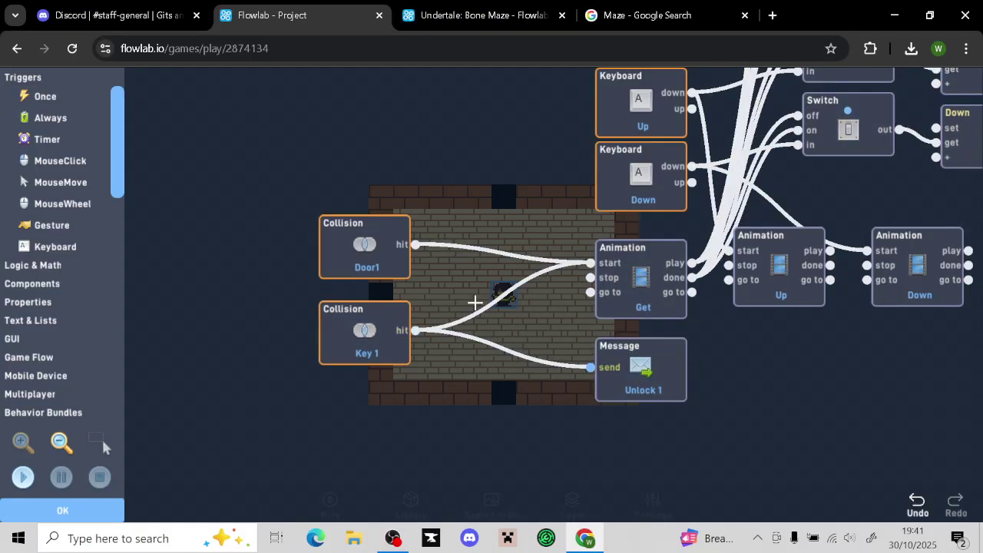
left_click_drag(121, 161, 122, 218)
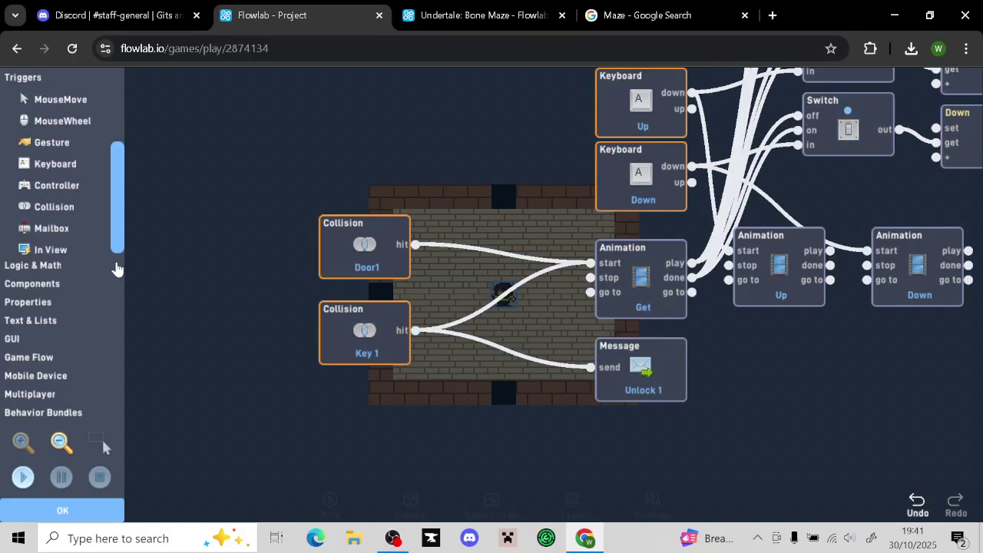
left_click(68, 212)
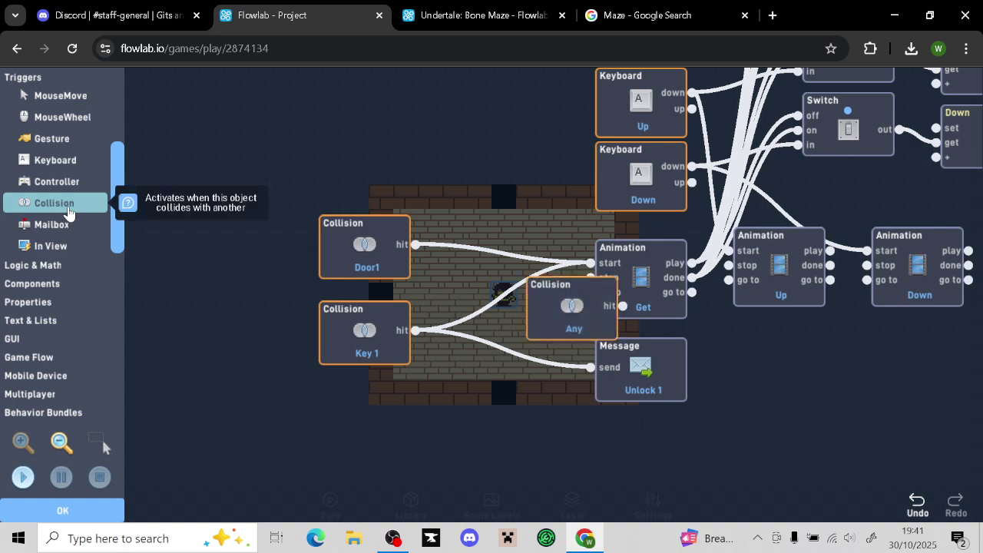
left_click(68, 213)
left_click(68, 213)
left_click(68, 212)
left_click(68, 213)
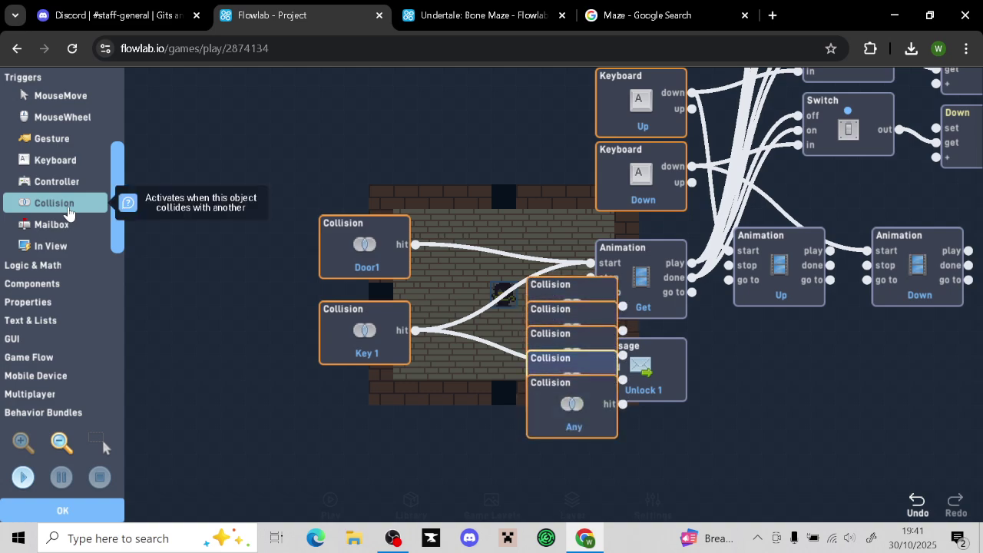
left_click(68, 213)
scroll(356, 415, "down", 1)
Place one new Collision block below the Key 1 collision and set its type to Door 2
left_click_drag(537, 265, 336, 394)
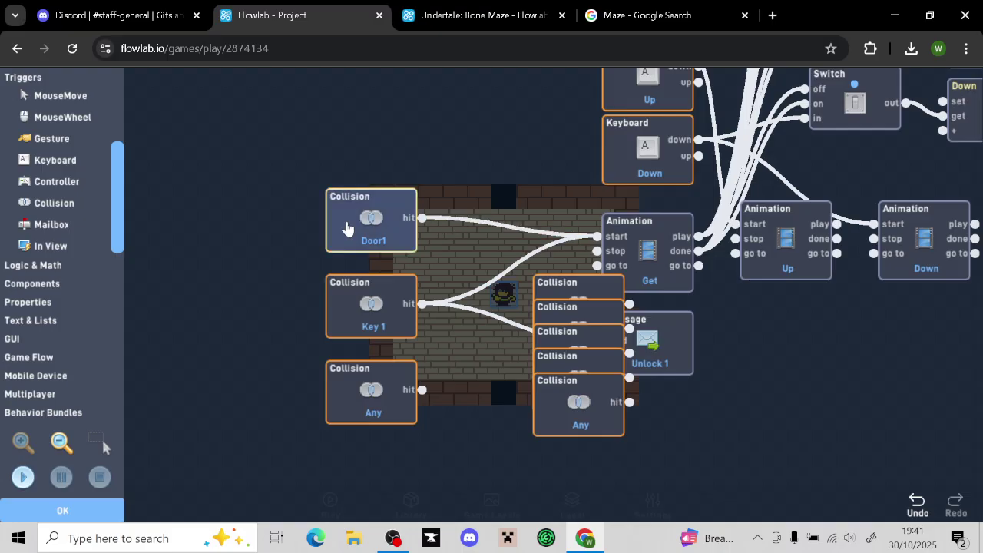
left_click_drag(513, 465, 569, 387)
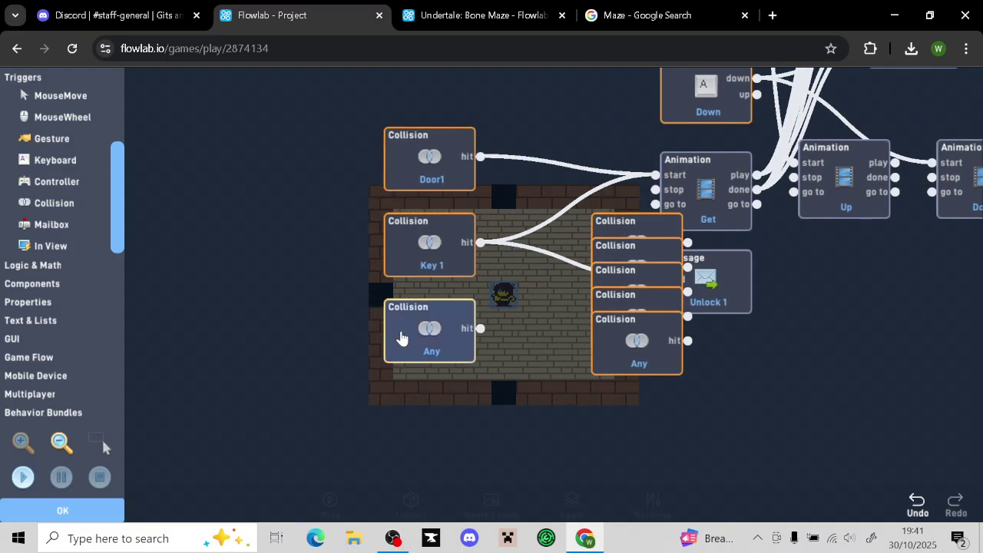
left_click(469, 328)
left_click(605, 252)
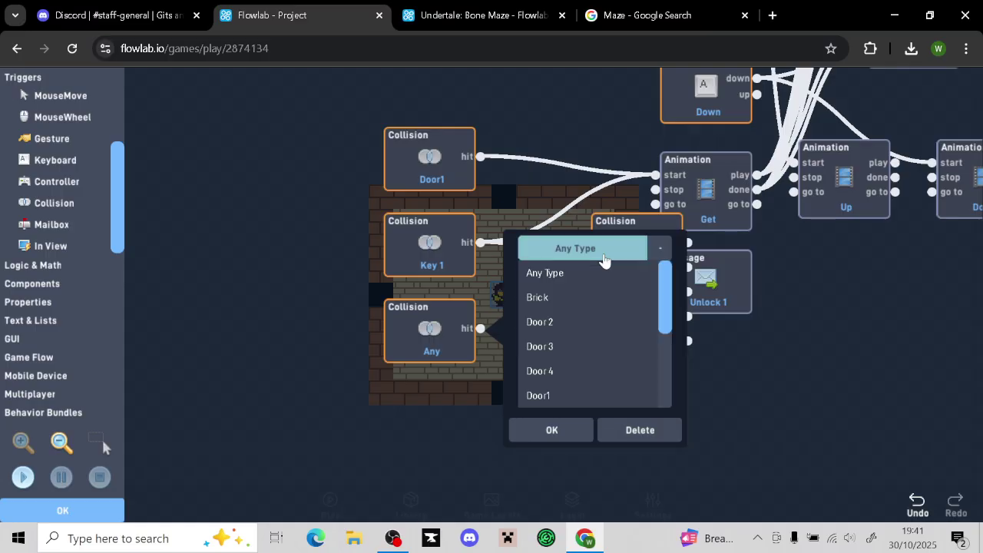
left_click(568, 322)
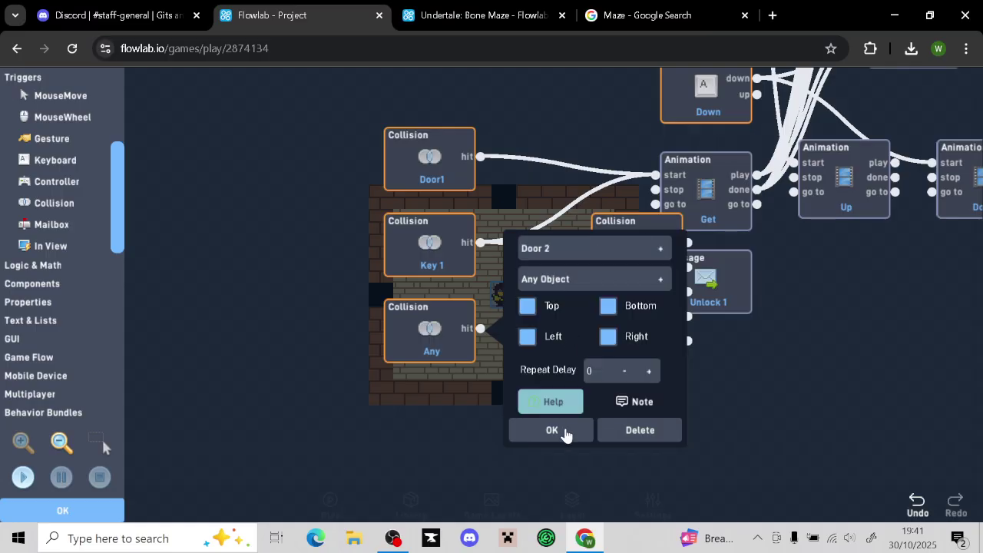
left_click(551, 431)
Place another new Collision block below the Door 2 collision and set its type to Key 2
left_click_drag(653, 248, 417, 410)
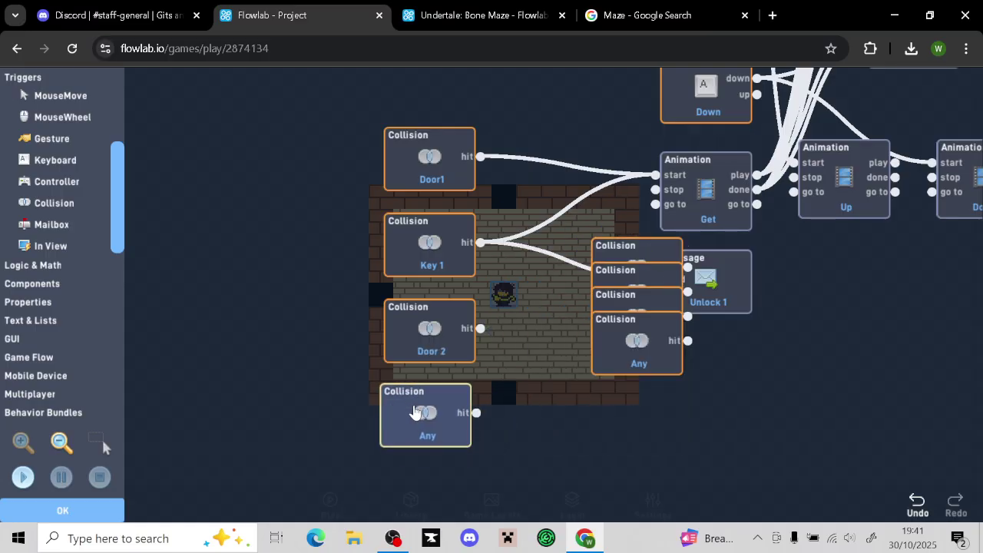
left_click(419, 411)
left_click(375, 164)
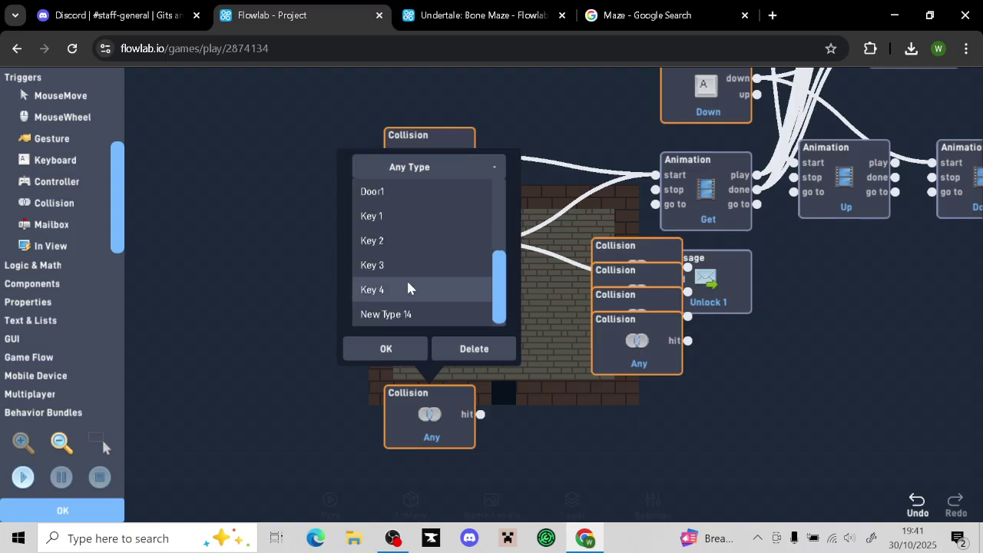
left_click(395, 241)
left_click(388, 348)
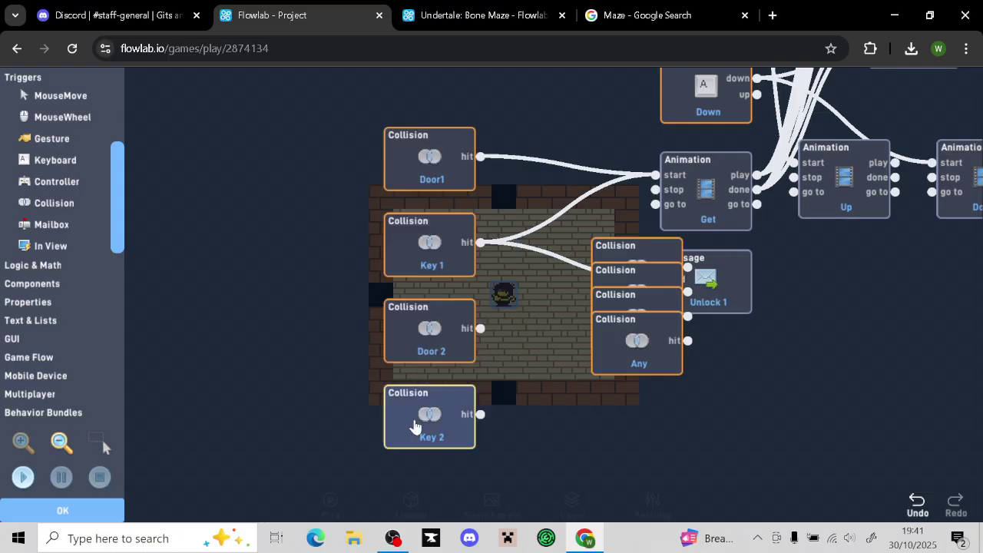
Place the next unassigned Collision block below the Key 2 collision and set its type to Door 3
left_click_drag(569, 368, 536, 222)
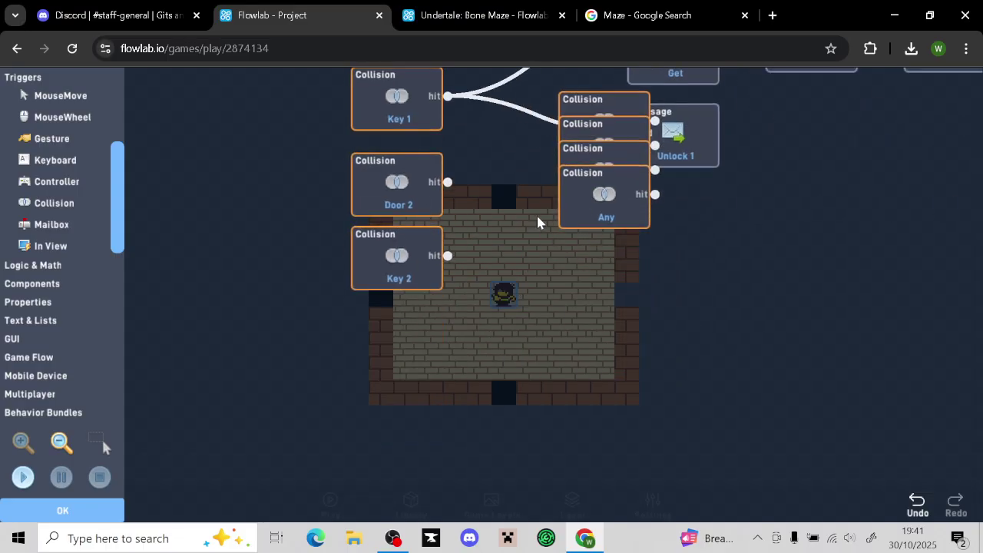
left_click_drag(579, 107, 367, 336)
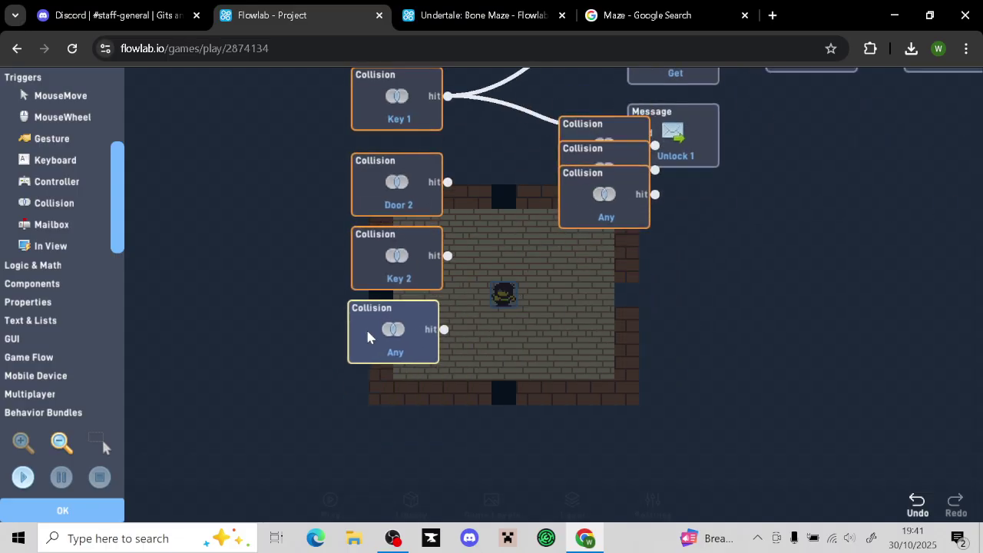
left_click(367, 337)
left_click(547, 249)
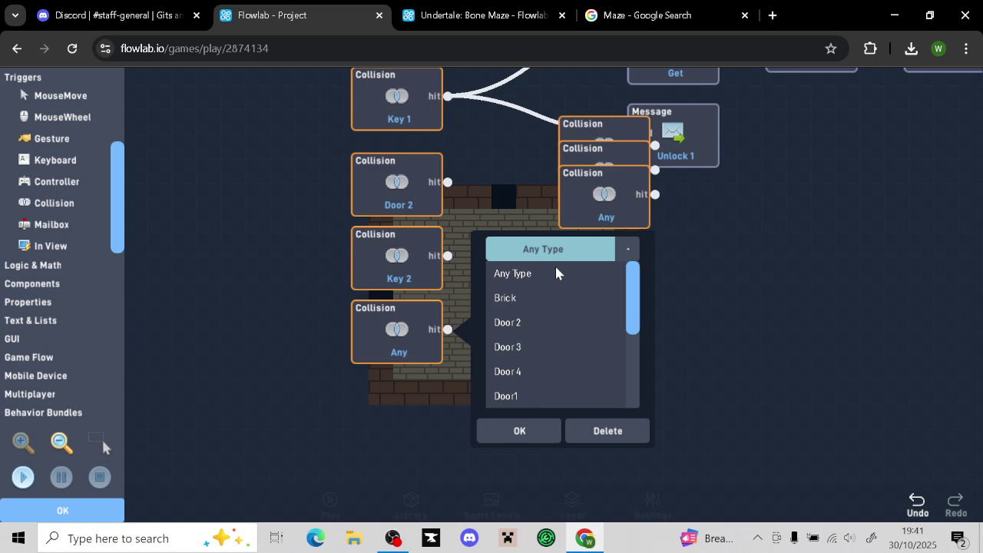
left_click(540, 346)
left_click(518, 430)
Place an unassigned Collision block below the Door 3 collision and set its type to Key 3
left_click_drag(577, 140, 362, 432)
left_click(358, 430)
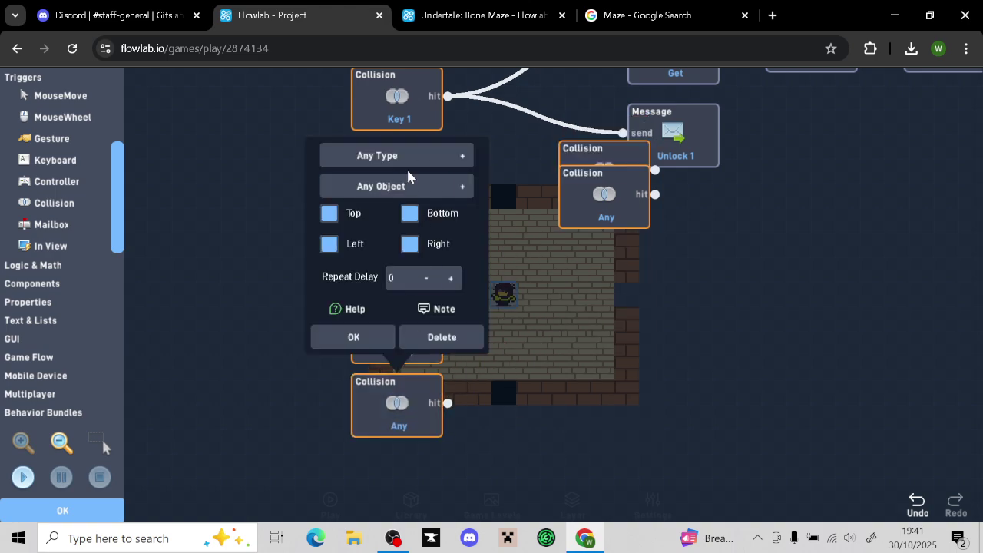
left_click(408, 163)
scroll(424, 239, "down", 5)
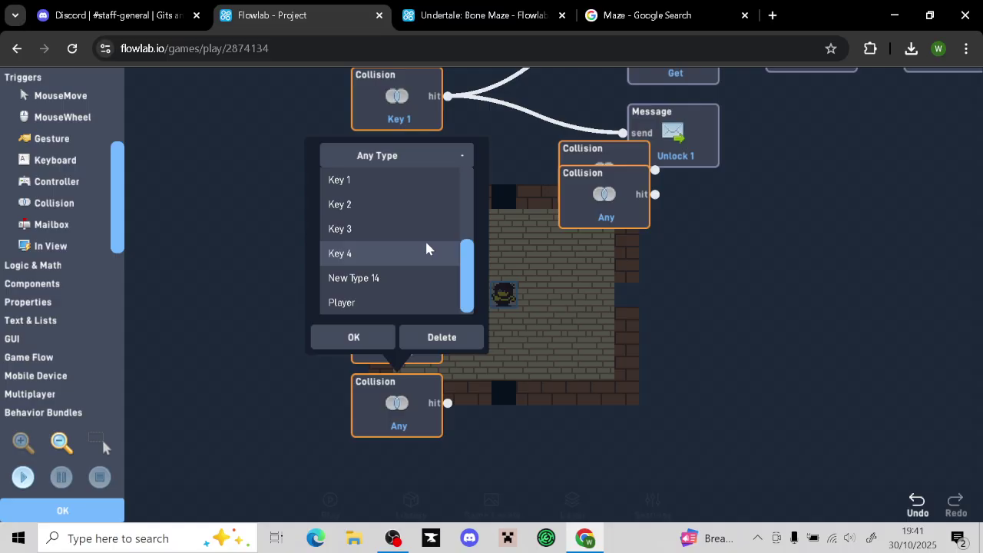
left_click(367, 233)
left_click(354, 337)
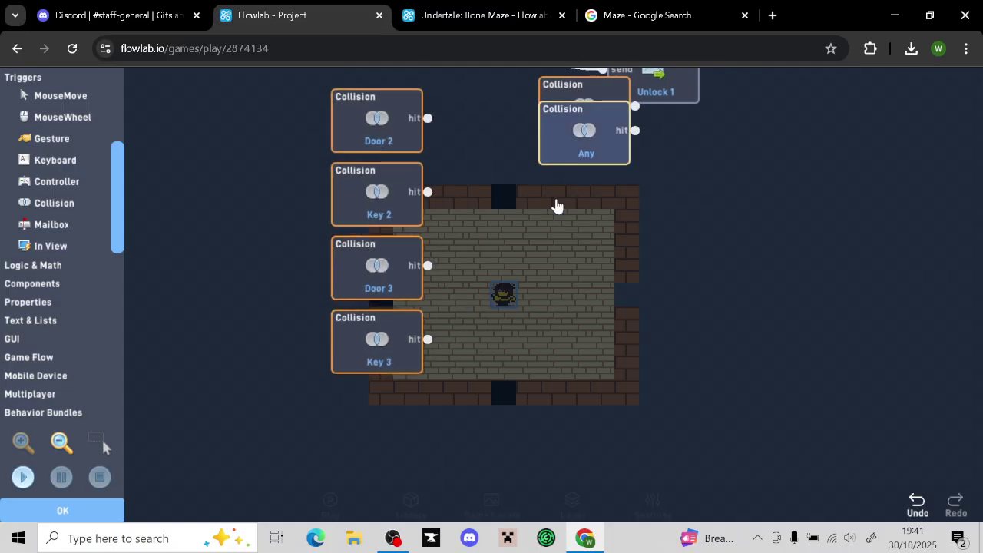
Place an unassigned Collision block below the Key 3 collision and set its type to Door 4
left_click_drag(557, 206, 367, 461)
left_click(369, 419)
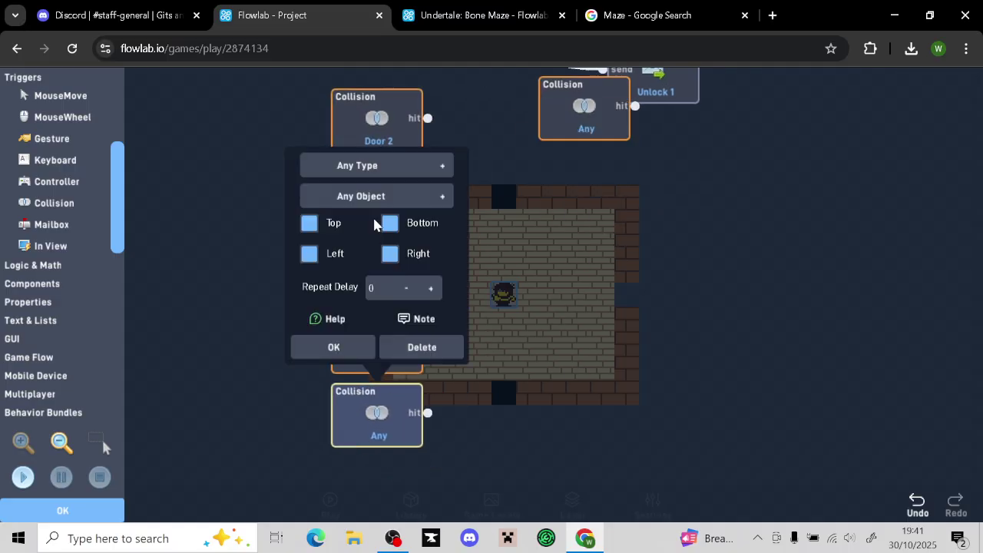
left_click(360, 165)
left_click(361, 265)
left_click(357, 347)
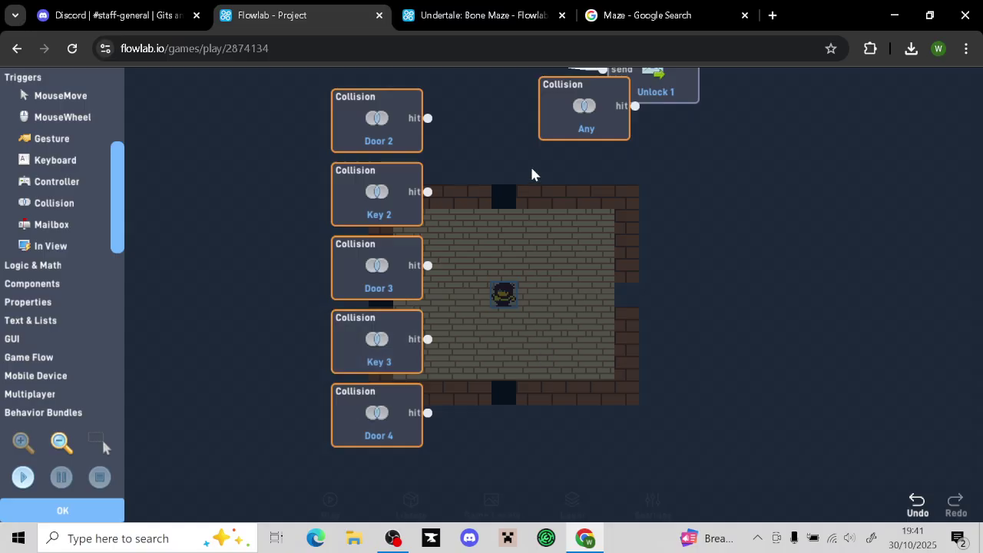
Place the last unassigned Collision block below the Door 4 collision and set its type to Key 4
left_click_drag(550, 127, 473, 314)
left_click_drag(546, 98, 347, 496)
left_click(347, 496)
left_click(349, 495)
left_click(350, 500)
left_click(359, 239)
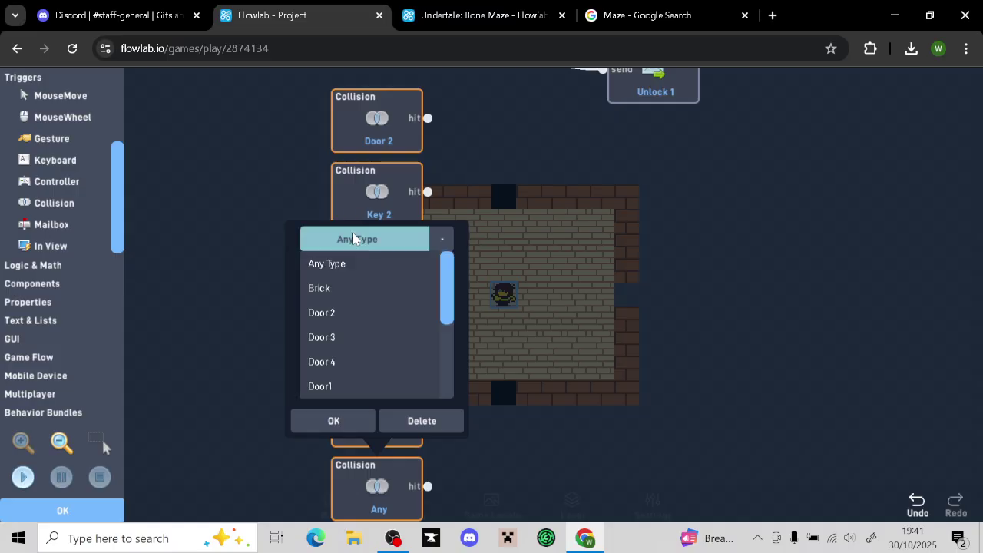
scroll(365, 273, "down", 3)
left_click(341, 335)
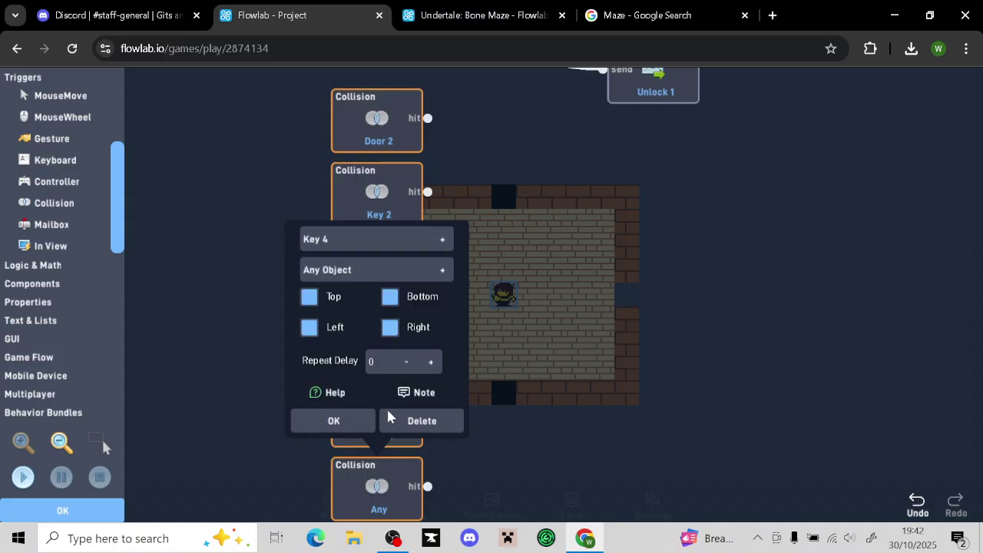
left_click(360, 422)
Connect the hit outputs of the Door 2, Key 2, Door 3 and Key 3 collisions to the Get animation's start input
left_click_drag(575, 329, 496, 474)
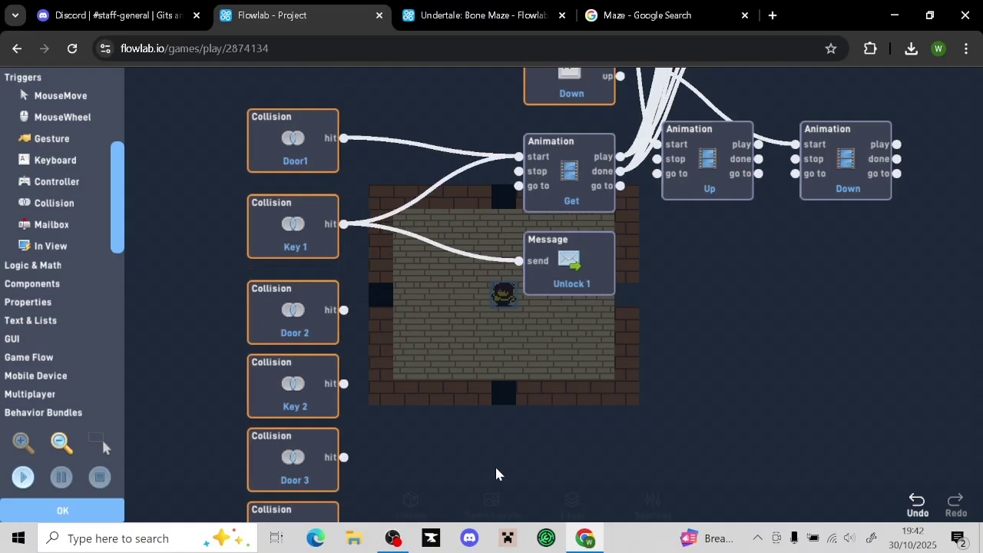
left_click_drag(344, 309, 514, 157)
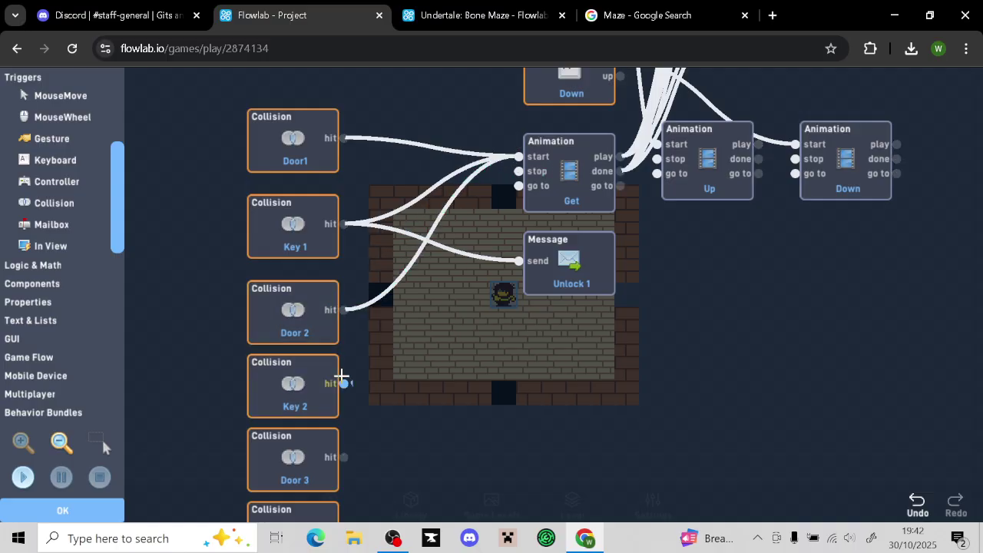
left_click_drag(343, 383, 519, 158)
scroll(445, 361, "down", 2)
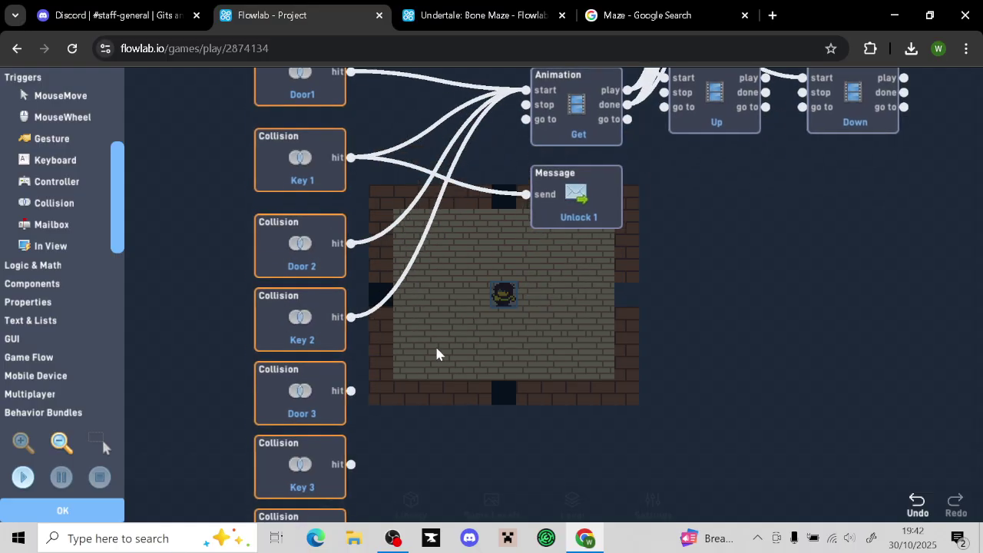
left_click_drag(361, 379, 526, 90)
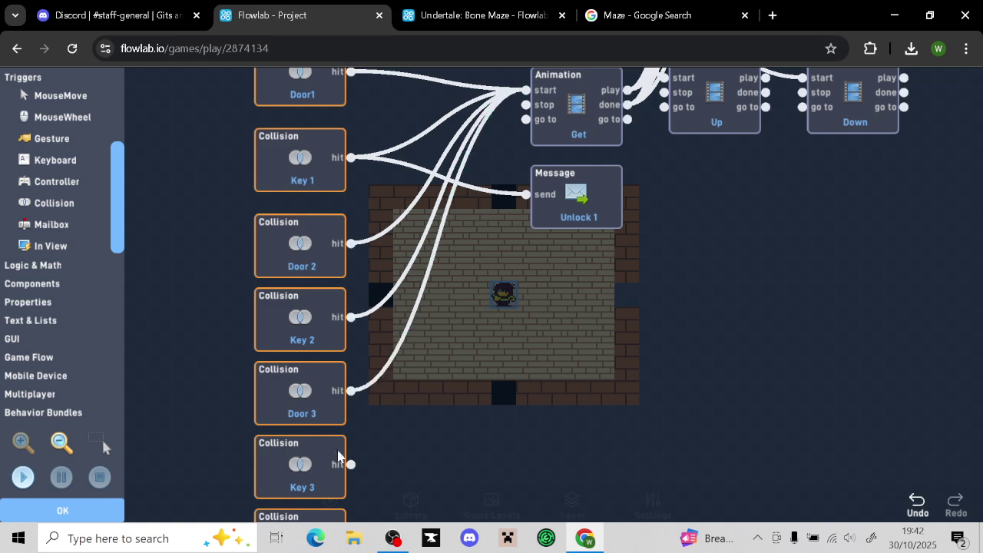
left_click_drag(348, 463, 527, 90)
Connect the hit outputs of the Door 4 and Key 4 collisions to the Get animation's start input
scroll(481, 288, "down", 2)
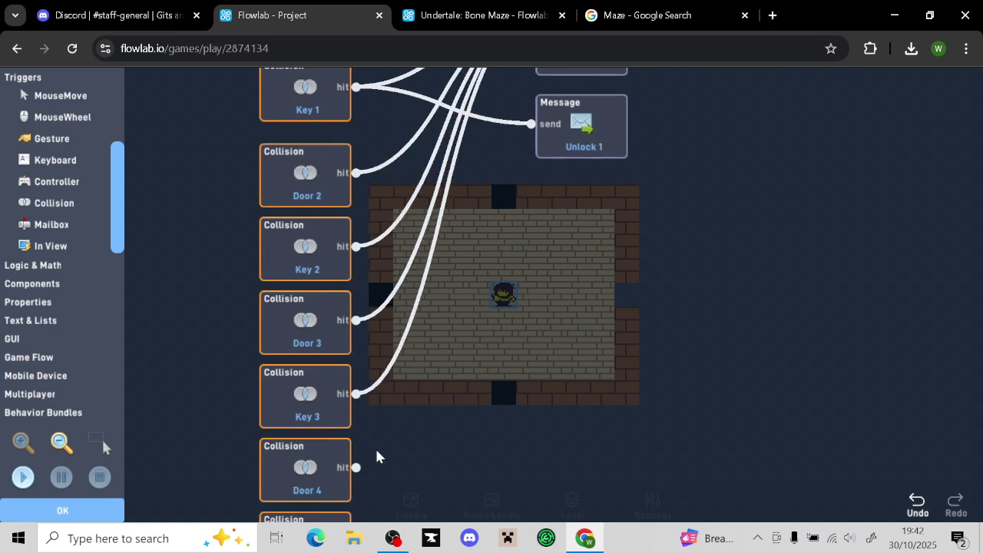
left_click_drag(367, 459, 559, 328)
scroll(554, 353, "up", 2)
left_click_drag(397, 423, 396, 413)
scroll(397, 413, "down", 2)
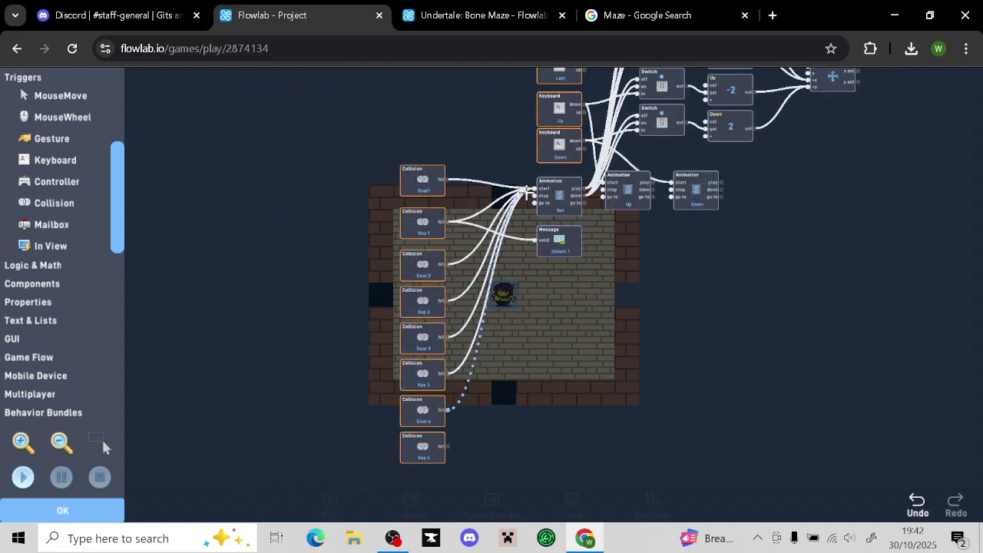
left_click_drag(527, 191, 535, 189)
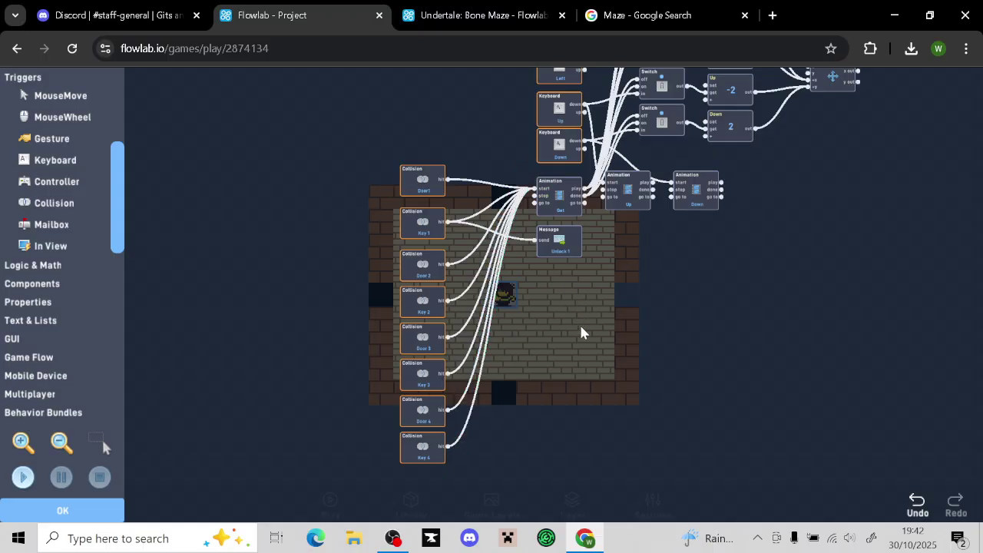
Find the Message component and add three new Message blocks for the remaining keys
scroll(579, 323, "up", 5)
left_click(46, 265)
left_click(51, 282)
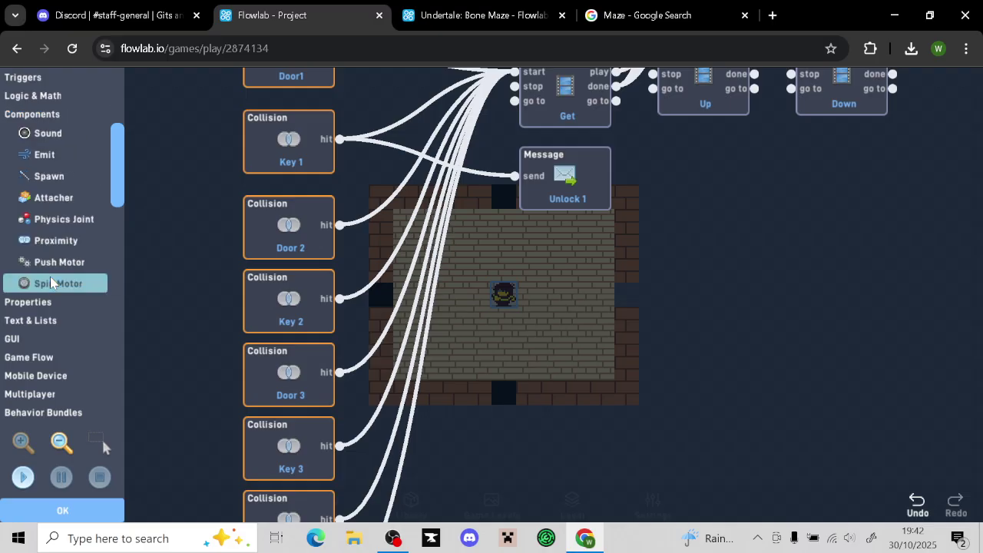
left_click(46, 302)
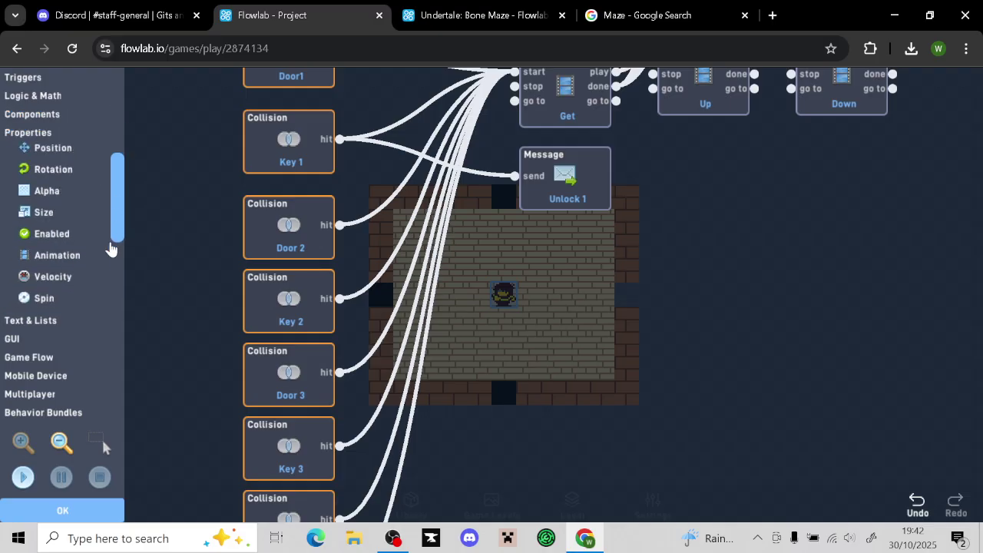
scroll(110, 248, "down", 3)
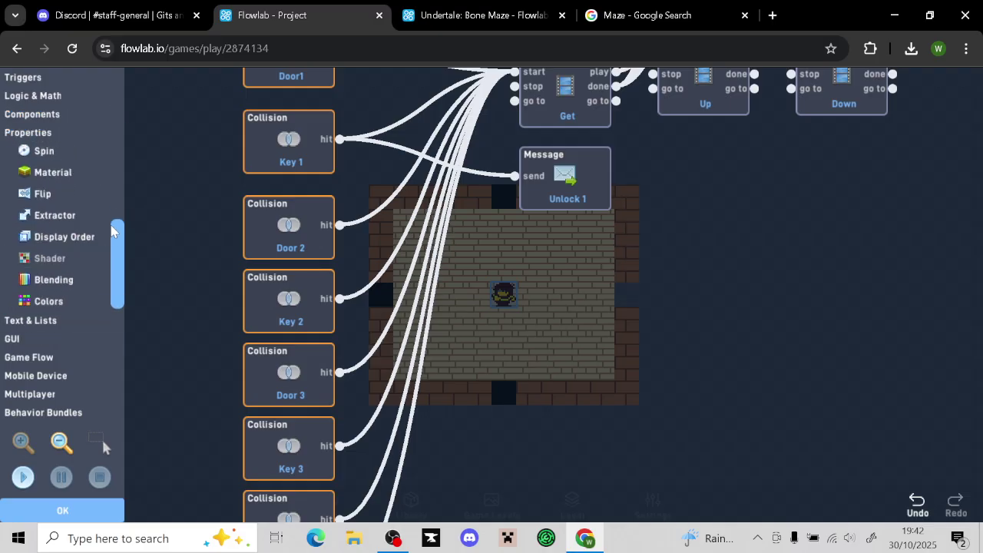
left_click_drag(116, 247, 123, 145)
left_click(69, 116)
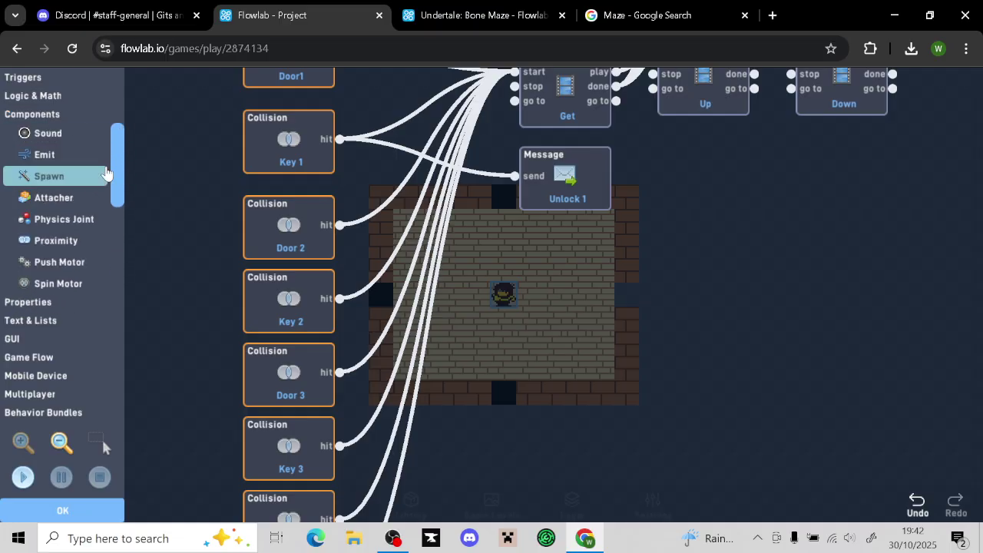
scroll(85, 200, "down", 4)
left_click(80, 247)
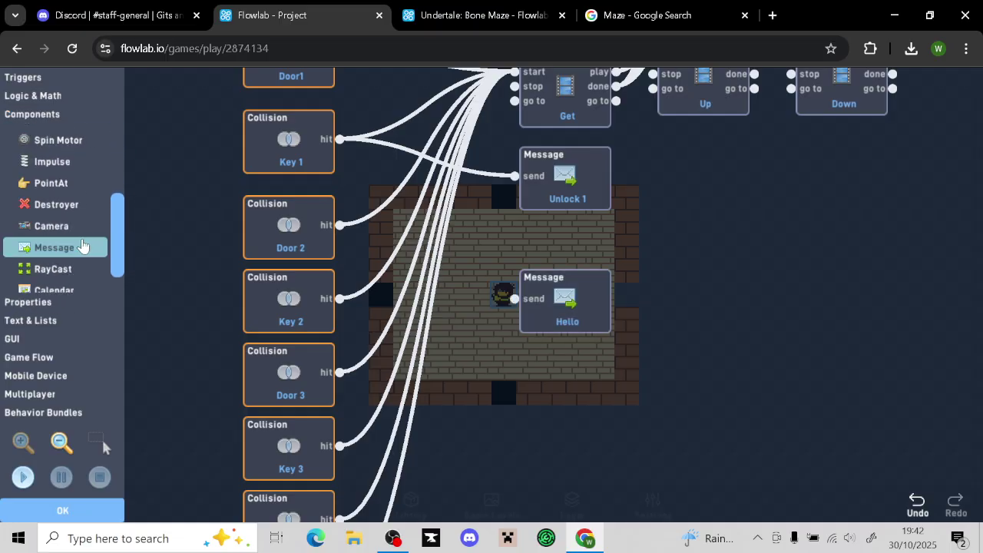
left_click(80, 247)
left_click(80, 248)
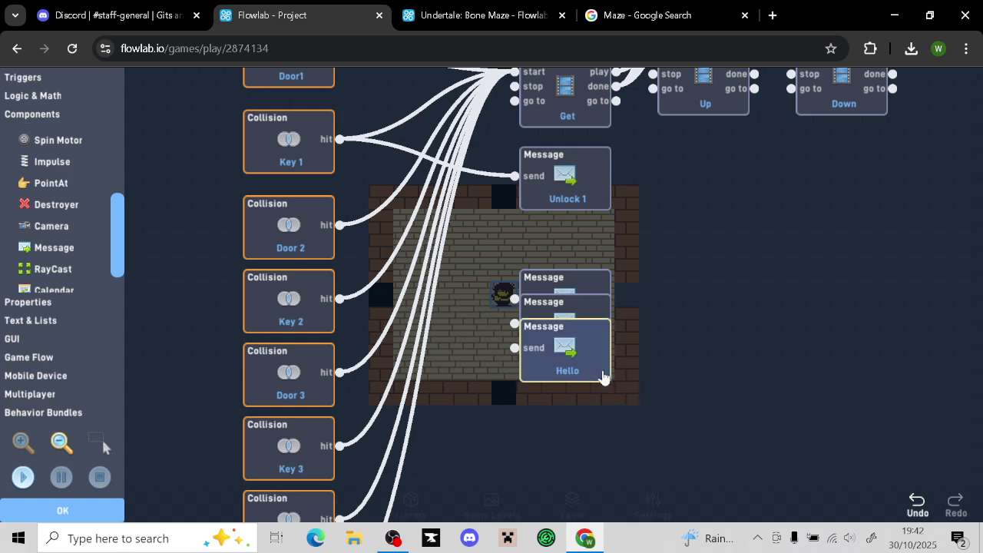
Arrange the three new Message blocks in an evenly spaced column below the Unlock 1 message
left_click(576, 346)
left_click(547, 292)
left_click_drag(557, 334, 557, 420)
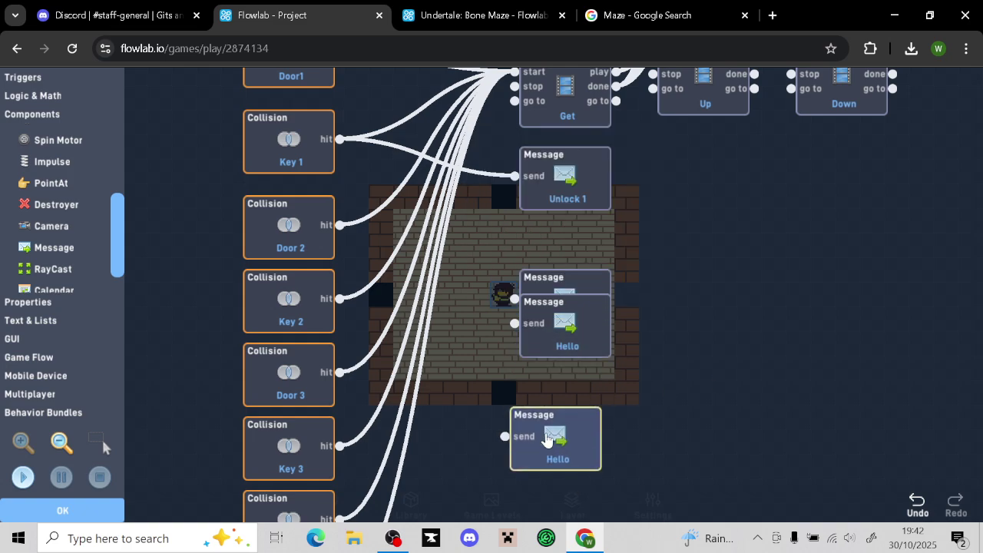
left_click_drag(579, 310, 576, 343)
left_click(580, 279)
left_click_drag(579, 280, 580, 266)
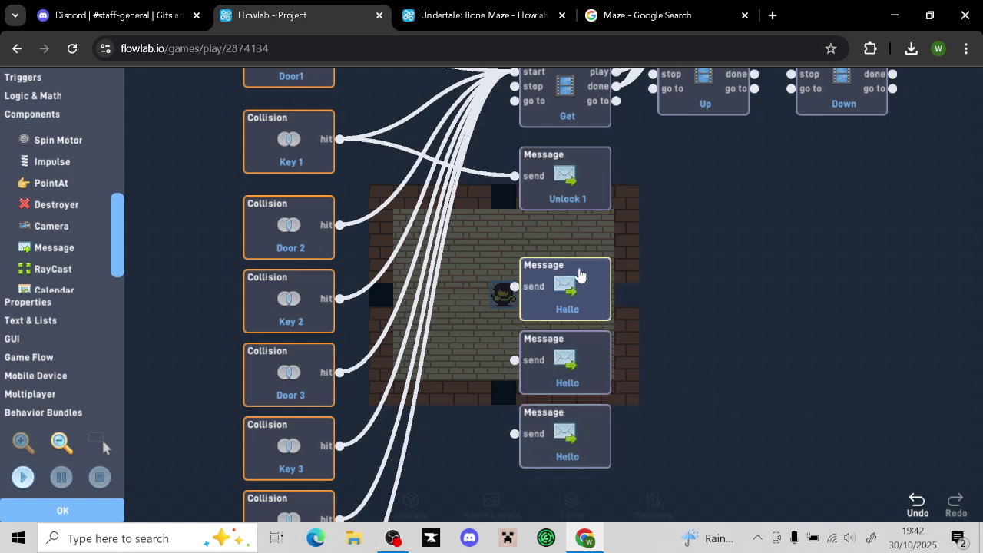
scroll(680, 311, "down", 1)
left_click(578, 221)
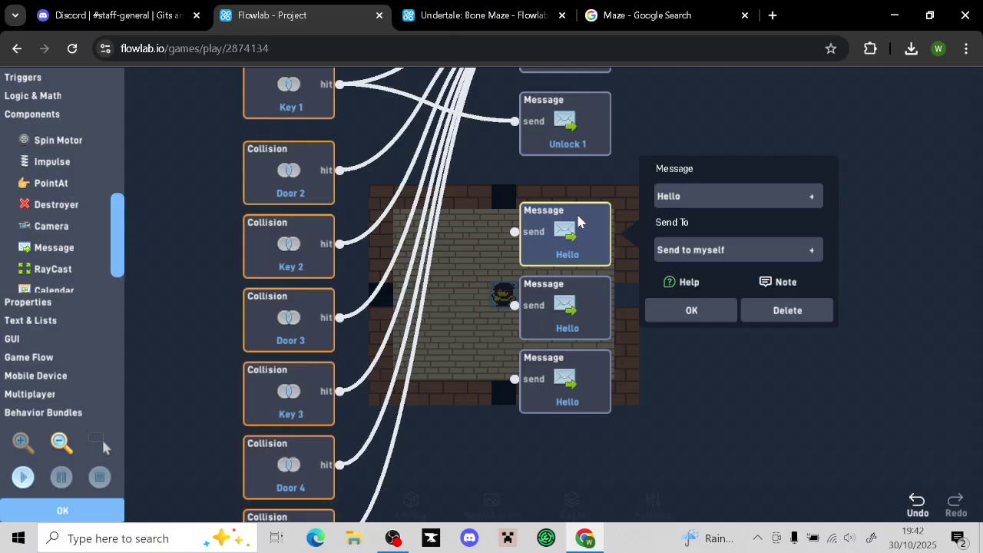
left_click(712, 199)
left_click(721, 219)
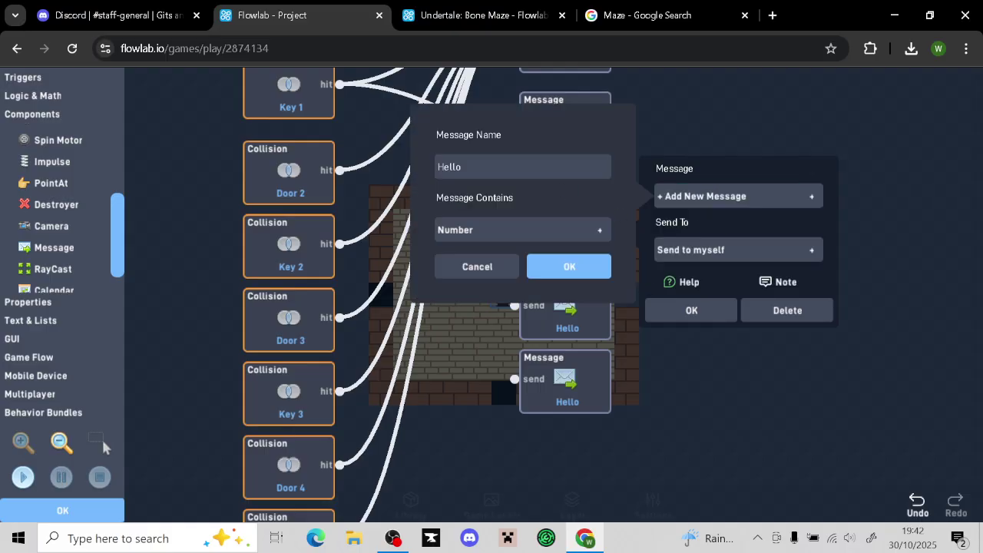
left_click(295, 169)
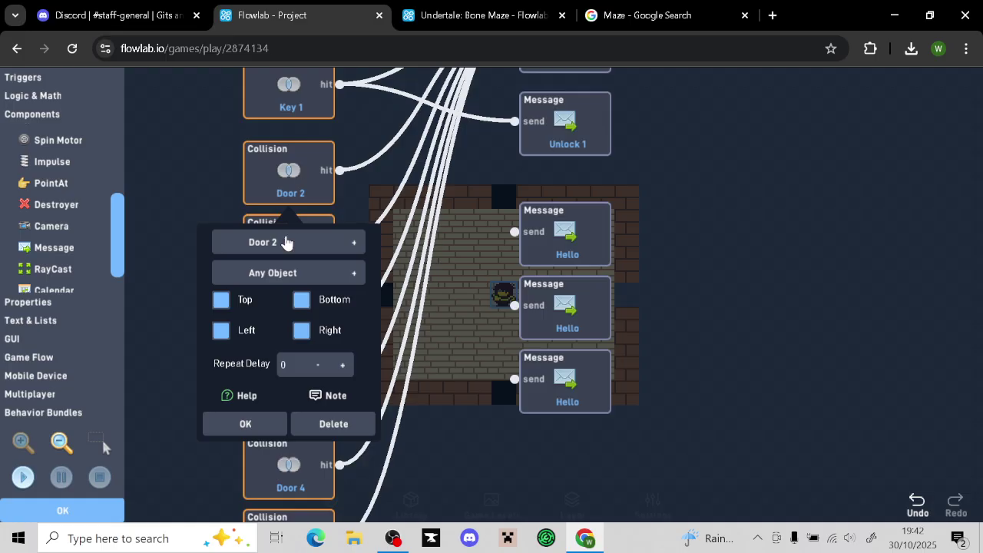
left_click(265, 431)
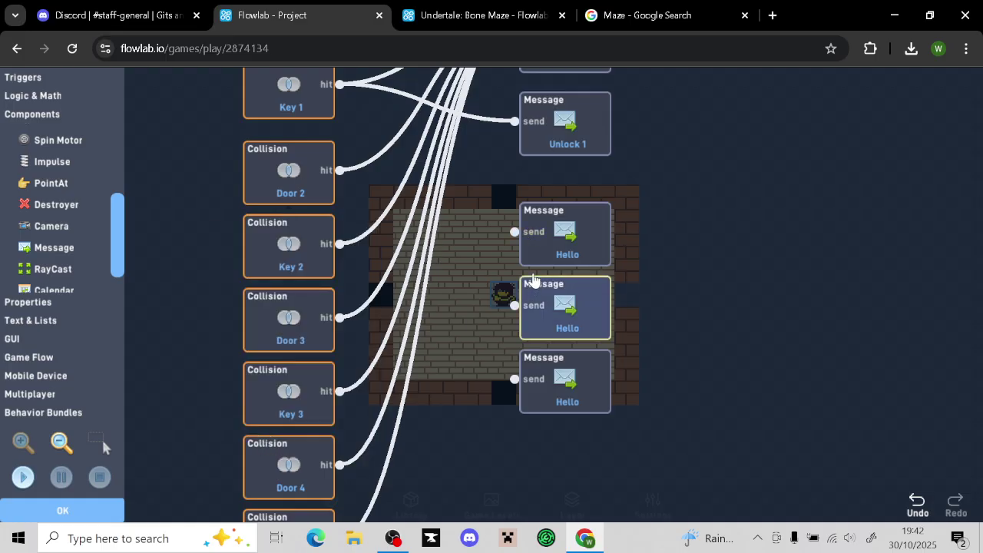
Add a new message named Unlock 2 and assign it to the first new Message block below Unlock 1
left_click(546, 254)
left_click(659, 198)
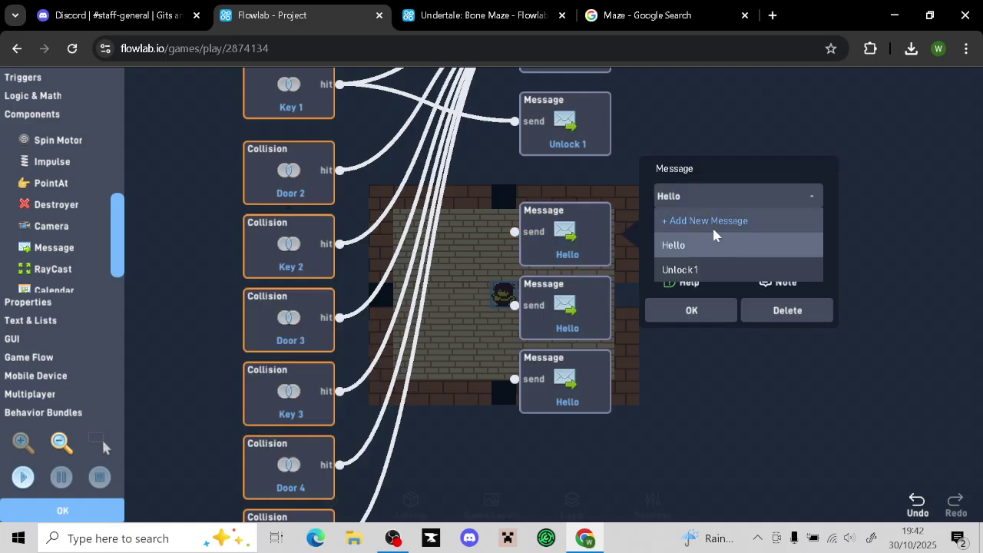
left_click(713, 222)
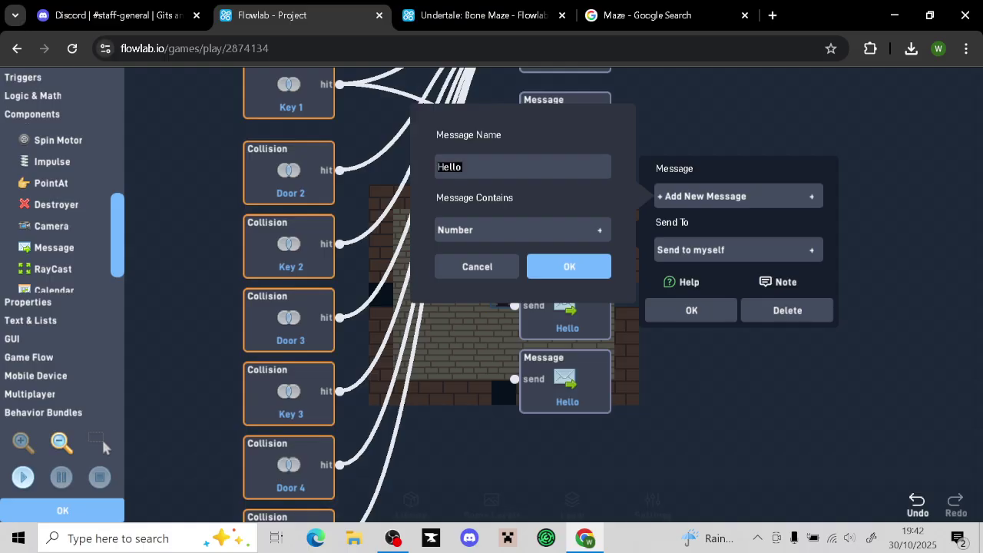
type("Unclok")
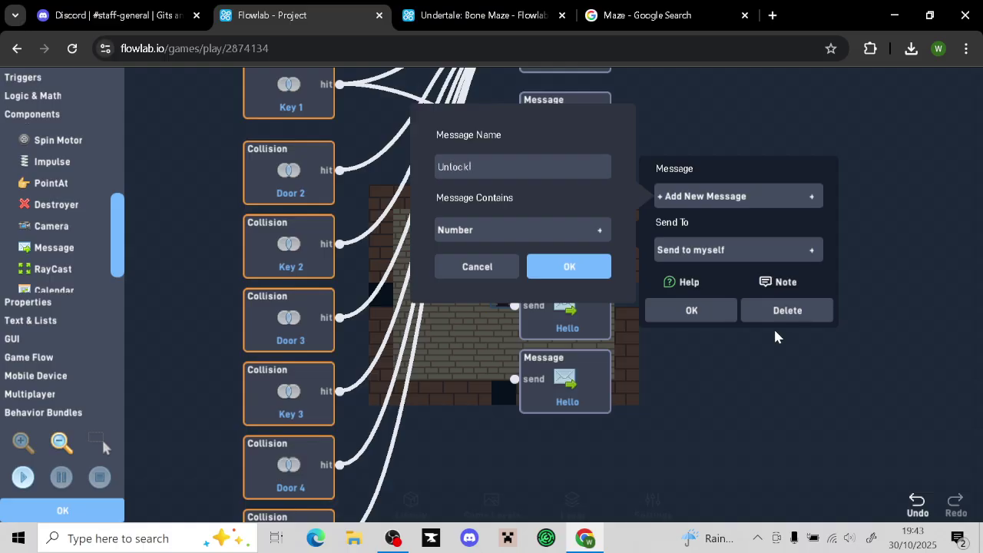
left_click(545, 270)
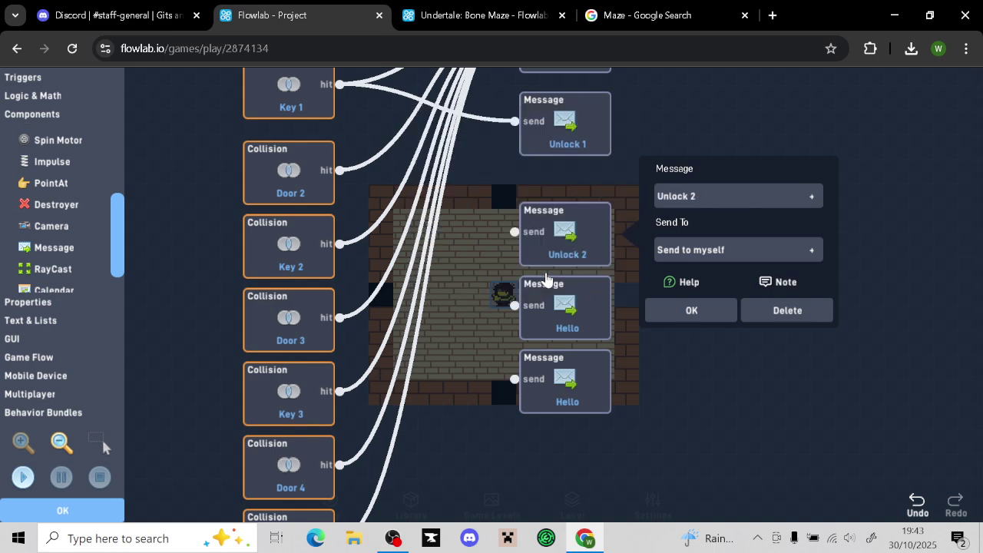
left_click(691, 312)
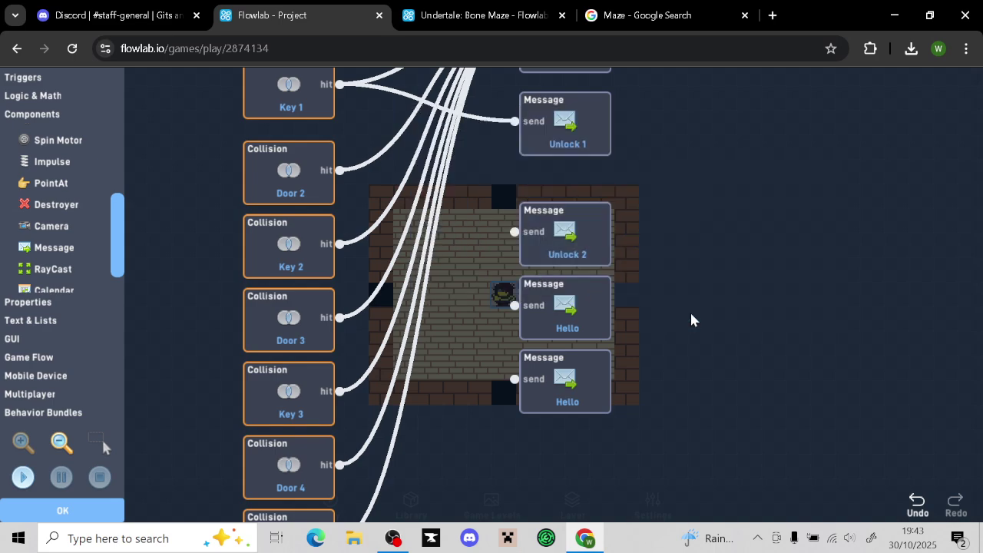
left_click(576, 322)
left_click(529, 127)
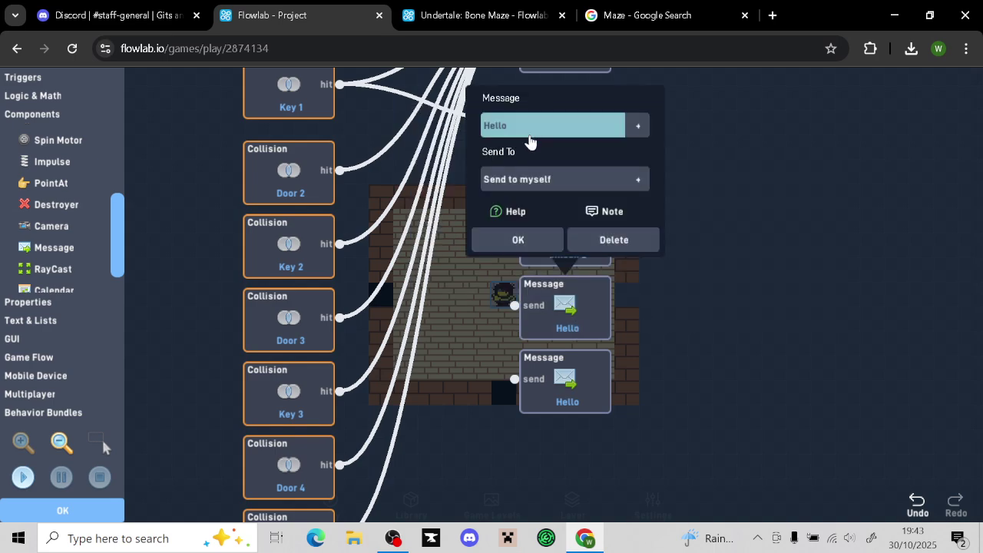
left_click(535, 148)
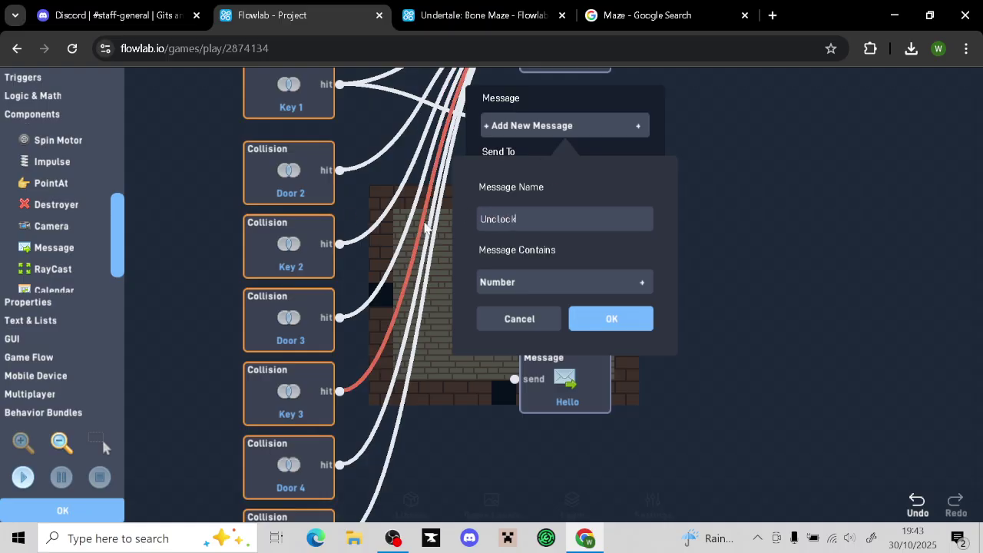
type("3")
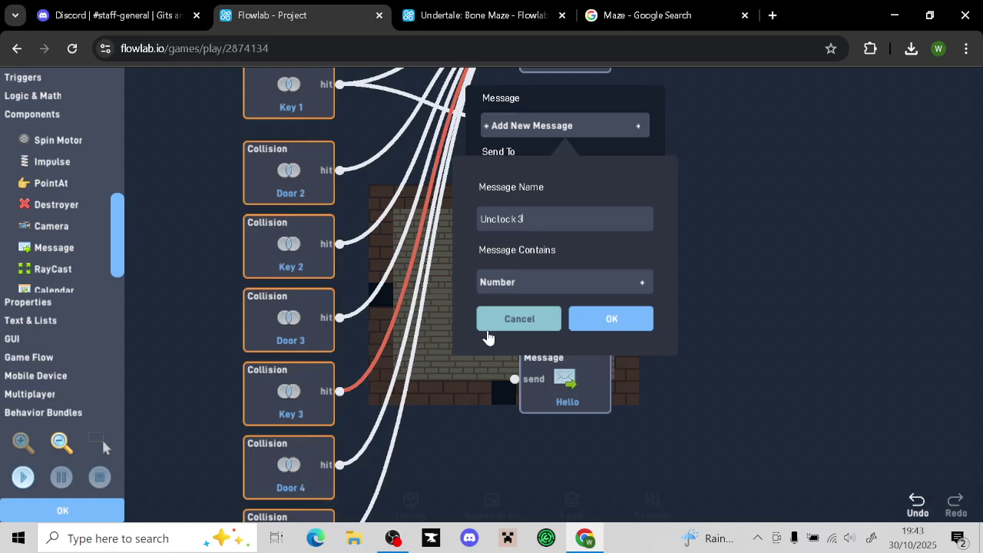
left_click(537, 318)
left_click(521, 241)
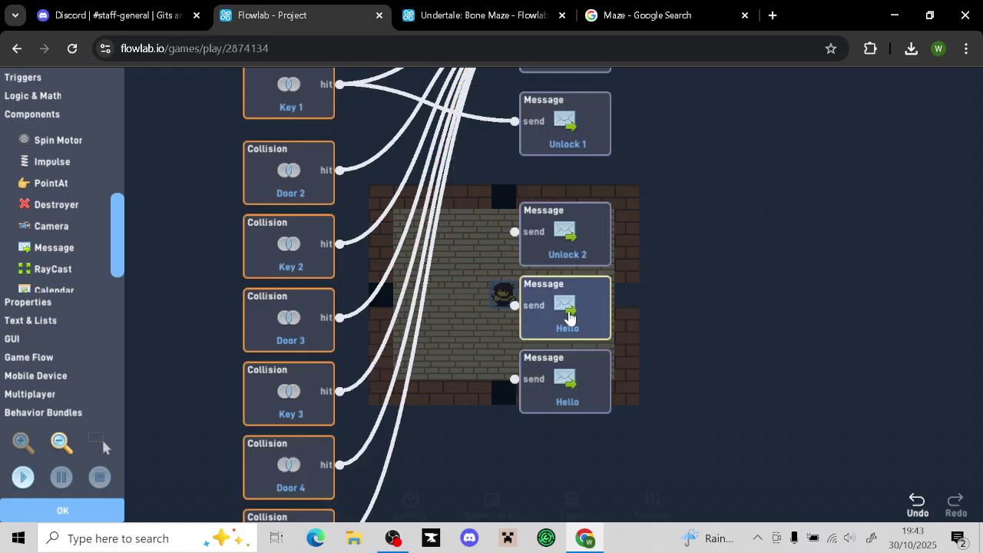
Add a new message named Unlock 3 and assign it to the Message block directly below Unlock 2
left_click(570, 313)
left_click(565, 132)
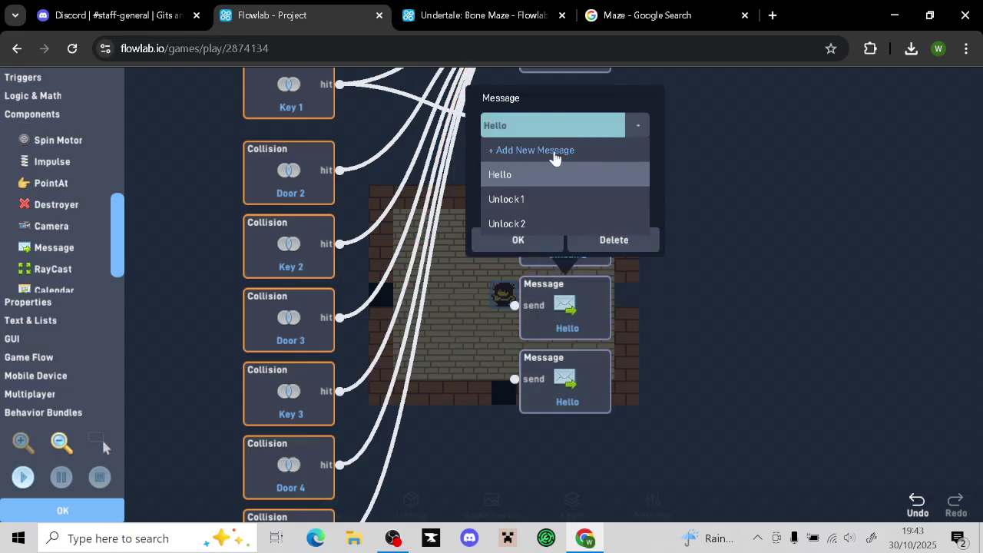
left_click(550, 147)
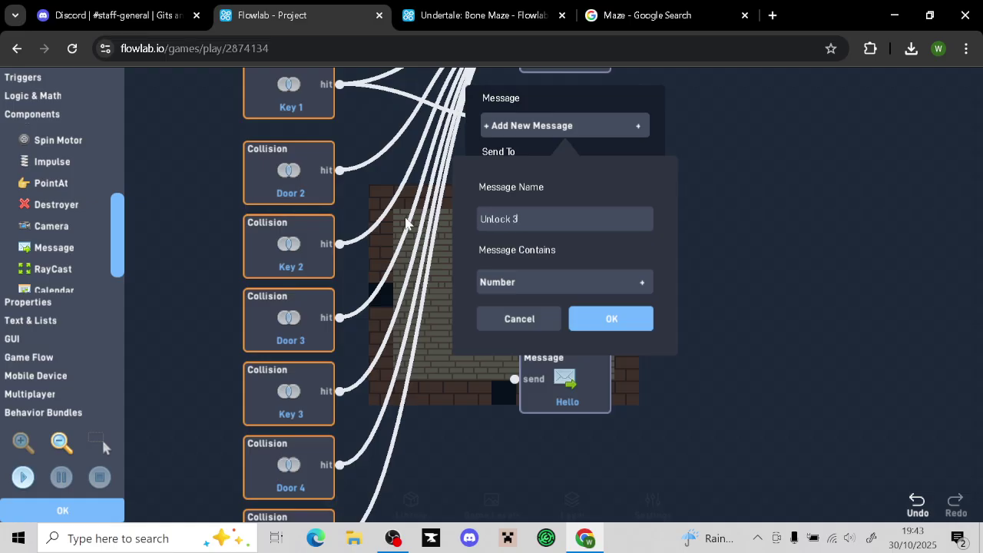
left_click(635, 324)
left_click(517, 239)
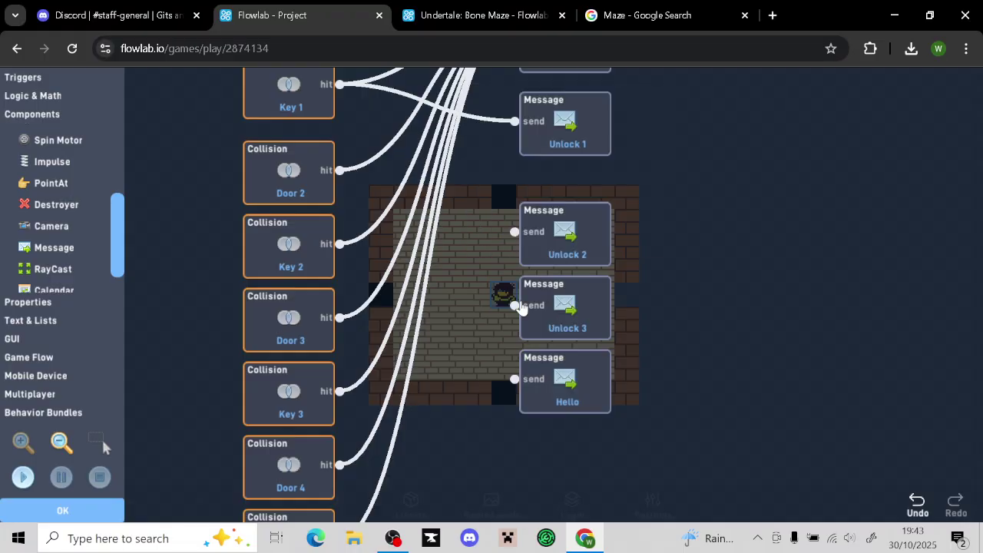
Add a new message named Unlock 4 and assign it to the last Message block still set to Hello
left_click(538, 394)
left_click(531, 206)
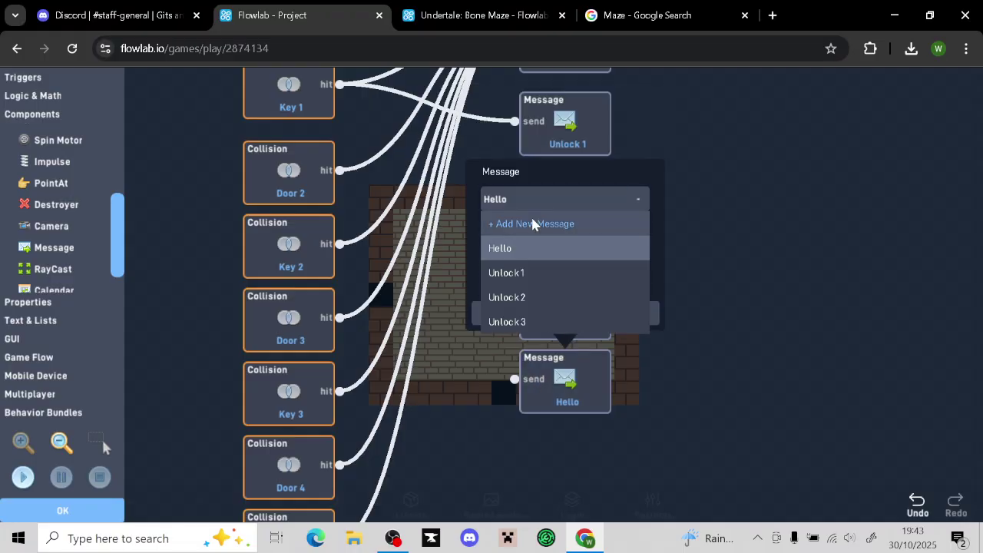
left_click(530, 216)
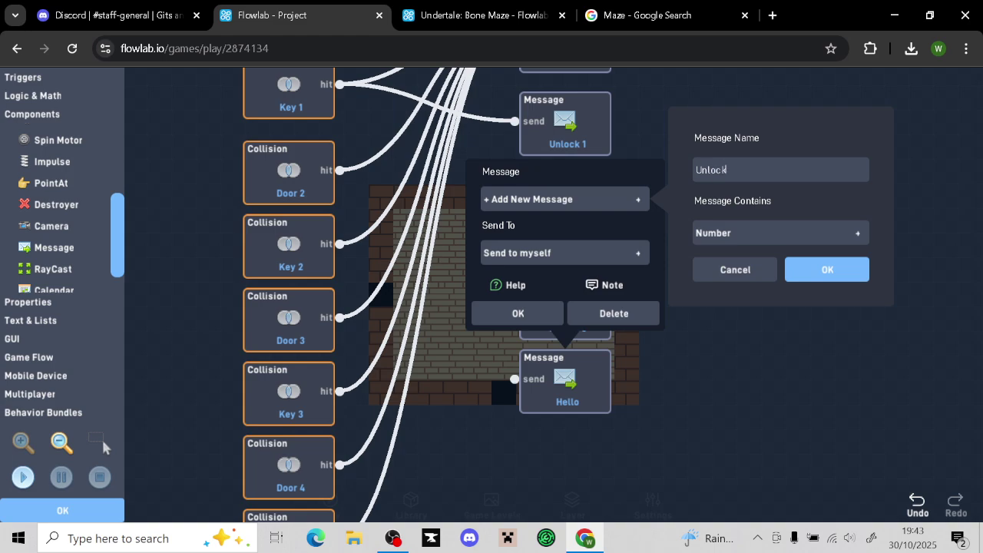
left_click(823, 270)
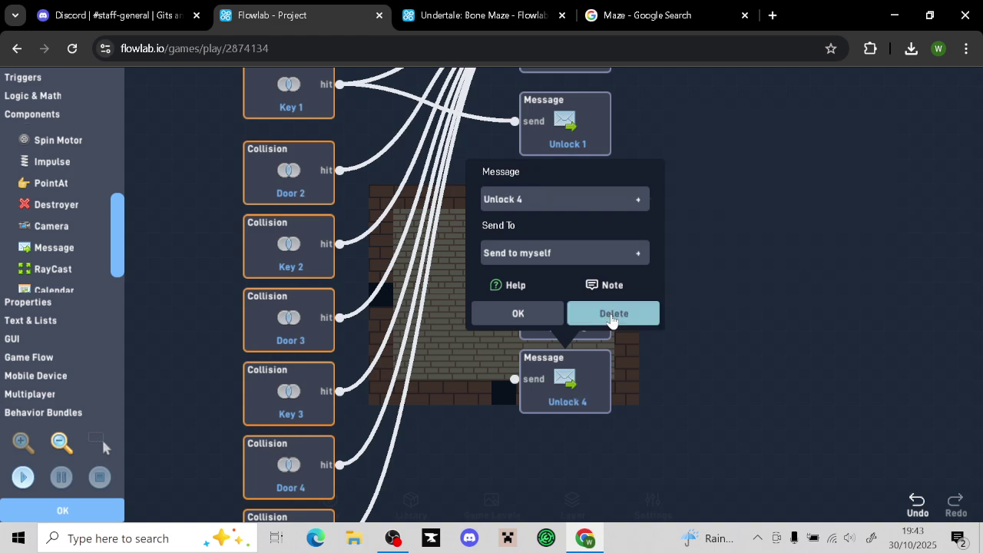
left_click(517, 314)
Make the Unlock 2 message go to chosen objects, with Door 2 as the object type
left_click(578, 213)
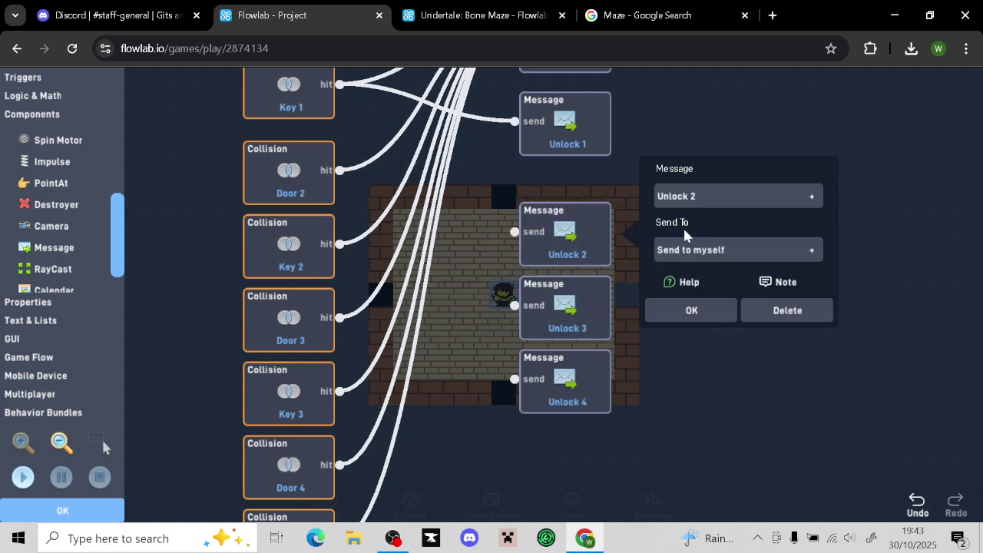
left_click(702, 251)
left_click(719, 275)
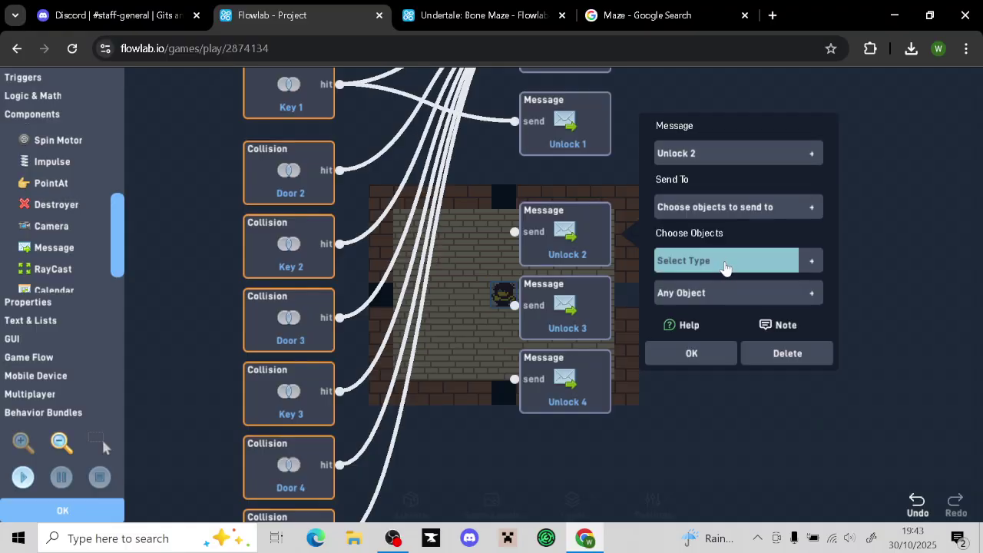
left_click(725, 262)
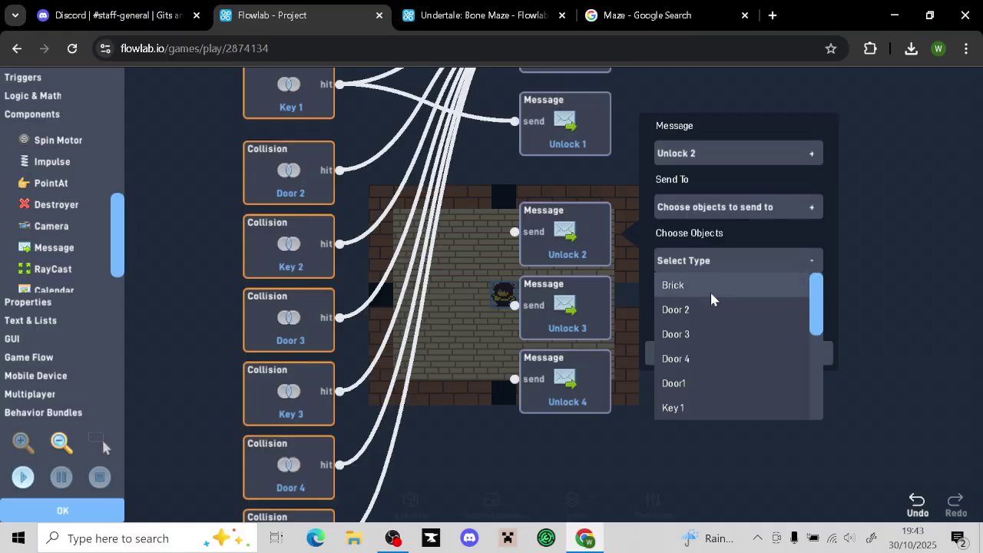
left_click(696, 307)
left_click(693, 355)
Make the Unlock 3 message go to chosen objects, with Door 3 as the object type
left_click(585, 323)
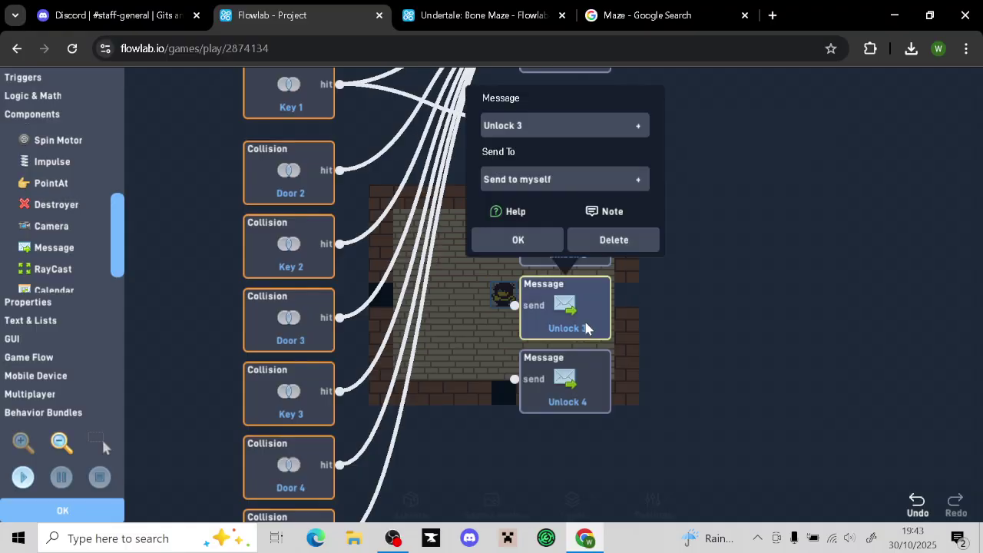
left_click(543, 176)
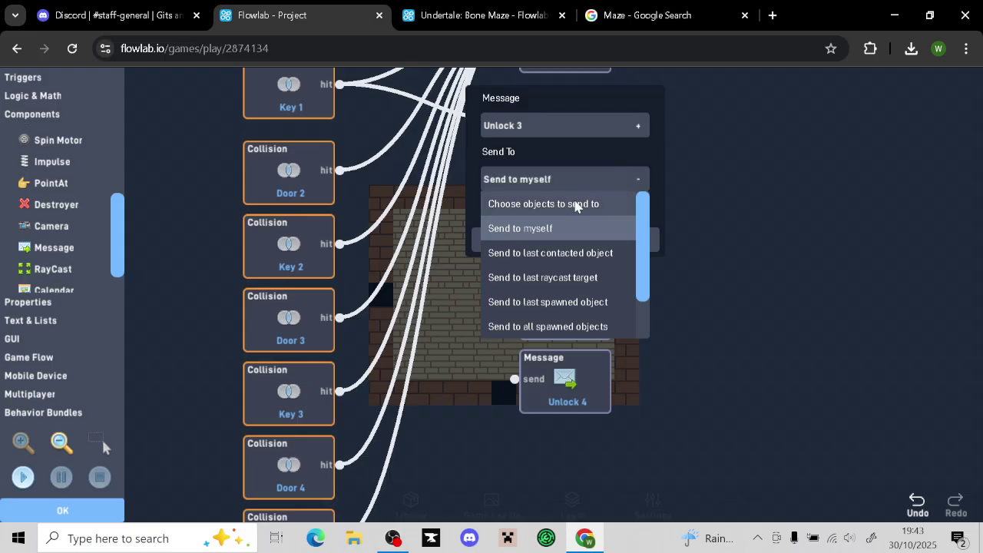
left_click(575, 206)
left_click(689, 333)
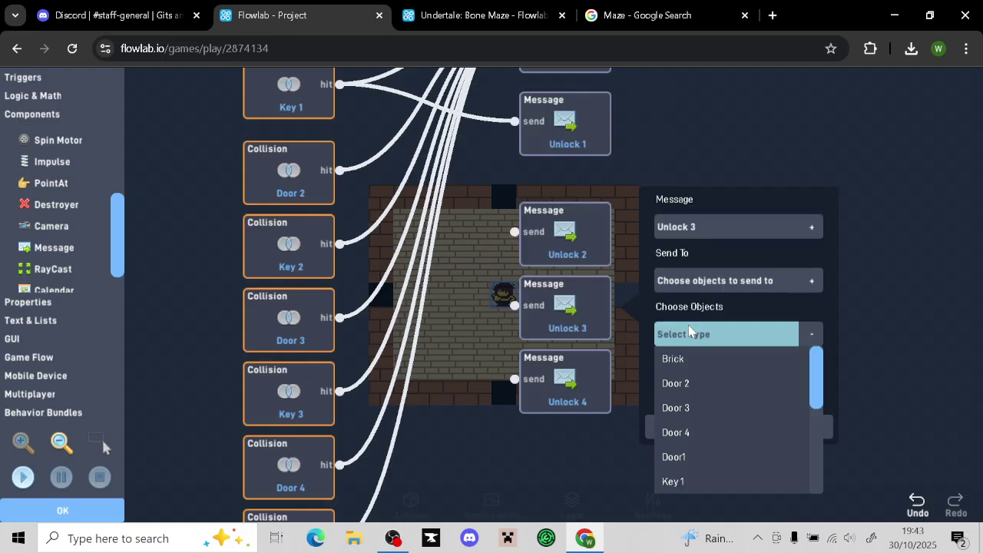
left_click(687, 407)
left_click(688, 426)
Make the Unlock 4 message go to chosen objects, with Door 4 as the object type
left_click(566, 377)
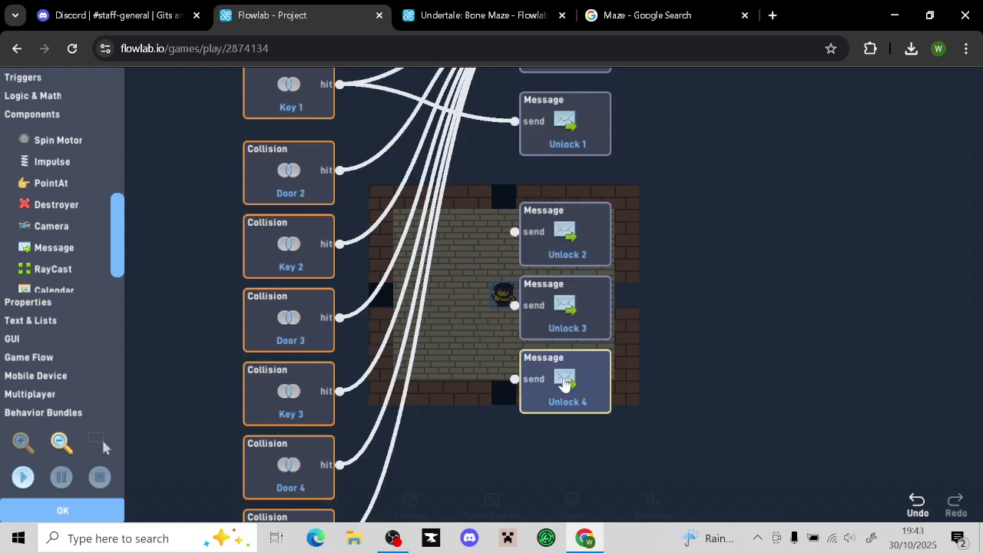
left_click(564, 253)
left_click(584, 300)
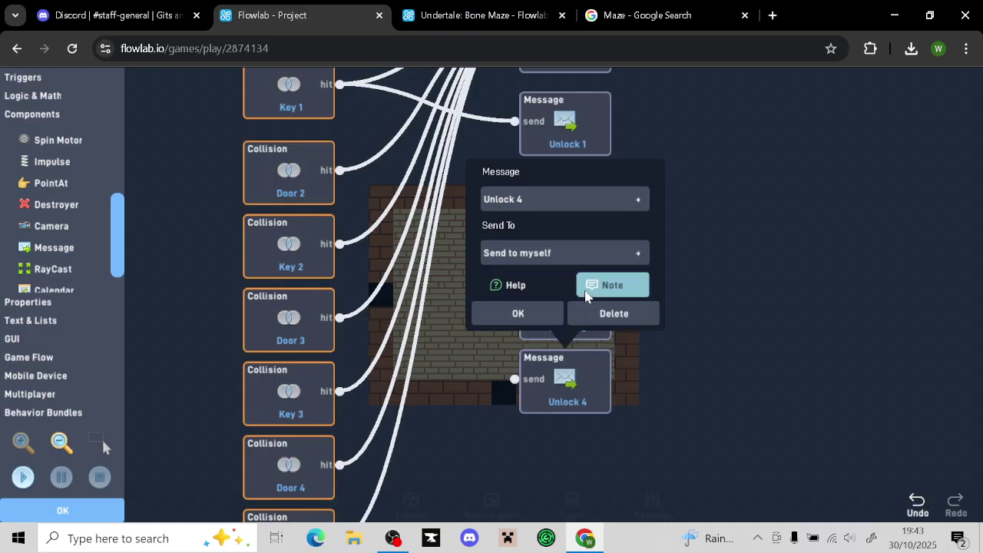
left_click(604, 285)
left_click(563, 197)
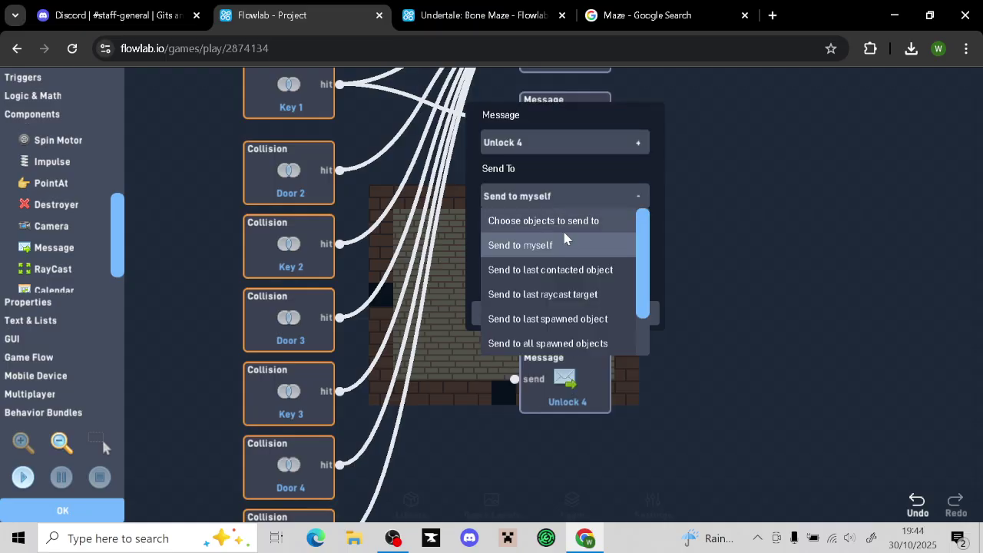
left_click(566, 223)
left_click(719, 355)
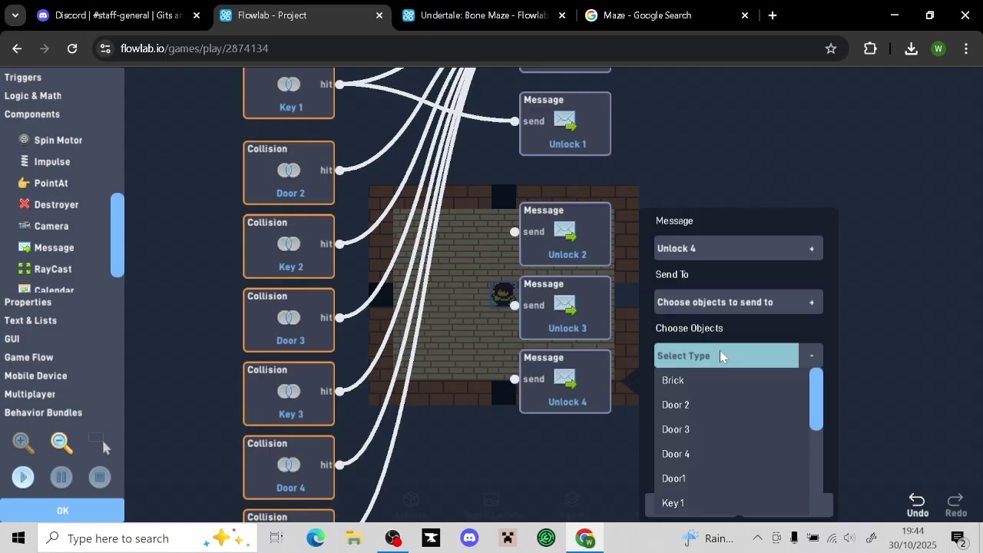
left_click(676, 453)
left_click(670, 507)
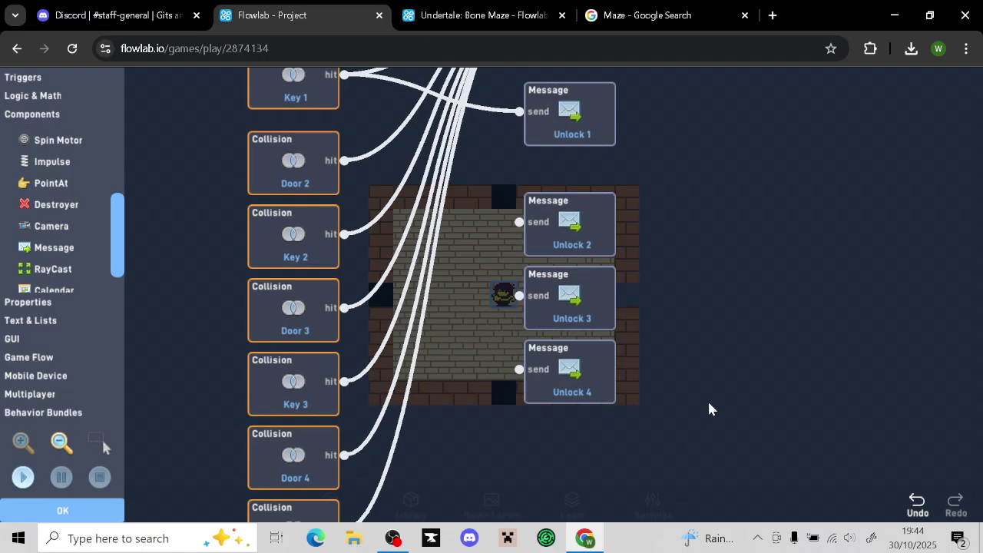
Move the Unlock 4 and Unlock 3 messages down level with their key collisions and connect Key 2's hit output to Unlock 2's send input
left_click_drag(650, 340, 649, 484)
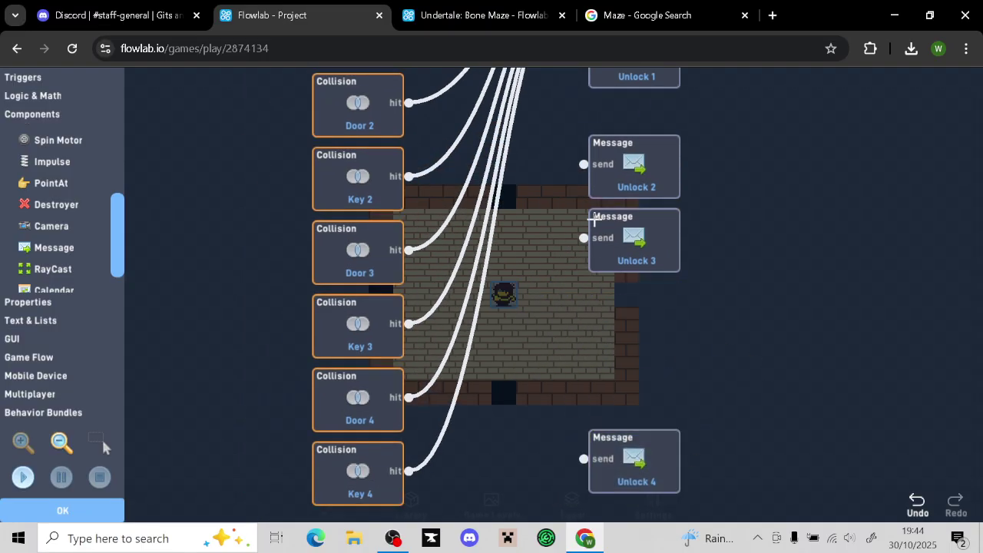
left_click_drag(599, 242, 608, 315)
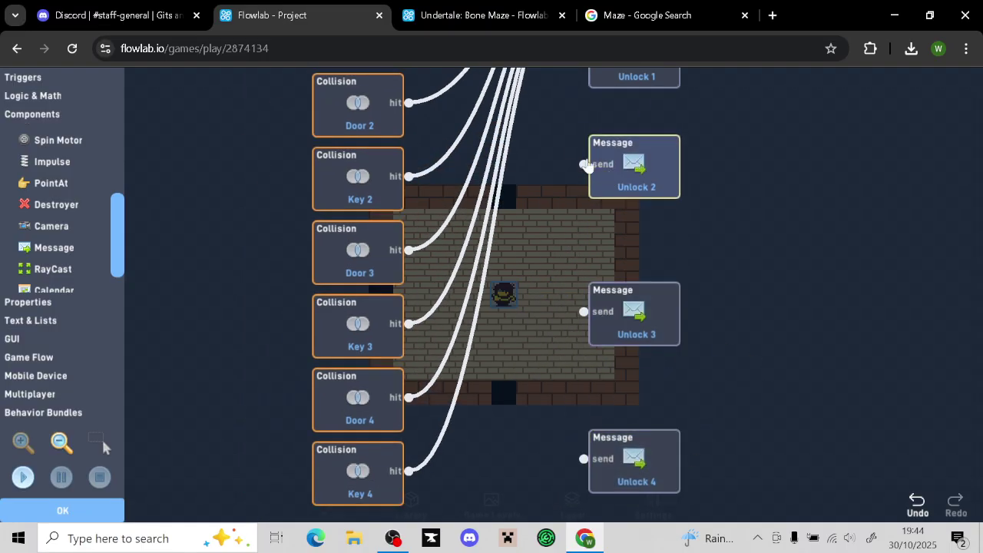
left_click_drag(415, 169, 410, 175)
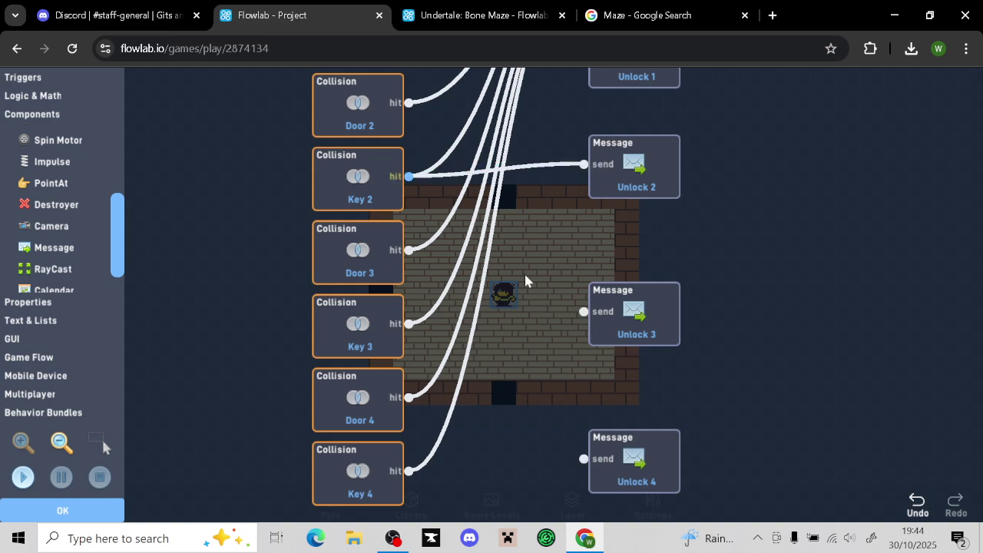
Connect Key 3's hit output to Unlock 3's send input and Key 4's to Unlock 4's, then save and close the player's settings
left_click_drag(442, 314, 410, 323)
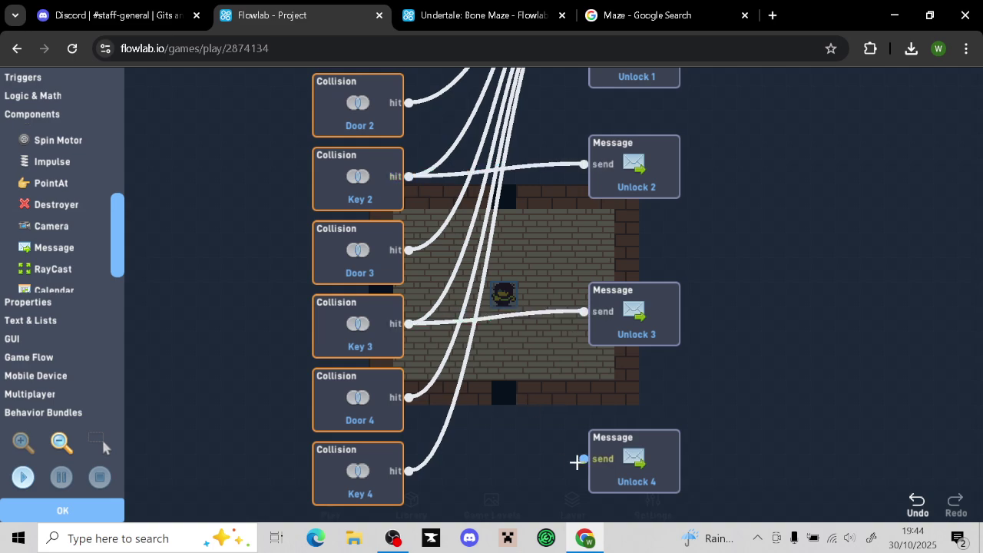
left_click_drag(429, 471, 409, 471)
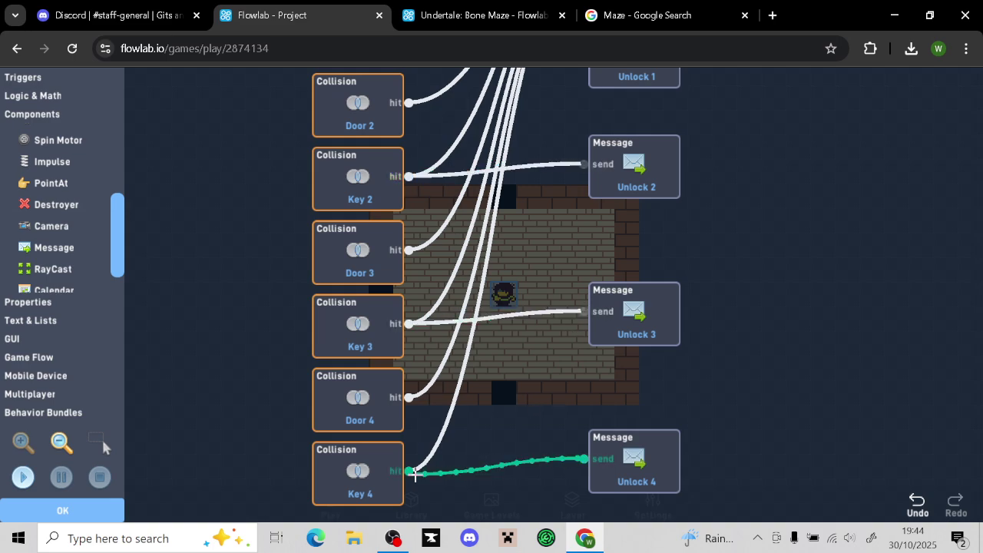
left_click(65, 512)
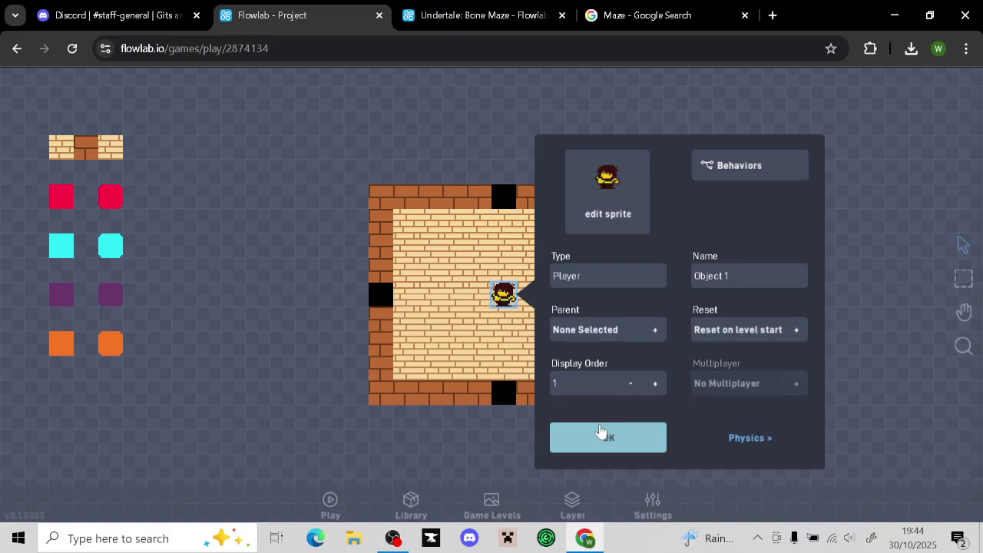
left_click(602, 432)
Add a Mailbox trigger to the cyan square door's behaviours, listening for the Unlock 2 message
left_click(231, 260)
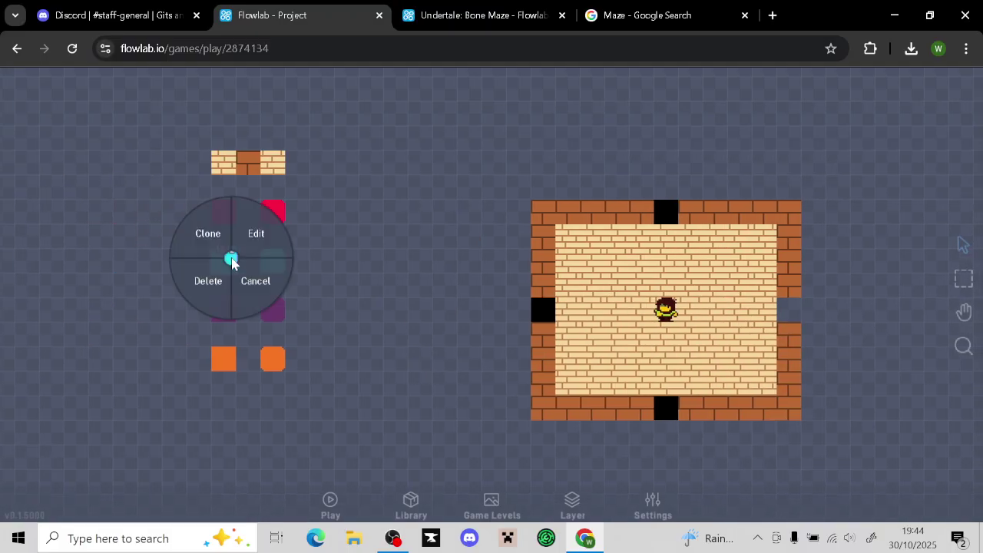
left_click(255, 238)
left_click(433, 146)
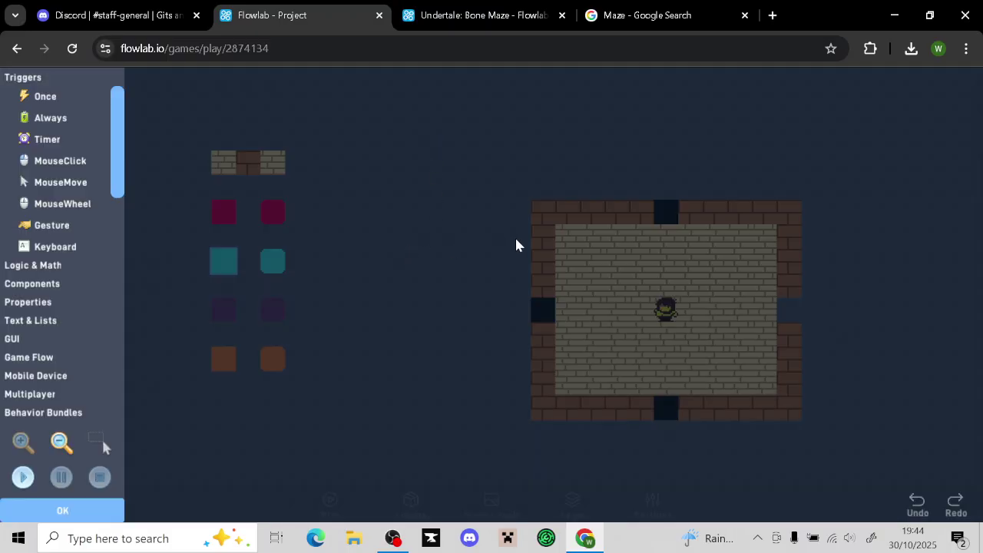
scroll(108, 173, "down", 3)
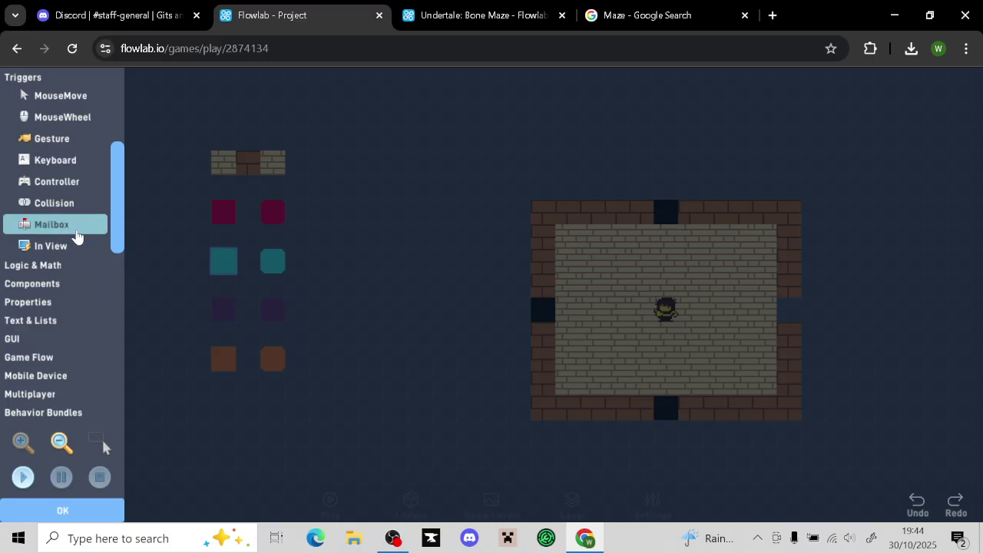
left_click(52, 224)
left_click_drag(538, 296, 262, 220)
left_click(321, 227)
left_click(439, 211)
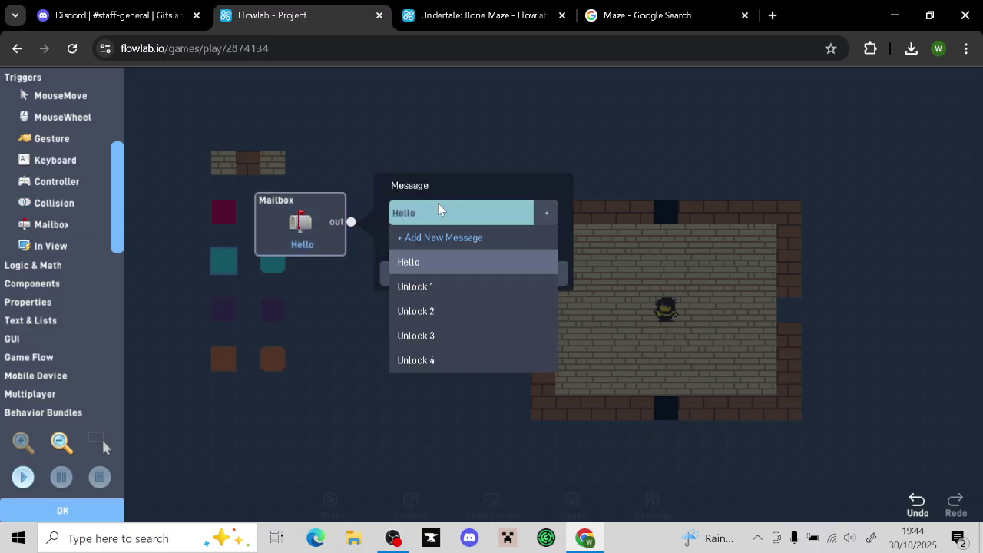
left_click(438, 310)
left_click(438, 278)
left_click_drag(272, 227, 204, 227)
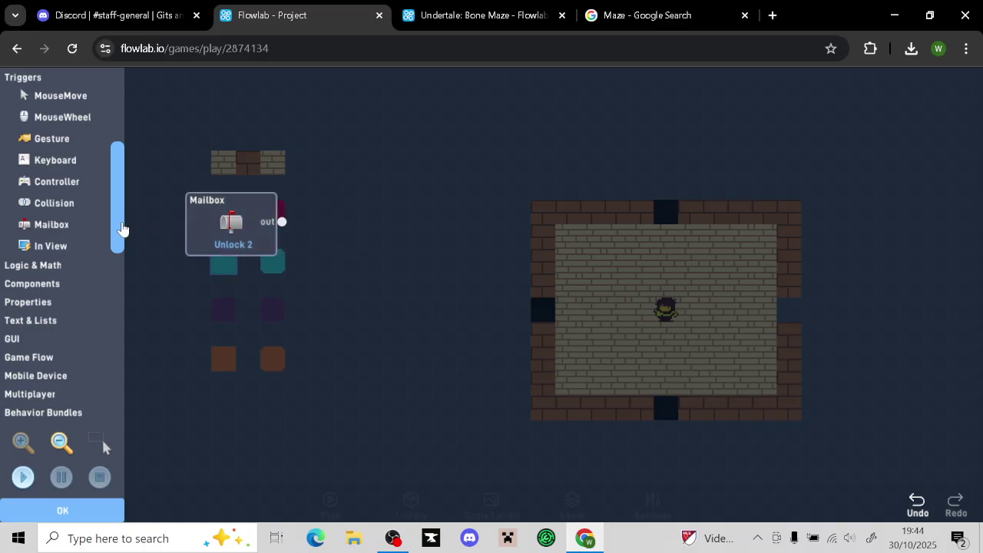
Add a Collision trigger below the Unlock 2 mailbox, with Player as the colliding type
left_click(54, 203)
left_click_drag(540, 311, 208, 305)
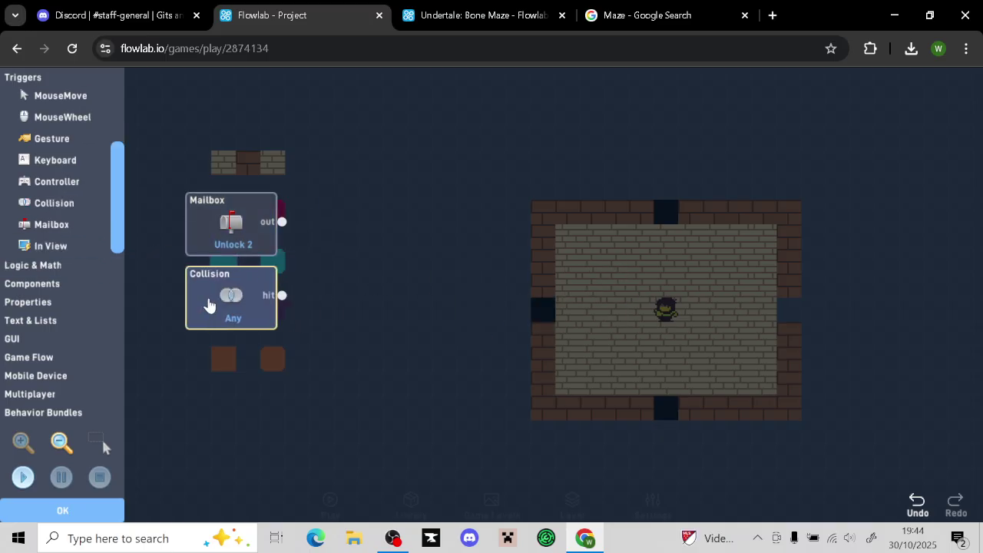
left_click(209, 304)
left_click(410, 216)
left_click_drag(467, 265, 458, 387)
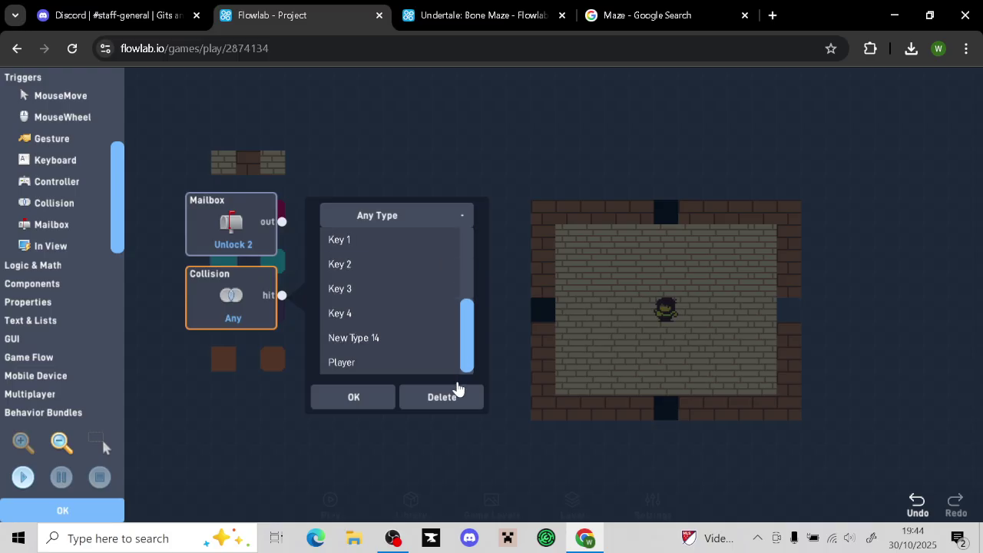
left_click(349, 362)
left_click(353, 397)
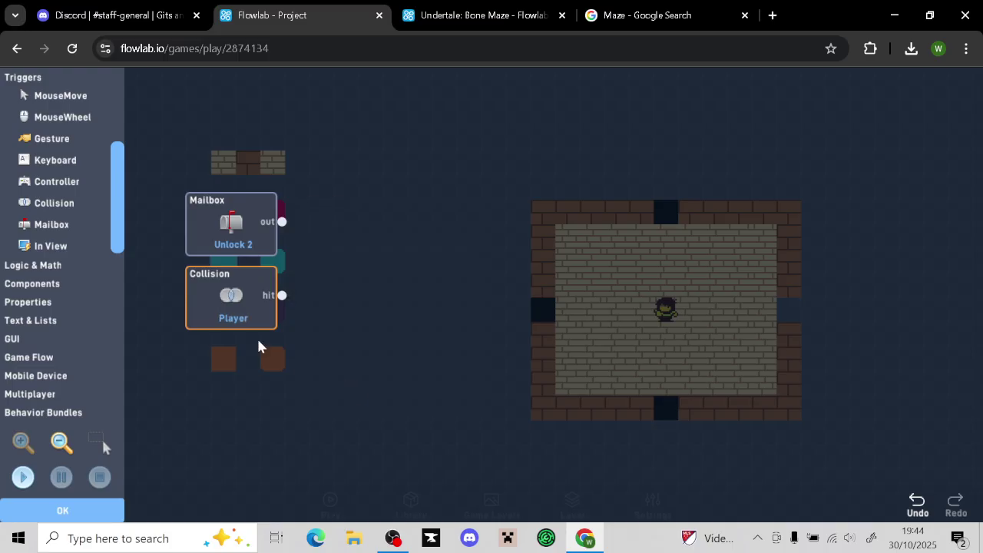
Add a Destroyer and a Switch to the cyan door's behaviours, placing the Switch between the triggers and the Destroyer
left_click(71, 268)
left_click(67, 286)
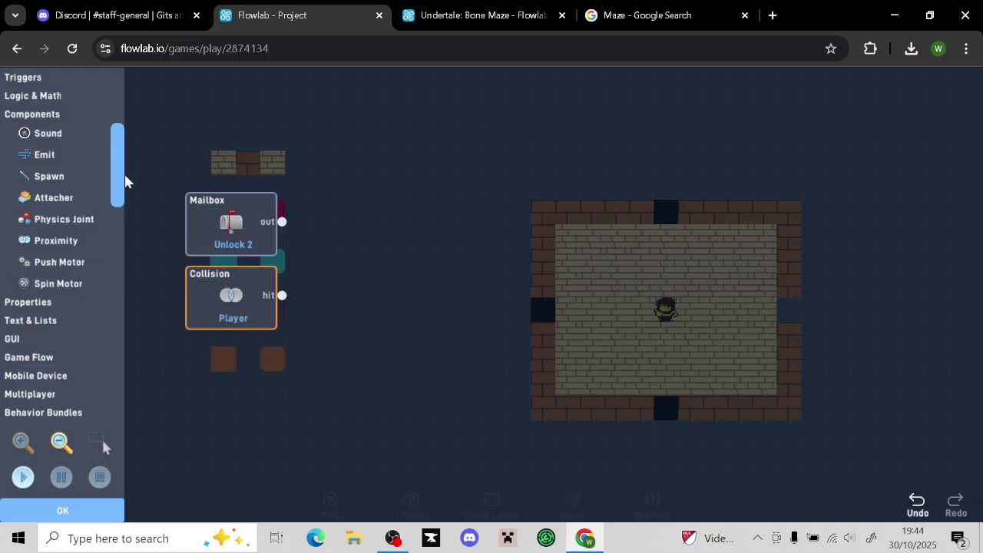
left_click_drag(123, 179, 118, 299)
left_click(57, 175)
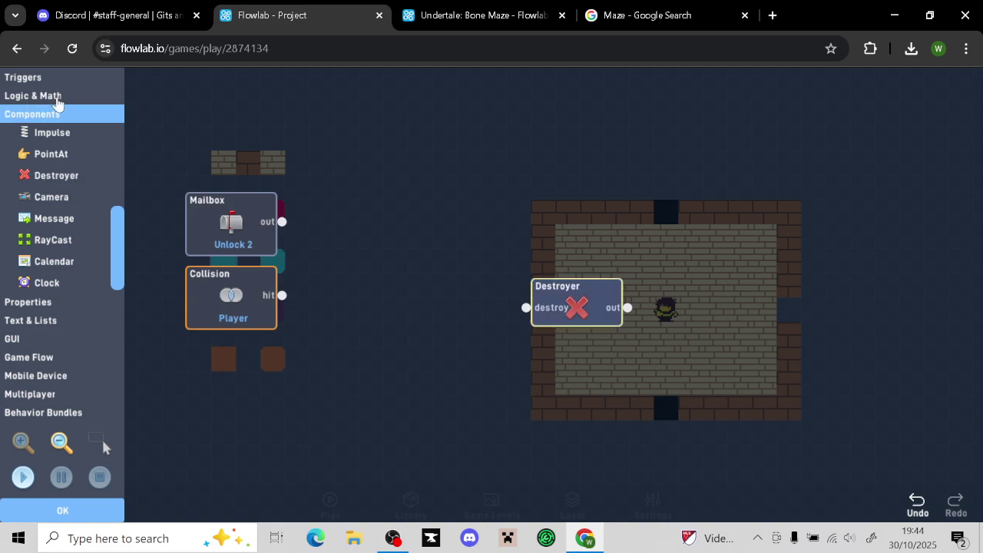
left_click(47, 96)
left_click_drag(120, 182, 119, 234)
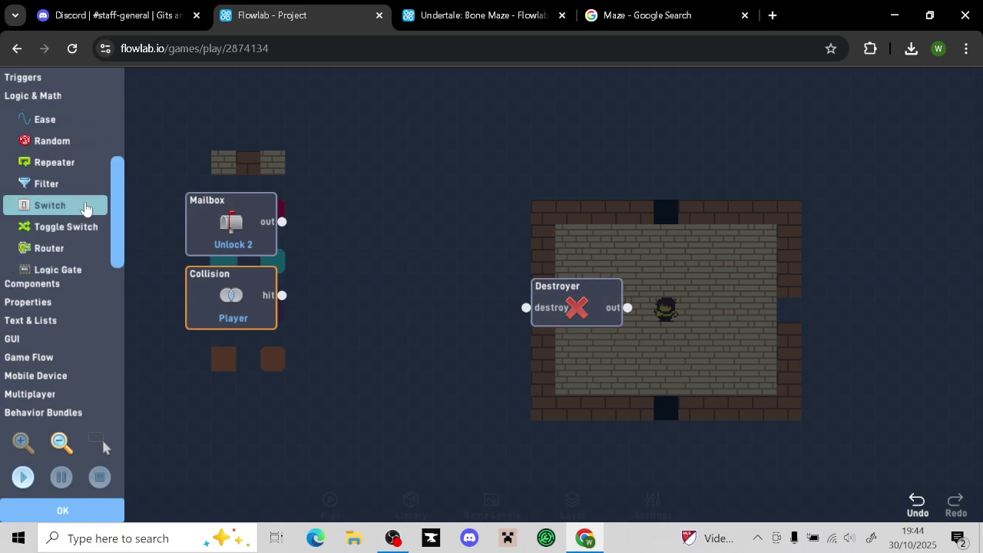
left_click(69, 205)
left_click_drag(566, 294, 636, 269)
left_click_drag(562, 328, 424, 254)
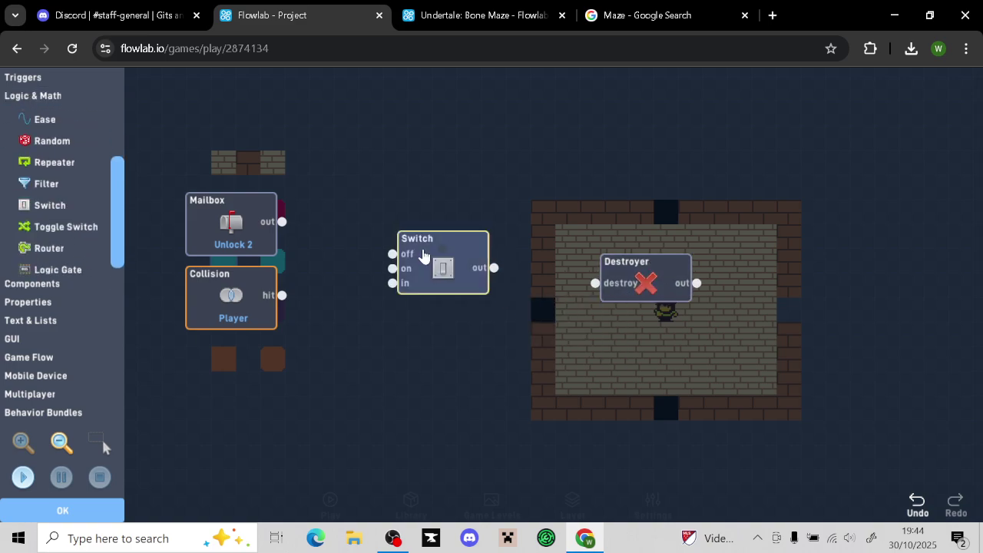
Wire the Player collision to the Switch's in, Unlock 2 to its on and its out to the Destroyer, then save the cyan door
left_click_drag(372, 285, 388, 281)
left_click_drag(490, 266, 595, 283)
left_click_drag(304, 234, 388, 266)
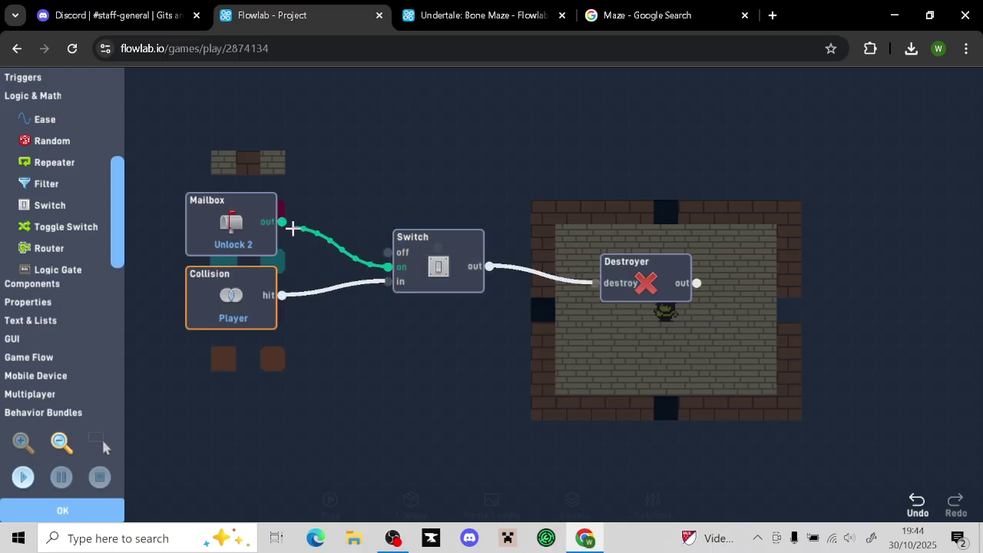
left_click(80, 509)
left_click(351, 417)
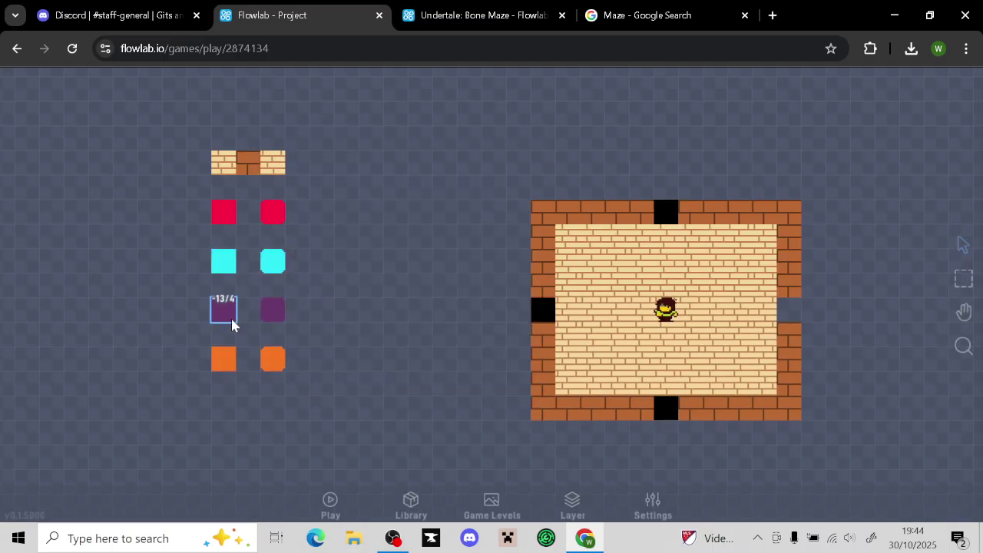
Add Collision and Mailbox triggers to the purple square door's behaviours
left_click(225, 310)
left_click(252, 304)
left_click(481, 183)
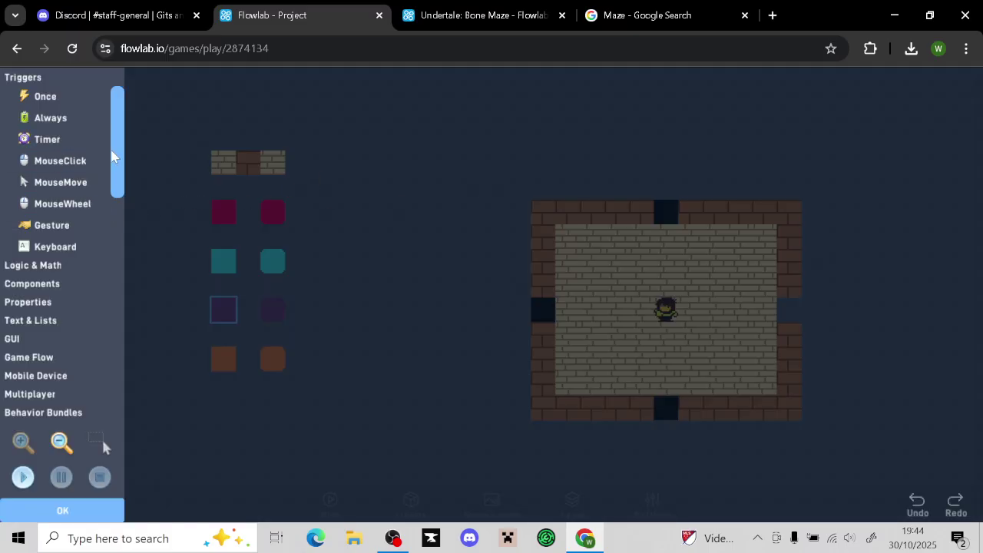
scroll(114, 199, "down", 3)
left_click(63, 204)
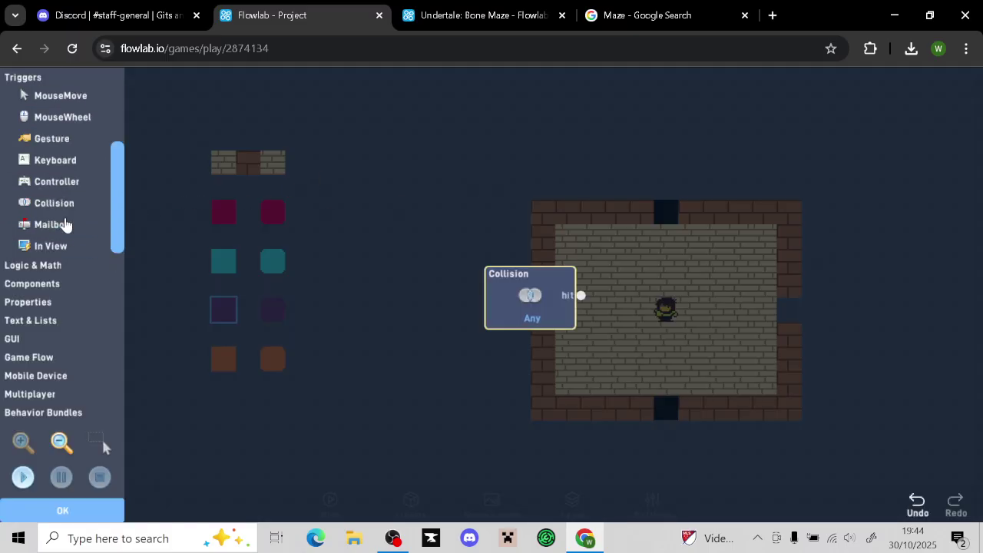
left_click(65, 224)
Add a Switch and a Destroyer to the purple door's behaviours, moving the Destroyer clear of the other blocks
left_click(66, 265)
scroll(66, 245, "down", 1)
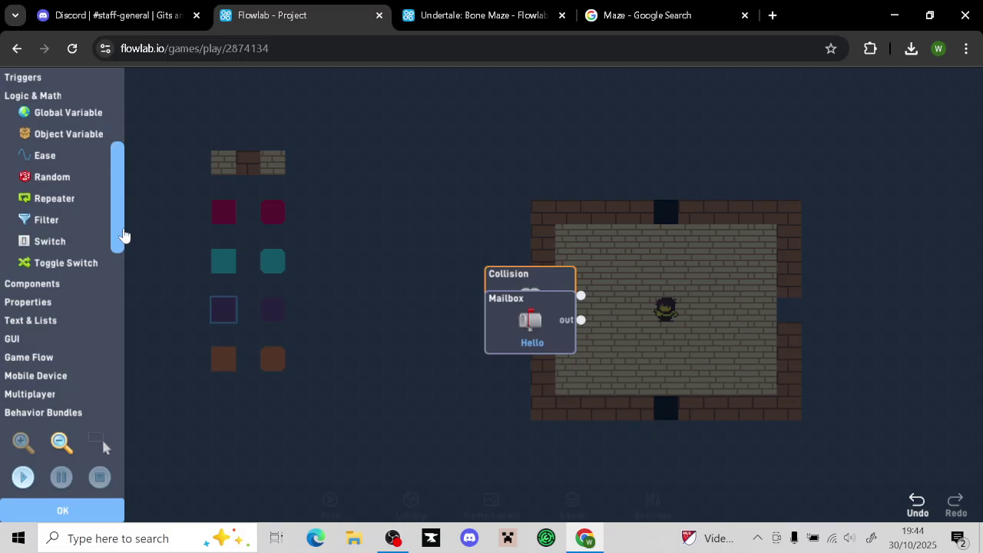
left_click(50, 241)
left_click(71, 302)
scroll(115, 265, "down", 4)
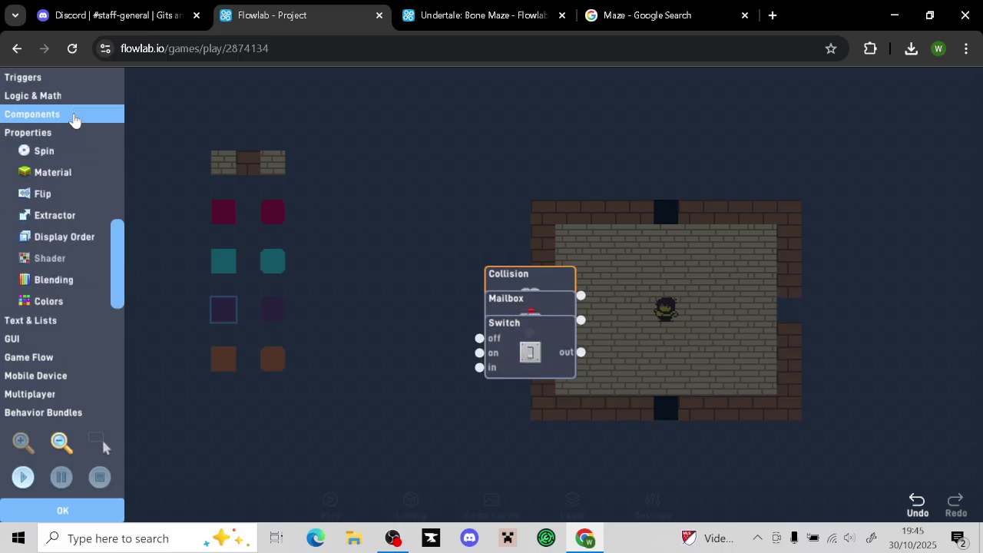
left_click(72, 117)
scroll(119, 226, "down", 2)
scroll(119, 229, "down", 2)
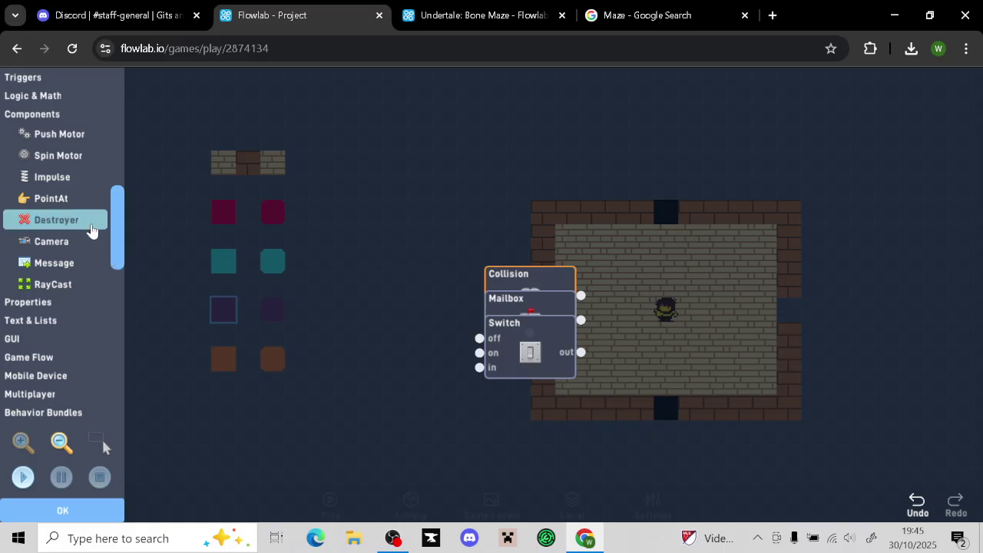
left_click(56, 220)
left_click_drag(503, 372, 780, 299)
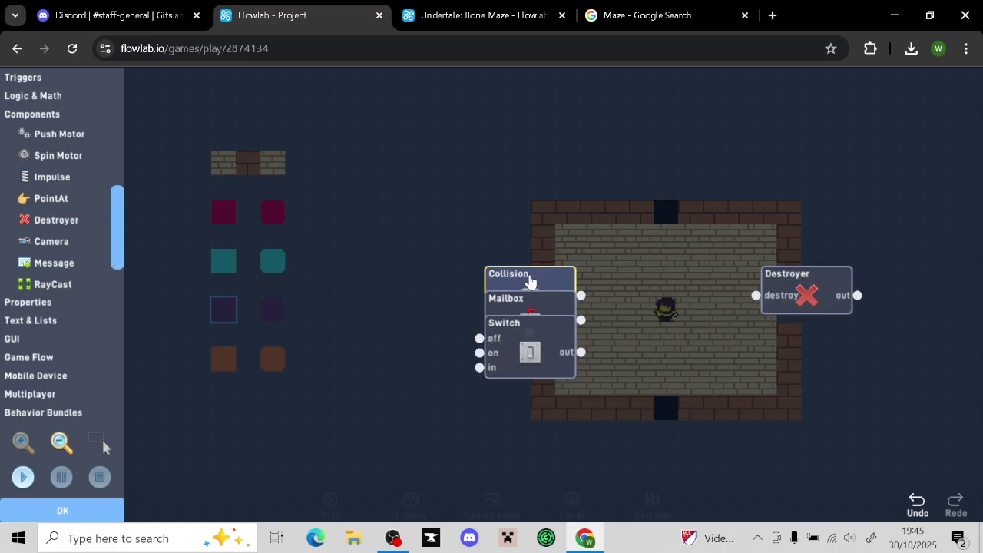
Move the purple door's Collision trigger beside the door column and set its colliding type to Player
left_click_drag(530, 281, 324, 256)
left_click(353, 254)
left_click(483, 191)
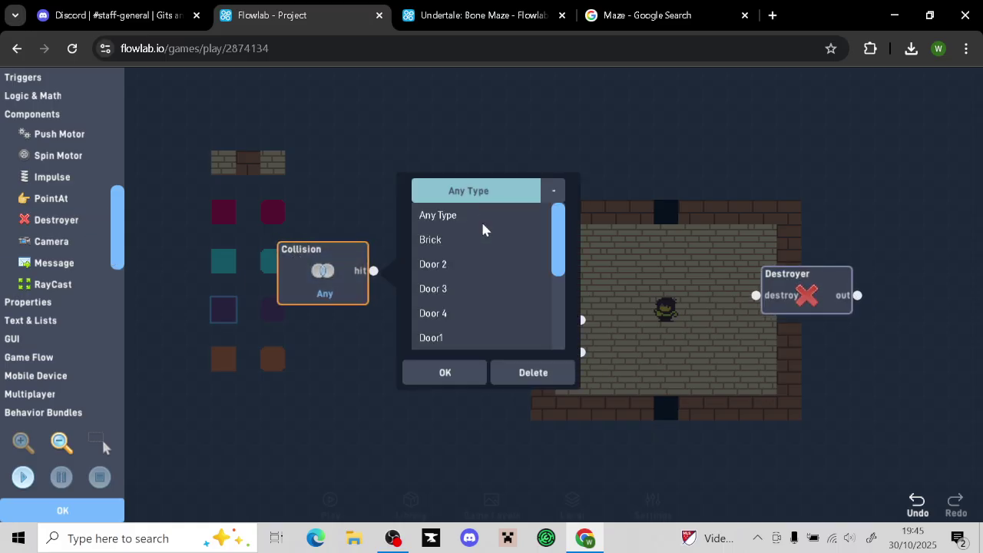
scroll(507, 238, "down", 3)
left_click(472, 346)
left_click(464, 375)
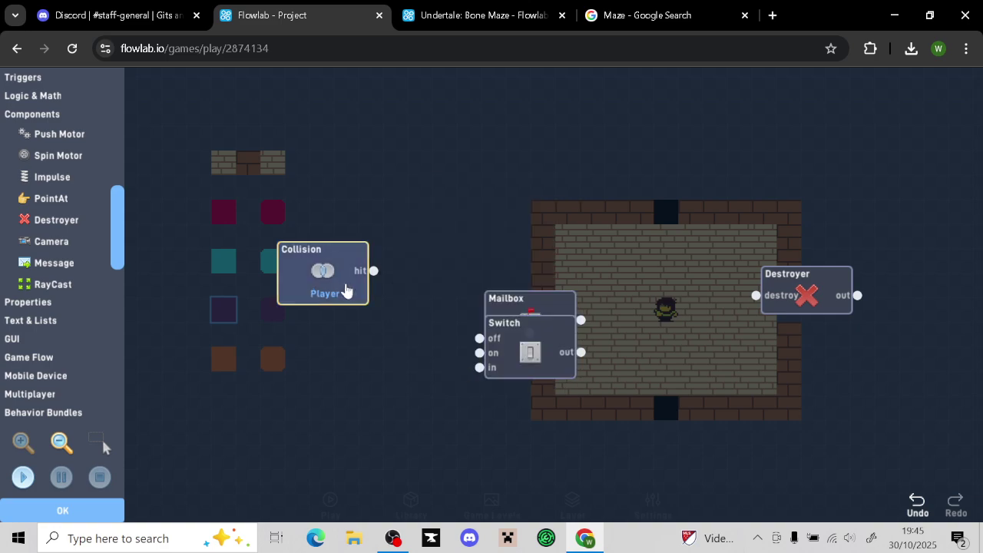
left_click_drag(345, 289, 345, 339)
Place the purple door's Mailbox above the Player collision and set its message to Unlock 3
left_click(533, 307)
left_click(530, 307)
left_click_drag(530, 307, 324, 209)
left_click(428, 221)
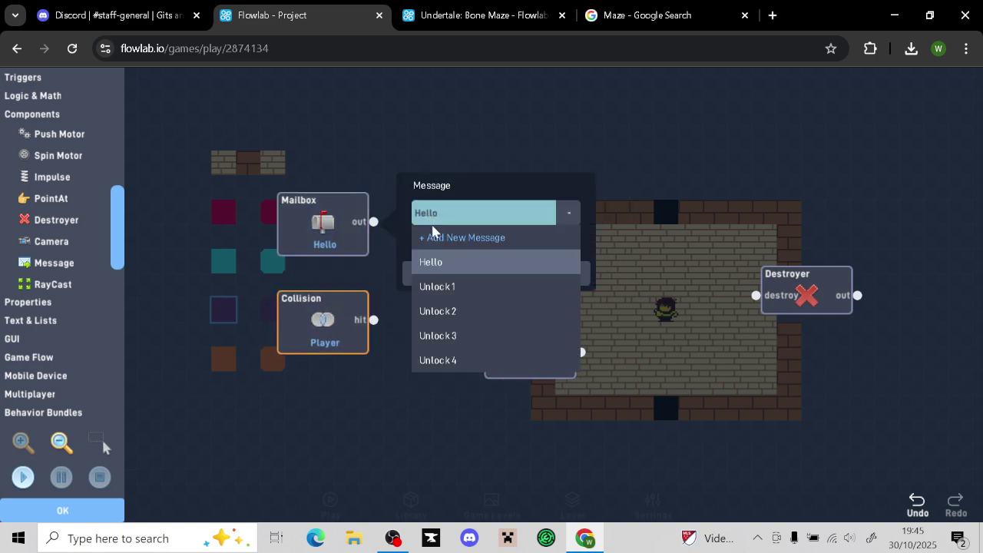
left_click(459, 335)
left_click(448, 274)
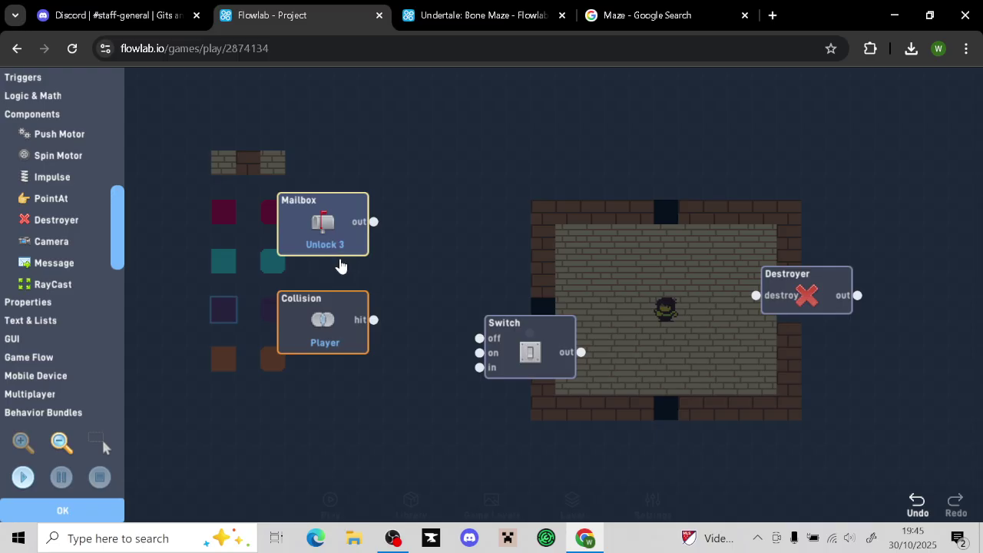
left_click_drag(341, 266, 341, 278)
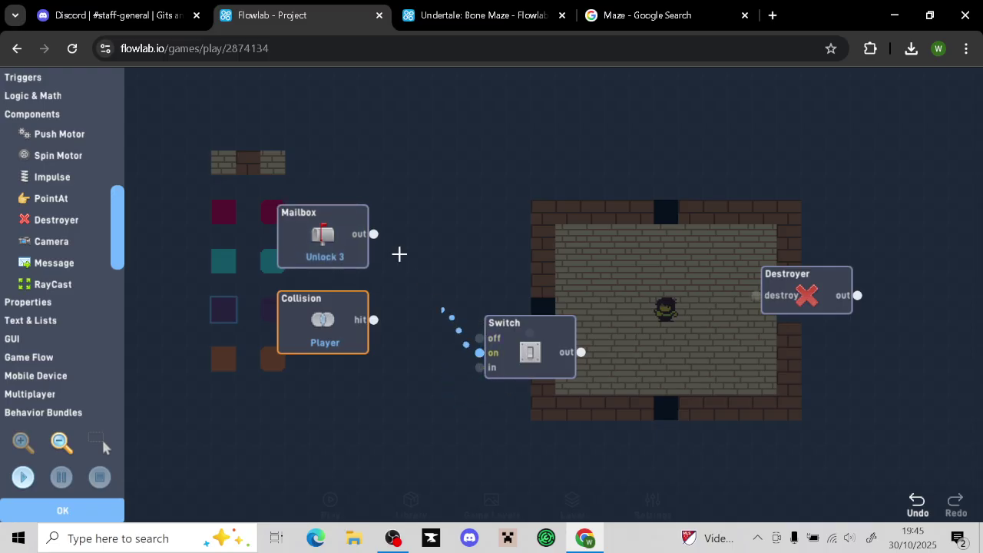
Wire Unlock 3 to the Switch's on, the Player collision to its in and its out to the Destroyer, then save the purple door
left_click_drag(399, 253, 374, 234)
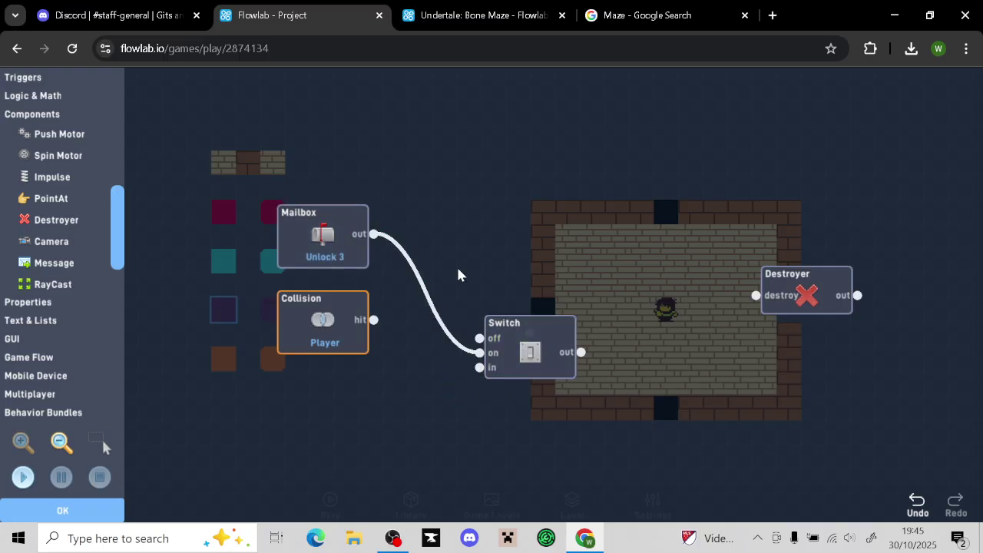
left_click(530, 331)
left_click_drag(532, 326, 464, 263)
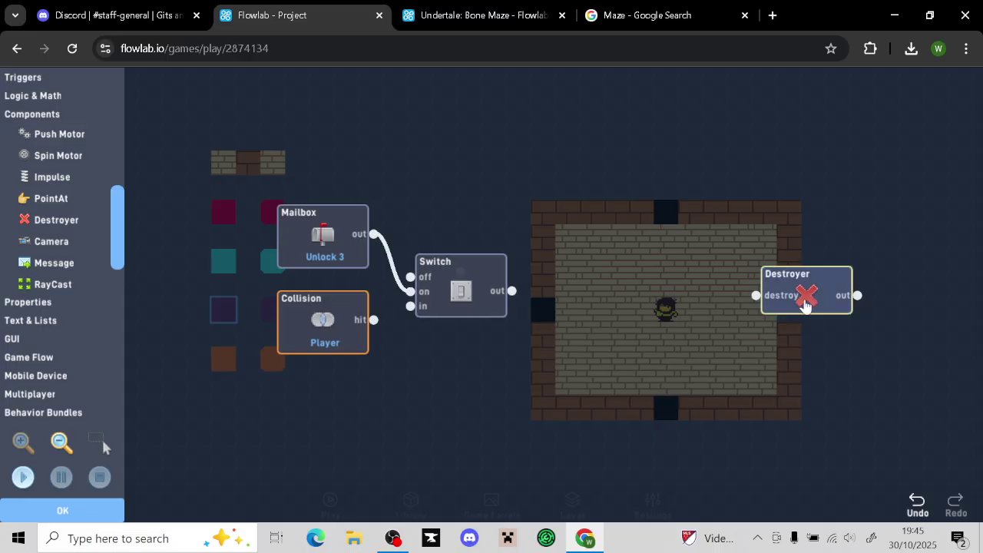
left_click_drag(805, 305, 480, 295)
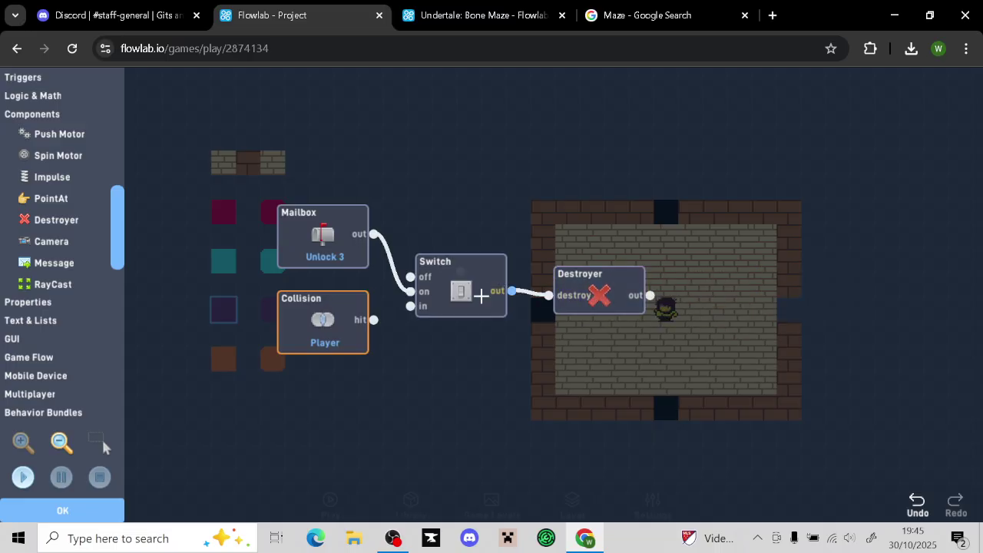
left_click_drag(376, 318, 410, 306)
left_click(101, 511)
left_click(341, 451)
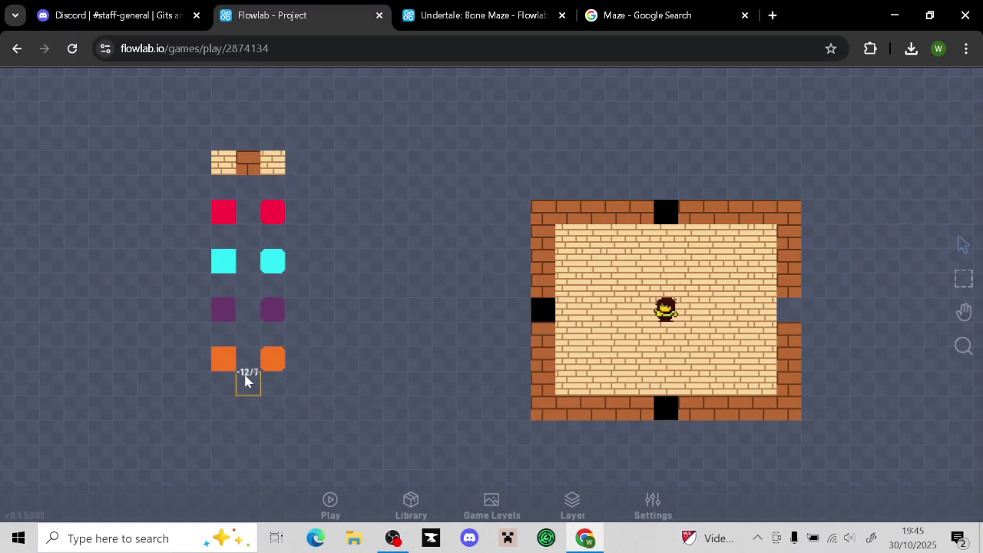
Open the orange door's behaviours and add a Collision trigger with a Mailbox placed directly above it
left_click(234, 367)
left_click(219, 350)
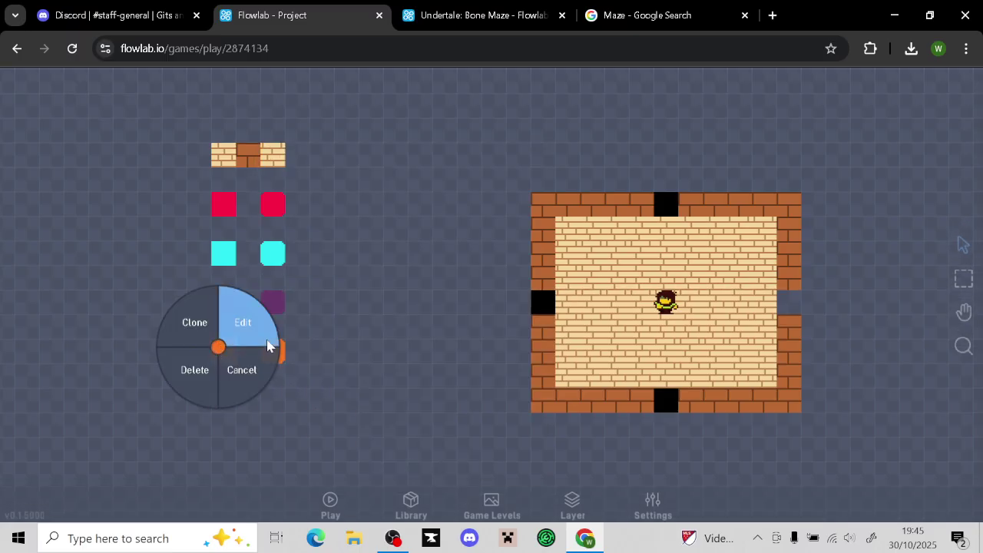
left_click(241, 324)
left_click(463, 223)
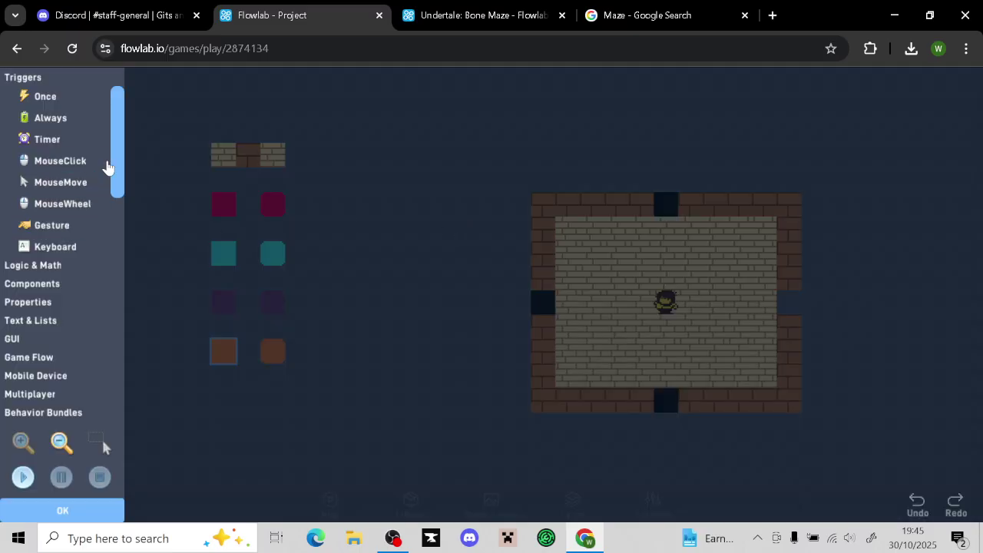
scroll(115, 199, "down", 3)
left_click(55, 202)
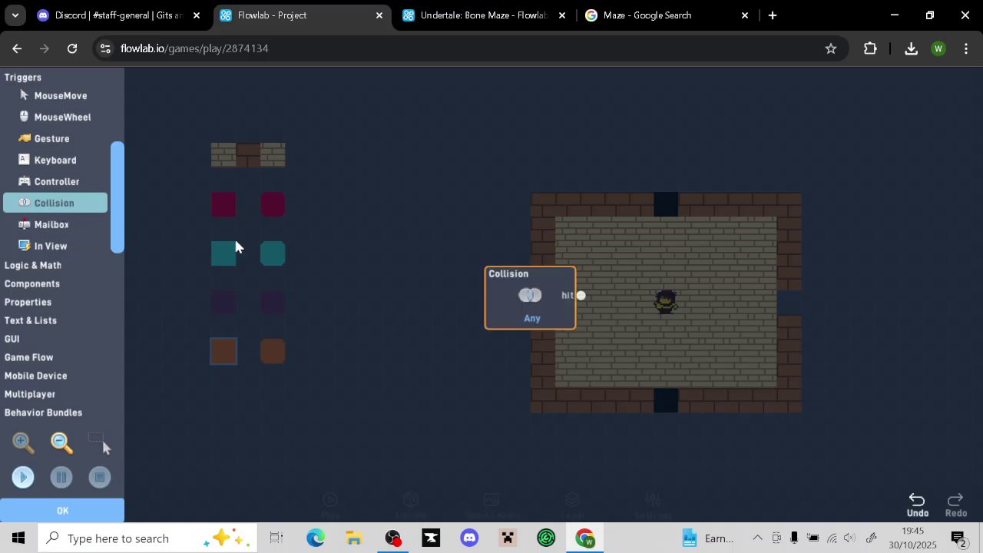
left_click_drag(510, 316, 306, 232)
left_click(84, 231)
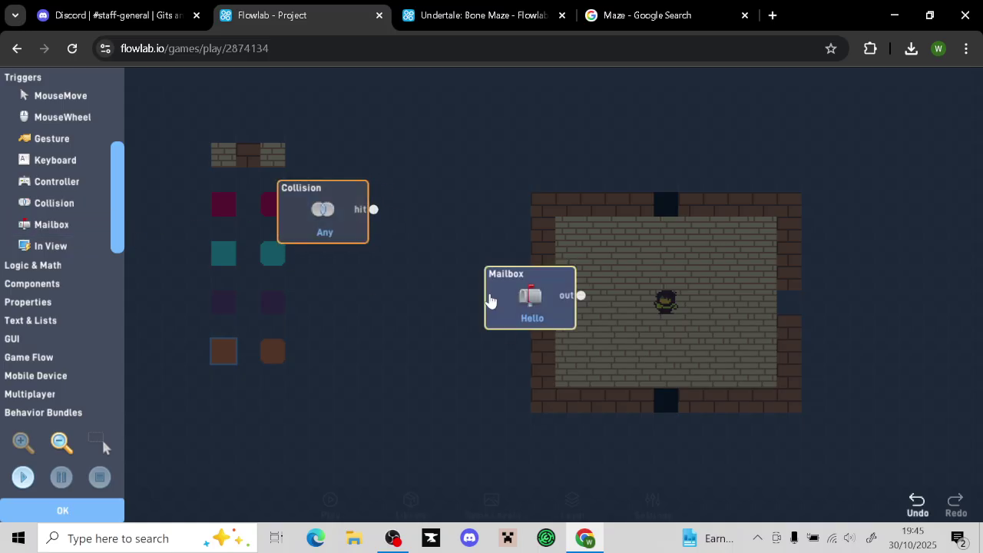
left_click_drag(547, 307, 332, 153)
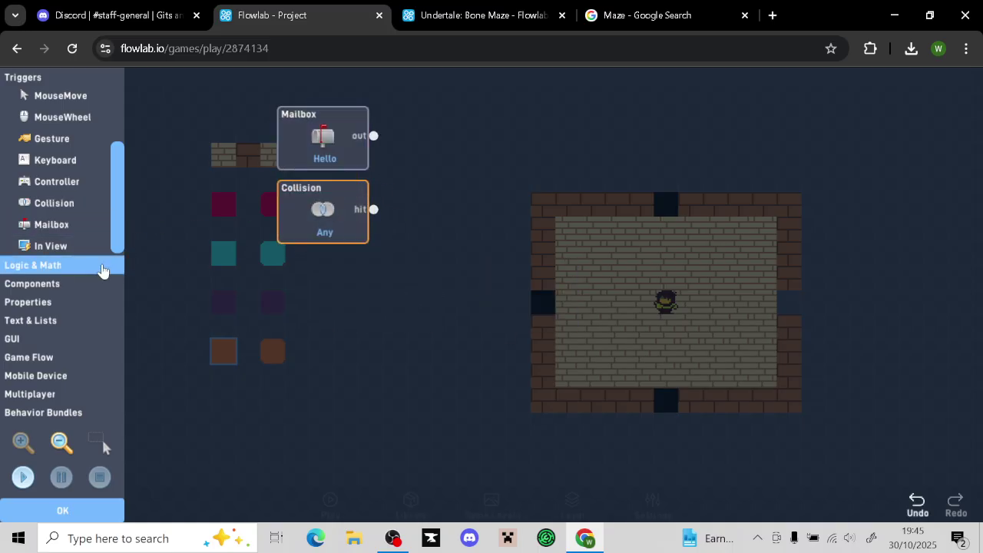
Add a Switch and a Destroyer, wiring the Mailbox to the Switch's on, the Collision to its in and its out to the Destroyer
left_click(81, 265)
scroll(120, 248, "down", 3)
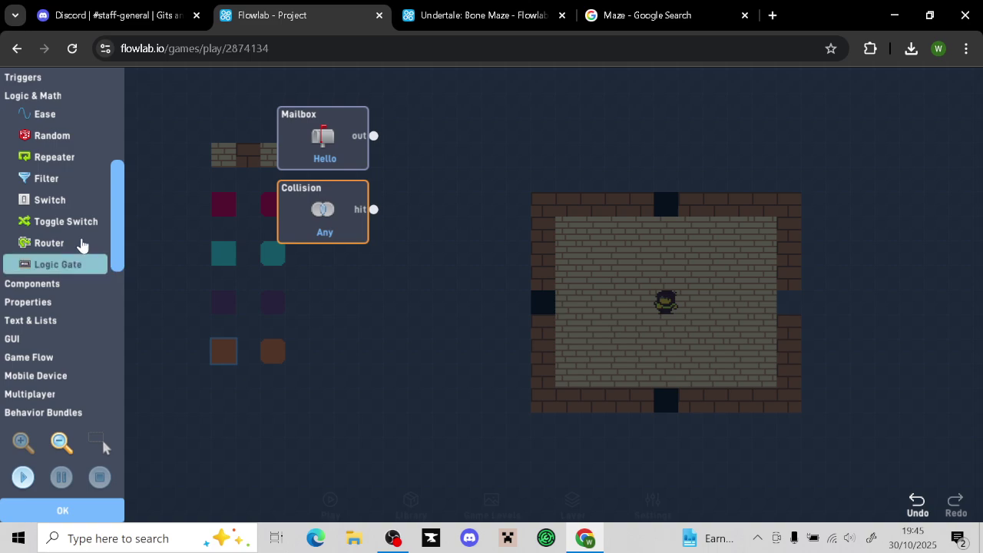
left_click(65, 203)
left_click(63, 284)
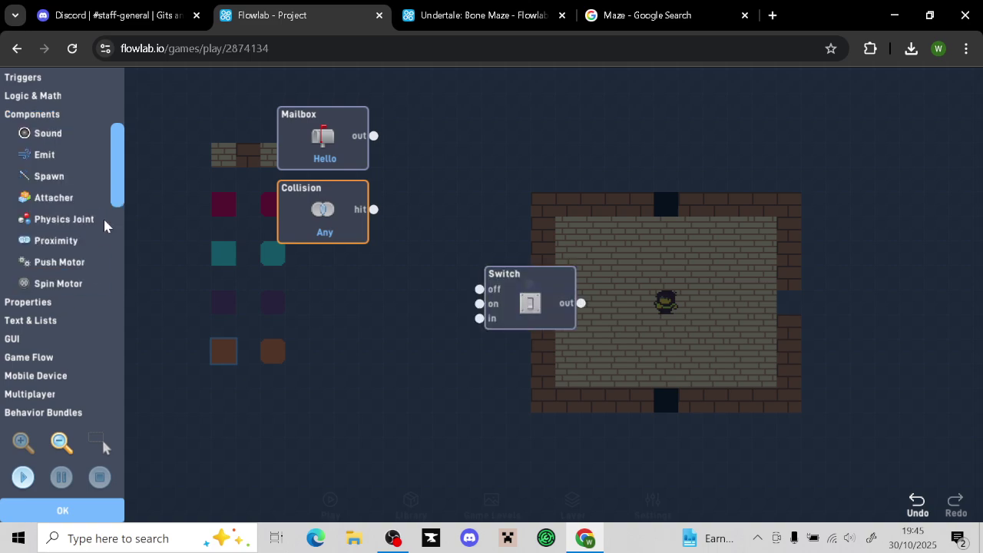
scroll(108, 227, "down", 3)
left_click(85, 236)
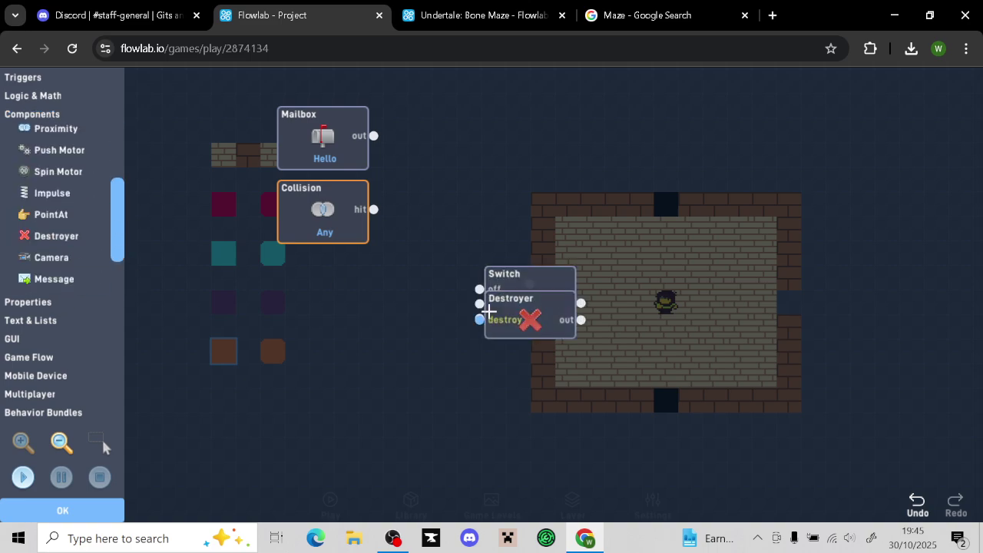
left_click_drag(666, 257, 512, 168)
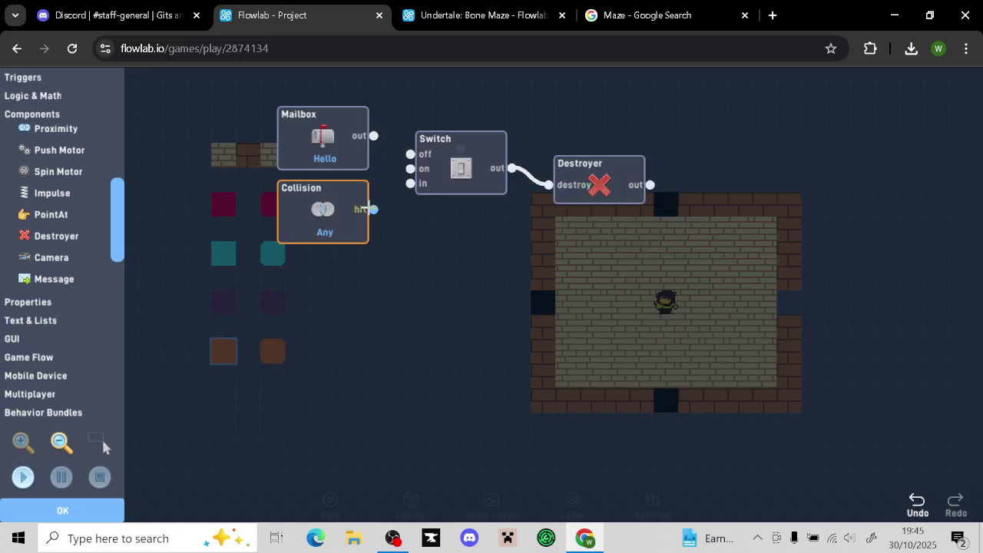
left_click_drag(373, 208, 361, 139)
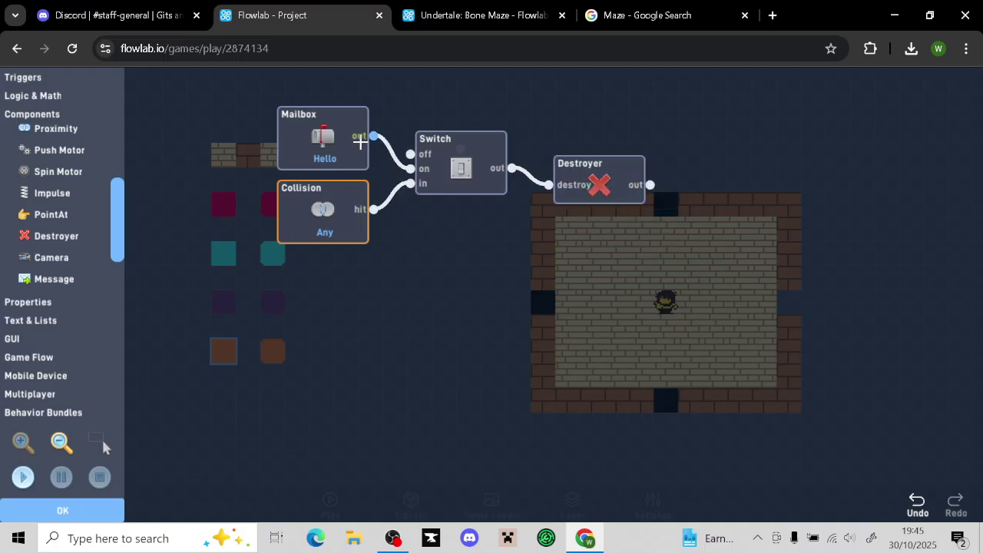
Set the orange door's Mailbox message to Unlock 4 and save its behaviours
left_click(352, 146)
left_click(442, 127)
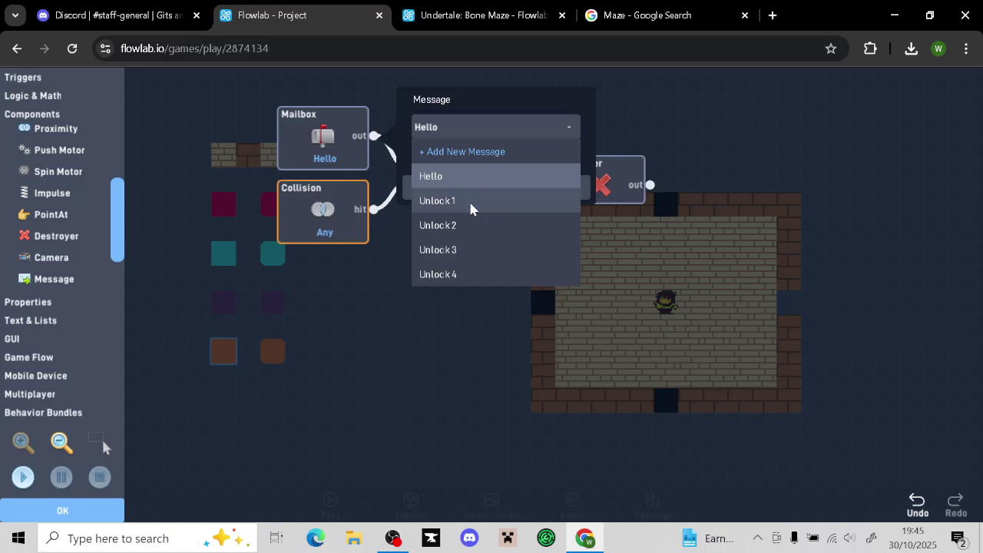
left_click(460, 274)
left_click(448, 191)
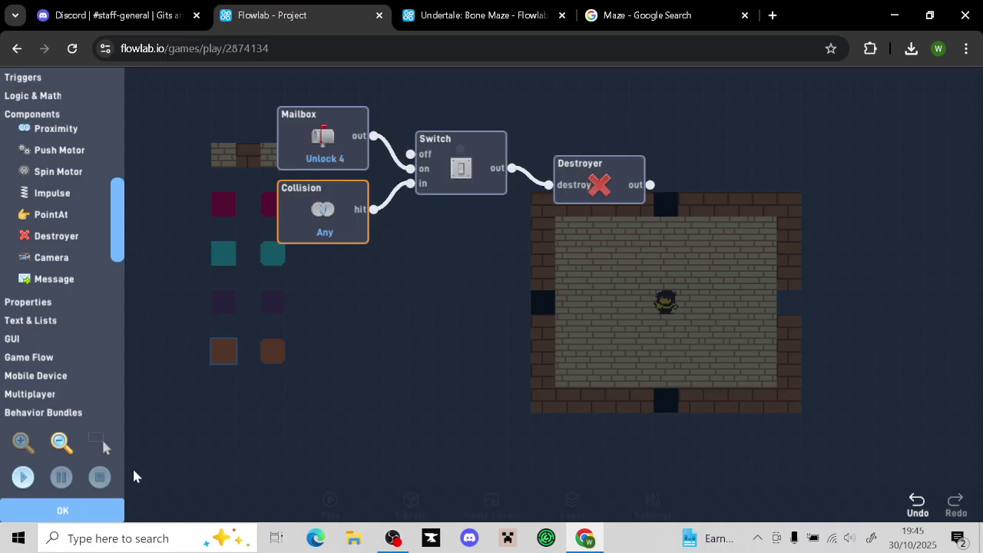
left_click(119, 508)
Playtest the game by collecting all four coloured keys and touching each matching door, then return to the editor
left_click(369, 499)
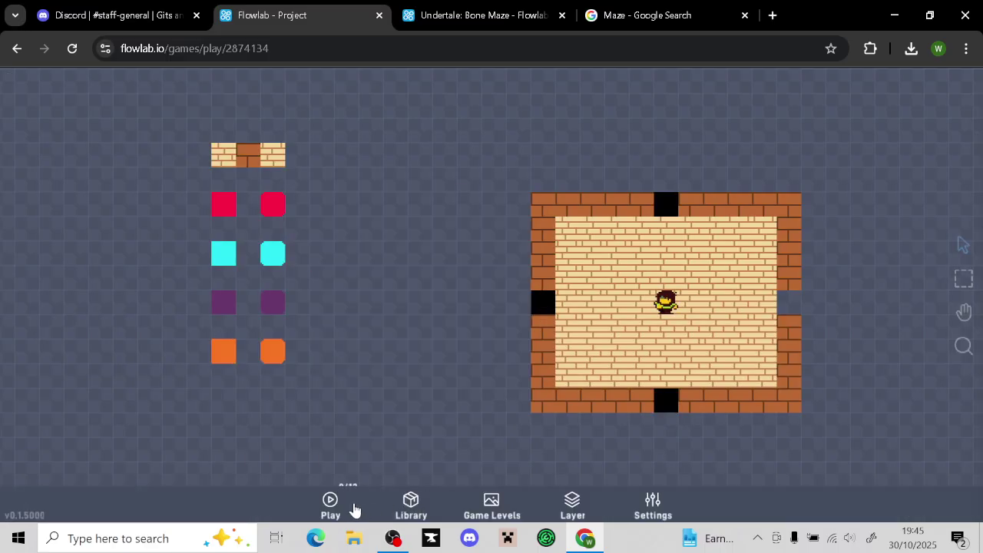
left_click(354, 510)
key("Left")
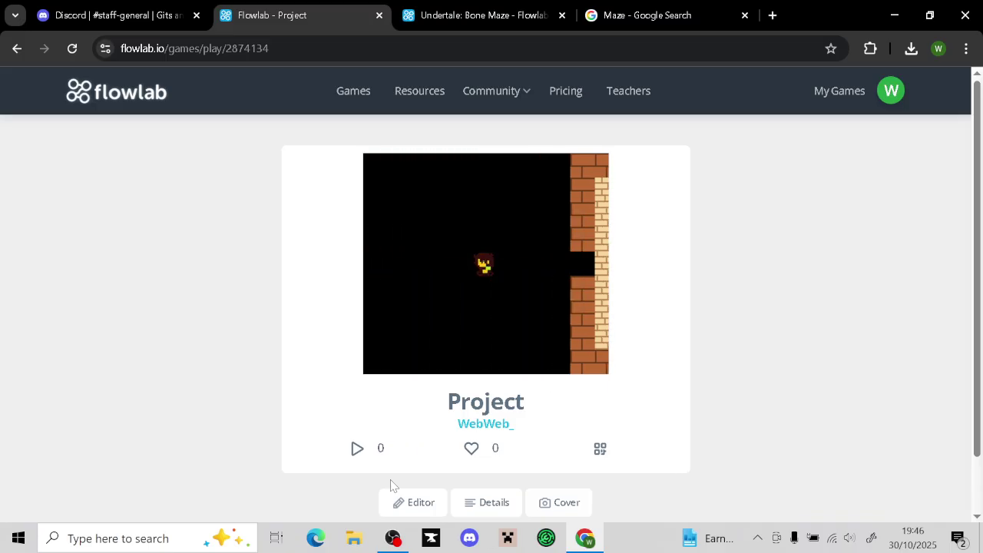
key("Up")
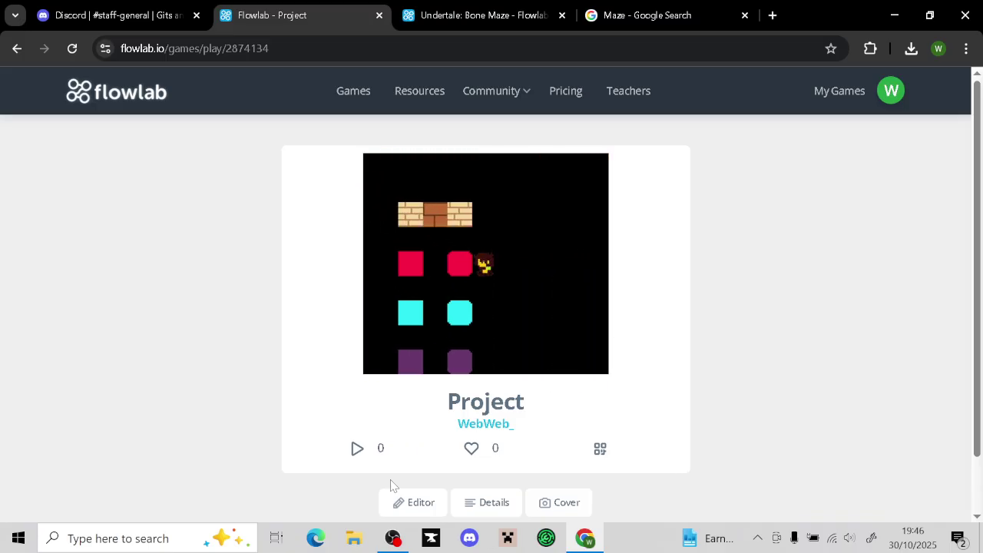
key("Down")
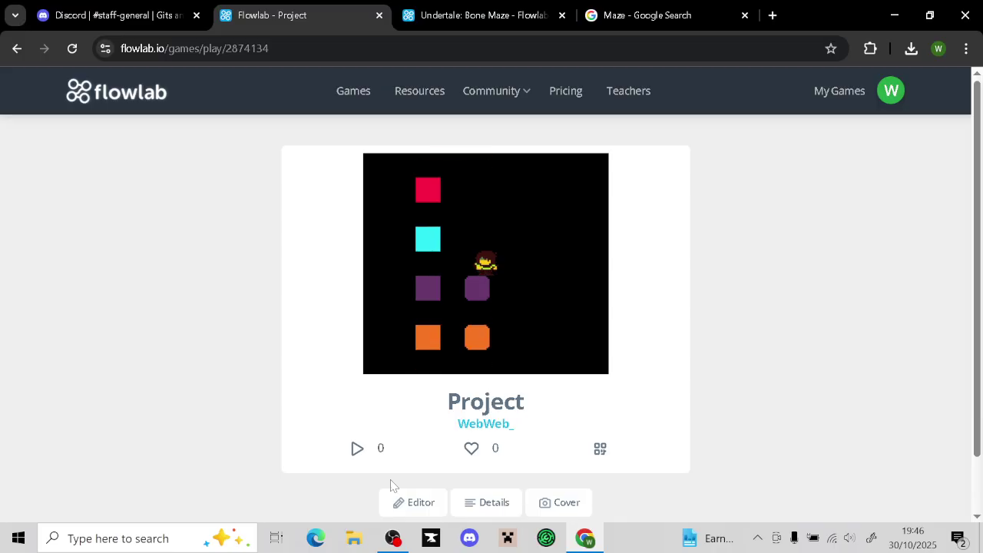
key("Down")
key("Left")
key("Down")
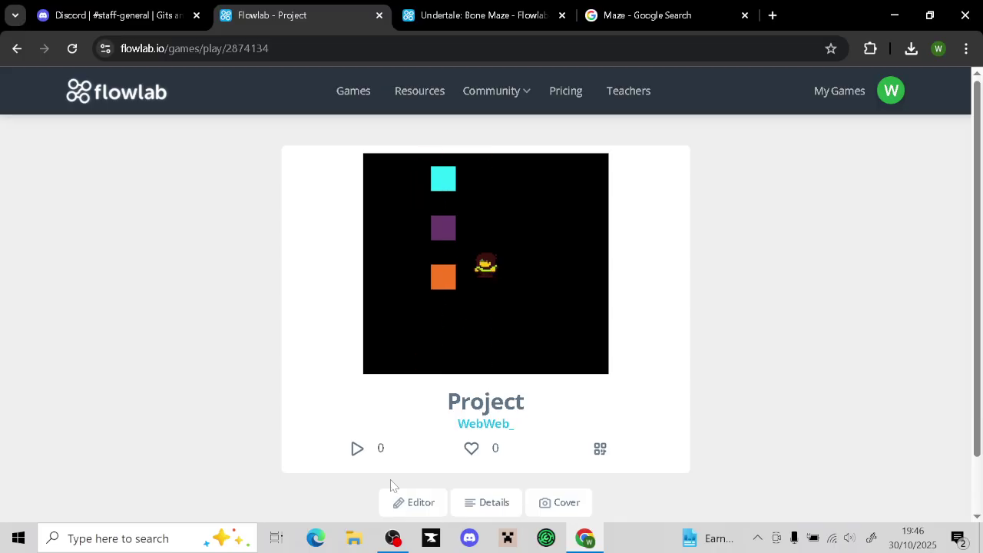
key("Left")
key("Up")
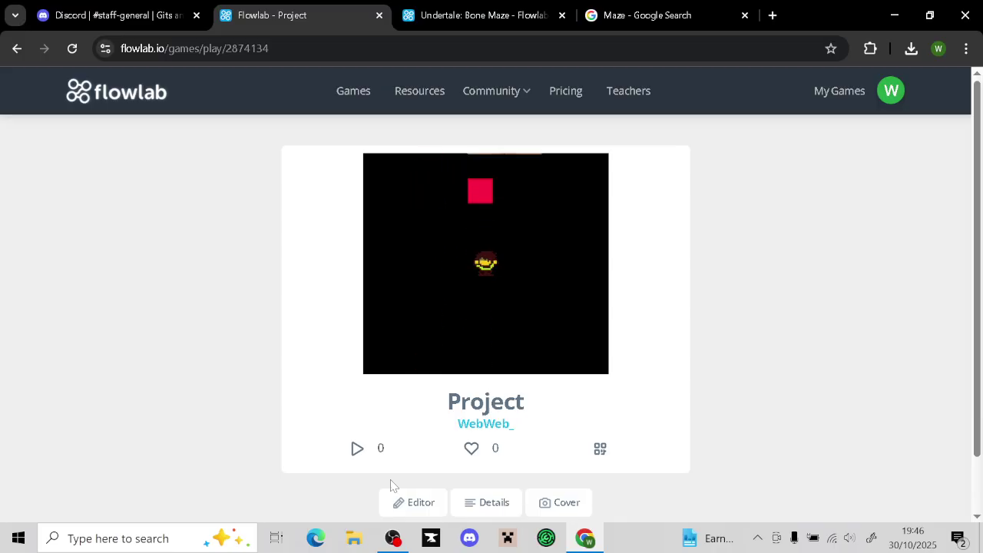
key("Up")
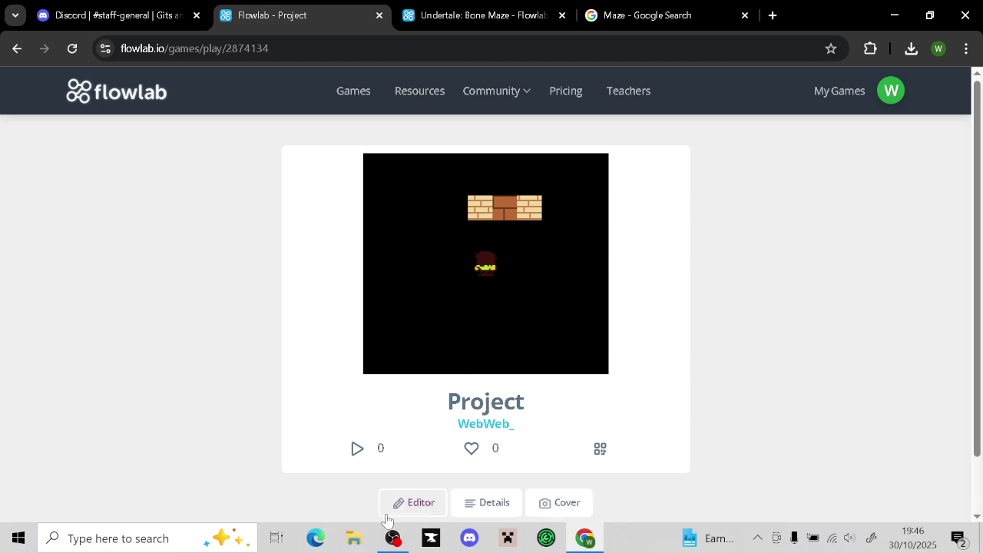
left_click(390, 513)
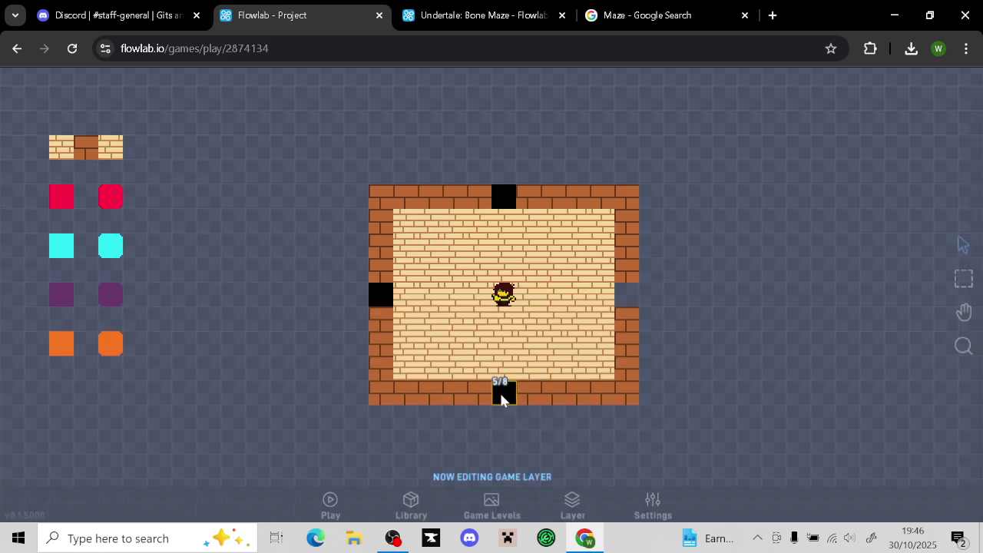
Playtest the game again, walking against the coloured doors without collecting any keys, then return to the editor
left_click(315, 503)
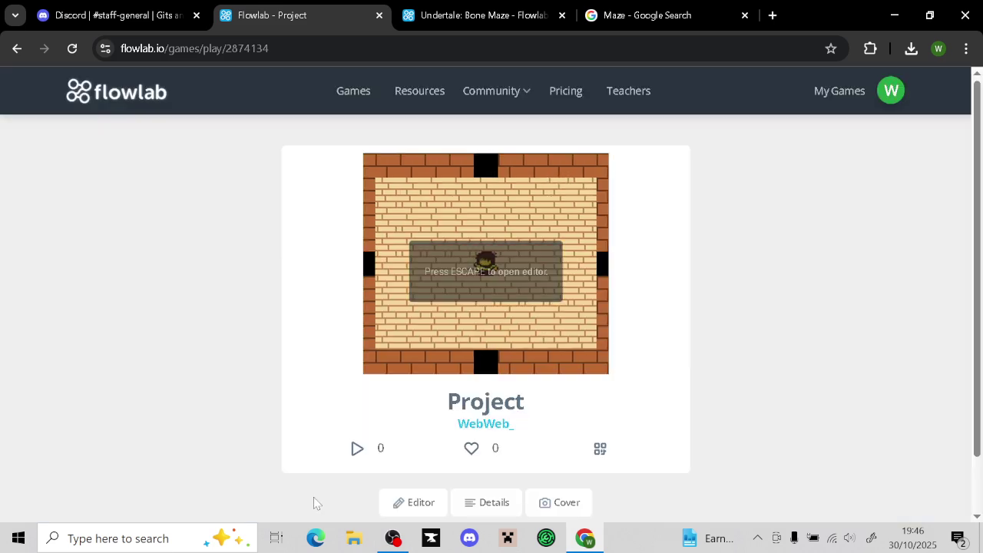
key("Left")
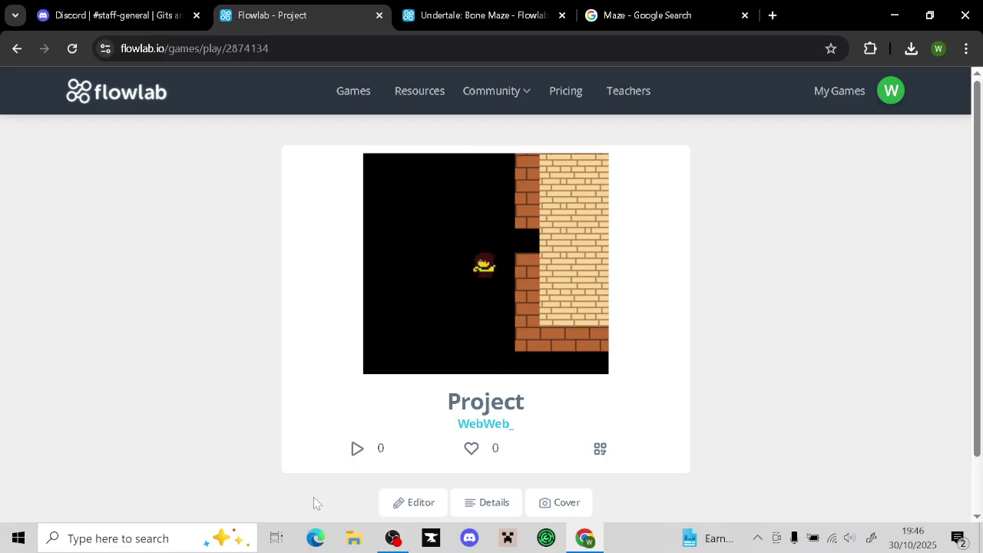
key("Left")
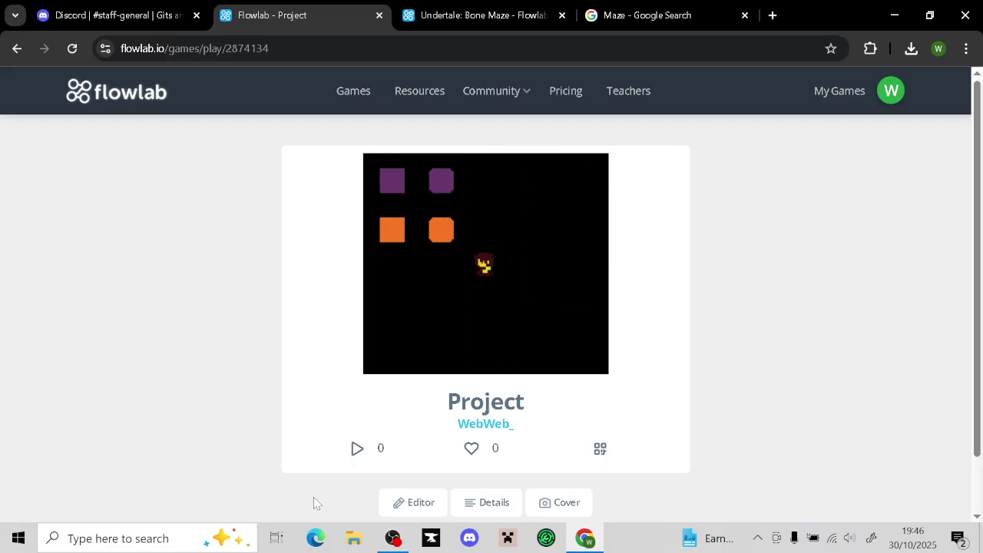
key("Left")
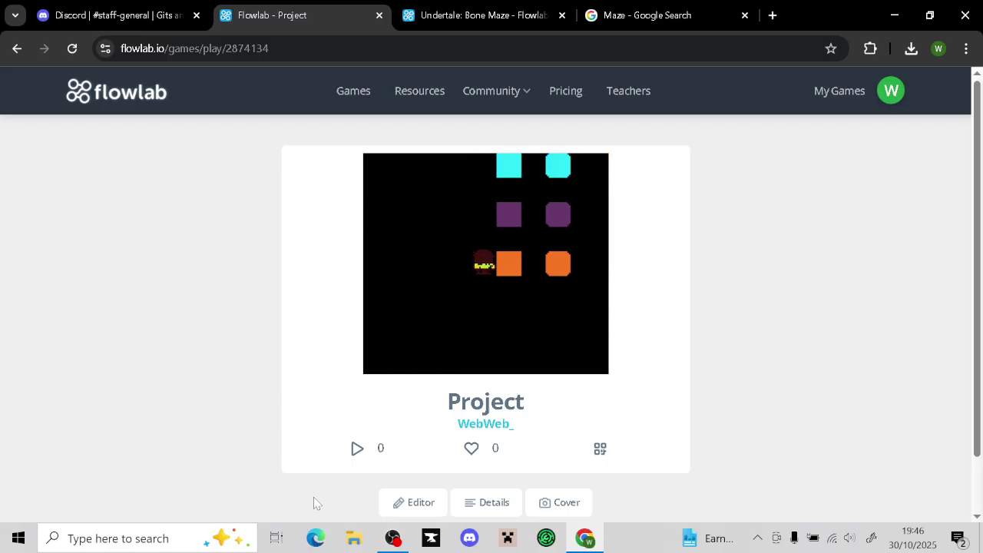
key("Up")
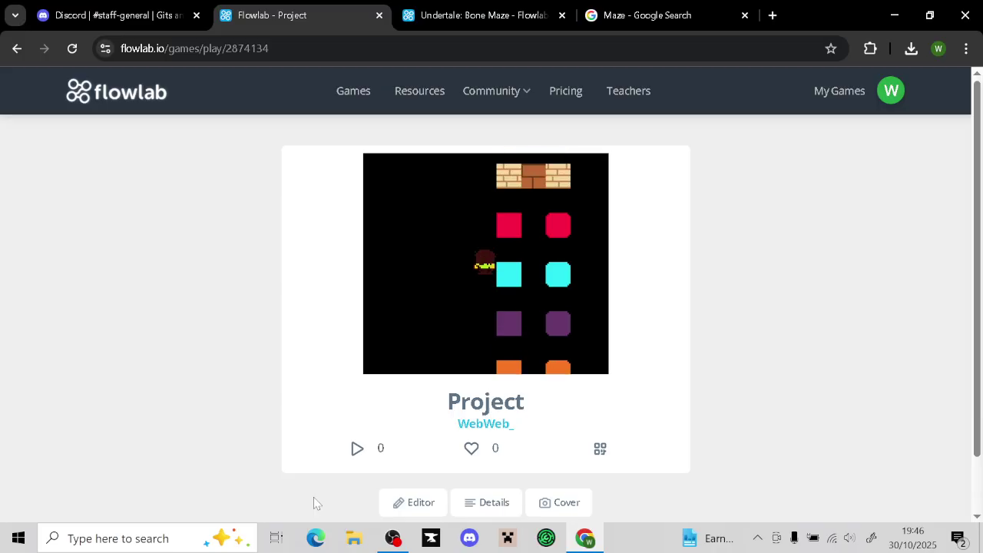
key("Up")
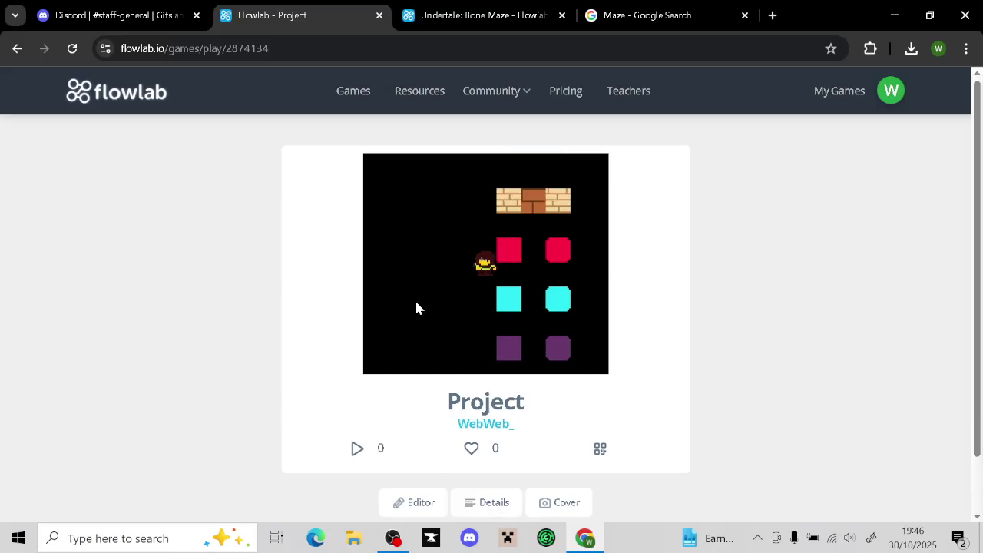
left_click(415, 501)
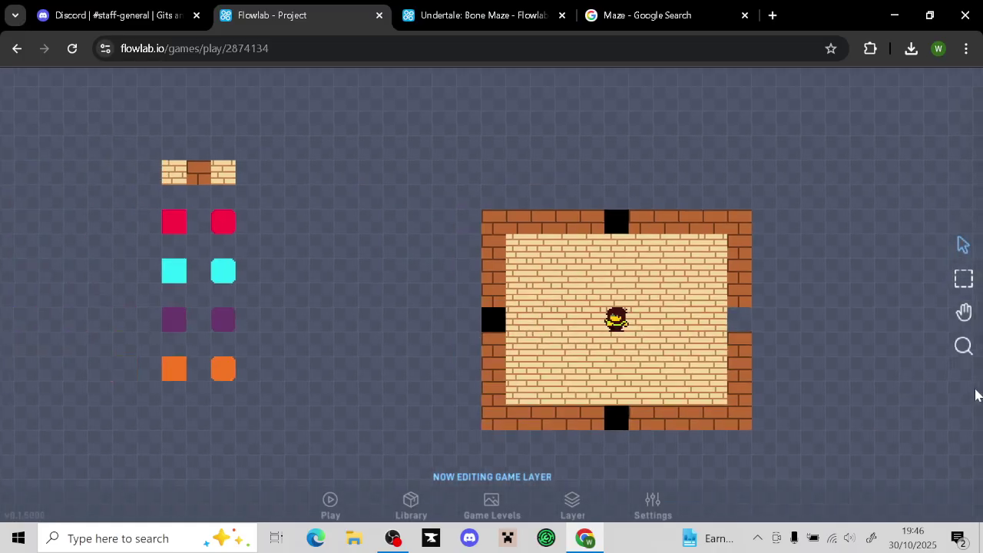
Switch the level editor to the background layer
left_click_drag(274, 235, 398, 275)
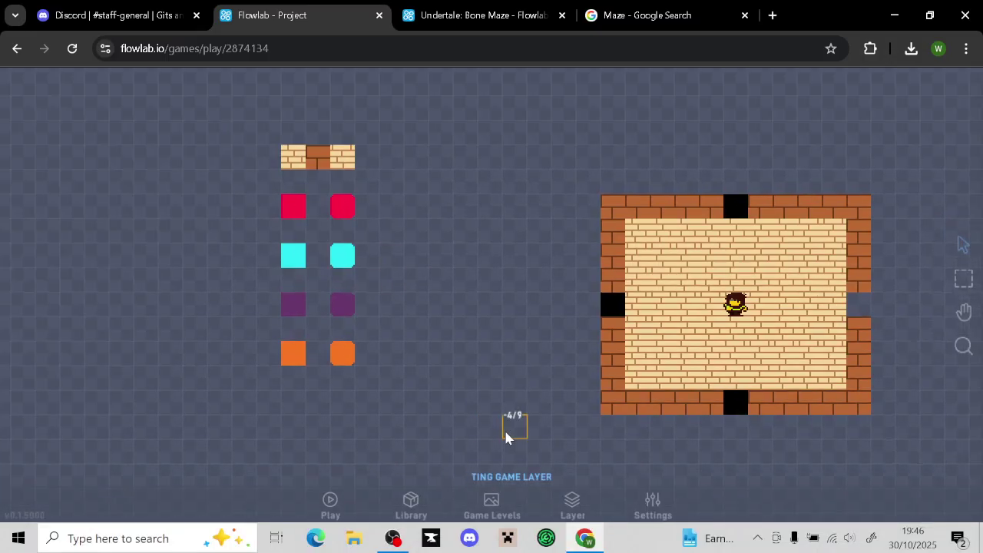
left_click_drag(523, 368, 191, 379)
left_click_drag(242, 315, 203, 345)
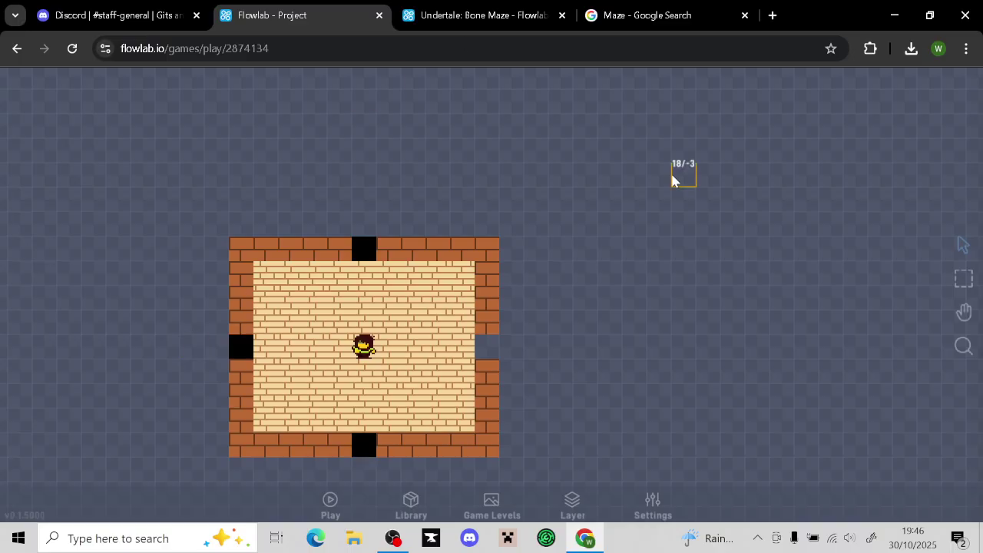
left_click_drag(589, 290, 770, 265)
left_click(572, 509)
left_click(557, 441)
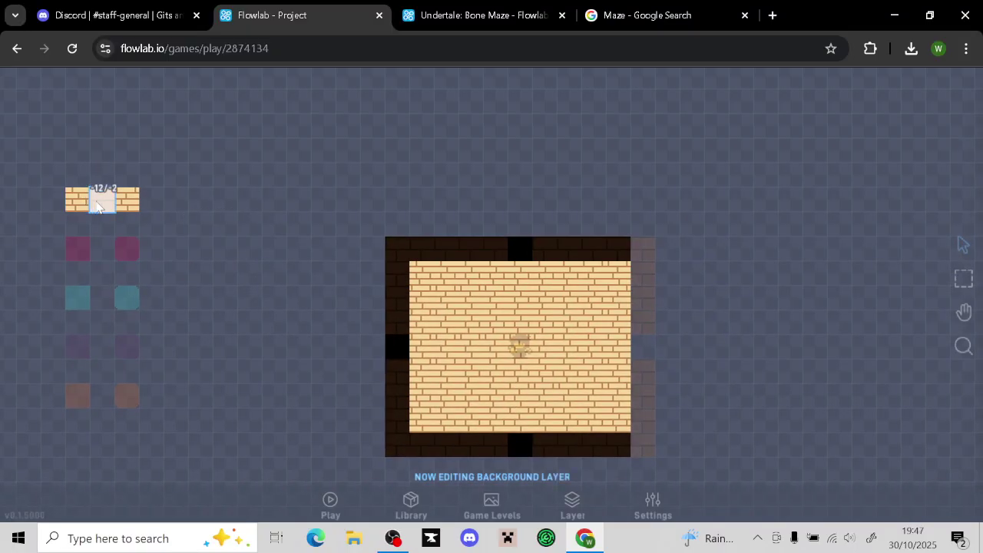
Set the game's width to 9 in the game settings
left_click(649, 503)
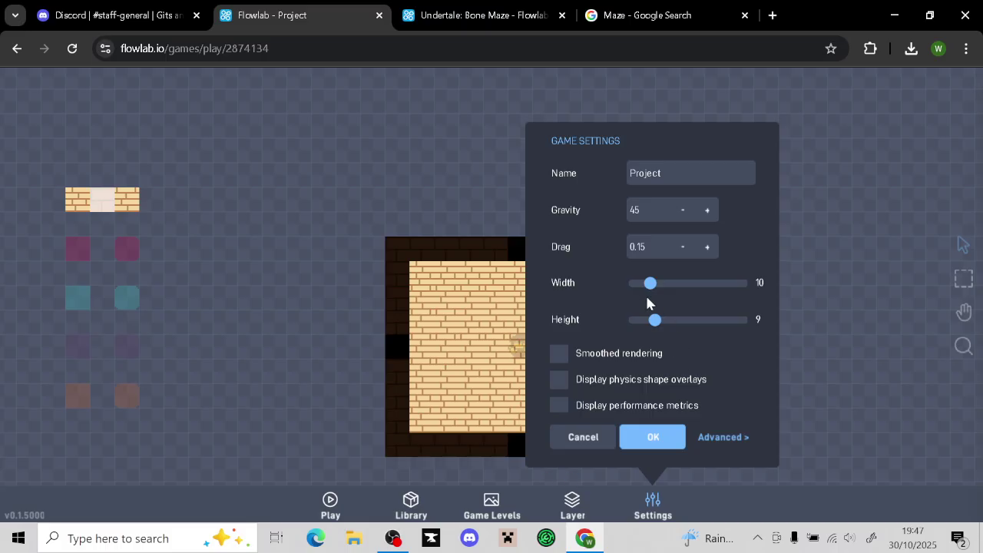
left_click_drag(647, 290, 645, 290)
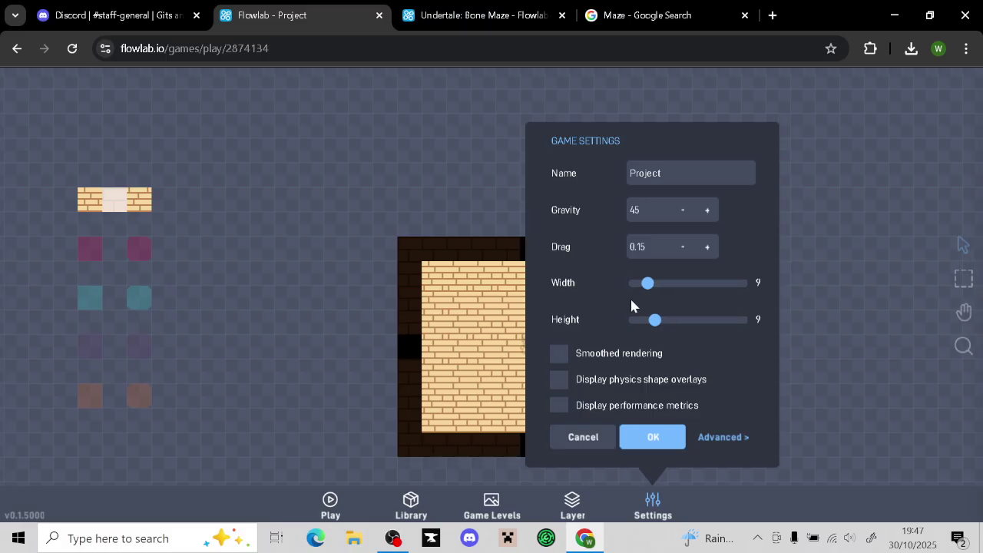
left_click(645, 444)
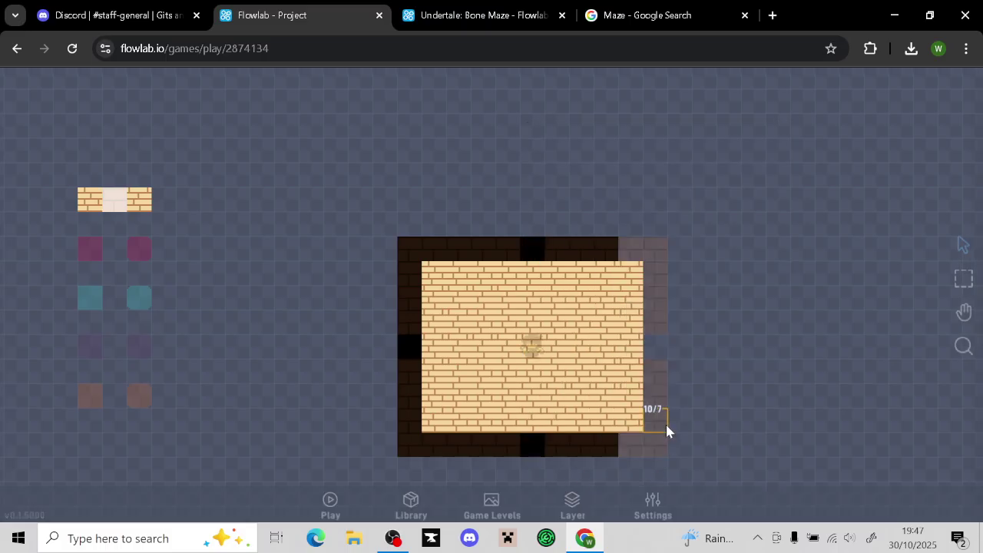
Increase the game's width in the game settings so the play area spans the whole room, including both side walls
left_click(579, 504)
left_click(646, 496)
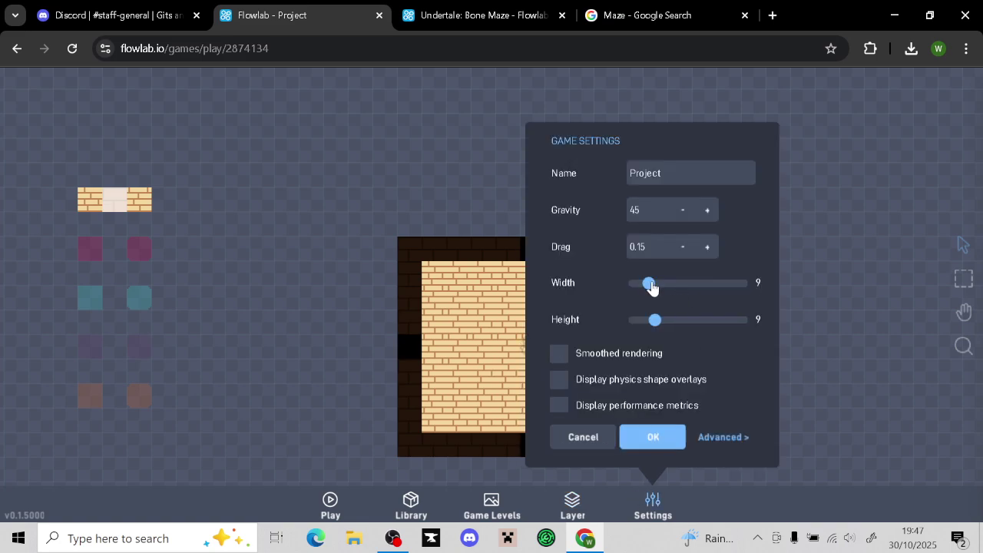
left_click_drag(651, 288, 658, 288)
left_click(636, 437)
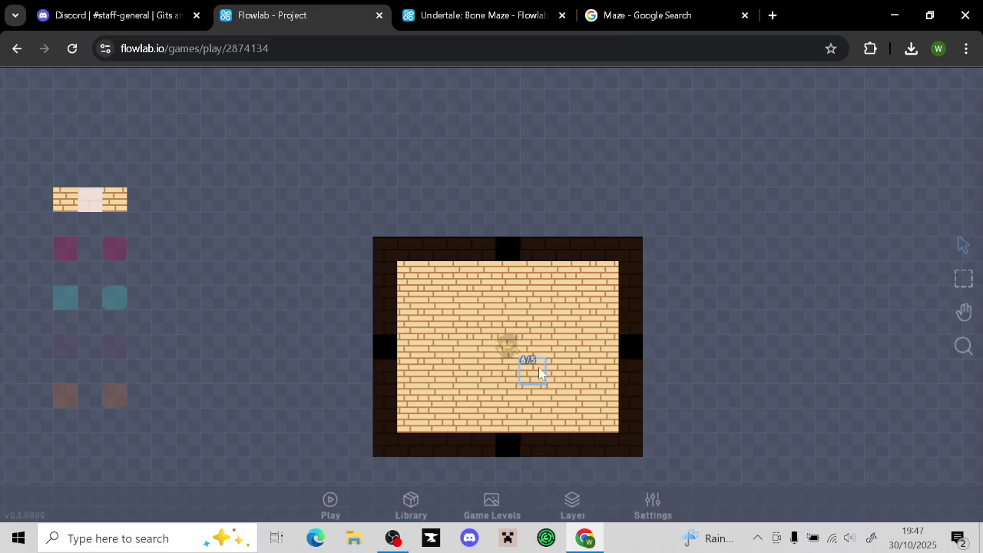
Clone the white path tile from the room's top opening into a corridor with an upturned left branch and a right branch with a downward stub
left_click(89, 197)
left_click(74, 170)
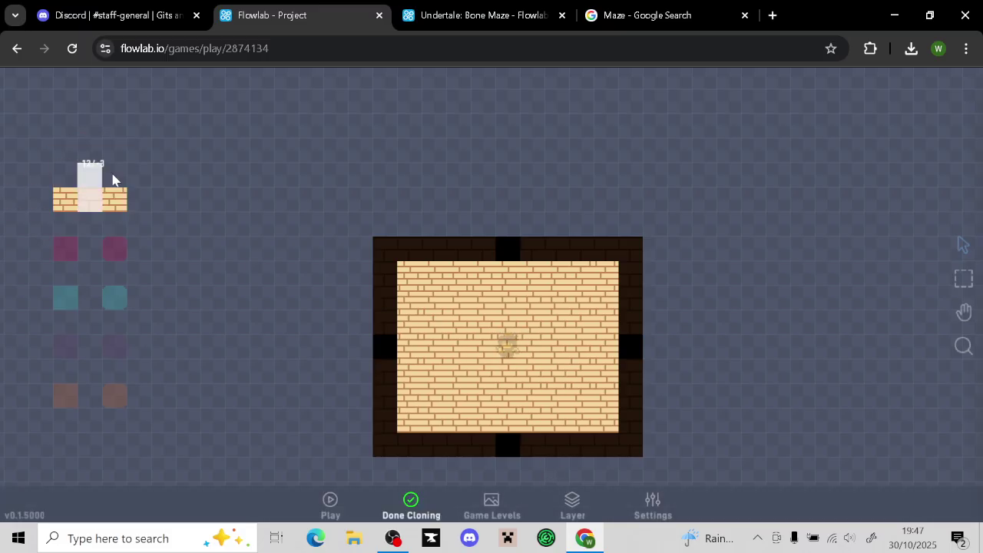
mouse_move(509, 247)
left_mouse_down()
mouse_move(508, 171)
mouse_move(397, 175)
mouse_move(385, 98)
left_mouse_up()
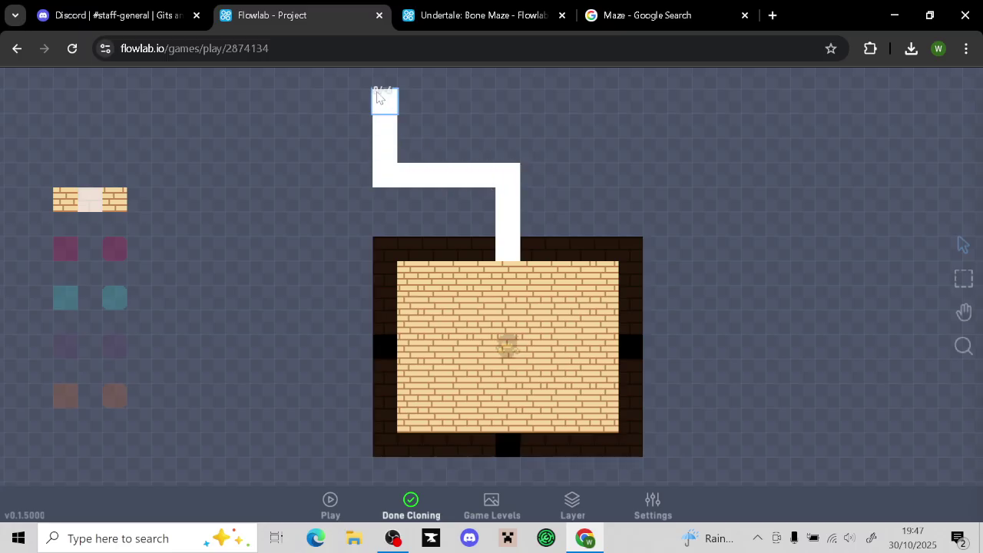
left_click(510, 127)
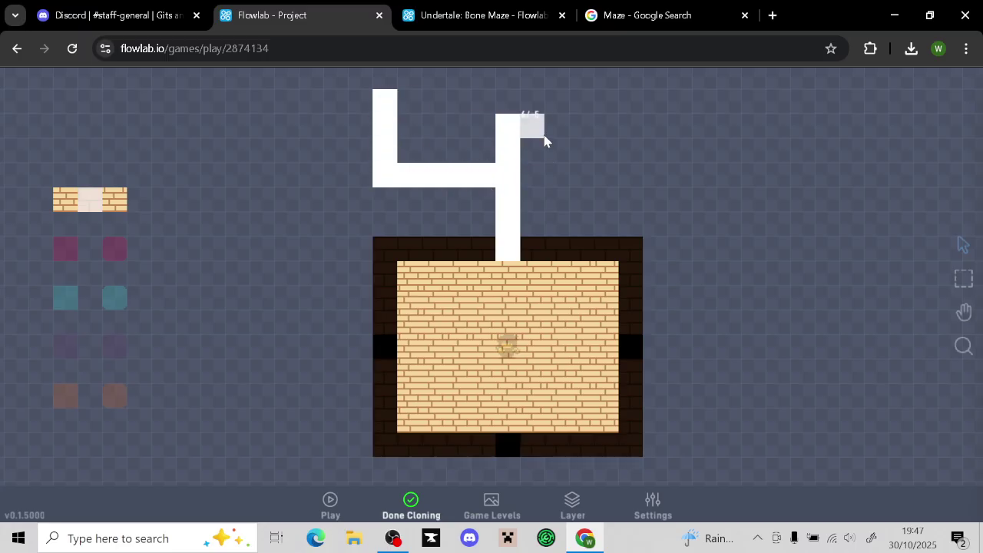
left_click_drag(544, 132, 631, 128)
left_click(581, 151)
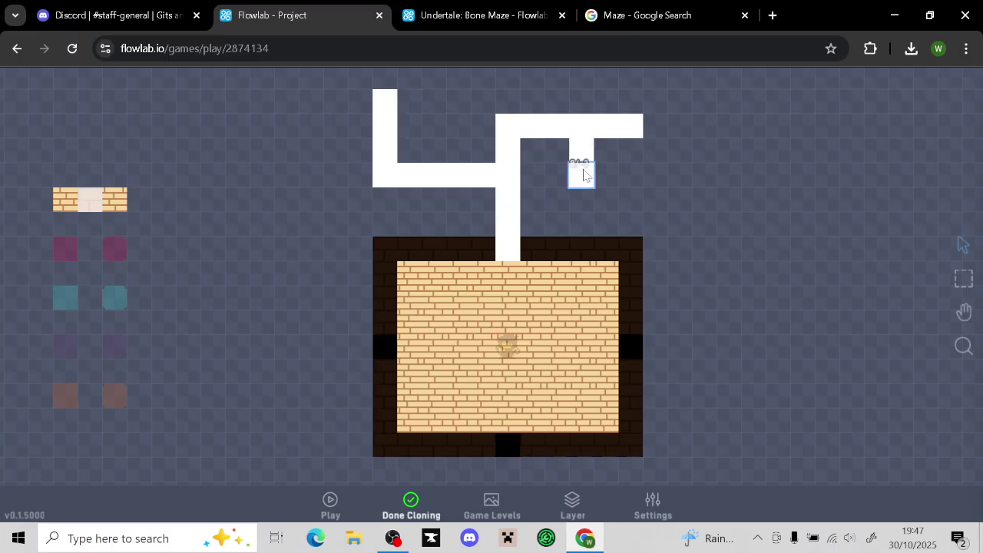
left_click(583, 183)
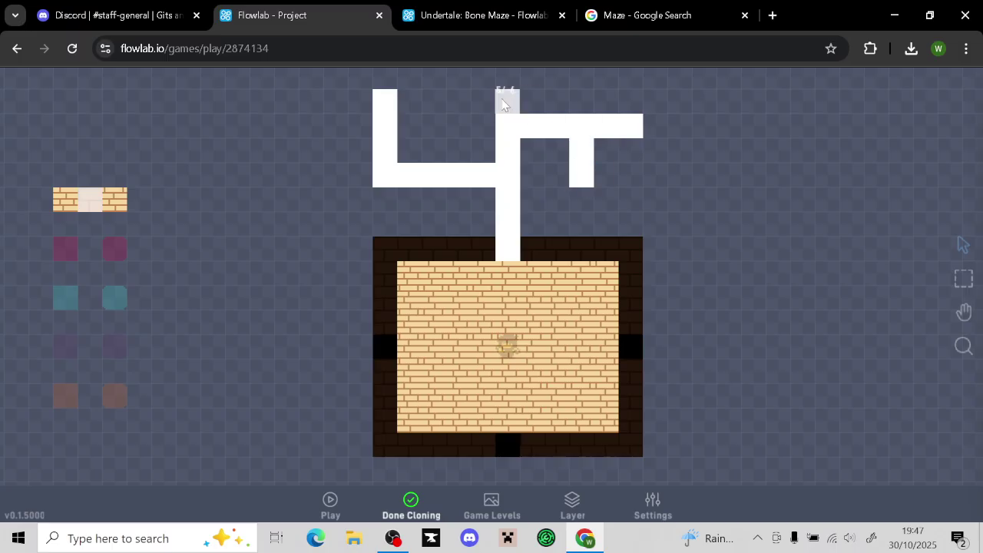
left_click(420, 509)
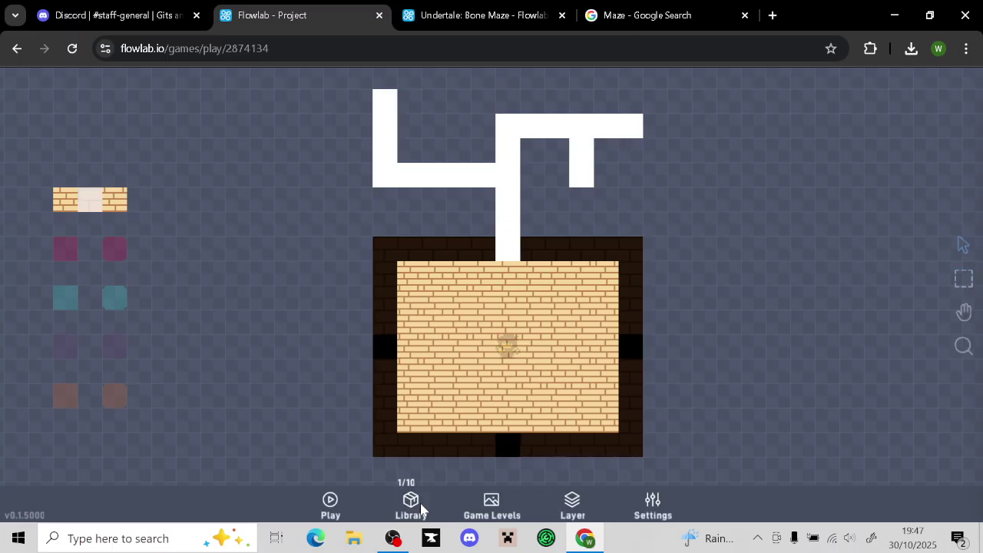
Switch the level editor to the Game World layer
left_click_drag(717, 266, 692, 434)
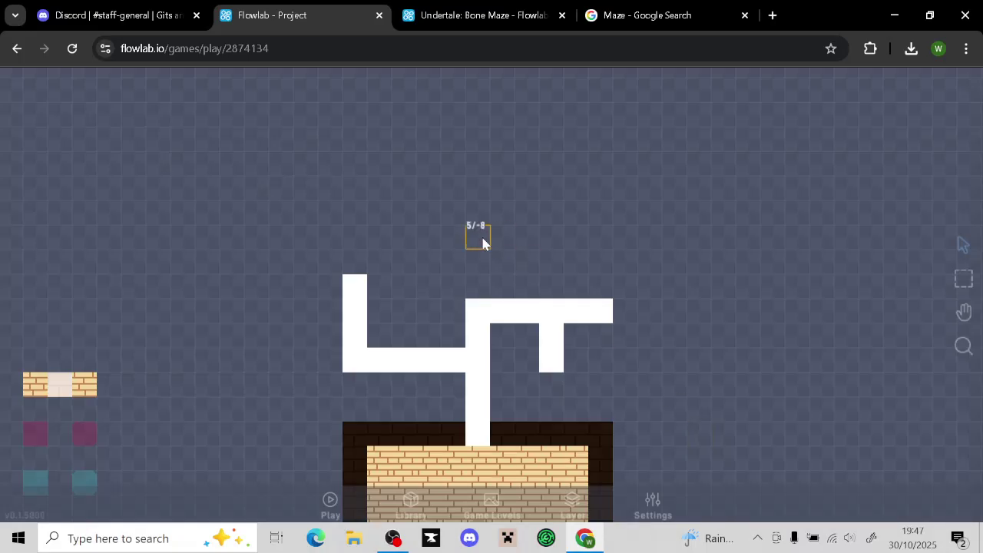
left_click_drag(481, 238, 514, 213)
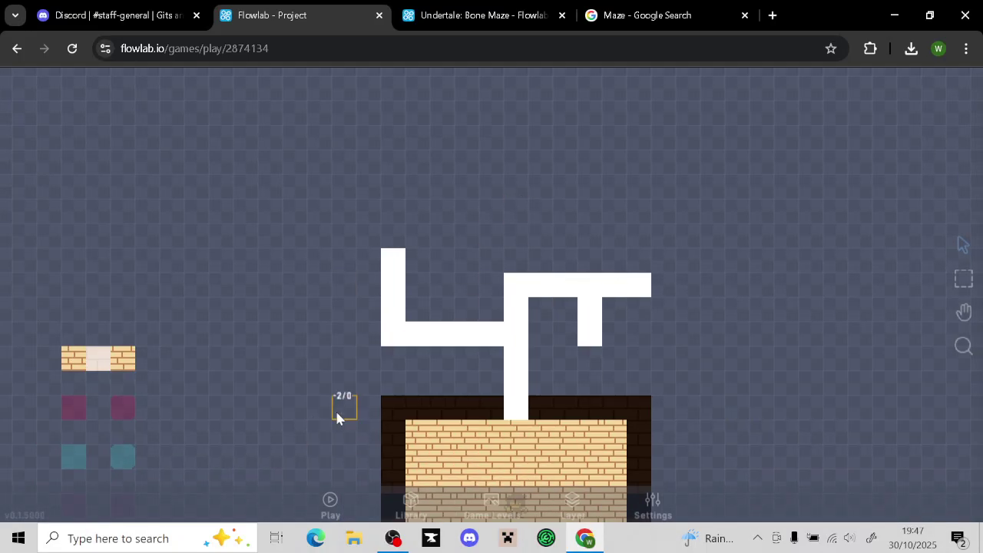
left_click_drag(720, 232, 675, 136)
left_click(589, 419)
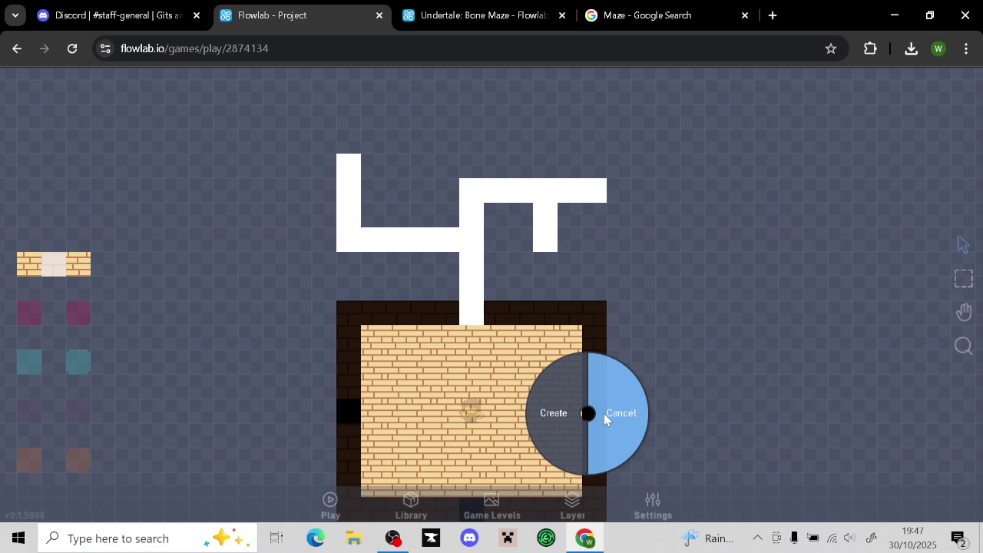
left_click(618, 411)
left_click(590, 494)
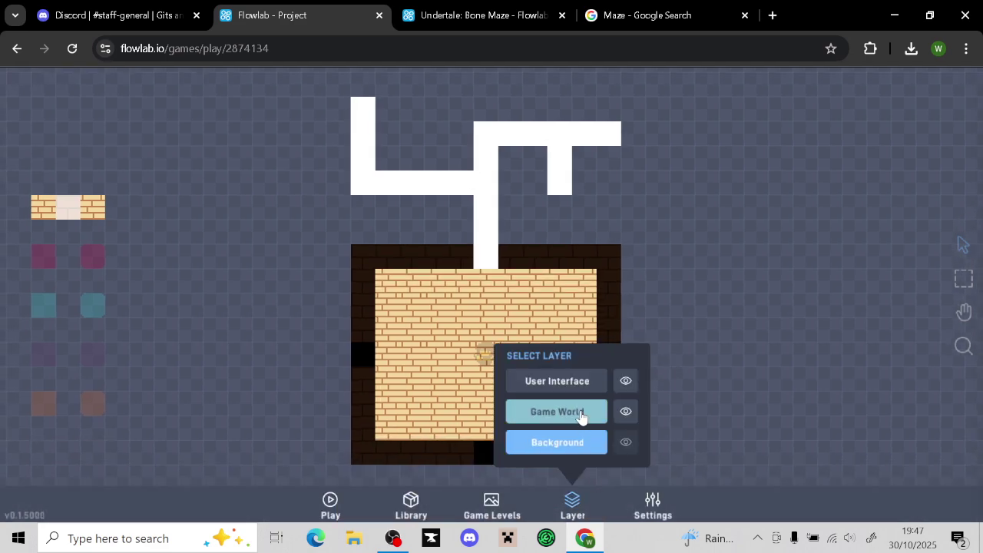
left_click(557, 410)
Clone the square red door block into the opening in the room's right wall
left_click_drag(301, 336, 355, 314)
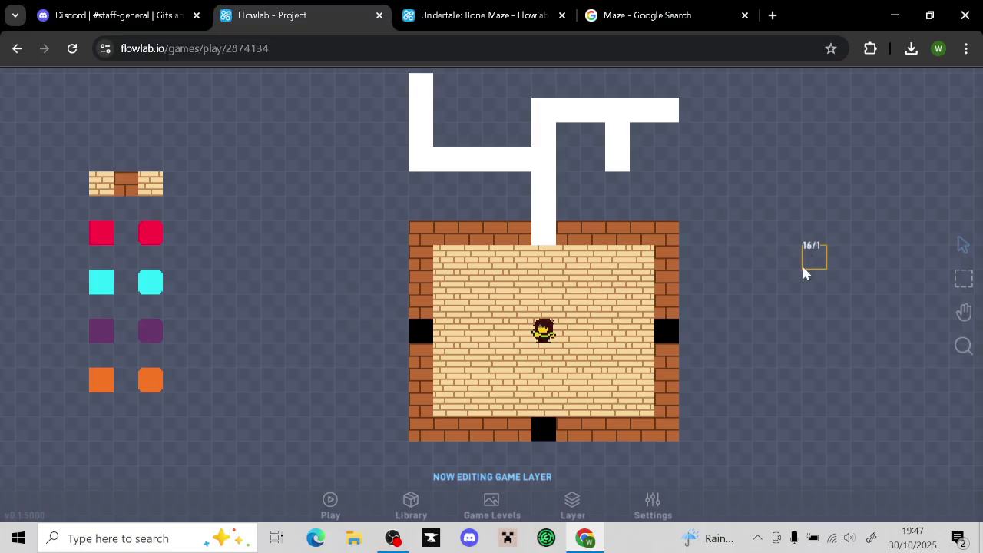
left_click_drag(804, 267, 789, 247)
left_click_drag(321, 272, 292, 397)
left_click_drag(526, 136, 502, 325)
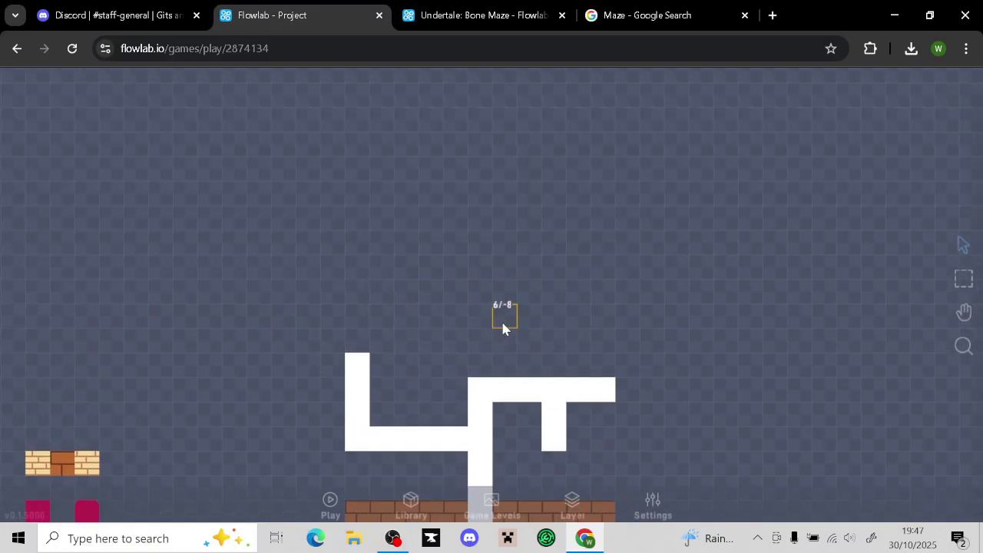
left_click_drag(826, 291, 828, 102)
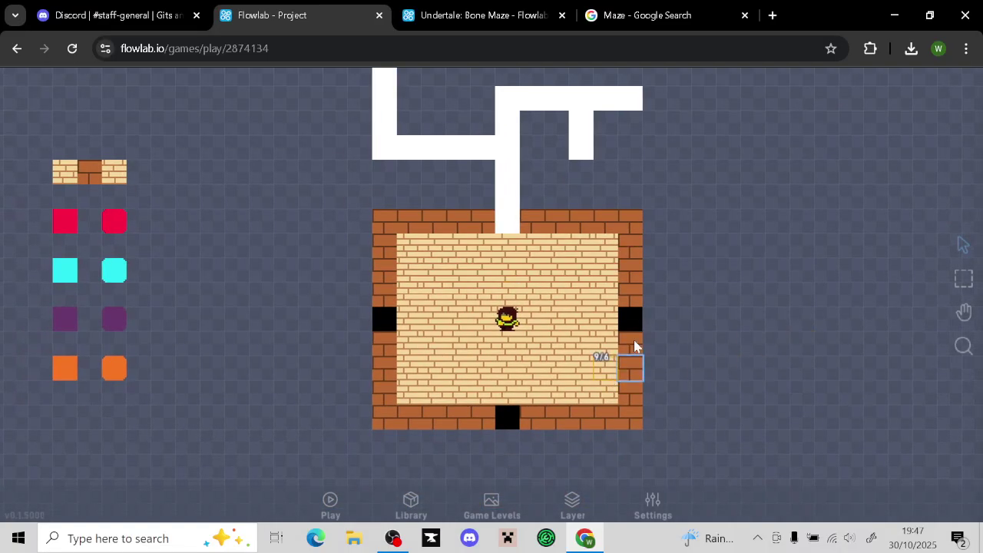
mouse_move(704, 255)
left_mouse_down()
mouse_move(698, 305)
mouse_move(702, 281)
left_mouse_up()
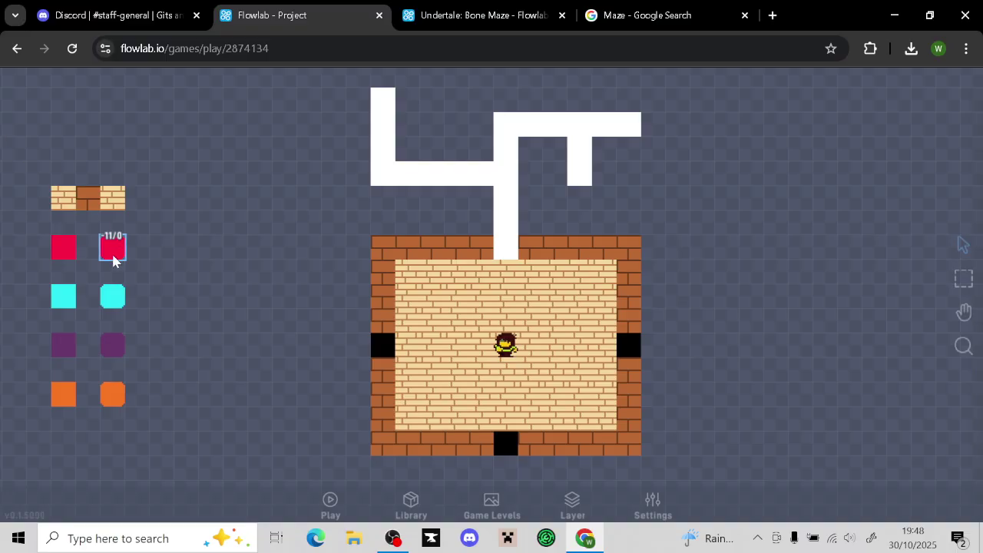
left_click(66, 244)
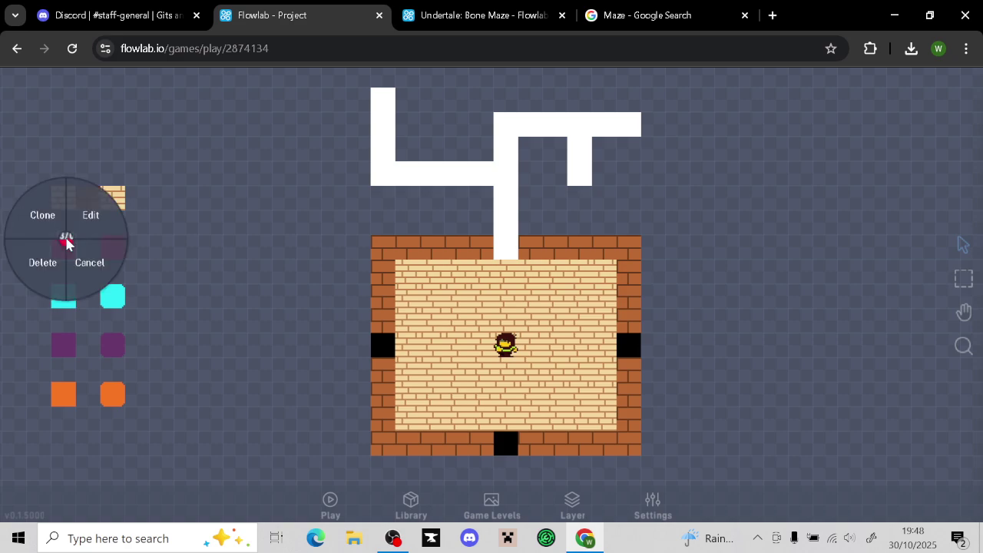
left_click(42, 215)
left_click_drag(638, 365, 637, 347)
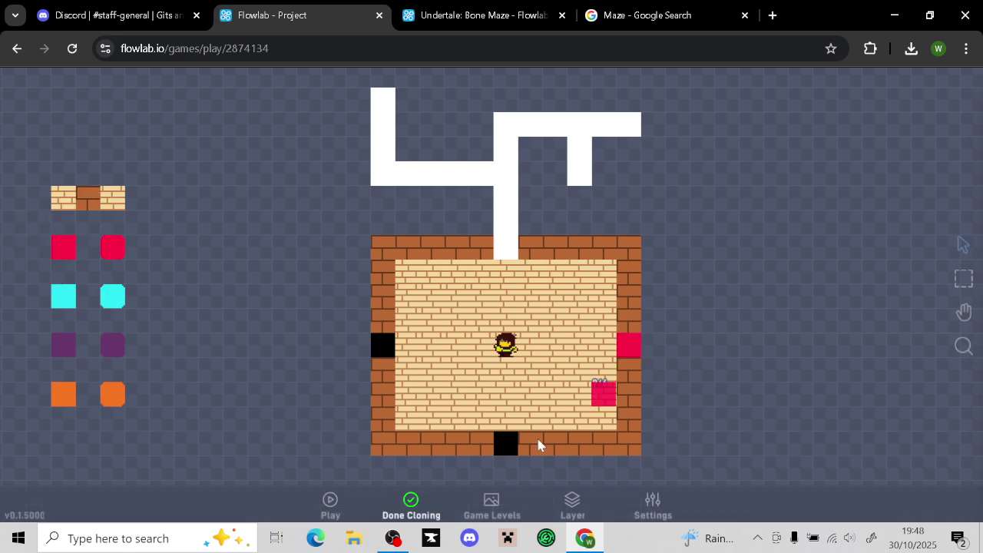
left_click(409, 501)
Clone the square cyan door block into the opening in the room's left wall
left_click(70, 307)
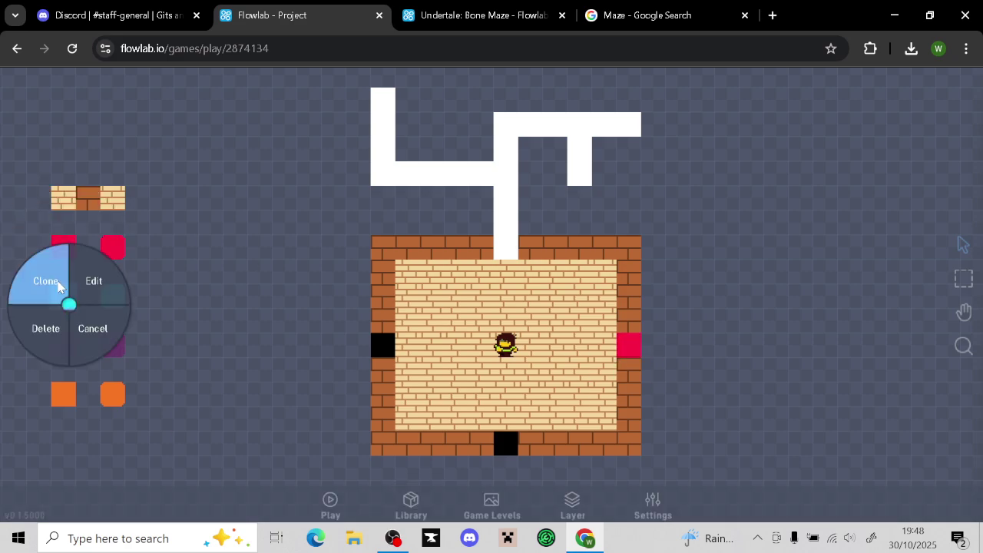
left_click(46, 286)
left_click(382, 345)
left_click(414, 501)
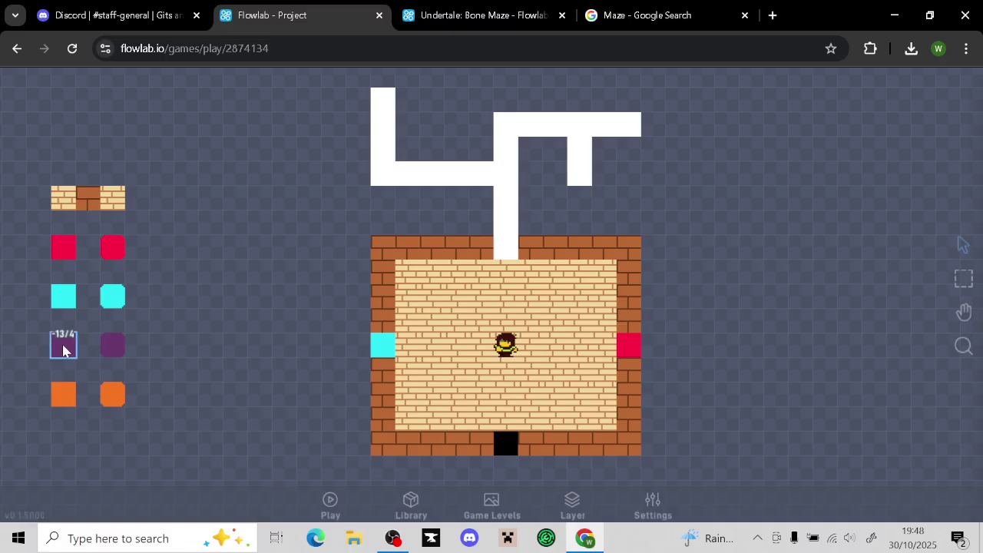
Clone the square purple door block into the opening in the room's bottom wall
left_click(63, 345)
left_click(42, 326)
left_click(500, 444)
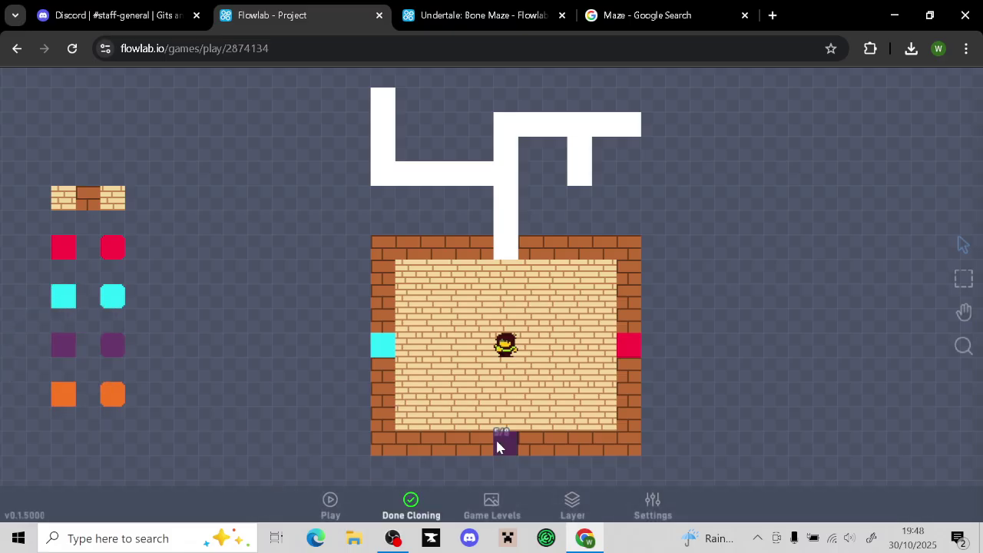
left_click(413, 503)
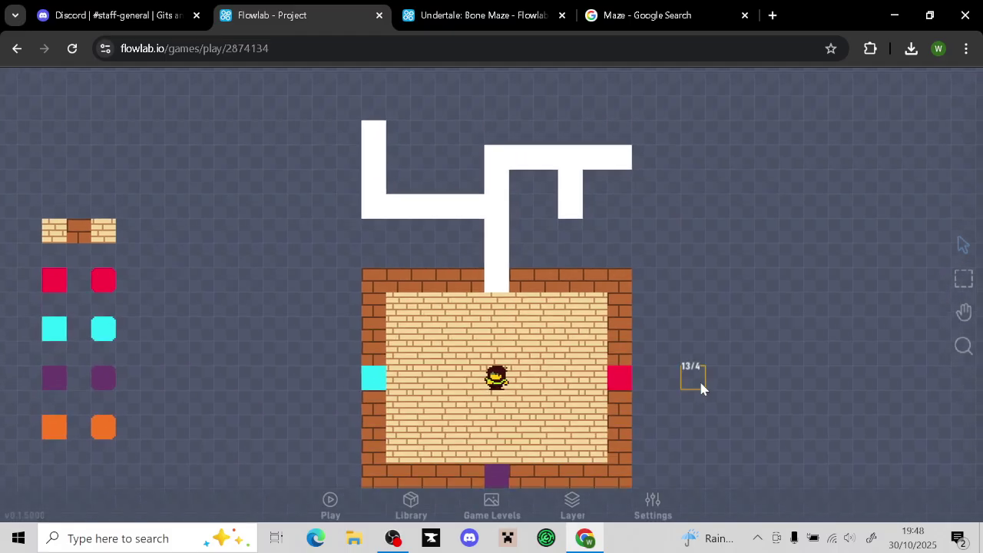
Switch the level editor back to the Background layer above the maze room
left_click_drag(706, 210, 702, 274)
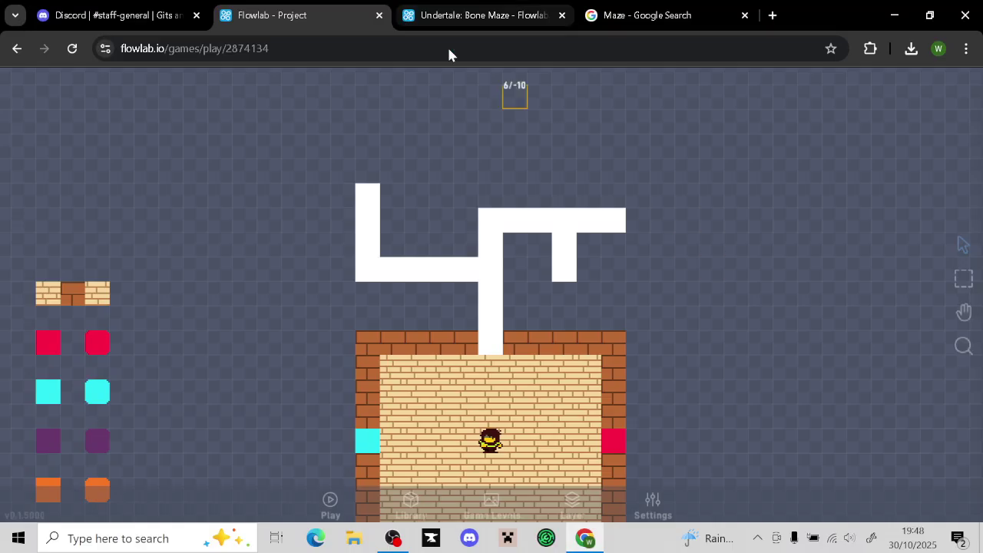
left_click_drag(759, 208, 760, 234)
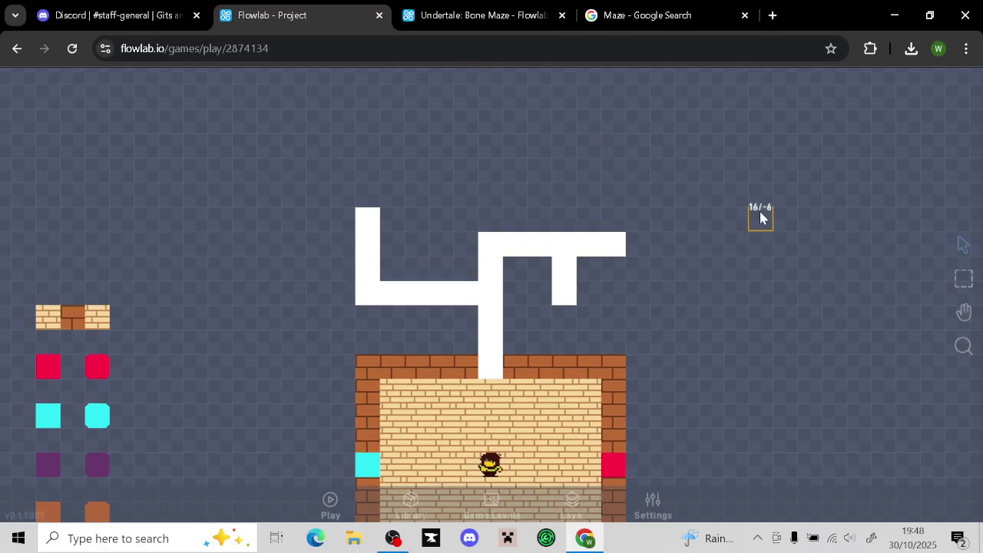
left_click_drag(754, 294, 714, 272)
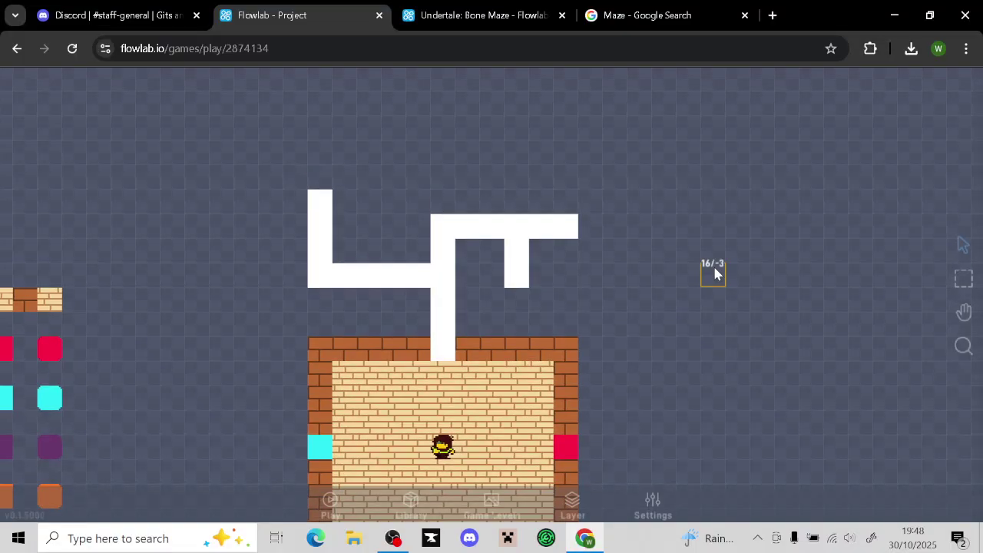
left_click_drag(607, 210, 592, 305)
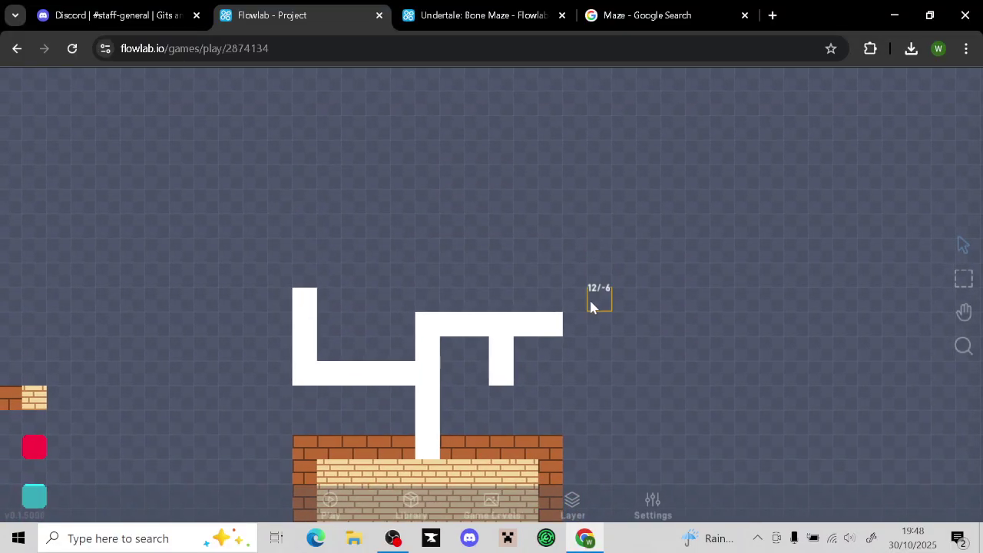
left_click(572, 501)
left_click(574, 449)
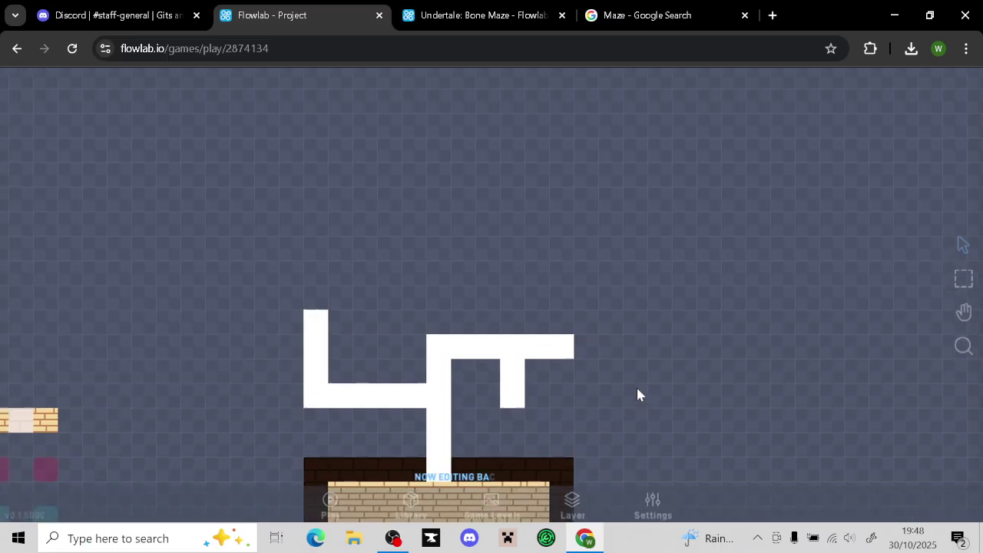
left_click_drag(529, 314, 529, 374)
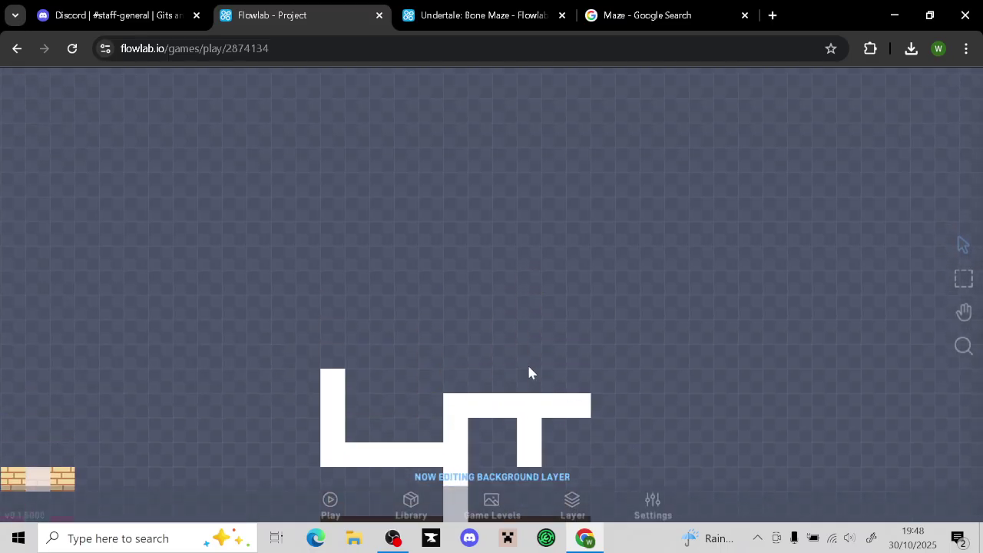
Clone the white path tile to extend the left corridor up and right into a crossing with a left arm and a downturned right arm
left_click(516, 436)
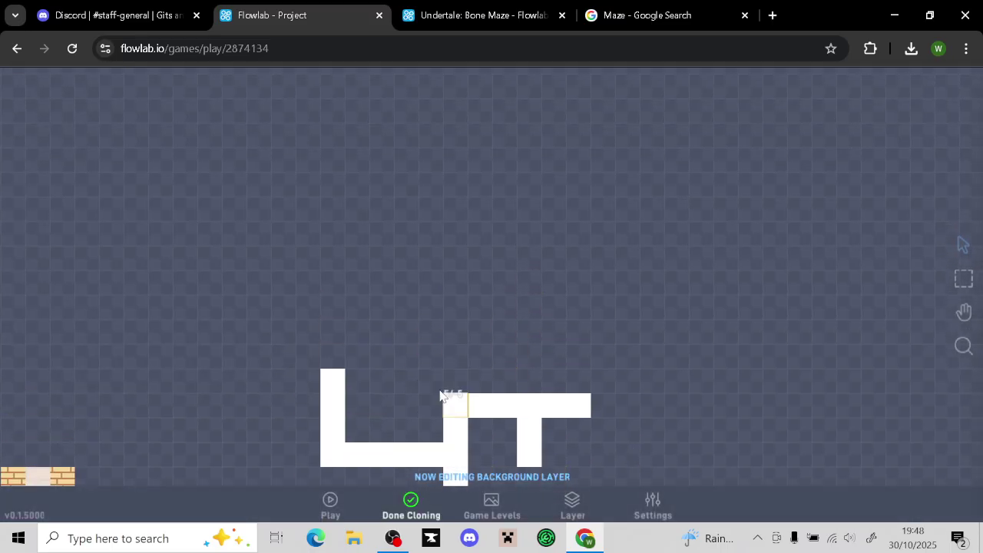
left_click(332, 355)
mouse_move(341, 330)
left_mouse_down()
mouse_move(380, 330)
mouse_move(430, 305)
mouse_move(431, 207)
left_mouse_up()
mouse_move(456, 256)
left_mouse_down()
mouse_move(562, 274)
mouse_move(554, 307)
left_mouse_up()
left_click(403, 266)
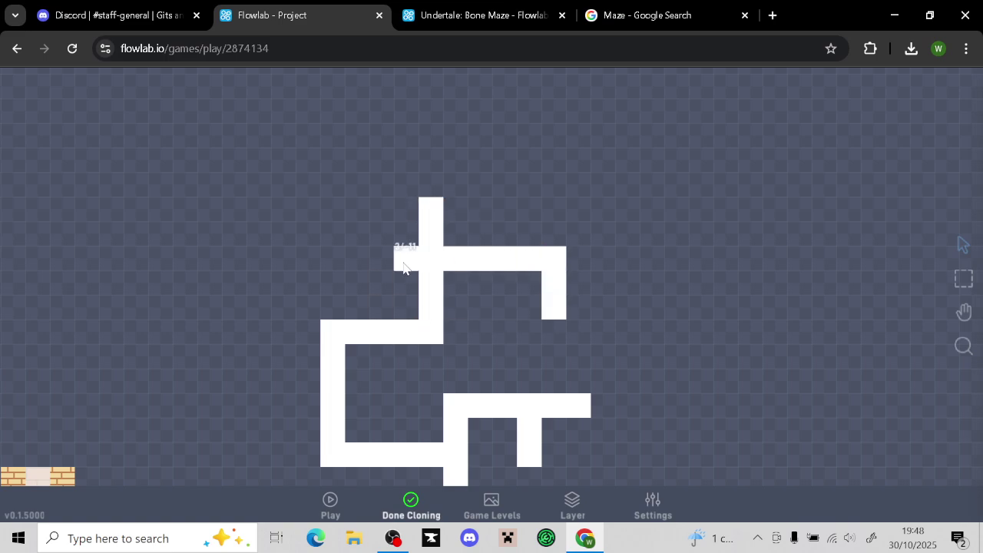
left_click_drag(403, 266, 352, 266)
left_click(347, 260)
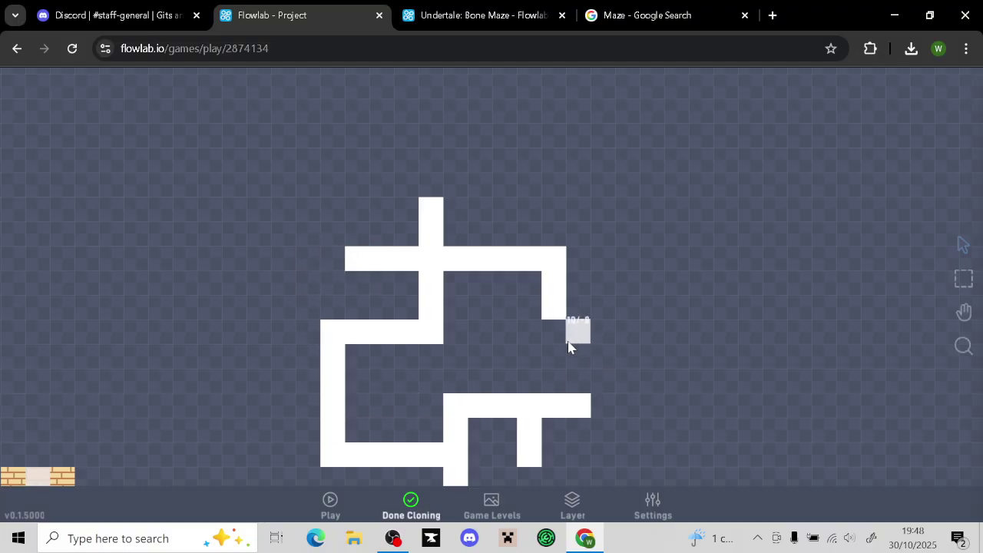
Join the crossing's right arm down to the lower corridor and add a right branch with an upward stub and a long horizontal arm
left_click(561, 339)
left_click_drag(557, 367, 556, 384)
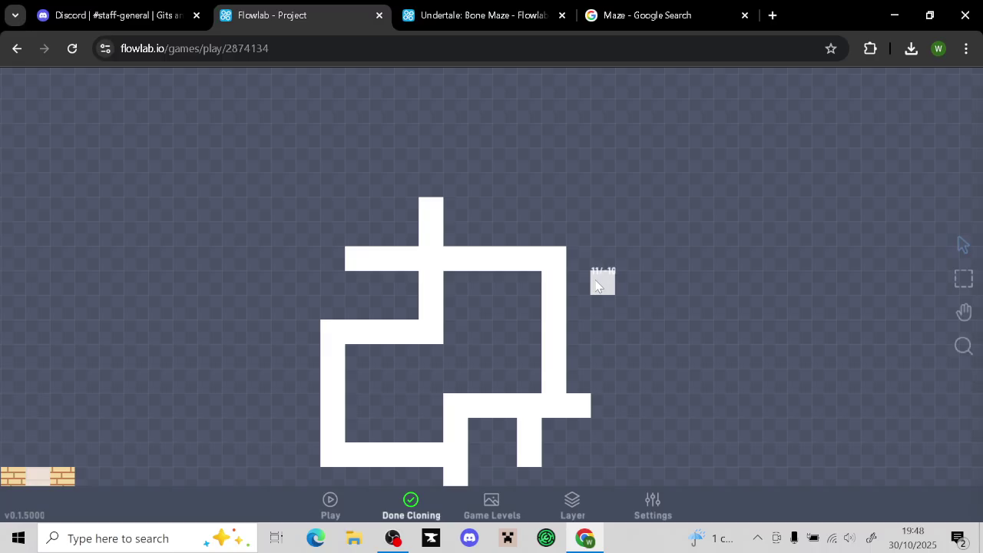
mouse_move(582, 309)
left_mouse_down()
mouse_move(660, 309)
mouse_move(659, 214)
left_mouse_up()
left_click_drag(683, 252, 775, 257)
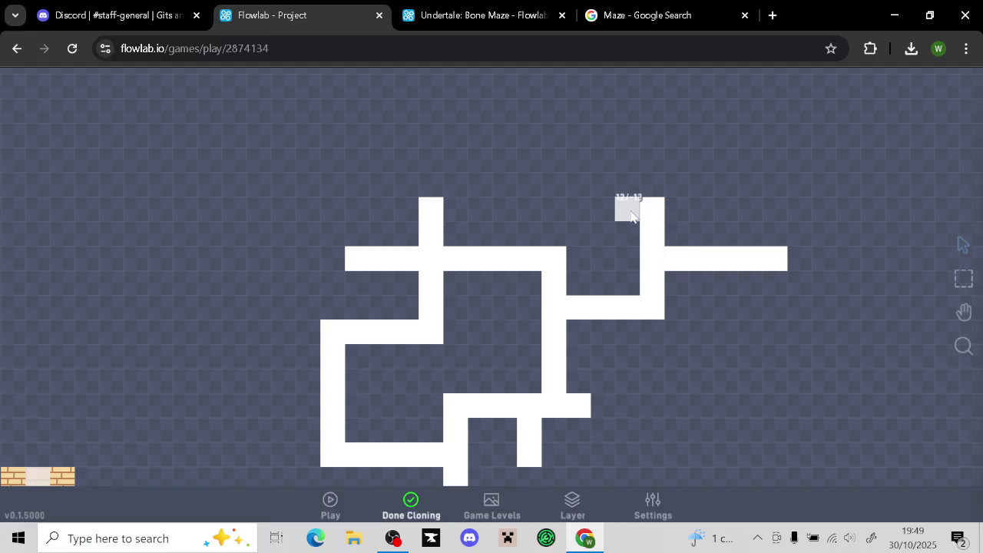
Extend the crossing's left arm into a tall vertical corridor that runs far upward, with a short stub below
left_click(430, 213)
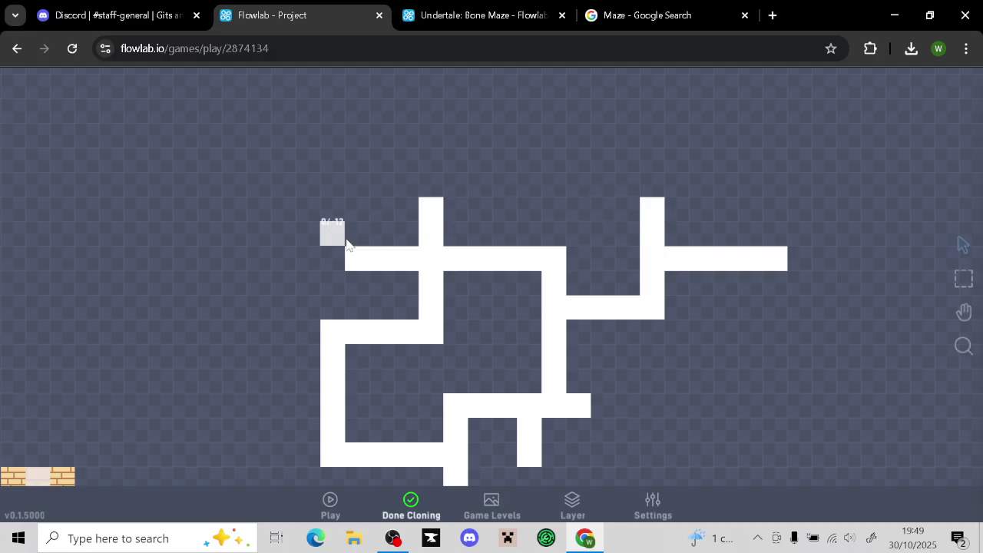
mouse_move(332, 260)
left_mouse_down()
mouse_move(311, 259)
mouse_move(317, 233)
left_mouse_up()
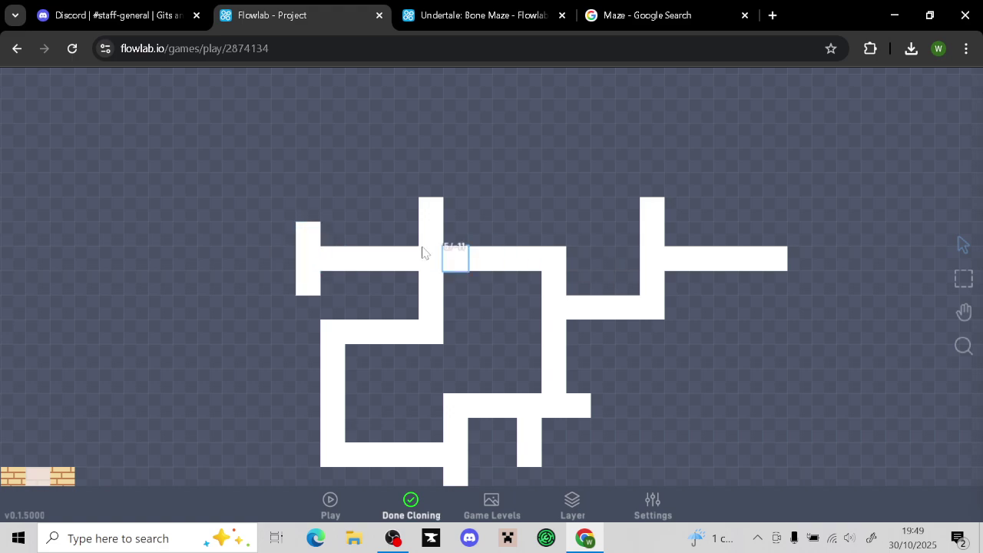
left_click_drag(309, 210, 308, 110)
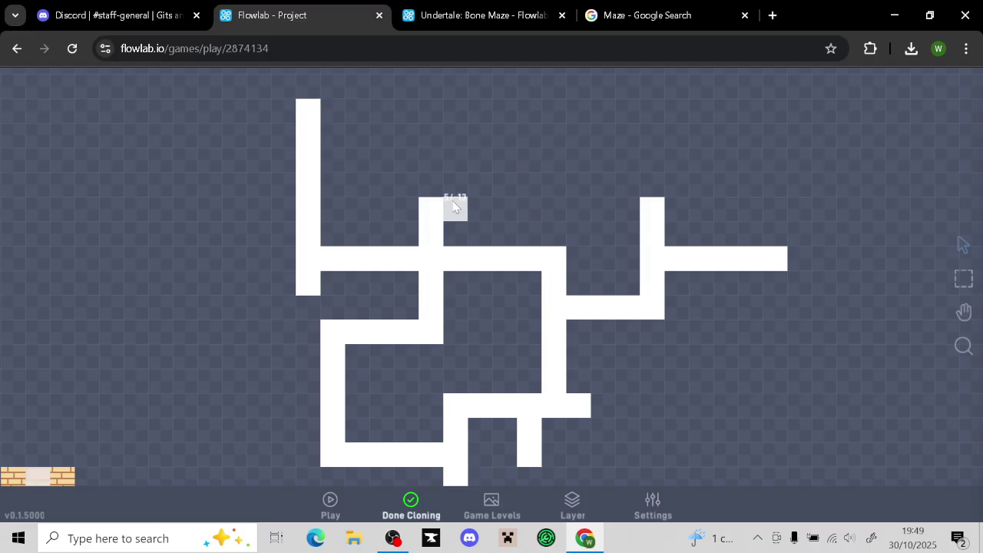
Extend the crossing's upper corridor upward with a short left dead end and a right turn that branches up
left_click(424, 181)
left_click_drag(409, 184, 384, 185)
mouse_move(430, 159)
left_mouse_down()
mouse_move(522, 163)
mouse_move(503, 142)
mouse_move(500, 101)
left_mouse_up()
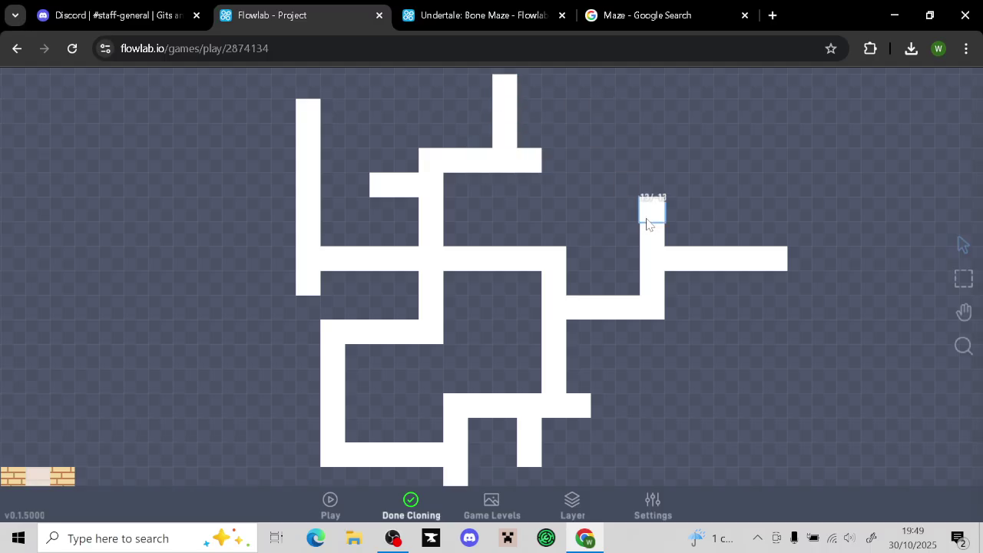
Extend the right-hand branch with a left-then-up turn and a forked downward corridor, and continue the lower corridor right and down
mouse_move(644, 213)
left_mouse_down()
mouse_move(603, 209)
mouse_move(603, 171)
left_mouse_up()
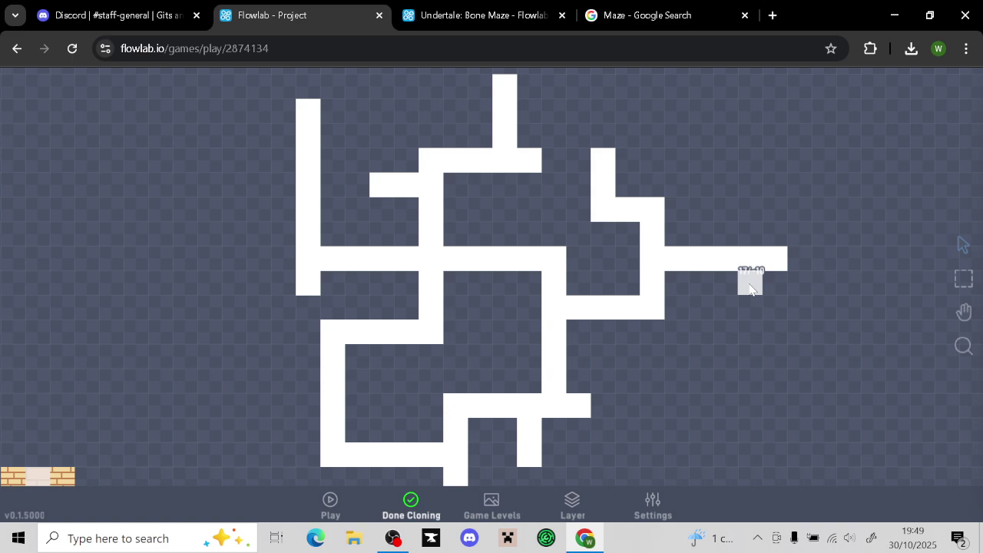
mouse_move(750, 288)
left_mouse_down()
mouse_move(751, 355)
mouse_move(697, 356)
mouse_move(691, 400)
mouse_move(731, 395)
mouse_move(722, 444)
left_mouse_up()
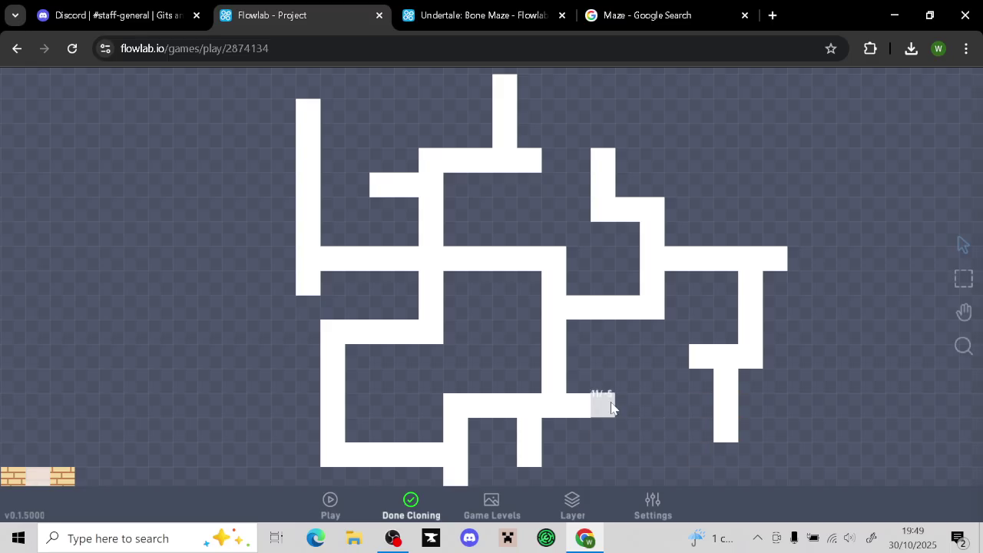
mouse_move(612, 408)
left_mouse_down()
mouse_move(640, 408)
mouse_move(641, 429)
left_mouse_up()
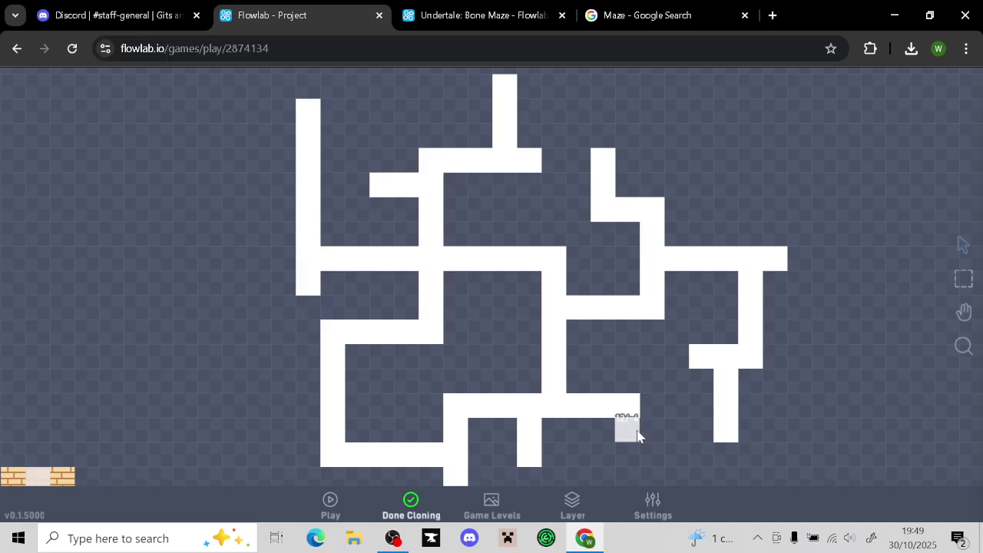
left_click_drag(622, 480, 628, 439)
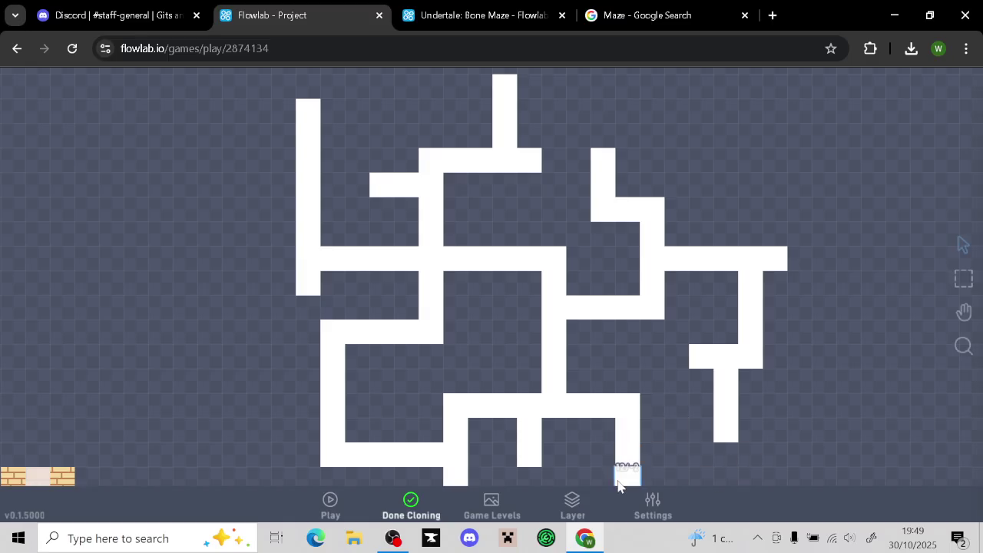
left_click(416, 507)
Clone the path tile to turn the tall left corridor left and up into a long horizontal corridor crossing the middle corridor, with short stubs
left_click_drag(901, 453, 909, 334)
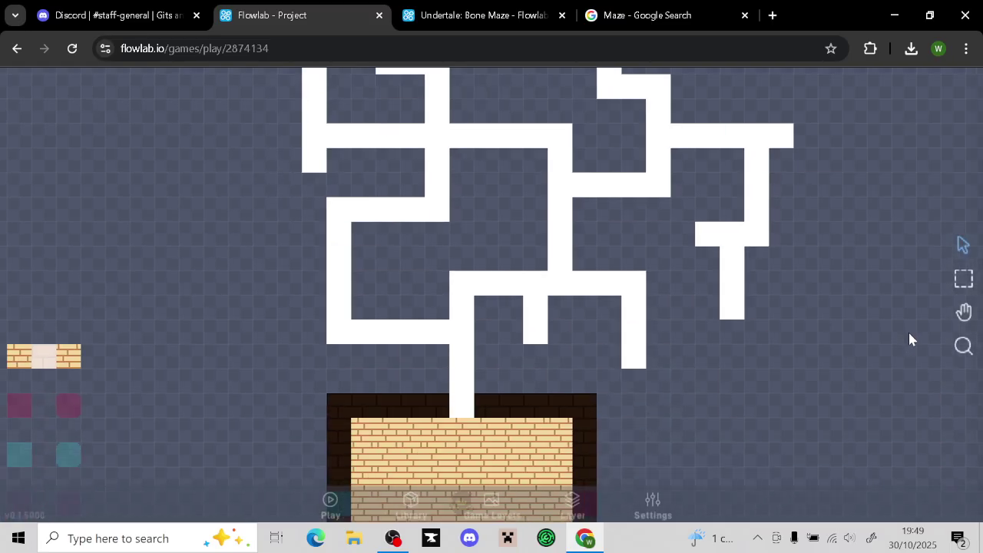
mouse_move(805, 391)
left_mouse_down()
mouse_move(846, 371)
mouse_move(765, 399)
mouse_move(800, 316)
mouse_move(785, 252)
mouse_move(742, 294)
left_mouse_up()
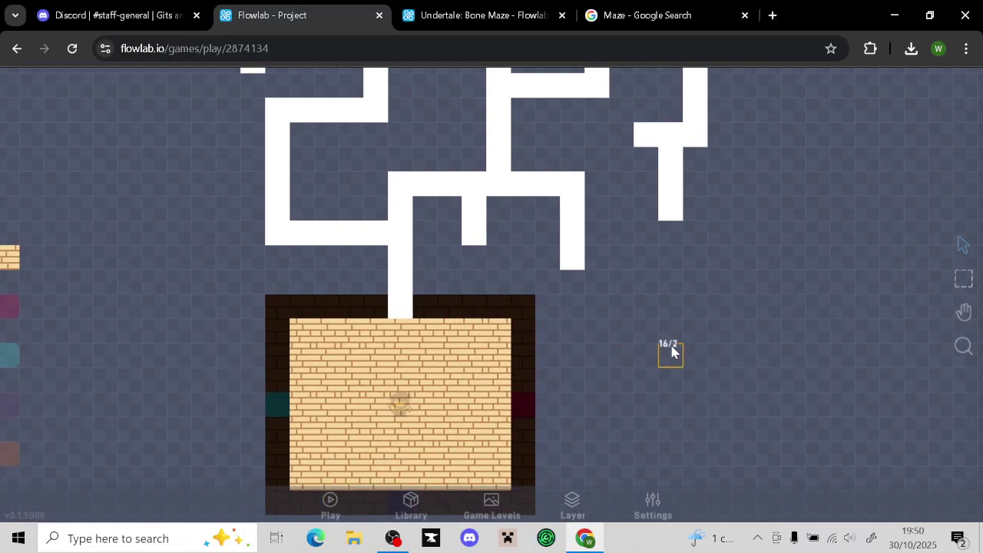
left_click_drag(671, 351, 666, 352)
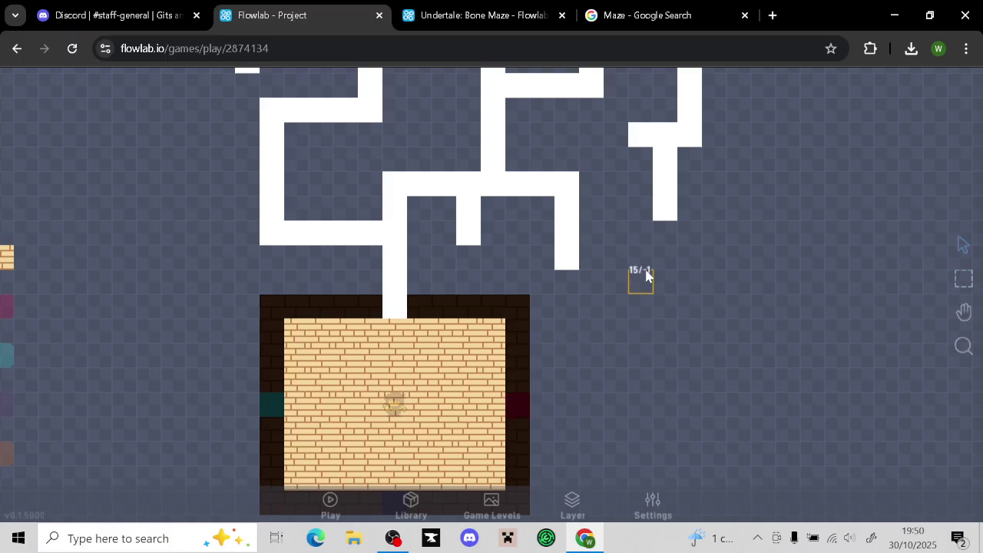
left_click_drag(662, 260, 587, 450)
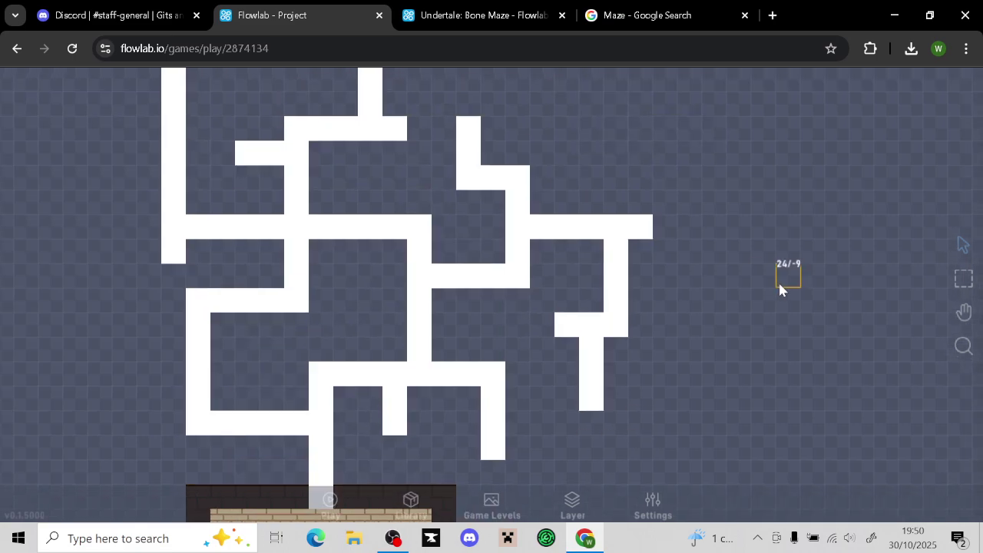
left_click_drag(676, 434, 699, 480)
left_click_drag(716, 166, 771, 243)
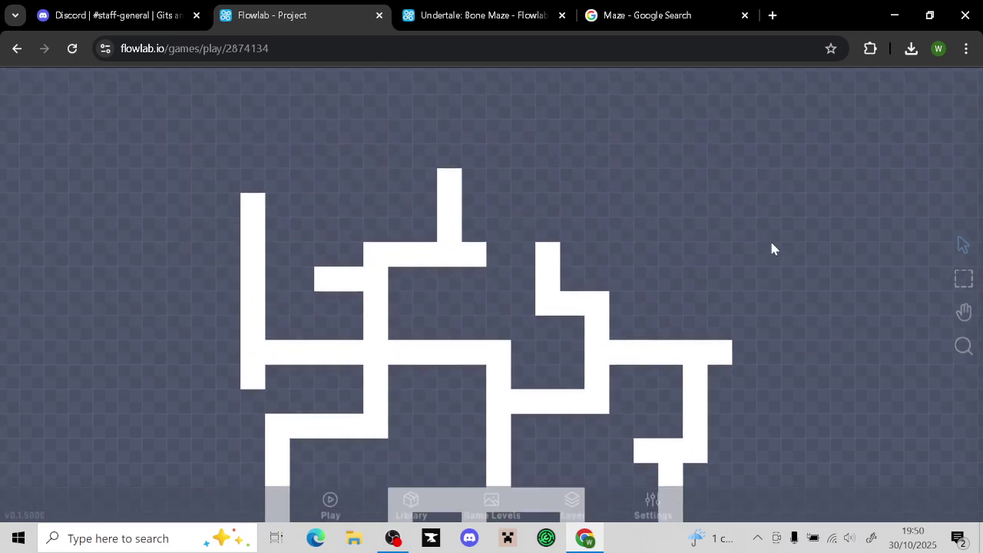
left_click(244, 203)
left_click(236, 189)
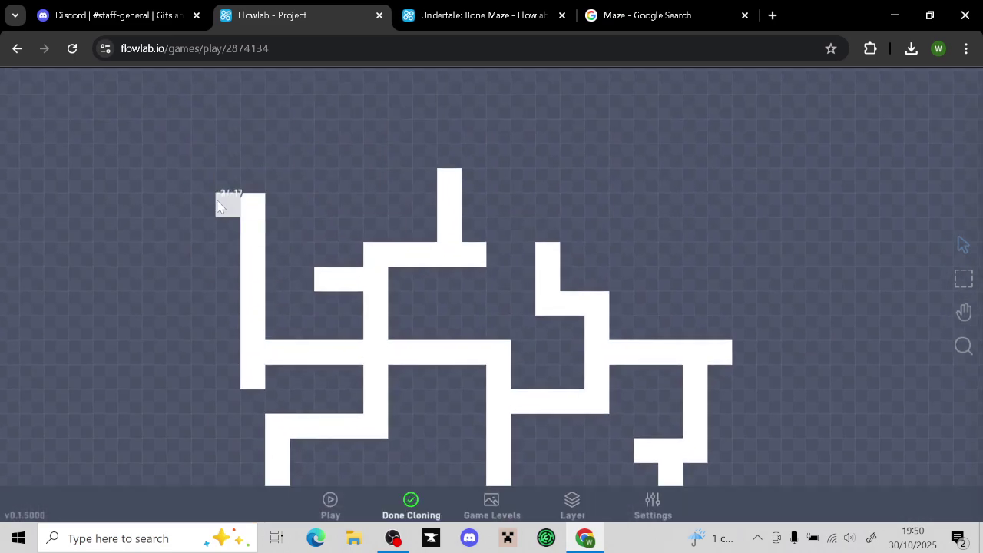
mouse_move(229, 204)
left_mouse_down()
mouse_move(155, 203)
mouse_move(155, 128)
mouse_move(176, 153)
mouse_move(633, 161)
mouse_move(595, 192)
mouse_move(605, 218)
left_mouse_up()
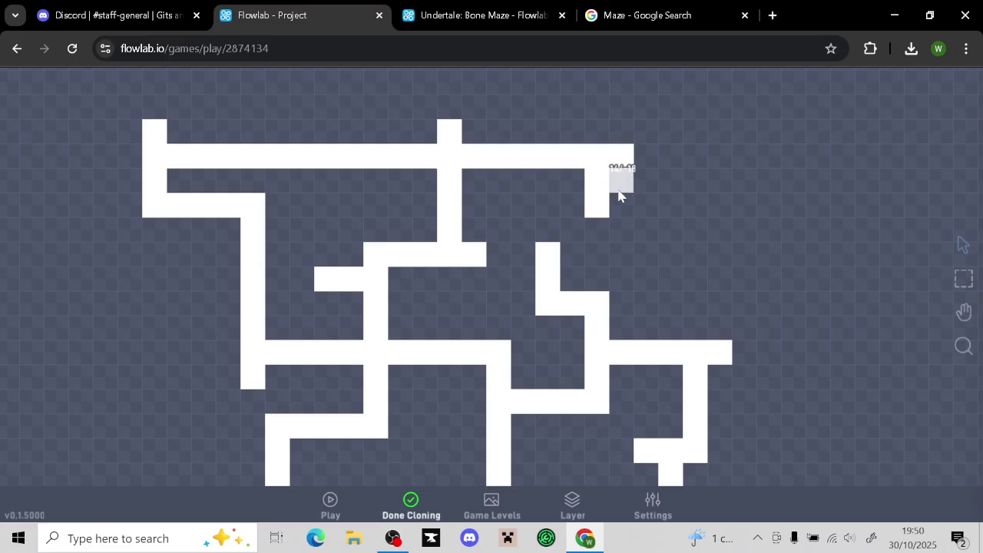
Branch the upper-left corner further left and down with a left arm, and add an upward stub above it
mouse_move(138, 177)
left_mouse_down()
mouse_move(54, 183)
mouse_move(54, 292)
mouse_move(35, 253)
mouse_move(8, 254)
left_mouse_up()
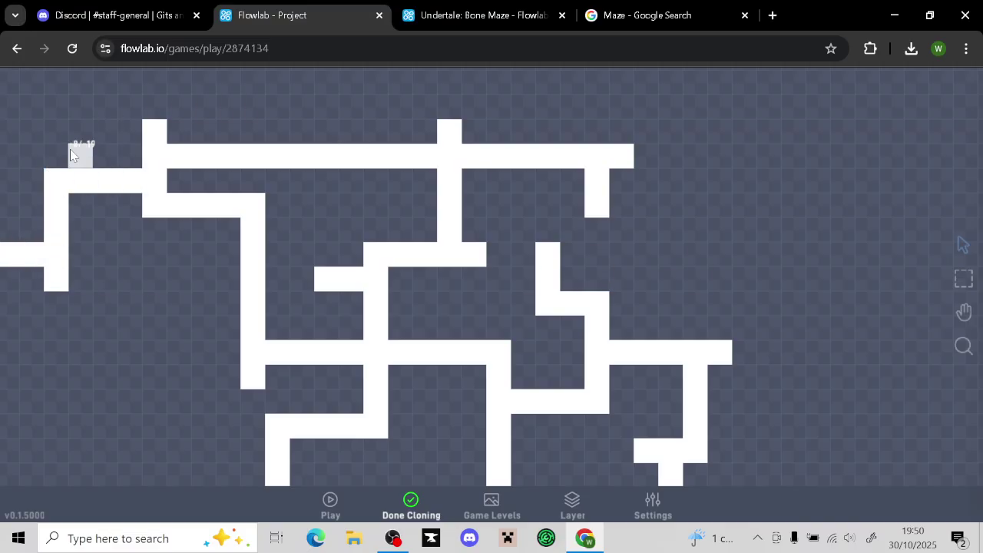
left_click_drag(83, 153, 81, 77)
left_click(410, 503)
Create a new object with the type Dirt directly above the pale tile between the two sample brick tiles
scroll(476, 321, "down", 5)
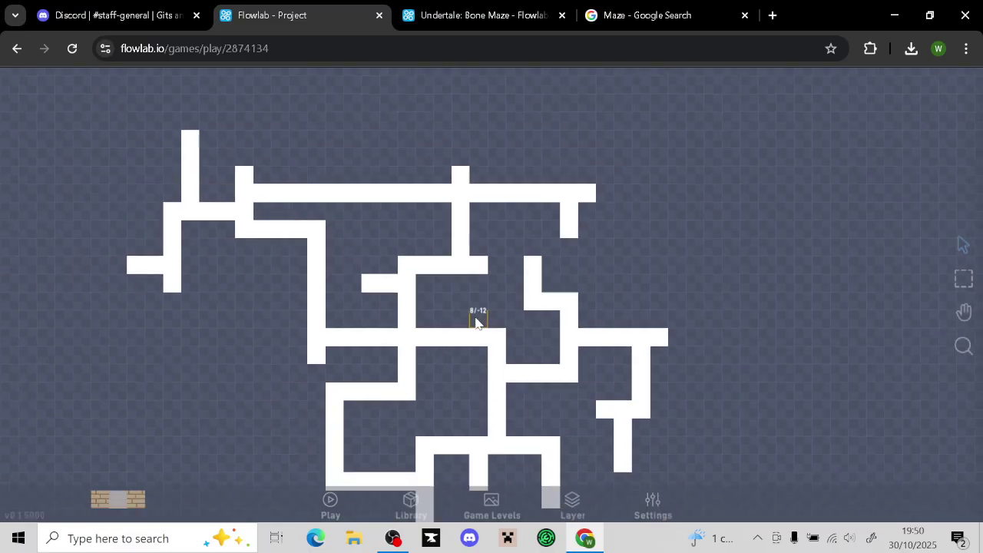
mouse_move(684, 372)
left_mouse_down()
mouse_move(697, 172)
mouse_move(735, 259)
left_mouse_up()
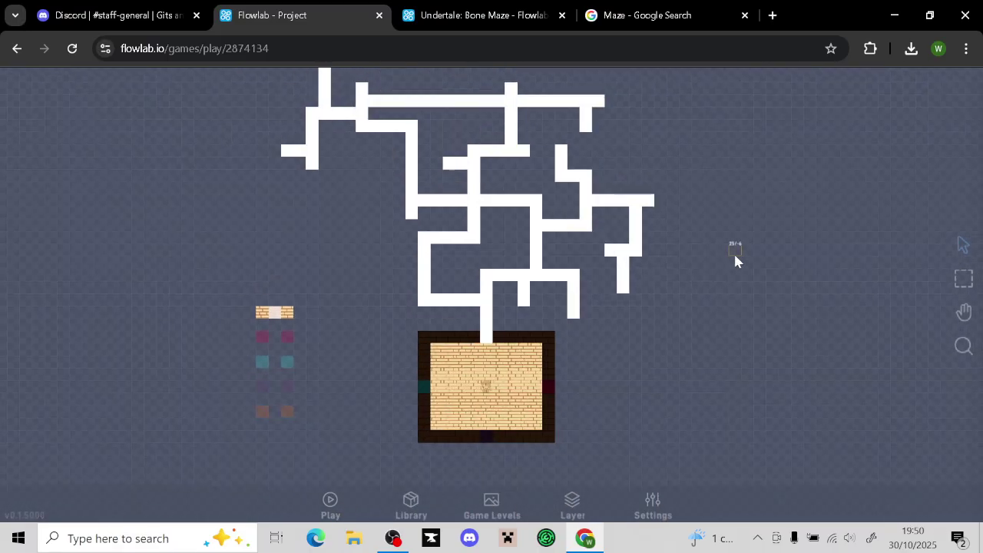
left_click_drag(753, 212, 781, 261)
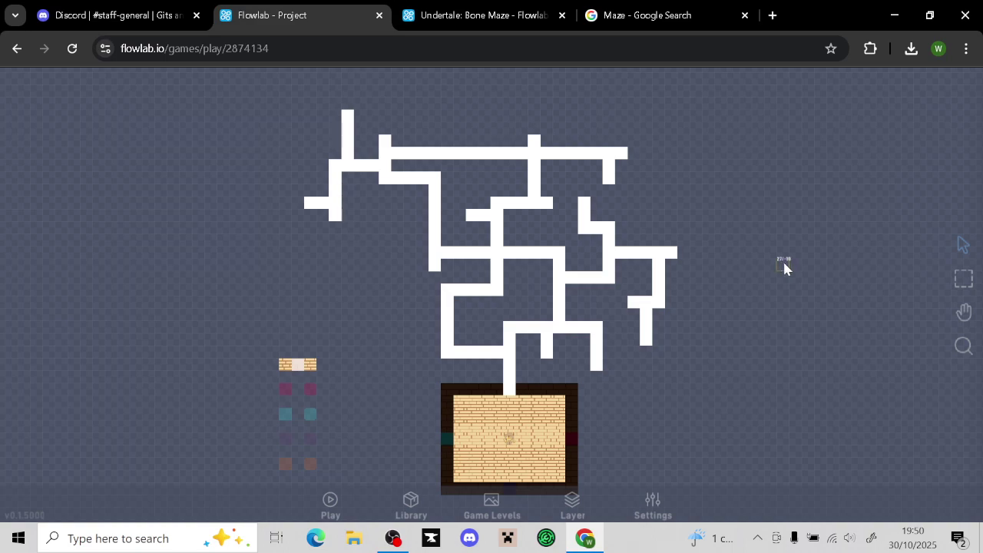
scroll(439, 324, "down", 1)
scroll(395, 369, "up", 4)
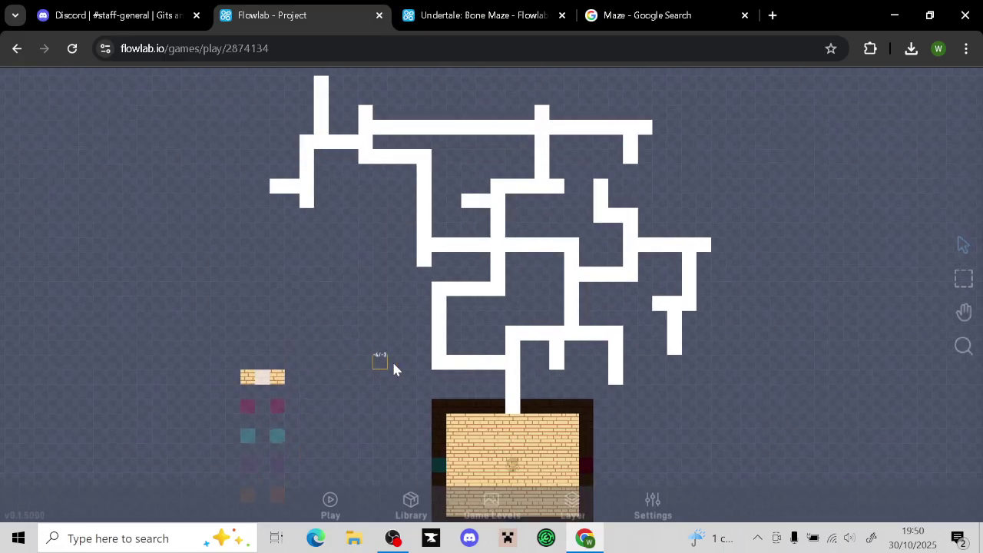
left_click_drag(346, 390, 674, 434)
scroll(508, 303, "up", 5)
left_click_drag(605, 192, 619, 230)
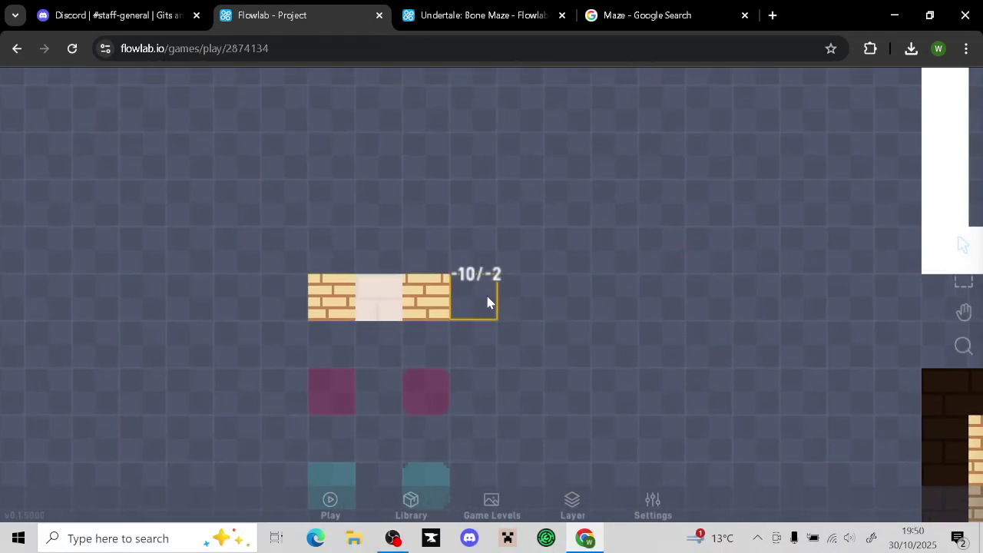
scroll(492, 295, "down", 1)
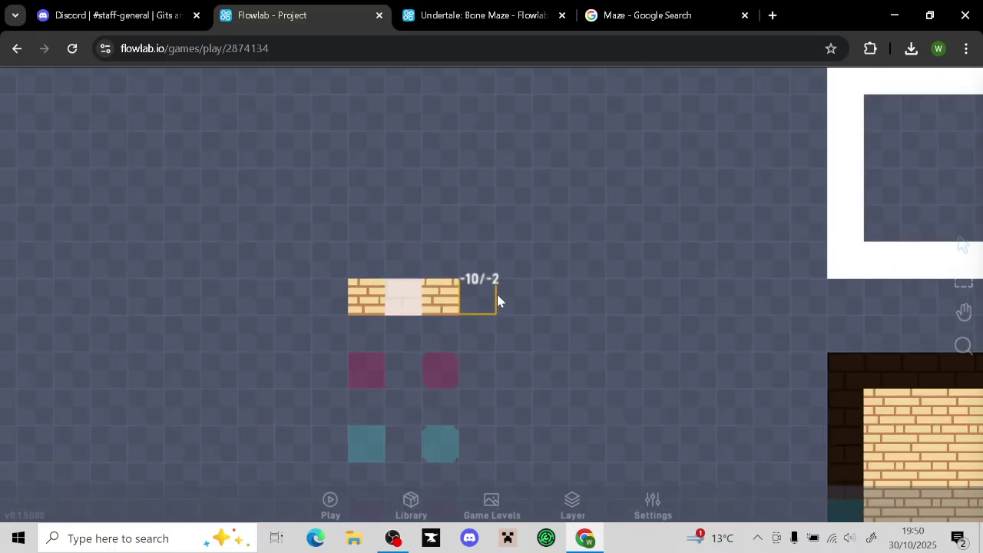
left_click(415, 257)
left_click(394, 254)
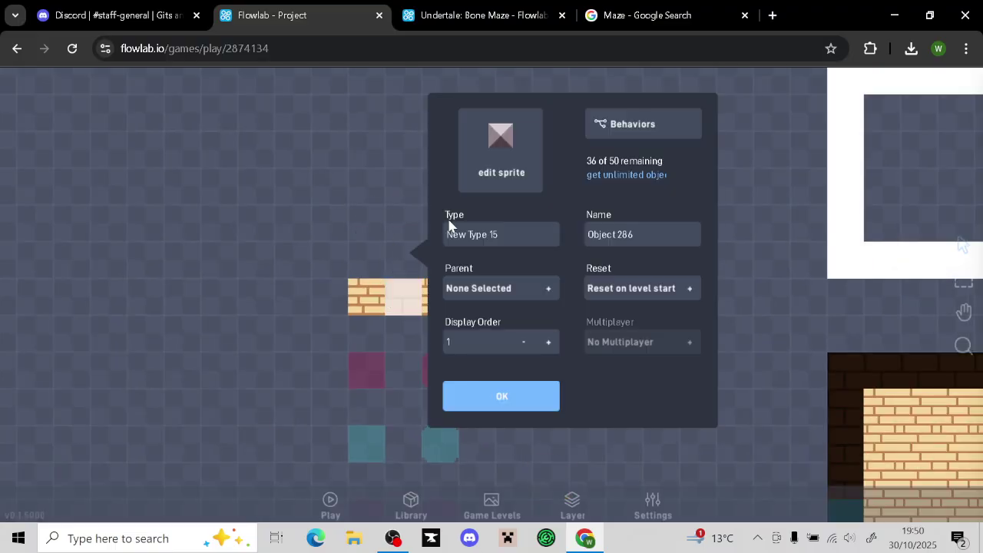
key("ctrl+a")
type("Dirt")
left_click(543, 401)
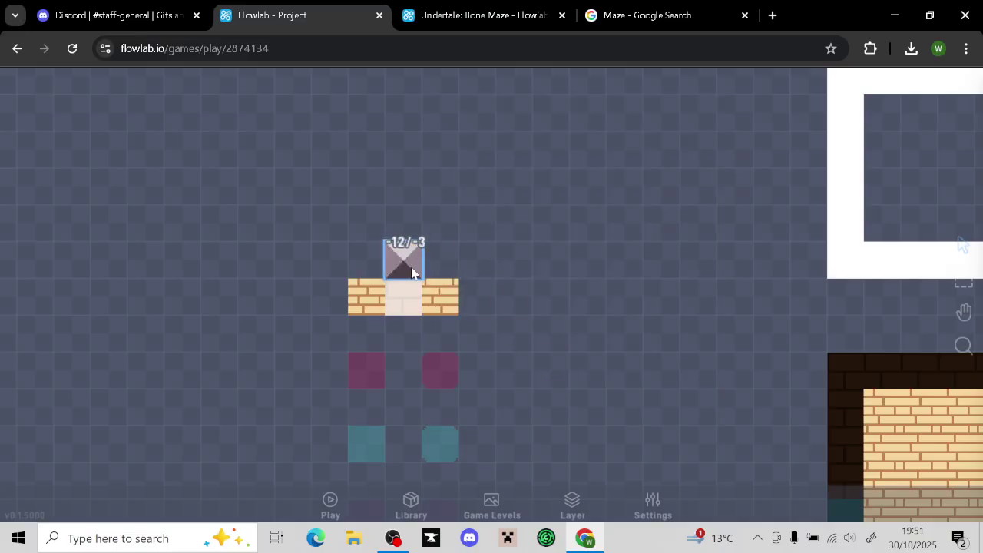
Give the Dirt object the dark brown rocky soil sprite from the Terrain set of Flowlab Sprites
left_click(406, 254)
left_click(437, 231)
left_click(492, 178)
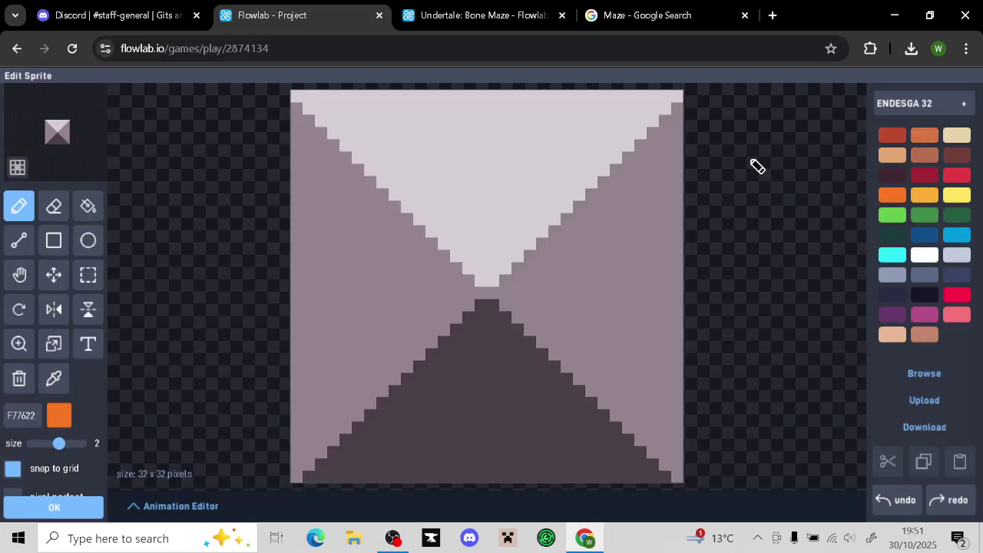
left_click(924, 374)
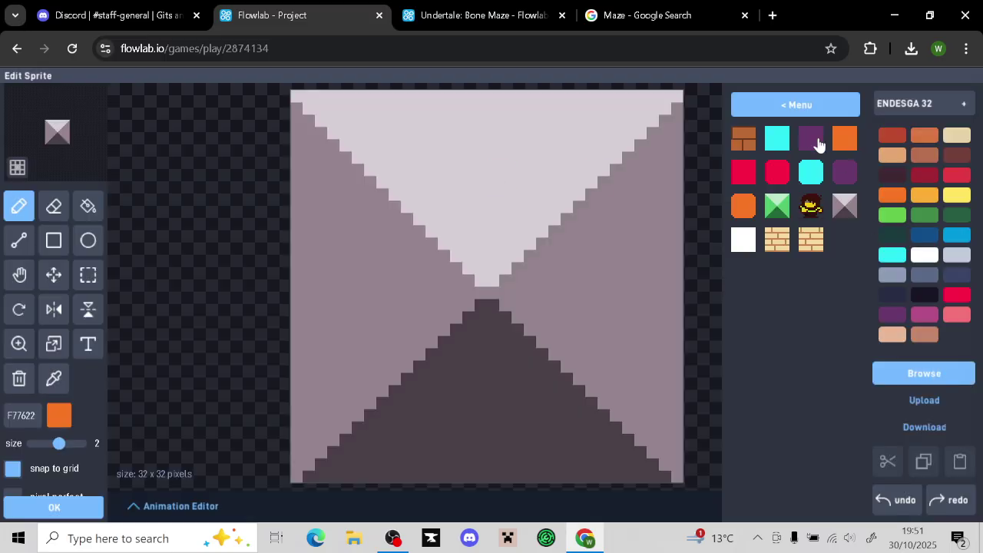
left_click(803, 110)
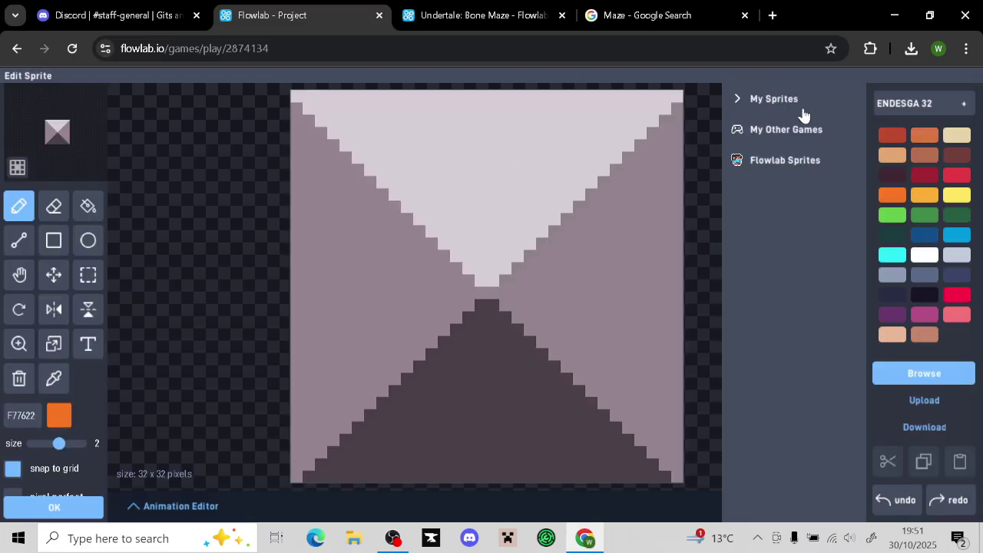
left_click(794, 160)
left_click(805, 215)
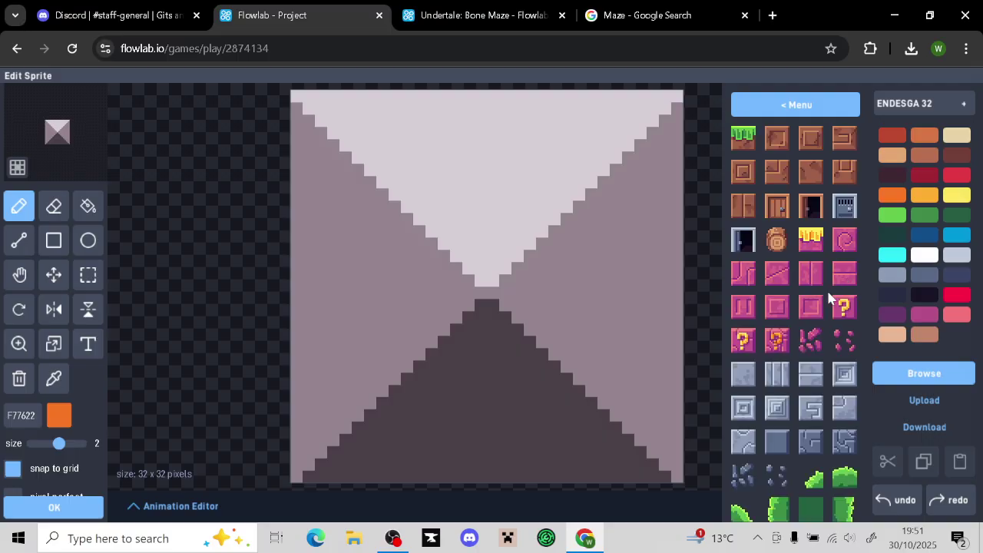
scroll(830, 296, "down", 1)
scroll(814, 308, "up", 1)
left_click(831, 105)
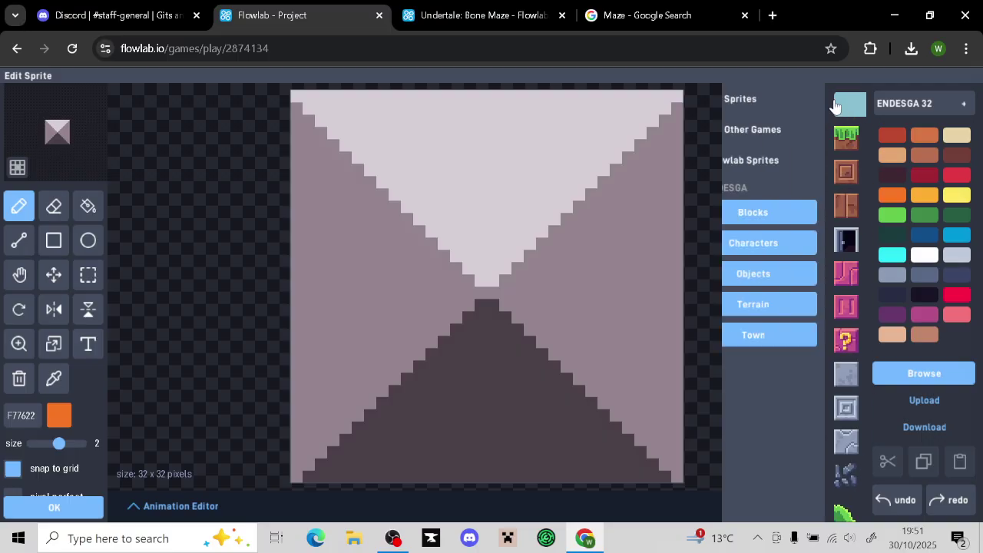
left_click(791, 307)
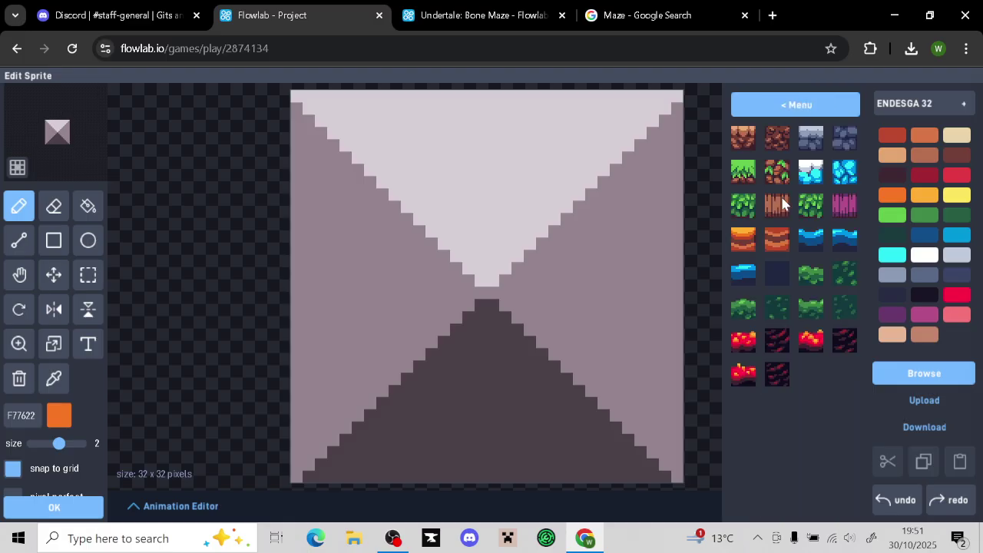
left_click(779, 138)
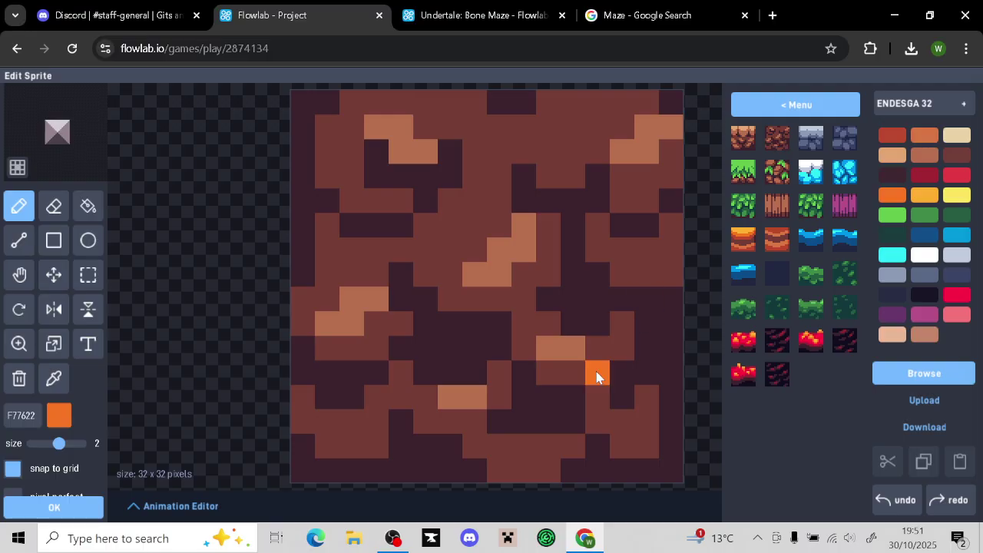
left_click(49, 507)
Examine the Dirt tile beside the sample tiles, the overall maze layout and the starting room with its doors
scroll(507, 377, "down", 3)
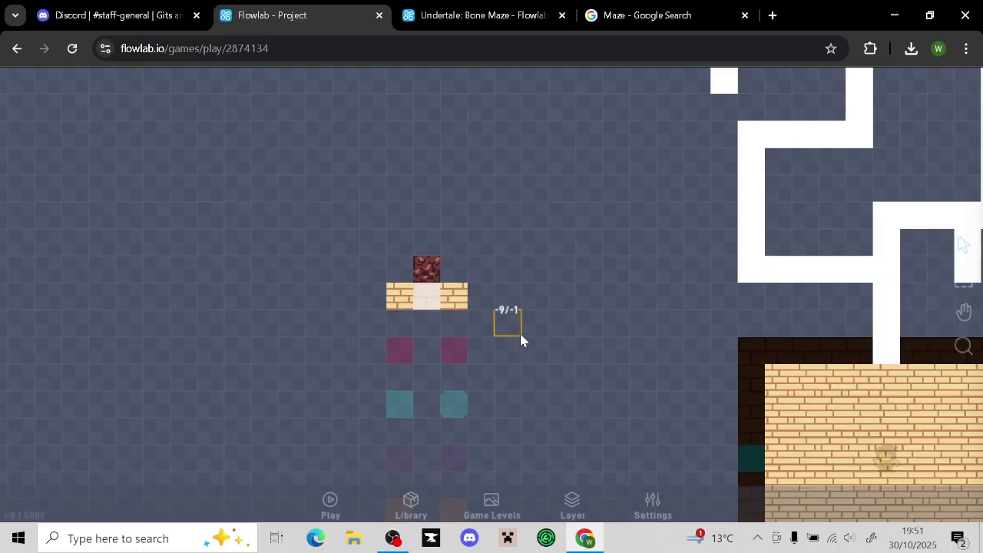
scroll(453, 364, "up", 2)
scroll(446, 381, "up", 5)
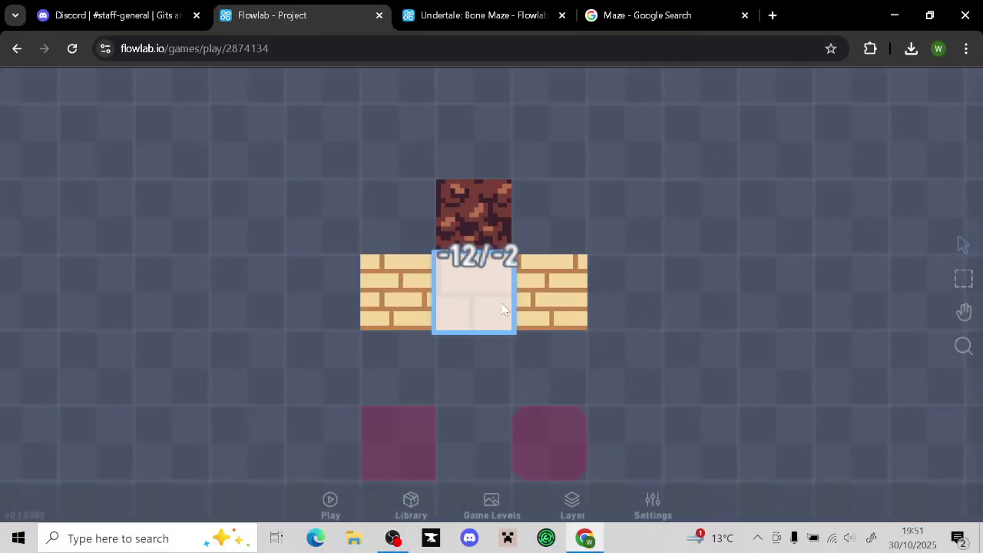
scroll(476, 298, "down", 5)
left_click_drag(590, 287, 228, 292)
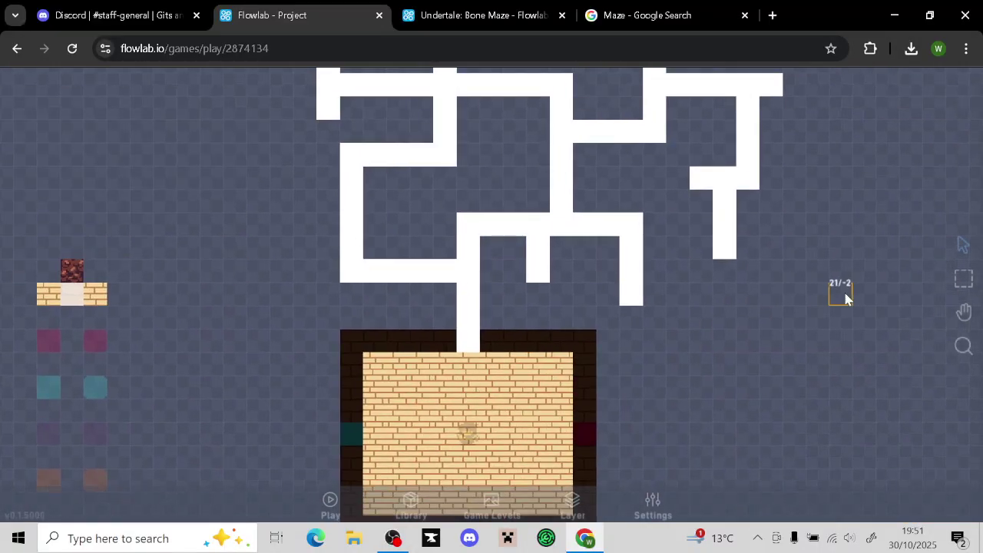
left_click_drag(847, 296, 808, 425)
left_click_drag(847, 192, 852, 307)
left_click_drag(855, 228, 867, 300)
left_click_drag(827, 183, 846, 241)
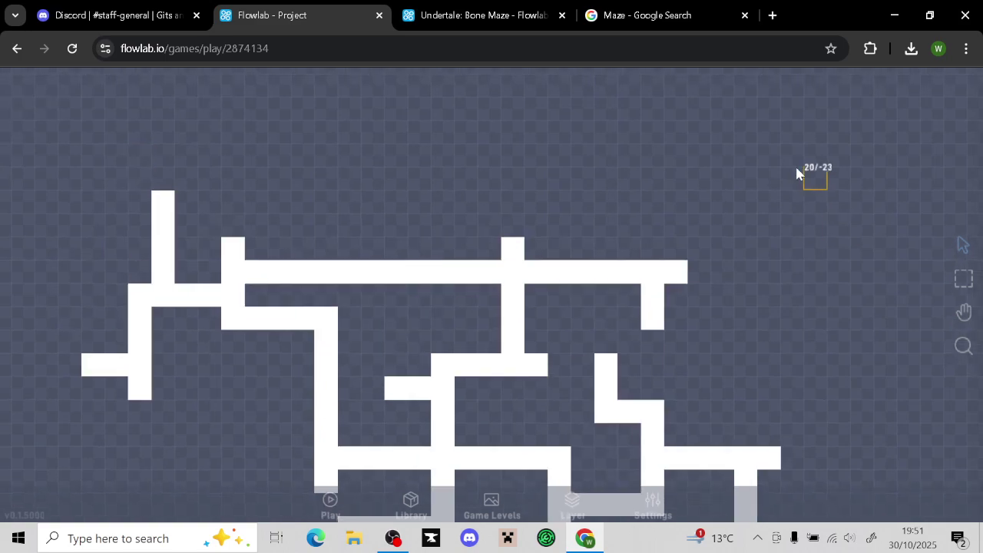
left_click_drag(795, 164, 842, 151)
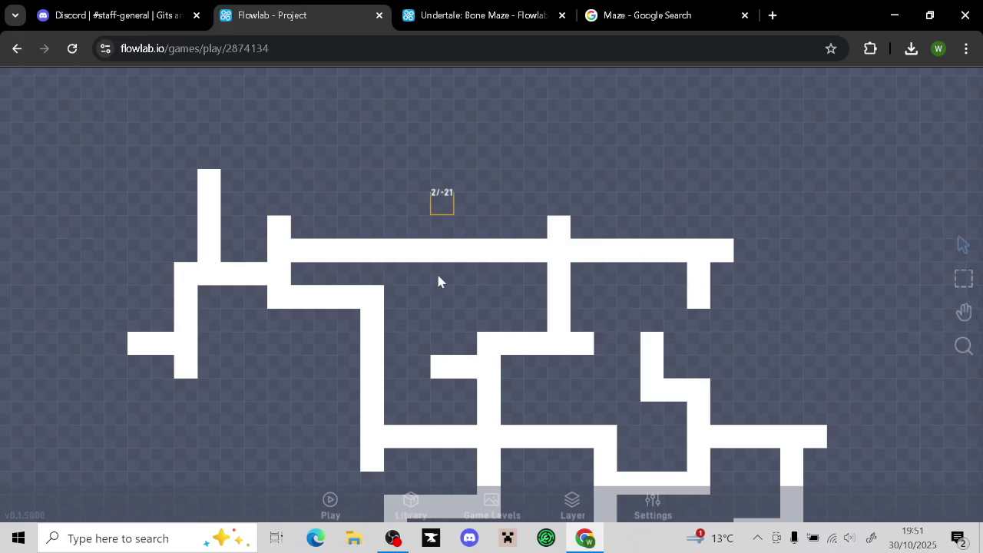
left_click_drag(453, 181, 470, 75)
left_click_drag(950, 318, 822, 162)
left_click_drag(812, 404, 846, 408)
scroll(840, 380, "down", 5)
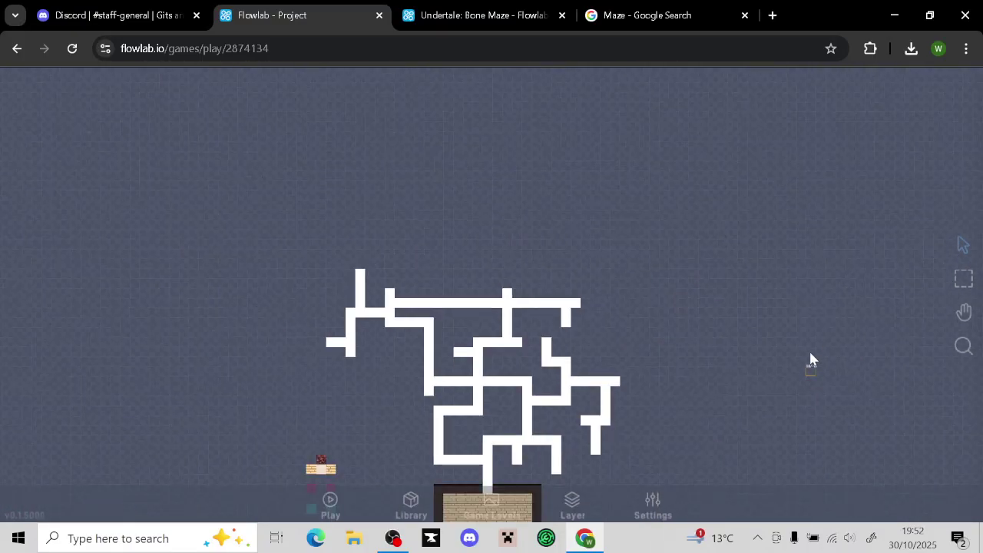
left_click_drag(811, 360, 810, 224)
scroll(768, 338, "up", 3)
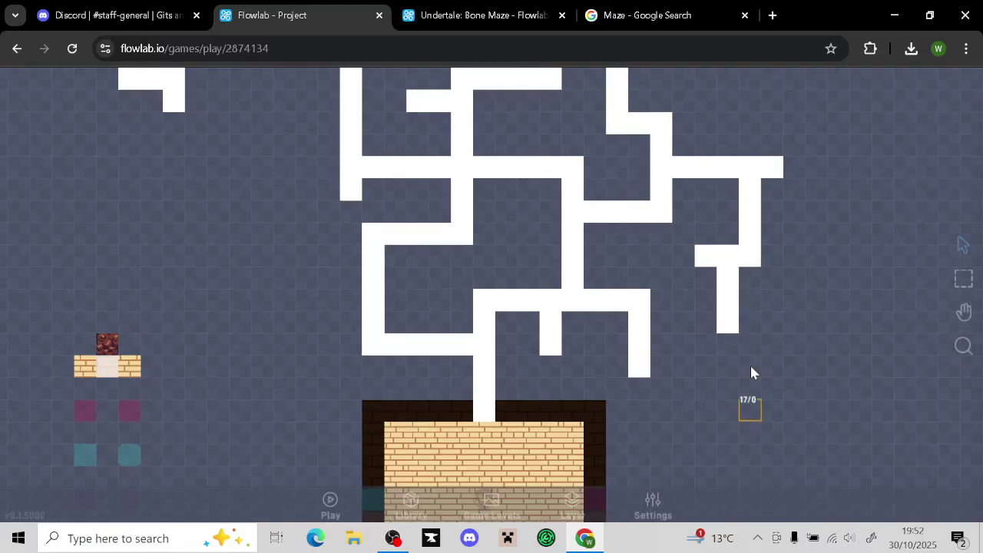
left_click_drag(752, 373, 699, 289)
scroll(699, 284, "up", 2)
left_click_drag(758, 258, 727, 326)
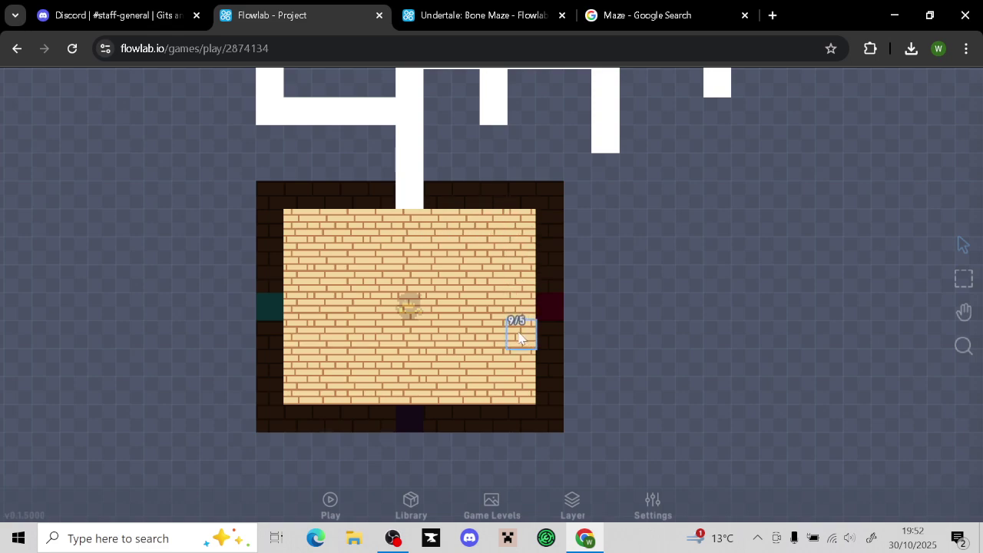
Close the Maze image search page and return to the Flowlab project with the maze layout
scroll(549, 363, "down", 2)
left_click_drag(664, 146, 711, 136)
left_click_drag(701, 411, 683, 204)
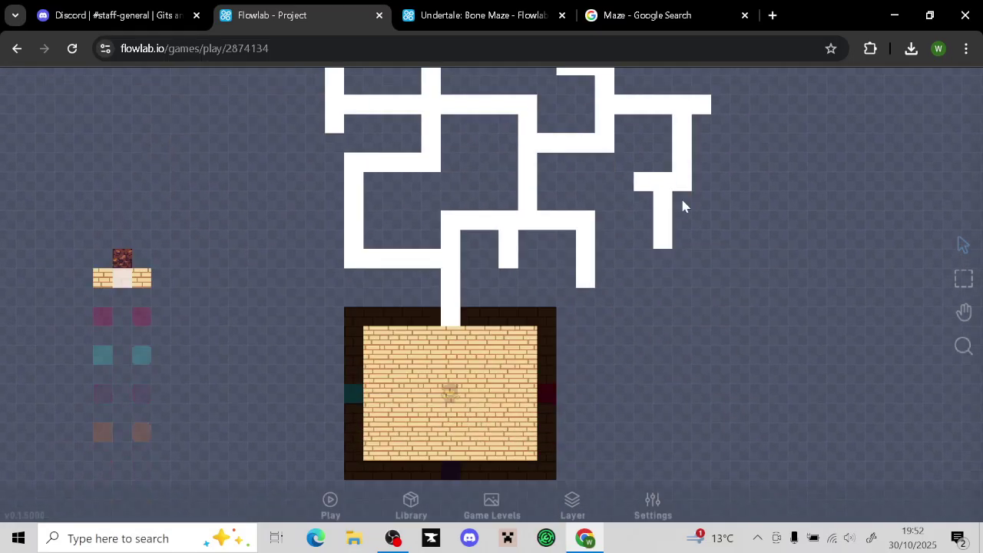
left_click_drag(726, 246, 711, 347)
left_click_drag(712, 17, 718, 376)
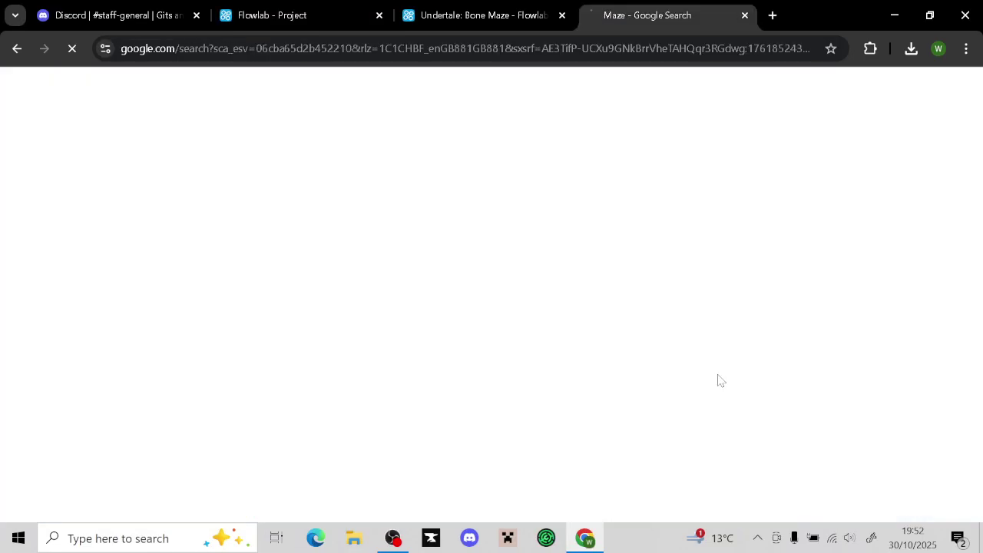
left_click(931, 376)
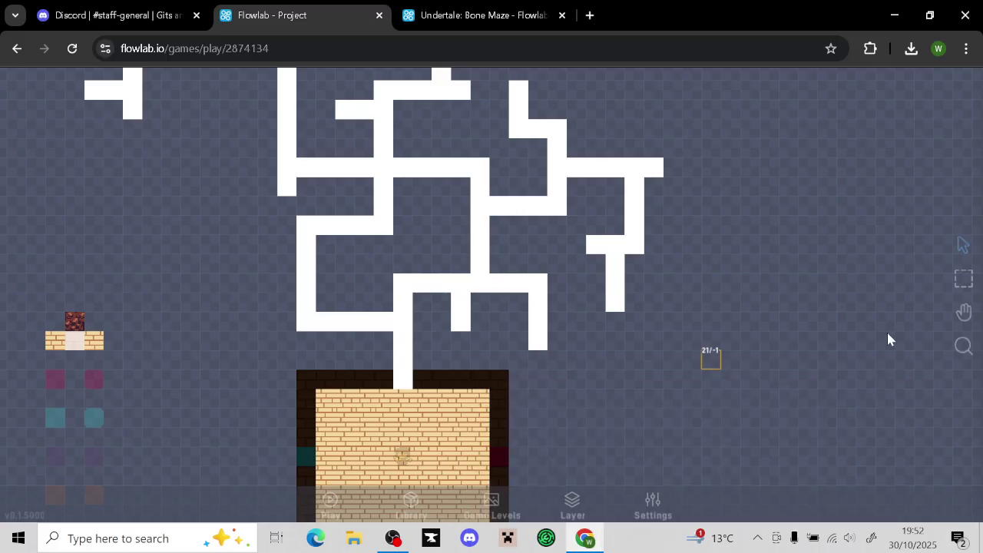
Examine the area around the starting room, the lower corridors and the open space above the maze
left_click_drag(811, 275, 814, 385)
left_click_drag(791, 275, 773, 493)
mouse_move(707, 170)
left_mouse_down()
mouse_move(702, 252)
mouse_move(718, 175)
left_mouse_up()
left_click_drag(718, 312, 717, 304)
left_click_drag(668, 342, 650, 122)
left_click_drag(659, 234, 767, 126)
left_click_drag(785, 307, 676, 285)
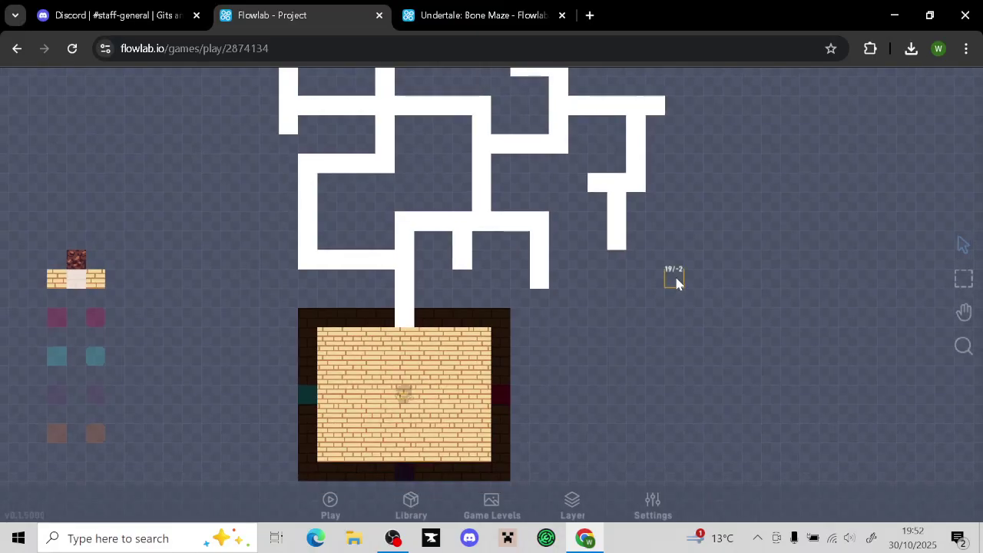
left_click_drag(677, 278, 836, 276)
scroll(649, 339, "up", 5)
scroll(154, 224, "down", 4)
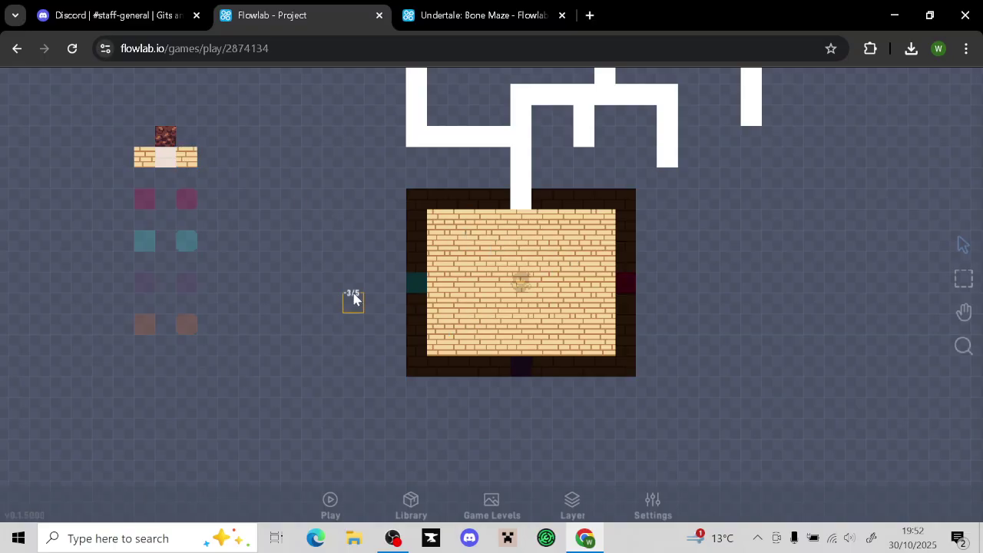
mouse_move(346, 217)
left_mouse_down()
mouse_move(335, 282)
mouse_move(327, 225)
mouse_move(251, 483)
left_mouse_up()
left_click_drag(259, 241, 250, 504)
Clone white tiles to extend the central corridor upward and branch it right, with two downward stubs and a tall upward arm
left_click(332, 337)
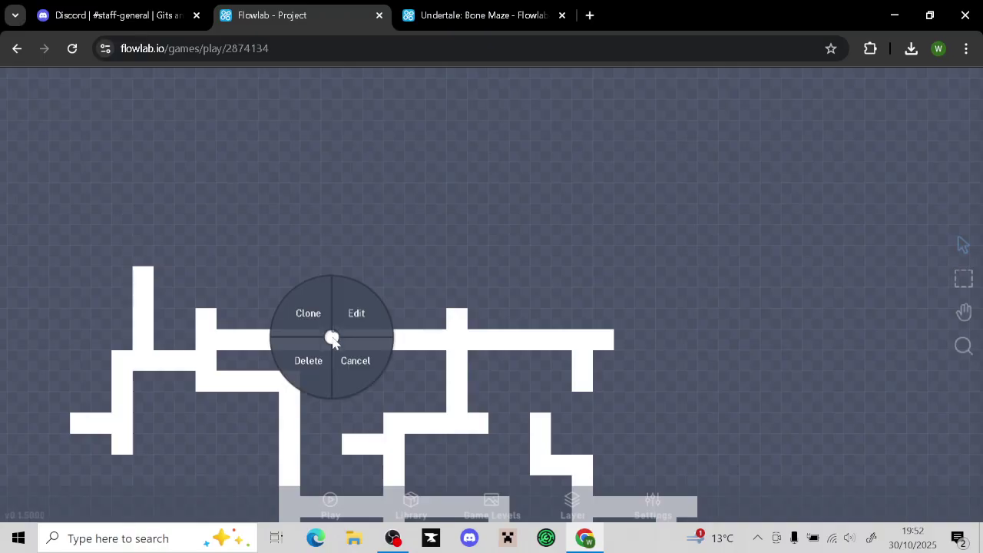
left_click(308, 313)
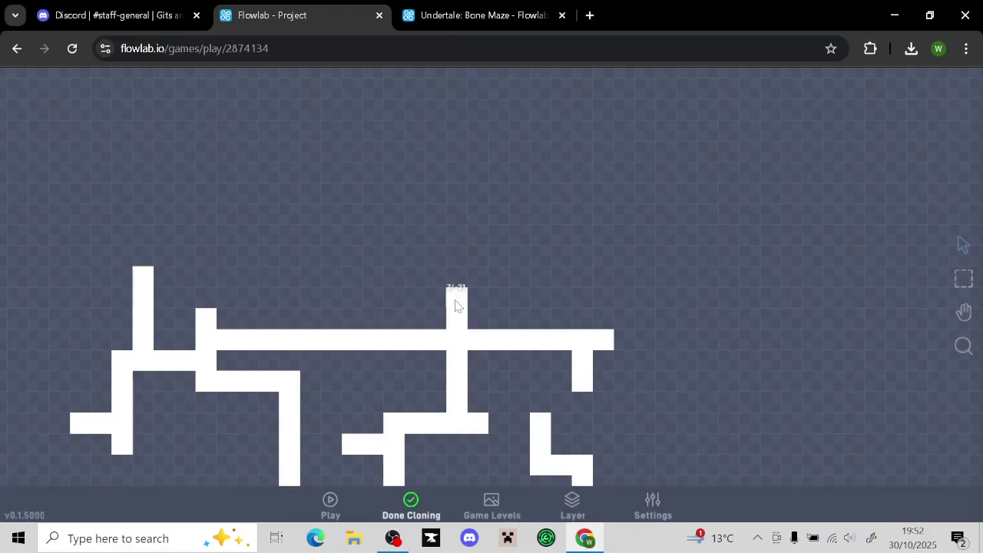
mouse_move(455, 305)
left_mouse_down()
mouse_move(460, 242)
mouse_move(503, 265)
mouse_move(537, 265)
left_mouse_up()
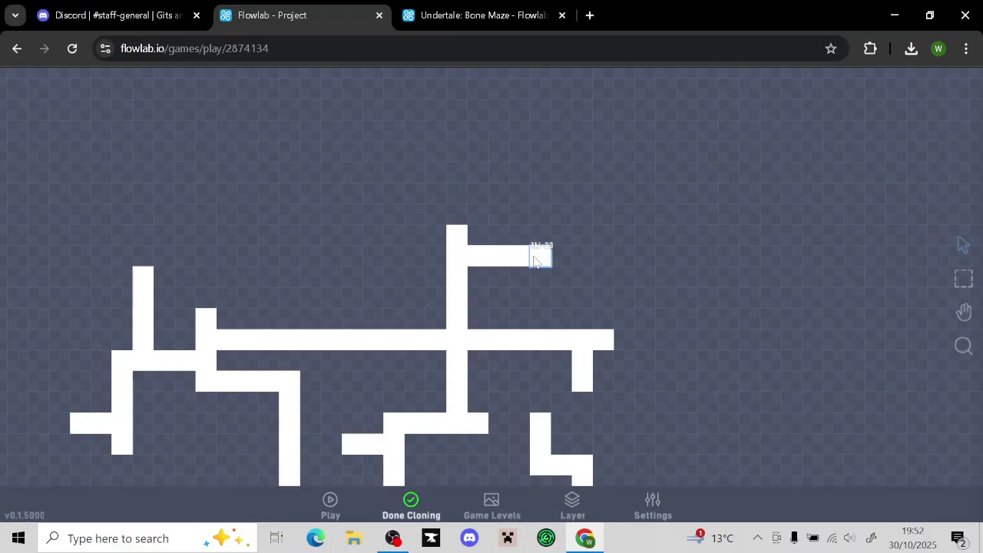
left_click(537, 290)
left_click(578, 268)
left_click(632, 267)
left_click(547, 306)
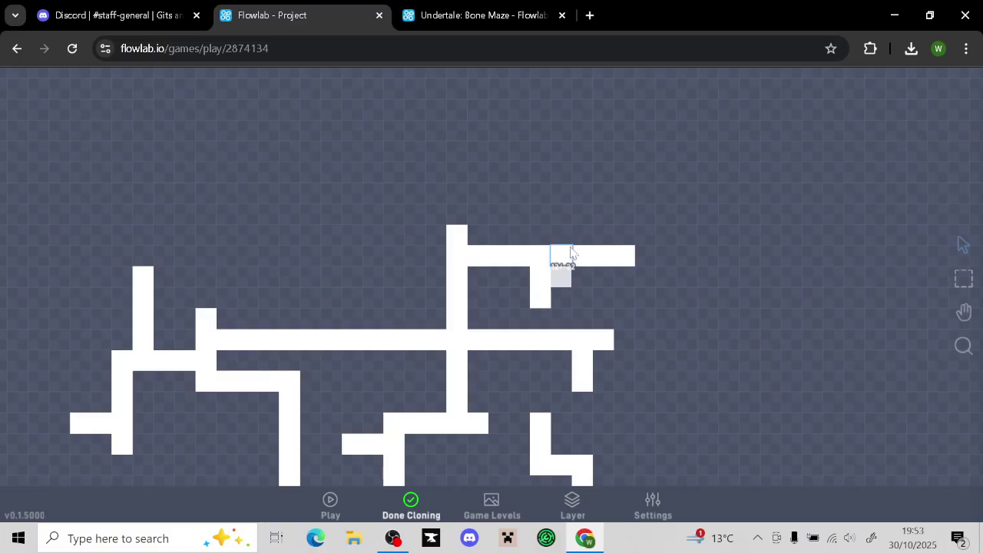
left_click_drag(569, 238, 569, 151)
left_click_drag(629, 283, 627, 301)
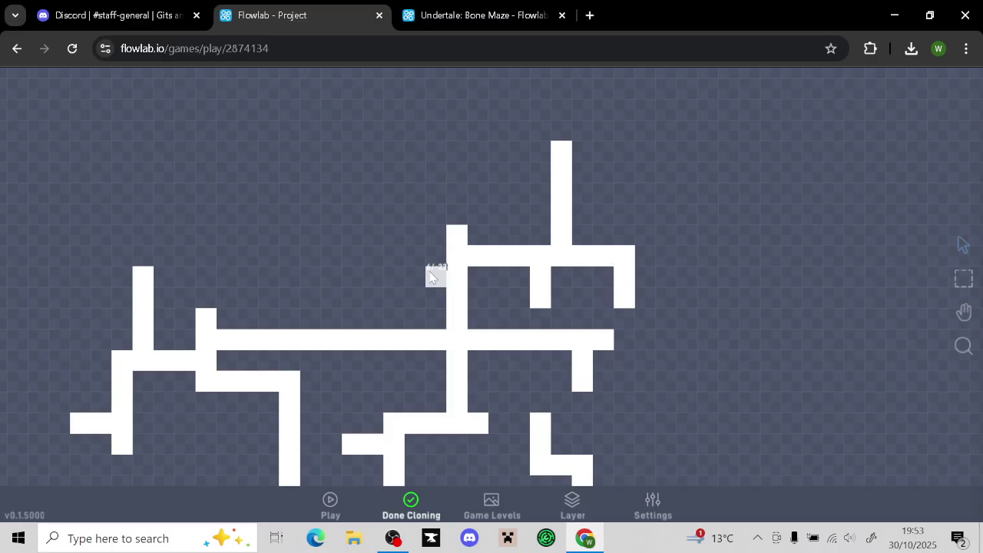
Branch the central corridor left with a jog and an upward turn, adding short arms on both sides of the upright
mouse_move(436, 277)
left_mouse_down()
mouse_move(334, 268)
mouse_move(388, 278)
left_mouse_up()
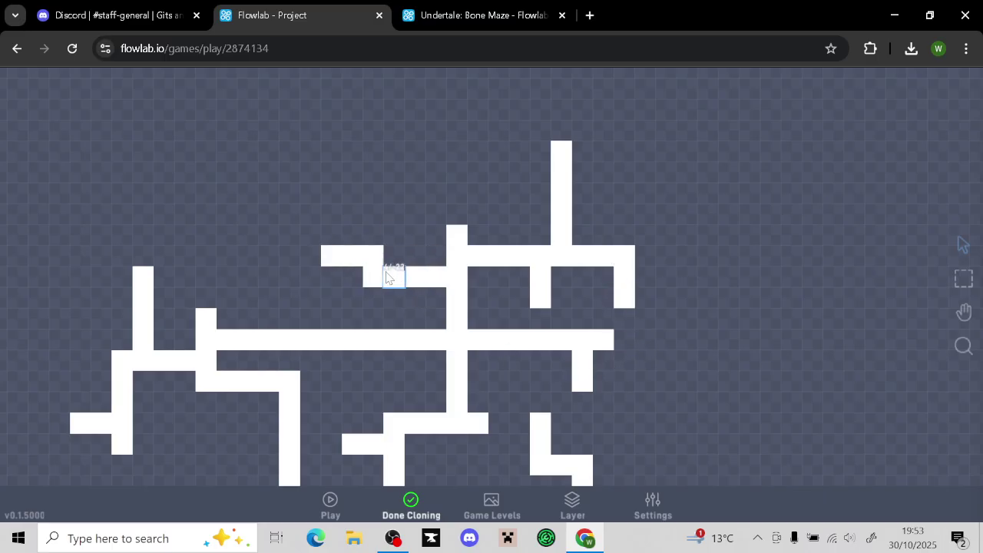
mouse_move(325, 258)
left_mouse_down()
mouse_move(257, 254)
mouse_move(253, 224)
mouse_move(278, 185)
left_mouse_up()
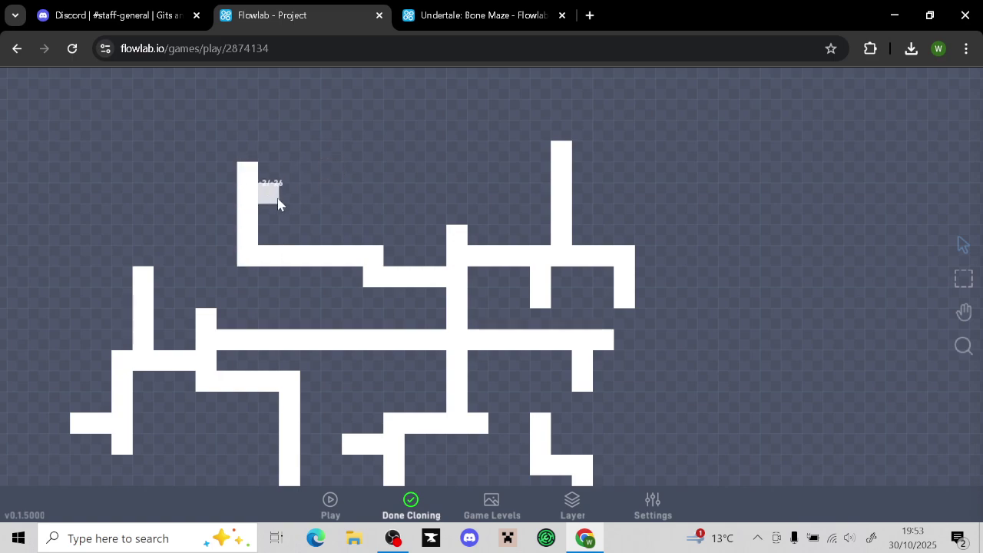
left_click_drag(278, 202, 314, 198)
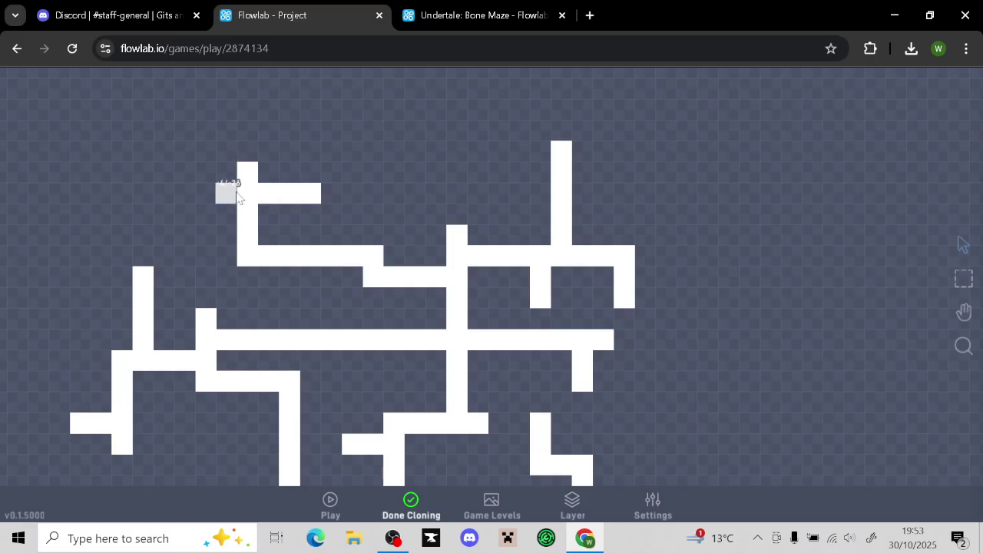
left_click(228, 194)
left_click(206, 196)
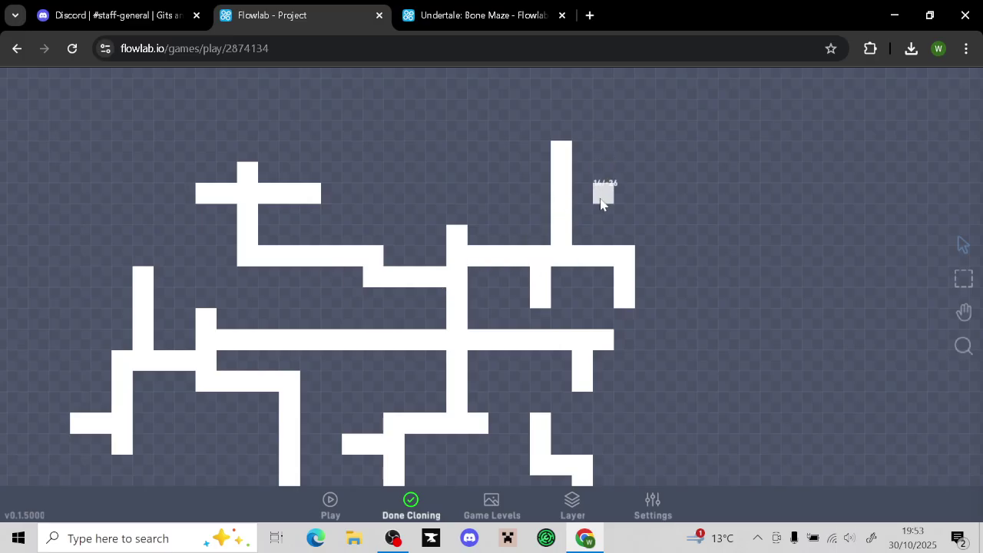
Add a long right arm to the tall upward corridor with an upward stub on it, and finish cloning
left_click_drag(581, 194, 707, 192)
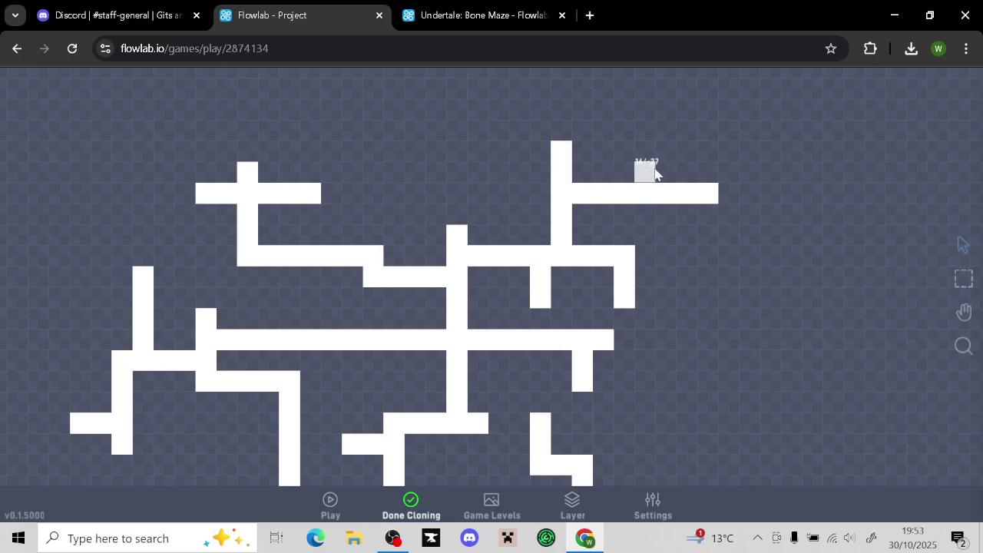
left_click_drag(654, 173, 649, 114)
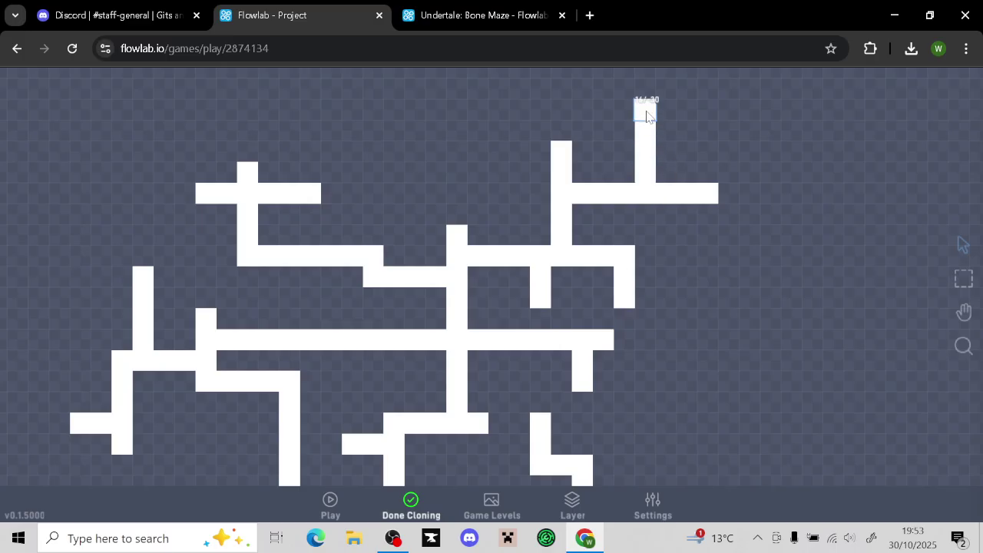
left_click(418, 505)
Switch to Discord, join the Stream VC voice channel and view the server's rules channel
left_click(150, 18)
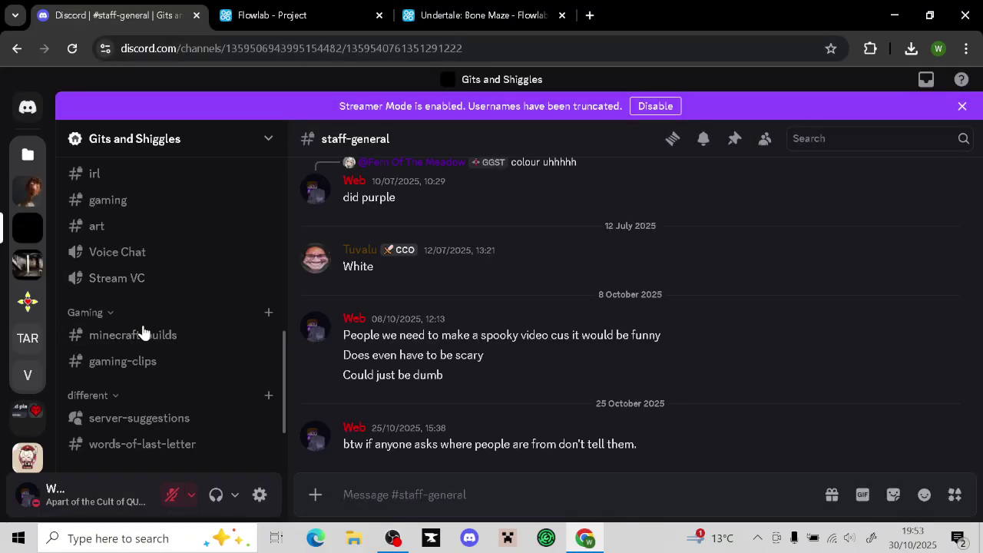
left_click(135, 281)
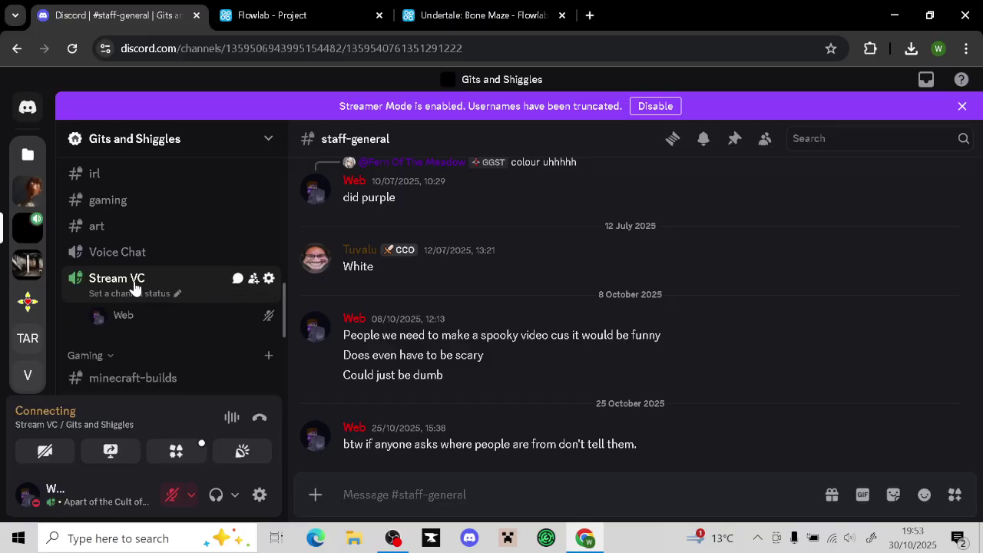
scroll(315, 254, "up", 5)
scroll(70, 191, "up", 5)
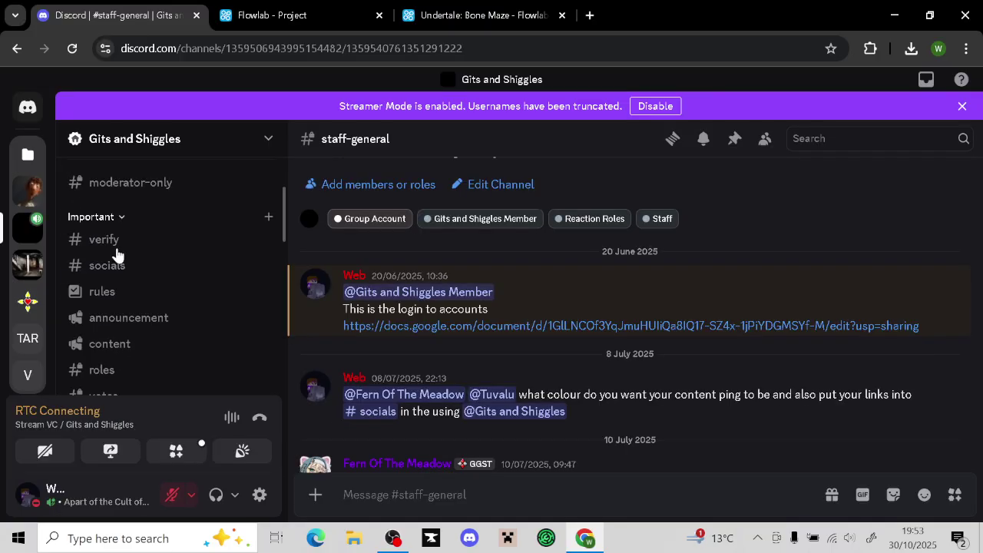
left_click(113, 291)
scroll(146, 272, "down", 10)
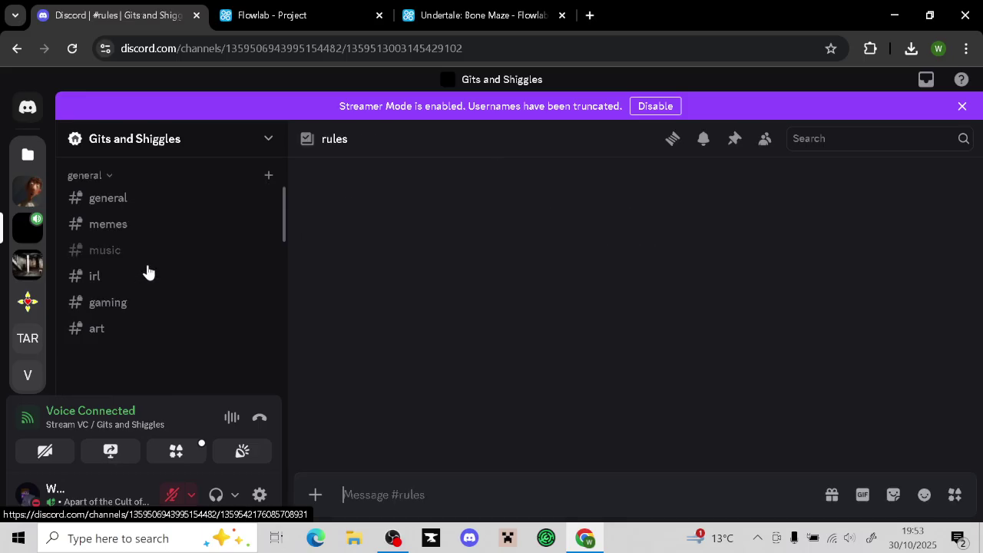
scroll(149, 274, "up", 3)
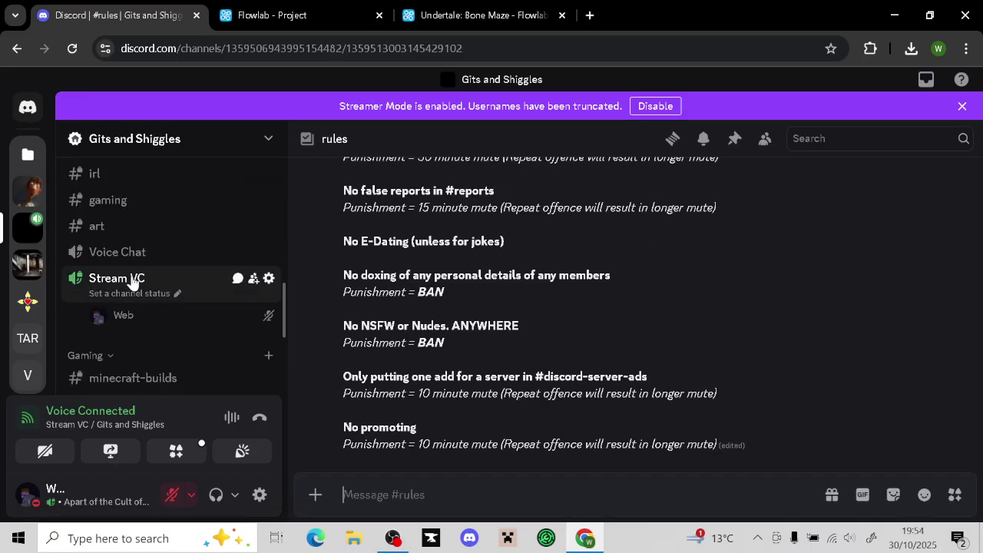
Allow Discord microphone access while visiting the site and unmute the microphone in the Stream VC call
left_click(132, 281)
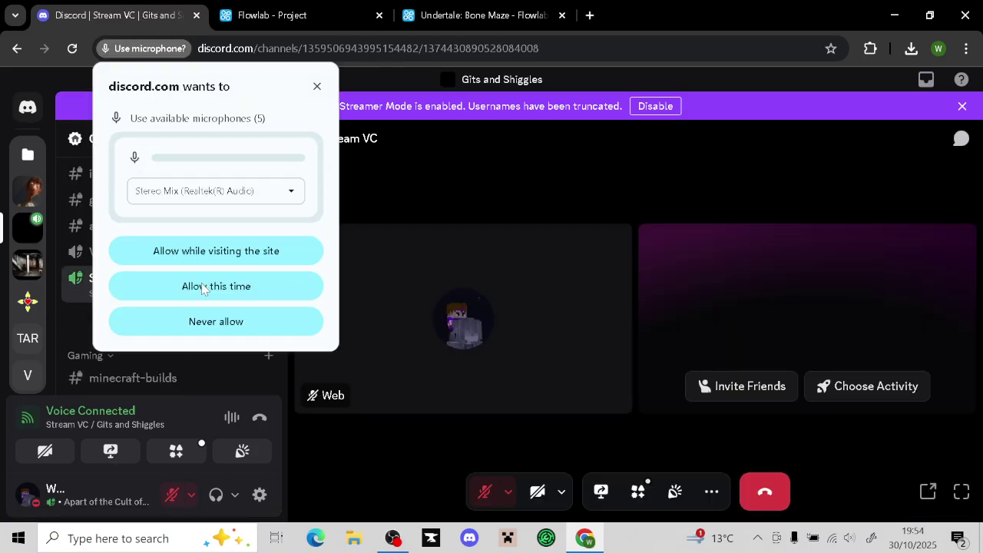
left_click(237, 262)
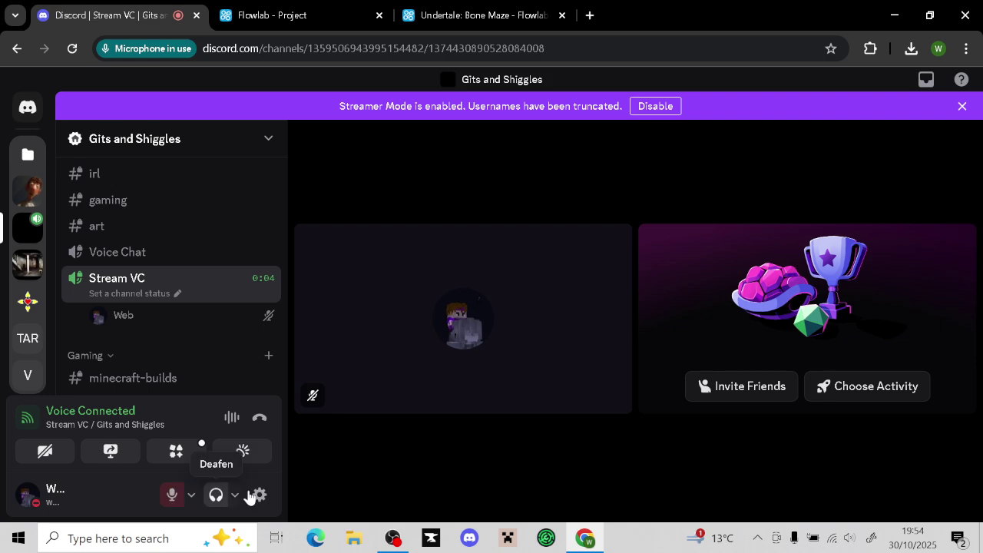
left_click(174, 494)
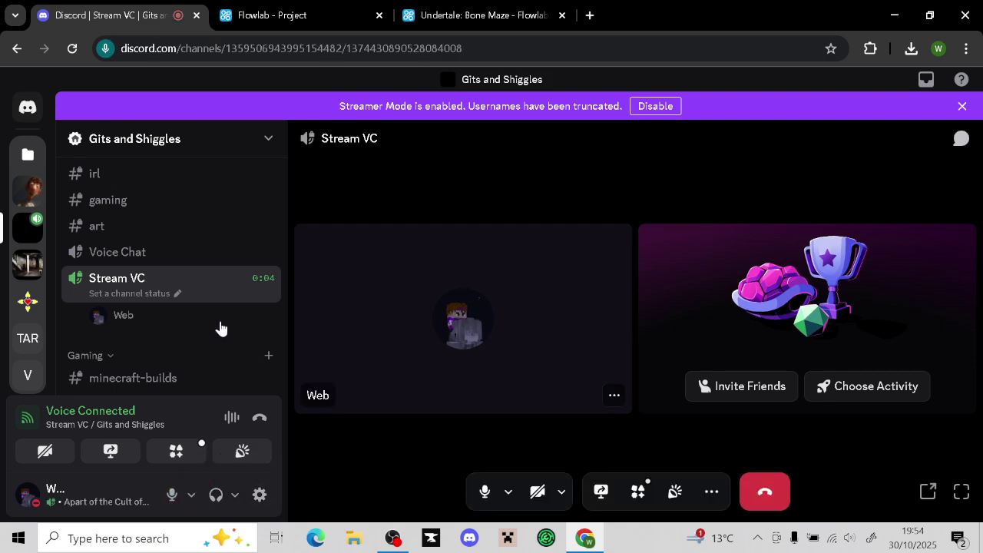
left_click(105, 50)
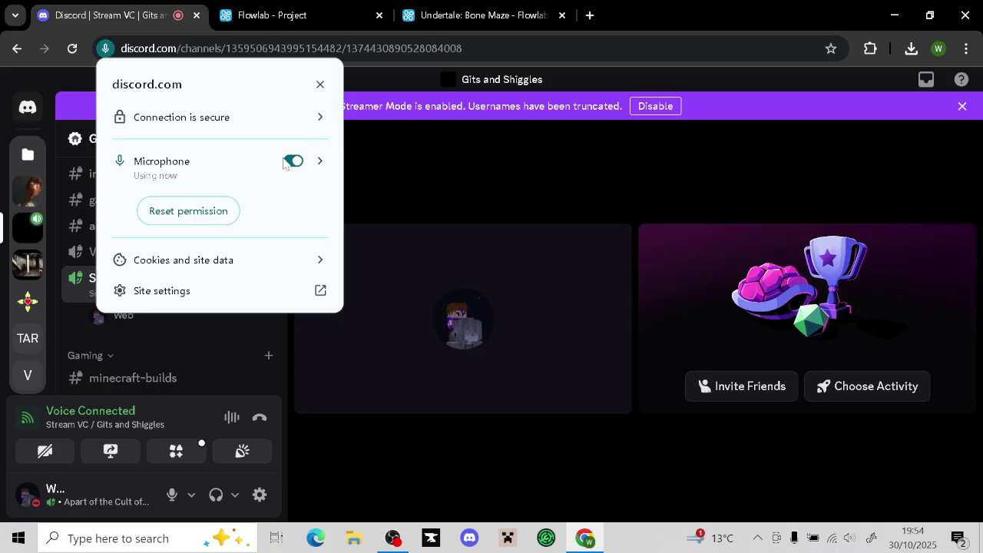
left_click(398, 168)
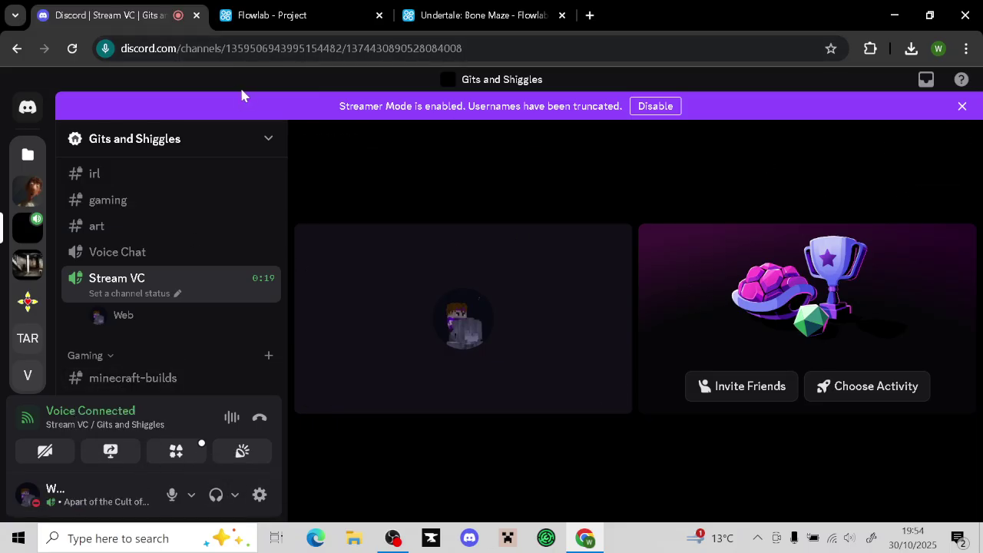
Back in the Flowlab project, extend the upper-right stub right and upward, and add an upward arm to the upper-left branch's right end
left_click(325, 18)
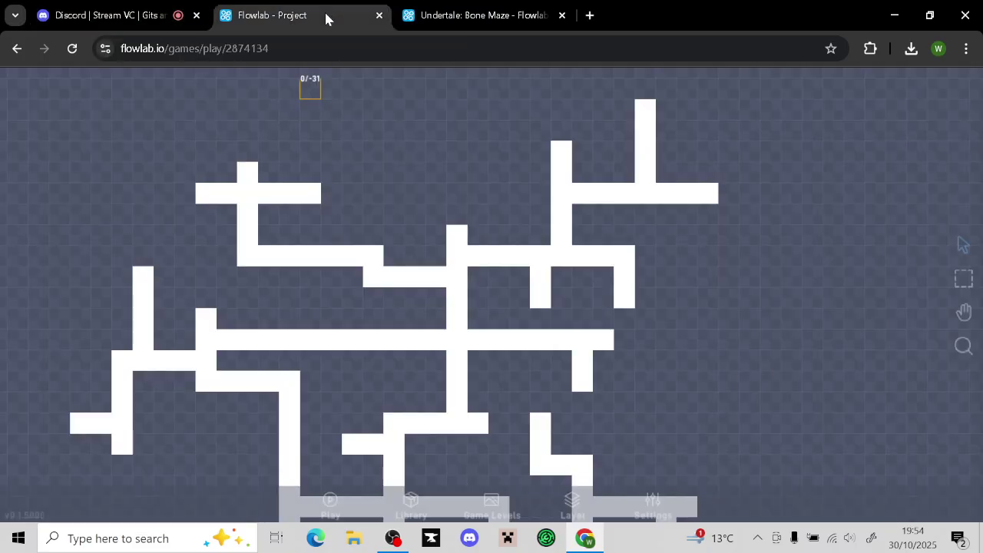
left_click_drag(673, 242, 586, 344)
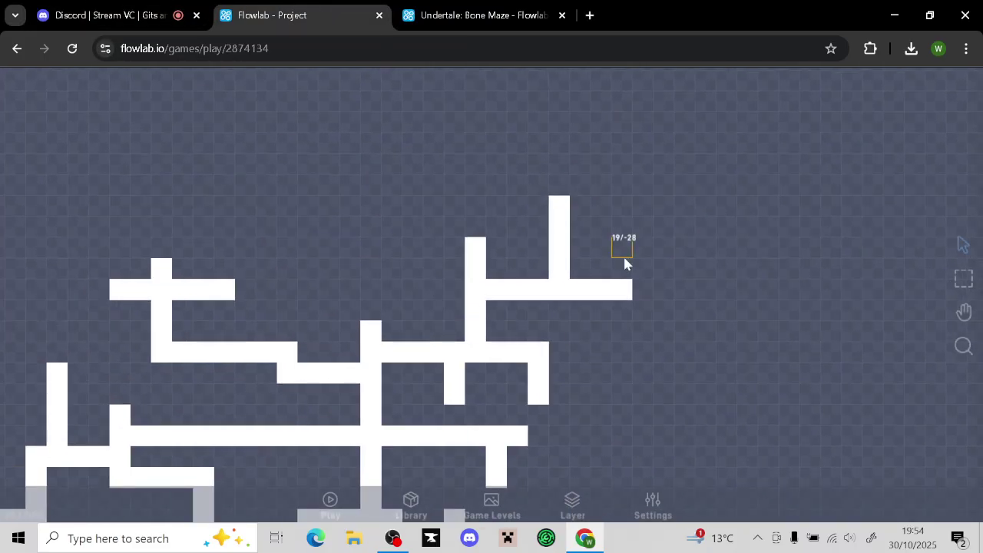
left_click(561, 221)
left_click(533, 203)
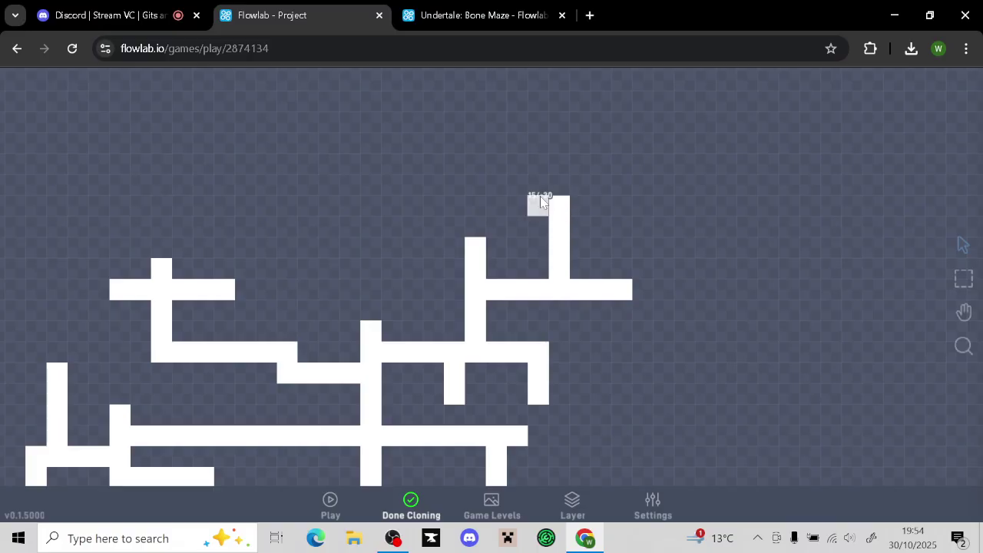
mouse_move(541, 204)
left_mouse_down()
mouse_move(637, 209)
mouse_move(620, 187)
mouse_move(620, 140)
left_mouse_up()
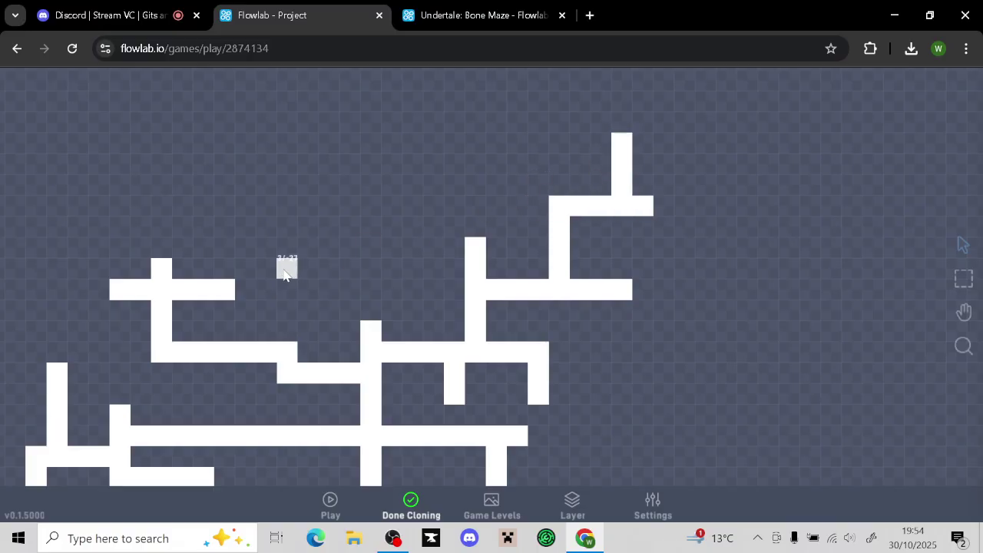
left_click_drag(223, 273, 224, 209)
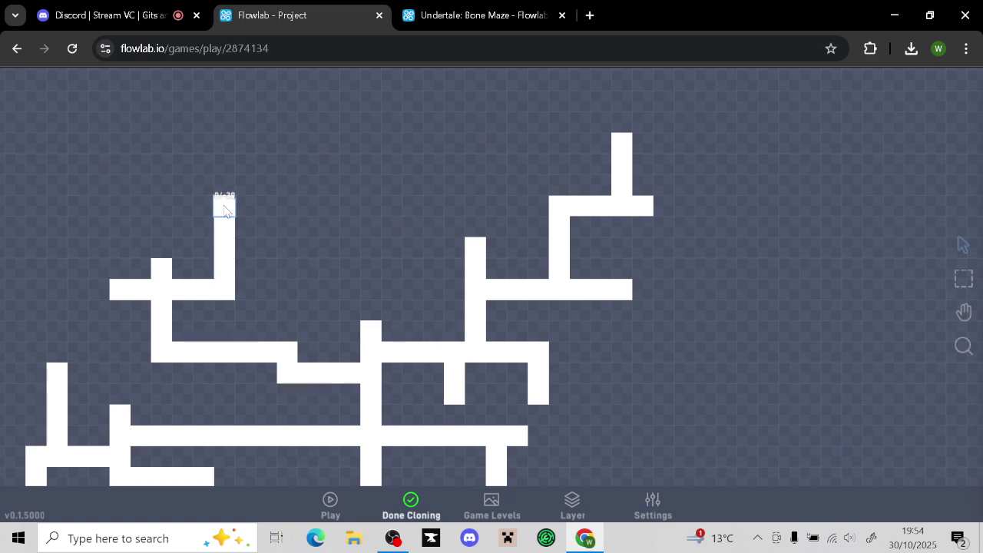
left_click(412, 503)
Check the full maze layout, run the game and walk the character up from the starting room into the maze
scroll(759, 216, "down", 3)
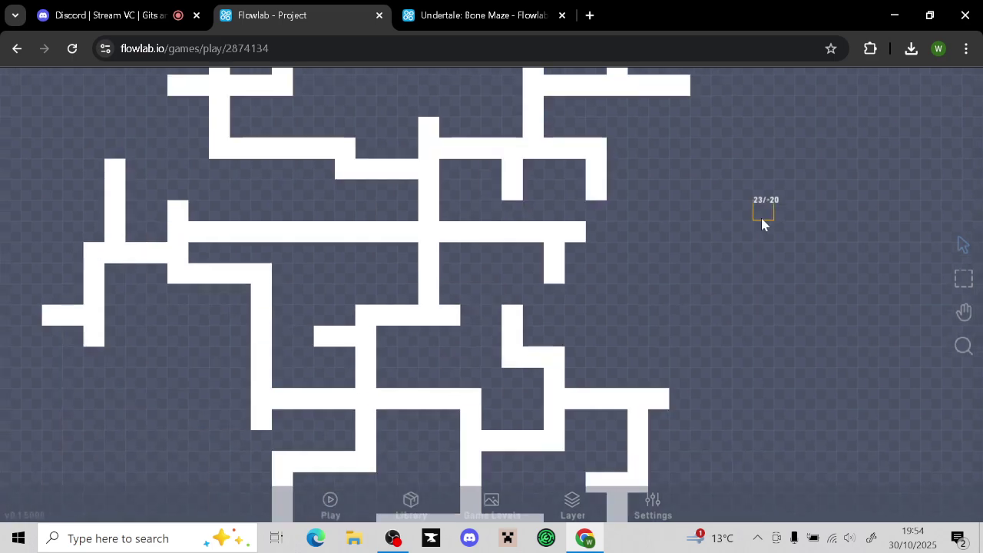
scroll(749, 240, "down", 2)
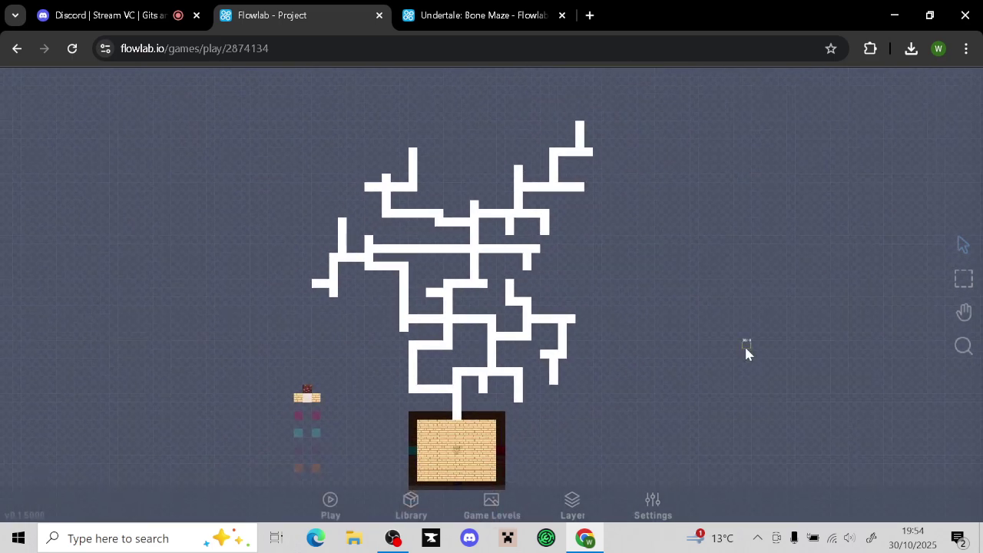
left_click(339, 509)
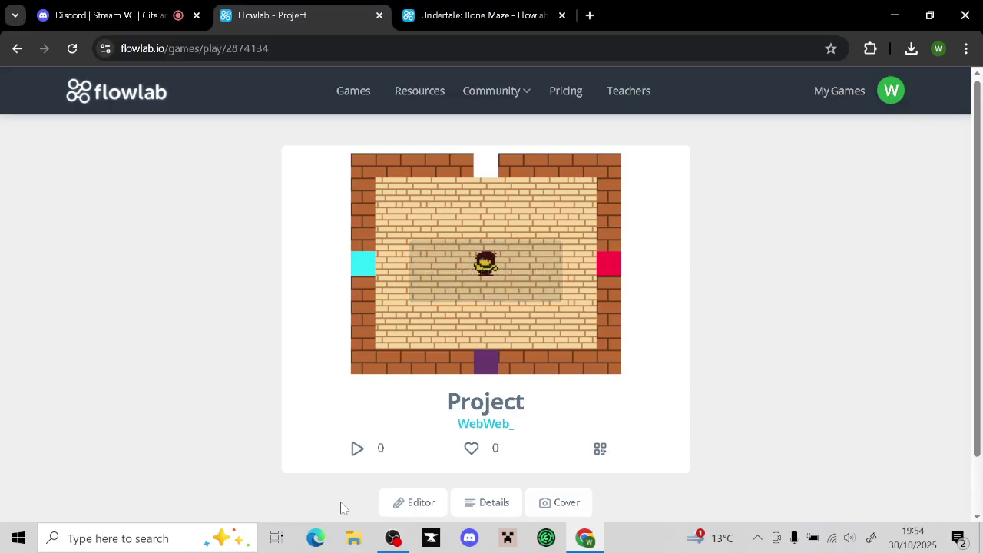
key("Up")
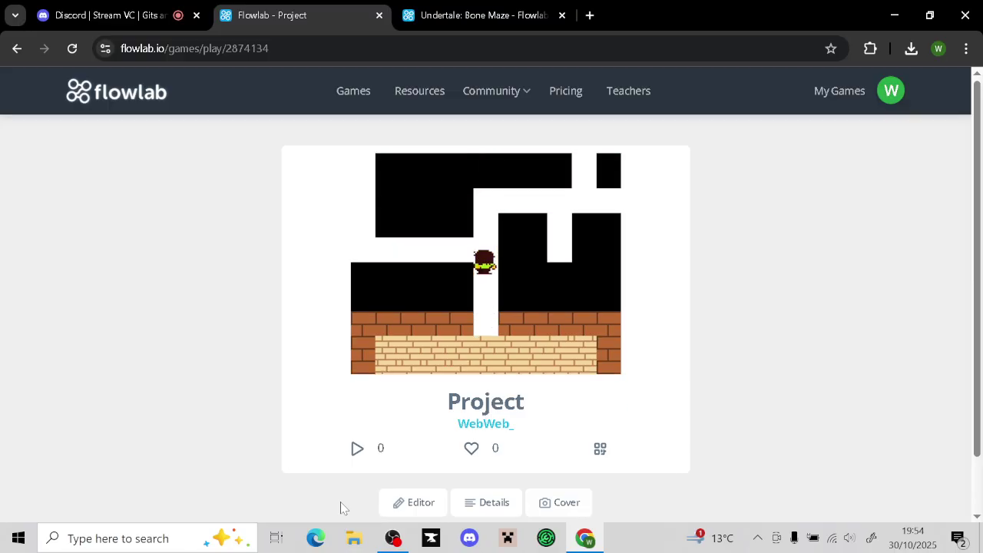
Play-test the lower maze by walking the character through the lower-left loop and up into the central vertical corridor
key("Left")
key("Up")
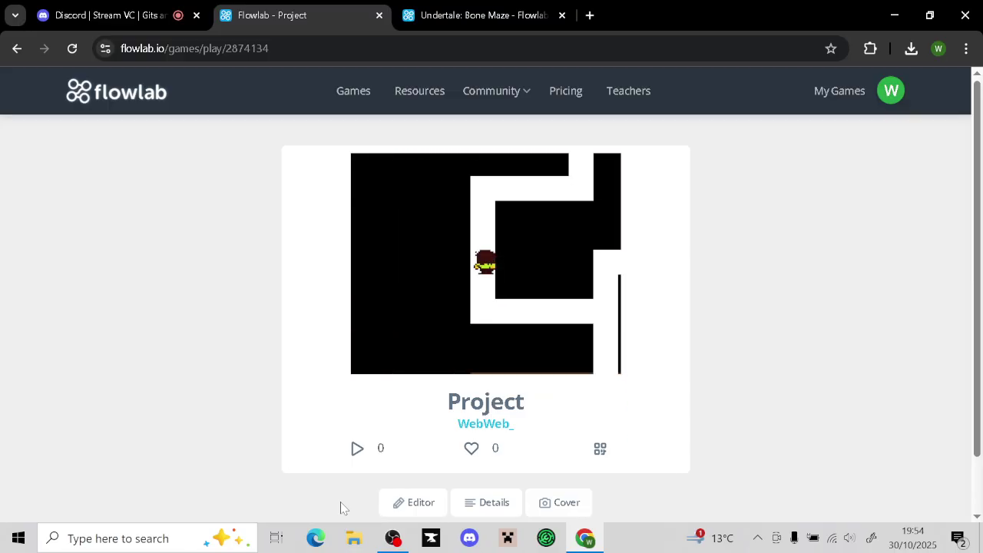
key("Up")
key("Up")
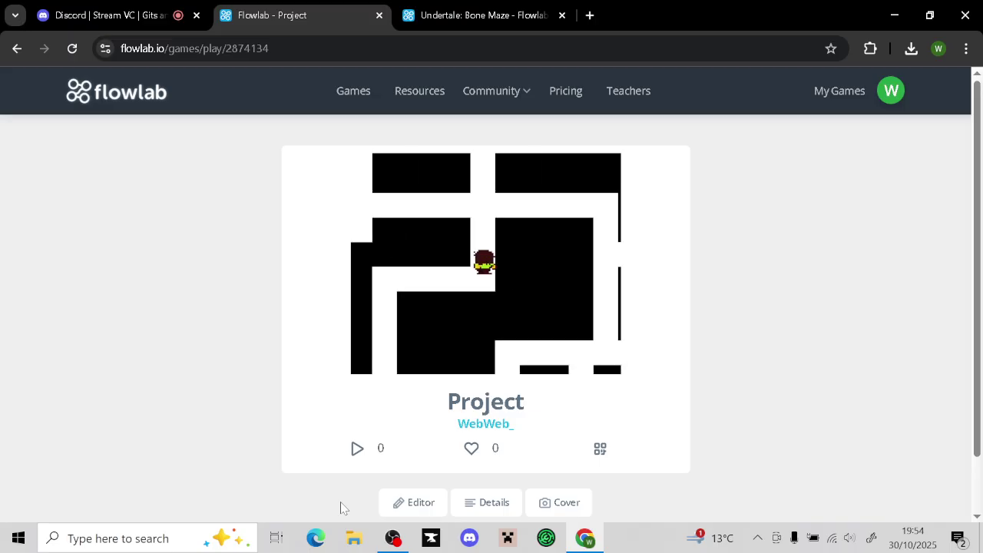
key("Left")
key("Right")
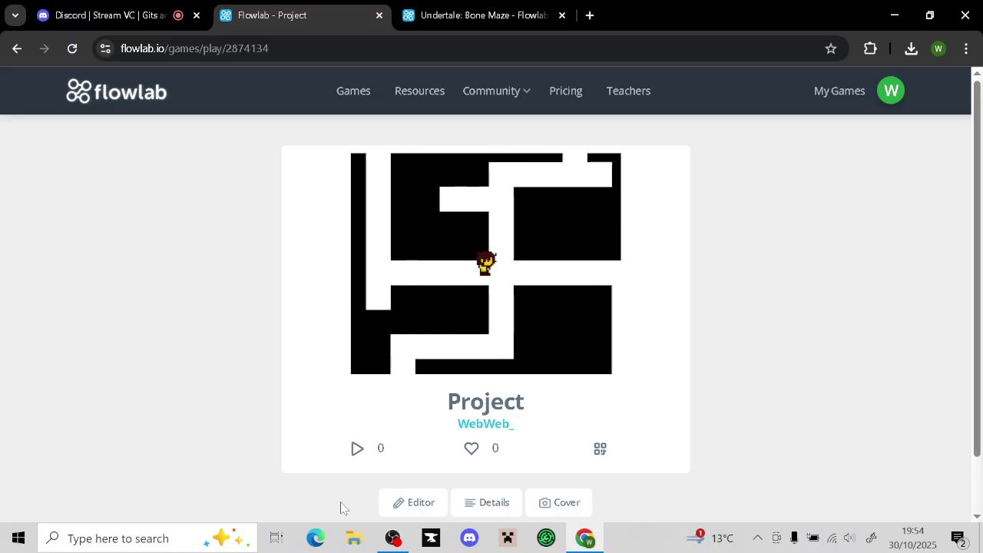
key("Up")
key("Right")
key("Up")
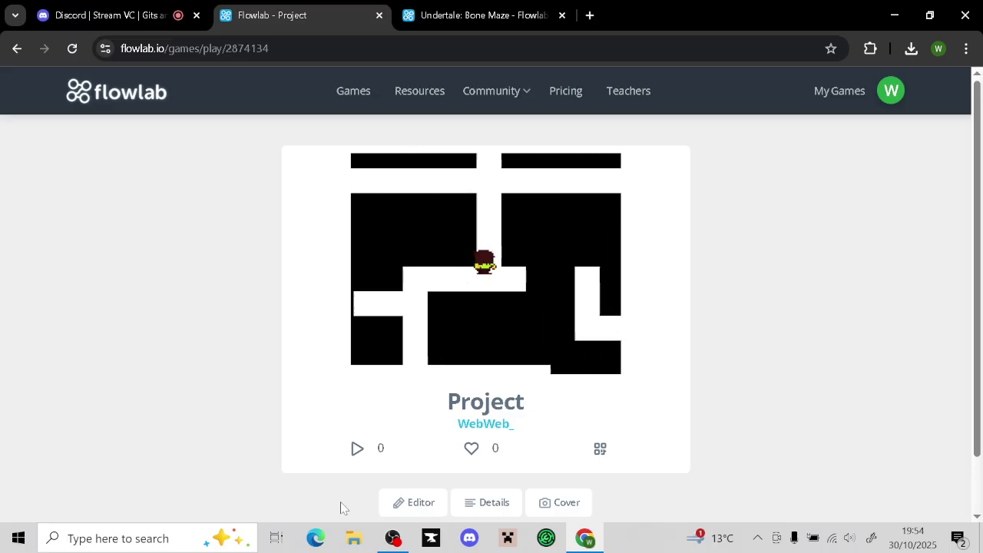
Walk the character along the long horizontal corridor to the far-left branch and back to the central corridor
key("Left")
key("Left")
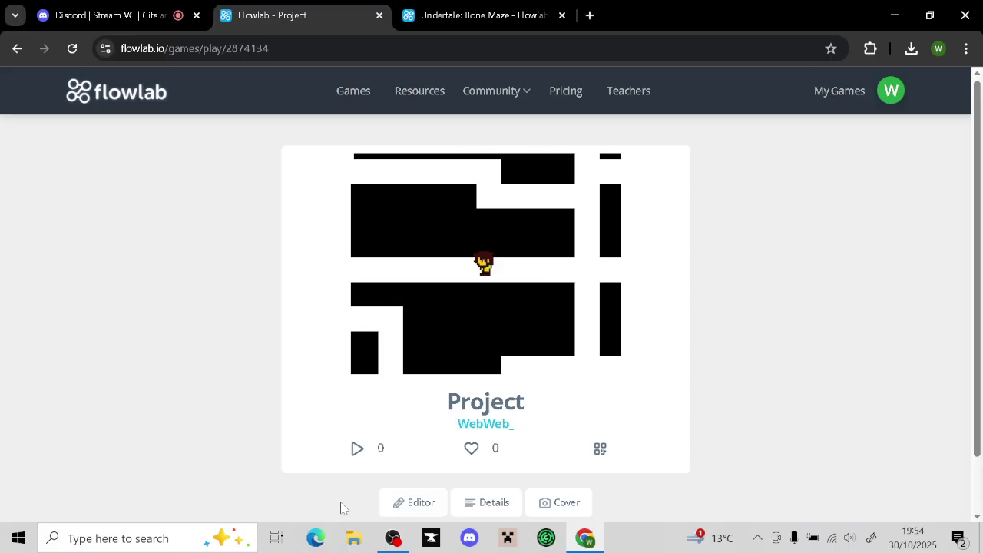
key("Left")
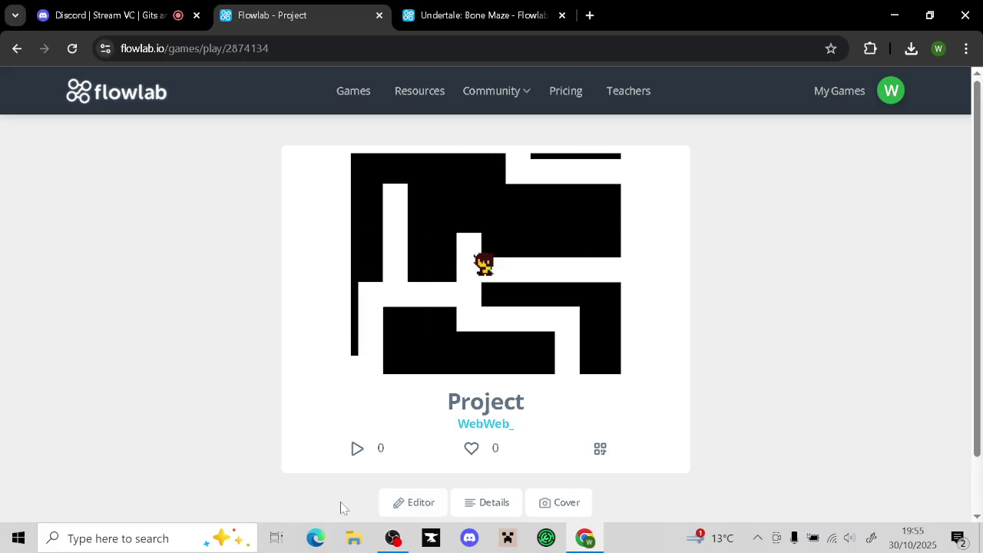
key("Left")
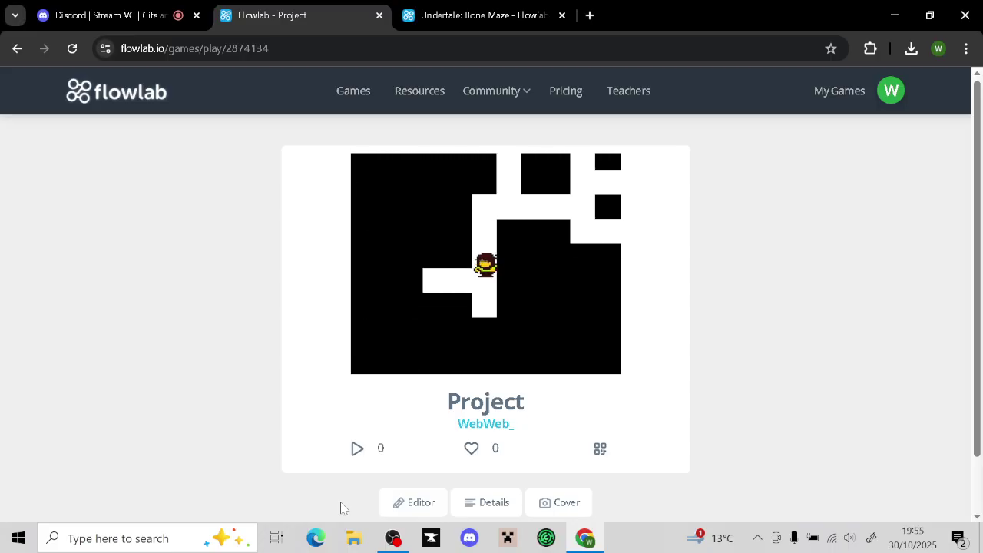
key("Right")
key("Up")
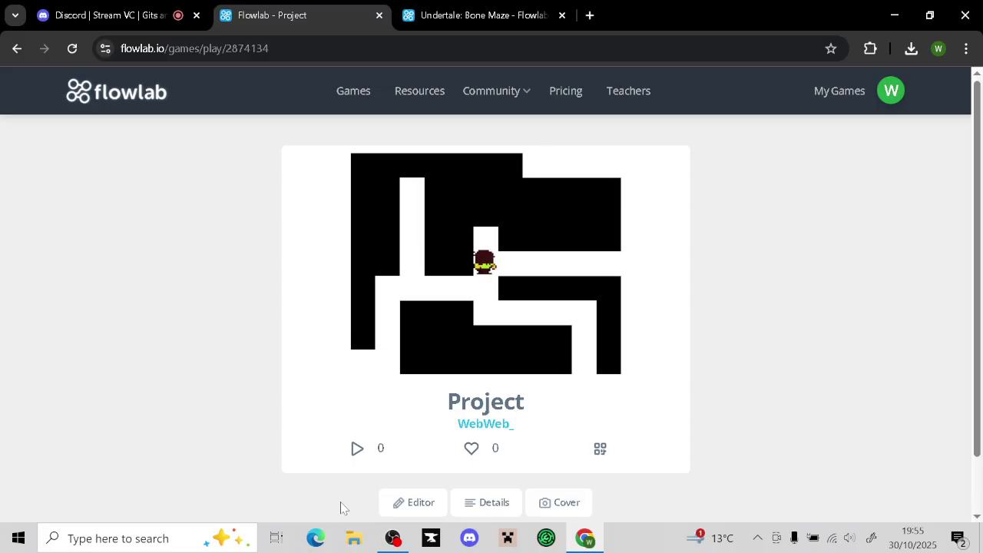
key("Right")
key("Right")
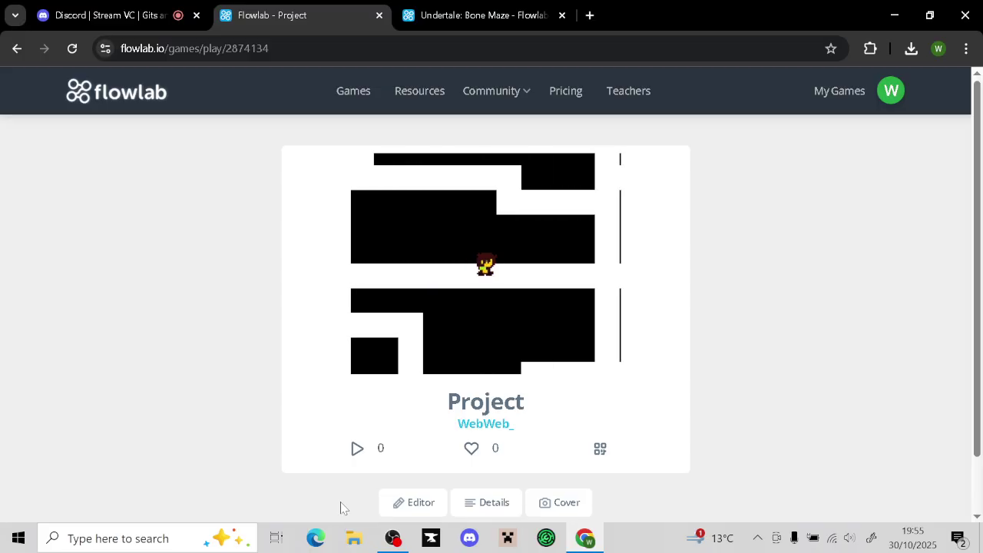
Walk the character up through the upper-left branch to the end of its upward arm
key("Up")
key("Left")
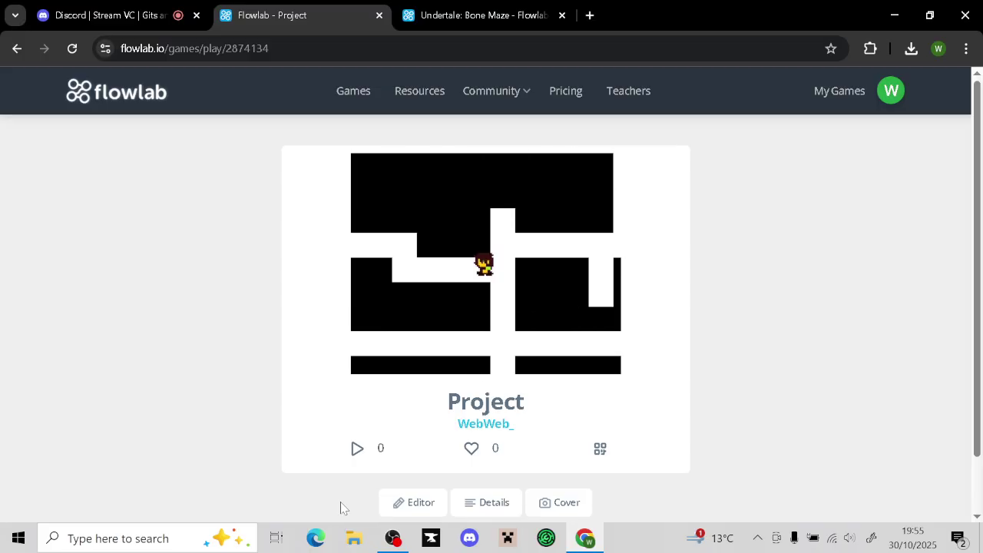
key("Up")
key("Left")
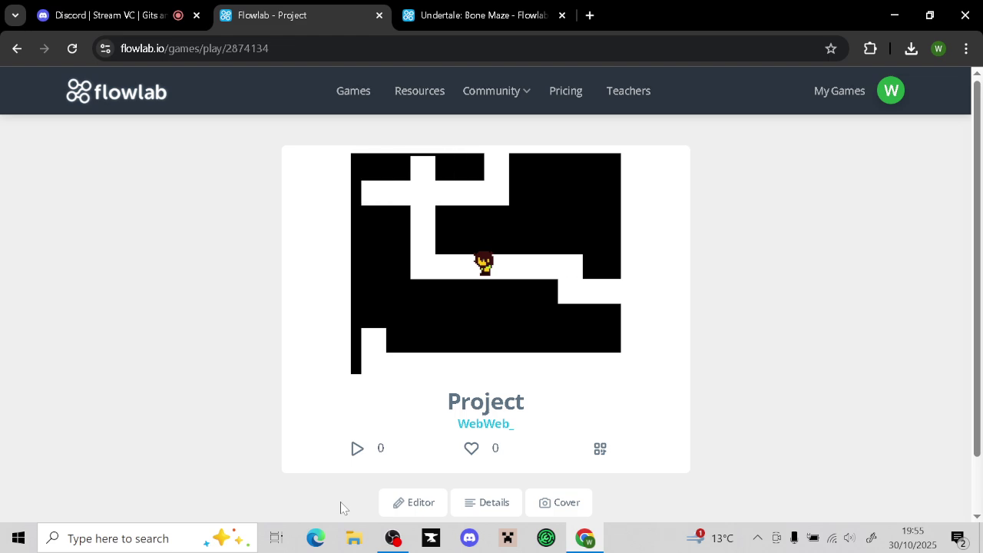
key("Up")
key("Right")
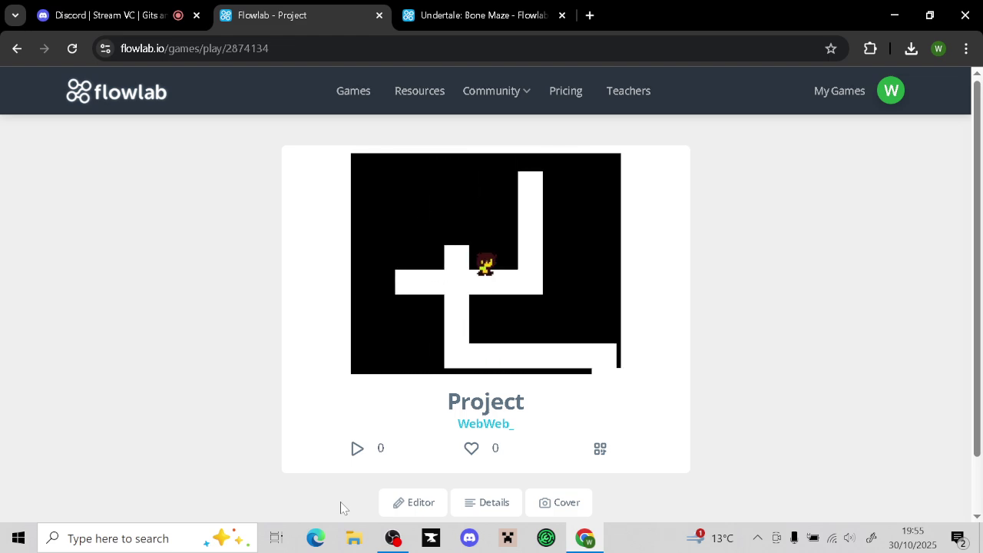
key("Up")
key("Up")
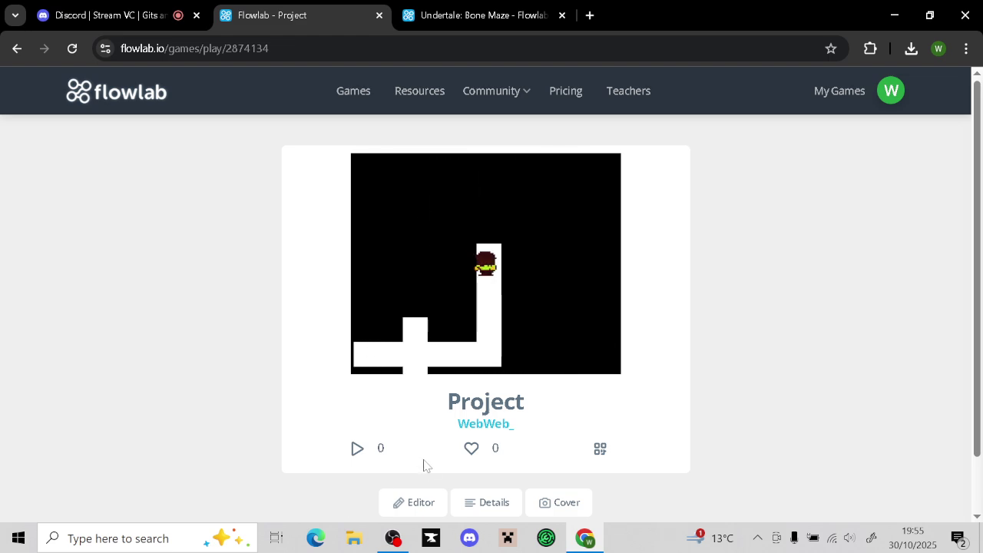
Return to the game editor and examine the full maze layout from the starting room to the topmost branches
left_click(419, 501)
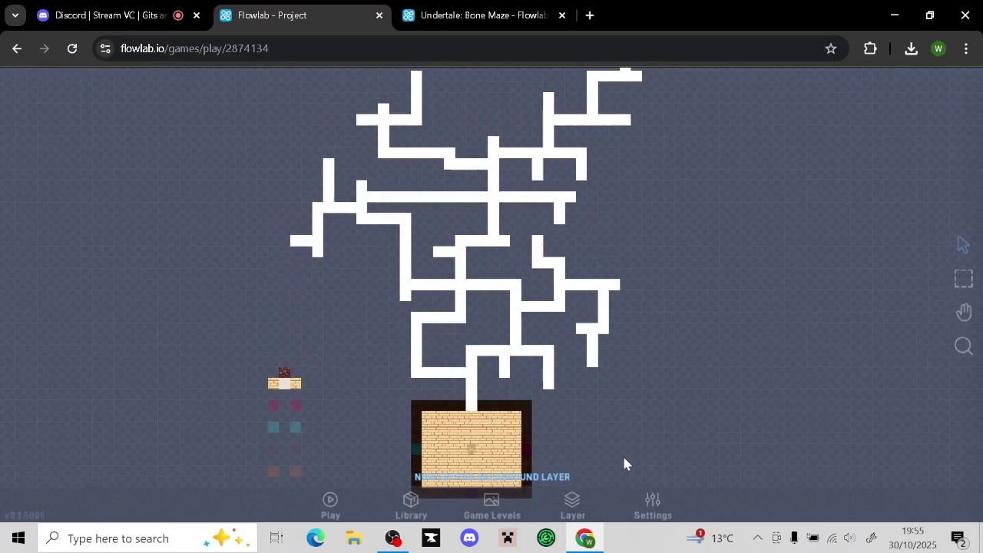
left_click_drag(719, 235, 772, 387)
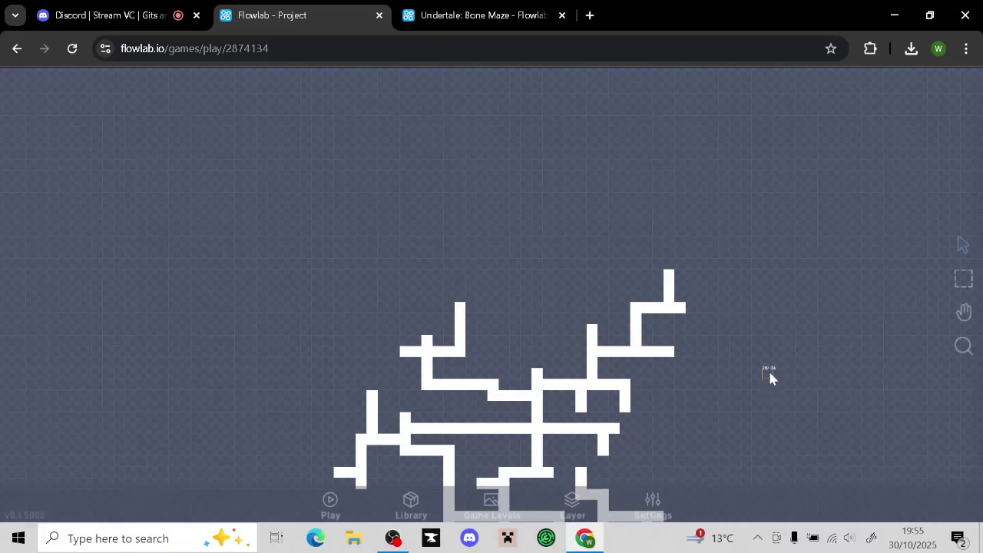
left_click_drag(770, 391, 711, 192)
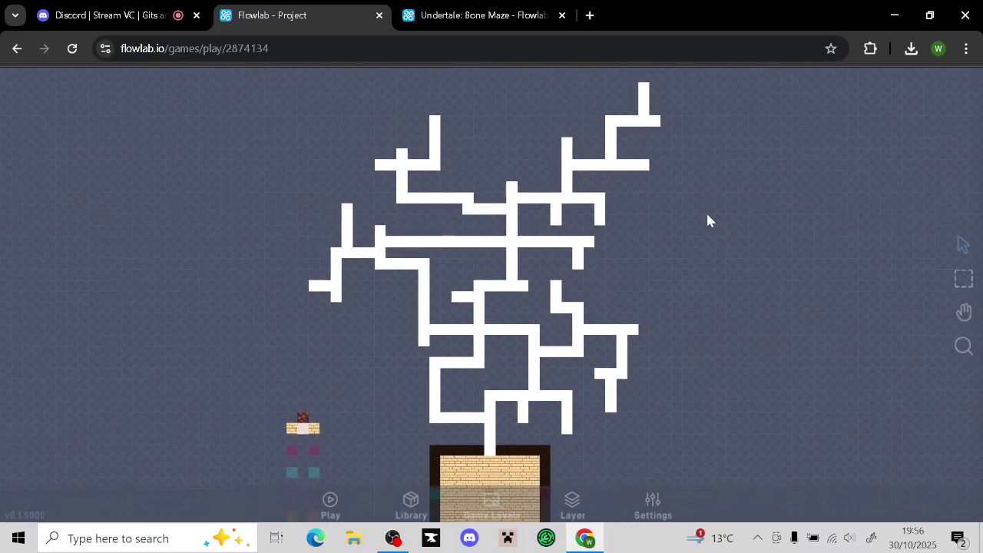
middle_click_drag(711, 462, 680, 432)
scroll(673, 412, "up", 4)
scroll(681, 428, "down", 1)
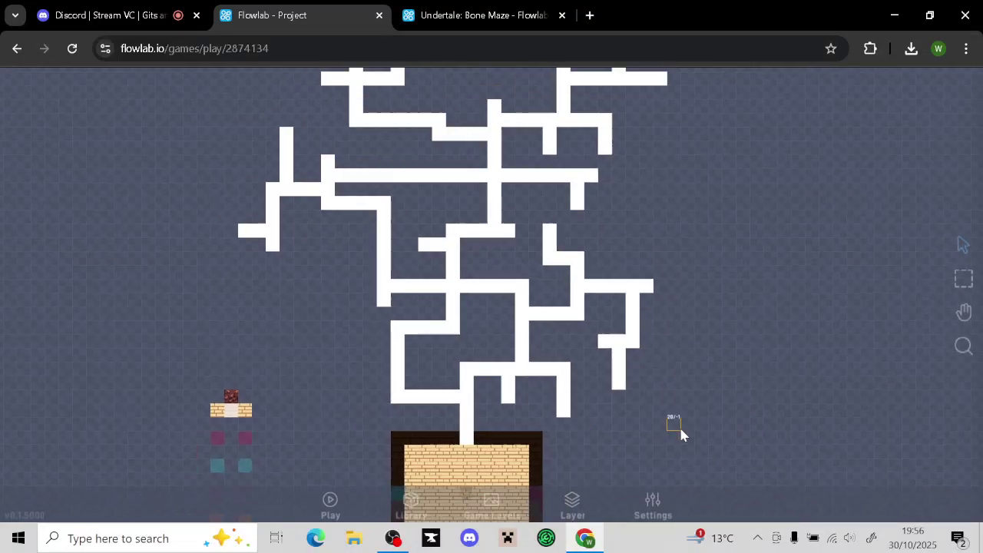
scroll(680, 427, "down", 4)
middle_click_drag(682, 381, 683, 346)
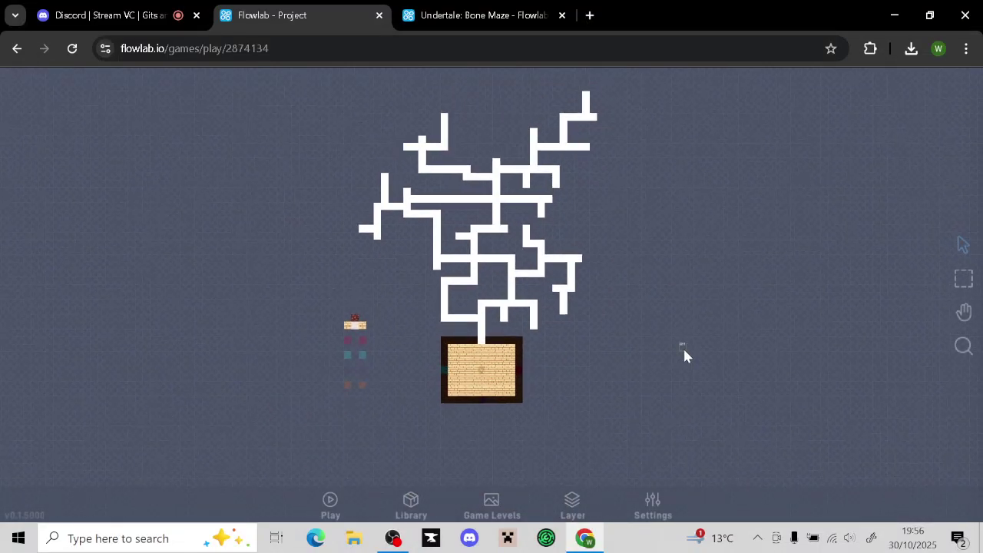
middle_click_drag(666, 306, 631, 384)
middle_click_drag(580, 358, 502, 378)
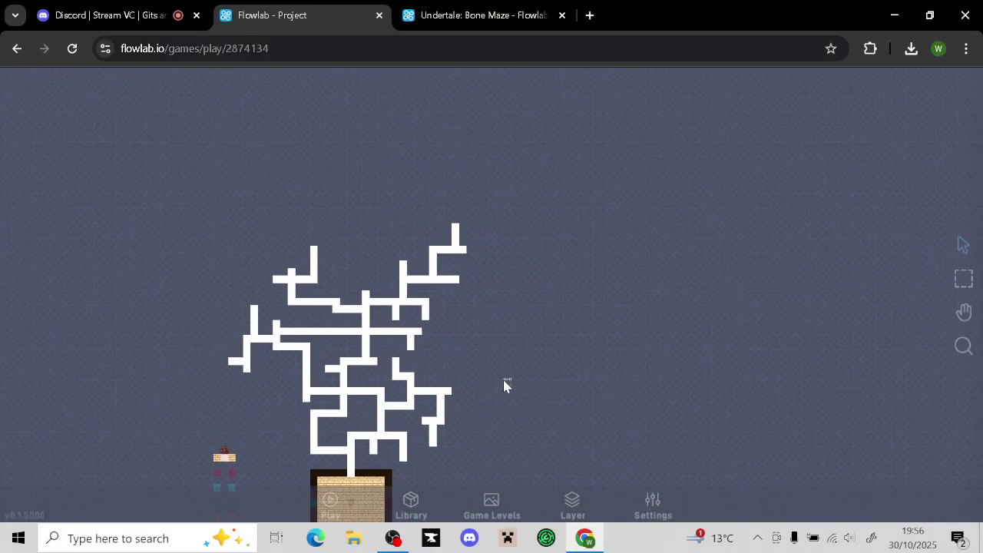
middle_click_drag(584, 392, 575, 348)
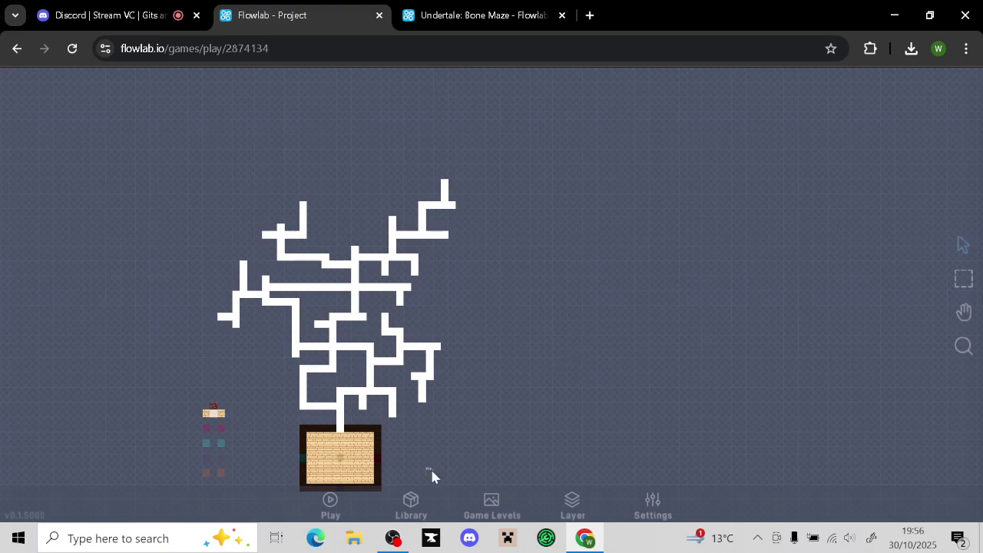
middle_click_drag(431, 470, 501, 358)
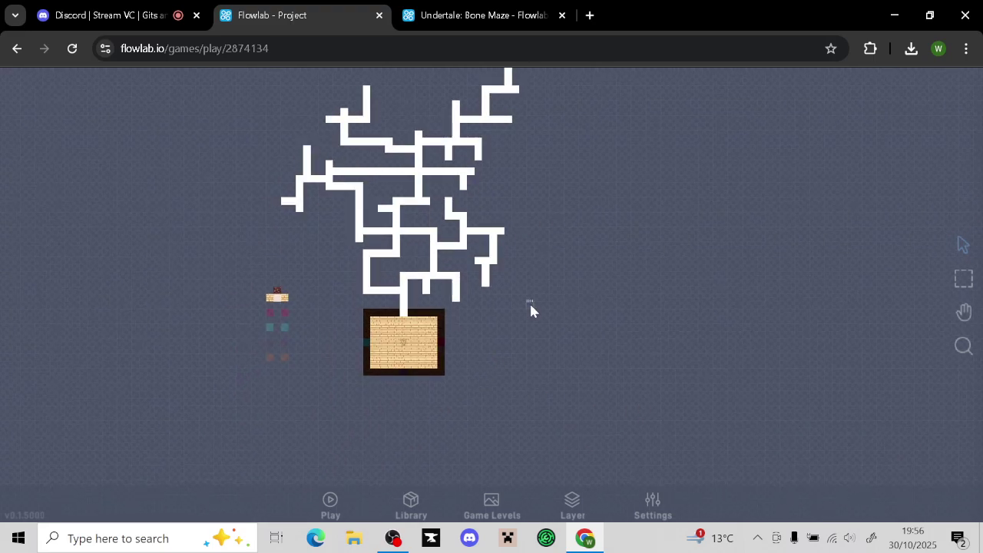
Inspect the starting room's coloured doors and the spare coloured tiles placed beside it
scroll(308, 365, "up", 3)
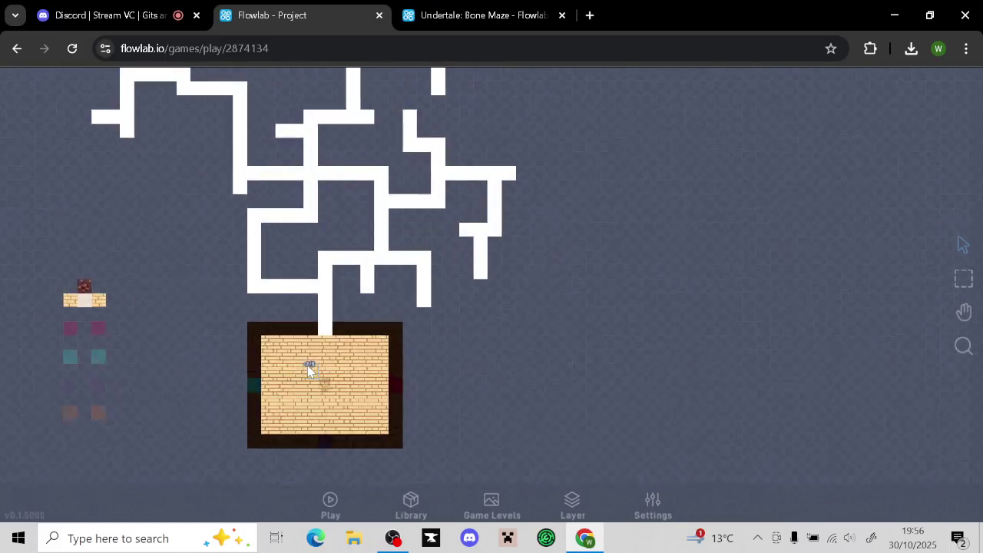
middle_click_drag(234, 334, 576, 234)
scroll(518, 296, "up", 2)
middle_click_drag(523, 297, 616, 282)
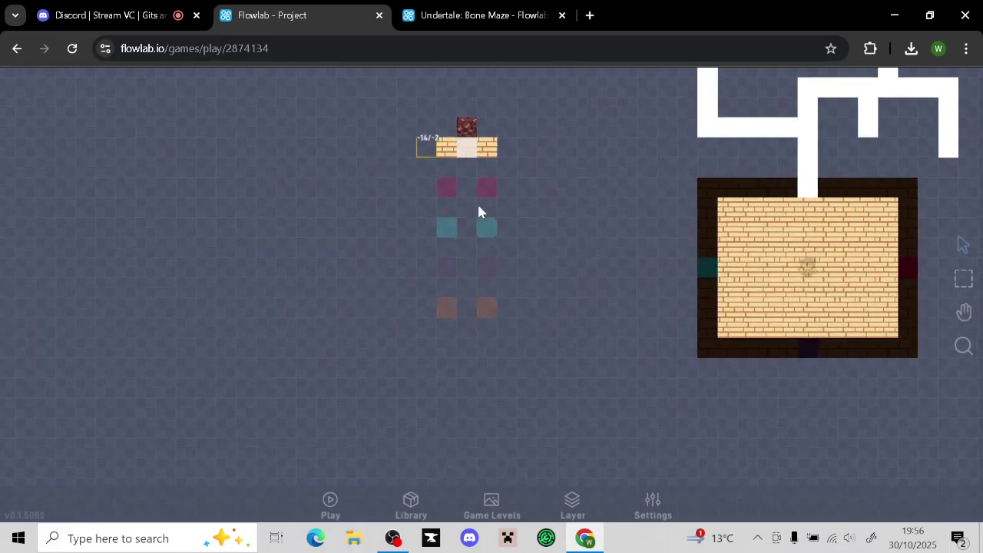
middle_click_drag(589, 245, 424, 362)
scroll(434, 307, "down", 3)
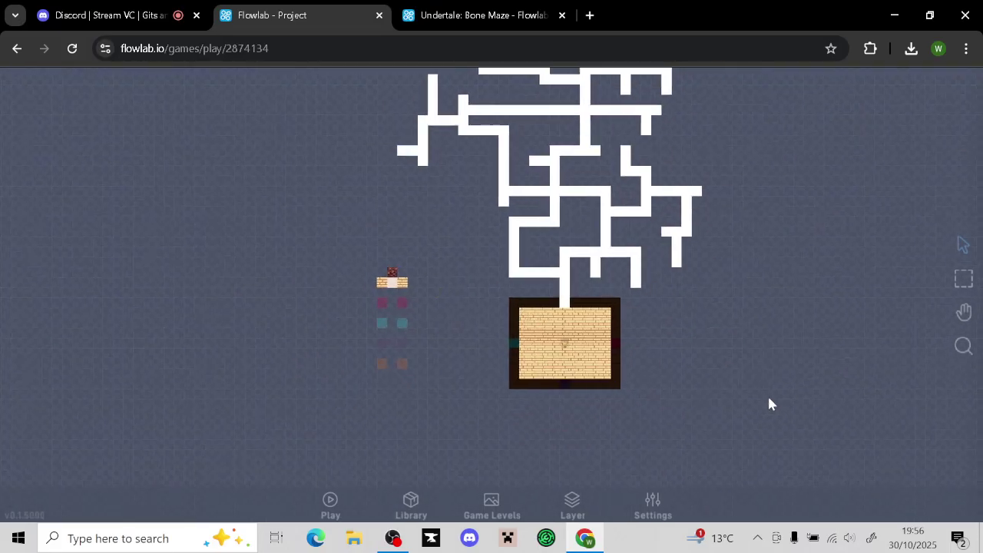
middle_click_drag(767, 394, 713, 426)
Look over the character's behaviour diagram in the Undertale: Bone Maze project, and return to the maze project
left_click(484, 17)
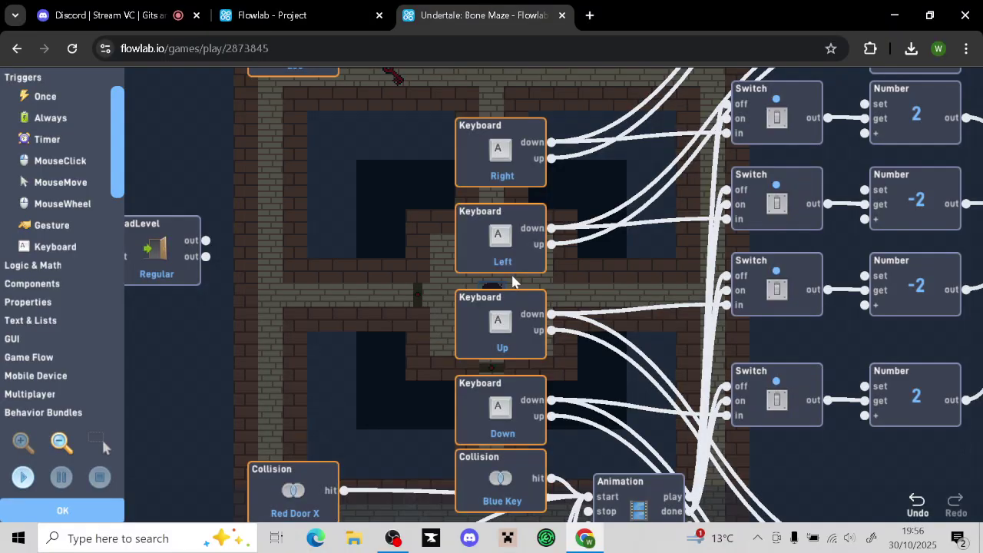
scroll(401, 263, "down", 4)
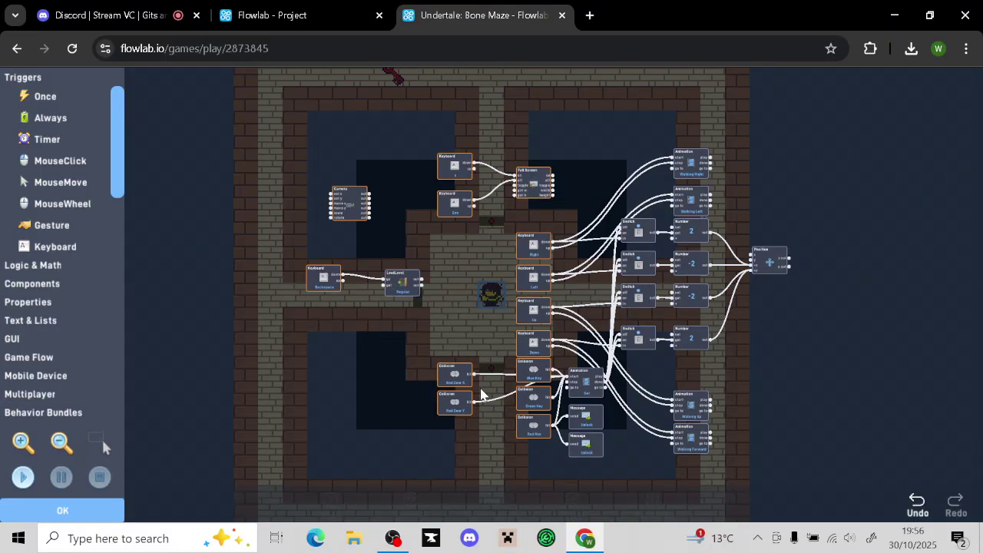
left_click(338, 22)
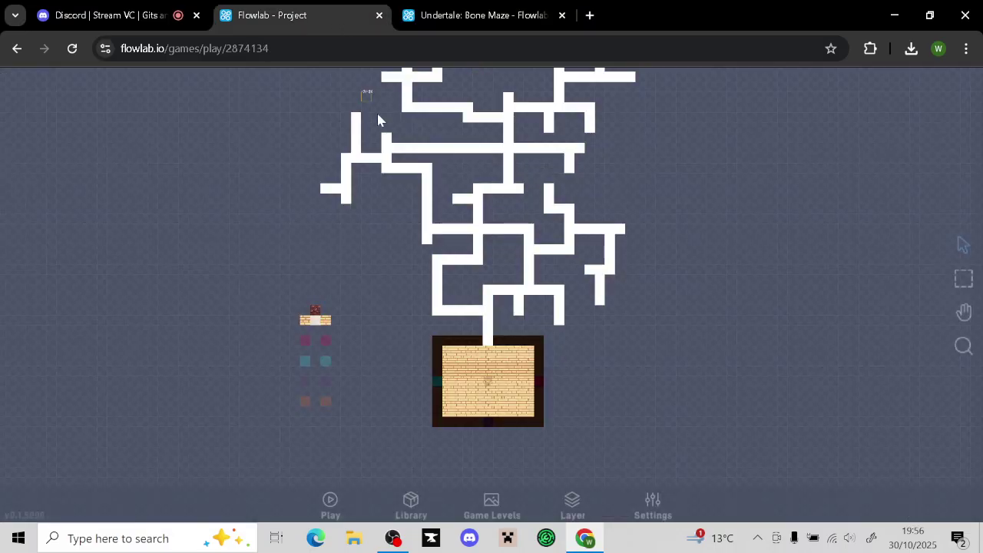
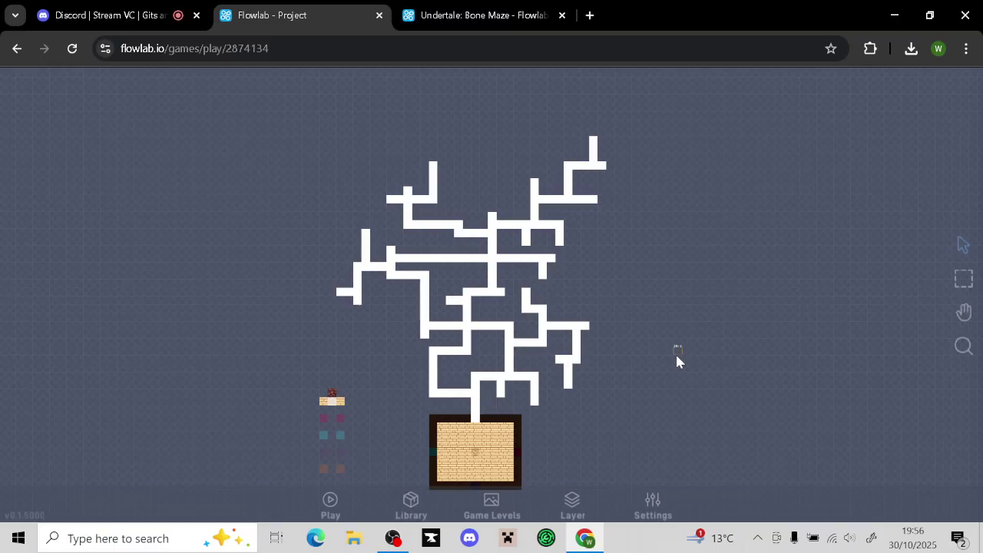
Clone a white corridor tile and add an eight-tile horizontal corridor across the top of the upper-right branch's upward arm
scroll(676, 356, "up", 5)
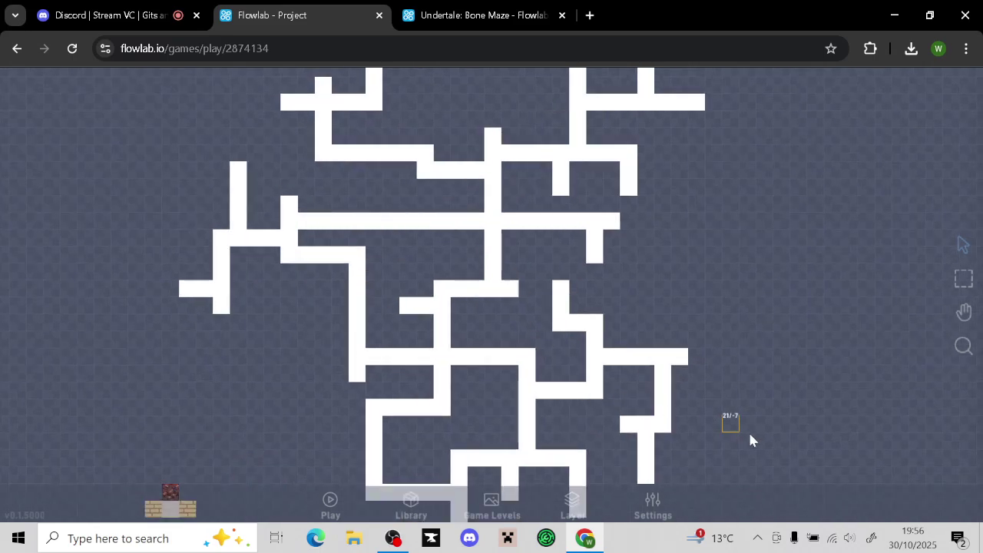
left_click_drag(750, 436, 763, 175)
left_click_drag(740, 238, 637, 380)
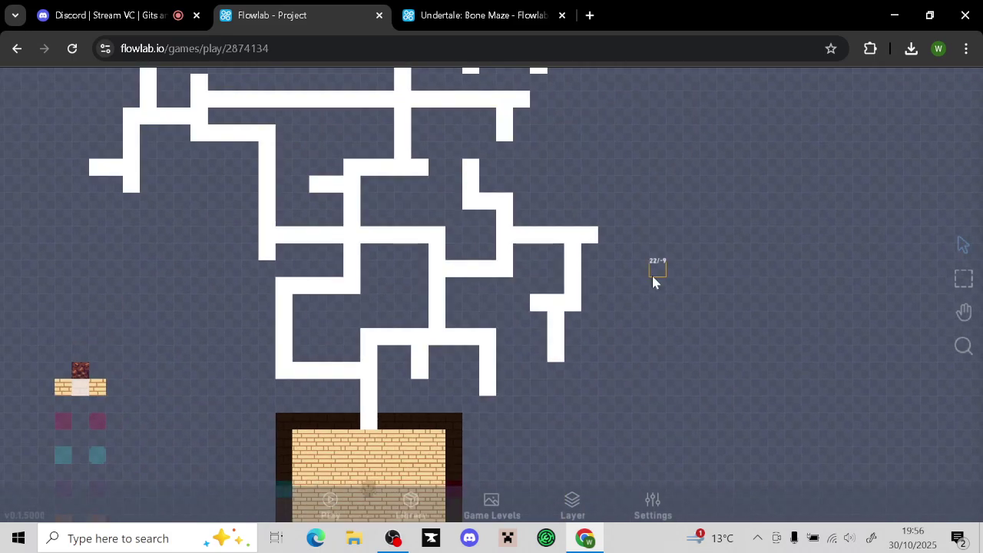
left_click_drag(652, 276, 613, 455)
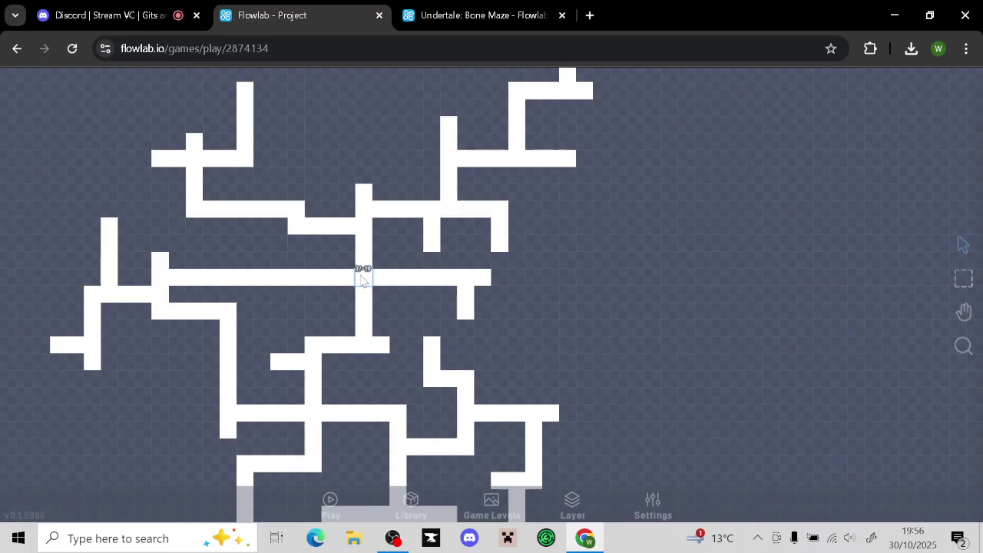
mouse_move(558, 272)
left_mouse_down()
mouse_move(550, 422)
mouse_move(675, 419)
mouse_move(673, 432)
mouse_move(680, 312)
mouse_move(652, 402)
mouse_move(684, 434)
mouse_move(684, 401)
mouse_move(665, 450)
mouse_move(663, 136)
left_mouse_up()
left_click_drag(644, 266, 655, 131)
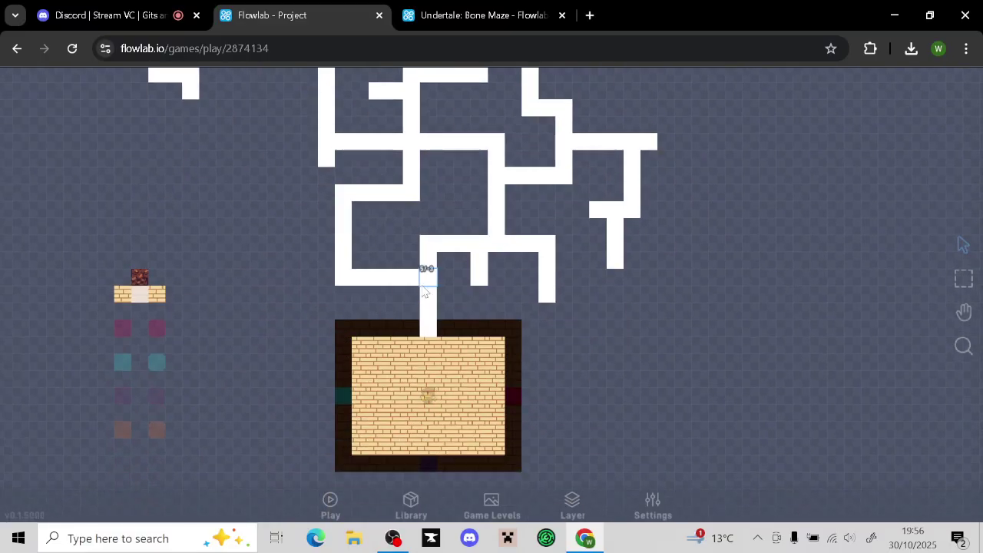
scroll(653, 300, "up", 5)
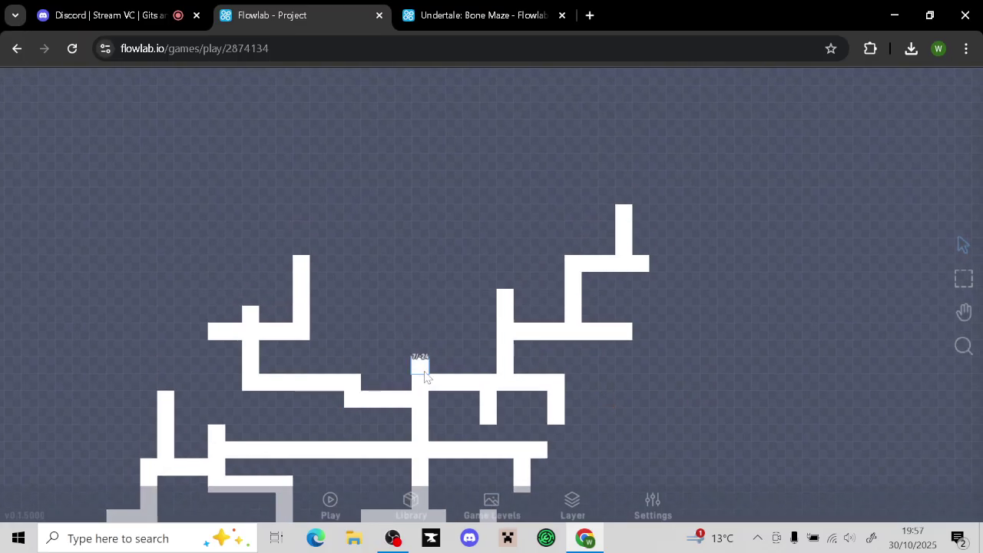
left_click(424, 371)
left_click(404, 349)
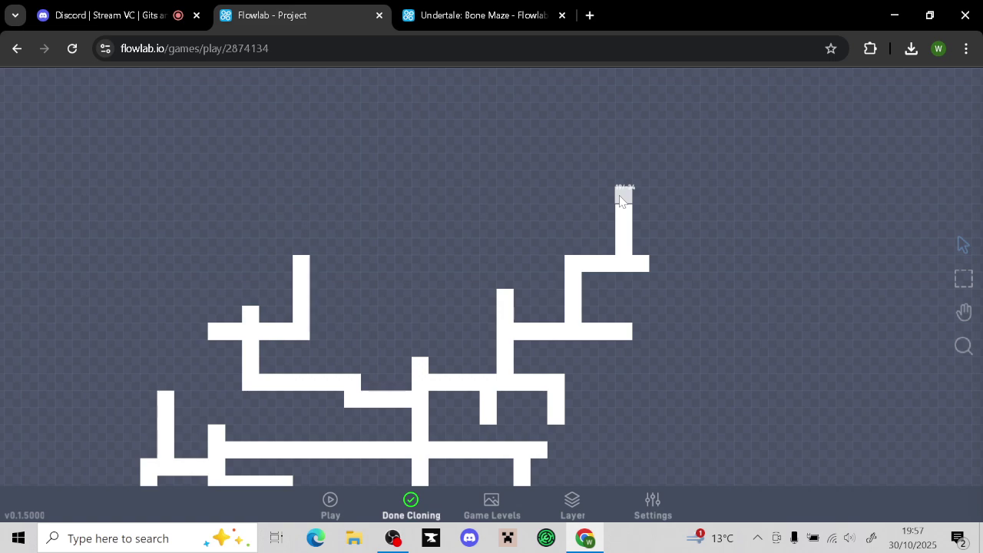
mouse_move(600, 200)
left_mouse_down()
mouse_move(568, 198)
mouse_move(693, 195)
left_mouse_up()
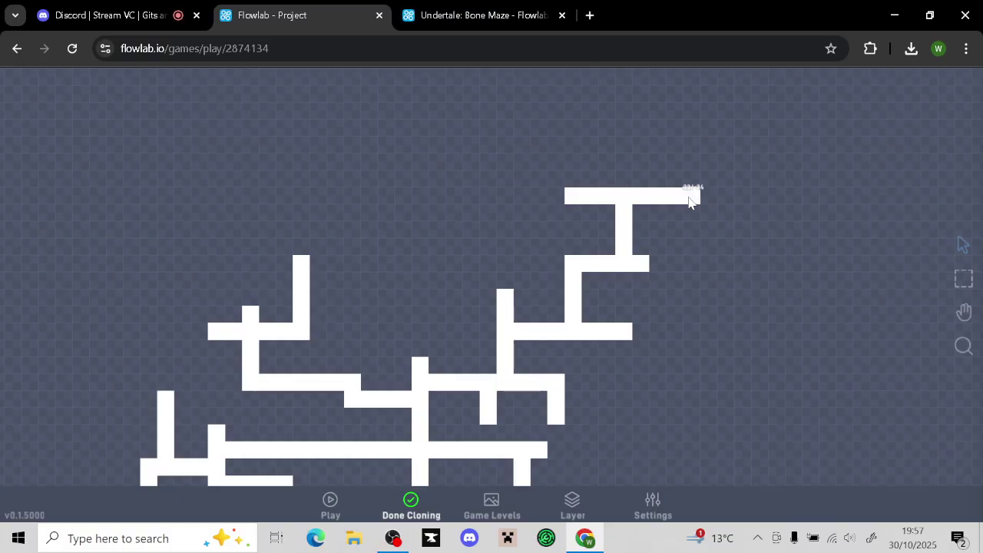
Extend the topmost corridor into a solid white room nine tiles wide and seven tiles high at the upper-right branch's end
left_click(557, 195)
mouse_move(558, 183)
left_mouse_down()
mouse_move(559, 98)
mouse_move(687, 104)
mouse_move(691, 175)
mouse_move(573, 176)
mouse_move(576, 129)
left_mouse_up()
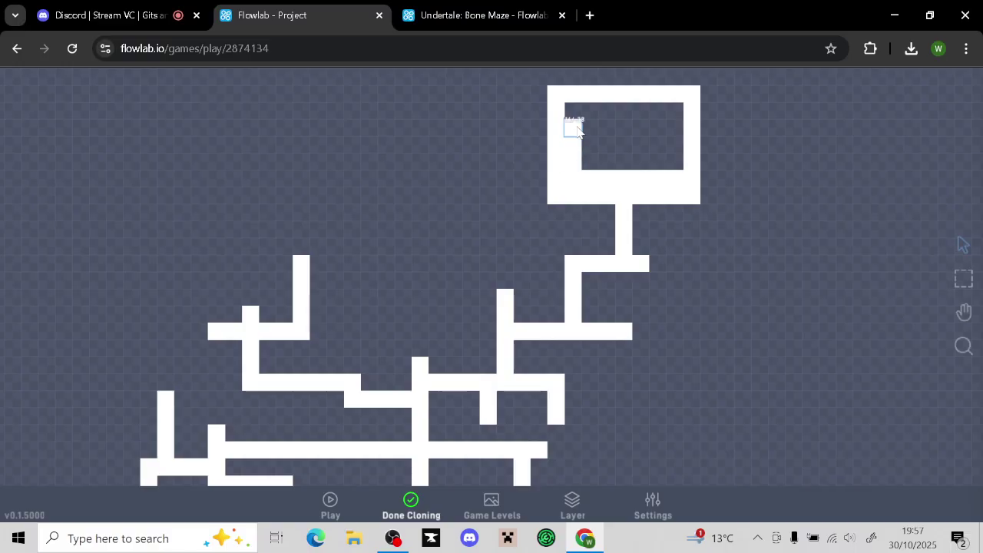
mouse_move(636, 112)
left_mouse_down()
mouse_move(681, 123)
mouse_move(575, 128)
mouse_move(662, 156)
mouse_move(588, 160)
mouse_move(638, 161)
mouse_move(673, 146)
left_mouse_up()
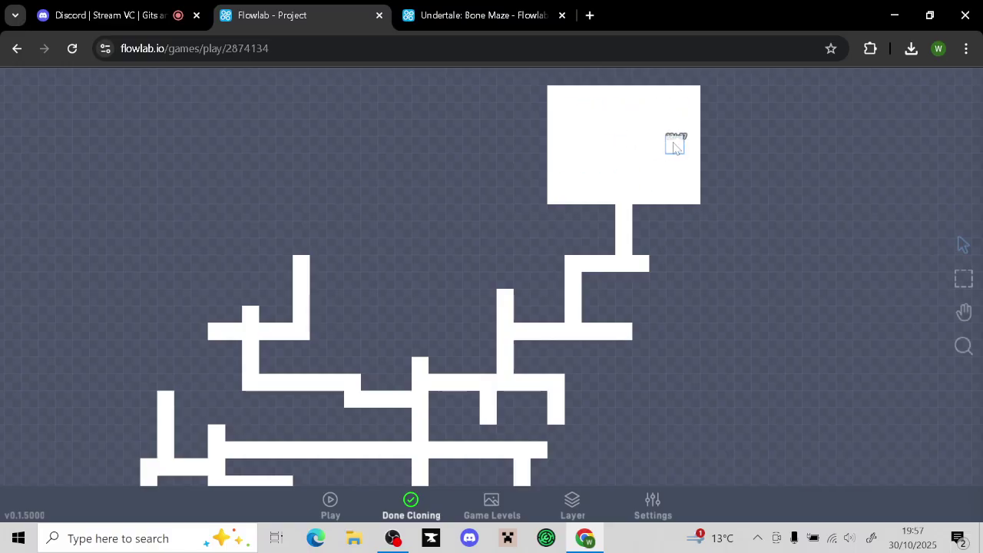
left_click(411, 505)
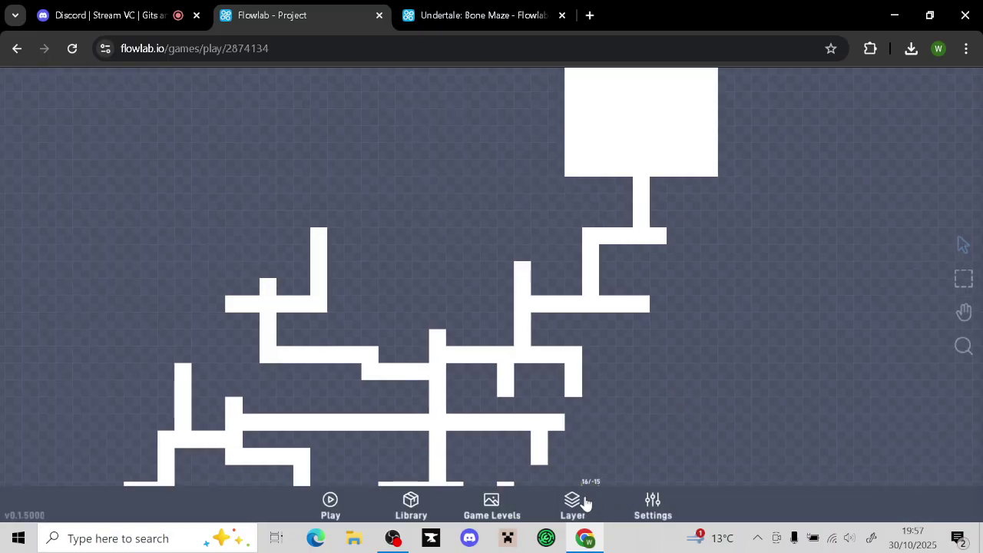
Switch to the game layer, move the character from the starting room to the new white room's centre, and play the game
left_click(583, 503)
left_click(588, 413)
scroll(702, 384, "down", 5)
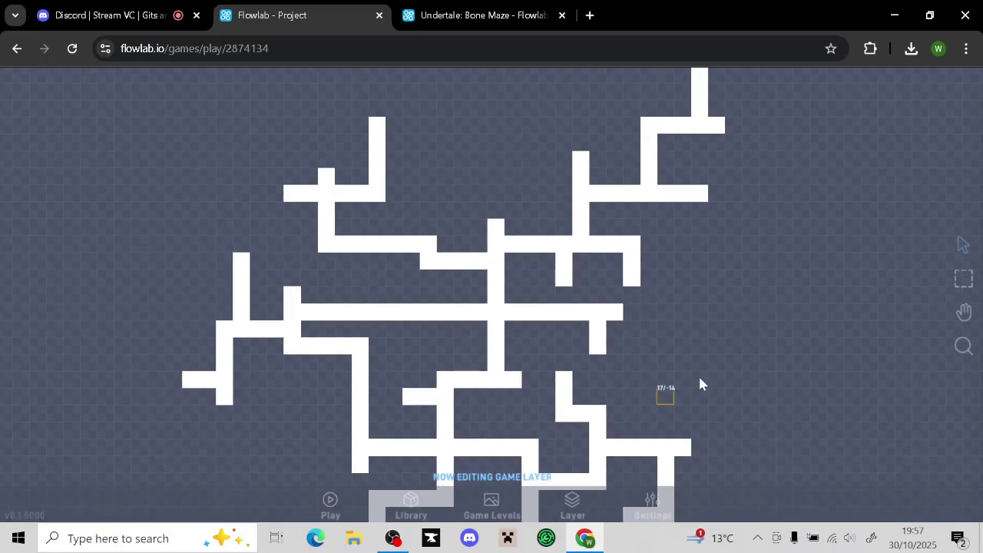
scroll(773, 387, "down", 4)
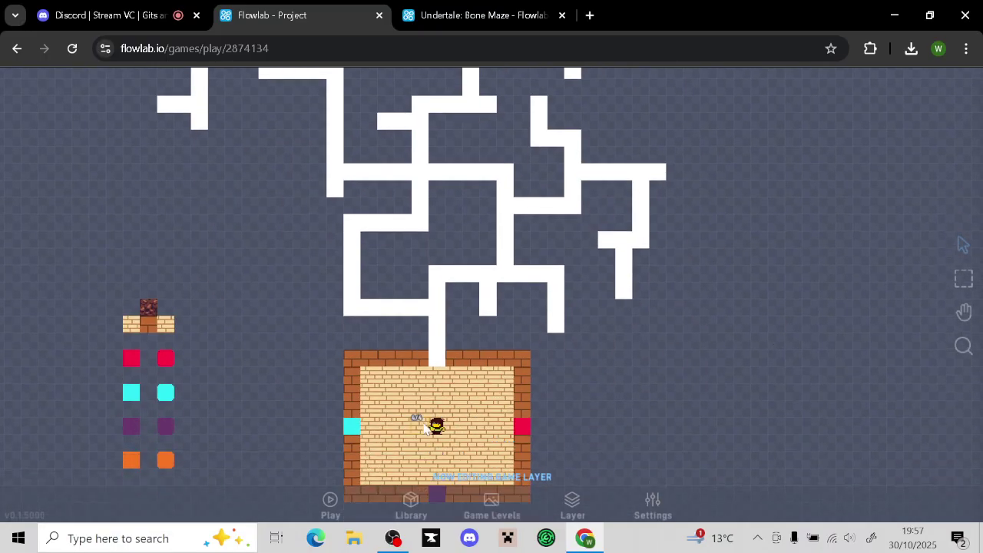
left_click_drag(436, 436, 665, 86)
left_click_drag(769, 148, 626, 494)
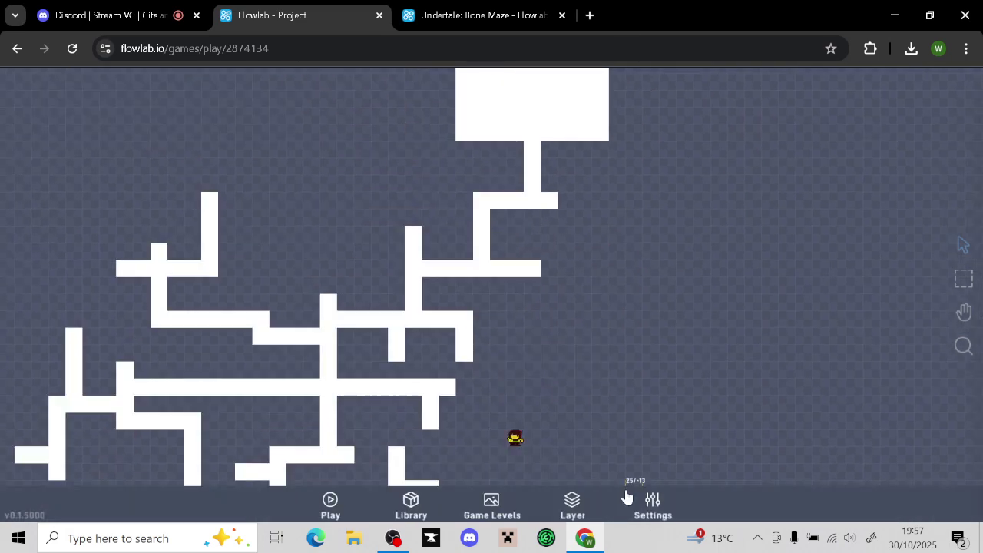
left_click_drag(520, 445, 538, 89)
scroll(635, 119, "up", 3)
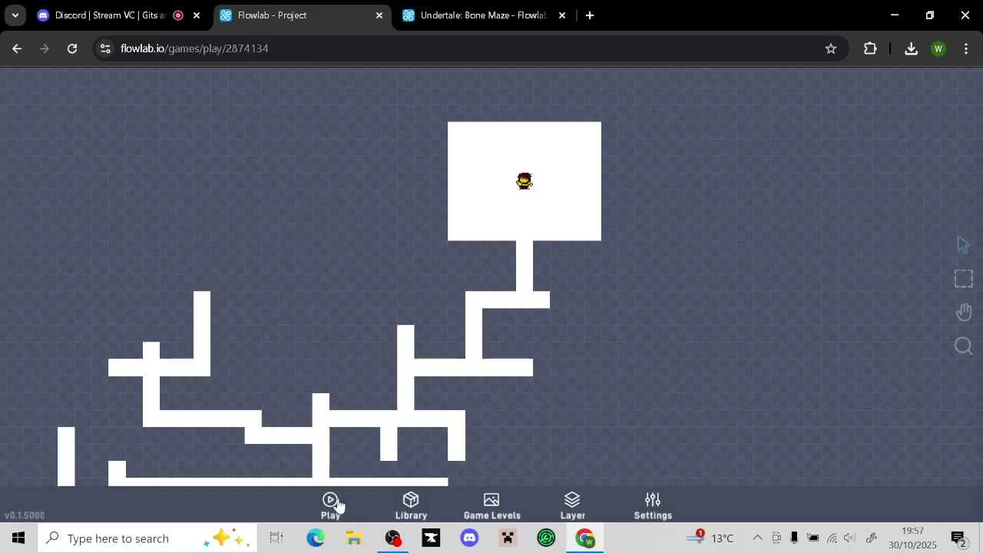
left_click(332, 503)
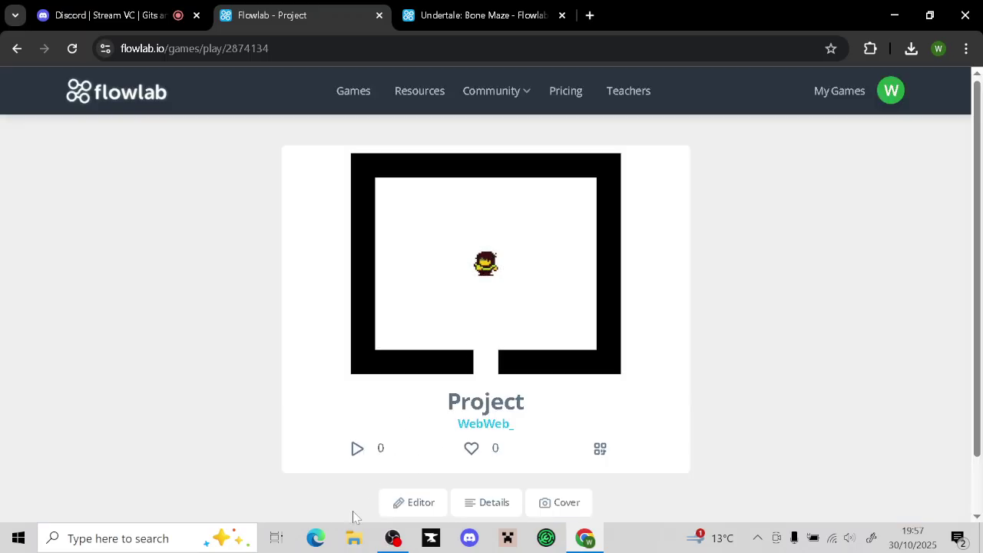
Return to the game editor and move the character back to the centre of the starting room
left_click(414, 503)
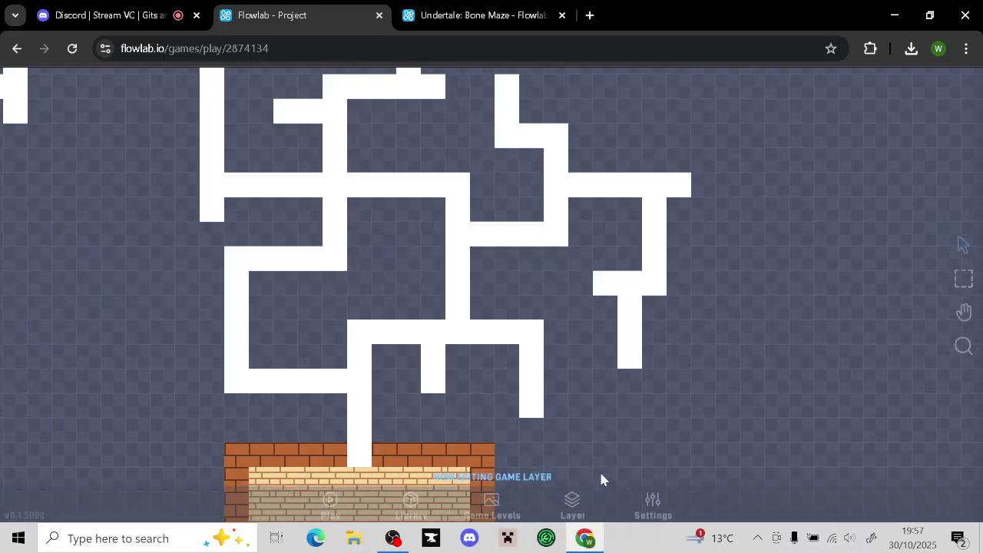
left_click_drag(600, 474, 565, 519)
left_click_drag(750, 115, 672, 421)
mouse_move(735, 214)
left_mouse_down()
mouse_move(700, 367)
mouse_move(802, 367)
left_mouse_up()
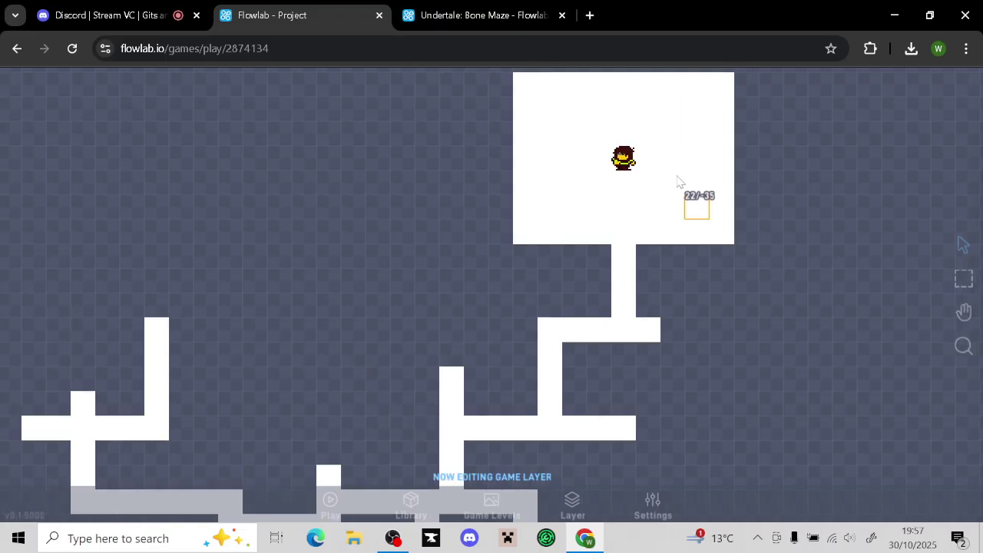
left_click_drag(623, 158, 301, 453)
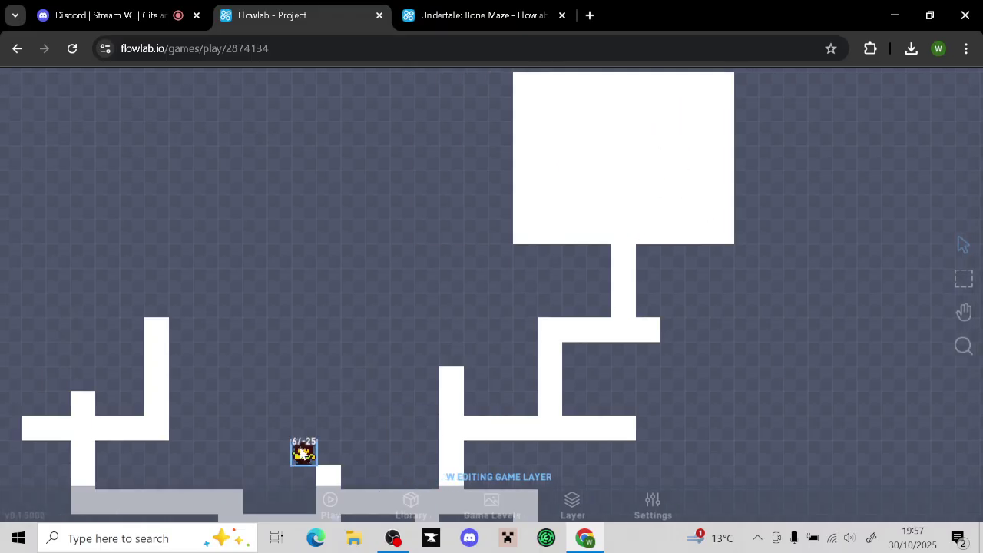
left_click_drag(318, 353, 433, 81)
left_click_drag(417, 177, 315, 422)
left_click_drag(368, 370, 353, 81)
left_click_drag(298, 134, 565, 308)
left_click_drag(823, 191, 676, 431)
left_click_drag(906, 146, 712, 426)
left_click_drag(682, 219, 613, 470)
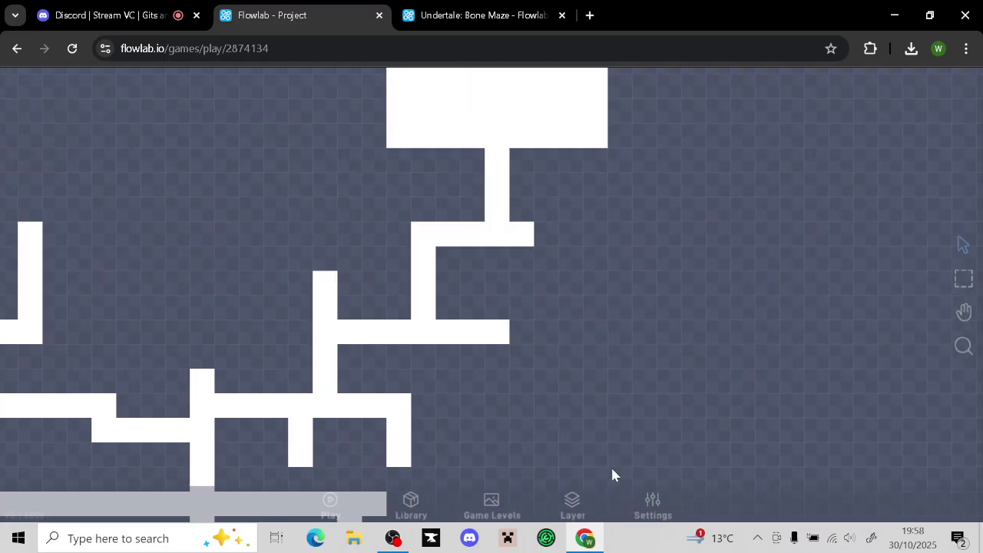
left_click_drag(721, 172, 672, 346)
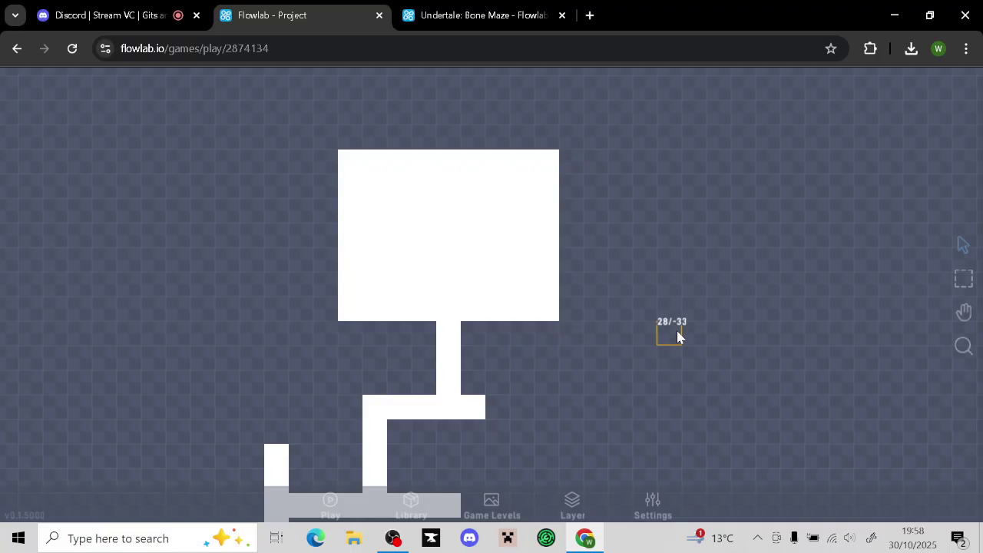
left_click_drag(217, 283, 426, 149)
left_click_drag(349, 310, 714, 148)
left_click_drag(230, 359, 409, 134)
left_click_drag(281, 336, 459, 97)
left_click_drag(418, 354, 264, 192)
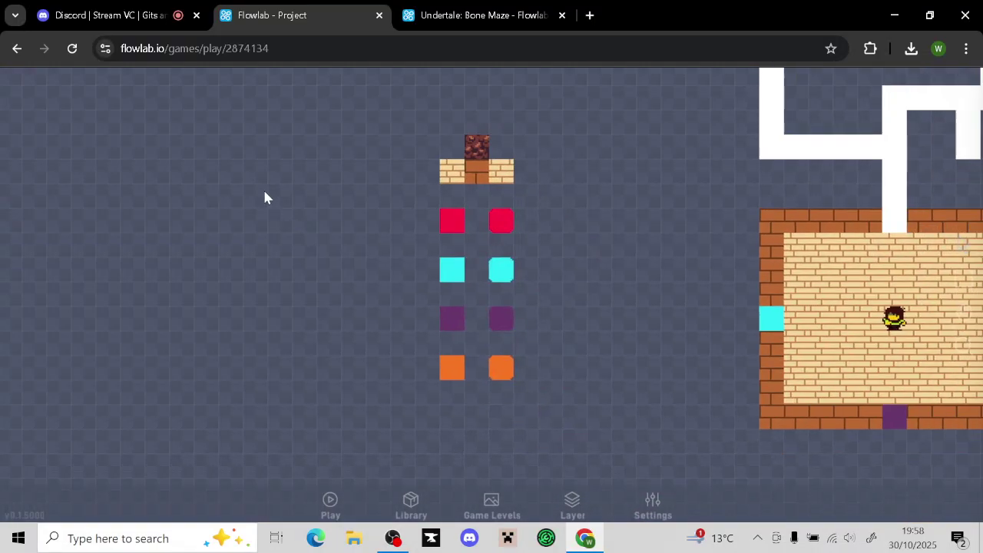
left_click_drag(604, 322, 461, 385)
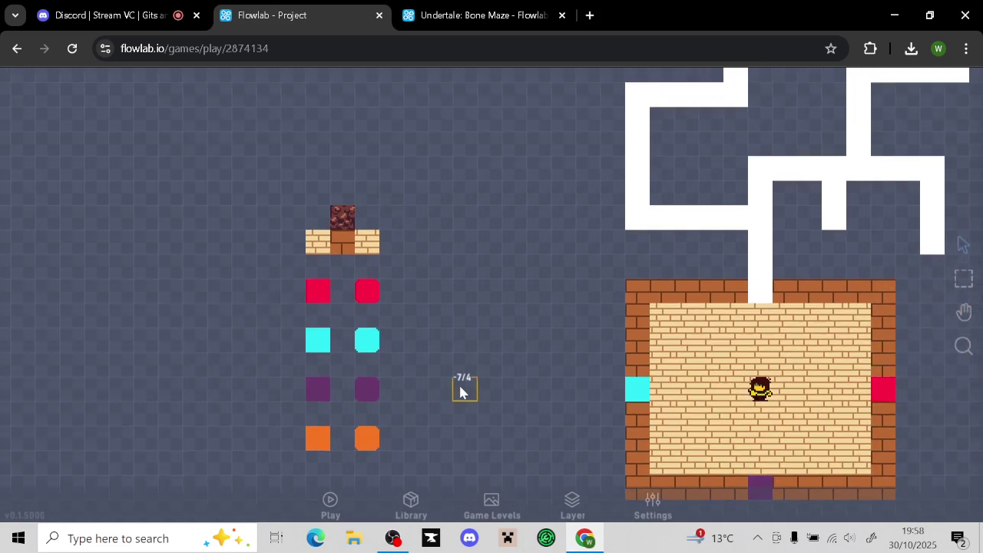
left_click(367, 302)
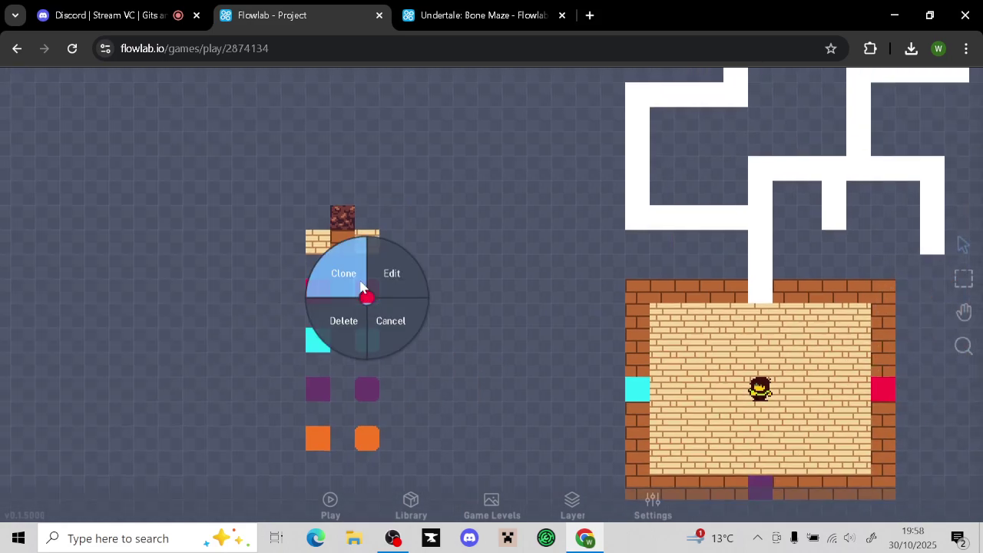
left_click(349, 278)
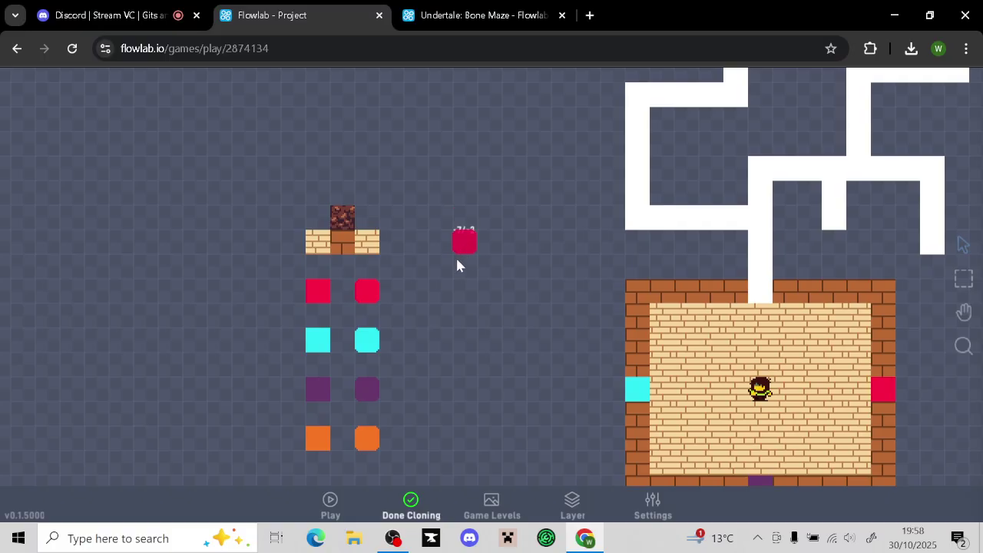
left_click(411, 507)
Clone the rounded red key from the spare tiles and place one copy in the centre of the topmost white room
scroll(460, 304, "down", 5)
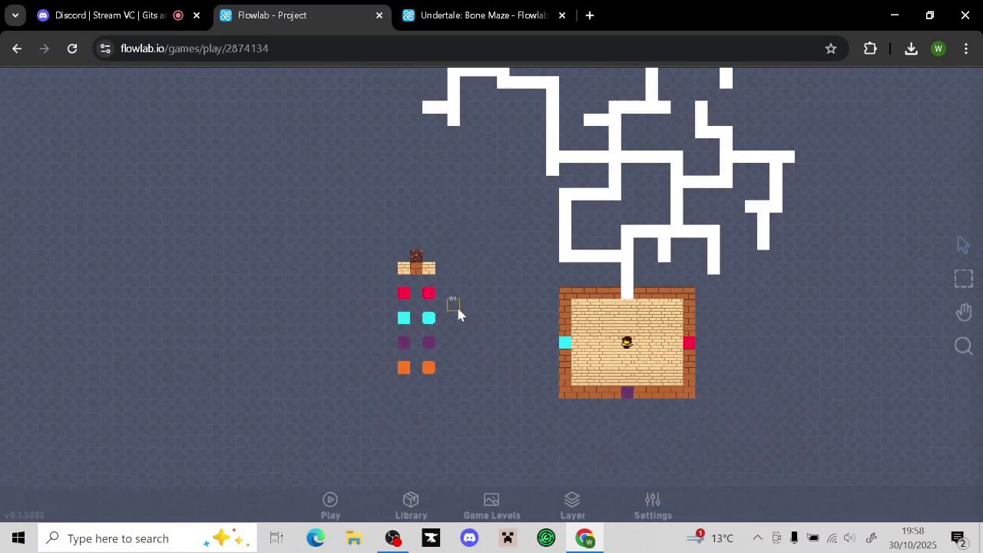
left_click_drag(409, 353, 365, 383)
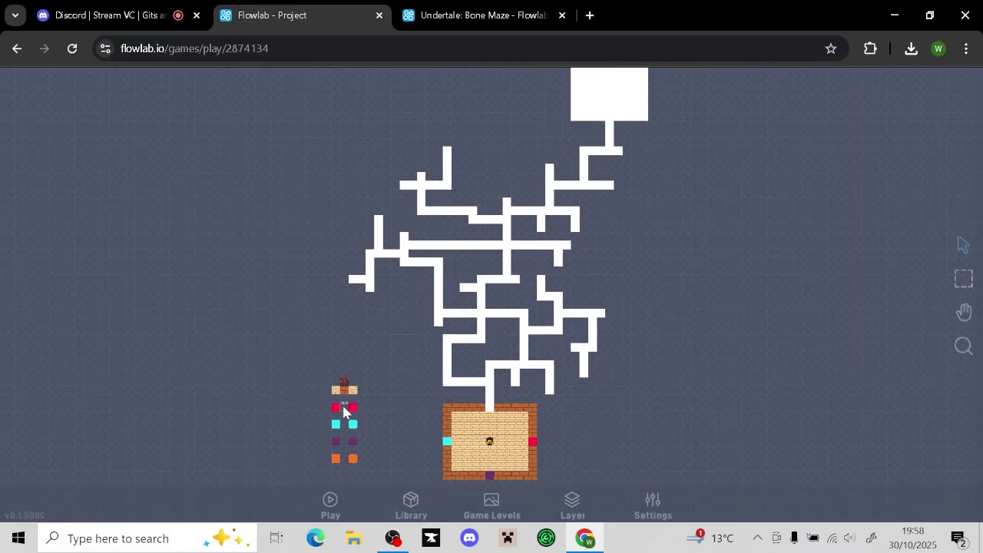
left_click(343, 408)
left_click(345, 388)
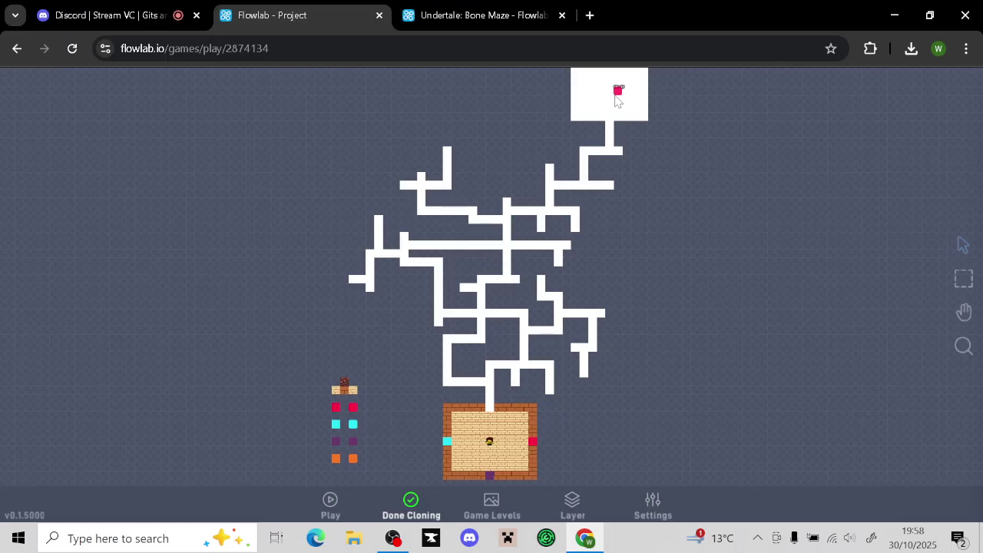
left_click(615, 97)
left_click(419, 503)
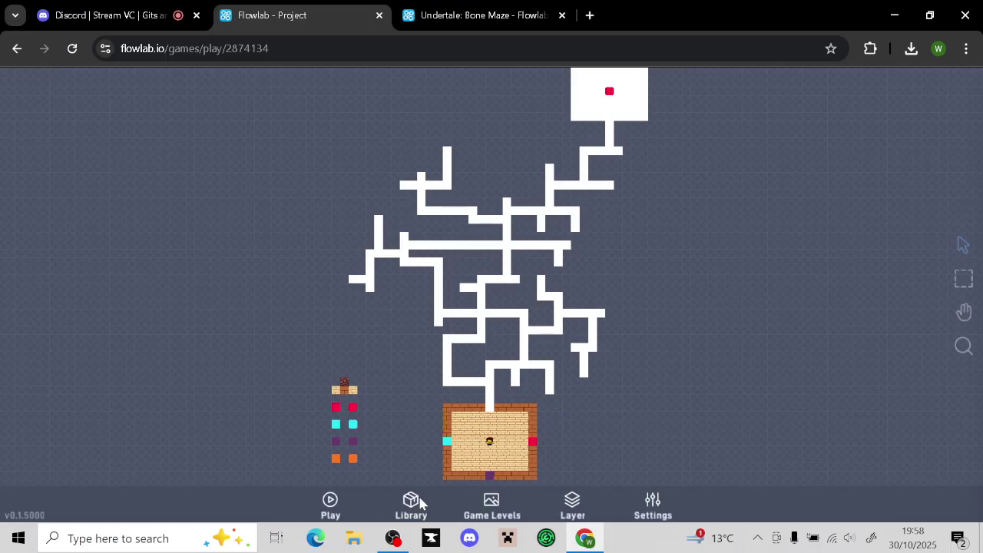
Examine the whole maze layout from the starting room and spare tiles up to the topmost white room
left_click_drag(850, 284, 844, 264)
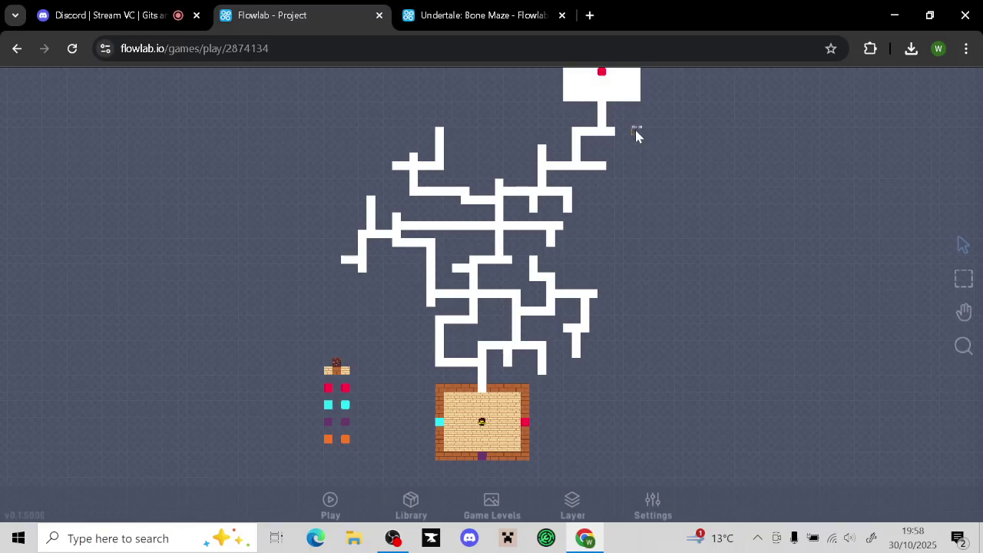
left_click_drag(644, 193, 643, 253)
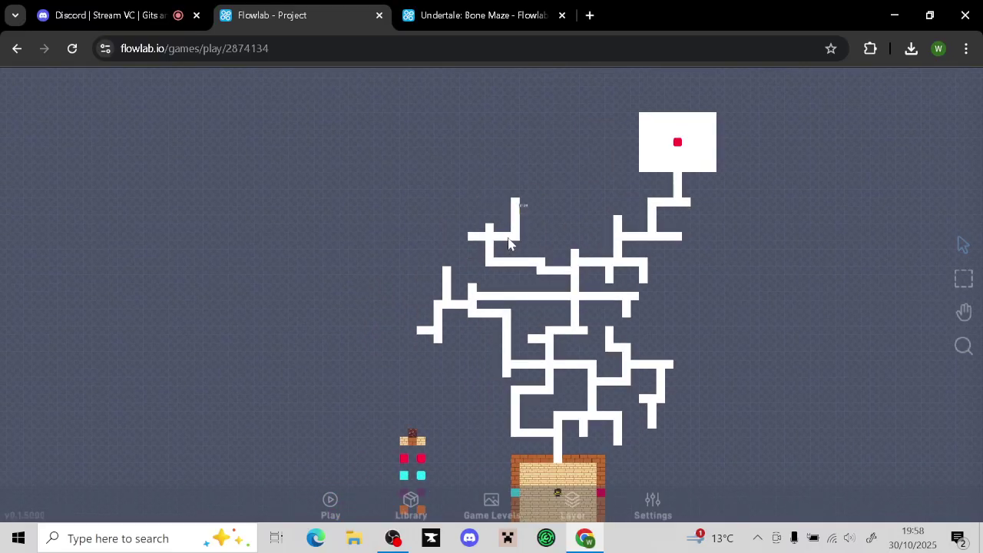
left_click_drag(405, 333, 389, 309)
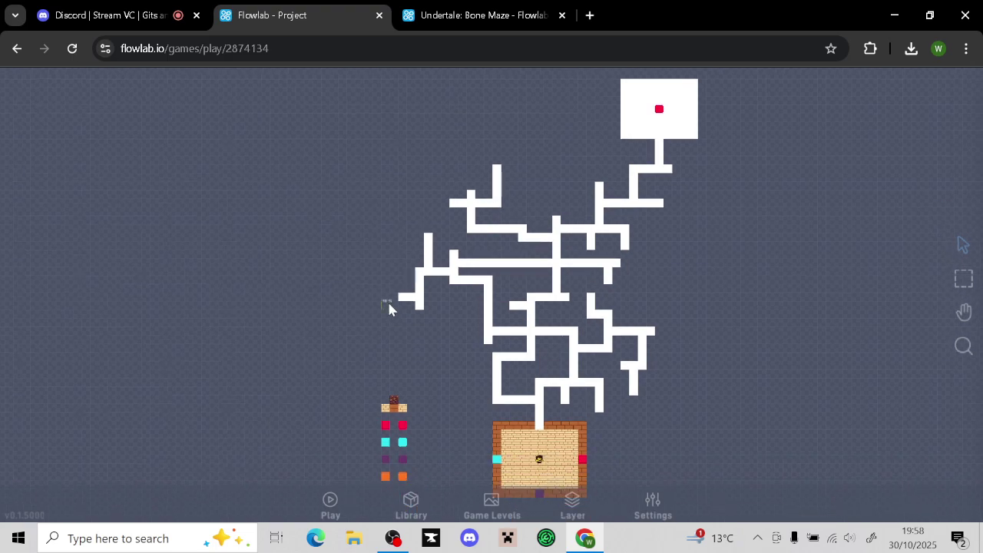
left_click_drag(762, 301, 639, 232)
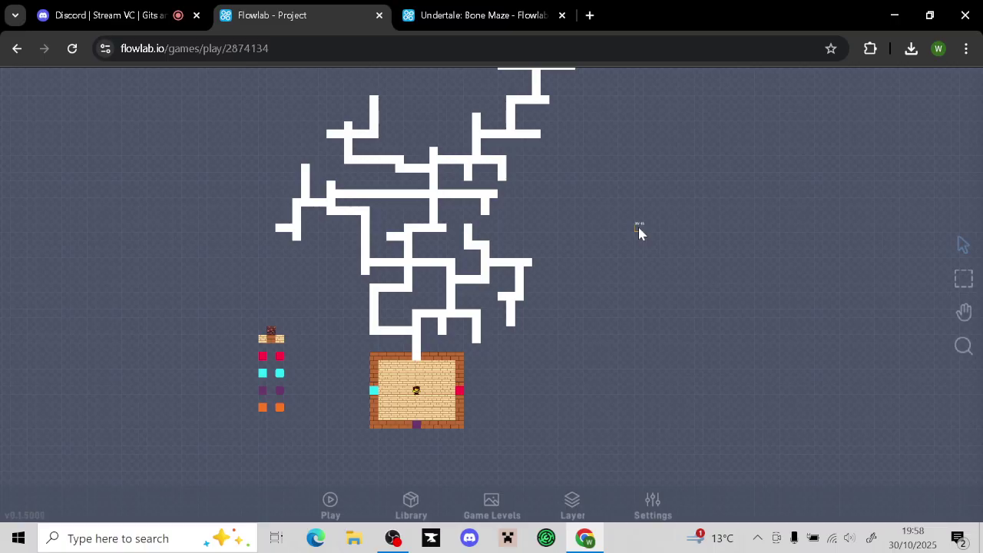
left_click_drag(615, 330, 677, 144)
scroll(570, 287, "up", 3)
left_click_drag(630, 238, 610, 451)
scroll(612, 450, "up", 3)
scroll(683, 289, "up", 1)
left_click_drag(634, 399, 678, 338)
scroll(683, 288, "up", 1)
scroll(678, 338, "down", 3)
left_click_drag(698, 294, 679, 314)
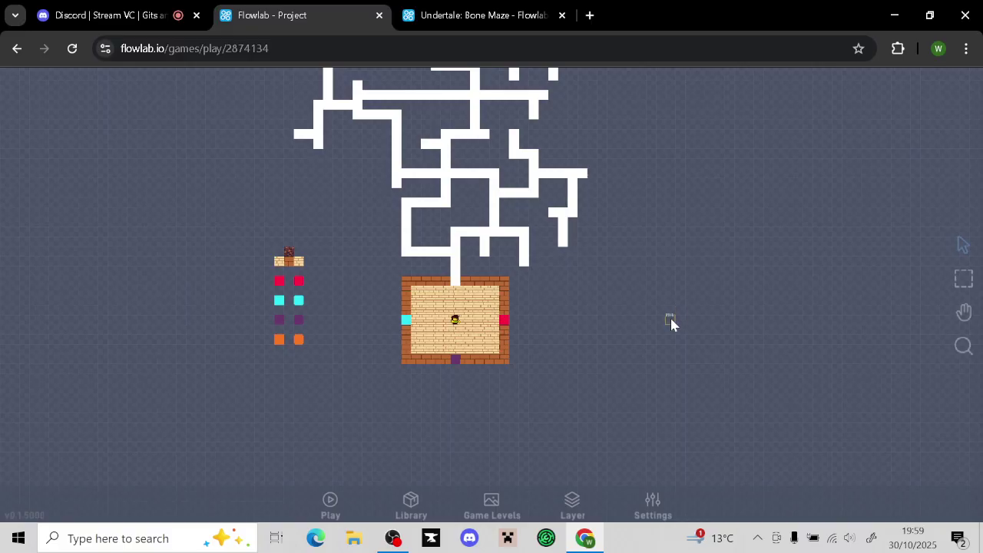
left_click_drag(670, 315, 733, 260)
scroll(710, 281, "up", 5)
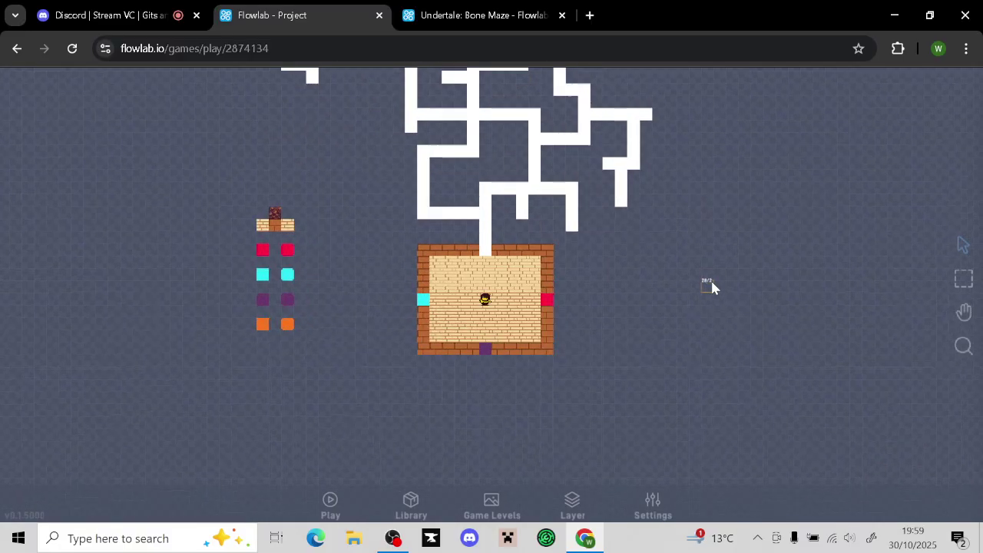
scroll(694, 274, "down", 6)
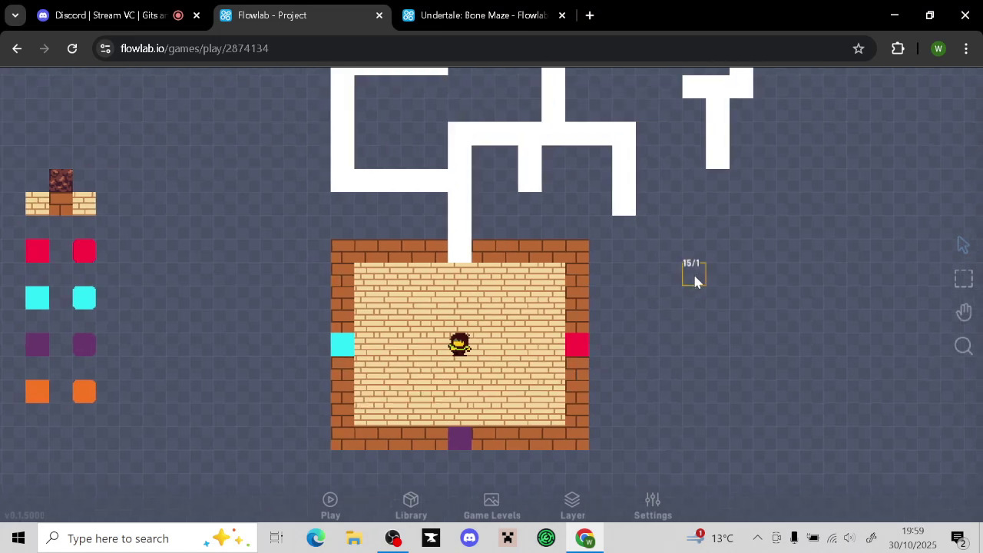
left_click_drag(642, 383, 673, 337)
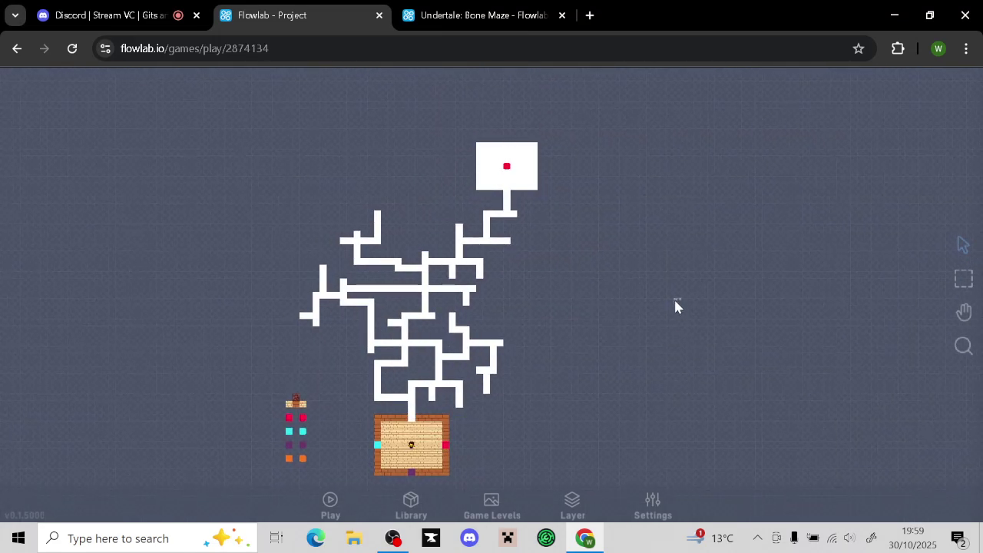
scroll(676, 307, "up", 4)
left_click_drag(699, 288, 602, 341)
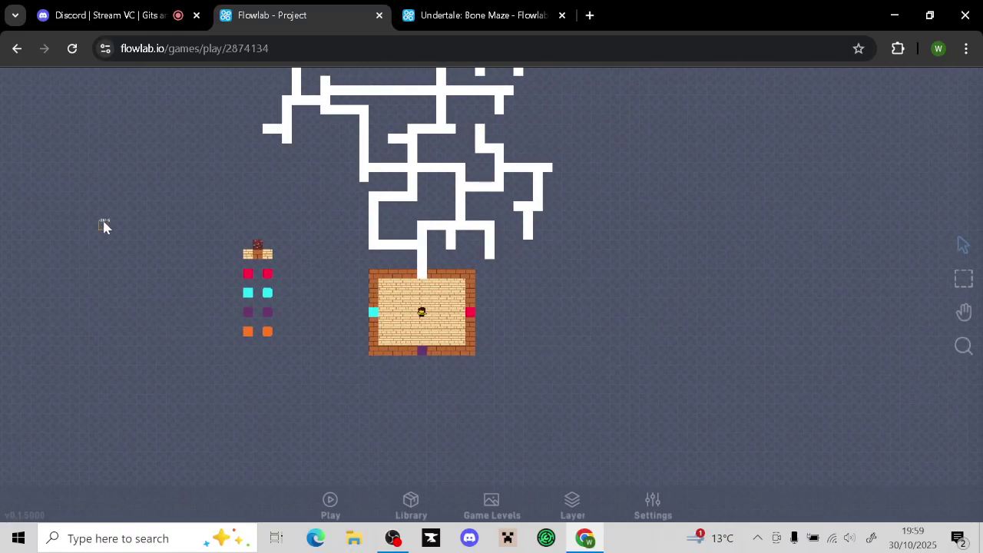
left_click(250, 276)
left_click(273, 301)
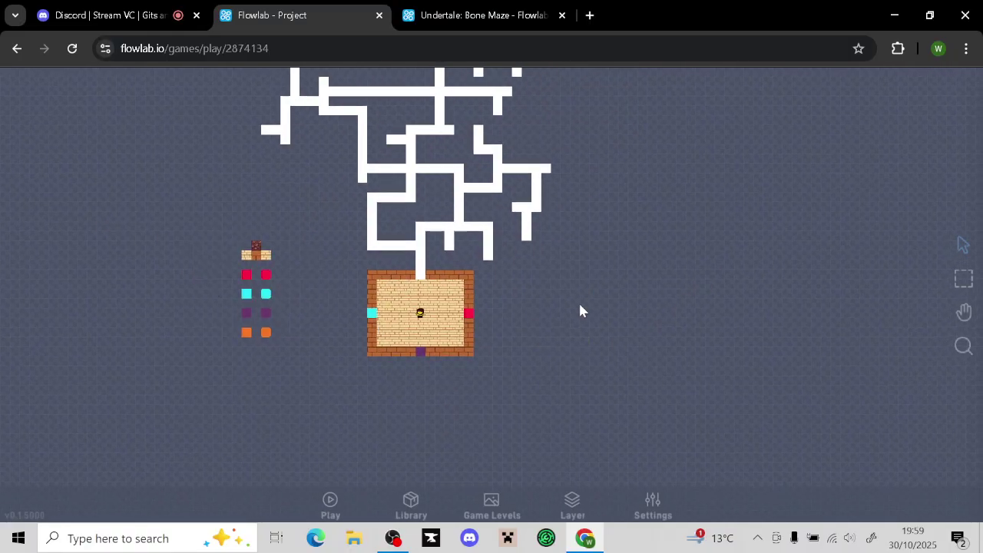
Clone a brick from the starting room's top wall and fill the gap between the entrance corridor and the first short dead end with bricks
mouse_move(578, 301)
left_mouse_down()
mouse_move(511, 332)
mouse_move(523, 271)
mouse_move(583, 296)
left_mouse_up()
scroll(509, 333, "up", 2)
scroll(509, 333, "up", 2)
left_click_drag(504, 318, 646, 456)
left_click(466, 368)
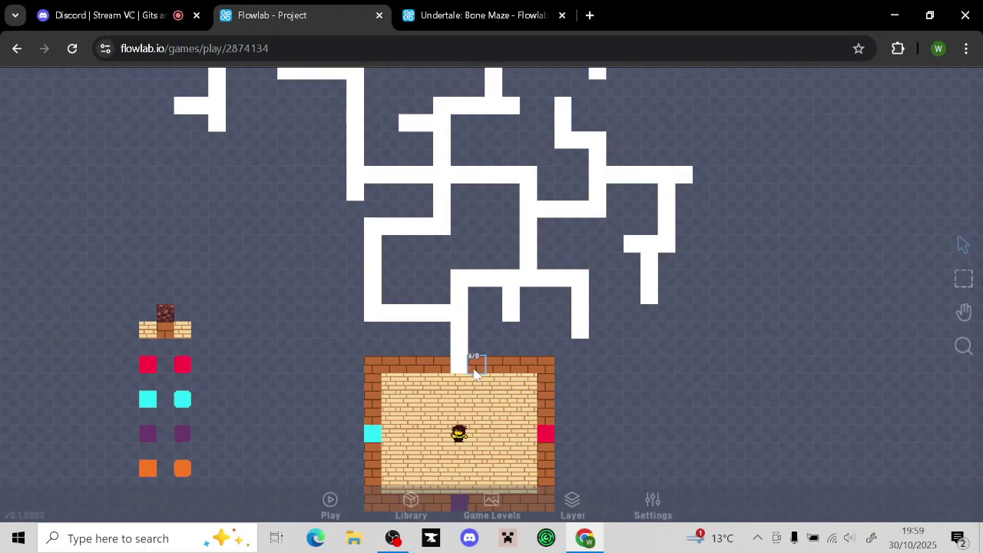
scroll(474, 374, "up", 1)
left_click(471, 393)
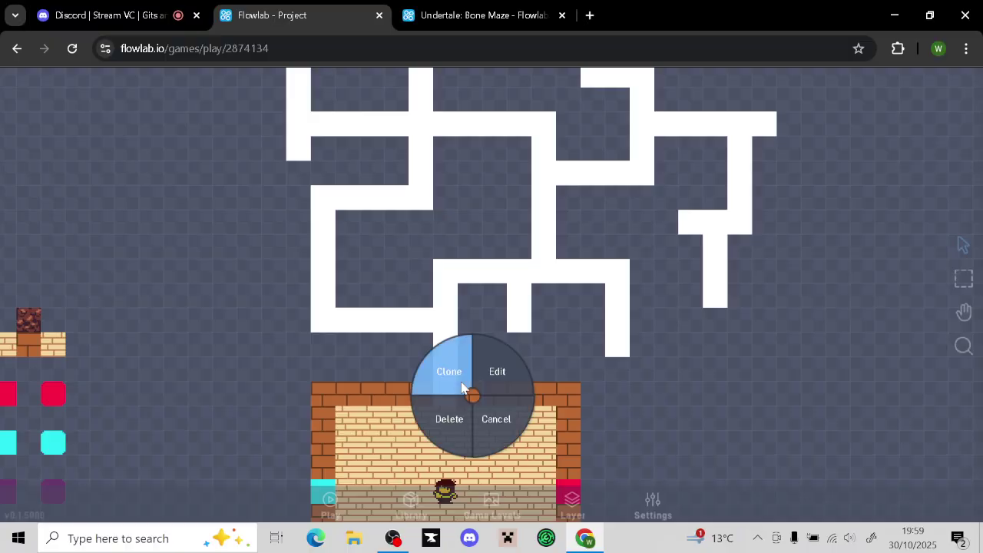
left_click(453, 375)
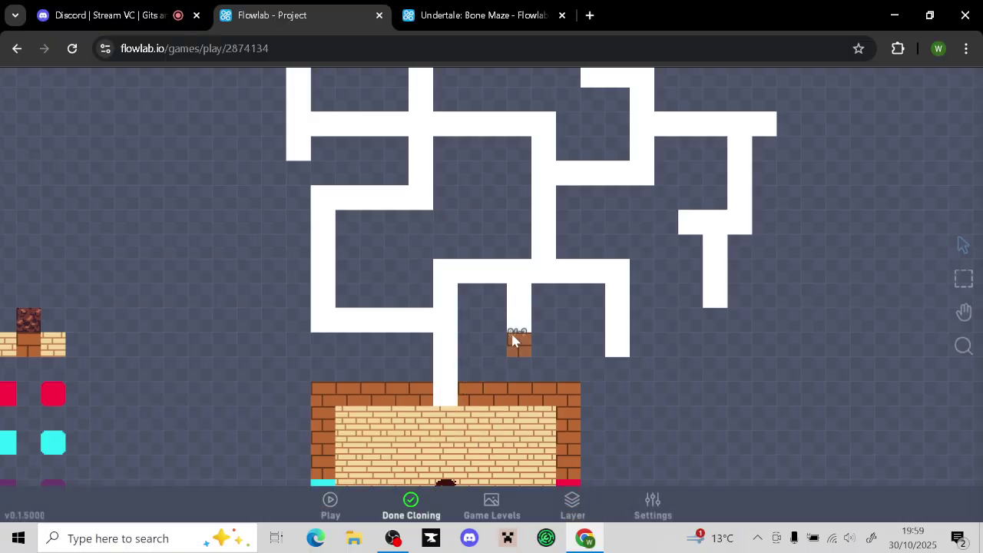
mouse_move(513, 343)
left_mouse_down()
mouse_move(502, 340)
mouse_move(498, 314)
mouse_move(465, 356)
mouse_move(473, 306)
left_mouse_up()
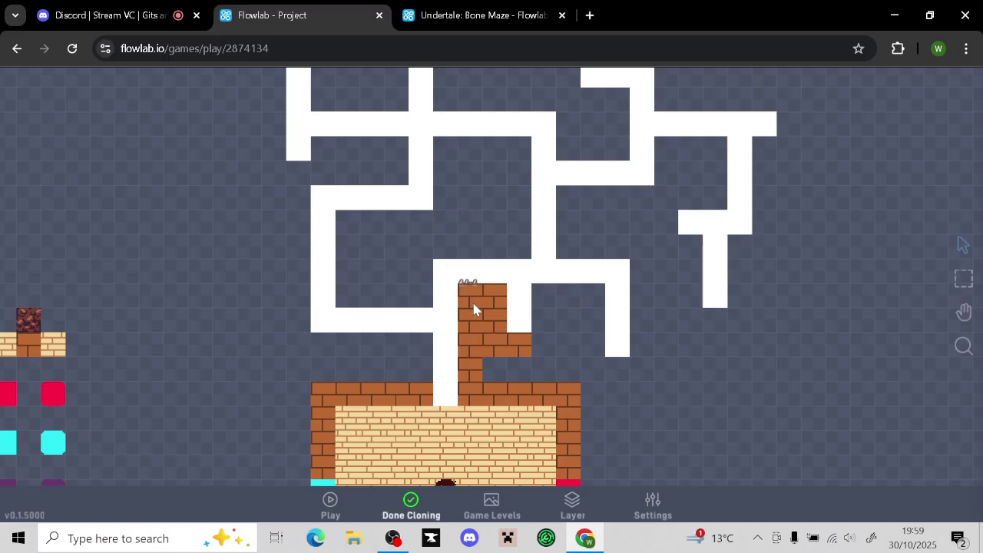
Extend the brick wall around the lower-right corridors and their dead ends, including the far end of the rightmost branch
mouse_move(548, 347)
left_mouse_down()
mouse_move(544, 307)
mouse_move(573, 307)
mouse_move(591, 314)
mouse_move(590, 358)
mouse_move(635, 364)
mouse_move(642, 265)
mouse_move(573, 250)
mouse_move(566, 220)
mouse_move(630, 197)
mouse_move(656, 204)
mouse_move(667, 153)
mouse_move(706, 157)
mouse_move(714, 180)
mouse_move(665, 222)
mouse_move(682, 234)
mouse_move(691, 305)
mouse_move(705, 323)
mouse_move(729, 325)
mouse_move(742, 240)
mouse_move(765, 250)
left_mouse_up()
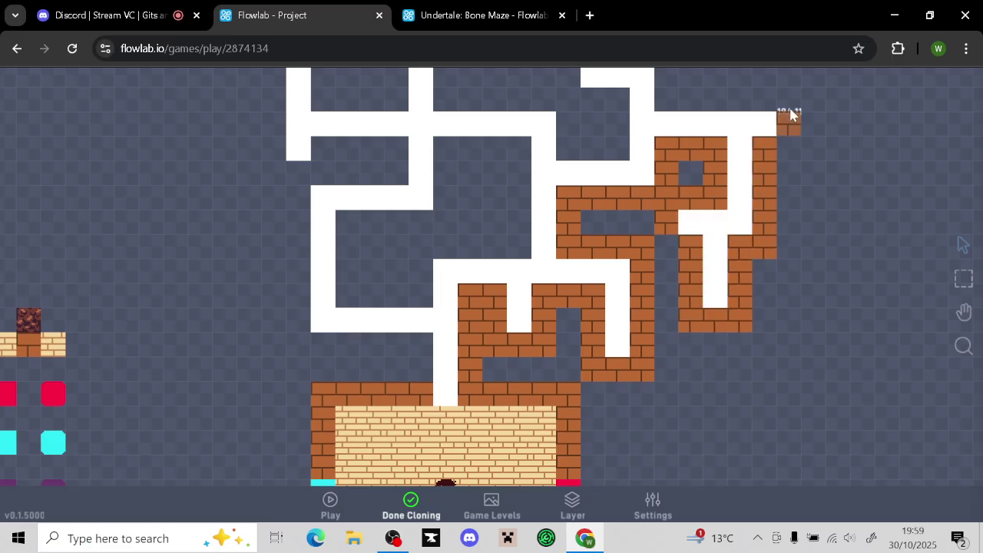
left_click_drag(765, 109, 664, 98)
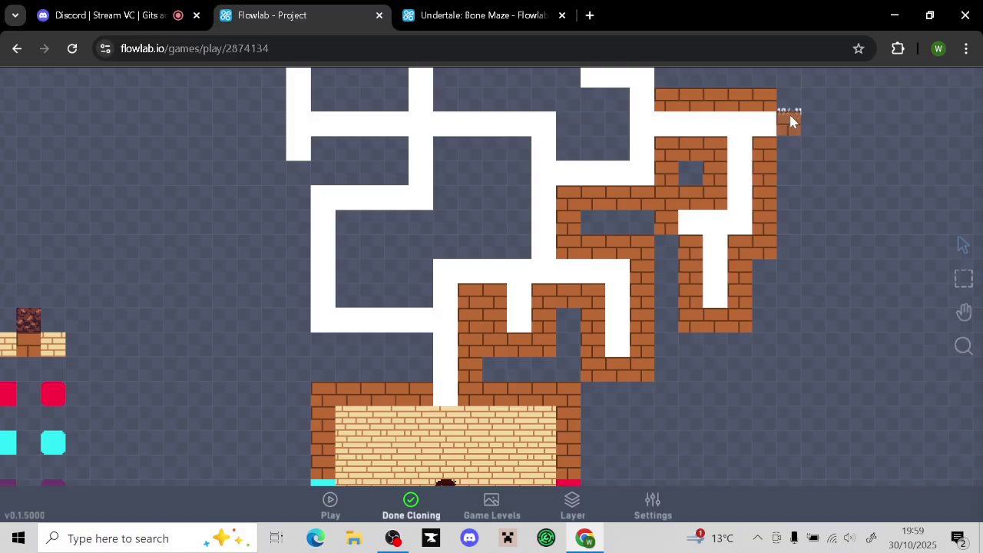
left_click(791, 154)
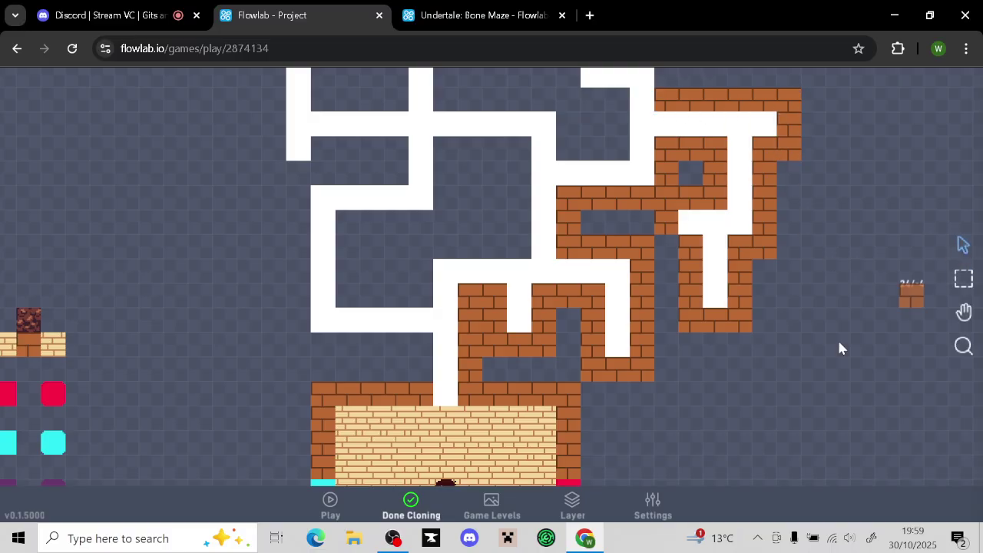
left_click(414, 503)
Clone another brick and wall the right side of the stepped dead end rising above the rightmost branch
left_click_drag(884, 233, 812, 481)
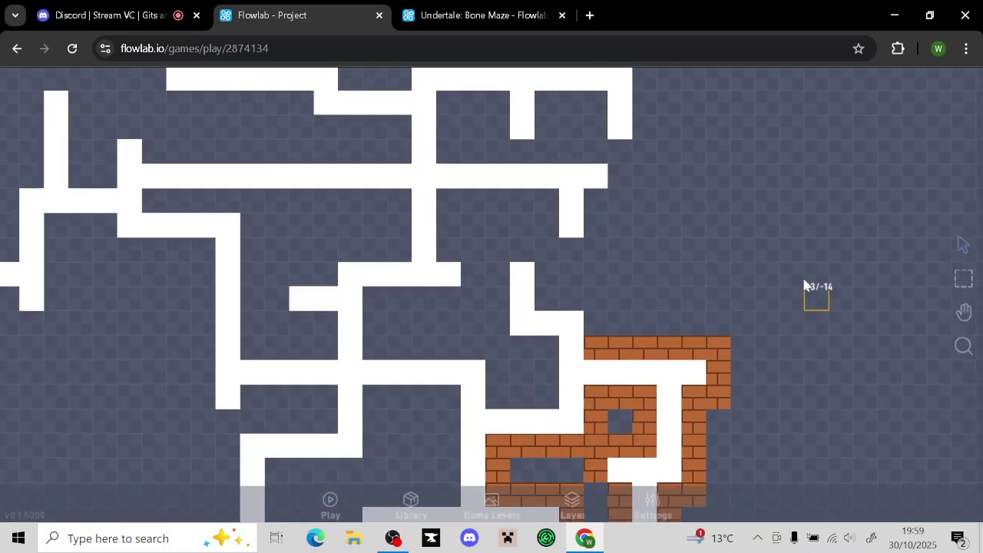
mouse_move(801, 246)
left_mouse_down()
mouse_move(797, 268)
mouse_move(798, 238)
left_mouse_up()
left_click(599, 335)
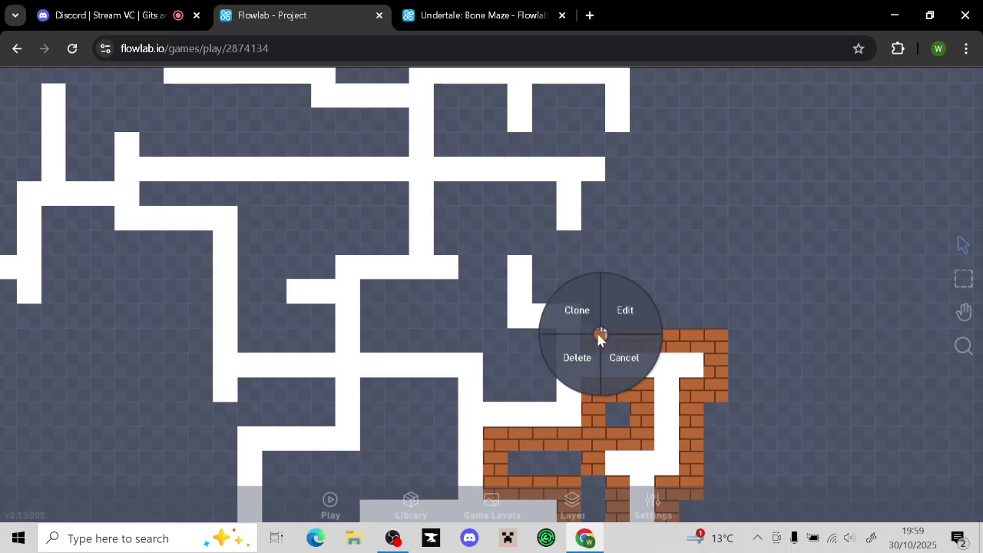
left_click(578, 311)
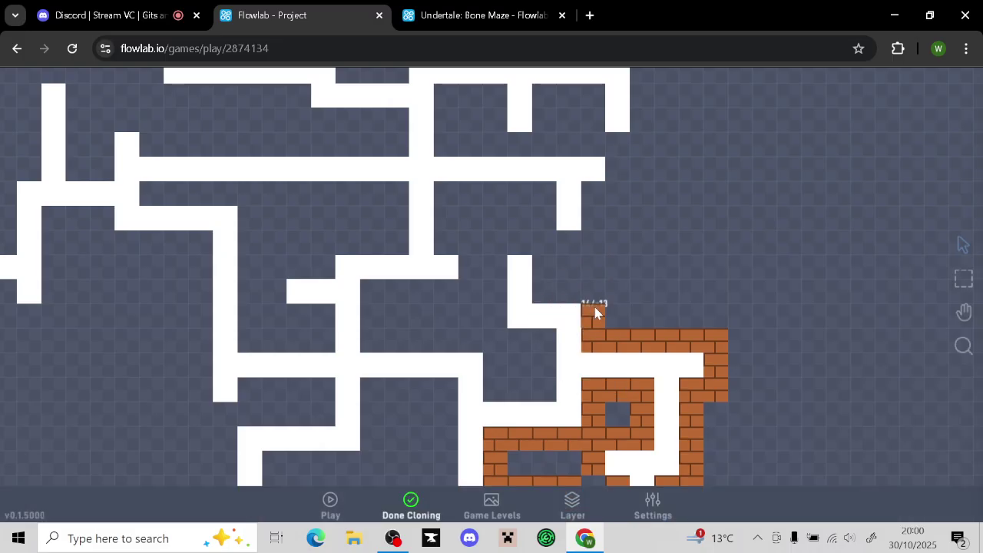
left_click(554, 282)
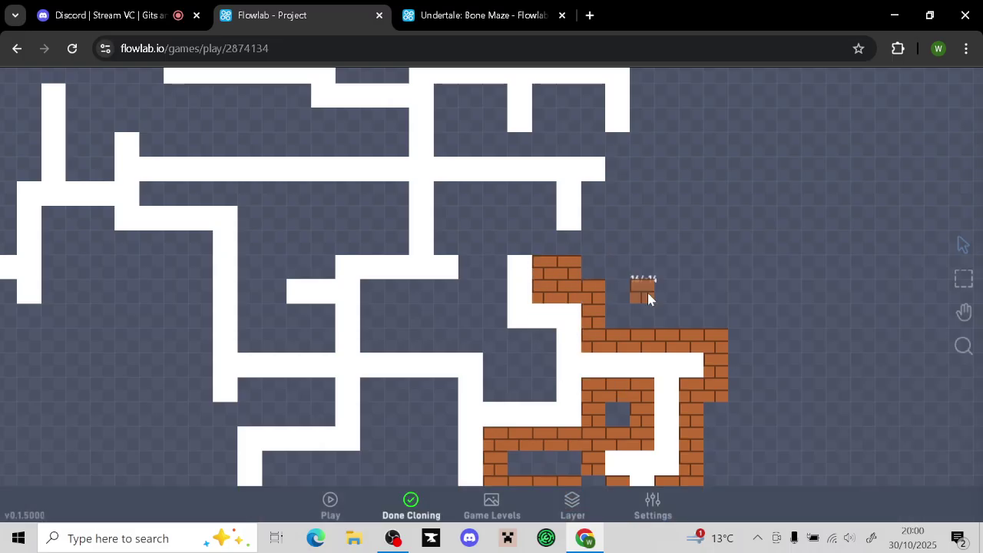
left_click(423, 502)
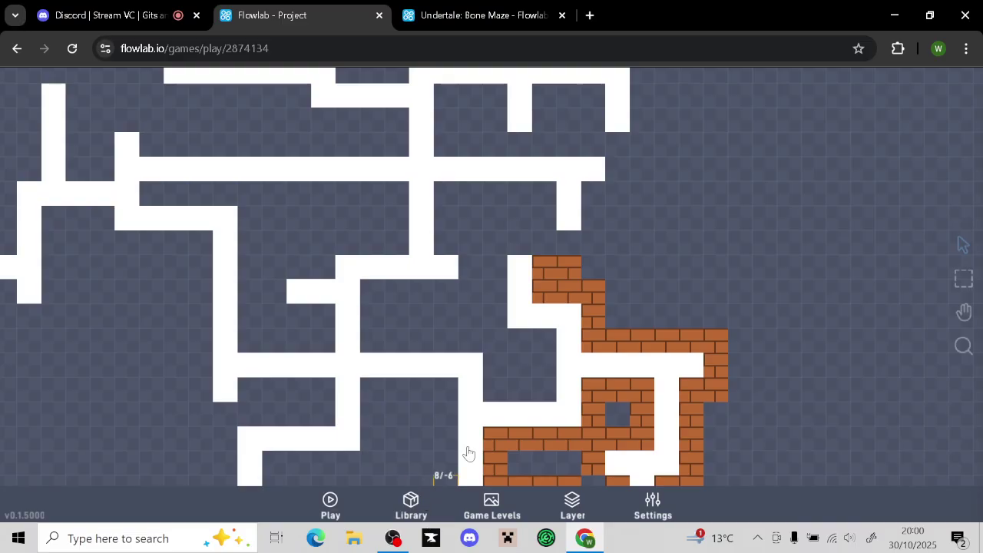
Clone a brick, cap the stepped dead end and line the corridors west of it up to the long horizontal corridor's downward spur
mouse_move(552, 251)
left_mouse_down()
mouse_move(546, 244)
mouse_move(496, 292)
mouse_move(496, 336)
mouse_move(533, 340)
mouse_move(545, 389)
mouse_move(502, 386)
mouse_move(487, 358)
mouse_move(376, 340)
left_mouse_up()
left_click(543, 242)
left_click(539, 235)
left_click(513, 248)
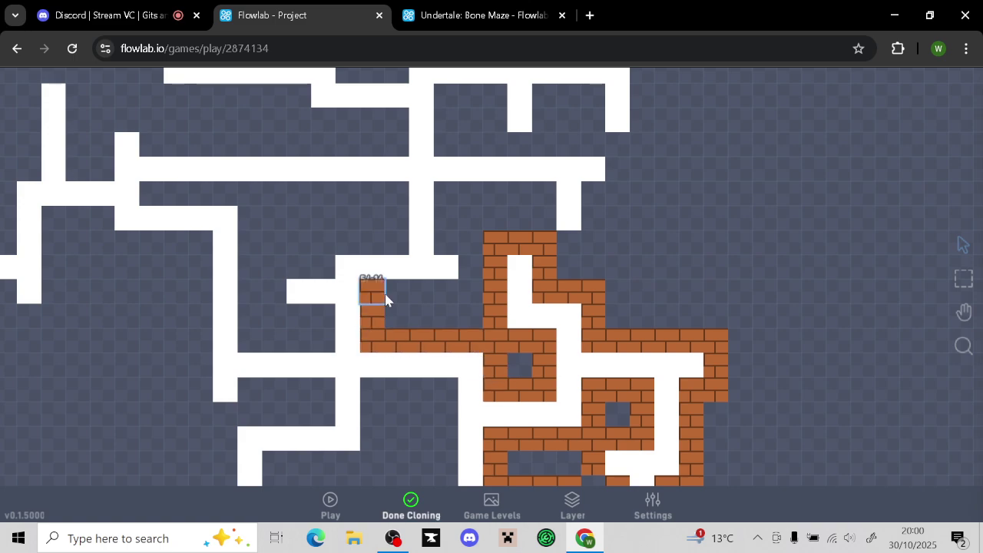
mouse_move(385, 299)
left_mouse_down()
mouse_move(468, 296)
mouse_move(468, 246)
mouse_move(451, 220)
mouse_move(528, 207)
left_mouse_up()
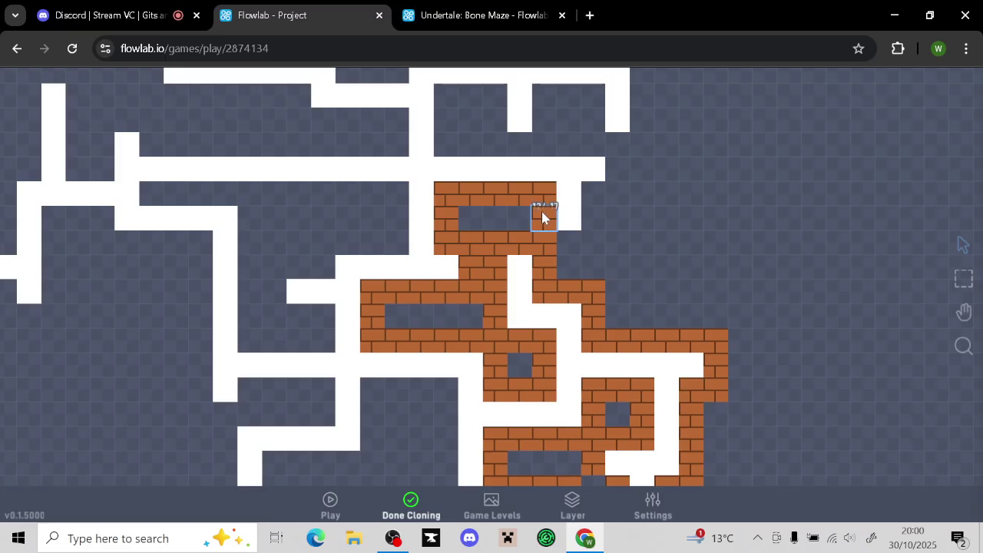
Wall the long horizontal corridor's right end and spur, and line the two short dead ends above it with bricks
mouse_move(596, 211)
left_mouse_down()
mouse_move(582, 246)
mouse_move(619, 171)
mouse_move(620, 143)
mouse_move(453, 149)
mouse_move(450, 94)
mouse_move(487, 103)
mouse_move(493, 132)
left_mouse_up()
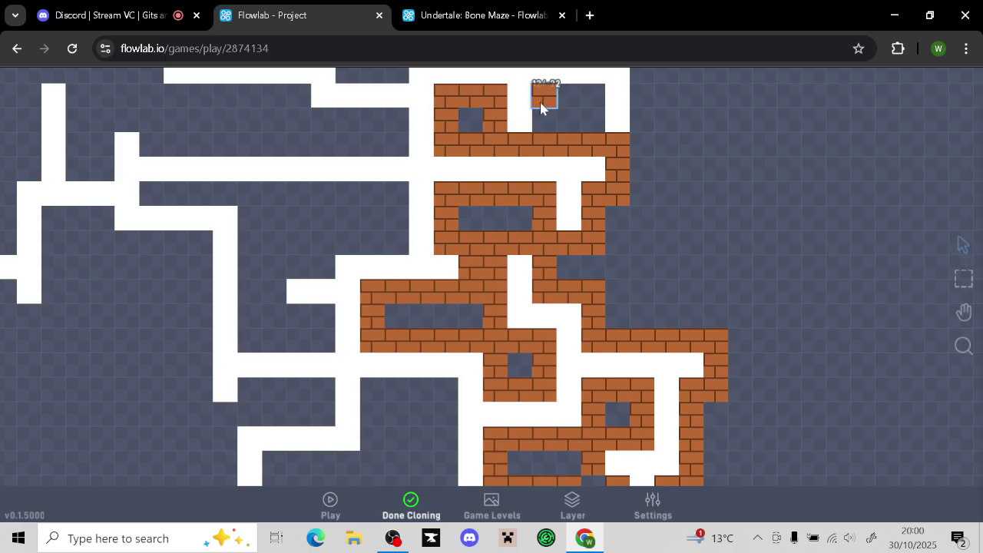
left_click_drag(562, 100, 591, 115)
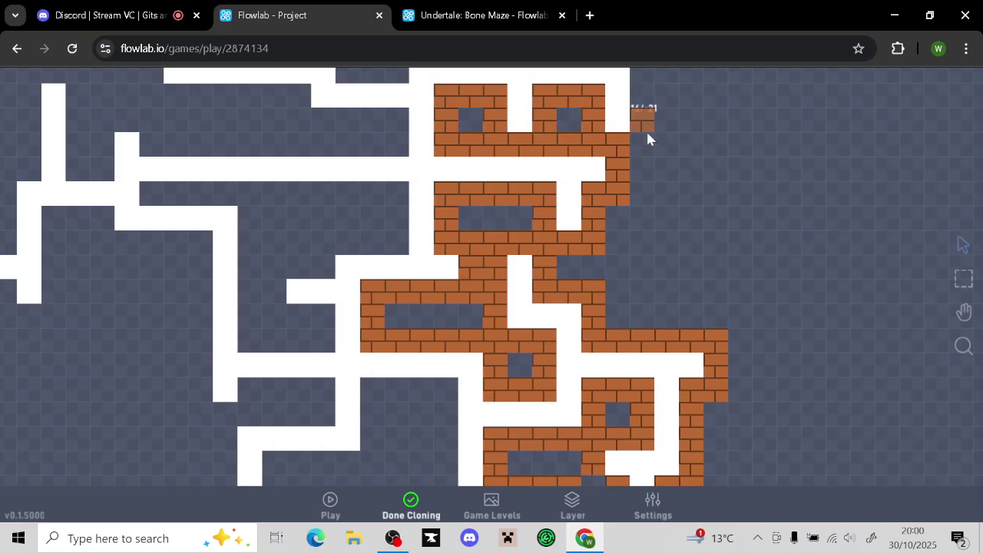
left_click_drag(646, 139, 653, 88)
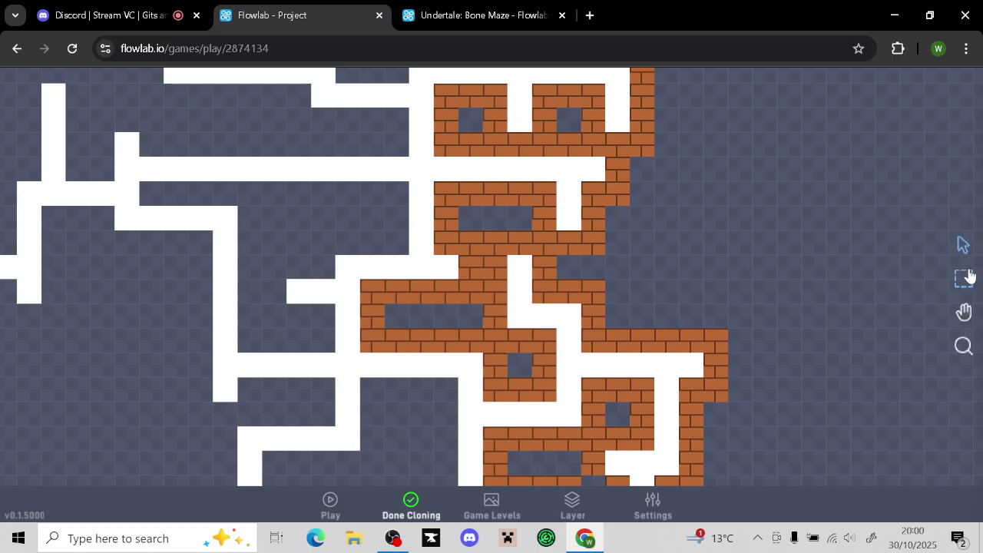
left_click(407, 503)
Clone a brick and line the underside, right end and upper edge of the next horizontal dead end above the two short spurs
left_click_drag(757, 277, 708, 376)
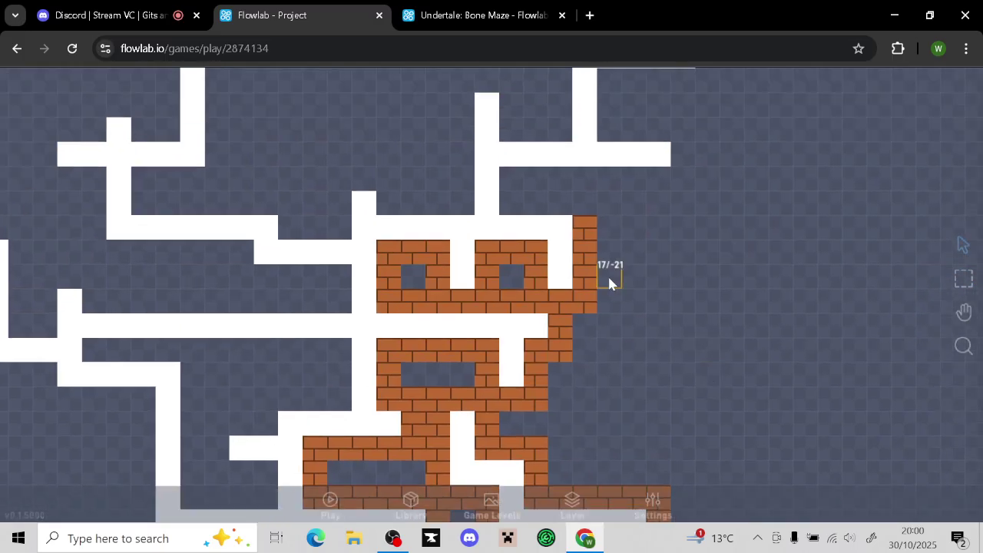
left_click(595, 231)
left_click(570, 211)
left_click(568, 211)
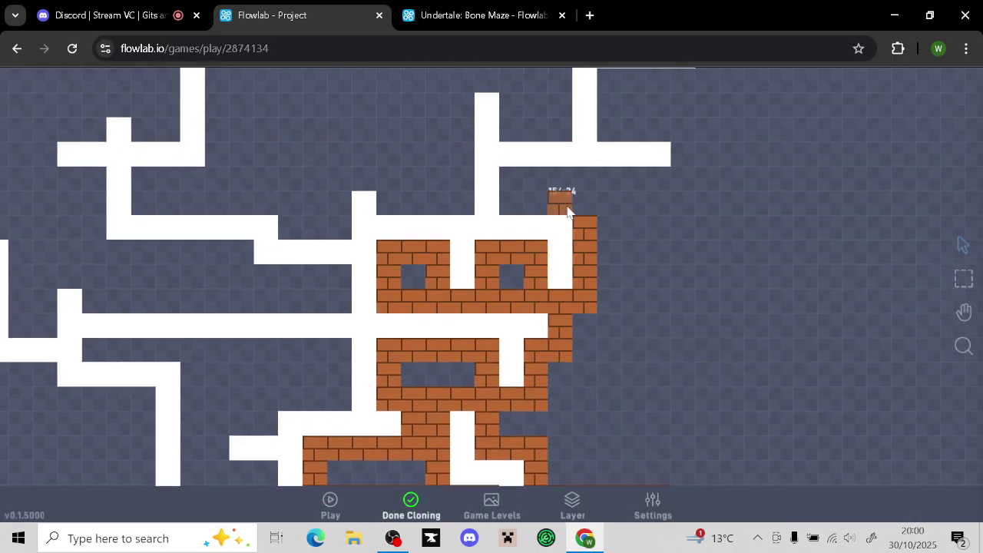
mouse_move(580, 206)
left_mouse_down()
mouse_move(523, 207)
mouse_move(520, 171)
mouse_move(682, 179)
mouse_move(684, 139)
mouse_move(622, 132)
mouse_move(662, 130)
left_mouse_up()
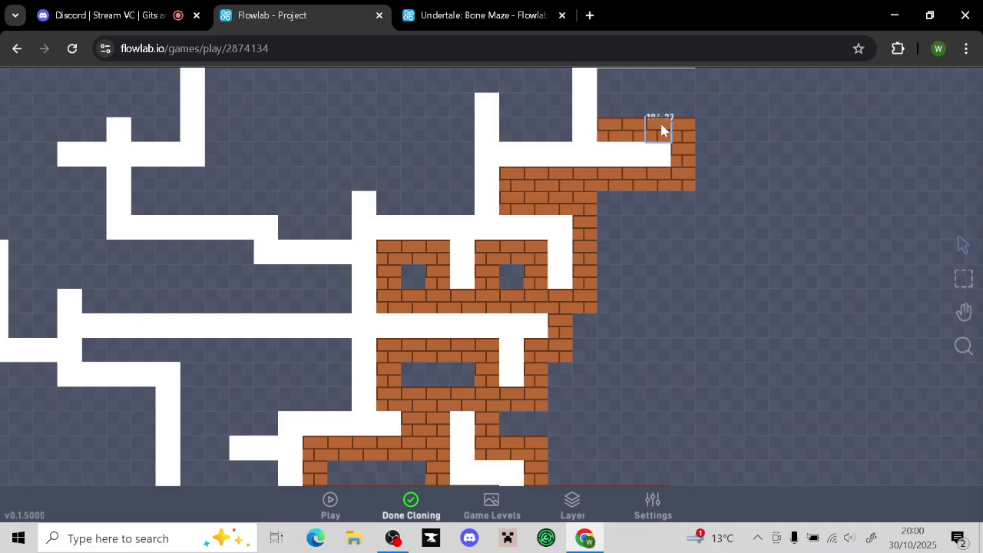
left_click(430, 508)
Clone a brick and line the right side of the zigzag corridor up to the base of the red key room
left_click_drag(786, 349, 795, 301)
left_click(576, 247)
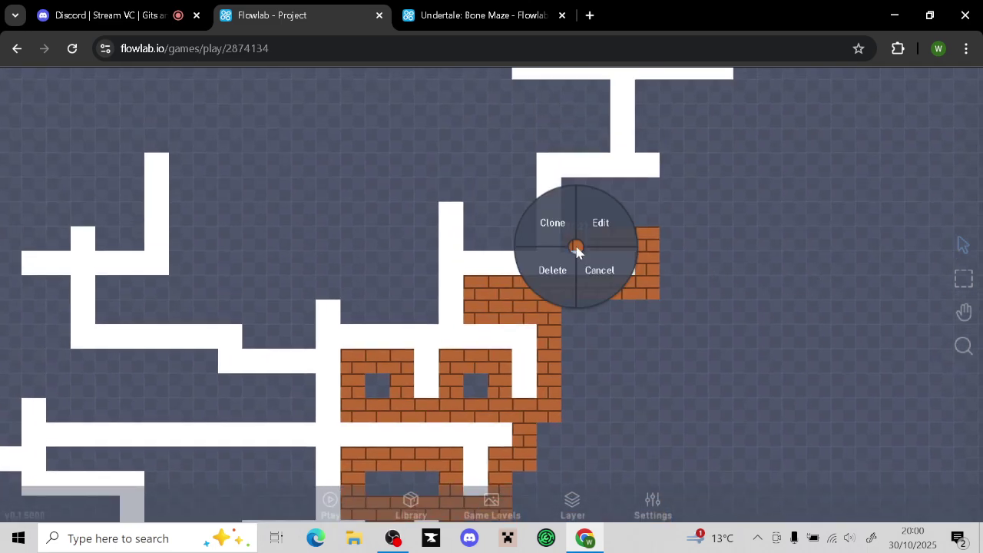
left_click(558, 228)
left_click(574, 195)
left_click(582, 220)
left_click(667, 194)
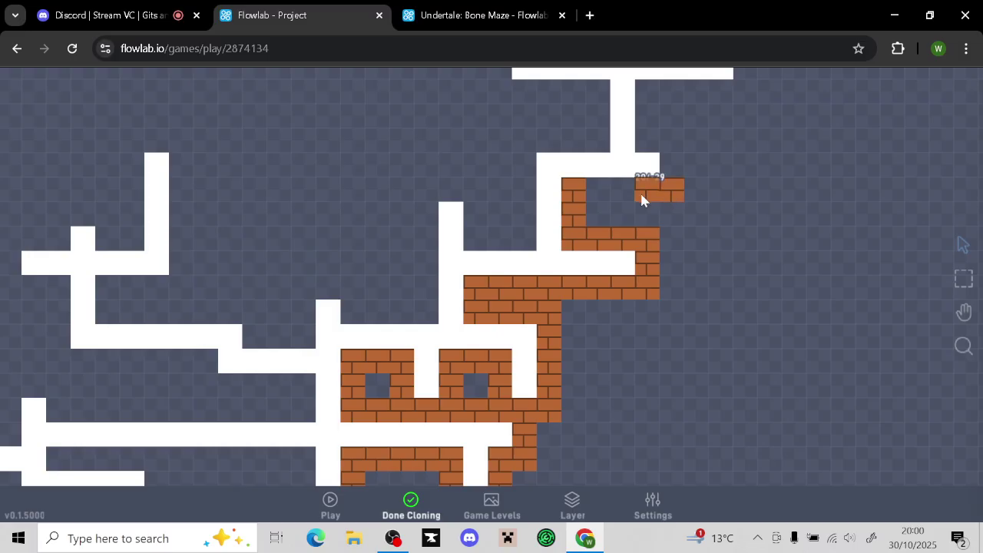
left_click_drag(642, 193, 608, 199)
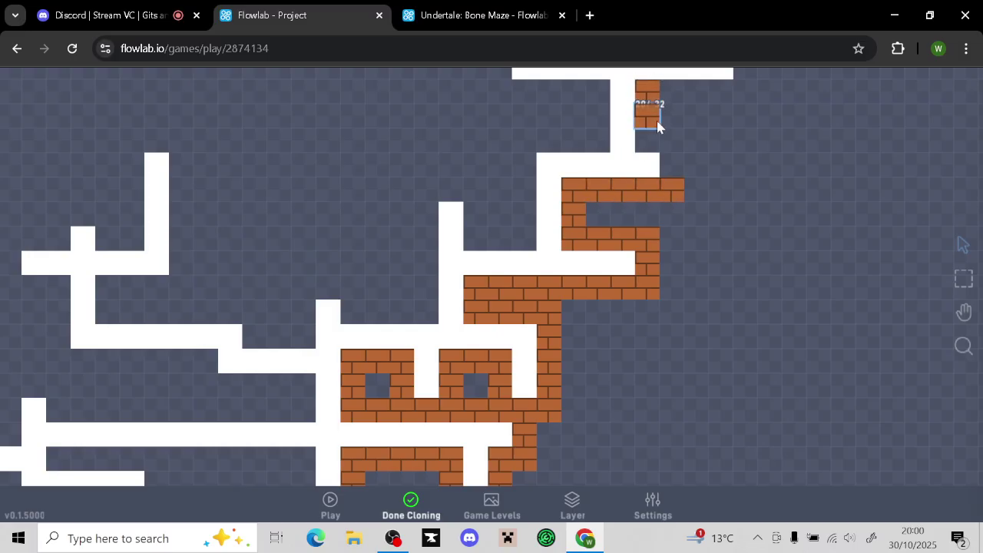
left_click_drag(658, 128, 676, 165)
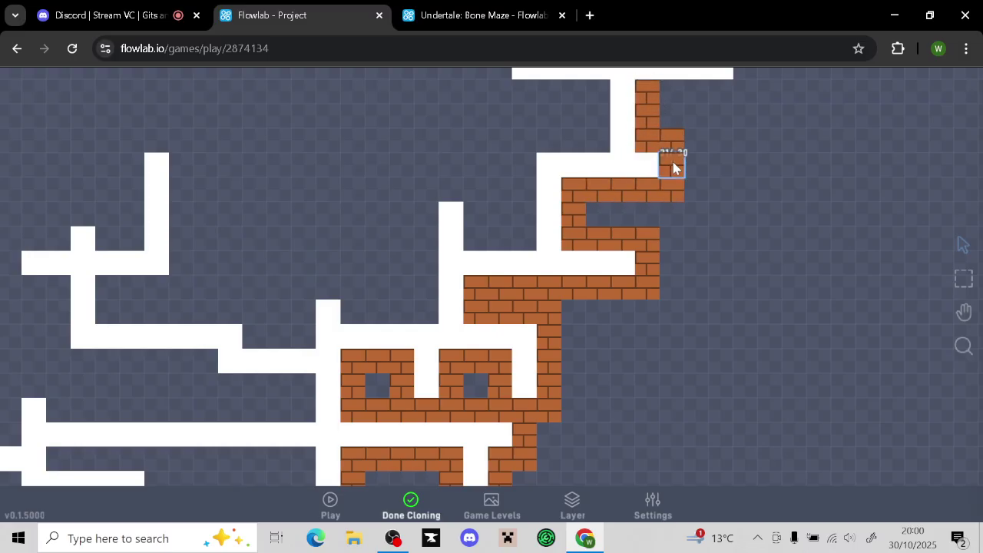
left_click(397, 507)
Clone a brick, enclose the red key room except its entrance, and wall the left side of the zigzag corridor below it
scroll(788, 273, "up", 4)
scroll(788, 274, "left", 3)
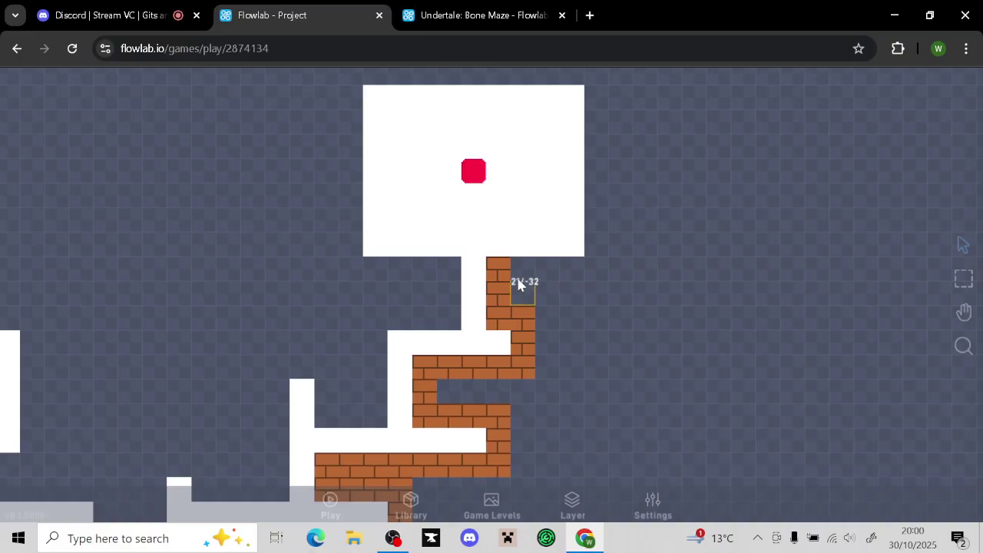
left_click(503, 268)
left_click(480, 247)
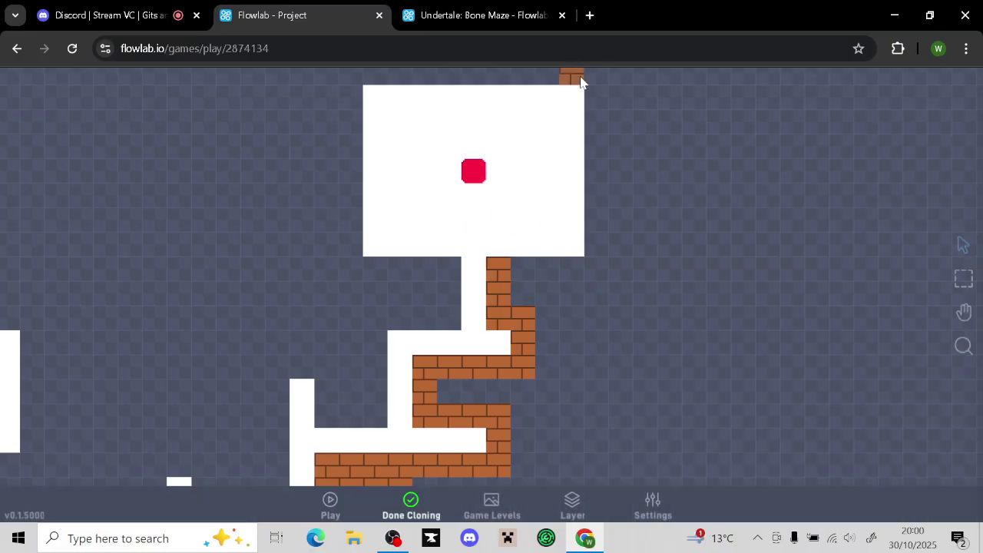
mouse_move(580, 79)
left_mouse_down()
mouse_move(594, 82)
mouse_move(603, 121)
left_mouse_up()
mouse_move(600, 213)
left_mouse_down()
mouse_move(589, 263)
mouse_move(542, 284)
mouse_move(454, 269)
mouse_move(370, 281)
mouse_move(345, 134)
mouse_move(362, 81)
mouse_move(527, 70)
mouse_move(552, 79)
mouse_move(465, 92)
mouse_move(345, 83)
mouse_move(353, 108)
left_mouse_up()
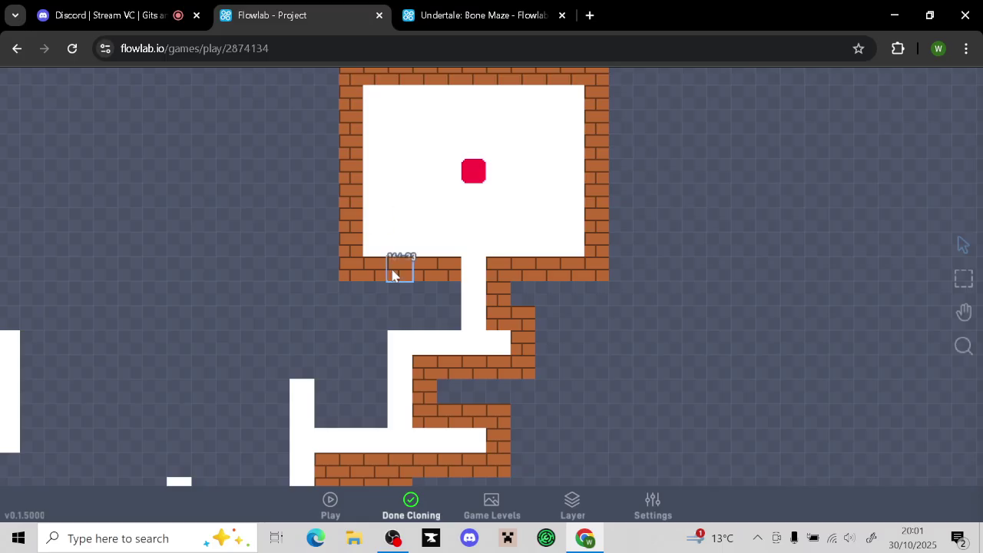
mouse_move(446, 293)
left_mouse_down()
mouse_move(432, 325)
mouse_move(379, 333)
mouse_move(377, 412)
mouse_move(332, 415)
mouse_move(332, 390)
mouse_move(278, 363)
mouse_move(277, 465)
left_mouse_up()
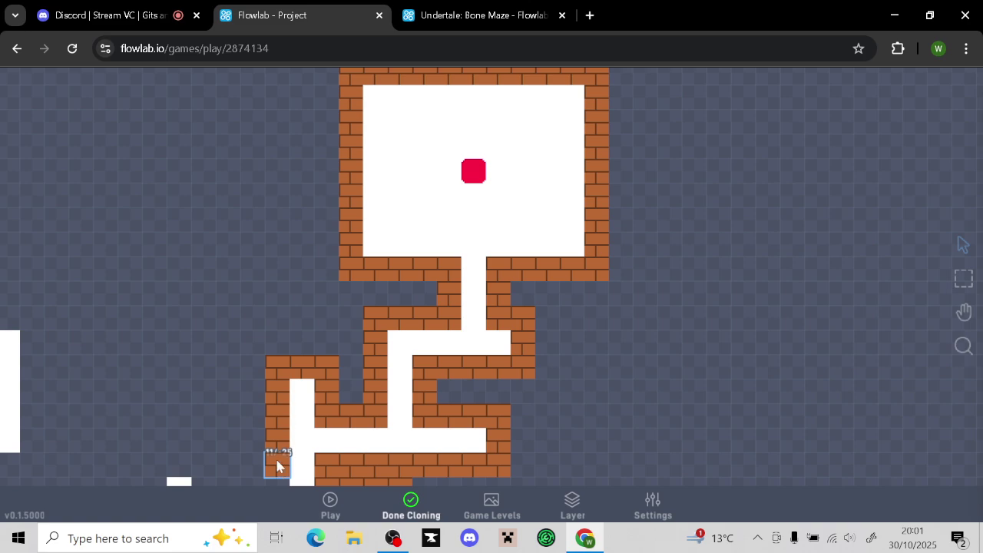
left_click(410, 503)
Clone a brick and line the upper side of the corridor running west, up to the top of the tall vertical dead end
left_click_drag(639, 406, 816, 173)
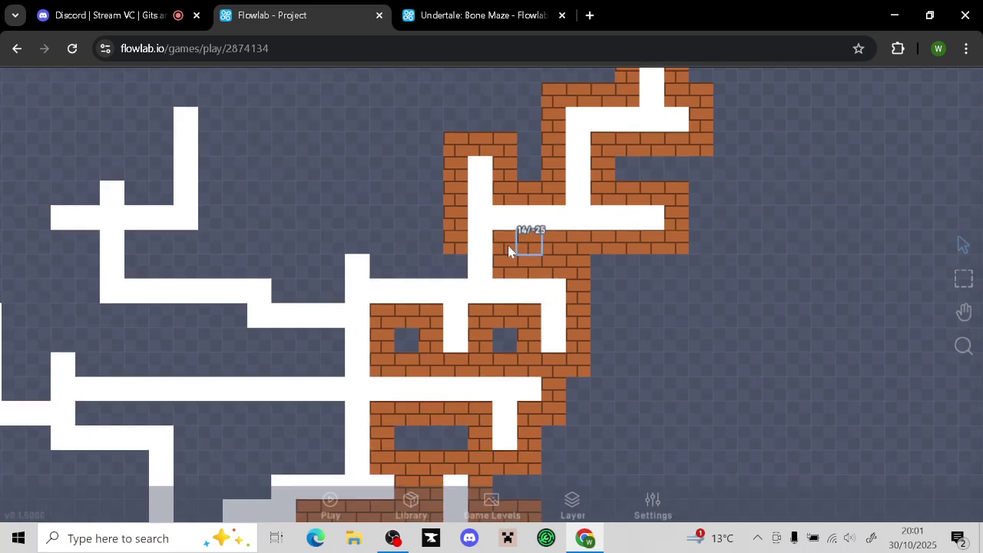
left_click(457, 246)
left_click(438, 233)
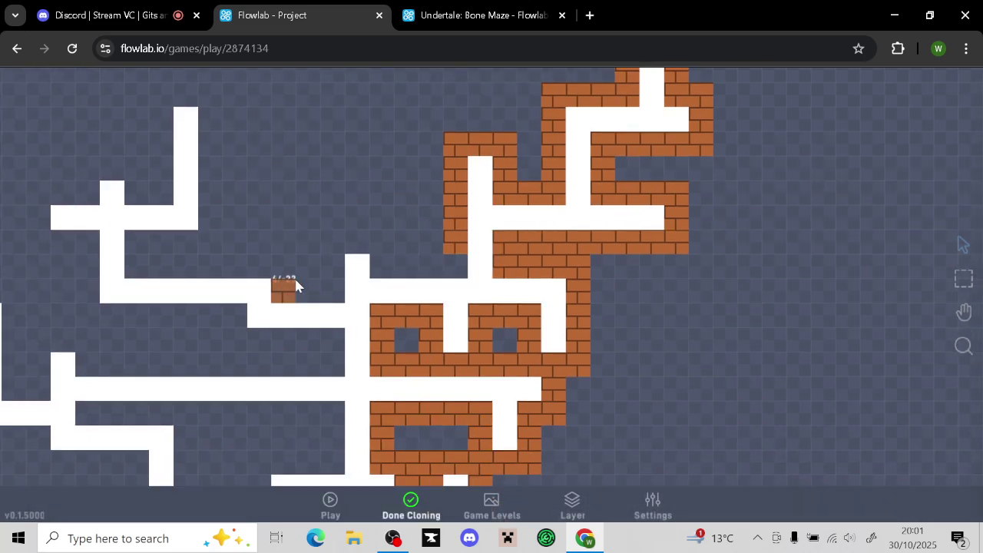
mouse_move(296, 286)
left_mouse_down()
mouse_move(325, 285)
mouse_move(333, 254)
mouse_move(361, 239)
mouse_move(388, 271)
mouse_move(461, 272)
left_mouse_up()
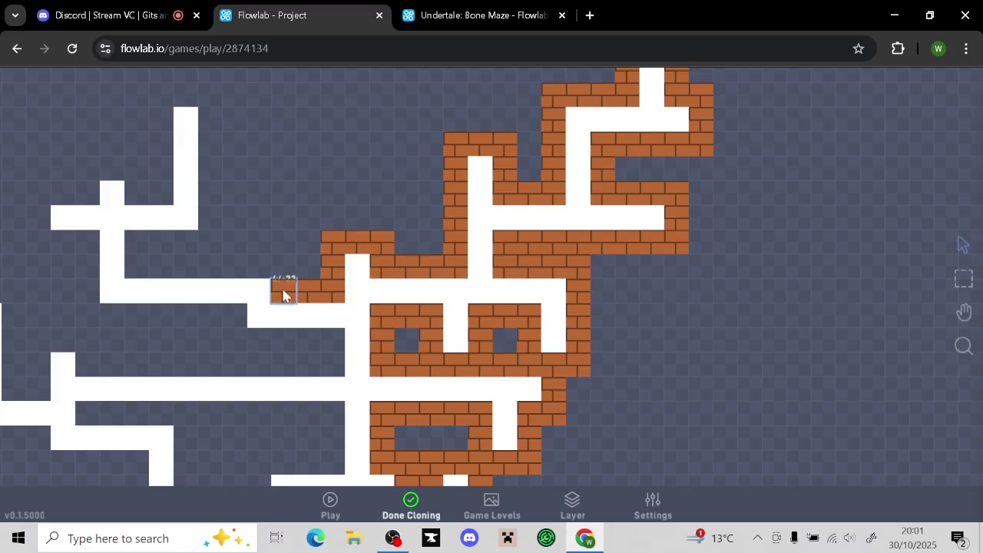
mouse_move(283, 279)
left_mouse_down()
mouse_move(138, 266)
mouse_move(188, 240)
left_mouse_up()
mouse_move(209, 156)
left_mouse_down()
mouse_move(213, 233)
mouse_move(216, 108)
mouse_move(171, 104)
left_mouse_up()
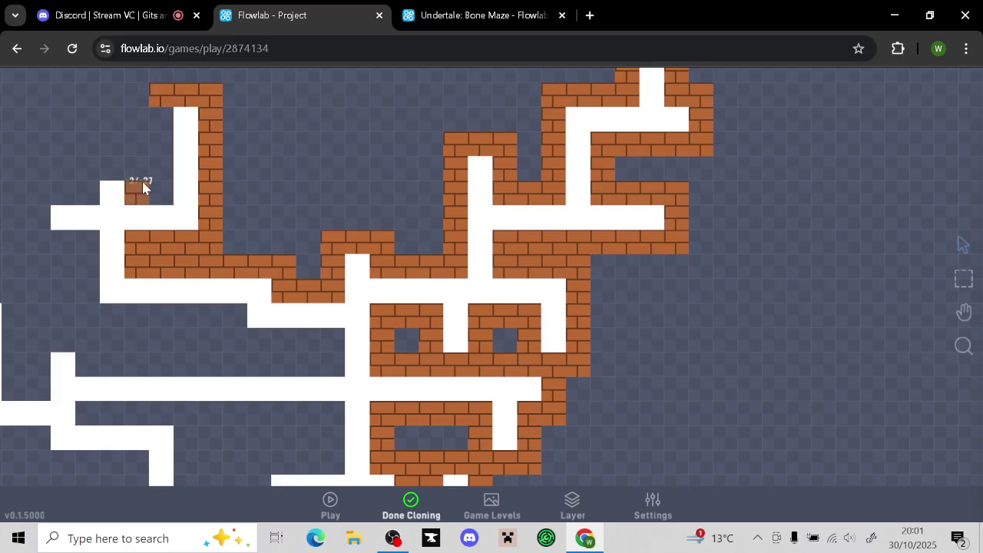
Finish the brick walls around the northwest dead ends and the corridor below, and line the upper side of the long horizontal corridor and its west stub
mouse_move(115, 165)
left_mouse_down()
mouse_move(154, 179)
mouse_move(57, 193)
mouse_move(46, 245)
mouse_move(86, 246)
mouse_move(90, 315)
mouse_move(185, 311)
left_mouse_up()
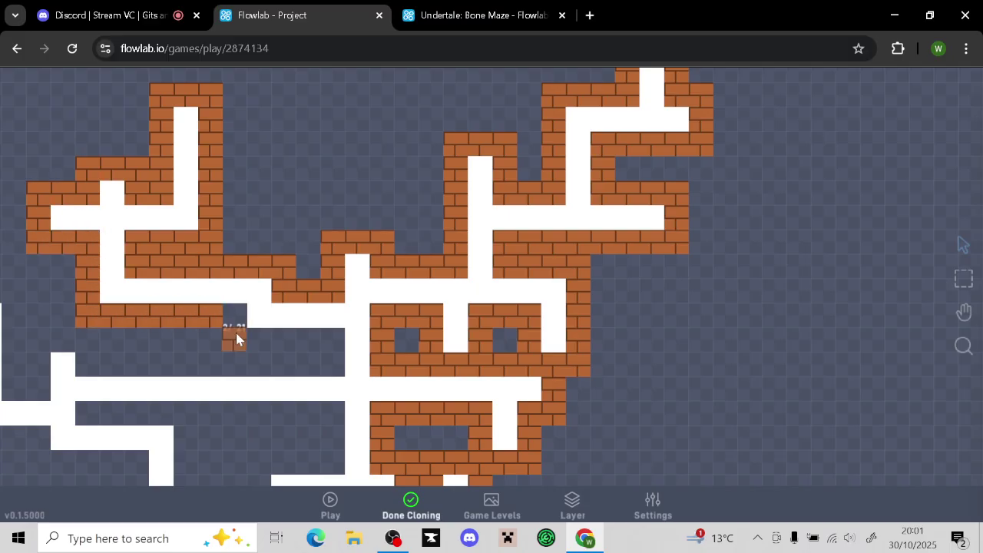
mouse_move(238, 325)
left_mouse_down()
mouse_move(259, 342)
mouse_move(326, 344)
left_mouse_up()
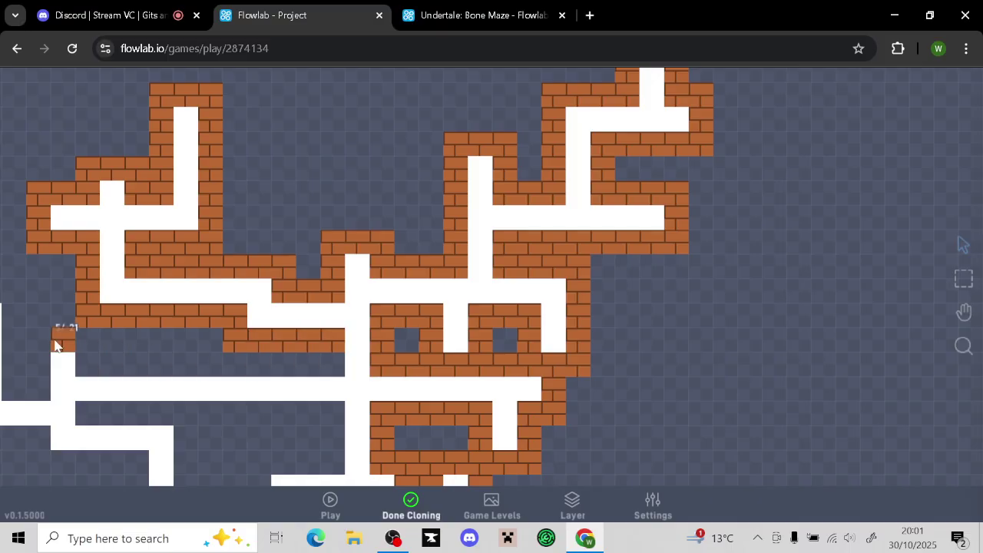
left_click_drag(323, 361, 112, 367)
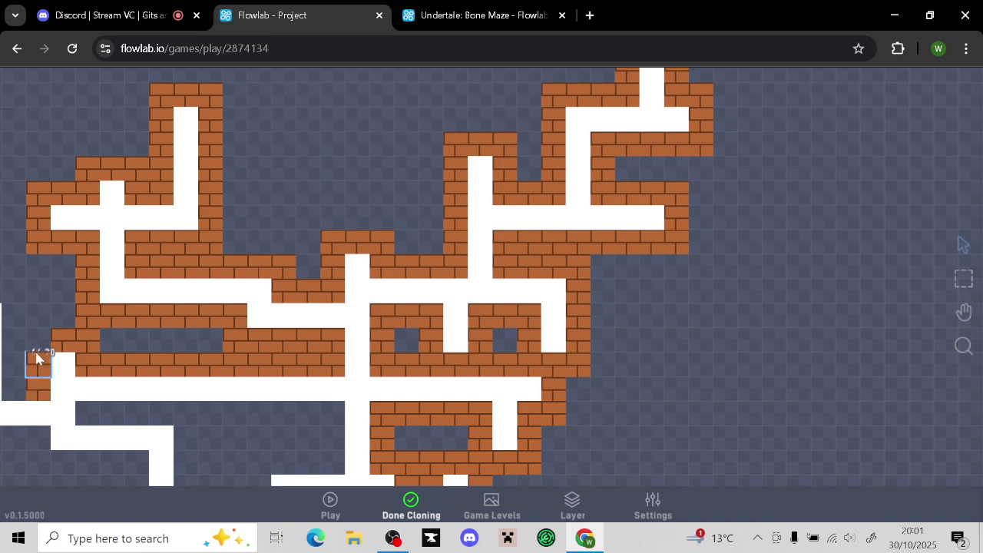
left_click(414, 503)
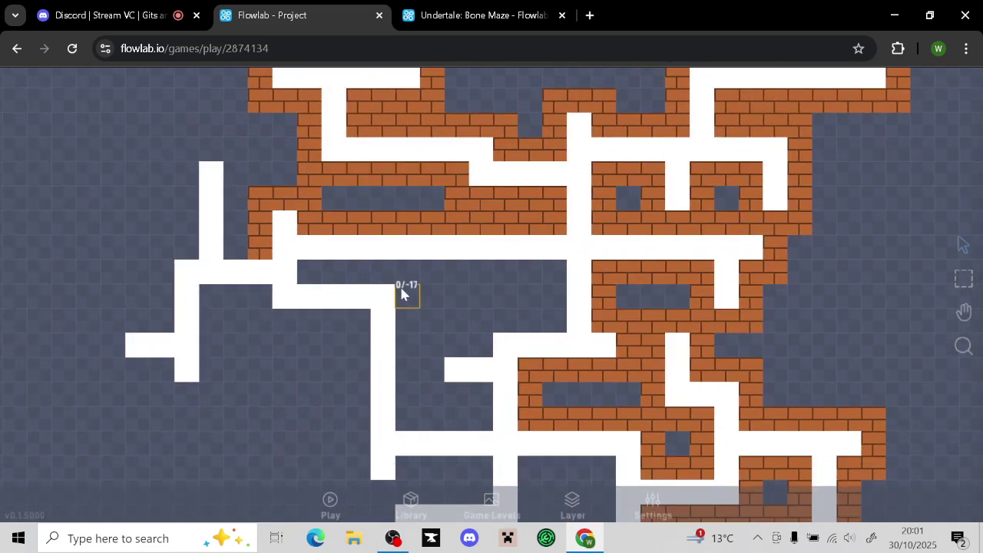
Clone a brick, enclose the far-west vertical dead end, and line the underside of the short passage below it
left_click(297, 238)
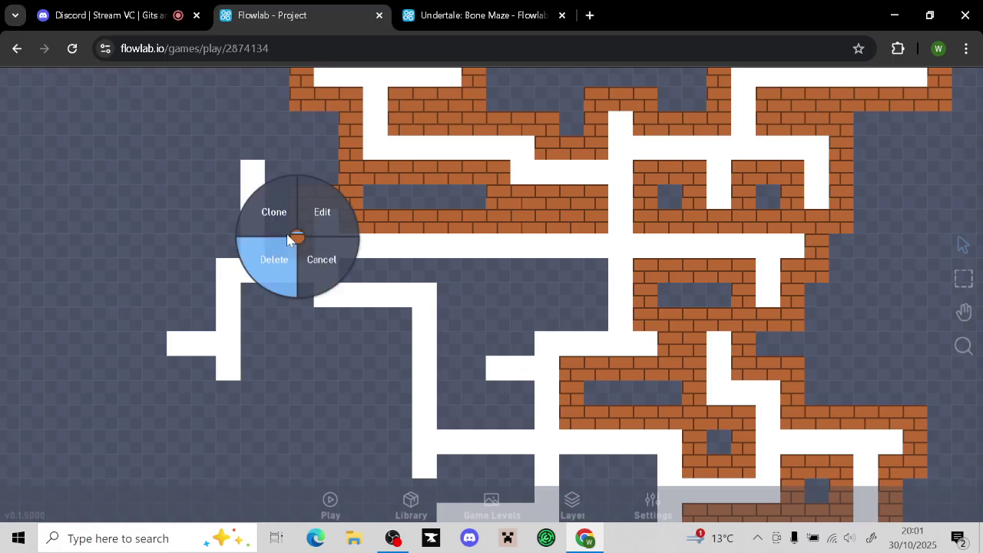
left_click(278, 222)
mouse_move(278, 154)
left_mouse_down()
mouse_move(220, 157)
mouse_move(229, 247)
left_mouse_up()
left_click_drag(284, 169, 276, 250)
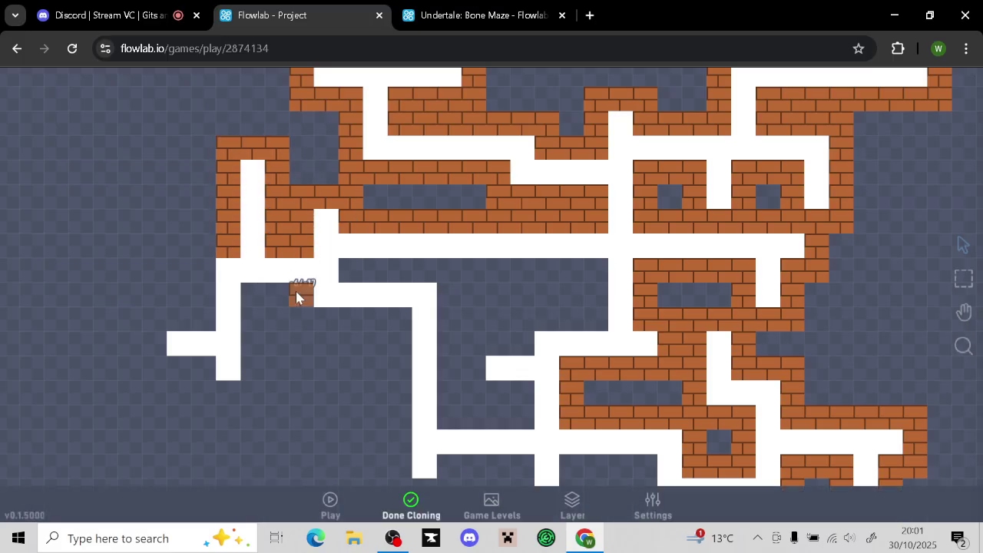
left_click_drag(295, 292, 256, 305)
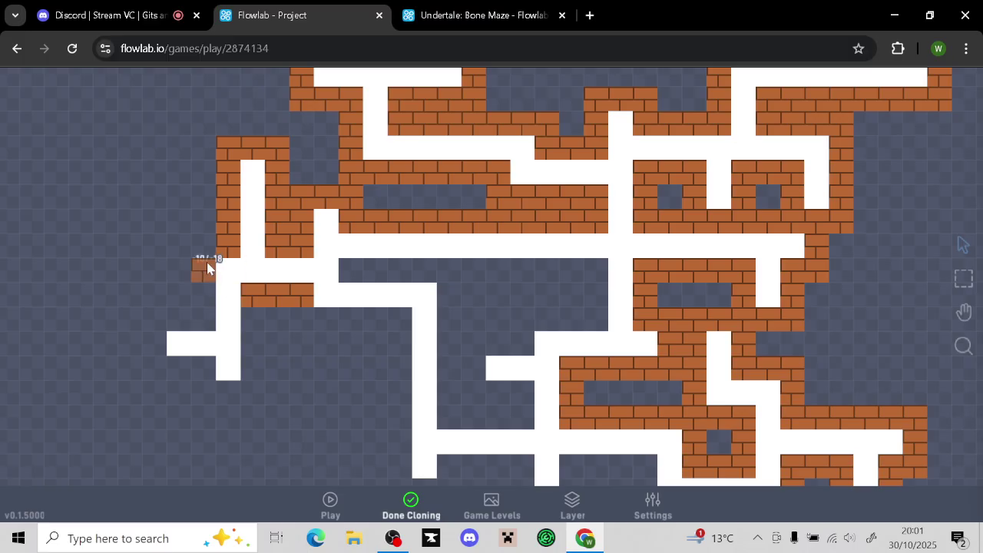
Wall the far-west branch, both sides of the descending corridor, the long corridor's underside and the short west-pointing spur with bricks
mouse_move(197, 293)
left_mouse_down()
mouse_move(184, 318)
mouse_move(161, 323)
mouse_move(204, 393)
mouse_move(253, 392)
mouse_move(258, 335)
mouse_move(391, 333)
mouse_move(399, 444)
left_mouse_up()
mouse_move(512, 405)
left_mouse_down()
mouse_move(448, 408)
mouse_move(450, 284)
mouse_move(372, 265)
mouse_move(457, 280)
left_mouse_up()
mouse_move(577, 284)
left_mouse_down()
mouse_move(592, 281)
mouse_move(589, 317)
mouse_move(528, 321)
mouse_move(522, 345)
mouse_move(492, 346)
mouse_move(479, 364)
mouse_move(477, 391)
left_mouse_up()
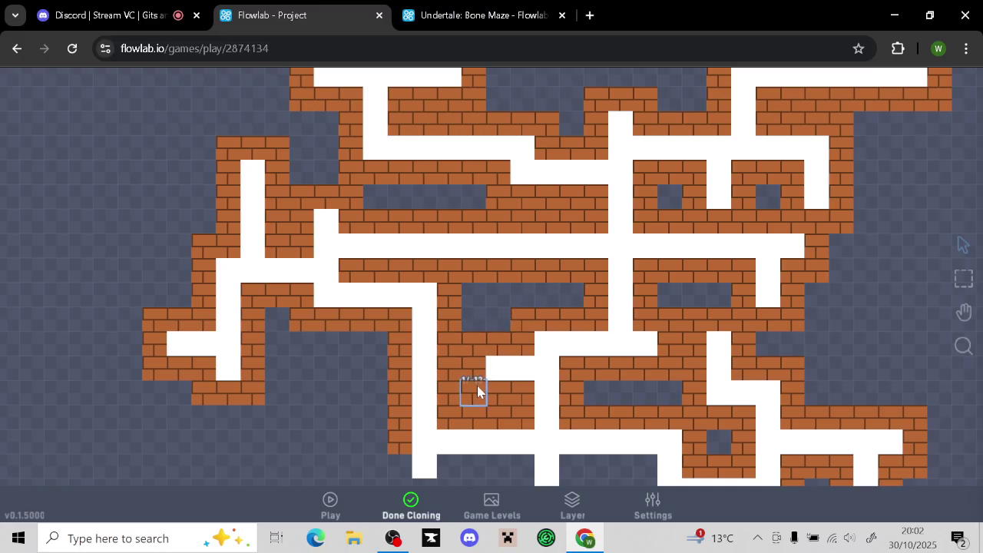
left_click(393, 517)
Clone a brick and line the inner and outer sides of the lower-west loop corridors, including the short dead end above them
mouse_move(351, 466)
left_mouse_down()
mouse_move(322, 359)
mouse_move(314, 216)
mouse_move(211, 320)
mouse_move(225, 272)
left_mouse_up()
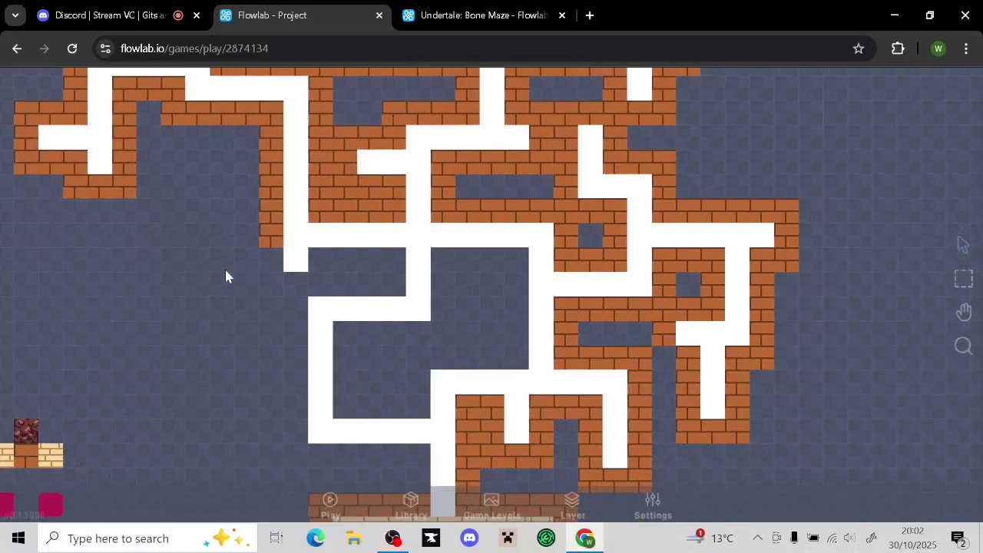
left_click(270, 229)
left_click(250, 223)
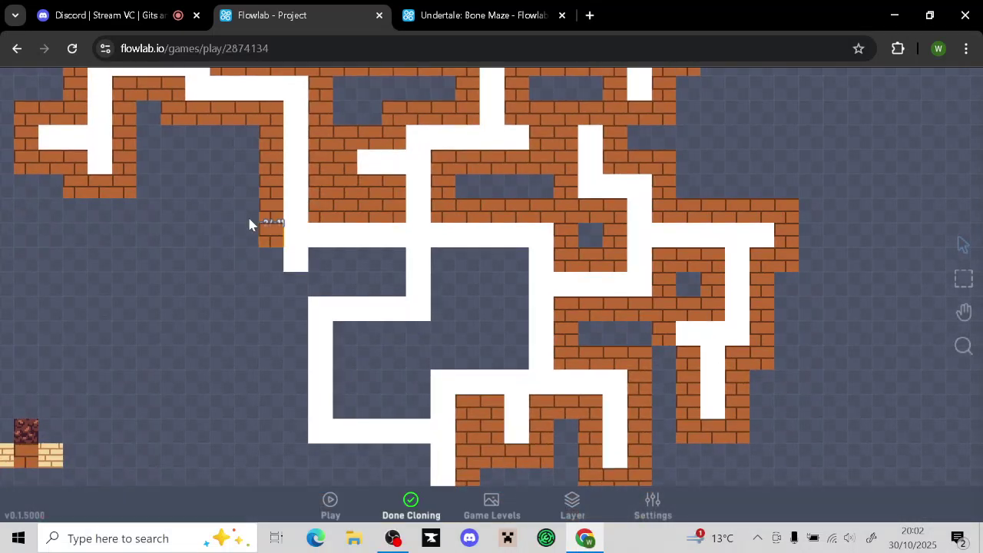
mouse_move(270, 267)
left_mouse_down()
mouse_move(389, 287)
mouse_move(391, 264)
mouse_move(329, 261)
left_mouse_up()
mouse_move(458, 259)
left_mouse_down()
mouse_move(487, 263)
mouse_move(513, 312)
mouse_move(509, 361)
mouse_move(420, 360)
mouse_move(415, 406)
mouse_move(381, 407)
mouse_move(375, 334)
mouse_move(434, 333)
mouse_move(444, 299)
left_mouse_up()
left_click_drag(296, 319, 288, 439)
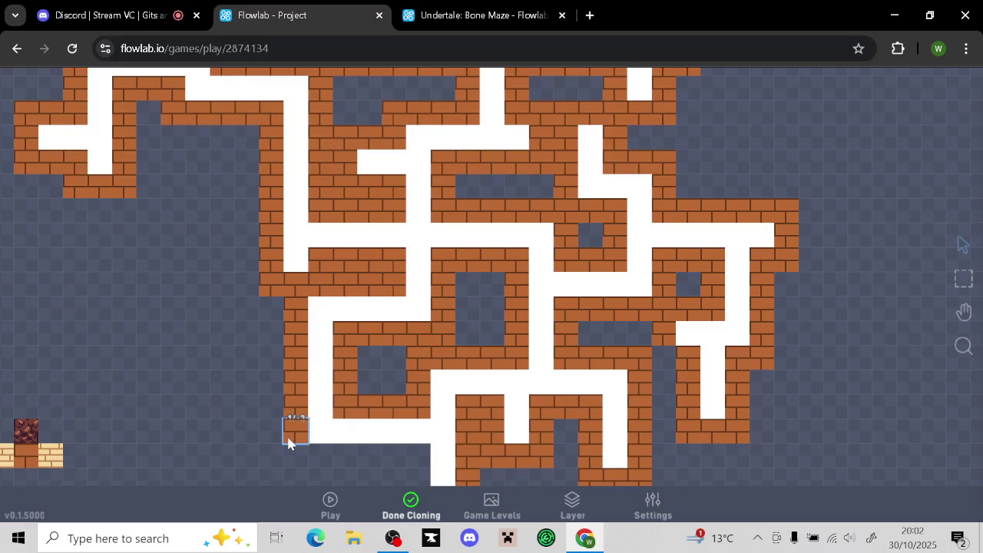
left_click(411, 503)
Clone a brick into the gap on the left side of the entrance corridor, just above the starting room
left_click_drag(206, 410, 202, 246)
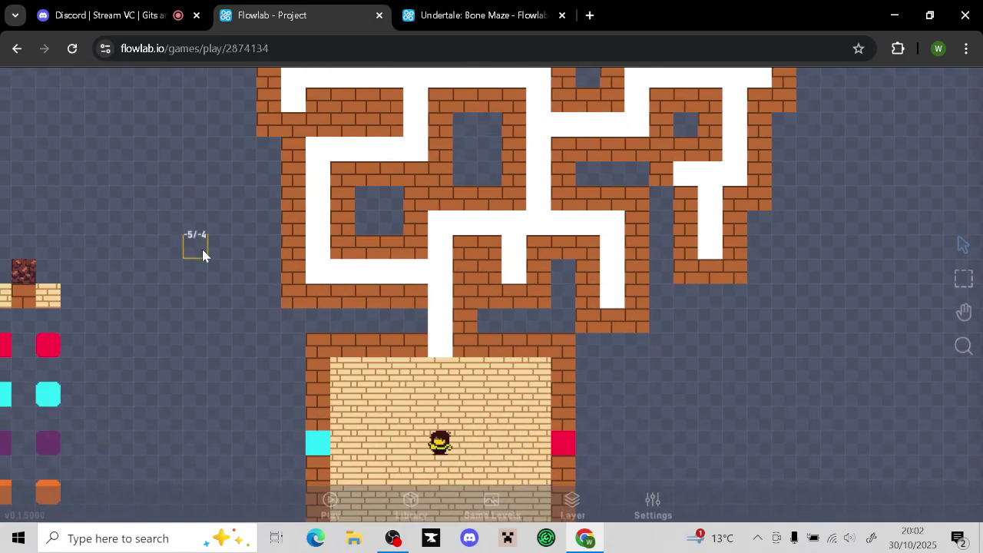
left_click(423, 306)
left_click(412, 295)
left_click(414, 321)
left_click(413, 497)
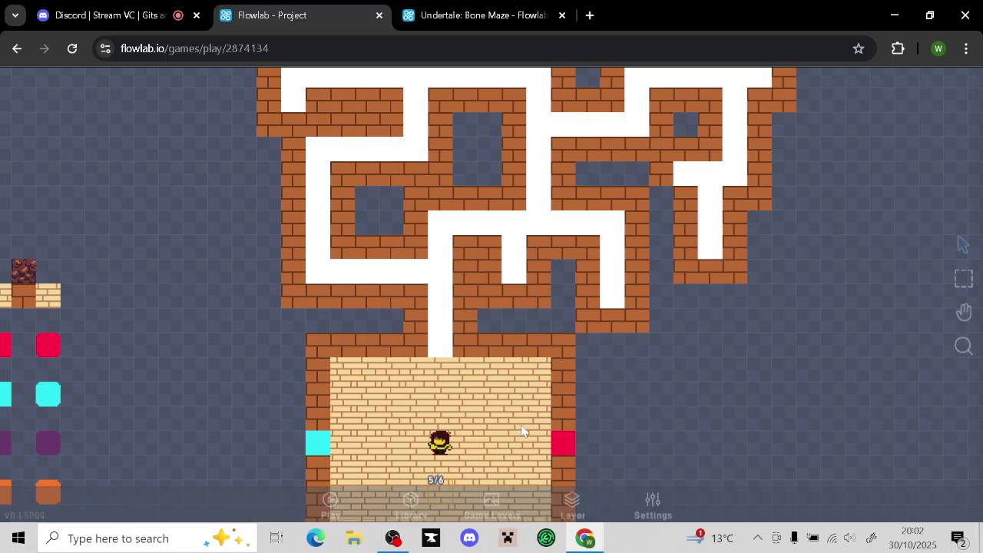
scroll(522, 425, "down", 2)
left_click_drag(664, 330, 656, 474)
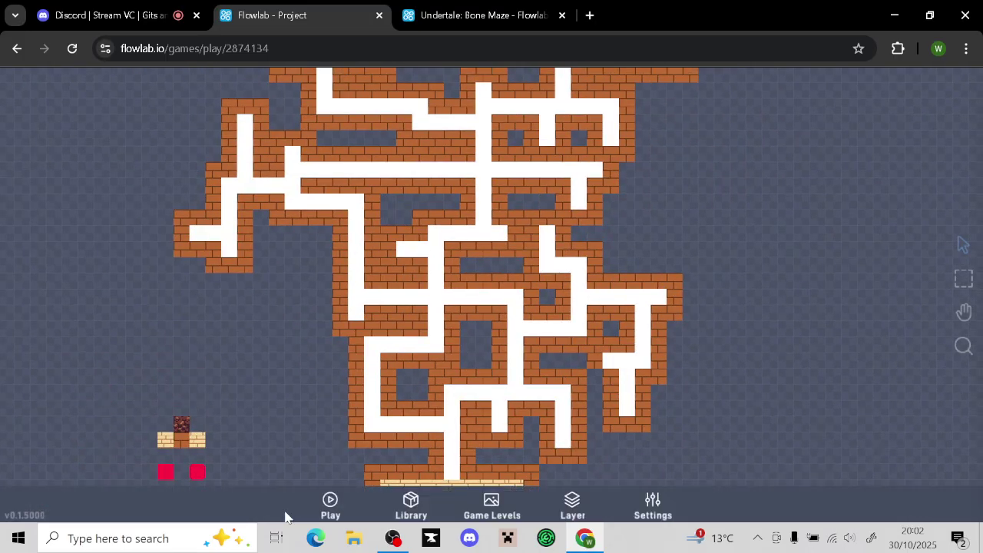
Playtest the level, walking the character from the start room through the maze's lower-left passages and back
left_click(326, 507)
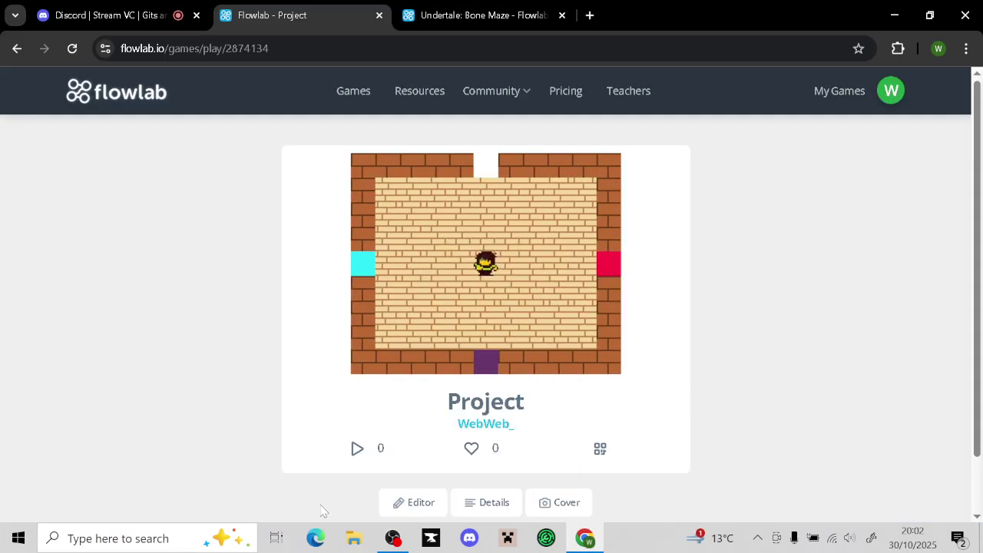
key("Left")
key("Up")
key("Right")
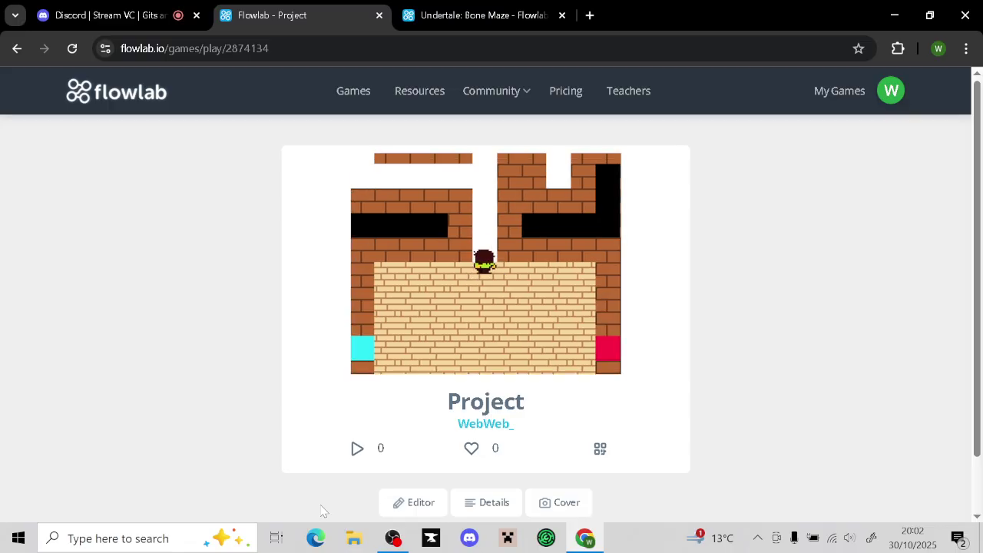
key("Up")
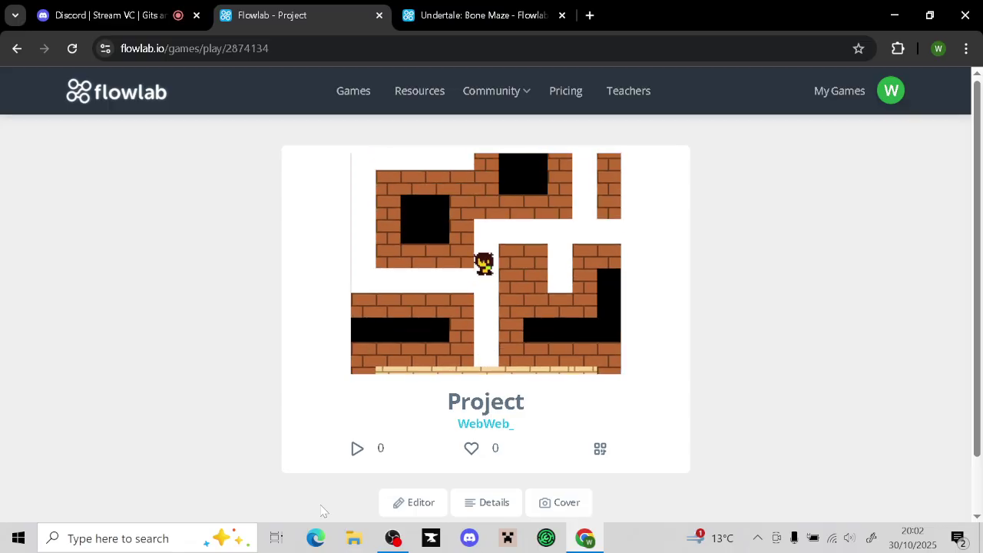
key("Left")
key("Left")
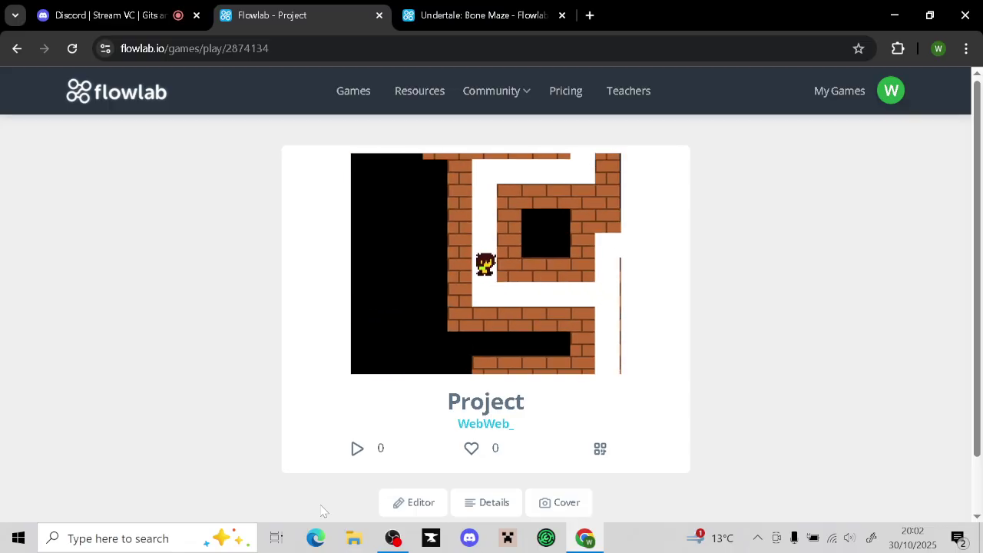
key("Right")
key("Up")
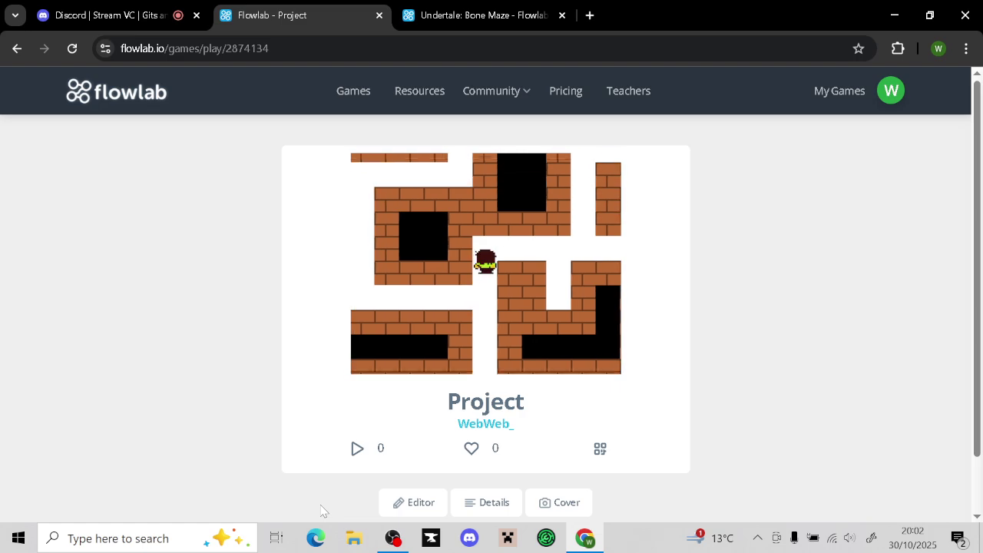
Continue the playtest up through the maze's upper passages to the pink block in the white room
key("Right")
key("Up")
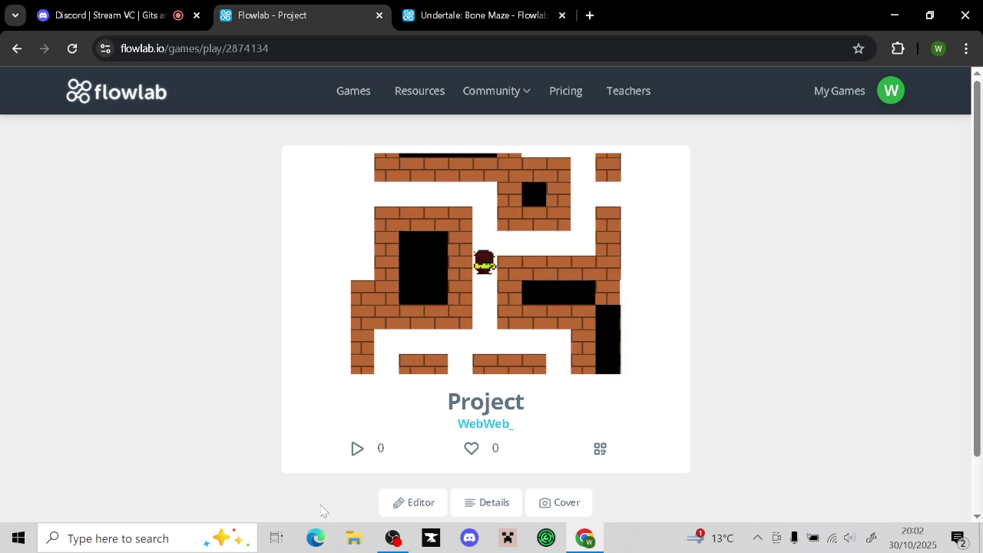
key("Right")
key("Up")
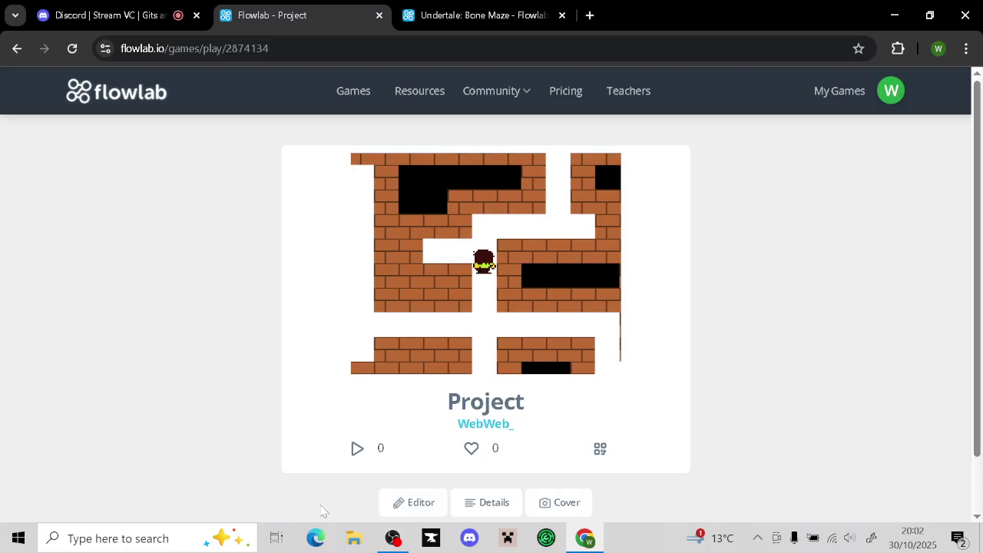
key("Right")
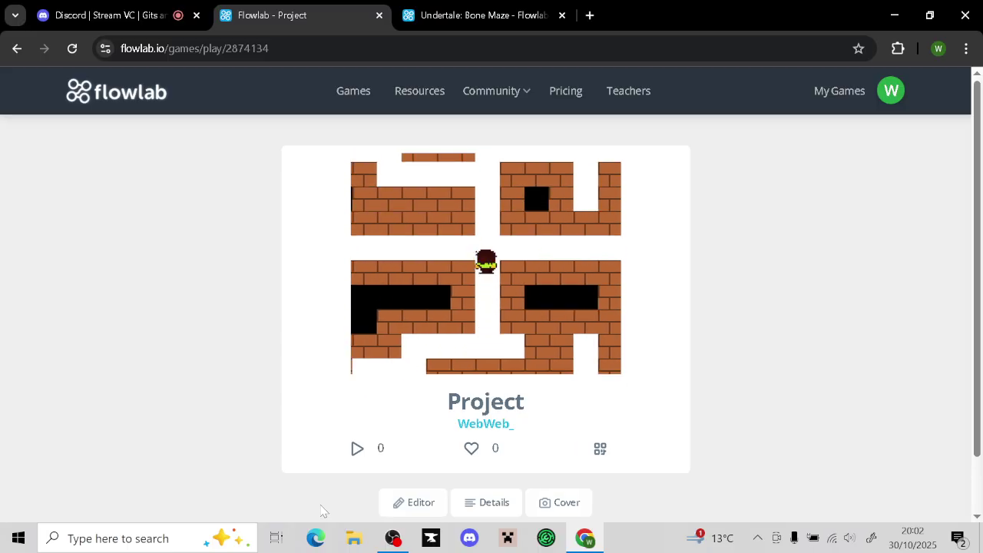
key("Right")
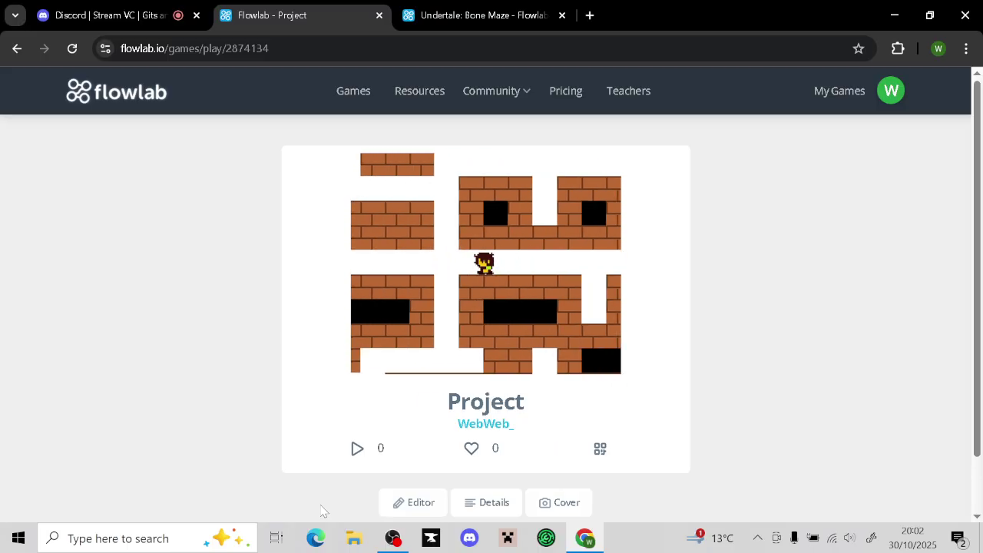
key("Up")
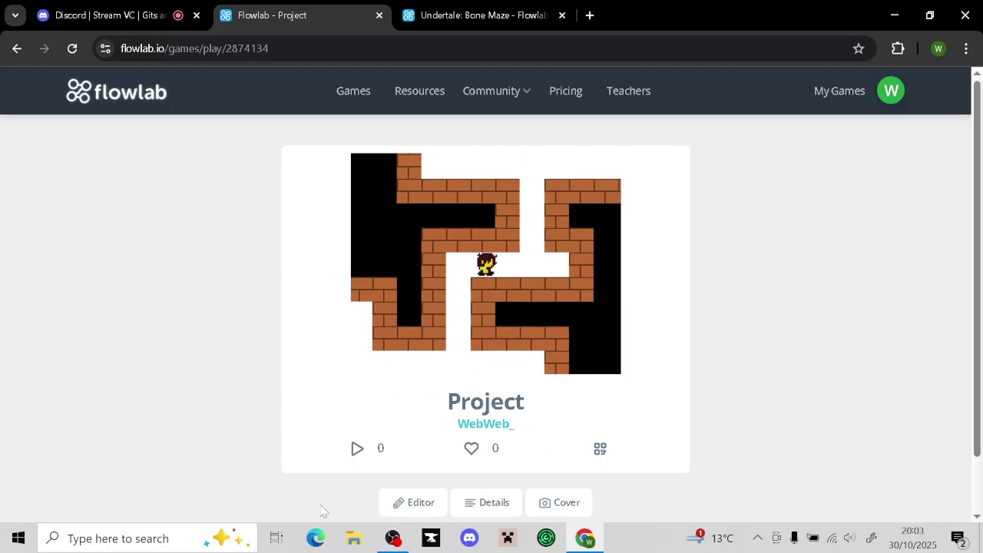
key("Up")
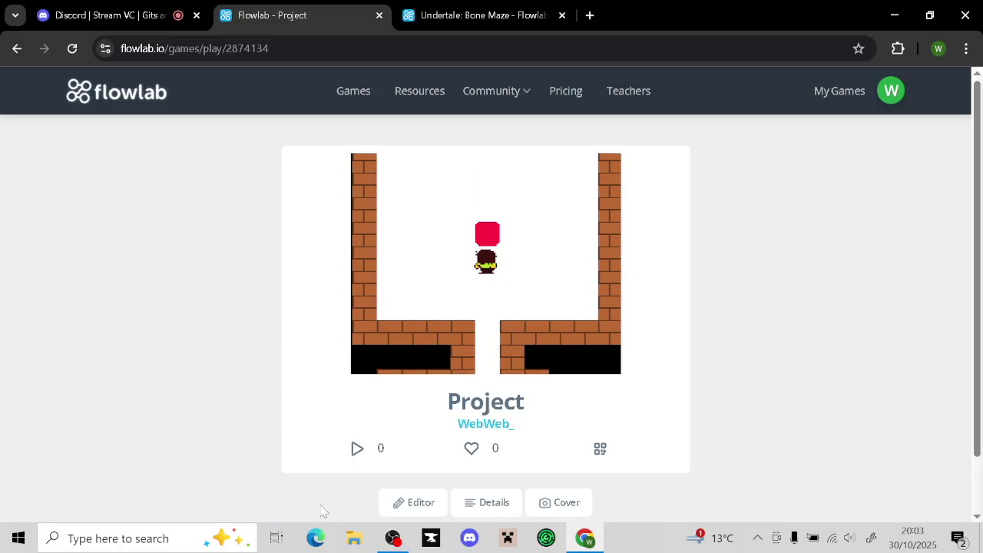
Return to the level editor and move the corridor brick at 15/-30 below the pink-block room to 10/-30
left_click(390, 502)
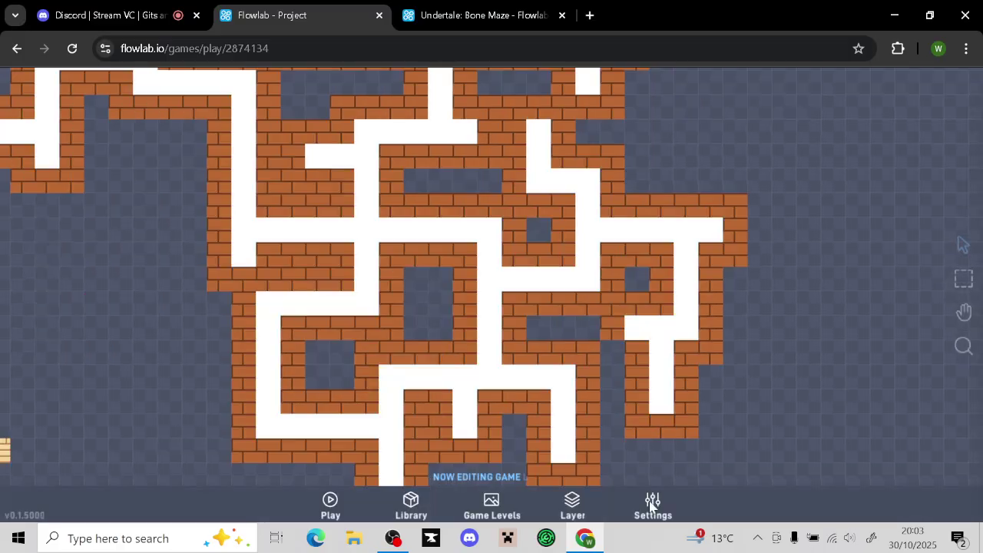
left_click_drag(762, 178, 694, 511)
left_click_drag(762, 258, 640, 498)
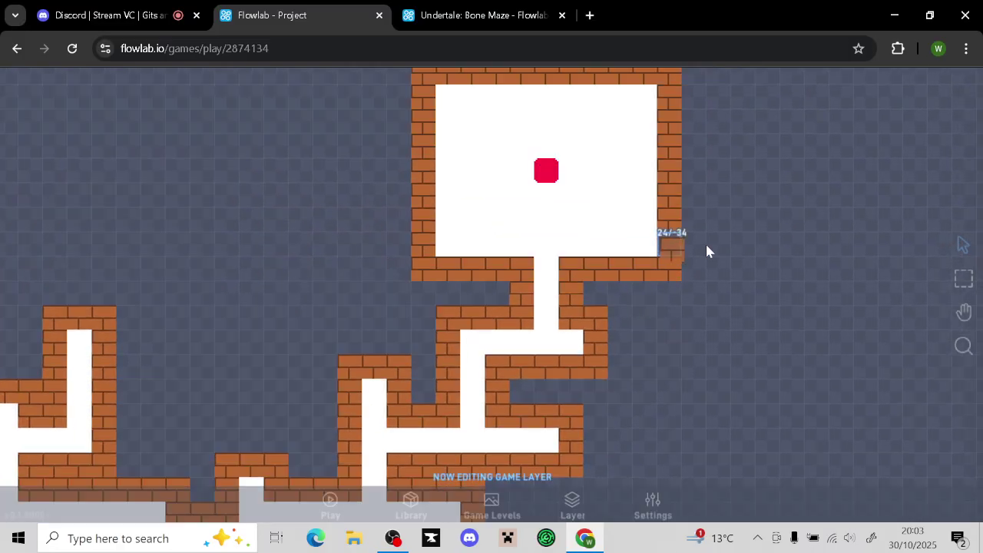
left_click_drag(706, 246, 674, 248)
left_click_drag(842, 291, 869, 189)
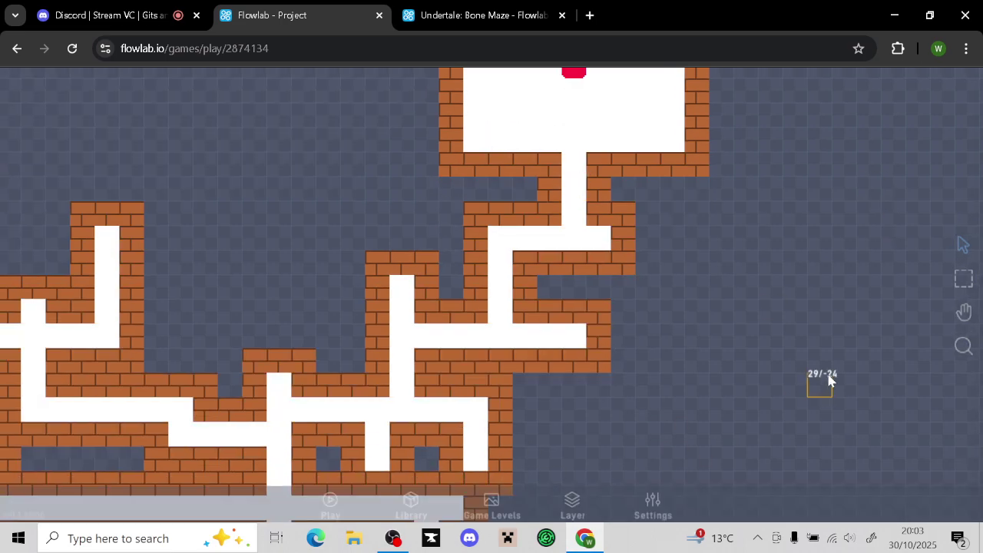
left_click_drag(828, 379, 818, 464)
left_click_drag(821, 405, 787, 498)
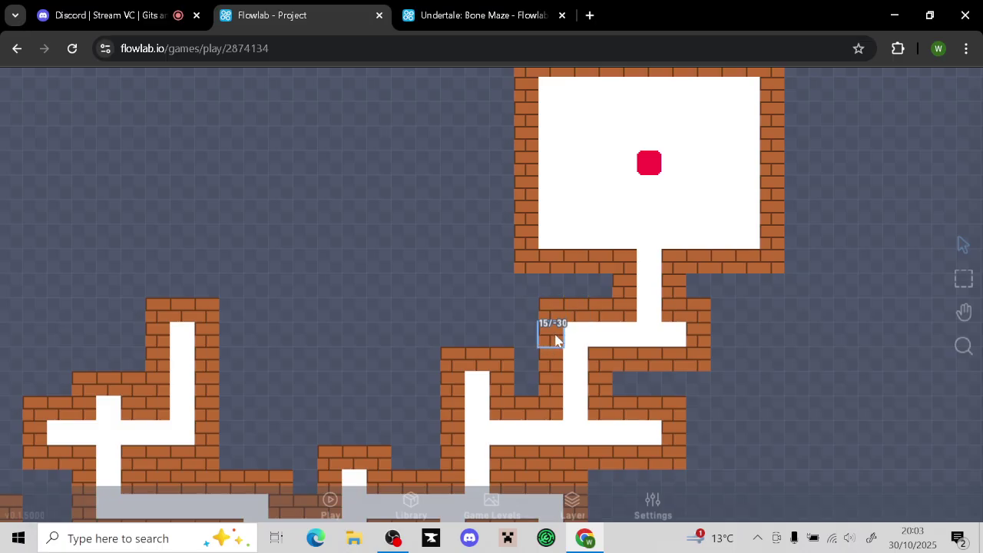
left_click_drag(556, 340, 429, 337)
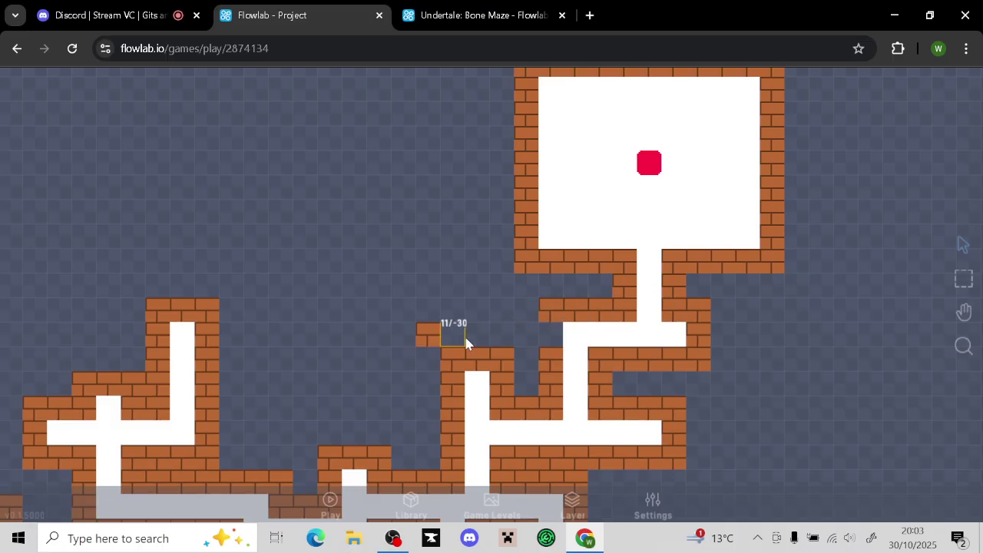
Clone bricks to wall in a dead-end corridor running left from the bend, with its end brick at 9/-30
left_click(560, 310)
left_click(529, 288)
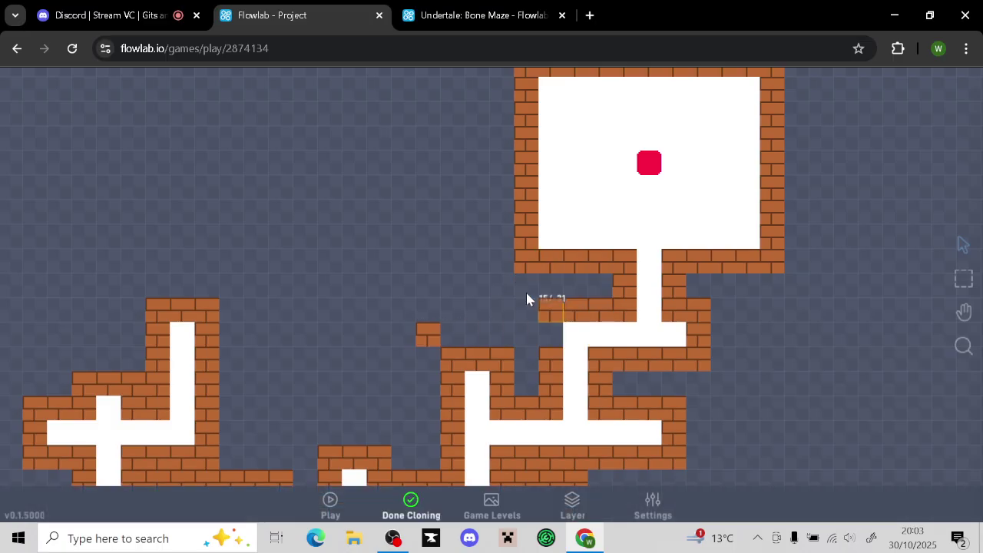
mouse_move(533, 314)
left_mouse_down()
mouse_move(414, 314)
mouse_move(430, 346)
mouse_move(417, 362)
mouse_move(404, 336)
left_mouse_up()
left_click(421, 495)
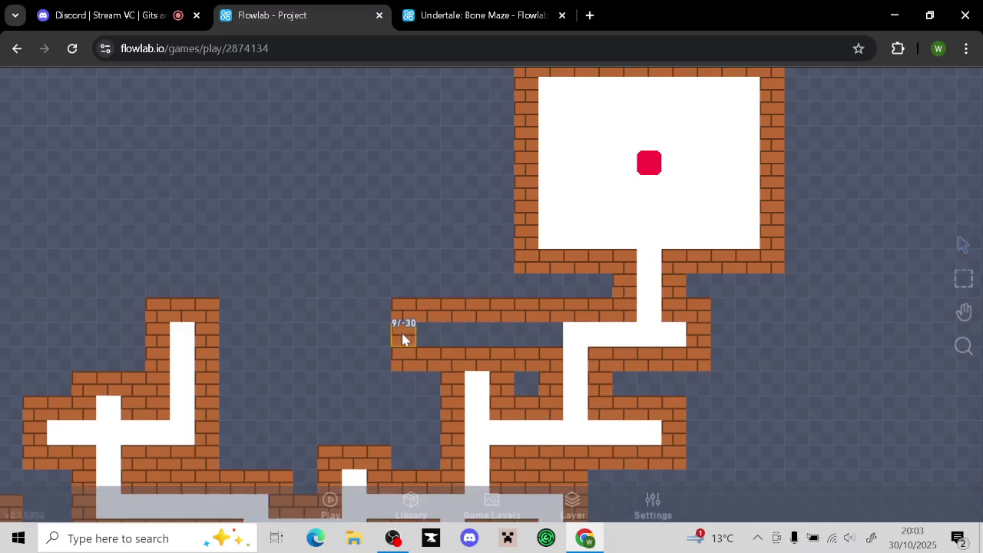
Switch to the background layer and clone the white floor tile along the new walled corridor
left_click(559, 513)
left_click(571, 443)
left_click(620, 242)
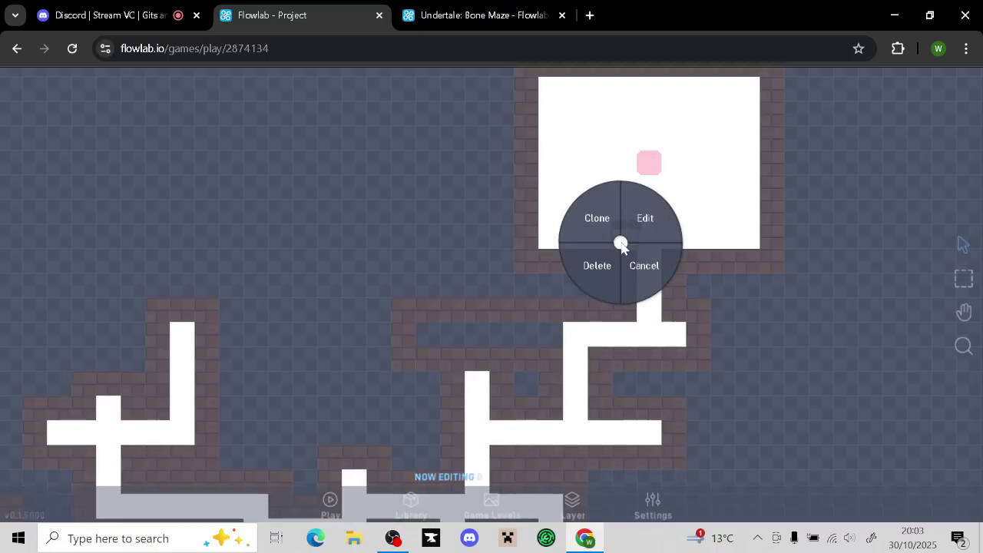
left_click(604, 230)
left_click_drag(592, 333, 427, 336)
left_click(411, 503)
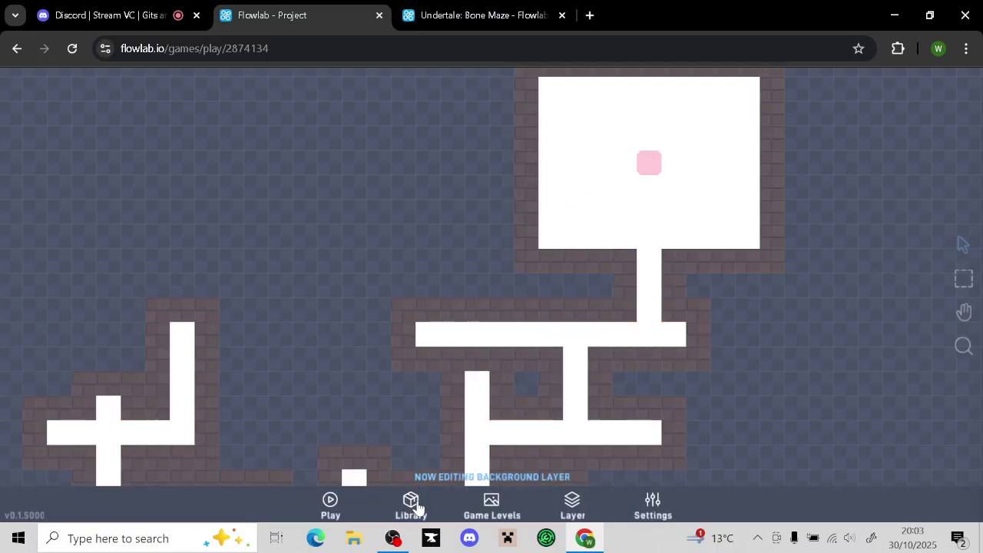
Playtest the level again, walking from the start room through the lower-left loop to the crossroads above it
left_click(347, 500)
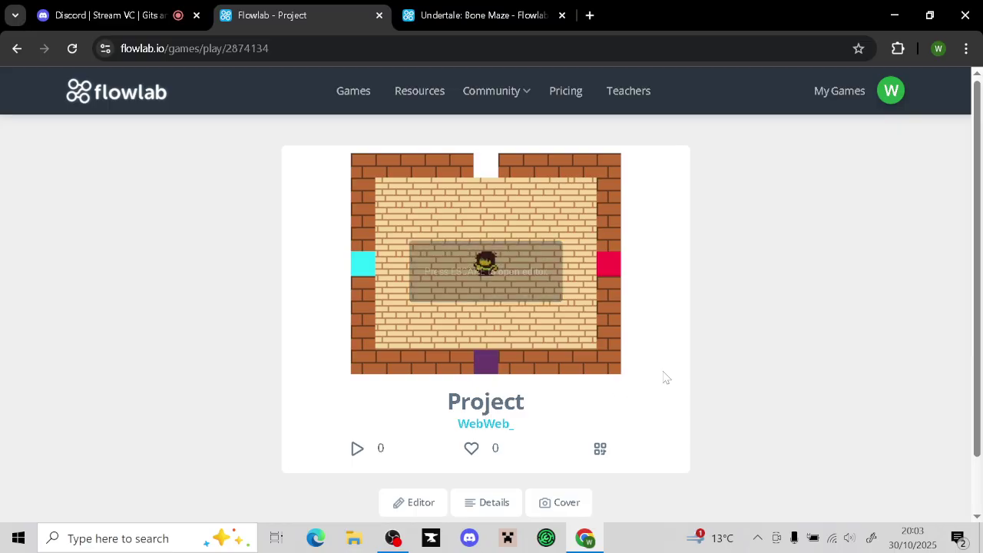
key("Up")
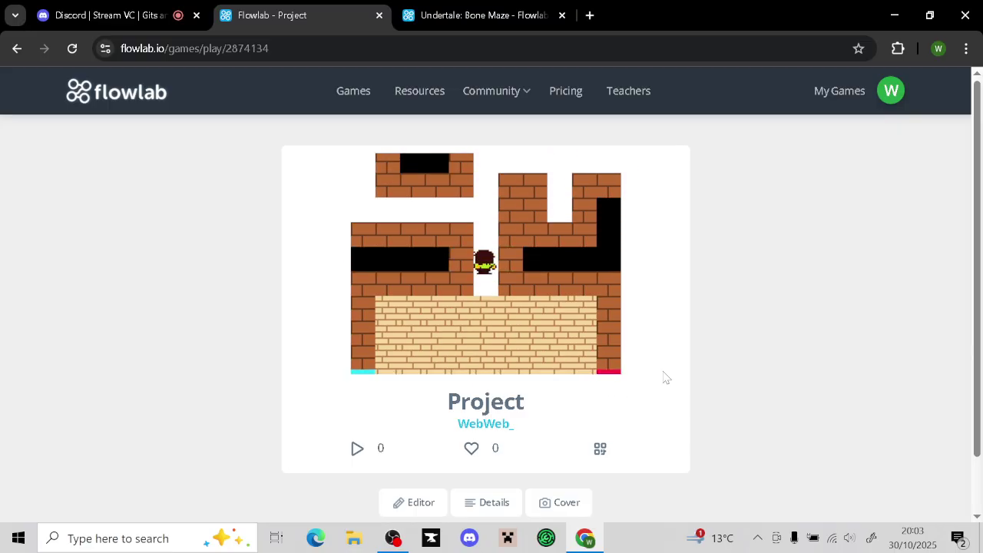
key("Up")
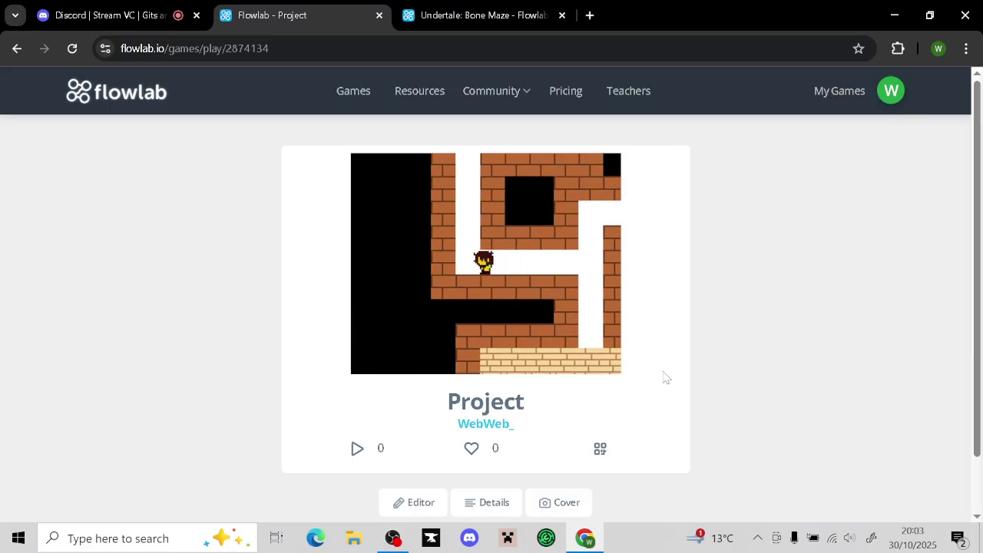
key("Up")
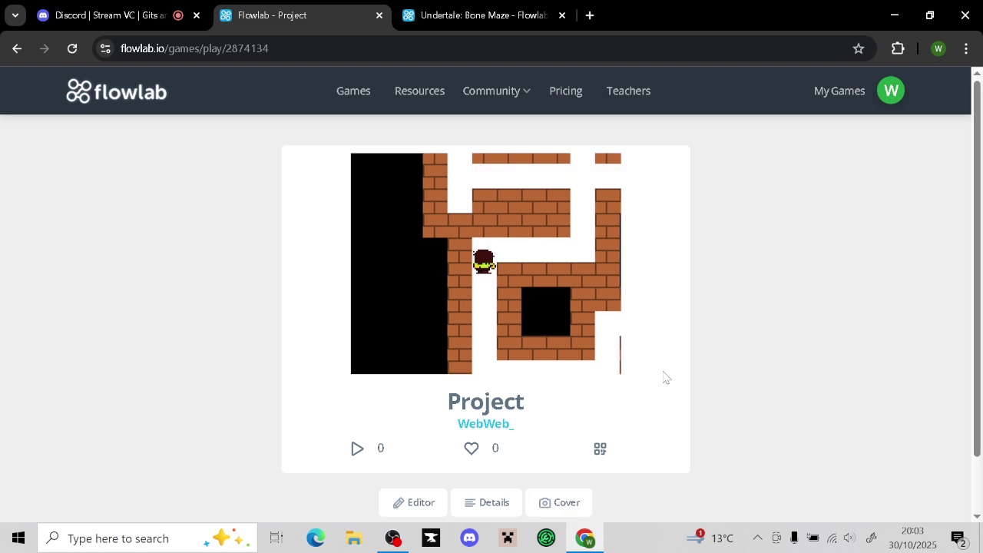
key("Right")
key("Up")
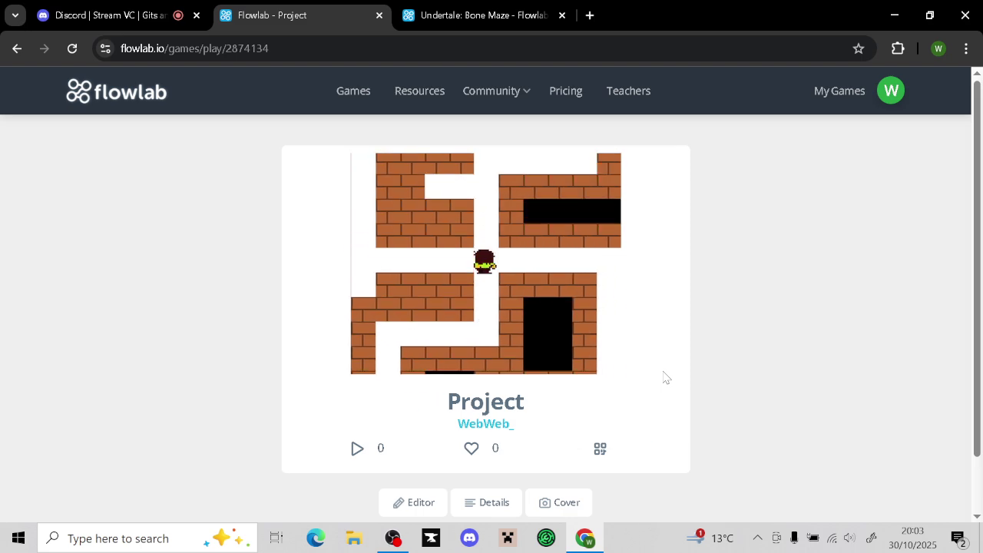
Return to the editor and clone the dark red rock tile into the empty gaps directly above the start room
left_click(415, 502)
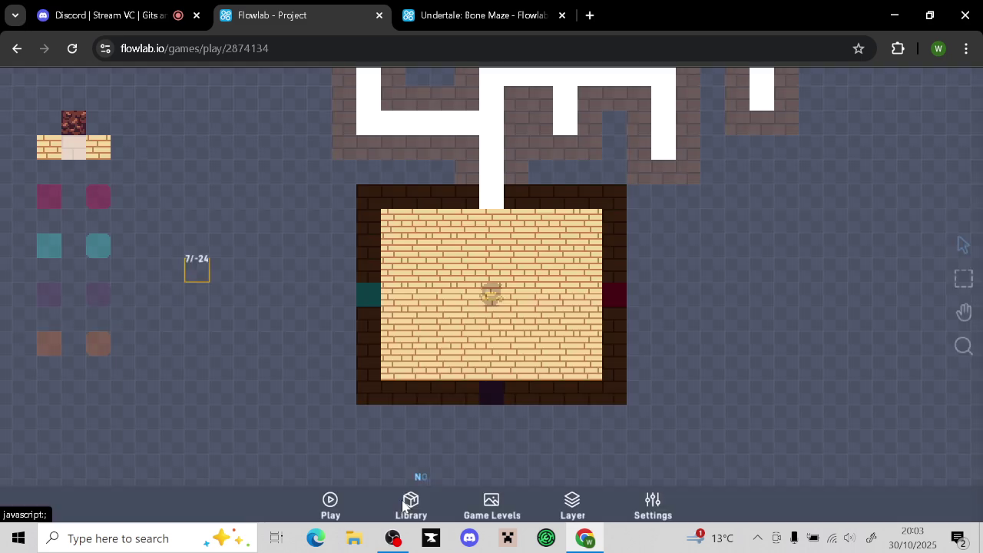
left_click(89, 219)
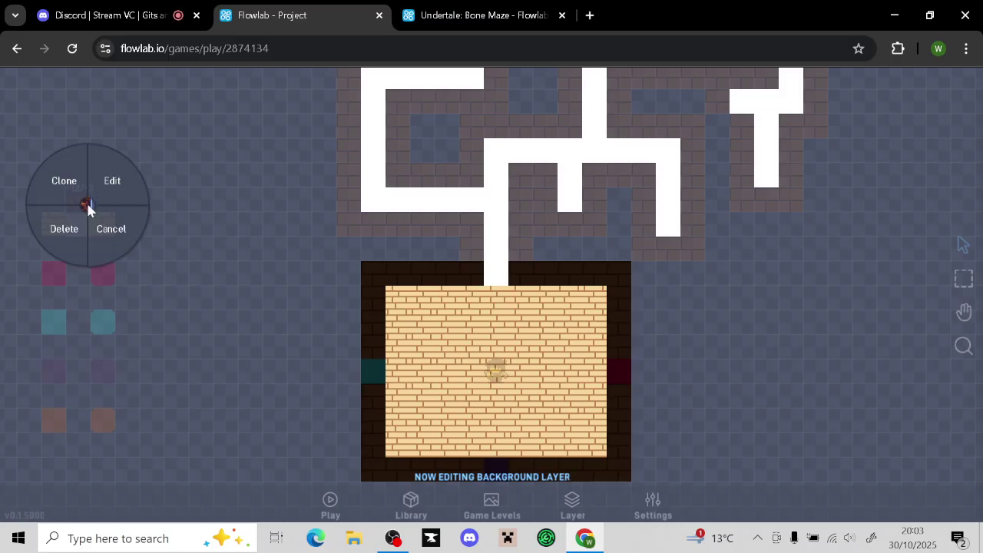
left_click(60, 178)
mouse_move(555, 246)
left_mouse_down()
mouse_move(592, 248)
mouse_move(617, 222)
mouse_move(618, 247)
left_mouse_up()
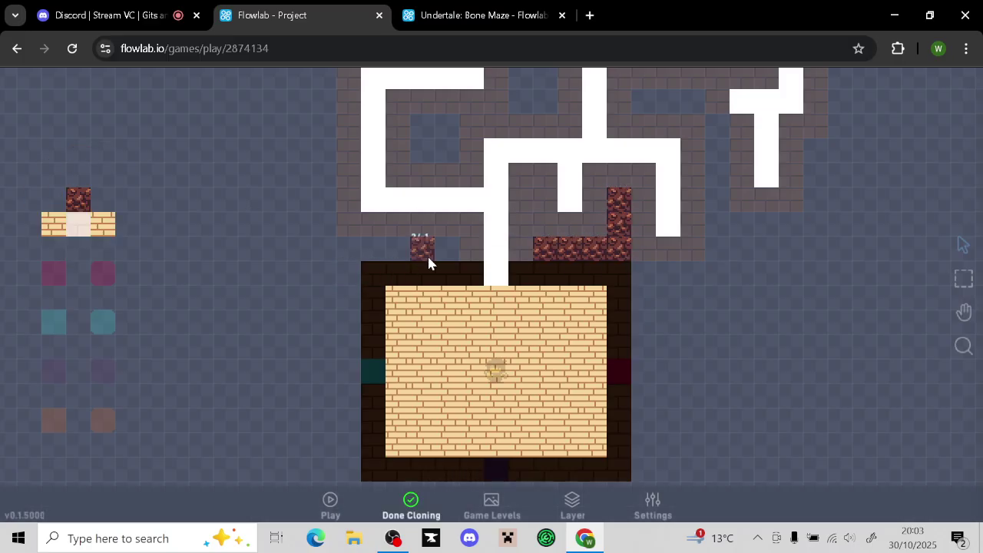
mouse_move(427, 254)
left_mouse_down()
mouse_move(437, 252)
mouse_move(369, 270)
mouse_move(399, 251)
left_mouse_up()
left_click(420, 504)
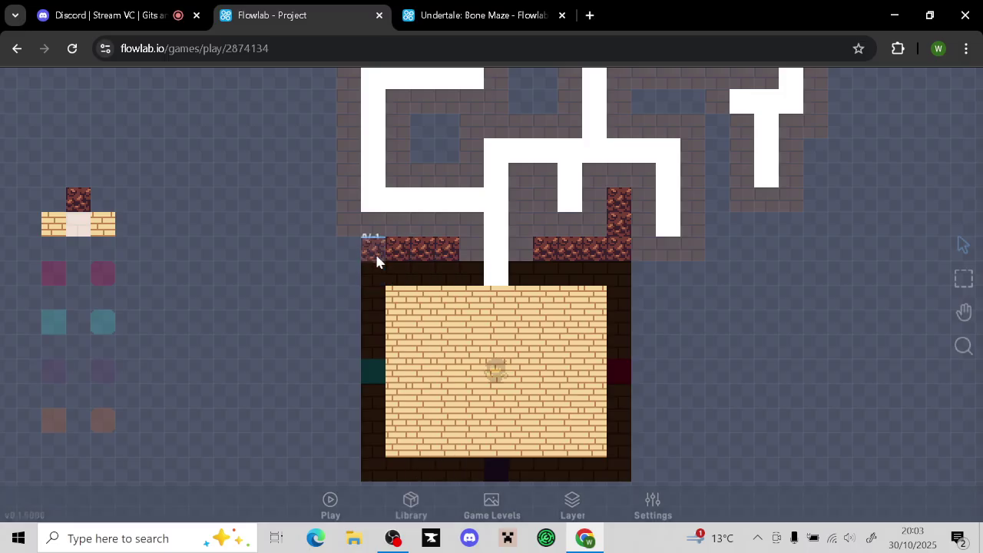
Clone the dark red rock tile along the outside of the maze's lower-left wall, joining the row above the start room
left_click_drag(298, 257, 261, 431)
left_click(340, 420)
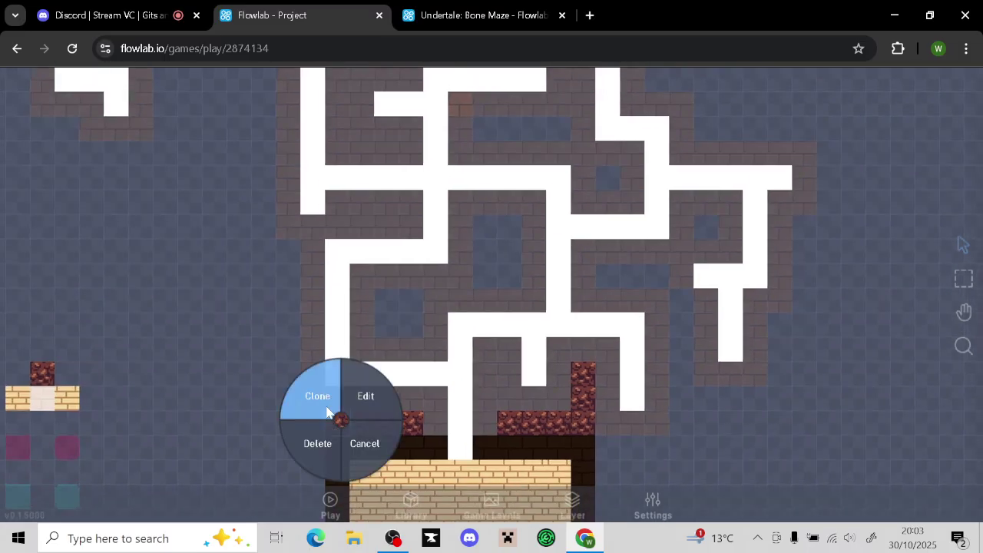
left_click(327, 412)
mouse_move(284, 264)
left_mouse_down()
mouse_move(283, 396)
mouse_move(312, 423)
left_mouse_up()
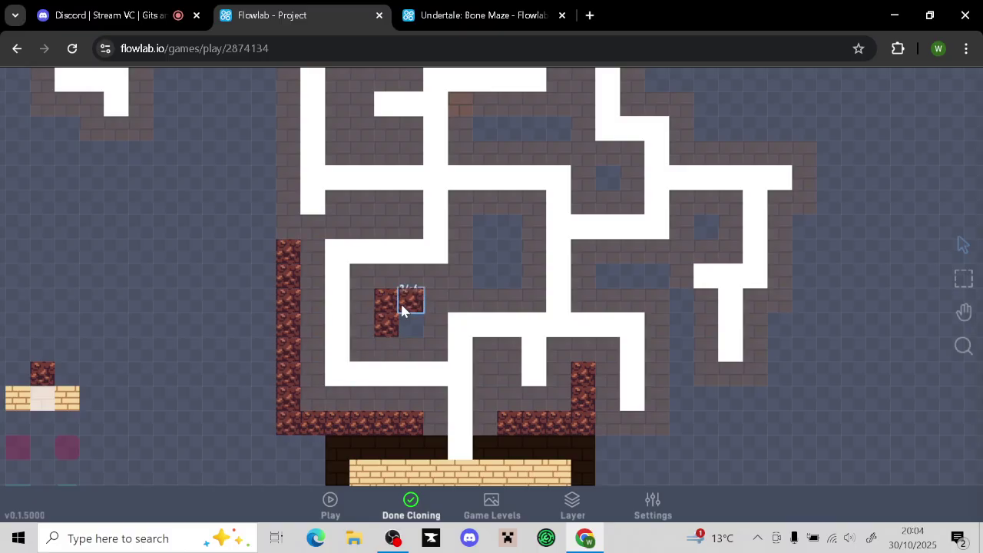
Clone the dark red rock tile into the enclosed gaps of the lower maze and around the outside of its lower-right corridor
mouse_move(495, 278)
left_mouse_down()
mouse_move(494, 255)
mouse_move(509, 278)
left_mouse_up()
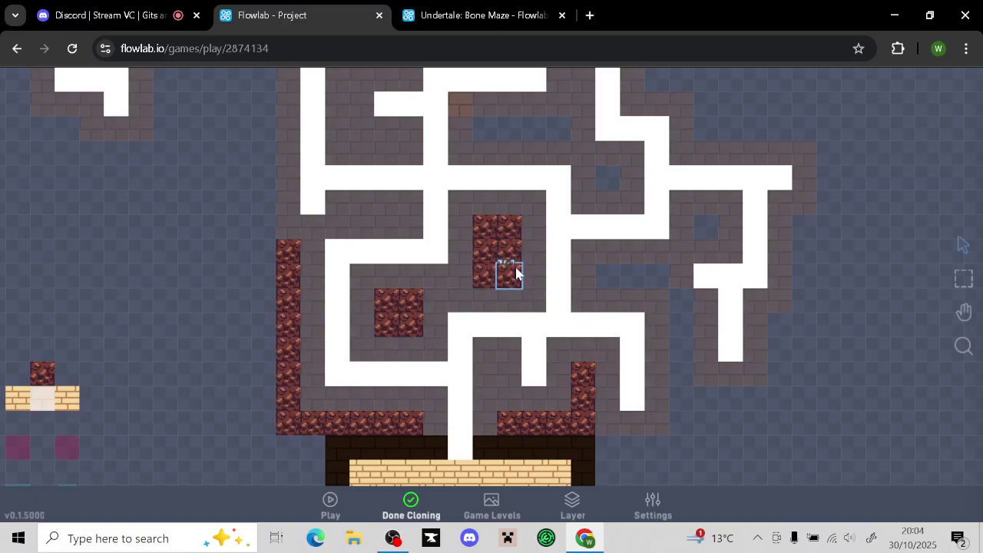
left_click_drag(652, 278, 619, 281)
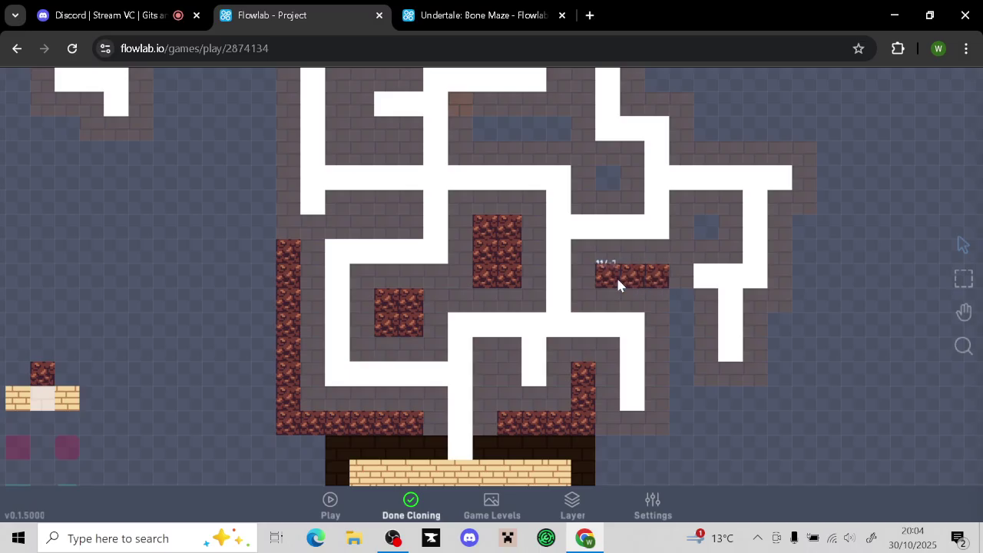
mouse_move(610, 451)
left_mouse_down()
mouse_move(671, 459)
mouse_move(682, 306)
left_mouse_up()
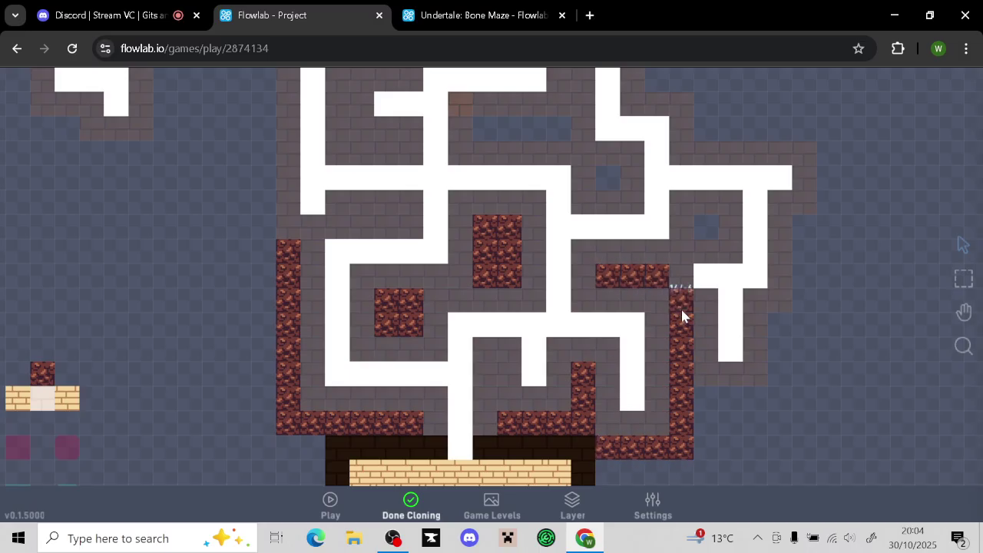
left_click_drag(710, 248, 709, 226)
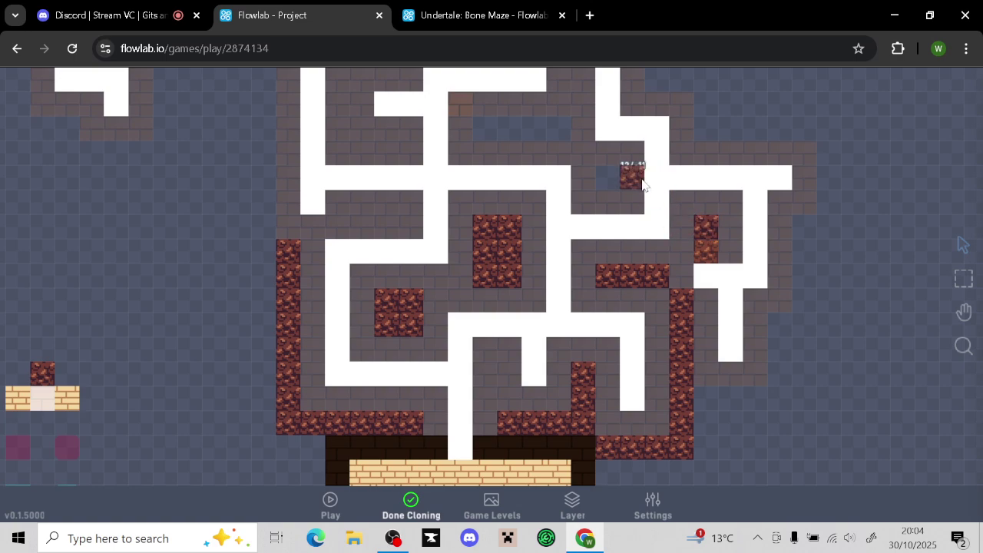
Clone the rock tile into the four-tile gap above the central corridor and along the outer wall of the right-hand branch
left_click_drag(513, 137, 552, 139)
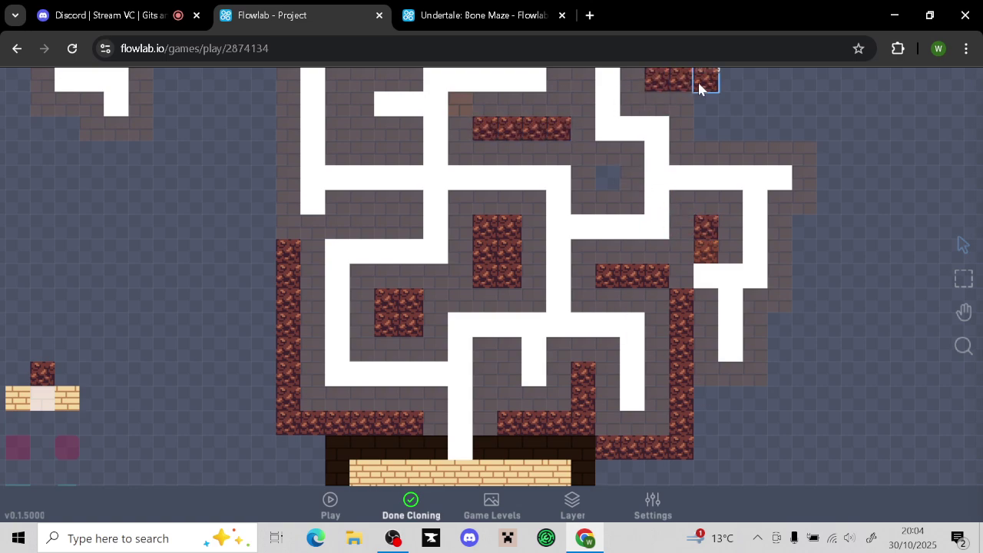
mouse_move(741, 128)
left_mouse_down()
mouse_move(818, 131)
mouse_move(831, 231)
mouse_move(816, 232)
mouse_move(803, 328)
mouse_move(788, 335)
mouse_move(782, 384)
mouse_move(759, 399)
mouse_move(703, 399)
left_mouse_up()
left_click(411, 503)
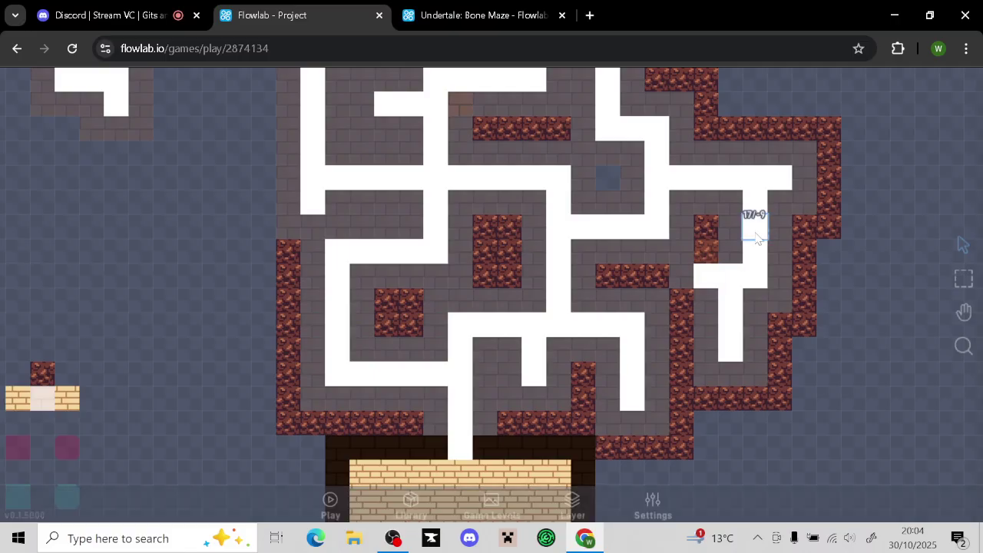
Clone the rock tile into the remaining small enclosed gaps on the right side of the middle maze
mouse_move(708, 252)
left_mouse_down()
mouse_move(676, 221)
mouse_move(607, 192)
mouse_move(868, 125)
mouse_move(663, 430)
mouse_move(571, 425)
mouse_move(513, 378)
left_mouse_up()
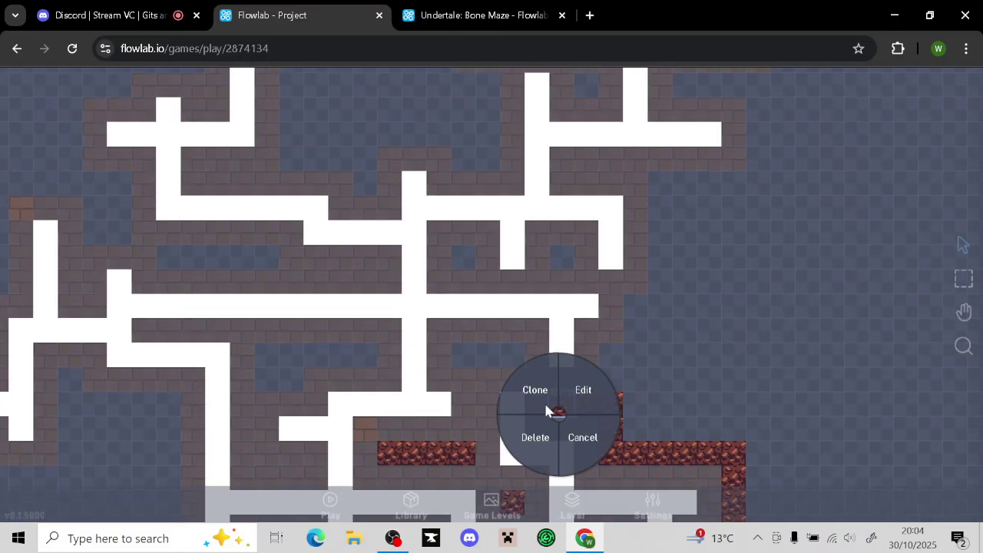
left_click(533, 395)
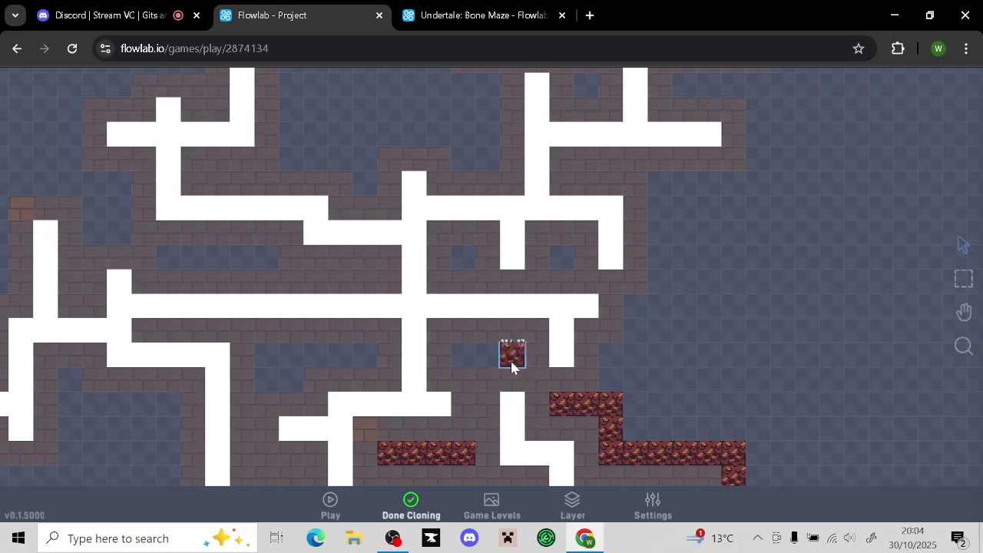
left_click(471, 262)
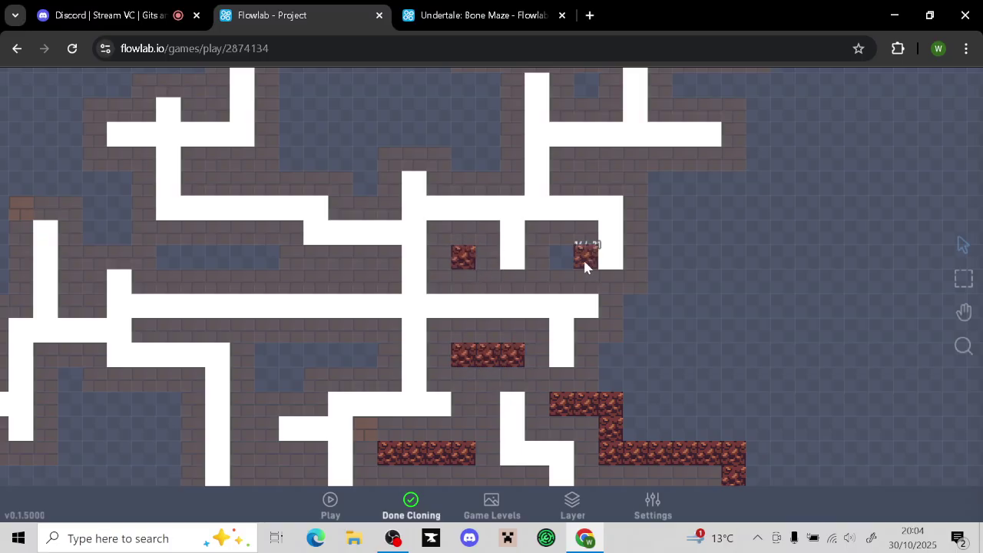
left_click(570, 262)
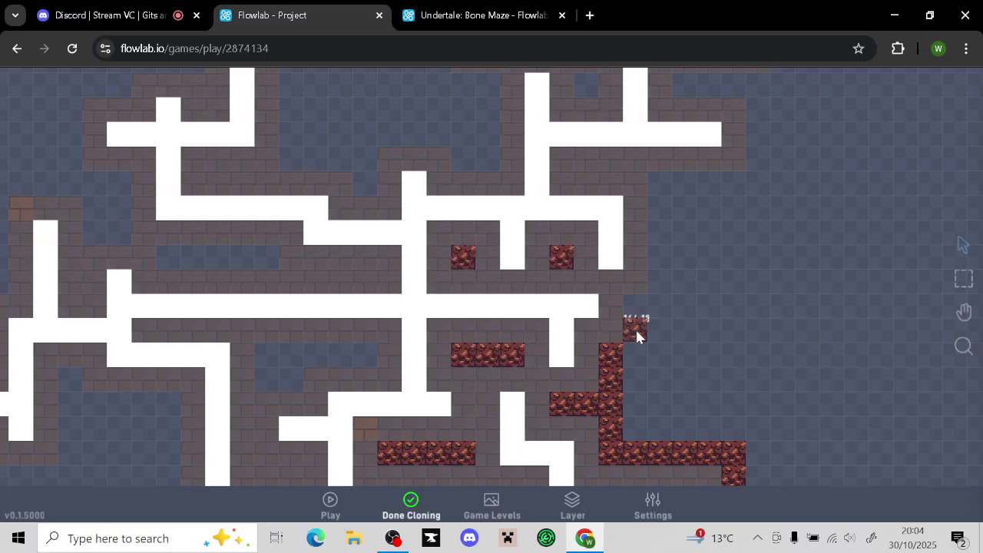
Clone the rock tile up the middle maze's outer right wall, around the protruding corridor above it, and into the nearby single-tile gap
left_click(636, 335)
left_click(636, 363)
left_click(639, 311)
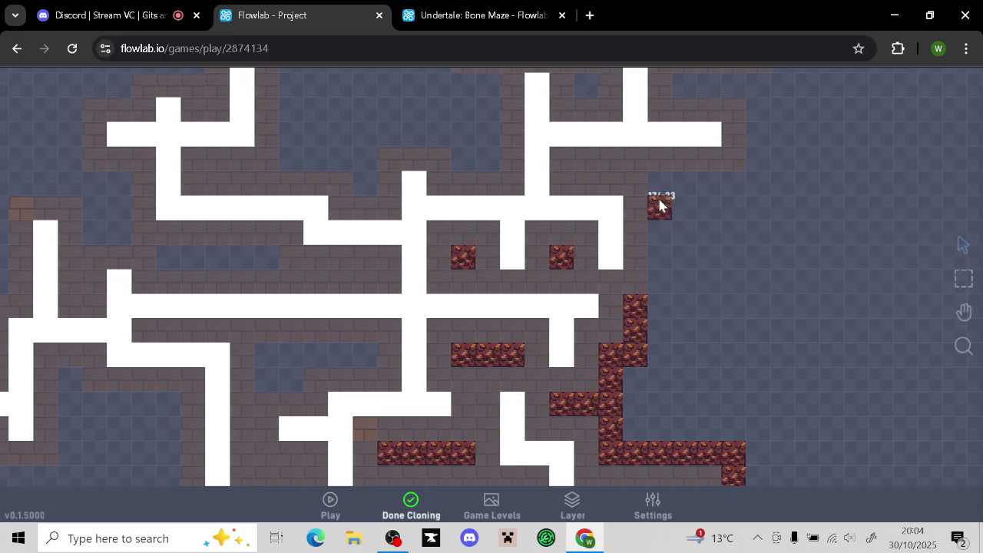
left_click_drag(659, 185, 662, 306)
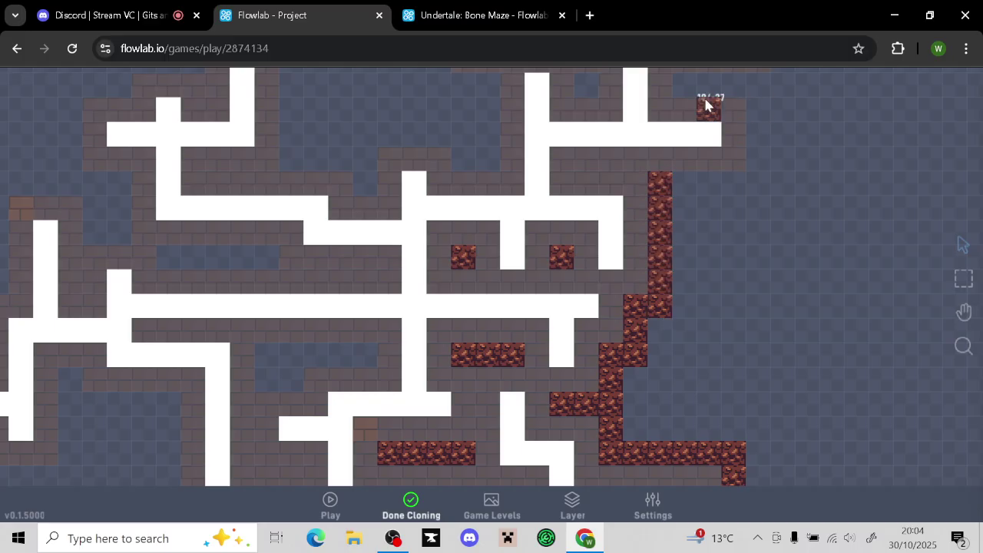
mouse_move(685, 86)
left_mouse_down()
mouse_move(735, 83)
mouse_move(753, 185)
mouse_move(672, 193)
left_mouse_up()
left_click(586, 84)
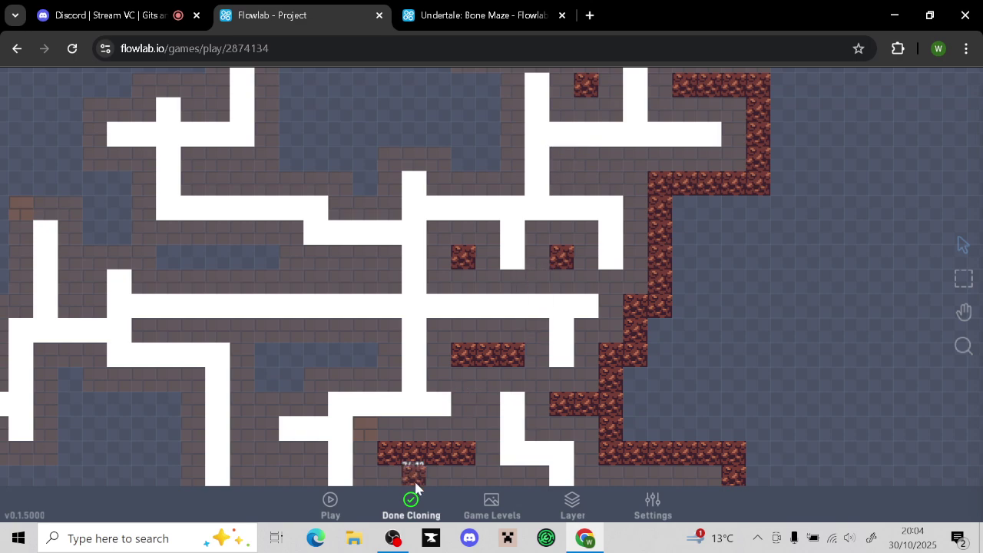
left_click(414, 501)
Clone the rock tile around the outside of the large white room and the horizontal corridor just below it
left_click_drag(790, 386, 726, 519)
left_click_drag(815, 226, 673, 421)
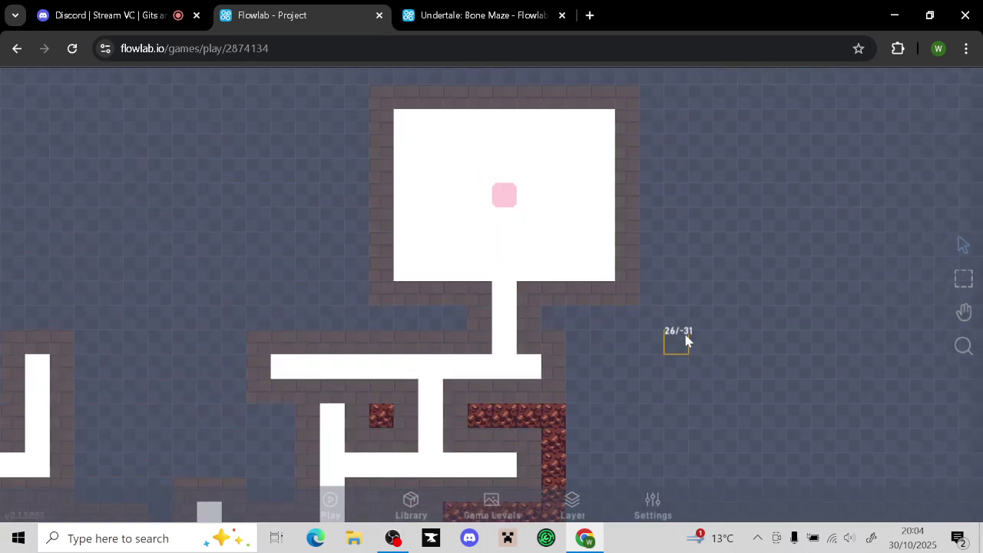
left_click_drag(687, 340, 499, 447)
left_click(497, 463)
left_click(477, 422)
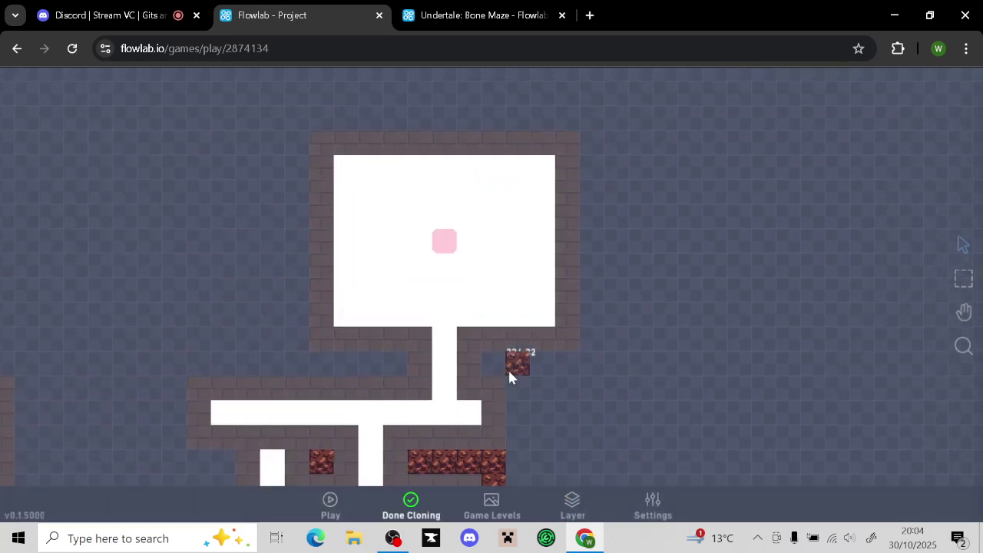
mouse_move(508, 376)
left_mouse_down()
mouse_move(522, 456)
mouse_move(551, 377)
mouse_move(577, 372)
mouse_move(607, 225)
mouse_move(593, 137)
mouse_move(542, 128)
mouse_move(298, 129)
left_mouse_up()
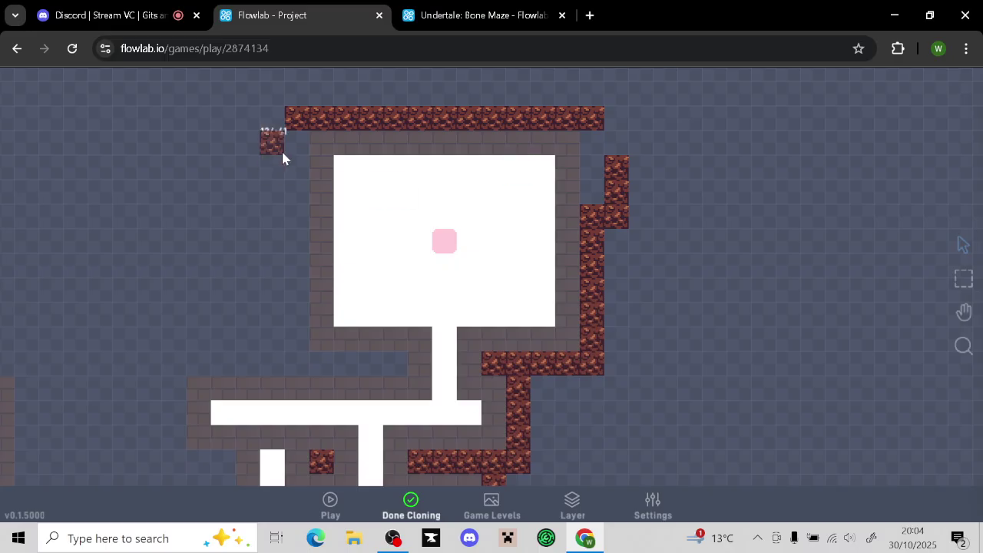
mouse_move(283, 156)
left_mouse_down()
mouse_move(290, 362)
mouse_move(369, 367)
mouse_move(281, 378)
mouse_move(198, 365)
mouse_move(178, 407)
mouse_move(174, 460)
mouse_move(230, 465)
left_mouse_up()
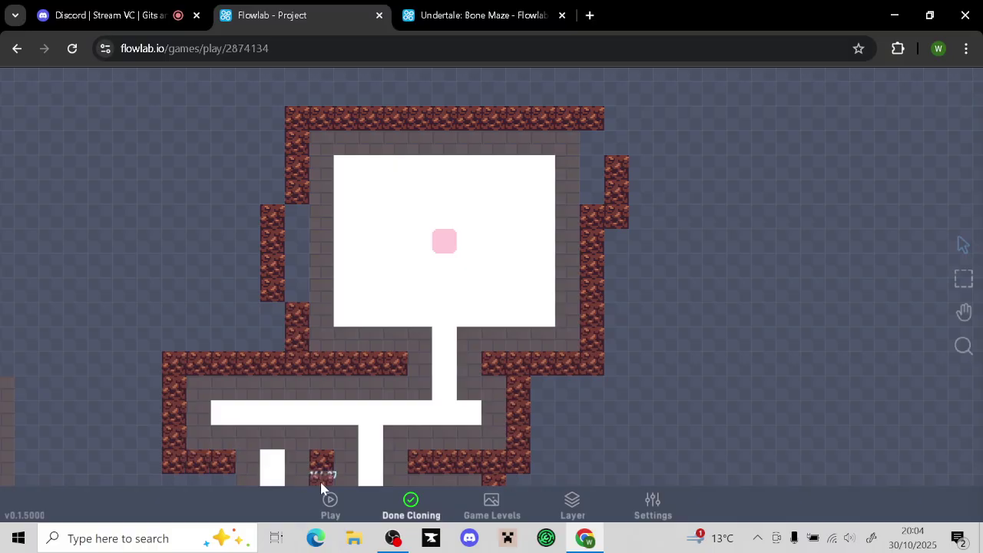
left_click(387, 506)
Move the misplaced rock tiles beside the large white room into line against its left and right walls
mouse_move(275, 288)
left_mouse_down()
mouse_move(295, 298)
mouse_move(274, 245)
mouse_move(297, 248)
mouse_move(298, 229)
mouse_move(314, 226)
left_mouse_up()
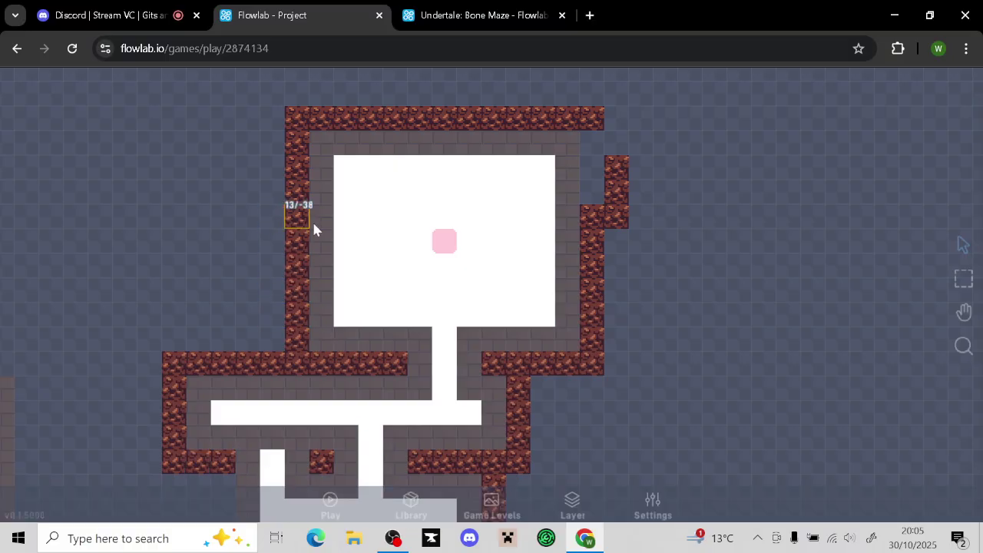
left_click_drag(617, 167, 590, 165)
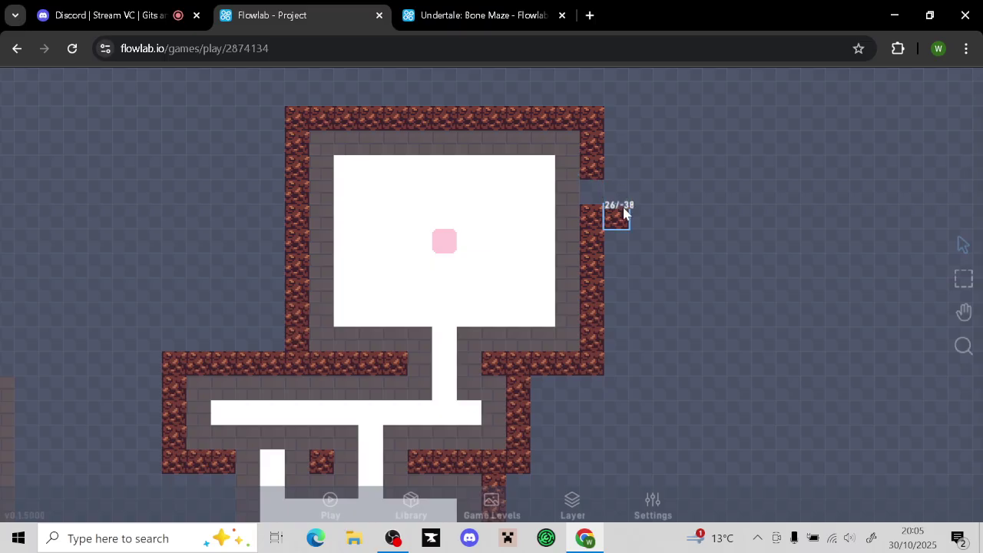
left_click_drag(624, 211, 600, 191)
Clone the rock tile around the outside of the upper-left branch, joining the top corridor's border, and into the five-tile gap beneath it
left_click_drag(658, 243, 739, 150)
mouse_move(120, 369)
left_mouse_down()
mouse_move(312, 220)
mouse_move(419, 207)
left_mouse_up()
left_click(495, 248)
left_click(487, 242)
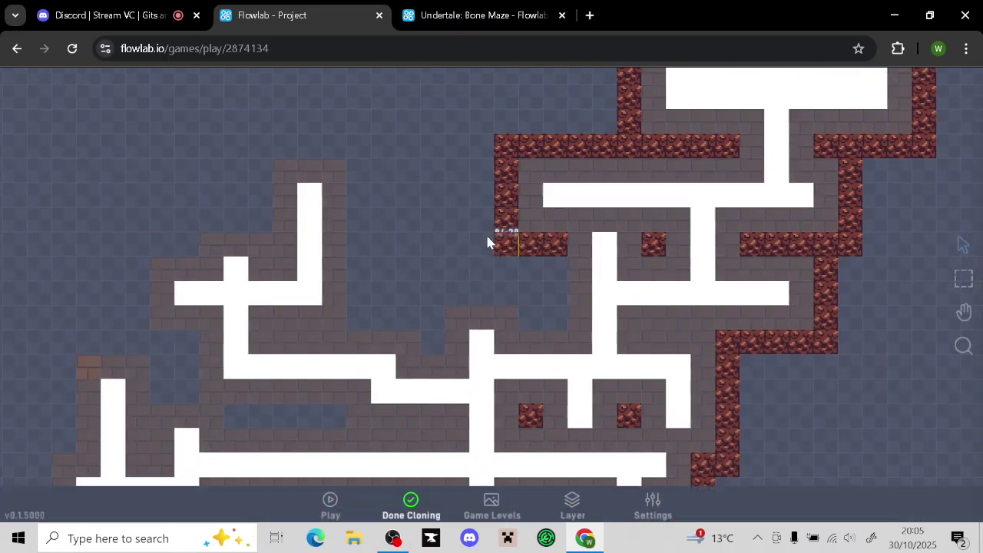
mouse_move(549, 300)
left_mouse_down()
mouse_move(556, 289)
mouse_move(539, 310)
mouse_move(529, 292)
mouse_move(453, 296)
mouse_move(410, 322)
mouse_move(405, 292)
mouse_move(363, 262)
mouse_move(361, 156)
mouse_move(272, 154)
mouse_move(261, 219)
mouse_move(213, 222)
mouse_move(189, 244)
mouse_move(157, 248)
left_mouse_up()
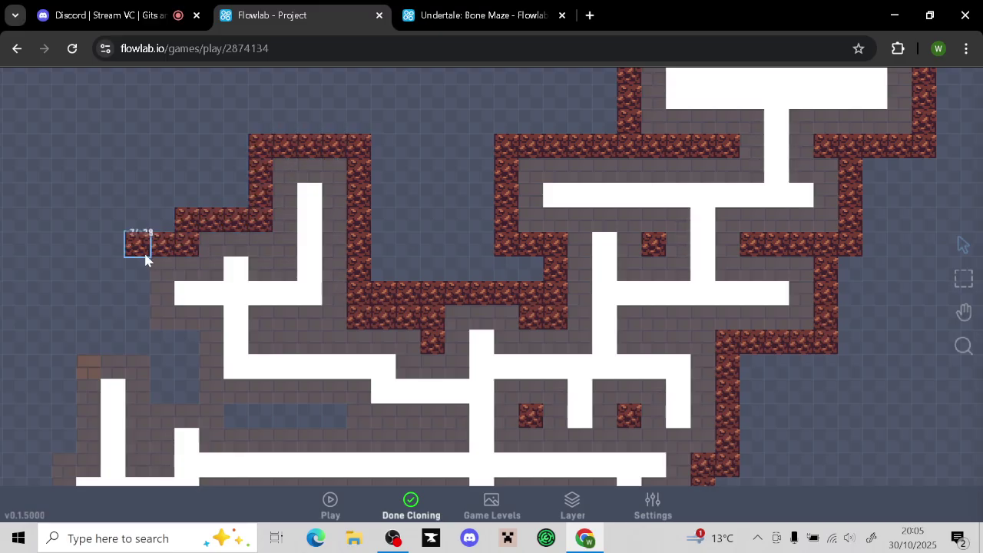
mouse_move(137, 333)
left_mouse_down()
mouse_move(167, 342)
mouse_move(190, 391)
mouse_move(324, 424)
mouse_move(234, 416)
left_mouse_up()
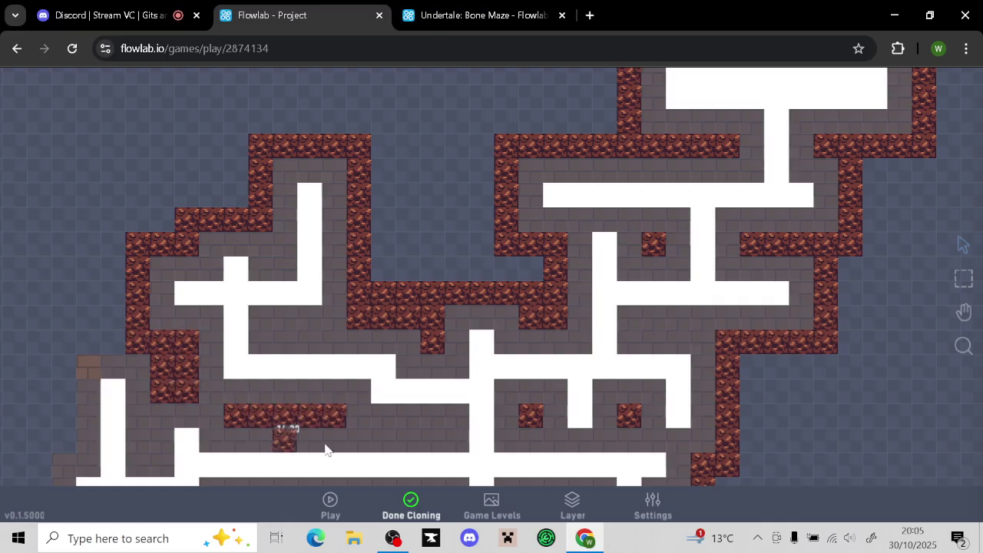
left_click(400, 503)
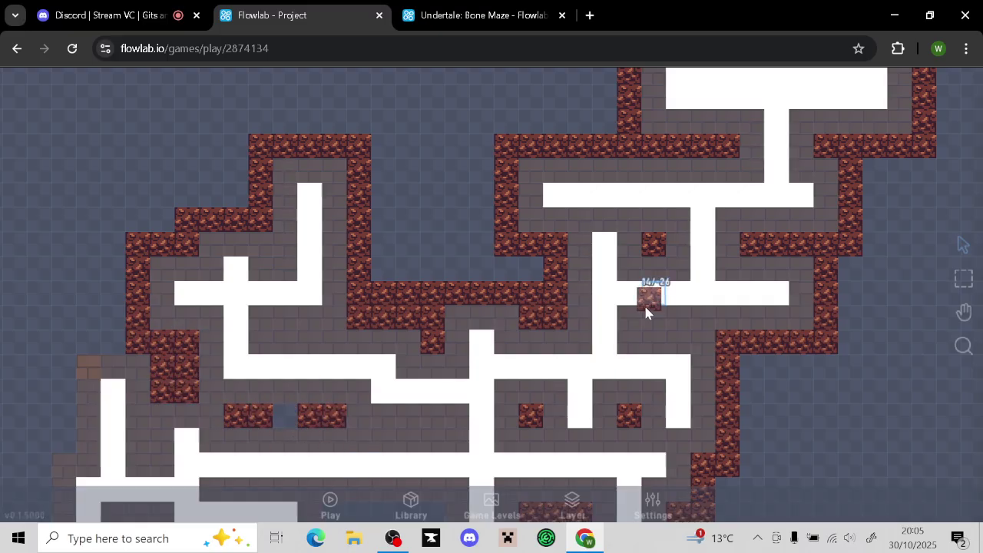
Clone the rock tile along the outer wall of the far-left branch and around its lower dead end
mouse_move(321, 398)
left_mouse_down()
mouse_move(679, 260)
mouse_move(676, 175)
mouse_move(703, 238)
left_mouse_up()
left_click(571, 204)
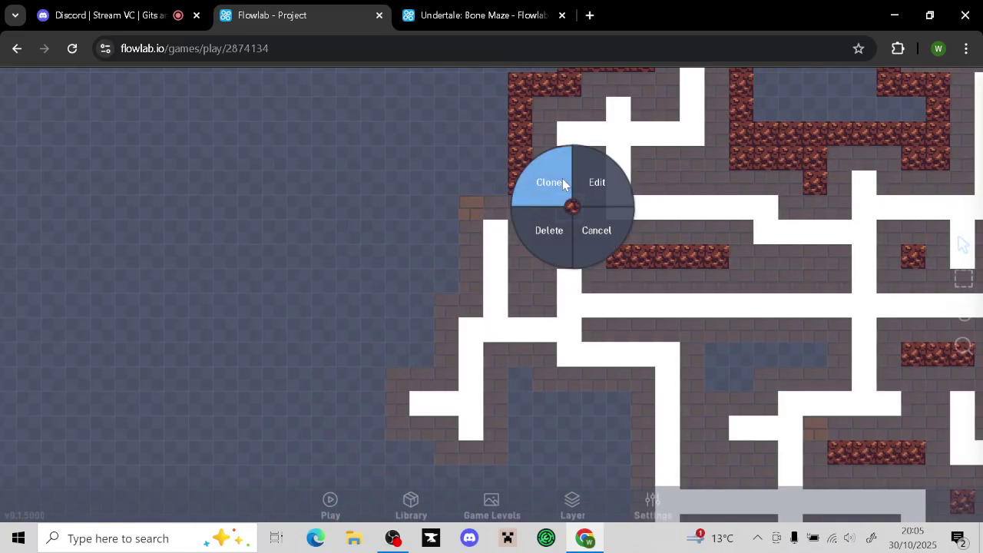
left_click(561, 179)
mouse_move(497, 181)
left_mouse_down()
mouse_move(447, 198)
mouse_move(426, 336)
mouse_move(419, 300)
mouse_move(400, 345)
left_mouse_up()
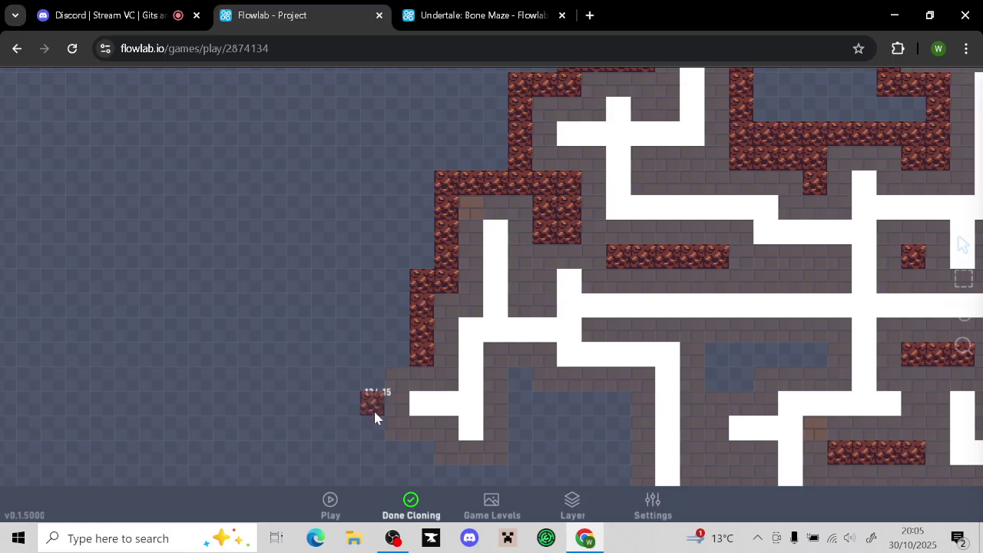
mouse_move(373, 455)
left_mouse_down()
mouse_move(371, 381)
mouse_move(398, 361)
left_mouse_up()
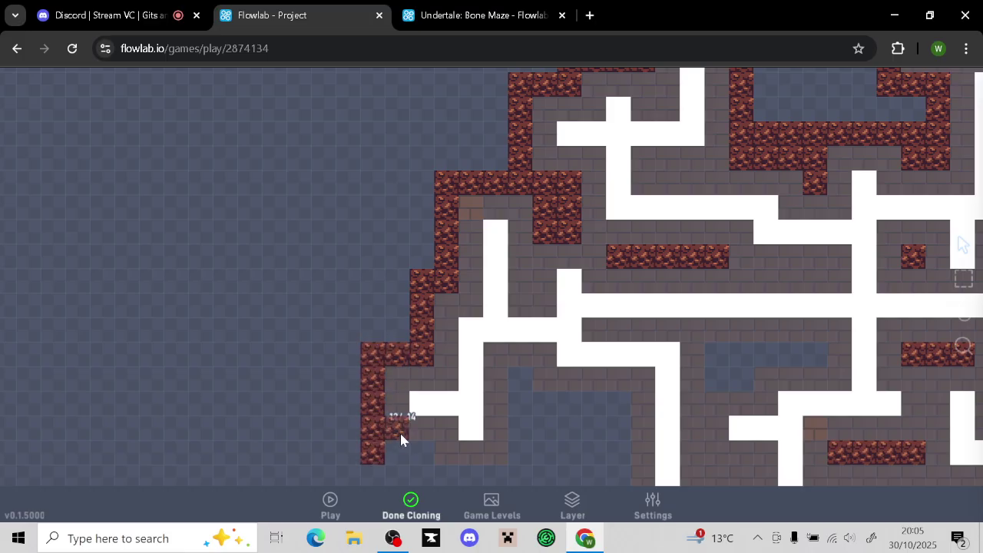
left_click_drag(415, 453, 430, 453)
mouse_move(515, 390)
left_mouse_down()
mouse_move(511, 461)
mouse_move(464, 476)
mouse_move(415, 472)
left_mouse_up()
Clone the rock tile beneath the wall beside the far-left branch and into the enclosed gap left of the central vertical corridor
left_click_drag(538, 401, 643, 406)
mouse_move(804, 355)
left_mouse_down()
mouse_move(732, 357)
mouse_move(733, 377)
left_mouse_up()
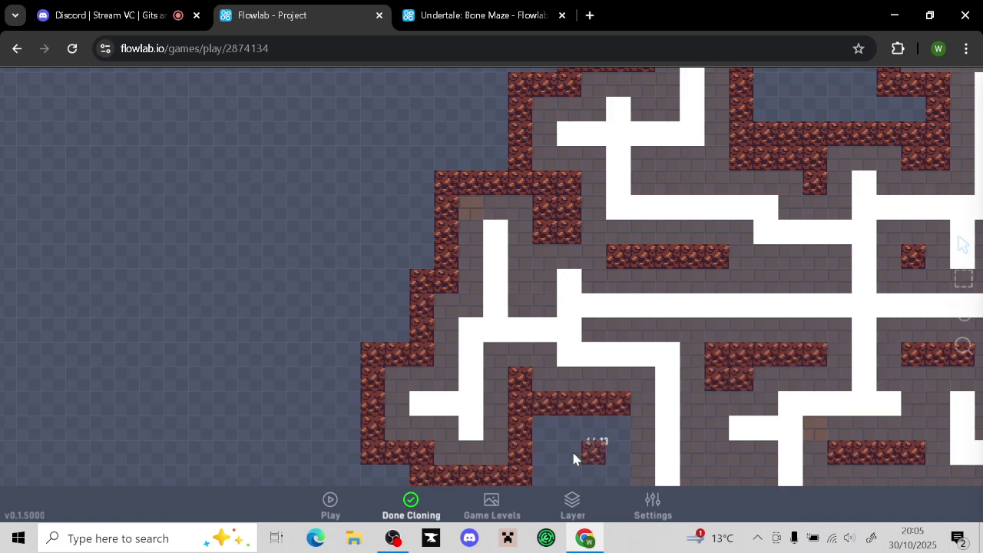
left_click(411, 503)
Clone the rock tile down the outer left wall, connecting the far-left branch's border to the lower-left wall's border
mouse_move(807, 146)
left_mouse_down()
mouse_move(763, 187)
mouse_move(722, 196)
mouse_move(797, 144)
left_mouse_up()
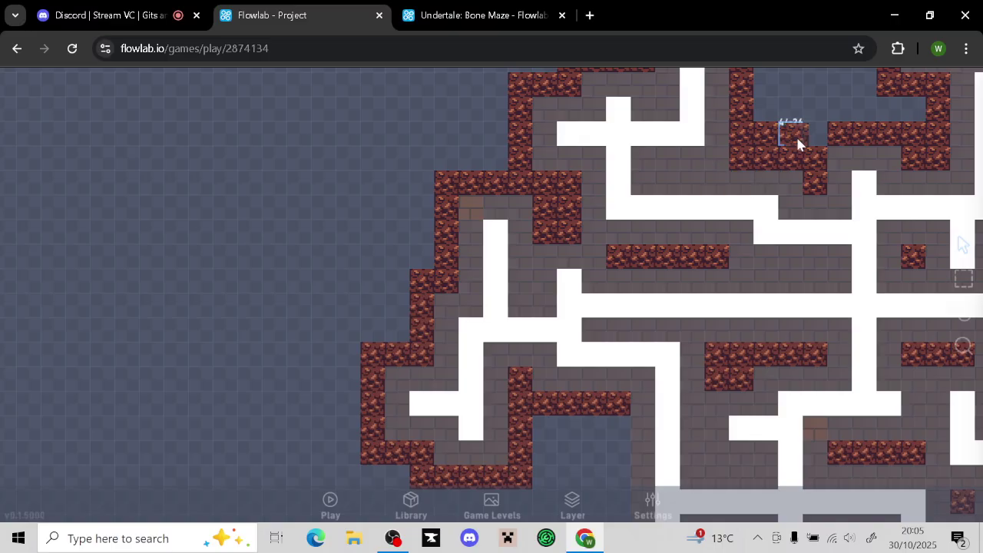
left_click_drag(809, 109, 629, 74)
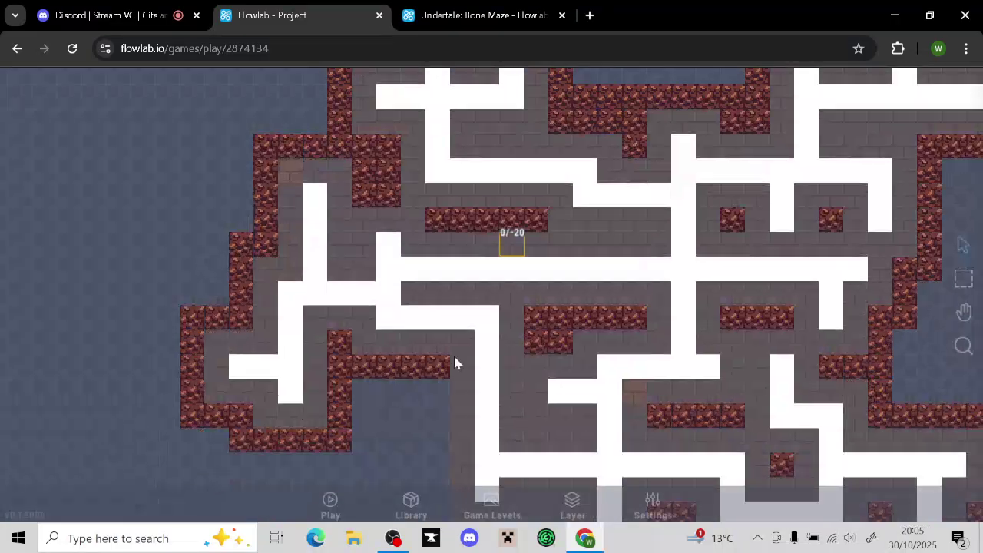
mouse_move(406, 458)
left_mouse_down()
mouse_move(353, 136)
mouse_move(345, 245)
left_mouse_up()
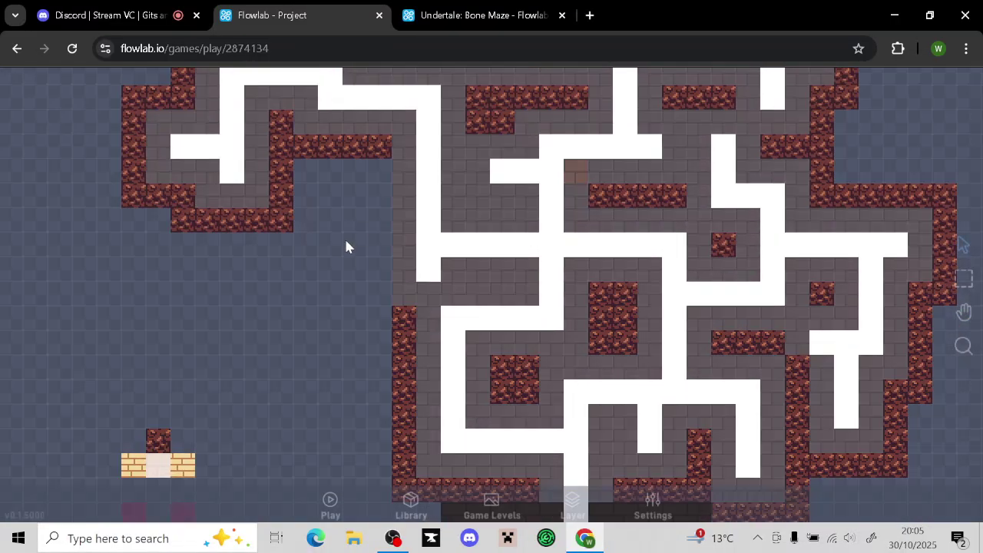
left_click(399, 326)
left_click(375, 300)
left_click_drag(380, 165, 377, 327)
left_click(410, 505)
Switch the level editor to the Game World layer
scroll(335, 395, "down", 6)
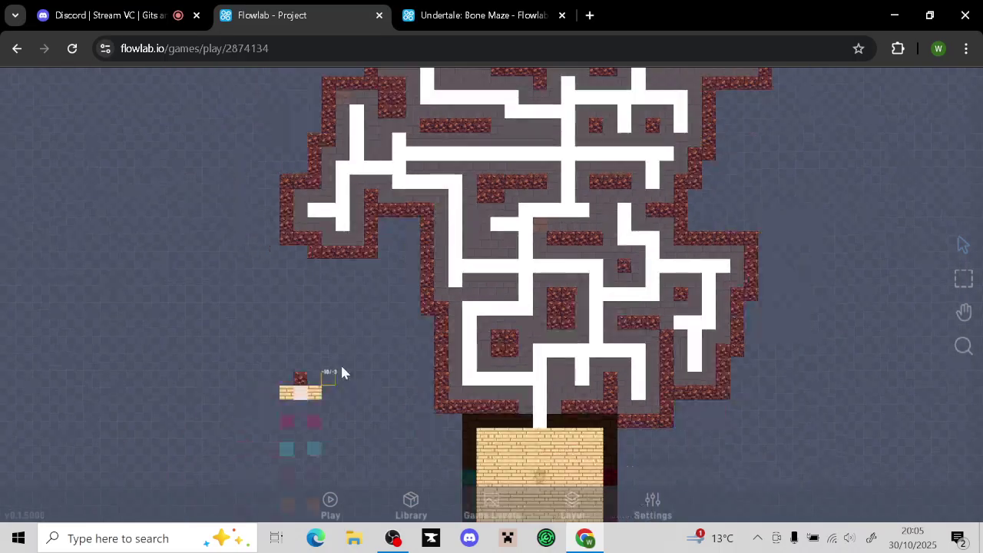
left_click_drag(870, 309, 821, 439)
scroll(817, 423, "down", 3)
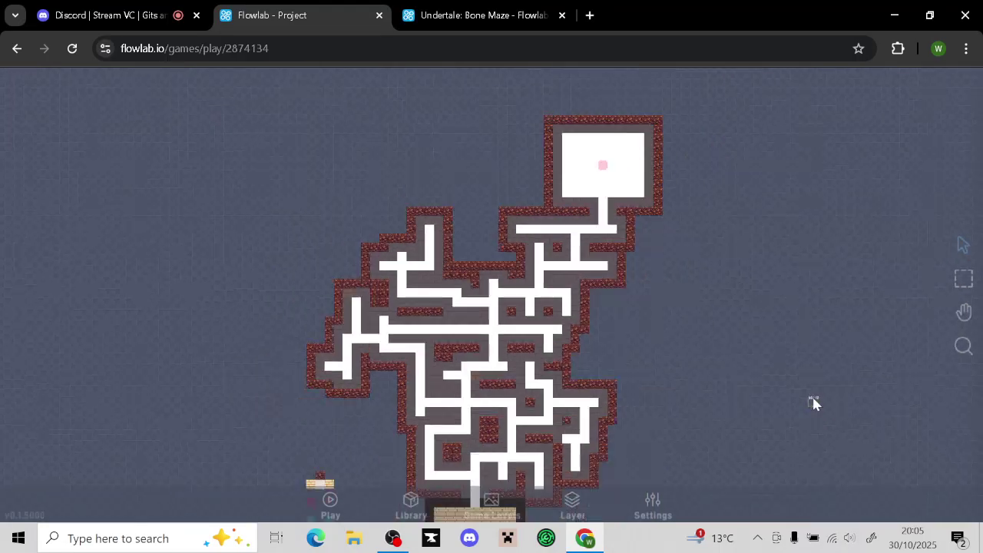
left_click_drag(749, 404, 770, 327)
left_click(580, 503)
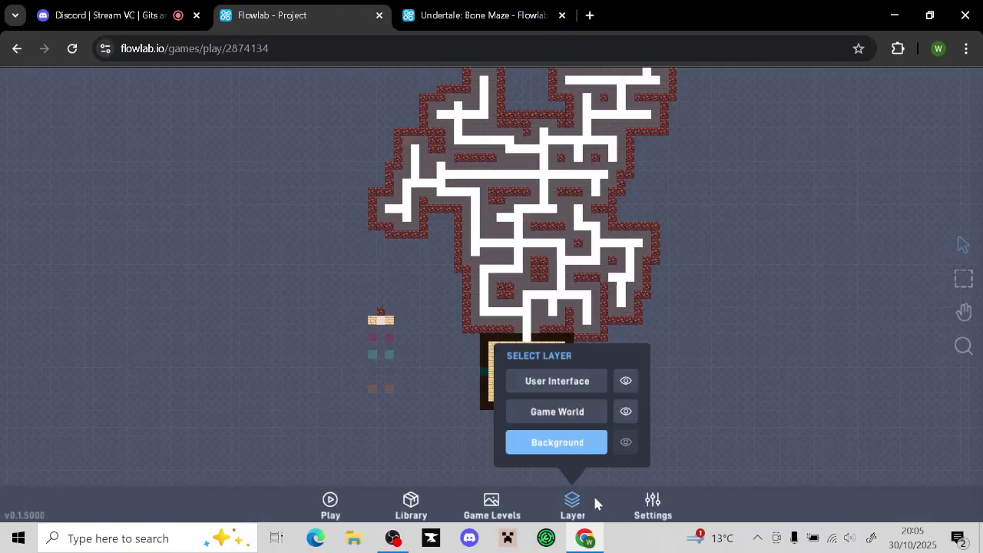
left_click(551, 411)
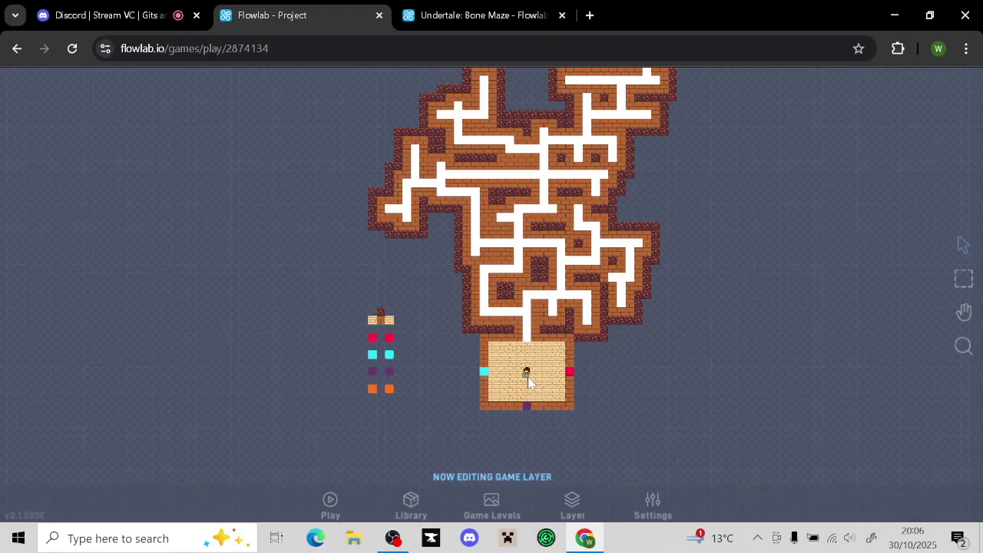
Open the player character's settings, view its sprite, and open its behaviors at the Camera block
left_click(527, 377)
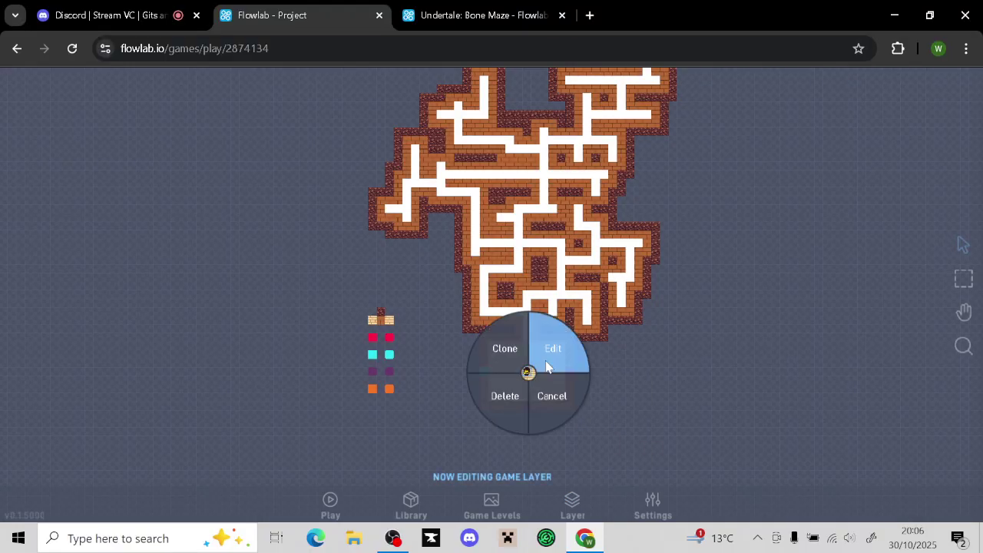
left_click(546, 367)
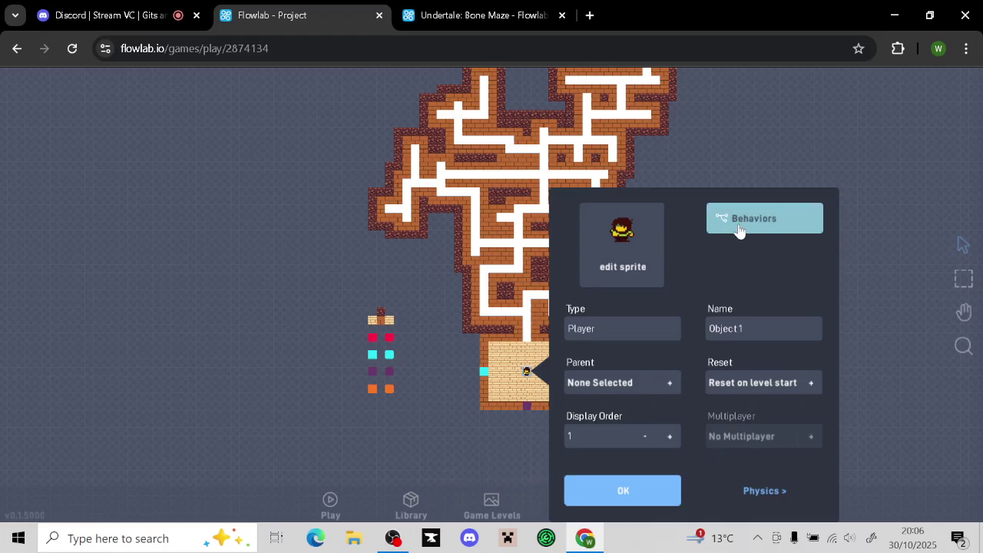
left_click(630, 246)
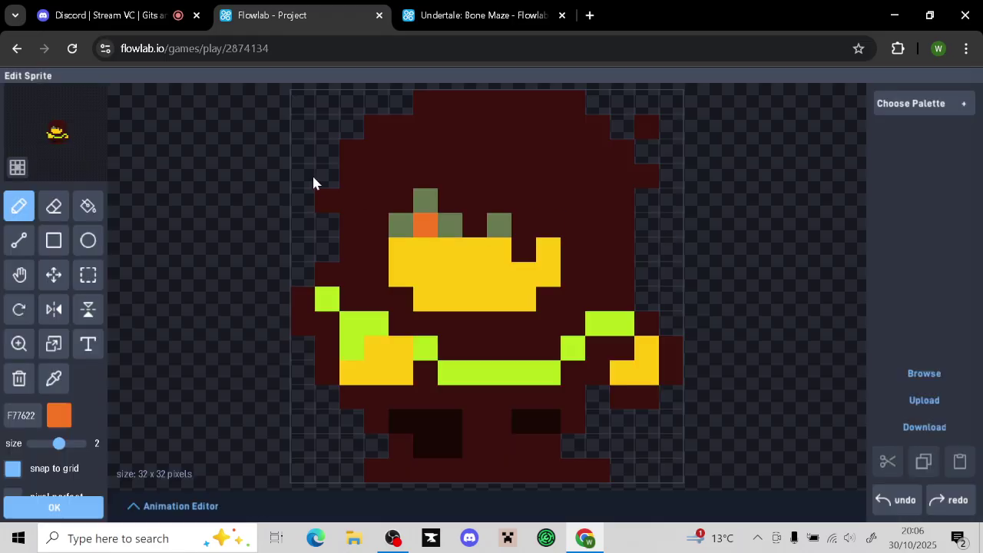
left_click(53, 507)
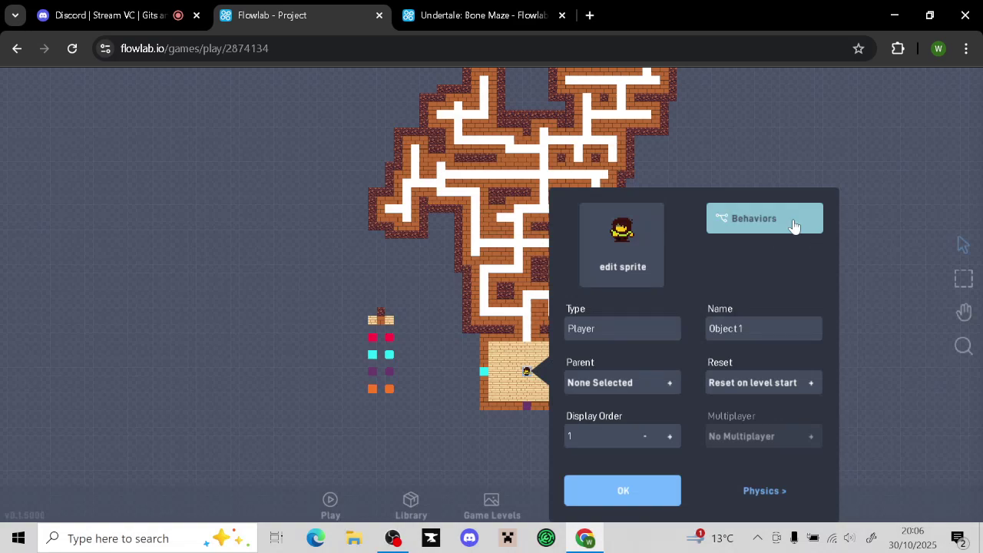
left_click(794, 226)
scroll(528, 262, "up", 5)
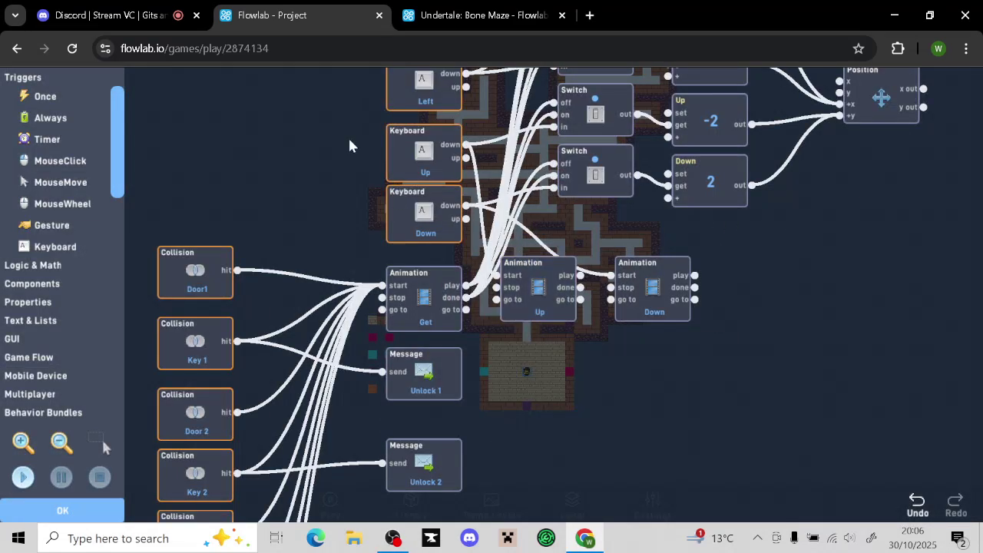
scroll(352, 142, "down", 5)
scroll(542, 274, "up", 5)
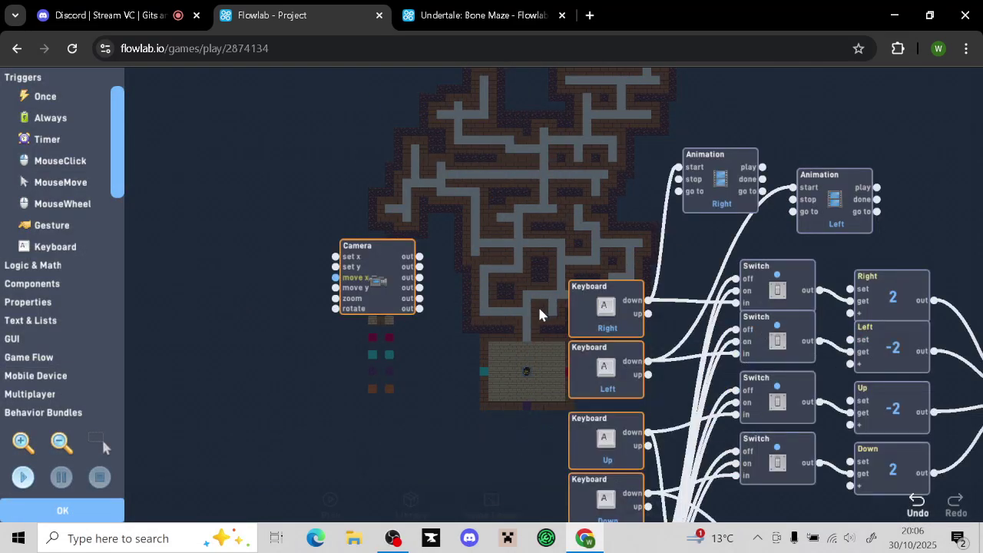
Turn off infinite Y in the settings of the player's Camera block
left_click(403, 290)
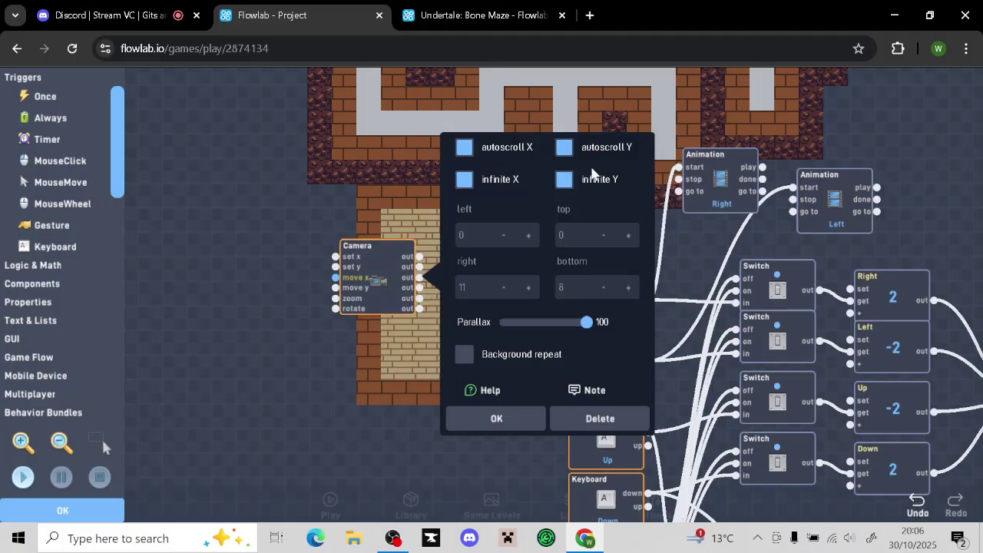
left_click(565, 180)
left_click(565, 180)
left_click(572, 189)
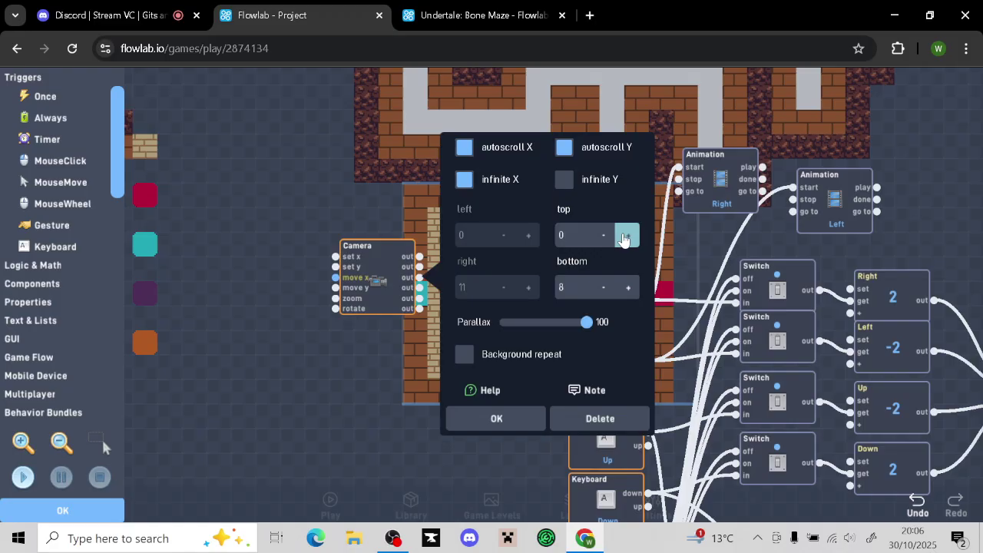
Set the camera's top limit to -42, then accept the Camera, behavior and player settings
left_click(601, 238)
left_click(601, 238)
left_click(600, 238)
left_click(600, 238)
left_click(601, 239)
left_click(600, 238)
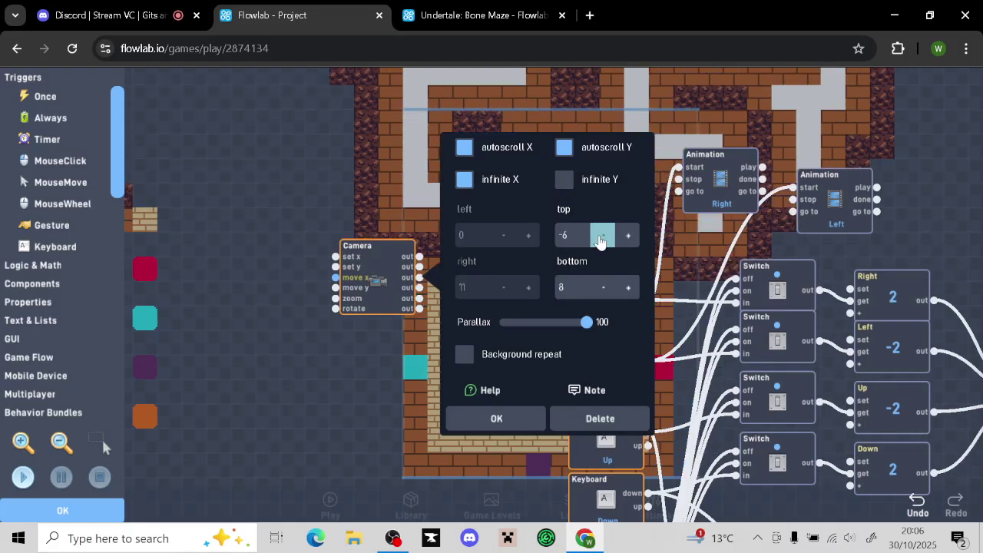
left_click(600, 238)
left_click(600, 238)
left_click(600, 239)
left_click(600, 238)
left_click(601, 238)
left_click(601, 238)
left_click(601, 238)
left_click(601, 238)
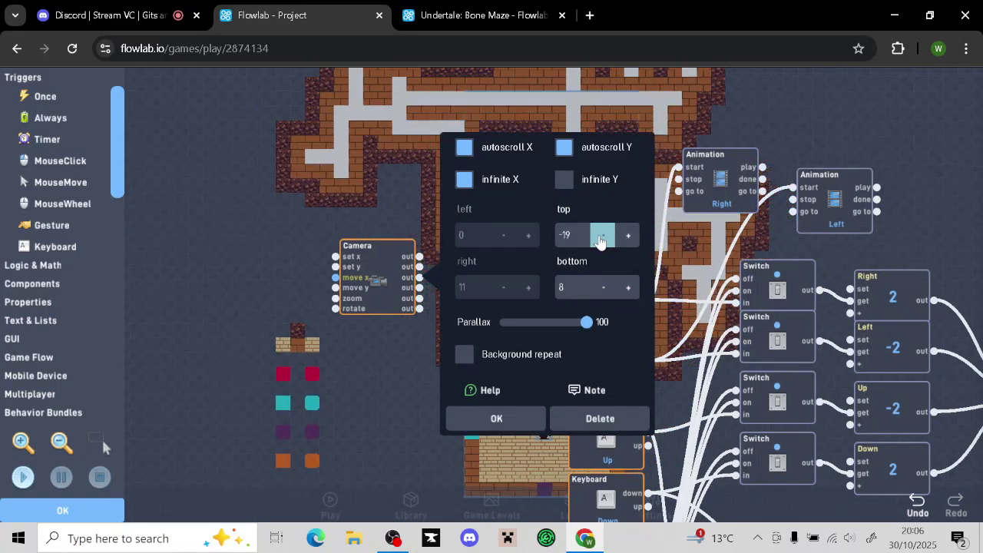
left_click(601, 238)
left_click(601, 238)
left_click(601, 238)
left_click(600, 238)
left_click(600, 238)
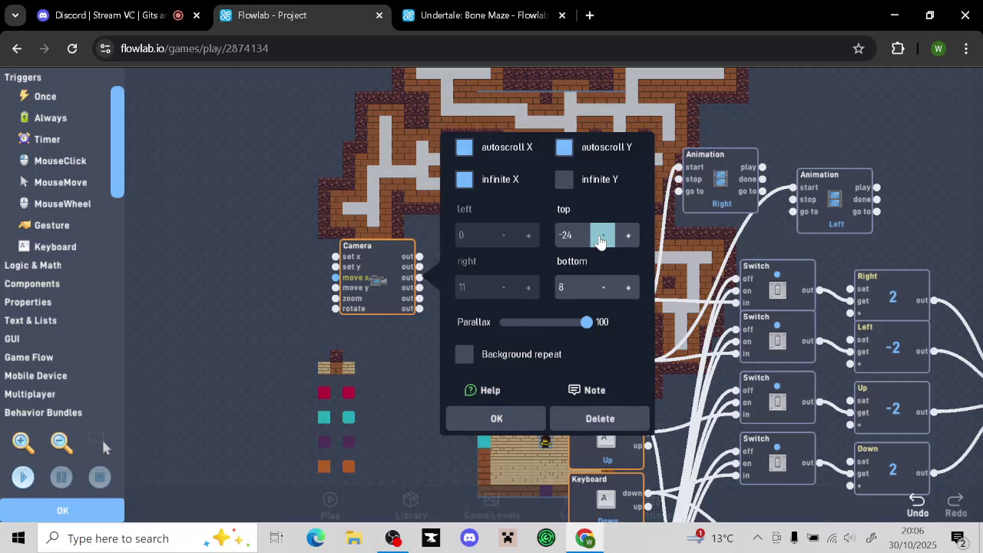
left_click(601, 238)
left_click(600, 238)
left_click(601, 238)
left_click(601, 238)
left_click(601, 238)
left_click(601, 238)
left_click(601, 238)
left_click(600, 238)
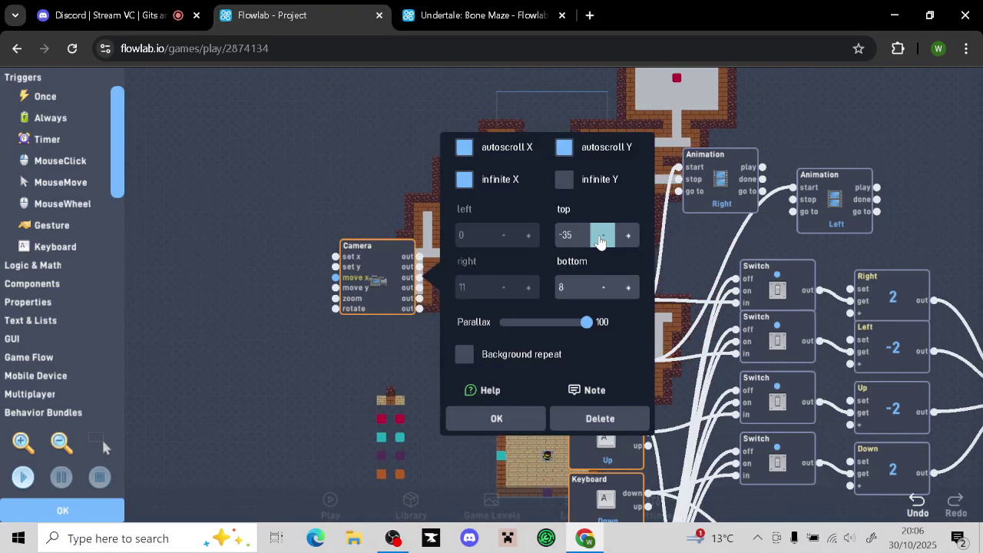
left_click(601, 238)
left_click(600, 238)
left_click(600, 238)
left_click(601, 239)
left_click(601, 238)
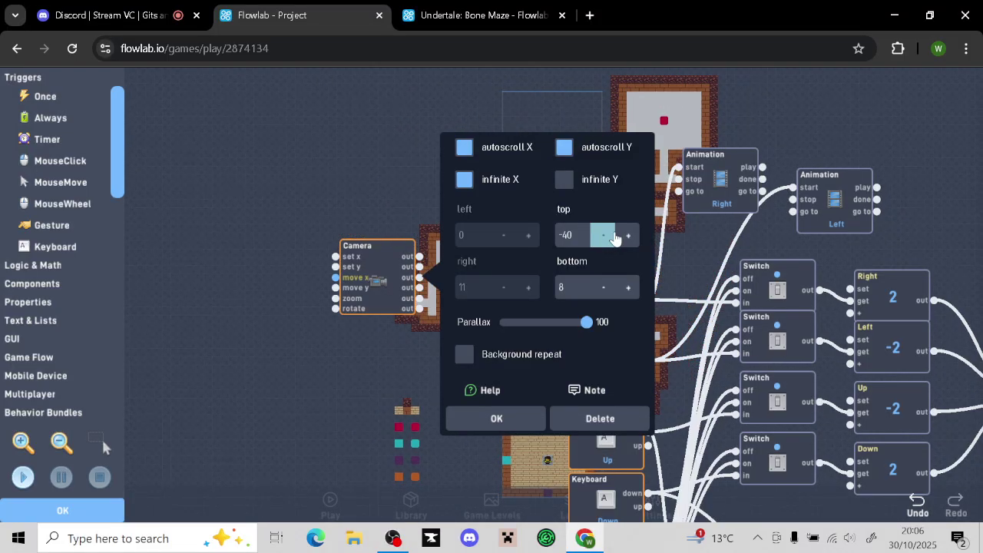
left_click(600, 238)
left_click(600, 238)
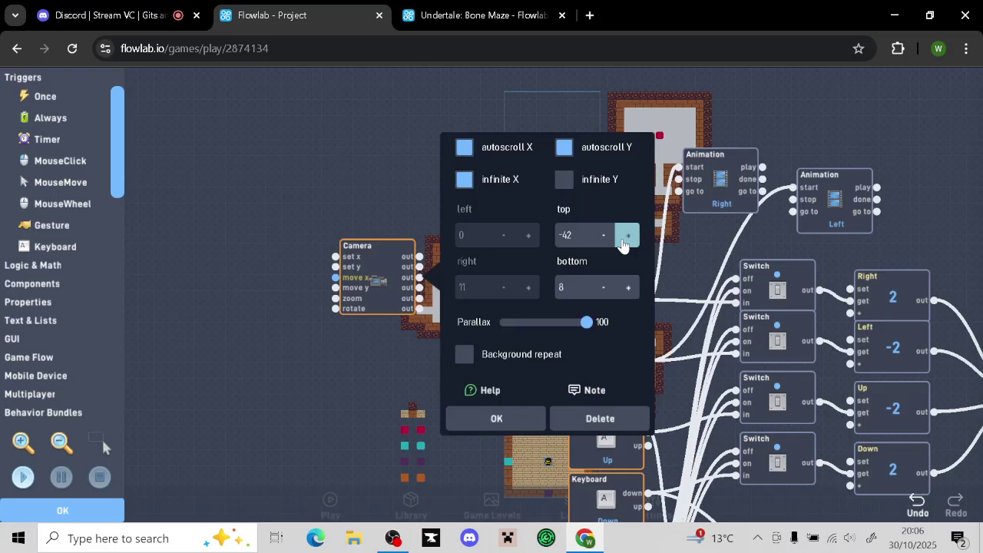
left_click(511, 418)
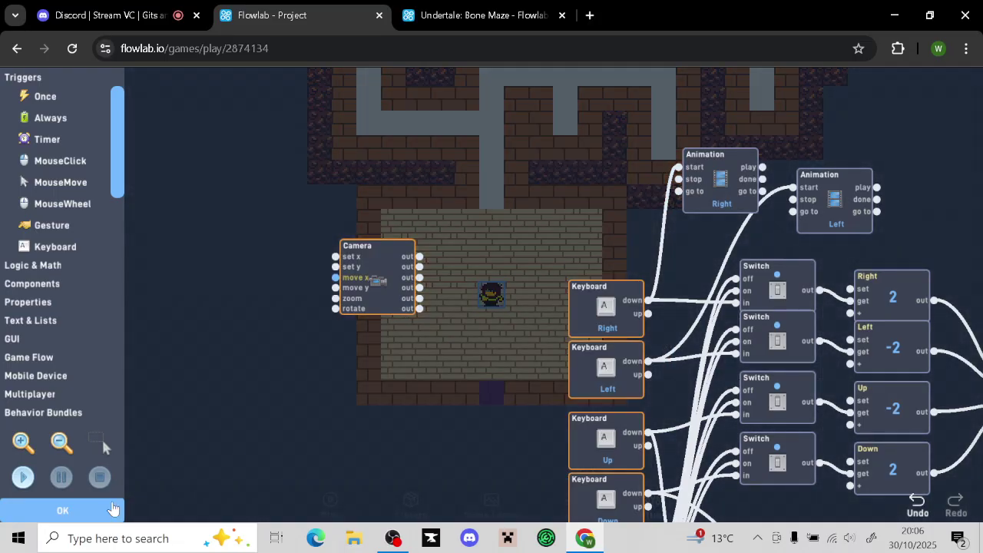
left_click(113, 509)
left_click(622, 491)
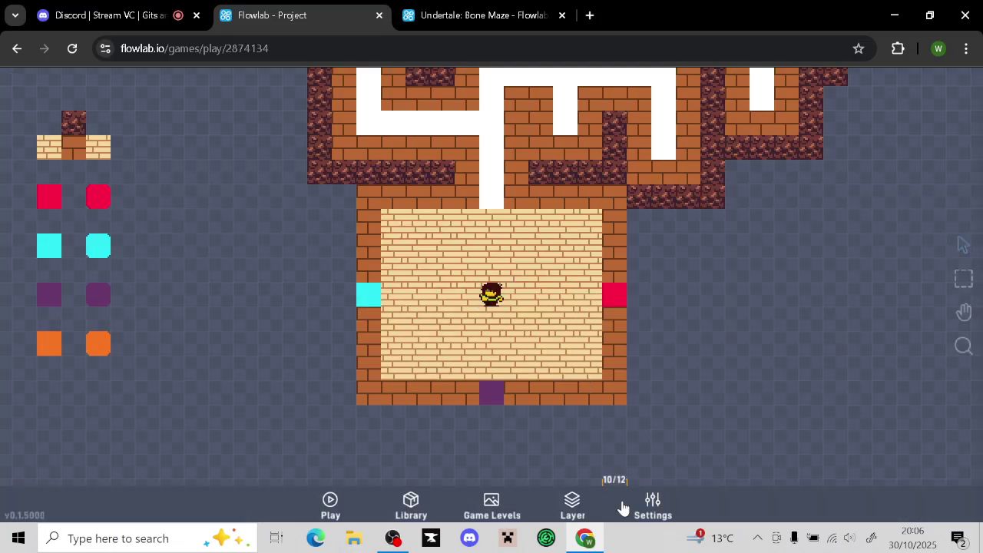
Playtest the level by walking the player from the starting room through the maze to the room at its upper end
left_click(332, 503)
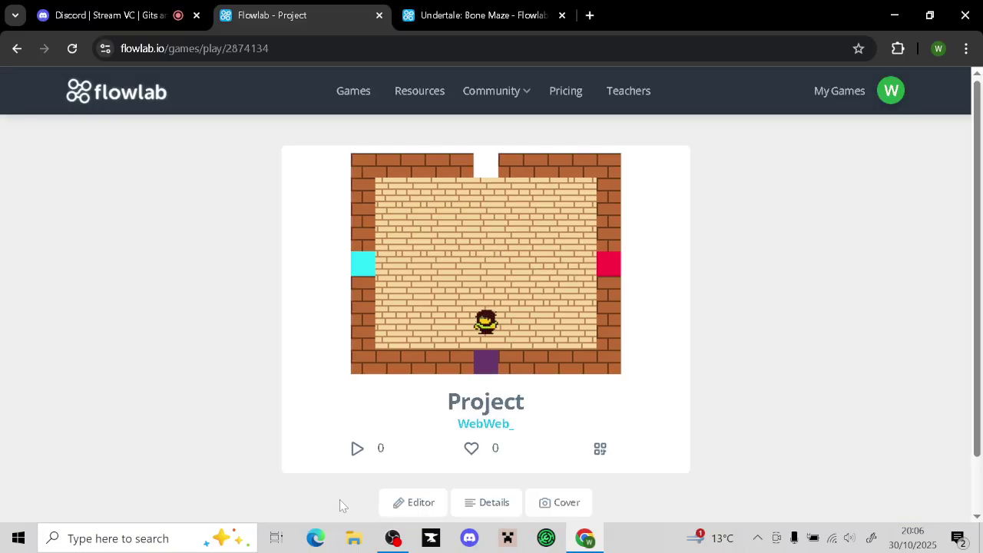
key("Up")
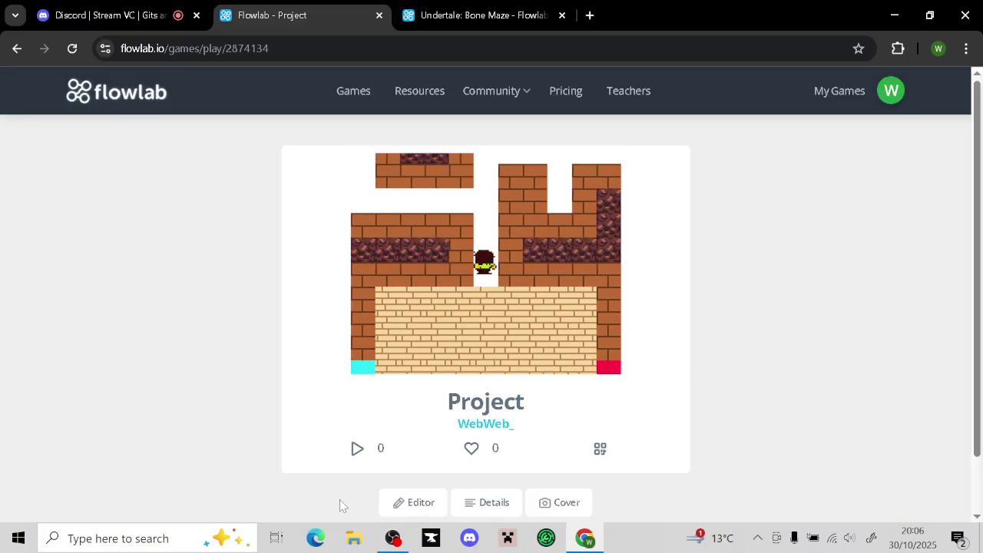
key("Left")
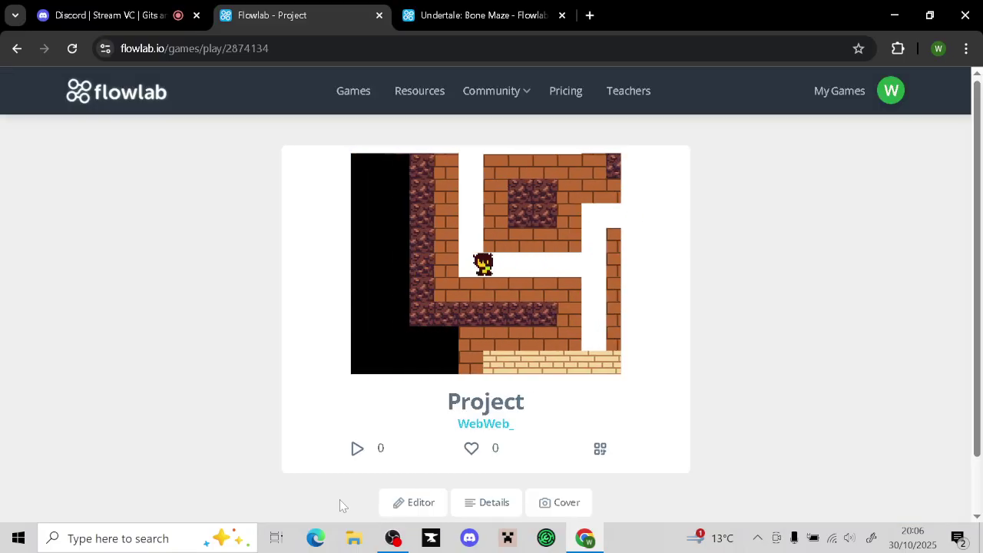
key("Right")
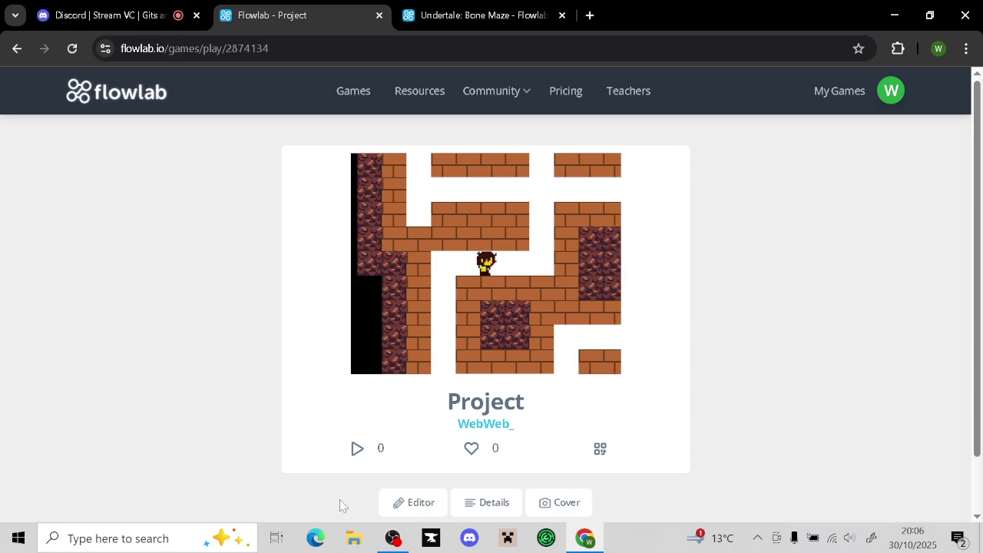
key("Right")
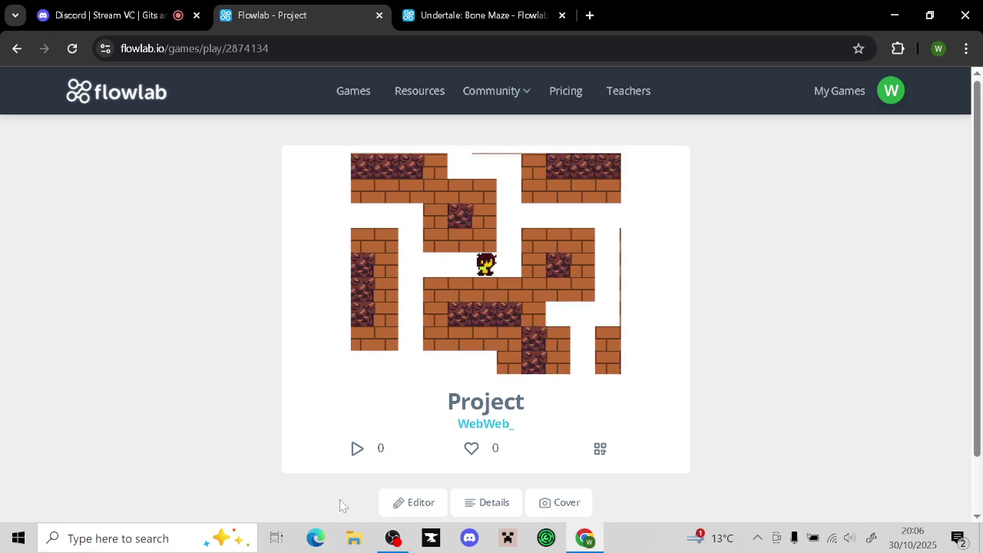
key("Up")
key("Left")
key("Up")
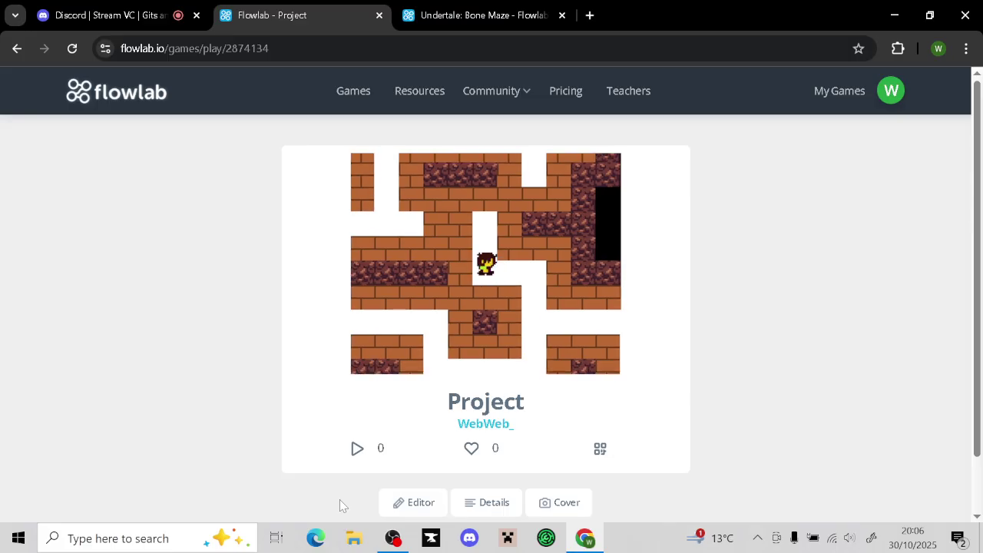
key("Right")
key("Down")
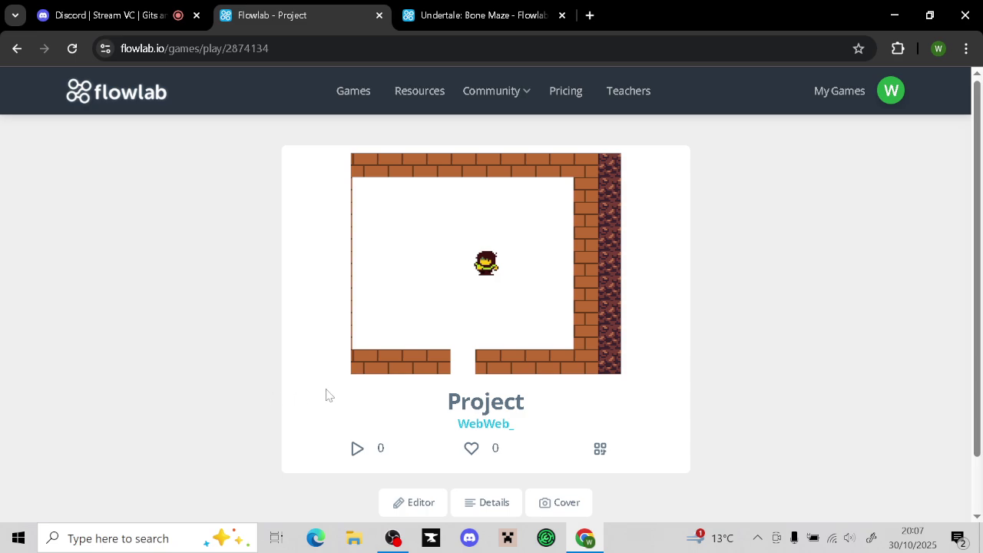
Return to the level editor and switch to the Background layer
left_click(423, 502)
left_click_drag(760, 319, 745, 480)
scroll(602, 267, "down", 3)
scroll(603, 267, "down", 2)
left_click_drag(735, 311, 667, 480)
left_click_drag(719, 275, 669, 411)
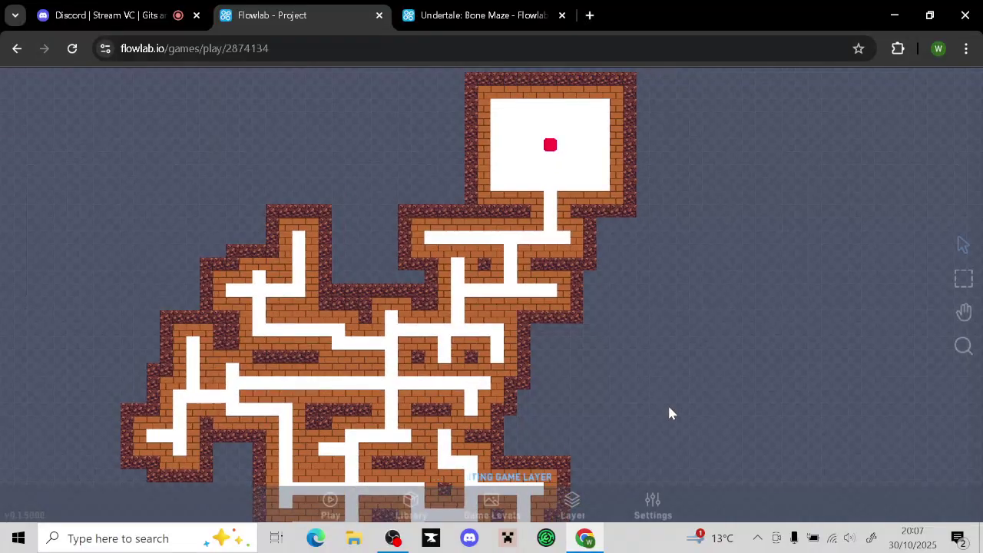
left_click(629, 209)
left_click(662, 207)
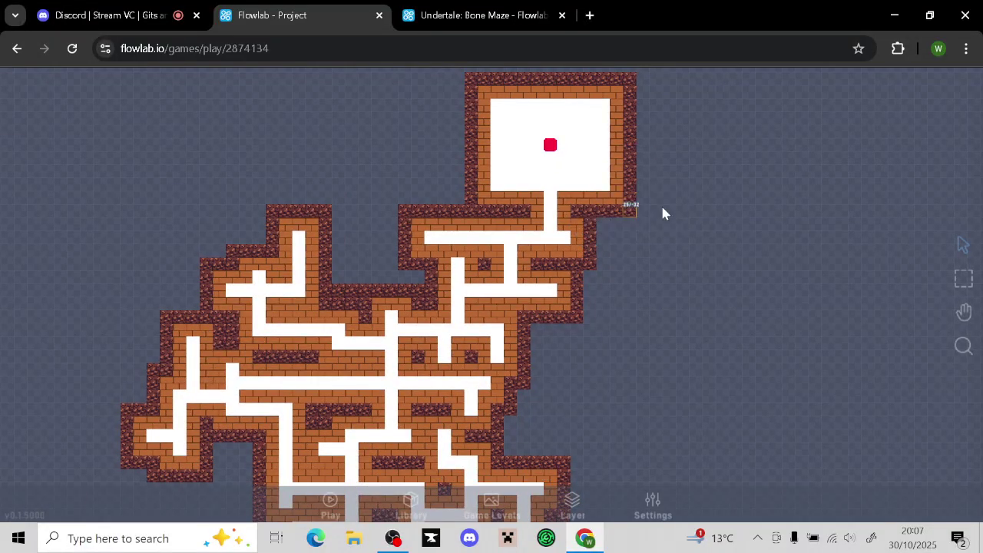
left_click_drag(672, 278, 667, 201)
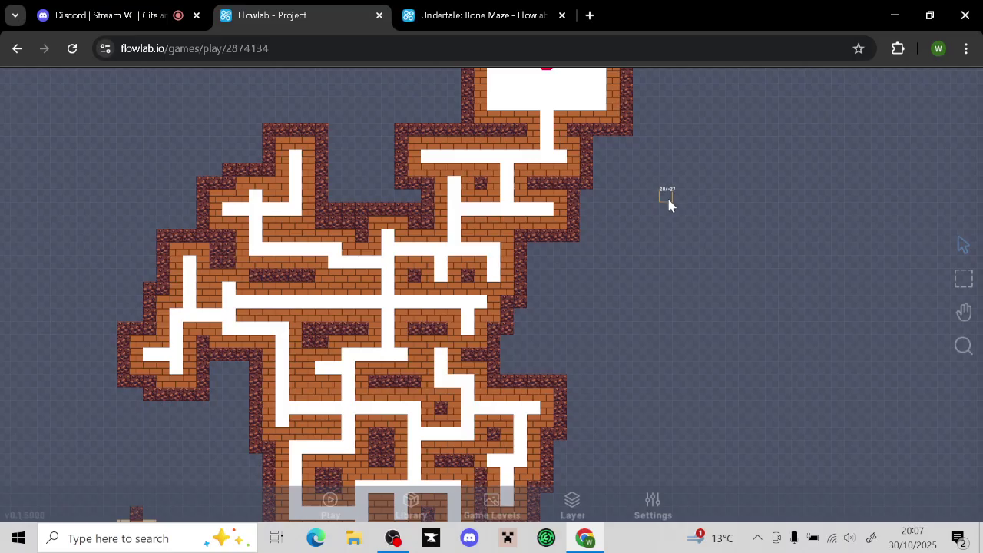
left_click(573, 500)
left_click(572, 441)
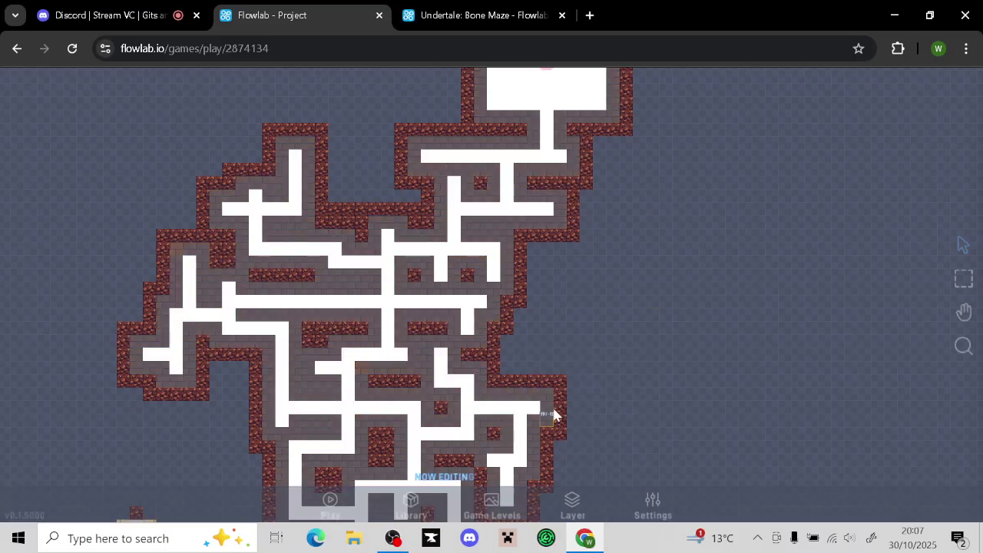
Clone the rock tile straight down from the key room's lower-right corner and across to the maze's lower-right border
mouse_move(656, 333)
left_mouse_down()
mouse_move(662, 314)
mouse_move(584, 254)
mouse_move(490, 276)
mouse_move(463, 353)
mouse_move(485, 439)
left_mouse_up()
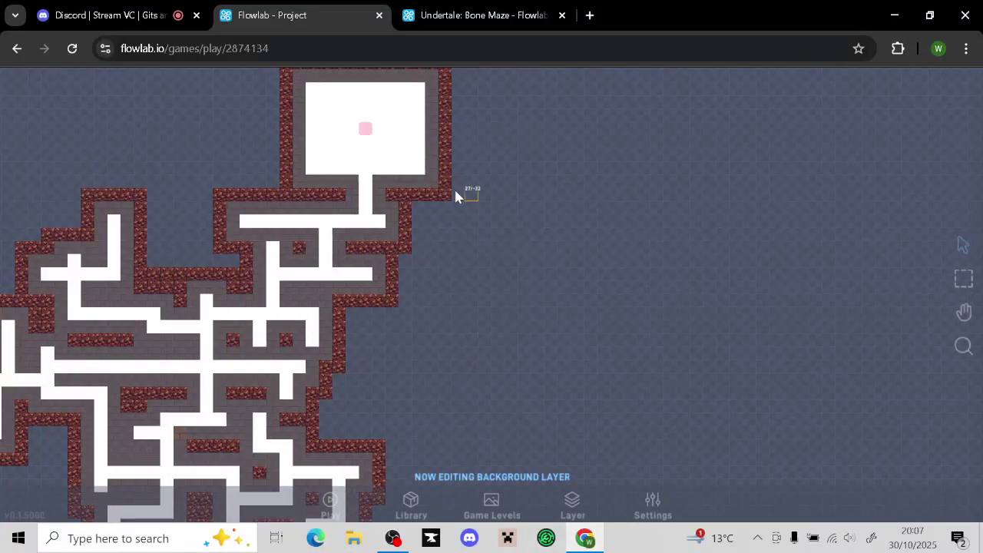
left_click(445, 195)
left_click(430, 186)
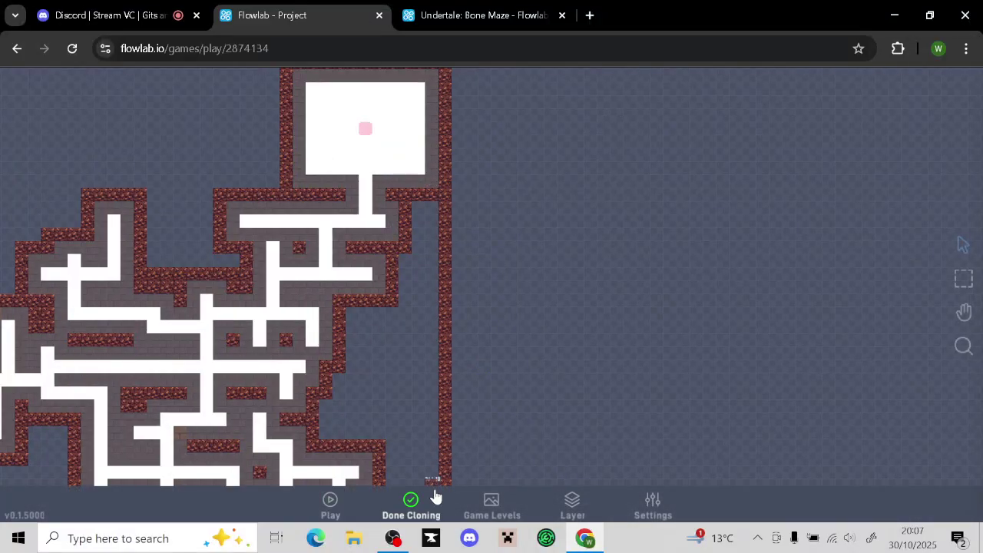
left_click_drag(416, 482, 402, 481)
left_click(430, 472)
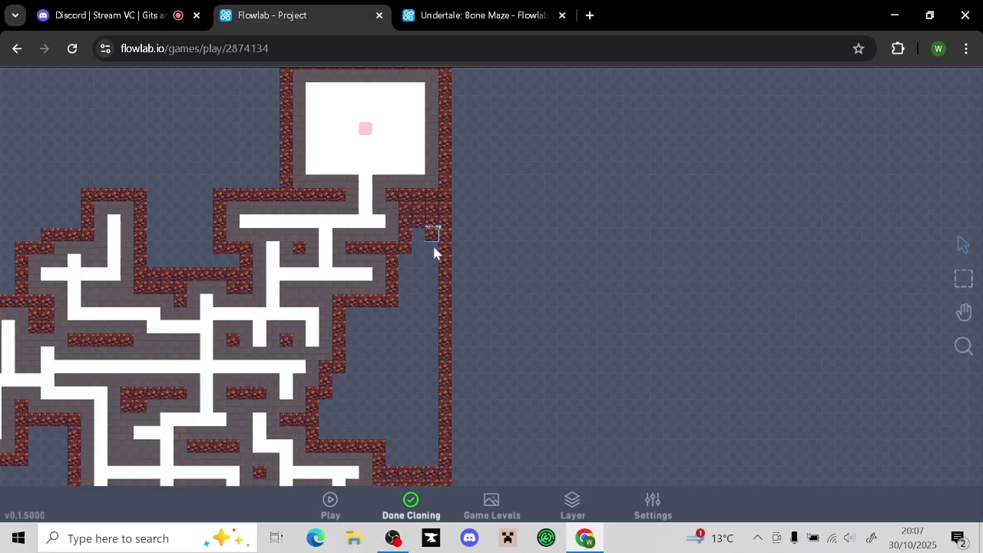
Fill the enclosed area between the maze's right side and the outer border with cloned rock tiles, then finish cloning
mouse_move(435, 253)
left_mouse_down()
mouse_move(422, 248)
mouse_move(416, 383)
mouse_move(437, 456)
mouse_move(440, 286)
mouse_move(408, 263)
mouse_move(403, 376)
left_mouse_up()
mouse_move(404, 465)
left_mouse_down()
mouse_move(386, 325)
mouse_move(391, 336)
mouse_move(365, 314)
mouse_move(362, 371)
mouse_move(328, 424)
mouse_move(375, 384)
left_mouse_up()
left_click_drag(389, 423, 370, 376)
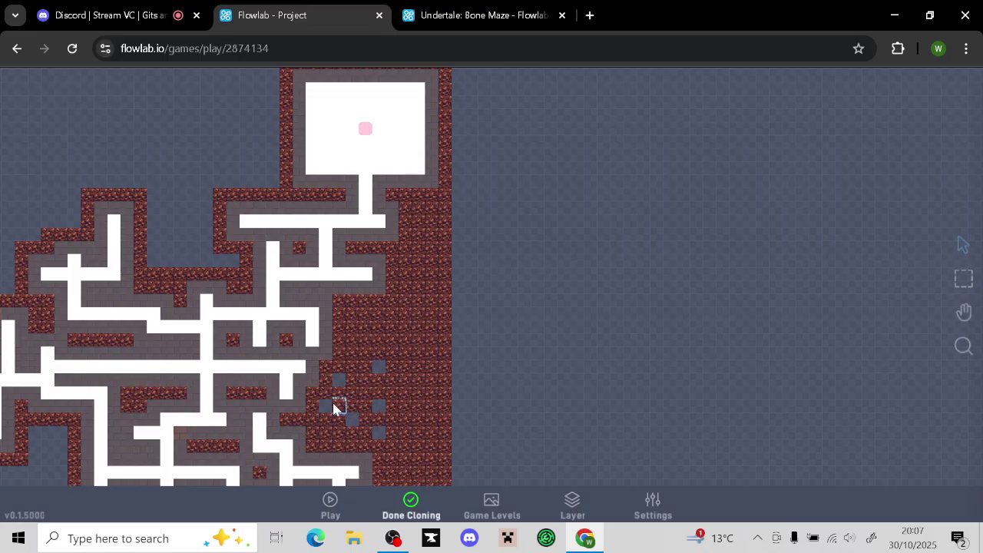
mouse_move(353, 409)
left_mouse_down()
mouse_move(377, 408)
mouse_move(384, 437)
left_mouse_up()
left_click(411, 503)
Clone the rock tile to outline and fill the area from the starting room's upper-right corner to the maze's right border
left_click_drag(523, 353, 669, 134)
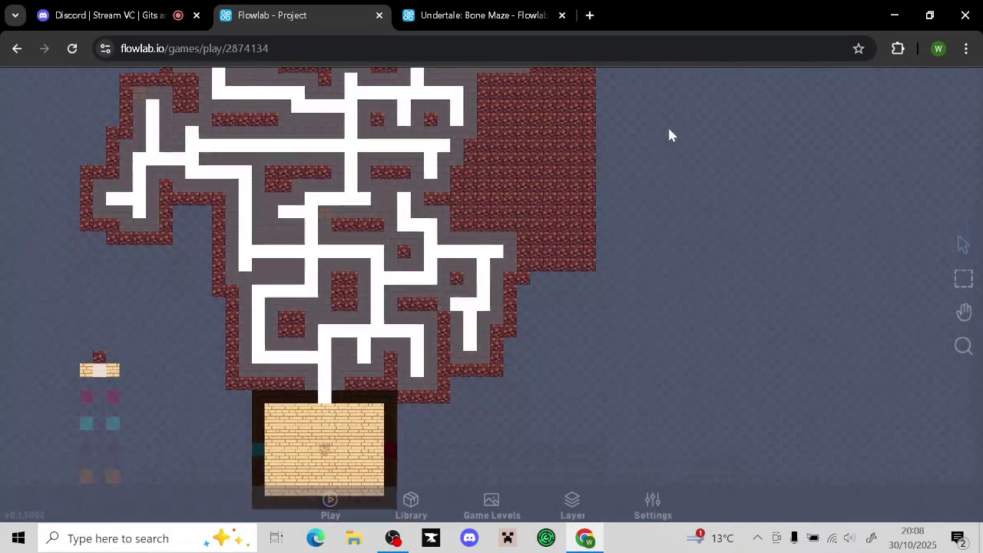
left_click(442, 397)
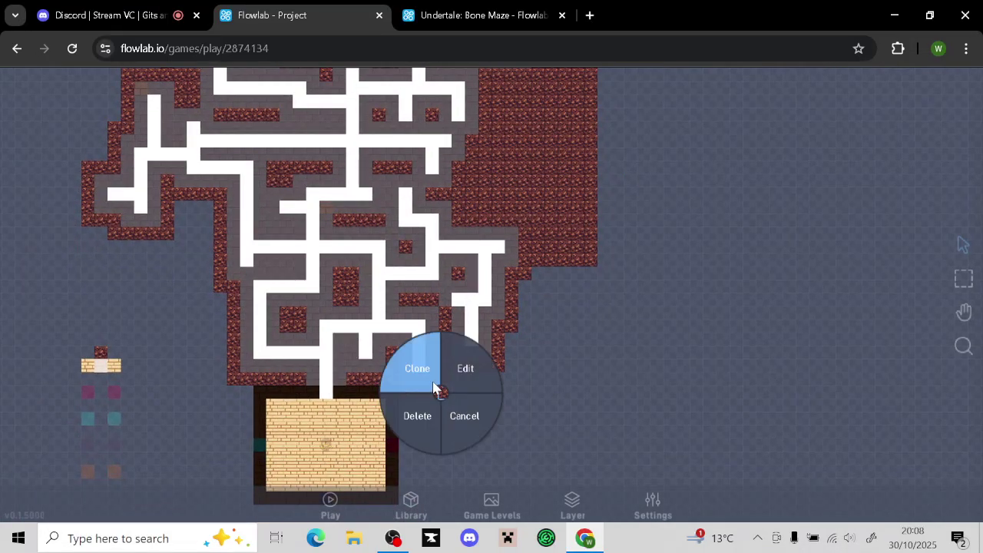
left_click(419, 365)
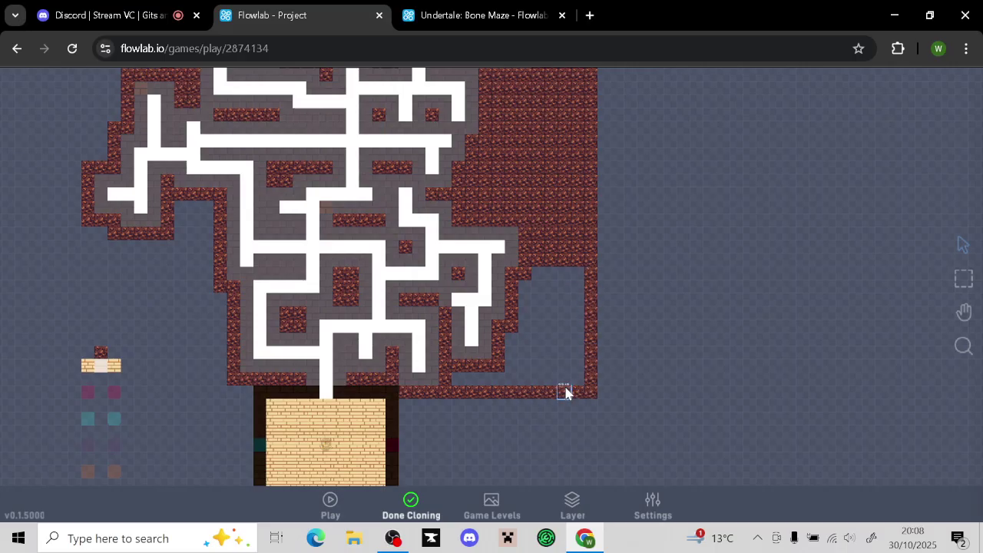
left_click_drag(456, 376, 486, 382)
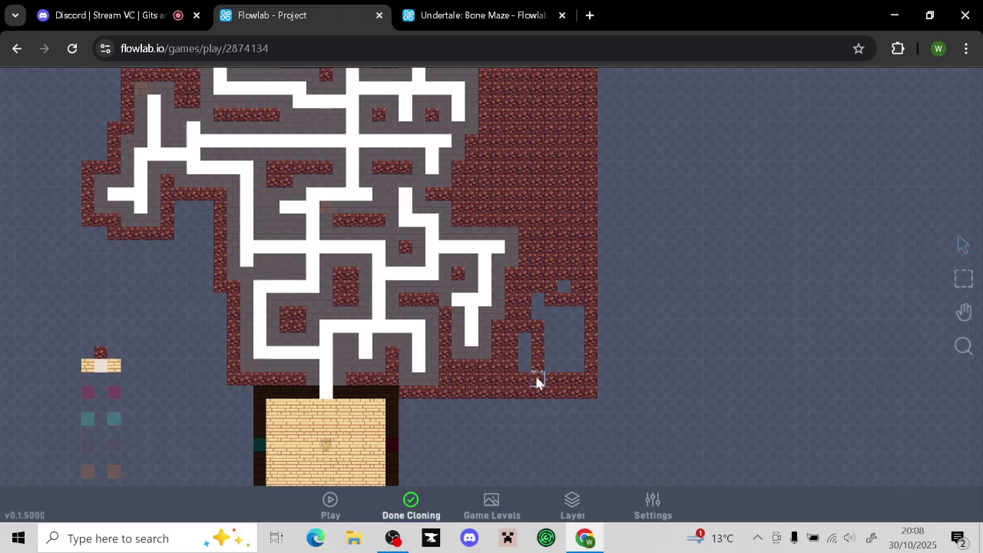
mouse_move(536, 377)
left_mouse_down()
mouse_move(541, 300)
mouse_move(564, 356)
mouse_move(566, 323)
mouse_move(576, 363)
left_mouse_up()
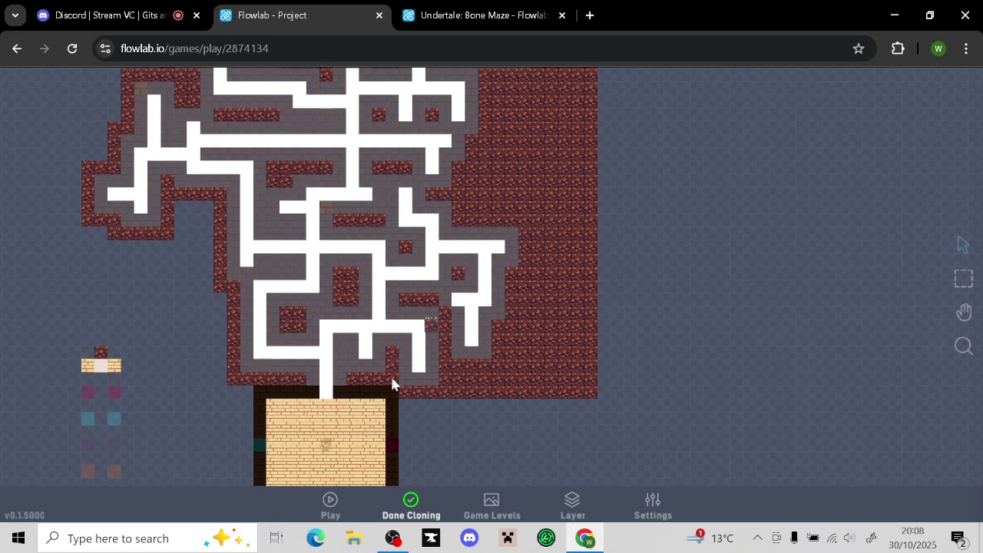
left_click(411, 503)
Move the group of spare background tiles from beside the maze to just below the starting room
left_click_drag(558, 436, 801, 435)
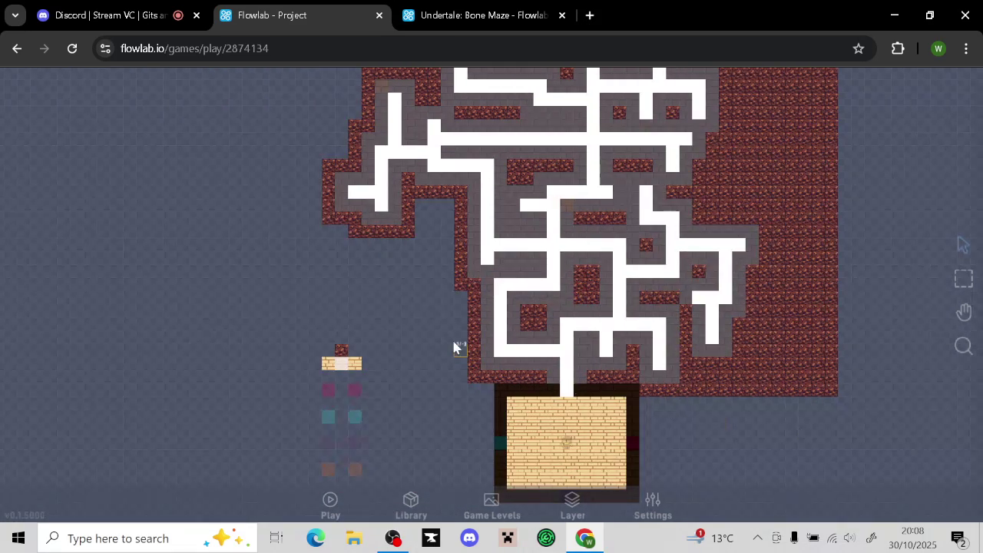
left_click_drag(456, 345, 600, 255)
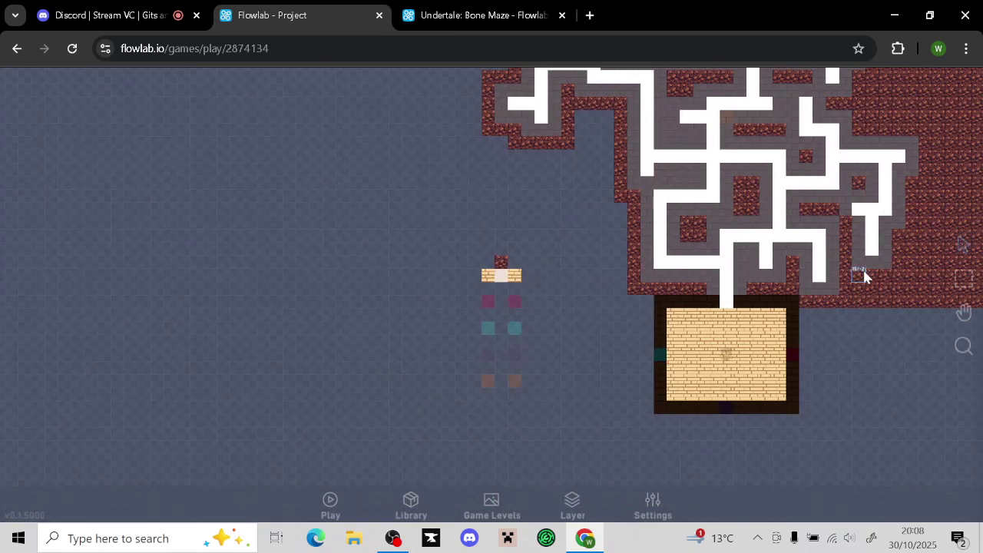
scroll(551, 432, "up", 1)
scroll(572, 384, "up", 2)
left_click_drag(577, 377, 563, 256)
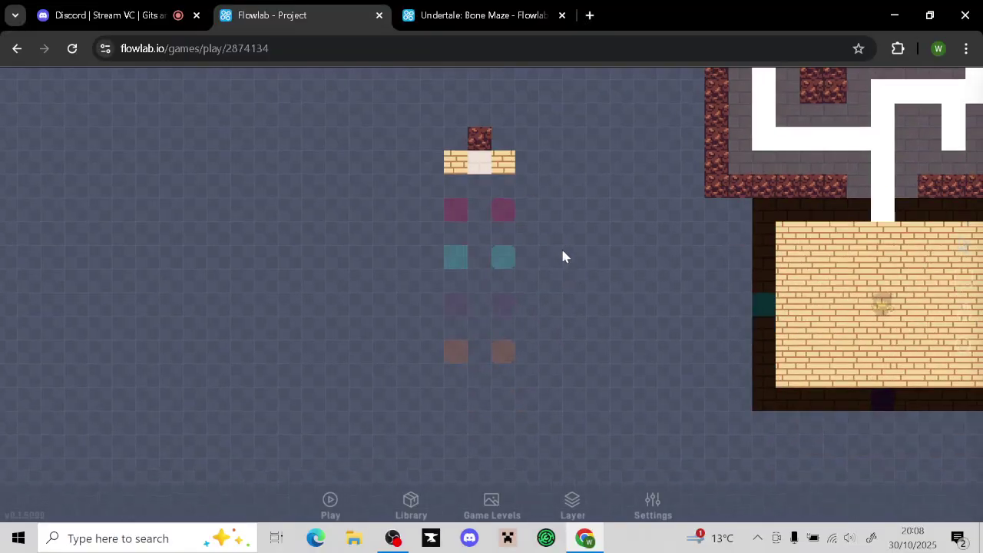
scroll(649, 257, "down", 4)
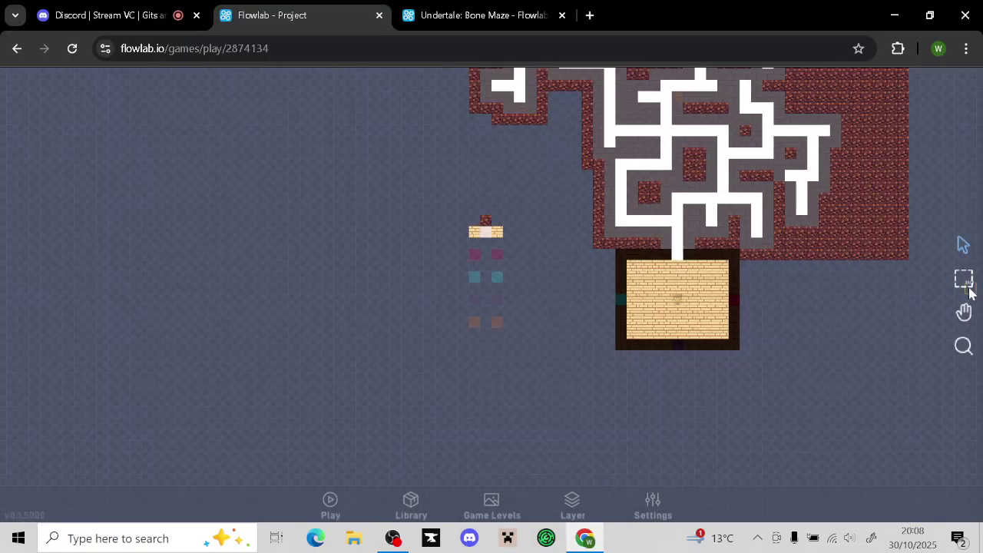
left_click(963, 279)
left_click_drag(426, 212, 551, 360)
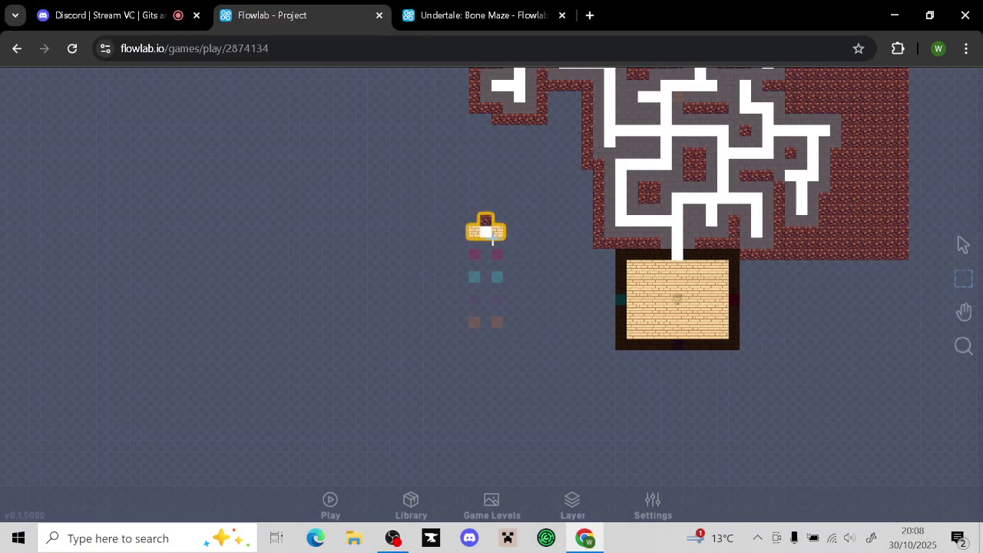
mouse_move(492, 232)
left_mouse_down()
mouse_move(630, 418)
mouse_move(655, 392)
left_mouse_up()
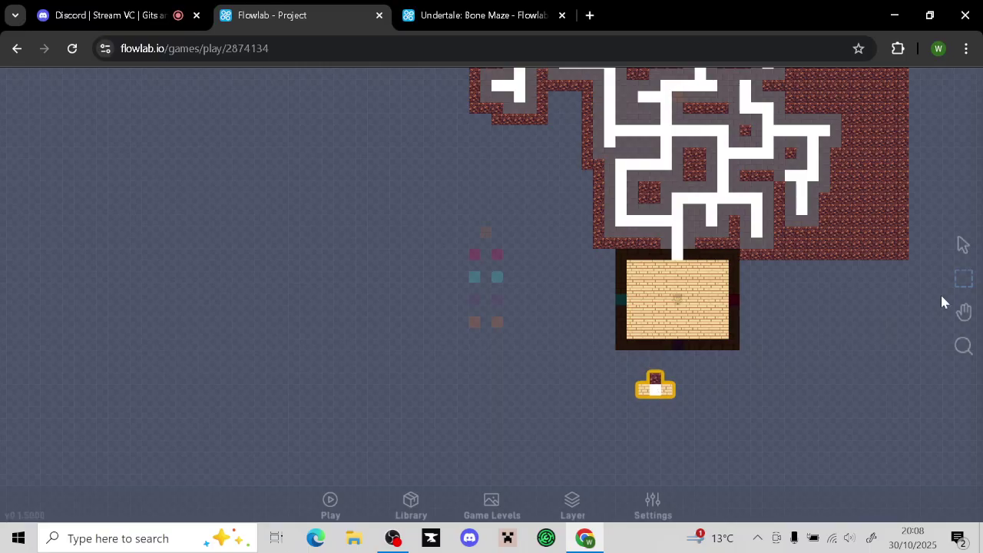
left_click(963, 278)
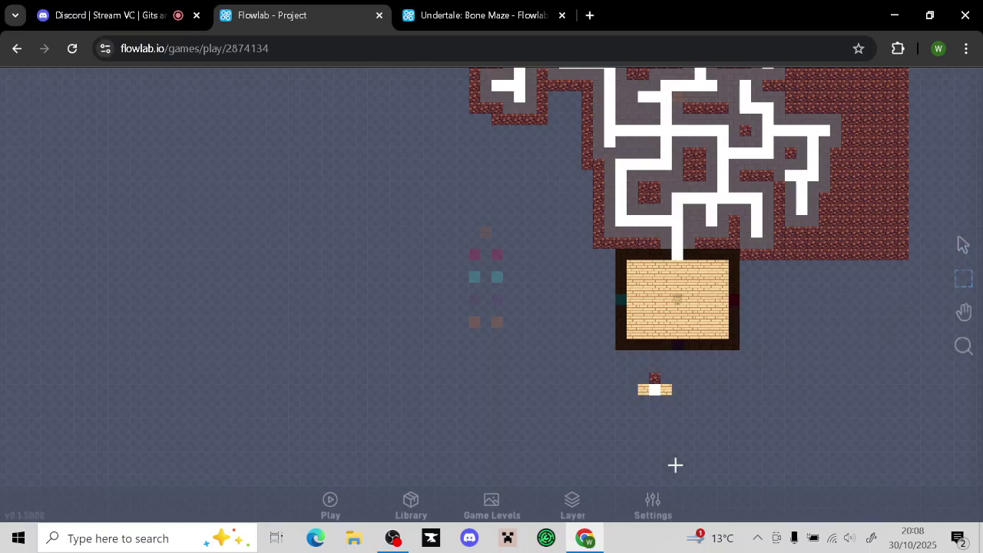
Switch to the Game World layer and move the spare brick and coloured blocks below the starting room
left_click(572, 503)
left_click(586, 419)
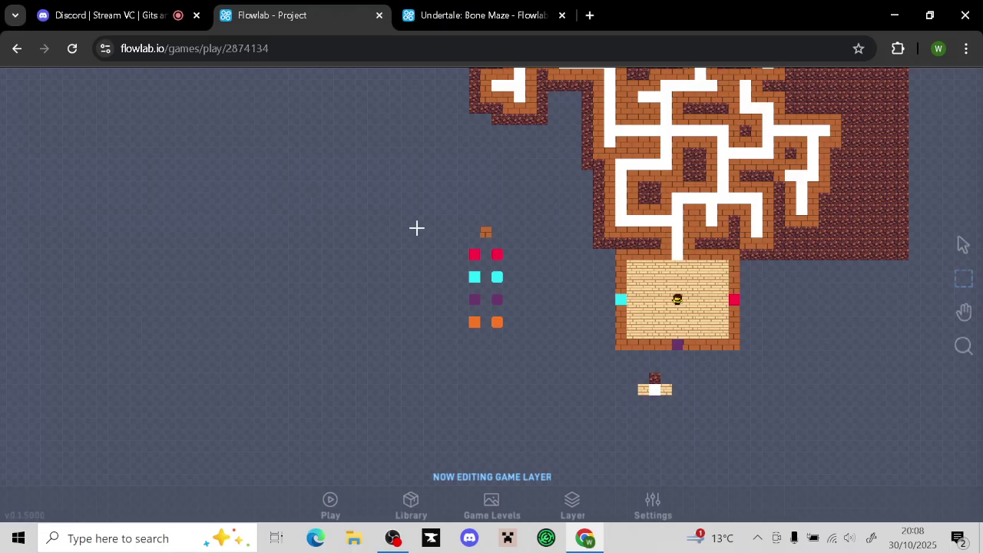
left_click_drag(450, 220, 559, 407)
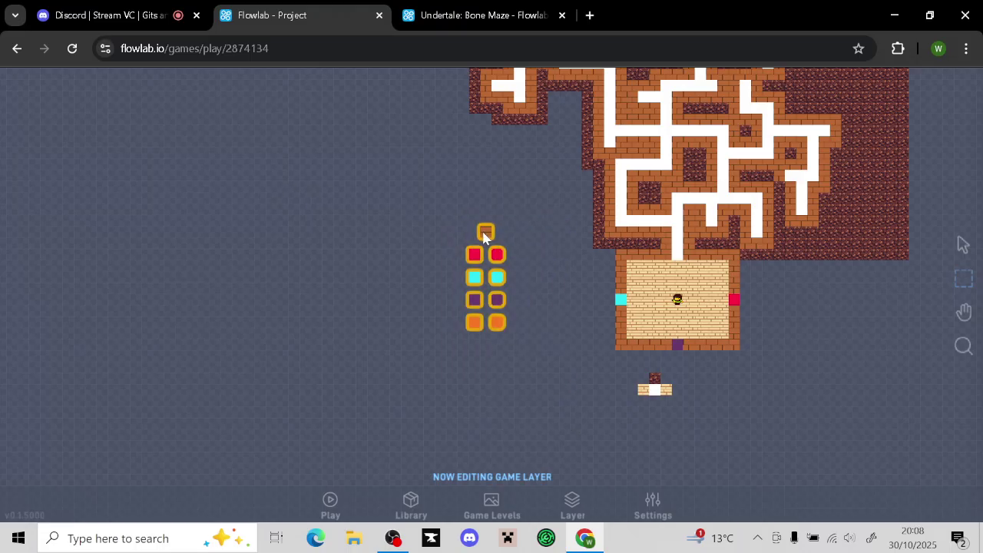
left_click_drag(483, 234, 653, 392)
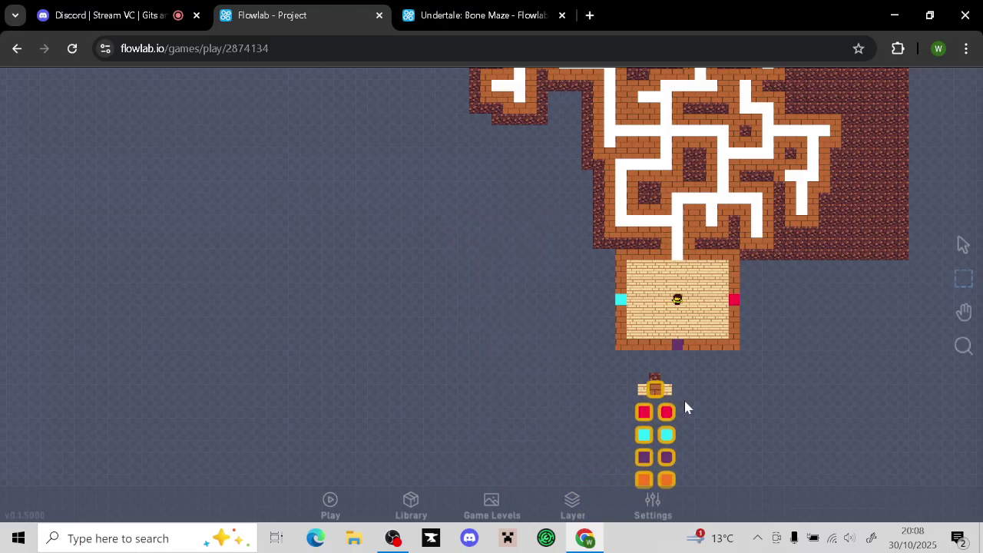
left_click(956, 277)
Return to the Background layer and clone the rock tile into a border from the starting room around the maze's lower-left area
left_click(576, 507)
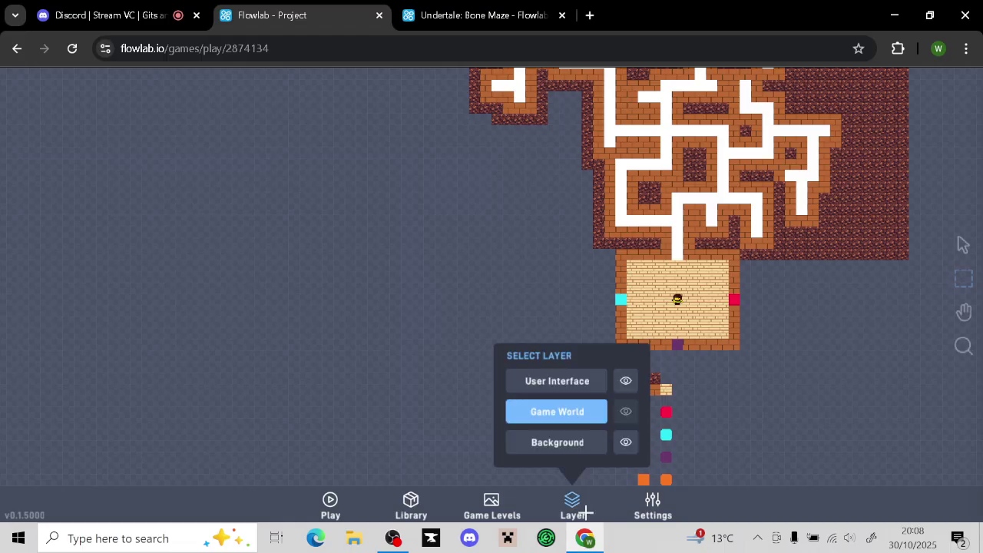
left_click(569, 446)
left_click_drag(795, 336, 782, 413)
left_click(967, 248)
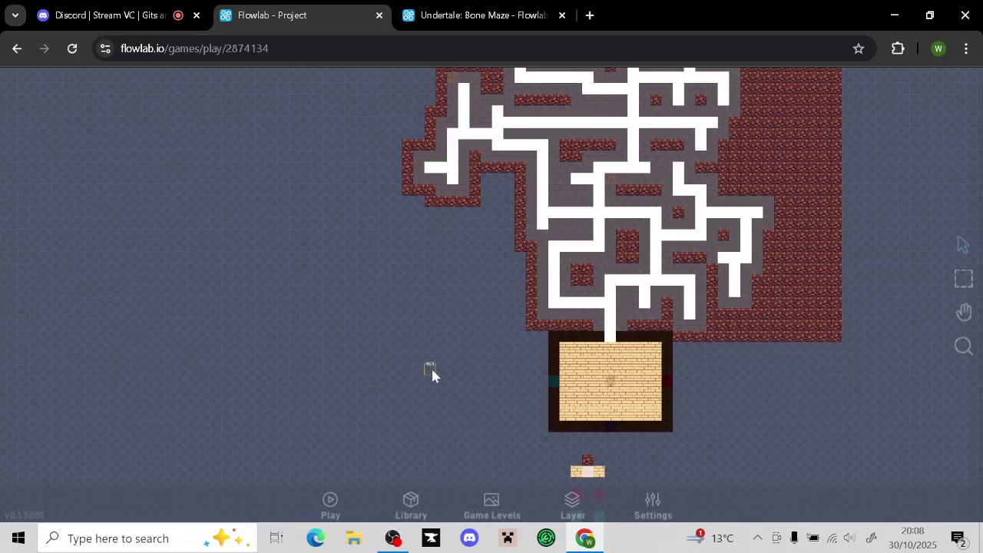
left_click_drag(432, 373, 305, 550)
left_click_drag(309, 454, 364, 399)
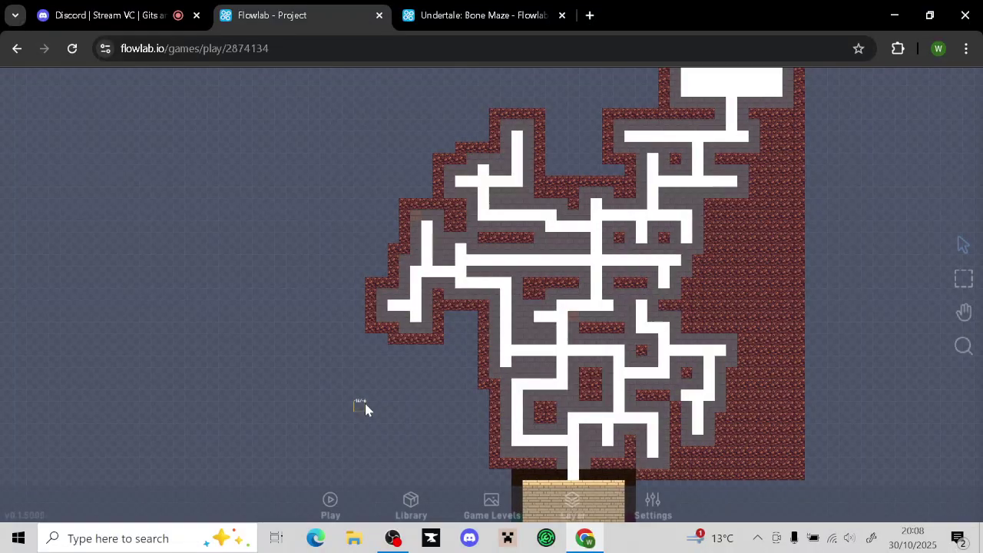
left_click_drag(483, 471, 488, 454)
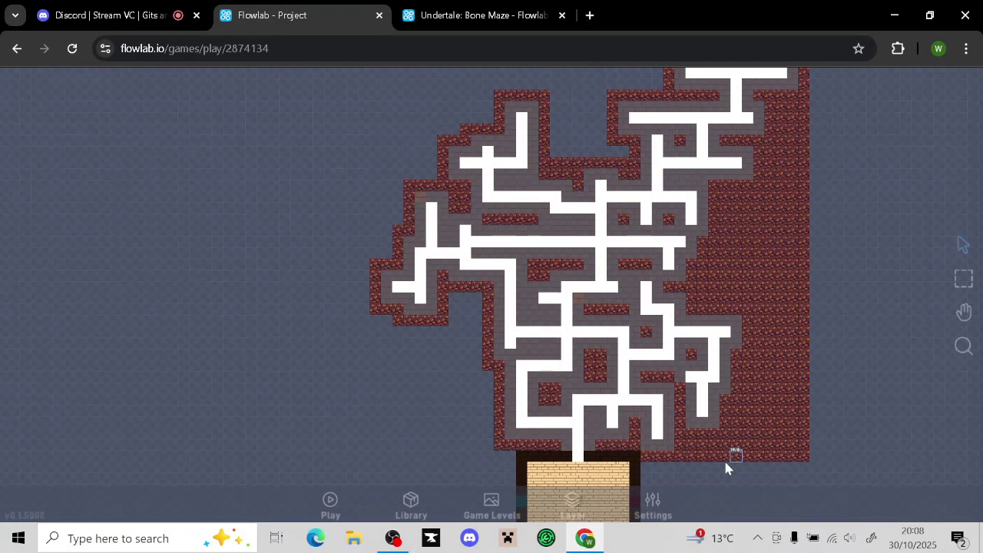
left_click_drag(720, 478, 814, 459)
left_click(742, 435)
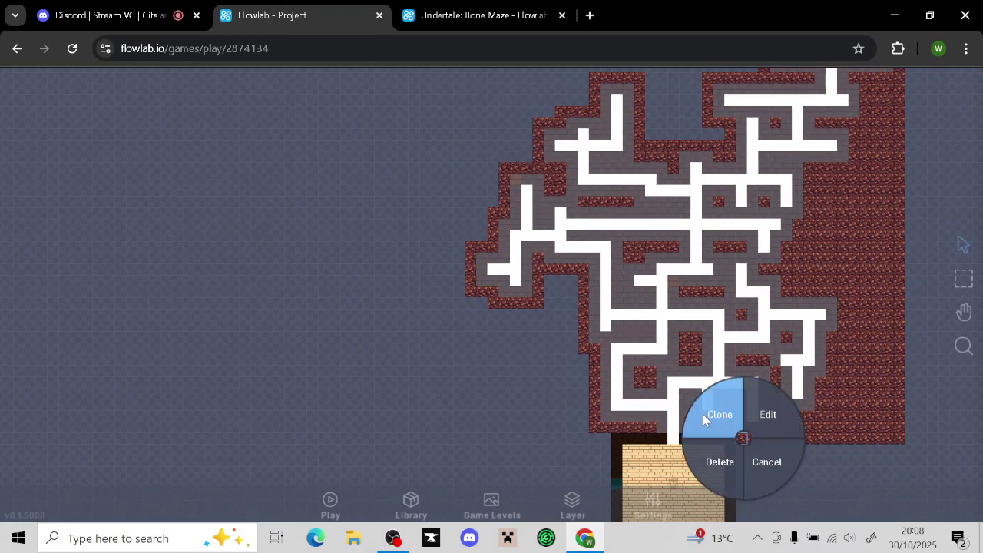
left_click(716, 409)
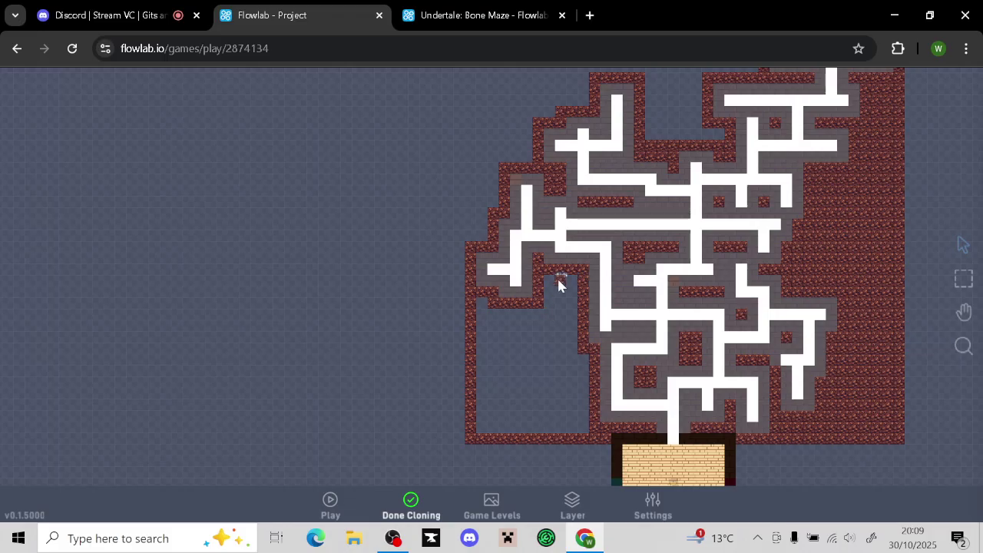
Fill the bordered lower-left area beside the maze with cloned rock tiles and finish cloning
mouse_move(564, 306)
left_mouse_down()
mouse_move(553, 283)
mouse_move(550, 315)
mouse_move(512, 321)
mouse_move(568, 326)
left_mouse_up()
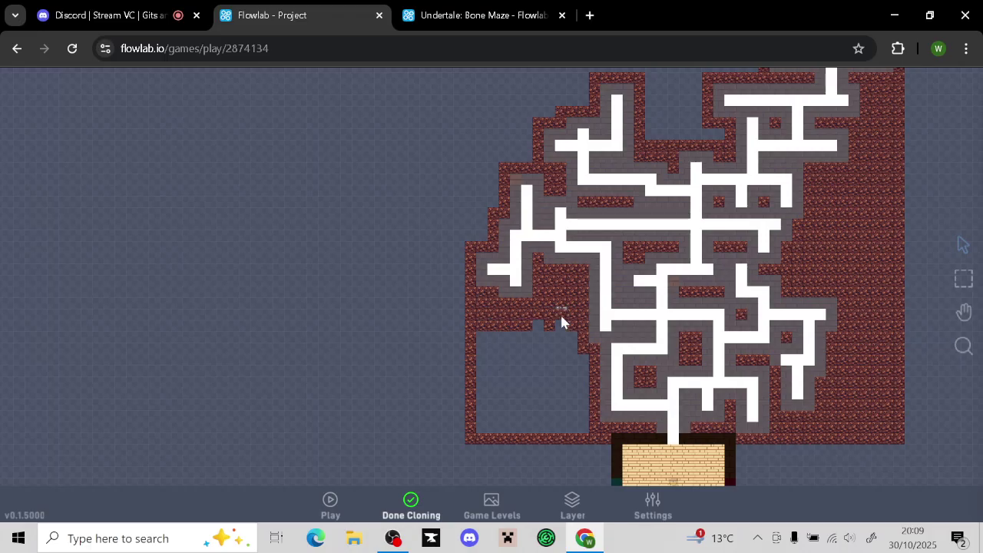
mouse_move(570, 432)
left_mouse_down()
mouse_move(592, 364)
mouse_move(513, 342)
mouse_move(481, 354)
left_mouse_up()
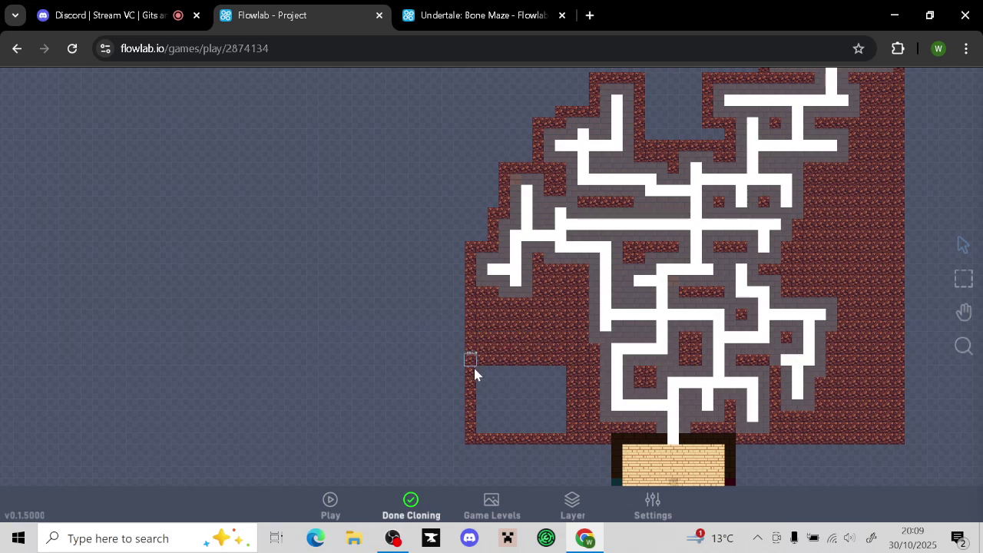
mouse_move(550, 394)
left_mouse_down()
mouse_move(476, 384)
mouse_move(559, 389)
left_mouse_up()
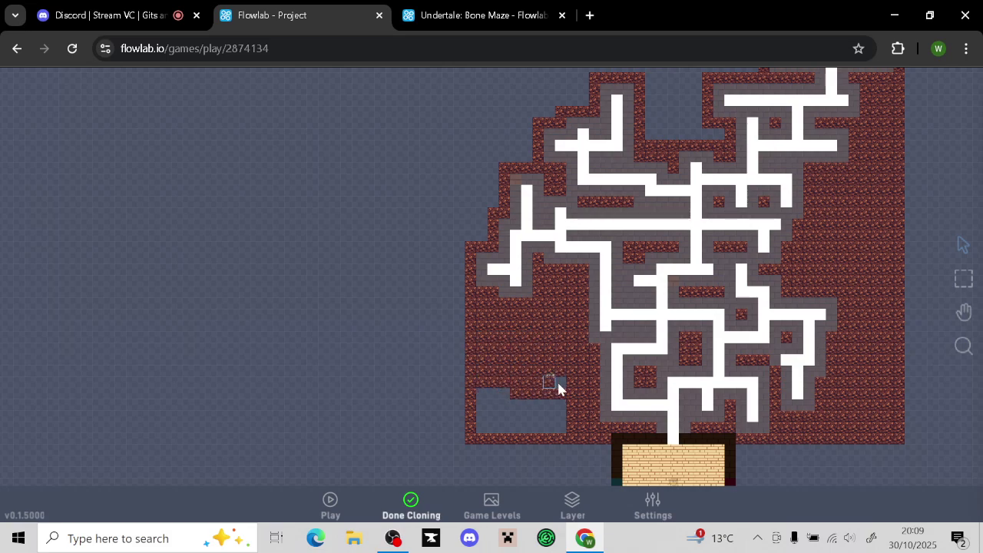
left_click_drag(483, 398, 550, 423)
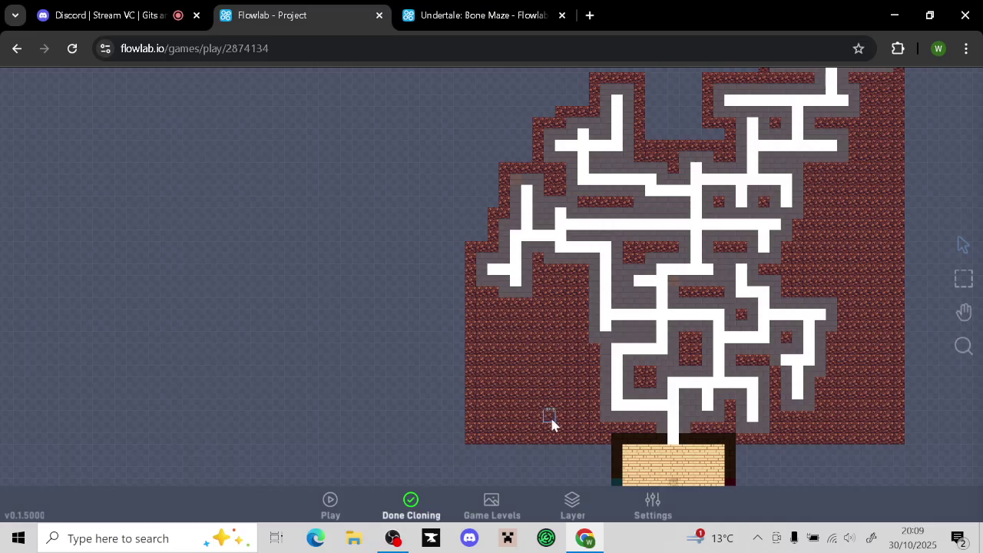
left_click(430, 507)
Clone the rock tile to fill the notch in the maze's upper edge and the stepped area at its upper left
mouse_move(419, 266)
left_mouse_down()
mouse_move(371, 361)
mouse_move(373, 391)
mouse_move(391, 394)
left_mouse_up()
left_click(427, 379)
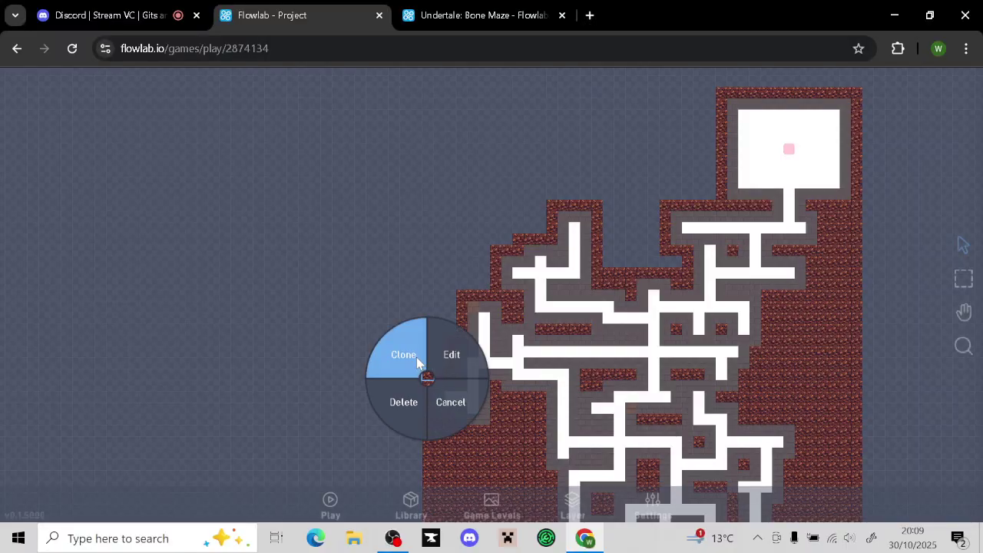
left_click(403, 355)
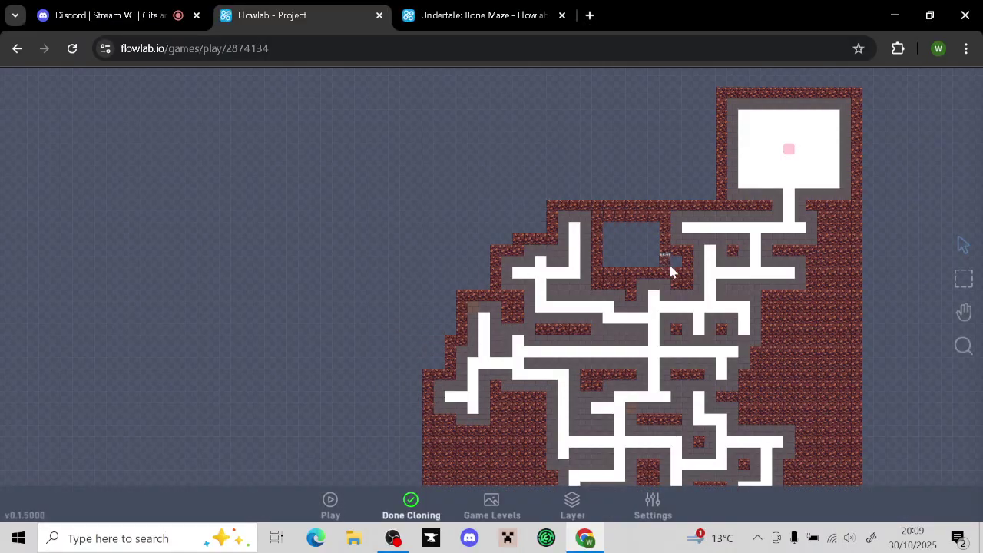
mouse_move(649, 266)
left_mouse_down()
mouse_move(607, 263)
mouse_move(658, 233)
left_mouse_up()
left_click(620, 238)
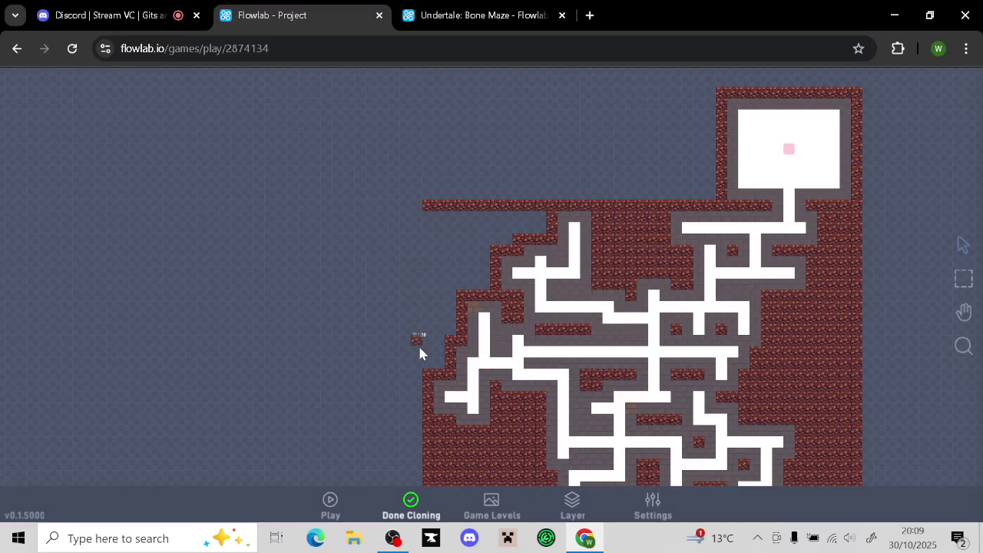
left_click_drag(428, 365, 428, 231)
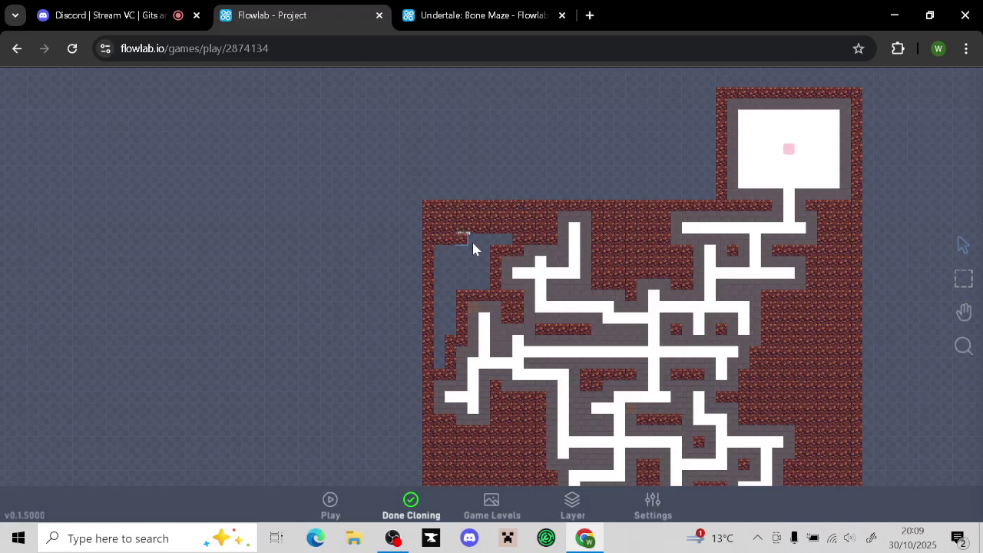
mouse_move(471, 245)
left_mouse_down()
mouse_move(505, 248)
mouse_move(450, 261)
mouse_move(465, 269)
mouse_move(441, 265)
mouse_move(487, 283)
mouse_move(442, 297)
mouse_move(439, 355)
mouse_move(452, 297)
mouse_move(451, 347)
left_mouse_up()
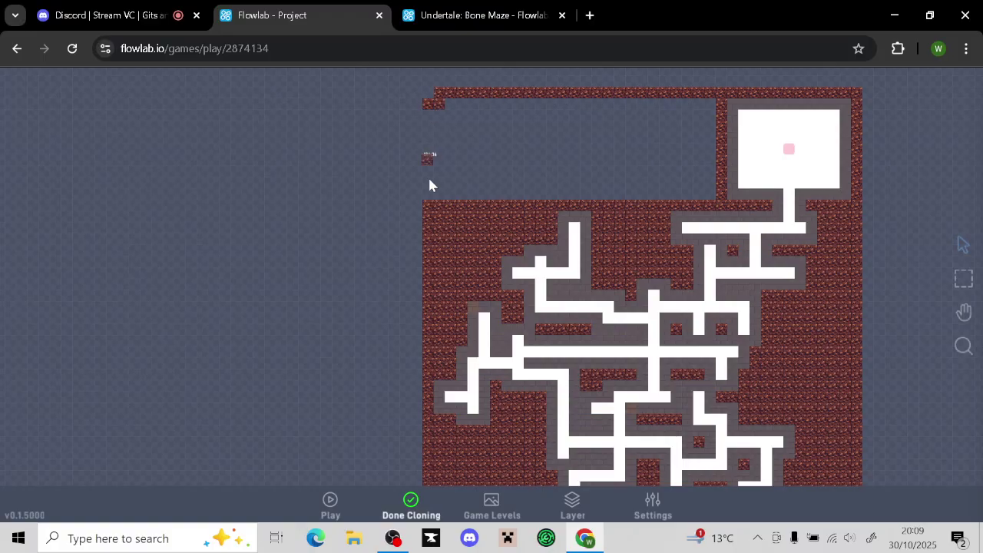
Clone rock tiles to close the left border and fill the whole rectangle above the maze, left of the upper room
mouse_move(427, 182)
left_mouse_down()
mouse_move(425, 98)
mouse_move(657, 105)
mouse_move(555, 113)
left_mouse_up()
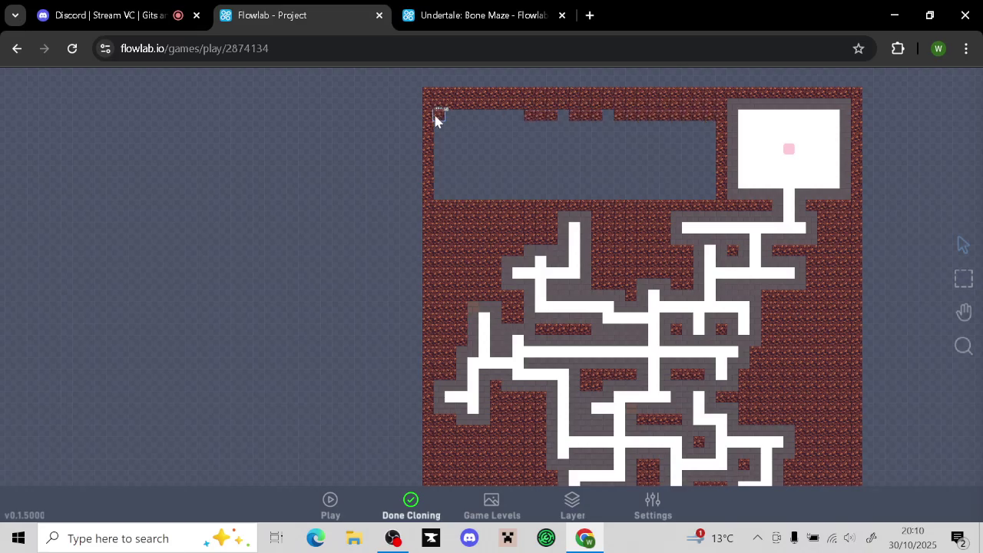
mouse_move(435, 117)
left_mouse_down()
mouse_move(708, 128)
mouse_move(570, 142)
left_mouse_up()
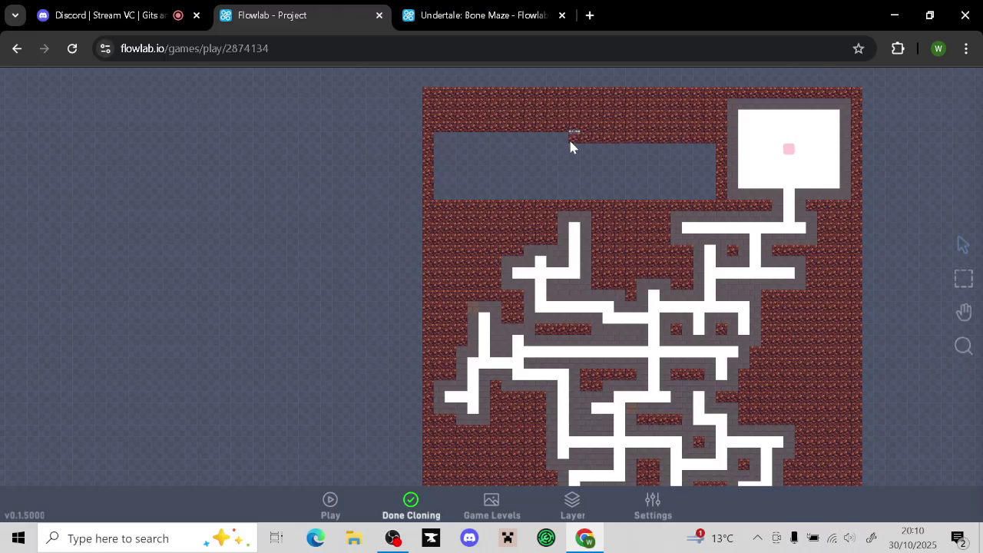
mouse_move(435, 142)
left_mouse_down()
mouse_move(644, 144)
mouse_move(712, 160)
mouse_move(445, 172)
mouse_move(671, 161)
mouse_move(502, 159)
mouse_move(695, 173)
left_mouse_up()
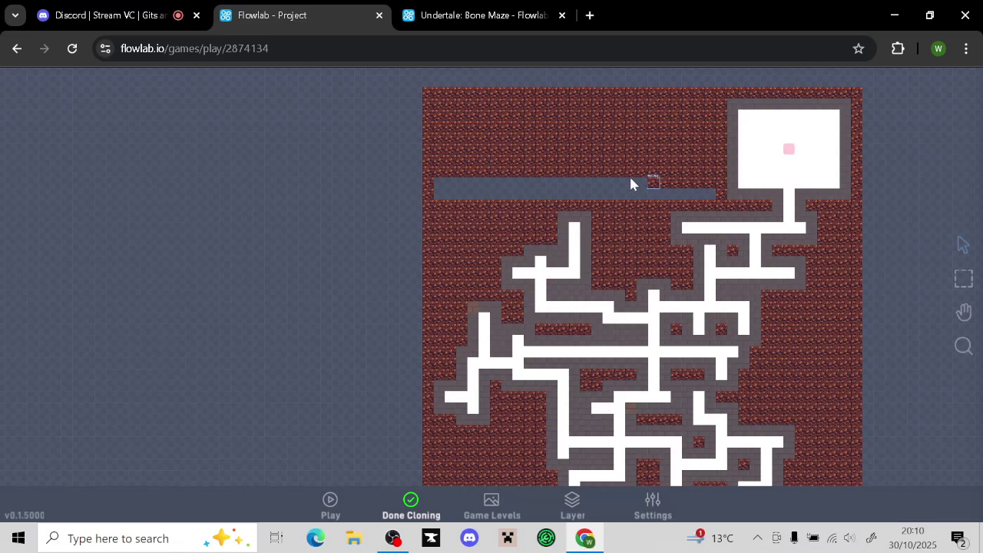
mouse_move(630, 180)
left_mouse_down()
mouse_move(488, 179)
mouse_move(523, 190)
mouse_move(716, 197)
left_mouse_up()
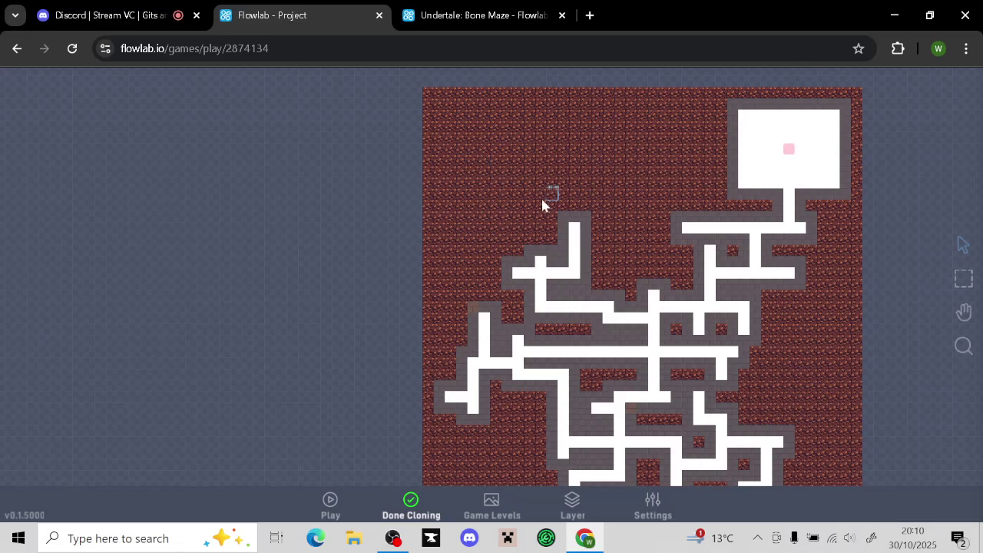
Finish cloning and playtest the maze, walking from the starting room up through its lower corridors
left_click(411, 505)
left_click(330, 504)
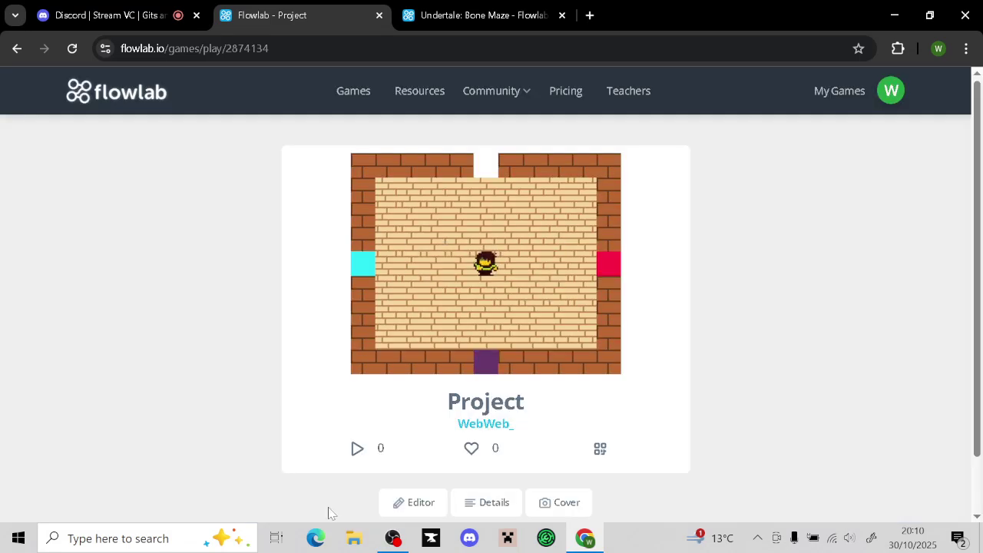
key("Right")
key("Up")
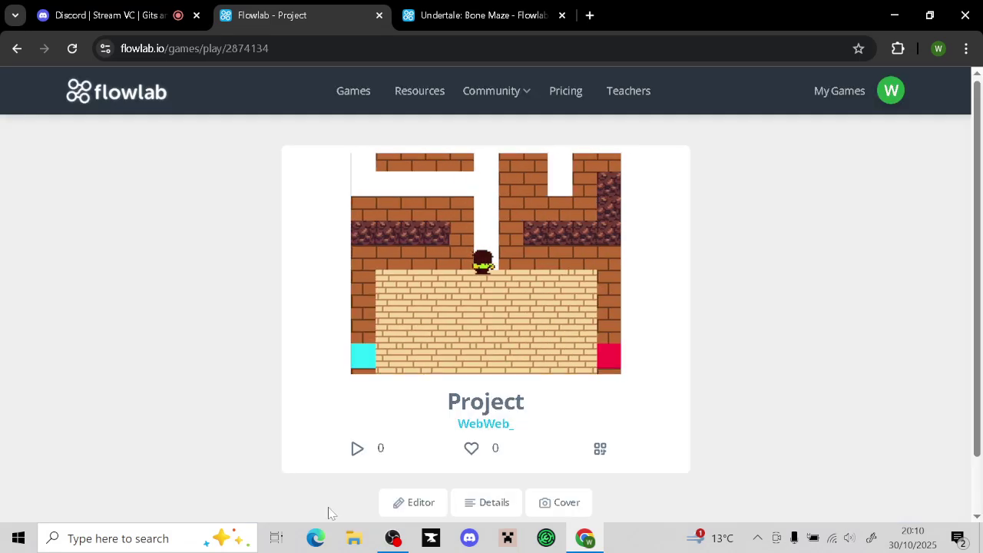
key("Right")
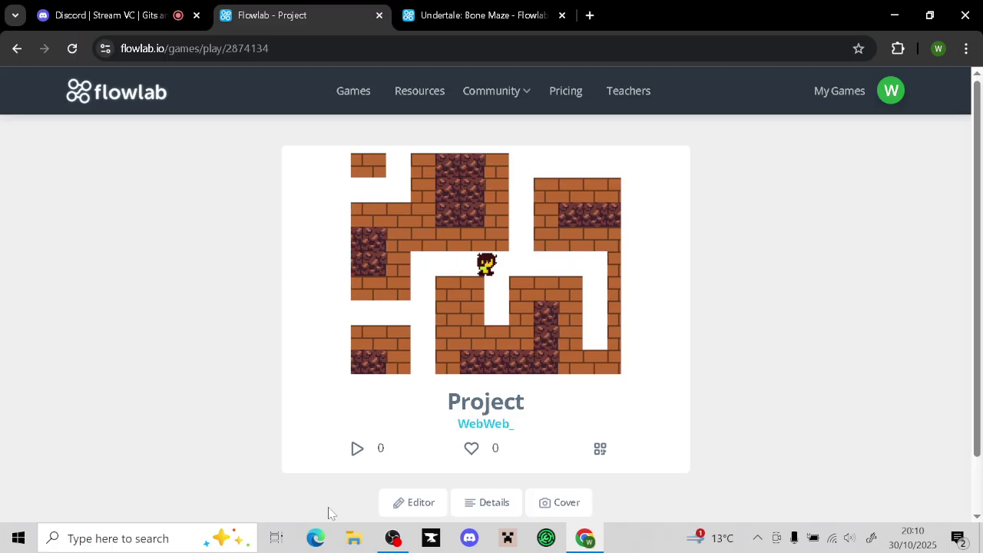
key("Up")
key("Right")
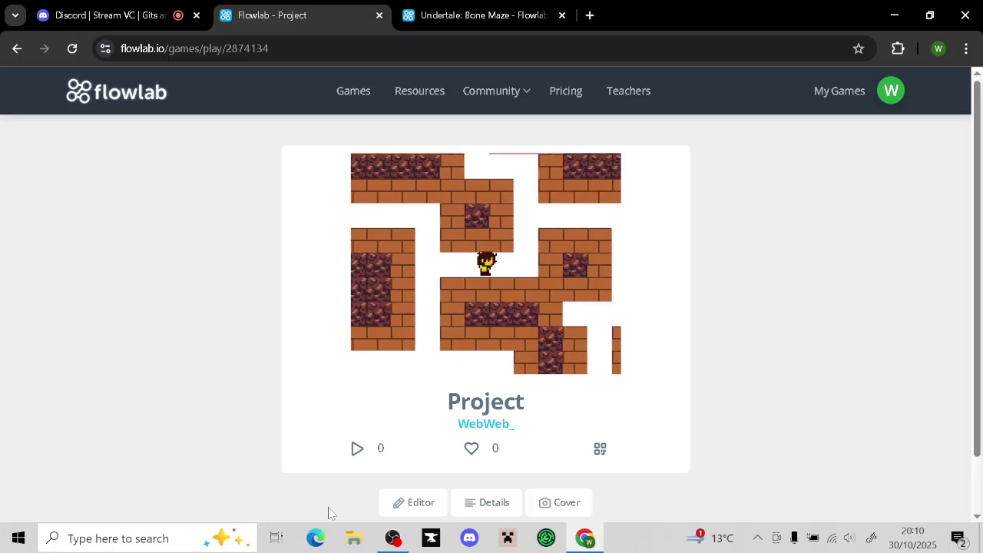
key("Up")
key("Left")
key("Up")
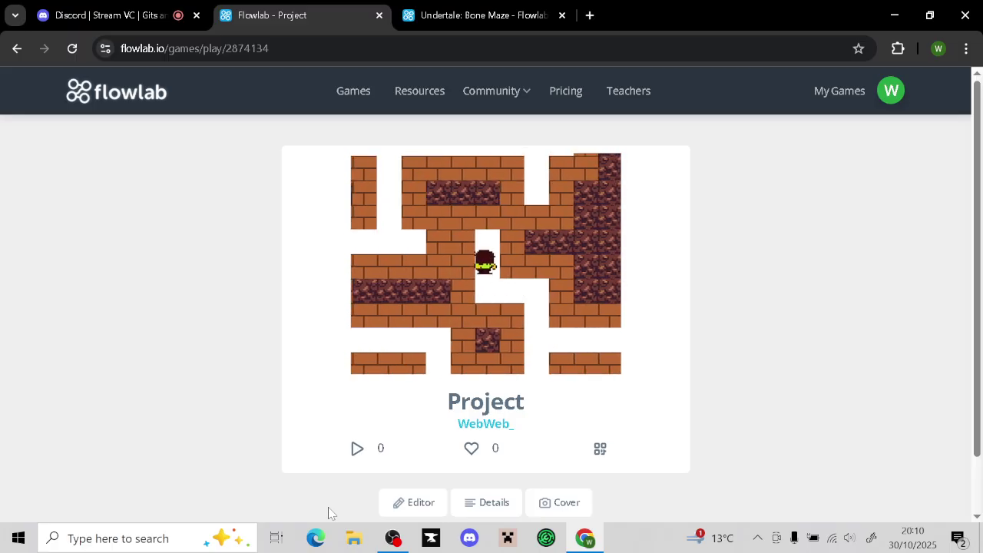
key("Down")
key("Right")
key("Down")
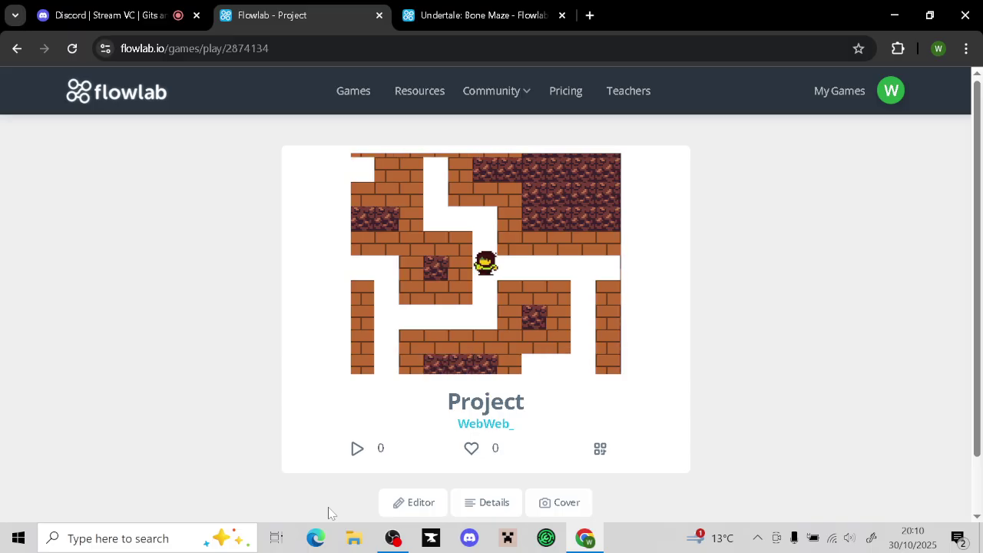
left_click(413, 502)
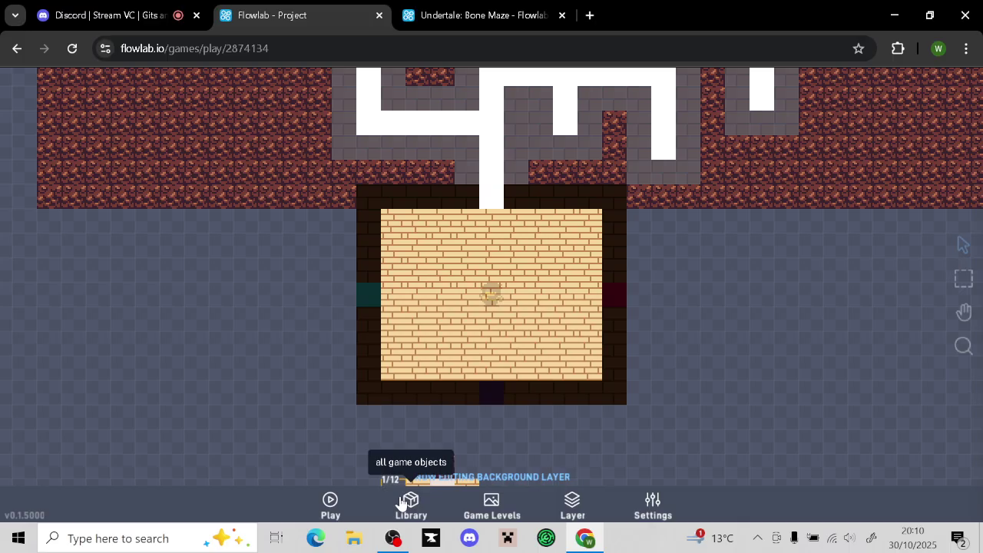
key("Escape")
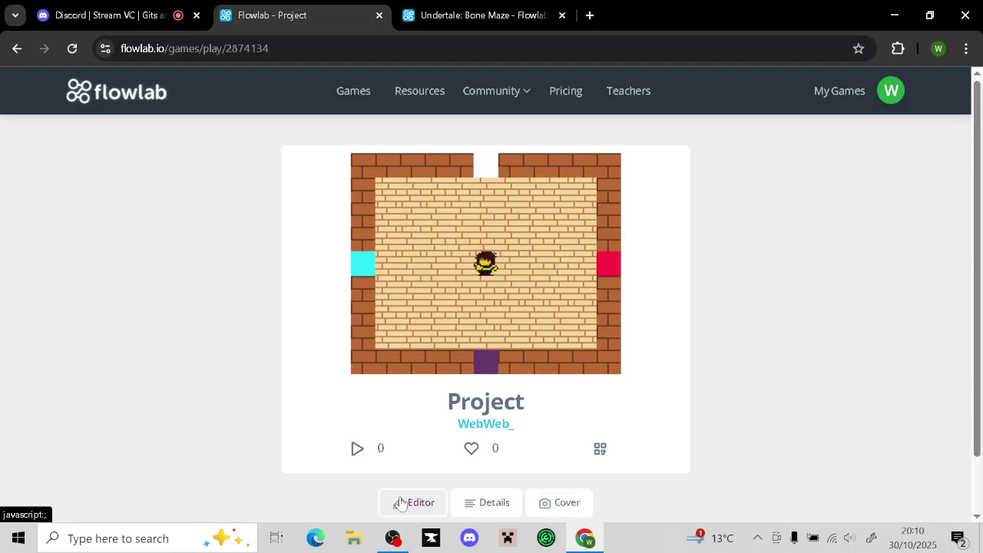
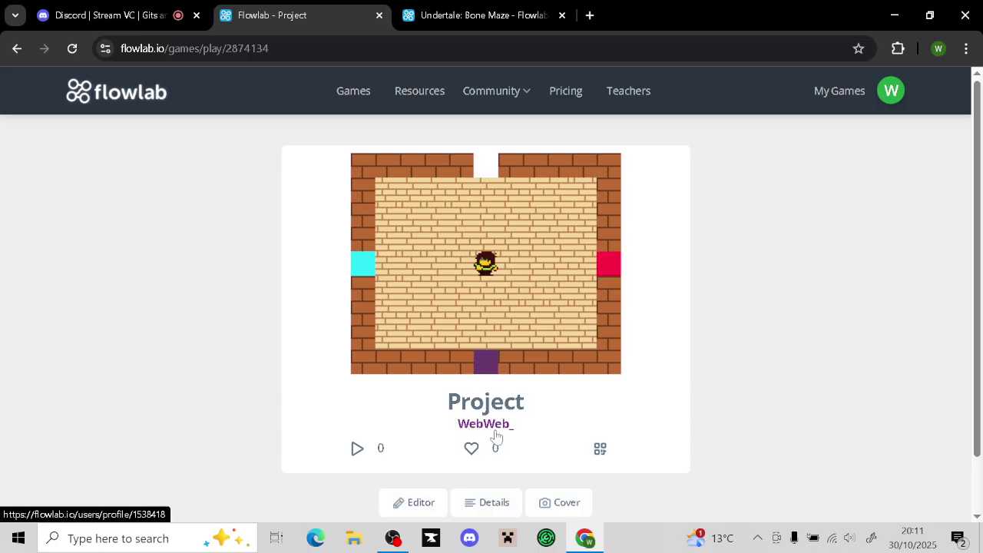
Return to the level editor and switch from the Background layer to the Game layer
left_click(423, 503)
scroll(615, 269, "down", 3)
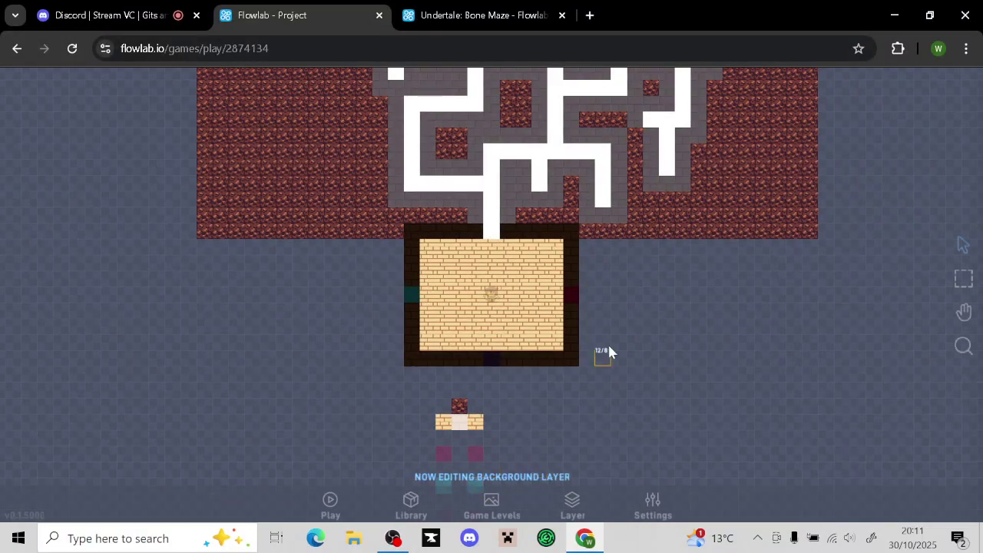
scroll(607, 353, "down", 1)
left_click(572, 503)
left_click(570, 410)
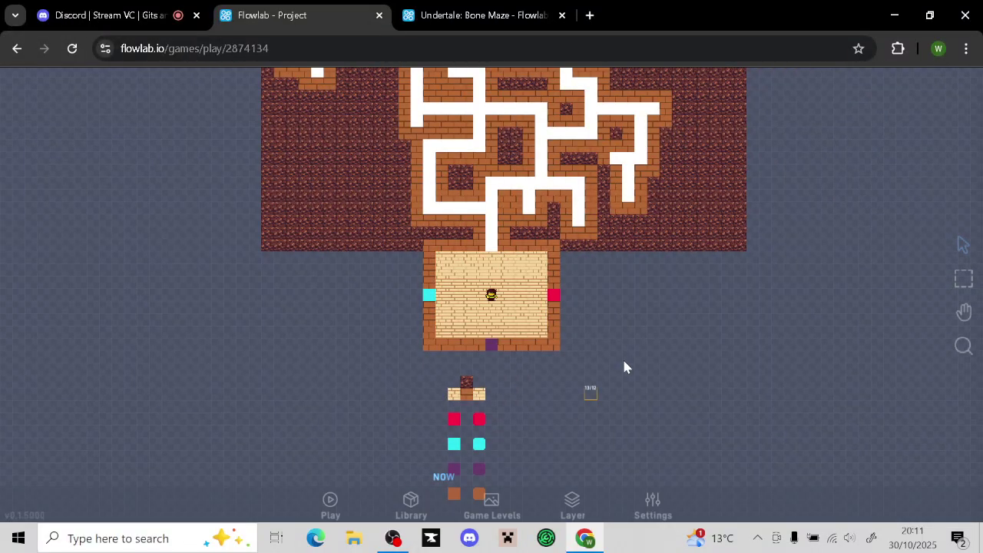
Examine the whole maze layout, from the upper room down to the starting room and the spare blocks beneath it
left_click_drag(676, 307, 638, 450)
left_click_drag(827, 234, 750, 440)
mouse_move(788, 307)
left_mouse_down()
mouse_move(823, 334)
mouse_move(824, 354)
mouse_move(828, 321)
left_mouse_up()
left_click(823, 335)
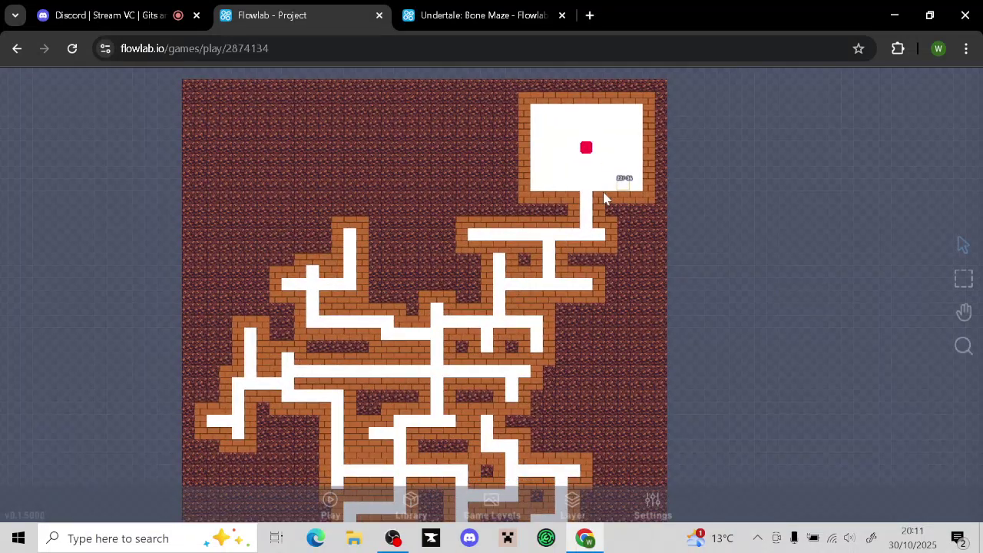
left_click_drag(679, 208, 694, 126)
left_click_drag(743, 269, 727, 178)
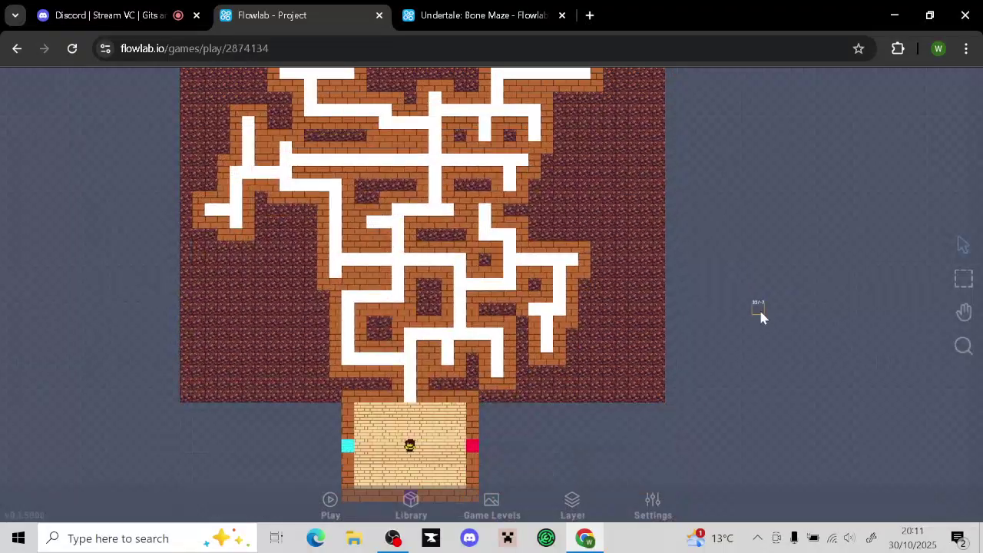
left_click_drag(758, 316, 756, 215)
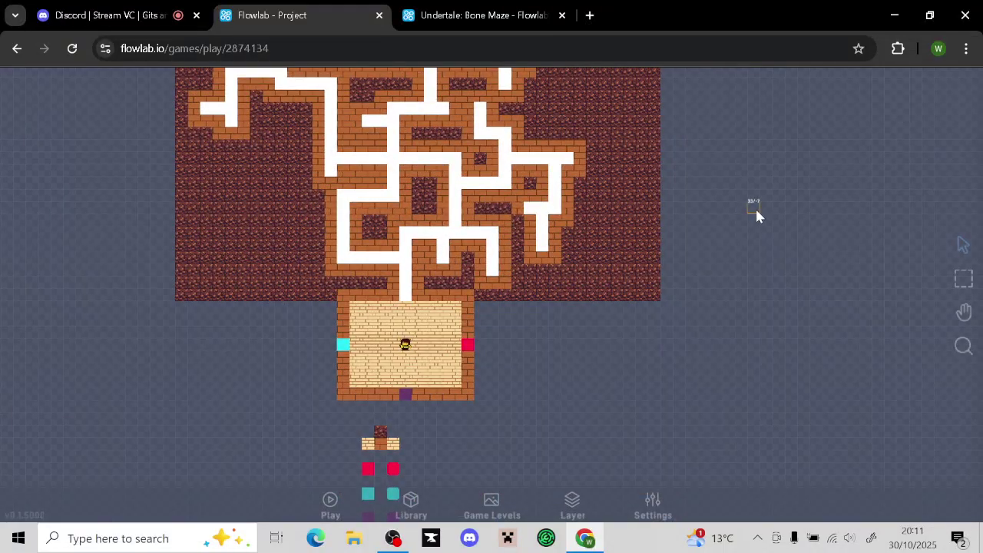
left_click_drag(652, 395, 745, 391)
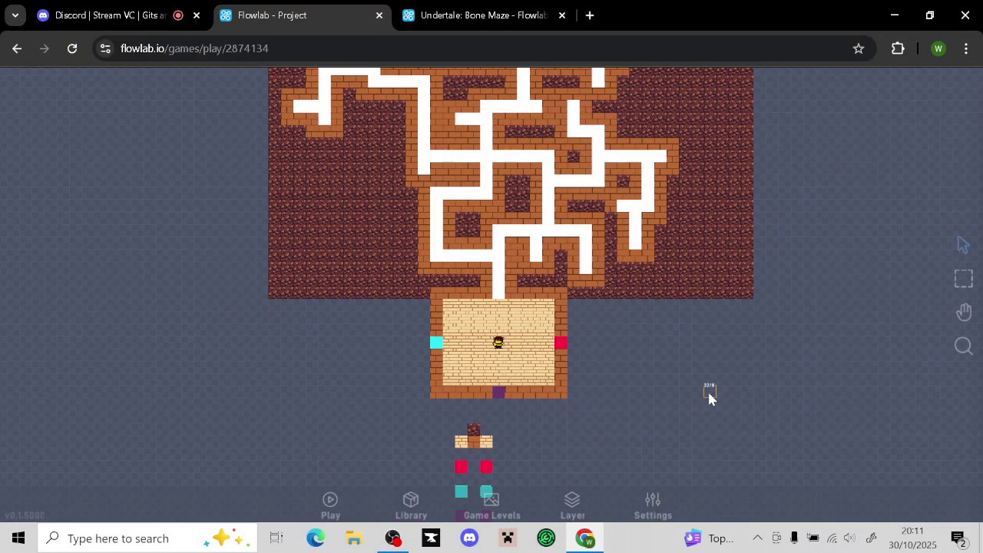
scroll(708, 391, "down", 3)
scroll(772, 362, "down", 3)
mouse_move(785, 358)
left_mouse_down()
mouse_move(768, 465)
mouse_move(783, 426)
mouse_move(782, 377)
left_mouse_up()
scroll(784, 427, "down", 1)
scroll(786, 372, "up", 2)
scroll(785, 364, "down", 1)
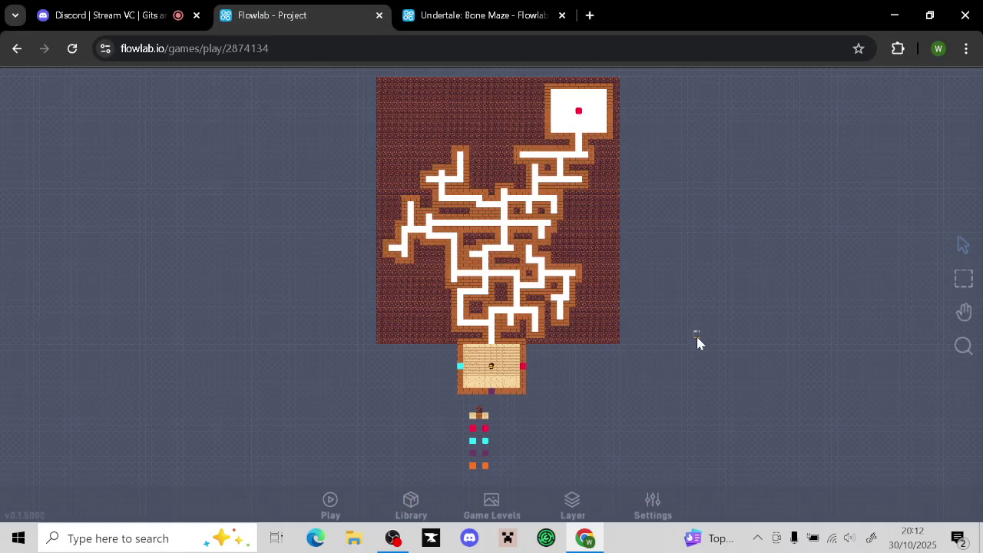
left_click_drag(696, 341, 728, 303)
scroll(707, 362, "up", 3)
left_click_drag(693, 377, 728, 205)
left_click_drag(676, 361, 671, 308)
scroll(671, 308, "up", 8)
left_click_drag(718, 288, 587, 350)
scroll(461, 286, "down", 10)
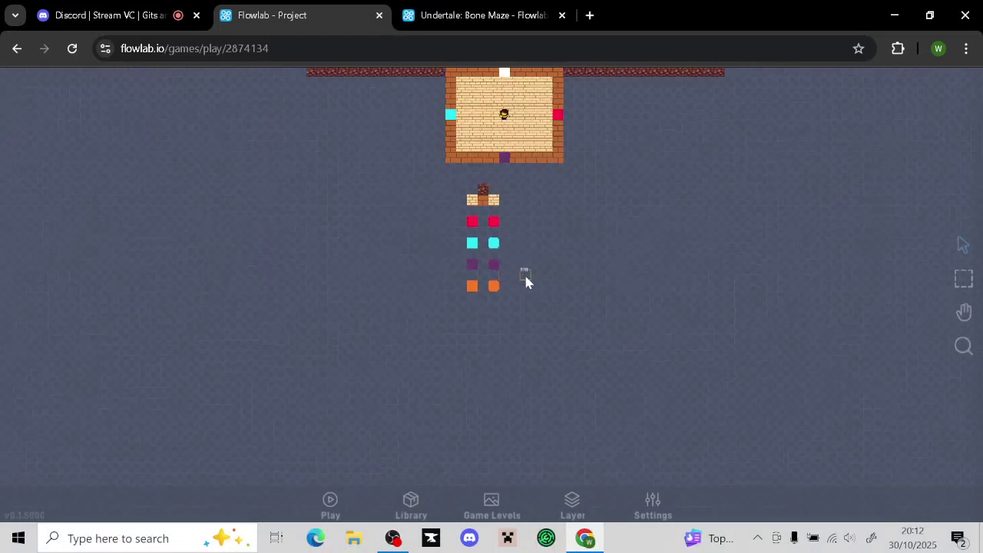
left_click_drag(546, 318, 516, 397)
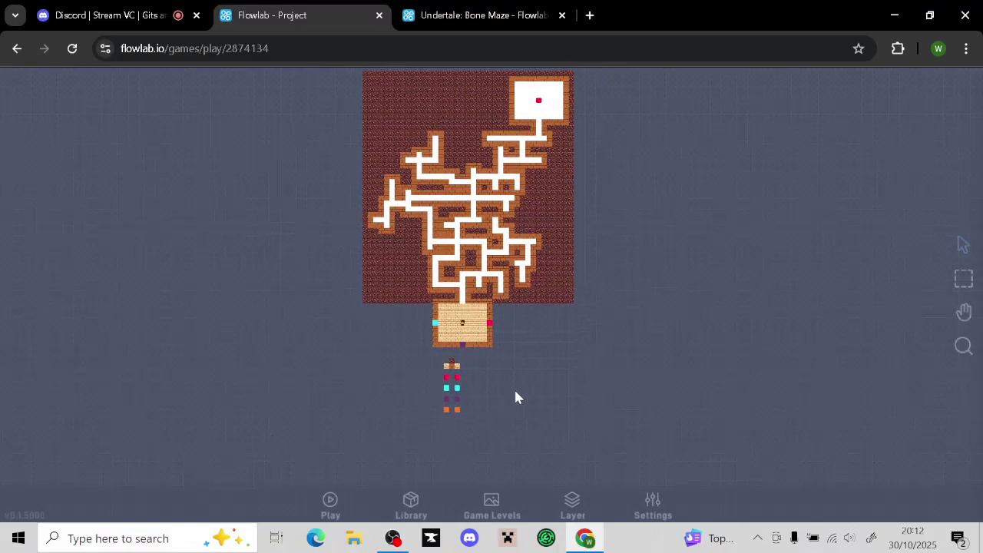
Clone the spare orange square block once, placing it just outside the rock border beside the upper room
left_click(449, 413)
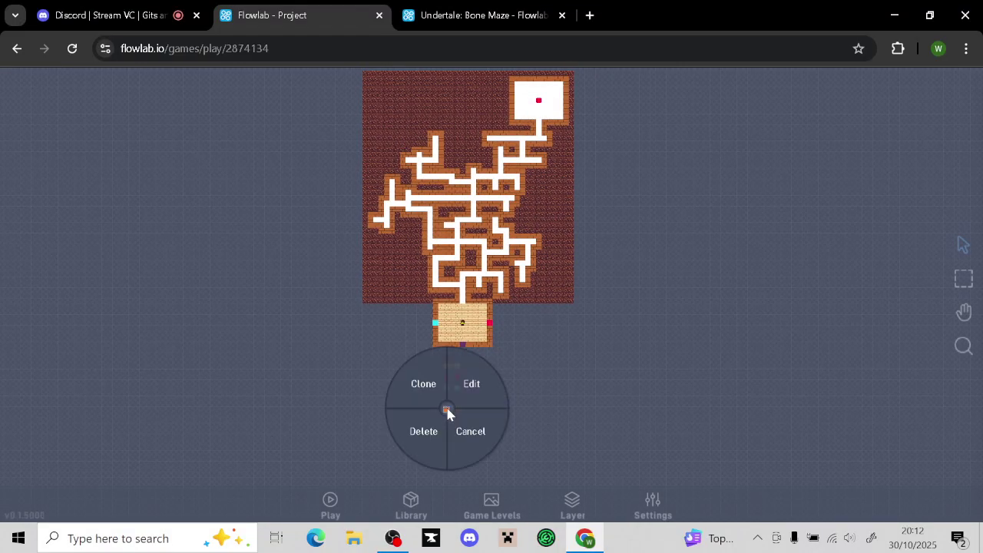
left_click(431, 405)
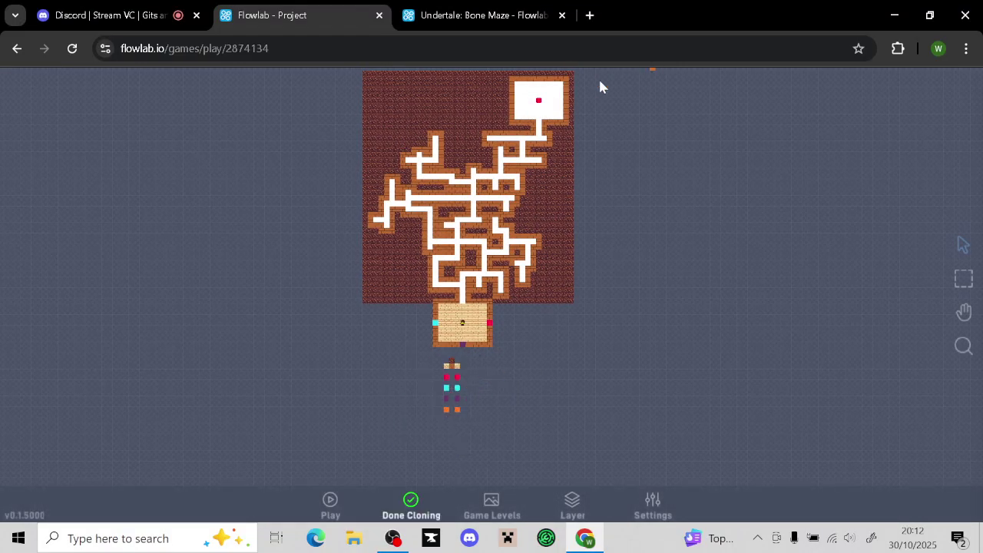
left_click(407, 504)
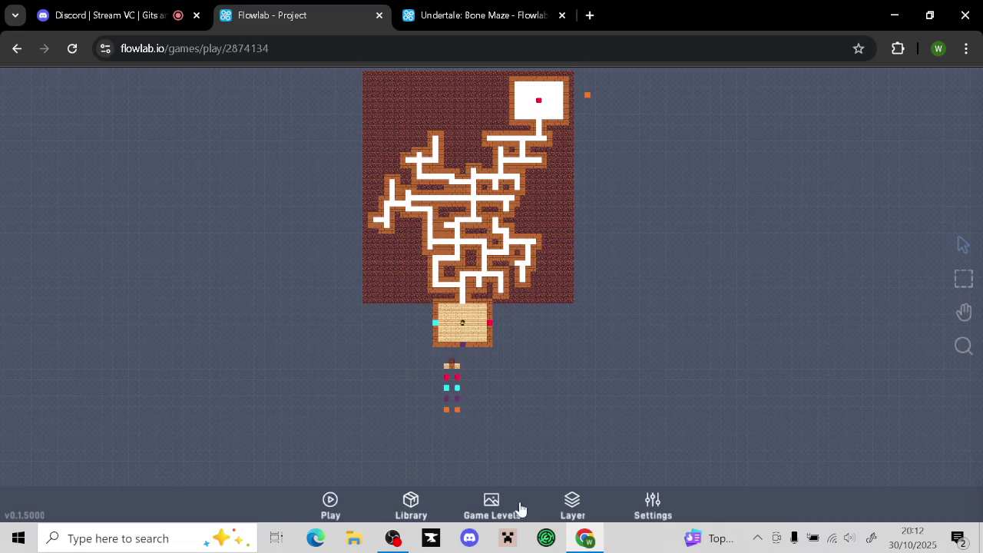
Open the player object's settings and view its sprite
left_click(465, 328)
left_click(484, 293)
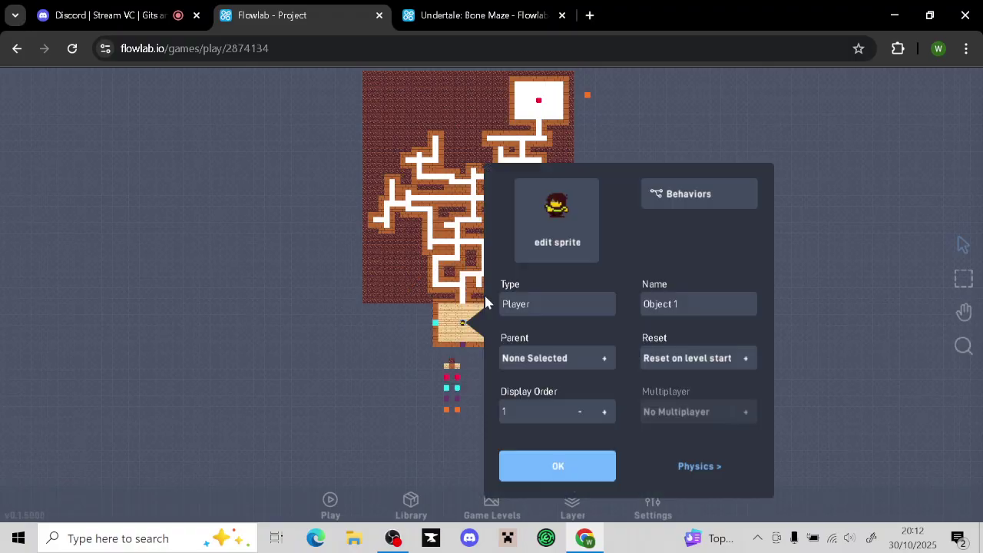
left_click(533, 243)
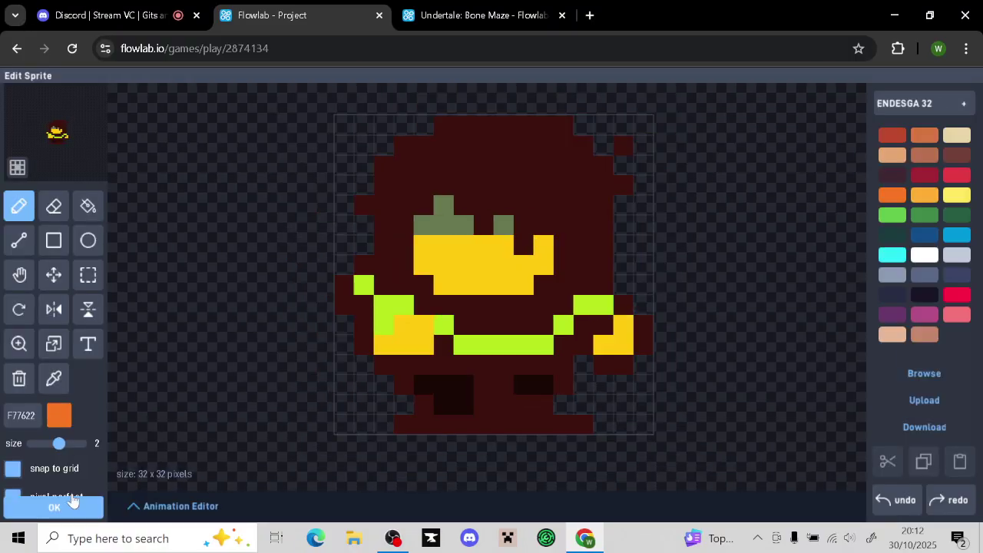
left_click(75, 512)
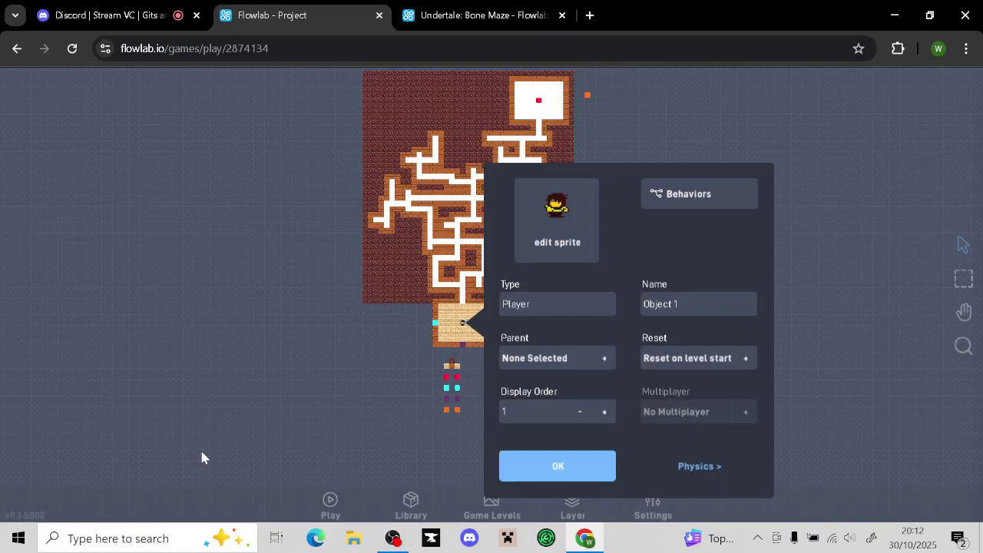
left_click(592, 220)
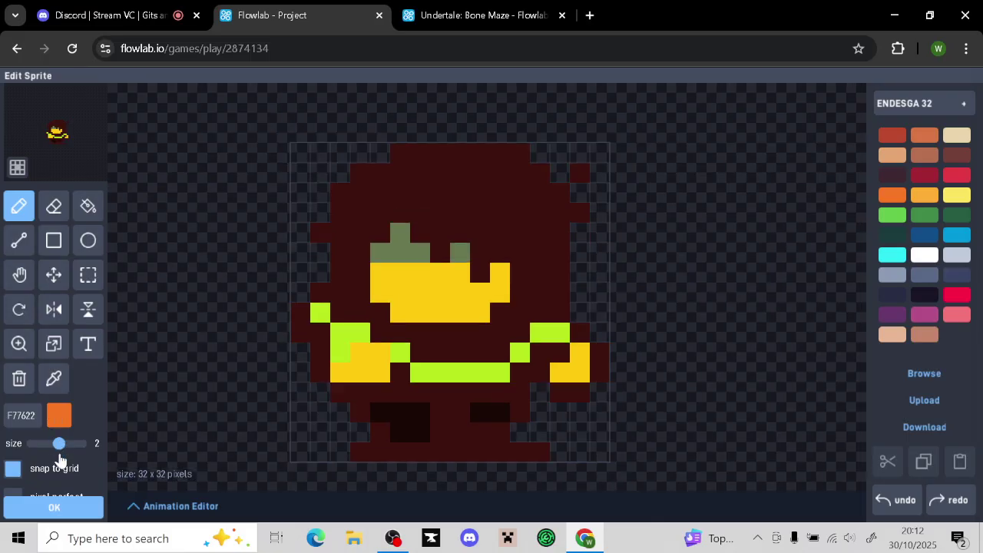
left_click(52, 513)
Enable infinite Y in the autoscroll settings of the player's behaviors and briefly playtest the level
left_click(698, 193)
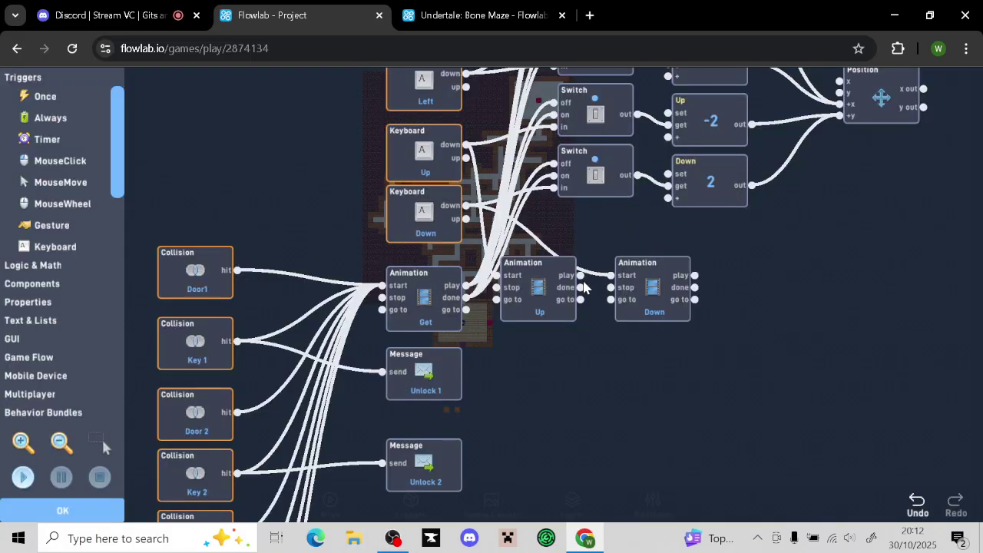
left_click(100, 439)
left_click(477, 238)
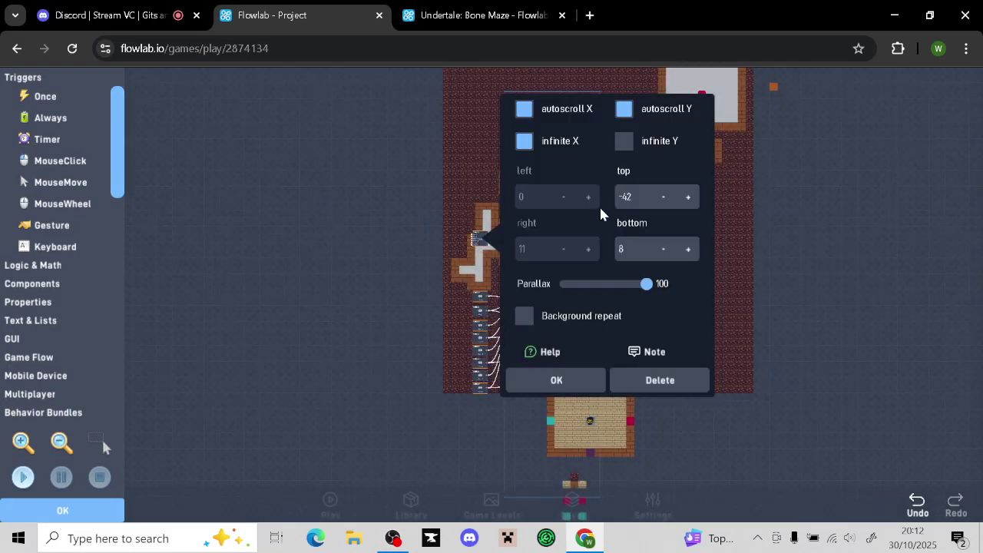
left_click(625, 140)
left_click(557, 384)
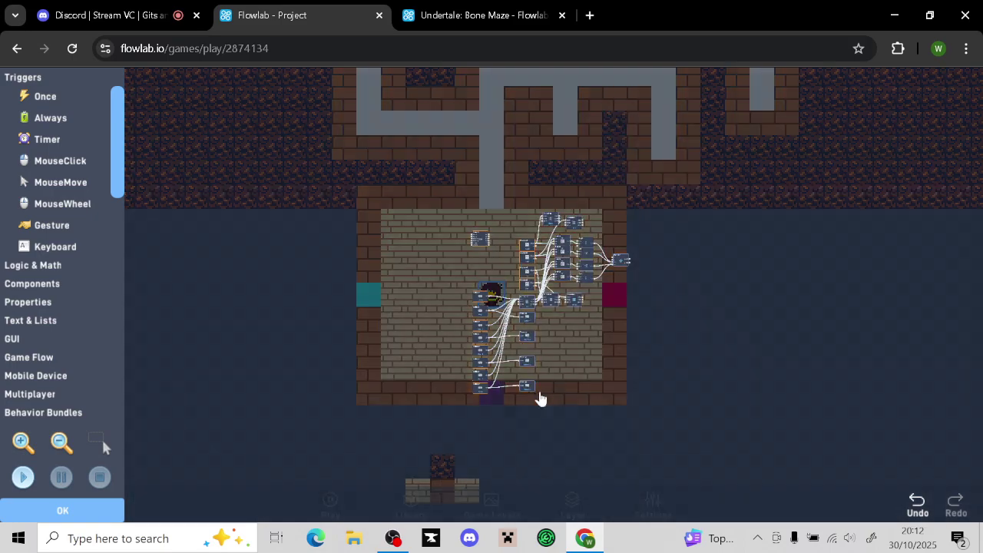
left_click(67, 505)
left_click(583, 465)
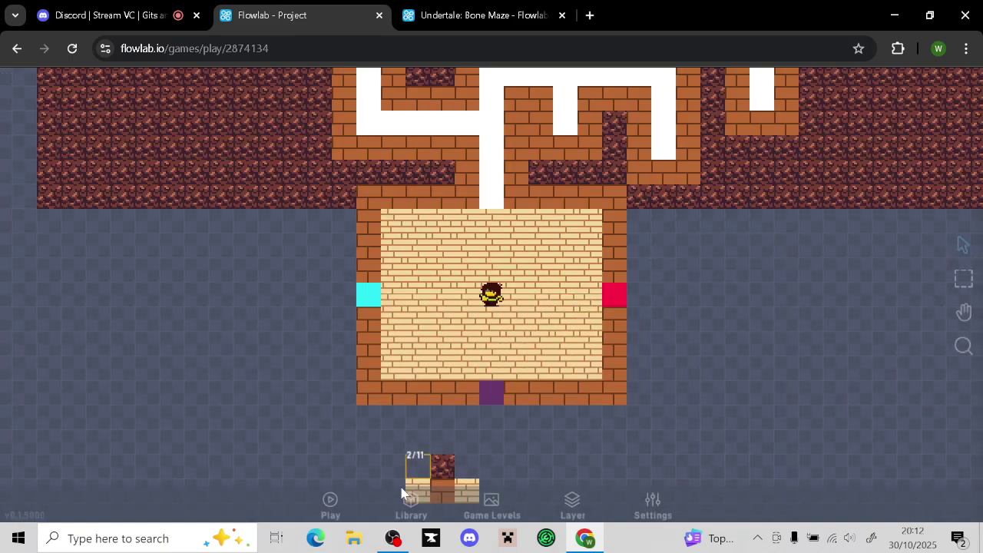
left_click(345, 519)
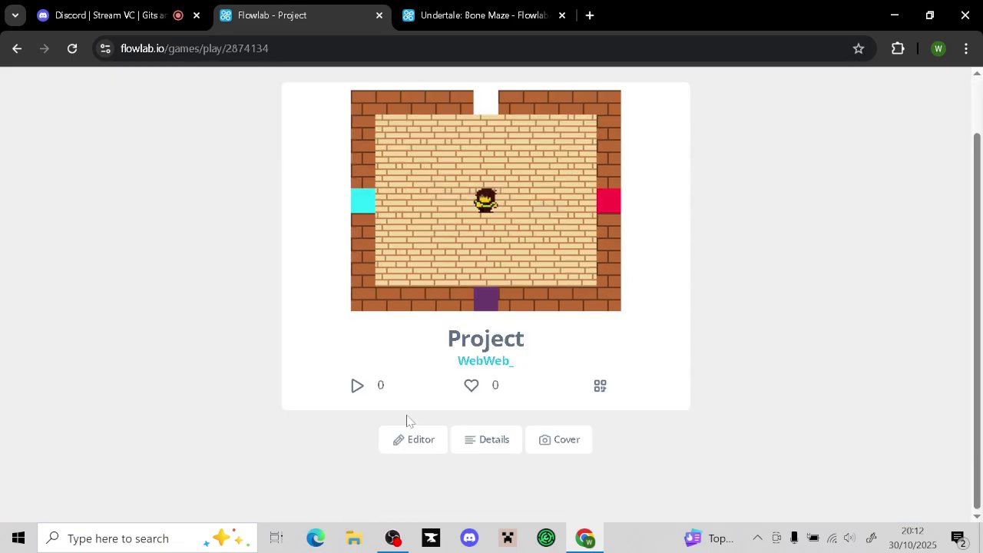
key("Escape")
Replace the middle brick of the upper room's top wall with the orange block, moving the brick outside the maze
scroll(735, 240, "down", 6)
left_click_drag(737, 235, 684, 514)
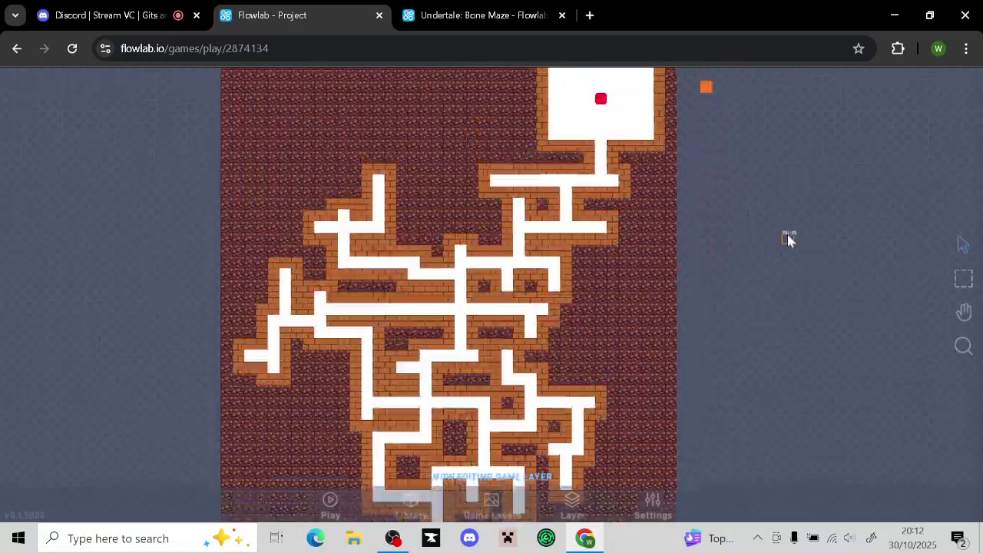
left_click_drag(820, 96, 745, 307)
scroll(737, 230, "up", 4)
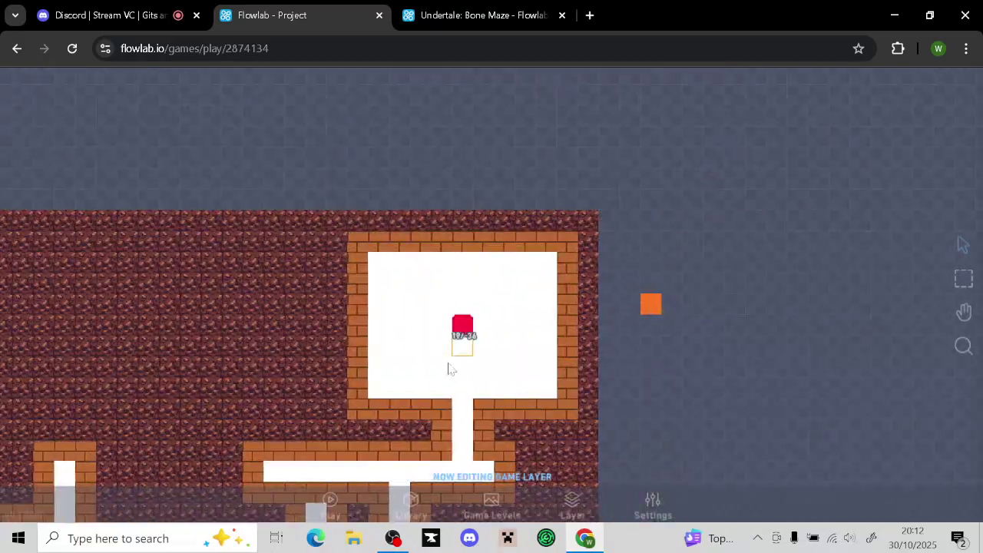
left_click_drag(477, 244, 671, 222)
left_click_drag(463, 246, 485, 246)
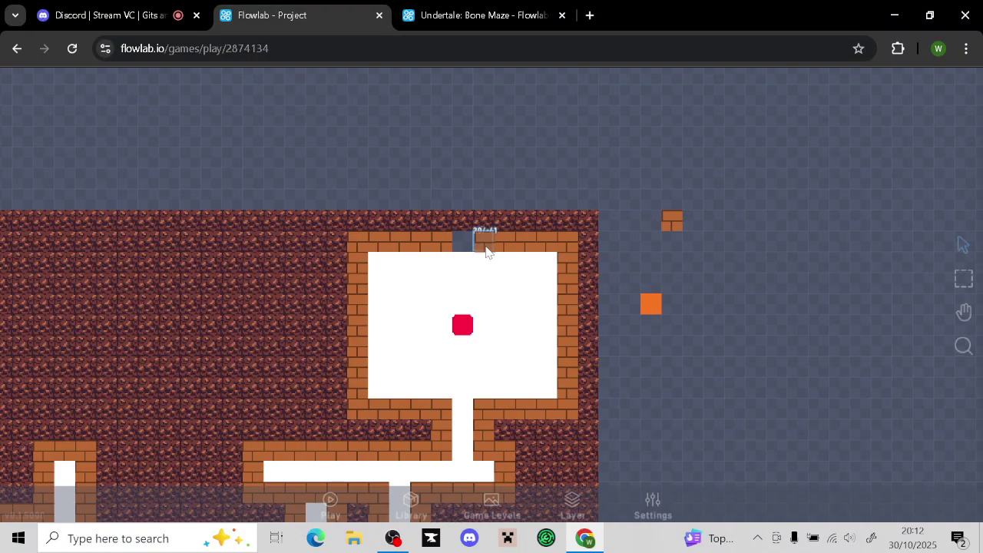
left_click_drag(649, 306, 463, 243)
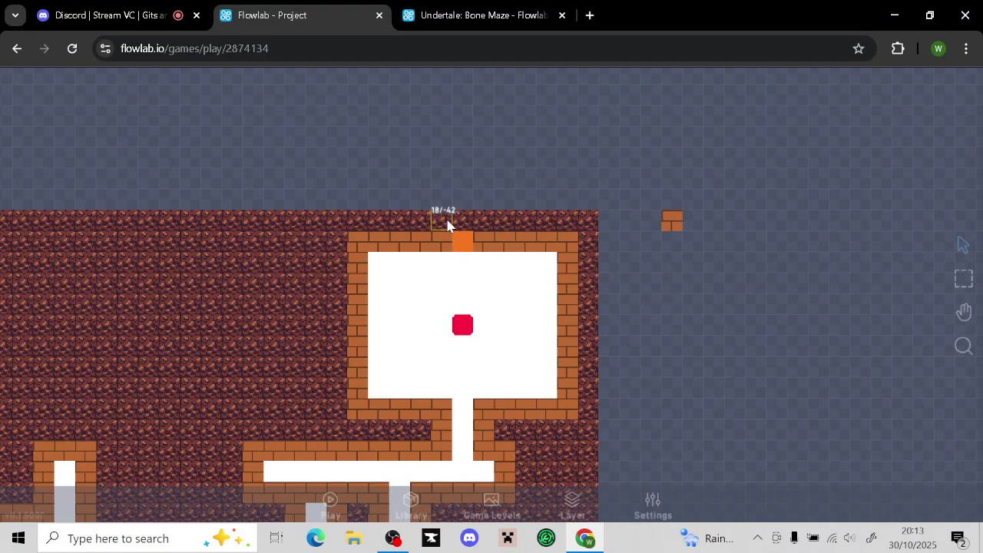
left_click_drag(447, 220, 449, 194)
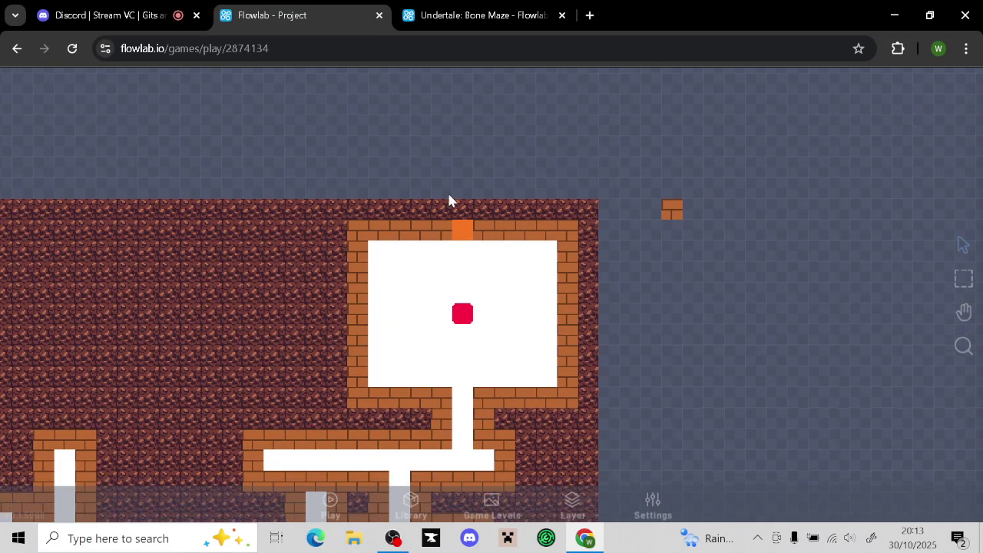
Delete the three rock tiles directly above the upper room's orange block on the Background layer
left_click(446, 194)
left_click(431, 220)
left_click(432, 226)
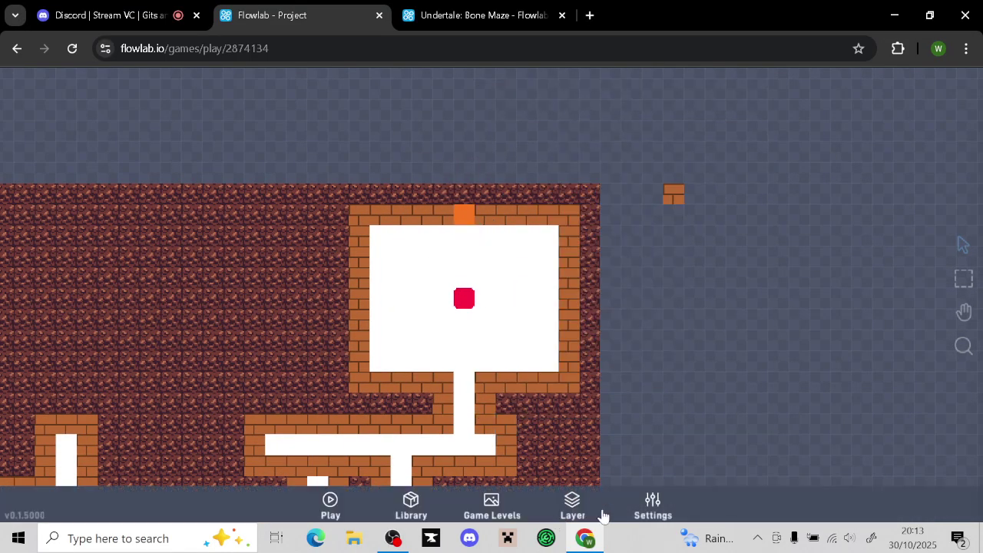
left_click(572, 505)
left_click(538, 442)
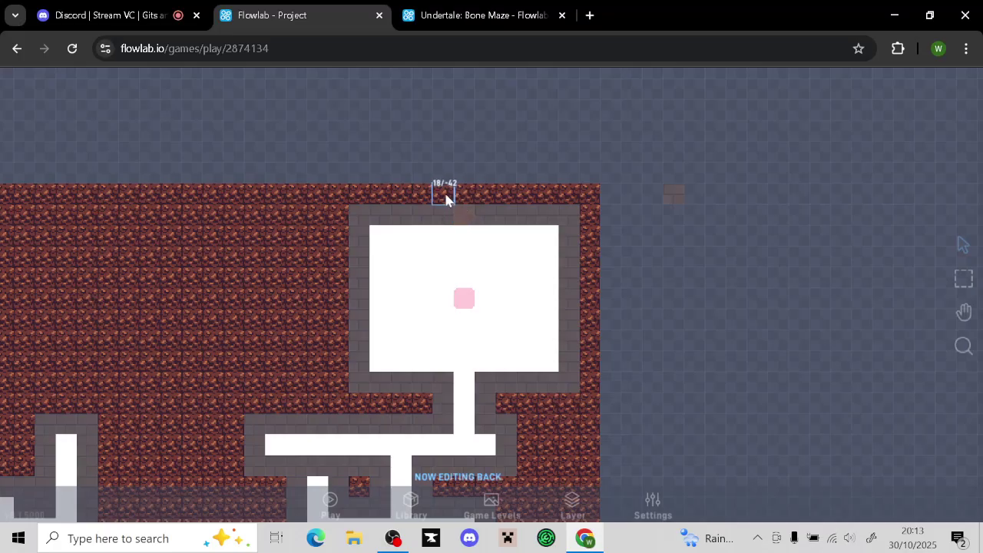
left_click(446, 195)
left_click(434, 234)
left_click(461, 193)
left_click(443, 219)
left_click(485, 201)
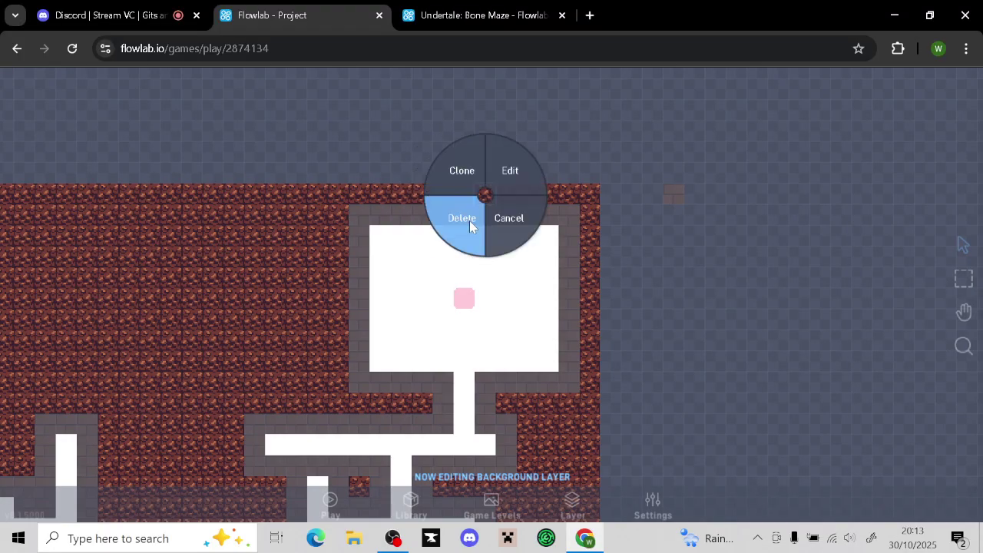
left_click(469, 221)
Clone the white floor tile into a vertical corridor running up through the rock gap above the orange block
left_click(465, 232)
left_click(444, 204)
left_click_drag(461, 195, 464, 85)
left_click(440, 509)
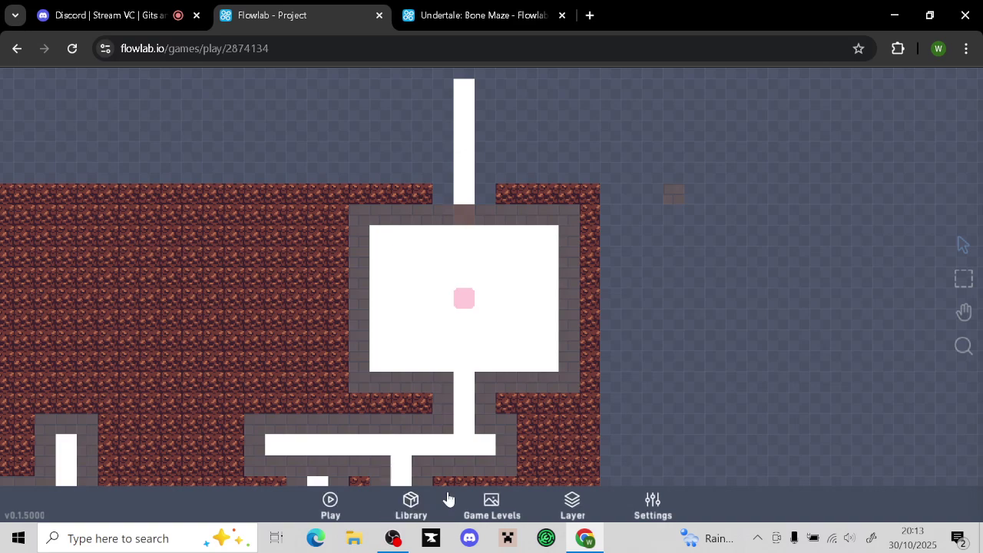
Clone a white floor tile behind the orange block and extend the vertical corridor farther up with more white tiles
key("Up")
middle_click_drag(616, 315, 653, 204)
left_click(497, 385)
left_click(472, 347)
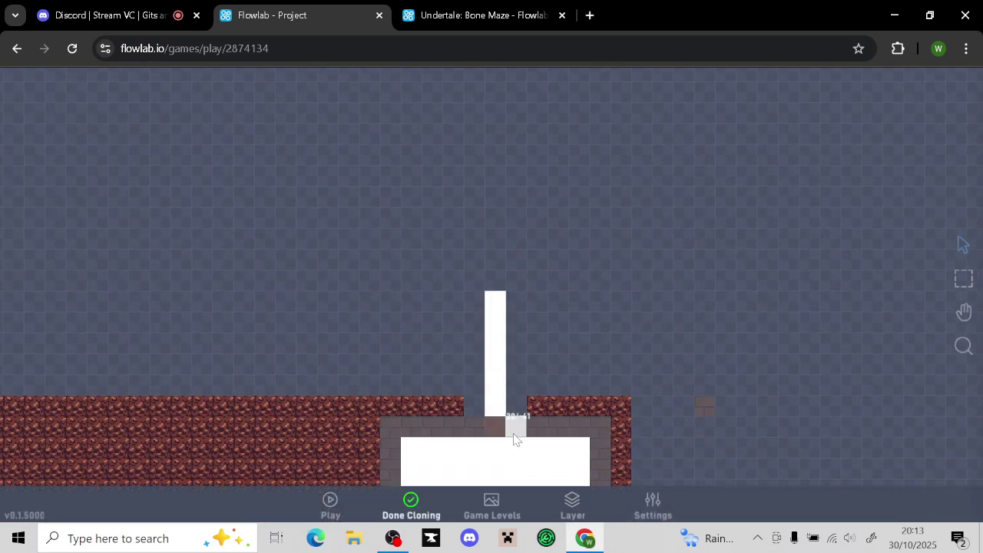
left_click(495, 426)
left_click_drag(504, 282, 497, 74)
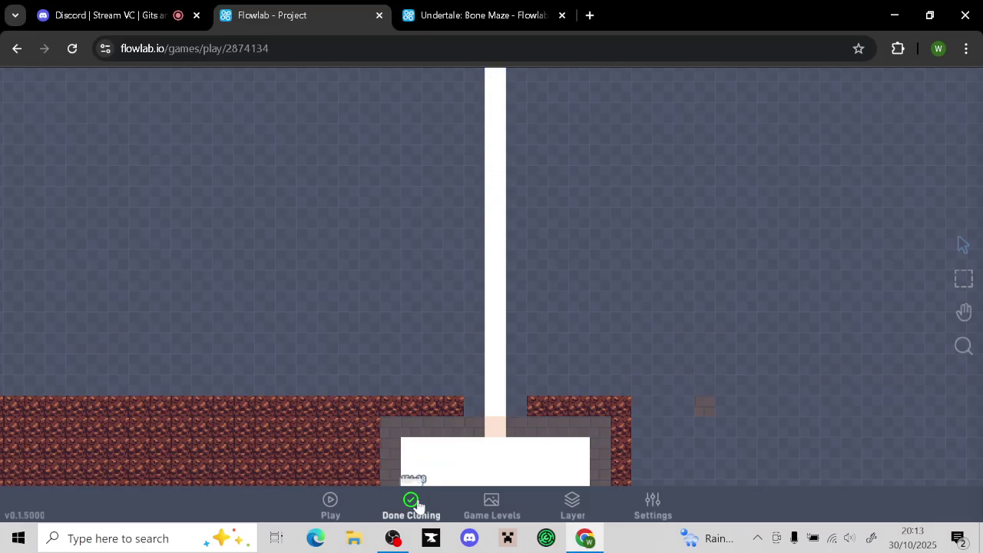
left_click(417, 507)
Lengthen the far upper end of the vertical corridor with a few more cloned white floor tiles
middle_click_drag(620, 175, 579, 370)
left_click(452, 264)
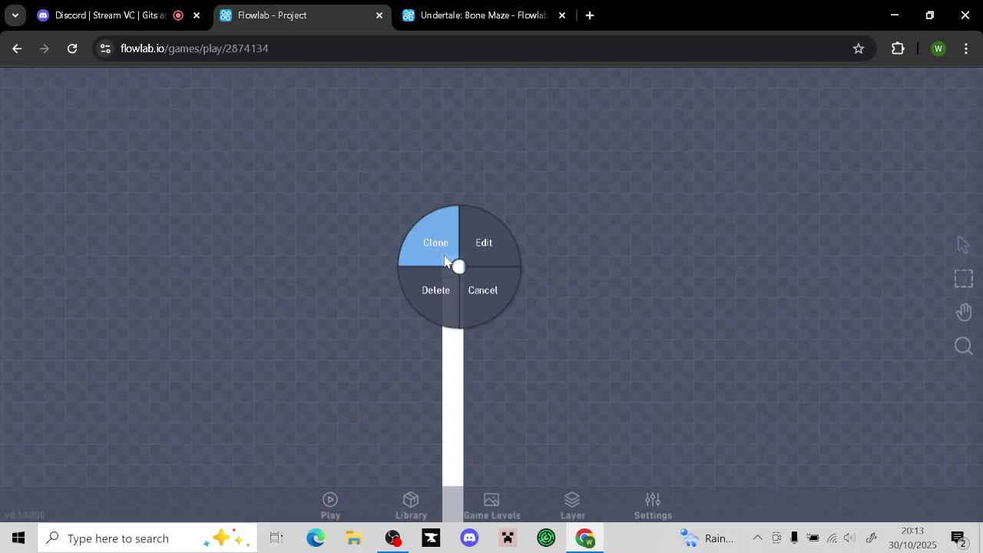
left_click(448, 259)
left_click_drag(457, 251, 454, 170)
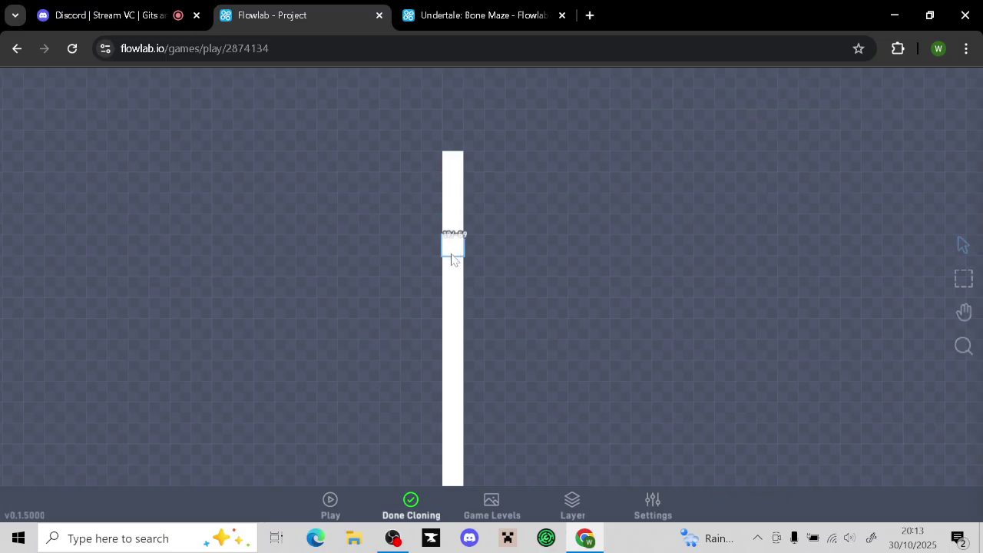
left_click(412, 503)
On the Game World layer, move the spare brick beside the new corridor and clone bricks along both its sides
middle_click_drag(657, 253, 675, 186)
left_click(577, 501)
left_click(581, 412)
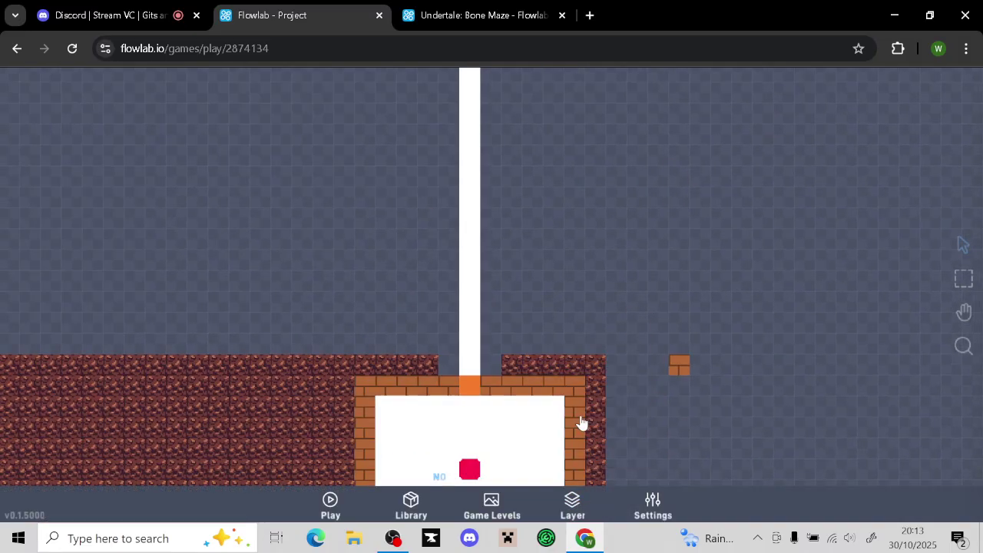
mouse_move(676, 365)
left_mouse_down()
mouse_move(492, 373)
mouse_move(492, 90)
mouse_move(465, 82)
mouse_move(451, 108)
mouse_move(453, 367)
left_mouse_up()
left_click(494, 368)
left_click(471, 340)
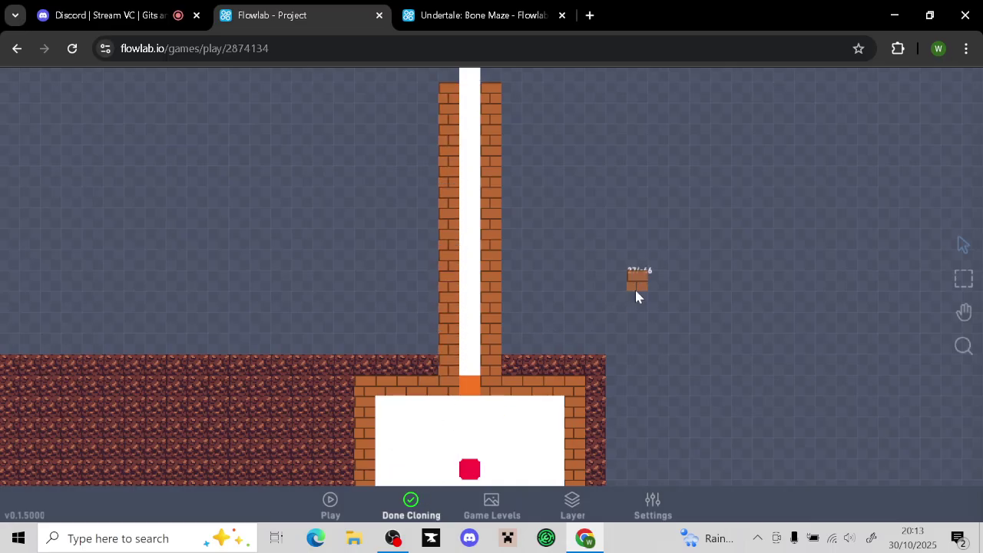
scroll(660, 323, "down", 1)
left_click(399, 508)
Clone bricks up both sides to the corridor's upper end and close that end with a row of bricks
left_click_drag(695, 229, 669, 374)
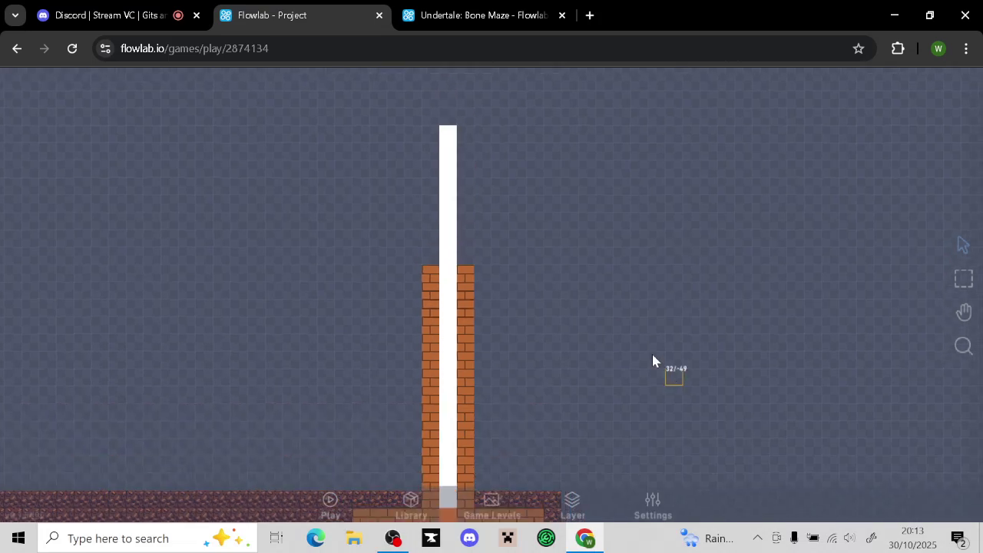
left_click_drag(602, 295, 609, 337)
left_click(476, 311)
left_click(459, 272)
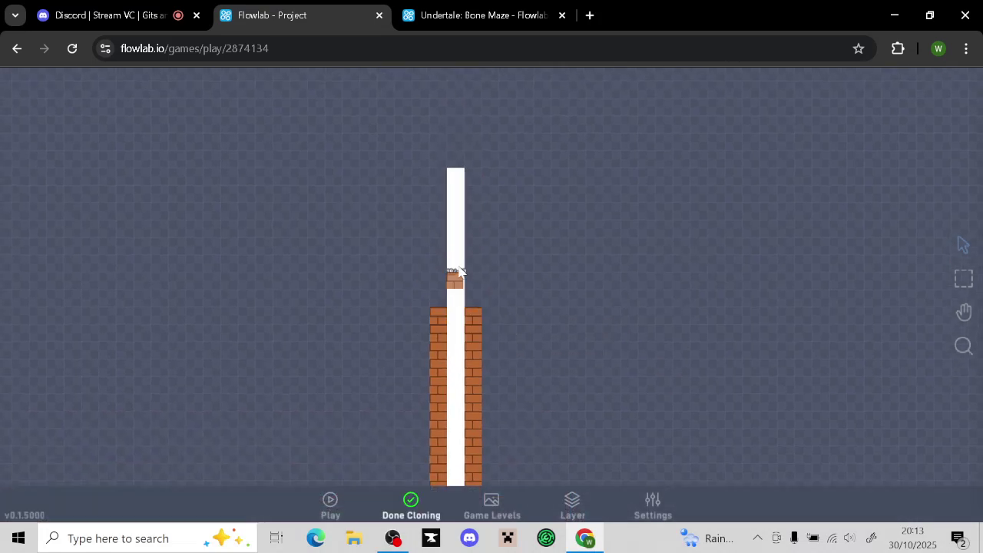
left_click_drag(479, 171, 477, 302)
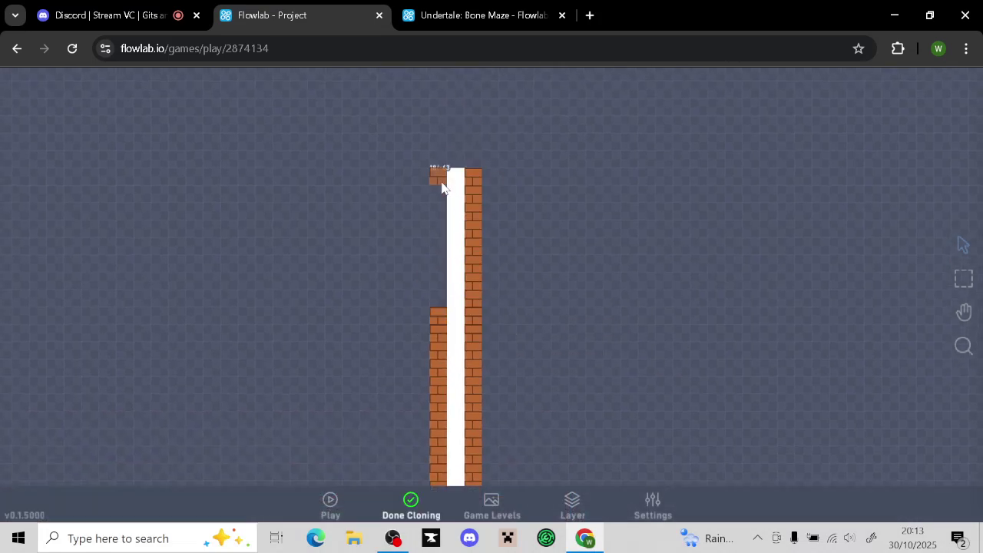
left_click_drag(441, 181, 441, 299)
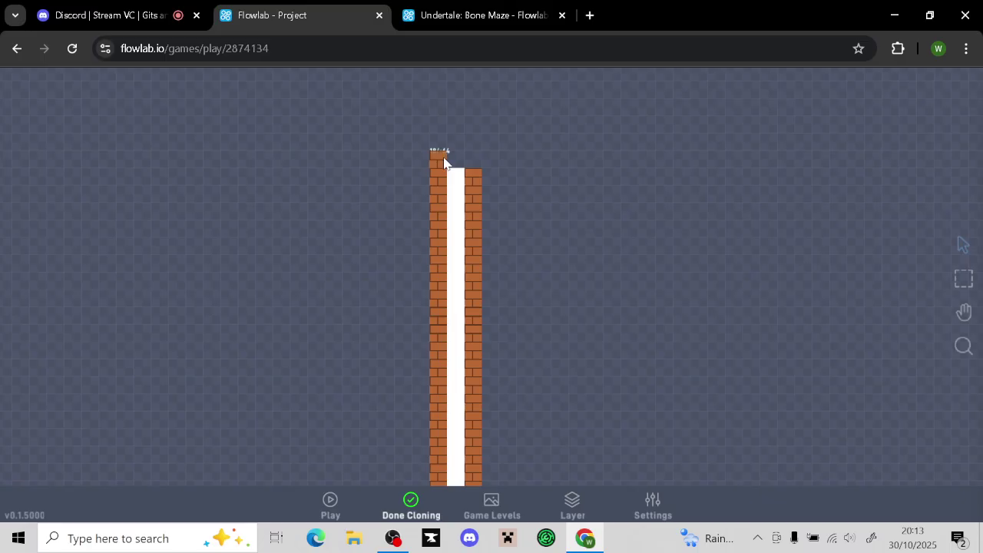
left_click_drag(444, 162, 474, 156)
left_click(412, 507)
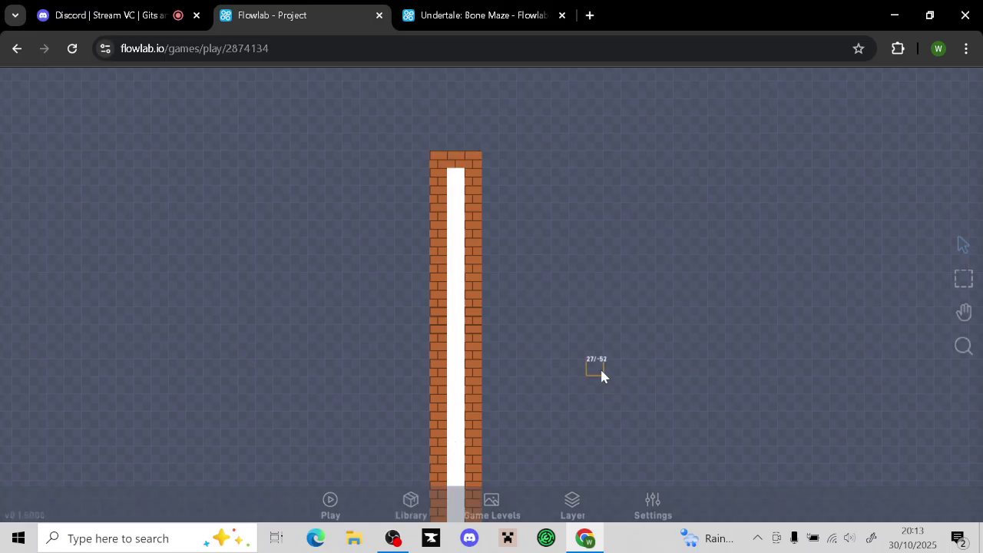
Examine the whole level layout, from the new upper corridor through the maze to the starting room and spare blocks
scroll(601, 371, "down", 3)
left_click_drag(617, 350, 639, 197)
mouse_move(636, 384)
left_mouse_down()
mouse_move(665, 228)
mouse_move(684, 223)
mouse_move(720, 173)
left_mouse_up()
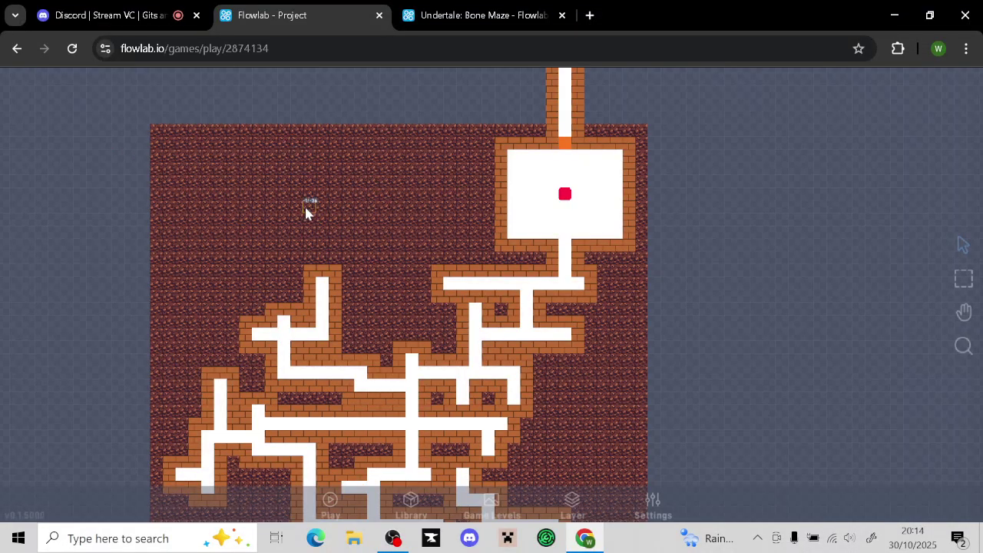
scroll(317, 234, "down", 3)
left_click_drag(791, 299, 856, 168)
scroll(726, 287, "up", 5)
scroll(729, 271, "down", 6)
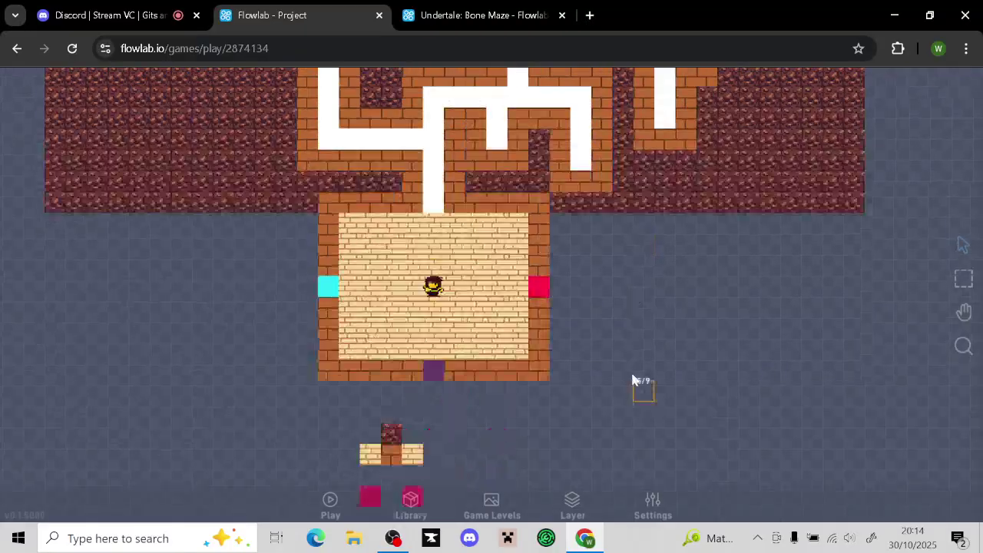
scroll(731, 292, "down", 2)
left_click_drag(762, 274, 775, 326)
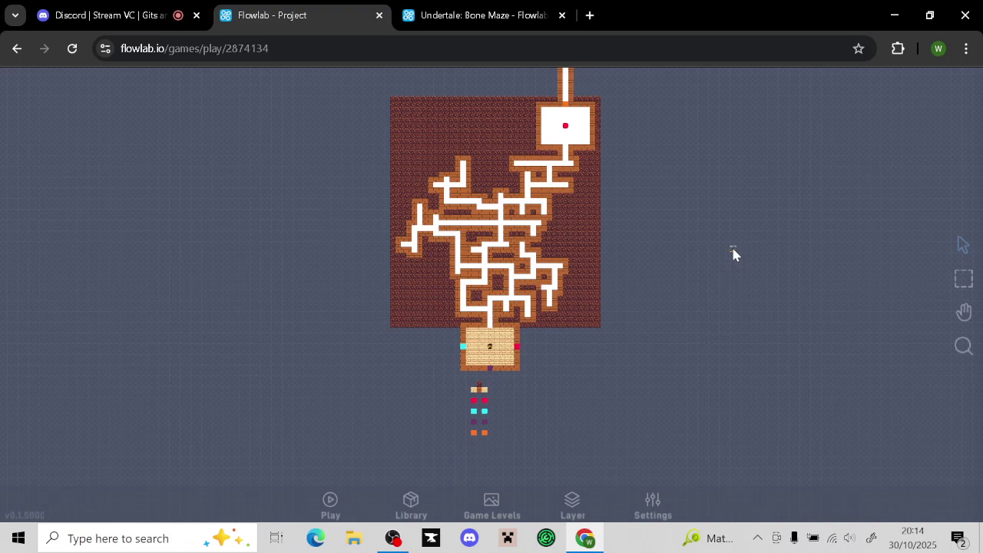
scroll(777, 299, "down", 5)
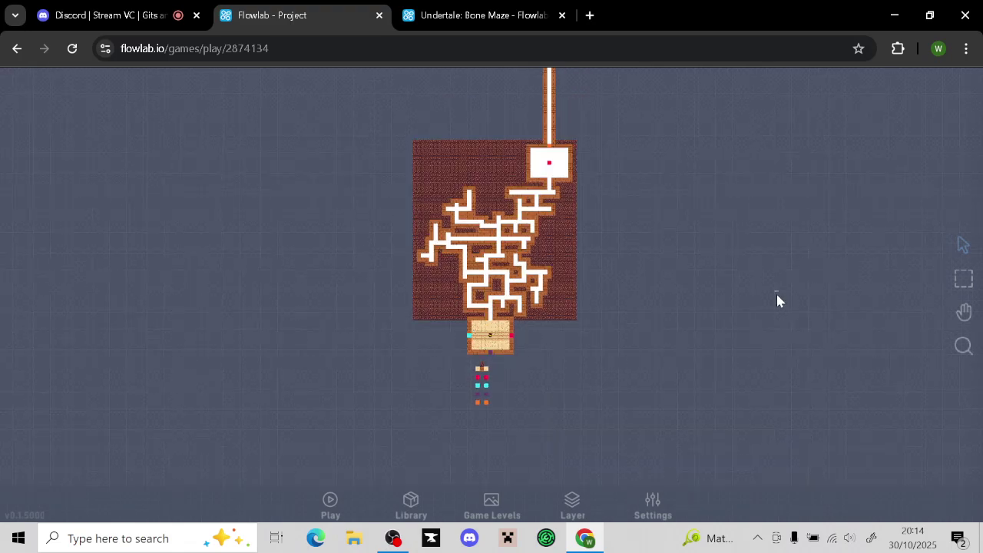
left_click_drag(760, 266, 710, 388)
mouse_move(691, 336)
left_mouse_down()
mouse_move(655, 414)
mouse_move(645, 497)
left_mouse_up()
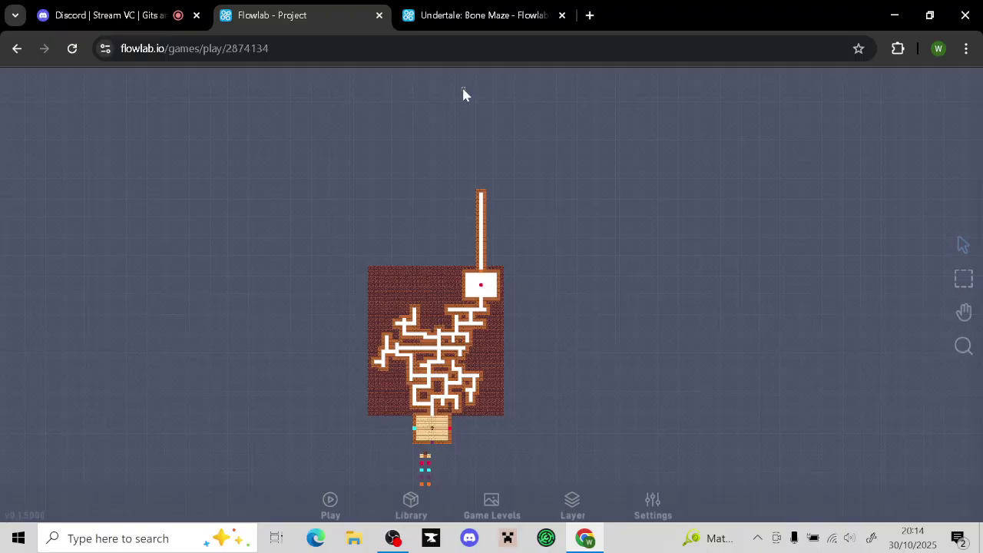
left_click_drag(659, 279, 698, 193)
scroll(568, 339, "up", 4)
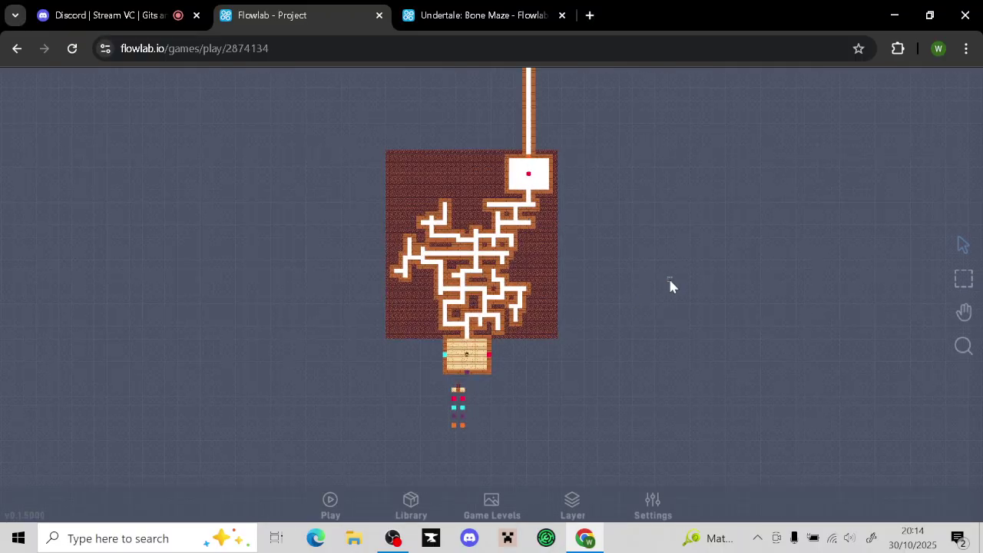
scroll(668, 280, "down", 4)
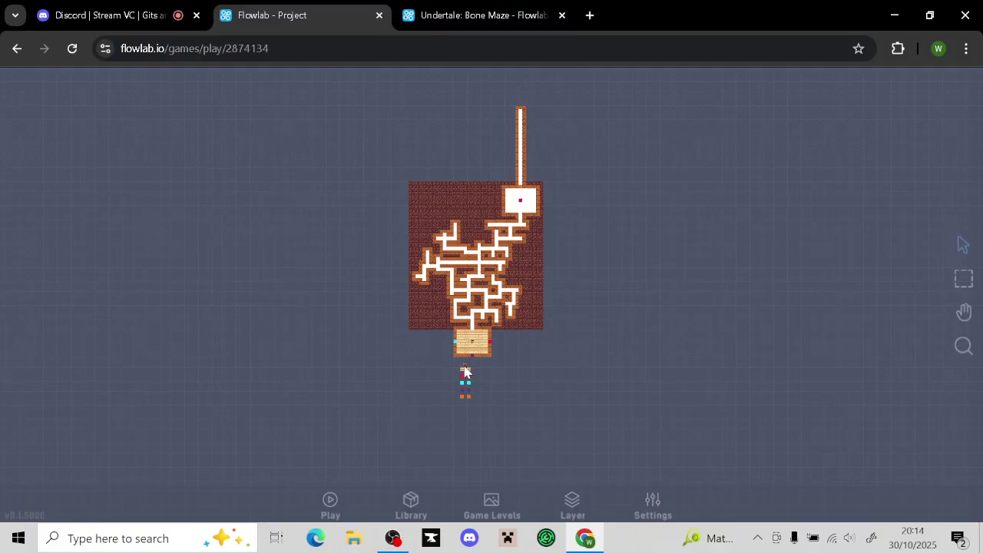
scroll(499, 405, "up", 4)
left_click_drag(673, 420, 665, 374)
scroll(747, 327, "up", 6)
scroll(596, 377, "up", 15)
scroll(667, 372, "down", 20)
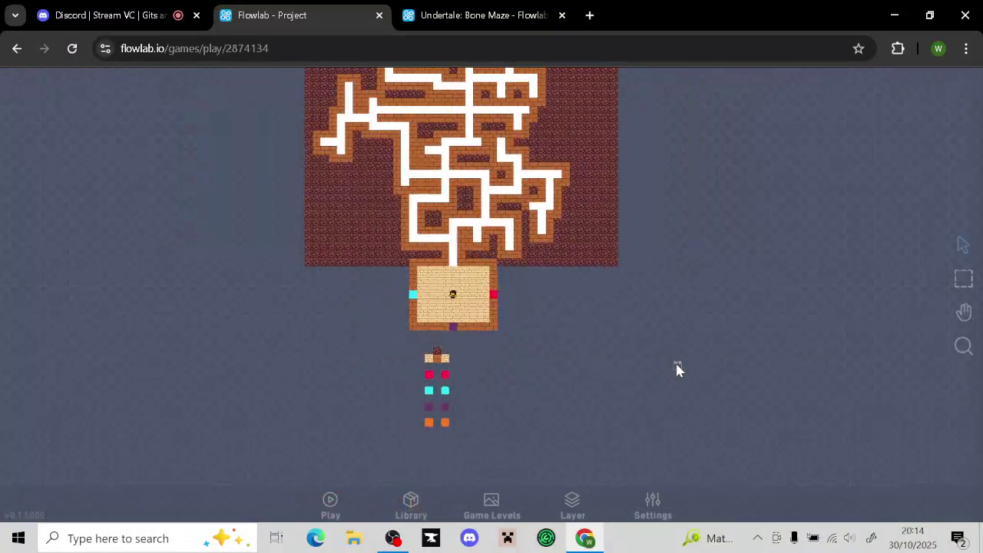
left_click_drag(710, 221, 642, 451)
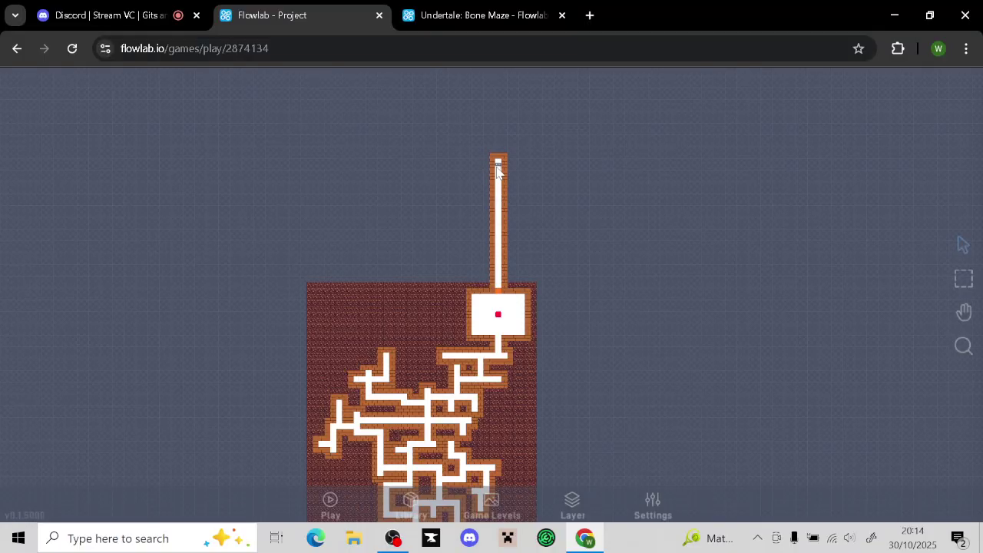
scroll(578, 342, "down", 4)
left_click_drag(643, 375, 661, 239)
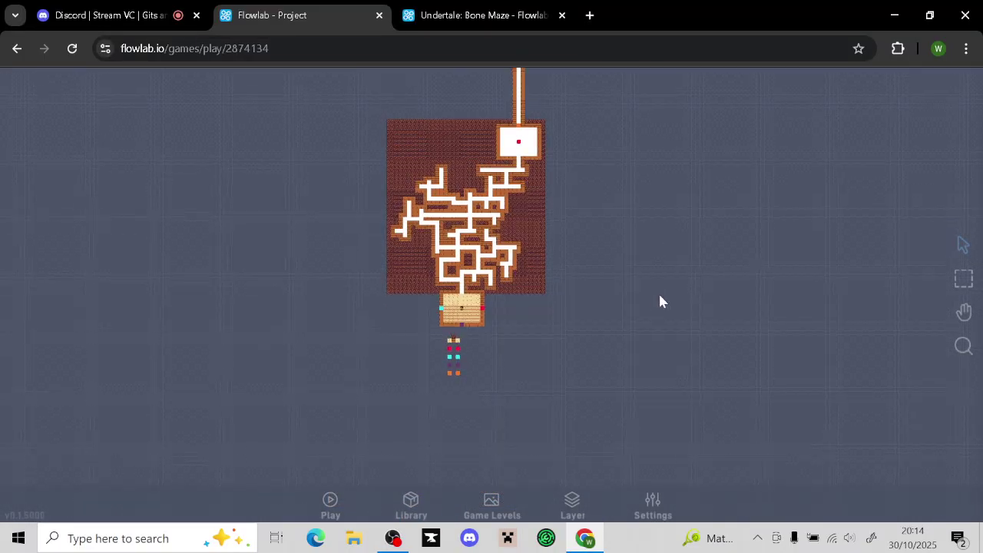
scroll(621, 369, "up", 3)
scroll(620, 375, "up", 5)
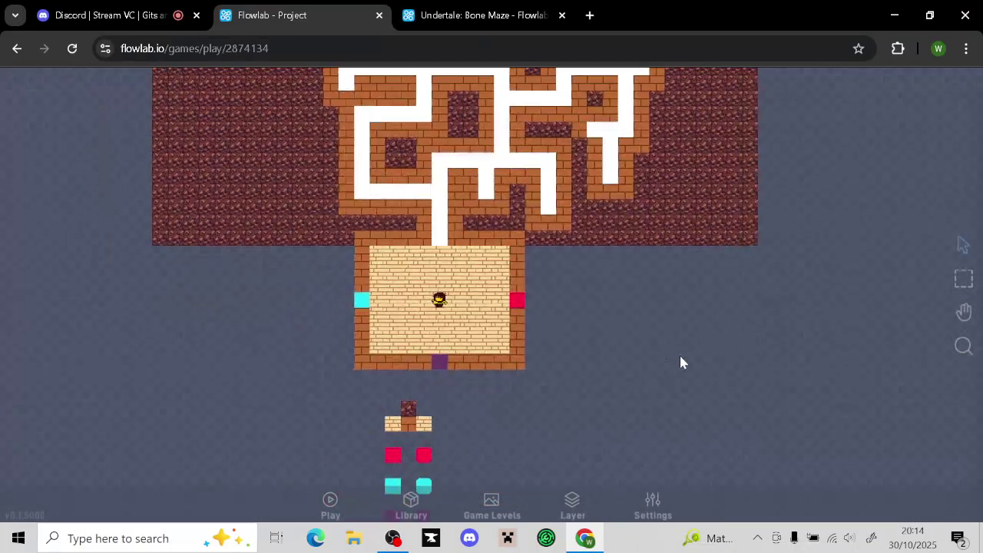
left_click_drag(648, 371, 664, 354)
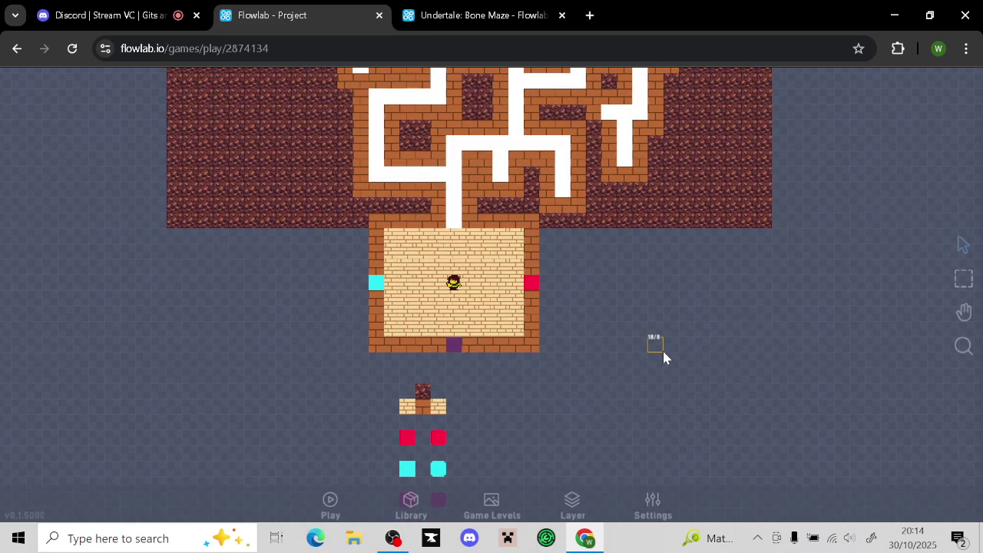
left_click_drag(664, 352, 657, 443)
left_click_drag(786, 271, 682, 400)
scroll(726, 313, "down", 3)
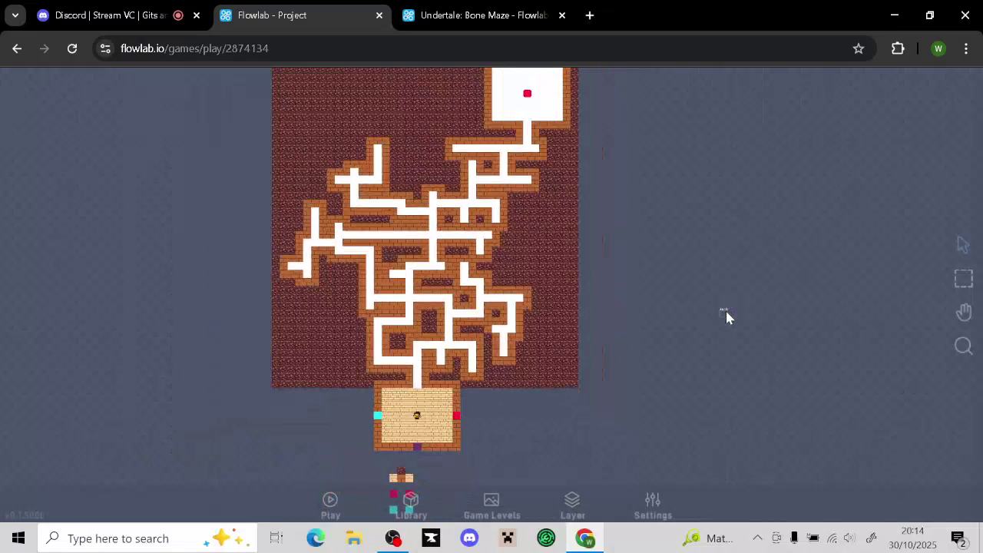
left_click_drag(726, 312, 745, 447)
left_click_drag(801, 326, 810, 419)
scroll(816, 378, "down", 5)
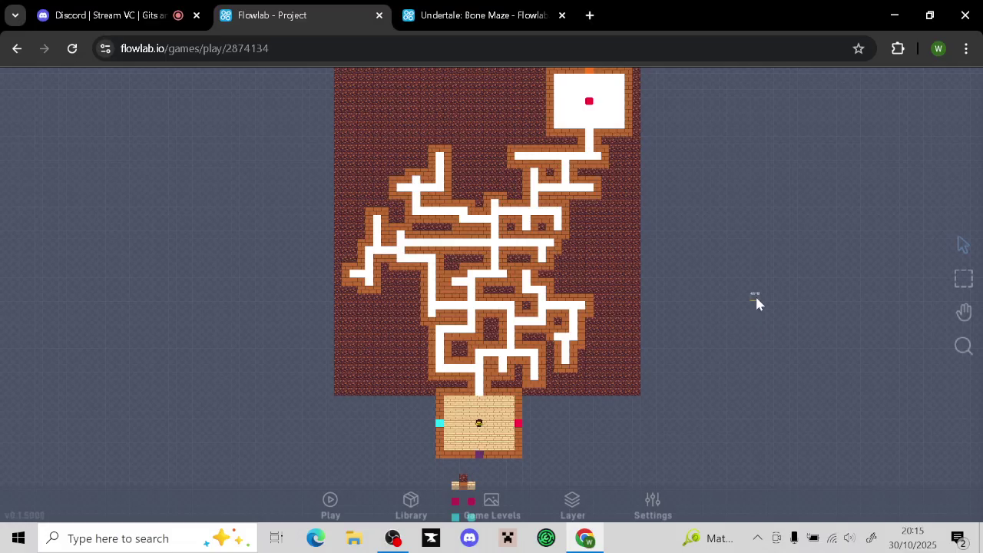
scroll(730, 306, "down", 4)
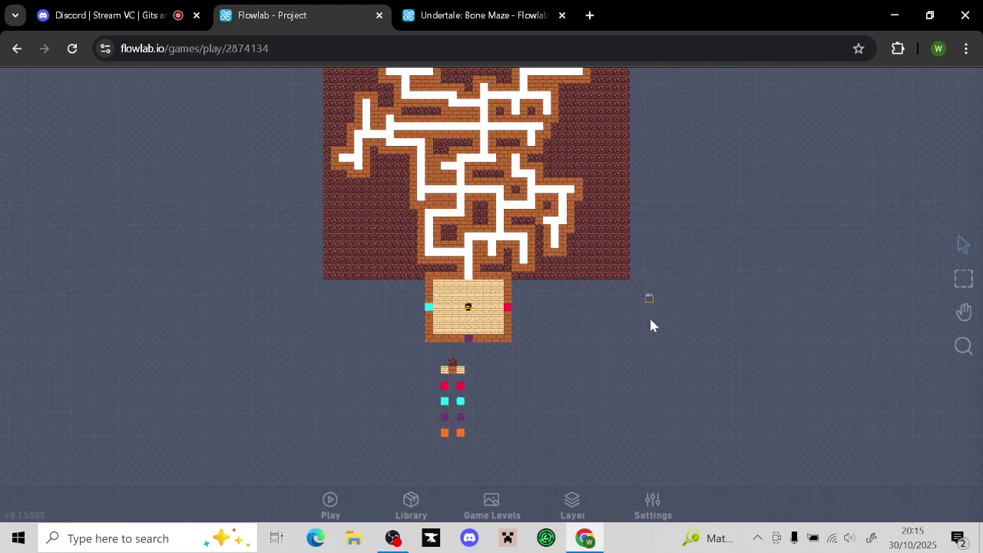
On the Background layer, clone white floor from behind the starting room's red block into a horizontal corridor that branches up to the rock
scroll(579, 245, "up", 2)
scroll(713, 402, "up", 4)
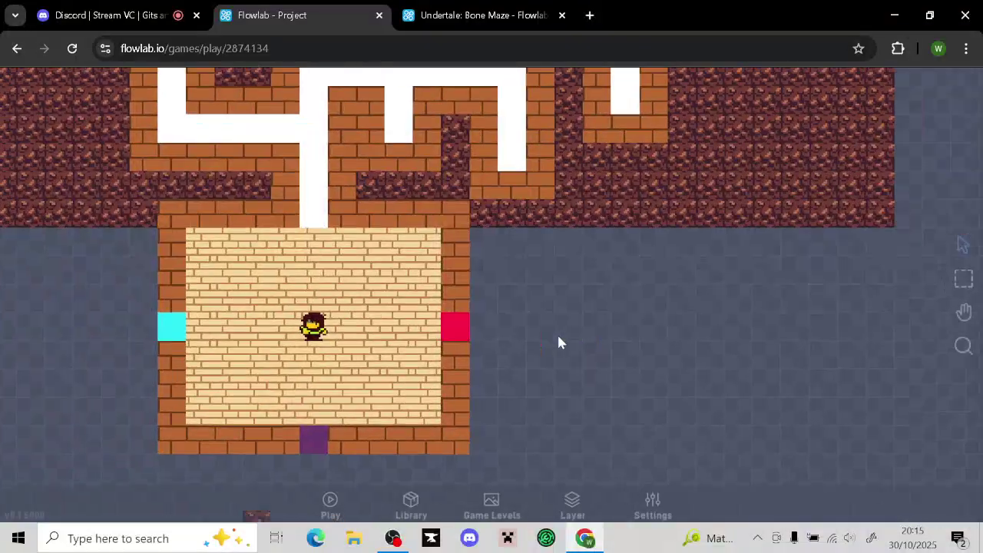
left_click(572, 503)
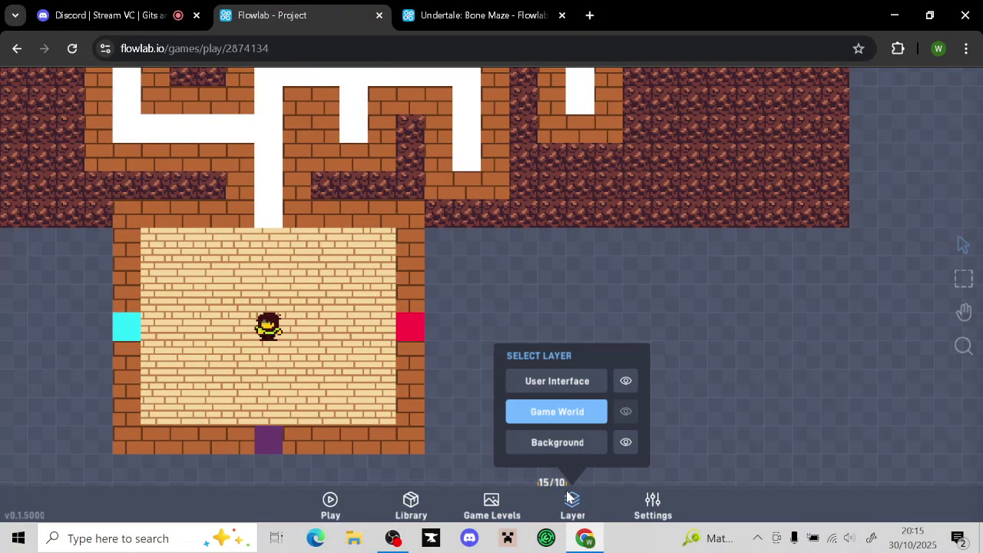
left_click(569, 442)
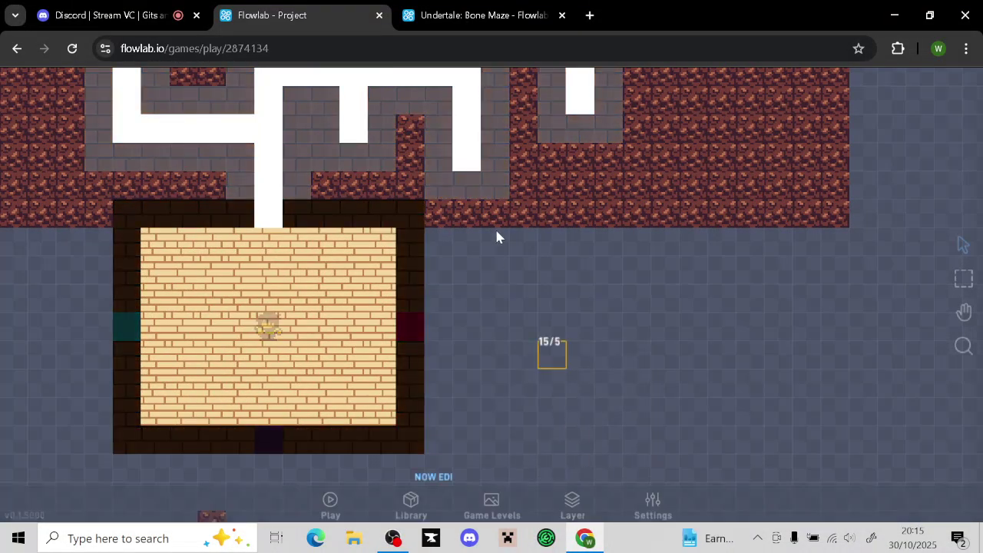
left_click(265, 183)
left_click(251, 172)
mouse_move(413, 322)
left_mouse_down()
mouse_move(546, 335)
mouse_move(761, 326)
mouse_move(722, 240)
left_mouse_up()
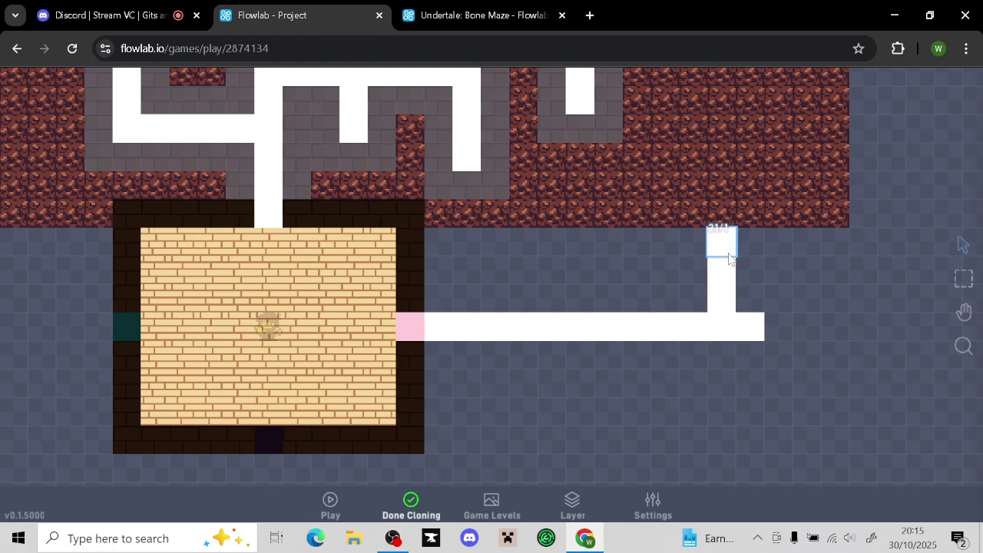
left_click(411, 501)
Delete a block of rock tiles, three columns wide and five rows high, directly above the new corridor's upward branch
left_click(702, 206)
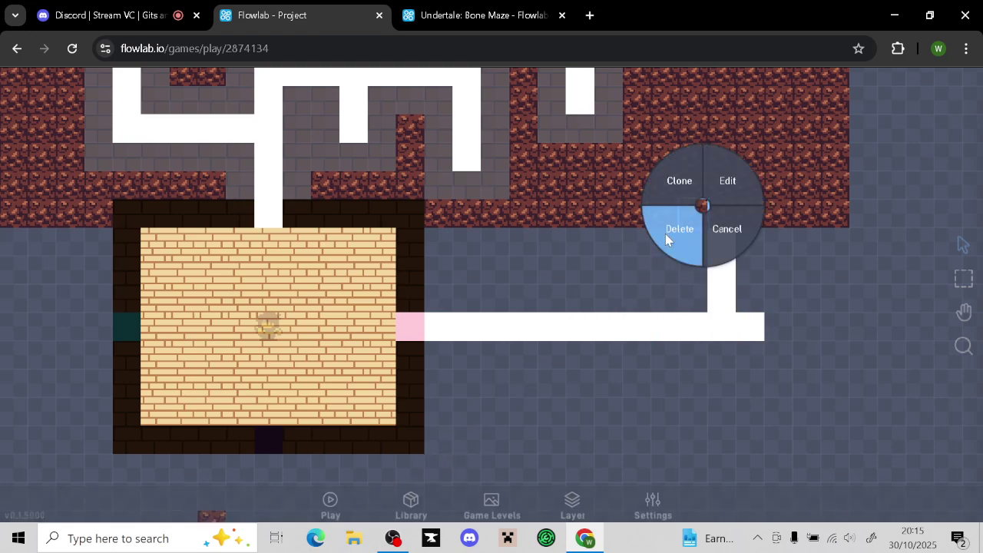
left_click(738, 229)
left_click(963, 278)
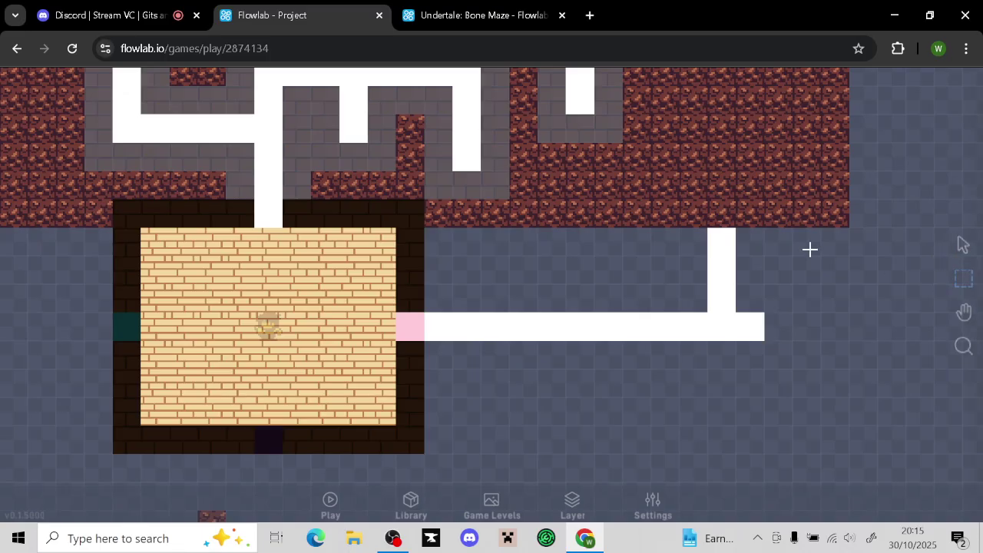
left_click_drag(754, 221, 694, 89)
left_click(697, 177)
left_click(962, 254)
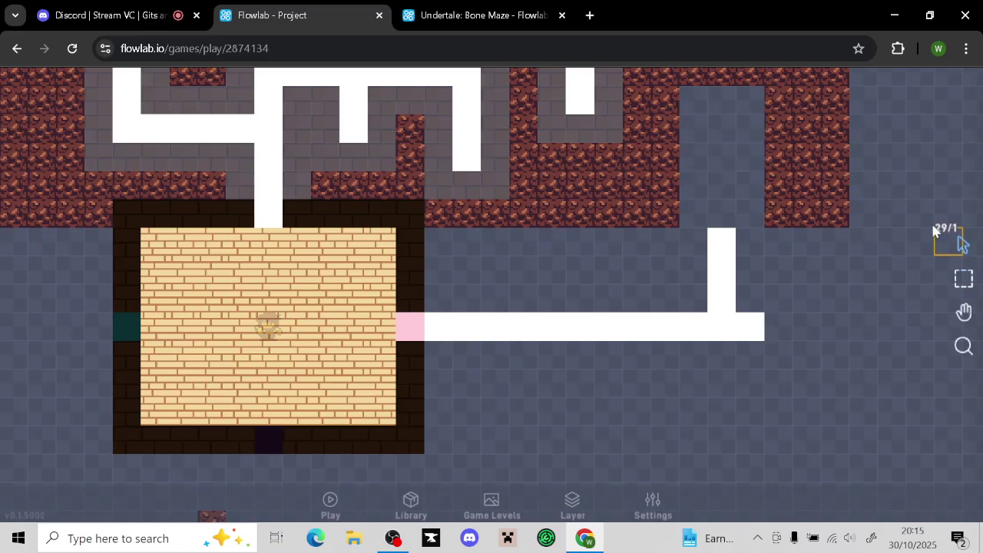
Clone white floor tiles up from the branch through the gap in the rock, stopping one tile below its upper edge
mouse_move(916, 203)
left_mouse_down()
mouse_move(880, 373)
mouse_move(862, 320)
mouse_move(899, 231)
left_mouse_up()
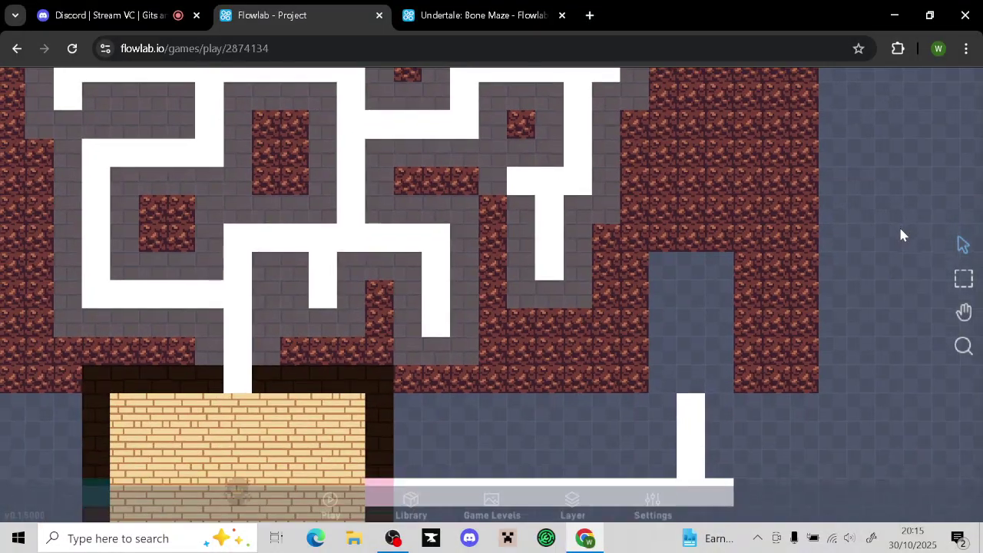
left_click(694, 396)
left_click(683, 383)
left_click_drag(685, 305, 686, 381)
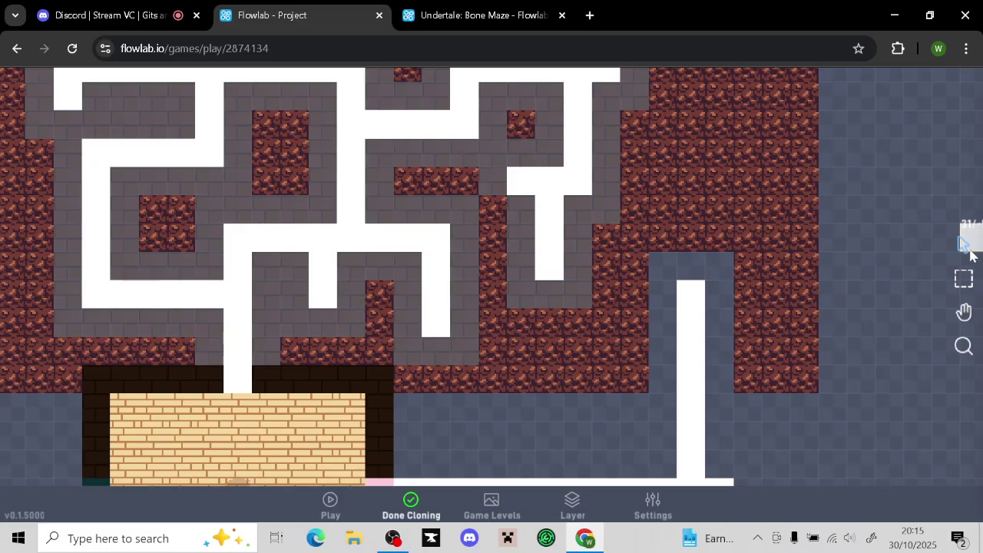
left_click(434, 509)
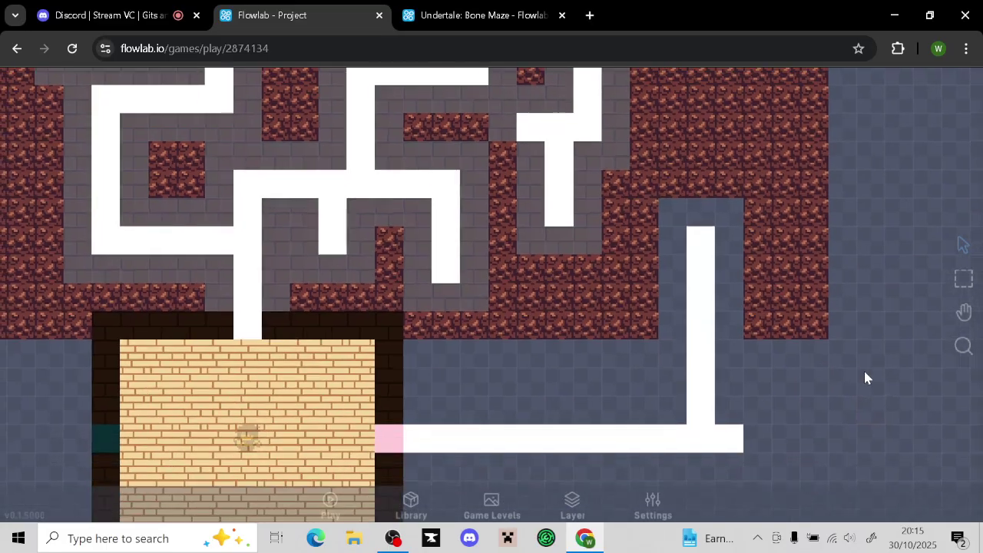
Clone white floor down from the middle of the horizontal corridor, with a short left turn at its foot and a longer side corridor right
left_click_drag(865, 371, 804, 414)
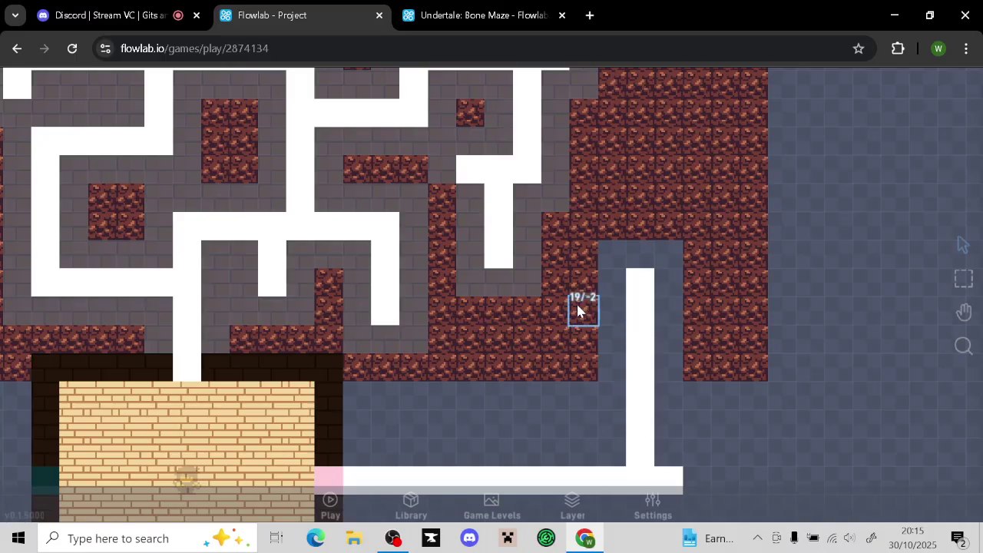
left_click_drag(873, 386, 887, 240)
left_click(502, 340)
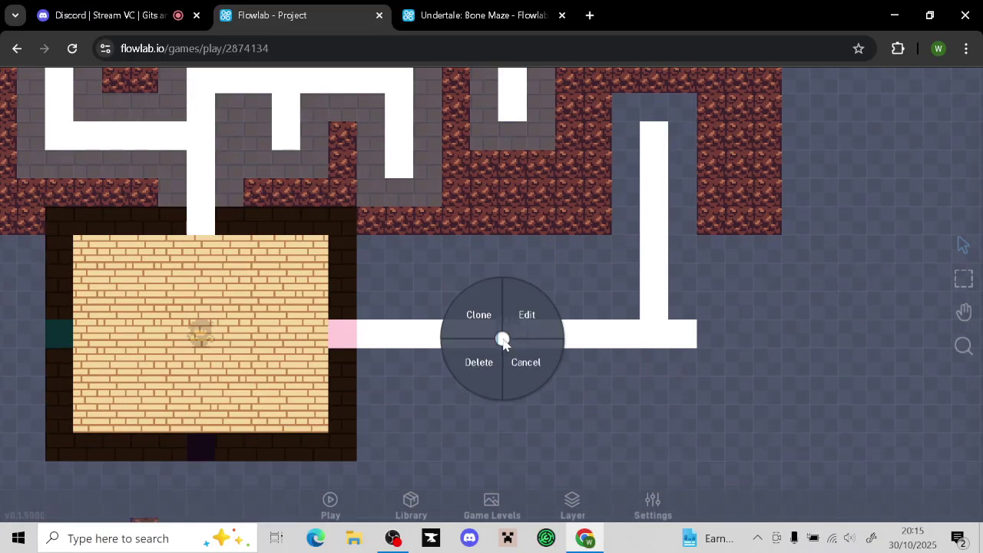
left_click(479, 315)
mouse_move(511, 361)
left_mouse_down()
mouse_move(515, 438)
mouse_move(504, 466)
mouse_move(427, 474)
left_mouse_up()
left_click_drag(538, 418, 681, 417)
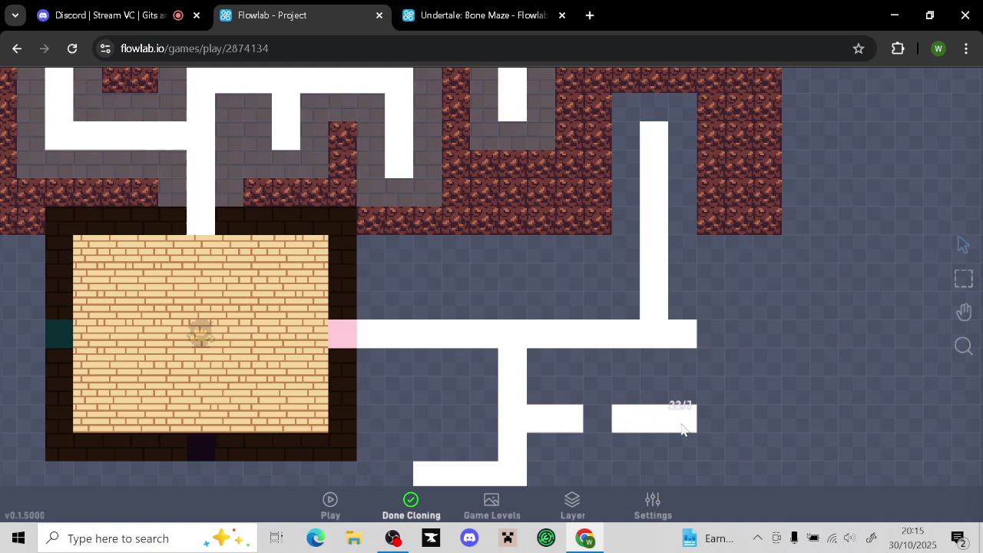
left_click(597, 421)
left_click(411, 503)
Extend the right end of the horizontal corridor from the starting room by two white floor tiles
mouse_move(700, 461)
left_mouse_down()
mouse_move(748, 332)
mouse_move(687, 320)
left_mouse_up()
left_click(664, 219)
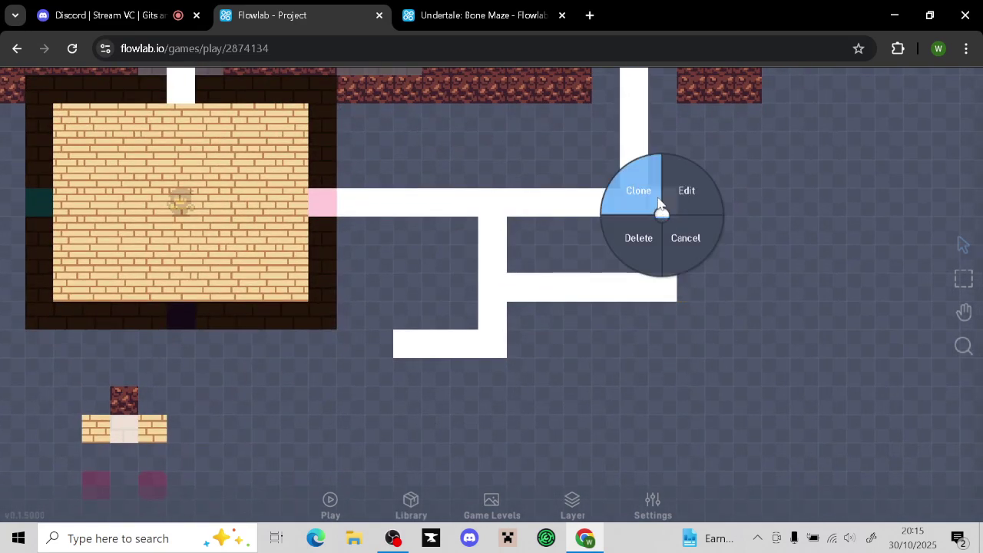
left_click(654, 206)
left_click(691, 202)
left_click(711, 206)
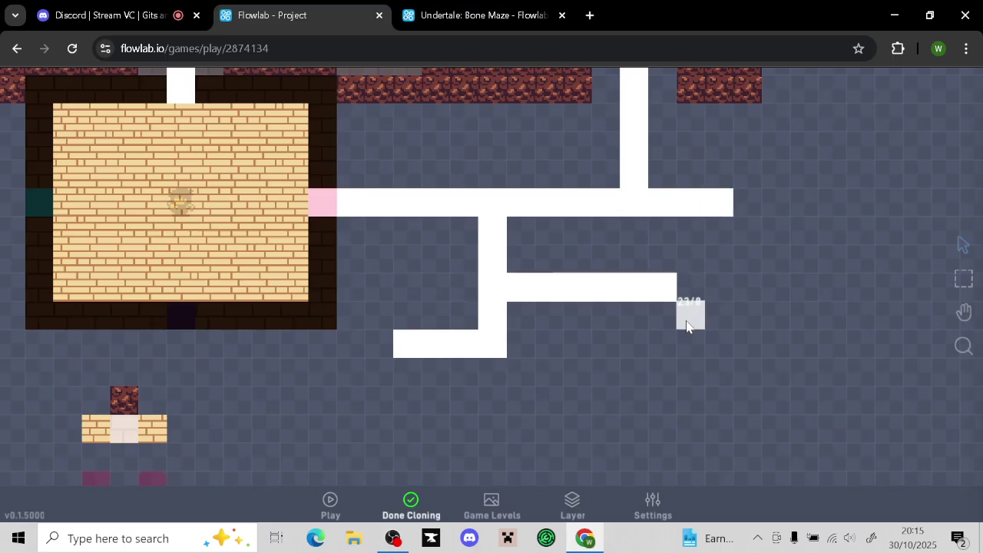
Extend the lower side corridor right into a vertical passage with a right-hand branch, and add a downward dead end to the lower-left turn
left_click(694, 291)
left_click(726, 291)
mouse_move(735, 298)
left_mouse_down()
mouse_move(744, 274)
mouse_move(744, 366)
mouse_move(772, 314)
mouse_move(860, 315)
left_mouse_up()
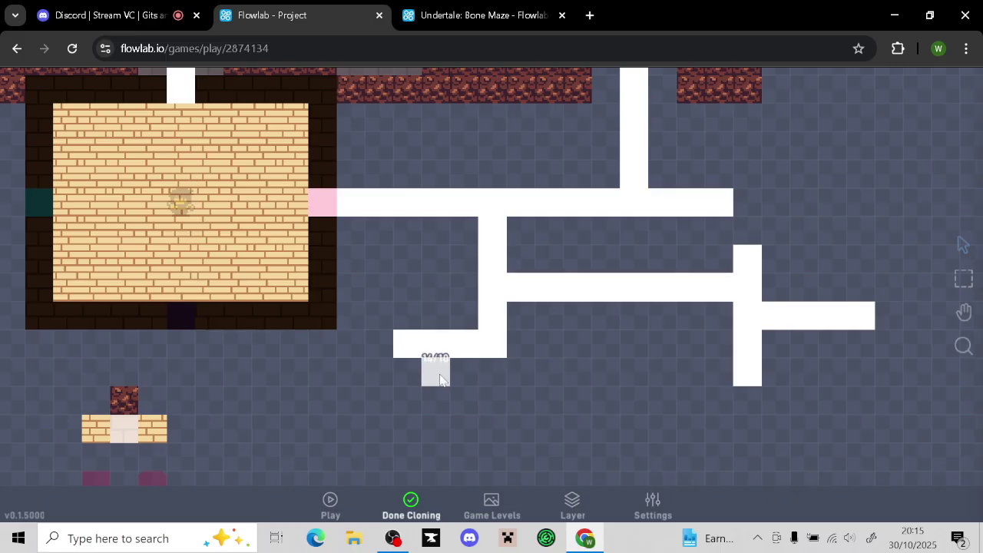
left_click_drag(436, 371, 435, 433)
left_click(414, 503)
scroll(507, 373, "down", 5)
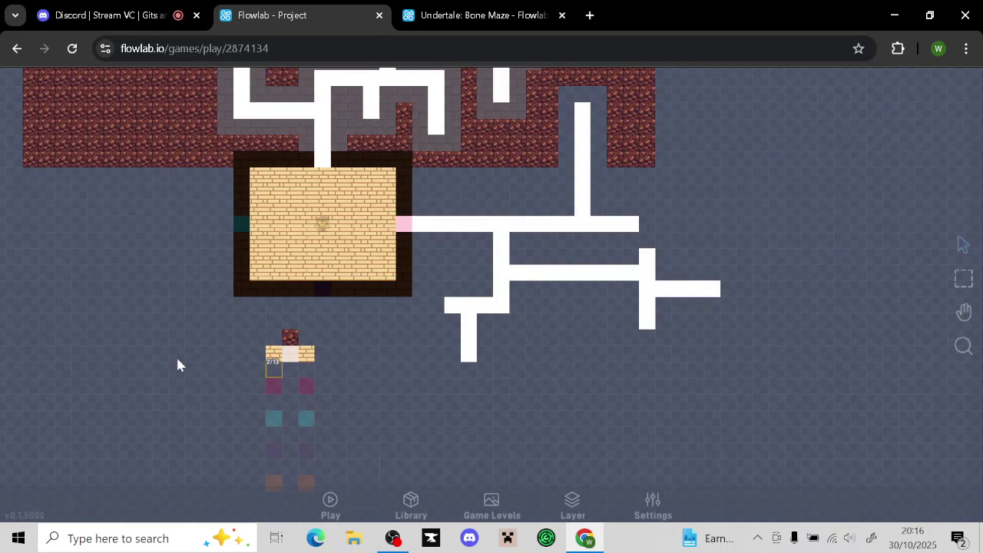
left_click_drag(397, 335, 481, 303)
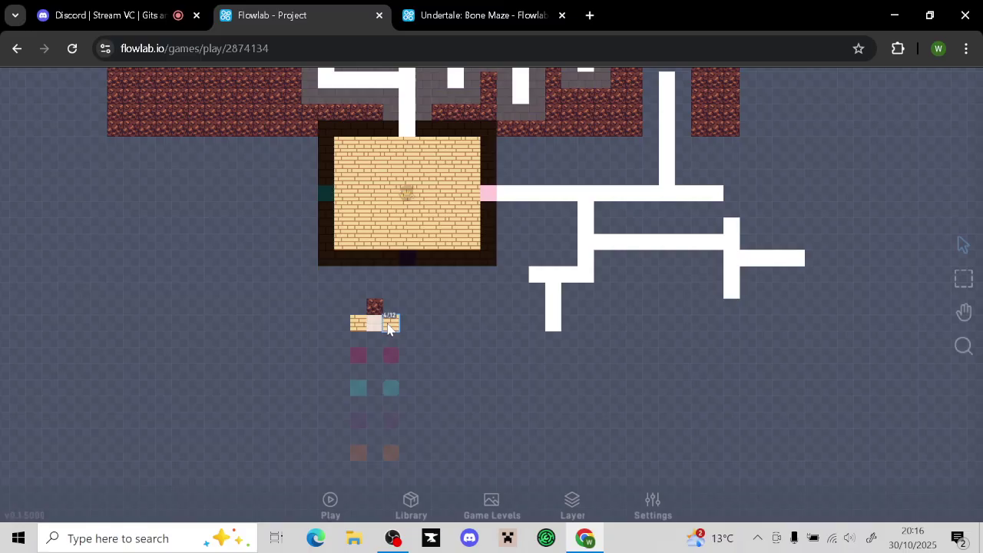
left_click(407, 503)
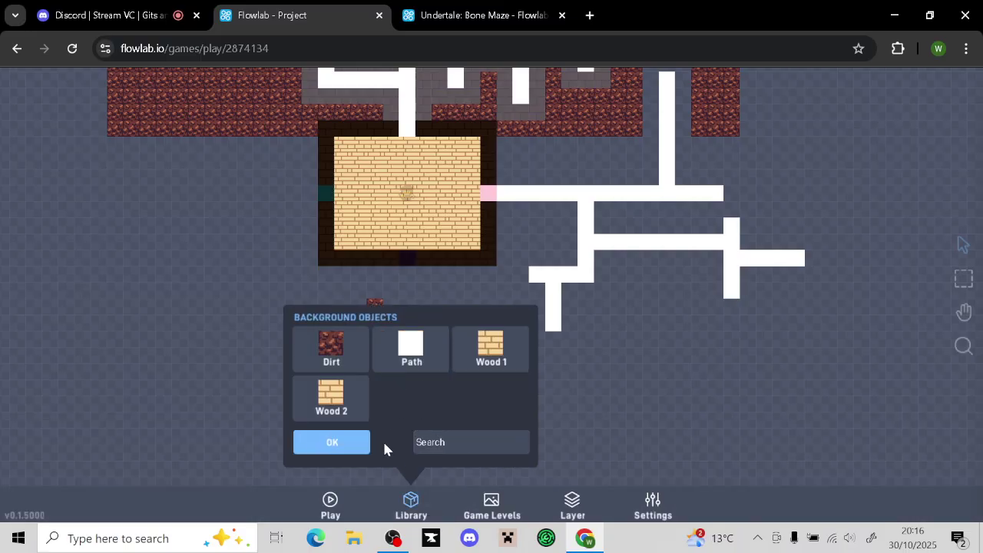
left_click(334, 451)
Clone white floor from the far-right branch into a tall upward corridor, a branch to its right, and a long downward passage jogging left
left_click_drag(660, 349, 422, 433)
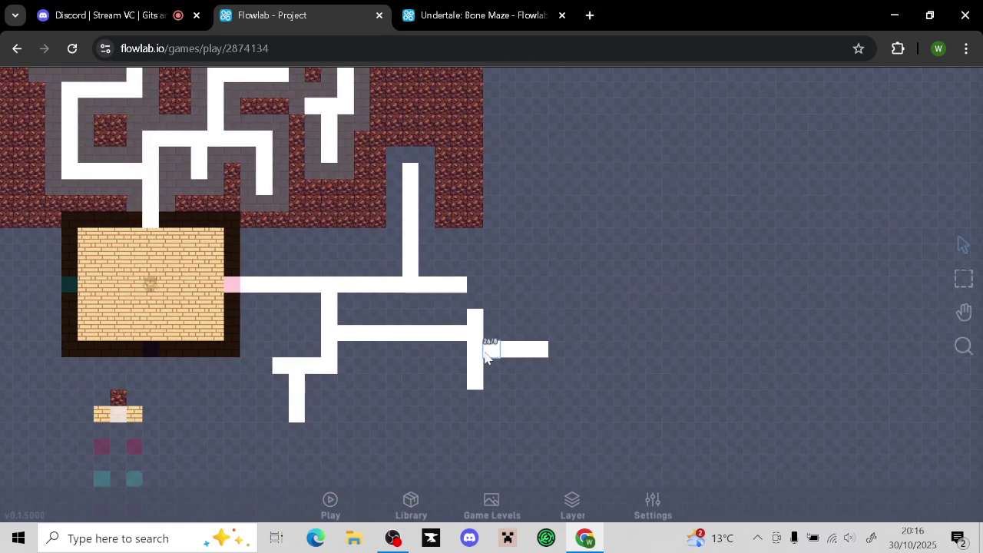
left_click(476, 345)
left_click(463, 321)
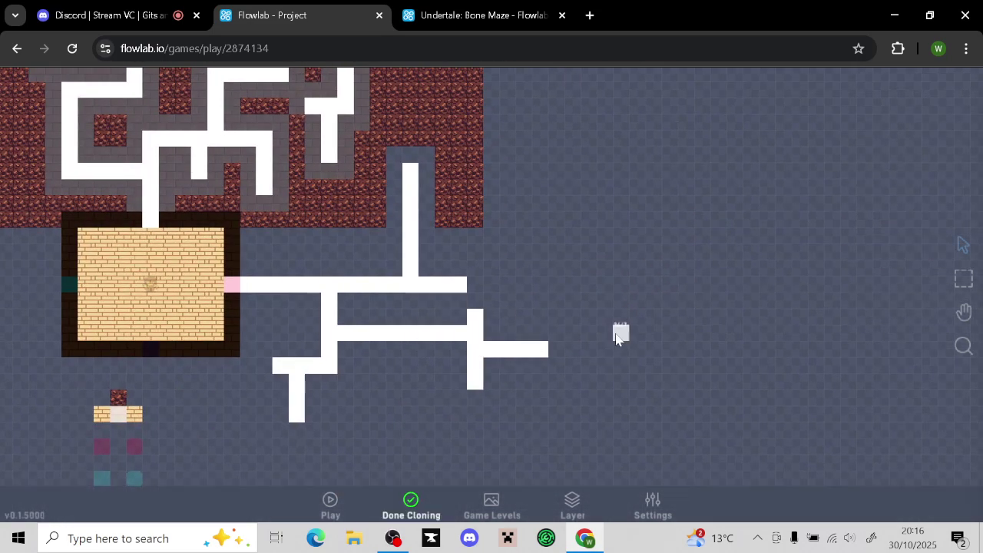
mouse_move(520, 333)
left_mouse_down()
mouse_move(532, 204)
mouse_move(523, 188)
left_mouse_up()
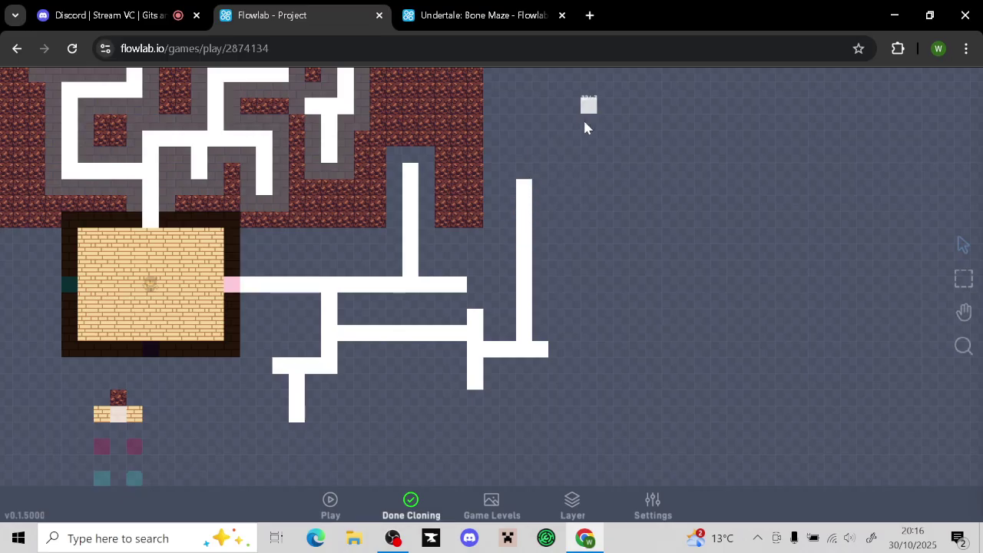
mouse_move(538, 254)
left_mouse_down()
mouse_move(653, 255)
mouse_move(610, 274)
mouse_move(598, 433)
left_mouse_up()
left_click_drag(596, 466, 588, 456)
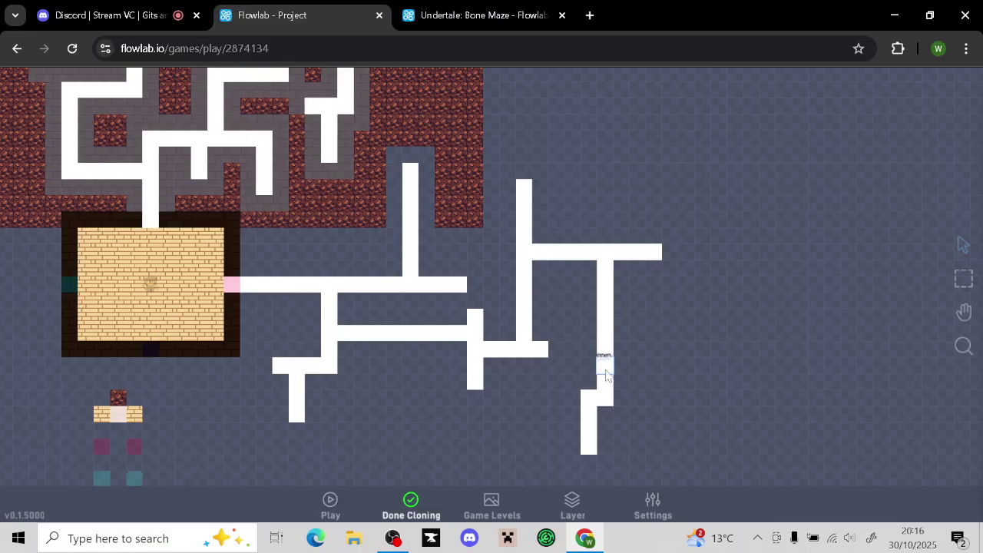
left_click_drag(606, 371, 606, 384)
Clone a branch right off the long downward passage, leading down to a lower horizontal corridor with a short upward dead end
mouse_move(624, 338)
left_mouse_down()
mouse_move(701, 338)
mouse_move(686, 417)
mouse_move(750, 422)
left_mouse_up()
left_click(669, 415)
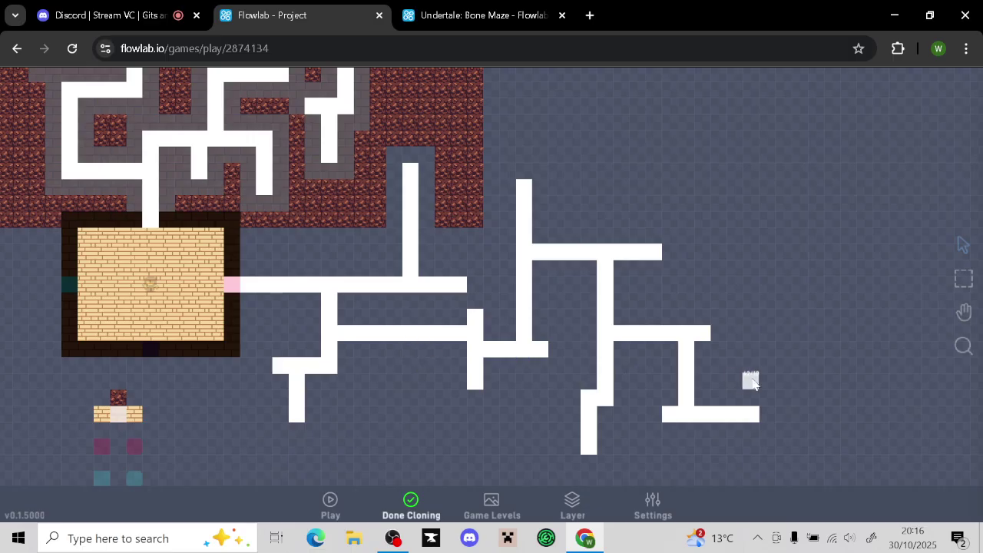
left_click_drag(736, 400, 736, 361)
left_click(425, 510)
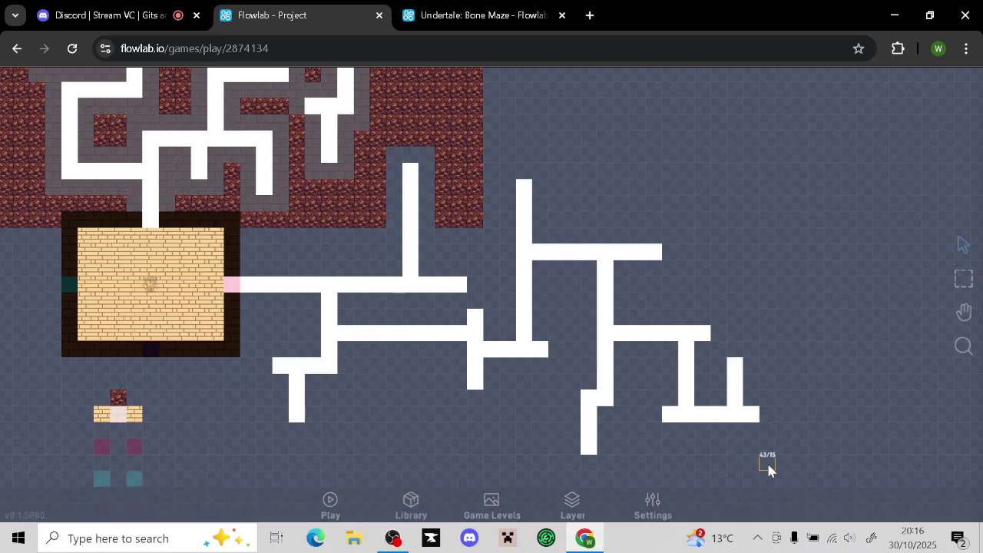
Clone a five-tile dead-end branch to the left from the lower part of the long downward passage
mouse_move(768, 468)
left_mouse_down()
mouse_move(571, 408)
mouse_move(527, 362)
left_mouse_up()
left_click(459, 317)
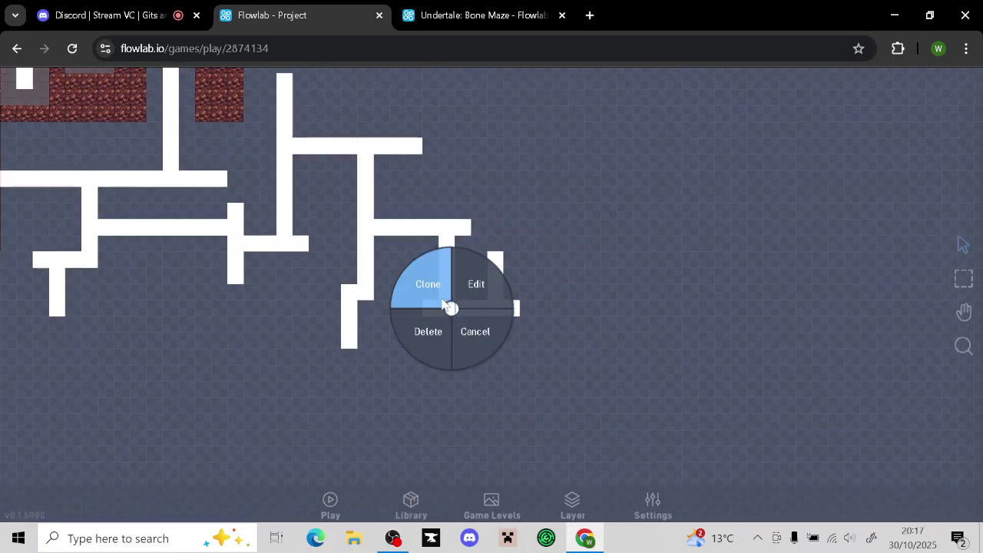
left_click(444, 301)
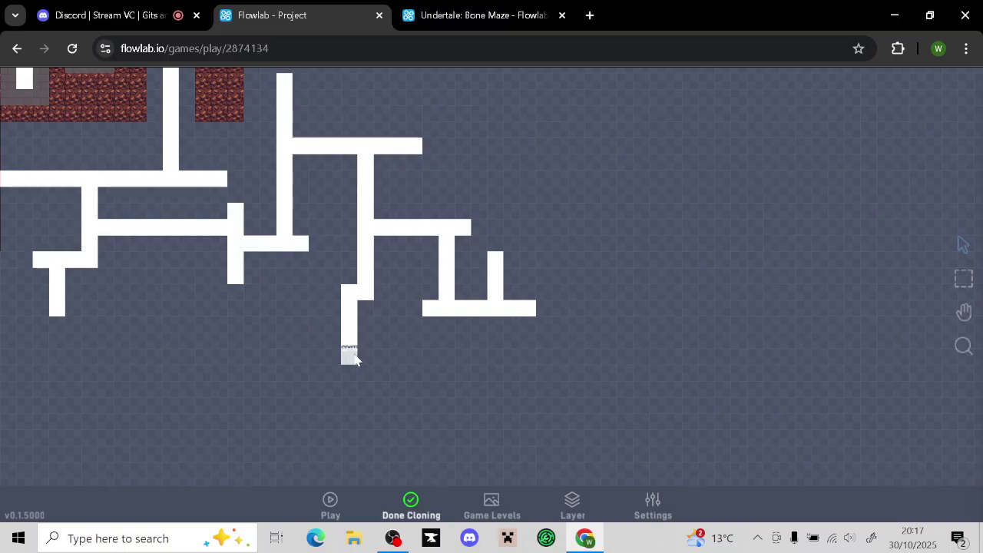
left_click(333, 324)
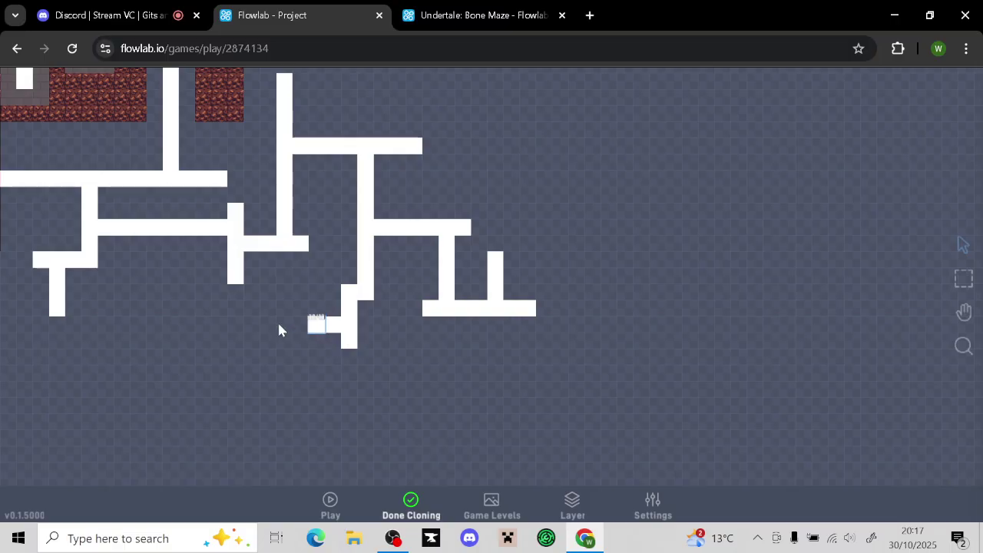
left_click(265, 325)
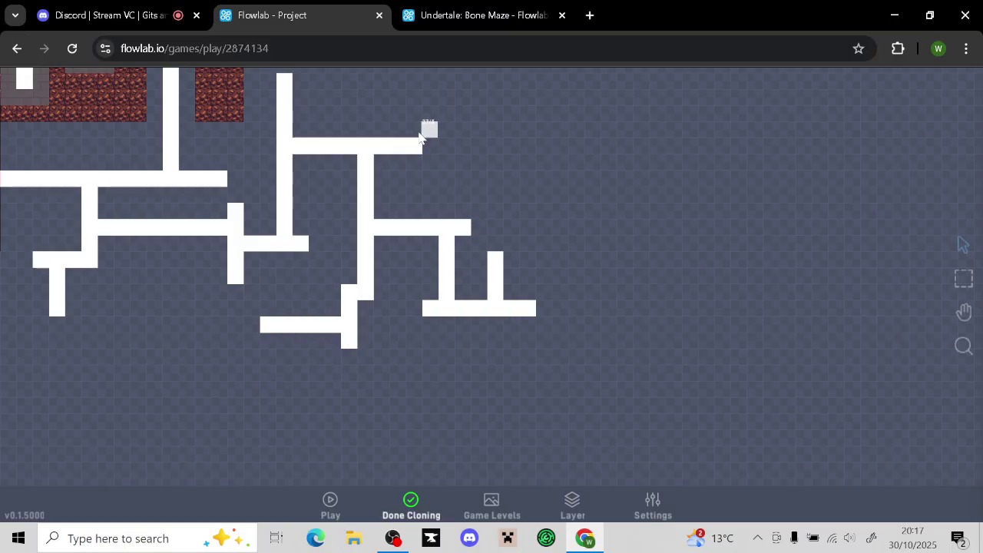
Clone a T-shaped branch above the upper-right corridor, and extend the lowest right corridor with a stepped passage climbing upward
mouse_move(388, 135)
left_mouse_down()
mouse_move(397, 87)
mouse_move(368, 84)
mouse_move(494, 88)
left_mouse_up()
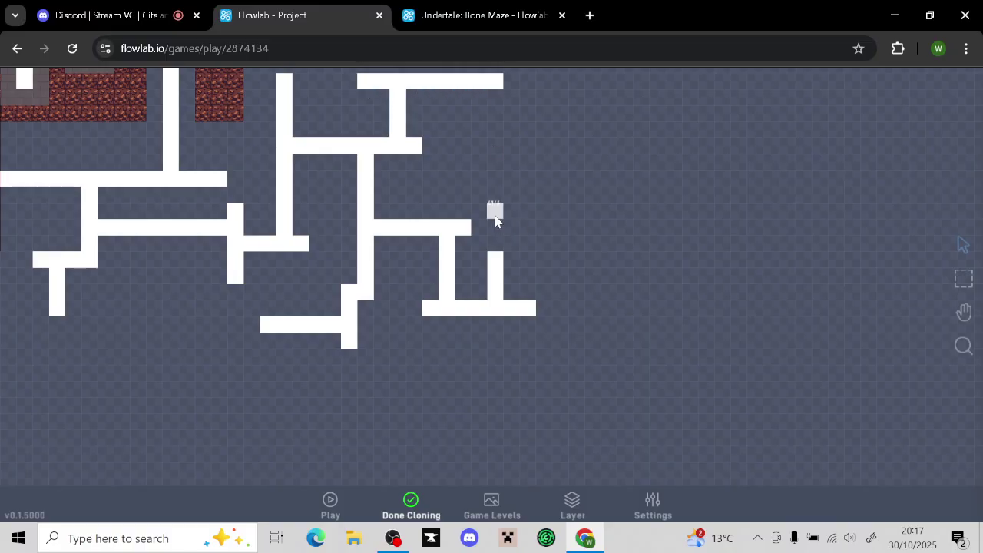
mouse_move(536, 304)
left_mouse_down()
mouse_move(576, 306)
mouse_move(548, 281)
mouse_move(548, 204)
mouse_move(501, 193)
mouse_move(527, 175)
mouse_move(527, 129)
left_mouse_up()
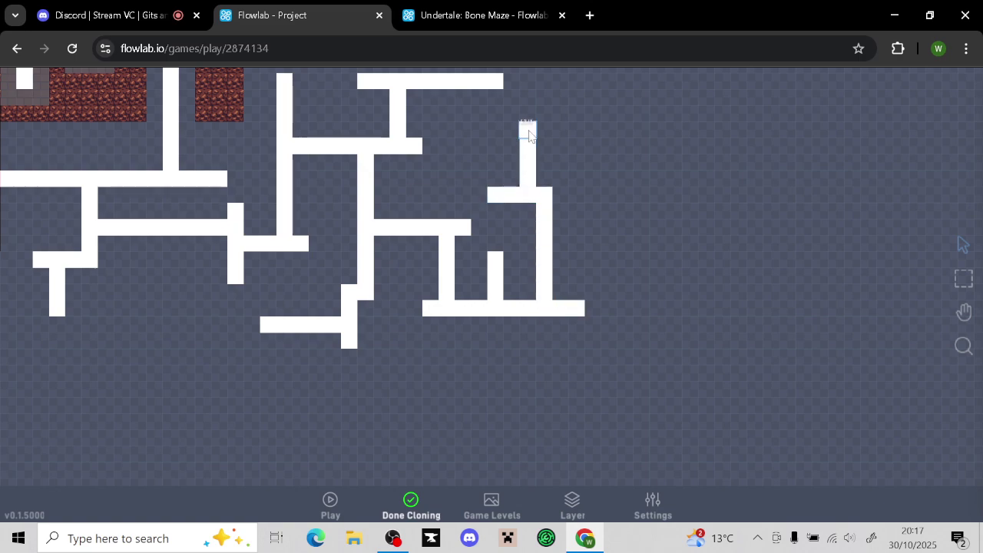
left_click(393, 513)
Clone floor left from the rightmost climbing passage, stopping one tile short of the neighbouring horizontal corridor
left_click_drag(687, 283, 670, 335)
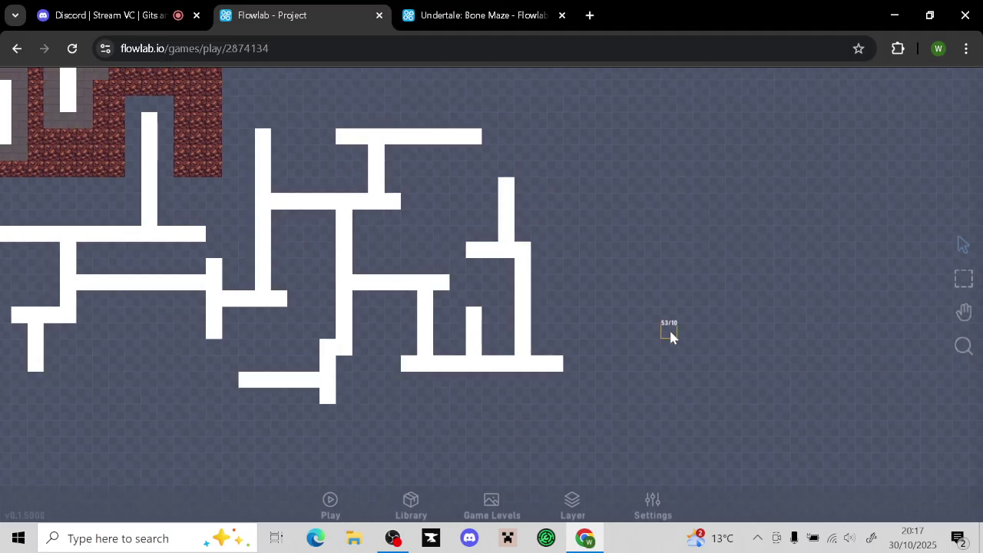
left_click_drag(669, 297, 648, 329)
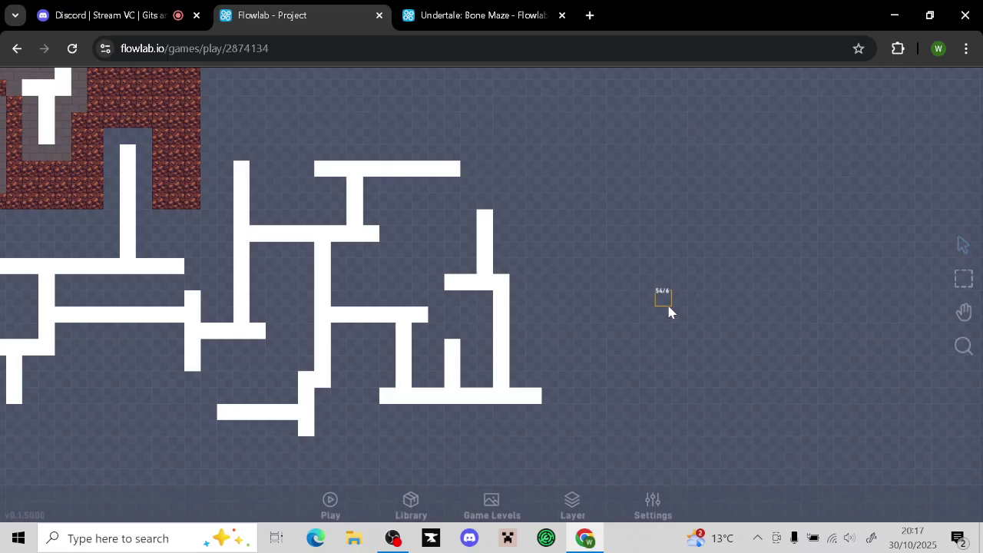
left_click(476, 228)
left_click(470, 226)
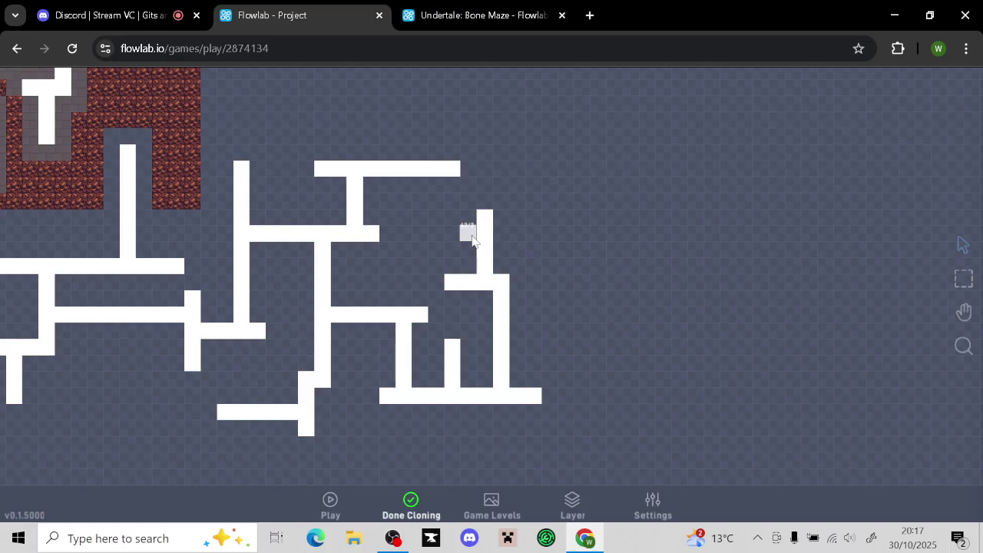
left_click_drag(473, 237, 408, 231)
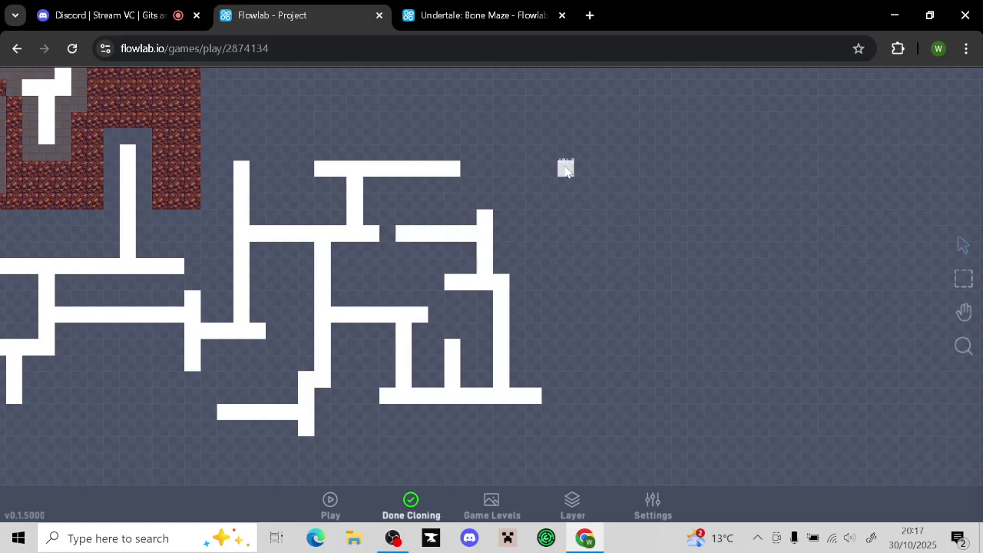
left_click(428, 511)
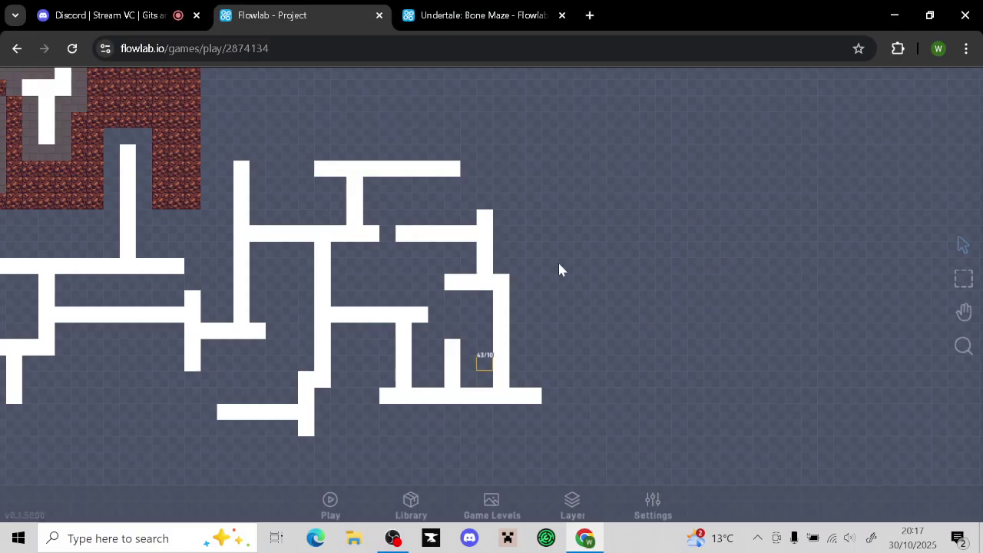
key("Left")
left_click(432, 233)
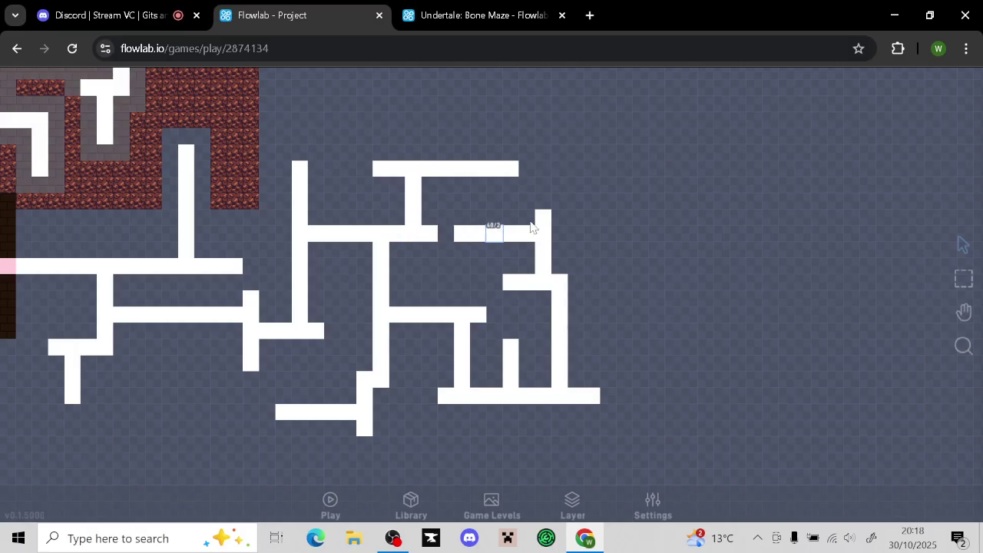
mouse_move(748, 196)
left_mouse_down()
mouse_move(641, 173)
mouse_move(756, 212)
left_mouse_up()
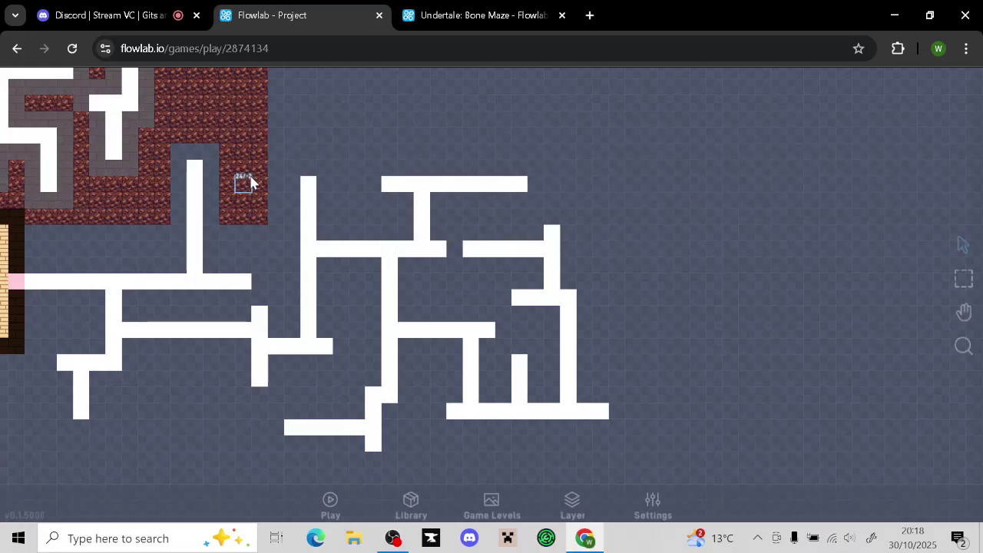
scroll(623, 157, "down", 2)
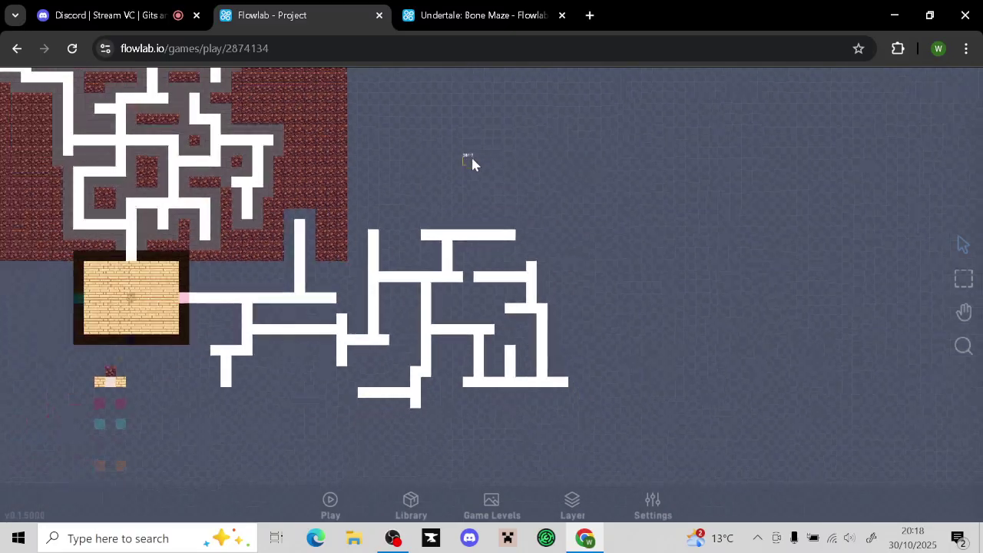
Clone a passage down from the lowest right corridor, ending in a horizontal crossbar with a five-tile downward dead end
scroll(471, 155, "down", 2)
middle_click_drag(471, 155, 626, 295)
left_click_drag(619, 355, 604, 192)
left_click_drag(644, 266, 650, 220)
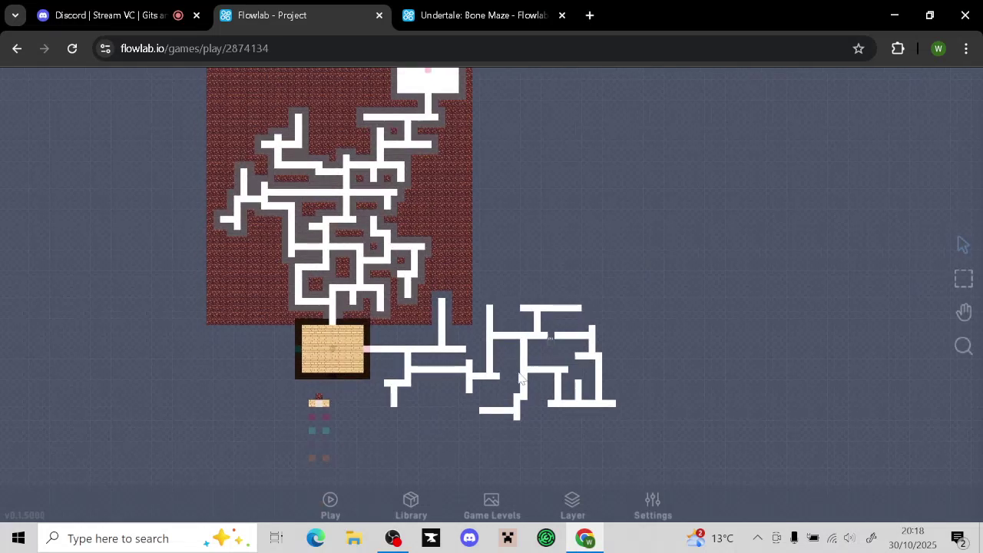
left_click_drag(400, 449, 378, 421)
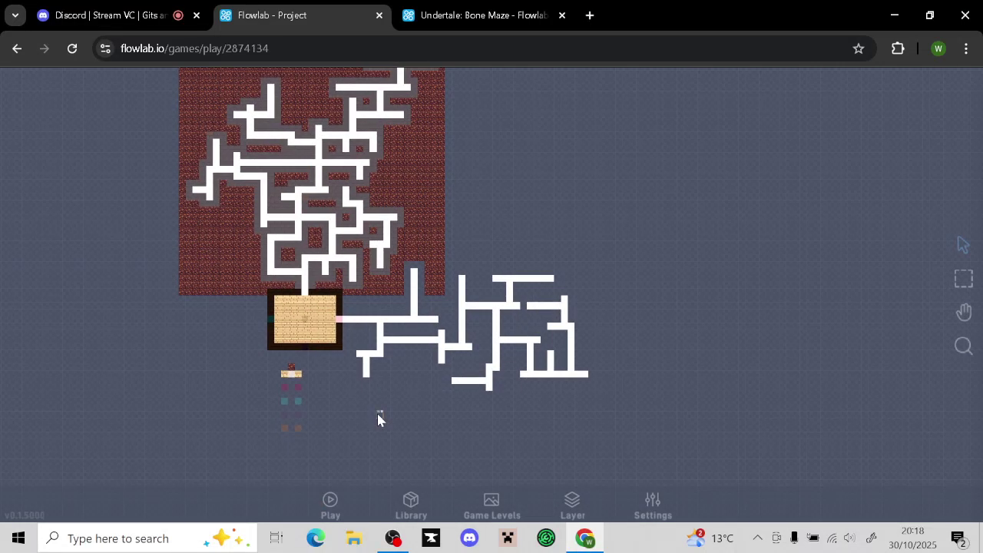
scroll(377, 412, "up", 5)
mouse_move(712, 259)
left_mouse_down()
mouse_move(557, 237)
mouse_move(450, 167)
left_mouse_up()
left_click_drag(387, 252, 421, 166)
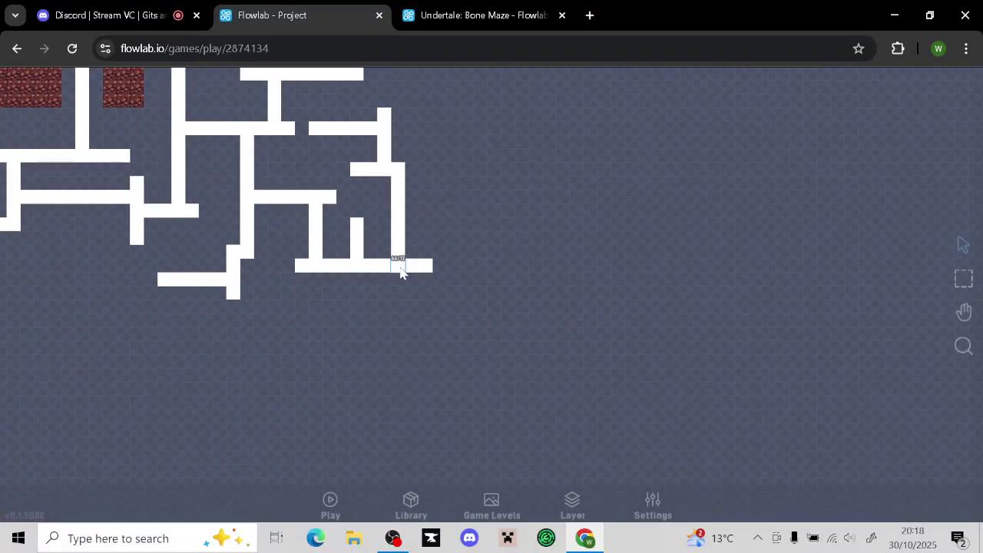
left_click(401, 272)
left_click(376, 241)
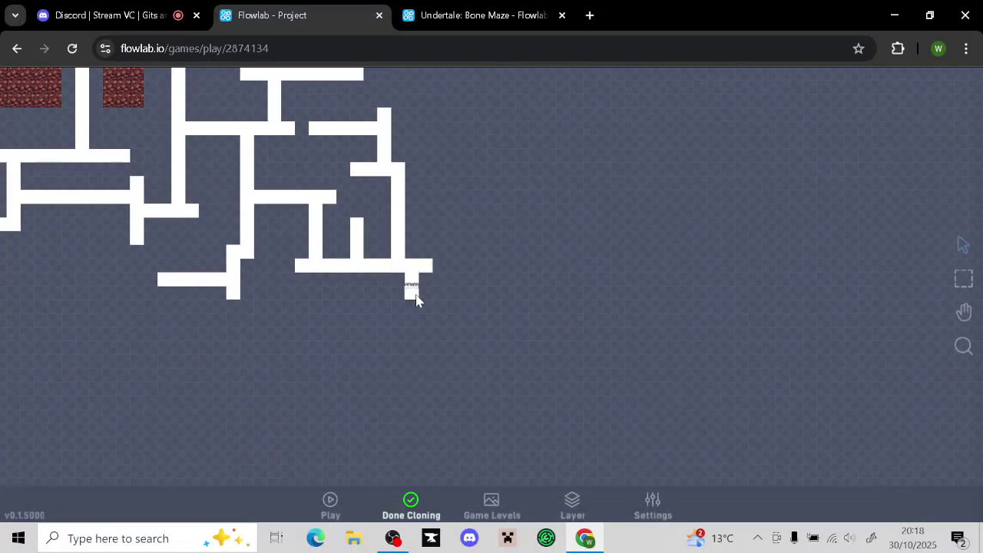
mouse_move(416, 299)
left_mouse_down()
mouse_move(413, 347)
mouse_move(349, 348)
left_mouse_up()
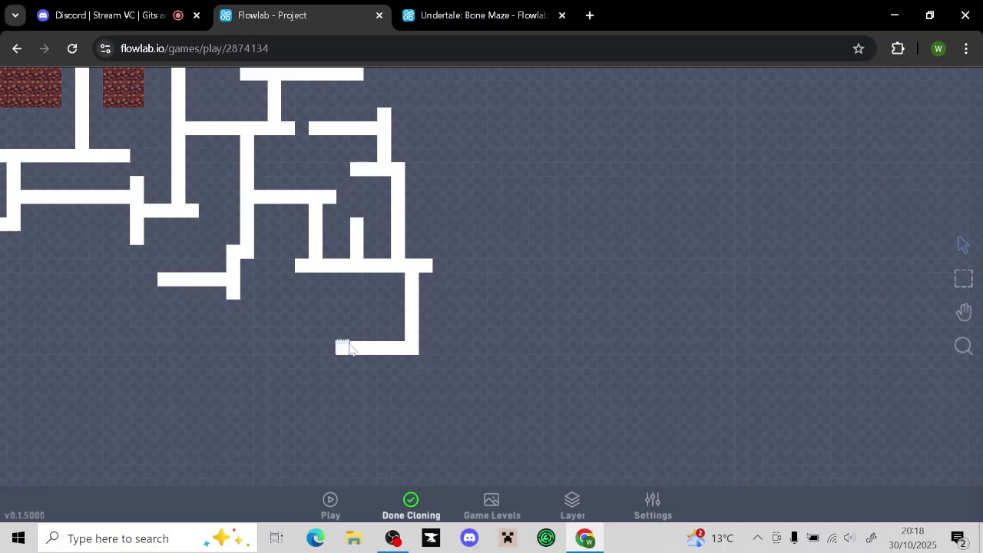
mouse_move(434, 357)
left_mouse_down()
mouse_move(461, 355)
mouse_move(451, 357)
mouse_move(434, 430)
left_mouse_up()
left_click(405, 499)
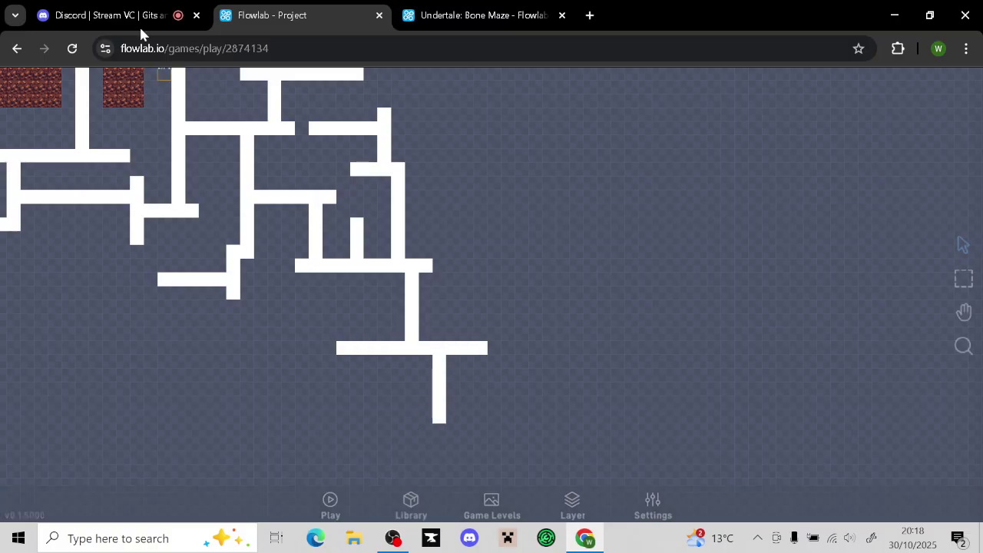
Switch to Discord and dismiss the Streamer Mode notice, leaving the voice channel status unset
left_click(120, 8)
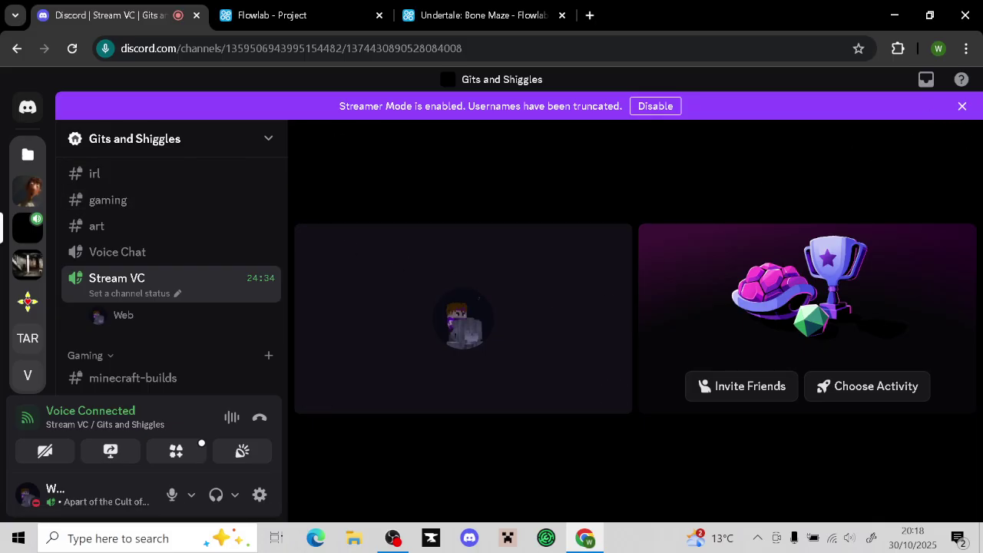
left_click(961, 106)
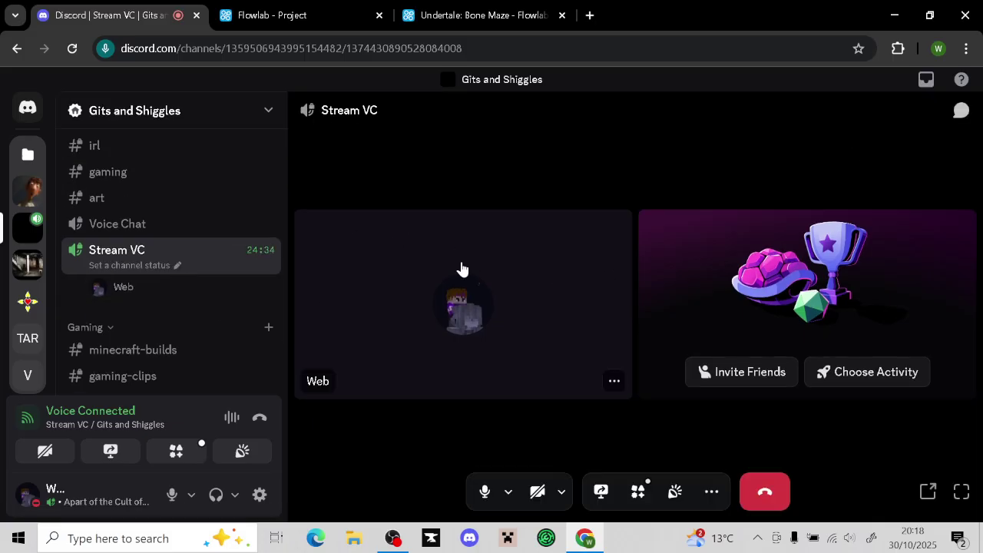
left_click(176, 266)
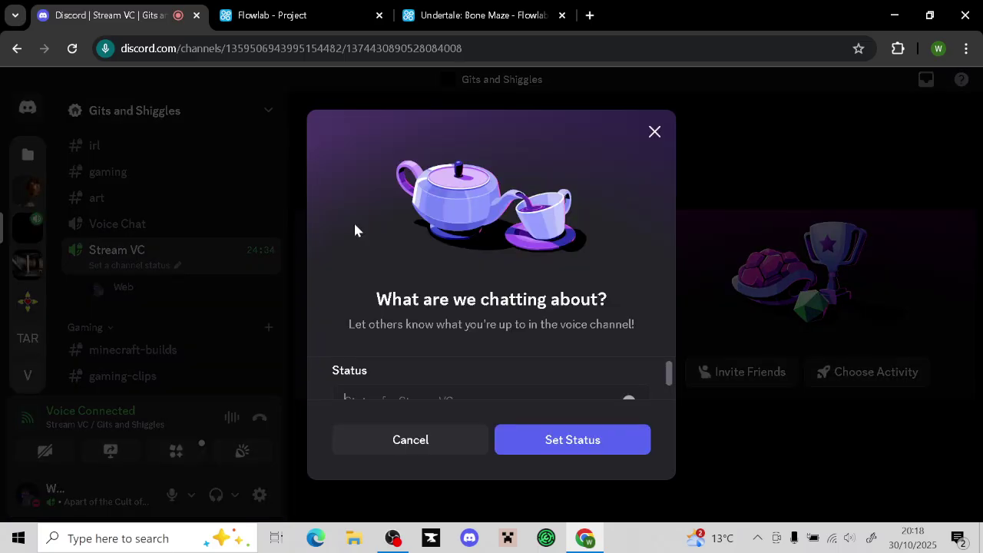
left_click(654, 132)
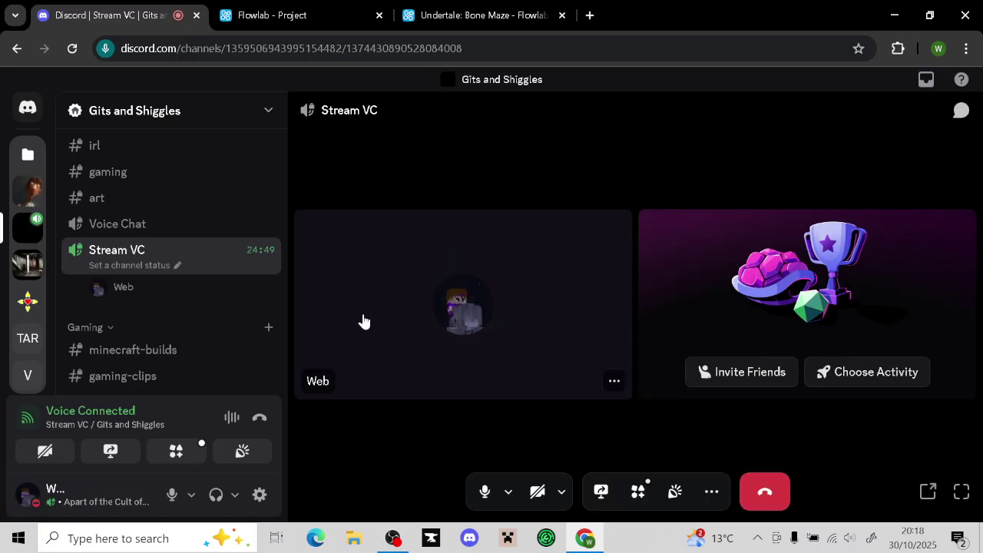
Play the favourite quack sound from the soundboard in the Stream VC voice channel
left_click(676, 493)
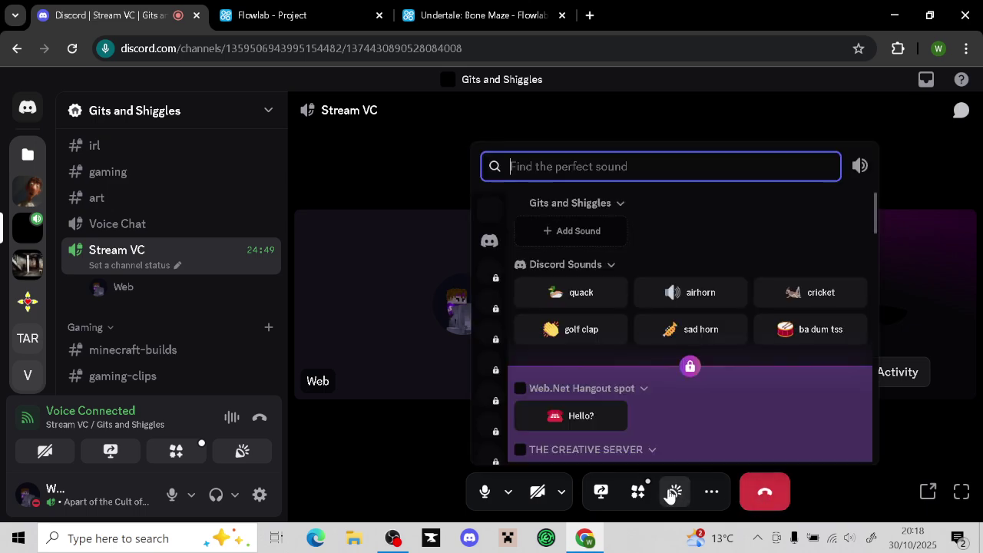
left_click(673, 493)
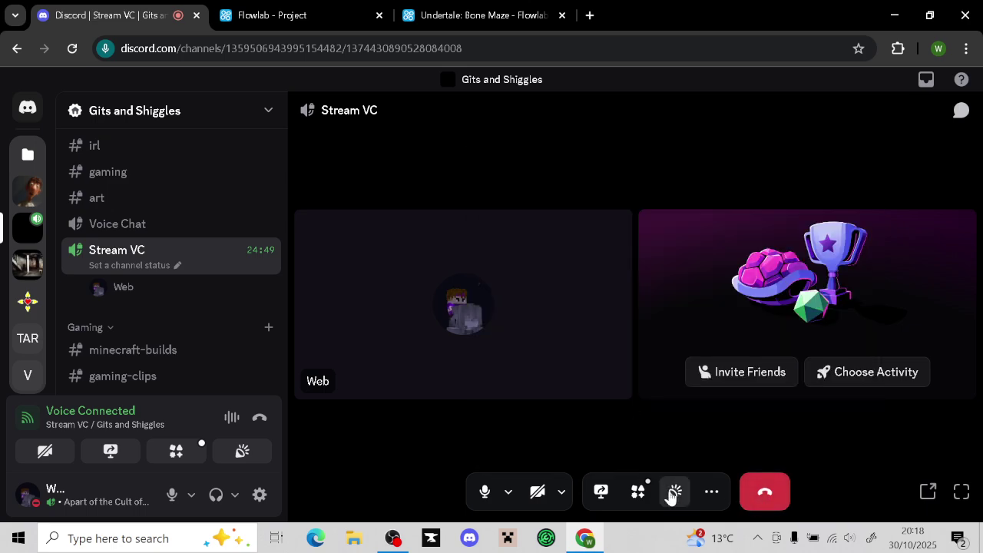
left_click(676, 492)
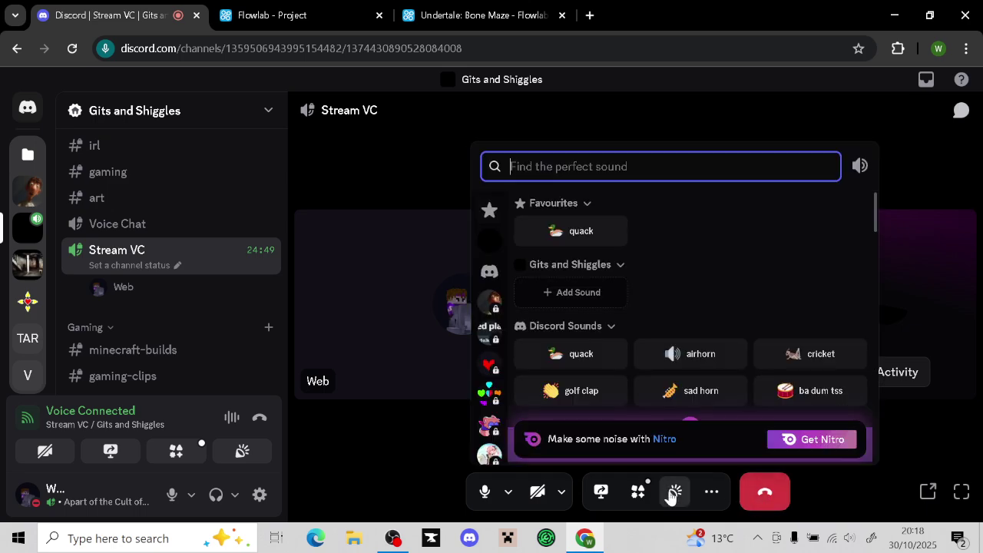
left_click(573, 232)
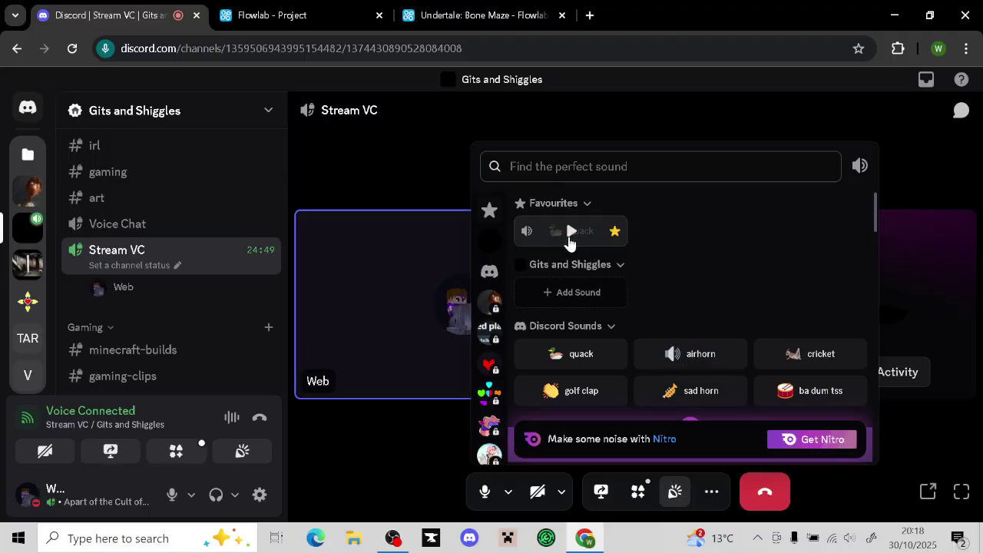
left_click(527, 358)
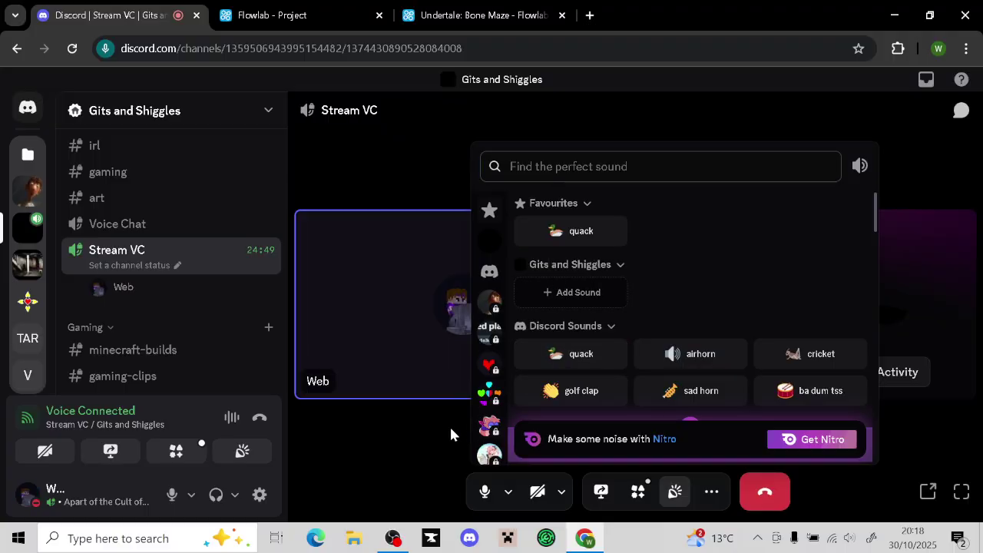
left_click(450, 425)
Return to the Flowlab project and close the Undertale: Bone Maze page
left_click(332, 6)
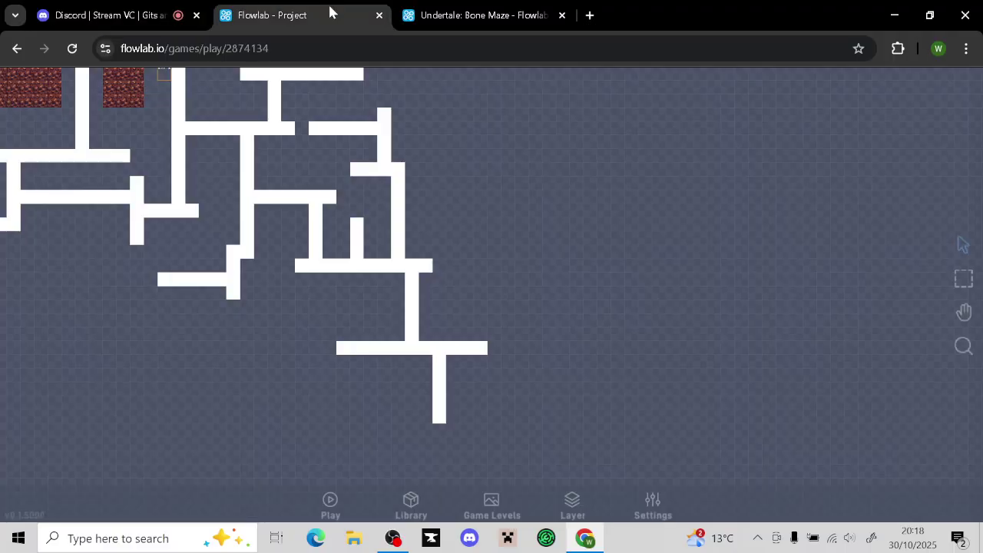
left_click(453, 16)
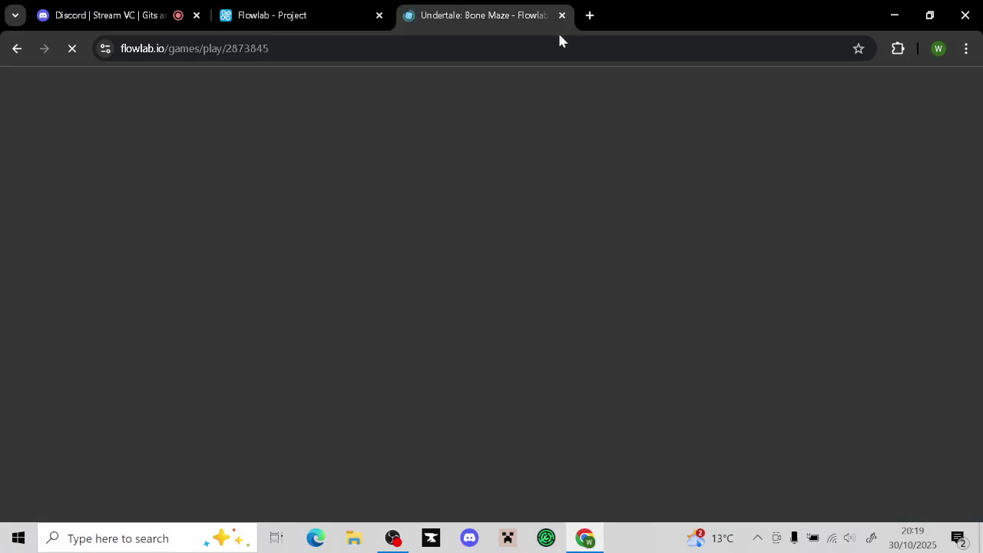
left_click(561, 15)
Clone a passage upward from the top T-shaped corridor, stepping left into a five-tile horizontal corridor
scroll(530, 231, "down", 6)
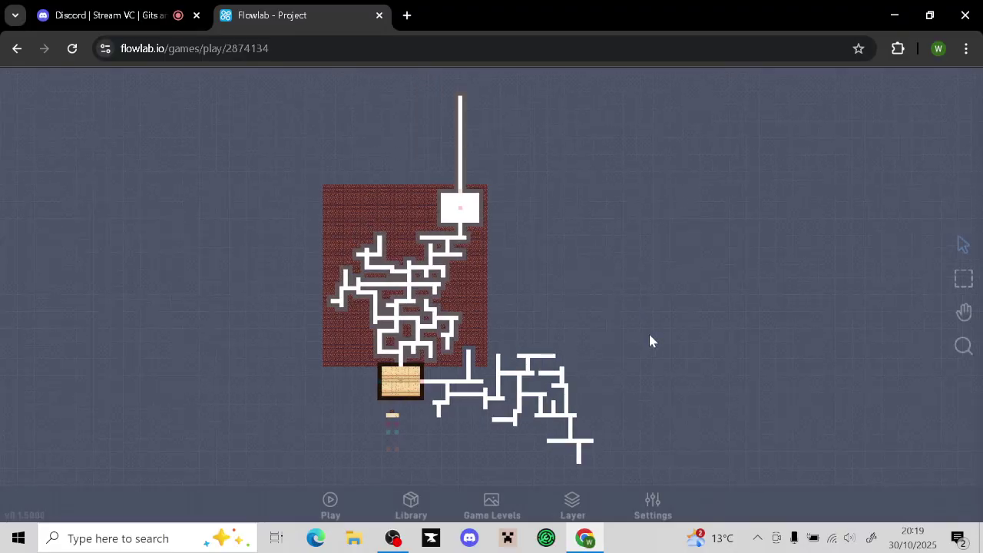
scroll(646, 298, "up", 5)
middle_click_drag(637, 294, 569, 285)
left_click(503, 348)
left_click(497, 333)
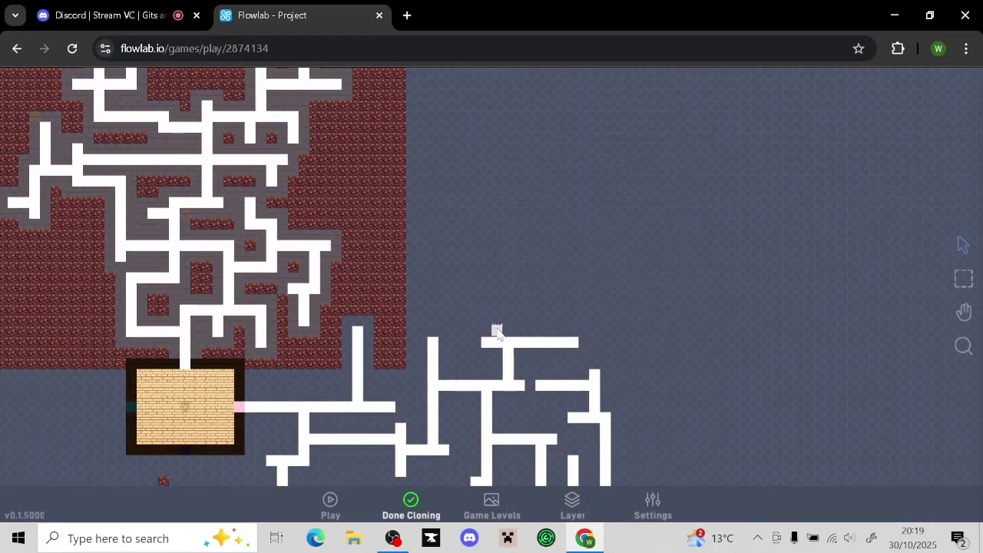
mouse_move(497, 301)
left_mouse_down()
mouse_move(494, 261)
mouse_move(439, 237)
left_mouse_up()
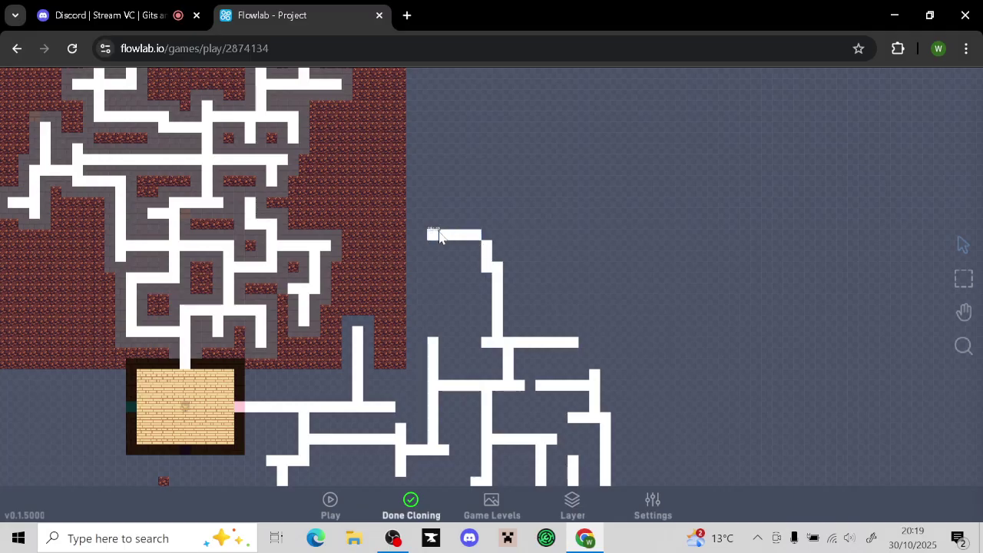
left_click(479, 250)
left_click(412, 505)
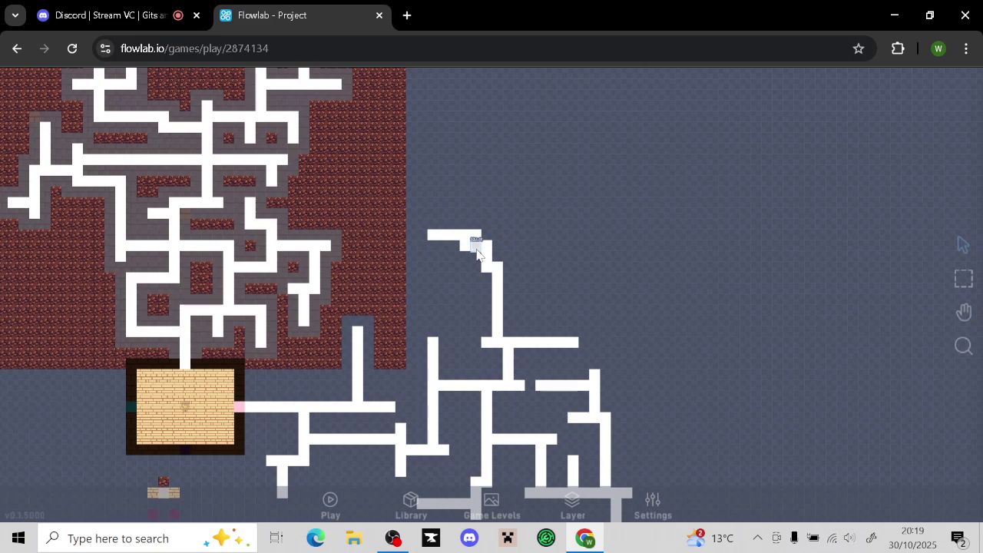
Extend the new corridor's left end upward, with a three-tile branch right and a two-tile branch left to the rock edge
left_click(432, 241)
left_click(424, 214)
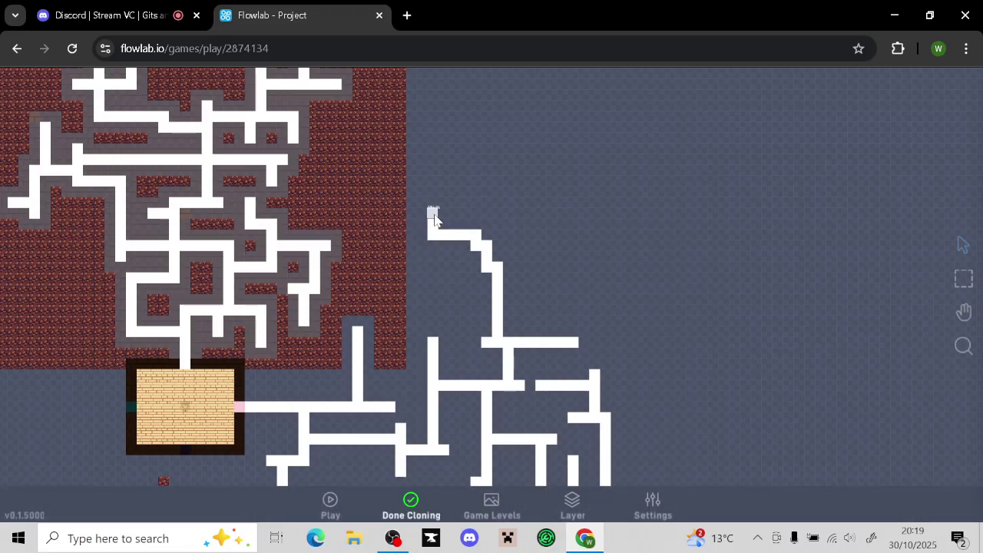
mouse_move(430, 215)
left_mouse_down()
mouse_move(434, 184)
mouse_move(465, 207)
left_mouse_up()
left_click(420, 215)
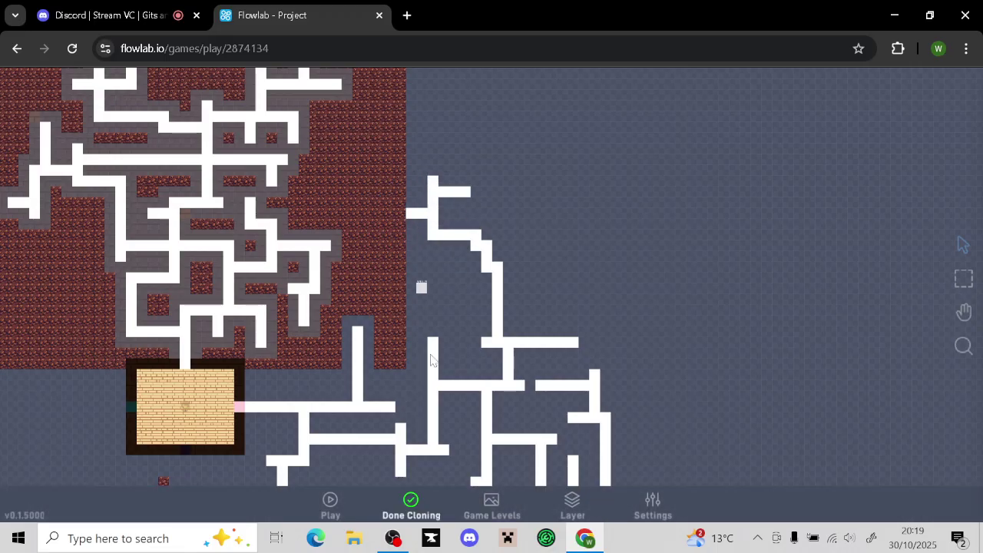
left_click(418, 501)
Delete a block of rock five tiles wide and three tiles high beside the two-tile left branch
scroll(568, 151, "up", 5)
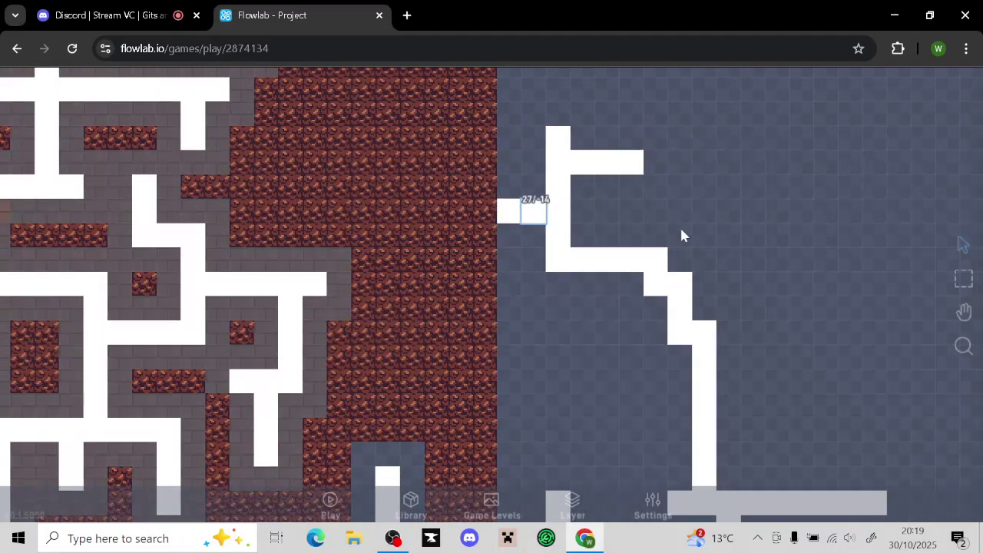
left_click(950, 271)
left_click(960, 272)
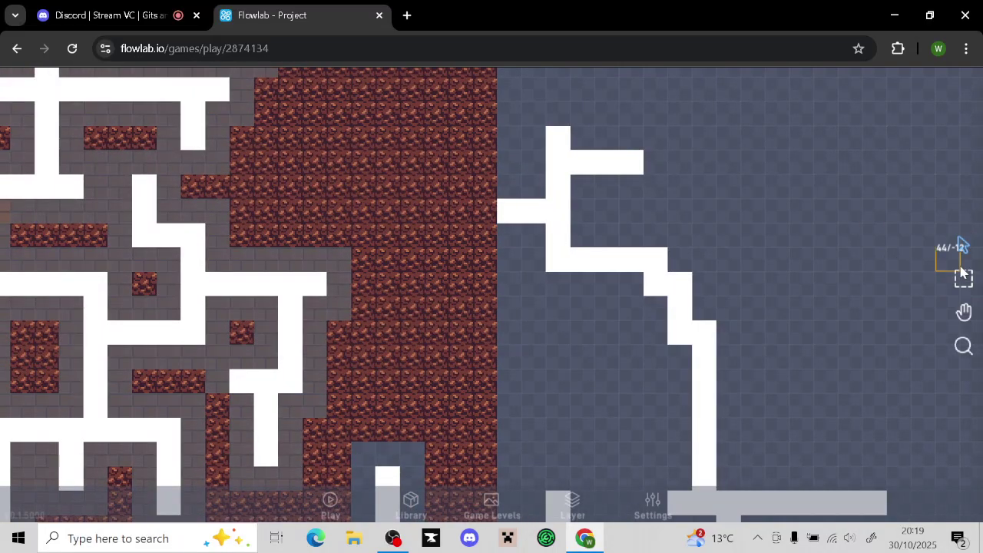
left_click_drag(489, 240, 384, 177)
left_click(417, 201)
left_click(397, 222)
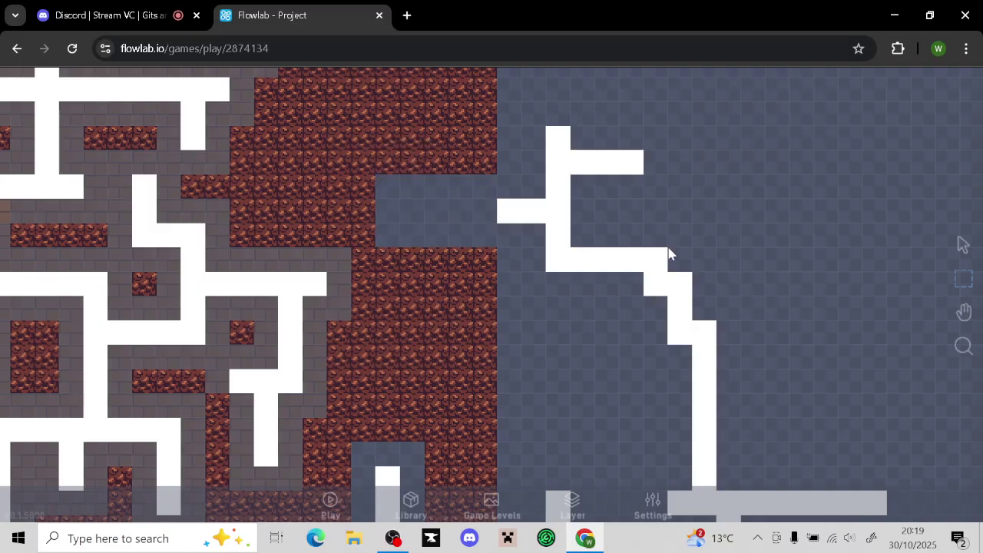
Clone four floor tiles left from the branch into the cleared rock gap, leaving one empty tile before the rock
left_click(963, 244)
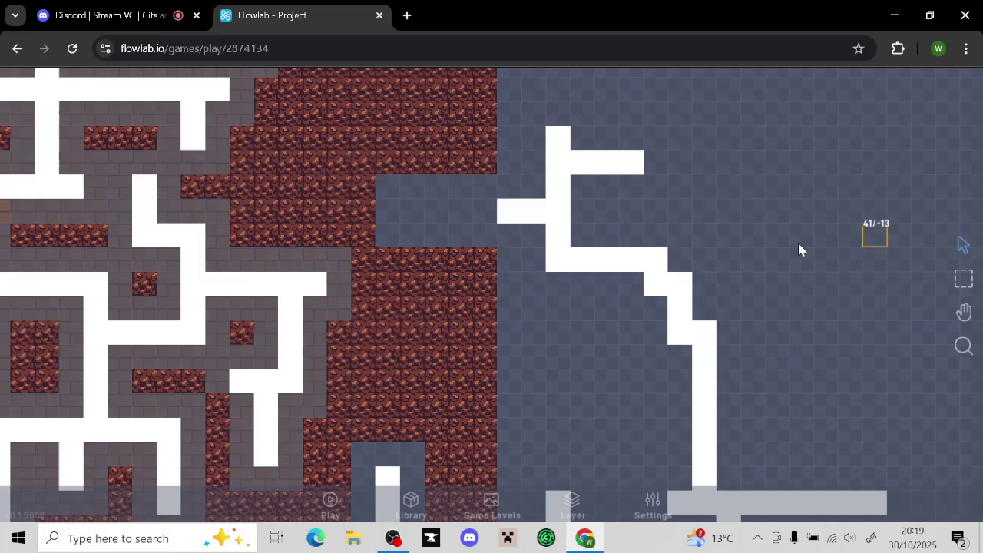
left_click(563, 213)
left_click(540, 189)
left_click_drag(485, 210, 421, 209)
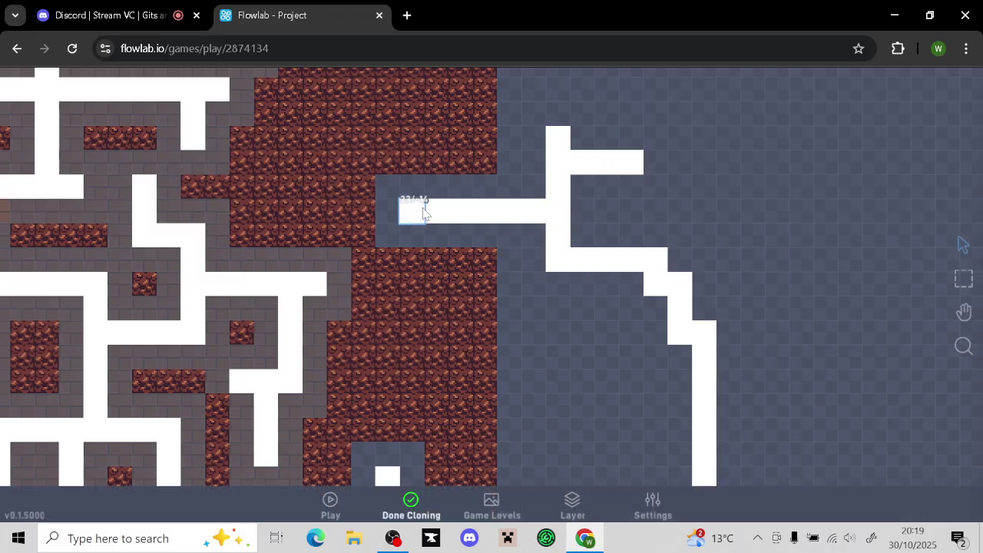
left_click(411, 499)
Clone a stepped passage climbing from the three-tile right branch, and a six-tile passage upward beside the vertical corridor's upper end
scroll(606, 246, "down", 3)
scroll(606, 246, "down", 2)
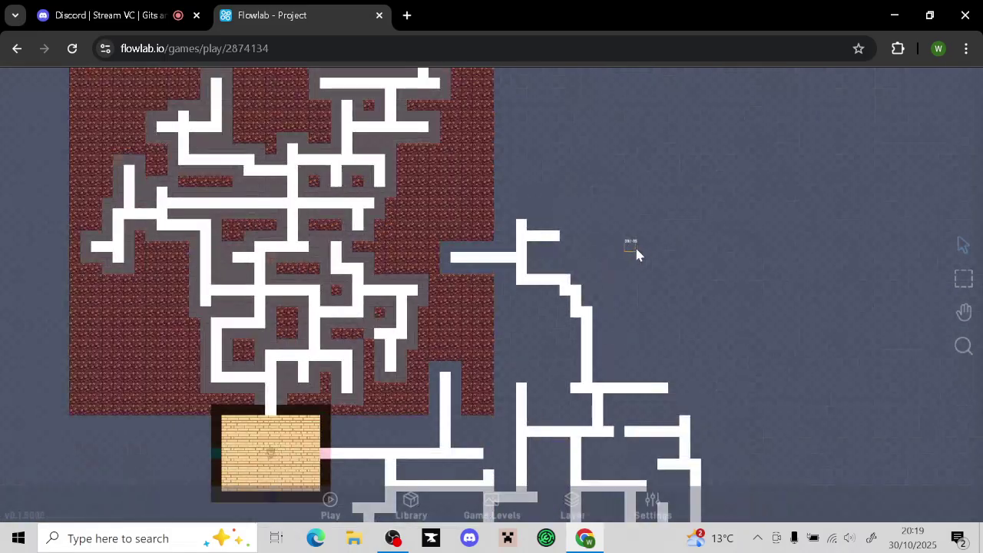
left_click_drag(637, 246, 541, 188)
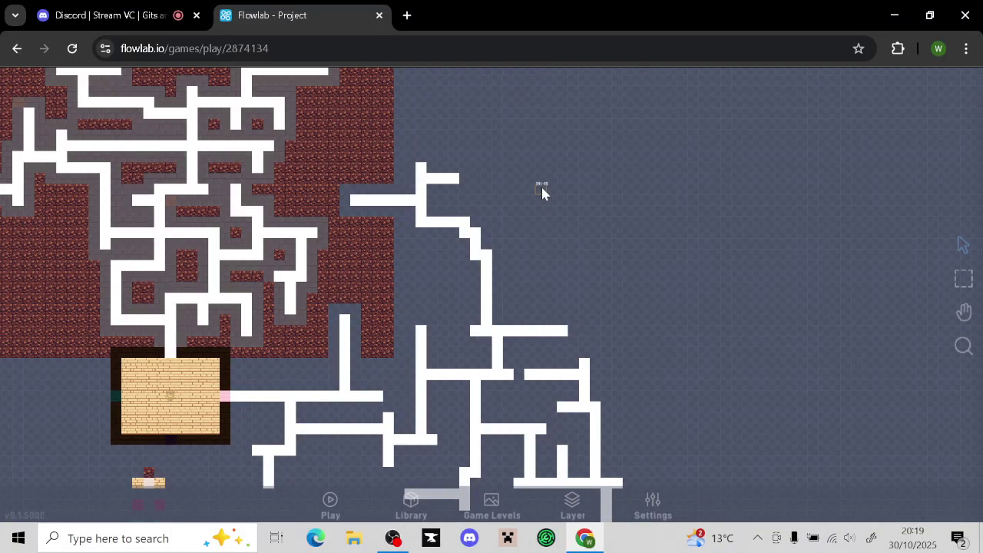
scroll(541, 192, "up", 5)
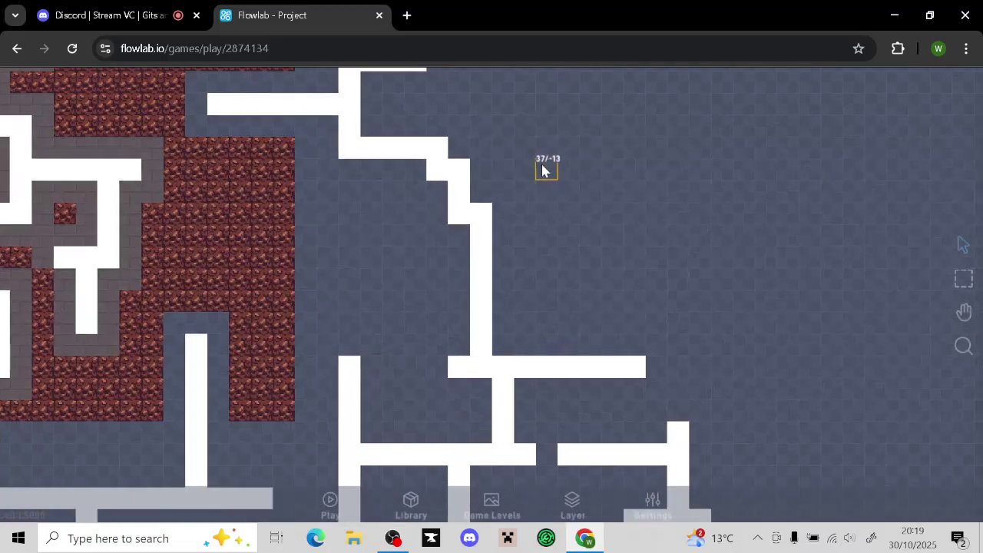
left_click(452, 244)
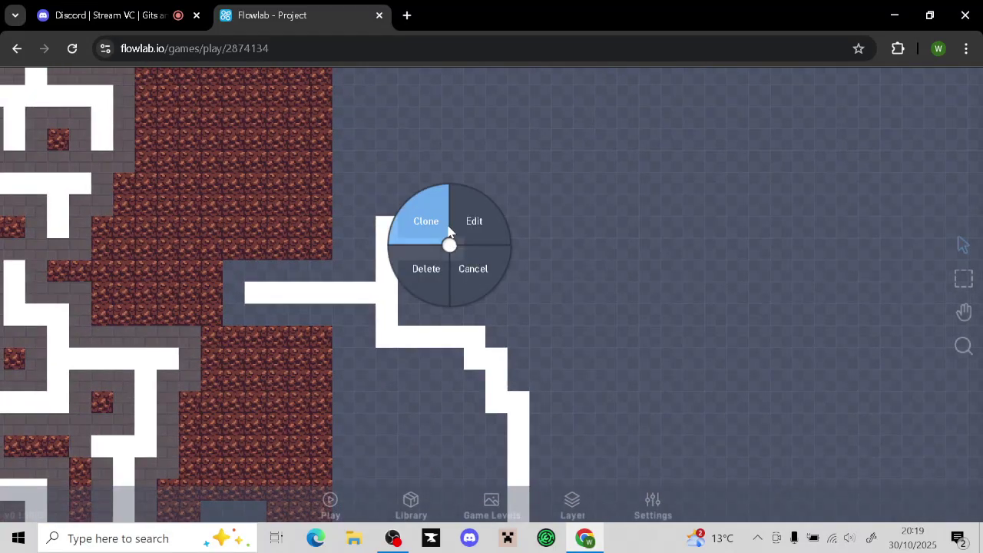
left_click(446, 238)
mouse_move(457, 230)
left_mouse_down()
mouse_move(500, 94)
mouse_move(478, 109)
left_mouse_up()
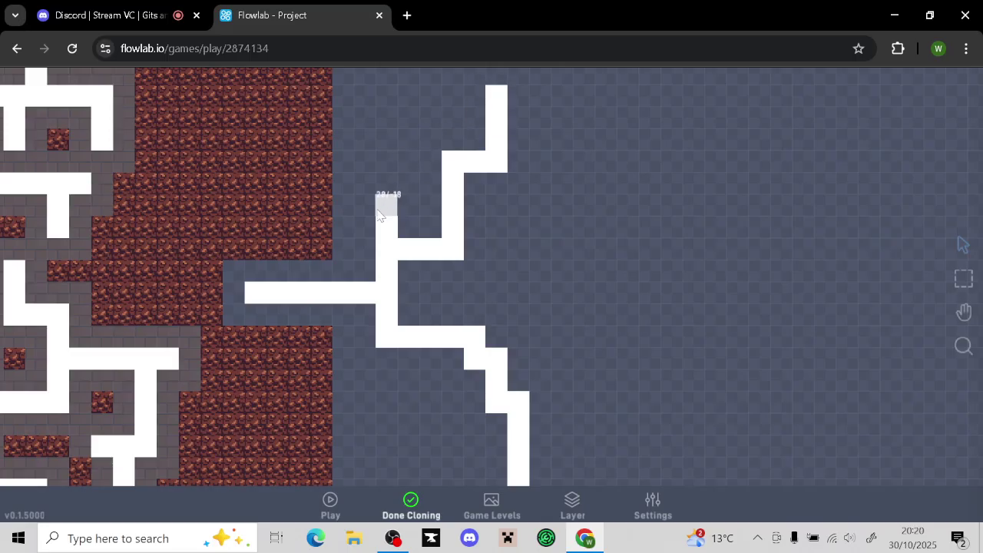
left_click_drag(369, 224, 364, 113)
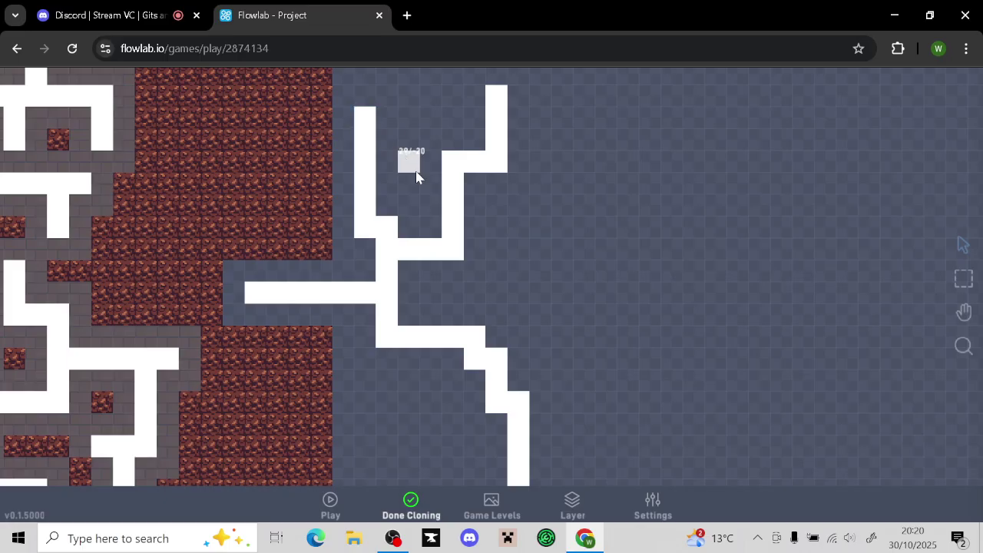
left_click(422, 517)
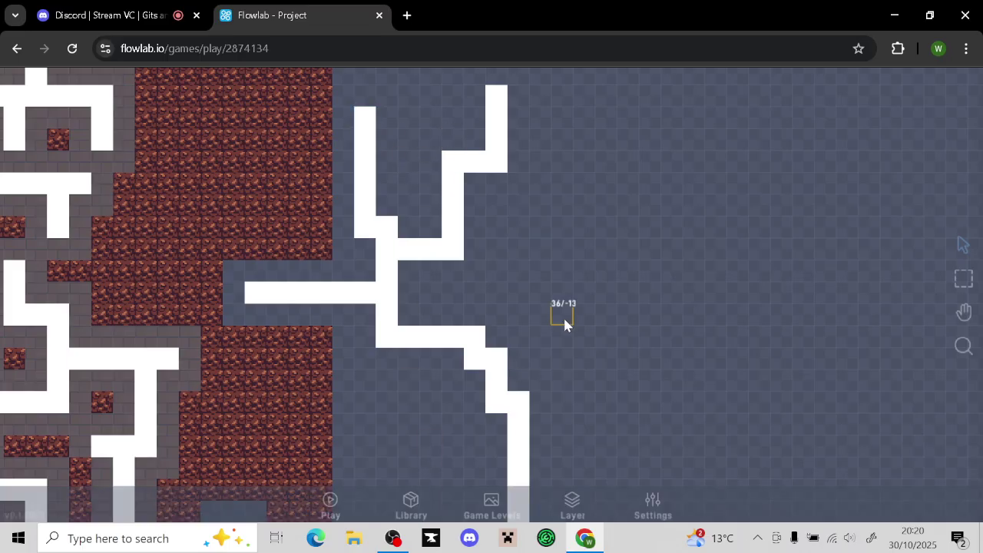
Extend the stepped passage three tiles upward, and extend the passage beside the rock two tiles up, two right and four up
left_click_drag(563, 315, 509, 438)
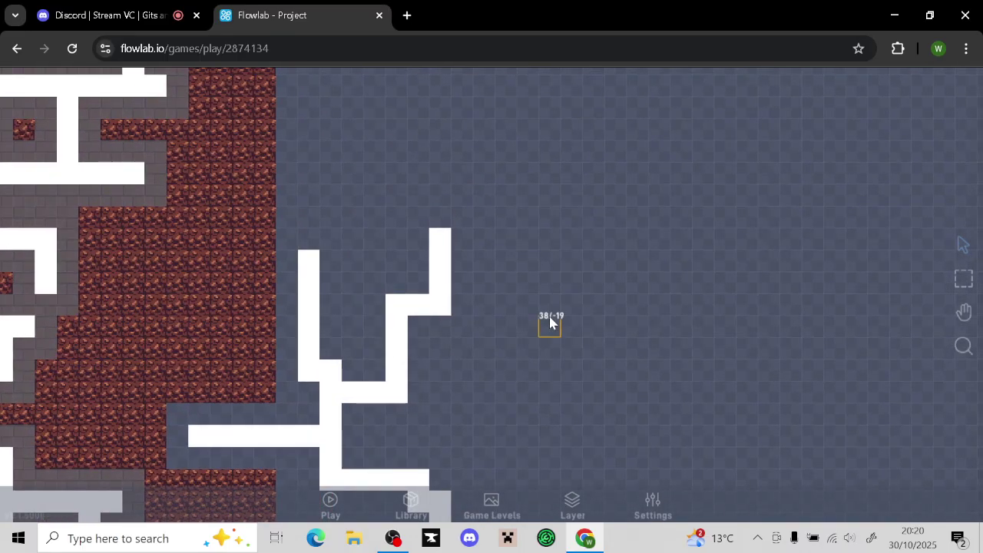
left_click(442, 241)
left_click(429, 213)
left_click_drag(438, 217, 439, 174)
mouse_move(316, 241)
left_mouse_down()
mouse_move(319, 221)
mouse_move(364, 232)
left_mouse_up()
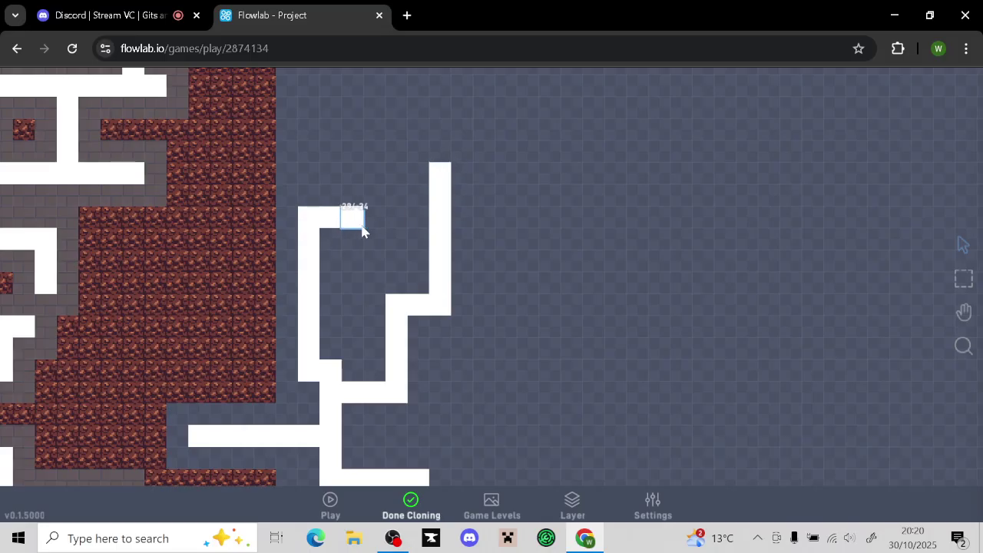
left_click(363, 227)
left_click_drag(347, 205, 352, 131)
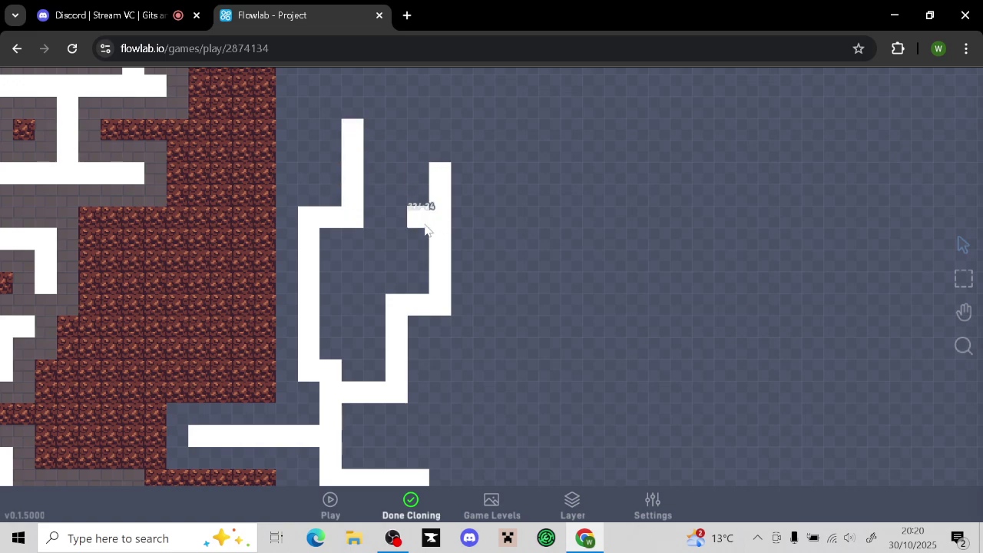
Clone a crossing branch near the stepped passage's upper end, one tile left and six tiles right, and finish cloning
mouse_move(466, 220)
left_mouse_down()
mouse_move(576, 214)
mouse_move(530, 217)
left_mouse_up()
left_click(413, 503)
scroll(500, 215, "down", 6)
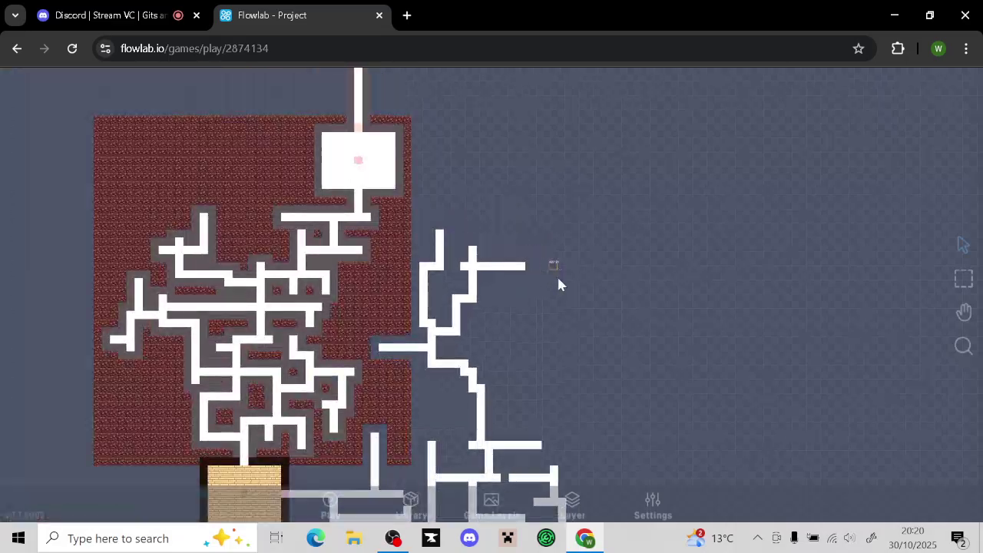
scroll(582, 217, "down", 1)
left_click_drag(582, 218, 587, 244)
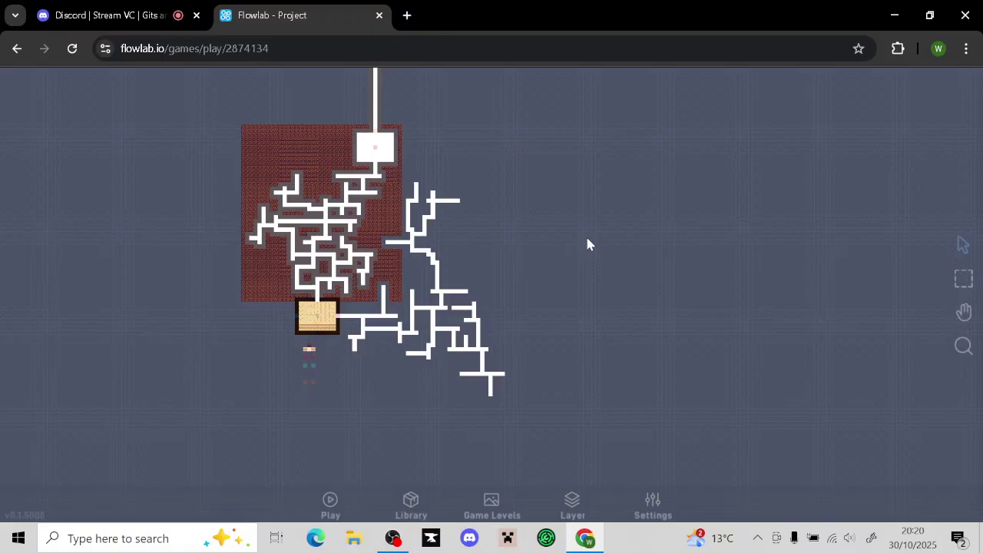
left_click_drag(576, 296, 582, 306)
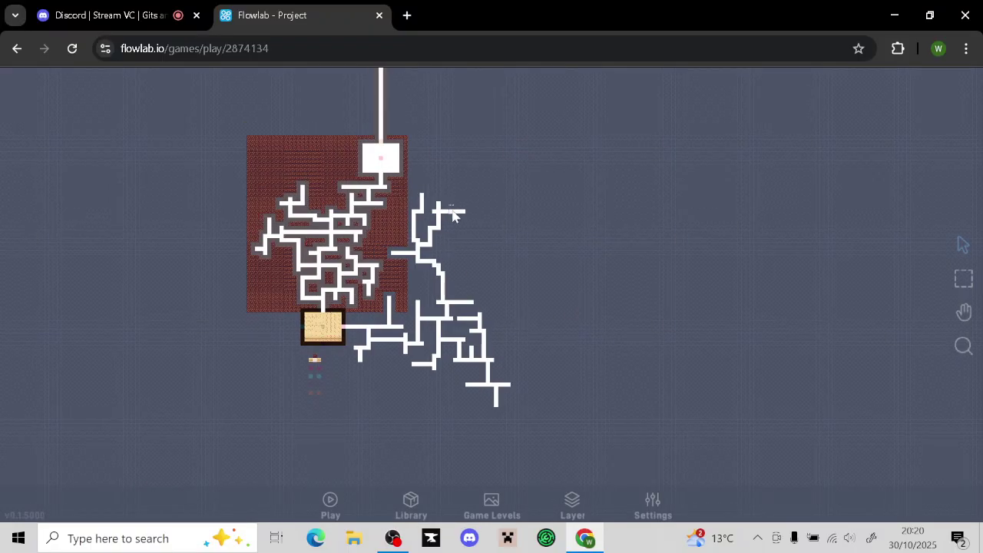
Clone a four-tile upward stub from the horizontal corridor and a nine-tile branch right from the upper part of the vertical corridor
scroll(470, 277, "up", 5)
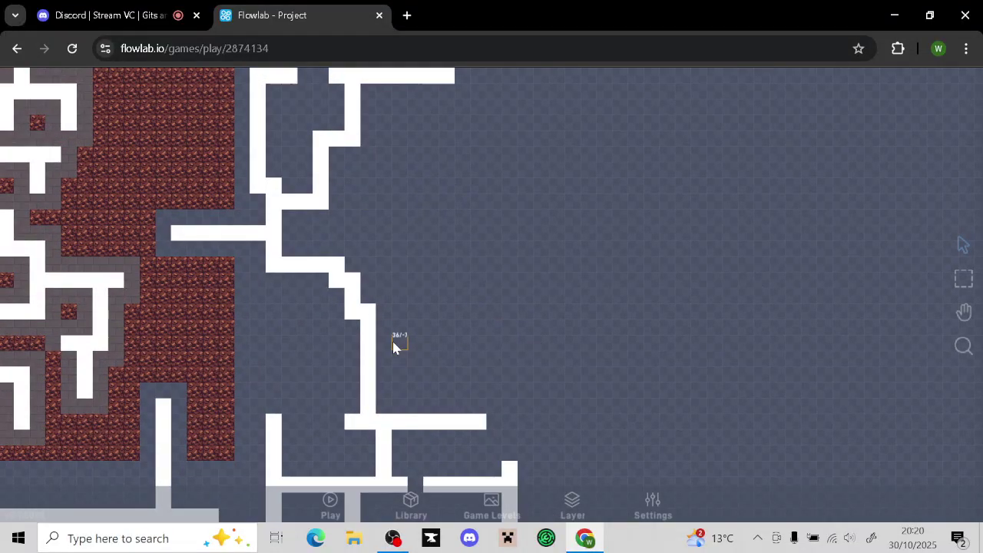
left_click(365, 313)
left_click(364, 313)
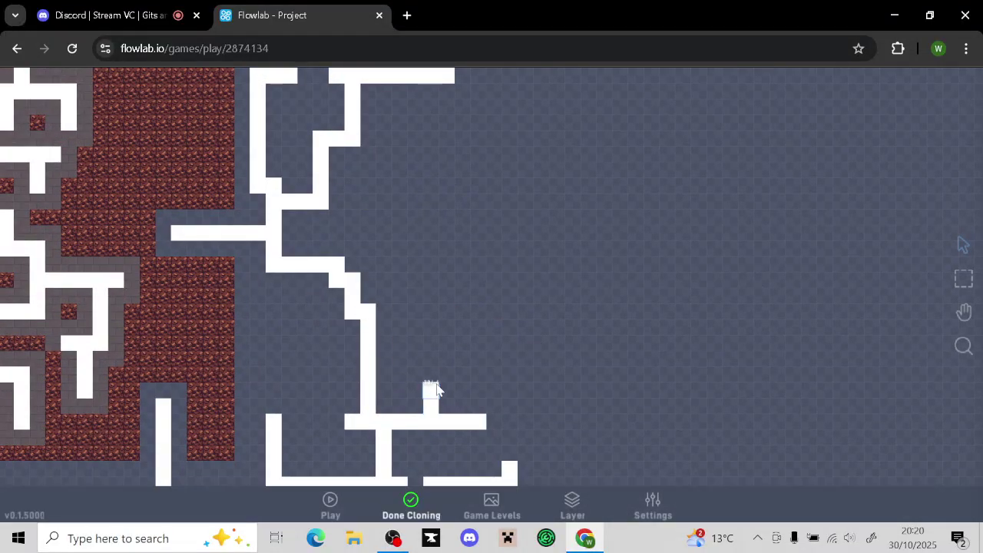
left_click(432, 390)
left_click_drag(396, 336, 513, 330)
left_click(432, 359)
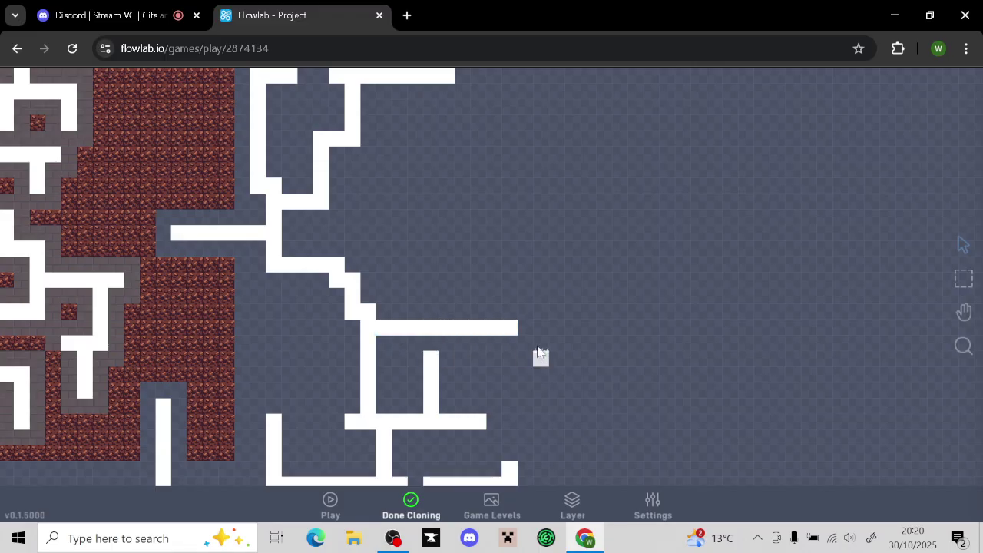
Clone an eight-tile column above the nine-tile branch, with a four-tile left arm rising six tiles and a five-tile right arm rising five
mouse_move(462, 311)
left_mouse_down()
mouse_move(463, 203)
mouse_move(450, 215)
mouse_move(404, 218)
mouse_move(426, 127)
mouse_move(434, 173)
left_mouse_up()
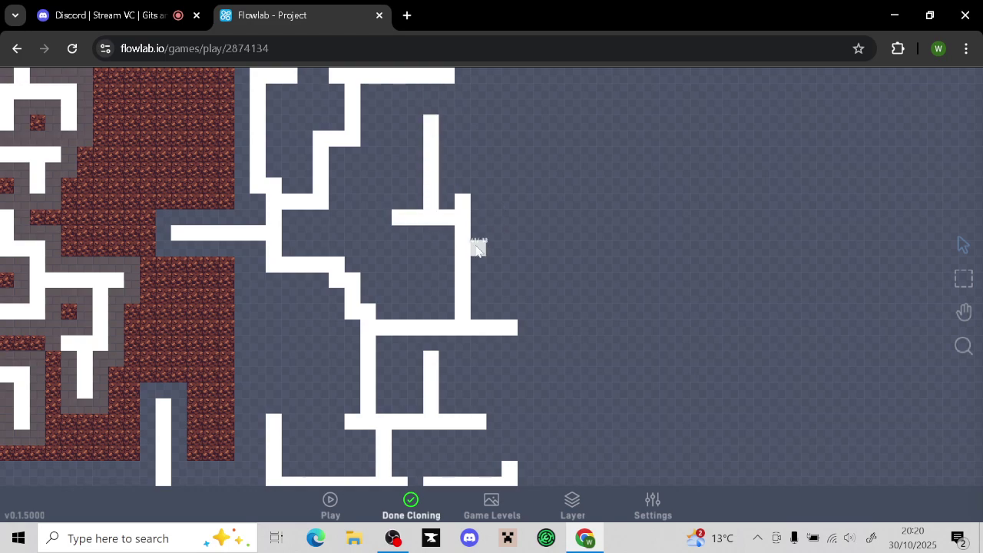
left_click_drag(478, 249, 527, 249)
left_click_drag(525, 235, 527, 166)
left_click(411, 505)
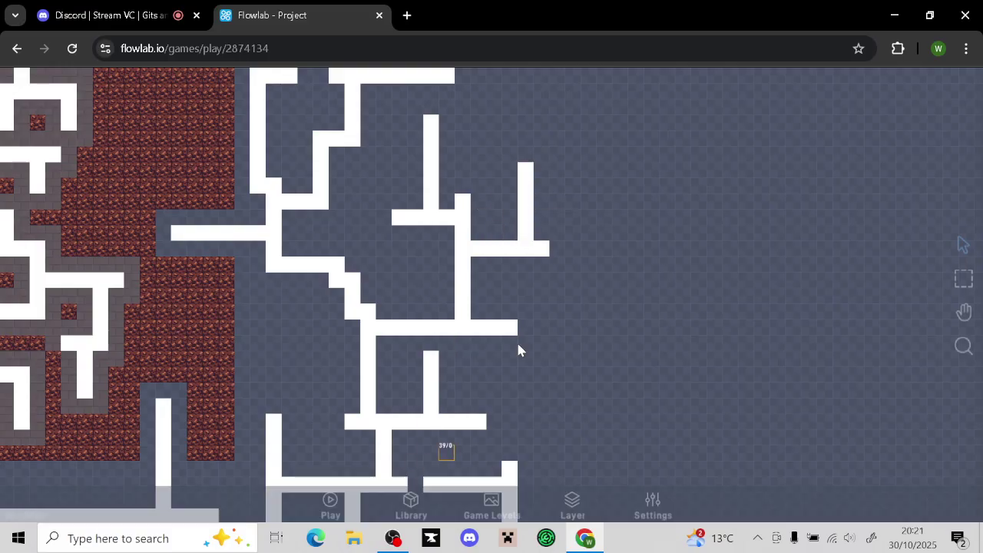
Examine the overall maze layout to the right of the rock, from the upper branches down to the lowest corridor
scroll(533, 307, "down", 5)
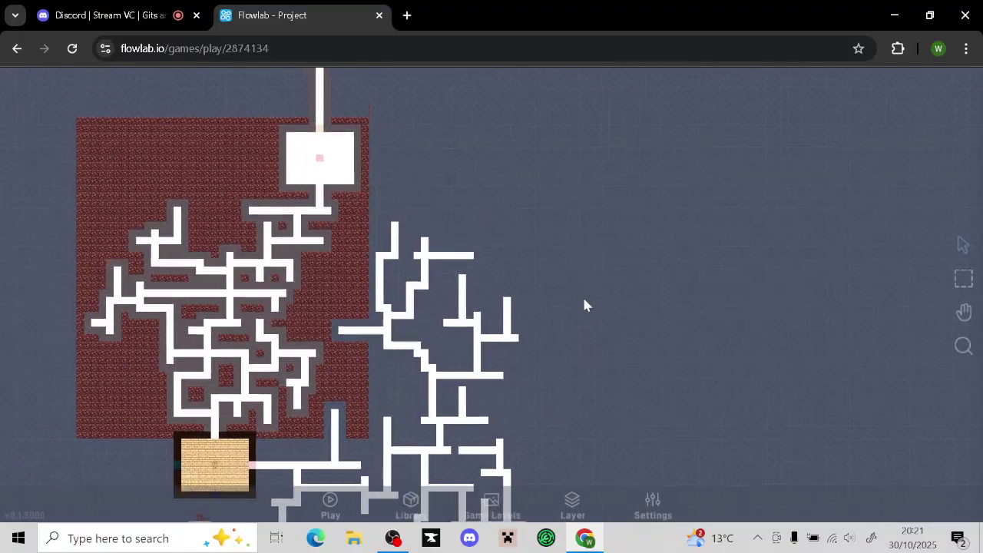
middle_click_drag(584, 299, 586, 355)
middle_click_drag(565, 297, 570, 207)
middle_click_drag(591, 365, 568, 286)
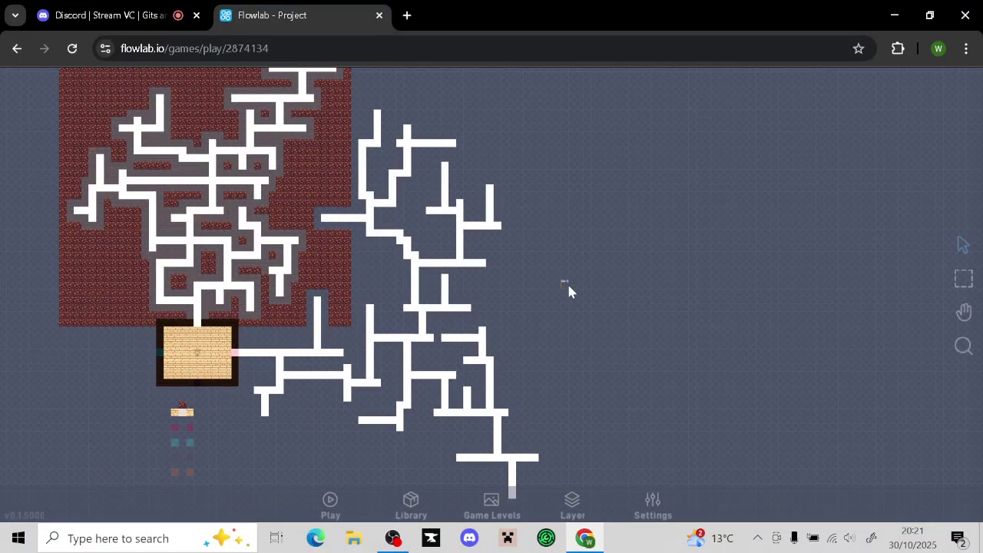
left_click_drag(598, 278, 521, 243)
left_click_drag(561, 291, 656, 279)
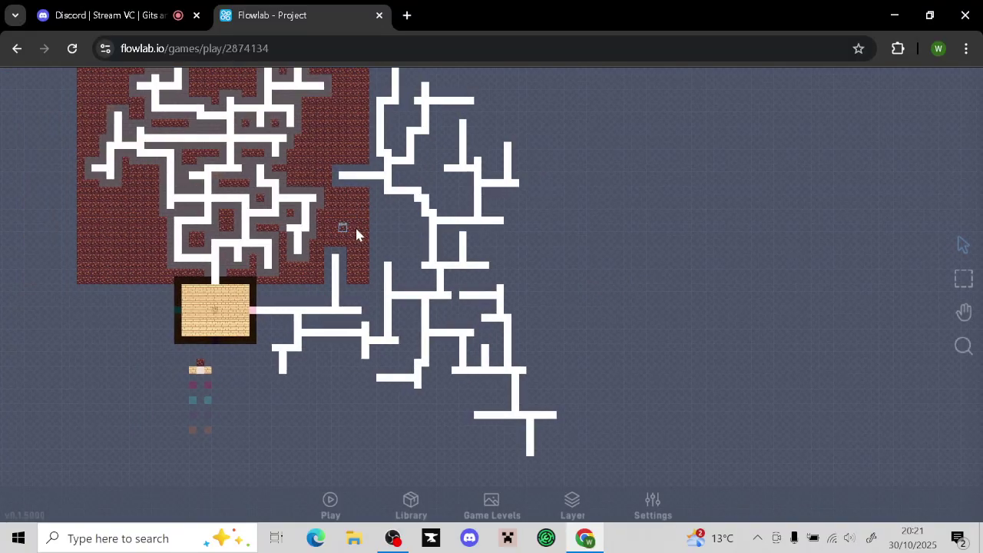
left_click_drag(606, 279, 482, 275)
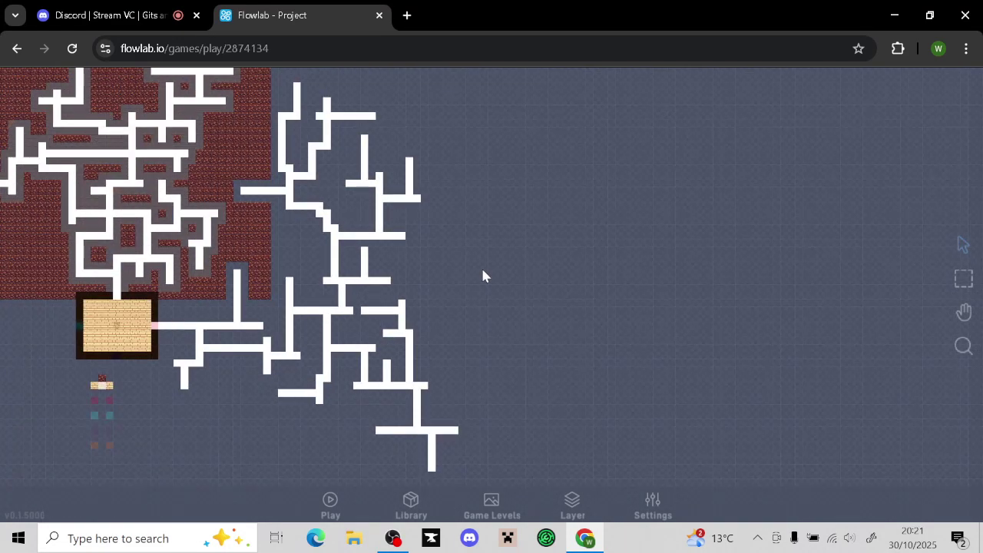
left_click_drag(507, 322, 623, 351)
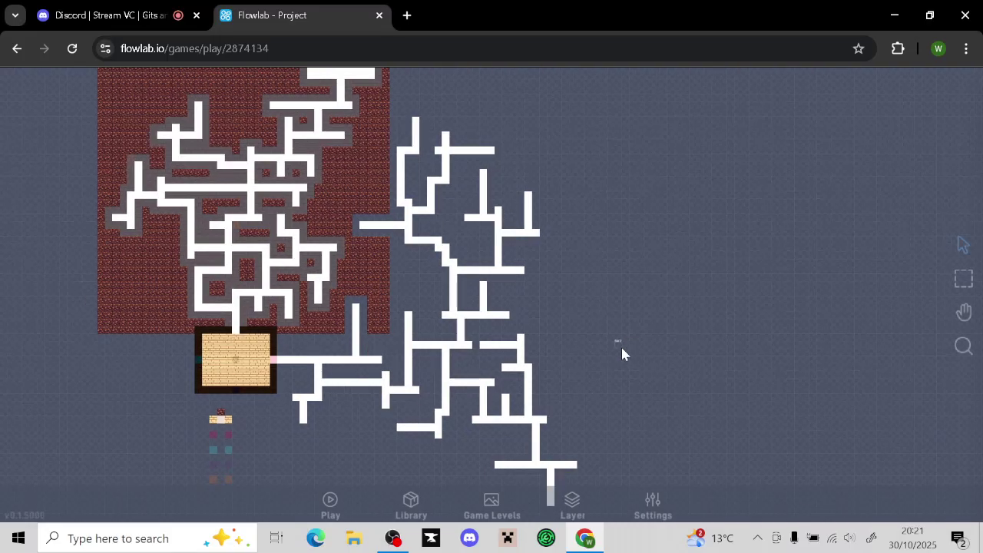
Playtest the level by walking the character to the red door block, and return to the editor
left_click(332, 506)
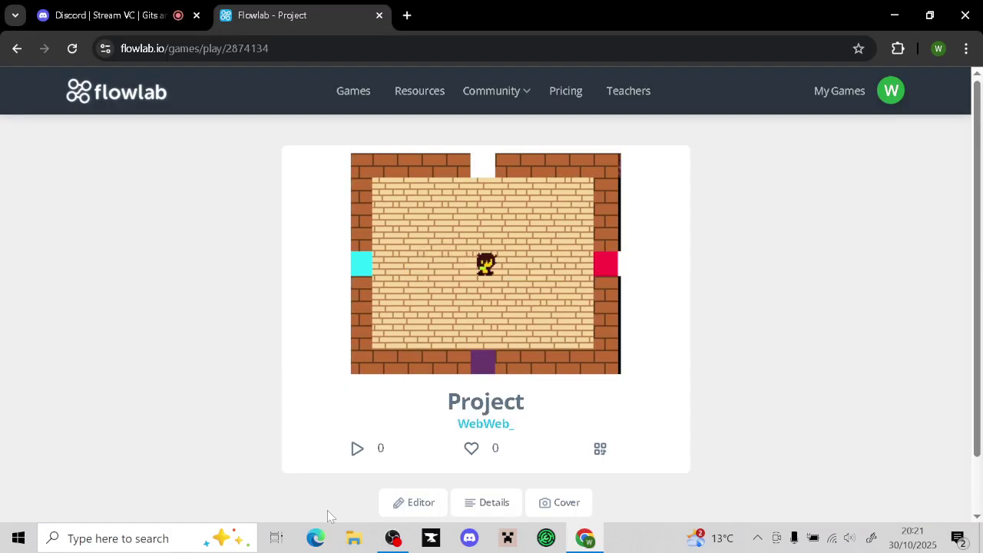
key("Right")
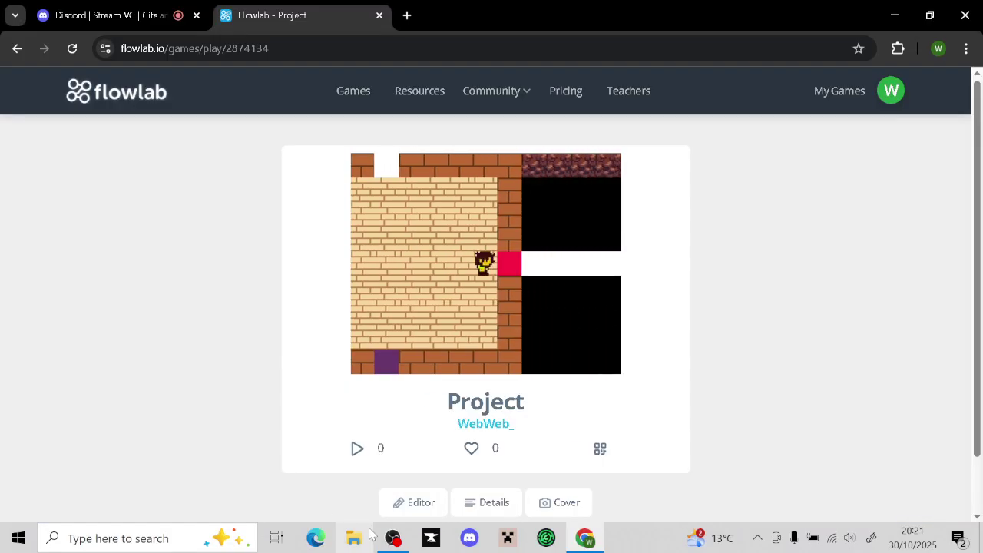
left_click(400, 509)
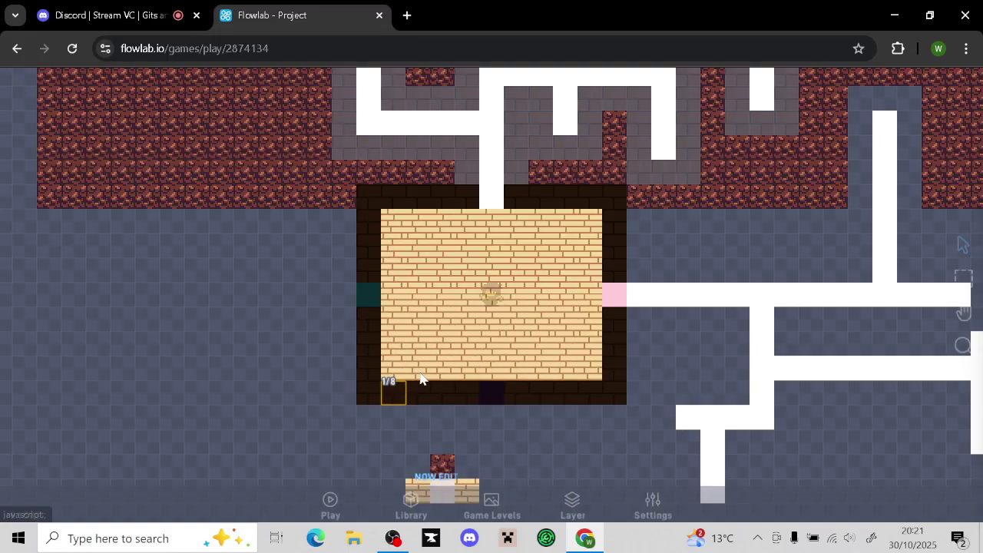
Switch to the layer holding the walls and doors, and move the red door block one tile right and one tile up
left_click(572, 503)
left_click(576, 418)
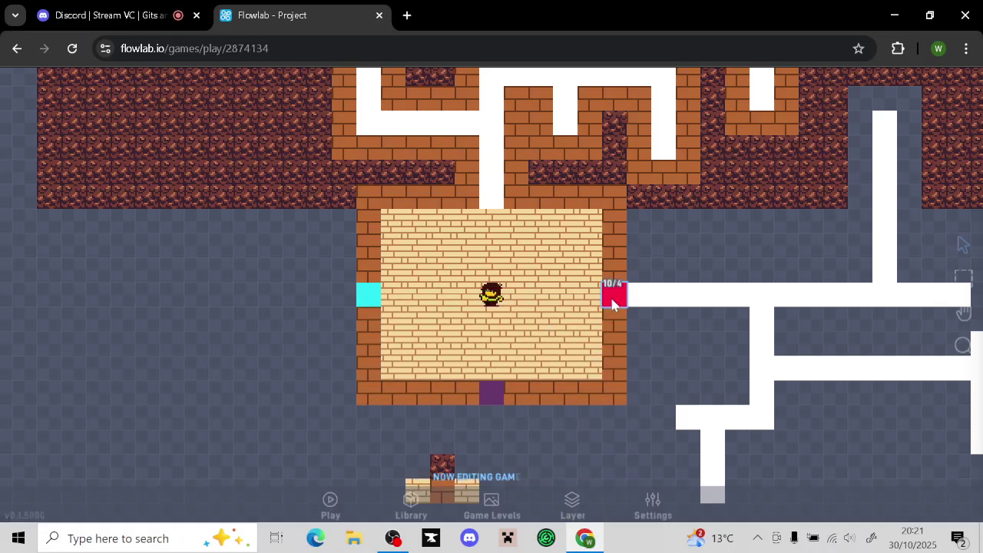
left_click_drag(612, 300, 636, 275)
Playtest the level by walking through the opened right doorway, into the first upward branch, and back to the first downward branch
left_click(334, 504)
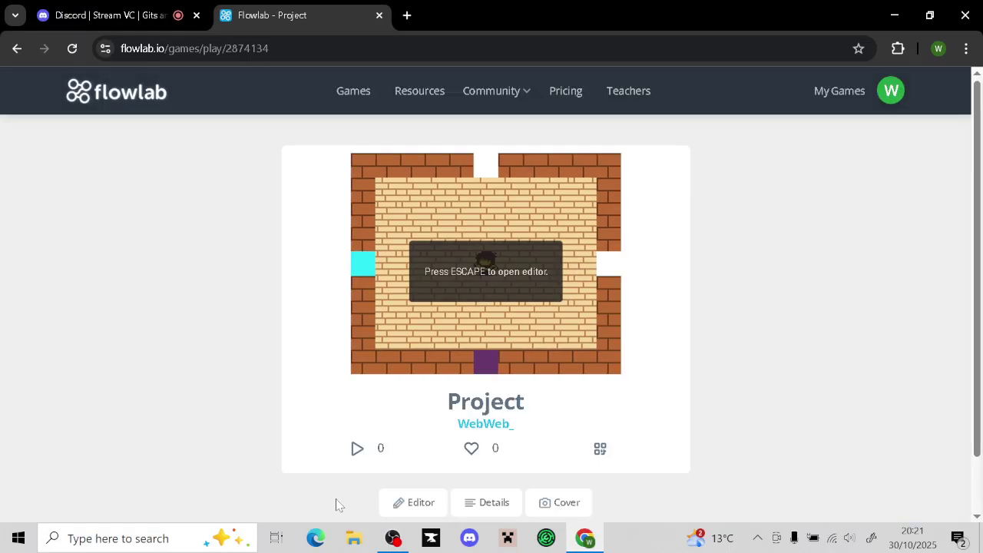
key("Right")
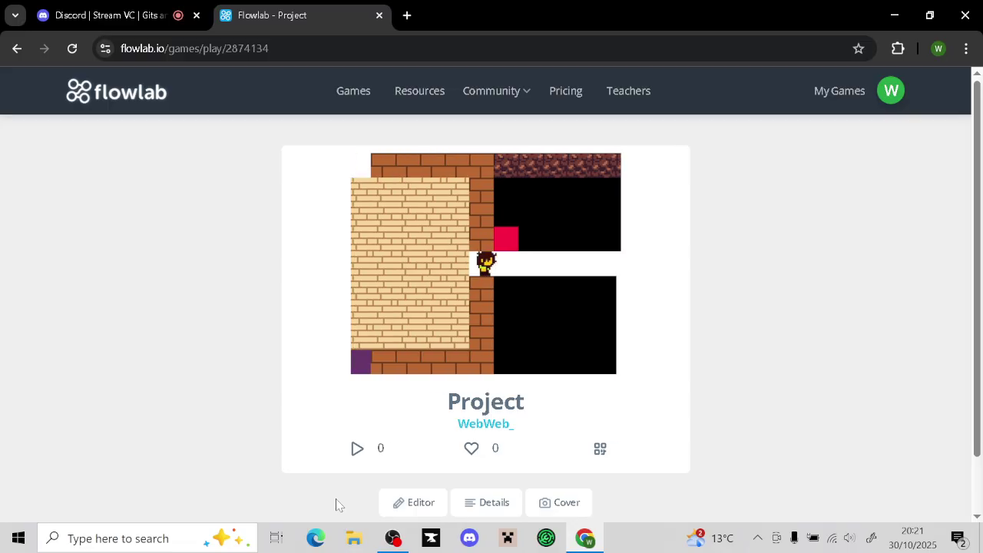
key("Right")
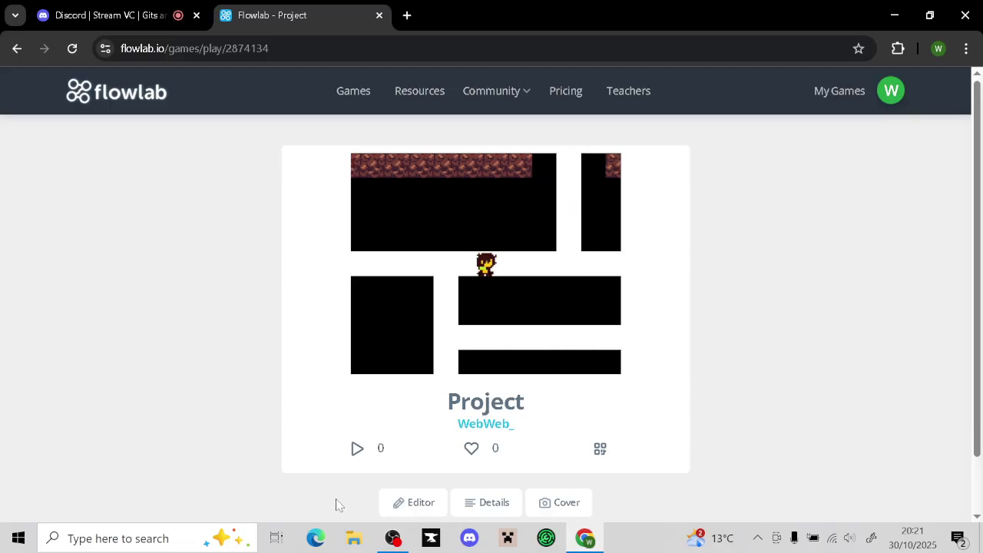
key("Up")
key("Down")
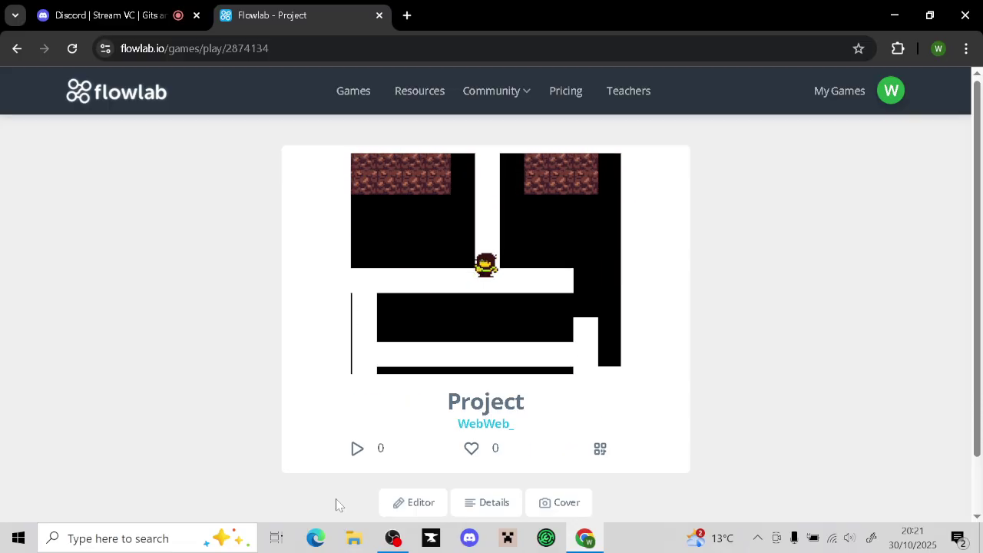
key("Down")
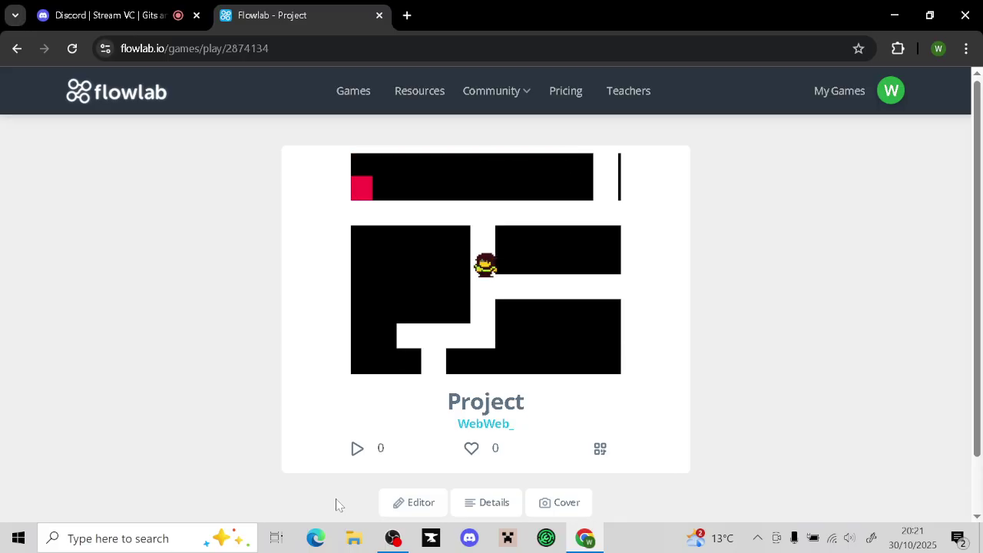
Walk the character right along the lower corridor and up the connecting passages to the corridor with the four-tile stub
key("Right")
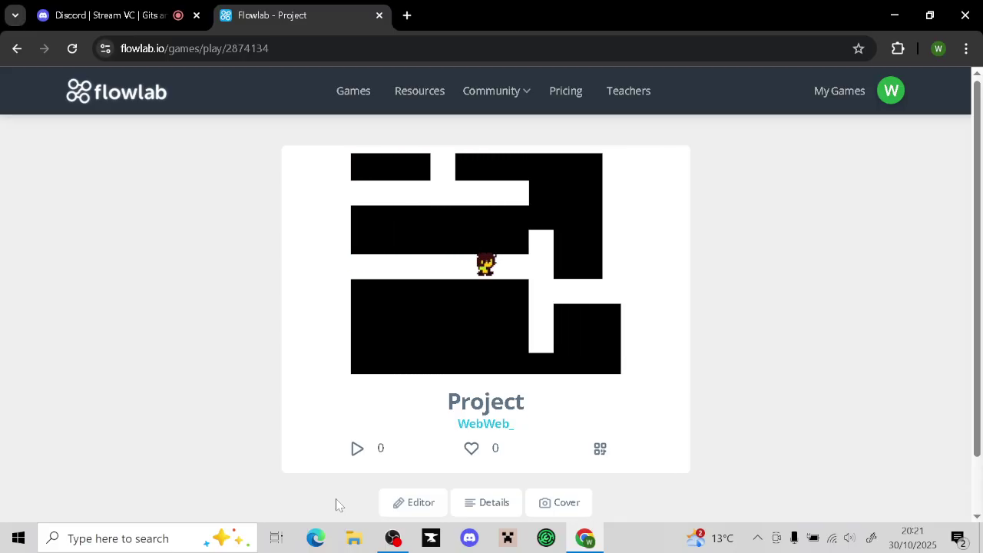
key("Up")
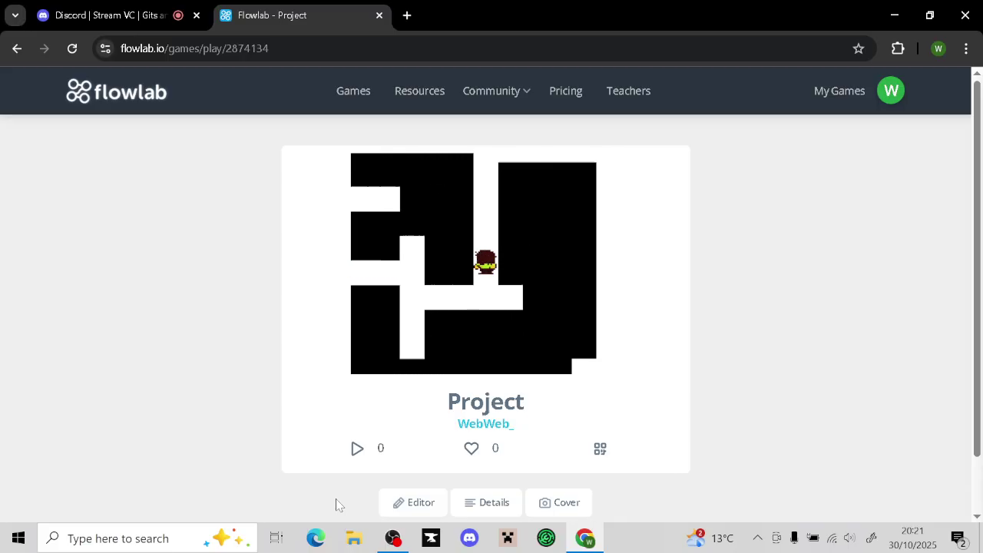
key("Right")
key("Right")
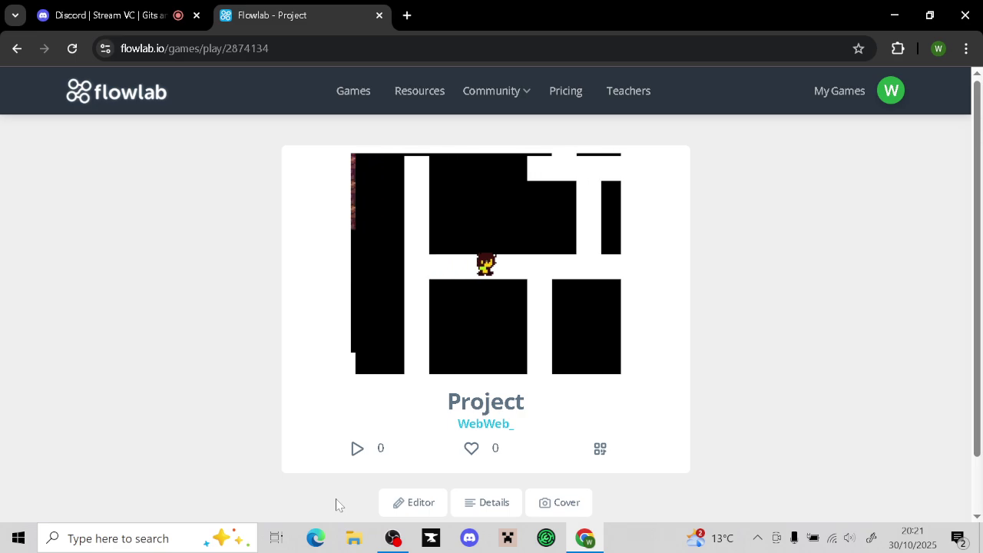
key("Down")
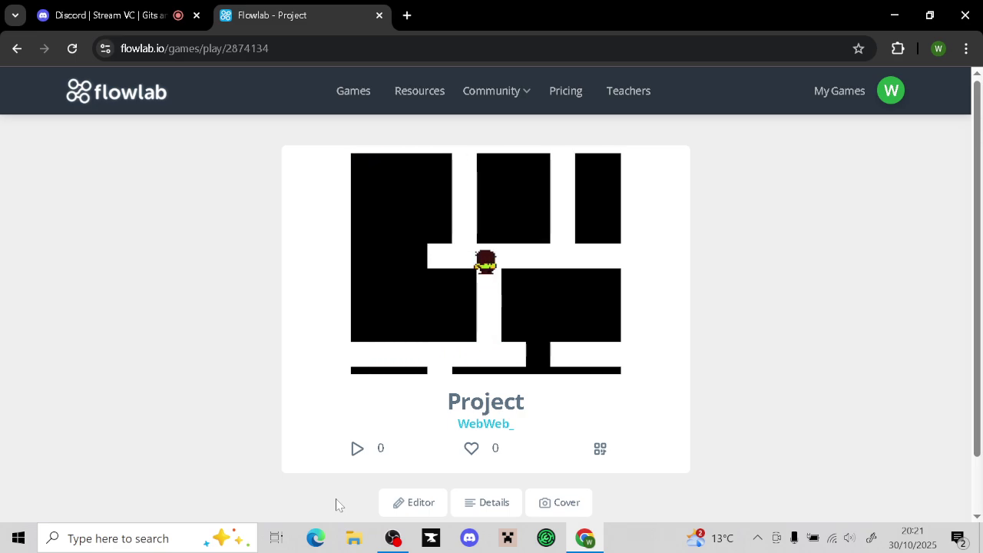
key("Left")
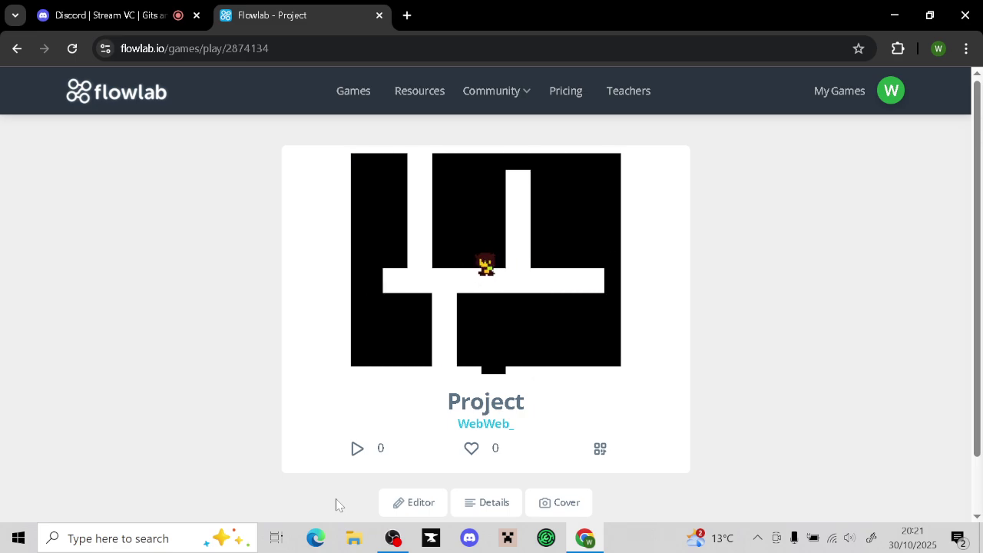
Playtest the maze by walking the character up the connecting passage, back down, and on through the lower corridors to the right
key("Up")
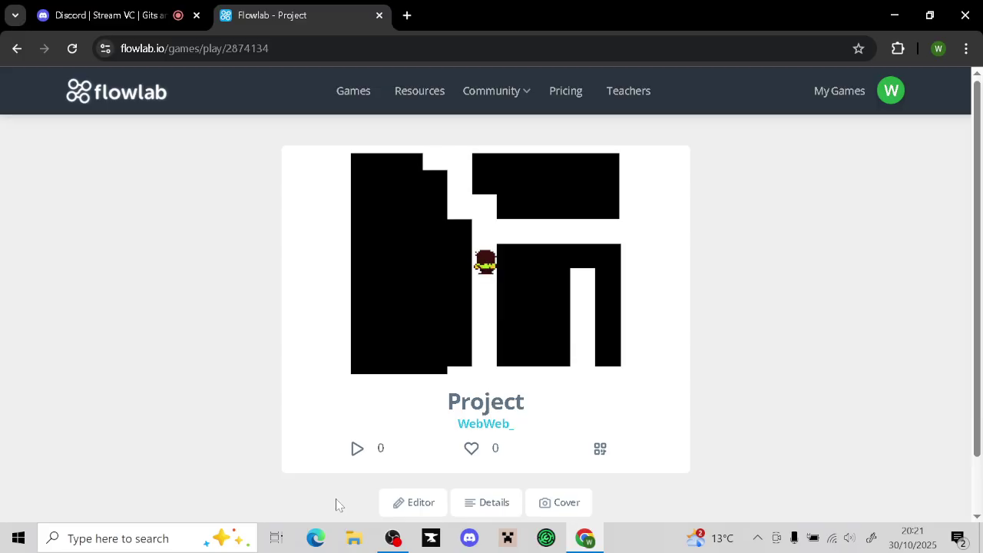
key("Down")
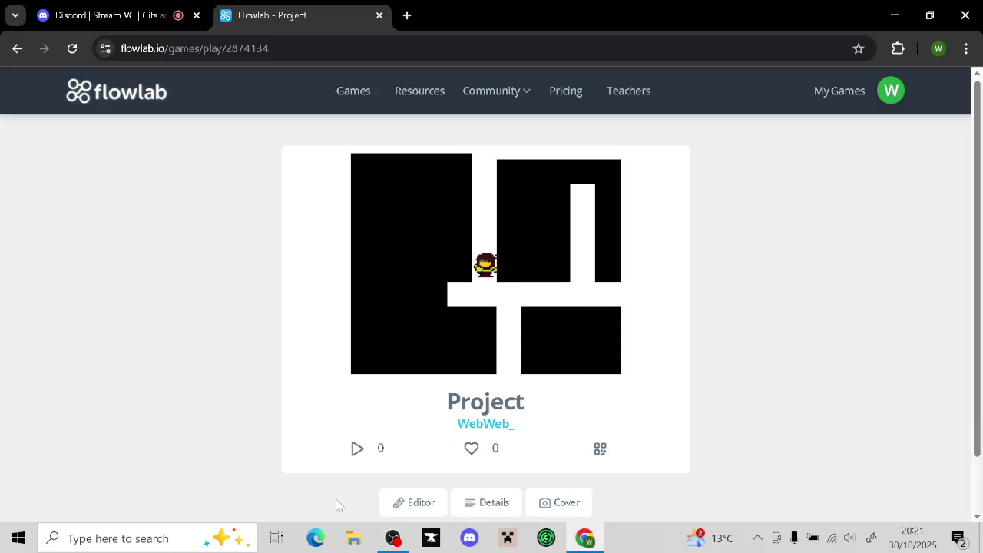
key("Down")
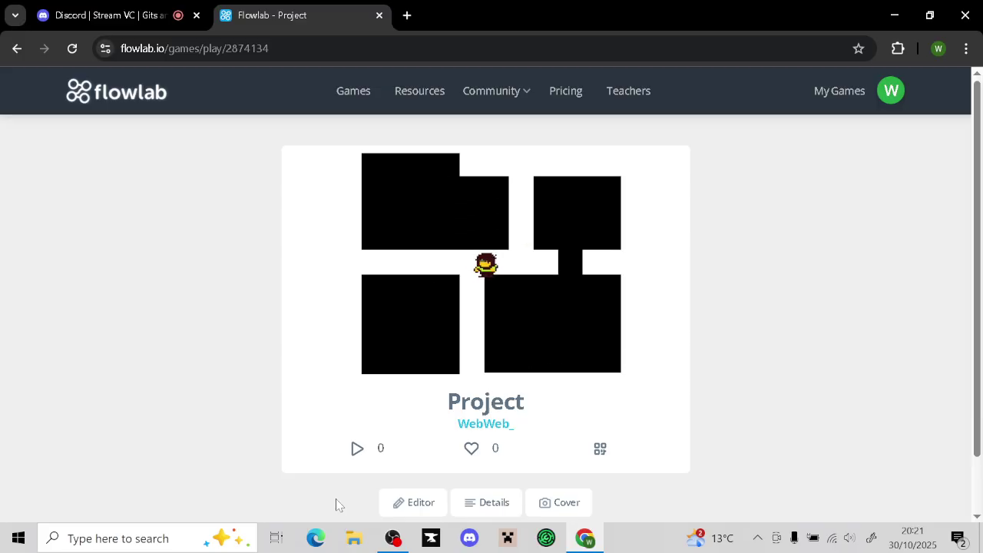
key("Right")
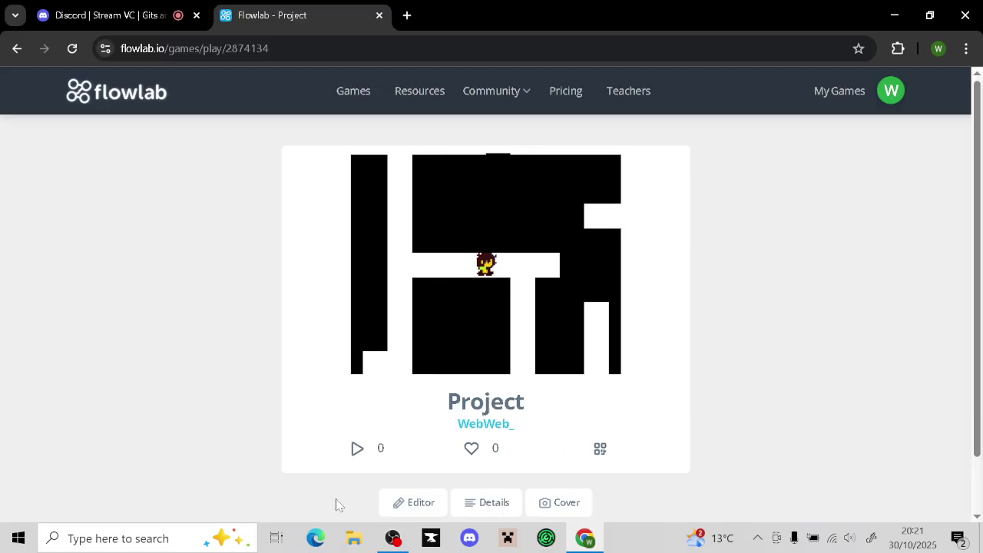
key("Down")
key("Down")
key("Right")
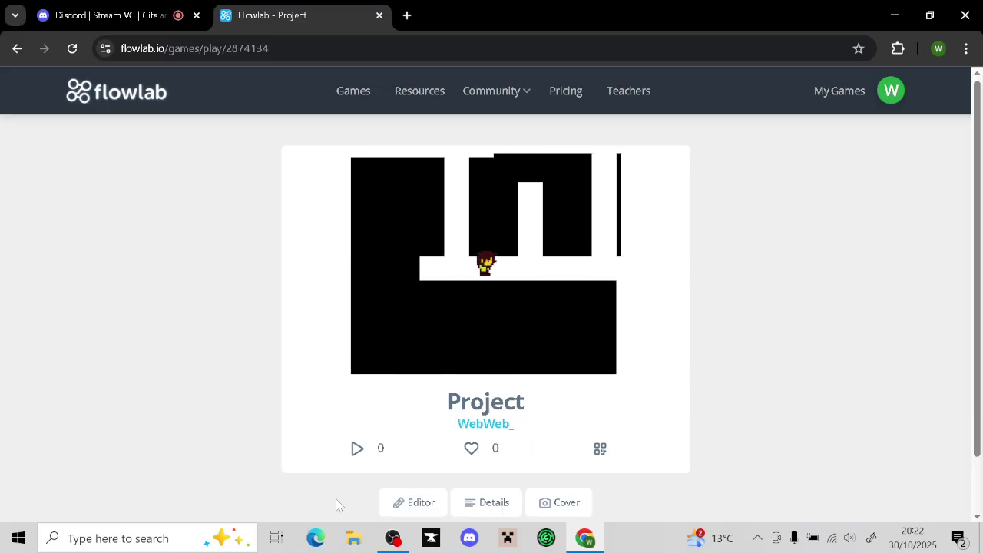
key("Down")
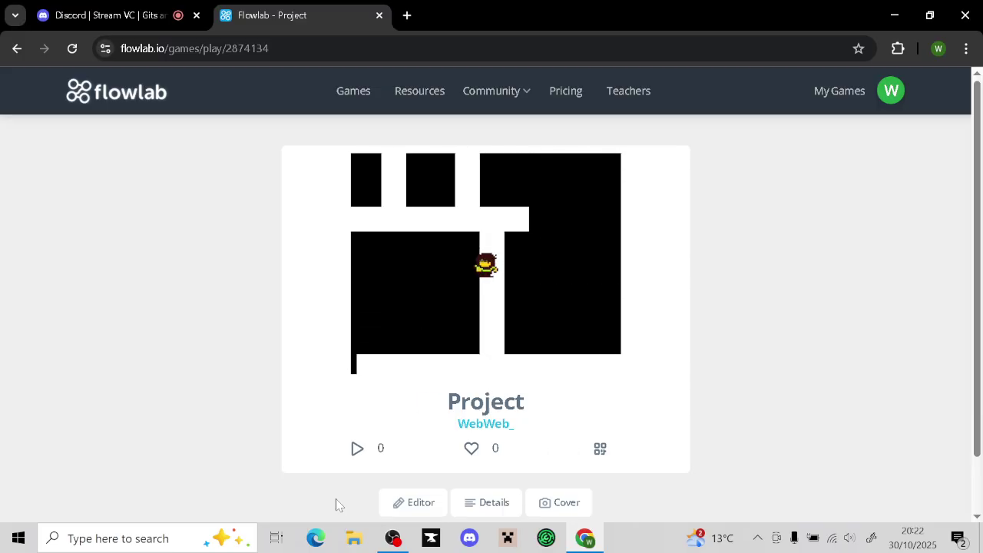
key("Right")
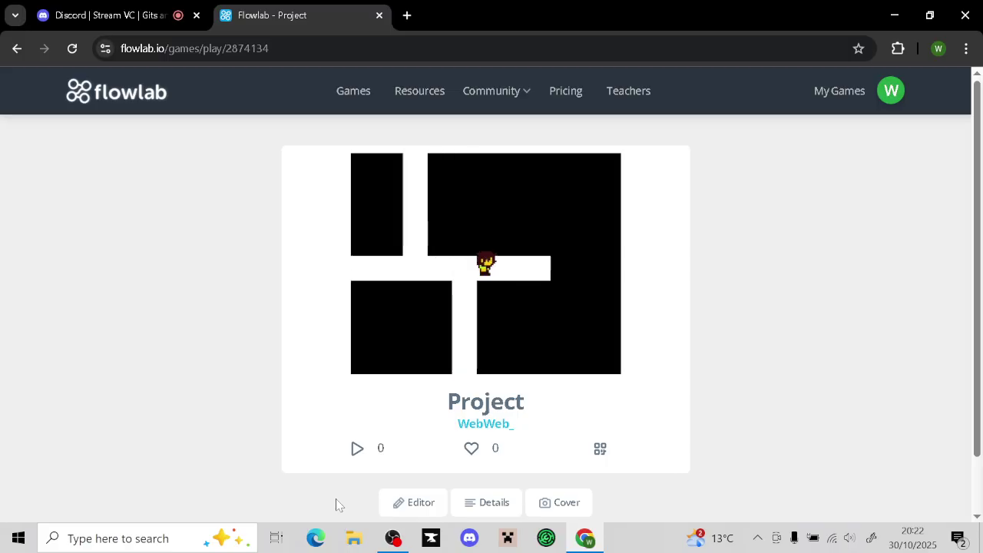
Walk the character down the dead-end passage and back up through the connecting corridors, and return to the editor
key("Down")
key("Up")
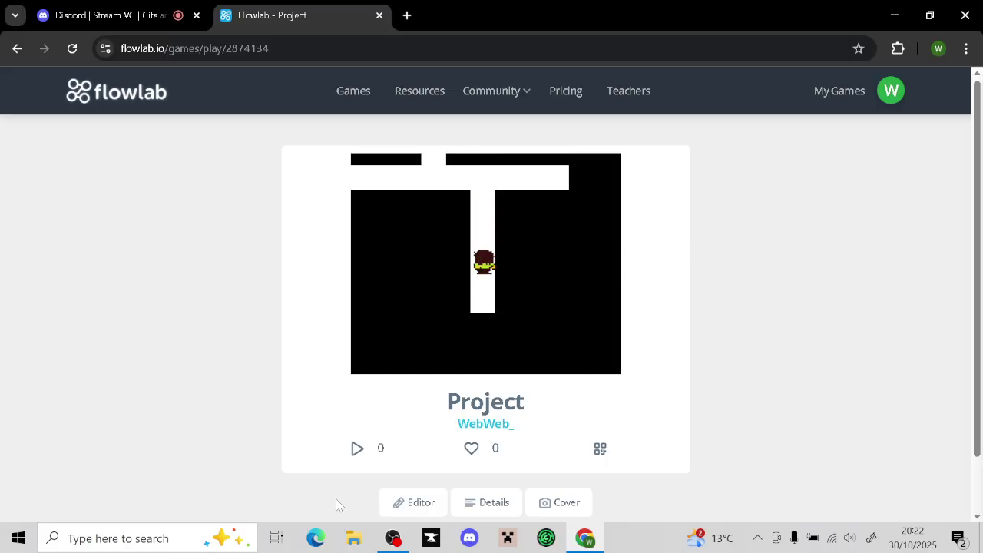
key("Left")
key("Up")
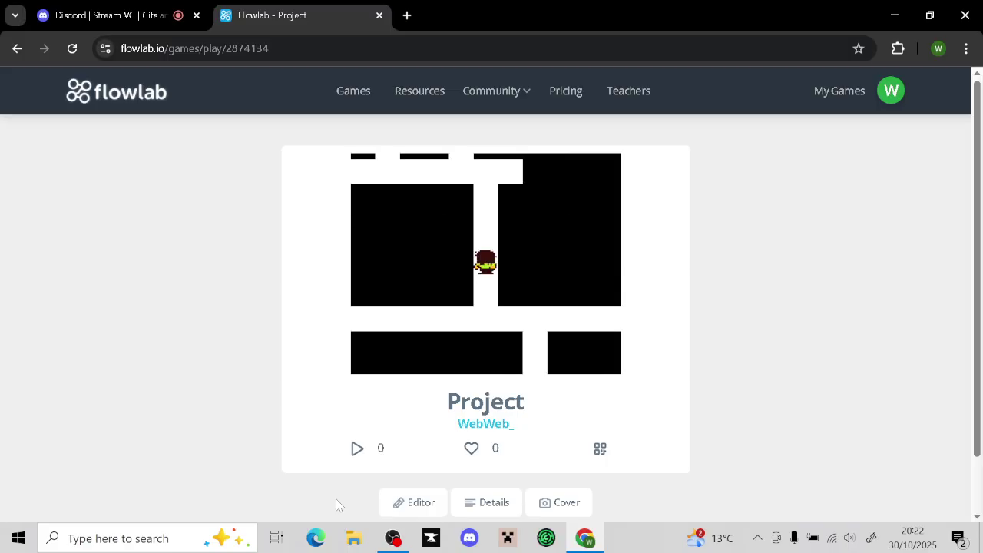
key("Left")
key("Up")
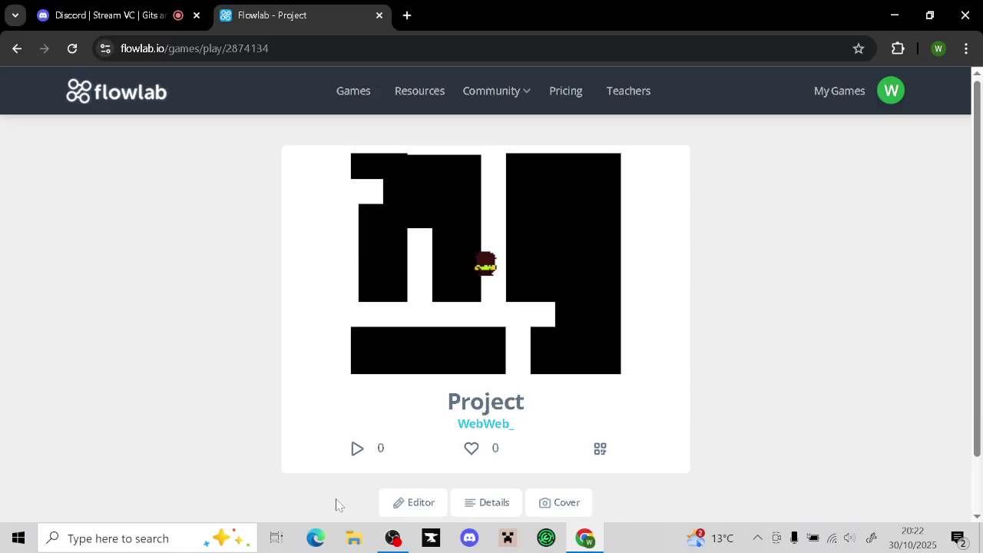
left_click(420, 499)
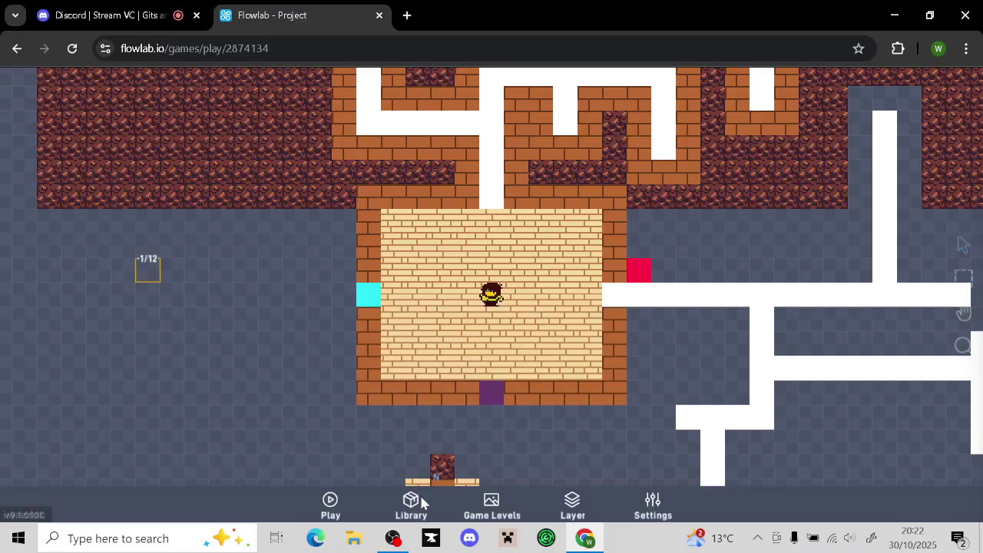
Switch to the background layer and copy the white floor of the walled room above the brick maze
scroll(810, 231, "down", 2)
left_click_drag(808, 197, 349, 278)
left_click_drag(600, 284, 558, 282)
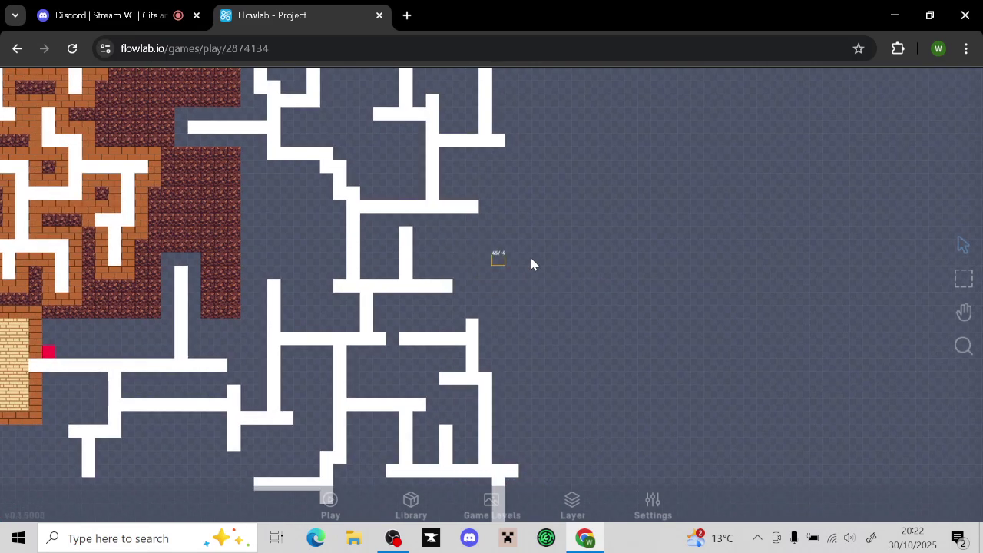
left_click_drag(590, 283, 809, 391)
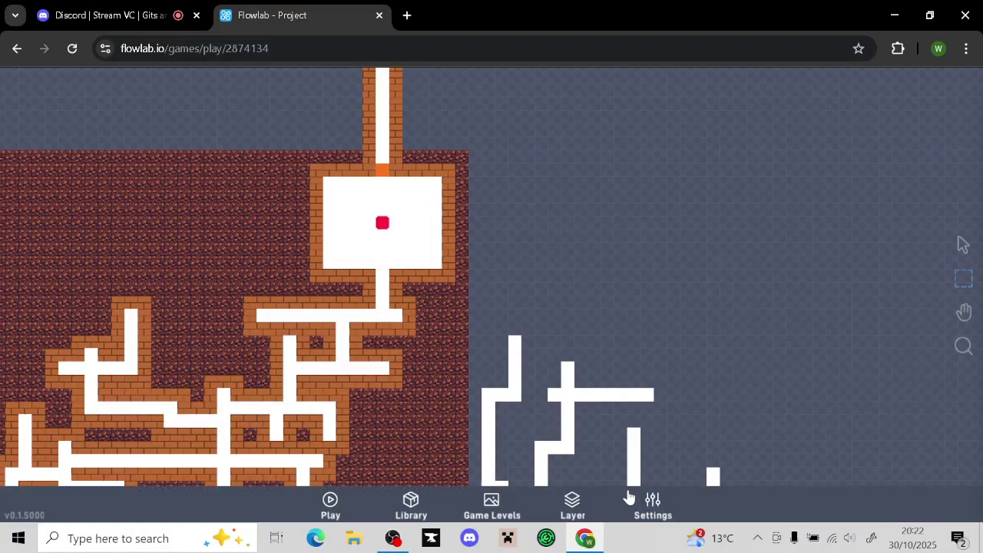
left_click(572, 501)
left_click(565, 442)
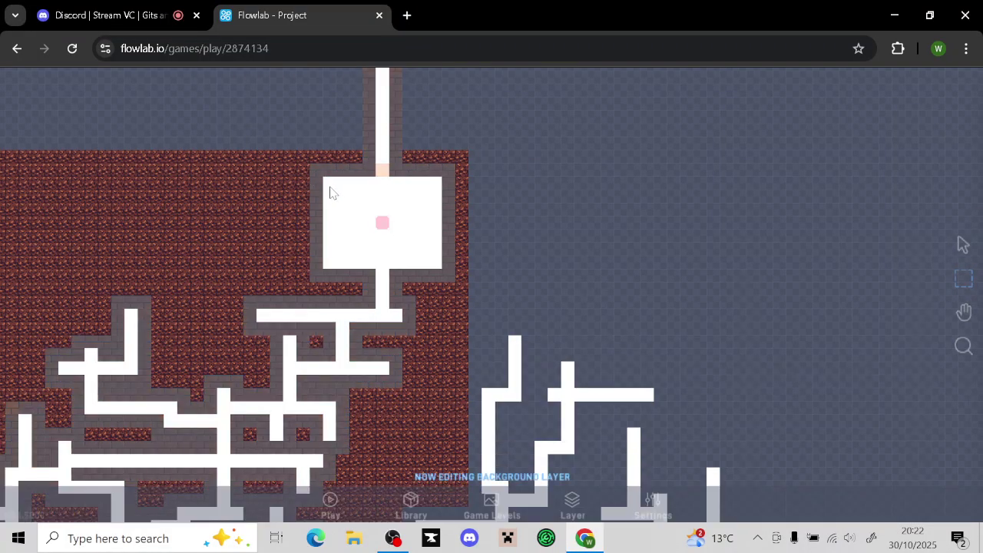
left_click_drag(330, 192, 443, 271)
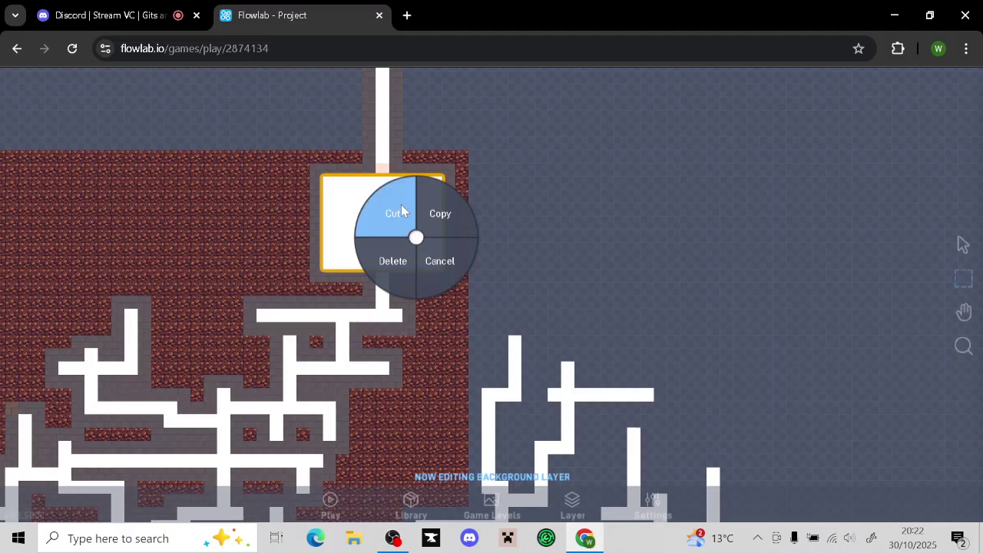
left_click(441, 214)
Paste the copied room floor in the empty area to the right of the branching corridors
left_click(781, 337)
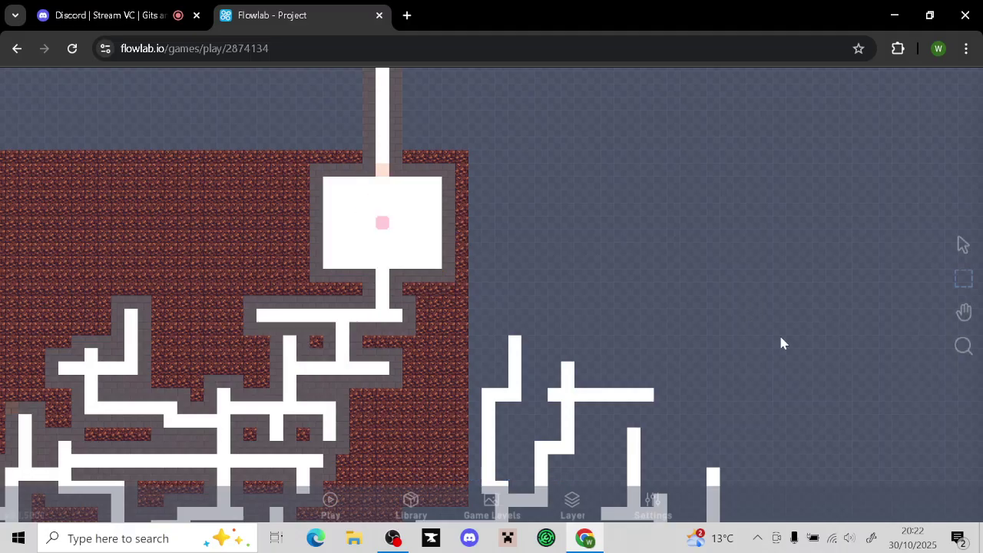
left_click(836, 336)
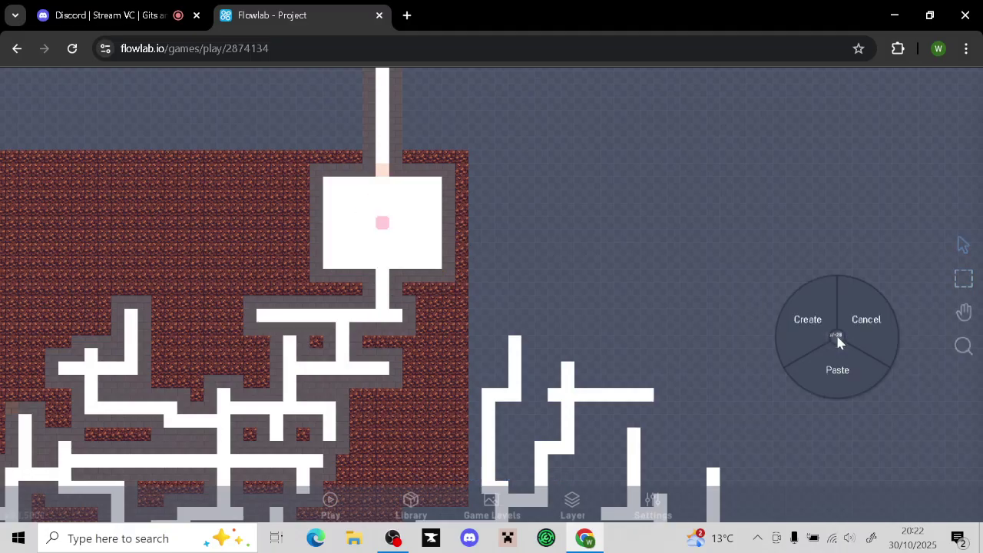
left_click(844, 377)
left_click(784, 346)
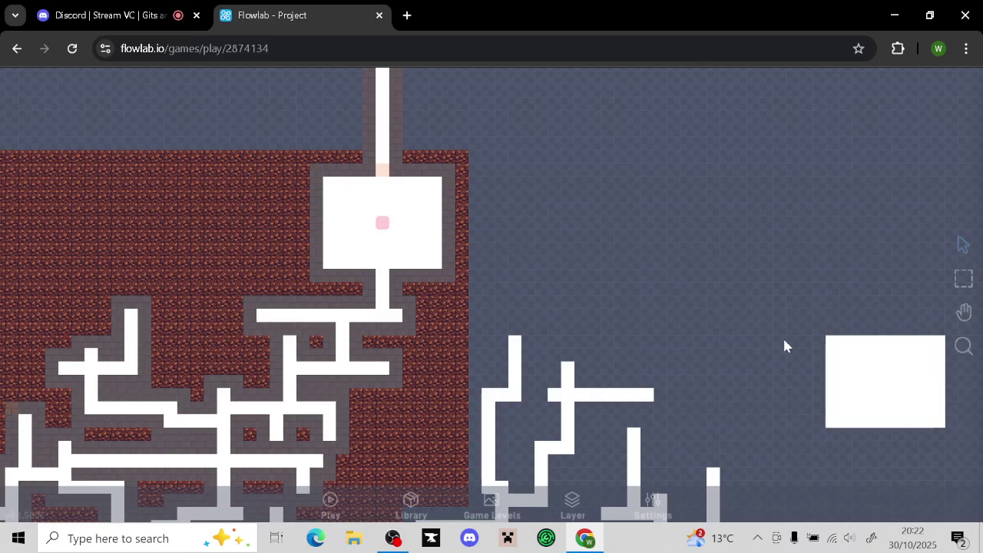
Move the pasted white room down beside the branching corridors, just right of the corridor with the short upward stub
left_click(850, 362)
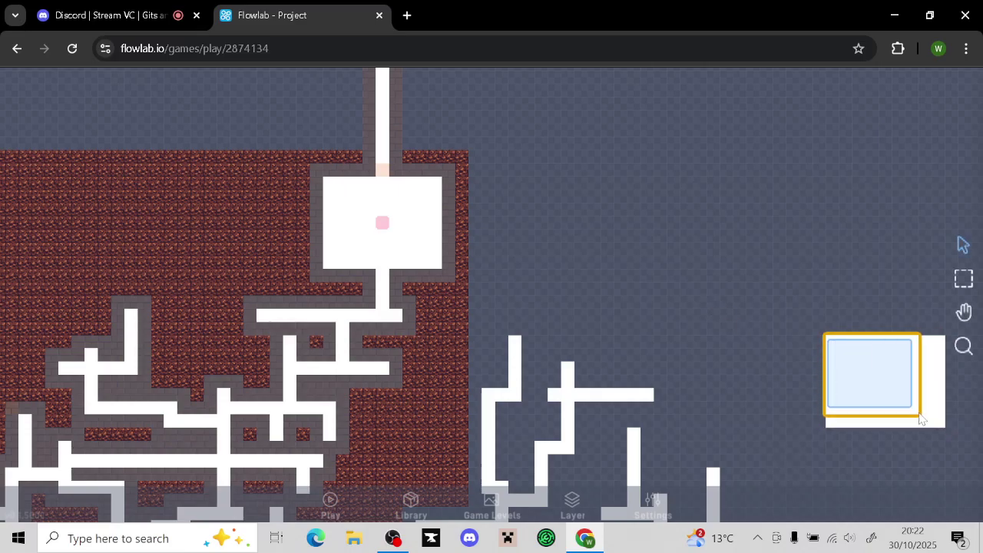
left_click_drag(930, 426, 827, 472)
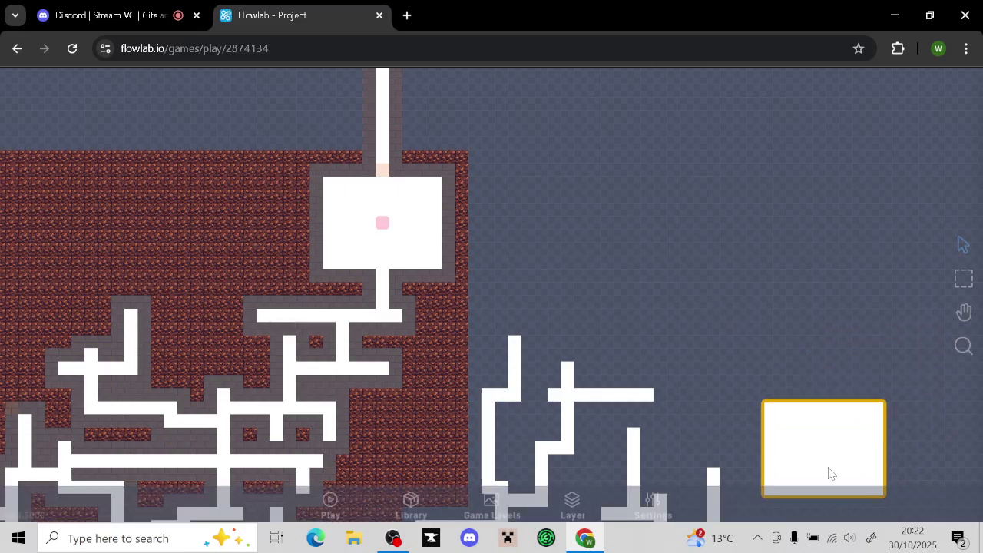
left_click(906, 309)
left_click_drag(910, 242, 764, 44)
left_click_drag(856, 325, 807, 205)
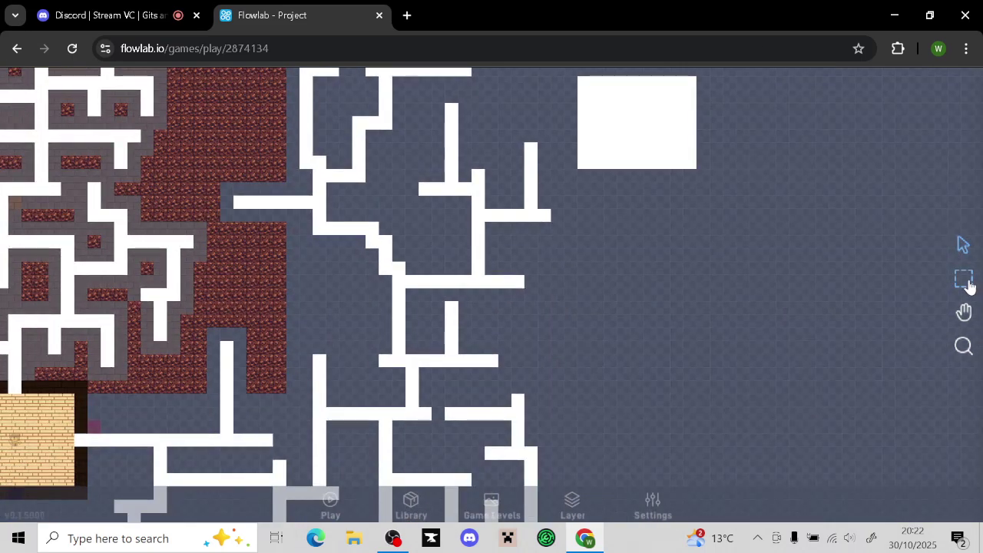
left_click(967, 284)
left_click_drag(582, 84, 632, 363)
left_click(968, 275)
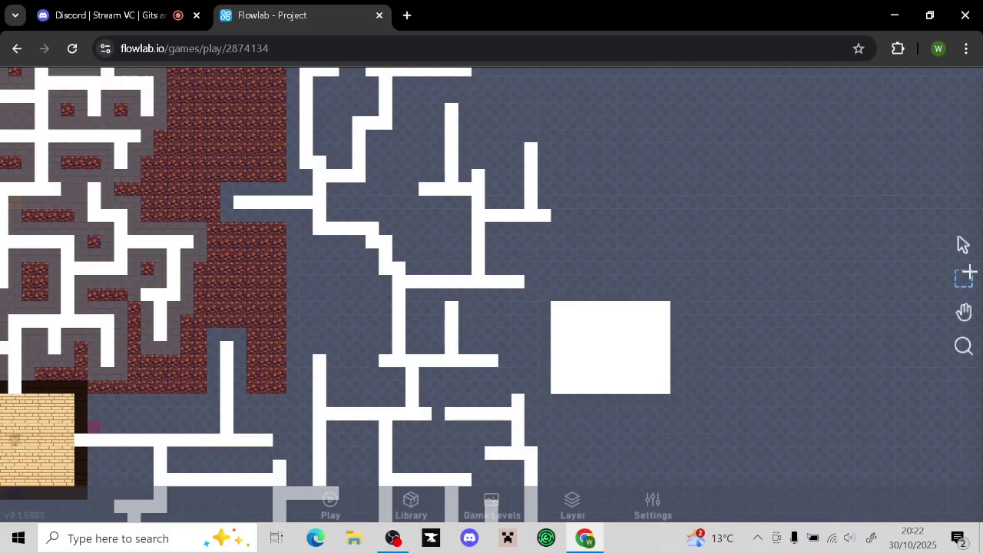
Clone white floor tiles to connect the new room's left side to the corridor with the short upward stub
left_click_drag(848, 287, 812, 188)
scroll(737, 285, "up", 1)
scroll(738, 284, "down", 2)
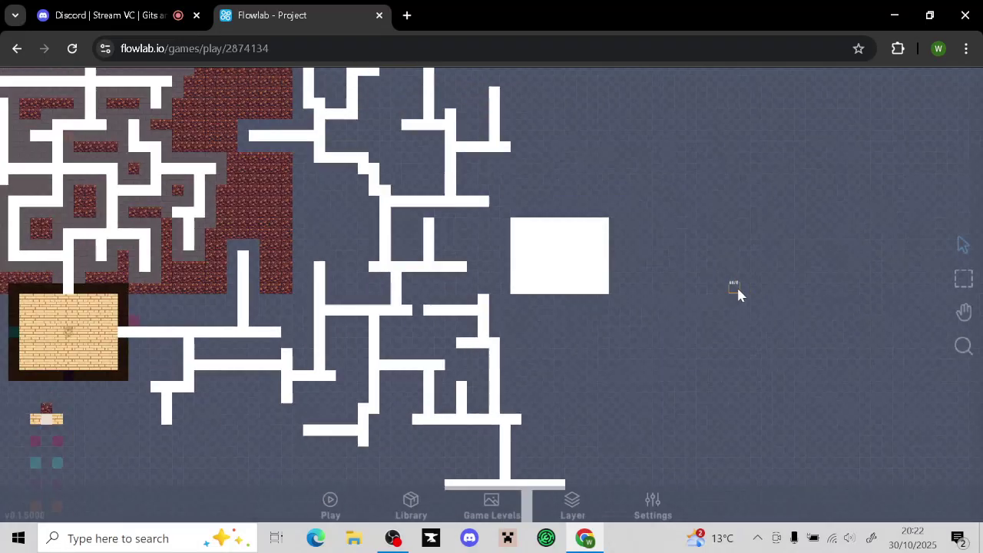
scroll(760, 230, "up", 3)
left_click_drag(778, 248, 613, 240)
left_click(261, 259)
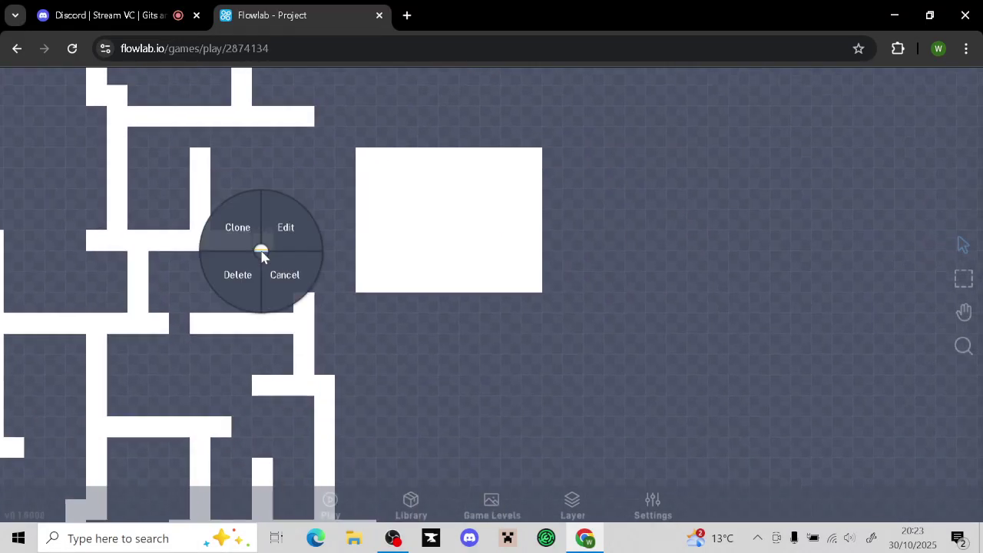
left_click(238, 227)
left_click_drag(347, 224, 307, 220)
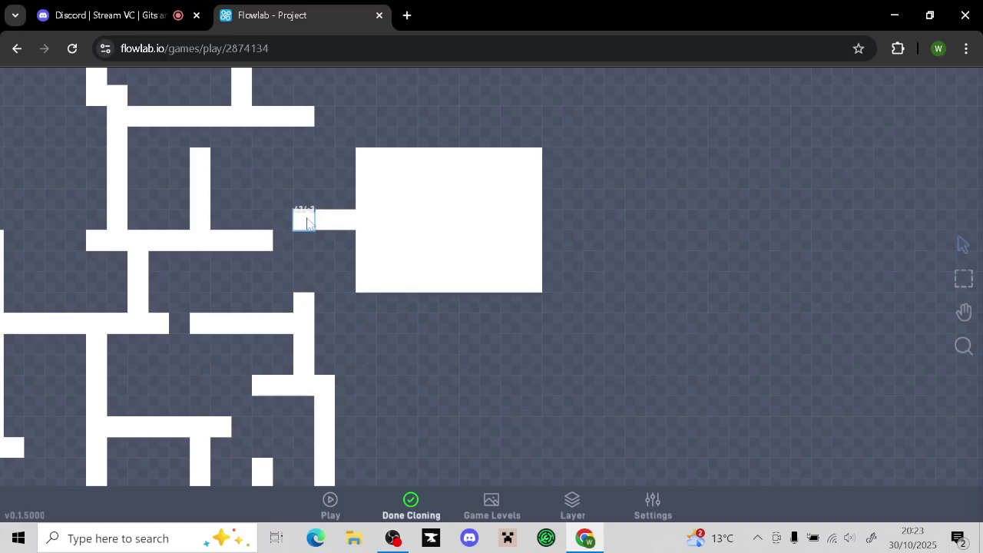
left_click(282, 226)
left_click(282, 234)
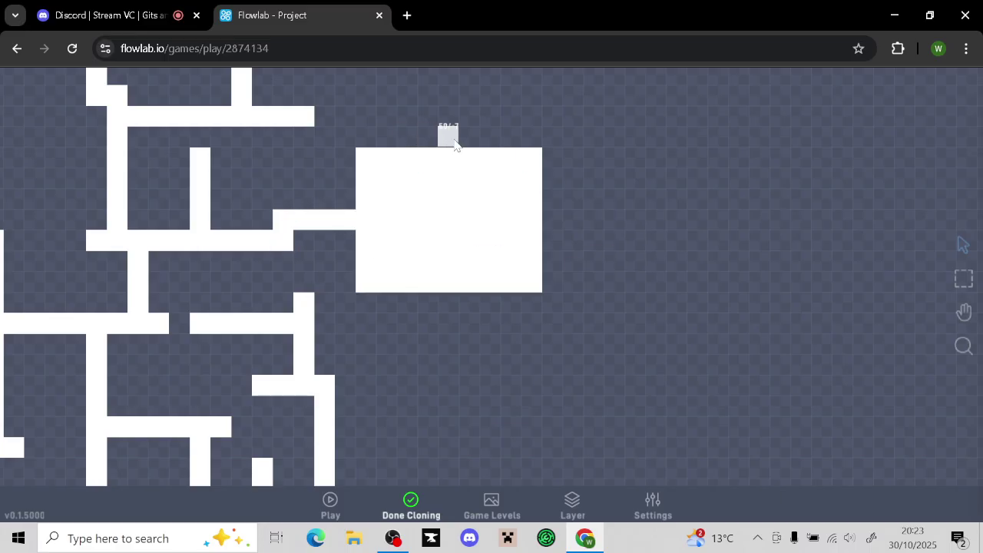
Add straight white passages from the new room: seven tiles down, six tiles right and four tiles up
left_click_drag(449, 307, 449, 427)
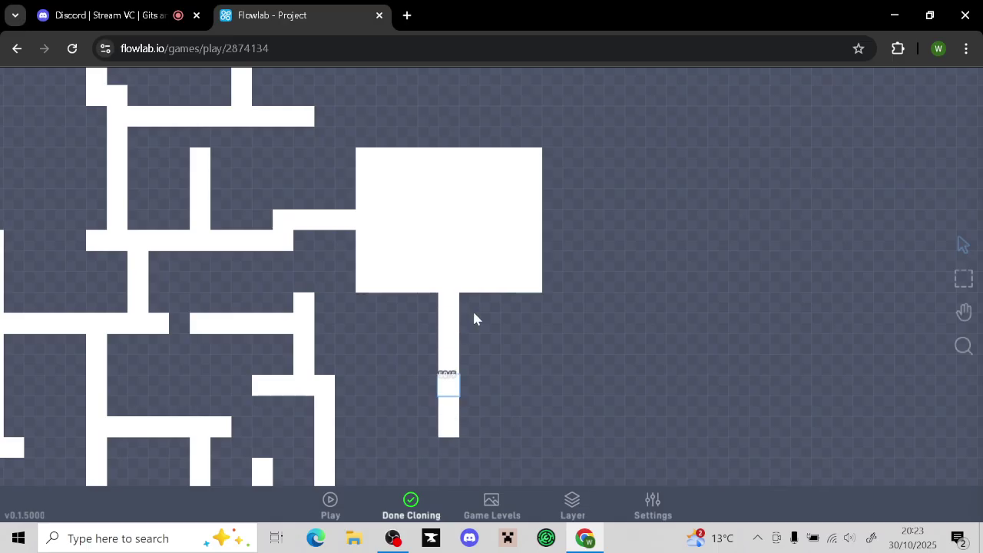
left_click_drag(541, 213, 658, 220)
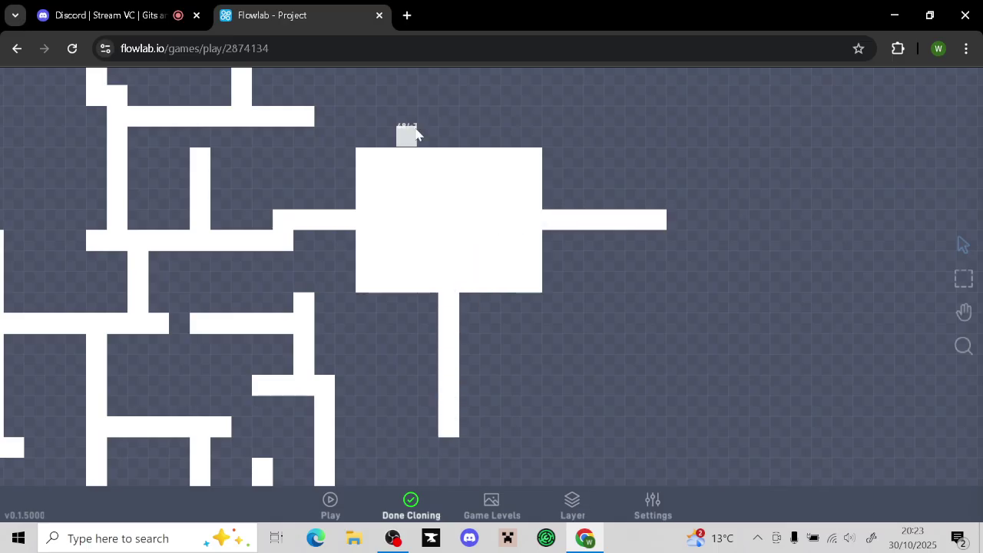
left_click_drag(455, 138, 449, 80)
left_click(427, 497)
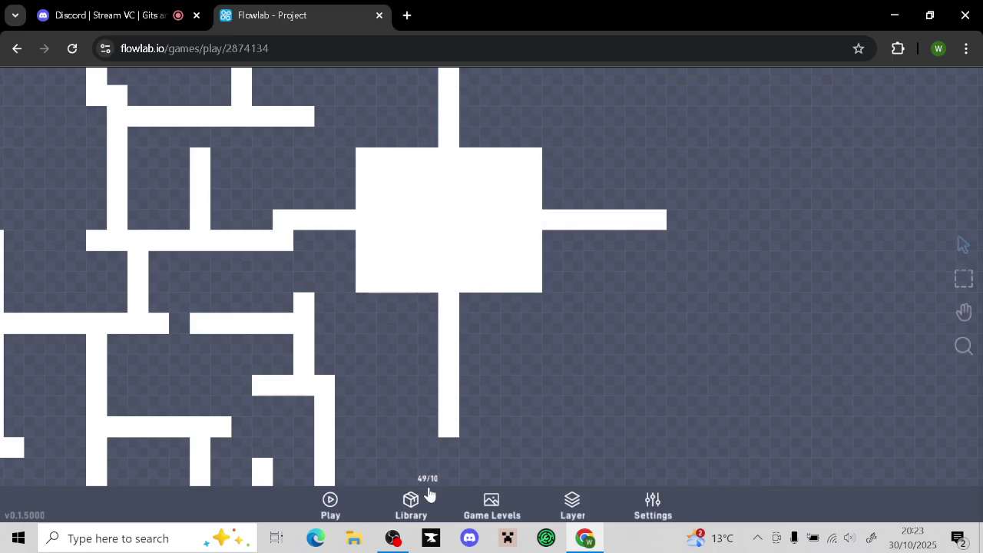
Extend the room's upper passage two tiles up and then five tiles left to join the nearby upper corridor
scroll(538, 409, "down", 3)
scroll(539, 407, "down", 3)
middle_click_drag(594, 367, 616, 385)
middle_click_drag(426, 261, 390, 272)
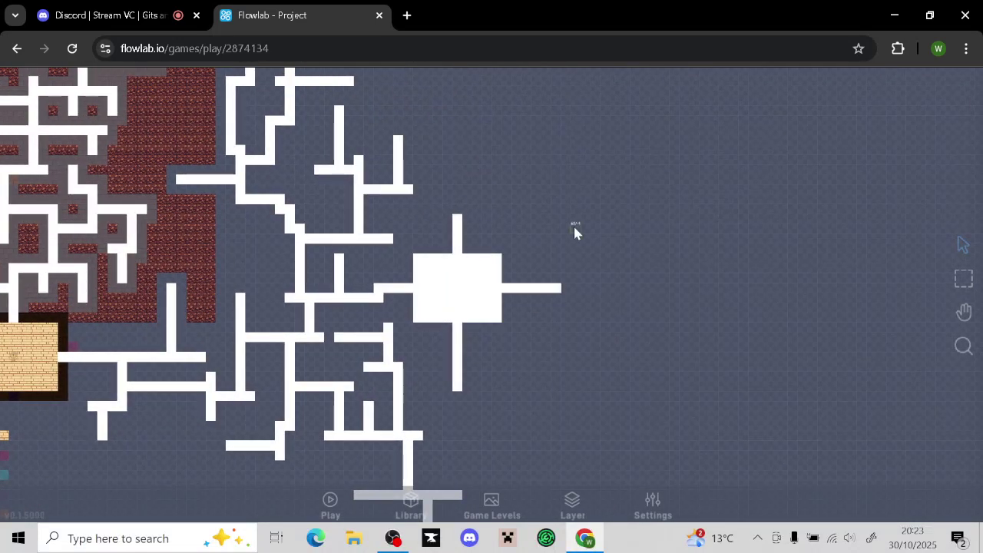
middle_click_drag(575, 228, 557, 349)
scroll(463, 334, "up", 5)
middle_click_drag(467, 349, 502, 238)
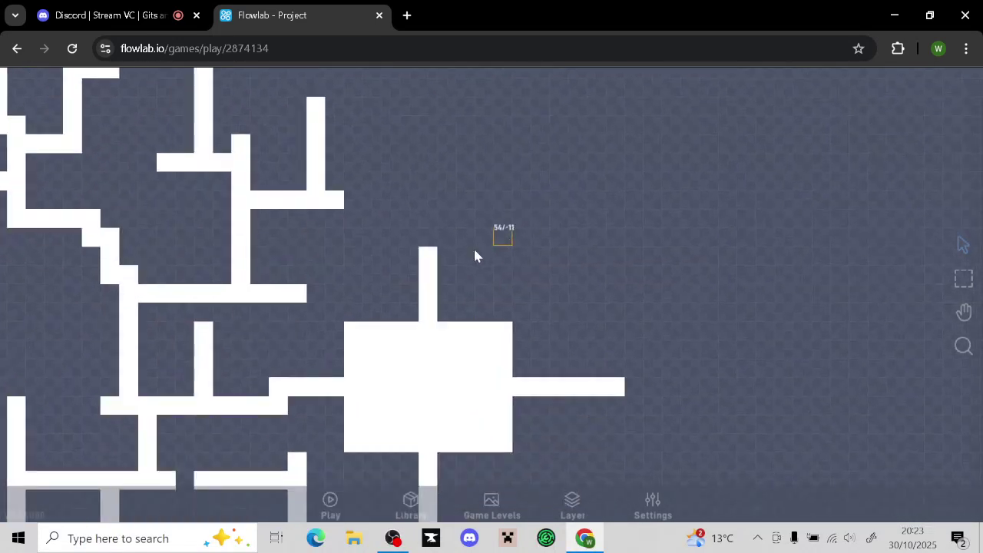
left_click(432, 265)
left_click(409, 241)
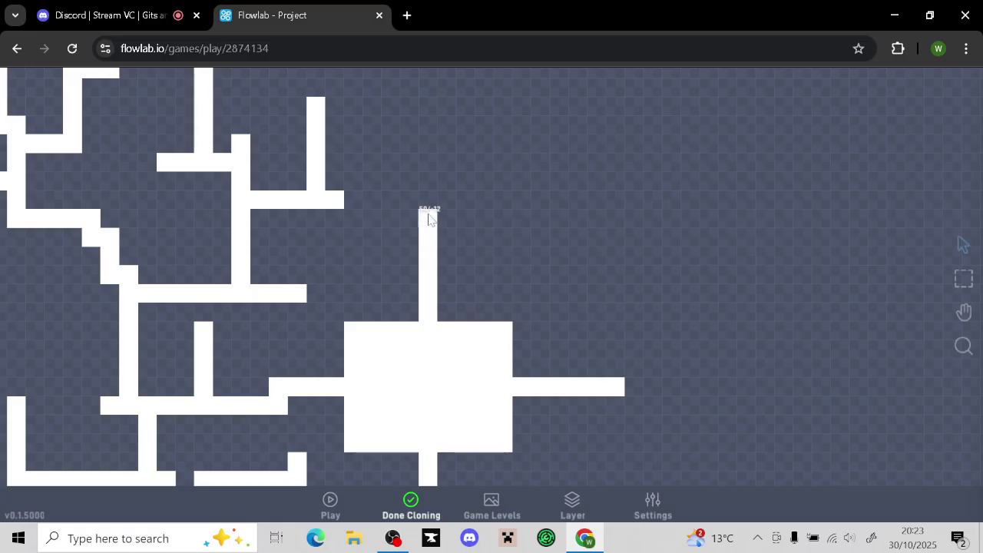
left_click(409, 219)
left_click(335, 218)
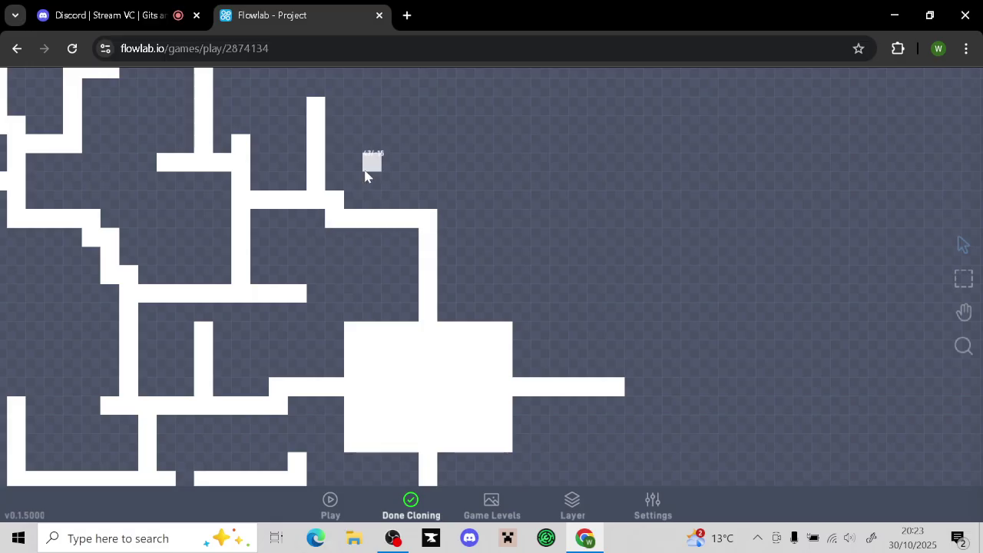
left_click(419, 497)
left_click_drag(438, 109, 650, 433)
mouse_move(429, 138)
left_mouse_down()
mouse_move(562, 320)
mouse_move(592, 167)
mouse_move(513, 129)
mouse_move(491, 202)
mouse_move(559, 127)
left_mouse_up()
left_click_drag(514, 246, 554, 275)
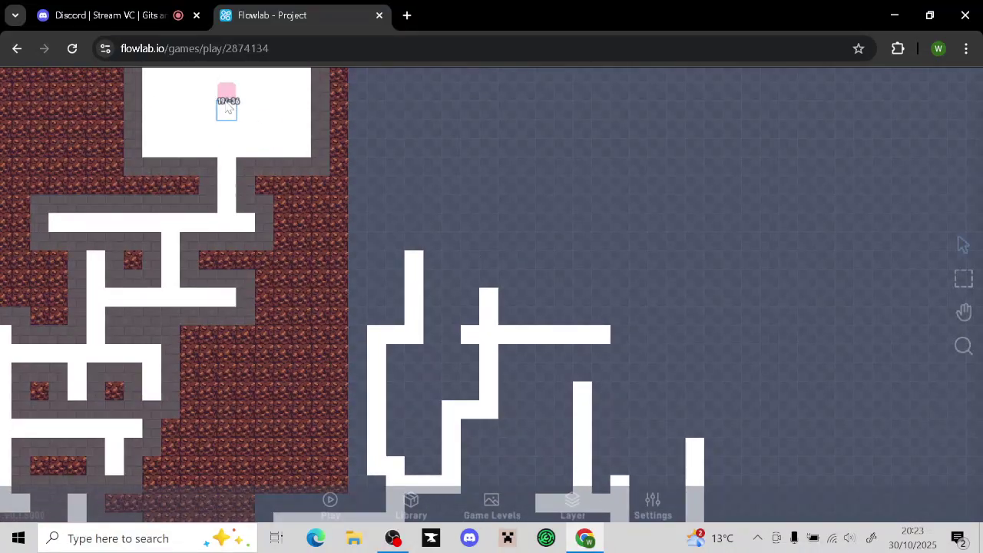
left_click_drag(658, 236, 567, 164)
left_click_drag(857, 437, 626, 96)
scroll(660, 381, "down", 7)
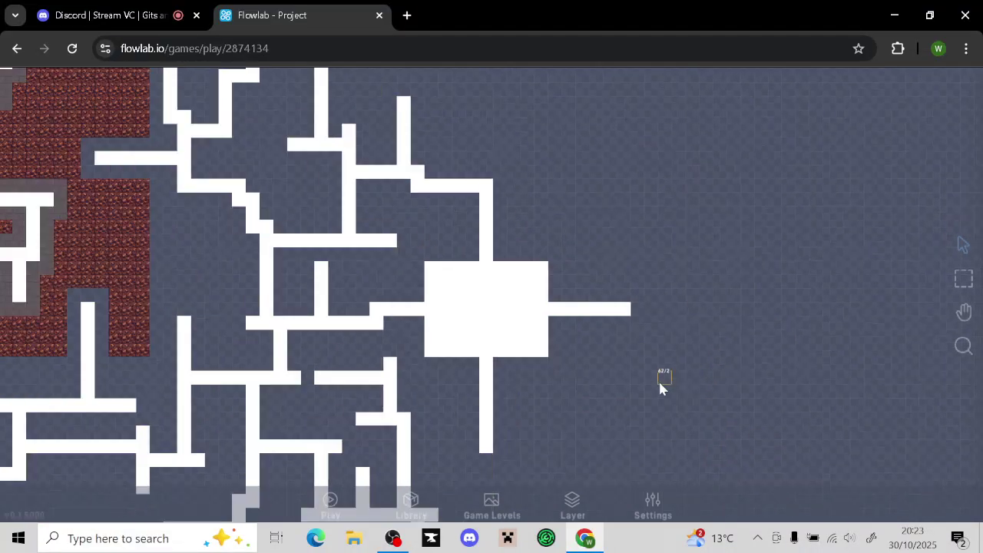
left_click_drag(595, 424, 643, 381)
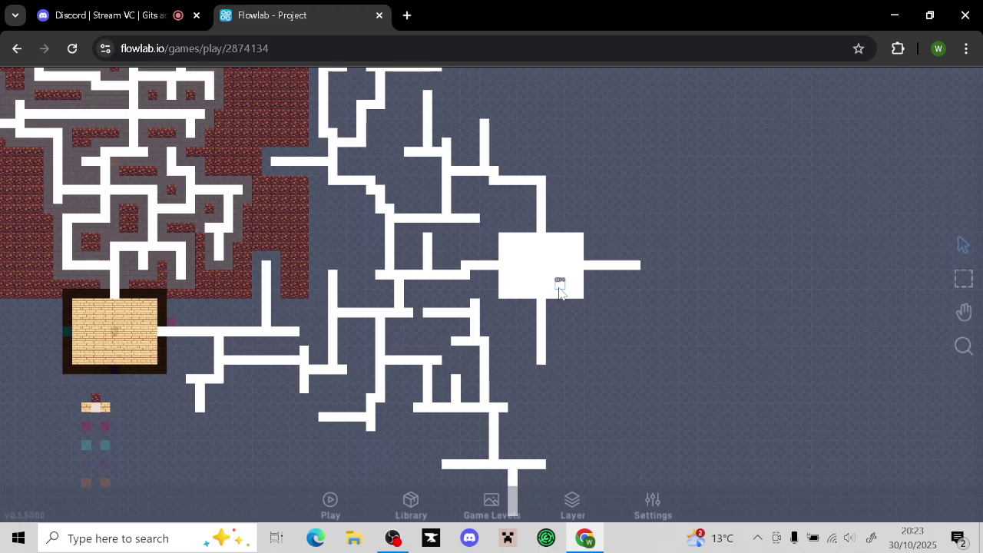
scroll(560, 289, "up", 8)
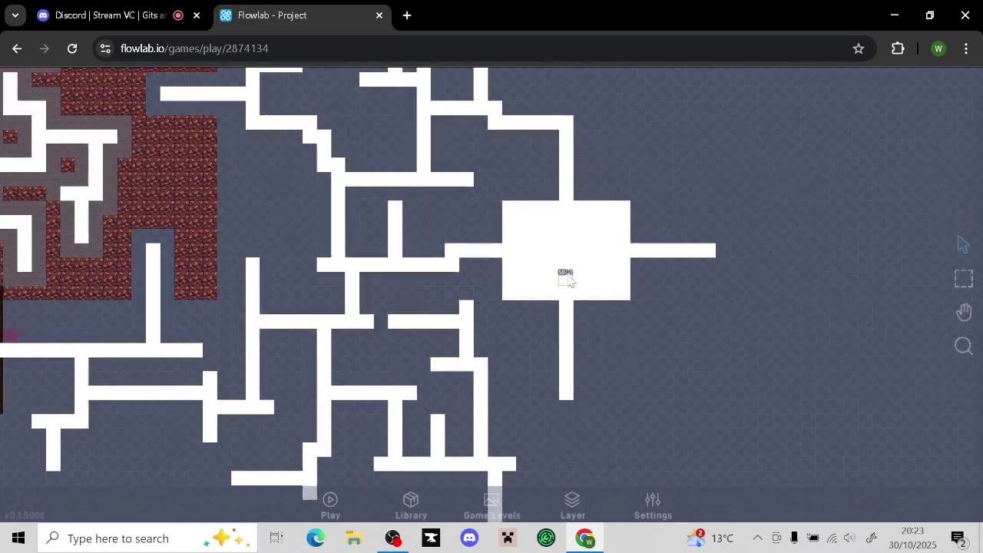
left_click_drag(718, 331, 440, 371)
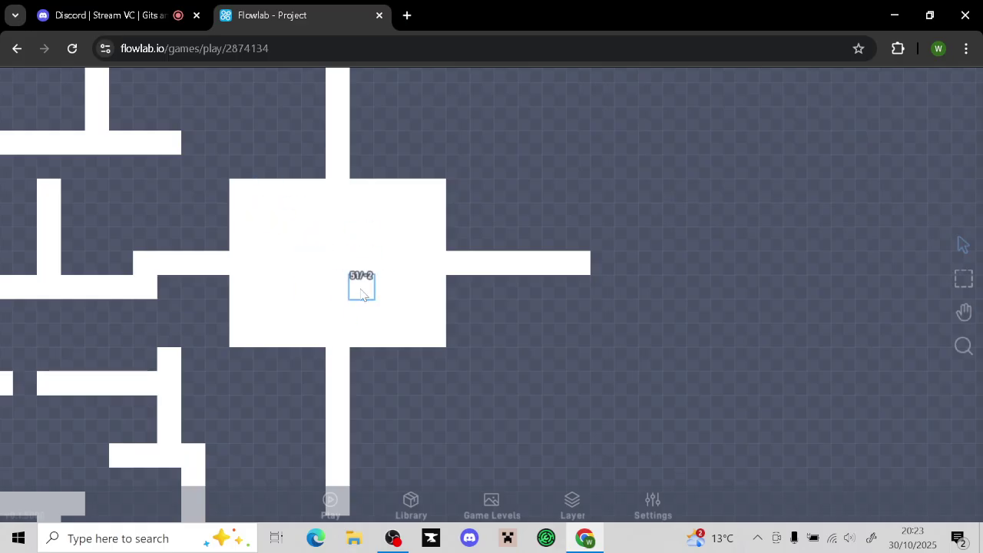
scroll(359, 298, "down", 4)
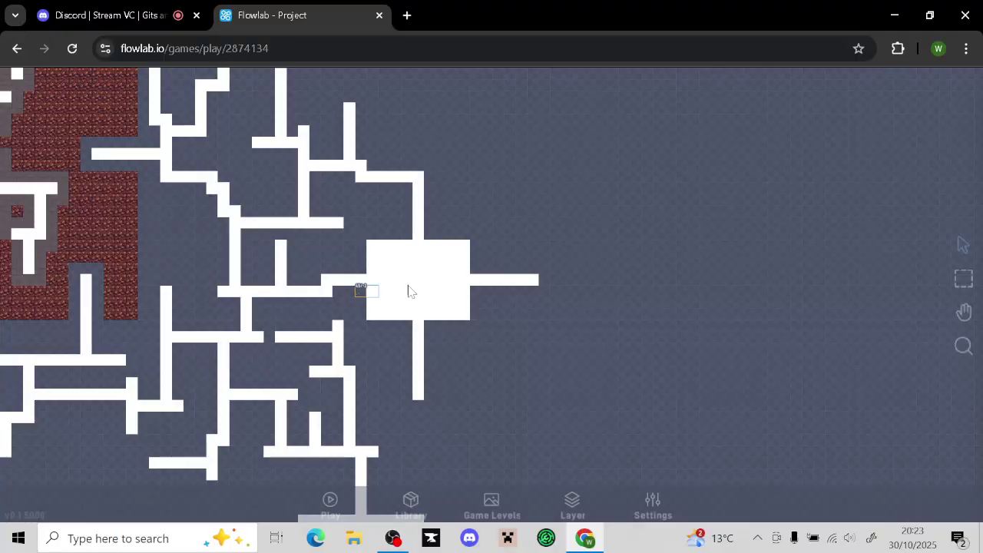
Switch to the Game World layer and move the red block into the opening in the start room's right wall
key("Left")
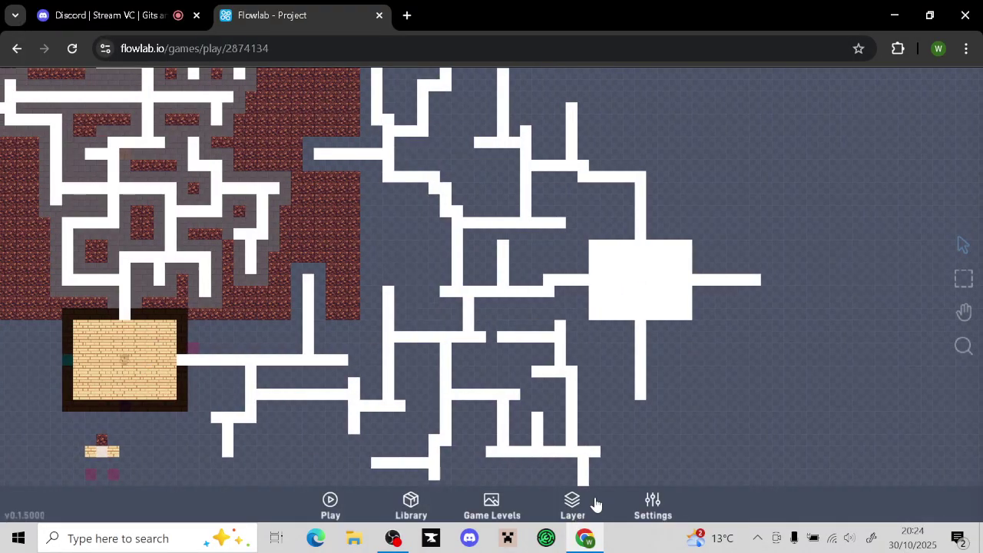
left_click(572, 503)
left_click(573, 411)
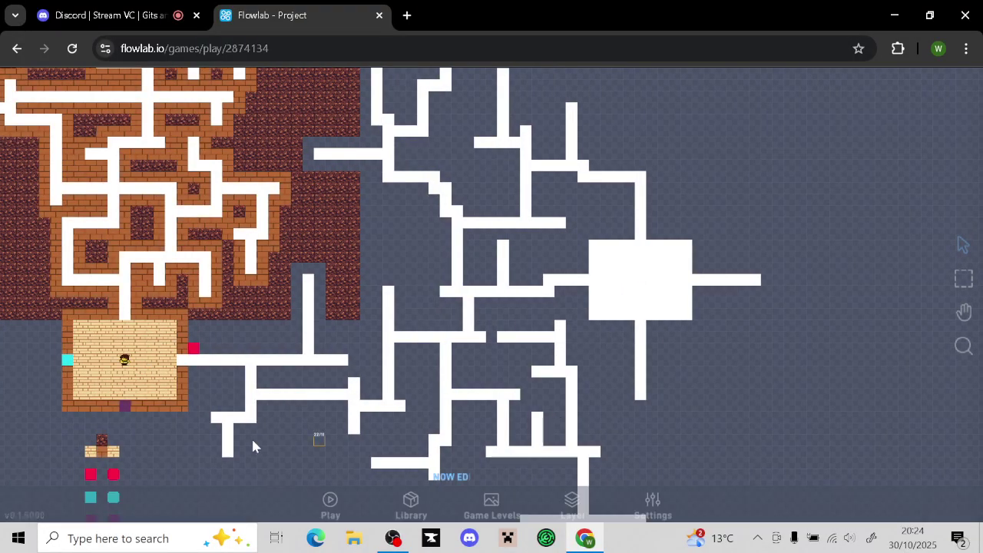
left_click_drag(252, 446, 492, 418)
scroll(514, 428, "up", 3)
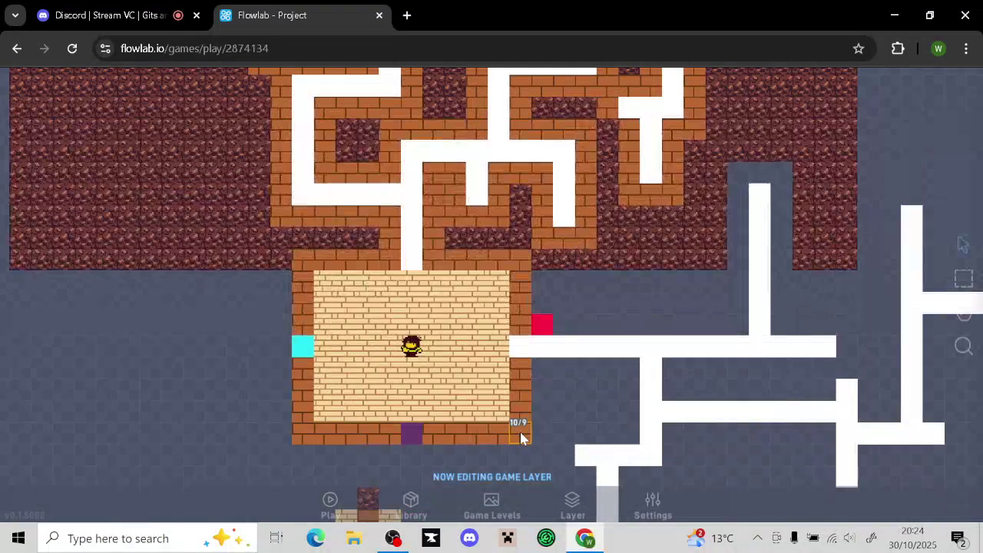
scroll(522, 430, "down", 5)
scroll(520, 436, "up", 5)
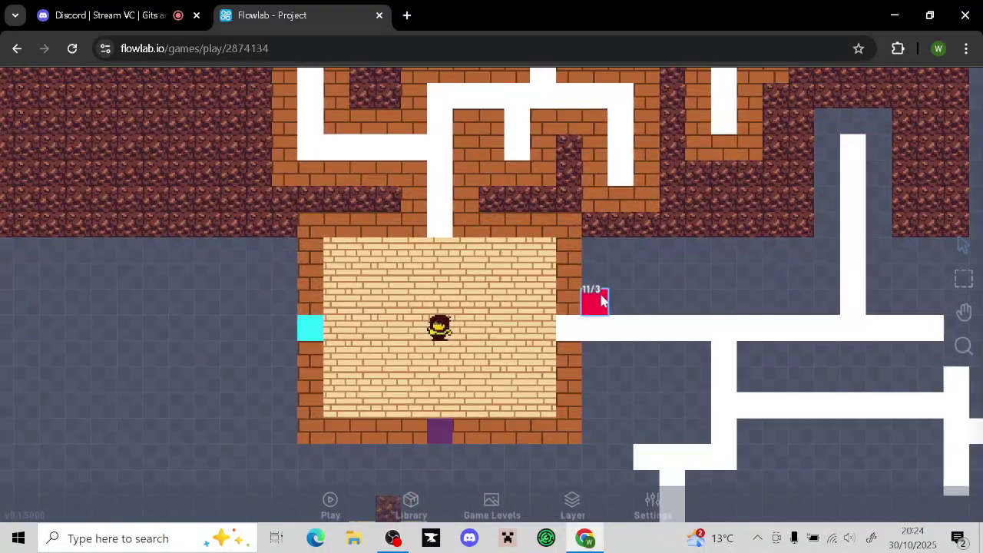
scroll(572, 367, "down", 5)
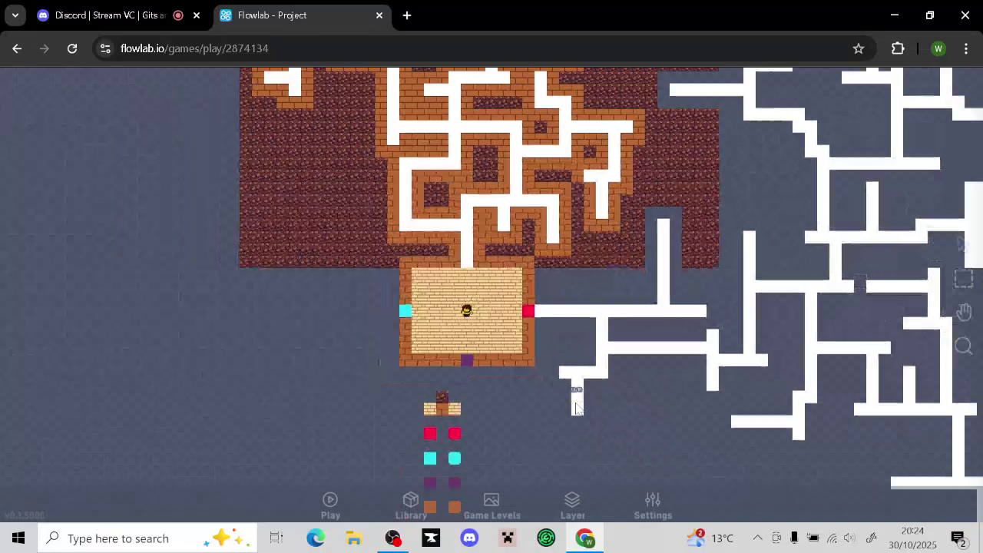
left_click_drag(796, 330, 753, 377)
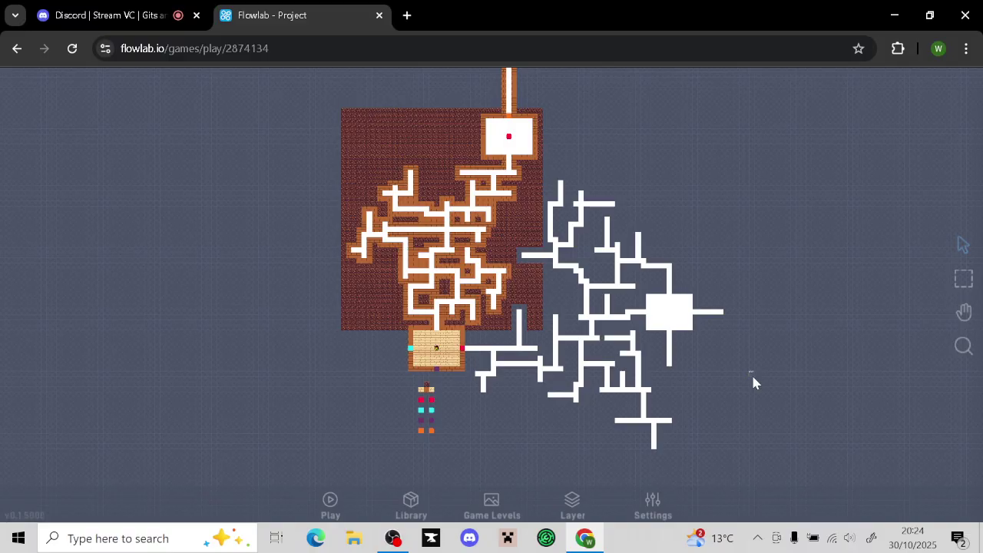
scroll(751, 372, "up", 5)
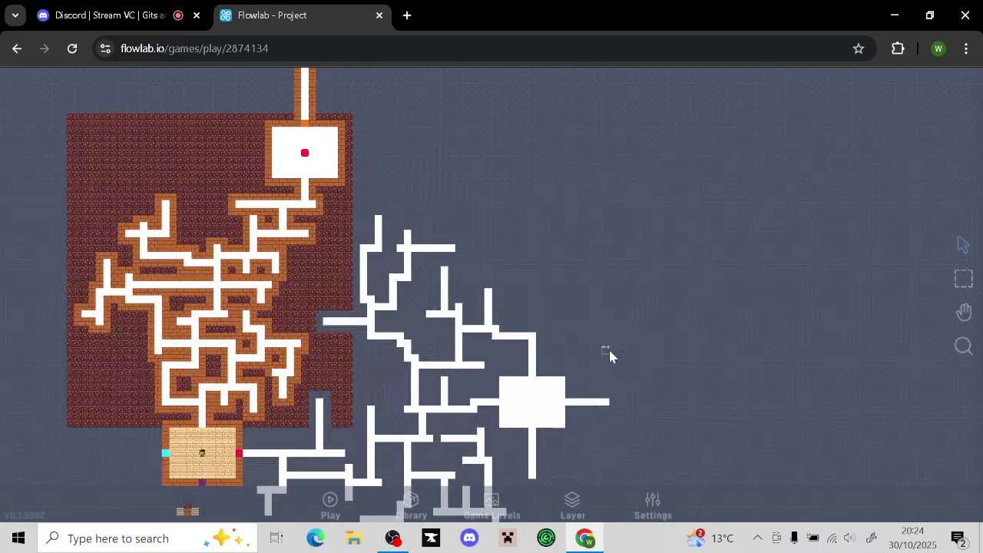
left_click(518, 262)
scroll(517, 263, "up", 3)
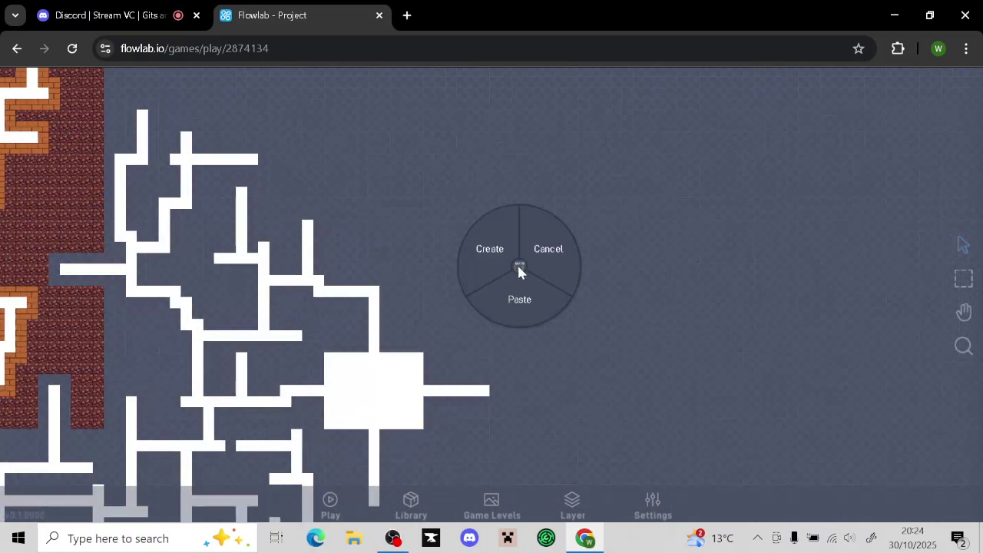
left_click(538, 251)
left_click_drag(512, 252, 810, 303)
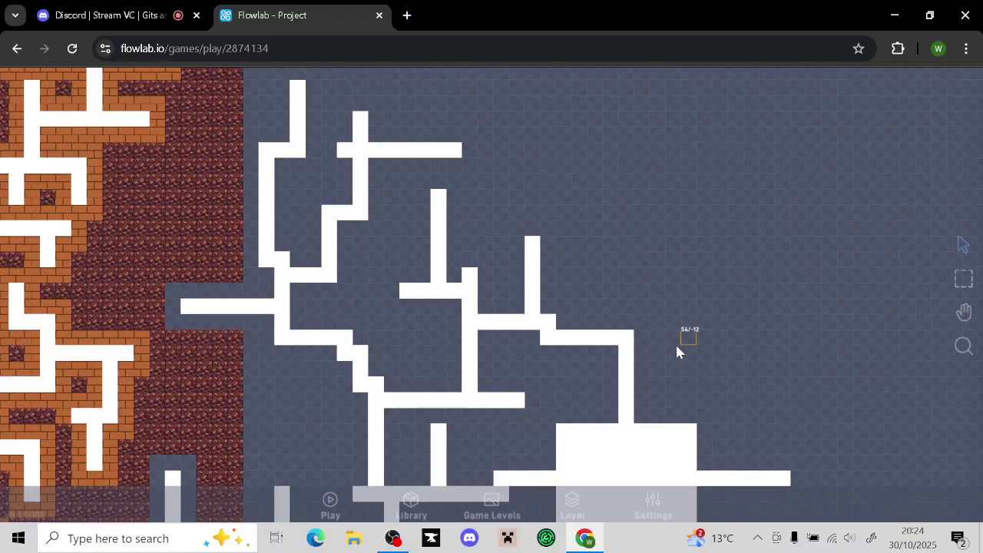
left_click(607, 341)
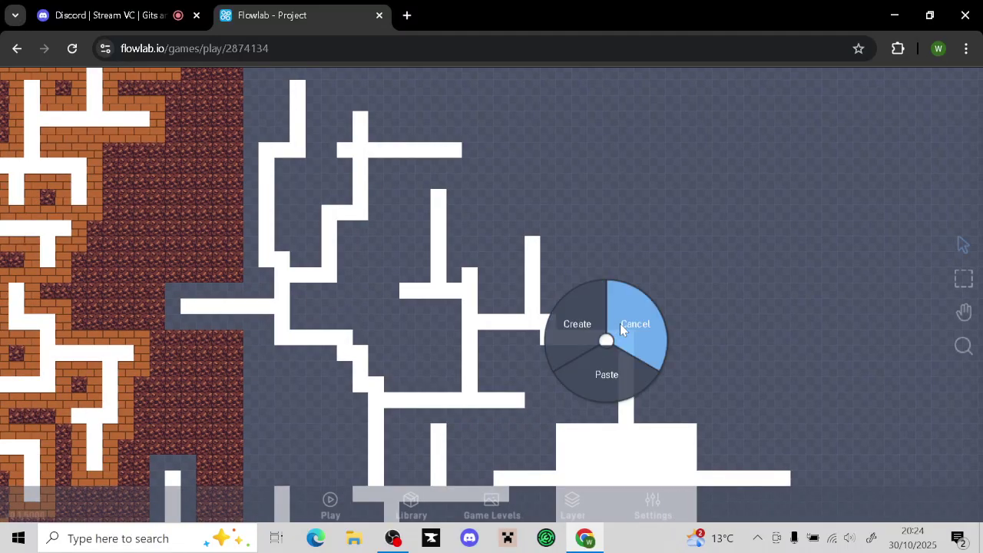
left_click(620, 325)
On the Background layer, clone white floor tiles into a winding passage running up from the corridor above the new room
left_click(572, 507)
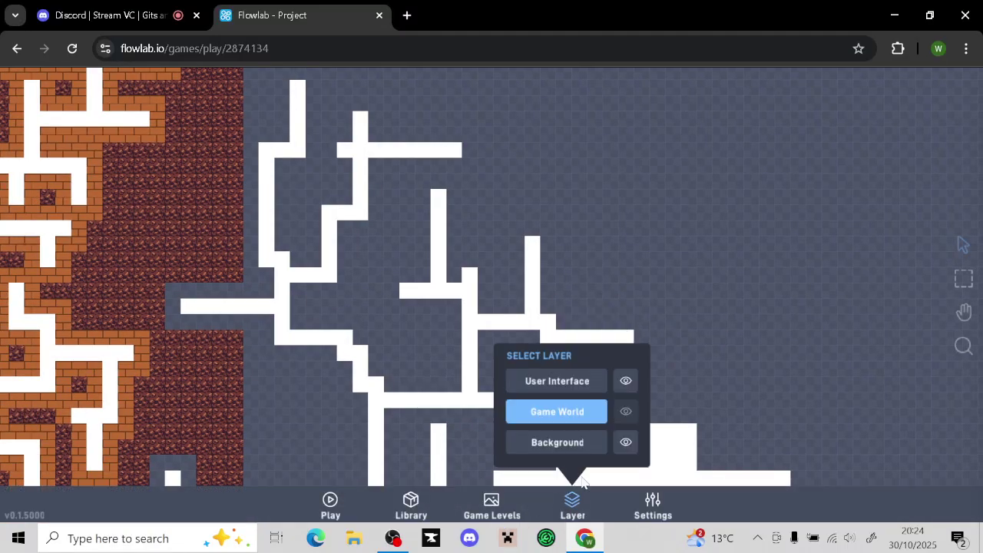
left_click(582, 452)
left_click_drag(680, 302, 651, 349)
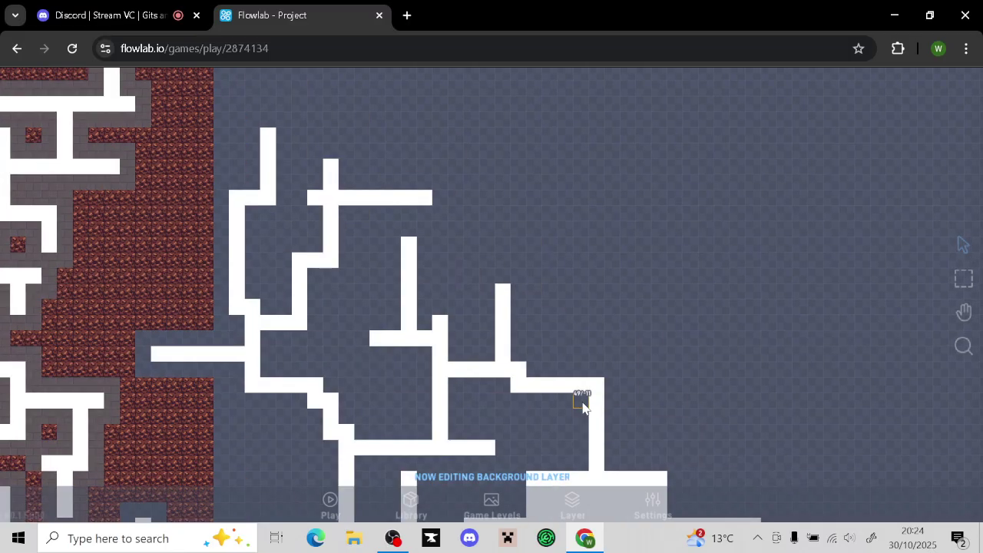
left_click(580, 392)
left_click(574, 376)
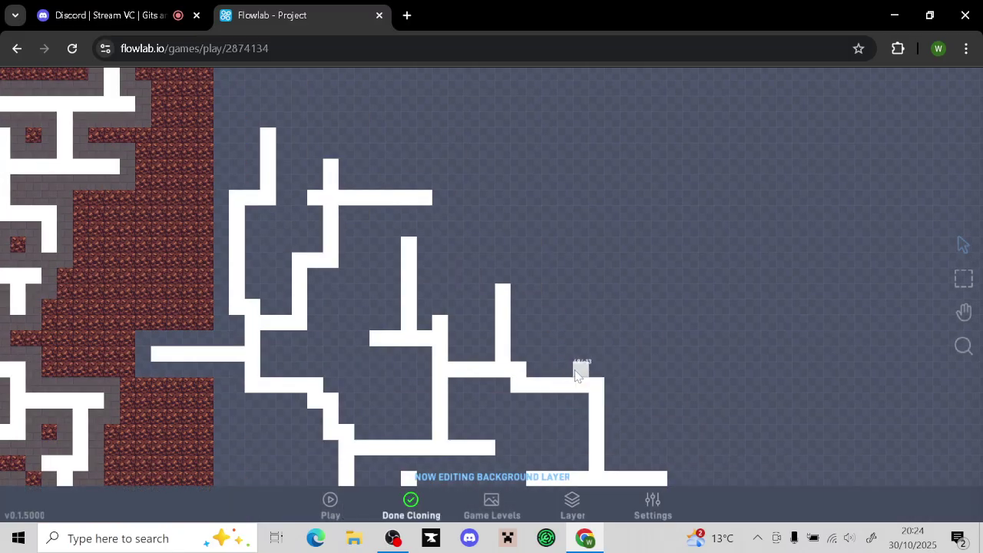
left_click_drag(580, 358, 589, 186)
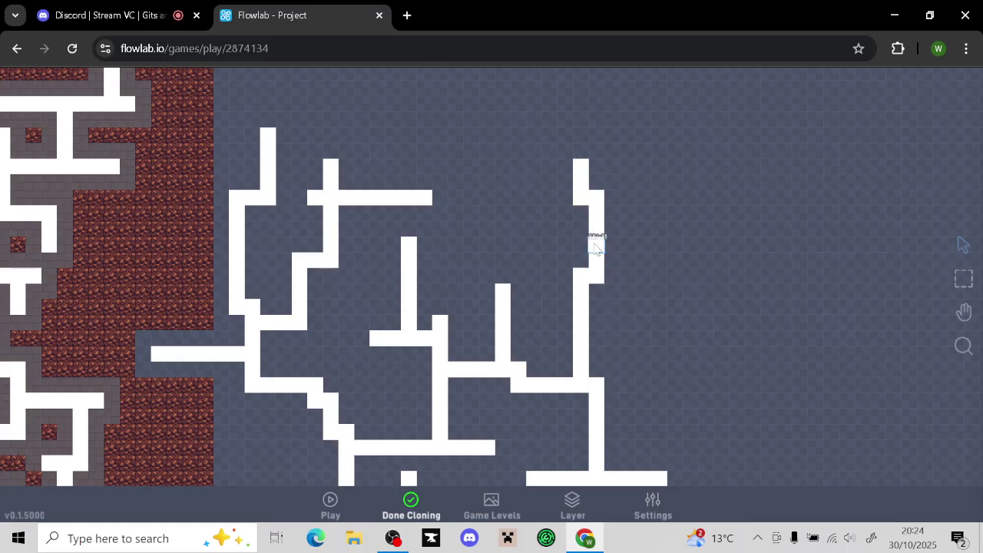
Clone white tiles into two five-tile side branches, one on each side of the maze's upper-right vertical corridor
left_click_drag(579, 243, 518, 243)
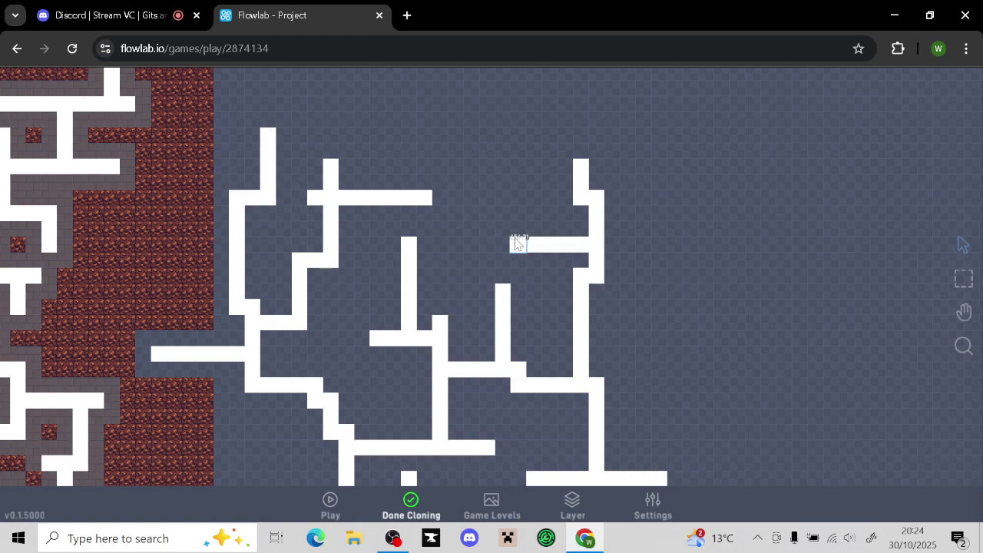
left_click_drag(591, 238, 664, 235)
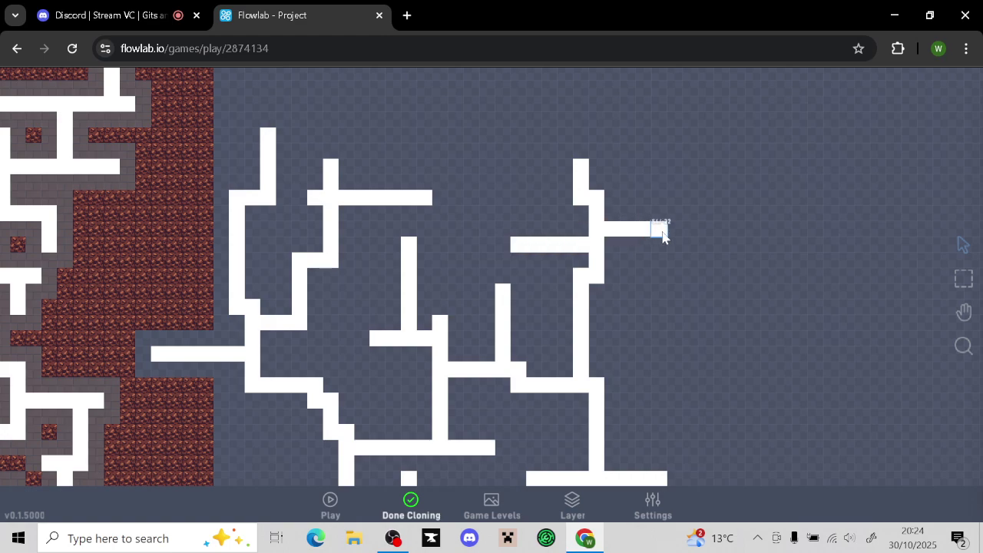
left_click(576, 273)
left_click(410, 507)
Delete the block of red rock tiles, four wide and three high, beside the corridor end below the upper white room
mouse_move(615, 342)
left_mouse_down()
mouse_move(618, 366)
mouse_move(567, 467)
left_mouse_up()
left_click_drag(629, 257, 647, 312)
scroll(617, 216, "down", 4)
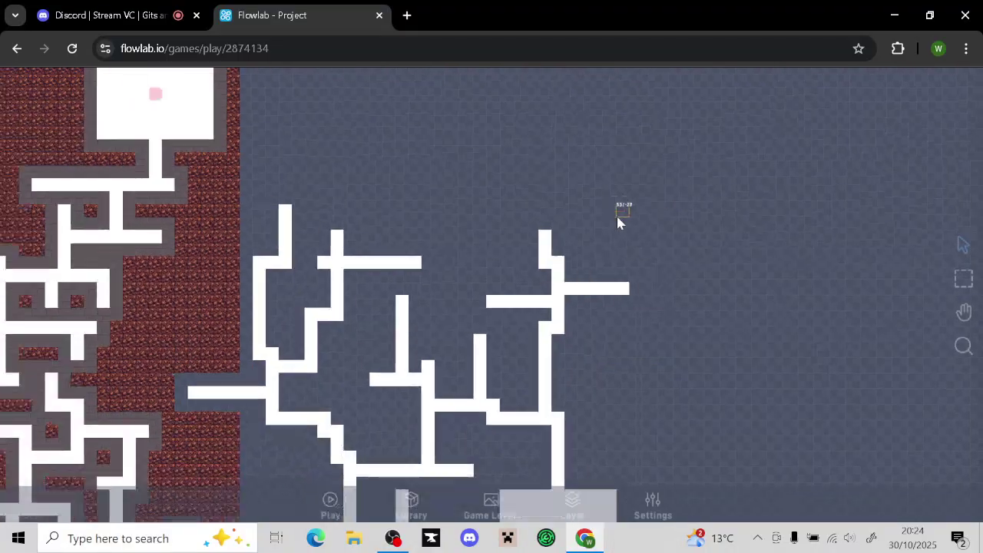
left_click_drag(704, 253, 666, 233)
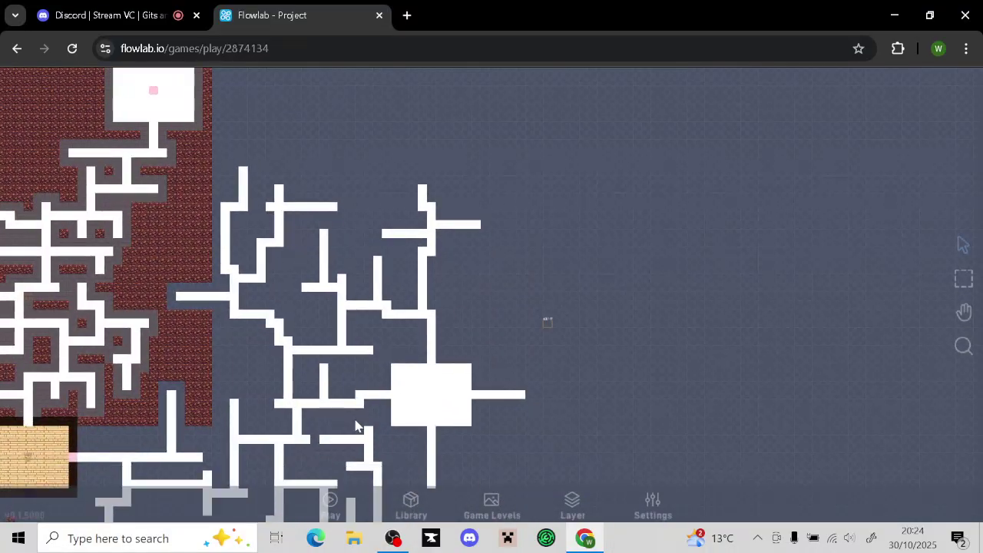
left_click_drag(522, 294, 709, 333)
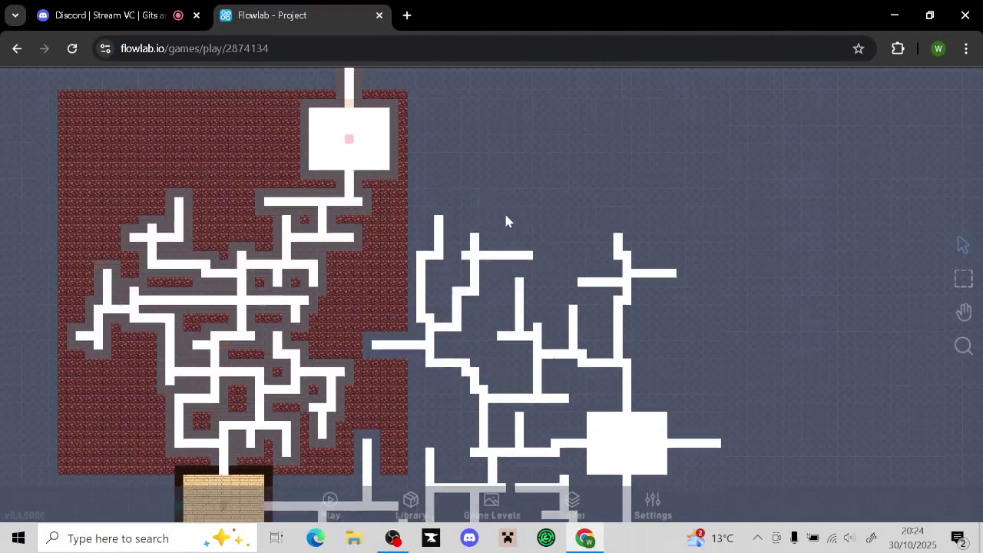
scroll(507, 220, "up", 4)
left_click_drag(542, 182, 511, 233)
scroll(525, 241, "up", 3)
key("s")
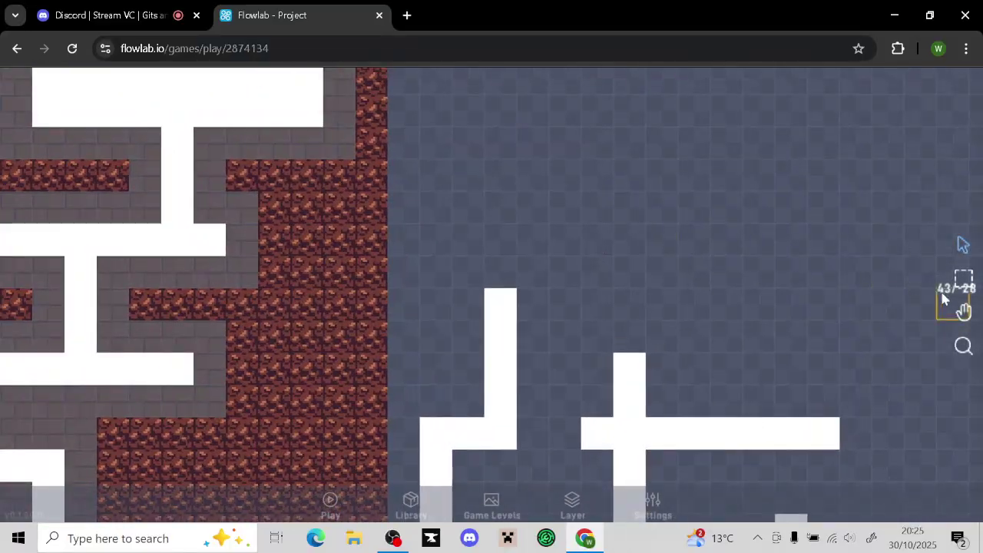
left_click_drag(293, 212, 396, 271)
left_click(963, 247)
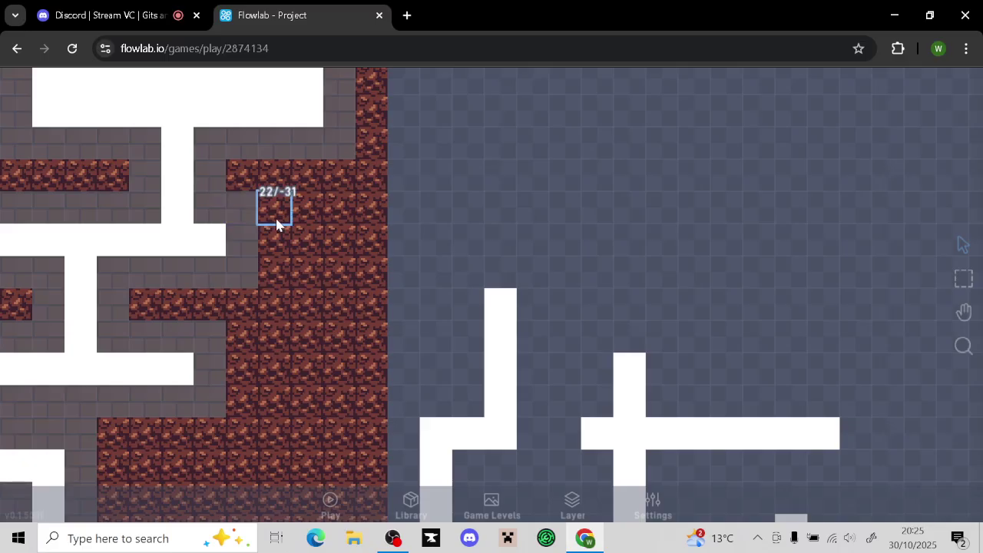
left_click(964, 278)
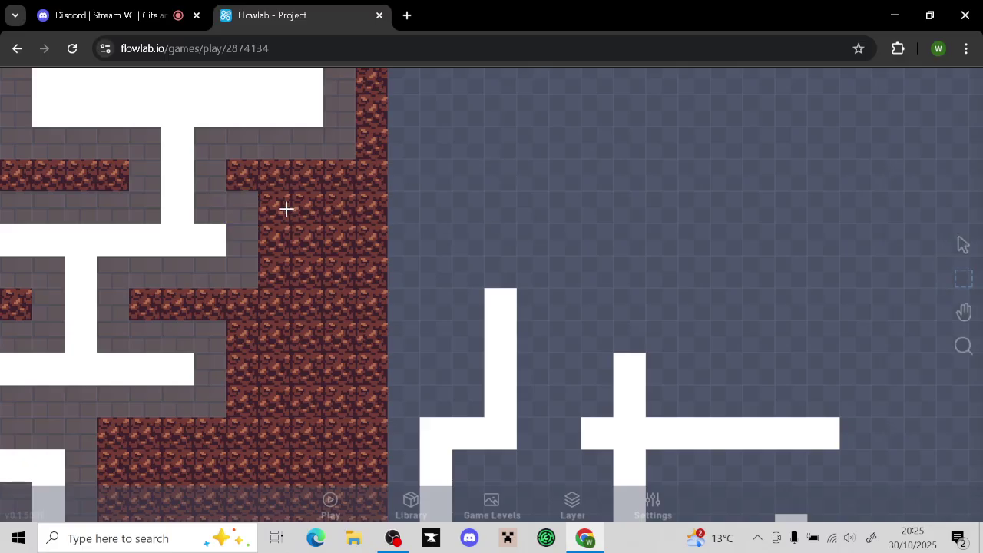
left_click_drag(286, 208, 376, 275)
left_click(362, 251)
left_click(350, 276)
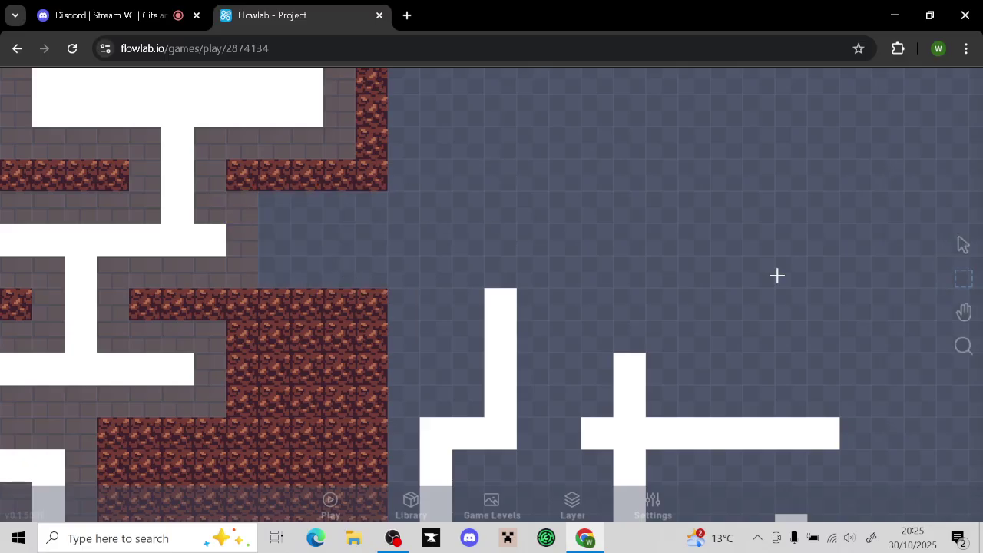
left_click(964, 245)
Clone white tiles into a winding corridor from the new rock opening to the upper-right vertical corridor, including a short downward dead end
scroll(591, 349, "down", 3)
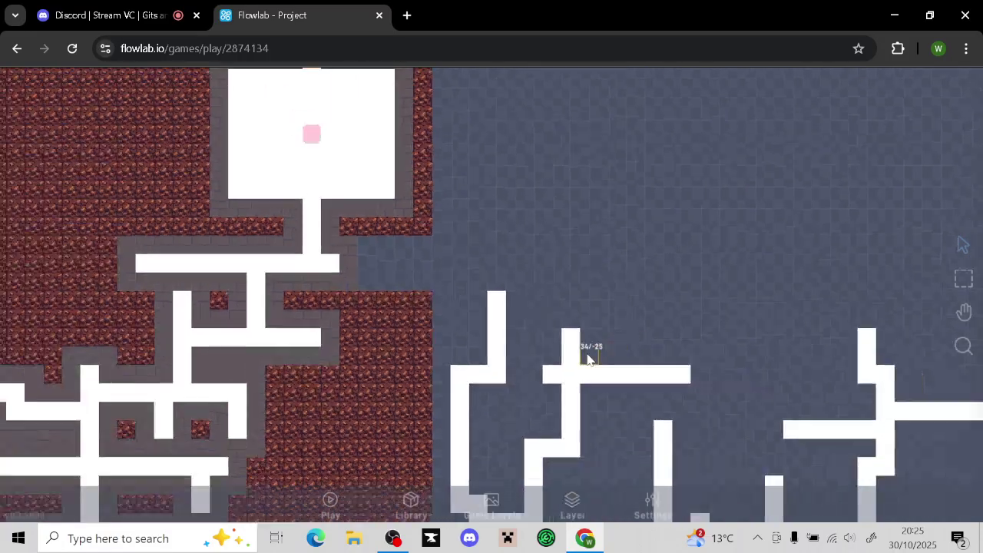
left_click(863, 358)
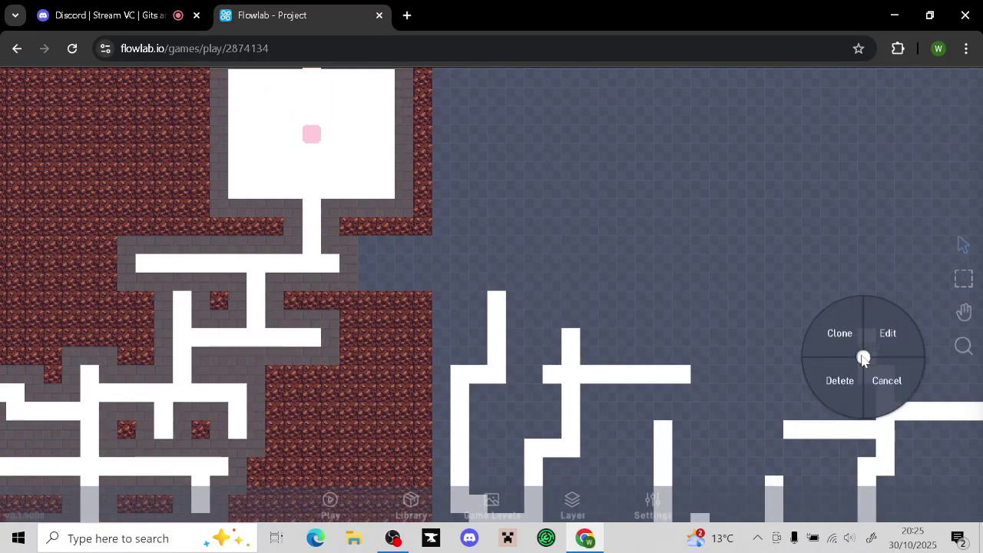
left_click(839, 335)
mouse_move(845, 355)
left_mouse_down()
mouse_move(796, 335)
mouse_move(795, 304)
mouse_move(773, 292)
mouse_move(668, 299)
mouse_move(717, 316)
mouse_move(720, 360)
left_mouse_up()
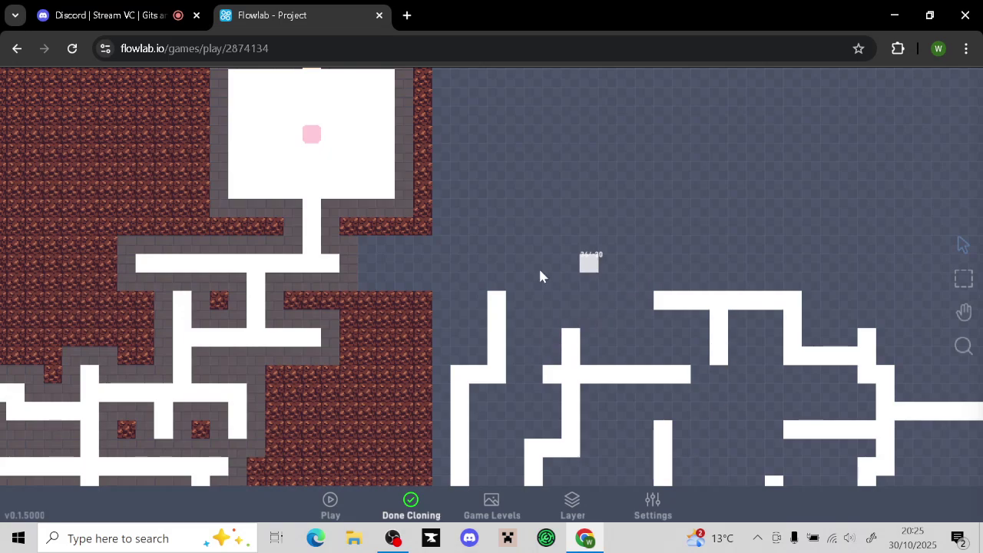
mouse_move(358, 266)
left_mouse_down()
mouse_move(444, 261)
mouse_move(546, 220)
mouse_move(499, 204)
mouse_move(574, 224)
mouse_move(549, 221)
mouse_move(577, 264)
mouse_move(615, 265)
left_mouse_up()
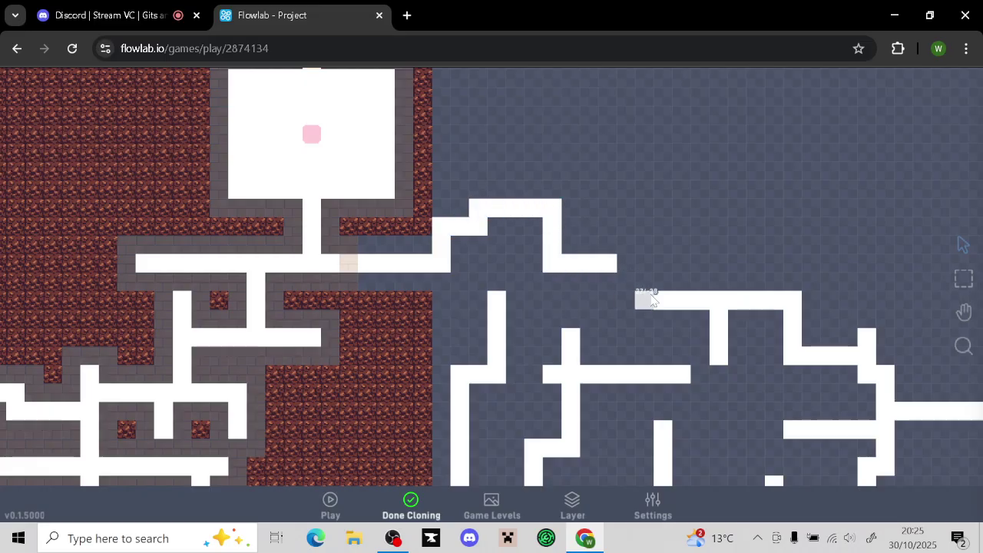
left_click_drag(652, 299, 619, 284)
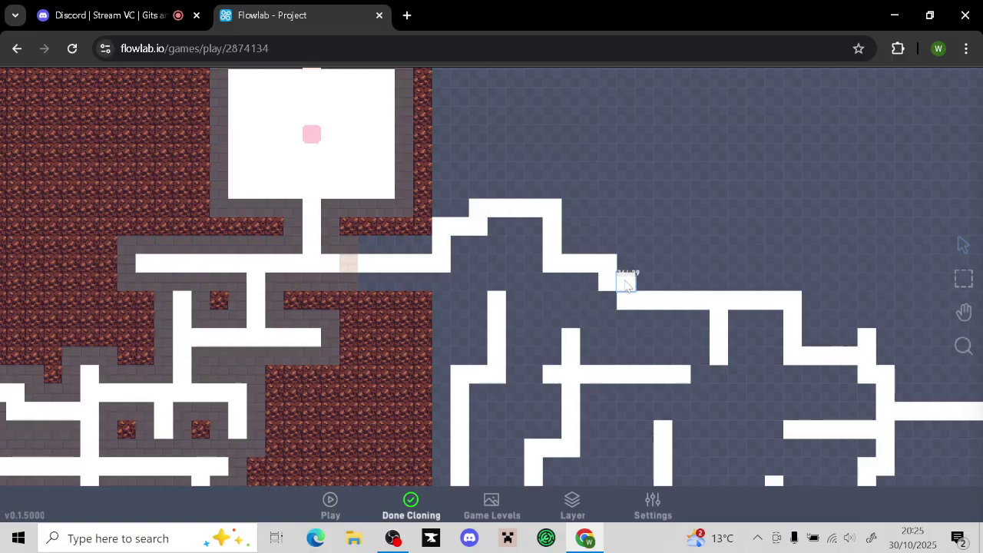
left_click(411, 503)
Clone a white tile into a three-tile branch extending right from the central vertical dead end
scroll(503, 359, "down", 2)
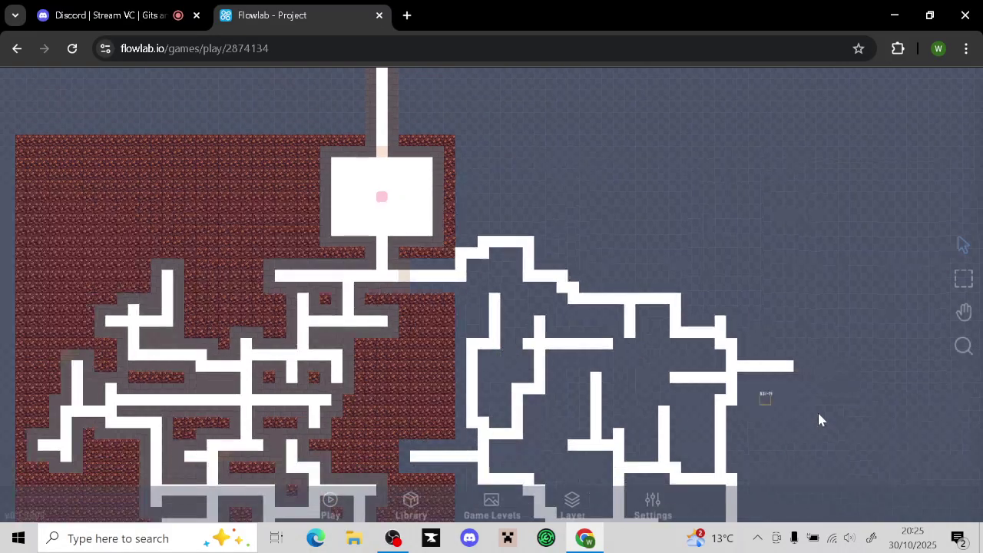
left_click_drag(817, 410, 685, 265)
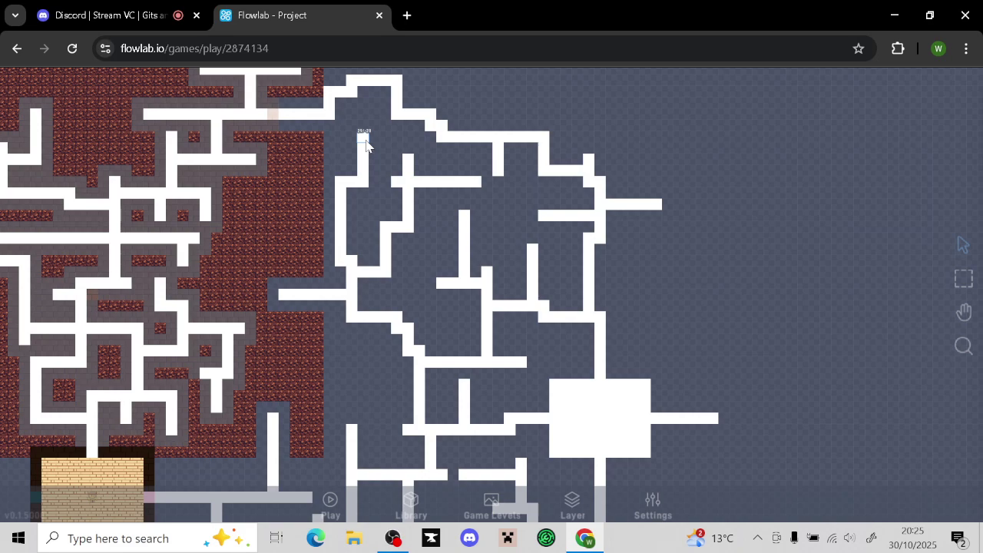
scroll(935, 369, "up", 2)
left_click_drag(895, 252, 871, 340)
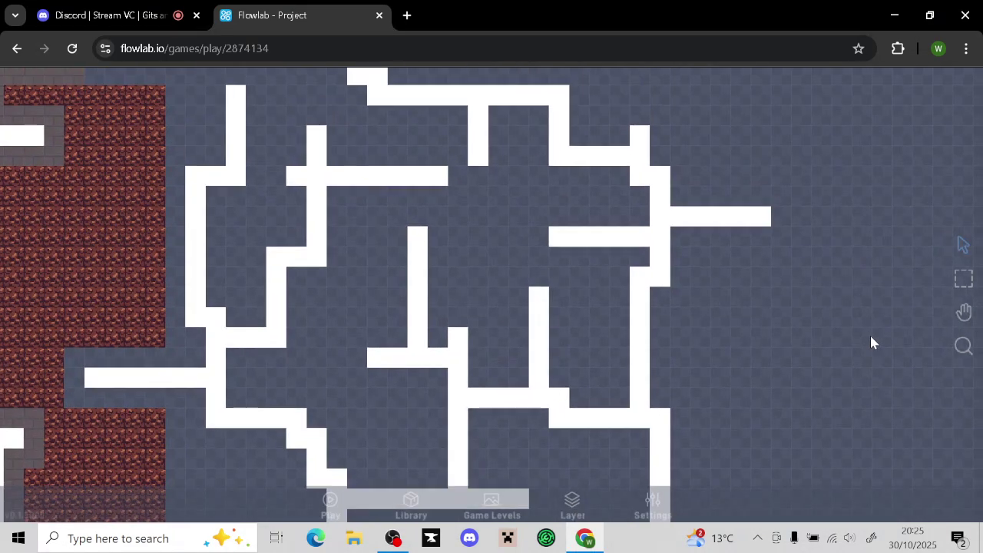
left_click(420, 256)
left_click(400, 235)
left_click_drag(440, 252, 479, 255)
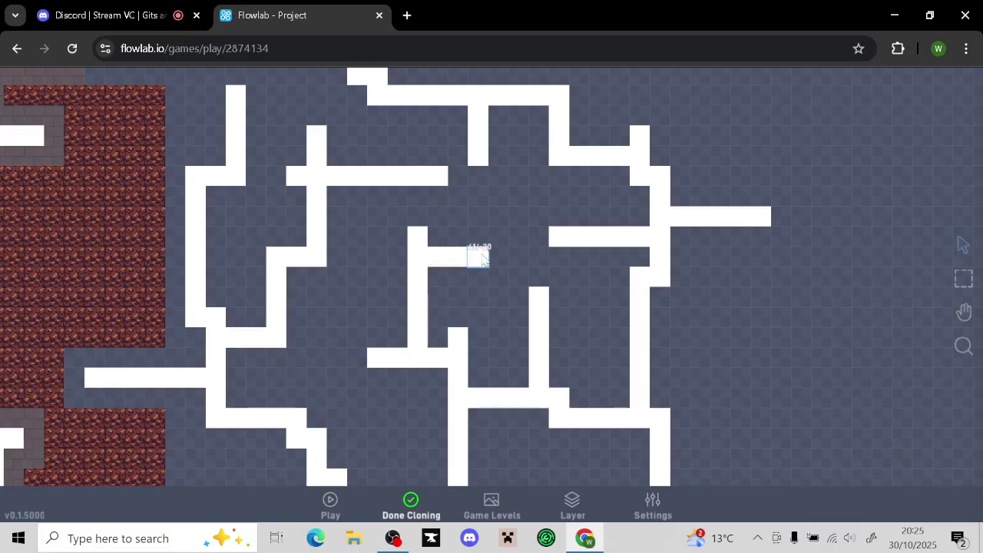
left_click(410, 505)
Clone white tiles into a seven-tile branch running right from the vertical corridor above the large white room
scroll(542, 460, "down", 5)
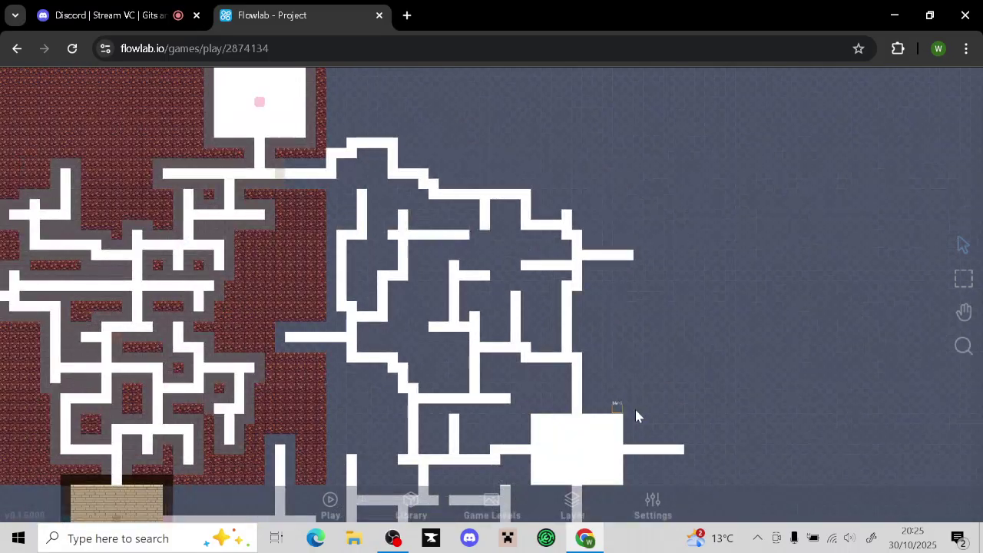
left_click_drag(614, 294, 568, 193)
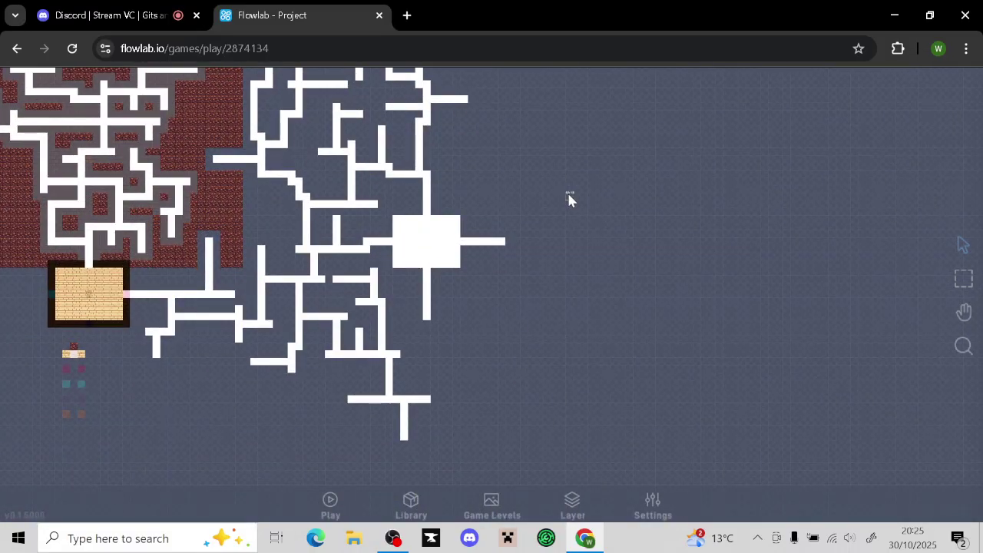
scroll(504, 220, "up", 5)
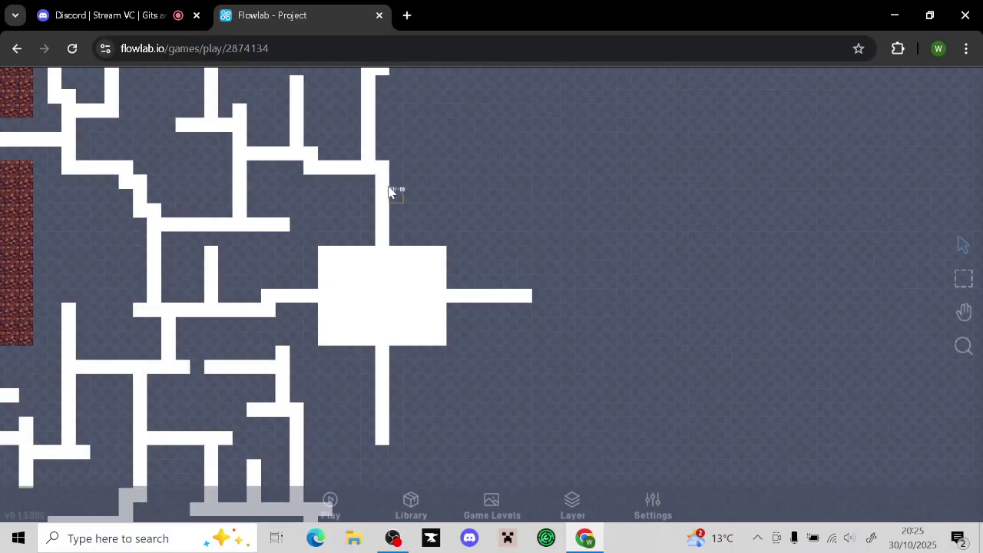
left_click(389, 192)
left_click(372, 171)
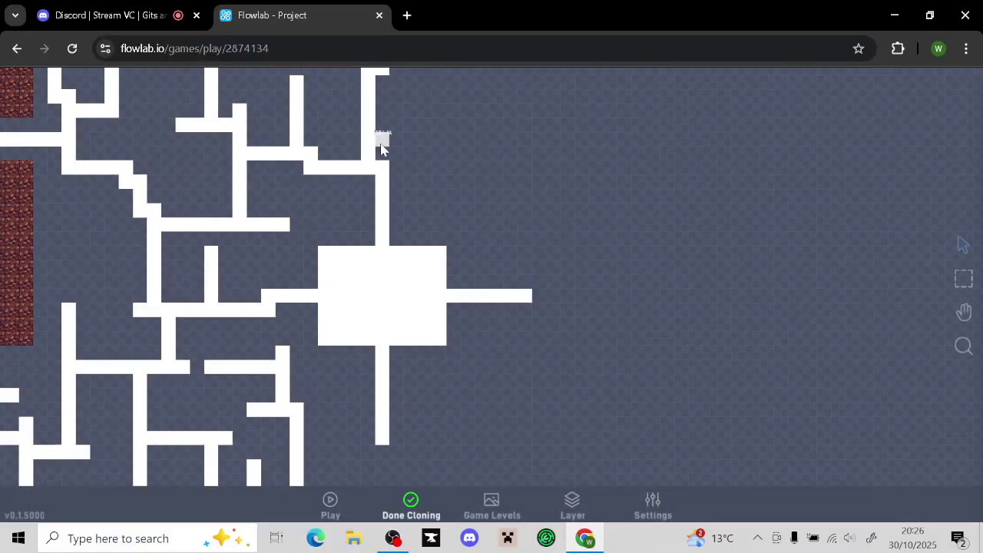
left_click_drag(396, 183, 434, 183)
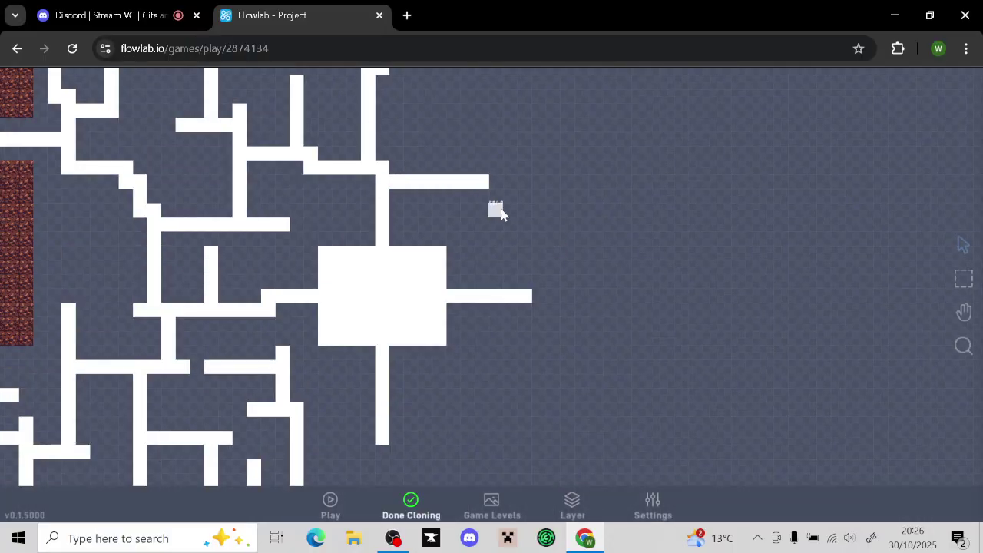
Add a five-tile downward dead end to the large room's right exit and a winding corridor joining that exit to the branch above
left_click_drag(499, 309, 500, 372)
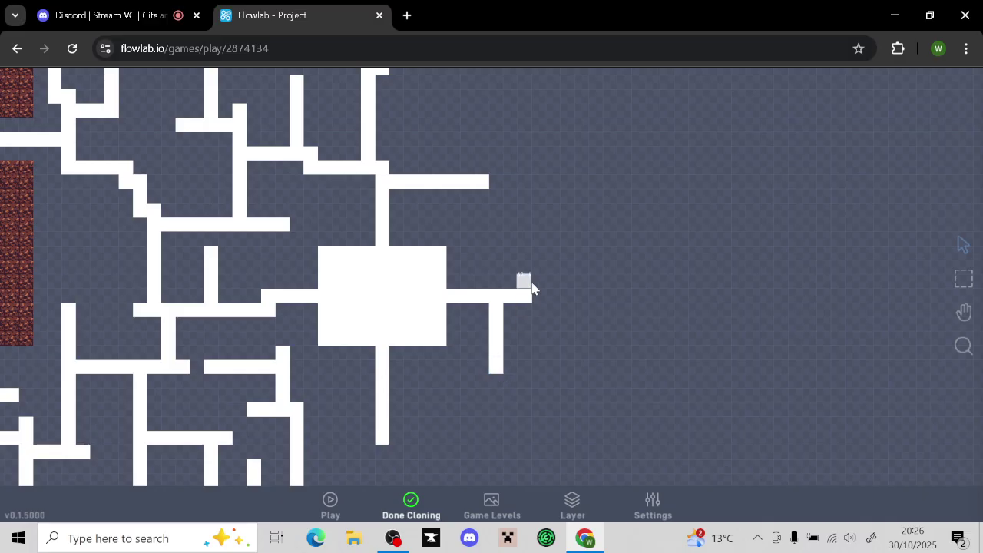
mouse_move(530, 285)
left_mouse_down()
mouse_move(527, 247)
mouse_move(610, 227)
mouse_move(589, 154)
left_mouse_up()
mouse_move(580, 204)
left_mouse_down()
mouse_move(569, 178)
mouse_move(503, 185)
left_mouse_up()
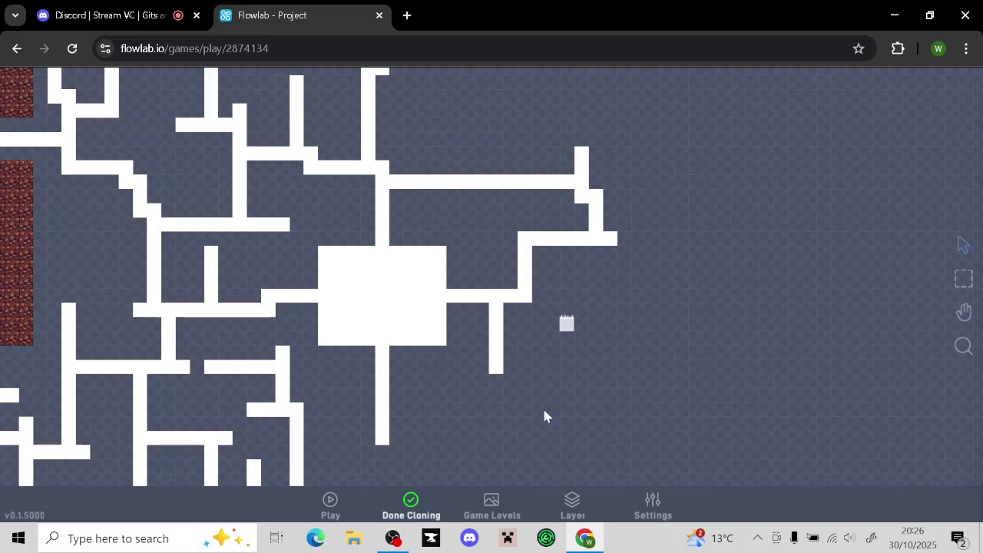
left_click(409, 507)
Clone white tiles upward from the outer corridor's top end, with an eight-tile left branch carrying a short stub and two four-tile right branches
left_click(529, 305)
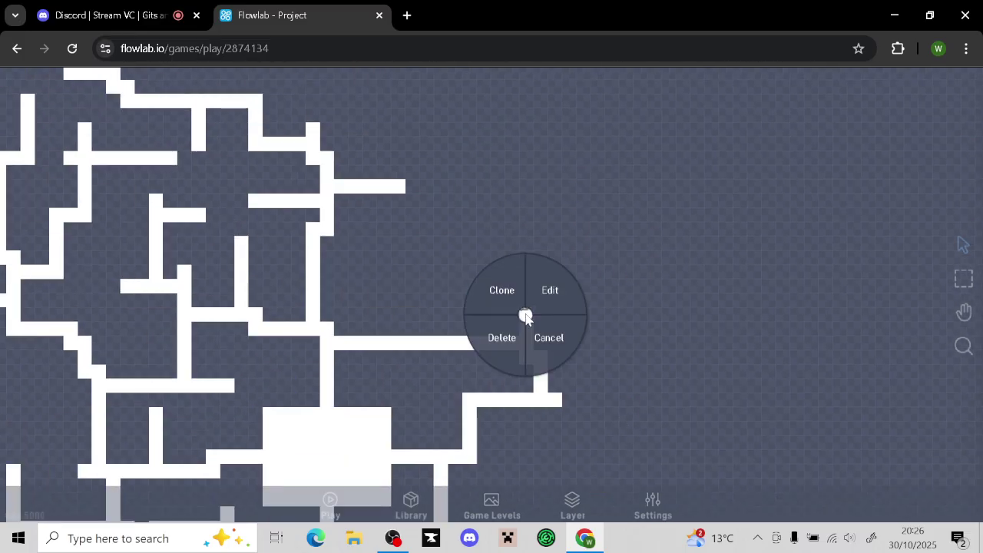
left_click(507, 291)
mouse_move(527, 297)
left_mouse_down()
mouse_move(527, 238)
mouse_move(476, 288)
mouse_move(468, 256)
mouse_move(457, 292)
left_mouse_up()
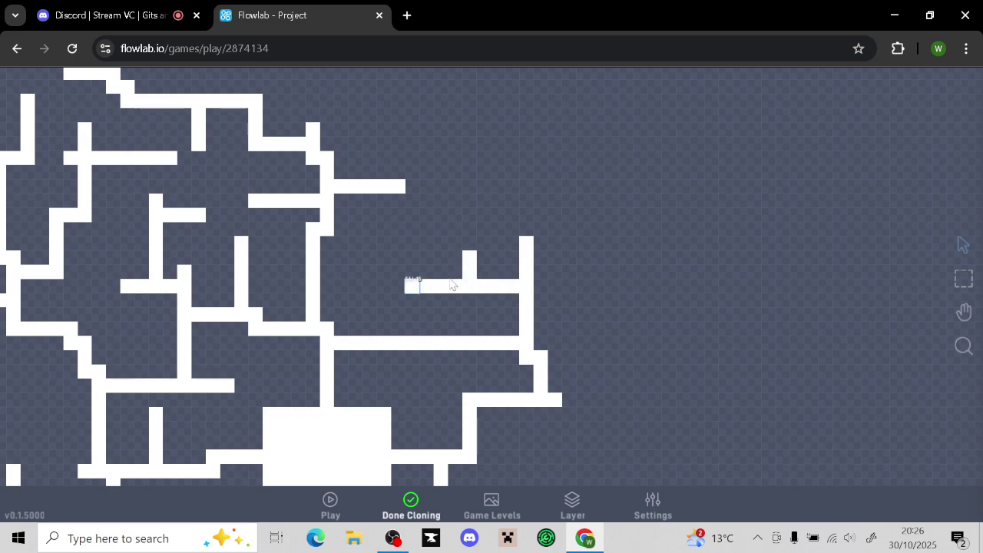
mouse_move(588, 265)
left_mouse_down()
mouse_move(529, 228)
mouse_move(538, 213)
left_mouse_up()
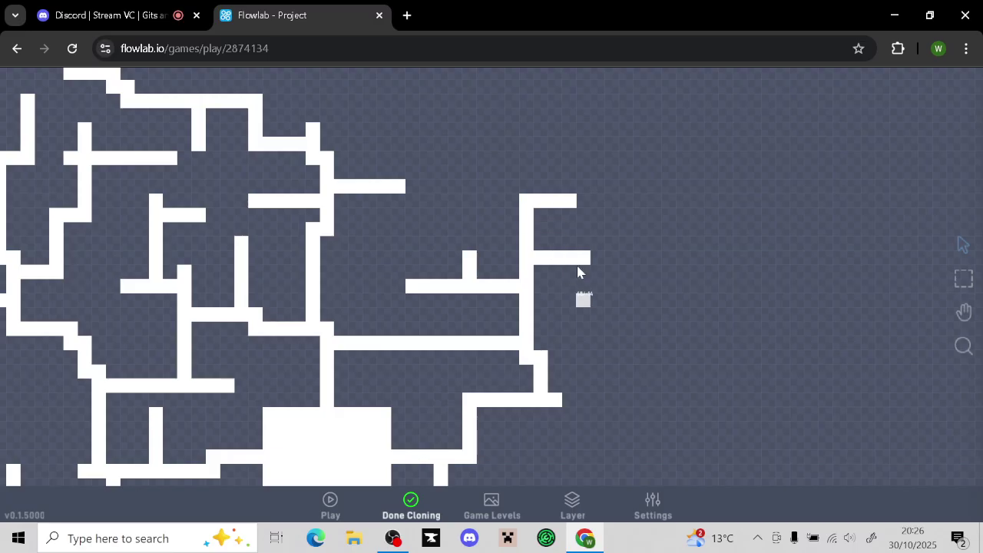
left_click(584, 201)
left_click(434, 499)
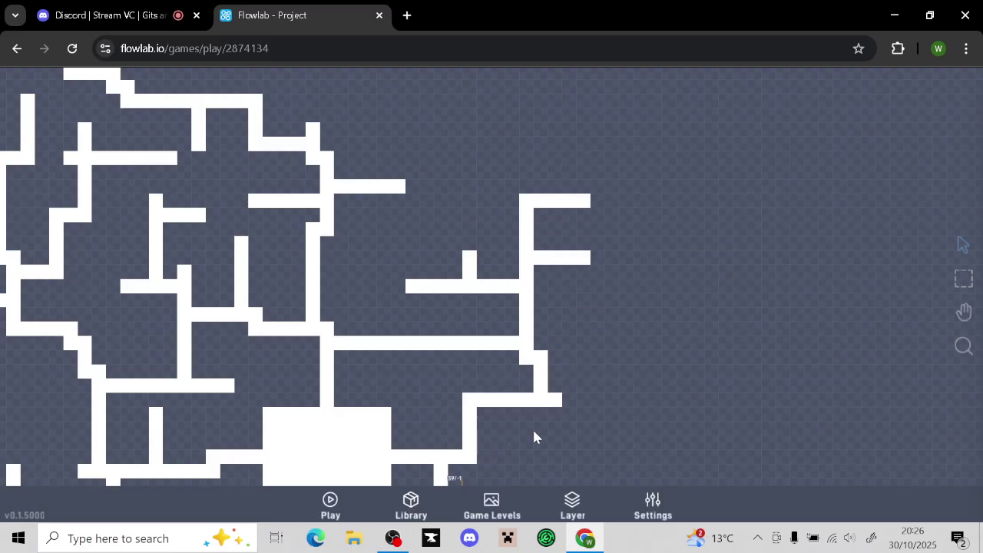
Examine the overall maze layout, including the rock-filled area, the rooms and the outer dead ends
mouse_move(589, 404)
left_mouse_down()
mouse_move(593, 334)
mouse_move(612, 335)
left_mouse_up()
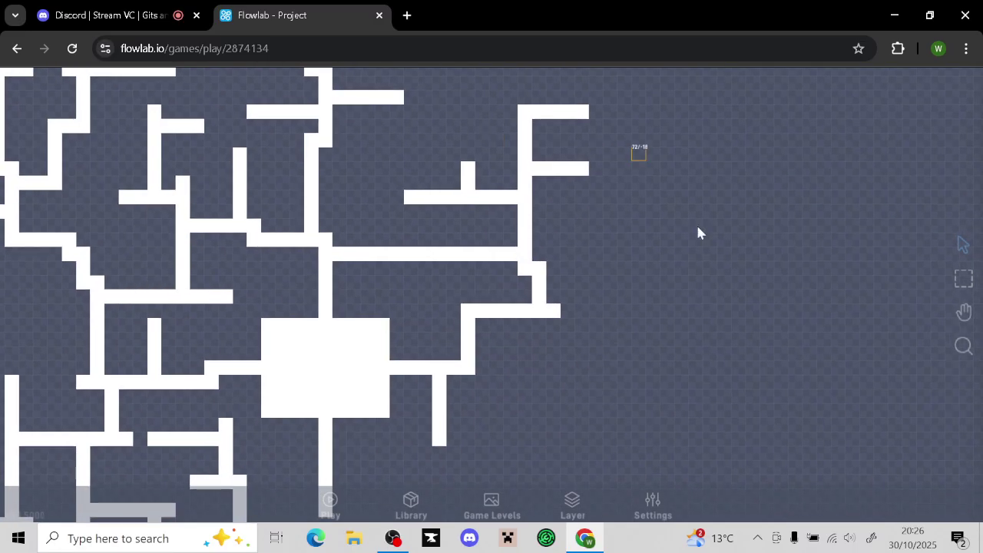
left_click_drag(674, 395, 642, 398)
scroll(637, 383, "down", 2)
scroll(638, 388, "down", 2)
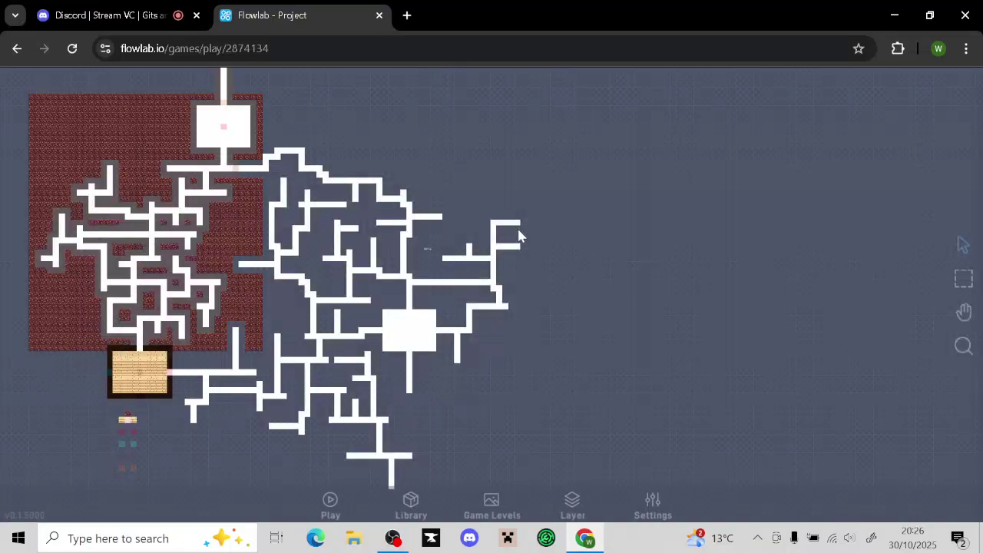
left_click_drag(645, 337, 718, 294)
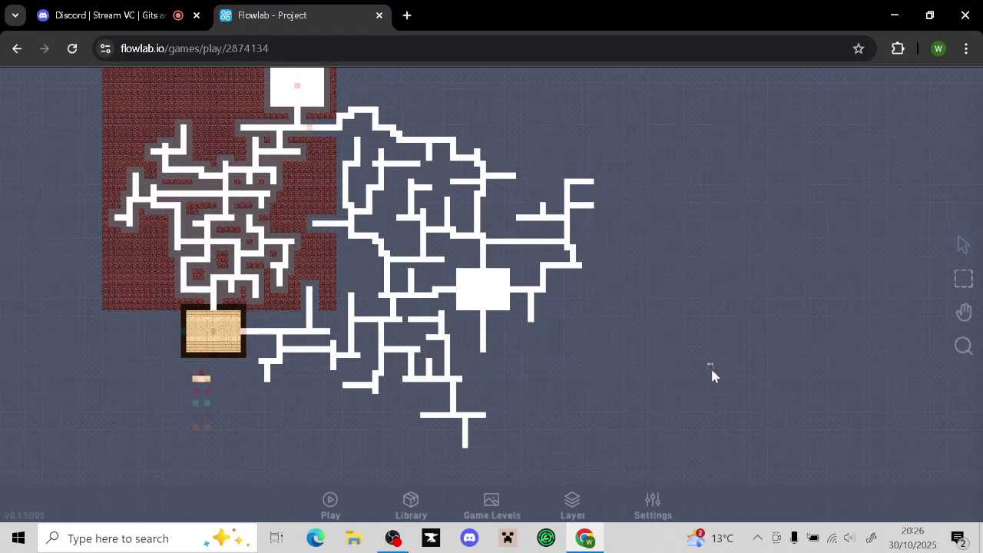
left_click_drag(711, 374, 733, 384)
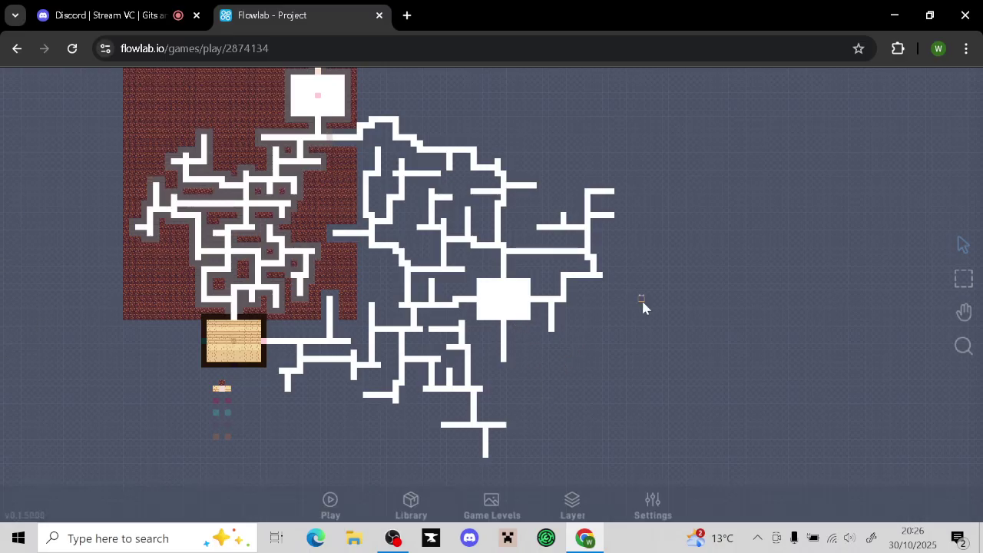
left_click_drag(442, 127, 459, 289)
left_click_drag(620, 237, 594, 112)
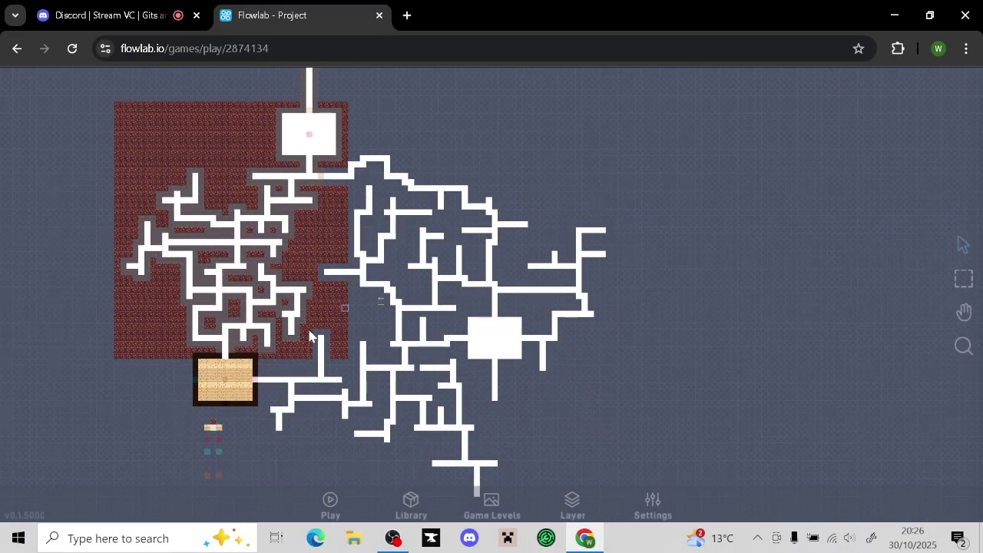
left_click_drag(519, 407, 550, 355)
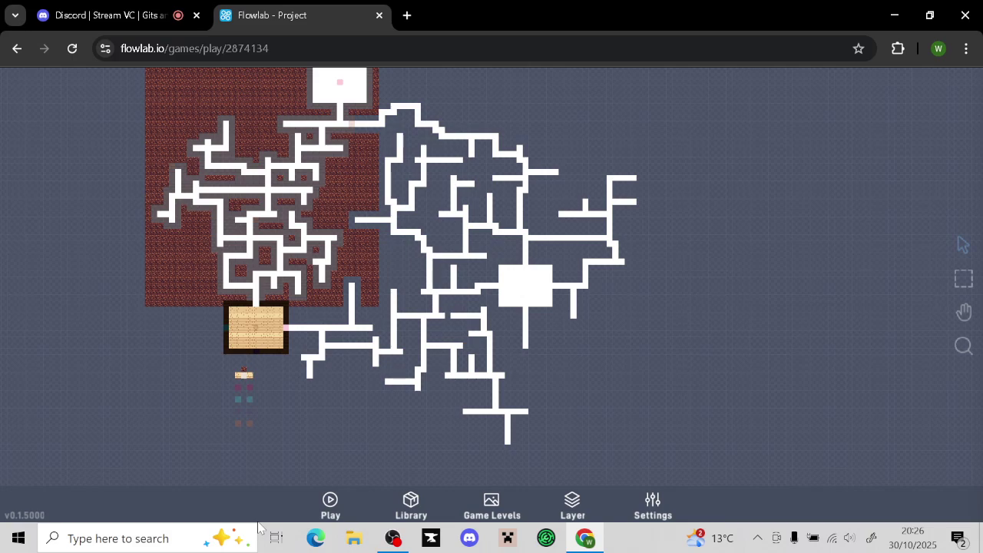
Clone white tiles from the large room's lower corridor, stepping left and down to join the horizontal corridor below
left_click_drag(671, 219, 557, 101)
scroll(674, 272, "up", 5)
left_click_drag(546, 194, 566, 278)
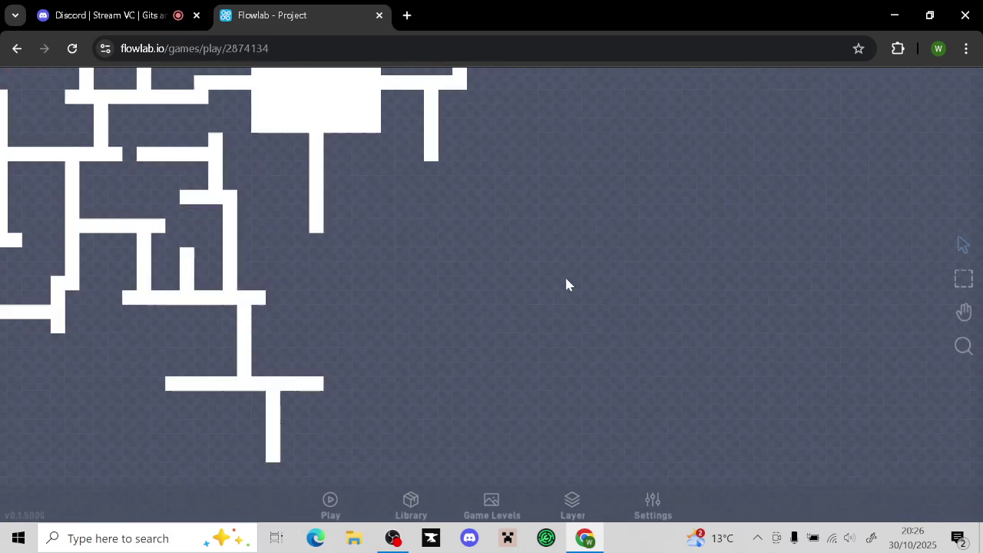
left_click(317, 202)
left_click(307, 193)
mouse_move(306, 233)
left_mouse_down()
mouse_move(289, 231)
mouse_move(289, 299)
left_mouse_up()
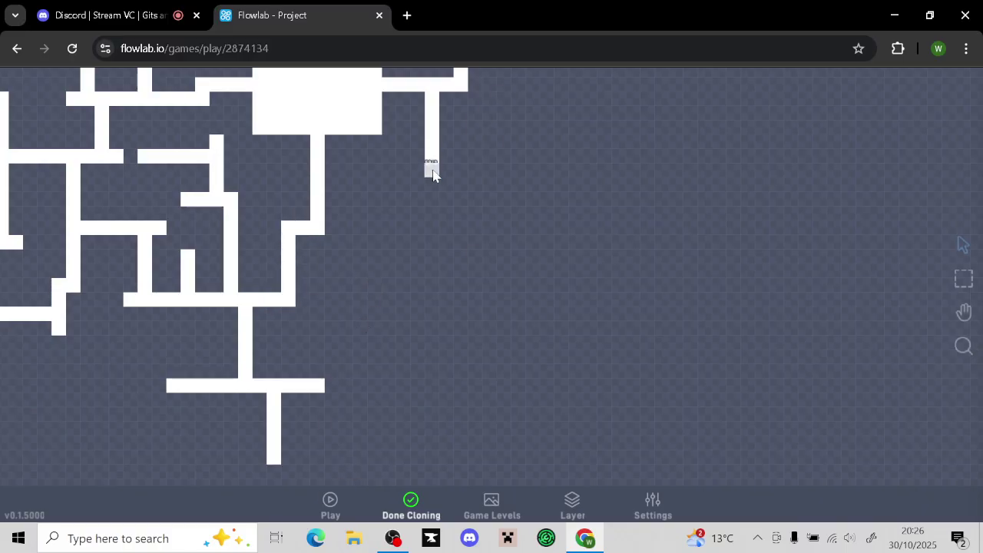
Extend the dead end off the large room's right exit with white tiles, winding down and left to the lower vertical corridor
mouse_move(431, 169)
left_mouse_down()
mouse_move(432, 208)
mouse_move(448, 200)
mouse_move(454, 281)
mouse_move(450, 270)
mouse_move(417, 285)
mouse_move(359, 285)
left_mouse_up()
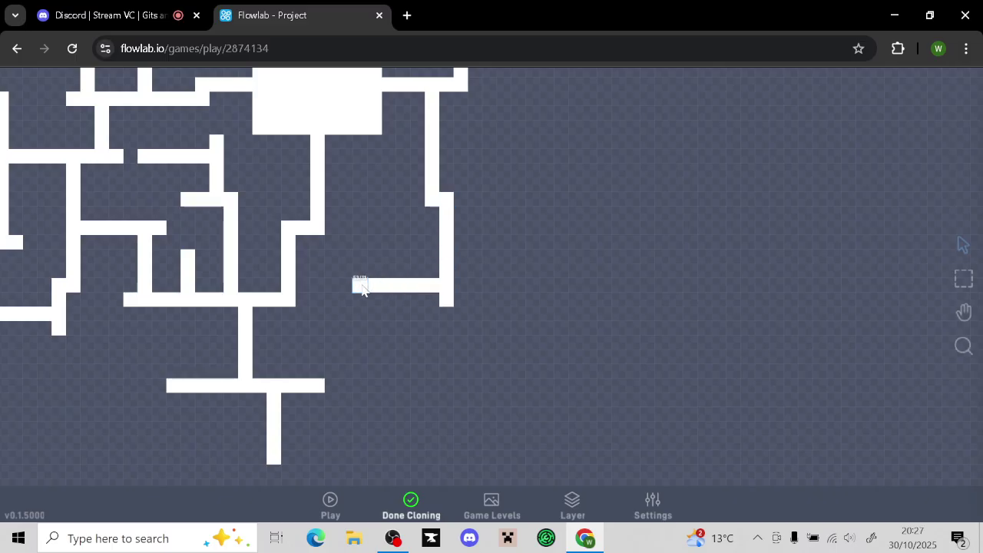
mouse_move(360, 342)
left_mouse_down()
mouse_move(301, 342)
mouse_move(285, 353)
mouse_move(256, 342)
left_mouse_up()
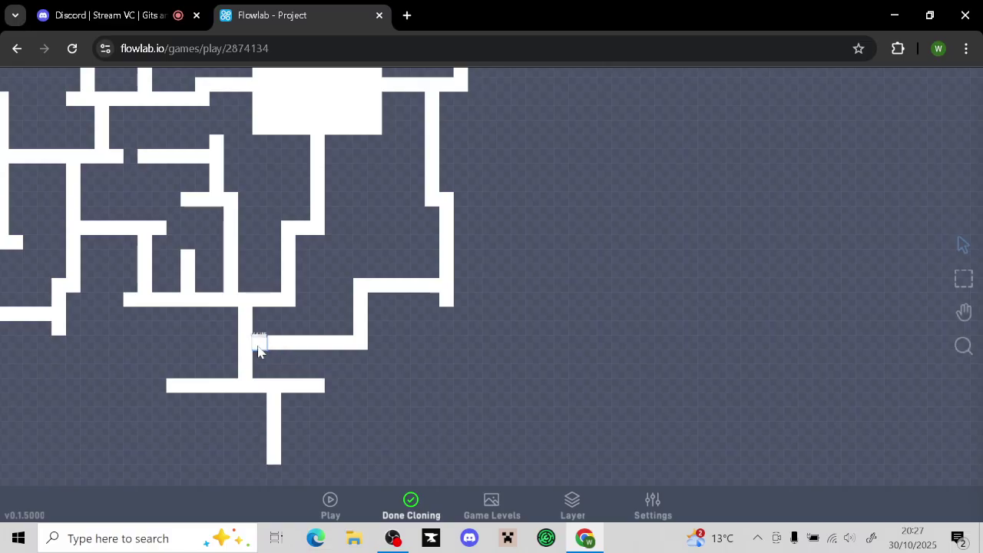
left_click(384, 499)
Switch to the Game World layer and clone the square red tile onto the large white room's top exit
scroll(485, 308, "down", 4)
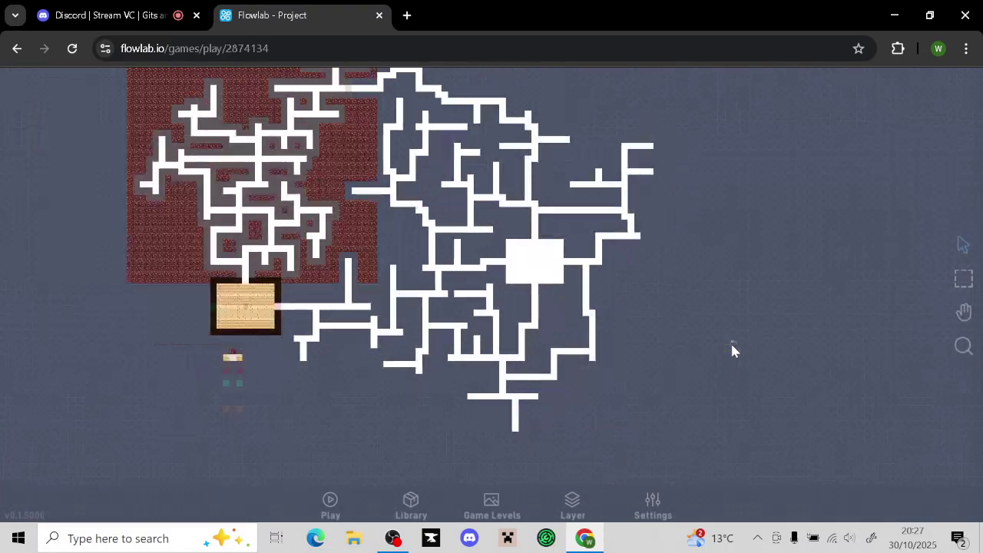
left_click(556, 502)
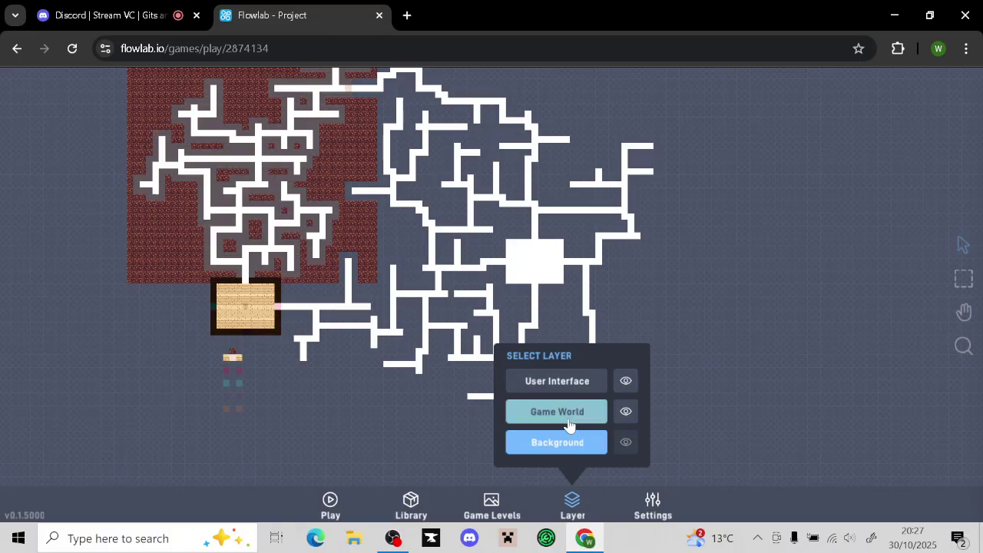
left_click(569, 410)
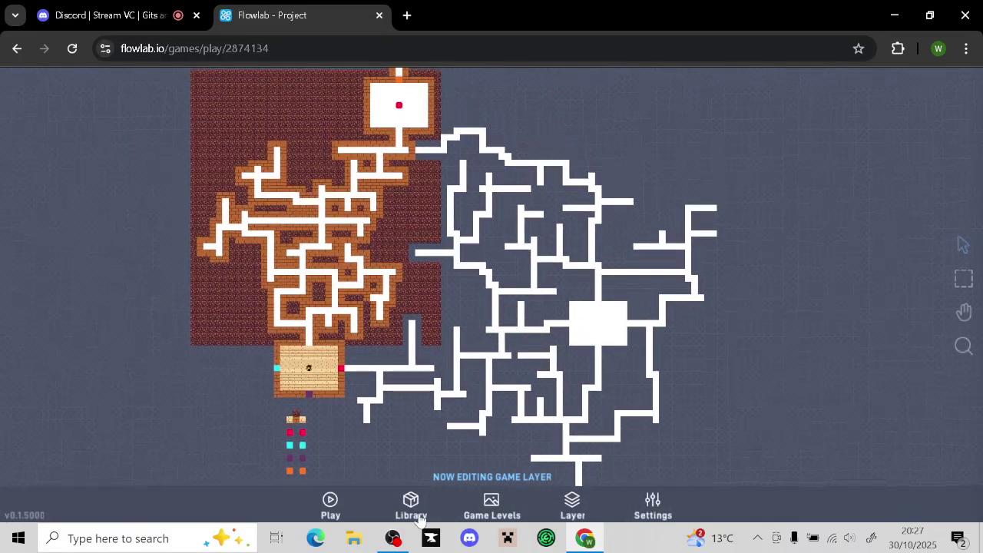
scroll(349, 466, "up", 3)
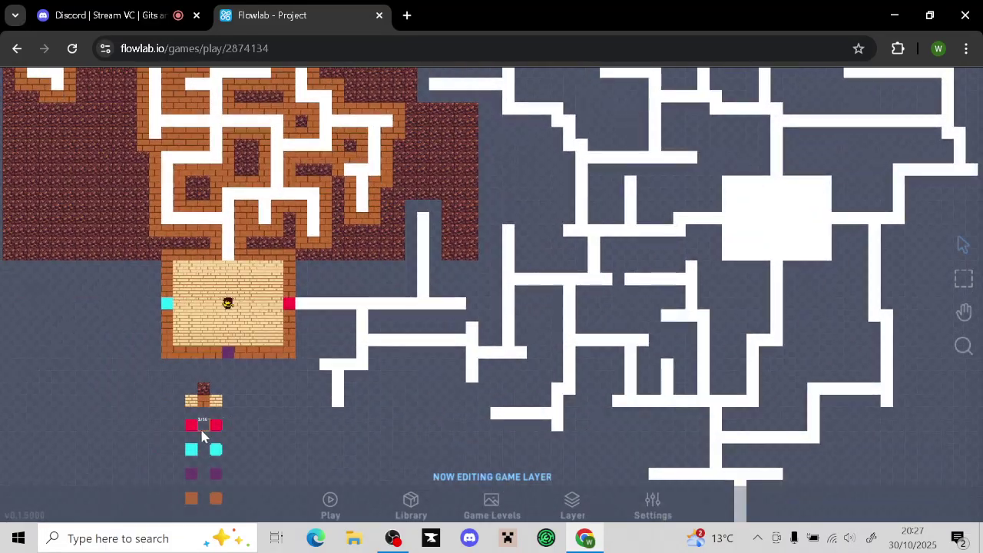
left_click(193, 425)
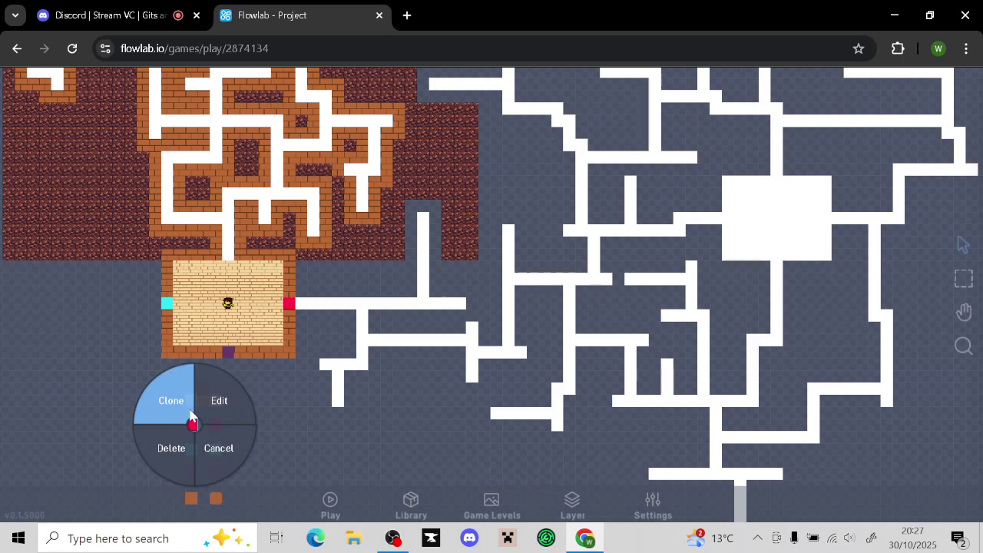
left_click(188, 419)
left_click(666, 205)
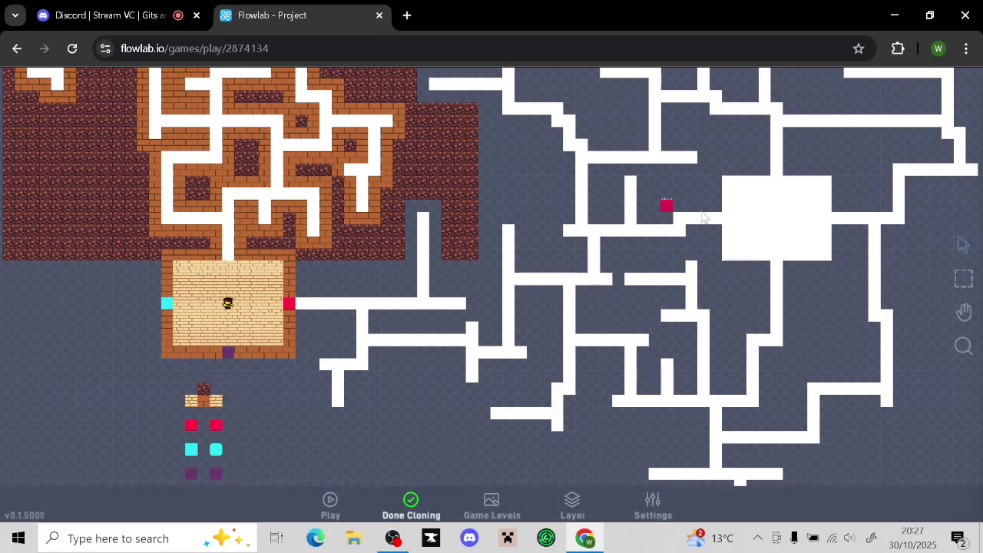
left_click(785, 180)
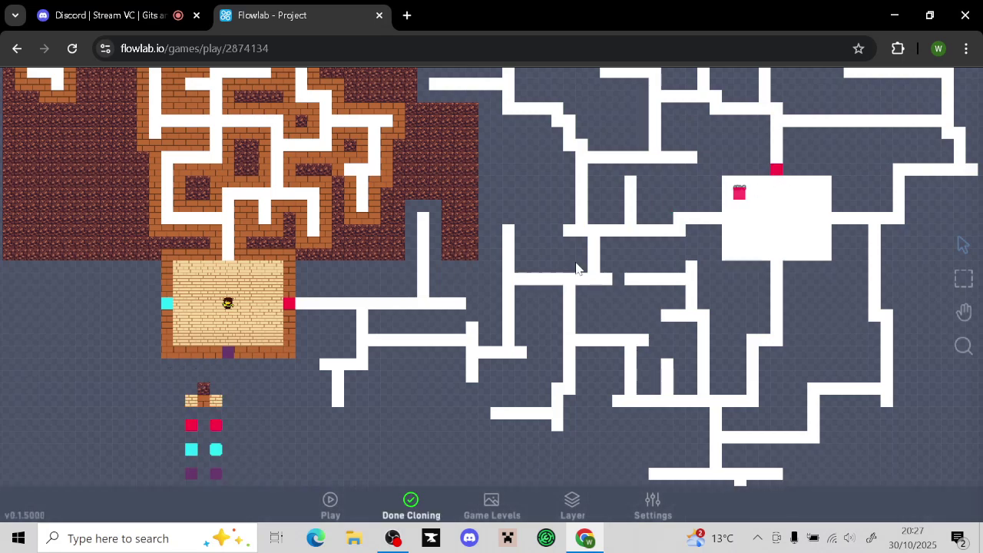
left_click(411, 503)
Move the red tile to the corridor opening below the upper white room, replacing the brick at the maze wall
mouse_move(905, 289)
left_mouse_down()
mouse_move(900, 354)
mouse_move(775, 504)
left_mouse_up()
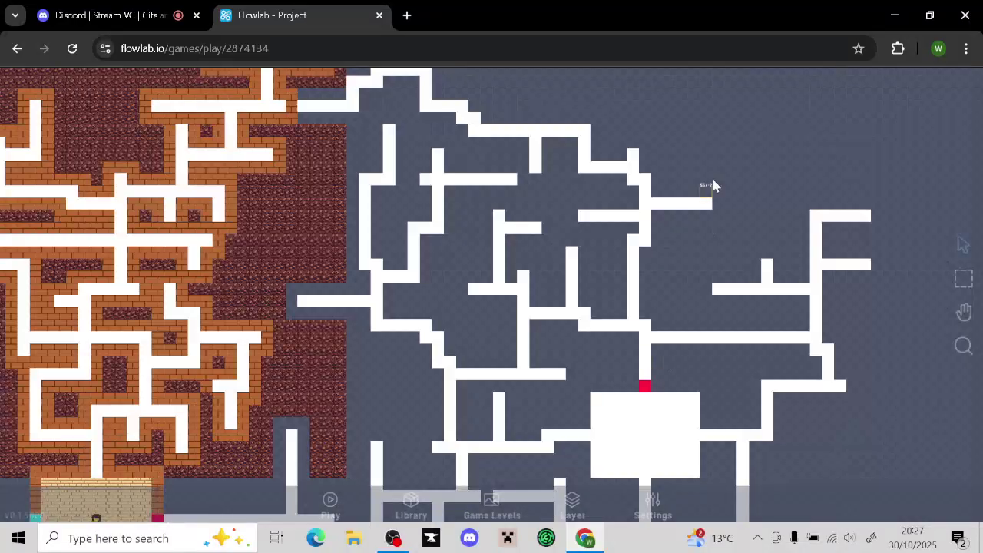
left_click_drag(720, 177, 714, 211)
left_click_drag(641, 420, 284, 146)
left_click(282, 144)
left_click(271, 162)
Clone the cyan tile from the starting room's left wall onto the large white room's top exit
scroll(372, 161, "down", 3)
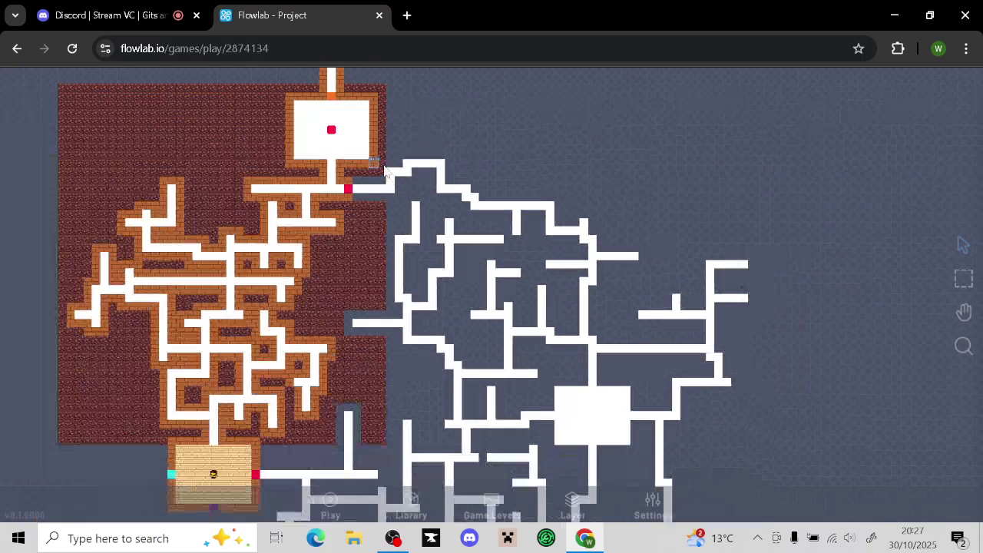
left_click_drag(779, 427, 650, 258)
scroll(693, 327, "up", 3)
scroll(693, 328, "up", 2)
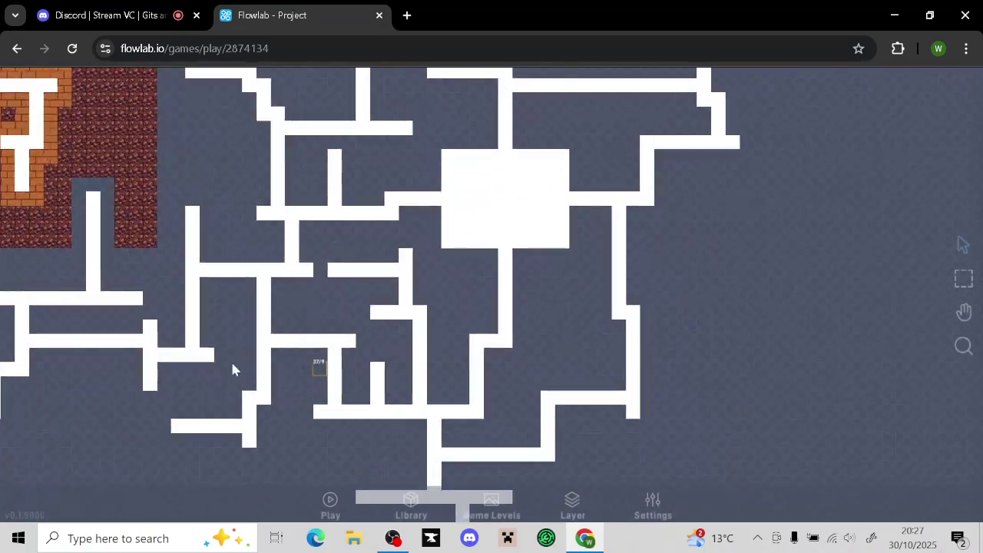
left_click(237, 474)
left_click(244, 469)
left_click_drag(221, 470, 457, 415)
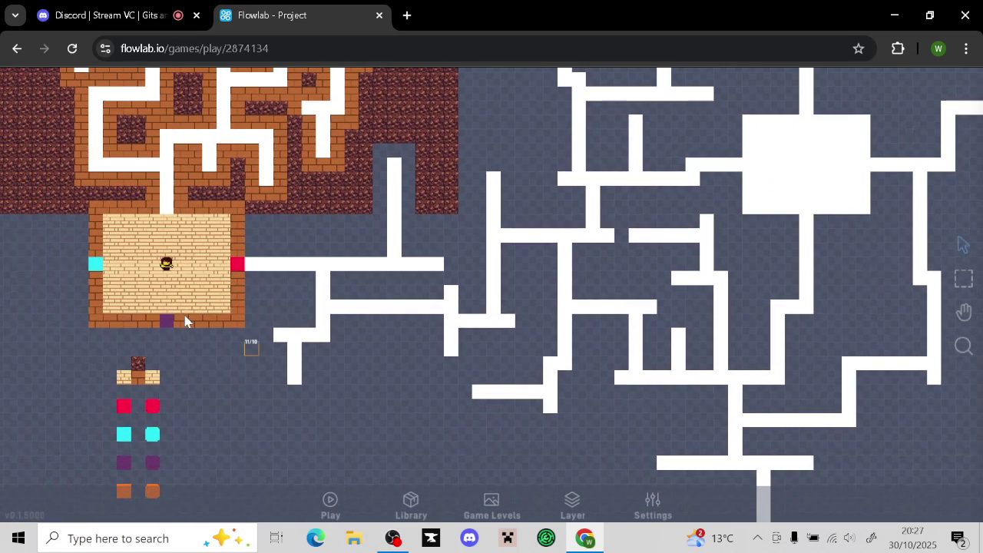
left_click(95, 264)
left_click(75, 247)
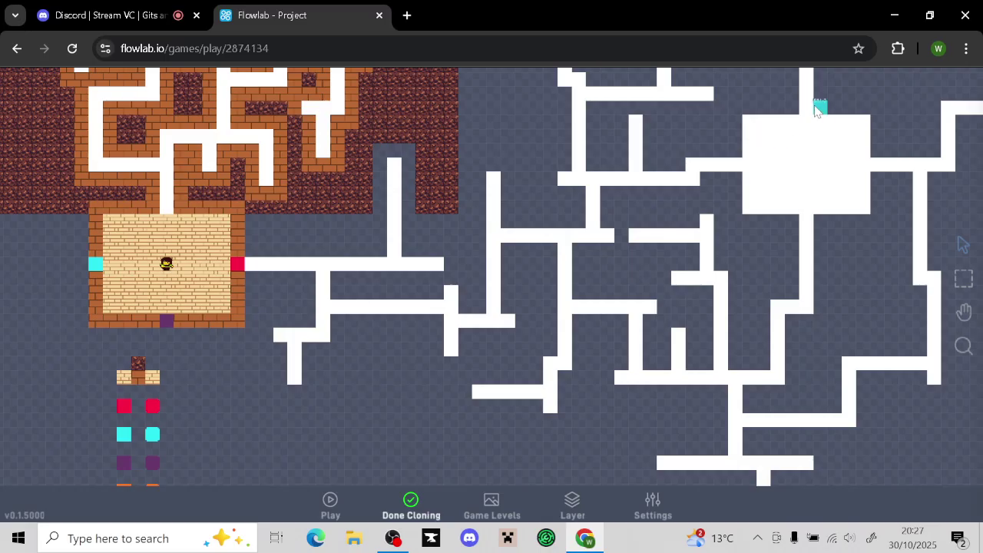
left_click(814, 109)
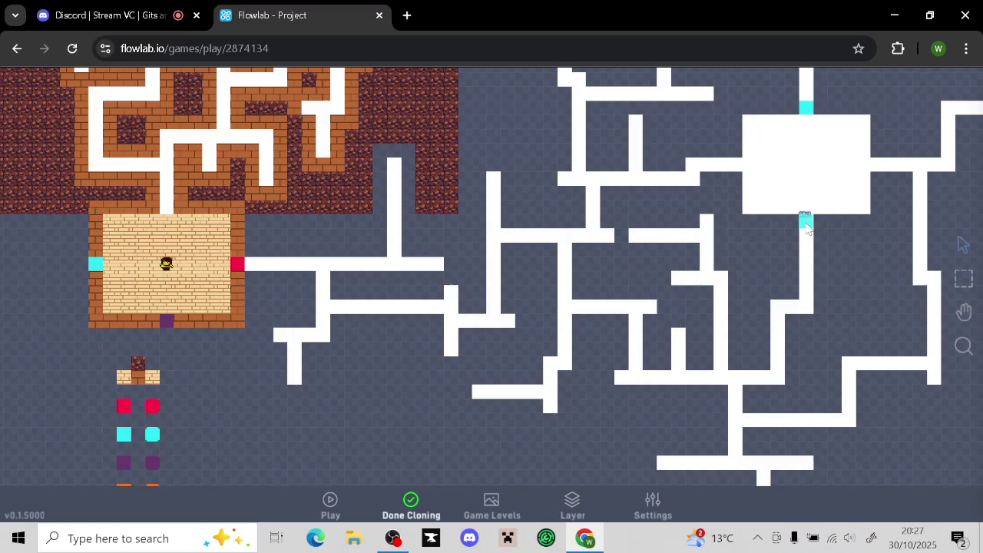
left_click(400, 499)
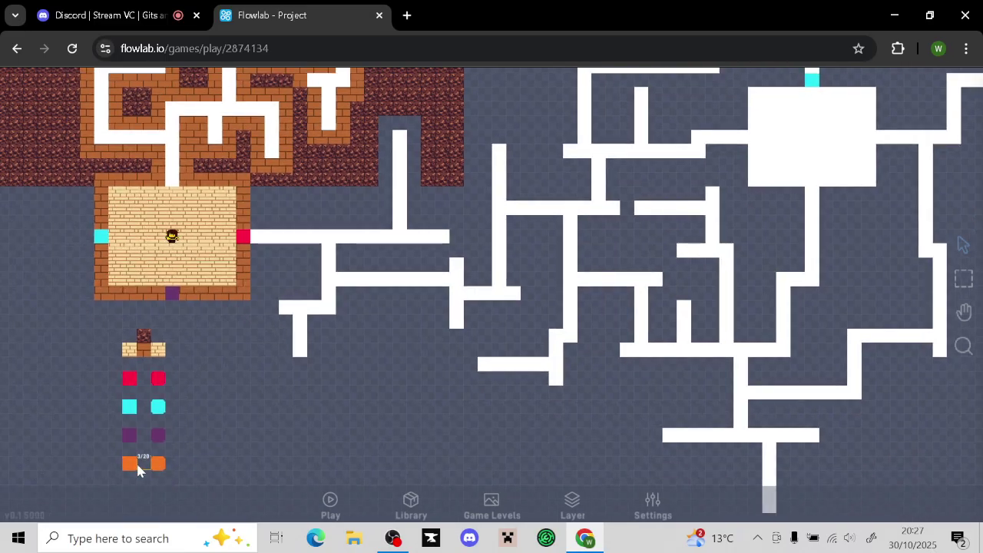
Clone the square orange tile and place it on the large white room's left exit
left_click(123, 459)
left_click(117, 447)
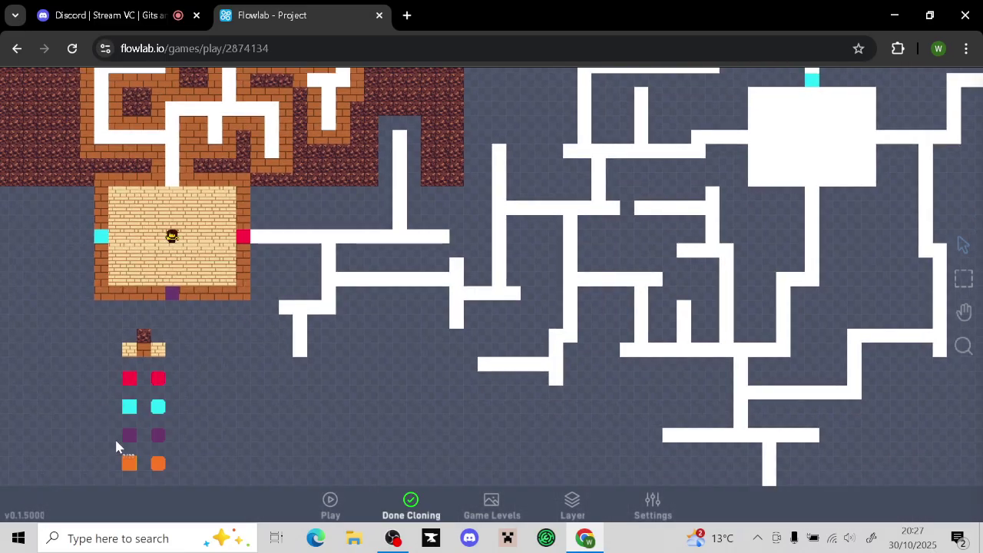
left_click(885, 140)
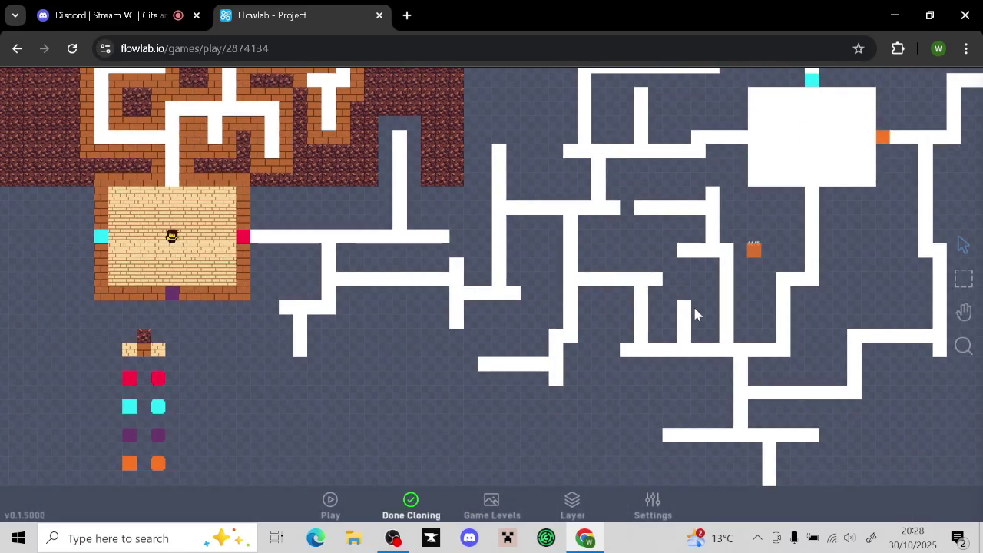
left_click(427, 497)
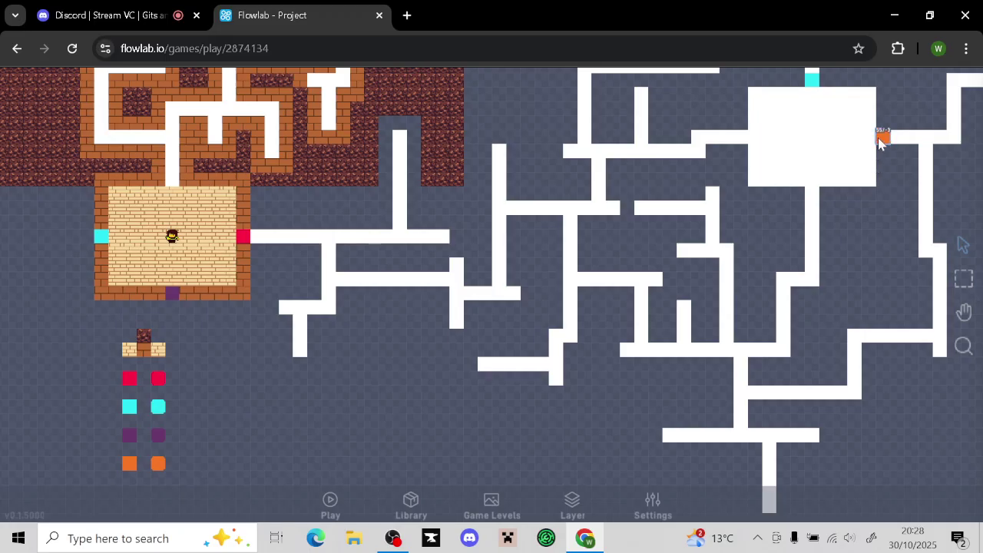
left_click_drag(881, 143, 737, 146)
Clone the square purple tile onto the large white room's lower exit
left_click(132, 437)
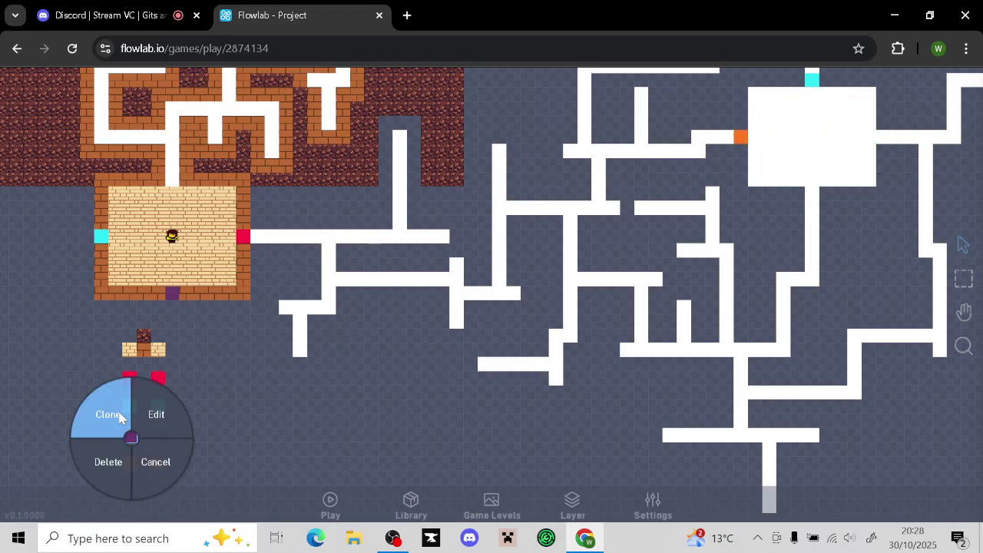
left_click(108, 414)
left_click(415, 494)
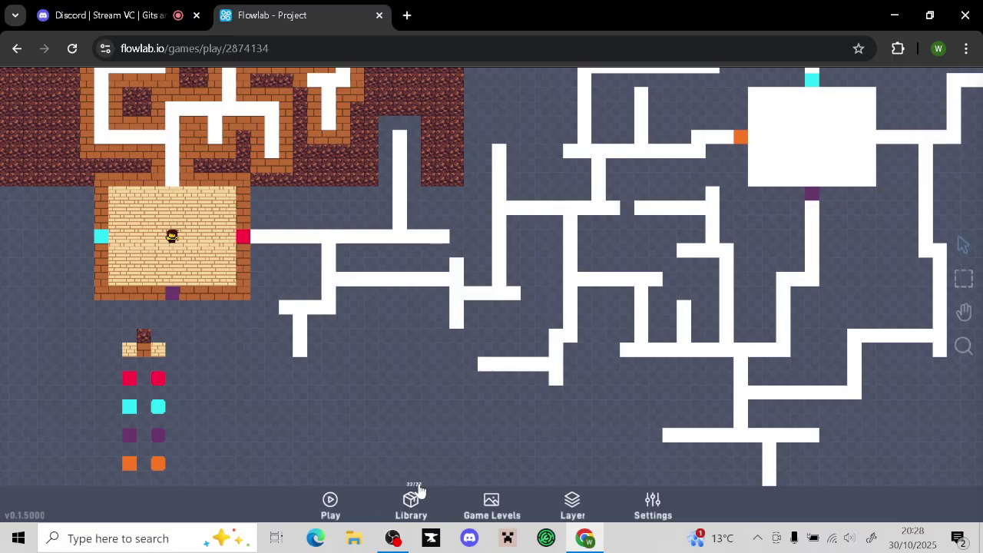
Examine the maze around the large white room, including its coloured exits, the upper corridors and the outer branches
left_click_drag(865, 254, 802, 373)
middle_click_drag(720, 288, 546, 255)
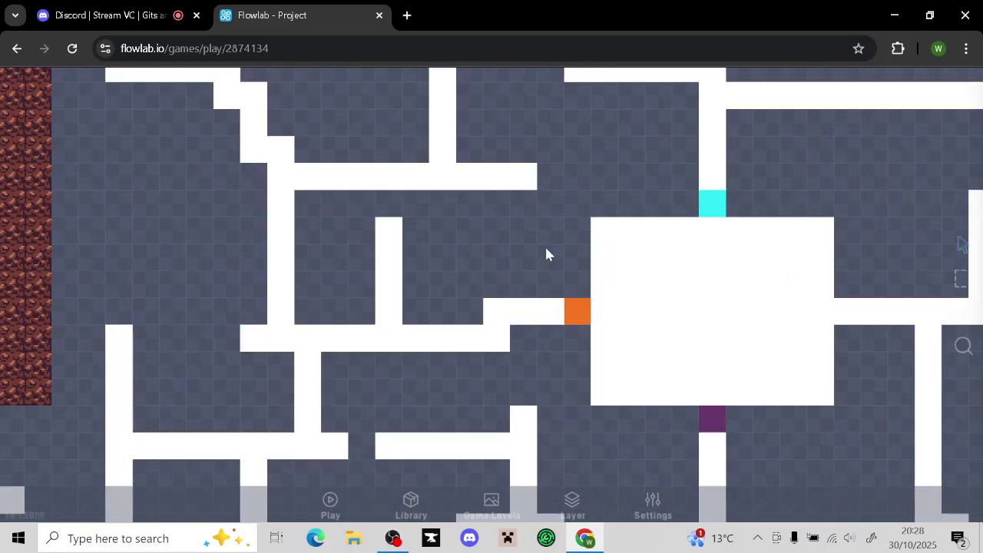
scroll(546, 254, "down", 3)
scroll(627, 232, "down", 2)
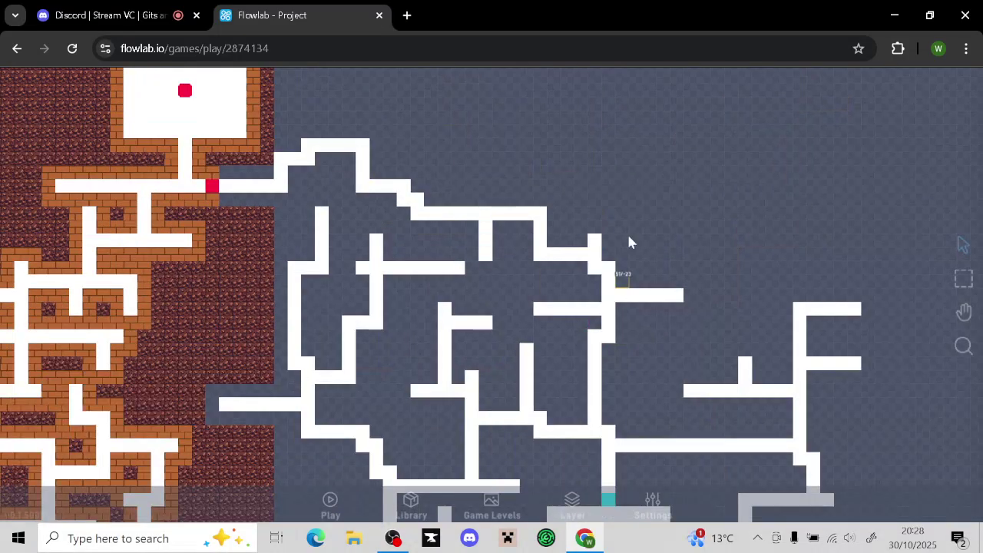
middle_click_drag(627, 232, 794, 187)
scroll(338, 253, "up", 3)
scroll(338, 253, "down", 4)
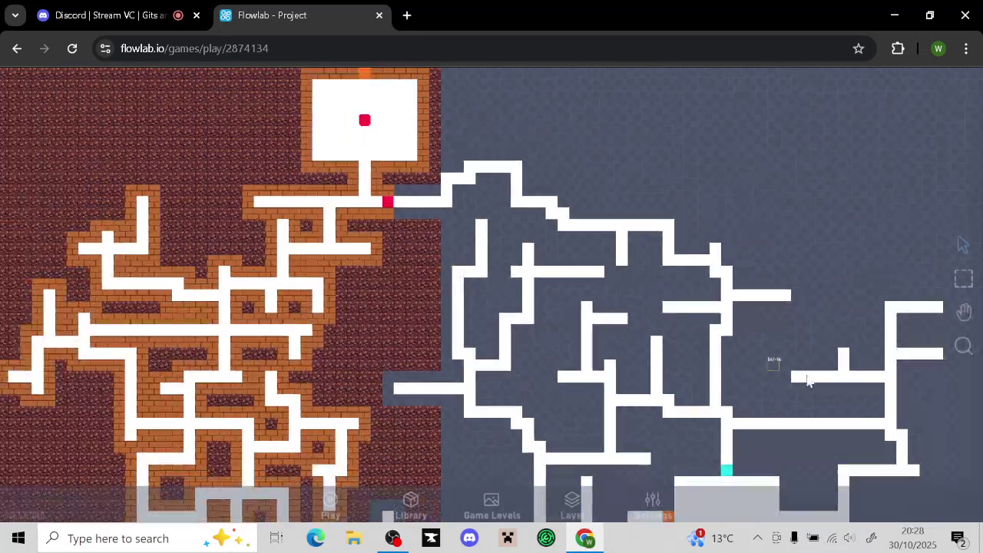
scroll(828, 307, "up", 2)
middle_click_drag(808, 288, 748, 138)
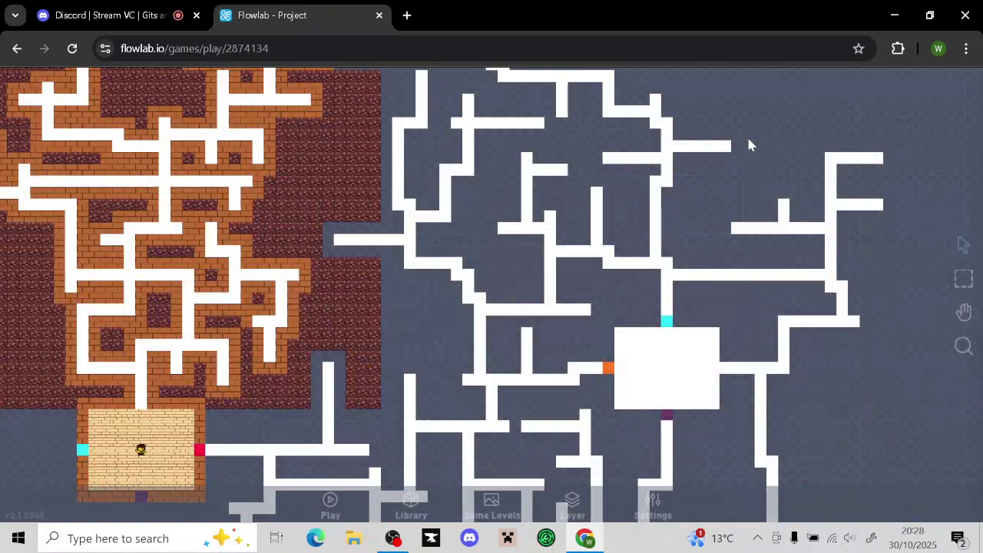
middle_click_drag(913, 444, 837, 361)
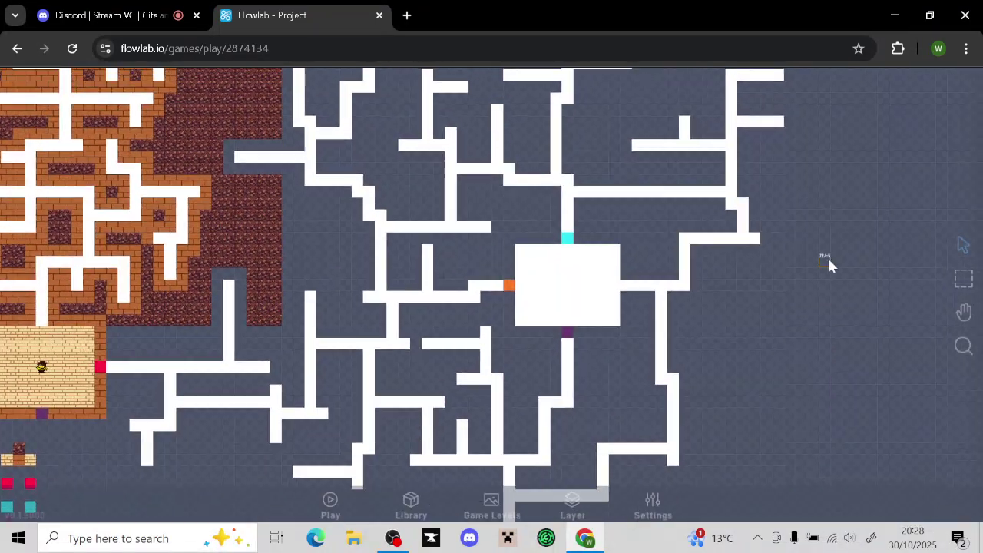
middle_click_drag(936, 366, 893, 304)
Clone the rounded cyan tile into the centre of the large white room
middle_click_drag(382, 423, 542, 399)
left_click(279, 369)
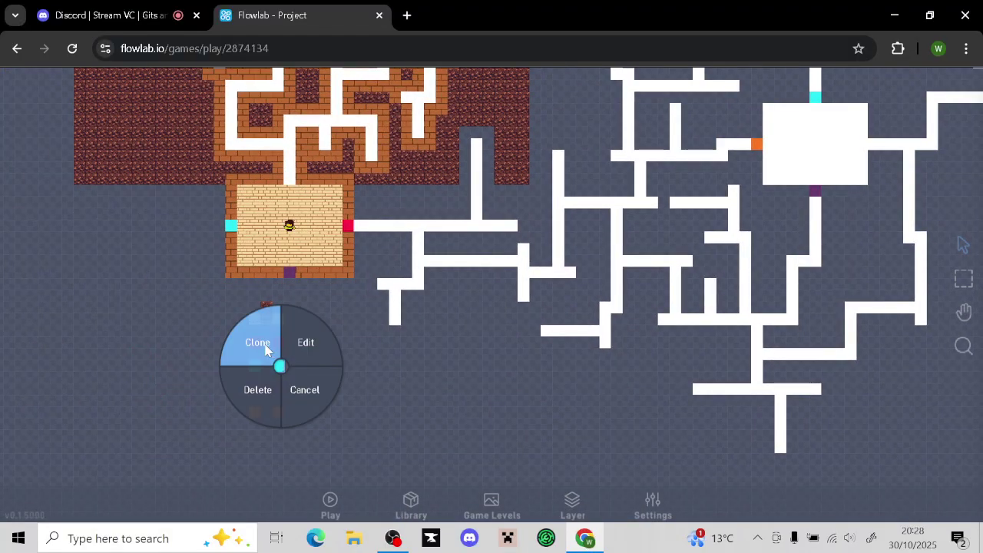
left_click(257, 347)
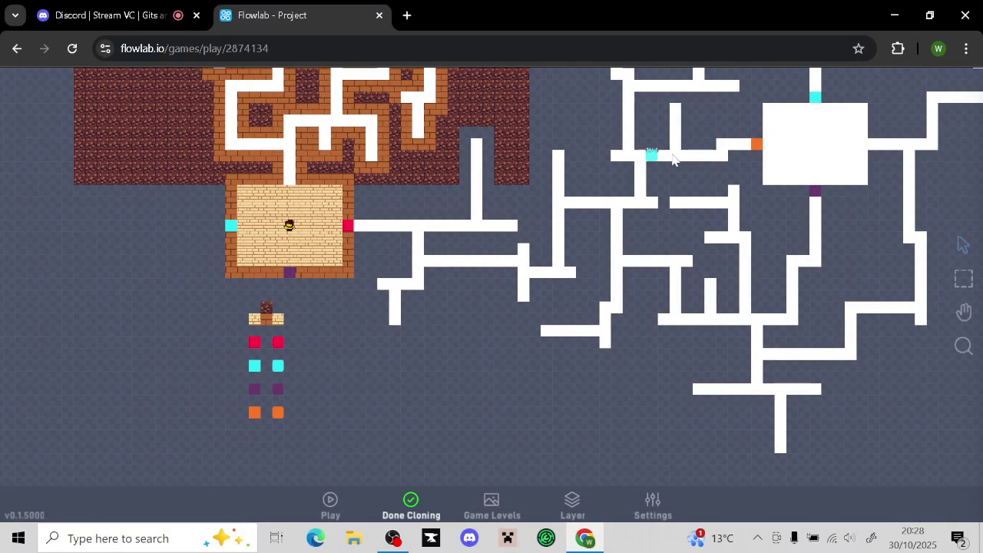
left_click(427, 505)
Check the overall maze layout and switch editing to the Background layer
left_click_drag(445, 396, 233, 493)
left_click_drag(856, 294, 722, 487)
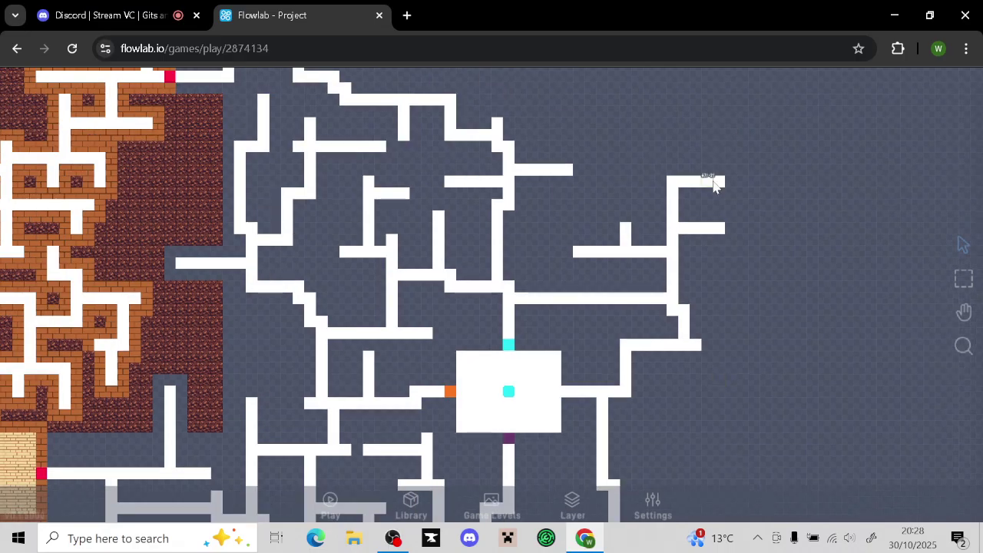
left_click_drag(709, 180, 763, 242)
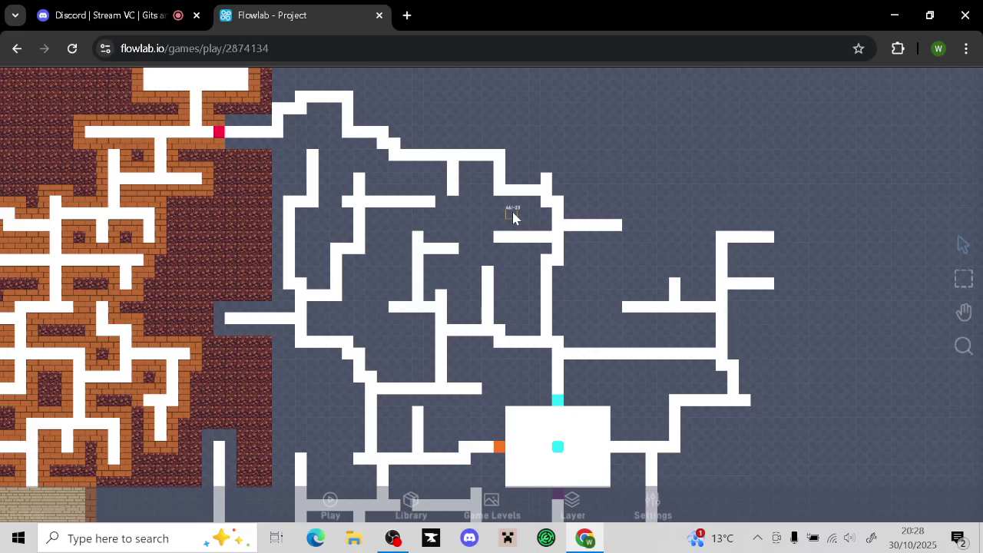
scroll(513, 217, "down", 5)
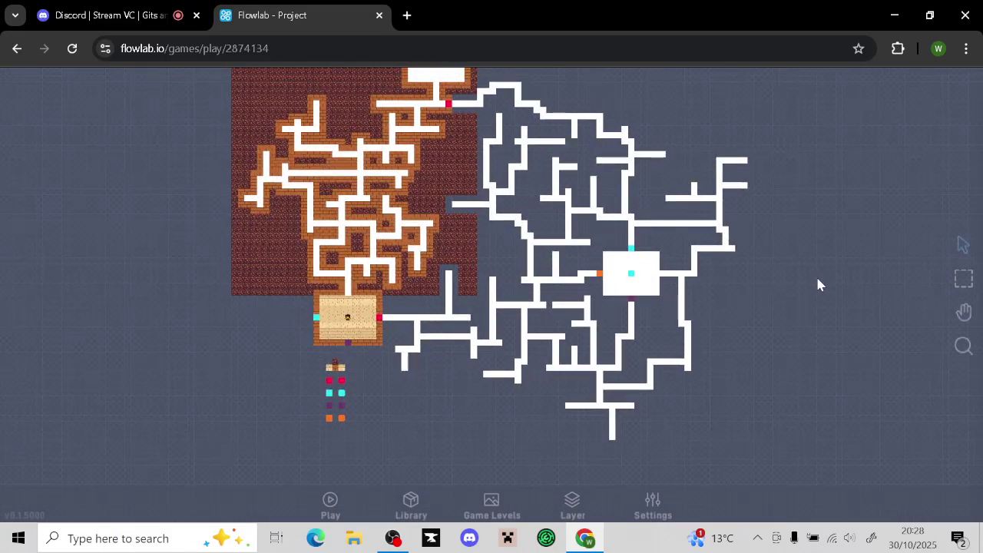
left_click_drag(817, 283, 800, 336)
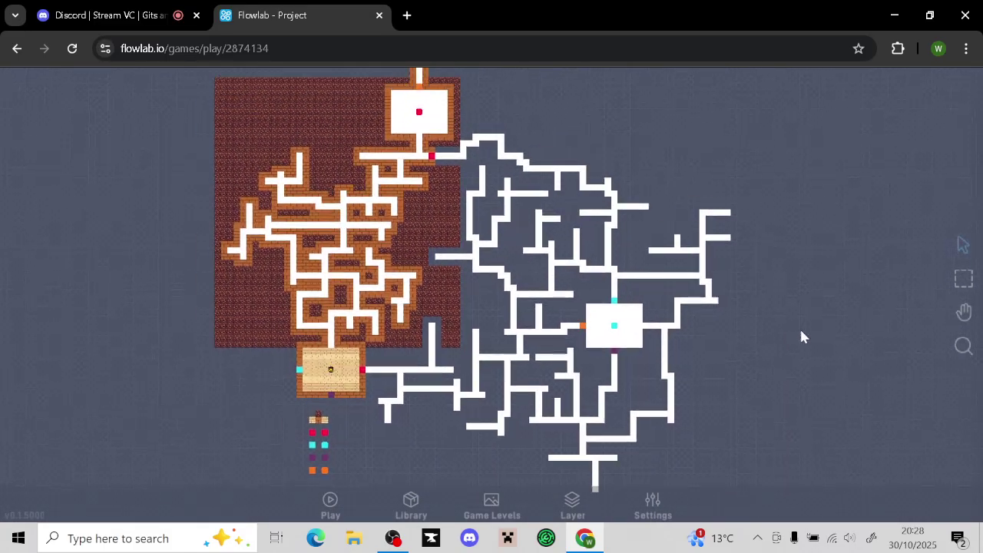
left_click(587, 499)
left_click(569, 442)
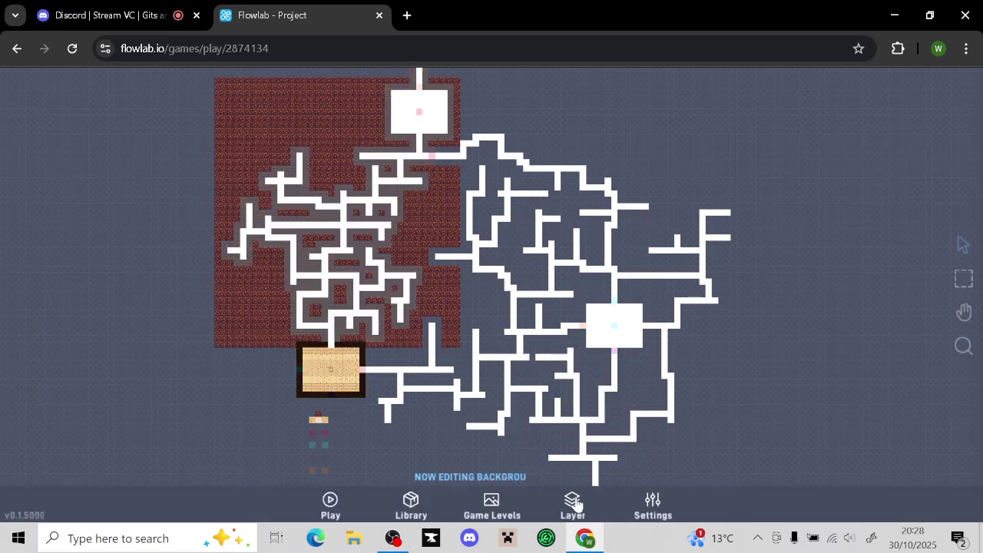
Switch editing to the Game layer and clone brick tiles along the upper side of the white corridor just past the red door
left_click(572, 501)
left_click(582, 415)
scroll(619, 374, "down", 5)
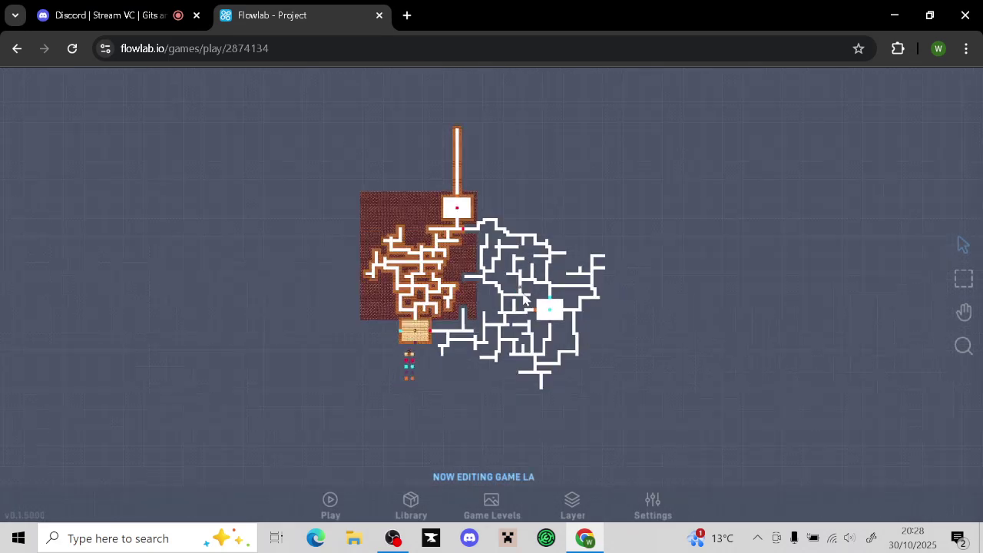
scroll(614, 388, "up", 6)
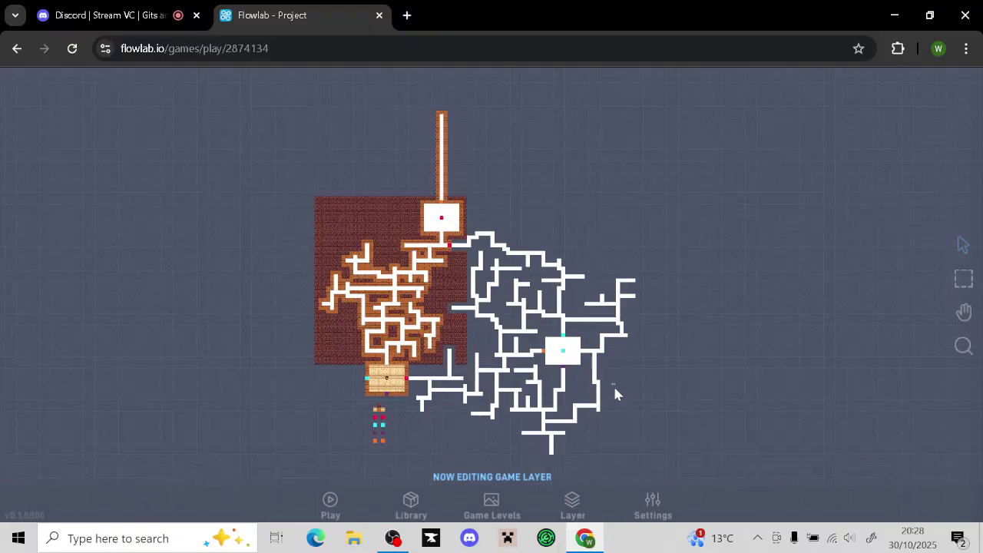
scroll(614, 388, "up", 6)
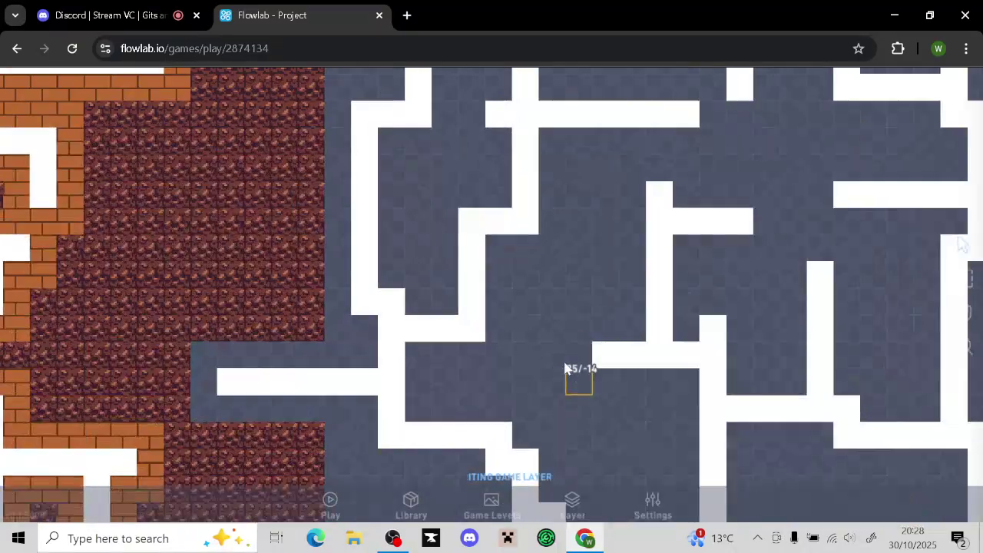
left_click_drag(443, 226, 480, 419)
left_click_drag(401, 197, 421, 260)
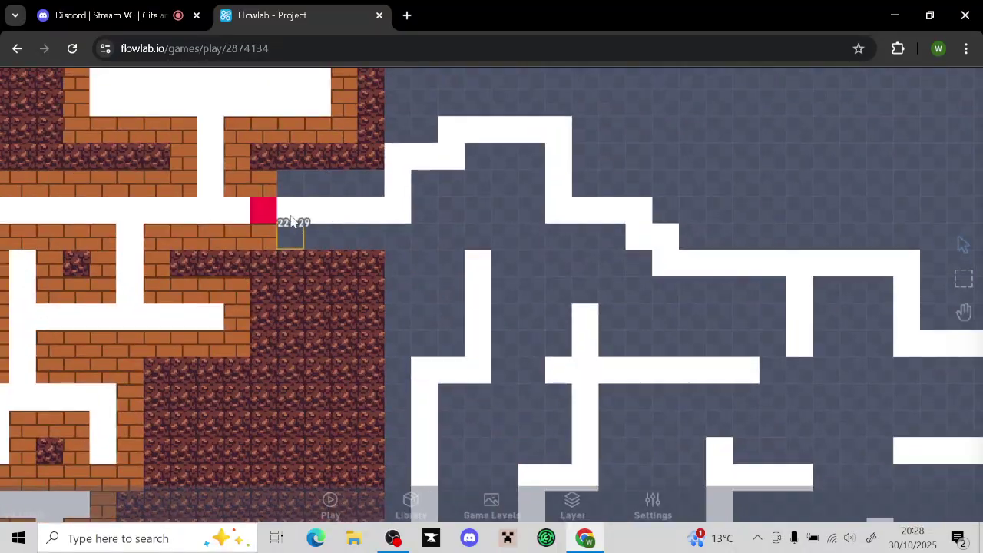
left_click(267, 188)
left_click(245, 164)
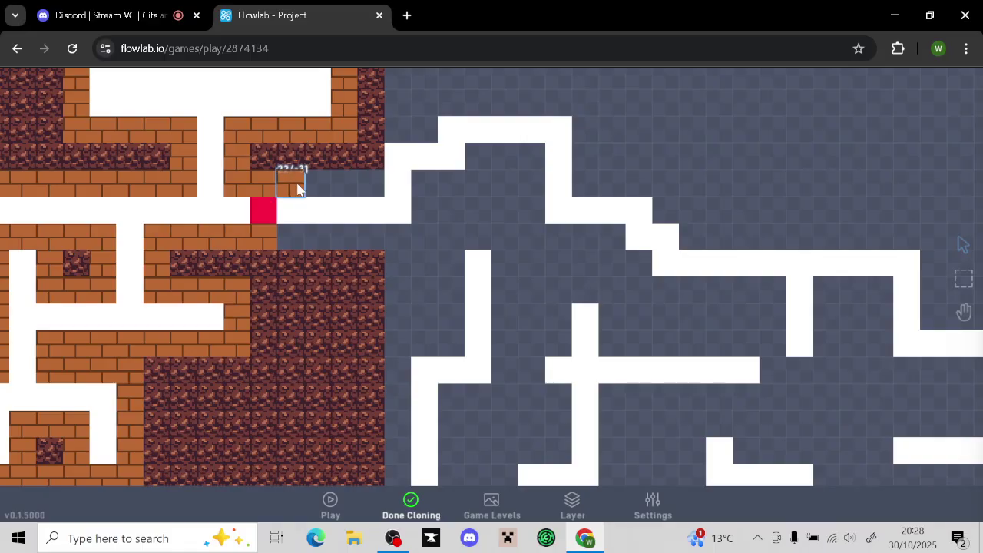
left_click_drag(298, 190, 362, 192)
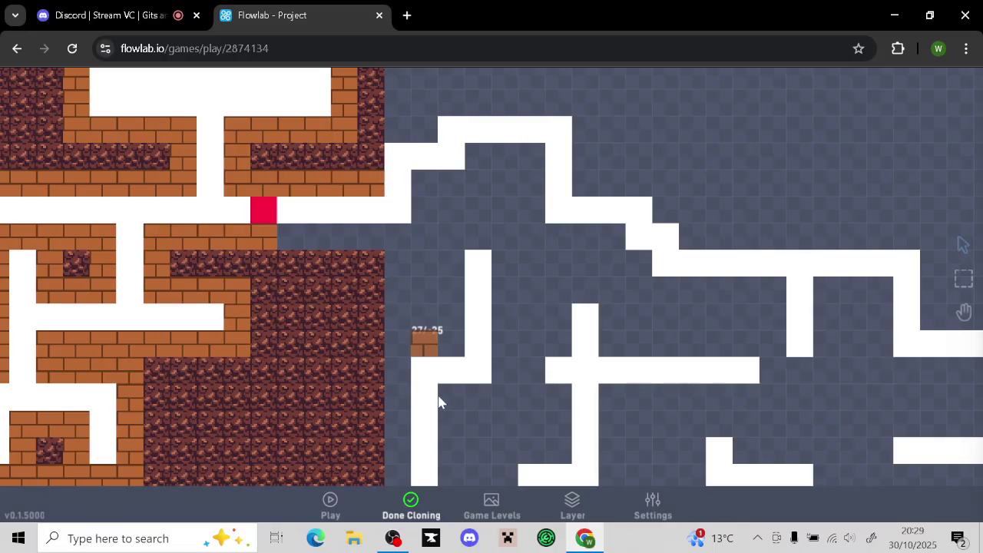
left_click(411, 506)
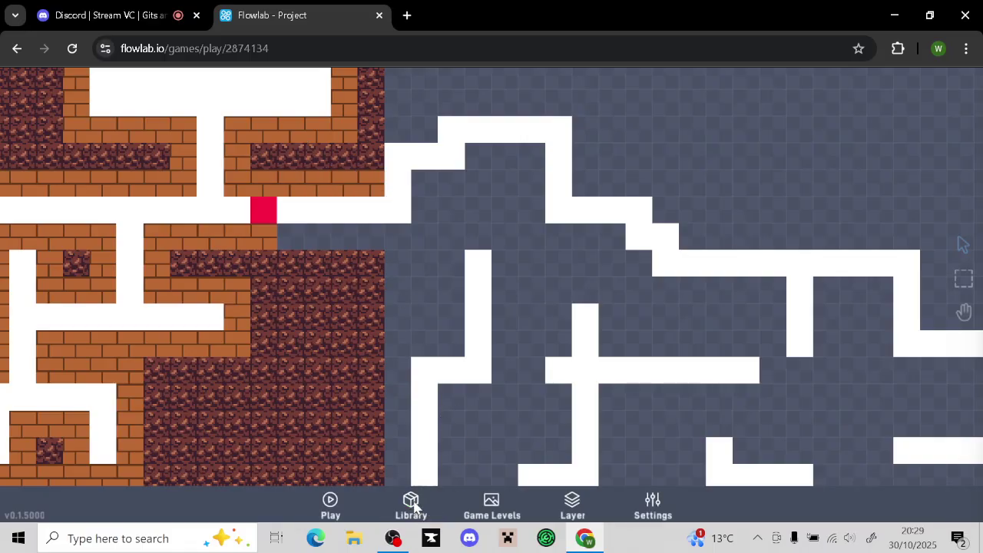
On the Background layer, move the dark rock tiles beside the corridor's first bend up next to the rock column above
left_click(573, 507)
left_click(572, 444)
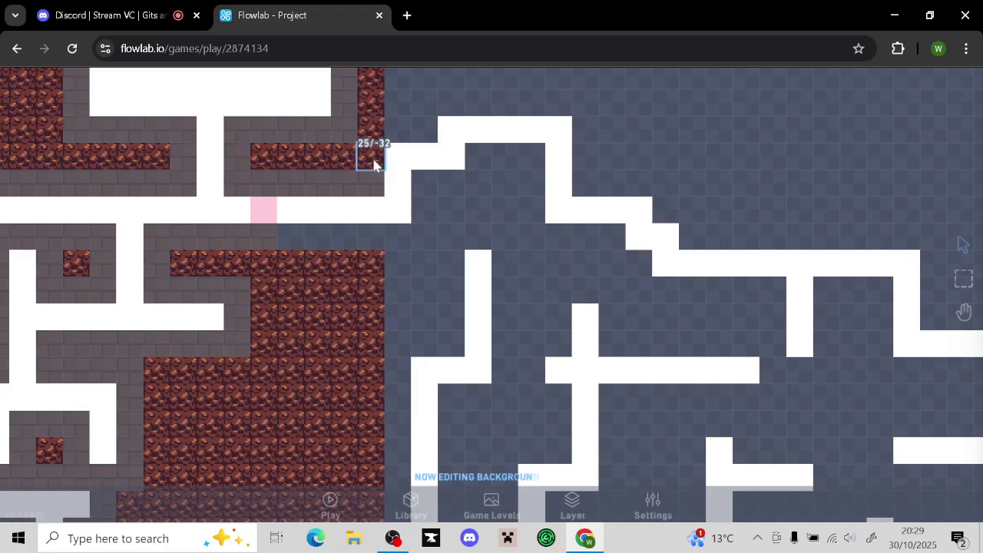
left_click_drag(374, 161, 417, 96)
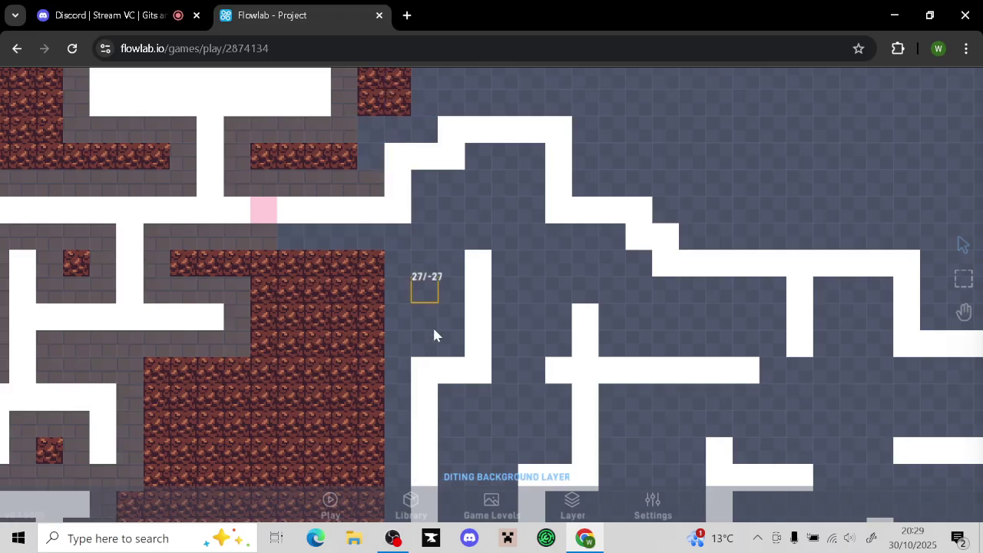
Back on the Game layer, clone brick walls along both sides of the stepped corridor from the red door past its first dead-end stub
left_click(573, 507)
left_click(559, 410)
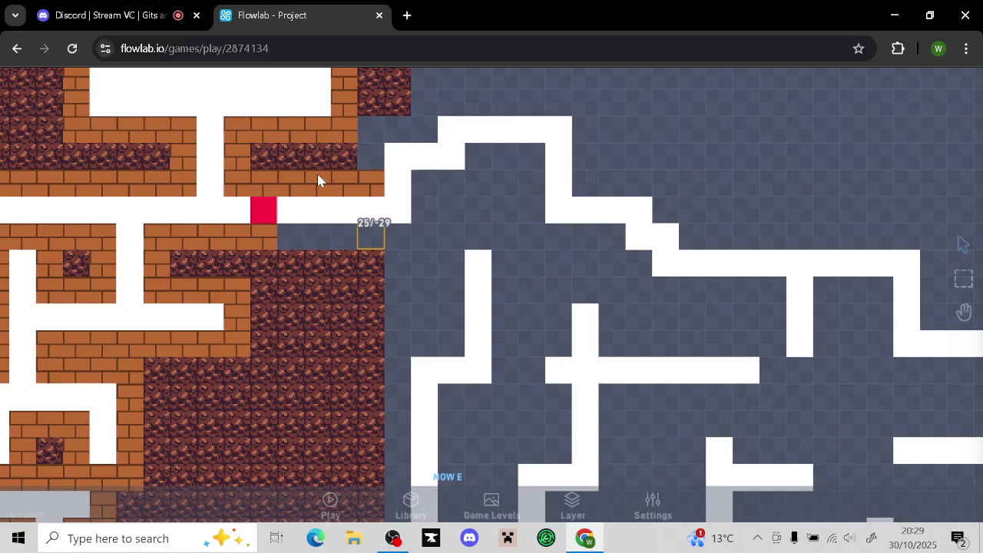
left_click(374, 190)
left_click(358, 170)
mouse_move(421, 133)
left_mouse_down()
mouse_move(384, 133)
mouse_move(373, 160)
mouse_move(450, 92)
mouse_move(436, 107)
mouse_move(552, 109)
mouse_move(586, 98)
mouse_move(589, 170)
mouse_move(612, 187)
mouse_move(656, 187)
mouse_move(670, 234)
mouse_move(689, 247)
mouse_move(858, 233)
mouse_move(897, 238)
mouse_move(934, 257)
mouse_move(928, 354)
mouse_move(889, 362)
mouse_move(882, 292)
mouse_move(836, 290)
mouse_move(827, 348)
mouse_move(790, 369)
mouse_move(772, 361)
mouse_move(766, 288)
mouse_move(711, 305)
mouse_move(652, 300)
mouse_move(582, 249)
mouse_move(539, 241)
mouse_move(533, 153)
mouse_move(495, 164)
left_mouse_up()
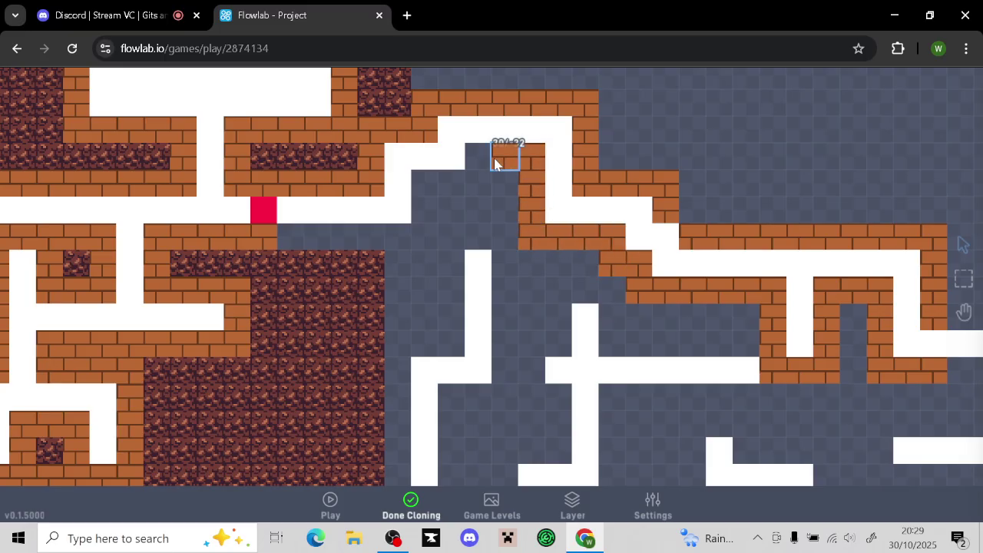
mouse_move(306, 240)
left_mouse_down()
mouse_move(399, 241)
mouse_move(427, 197)
mouse_move(480, 199)
left_mouse_up()
scroll(498, 274, "down", 2)
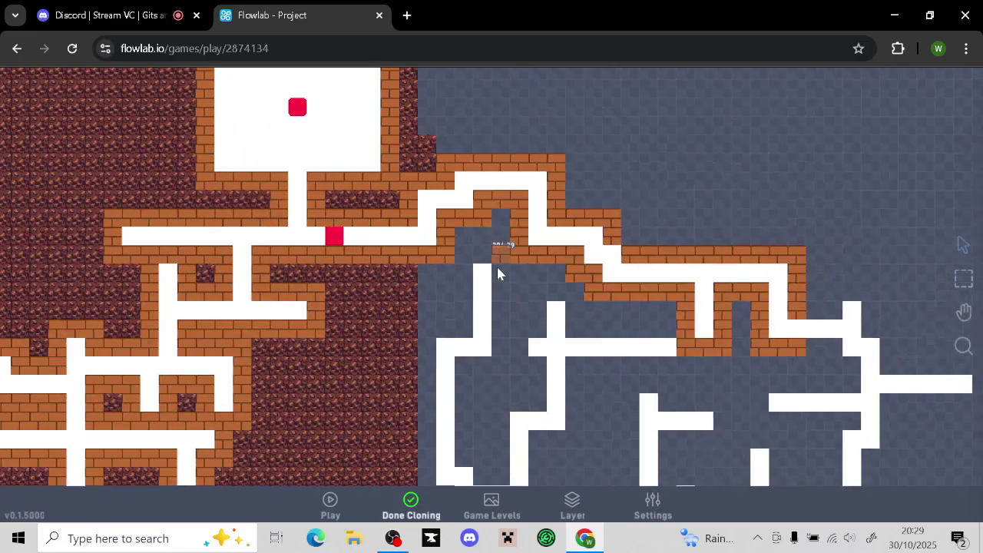
scroll(497, 274, "down", 1)
left_click(410, 503)
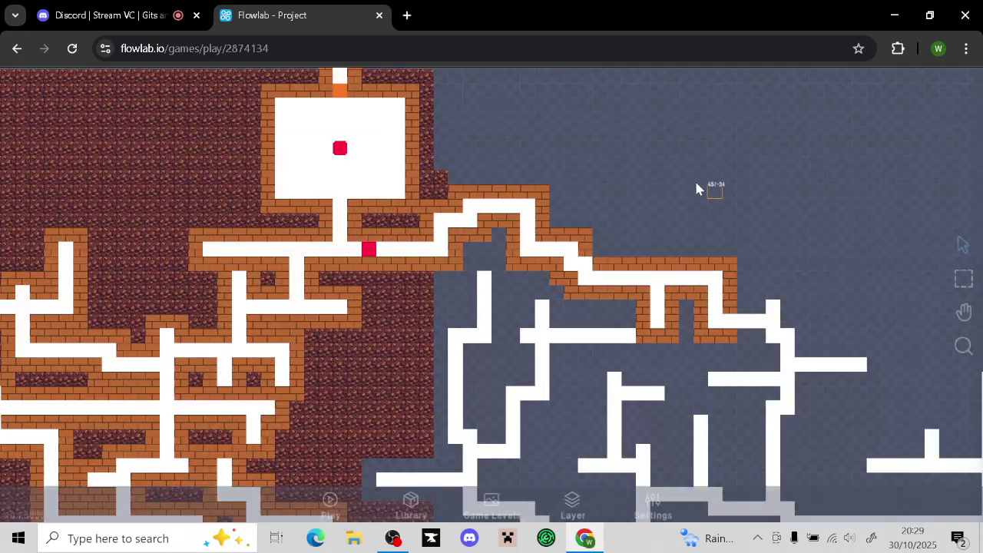
Clone brick walls around the corridor's next bend, its short upper stub, and the two horizontal dead-end branches below it
left_click_drag(696, 183, 462, 109)
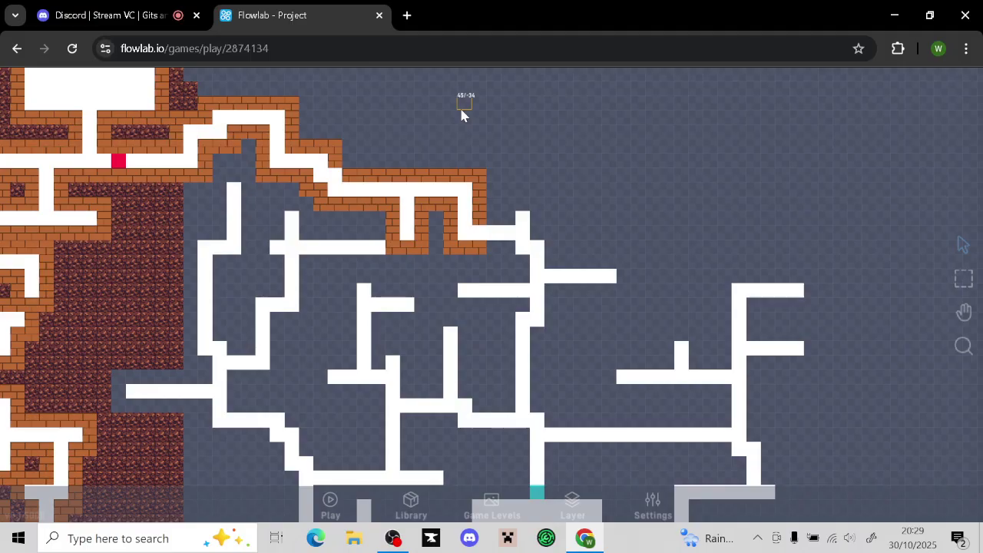
scroll(460, 110, "down", 3)
left_click_drag(613, 248, 580, 289)
scroll(579, 289, "up", 3)
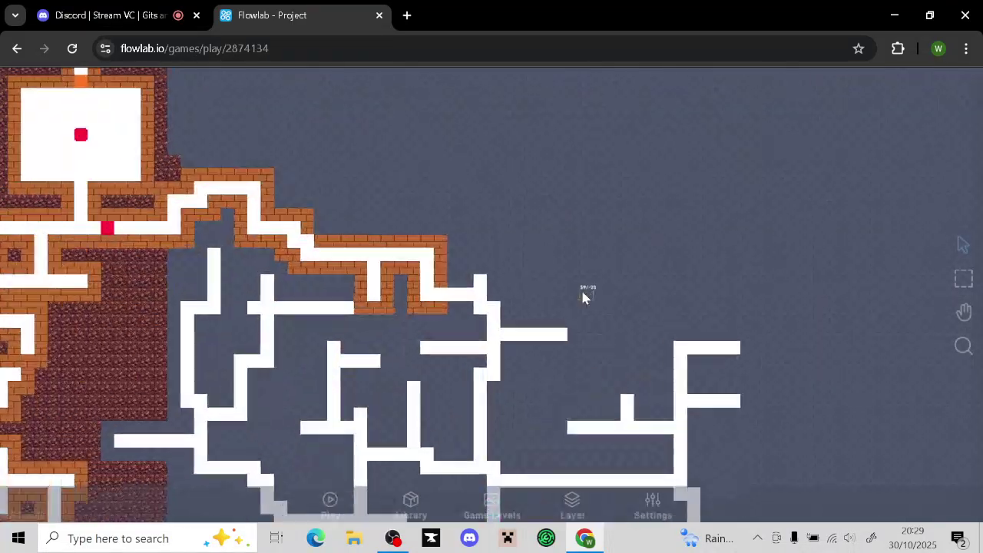
scroll(580, 292, "up", 2)
left_click(369, 265)
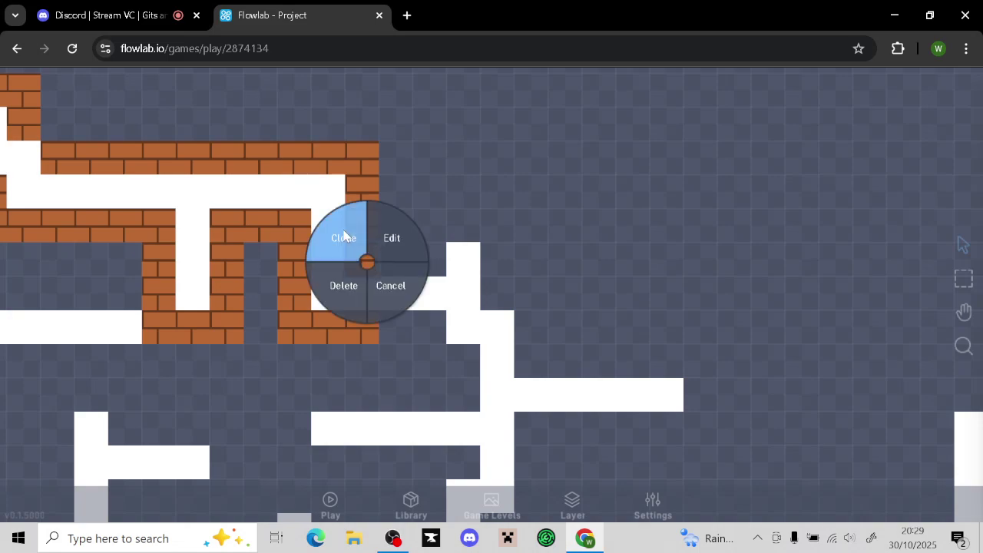
left_click(340, 237)
left_click(431, 258)
mouse_move(397, 259)
left_mouse_down()
mouse_move(438, 228)
mouse_move(486, 228)
mouse_move(501, 302)
left_mouse_up()
mouse_move(539, 328)
left_mouse_down()
mouse_move(548, 369)
mouse_move(689, 364)
mouse_move(690, 423)
mouse_move(530, 422)
mouse_move(493, 393)
mouse_move(468, 398)
left_mouse_up()
mouse_move(444, 361)
left_mouse_down()
mouse_move(404, 338)
mouse_move(431, 357)
mouse_move(424, 377)
mouse_move(334, 409)
mouse_move(300, 410)
mouse_move(301, 467)
mouse_move(552, 466)
left_mouse_up()
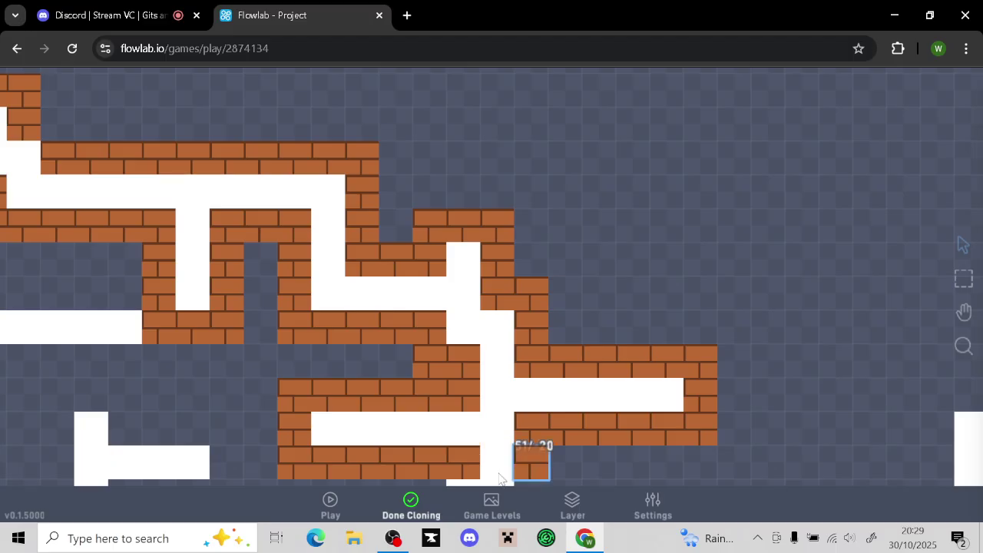
left_click(410, 503)
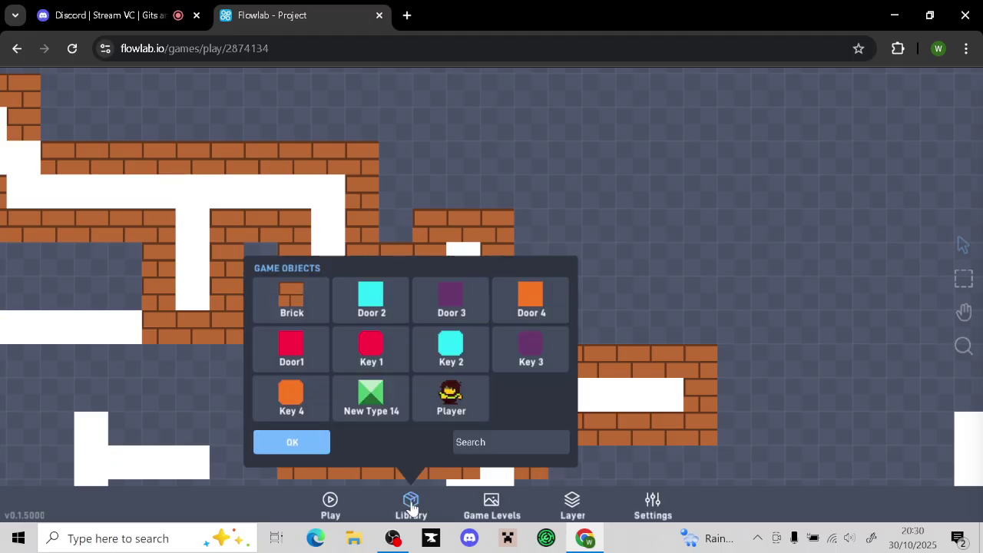
left_click(411, 503)
Continue the brick walls around the corridor's jog below the two horizontal branches and down the start of the vertical passage
left_click_drag(773, 284, 740, 183)
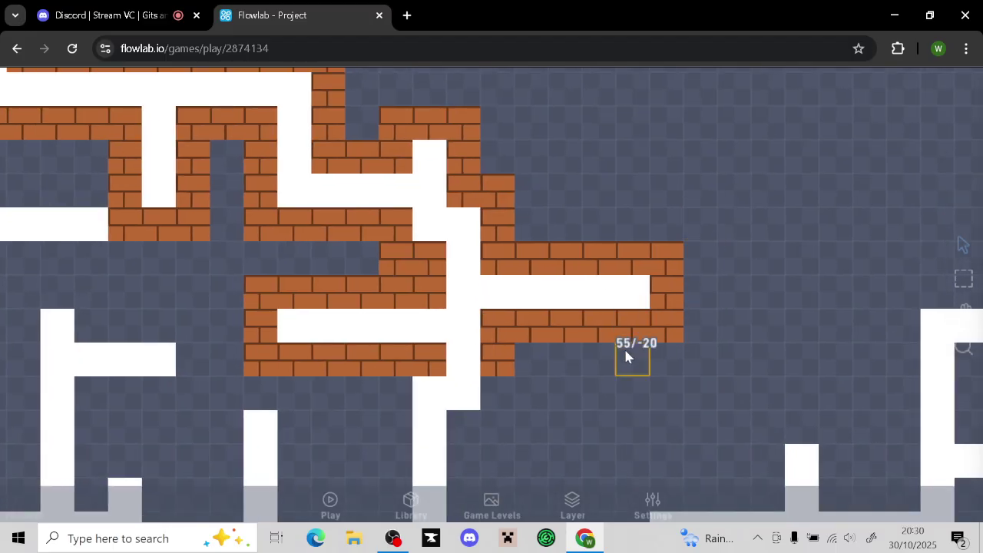
left_click_drag(527, 366, 610, 308)
left_click(592, 306)
left_click(543, 283)
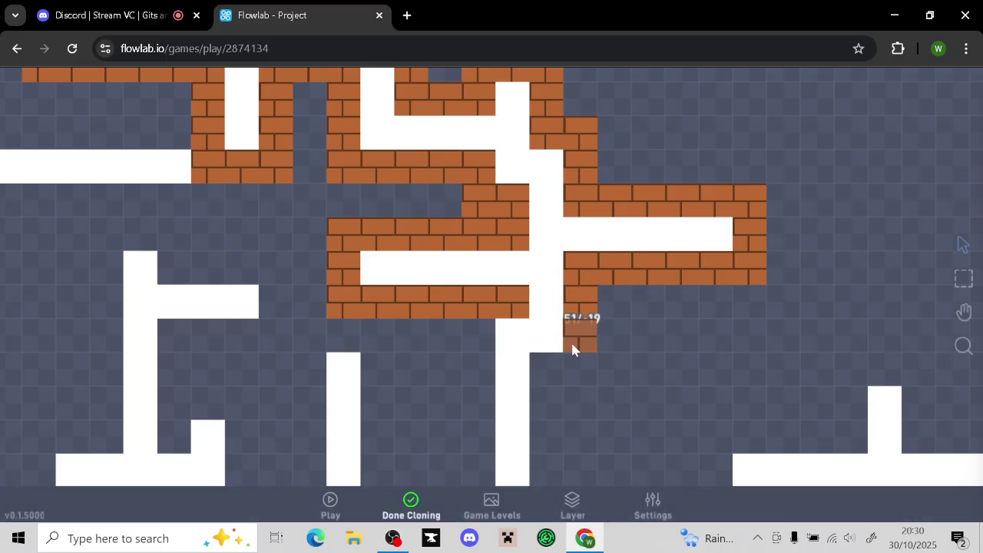
mouse_move(572, 349)
left_mouse_down()
mouse_move(578, 382)
mouse_move(542, 418)
mouse_move(507, 384)
mouse_move(473, 393)
mouse_move(474, 461)
left_mouse_up()
left_click(418, 497)
Extend the brick walls on both sides of the vertical passage down to the junction above the cyan door
left_click_drag(616, 392, 658, 155)
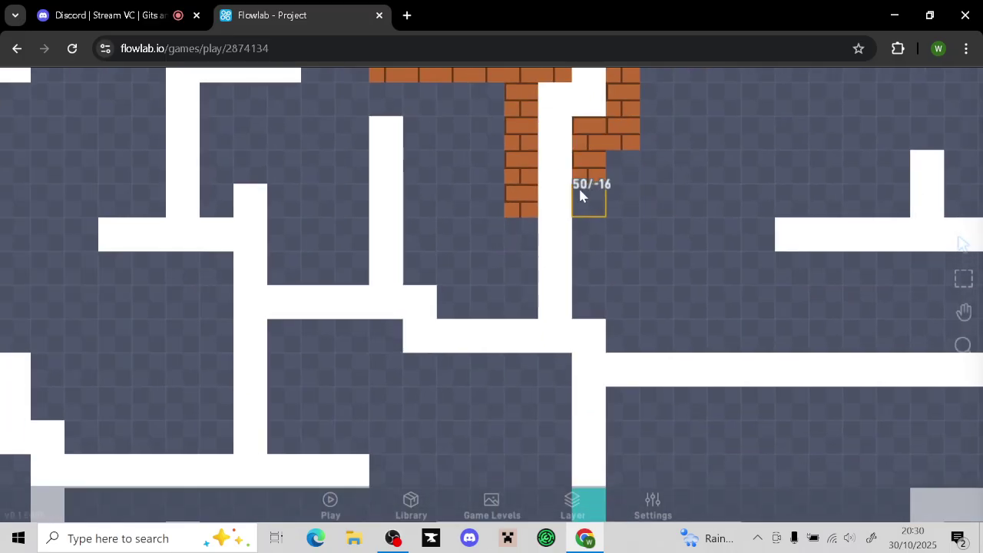
left_click(519, 198)
left_click(507, 182)
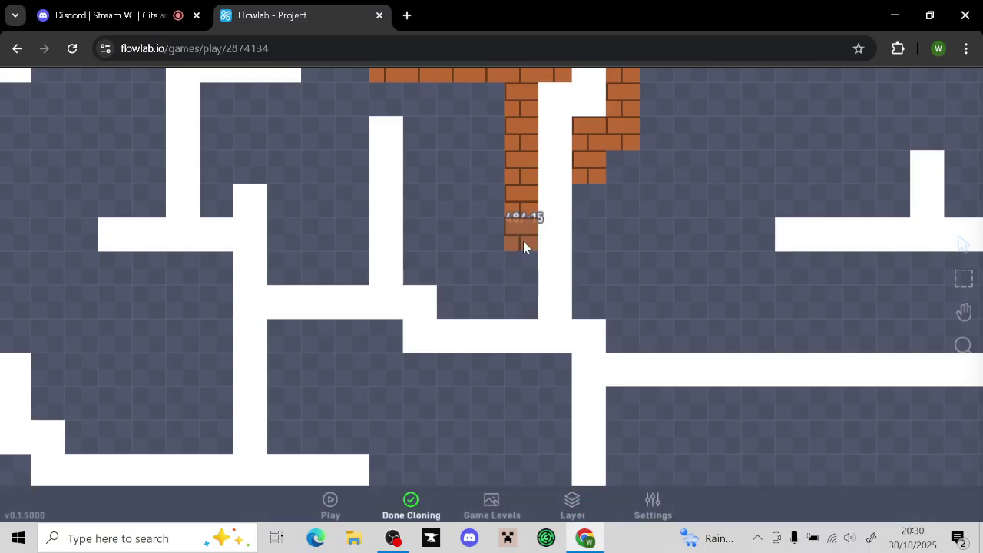
left_click_drag(524, 246, 526, 311)
left_click_drag(588, 193, 588, 307)
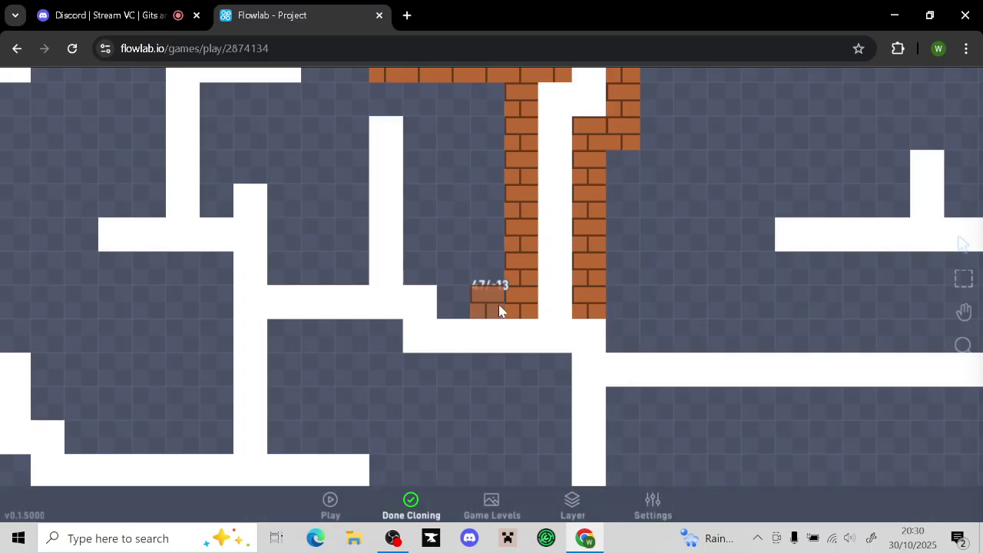
Clone bricks around the tall dead-end passage west of the junction and along the tops of the neighbouring corridors
mouse_move(499, 311)
left_mouse_down()
mouse_move(458, 292)
mouse_move(432, 259)
mouse_move(452, 267)
left_mouse_up()
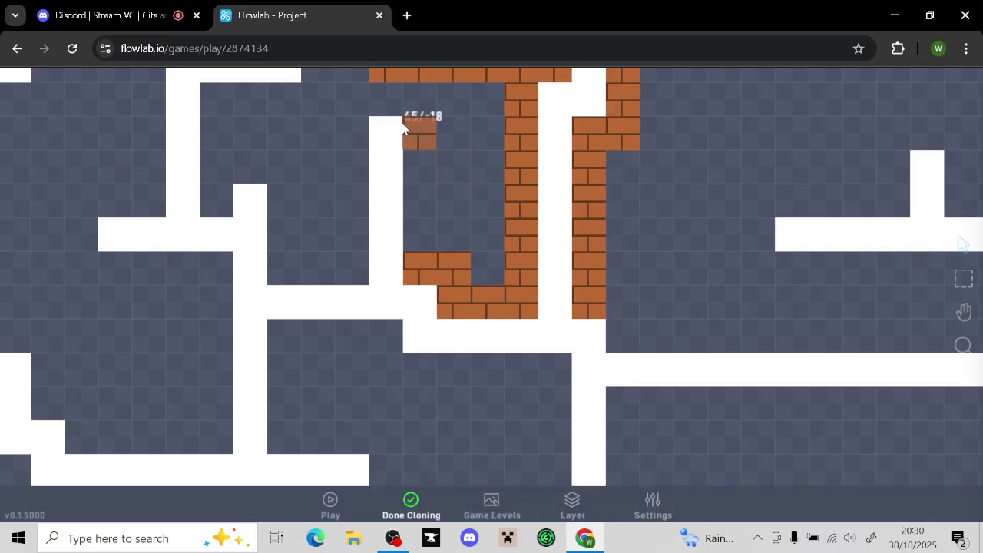
mouse_move(403, 127)
left_mouse_down()
mouse_move(389, 105)
mouse_move(420, 149)
mouse_move(408, 240)
left_mouse_up()
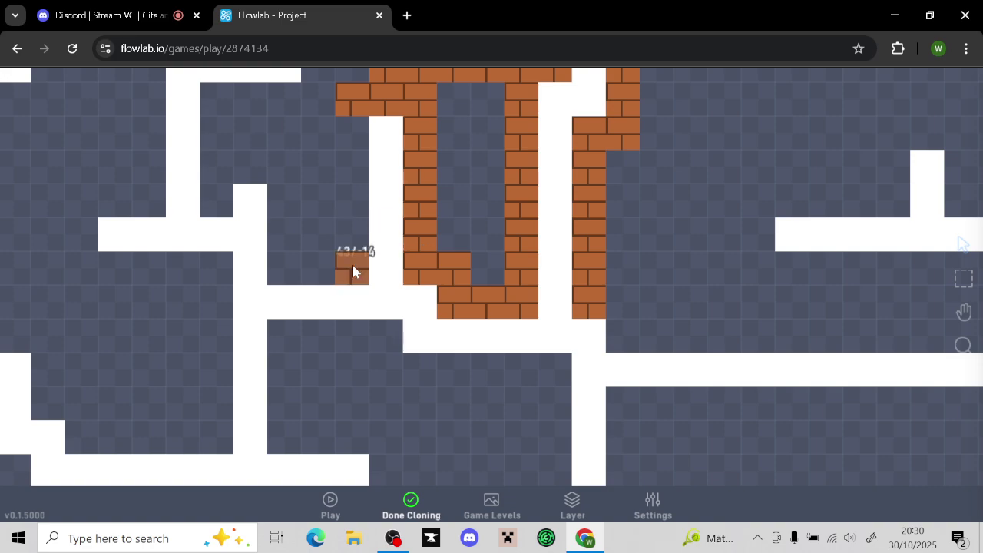
left_click_drag(352, 272, 352, 139)
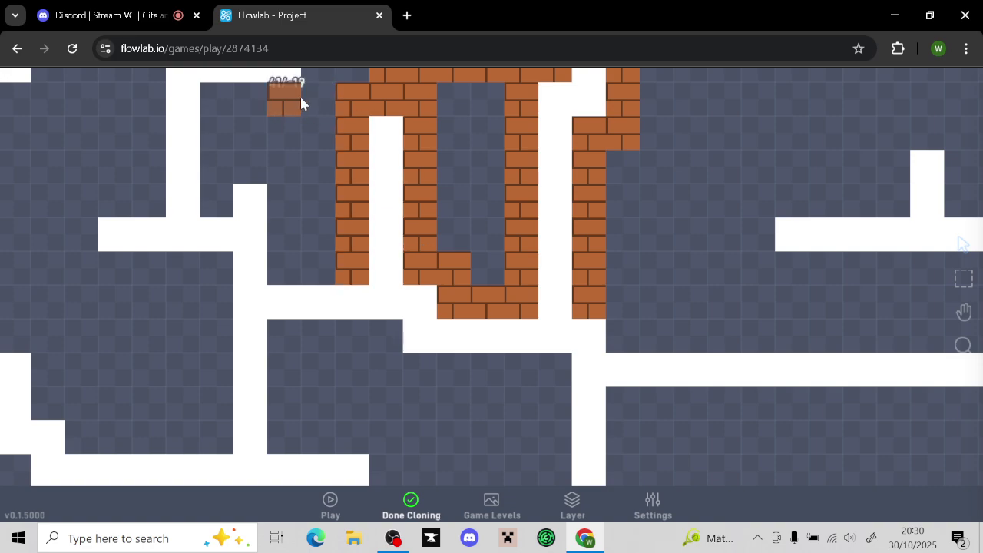
mouse_move(315, 104)
left_mouse_down()
mouse_move(237, 103)
mouse_move(216, 207)
left_mouse_up()
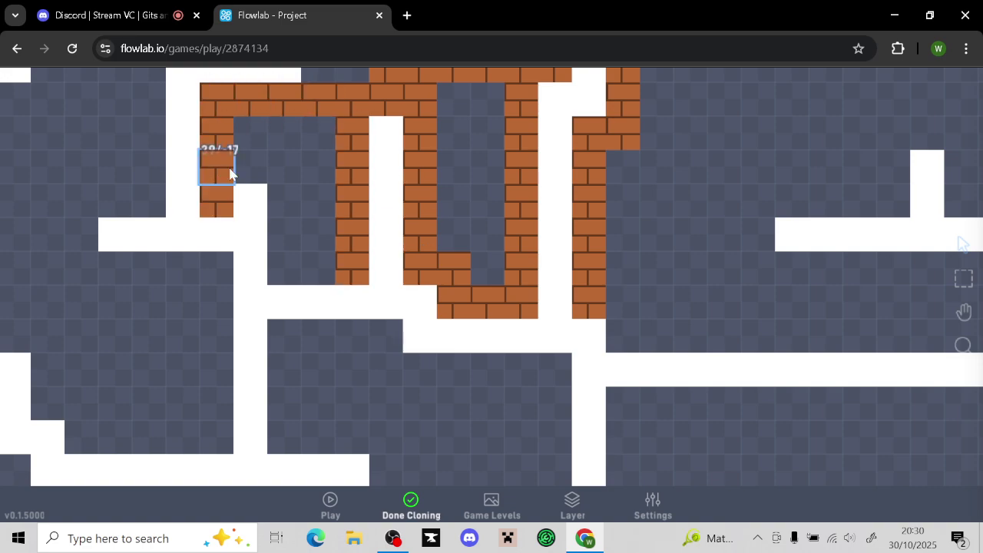
mouse_move(284, 229)
left_mouse_down()
mouse_move(300, 266)
mouse_move(452, 292)
left_mouse_up()
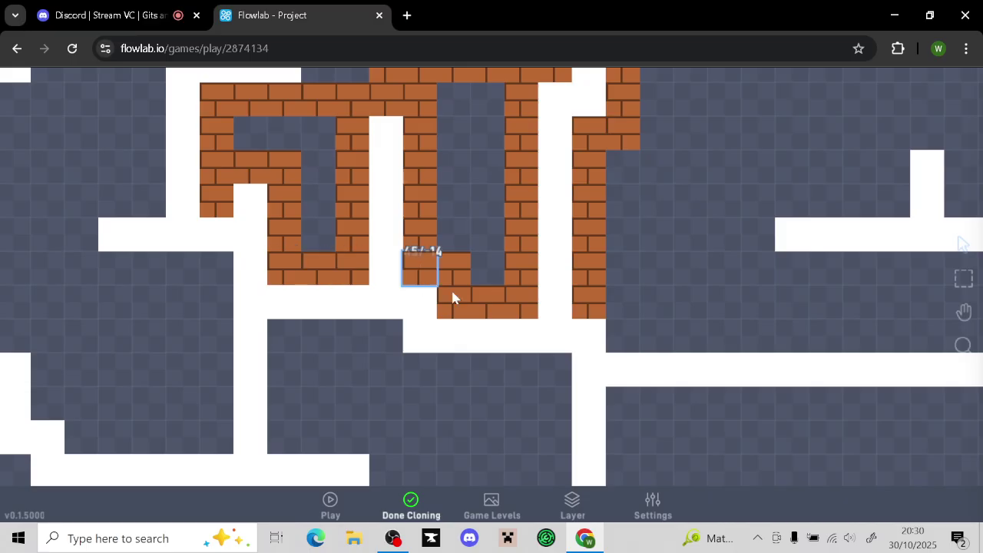
left_click(398, 507)
Clone bricks along the upper side of the long horizontal corridor east of the junction and the underside of the branch above it
scroll(395, 404, "down", 3)
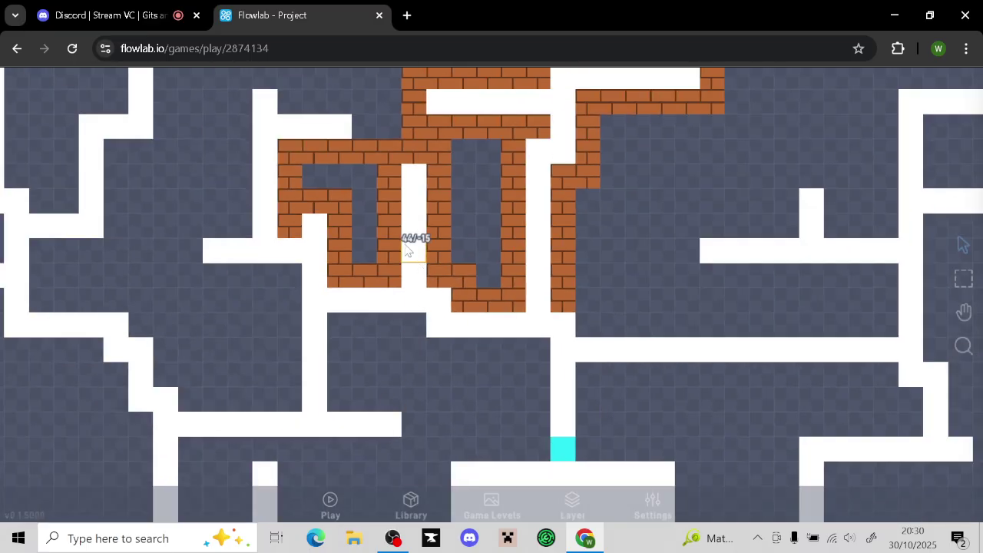
left_click_drag(364, 192, 393, 428)
left_click_drag(395, 304, 341, 173)
left_click_drag(605, 333, 338, 201)
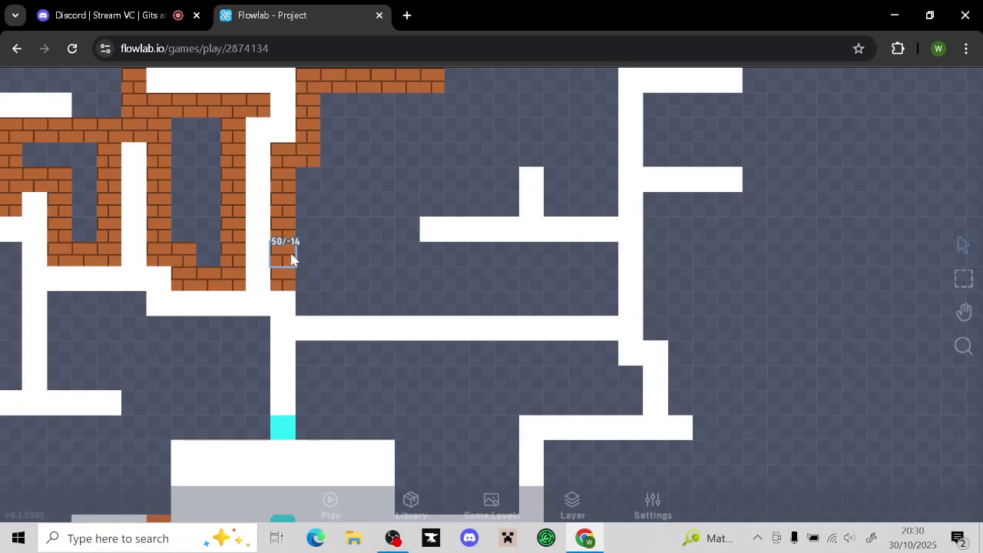
left_click(292, 260)
mouse_move(413, 215)
left_mouse_down()
mouse_move(410, 248)
mouse_move(611, 257)
left_mouse_up()
mouse_move(606, 296)
left_mouse_down()
mouse_move(321, 307)
mouse_move(312, 281)
left_mouse_up()
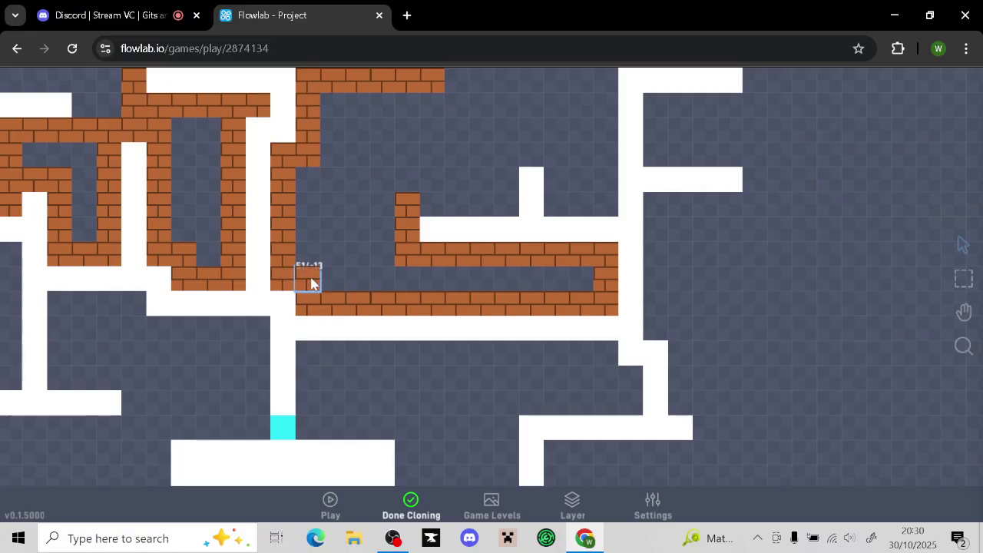
Clone bricks over the top of the eastern branch and its short stub, and up the west side of the adjoining vertical corridor
mouse_move(439, 195)
left_mouse_down()
mouse_move(497, 204)
mouse_move(505, 159)
mouse_move(533, 149)
mouse_move(556, 192)
mouse_move(606, 206)
left_mouse_up()
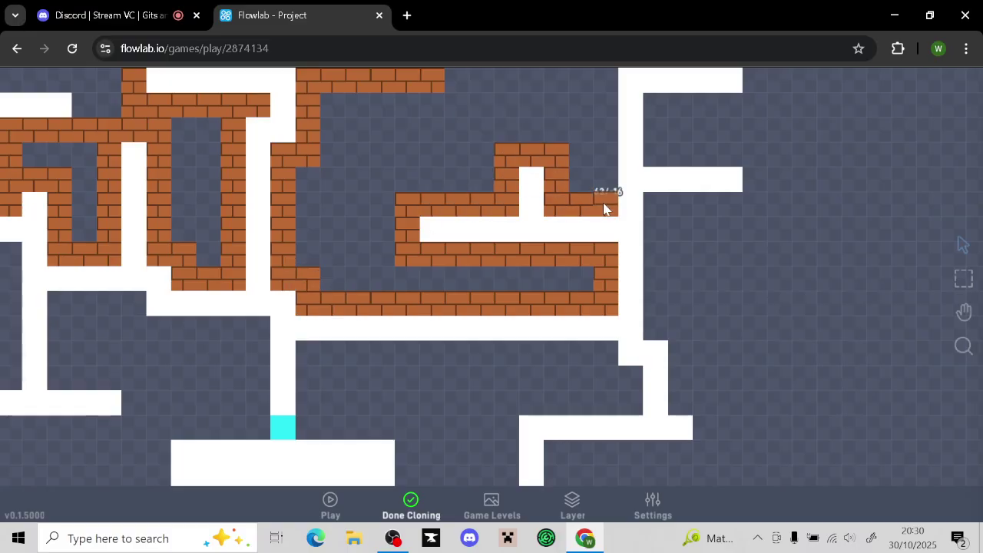
mouse_move(604, 101)
left_mouse_down()
mouse_move(599, 88)
mouse_move(604, 175)
left_mouse_up()
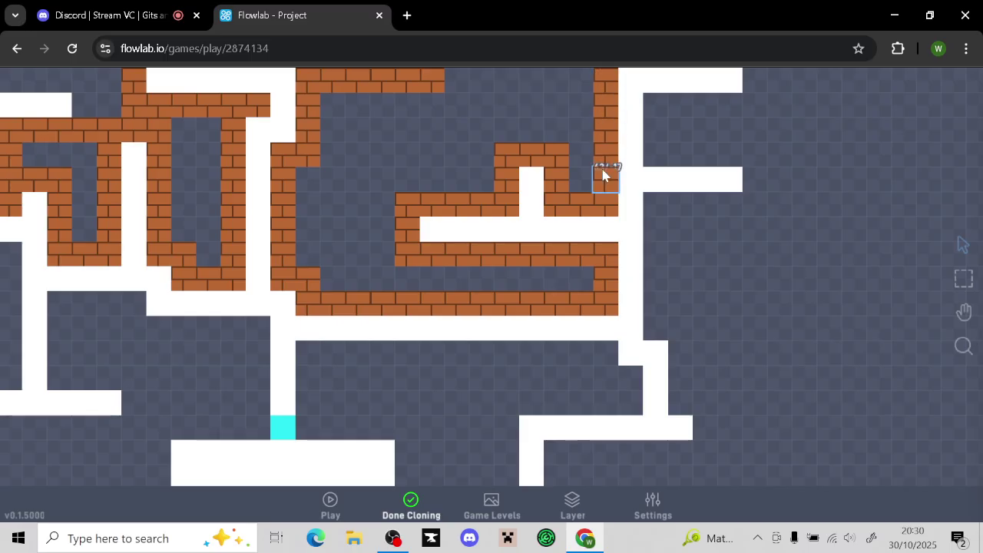
left_click(428, 505)
Clone a brick wall around the upper dead-end branch at the top of the eastern vertical corridor
left_click_drag(887, 311, 768, 443)
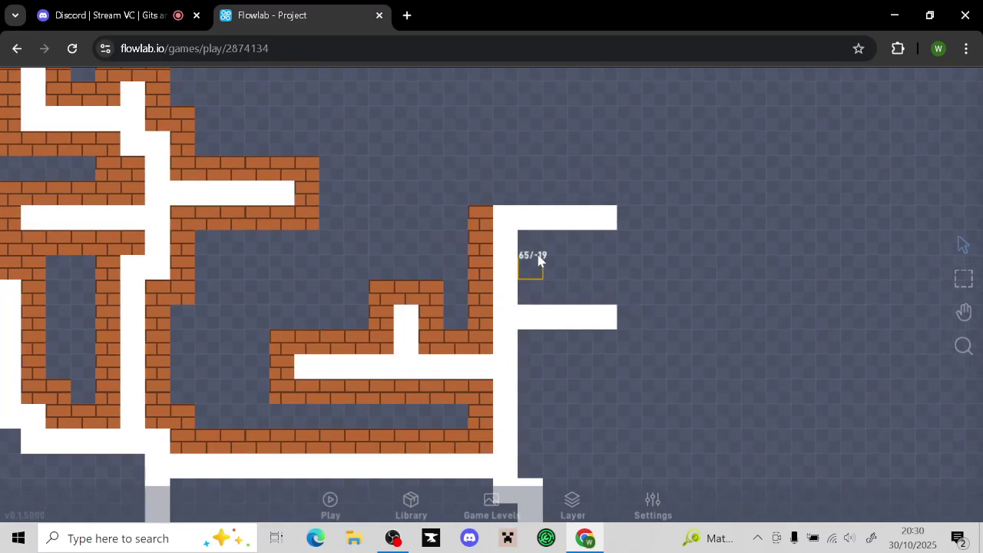
left_click(496, 231)
left_click(527, 232)
left_click(480, 221)
left_click(458, 196)
left_click_drag(629, 188, 480, 194)
mouse_move(533, 242)
left_mouse_down()
mouse_move(629, 241)
mouse_move(630, 218)
left_mouse_up()
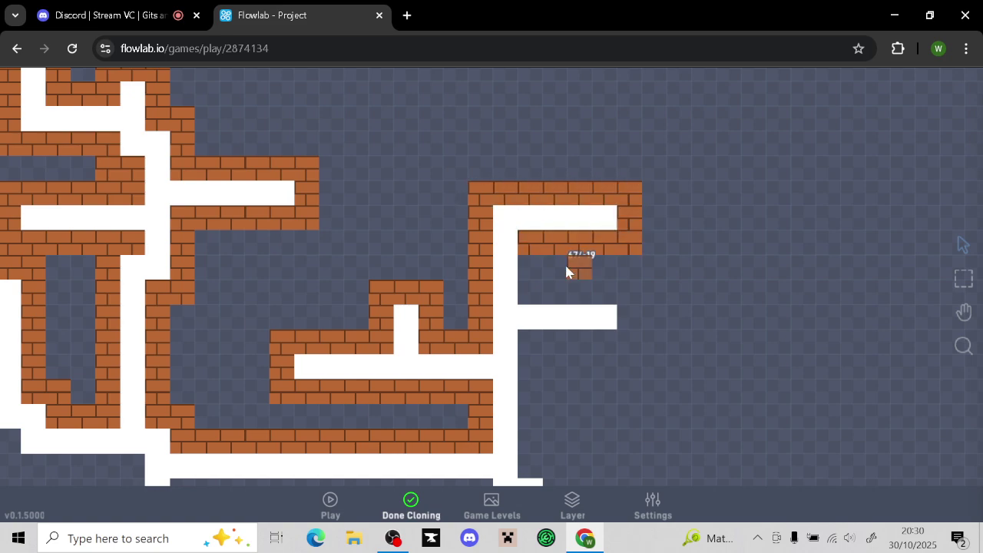
Clone a brick wall around the lower dead-end branch on the east side of the vertical corridor
mouse_move(540, 268)
left_mouse_down()
mouse_move(619, 288)
mouse_move(630, 325)
mouse_move(525, 345)
left_mouse_up()
left_click(419, 493)
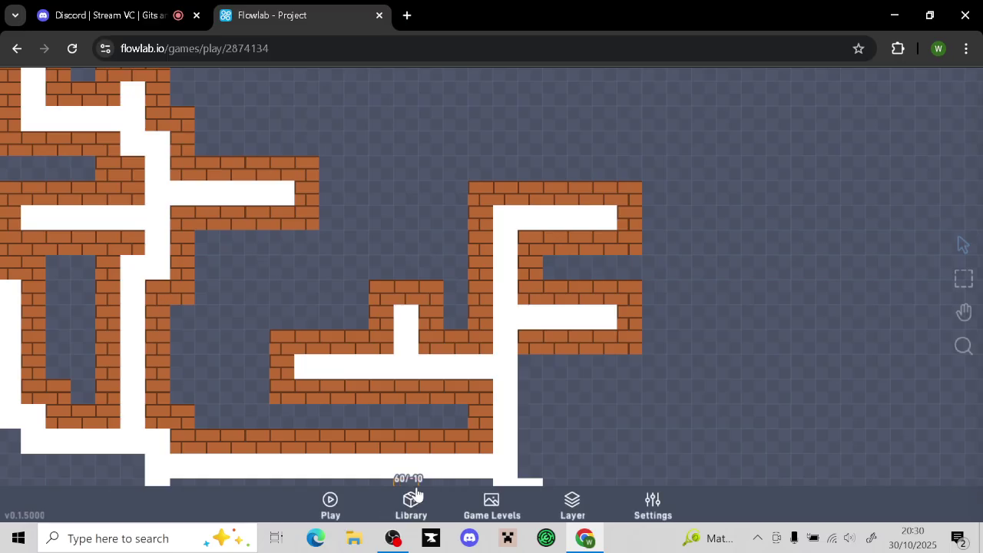
Clone bricks down the eastern vertical corridor, around the bend at its foot, and along the long horizontal corridor's underside to the cyan door
mouse_move(553, 390)
left_mouse_down()
mouse_move(468, 262)
mouse_move(459, 327)
mouse_move(476, 338)
mouse_move(481, 397)
mouse_move(496, 421)
mouse_move(401, 455)
mouse_move(121, 439)
mouse_move(101, 407)
mouse_move(102, 352)
left_mouse_up()
left_click(451, 214)
left_click(428, 189)
left_click_drag(169, 352, 375, 353)
left_click_drag(424, 397, 311, 400)
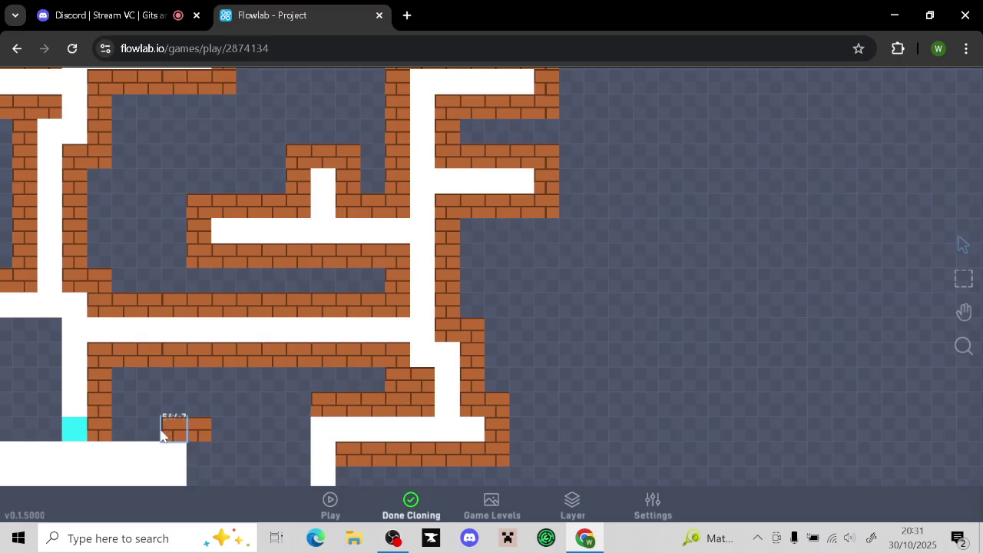
Clone bricks around the central room's northeast corner and down the west side of the corridor beyond it
left_click_drag(162, 435, 131, 432)
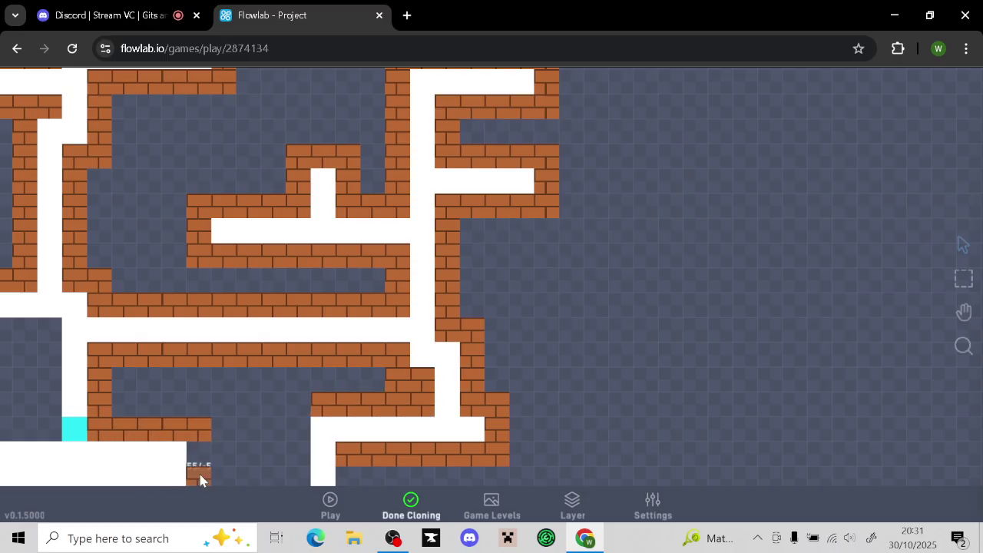
left_click_drag(201, 481, 201, 455)
left_click_drag(302, 474, 302, 406)
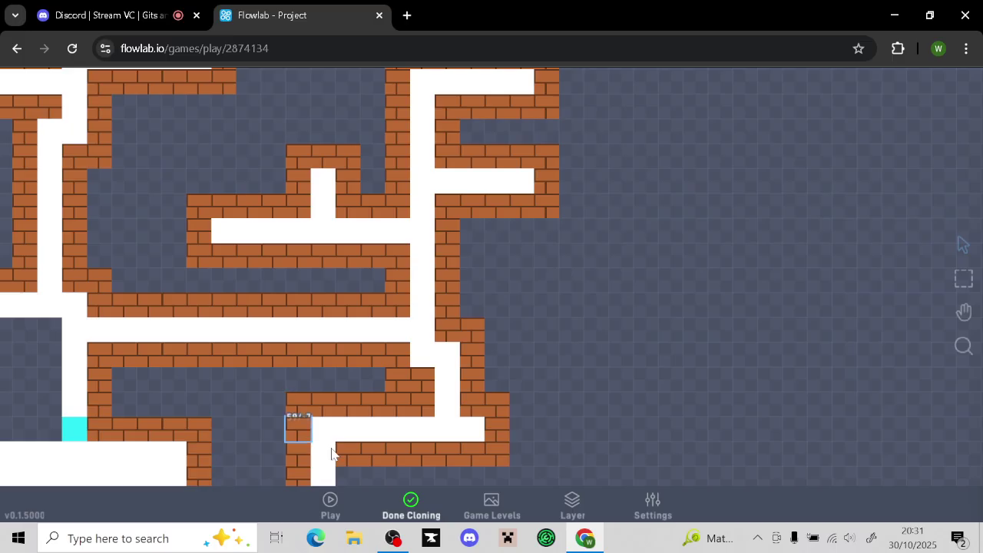
left_click(411, 503)
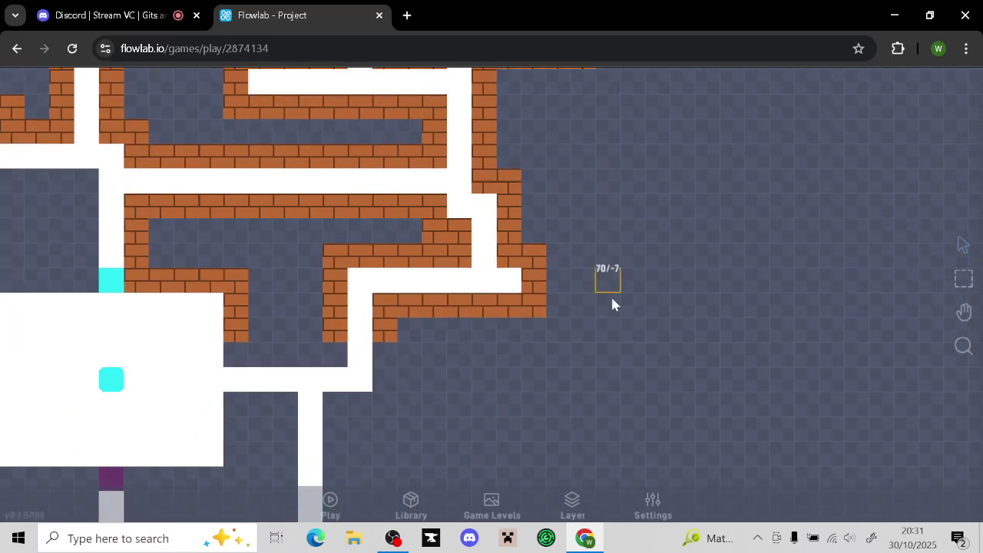
Clone bricks along both sides of the central room's east exit corridor and down the vertical passage branching south from it
left_click(358, 223)
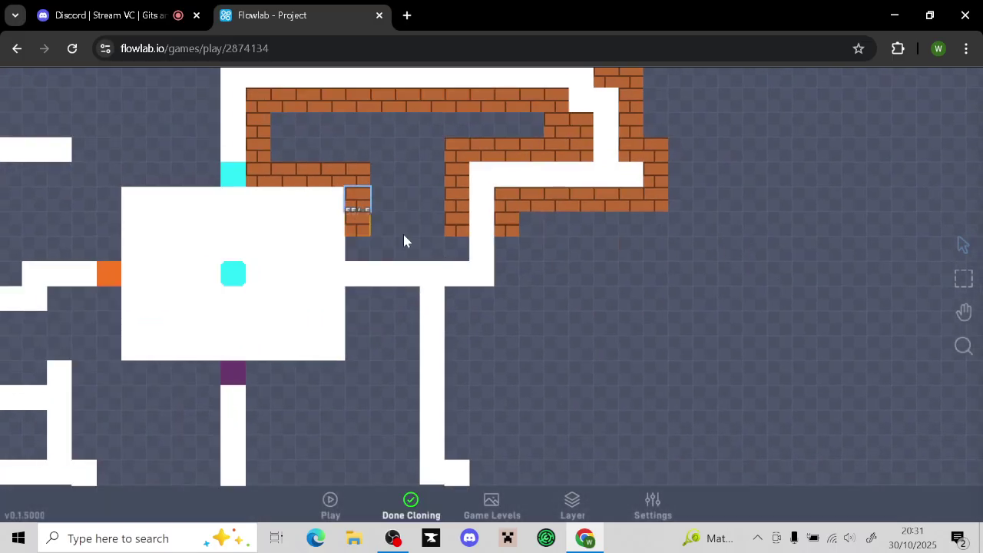
mouse_move(430, 249)
left_mouse_down()
mouse_move(454, 253)
mouse_move(374, 253)
mouse_move(370, 290)
mouse_move(396, 305)
mouse_move(496, 288)
mouse_move(453, 348)
left_mouse_up()
left_click_drag(453, 426, 453, 392)
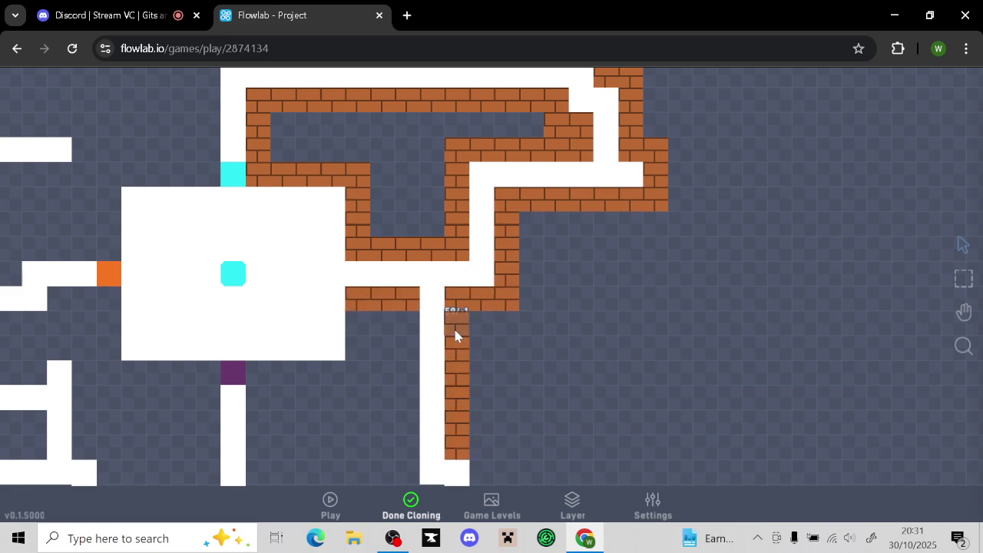
mouse_move(454, 336)
left_mouse_down()
mouse_move(406, 329)
mouse_move(402, 466)
mouse_move(479, 466)
mouse_move(485, 450)
left_mouse_up()
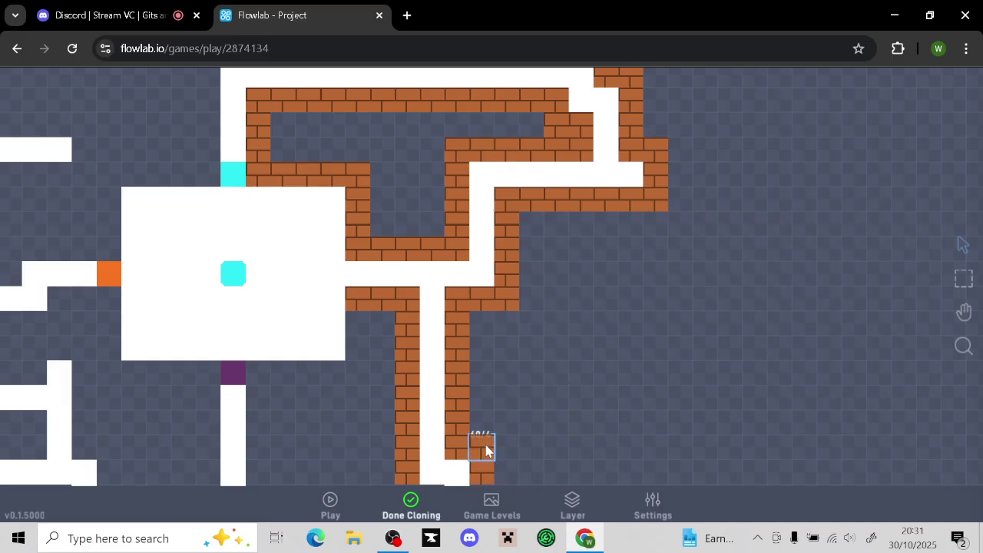
left_click(430, 503)
Clone bricks around the central room's southeast corner and down the east side of the purple door's corridor to its bend
left_click_drag(361, 408, 358, 247)
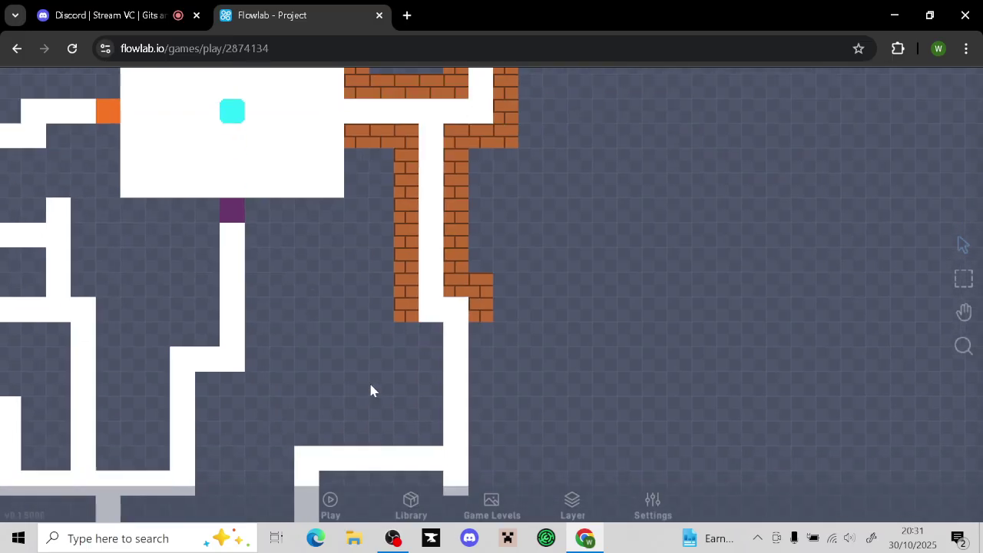
left_click_drag(370, 390, 420, 340)
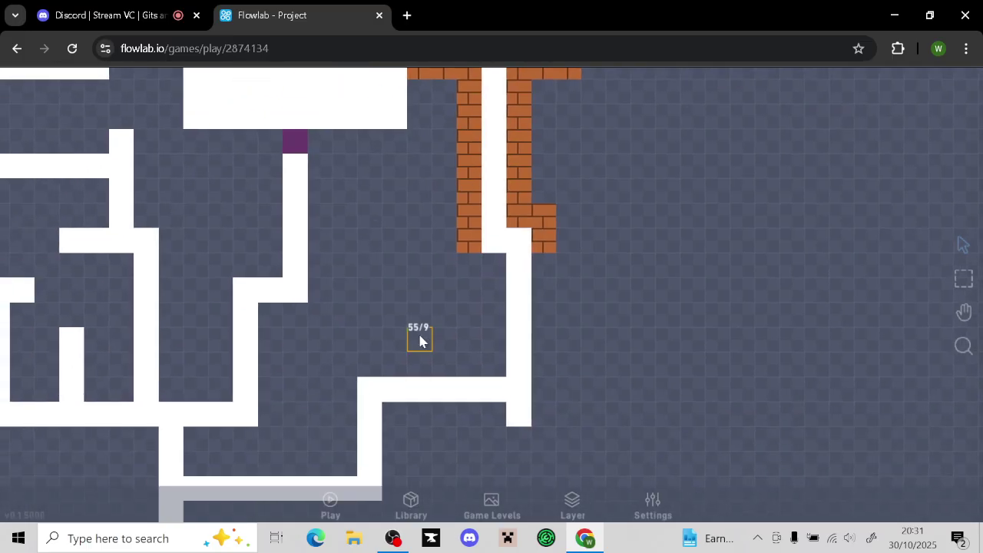
left_click_drag(413, 297, 400, 363)
left_click(453, 281)
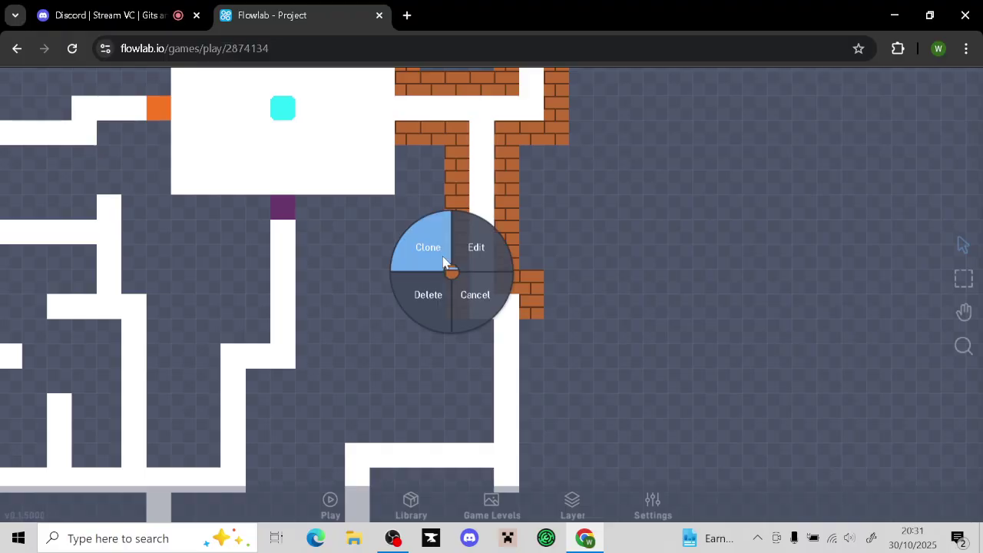
left_click(423, 245)
left_click_drag(403, 208, 311, 213)
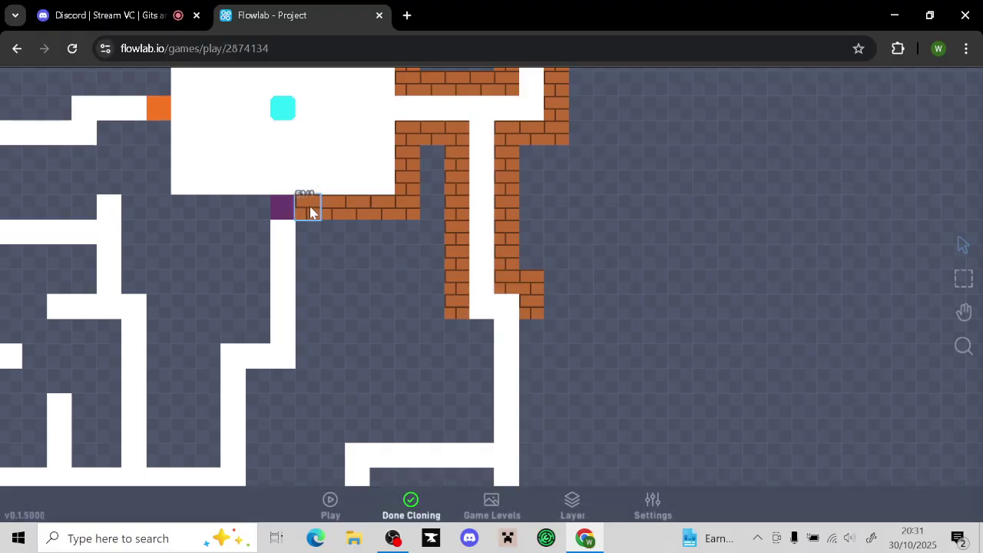
left_click_drag(311, 289, 308, 373)
left_click_drag(281, 386, 261, 382)
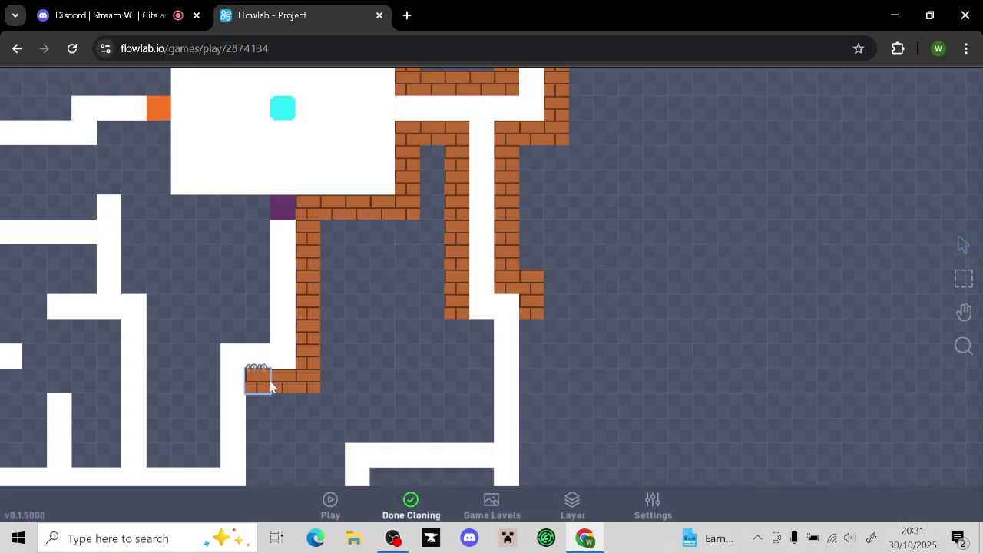
Clone bricks along the inner side of the southeast passage and farther down the east side of the purple door's corridor
mouse_move(459, 334)
left_mouse_down()
mouse_move(484, 377)
mouse_move(484, 432)
mouse_move(338, 435)
mouse_move(329, 472)
left_mouse_up()
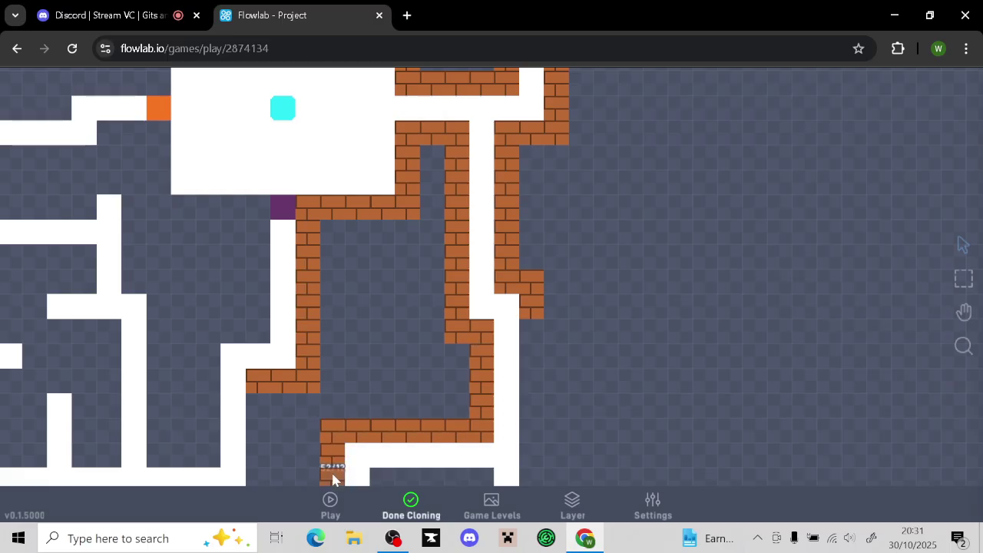
left_click_drag(267, 478, 262, 423)
left_click(411, 503)
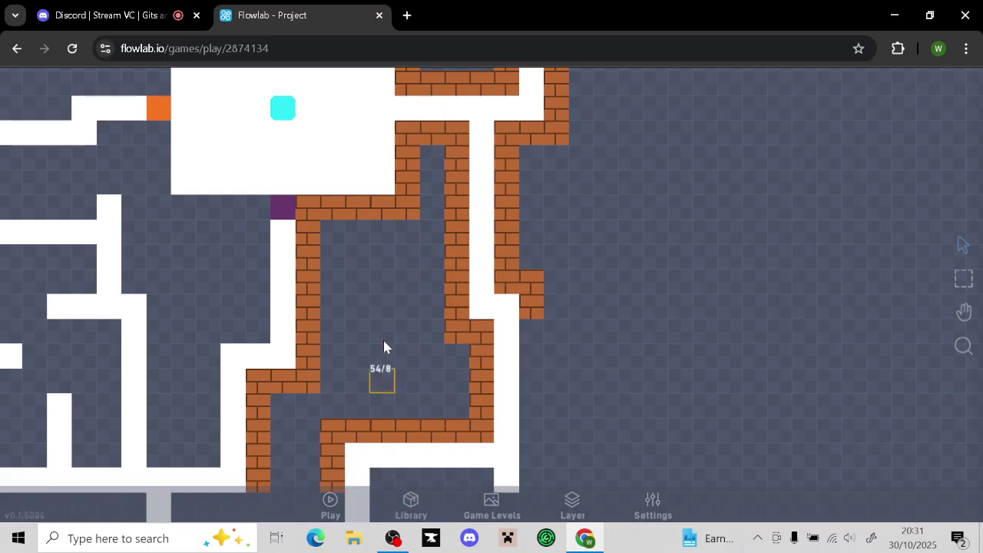
Clone bricks along the upper side of the lowest connecting corridor and start a row beneath the horizontal corridor above it
left_click_drag(383, 341, 417, 228)
left_click(288, 361)
left_click(274, 336)
mouse_move(288, 386)
left_mouse_down()
mouse_move(214, 399)
mouse_move(292, 424)
mouse_move(361, 426)
mouse_move(340, 379)
mouse_move(407, 476)
mouse_move(329, 451)
mouse_move(376, 482)
mouse_move(419, 478)
mouse_move(414, 357)
left_mouse_up()
left_click(411, 504)
Move the stray bricks off the lower connecting corridor into the row beneath the upper one, and wall the southeast passage's end and east side
left_click_drag(341, 388, 437, 366)
left_click(331, 443)
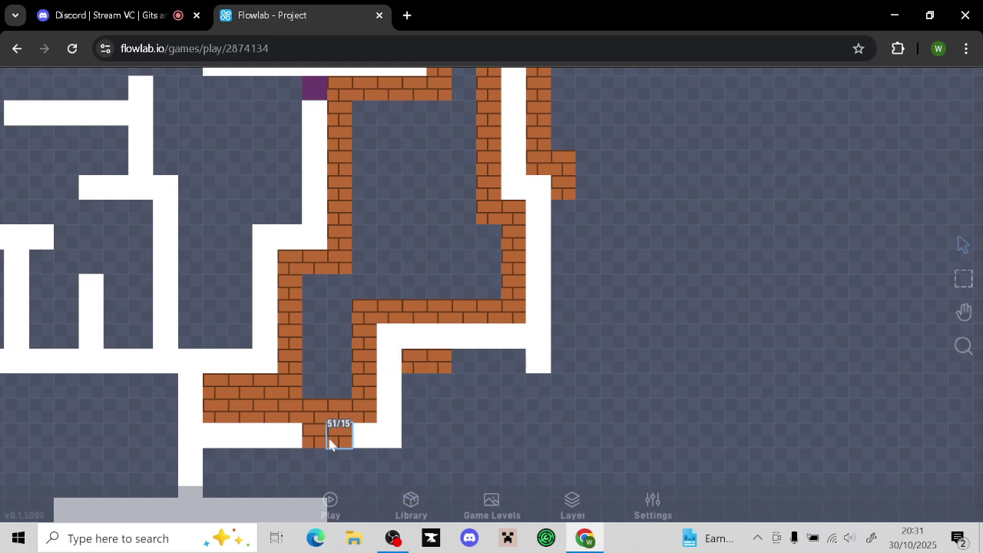
left_click_drag(331, 444, 462, 364)
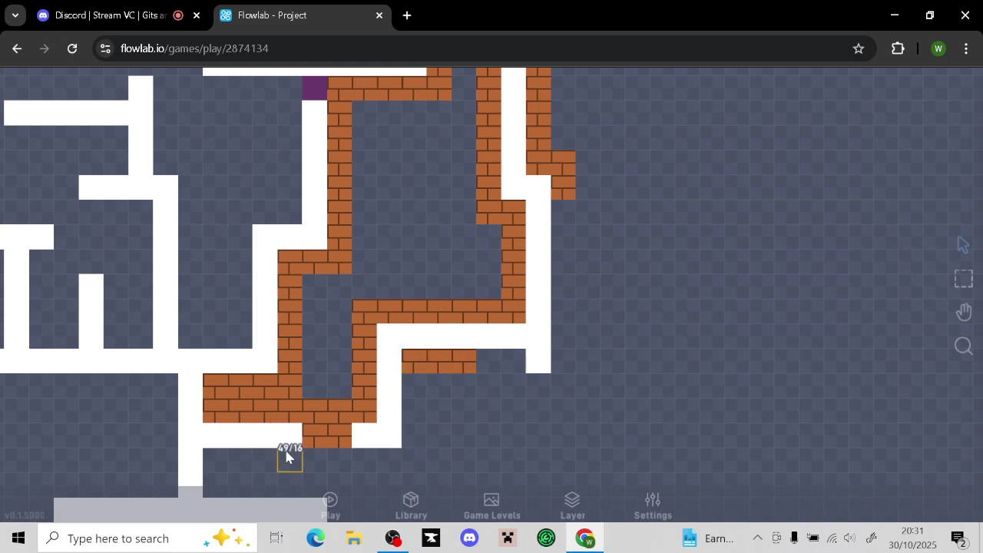
left_click_drag(314, 438, 505, 374)
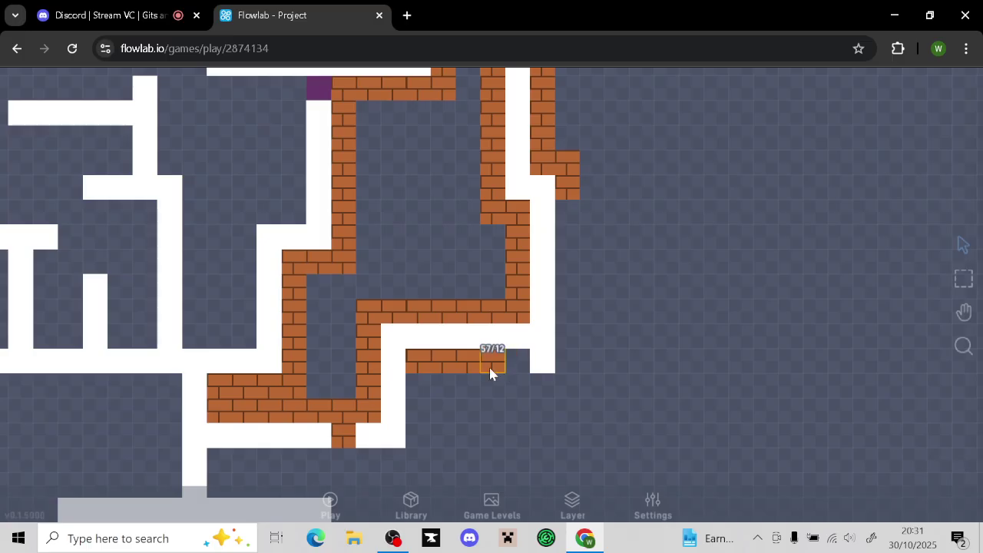
mouse_move(345, 444)
left_mouse_down()
mouse_move(556, 372)
mouse_move(520, 367)
mouse_move(566, 387)
mouse_move(566, 236)
left_mouse_up()
left_click(507, 350)
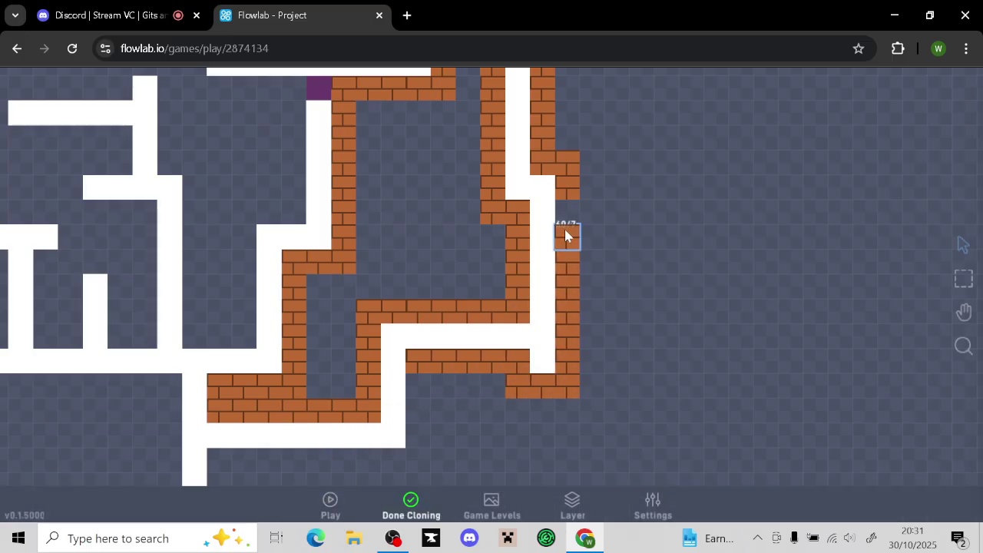
left_click(411, 500)
Clone bricks around the southern T-shaped dead end and the undersides of the adjoining corridors, moving misplaced bricks into the wall gaps
scroll(620, 422, "down", 2)
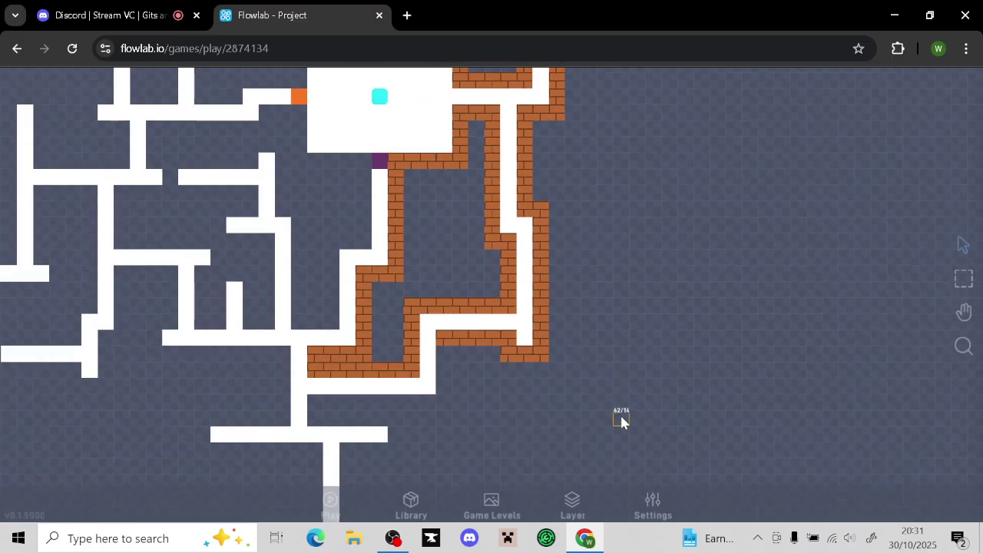
scroll(620, 422, "down", 2)
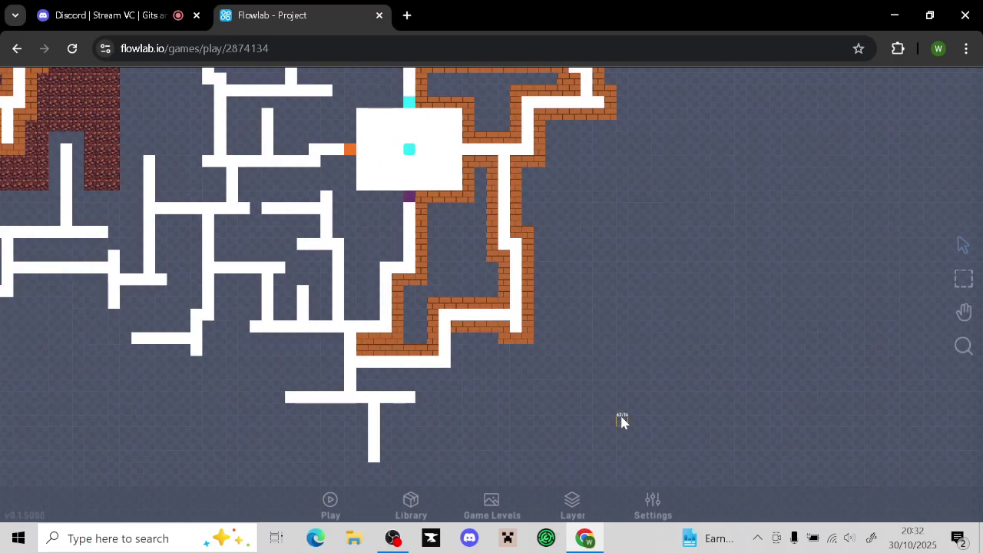
mouse_move(551, 401)
left_mouse_down()
mouse_move(717, 399)
mouse_move(656, 224)
mouse_move(659, 269)
mouse_move(610, 282)
mouse_move(496, 278)
mouse_move(568, 293)
mouse_move(592, 324)
mouse_move(540, 336)
mouse_move(536, 422)
mouse_move(517, 430)
mouse_move(494, 391)
mouse_move(492, 340)
left_mouse_up()
scroll(714, 401, "up", 2)
left_click(514, 229)
left_click(491, 211)
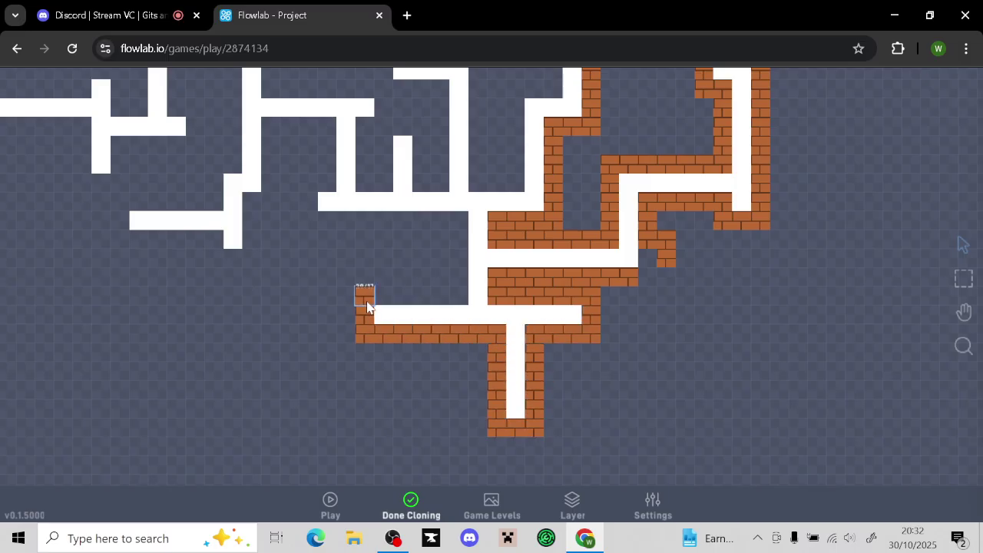
mouse_move(368, 306)
left_mouse_down()
mouse_move(443, 304)
mouse_move(465, 275)
mouse_move(463, 234)
mouse_move(365, 224)
mouse_move(309, 193)
mouse_move(325, 164)
mouse_move(303, 131)
mouse_move(263, 135)
mouse_move(253, 244)
left_mouse_up()
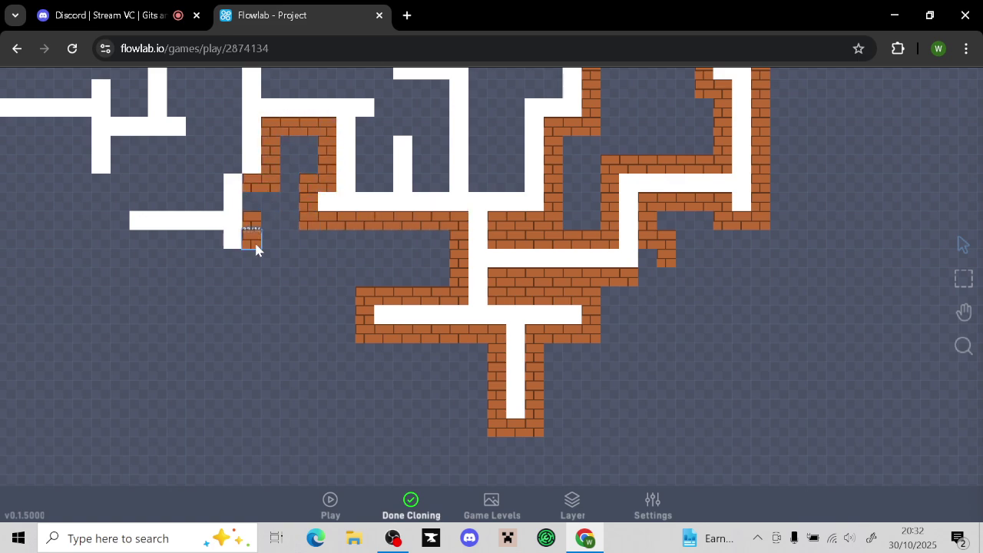
left_click(407, 499)
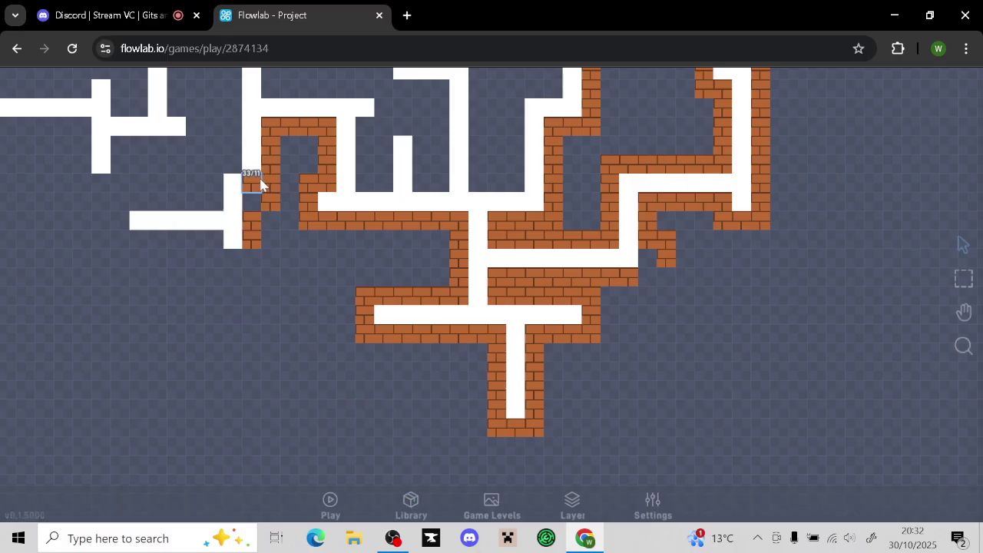
left_click_drag(260, 180, 263, 197)
left_click_drag(667, 261, 651, 259)
Clone bricks around the horizontal dead-end branch southwest of the junction and move its misplaced bricks to fit the corridor outline
left_click_drag(313, 291, 423, 325)
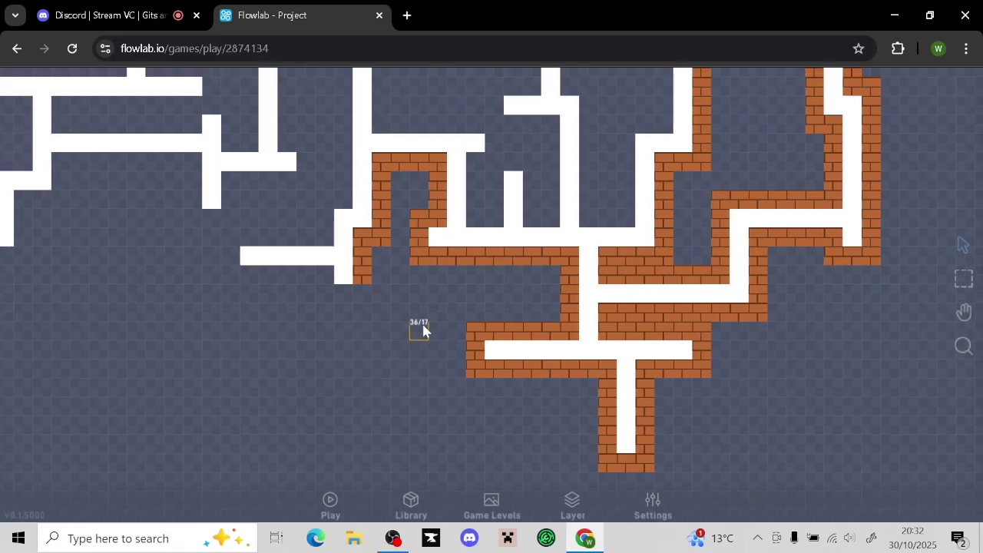
left_click(357, 271)
left_click(329, 248)
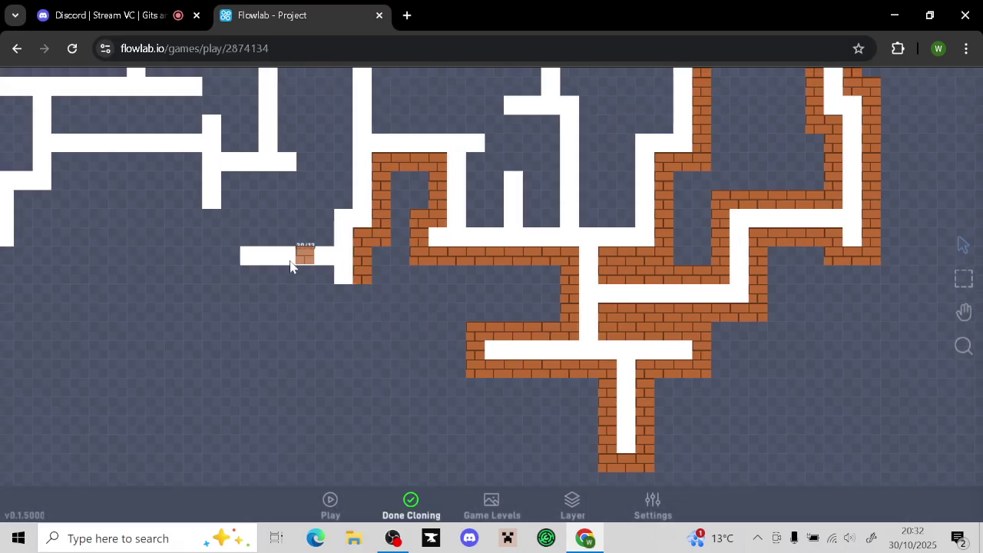
mouse_move(324, 243)
left_mouse_down()
mouse_move(230, 241)
mouse_move(254, 274)
mouse_move(323, 280)
left_mouse_up()
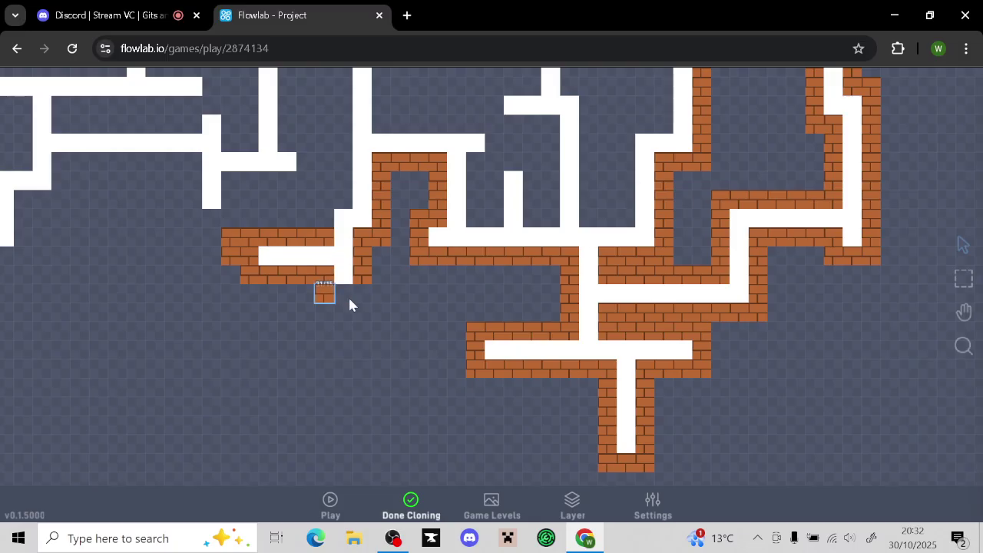
left_click_drag(341, 201, 317, 222)
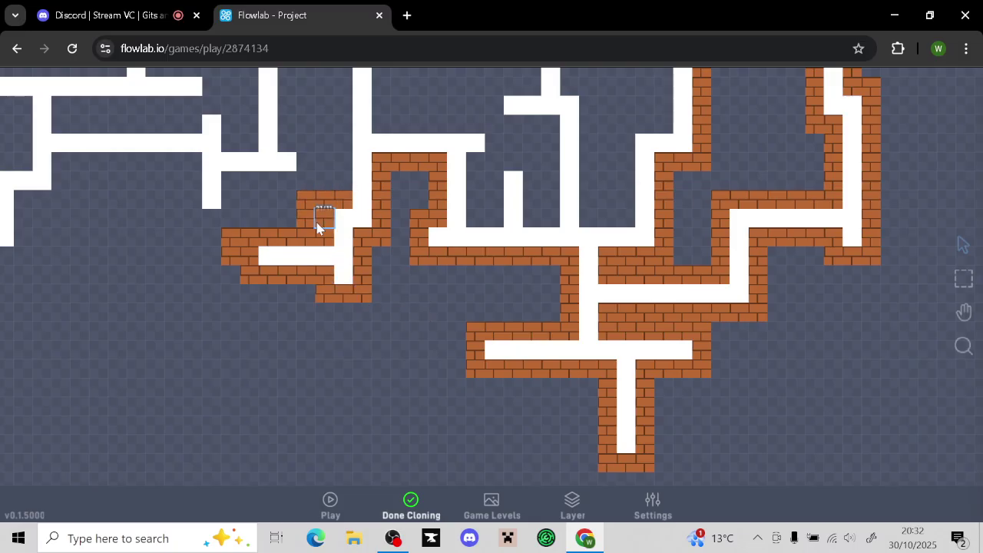
left_click(413, 506)
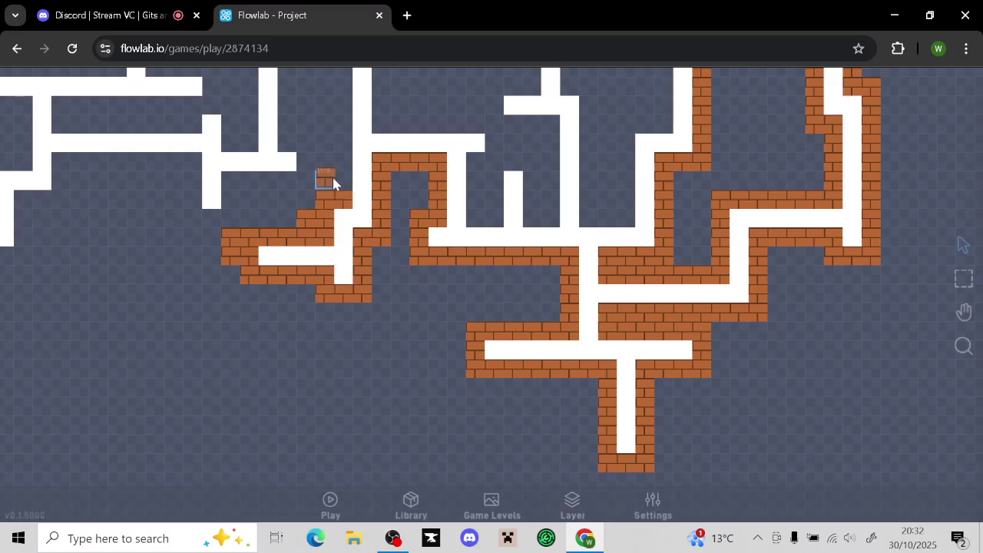
left_click_drag(308, 217, 342, 160)
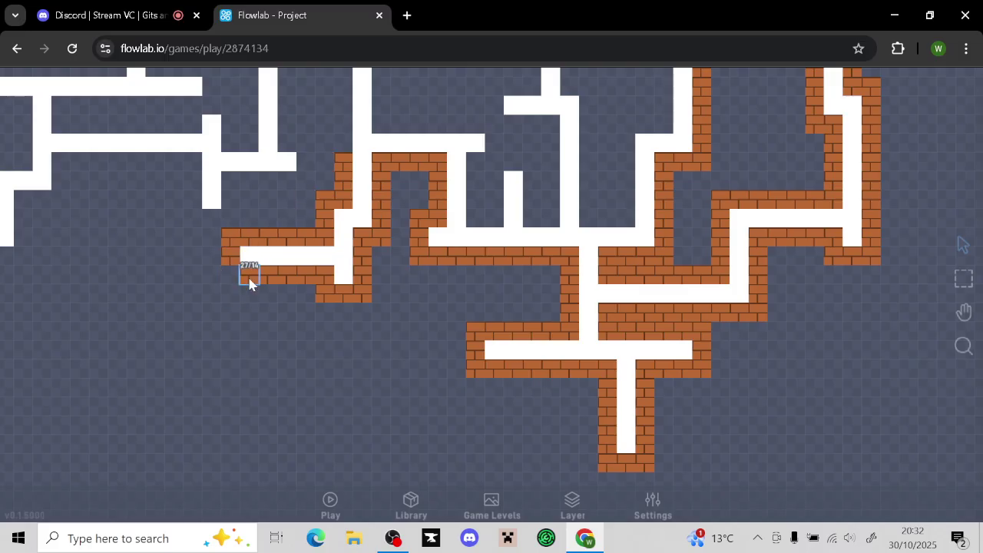
left_click_drag(221, 278, 223, 280)
Clone bricks around the gap between the two western vertical corridors and beneath the short horizontal branch beside them
left_click_drag(297, 404, 300, 480)
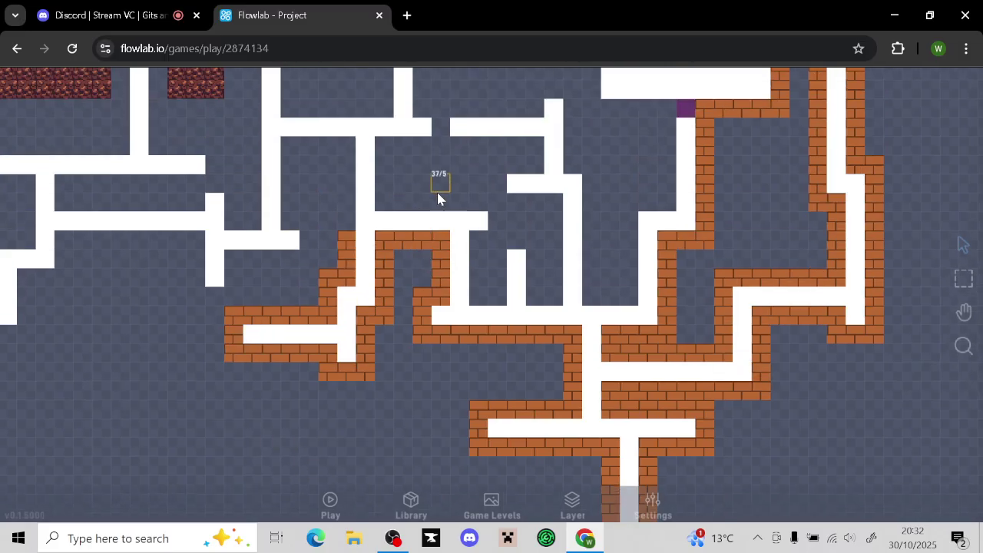
left_click_drag(436, 192, 447, 210)
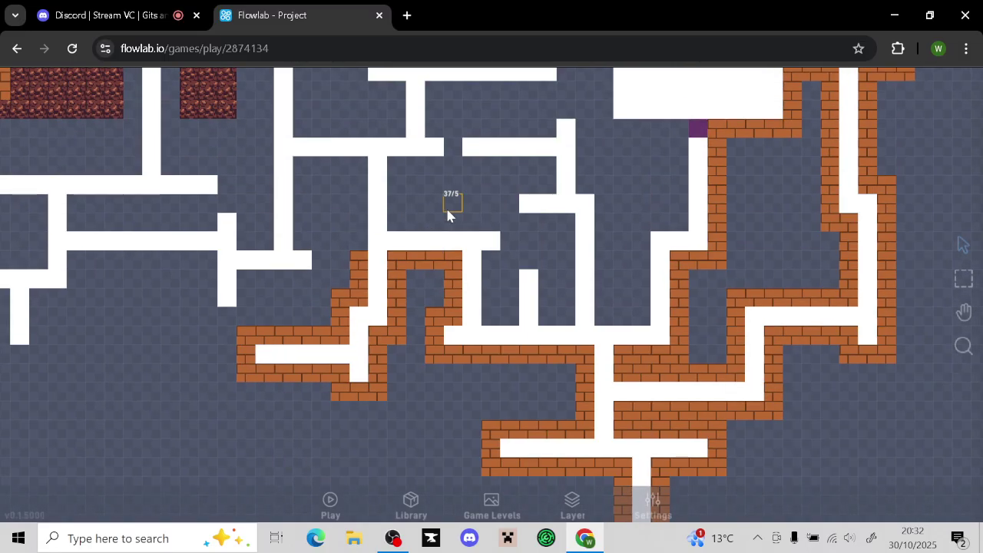
left_click(356, 258)
left_click(331, 239)
mouse_move(308, 229)
left_mouse_down()
mouse_move(309, 244)
mouse_move(321, 241)
left_mouse_up()
mouse_move(307, 171)
left_mouse_down()
mouse_move(341, 172)
mouse_move(358, 220)
mouse_move(332, 278)
left_mouse_up()
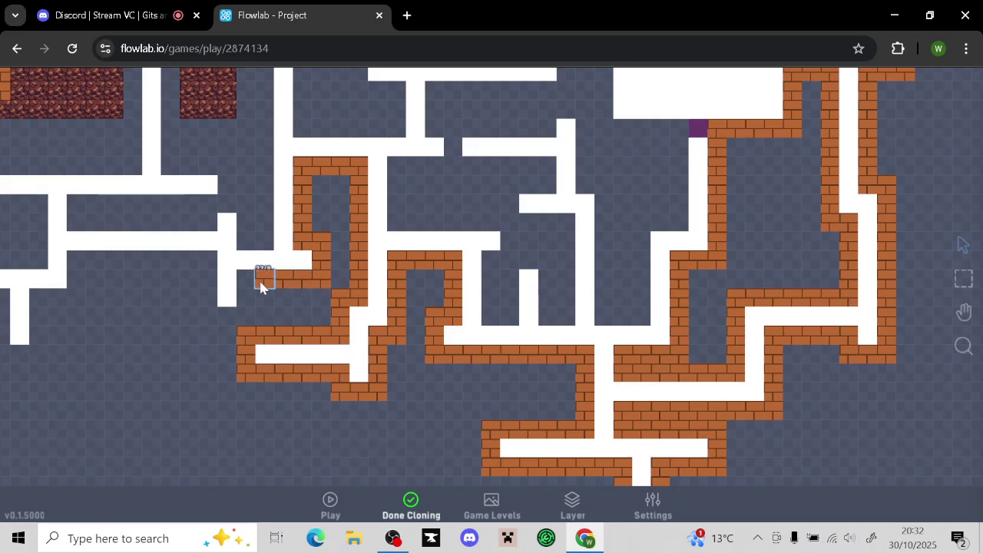
Clone bricks around the short downward stub, along the underside of the western corridor, and down the east side of the far-west passage
mouse_move(262, 286)
left_mouse_down()
mouse_move(210, 290)
mouse_move(243, 323)
mouse_move(253, 305)
left_mouse_up()
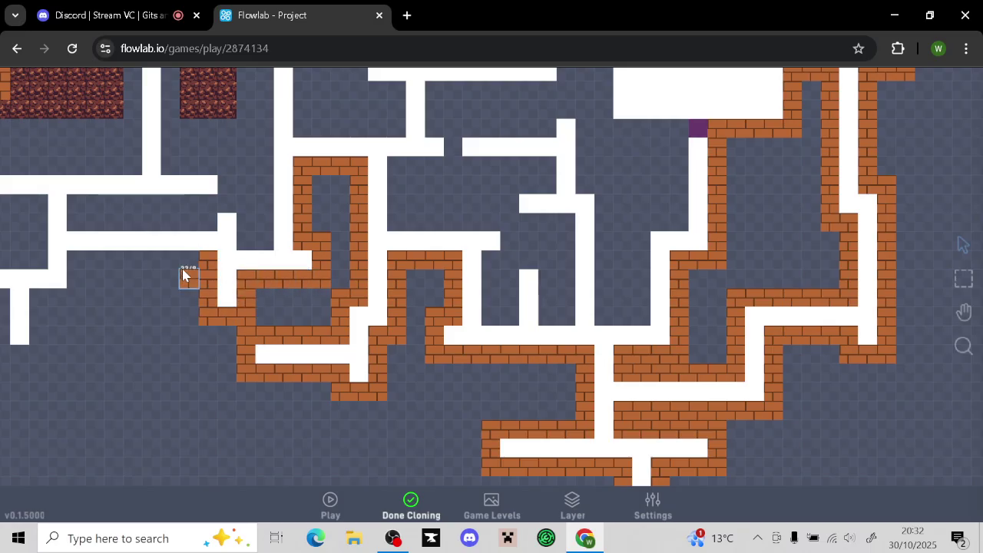
left_click_drag(160, 265, 81, 267)
left_click_drag(53, 302, 19, 355)
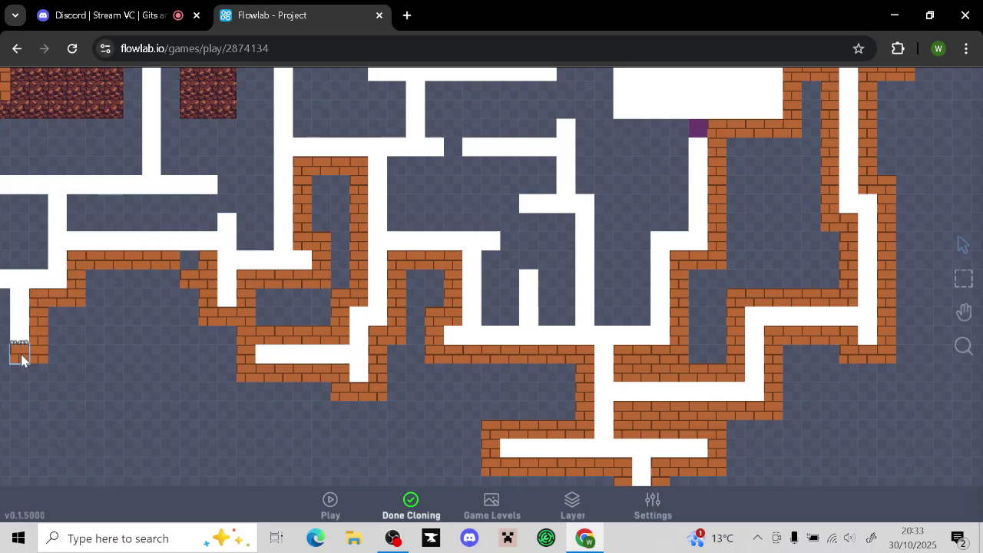
Move the misplaced brick below the western corridor up into the wall gap beside the short downward stub
left_click(415, 514)
scroll(190, 275, "down", 1)
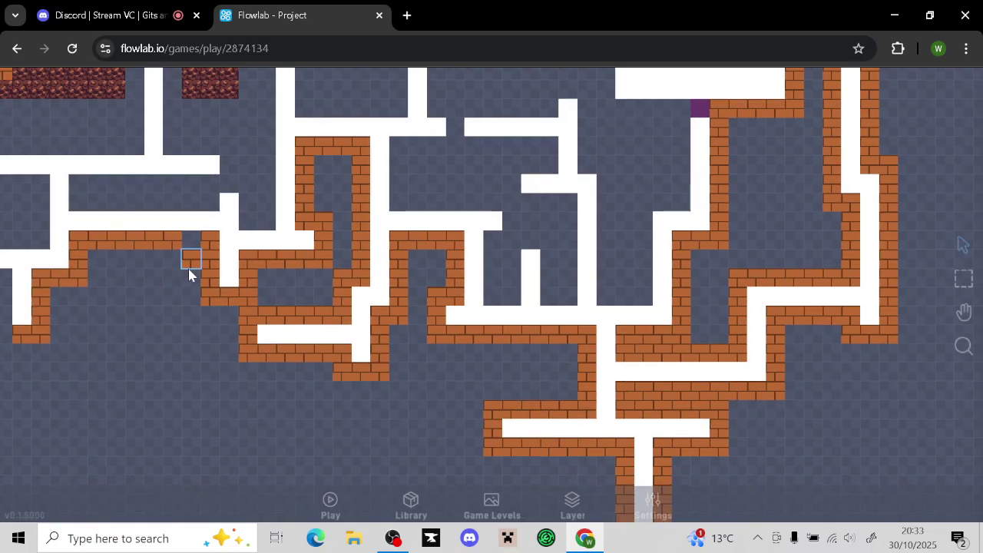
left_click_drag(190, 266, 184, 247)
left_click_drag(173, 326, 168, 407)
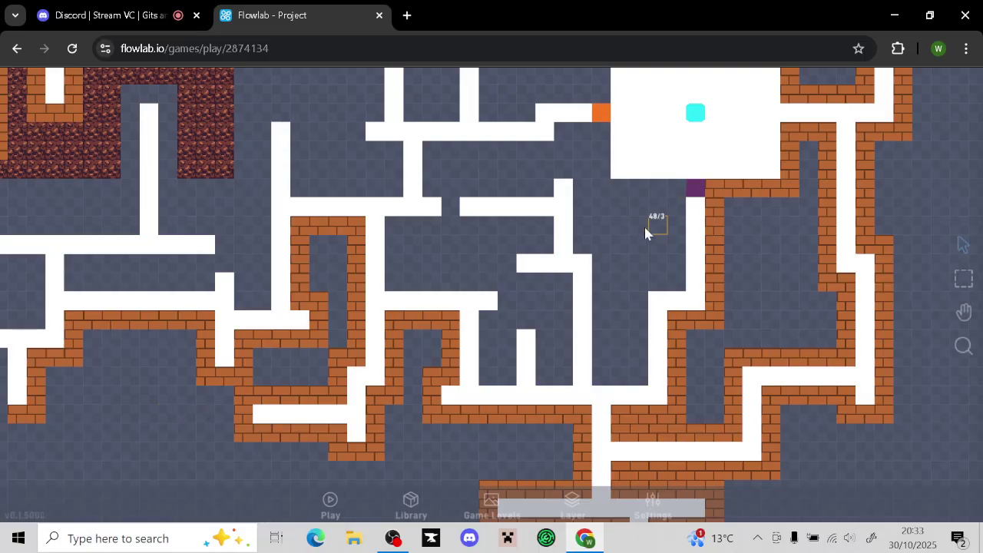
Clone bricks along the cyan-key room's west and south walls and down around the gap between the purple-door corridor and its western neighbour
left_click_drag(643, 226, 580, 295)
left_click(731, 105)
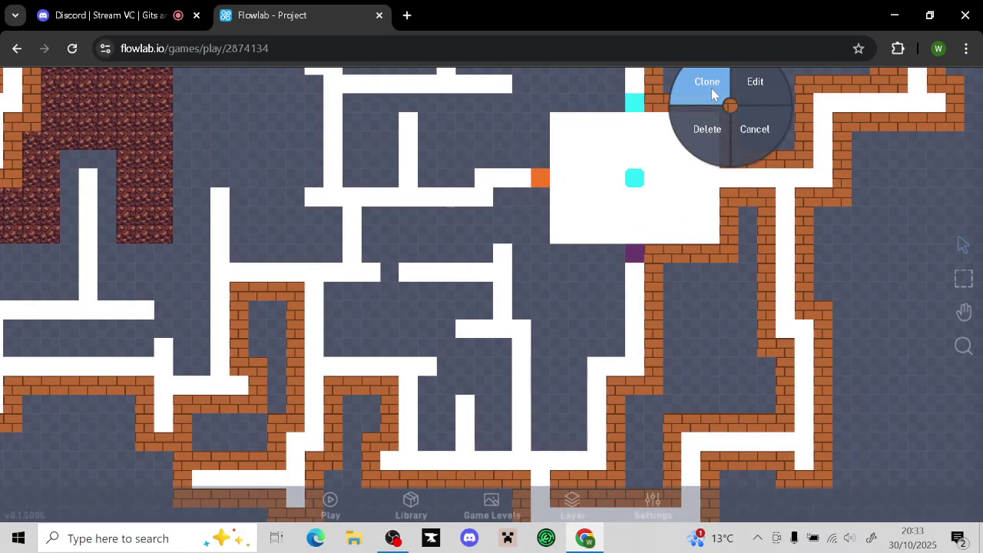
left_click(701, 84)
left_click(540, 194)
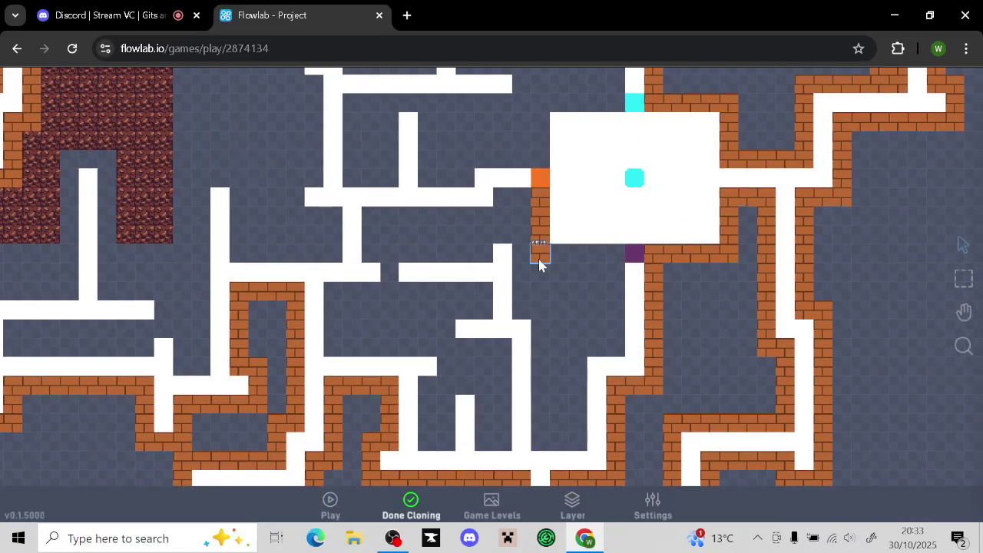
mouse_move(540, 265)
left_mouse_down()
mouse_move(608, 261)
mouse_move(612, 344)
mouse_move(588, 345)
mouse_move(577, 417)
mouse_move(555, 438)
mouse_move(569, 443)
mouse_move(541, 444)
left_mouse_up()
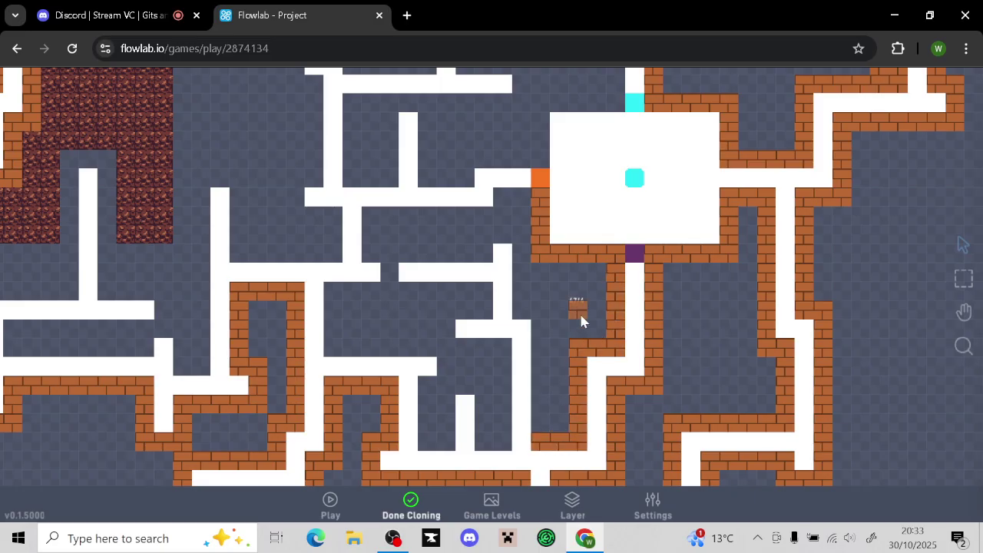
mouse_move(523, 285)
left_mouse_down()
mouse_move(542, 345)
mouse_move(539, 439)
left_mouse_up()
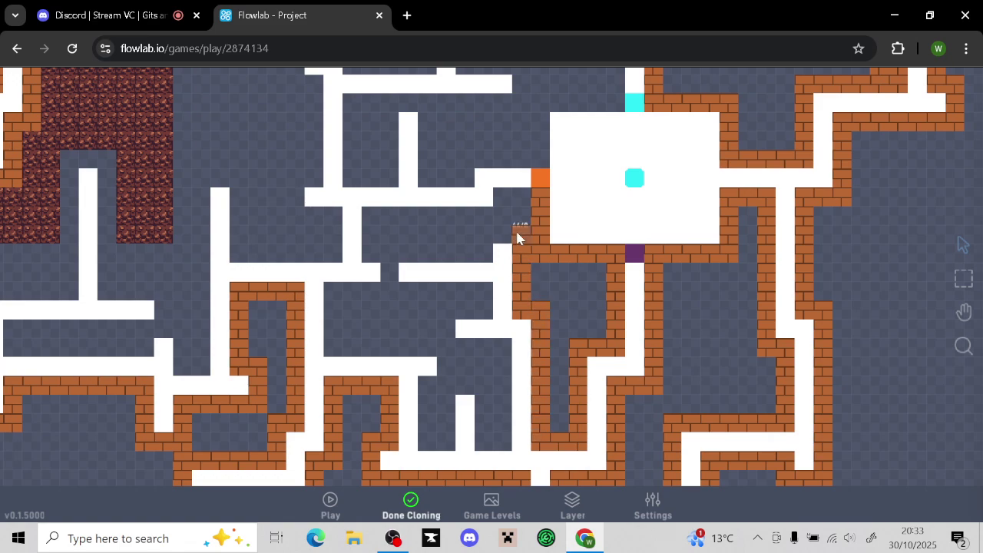
Clone bricks around the corridors southwest of the cyan-key room and around the vertical dead end west of the orange door
mouse_move(517, 238)
left_mouse_down()
mouse_move(478, 233)
mouse_move(406, 257)
mouse_move(391, 276)
mouse_move(399, 290)
mouse_move(469, 294)
mouse_move(491, 310)
mouse_move(452, 323)
mouse_move(503, 386)
mouse_move(504, 443)
mouse_move(450, 389)
mouse_move(446, 432)
mouse_move(433, 432)
mouse_move(430, 346)
mouse_move(355, 342)
mouse_move(373, 274)
mouse_move(369, 233)
mouse_move(387, 219)
mouse_move(477, 222)
left_mouse_up()
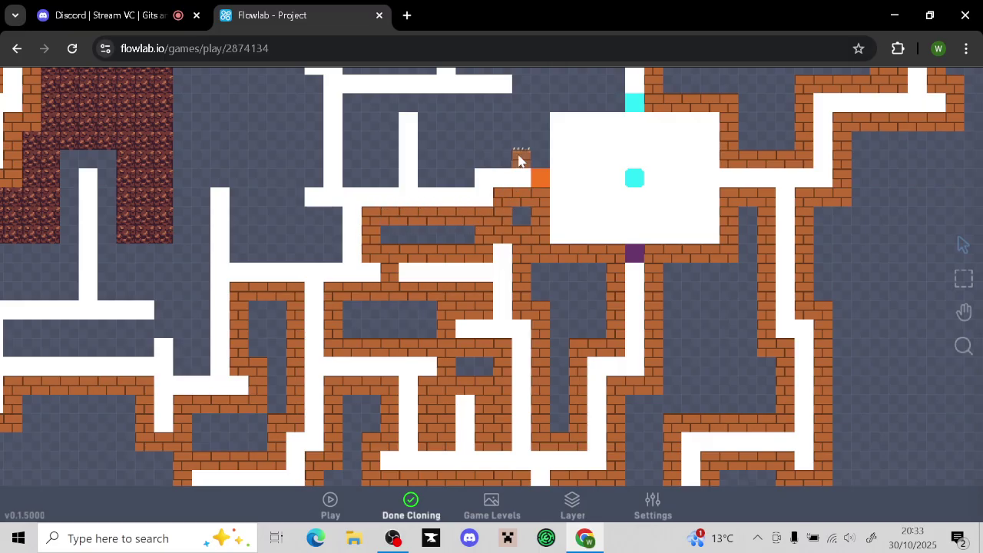
mouse_move(503, 168)
left_mouse_down()
mouse_move(407, 172)
mouse_move(411, 109)
mouse_move(377, 103)
mouse_move(356, 136)
mouse_move(353, 175)
mouse_move(386, 148)
mouse_move(389, 120)
left_mouse_up()
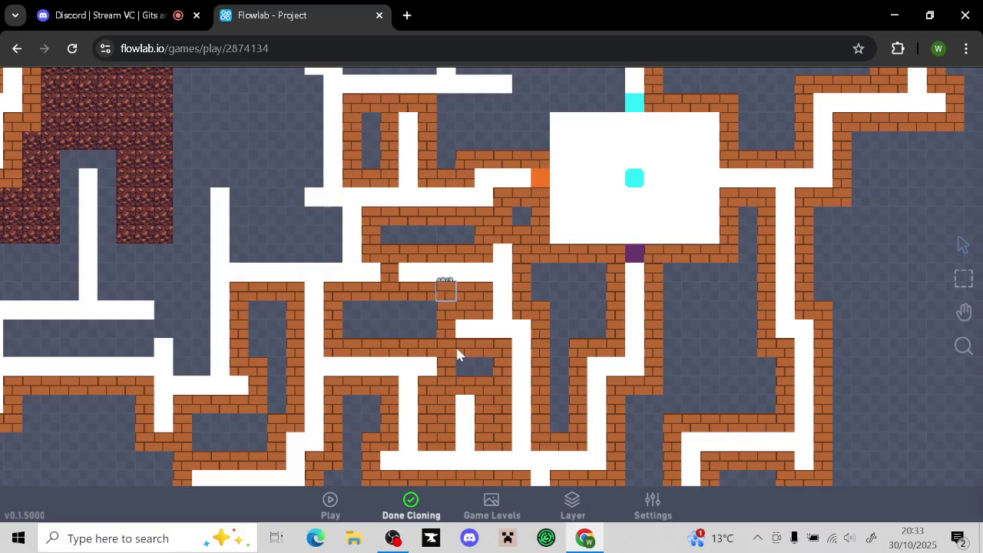
left_click(411, 504)
Clone bricks around the gap northwest of the cyan-key room up to the cyan door, moving the misplaced brick into the wall corner
left_click_drag(490, 152, 332, 383)
left_click(279, 351)
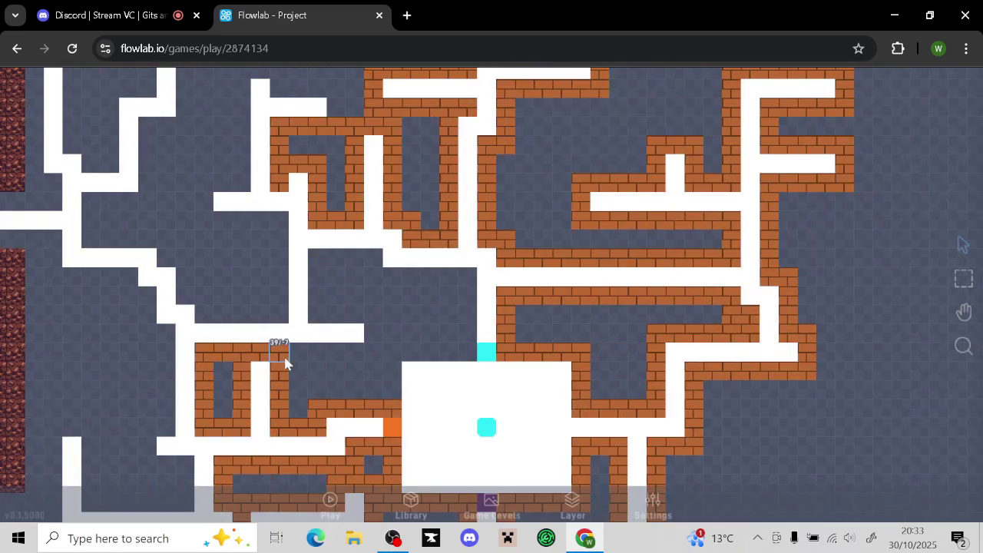
left_click(258, 332)
mouse_move(353, 263)
left_mouse_down()
mouse_move(366, 265)
mouse_move(322, 259)
mouse_move(333, 299)
mouse_move(372, 338)
mouse_move(293, 352)
left_mouse_up()
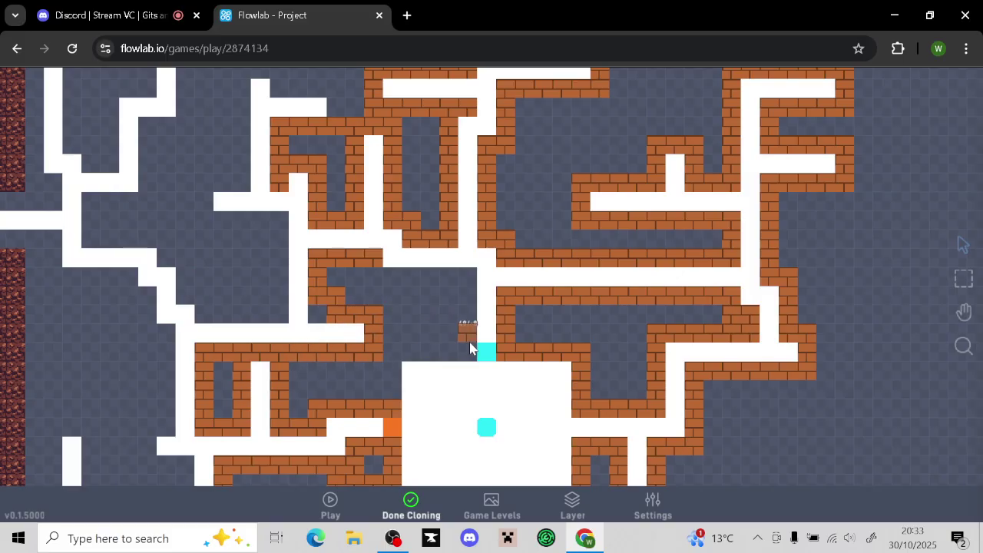
left_click_drag(470, 347, 393, 352)
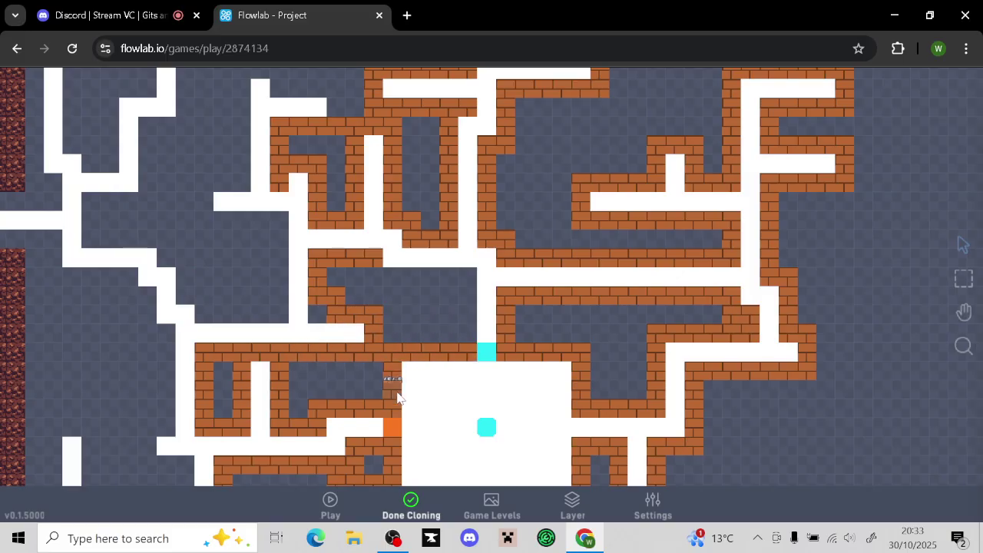
mouse_move(377, 291)
left_mouse_down()
mouse_move(448, 280)
mouse_move(467, 329)
mouse_move(460, 286)
left_mouse_up()
left_click(421, 505)
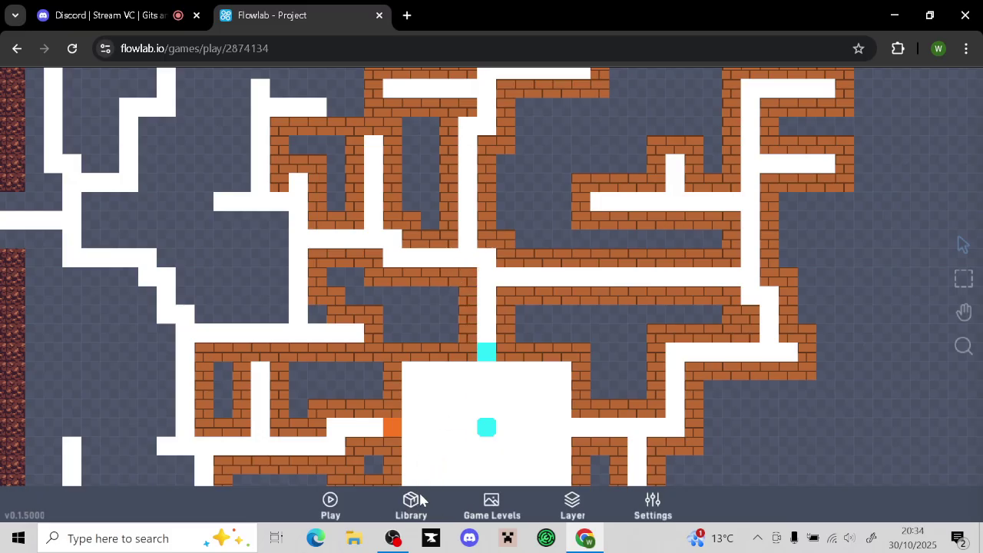
left_click_drag(336, 311, 317, 317)
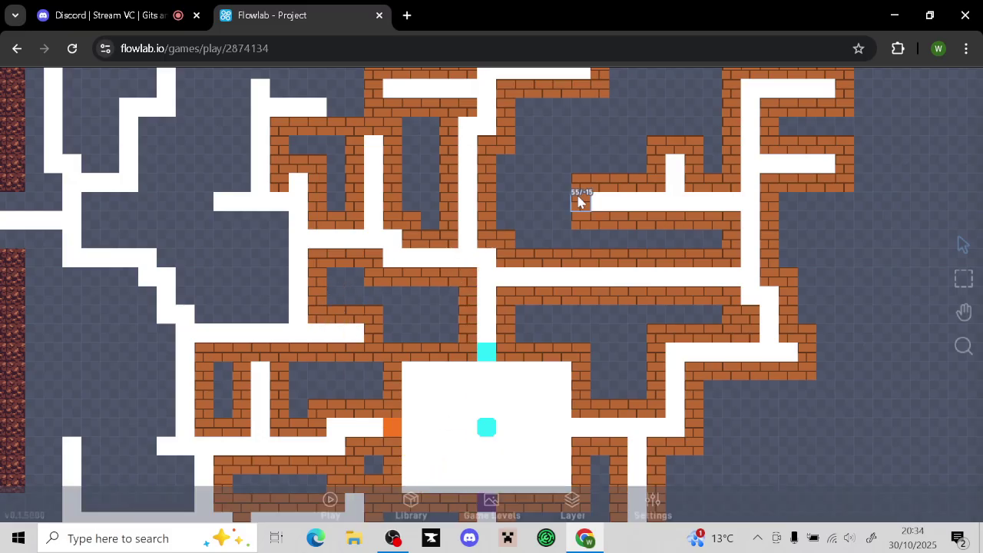
Clone bricks around the end of the corridor with the short downward dead end, southeast of the starting room
scroll(596, 307, "down", 4)
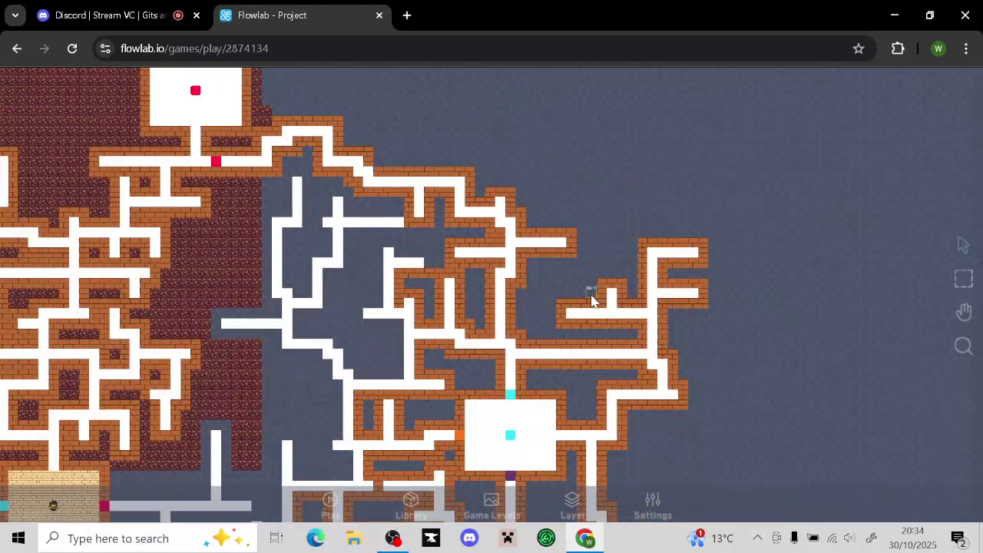
left_click_drag(583, 192, 592, 128)
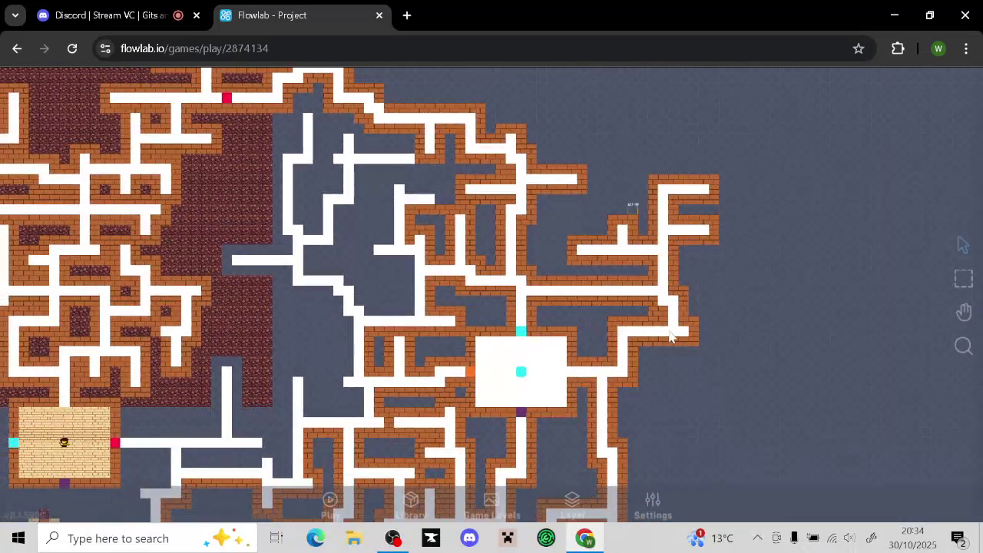
left_click_drag(716, 434, 850, 410)
left_click_drag(517, 249, 614, 114)
left_click_drag(501, 462, 550, 532)
left_click_drag(563, 491, 601, 412)
scroll(589, 454, "up", 3)
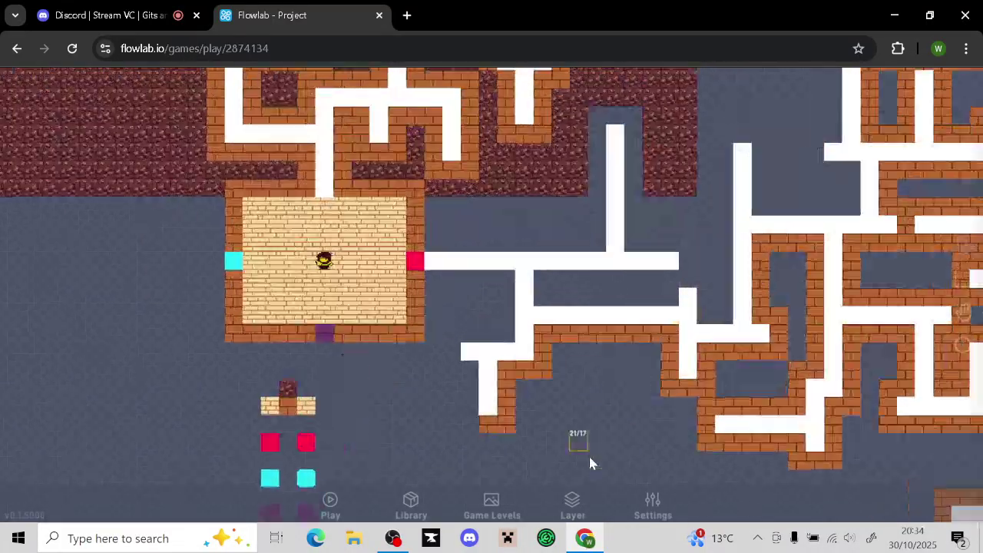
left_click_drag(589, 456, 604, 383)
left_click(503, 363)
left_click(478, 331)
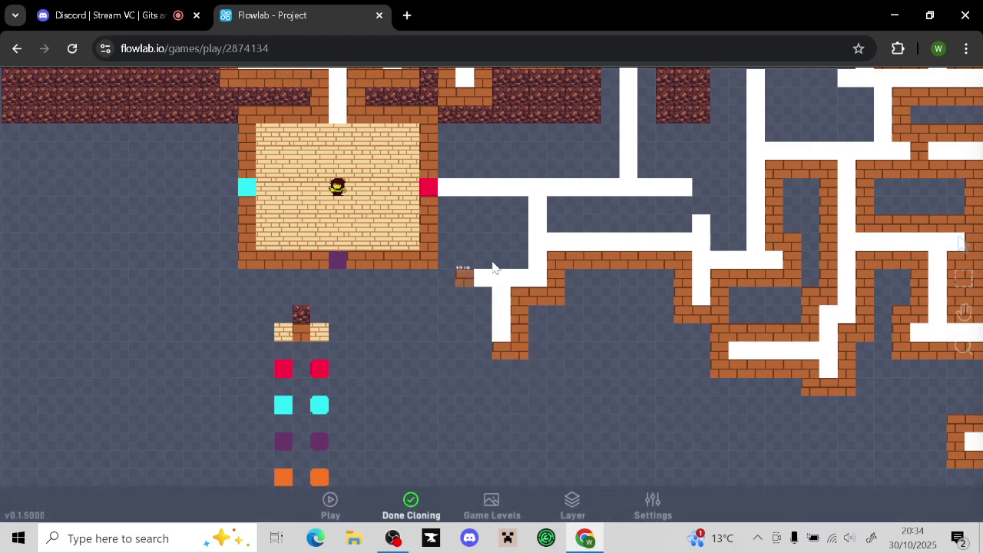
left_click(509, 261)
left_click_drag(465, 265, 487, 356)
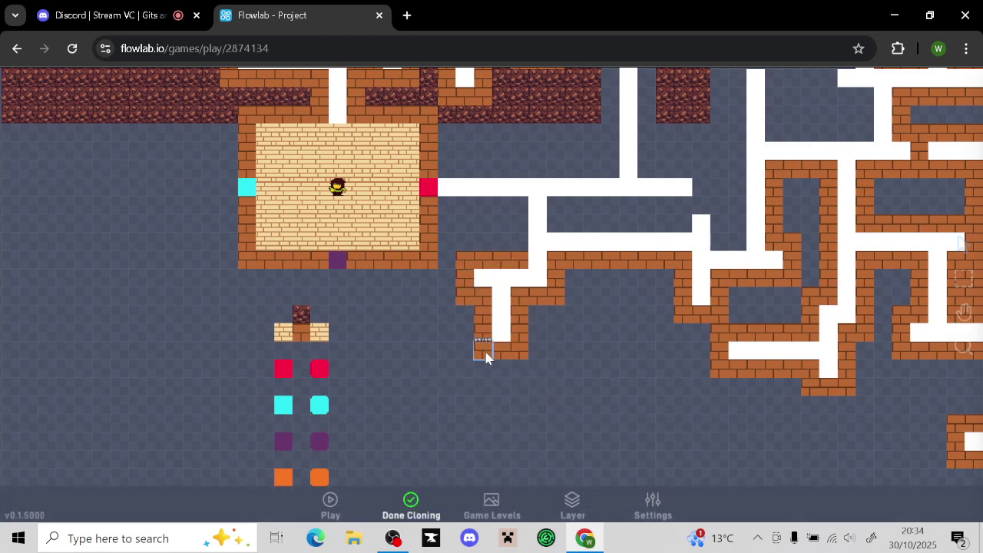
Clone bricks along both sides of the corridor east of the starting room's red door and around its eastern end
mouse_move(515, 218)
left_mouse_down()
mouse_move(519, 235)
mouse_move(445, 166)
mouse_move(606, 171)
left_mouse_up()
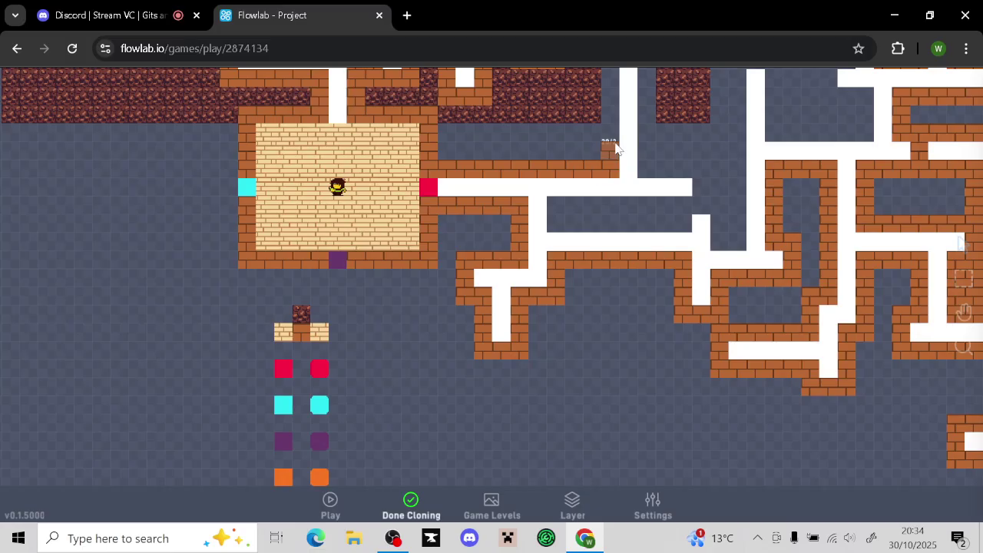
mouse_move(698, 206)
left_mouse_down()
mouse_move(558, 213)
mouse_move(570, 226)
mouse_move(665, 215)
mouse_move(727, 236)
mouse_move(714, 223)
mouse_move(718, 193)
mouse_move(706, 196)
left_mouse_up()
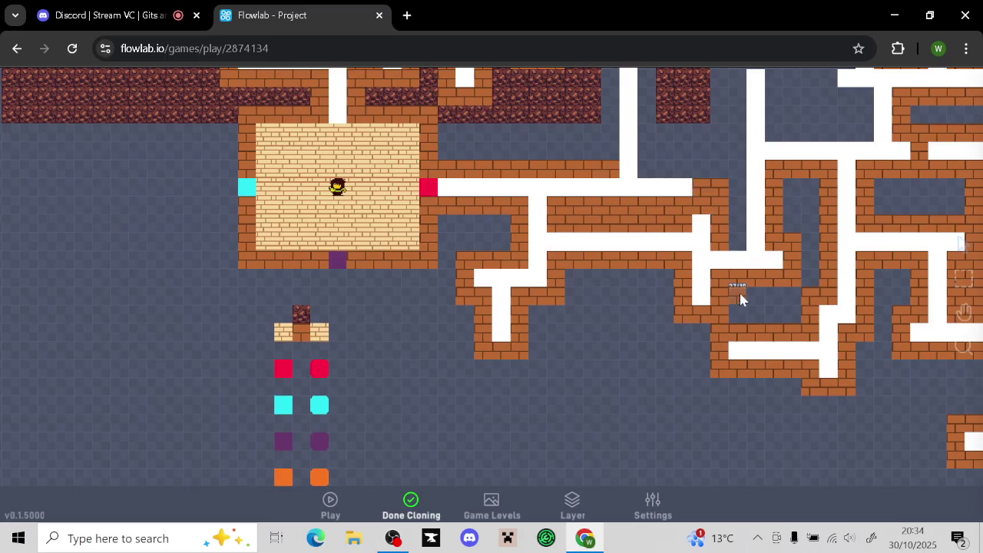
left_click(430, 509)
Clone bricks around the vertical dead end that rises into the dark rock from the red-door corridor
scroll(720, 196, "up", 1)
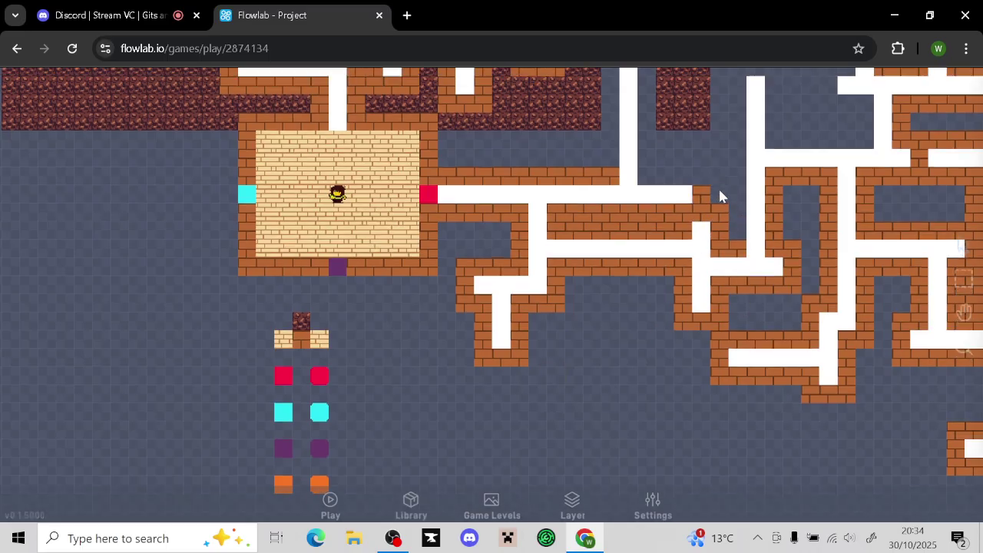
mouse_move(719, 192)
left_mouse_down()
mouse_move(623, 378)
mouse_move(553, 358)
left_mouse_up()
left_click(605, 382)
left_click(604, 353)
mouse_move(513, 235)
left_mouse_down()
mouse_move(535, 228)
mouse_move(555, 291)
left_mouse_up()
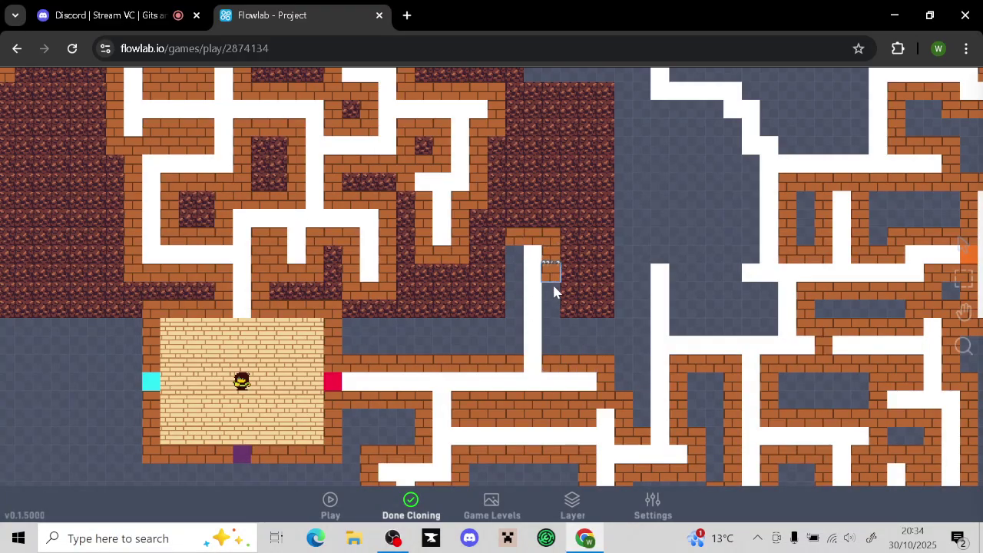
left_click_drag(515, 254, 516, 343)
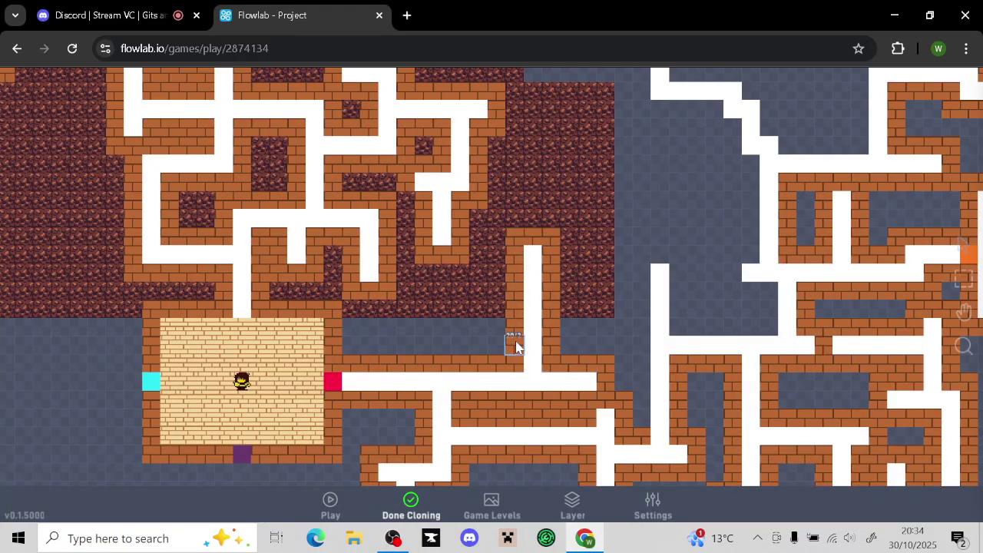
Clone bricks around the next vertical dead end to the east and up the west side of the stepped corridor northeast of it
mouse_move(642, 390)
left_mouse_down()
mouse_move(639, 417)
mouse_move(646, 286)
mouse_move(659, 251)
mouse_move(681, 283)
mouse_move(679, 324)
mouse_move(754, 329)
mouse_move(766, 291)
mouse_move(731, 288)
mouse_move(731, 253)
mouse_move(746, 258)
mouse_move(751, 184)
left_mouse_up()
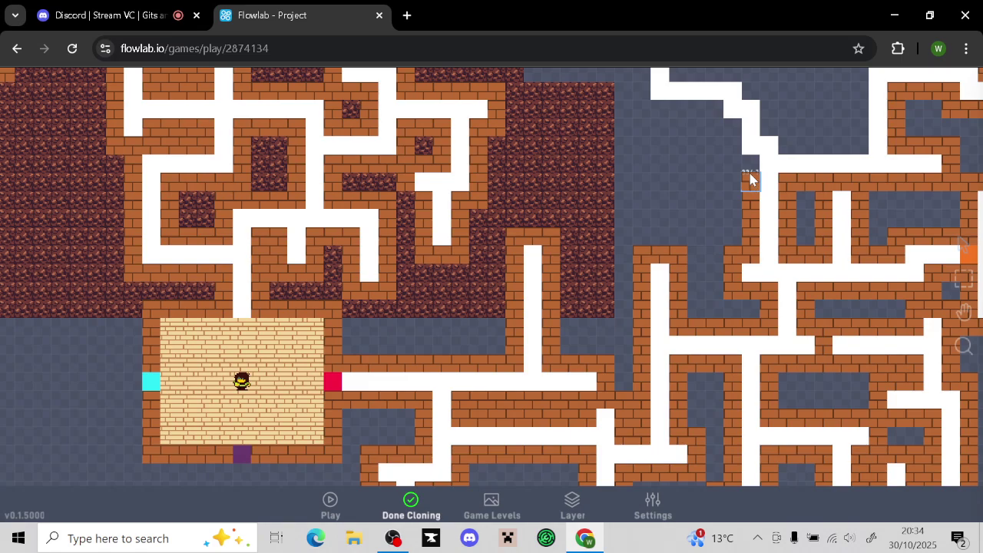
mouse_move(651, 115)
left_mouse_down()
mouse_move(711, 108)
mouse_move(734, 158)
left_mouse_up()
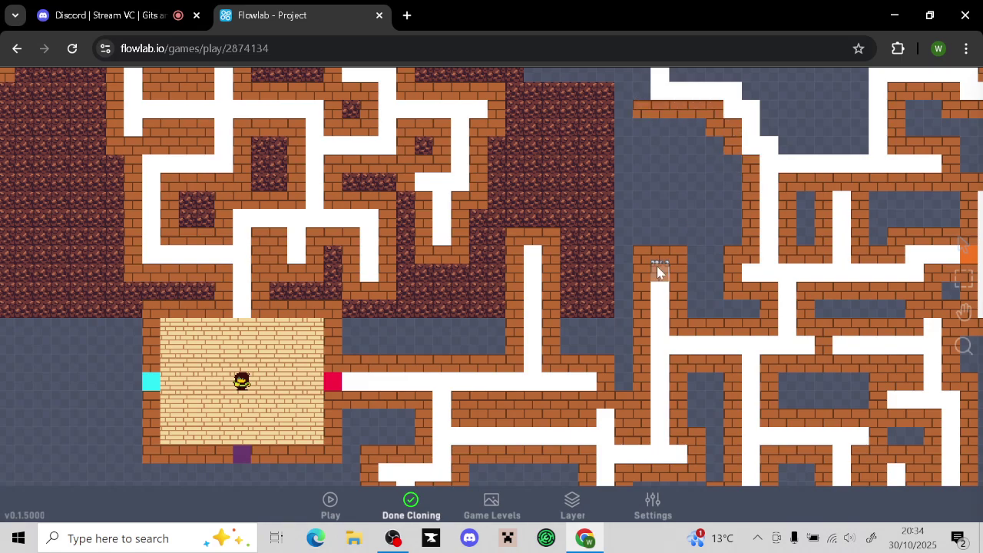
left_click(734, 164)
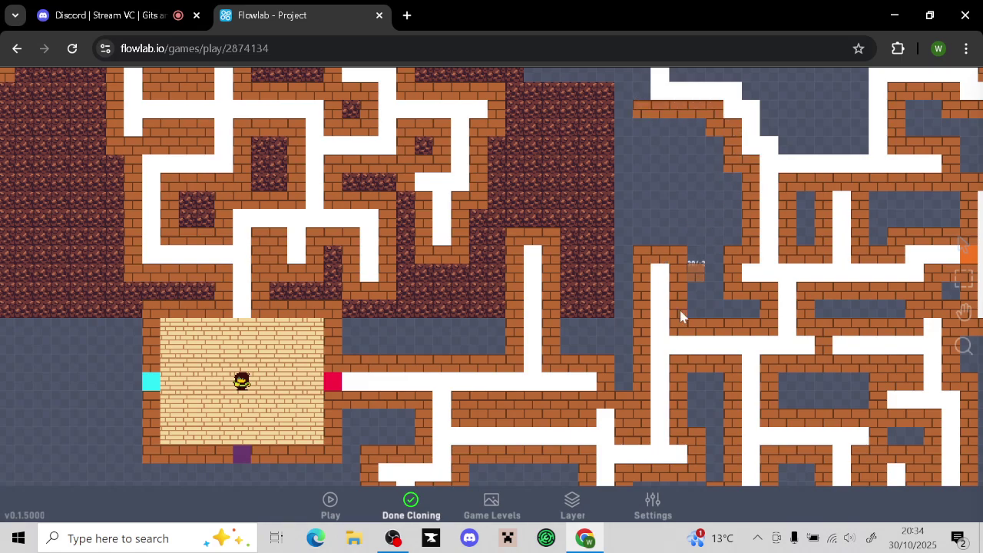
left_click(424, 506)
Clone bricks around the horizontal dead end that extends west into the dark rock from the stepped corridor
mouse_move(642, 238)
left_mouse_down()
mouse_move(570, 487)
mouse_move(535, 547)
left_mouse_up()
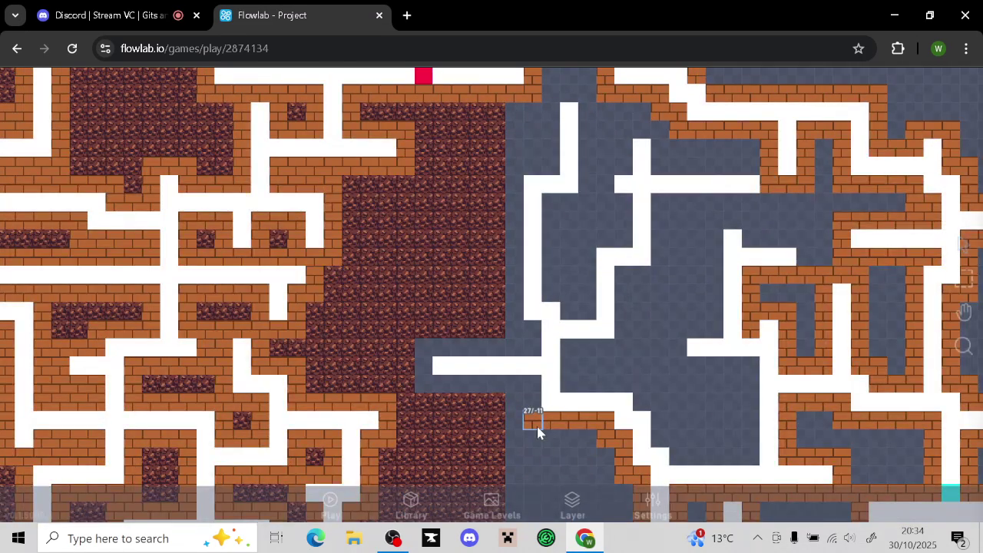
left_click(551, 424)
left_click(516, 403)
mouse_move(534, 344)
left_mouse_down()
mouse_move(441, 342)
mouse_move(423, 380)
mouse_move(494, 389)
left_mouse_up()
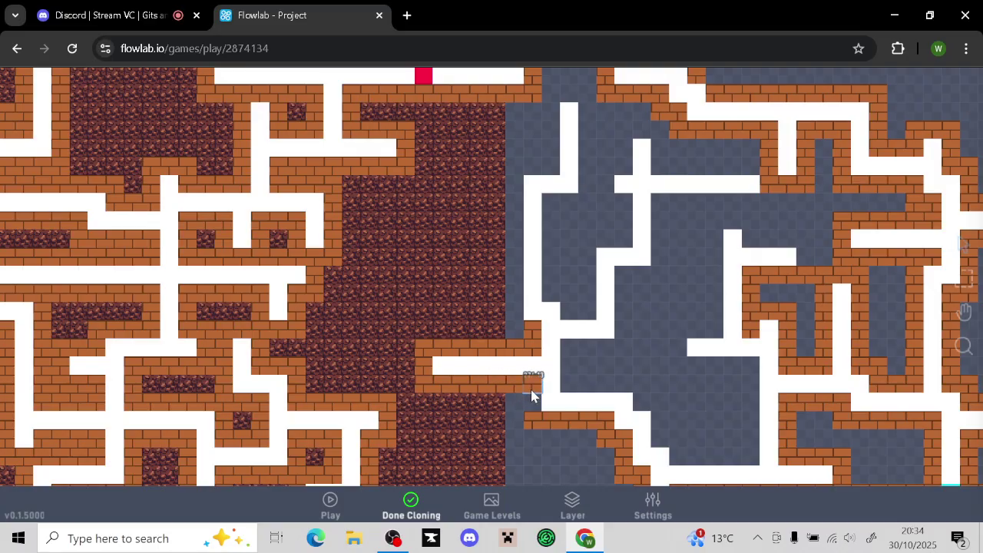
Clone bricks around the zigzag corridors east of the dark rock and down the east side of the stepped corridor
mouse_move(513, 325)
left_mouse_down()
mouse_move(515, 173)
mouse_move(548, 175)
left_mouse_up()
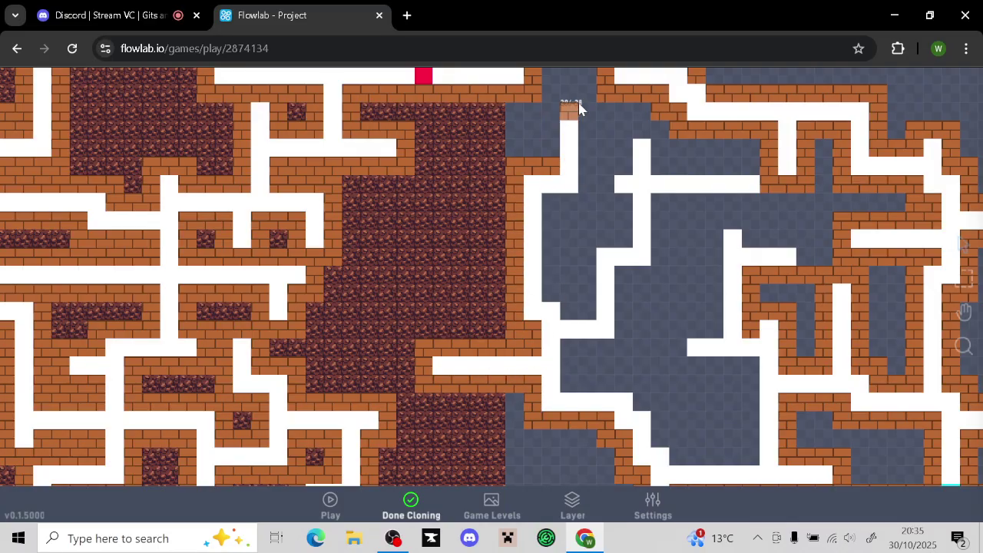
mouse_move(568, 100)
left_mouse_down()
mouse_move(553, 131)
mouse_move(599, 114)
mouse_move(590, 119)
mouse_move(592, 189)
mouse_move(556, 209)
mouse_move(552, 298)
mouse_move(575, 308)
mouse_move(592, 279)
mouse_move(592, 235)
mouse_move(626, 219)
mouse_move(601, 200)
mouse_move(621, 147)
mouse_move(642, 135)
mouse_move(698, 162)
mouse_move(744, 162)
mouse_move(764, 203)
left_mouse_up()
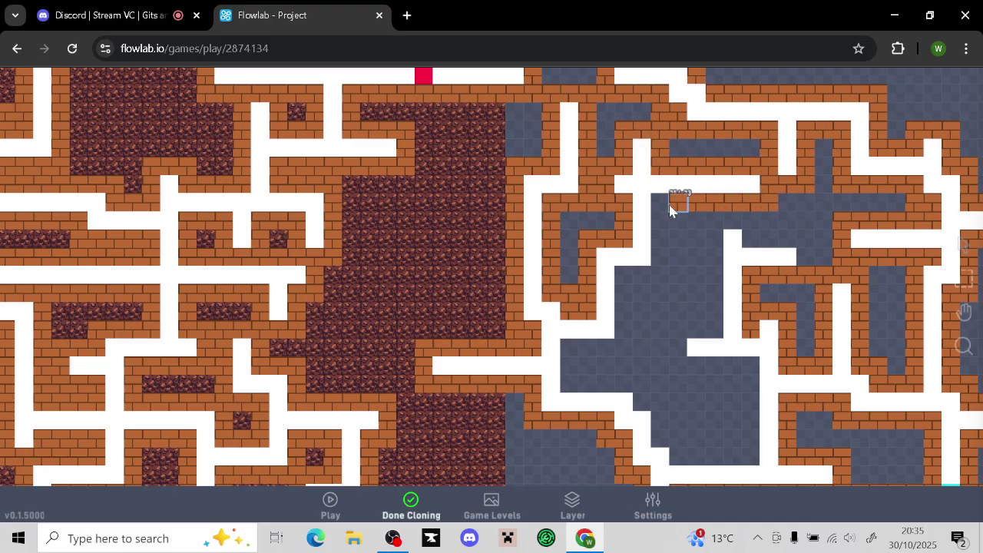
mouse_move(670, 208)
left_mouse_down()
mouse_move(658, 272)
mouse_move(628, 270)
mouse_move(613, 344)
mouse_move(566, 377)
mouse_move(637, 385)
mouse_move(658, 439)
mouse_move(678, 453)
mouse_move(736, 456)
mouse_move(755, 369)
left_mouse_up()
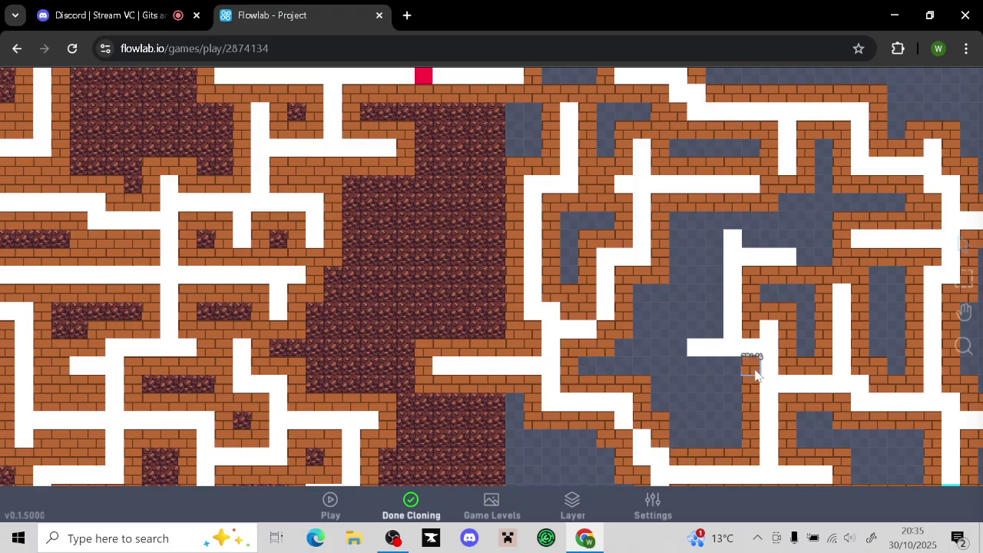
Move the misplaced brick off the stepped corridor and clone bricks around the branching dead ends in the open area to its northeast
left_click(412, 503)
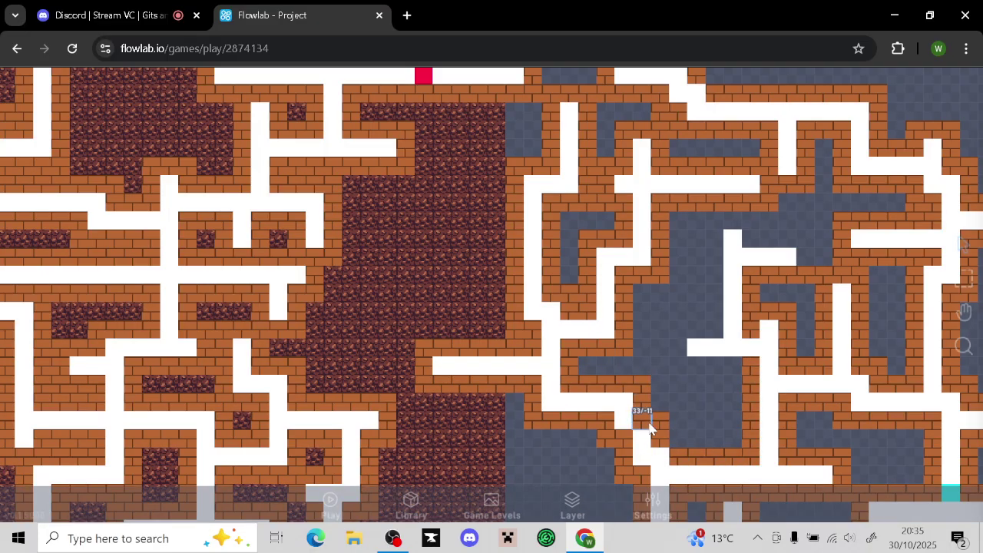
mouse_move(664, 452)
left_mouse_down()
mouse_move(693, 445)
mouse_move(599, 430)
mouse_move(619, 417)
left_mouse_up()
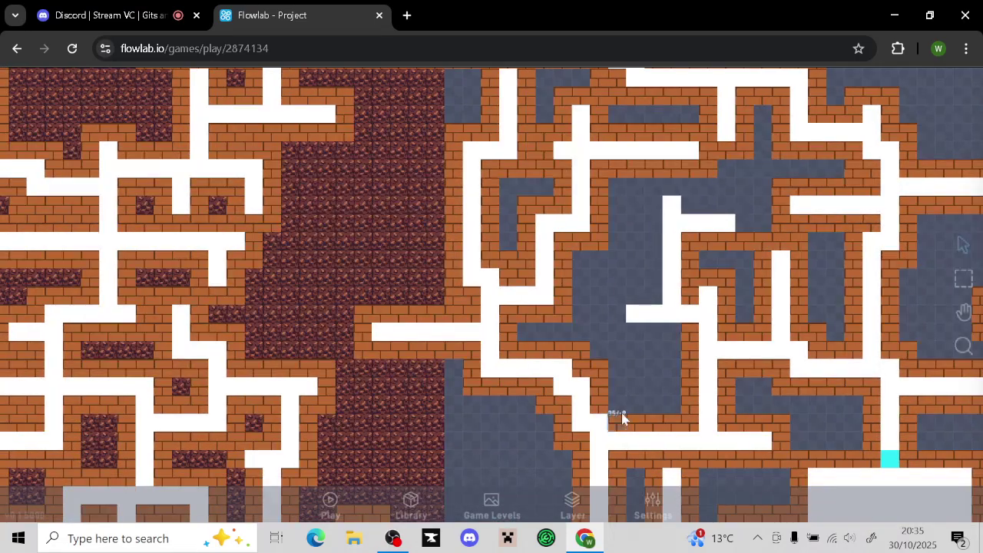
left_click(620, 419)
left_click(611, 413)
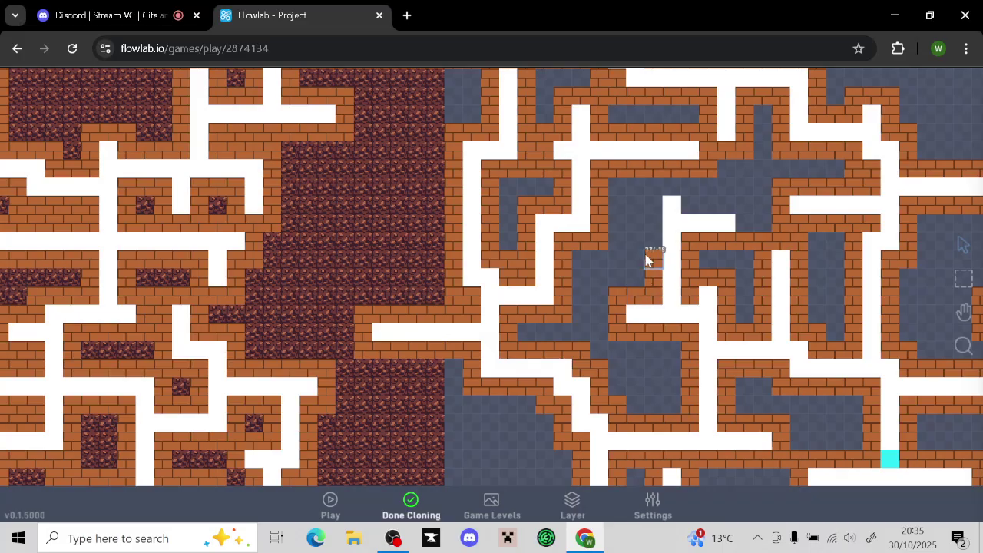
mouse_move(645, 260)
left_mouse_down()
mouse_move(648, 192)
mouse_move(689, 193)
mouse_move(734, 213)
left_mouse_up()
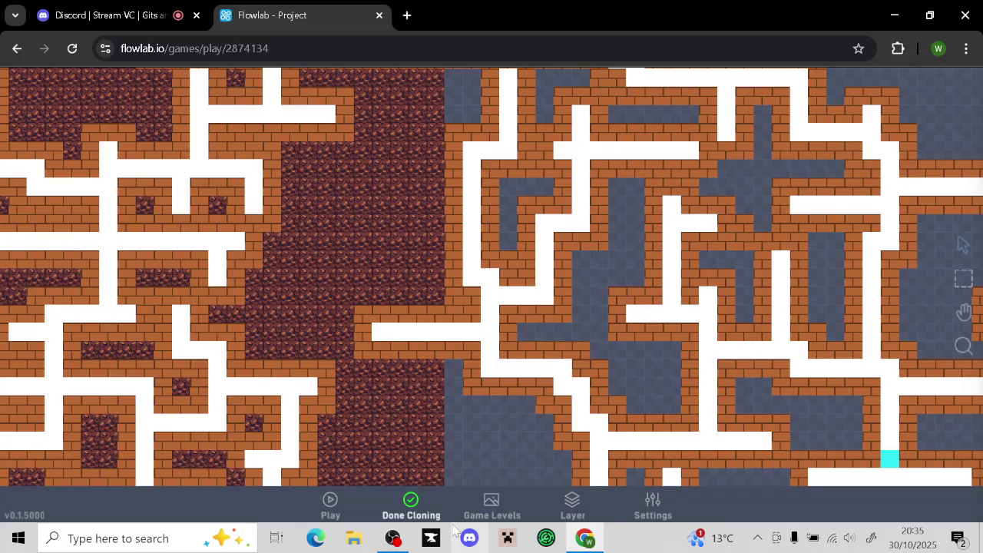
Finish cloning bricks and switch editing to the Background layer
left_click(431, 498)
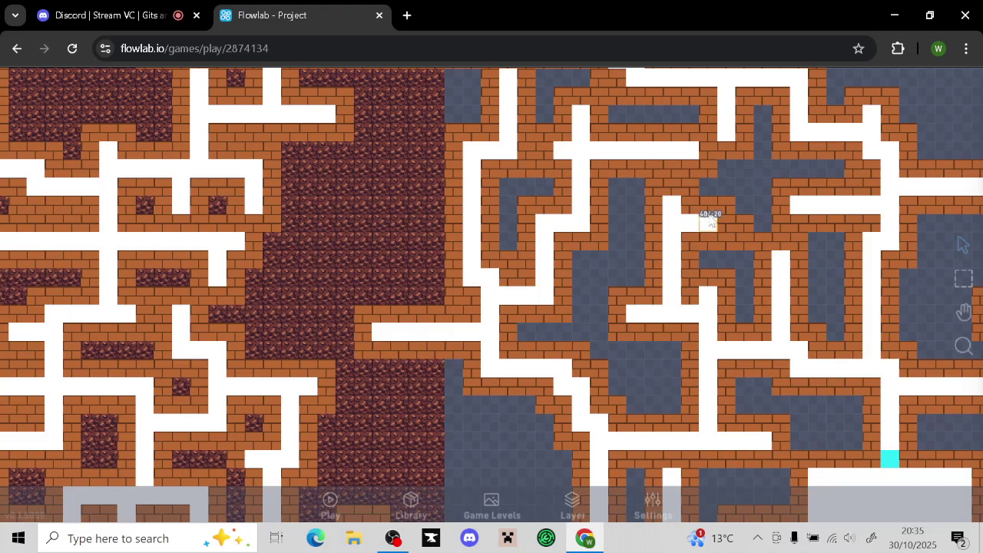
scroll(747, 202, "down", 6)
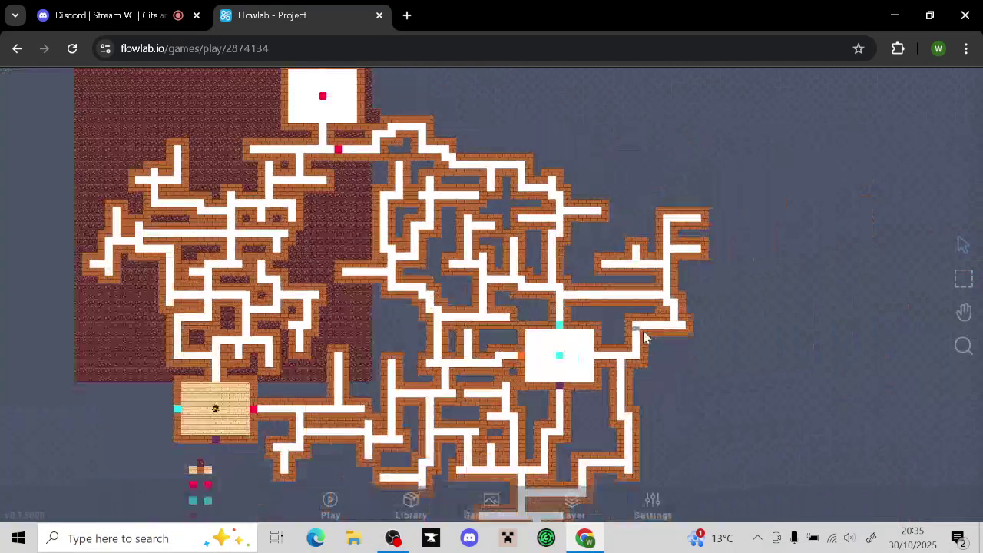
middle_click_drag(810, 335, 830, 273)
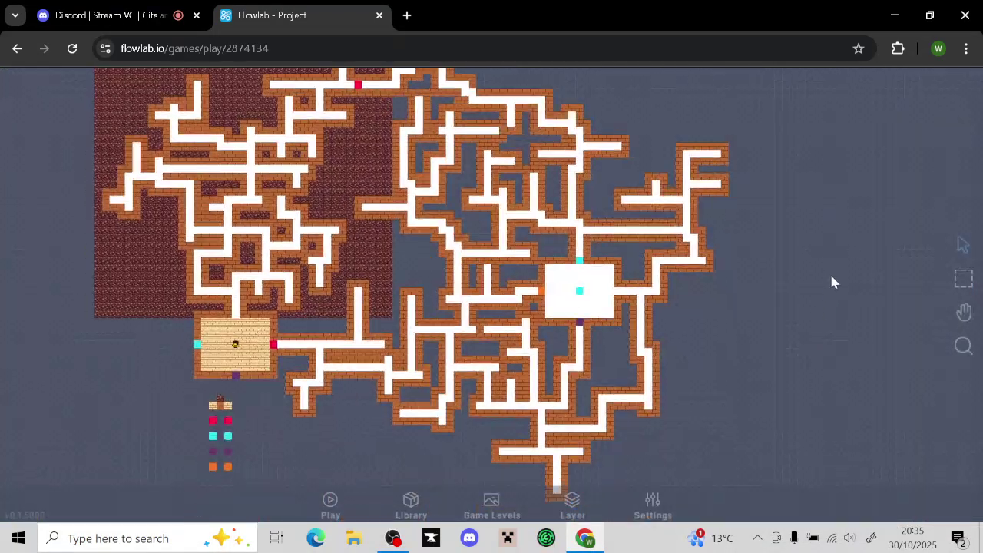
scroll(761, 384, "down", 3)
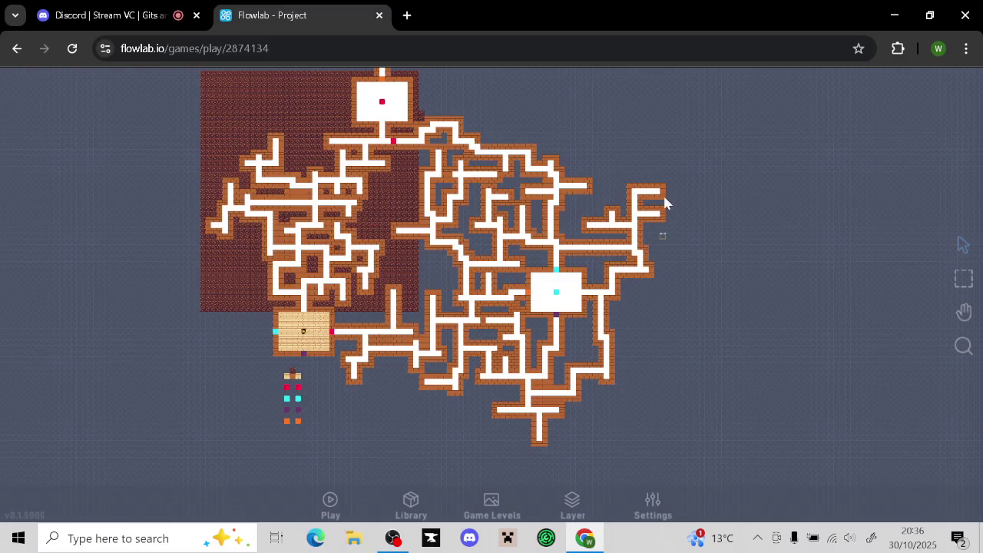
left_click_drag(651, 141, 628, 195)
left_click(570, 498)
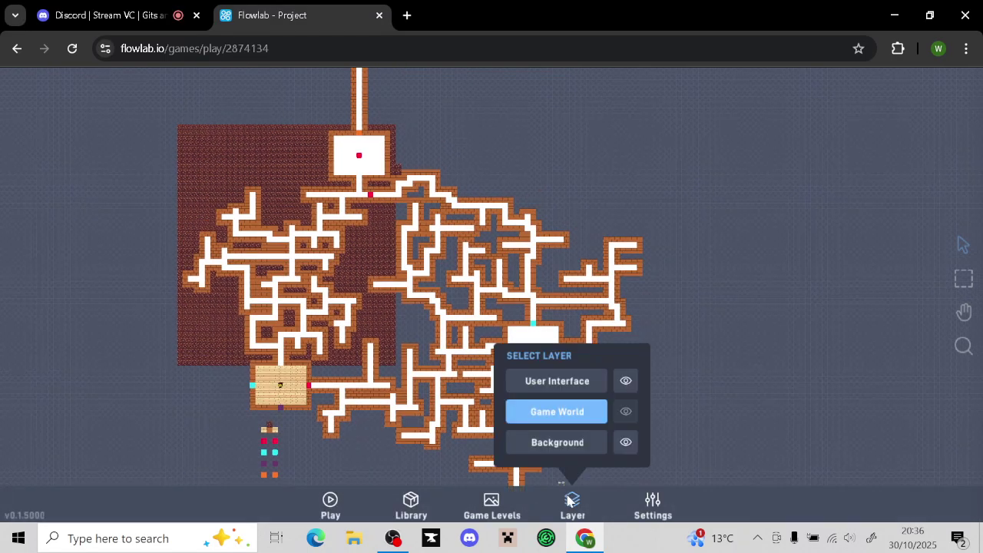
left_click(577, 455)
left_click_drag(586, 221, 490, 278)
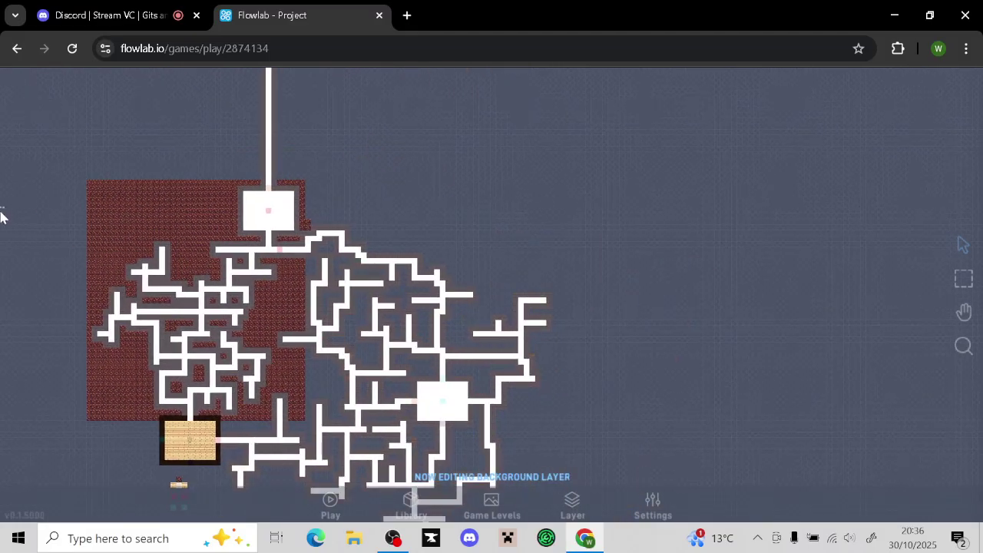
Copy a rectangular block of dark rock from the northwest area and place the copy east of the northern white room
left_click(952, 291)
left_click_drag(89, 183, 229, 234)
left_click(205, 217)
left_click(219, 197)
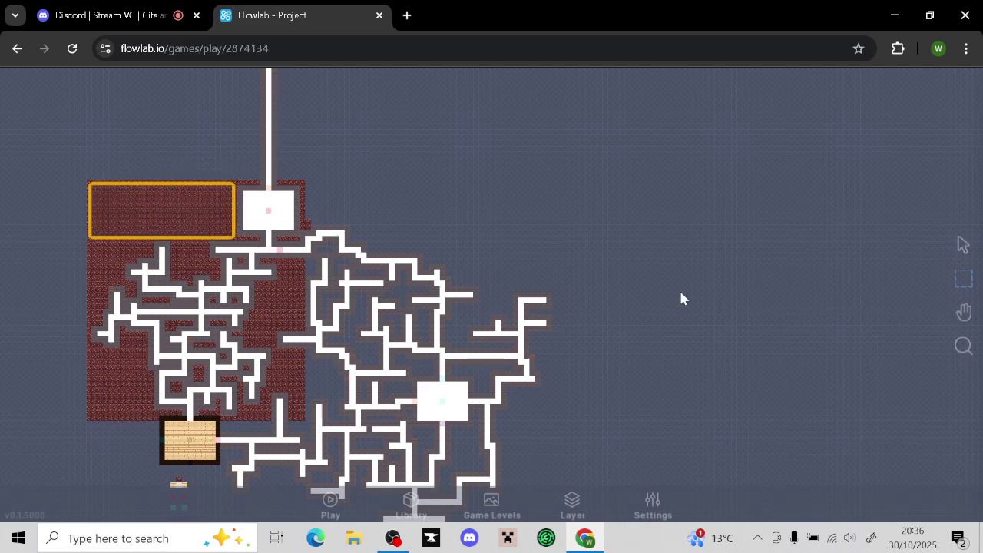
left_click(624, 188)
left_click(617, 211)
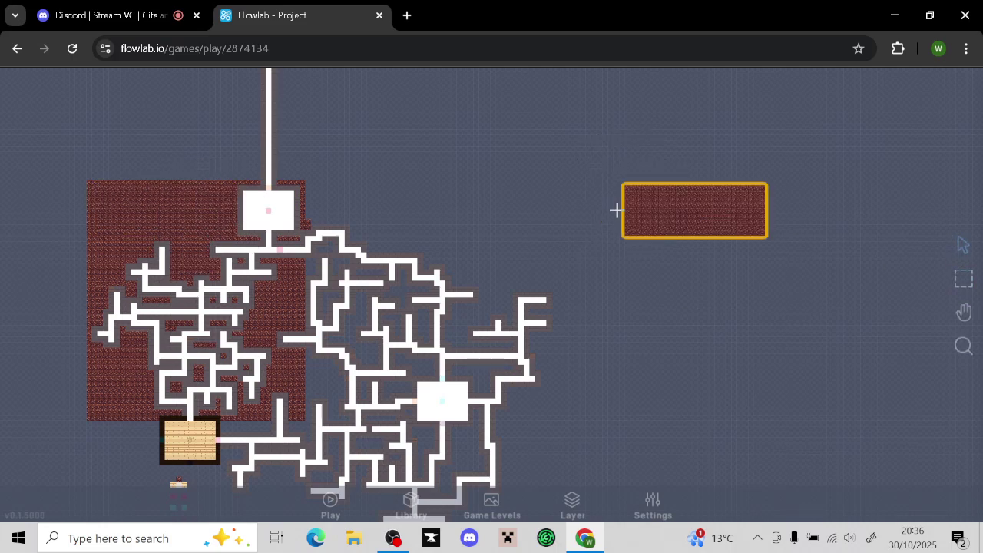
left_click_drag(624, 210, 392, 211)
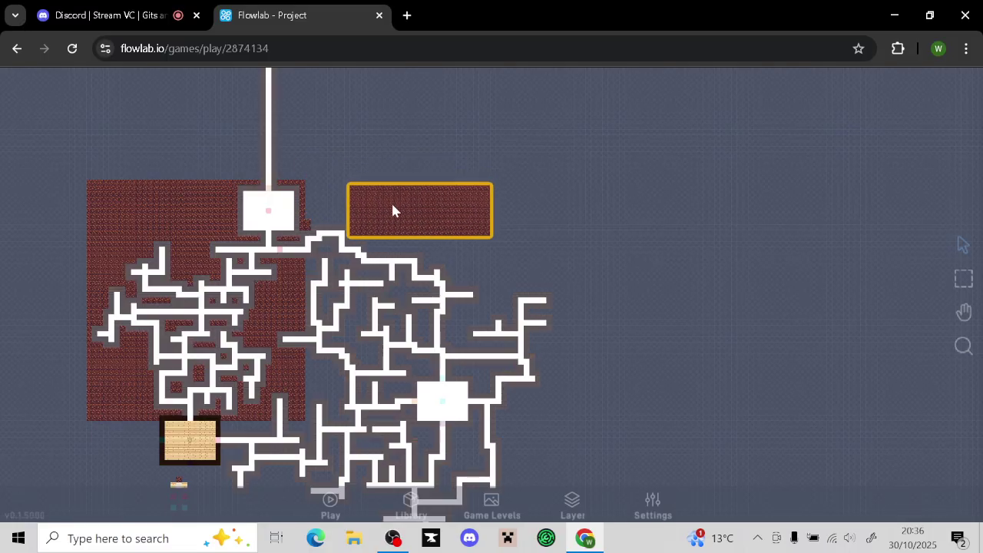
left_click(782, 257)
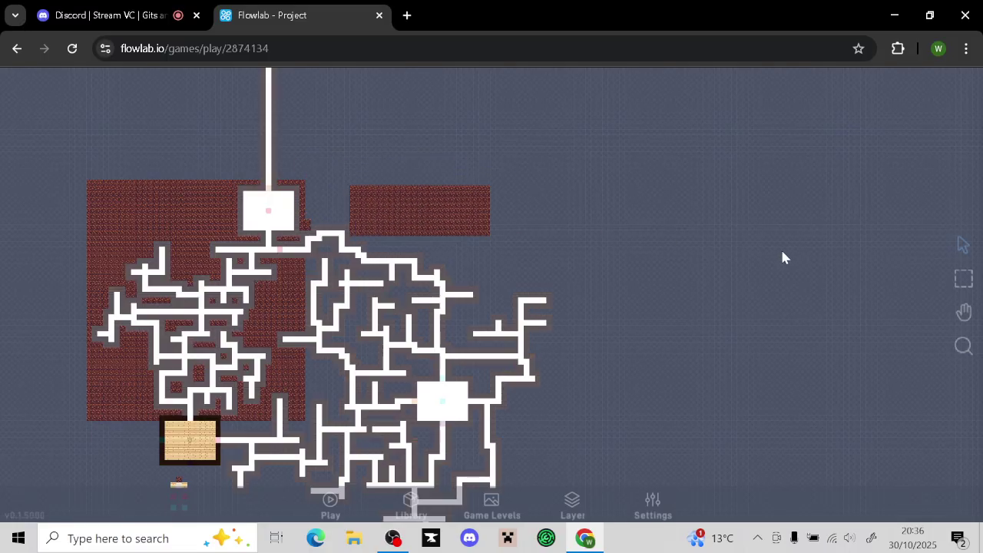
Run a brief playtest of the level, then return to the copied rock block in the editor
left_click(330, 504)
left_click(420, 501)
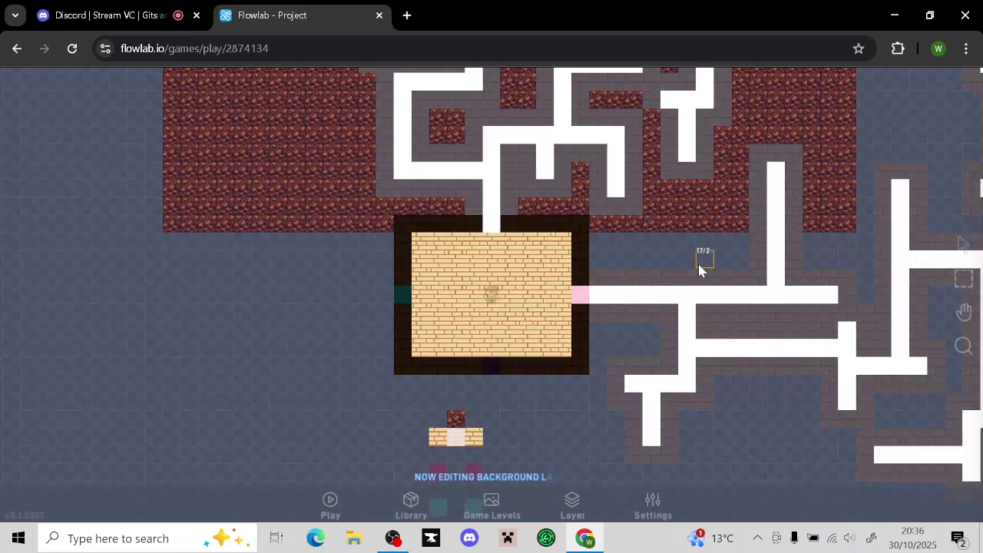
left_click_drag(699, 271, 384, 472)
left_click_drag(666, 284, 398, 467)
left_click_drag(747, 183, 727, 227)
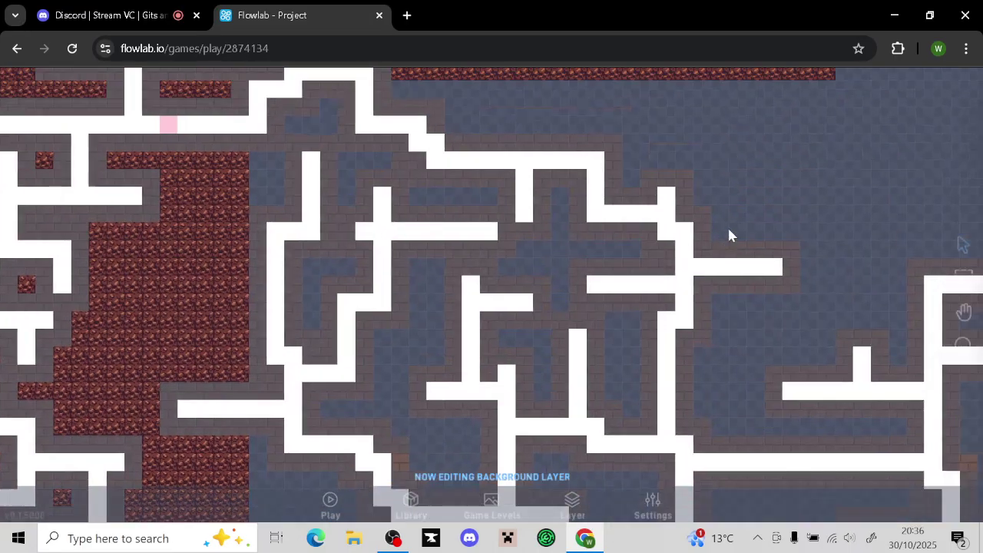
left_click_drag(710, 182, 724, 321)
left_click_drag(732, 265, 796, 353)
left_click_drag(576, 124, 582, 138)
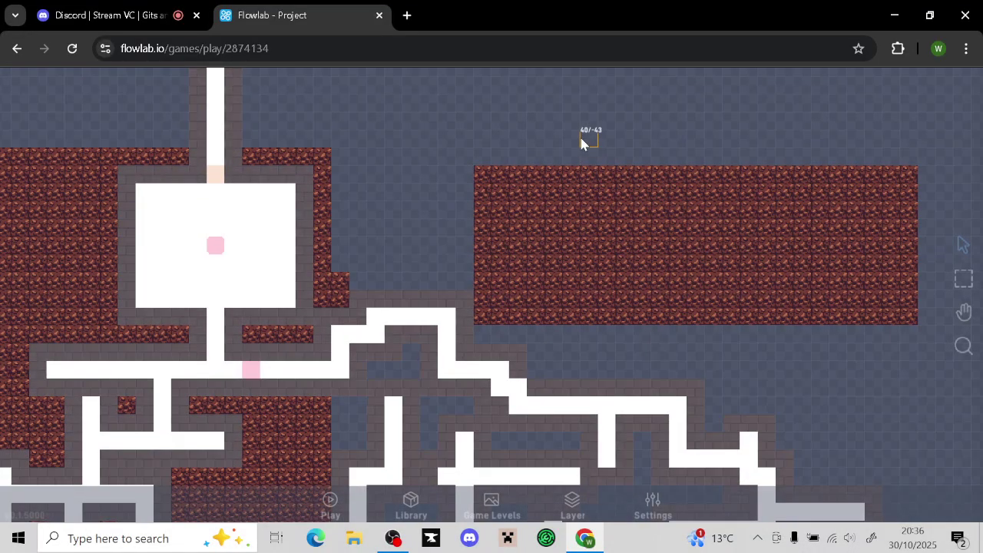
Check the background colour setting of Level 1
left_click(484, 507)
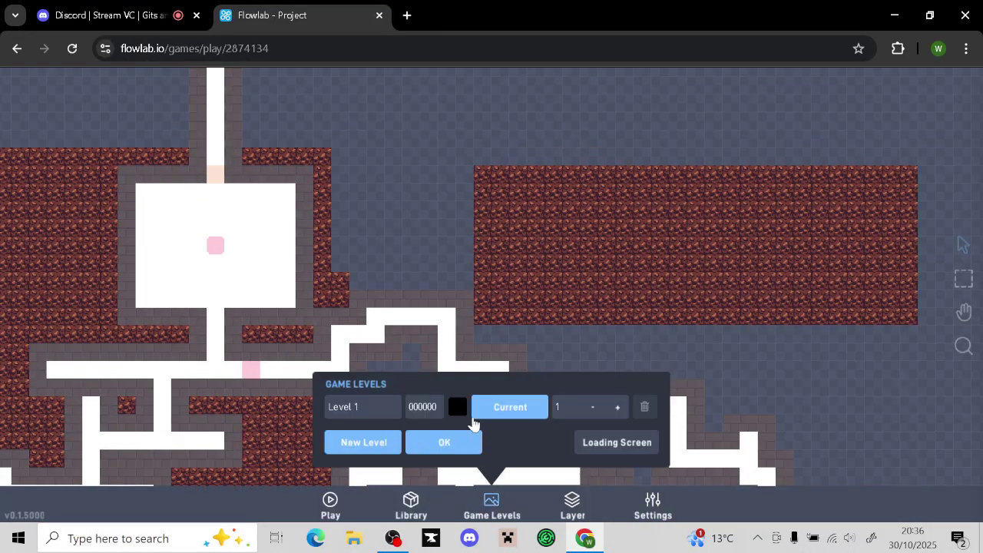
left_click(458, 409)
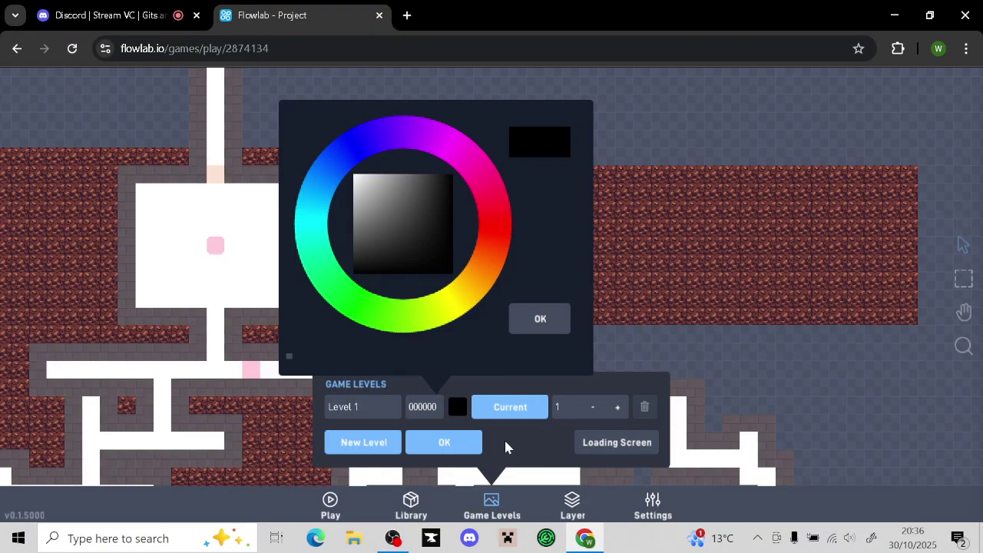
left_click(540, 319)
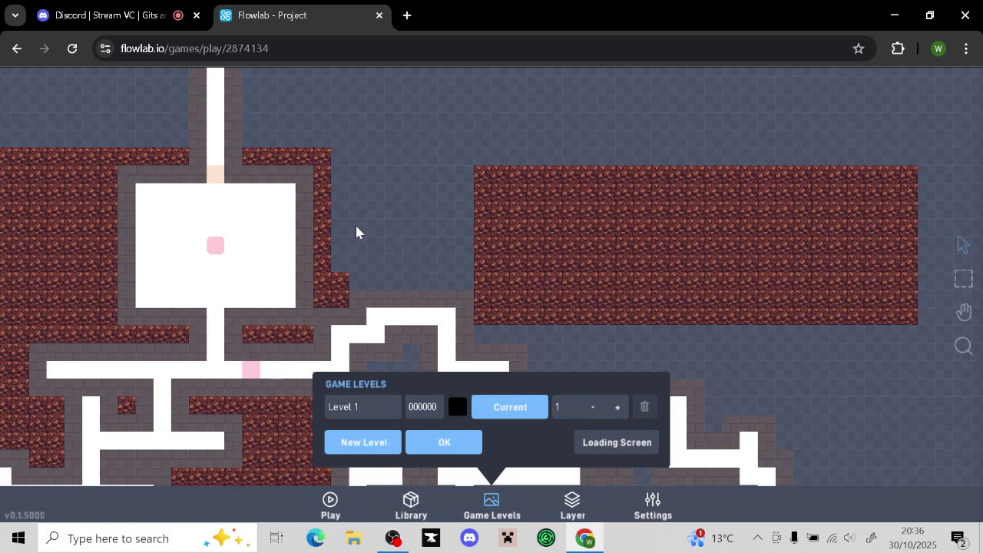
left_click(464, 444)
Clone dark rock tiles to fill the gap between the northern white room and the copied rock block
scroll(449, 232, "up", 3)
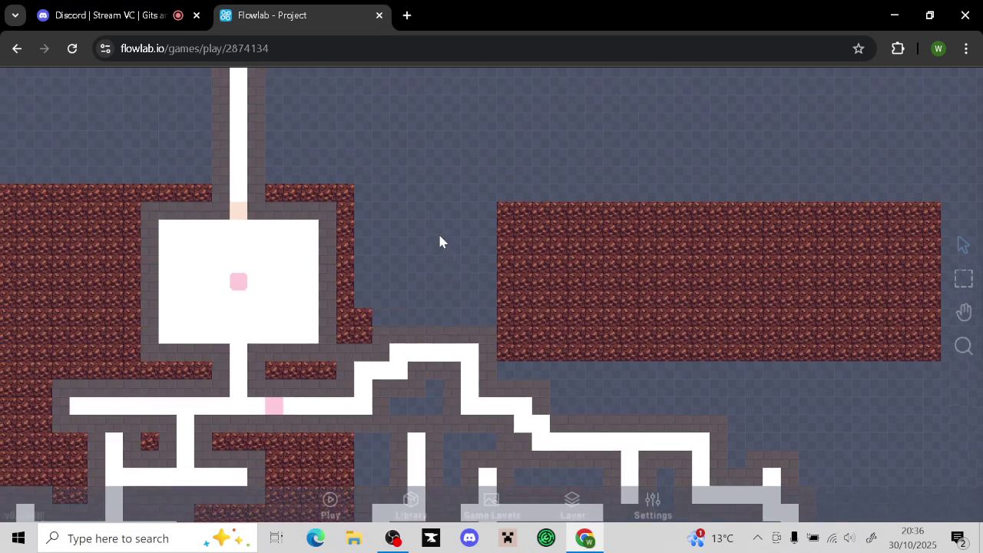
left_click(510, 189)
left_click(480, 161)
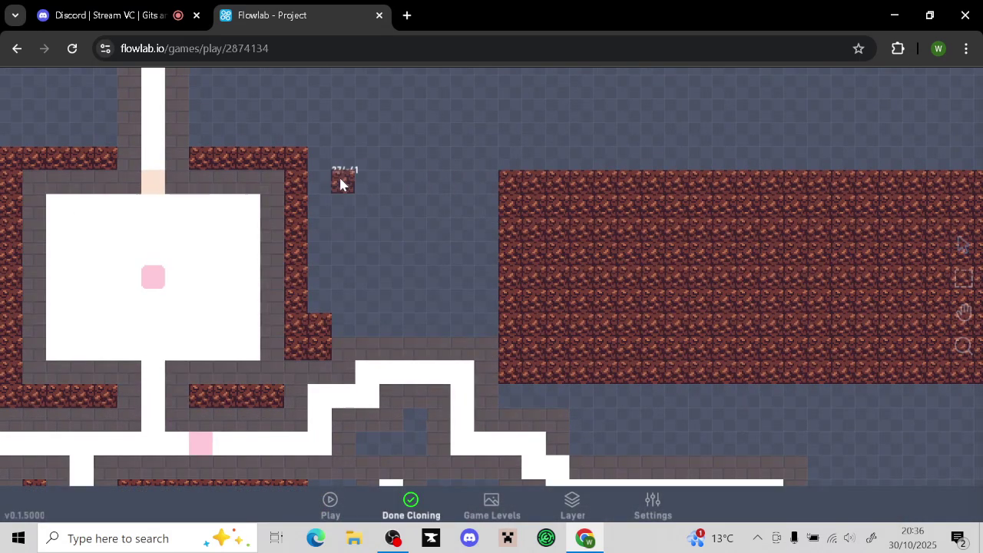
mouse_move(328, 155)
left_mouse_down()
mouse_move(476, 163)
mouse_move(395, 152)
mouse_move(337, 173)
mouse_move(334, 181)
mouse_move(479, 182)
mouse_move(481, 208)
mouse_move(387, 205)
mouse_move(322, 226)
mouse_move(466, 229)
mouse_move(401, 233)
left_mouse_up()
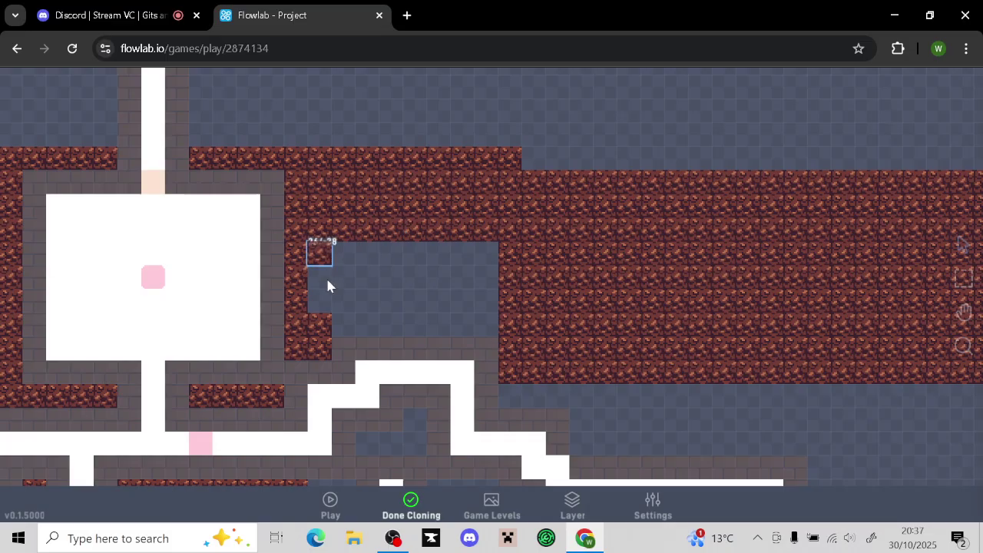
mouse_move(329, 281)
left_mouse_down()
mouse_move(329, 307)
mouse_move(469, 300)
mouse_move(483, 323)
mouse_move(343, 324)
mouse_move(452, 265)
mouse_move(494, 268)
mouse_move(415, 270)
mouse_move(334, 252)
left_mouse_up()
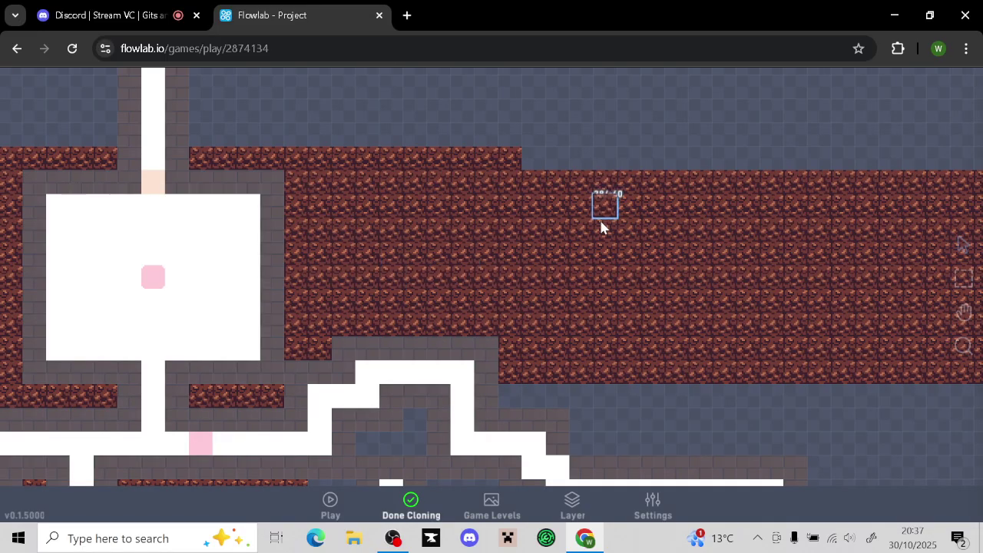
left_click(411, 503)
Clone rows of dark rock along the north and south edges of the copied rock block
left_click_drag(638, 107, 346, 141)
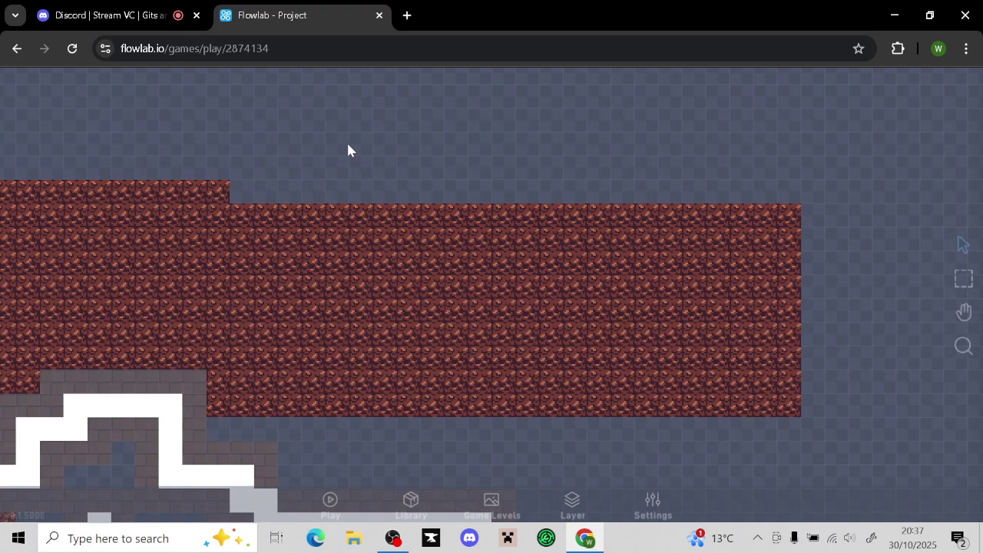
left_click(204, 201)
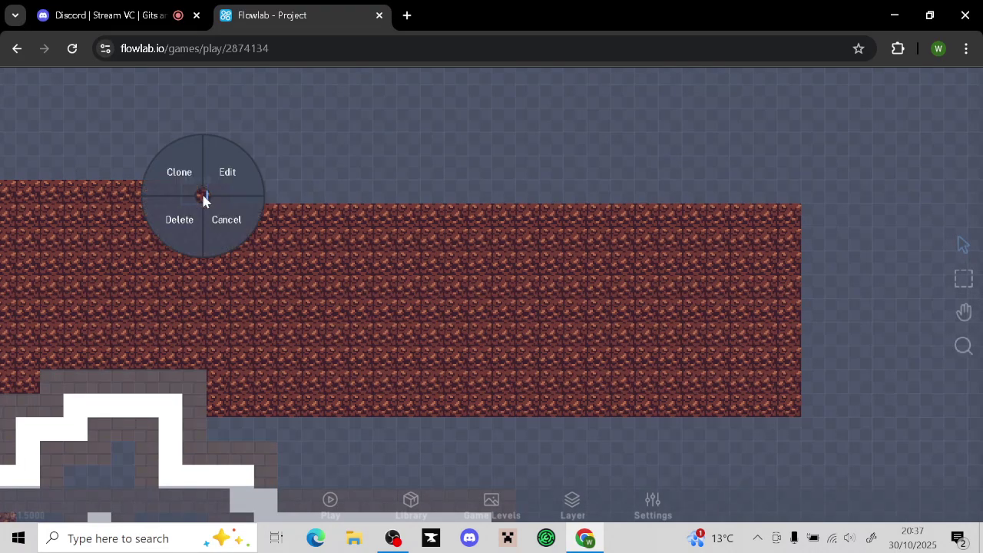
left_click(180, 172)
left_click_drag(784, 188, 230, 184)
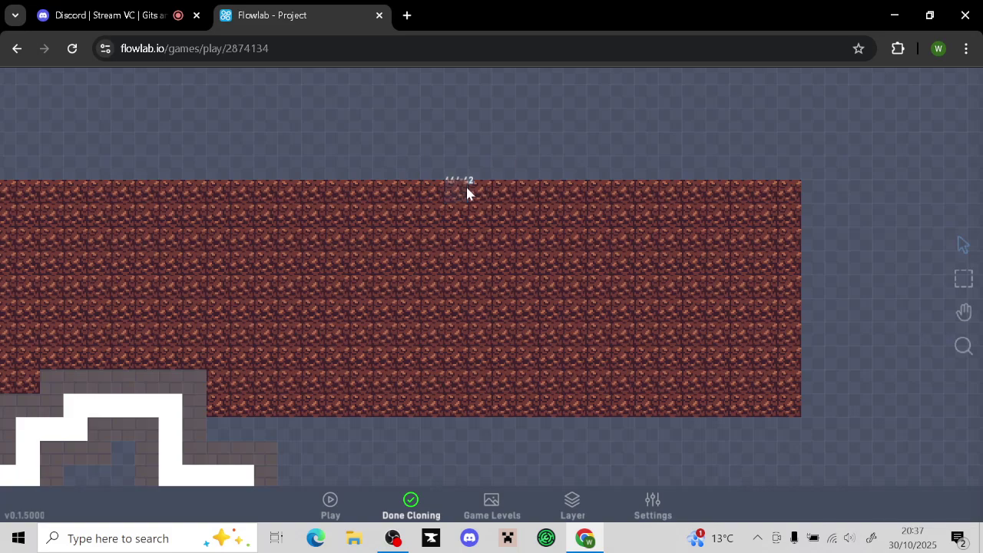
left_click(463, 187)
left_click_drag(259, 437, 726, 437)
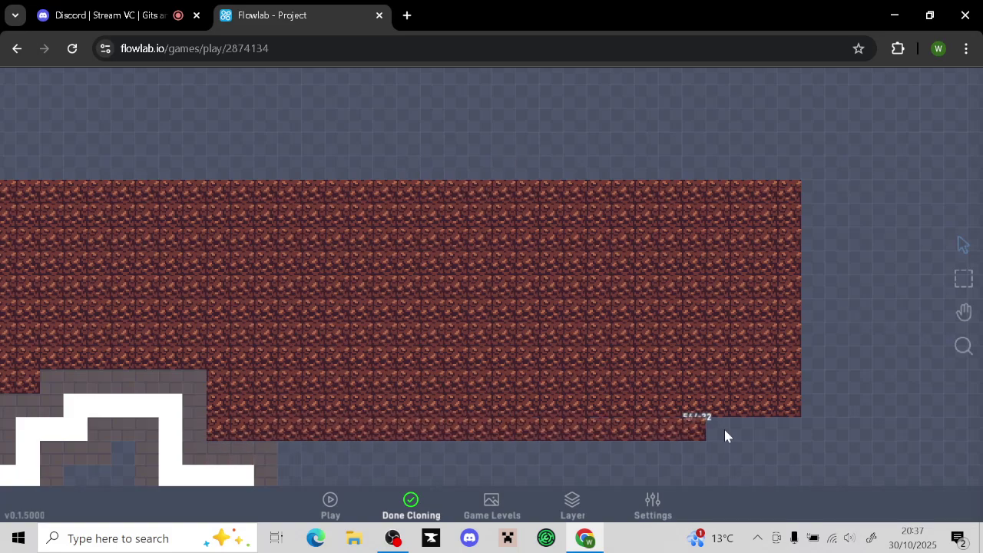
left_click(411, 504)
Paste another block of dark rock in the empty area northeast of the maze
scroll(503, 444, "down", 3)
left_click_drag(659, 419, 436, 159)
scroll(499, 223, "down", 3)
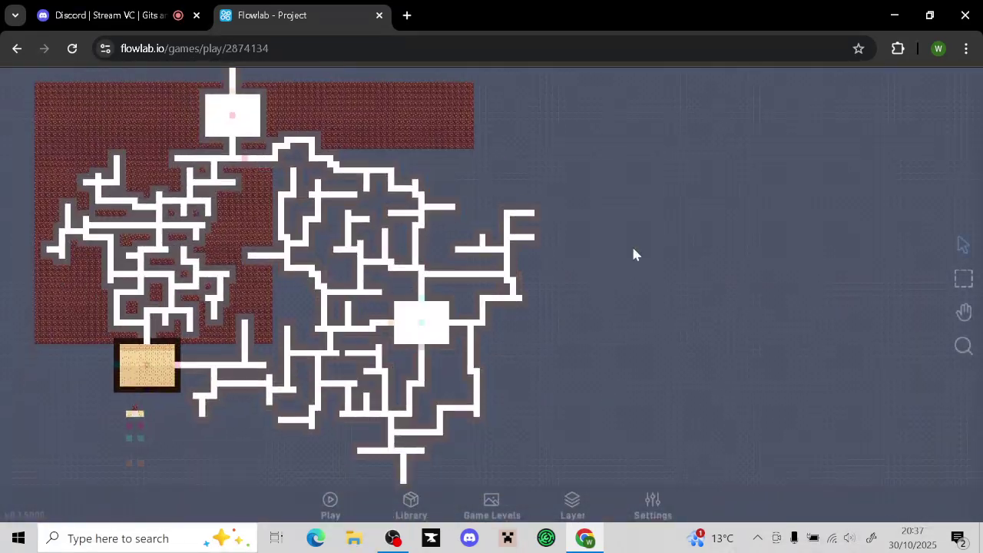
left_click_drag(634, 254, 629, 279)
left_click(527, 179)
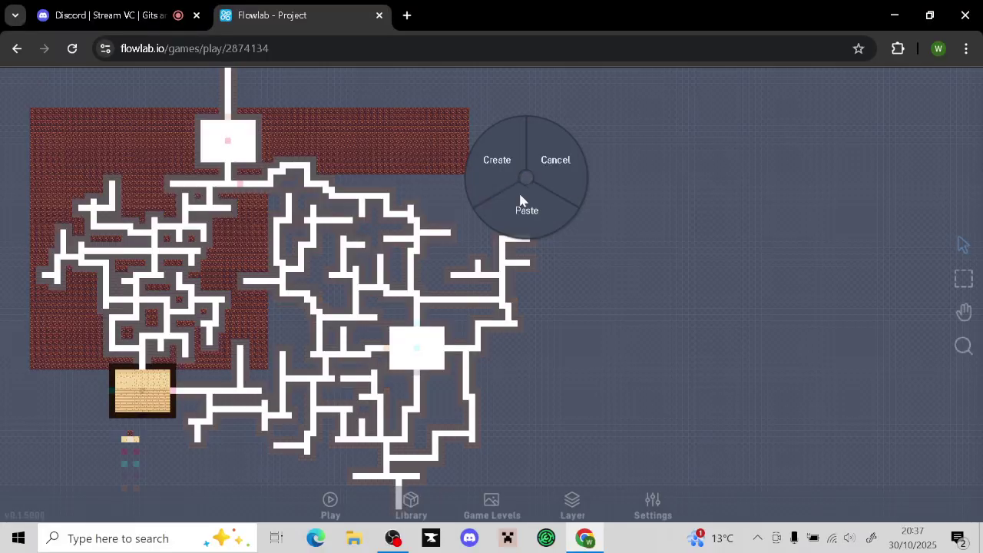
left_click(529, 204)
left_click_drag(531, 199, 218, 497)
scroll(626, 307, "up", 4)
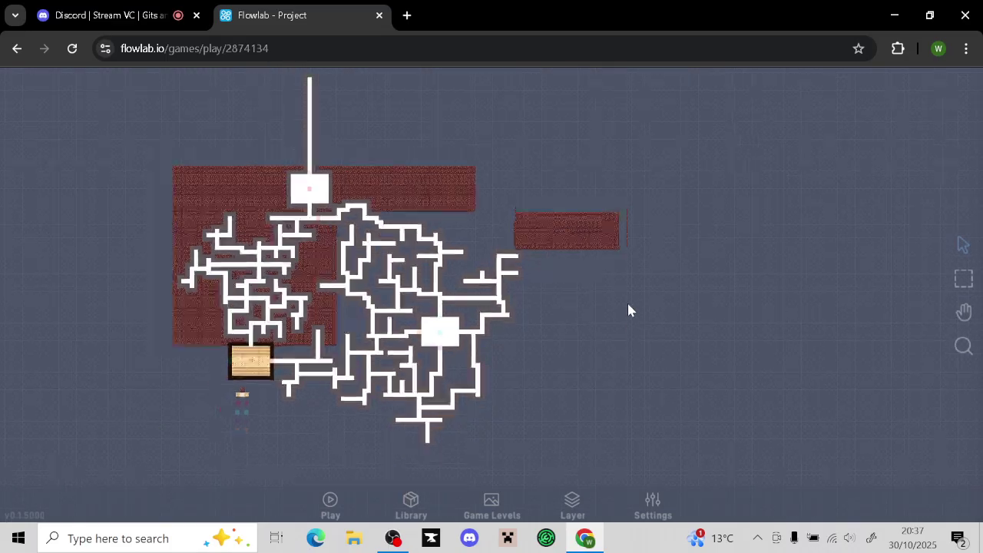
Select the inner part of the pasted rock block and move it against the east end of the northern rock band
left_click_drag(509, 492, 697, 309)
left_click_drag(533, 166, 705, 212)
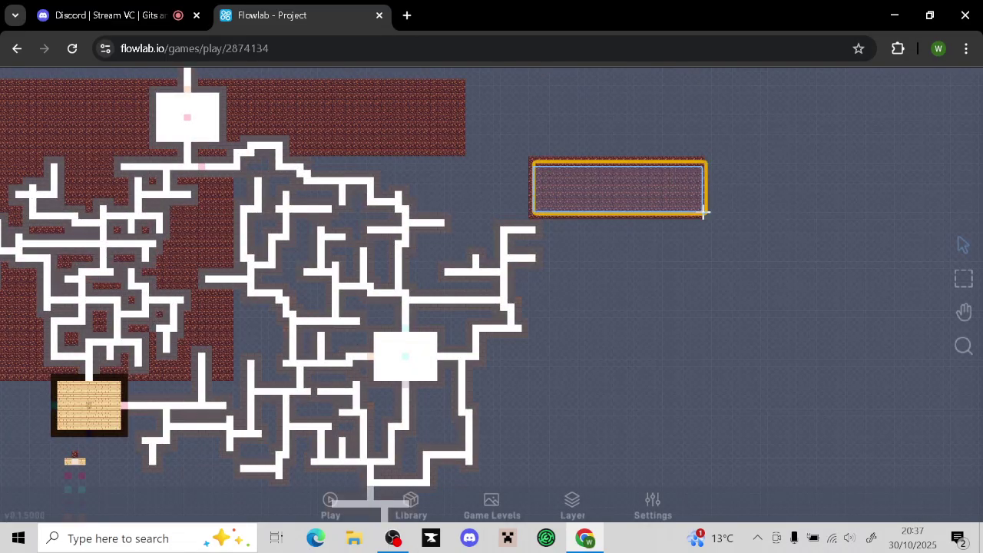
left_click_drag(638, 191, 572, 107)
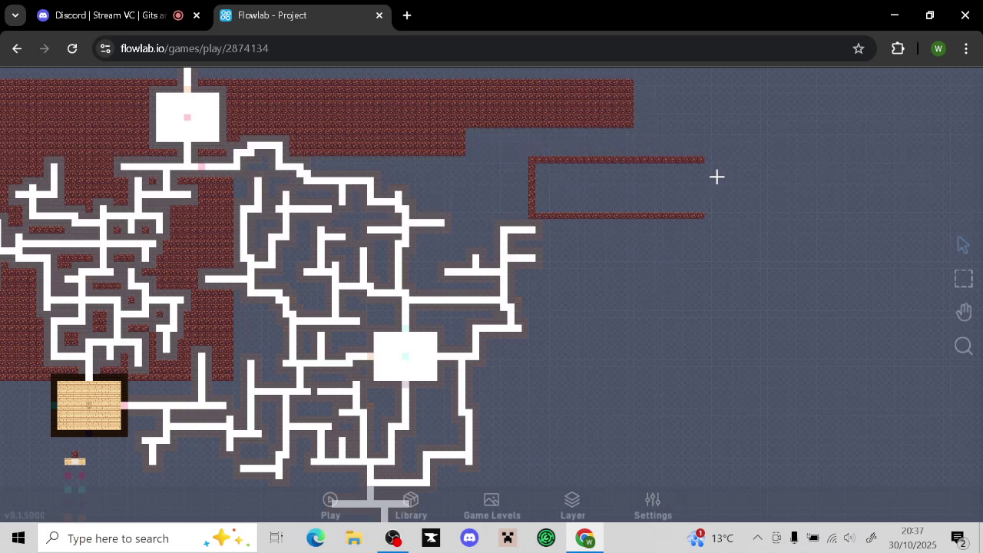
Delete the two leftover horizontal rock strips and trim the rock band's overhang beyond the maze's eastern edge
left_click_drag(735, 142, 544, 329)
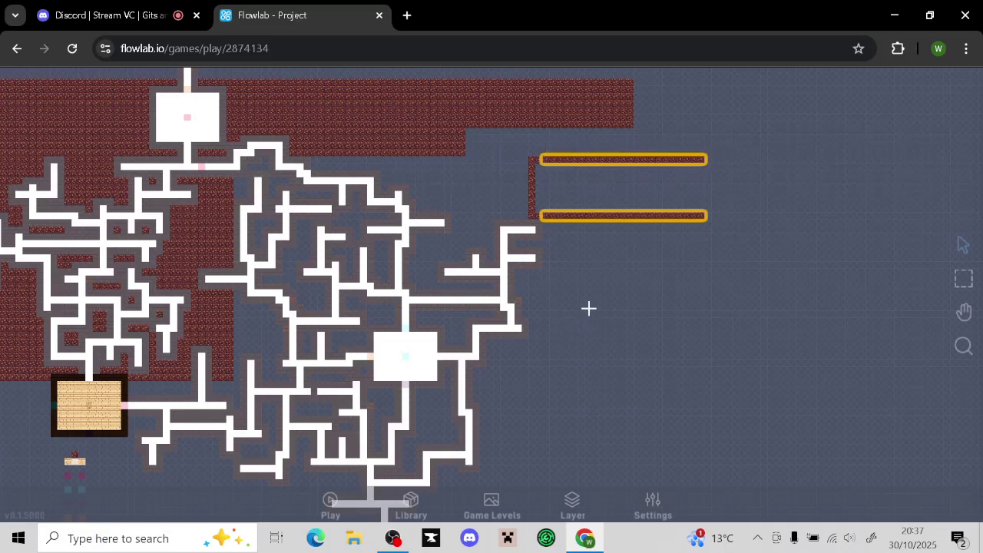
right_click(600, 222)
left_click(590, 248)
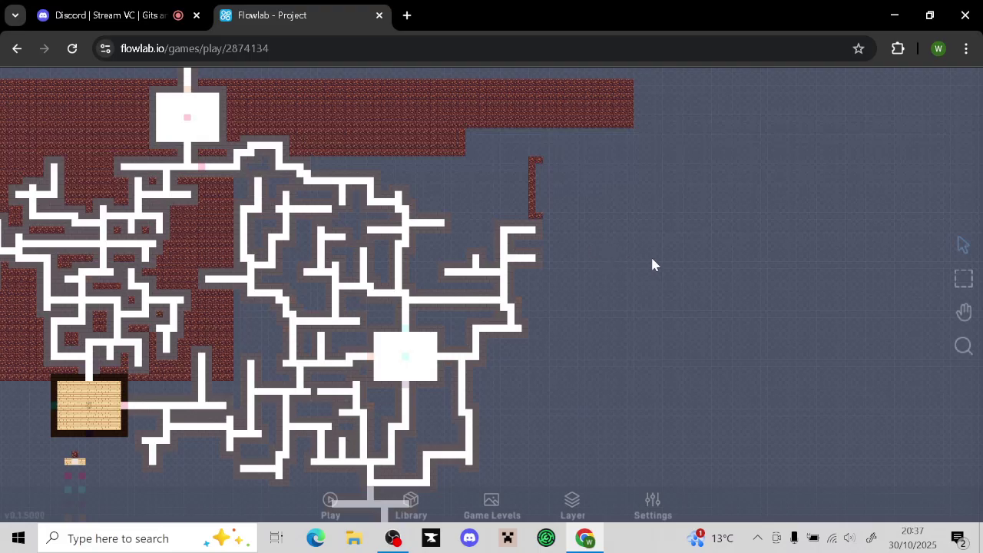
left_click_drag(652, 259, 545, 78)
right_click(559, 87)
left_click(549, 121)
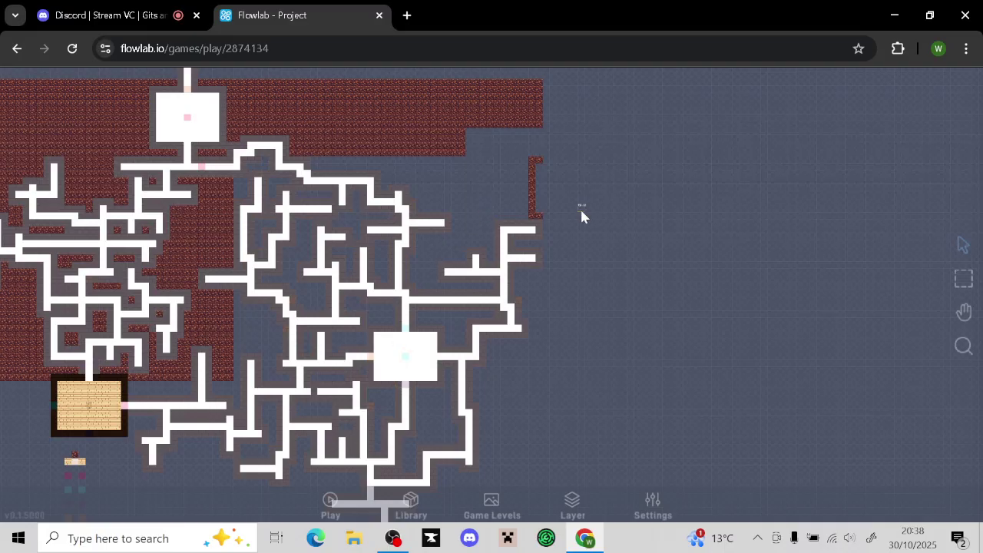
Clone a one-tile-wide column of dark rock from the northern band's east end southward along the maze's eastern side
scroll(613, 311, "up", 3)
left_click(614, 166)
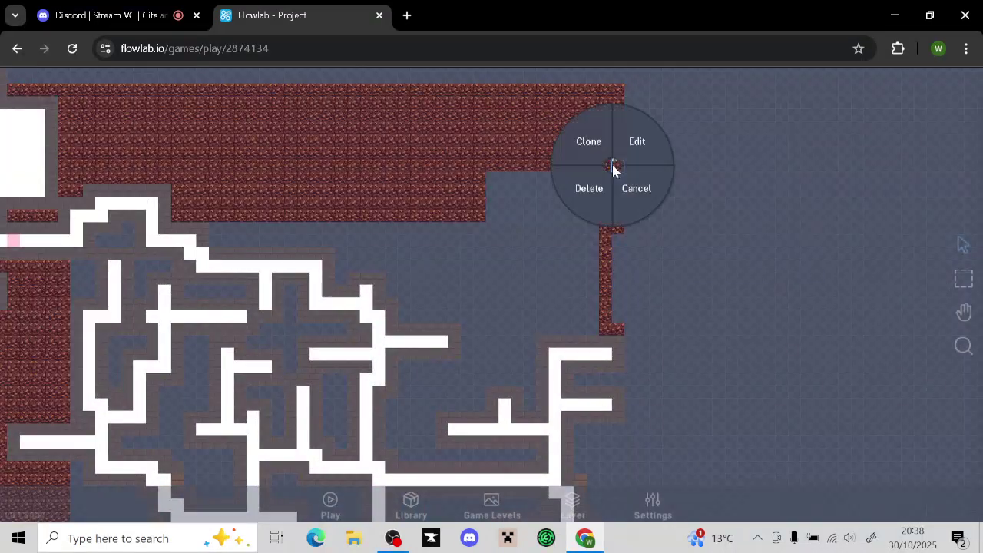
left_click(601, 159)
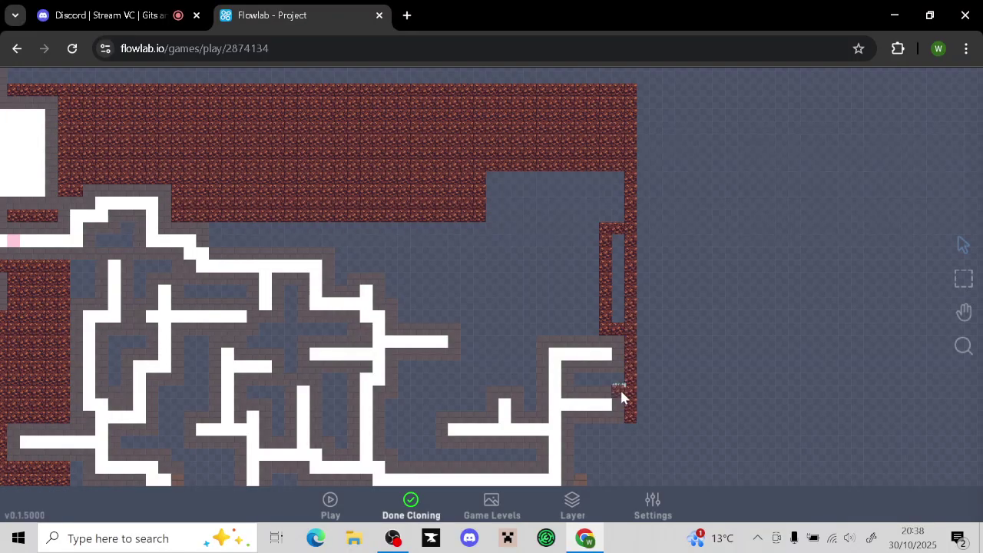
scroll(667, 381, "down", 1)
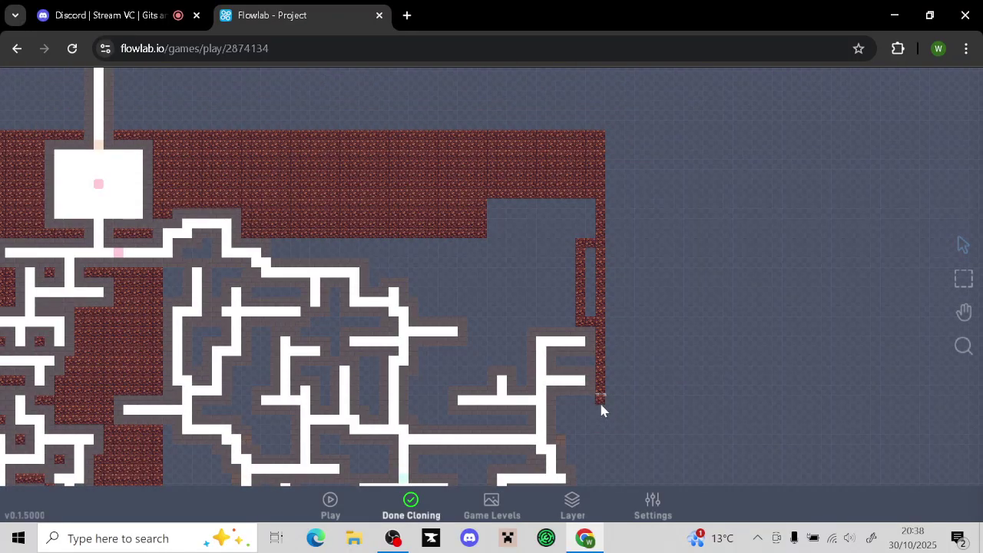
scroll(621, 417, "down", 3)
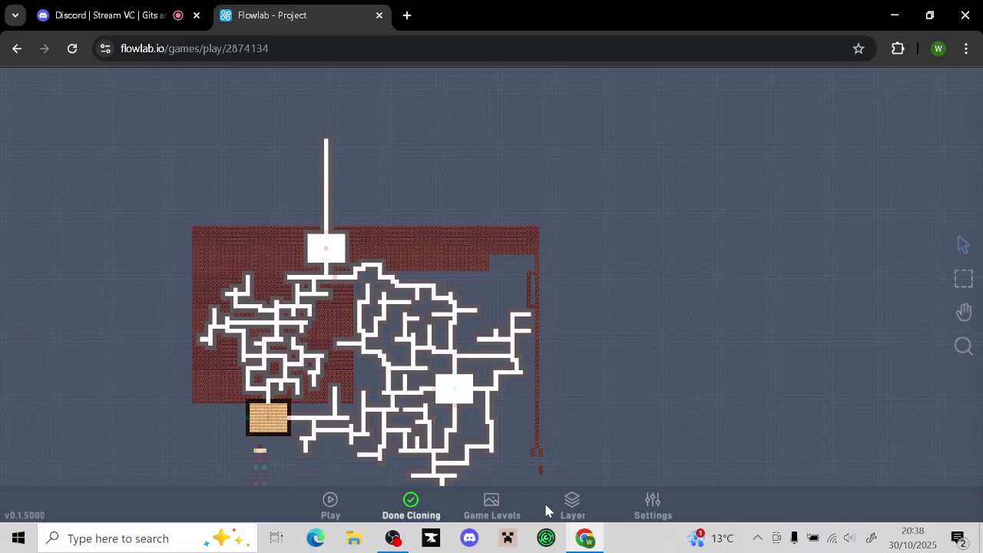
left_click(411, 507)
Move the stray rock tiles at the lower end of the eastern rock column into line with the column
scroll(602, 257, "up", 5)
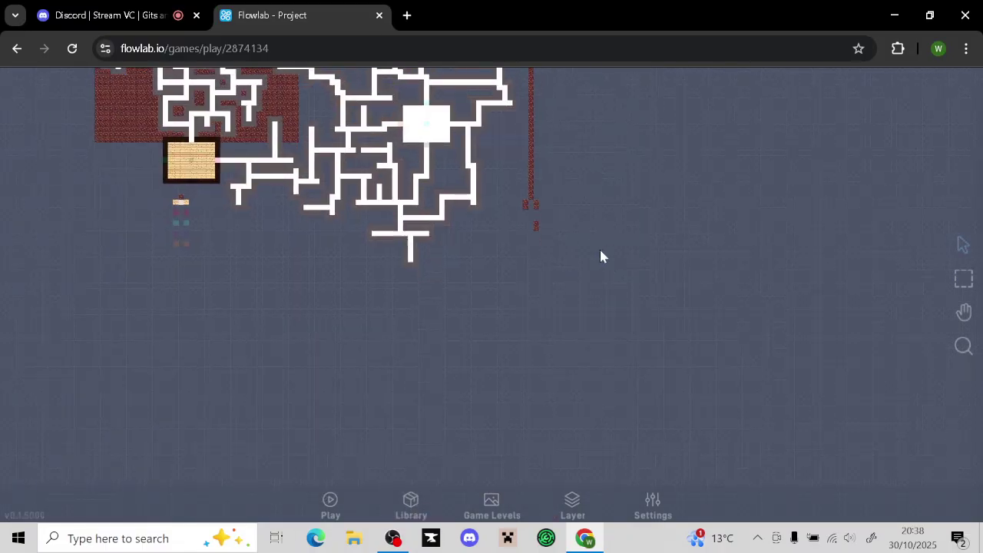
scroll(571, 283, "up", 2)
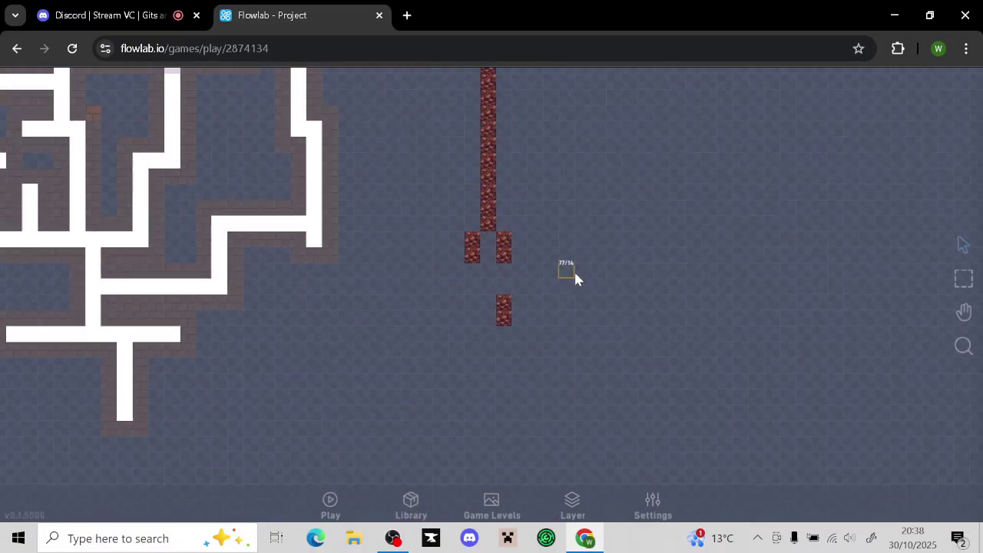
mouse_move(482, 243)
left_mouse_down()
mouse_move(501, 289)
mouse_move(488, 331)
left_mouse_up()
left_click(488, 331)
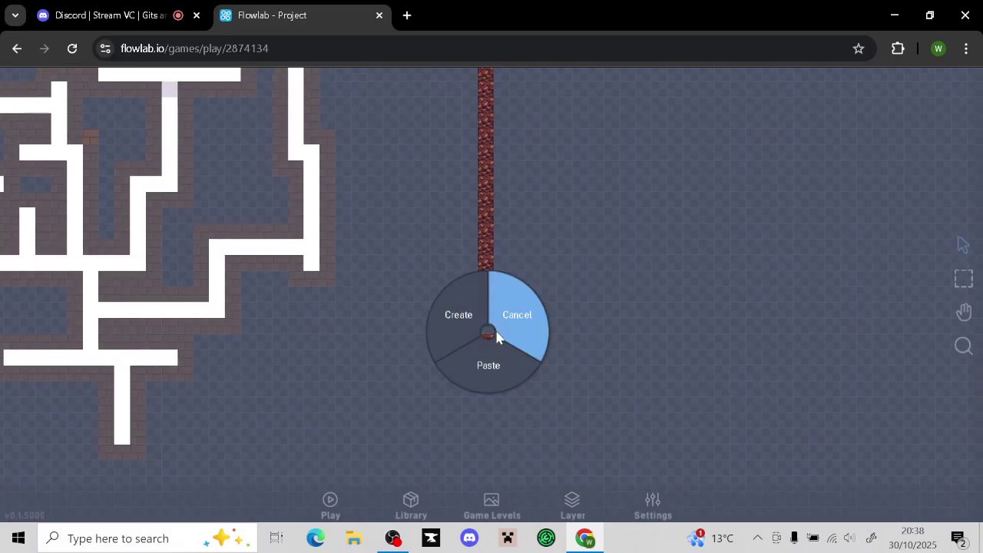
left_click(496, 331)
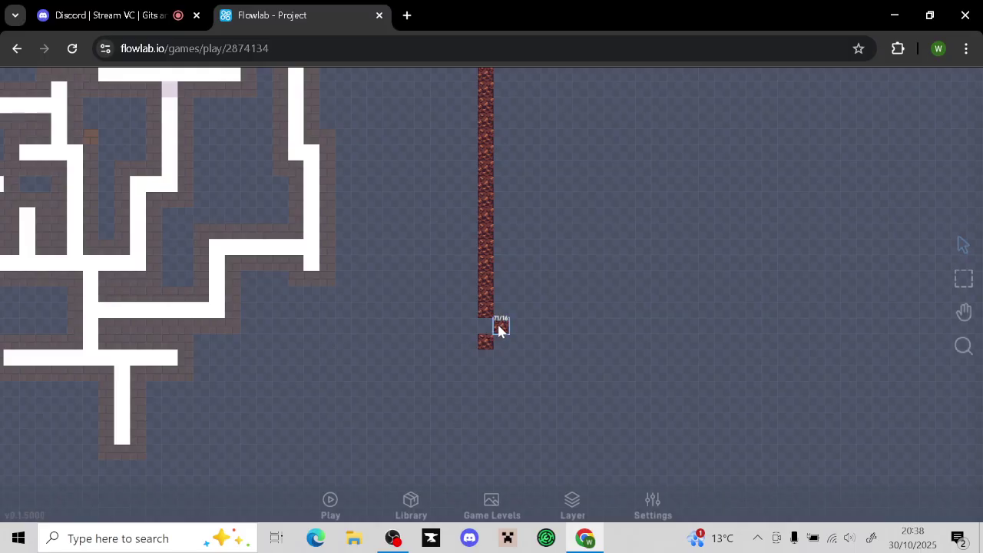
scroll(485, 321, "down", 5)
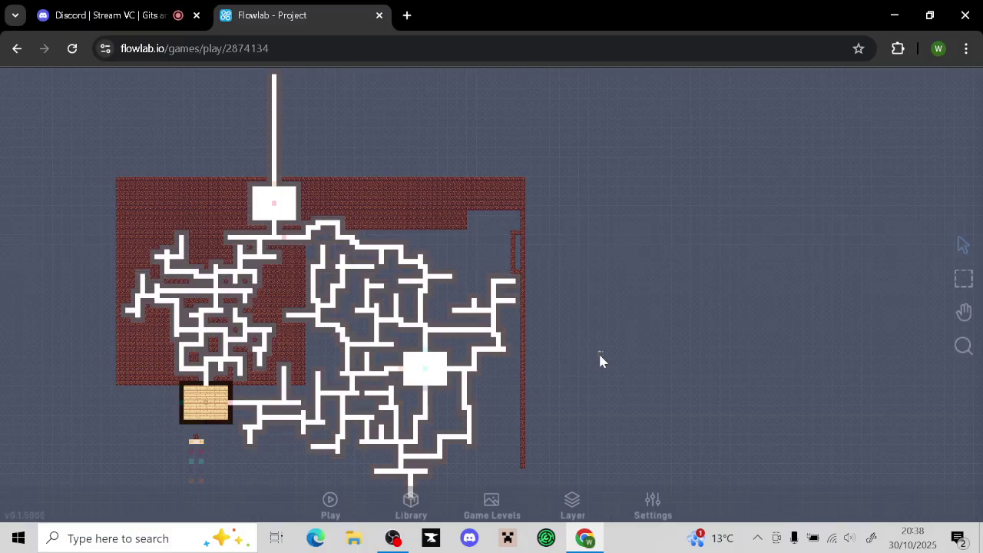
Switch editing from the Background layer to the Game World layer and start a playtest
left_click_drag(599, 353, 775, 240)
left_click_drag(331, 356, 505, 345)
left_click(568, 503)
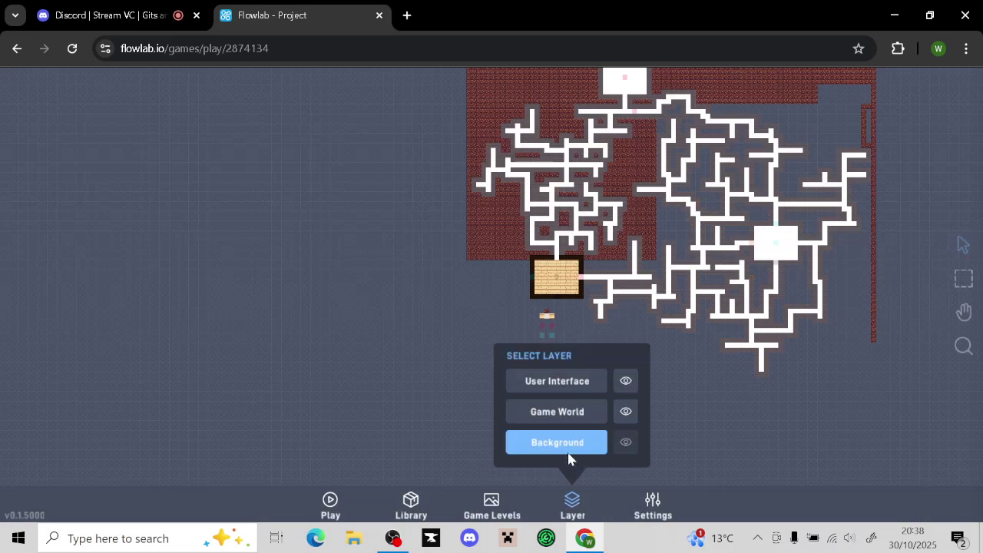
left_click(564, 409)
left_click(345, 501)
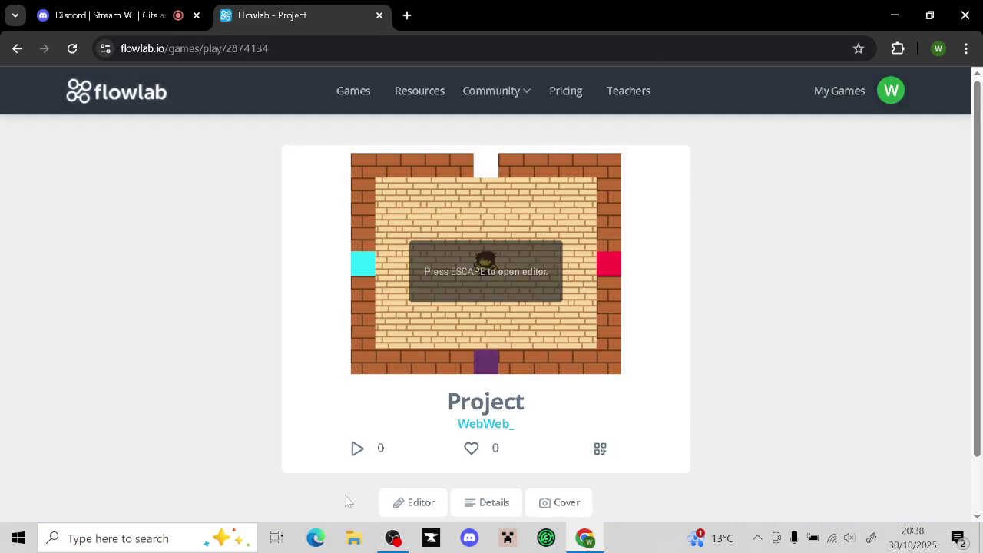
Walk the character north out of the start room and northeast through the rock-filled maze corridors
key("Up")
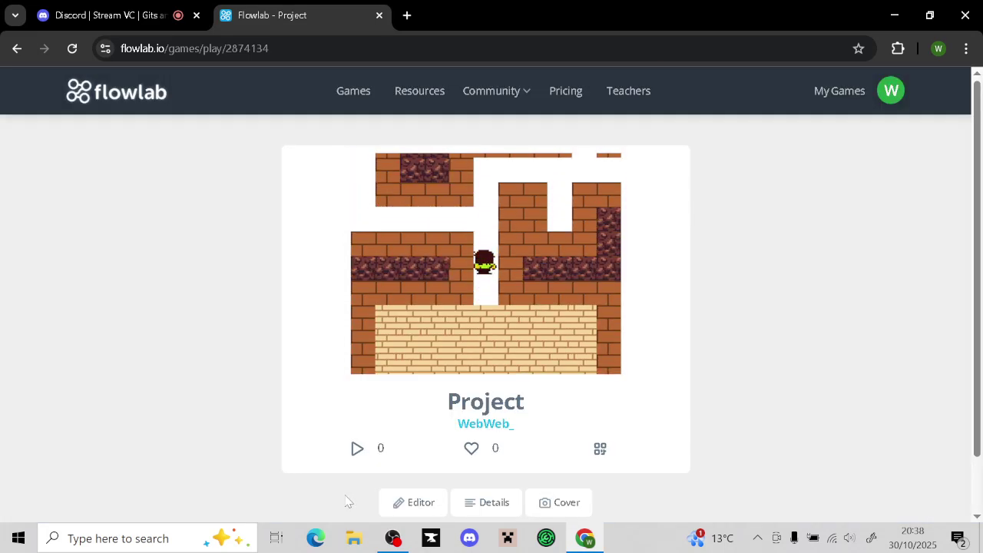
key("Left")
key("Right")
key("Up")
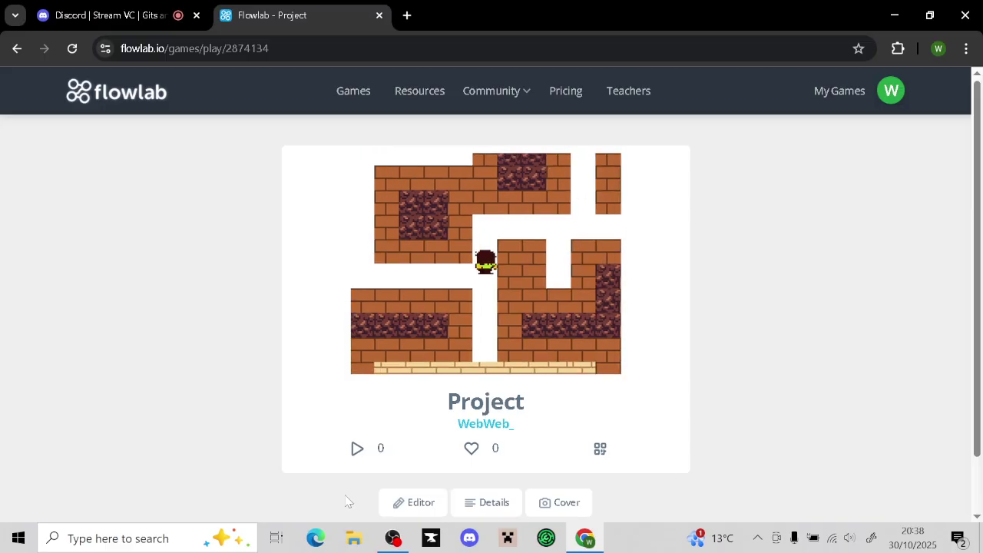
key("Right")
key("Up")
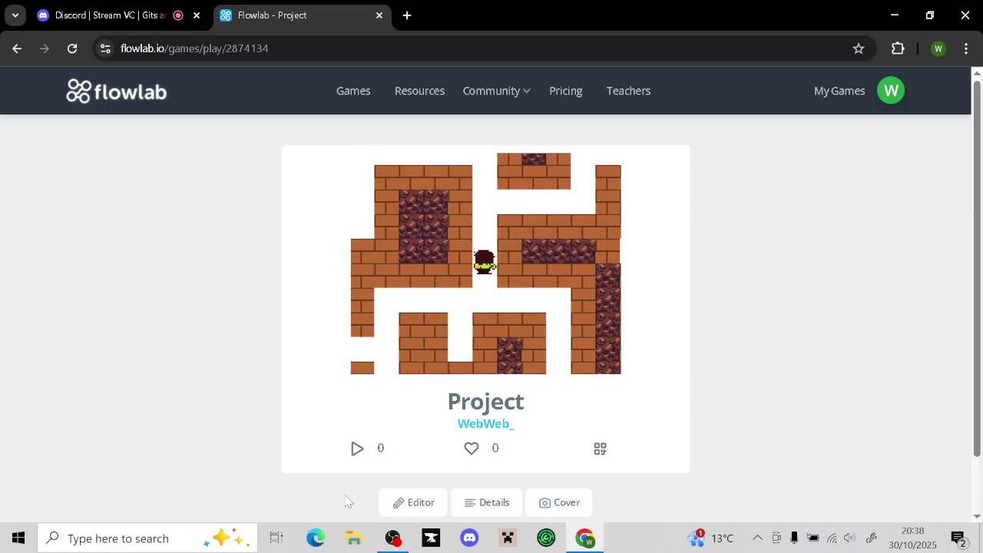
key("Right")
key("Up")
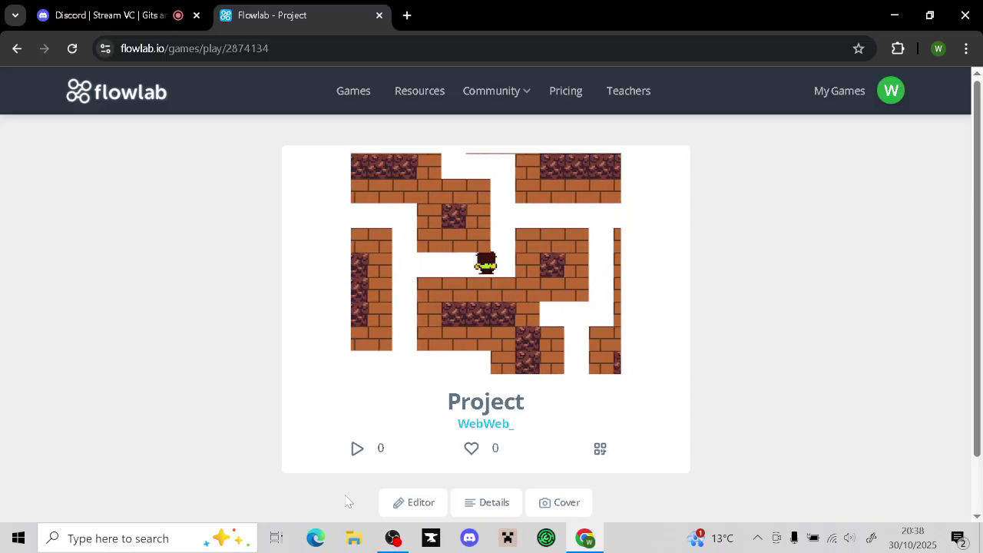
key("Right")
key("Up")
key("Down")
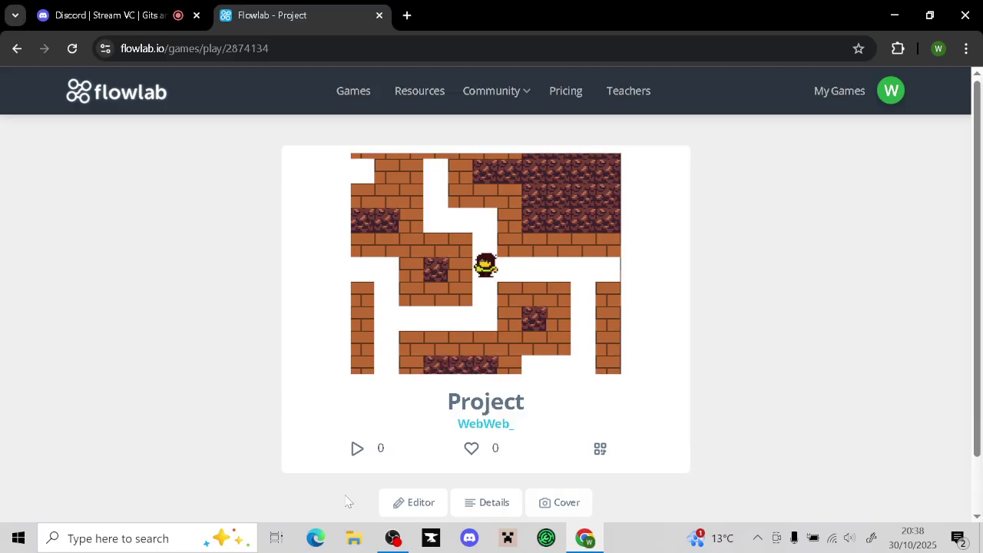
Walk the character back southwest through the rock-filled corridors to check the surrounding walls and background
key("Right")
key("Left")
key("Down")
key("Left")
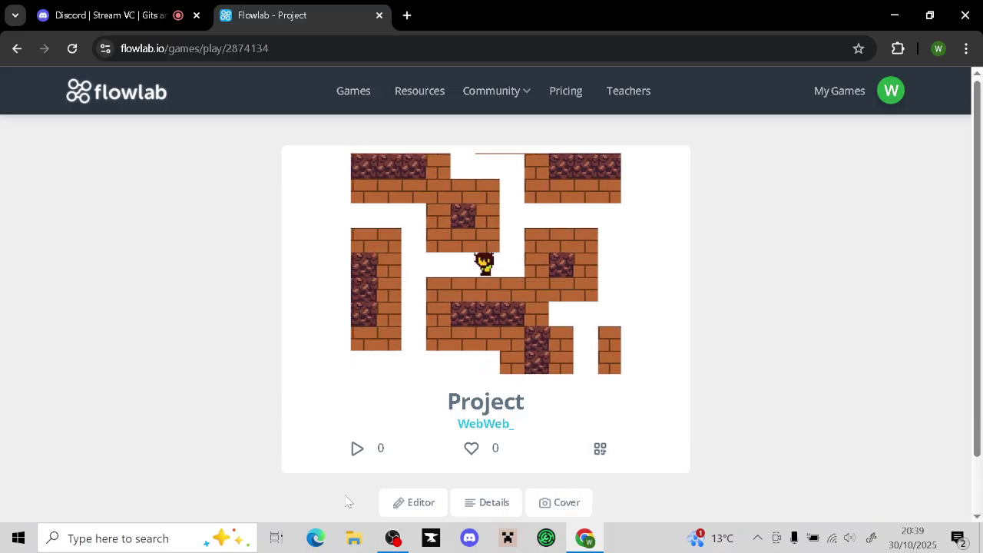
key("Down")
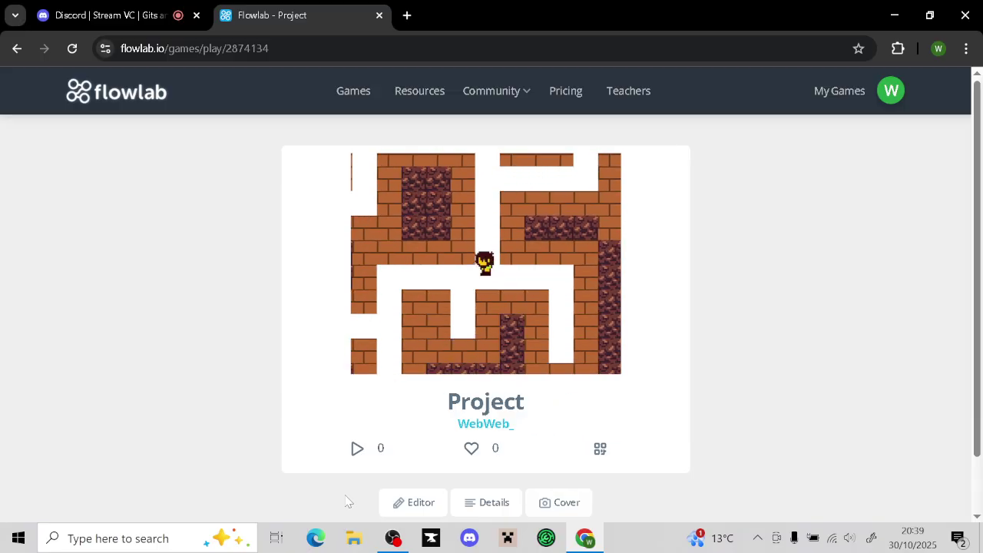
key("Left")
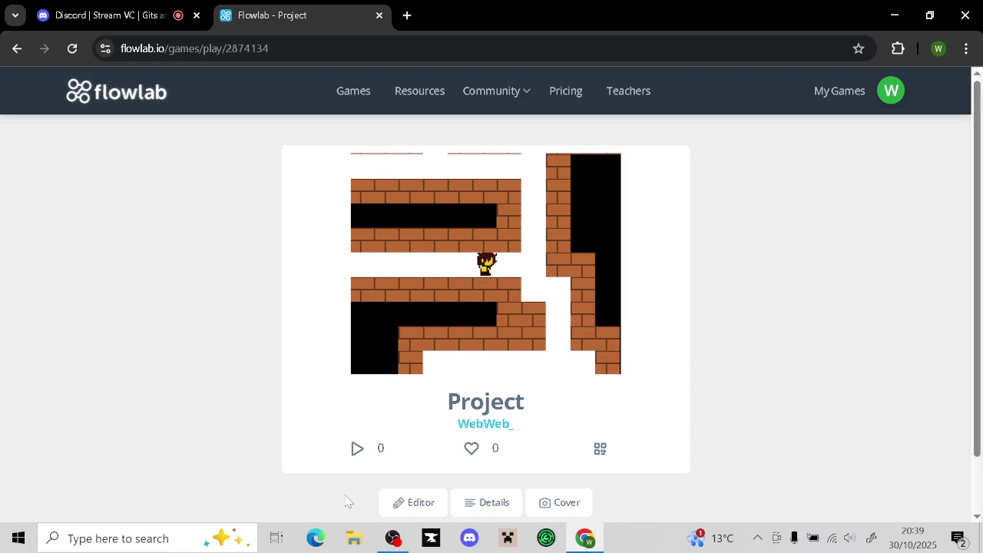
Walk the character through the eastern maze into the white room with the cyan block and back out its east exit
key("Left")
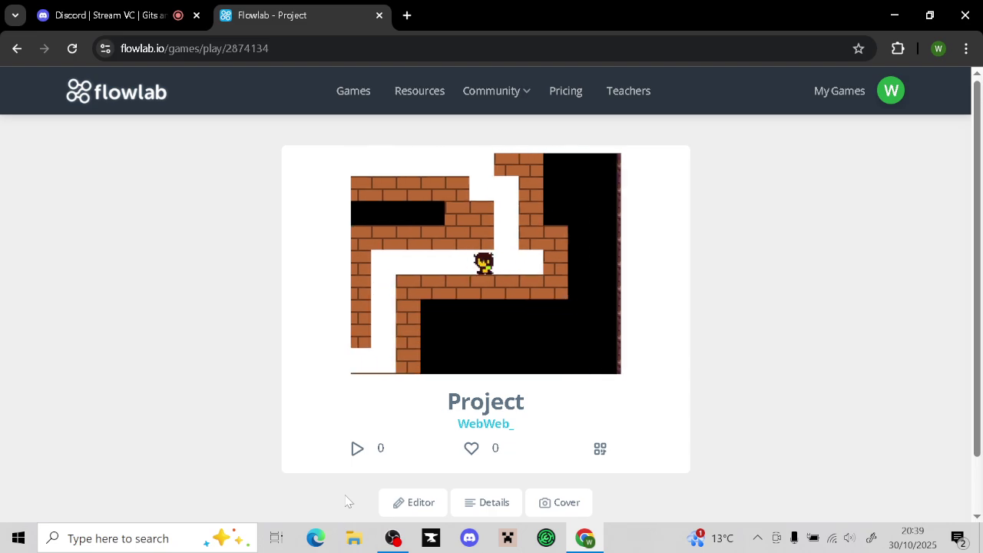
key("Down")
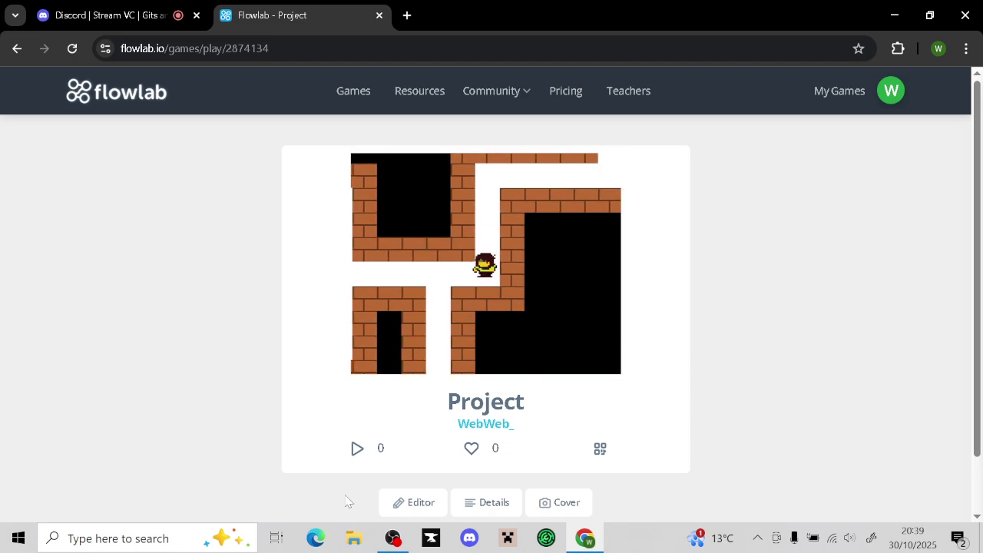
key("Left")
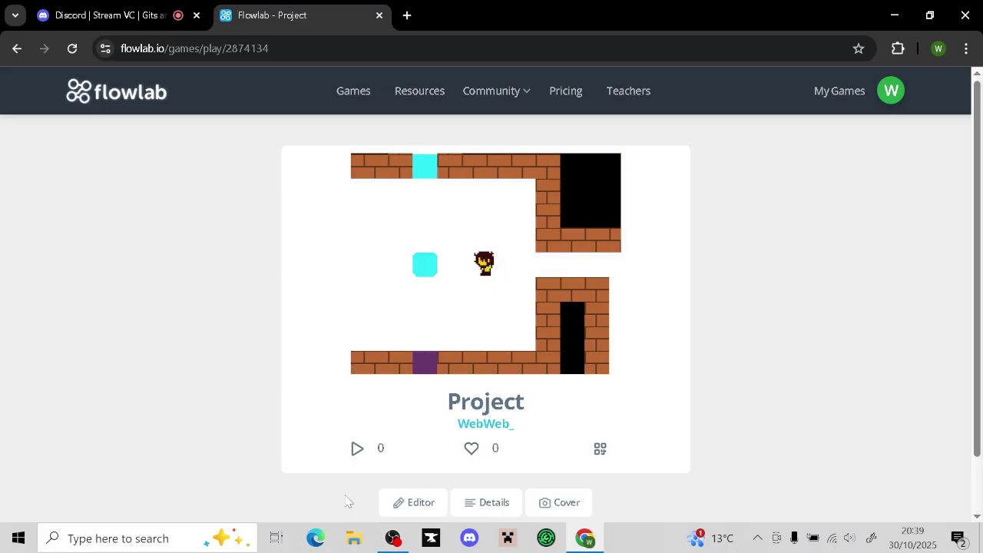
key("Up")
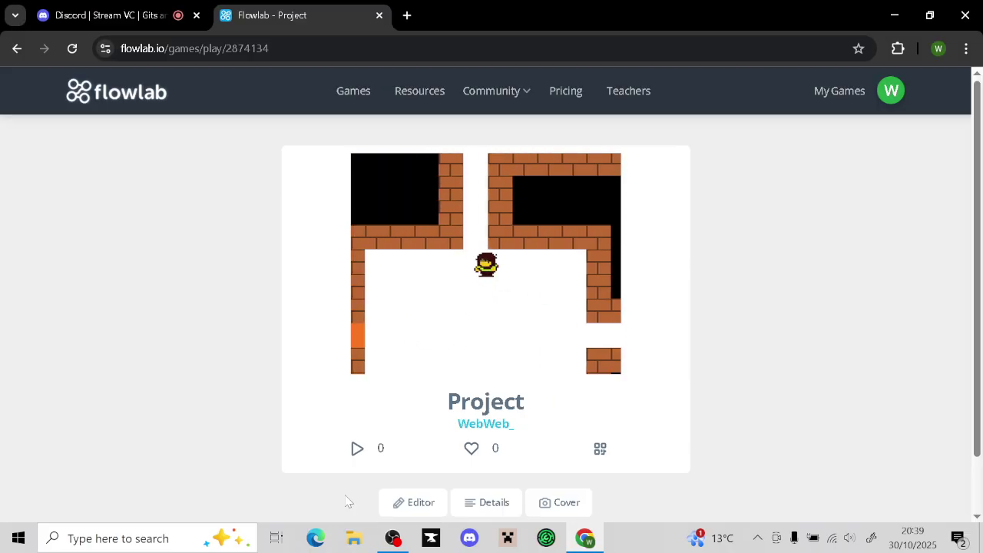
key("Down")
key("Right")
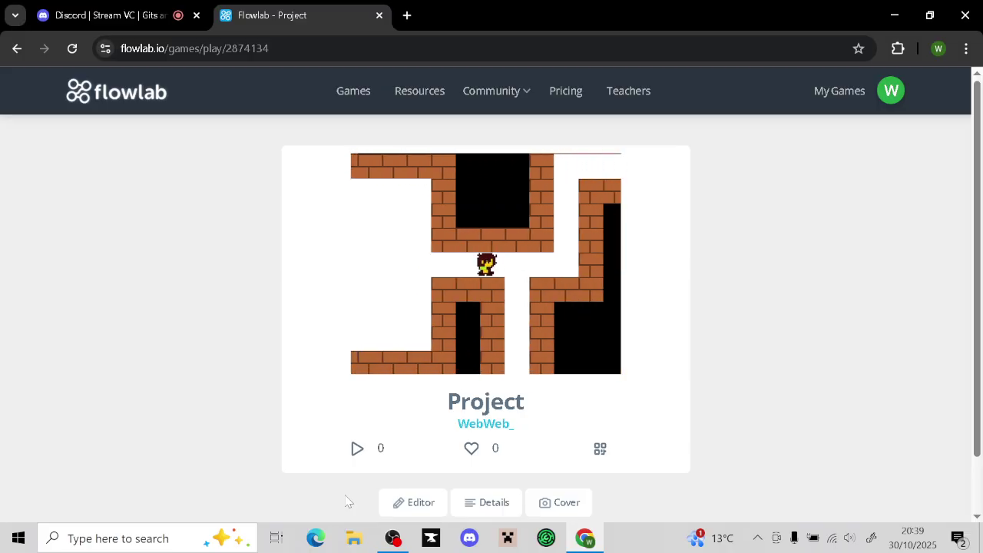
key("Down")
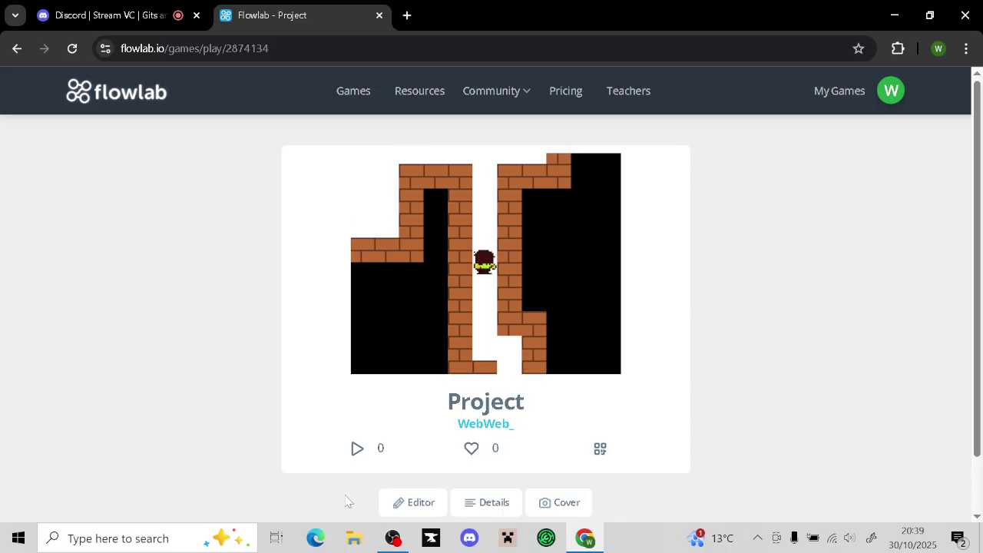
key("Right")
key("Up")
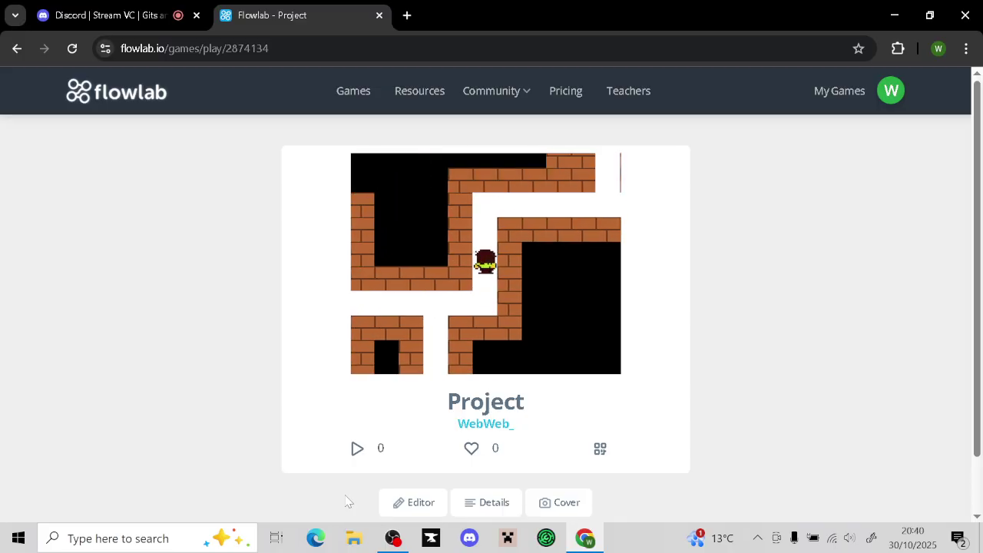
key("Right")
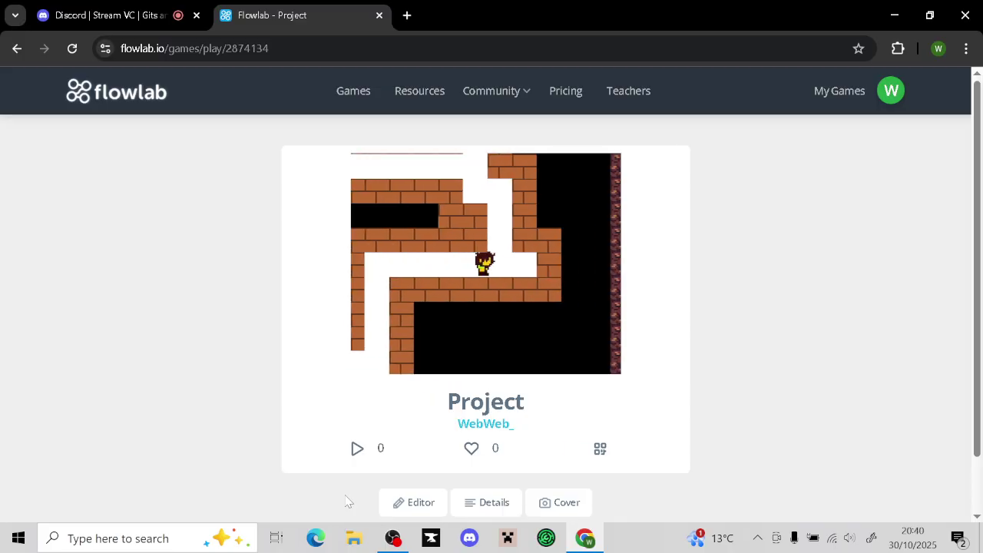
Return to the editor and move the orange door block from the white room's west opening to its east opening
left_click(403, 502)
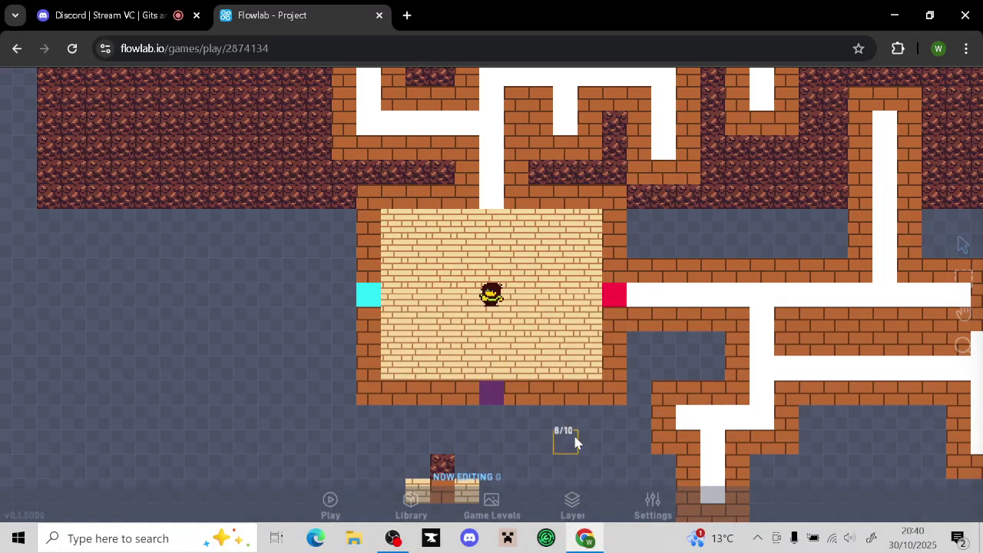
left_click_drag(572, 432, 198, 330)
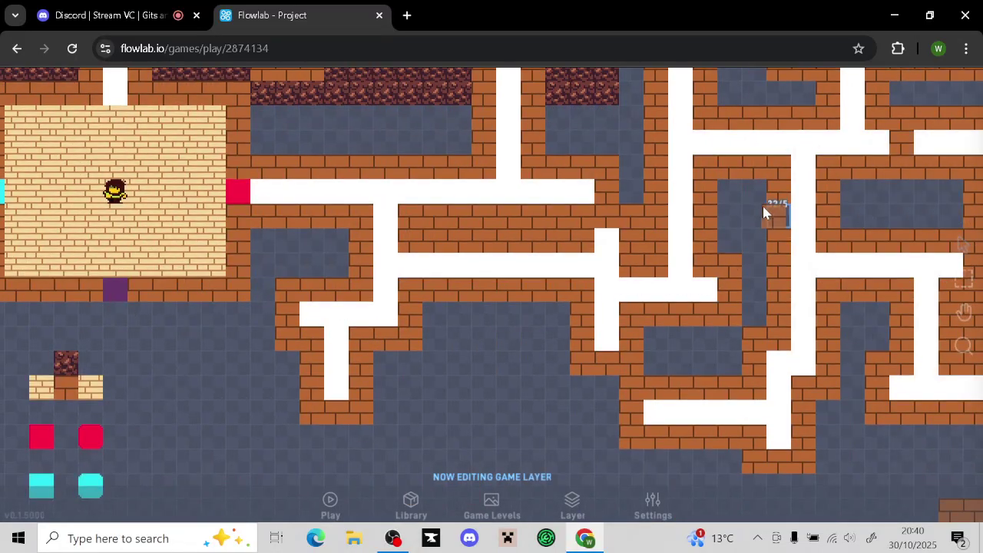
left_click_drag(736, 204, 2, 252)
left_click_drag(552, 307, 584, 432)
scroll(567, 338, "up", 1)
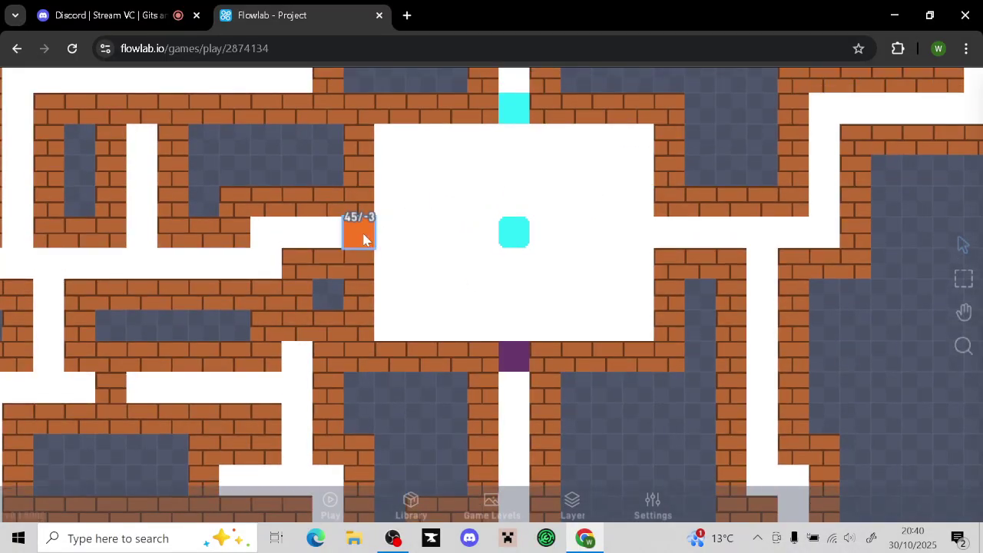
left_click_drag(363, 232, 670, 231)
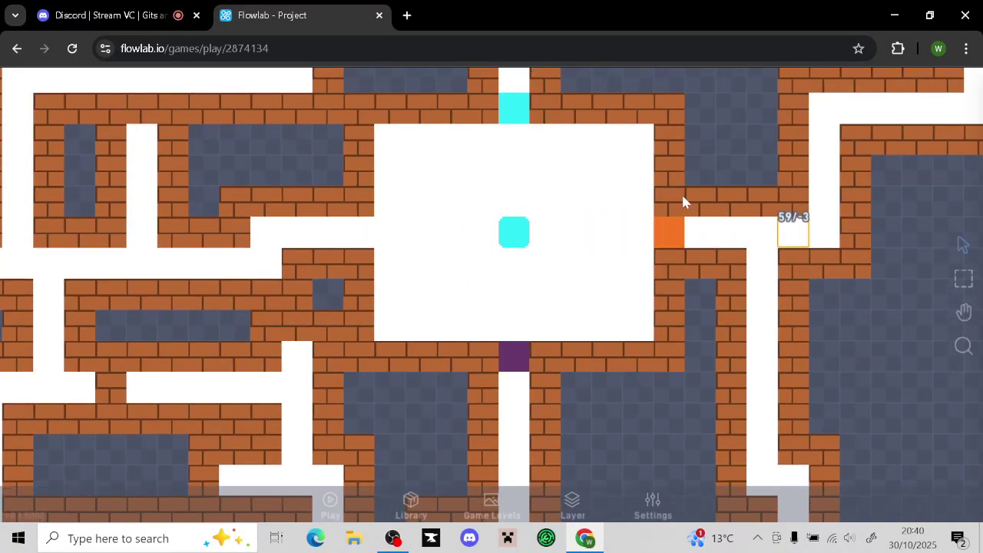
Swap the white room's cyan and orange door blocks, putting orange in the north opening and cyan in the east opening
left_click_drag(688, 121, 687, 150)
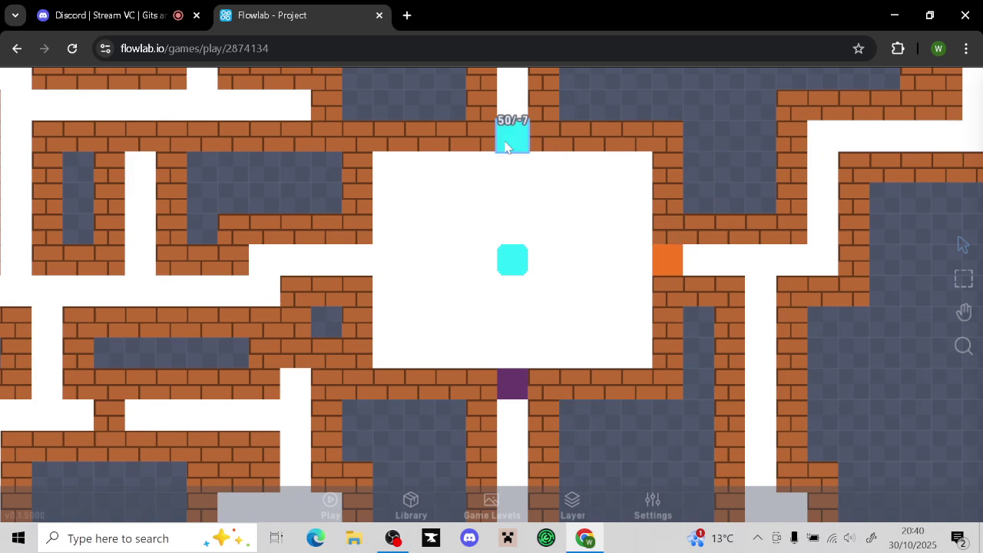
left_click_drag(506, 141, 692, 189)
left_click_drag(666, 266, 512, 142)
left_click_drag(698, 139, 671, 259)
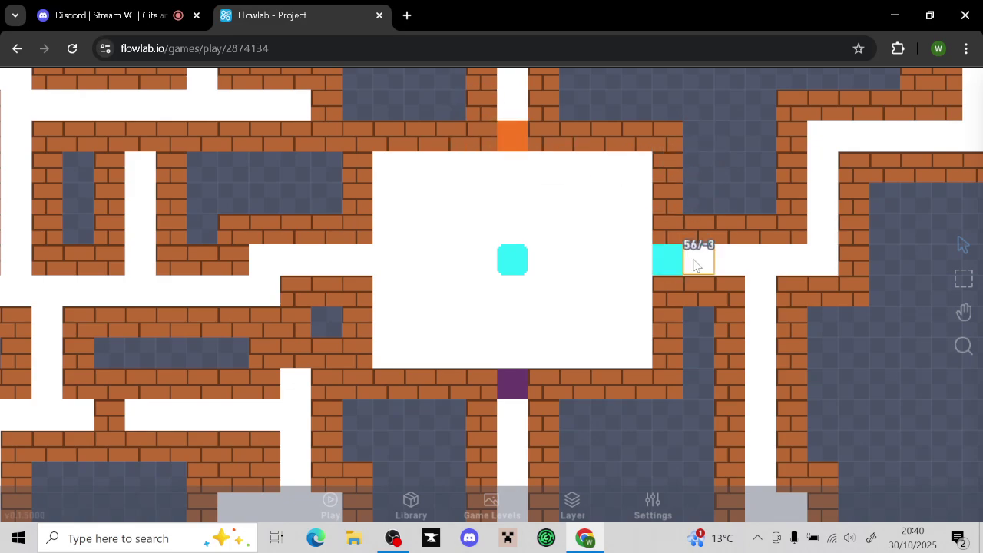
scroll(695, 254, "down", 5)
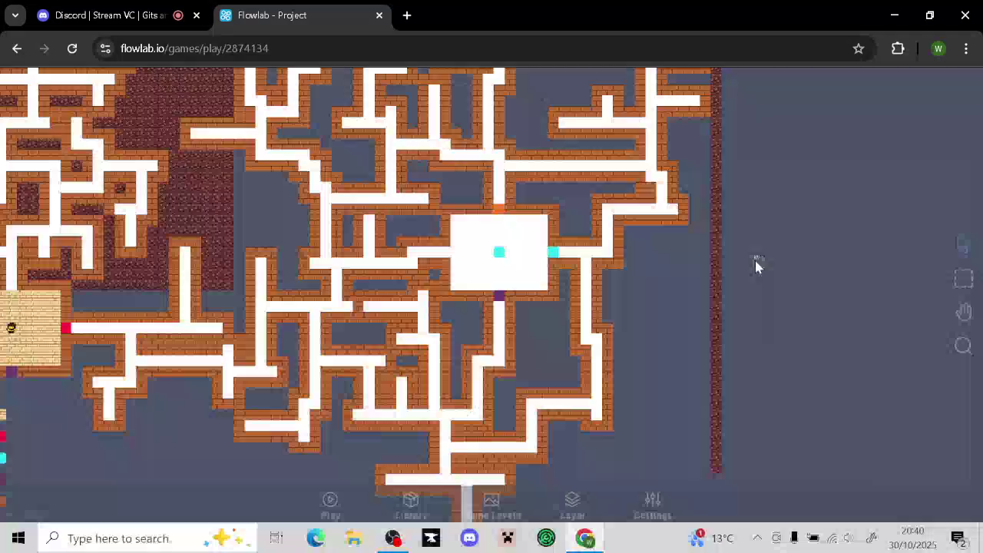
left_click_drag(800, 290, 856, 459)
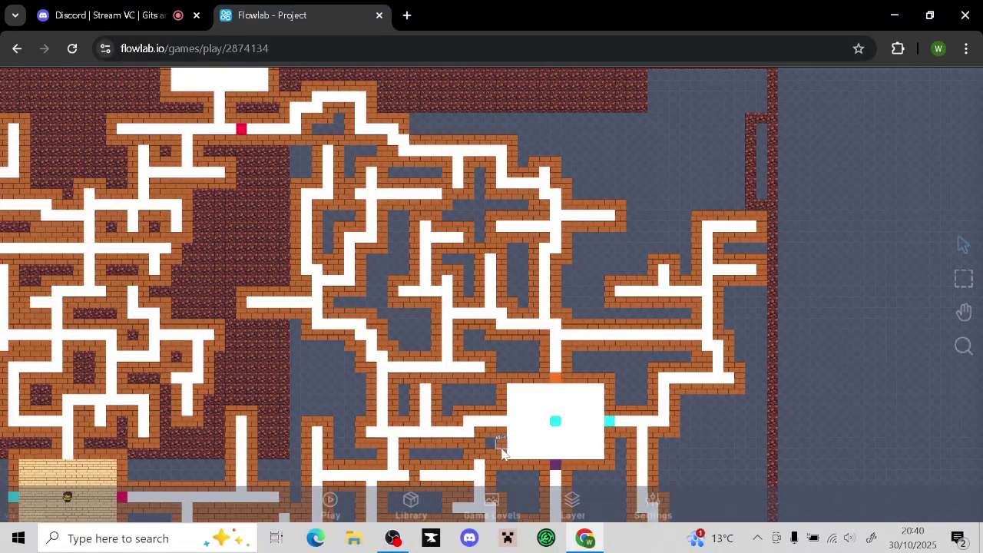
scroll(501, 447, "down", 3)
left_click_drag(765, 443, 751, 360)
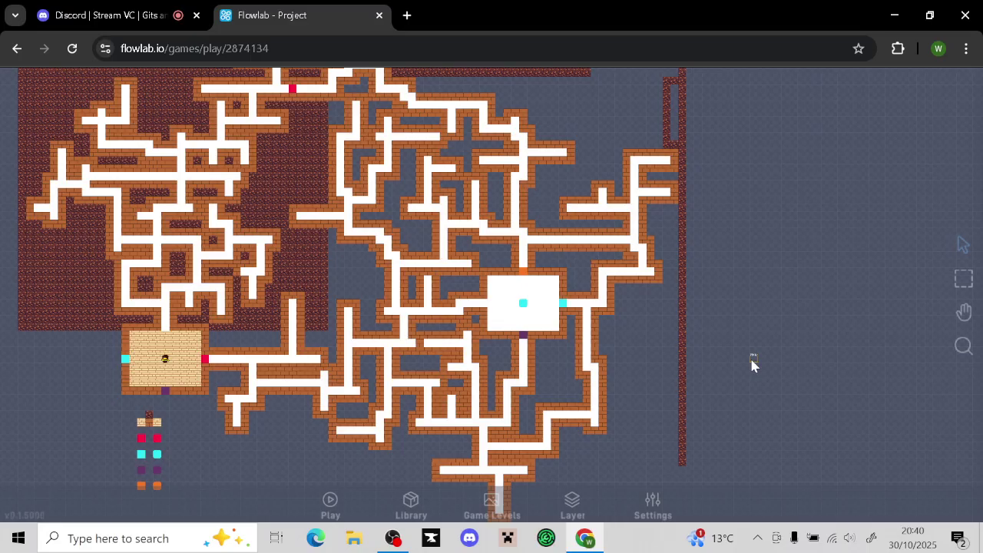
scroll(733, 250, "down", 5)
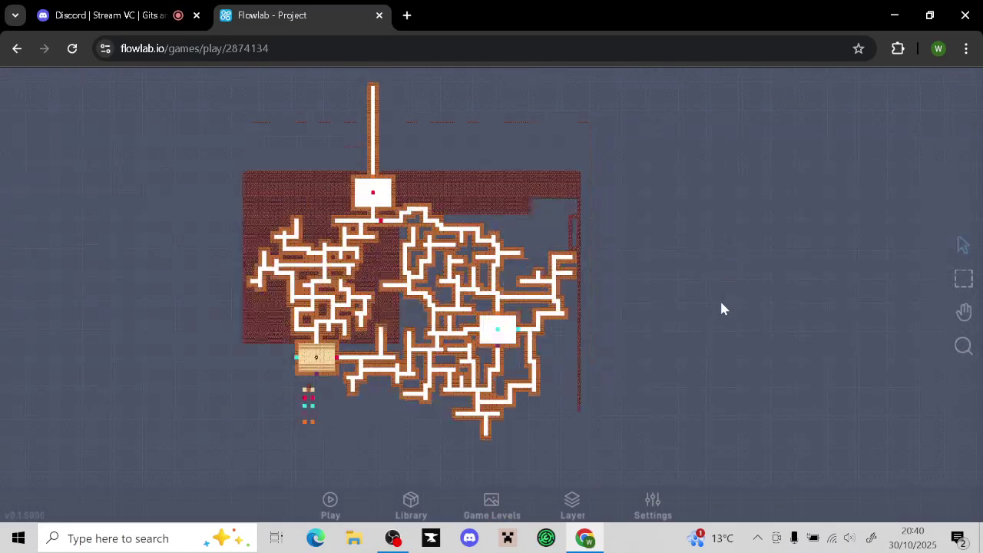
scroll(705, 321, "up", 3)
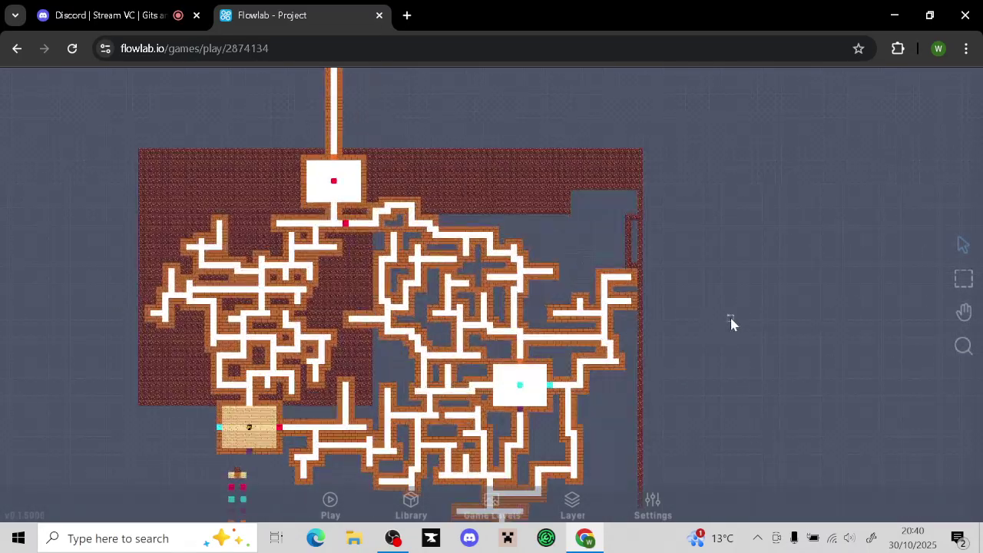
scroll(733, 245, "down", 3)
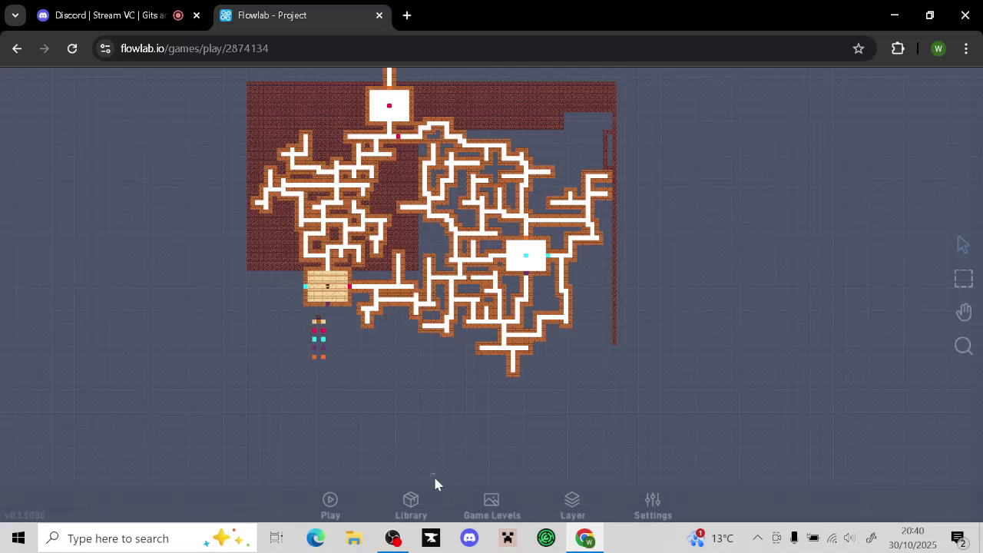
left_click_drag(434, 478, 503, 448)
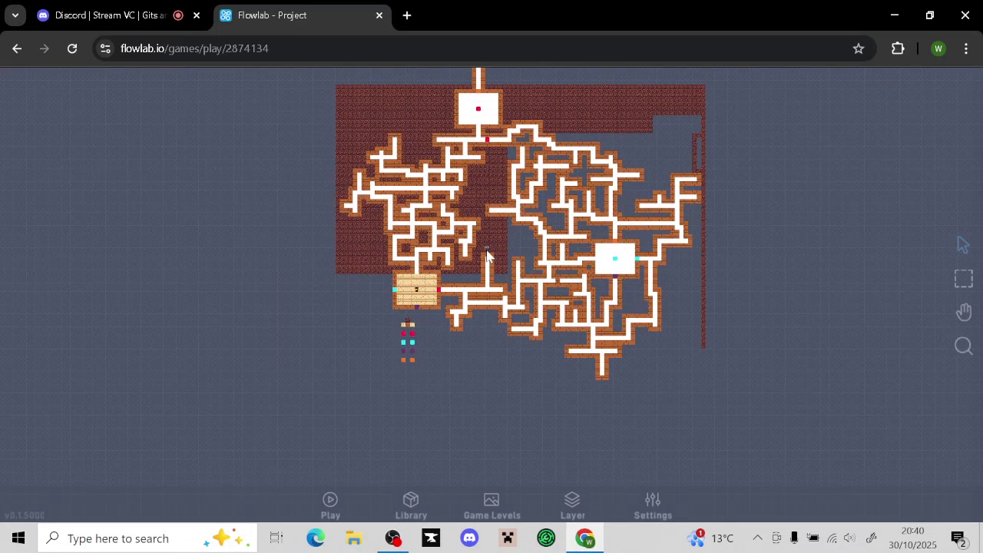
Playtest the level, walking the character around in small circles inside the starting room
left_click(330, 504)
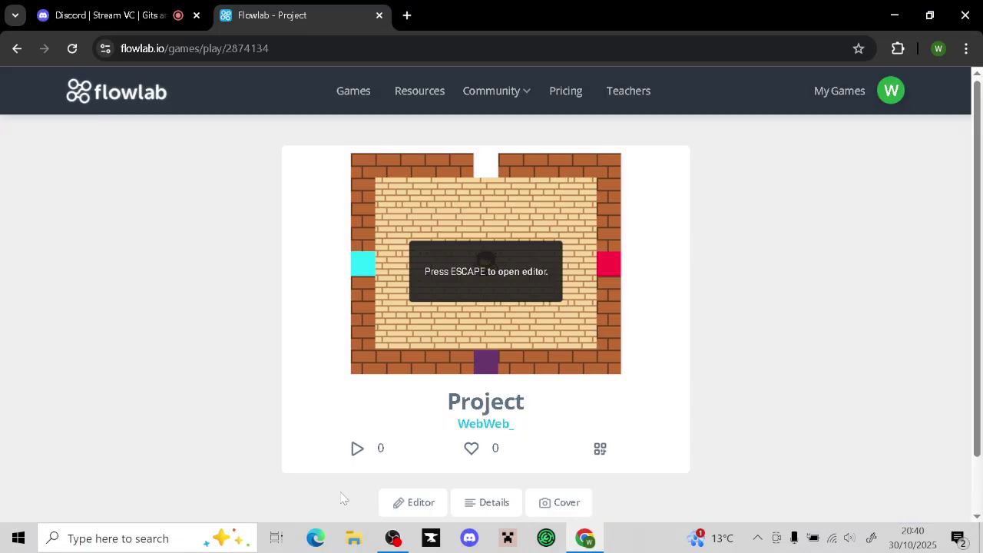
key("Left")
key("Up")
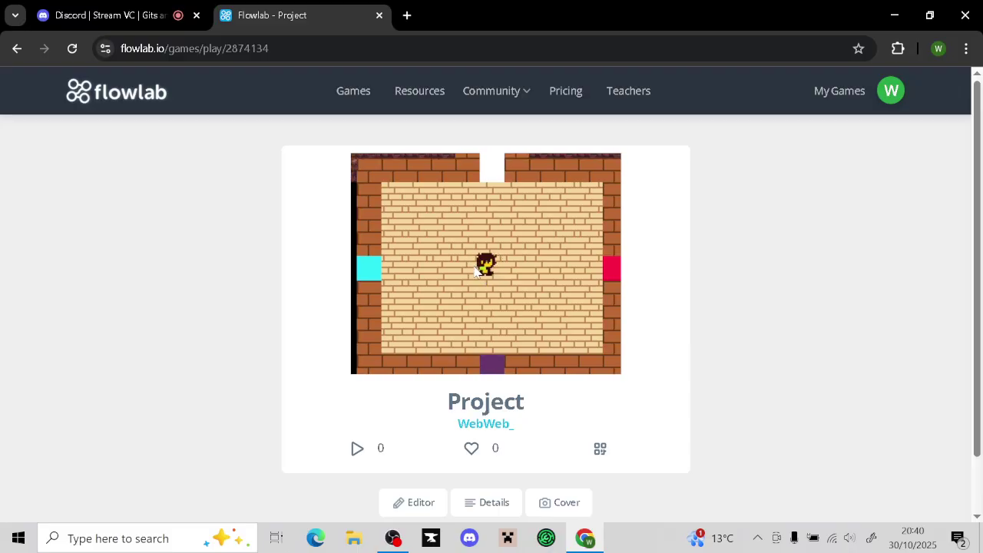
key("Down")
key("Right")
key("Left")
key("Up")
key("Right")
key("Down")
key("Left")
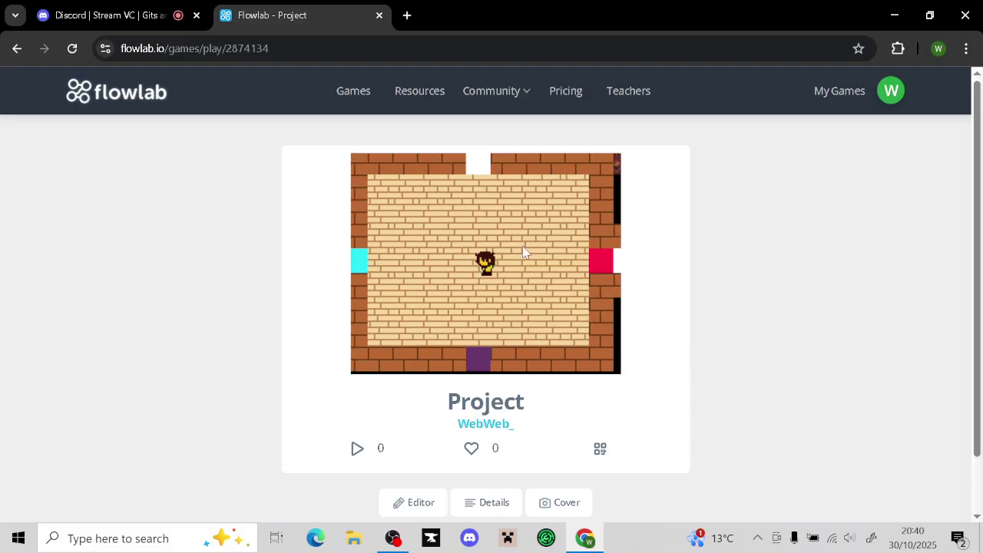
Return to the editor, open the player's behaviors, and add two Keyboard triggers one above the other, apart from the existing blocks
left_click(432, 504)
left_click(492, 295)
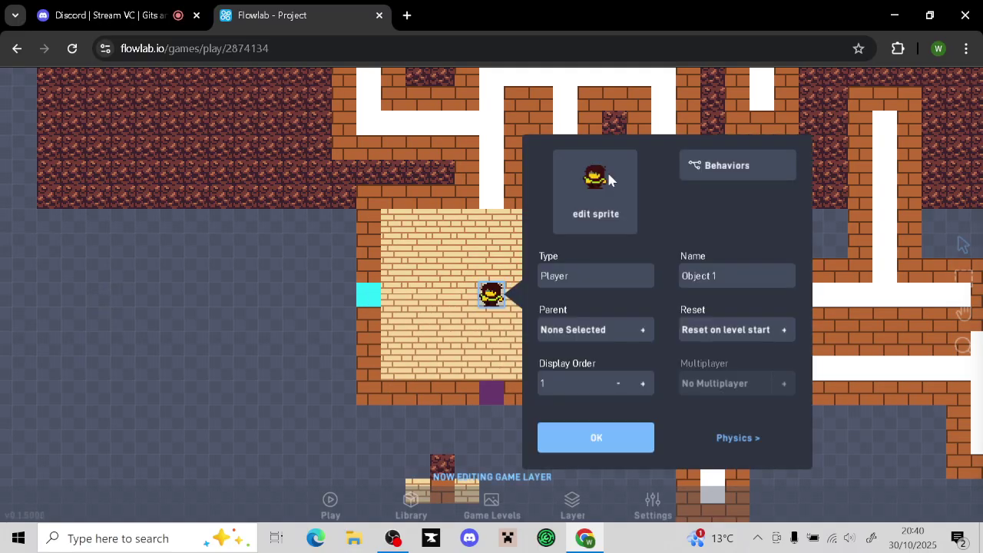
left_click(702, 168)
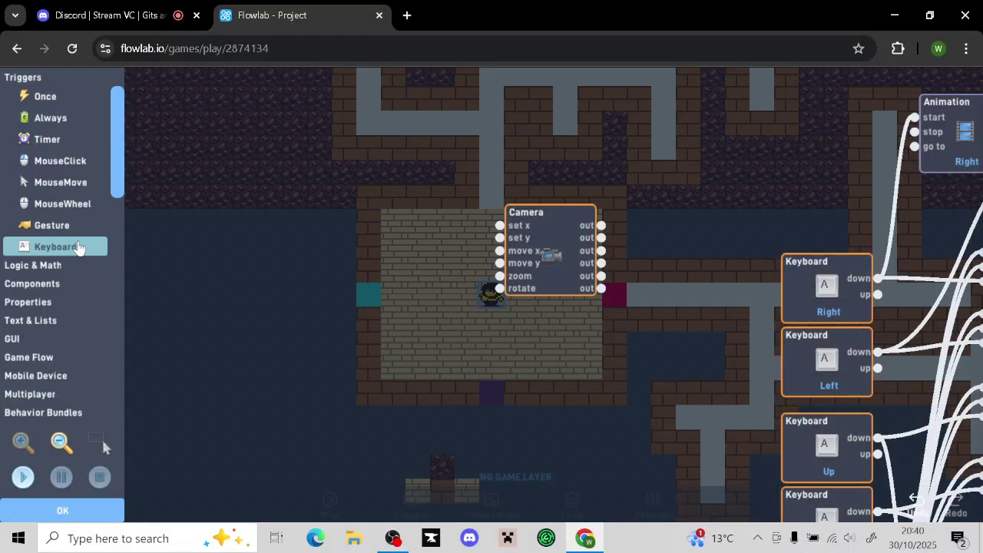
left_click(77, 245)
left_click(77, 245)
left_click_drag(550, 311, 272, 140)
left_click_drag(553, 315, 277, 290)
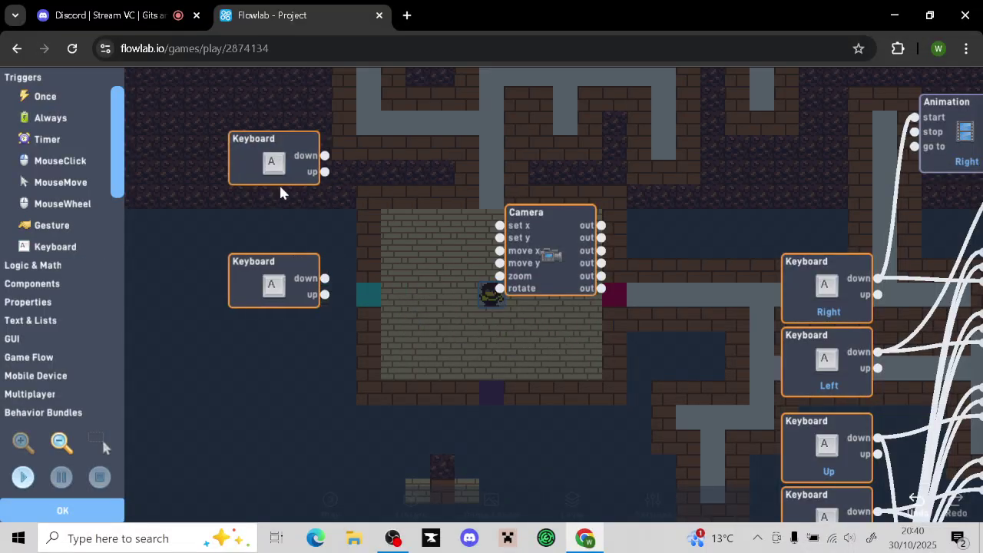
Assign the s key to the upper new Keyboard trigger
left_click(281, 186)
left_click(280, 182)
left_click(279, 175)
left_click(278, 175)
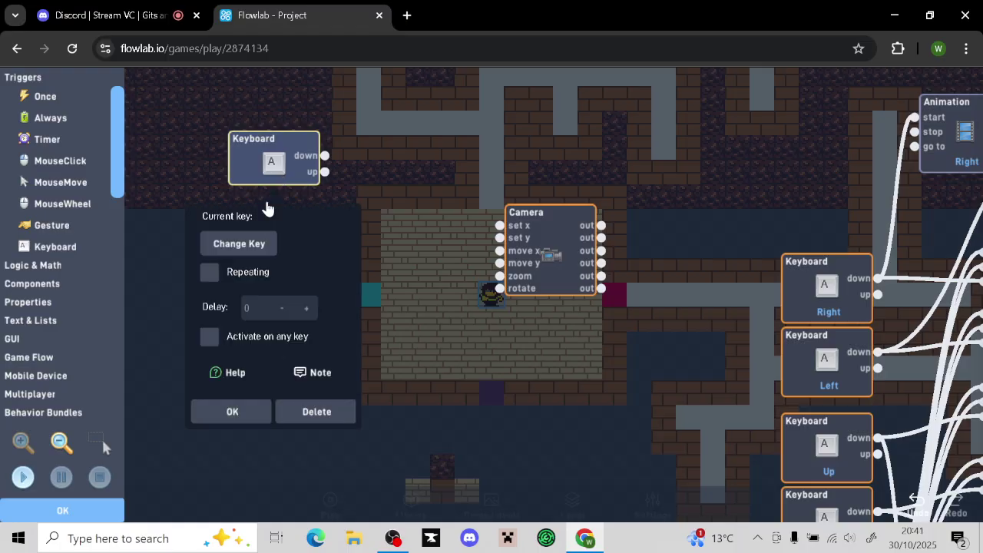
left_click(261, 245)
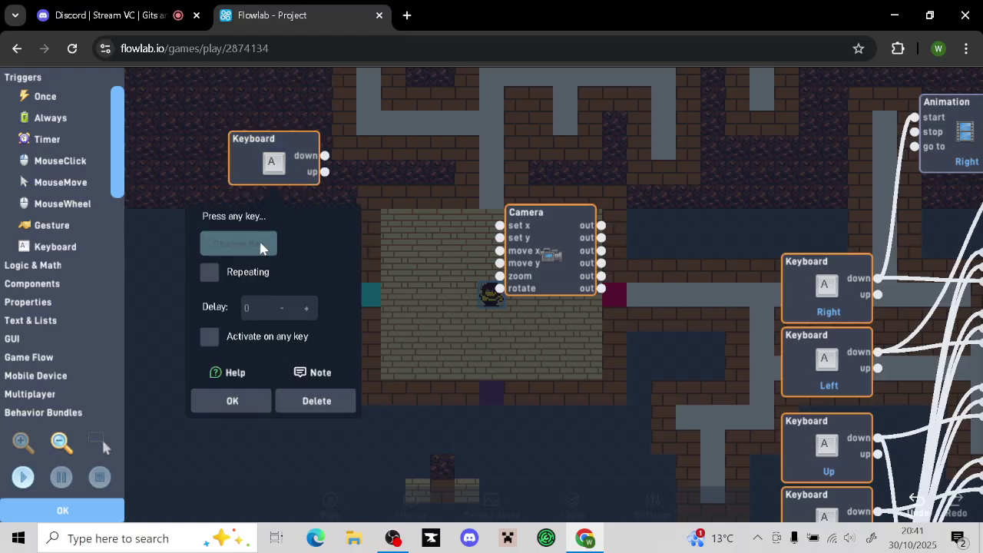
key("s")
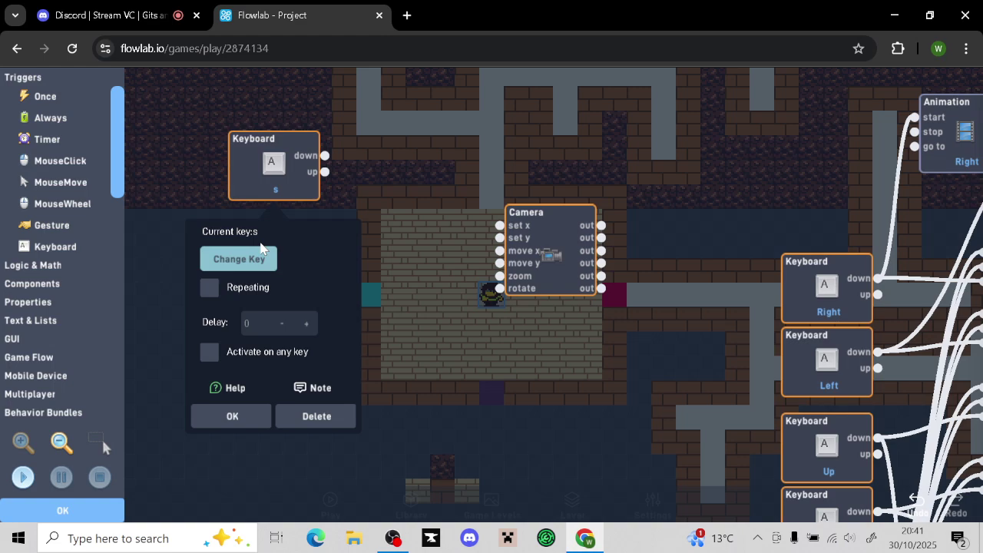
left_click(232, 415)
Assign the Esc key to the lower new Keyboard trigger
left_click(296, 274)
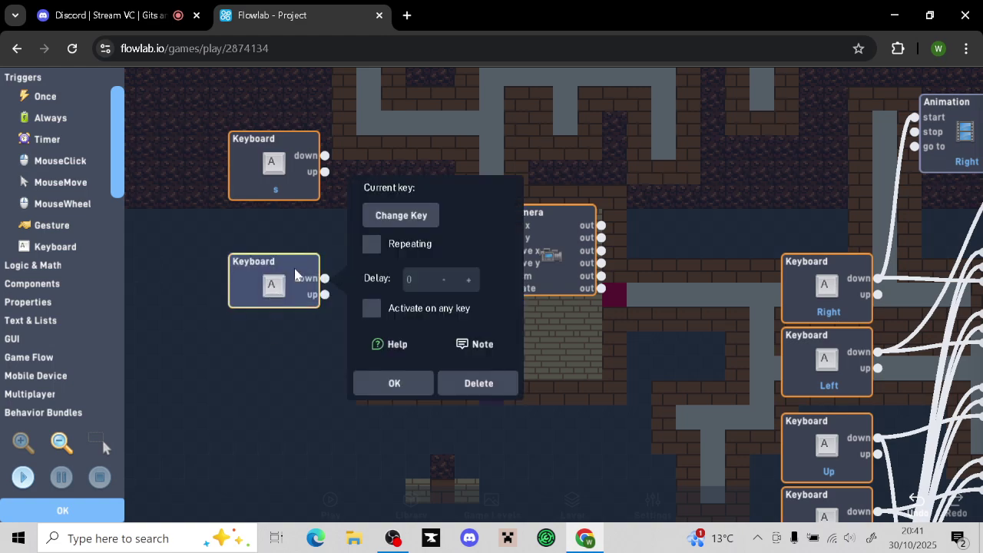
left_click(427, 219)
key("Escape")
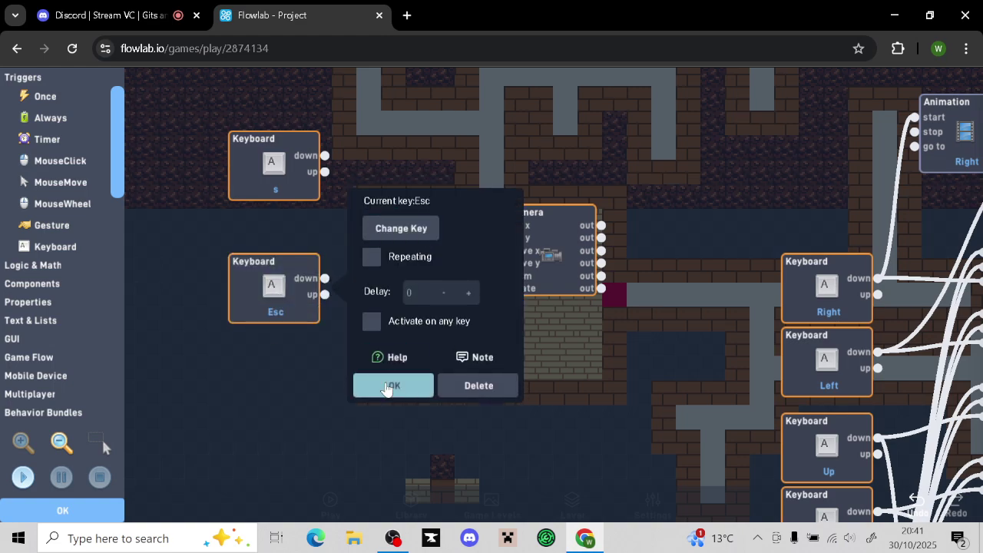
left_click(387, 388)
Add a Full Screen block beside the new Keyboard triggers and move the Camera block out of its way
left_click(58, 360)
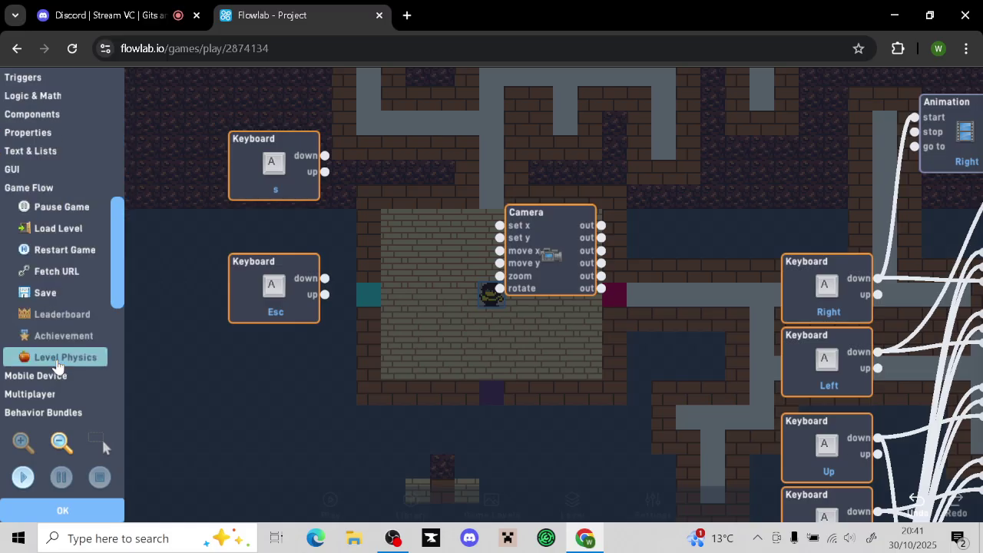
left_click_drag(115, 238, 115, 303)
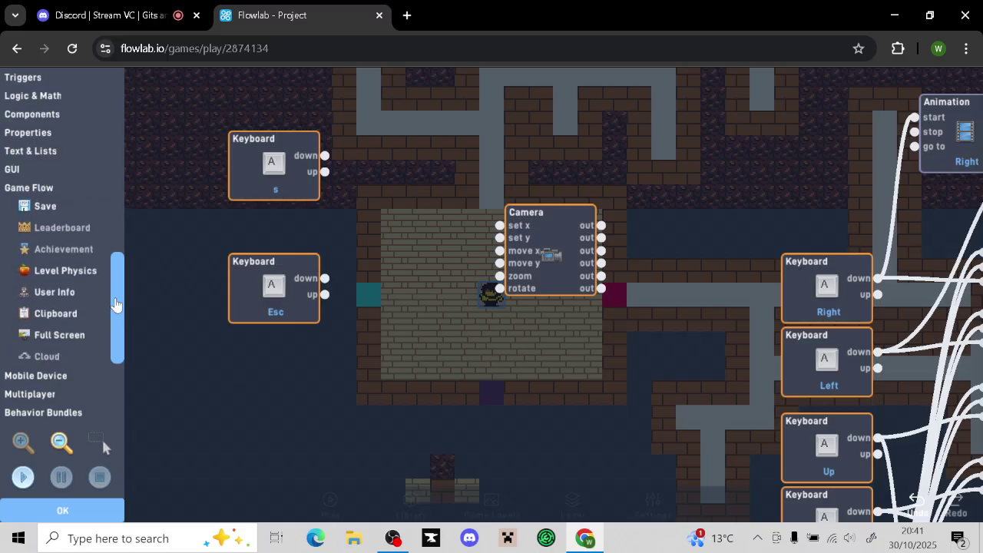
left_click(59, 335)
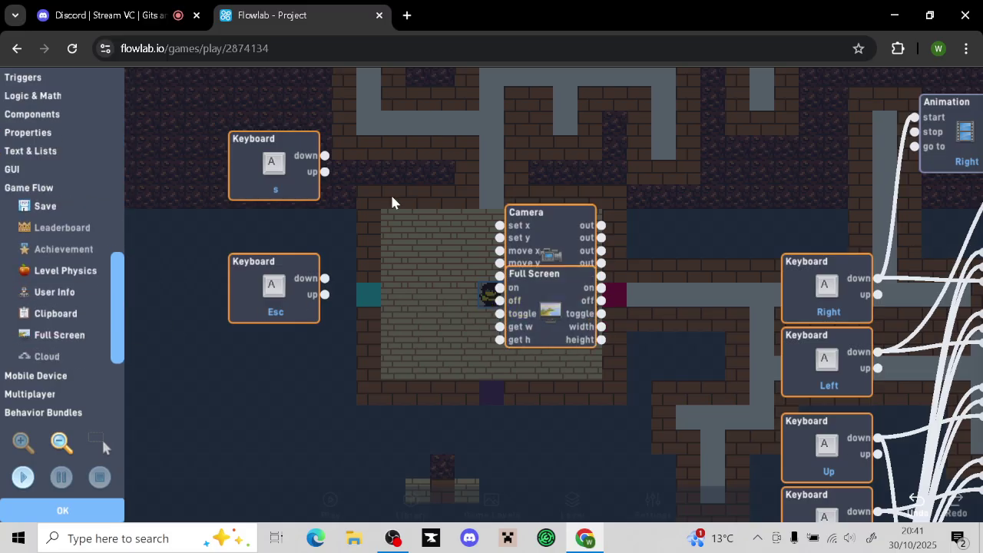
left_click(550, 312)
left_click_drag(550, 312, 412, 200)
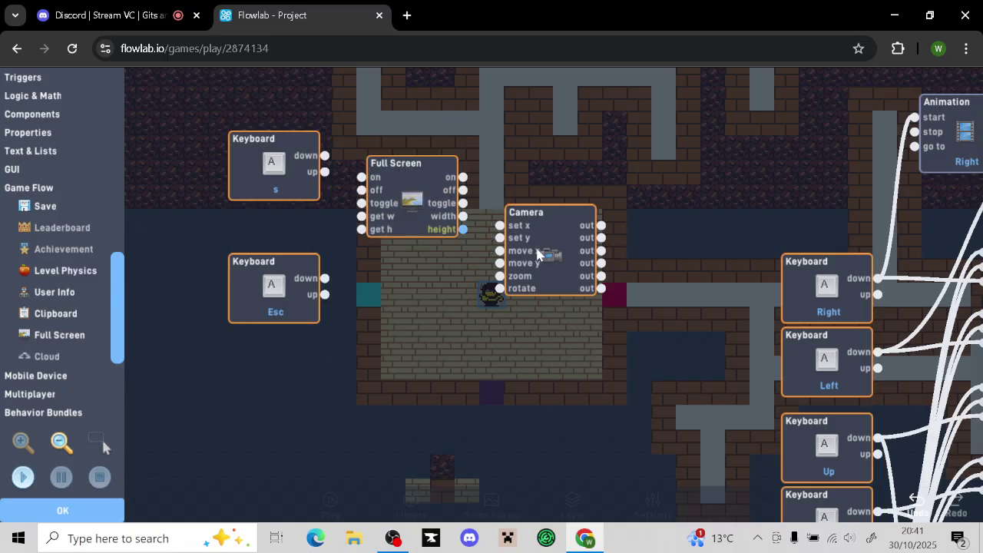
left_click_drag(537, 255, 676, 182)
left_click_drag(420, 199, 489, 200)
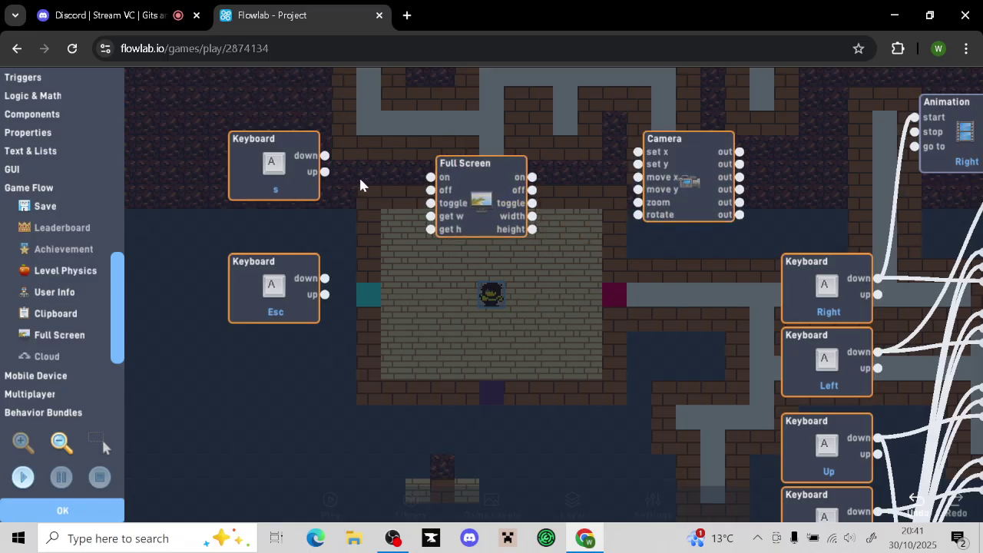
Connect the s key's down output to Full Screen on and the Esc key's down output to off, using the Zoom mode
left_click_drag(325, 155, 413, 164)
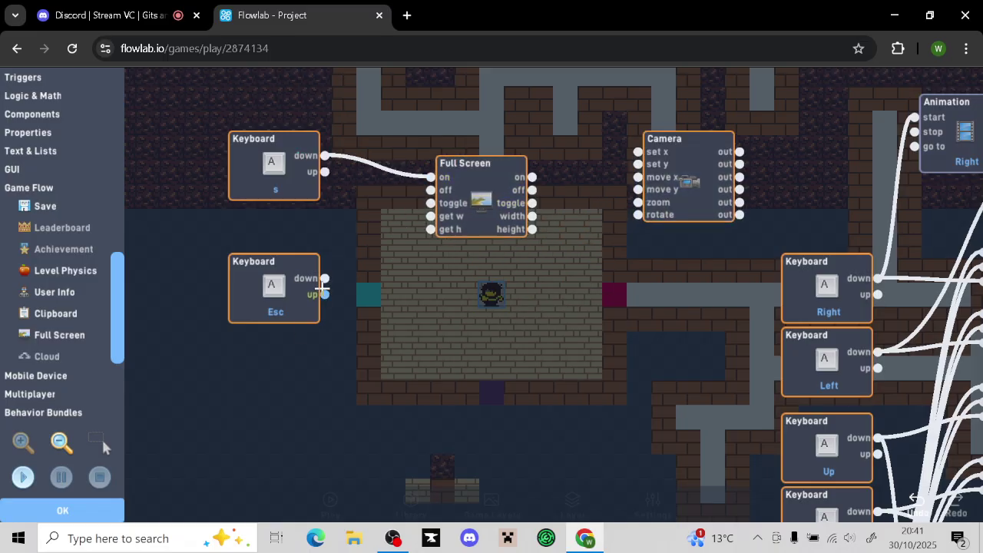
left_click_drag(325, 278, 430, 190)
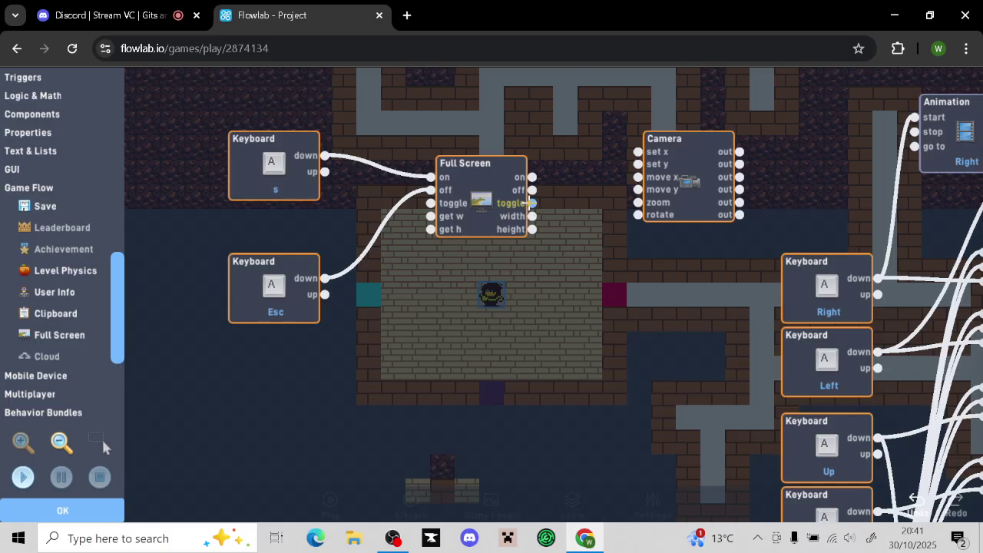
left_click(519, 204)
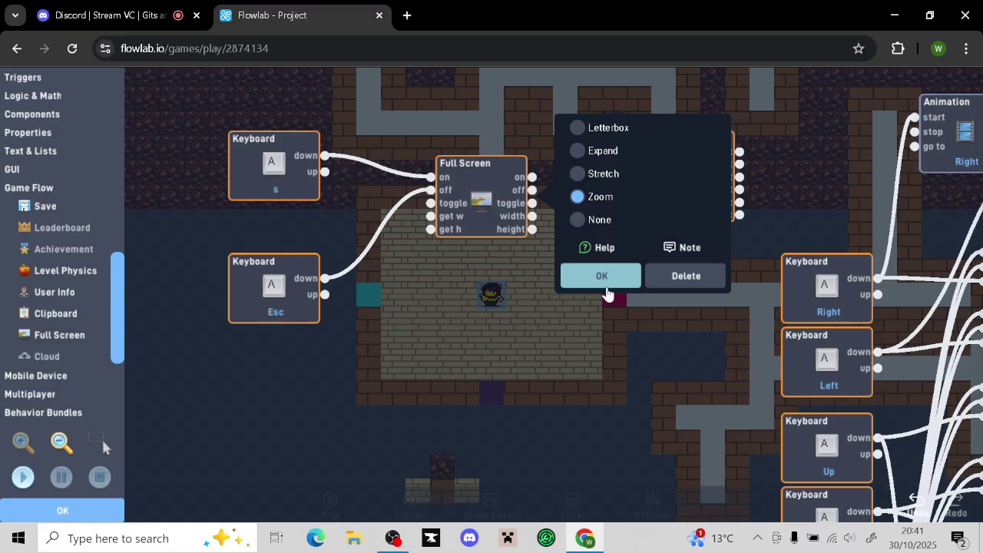
left_click(604, 280)
left_click(86, 506)
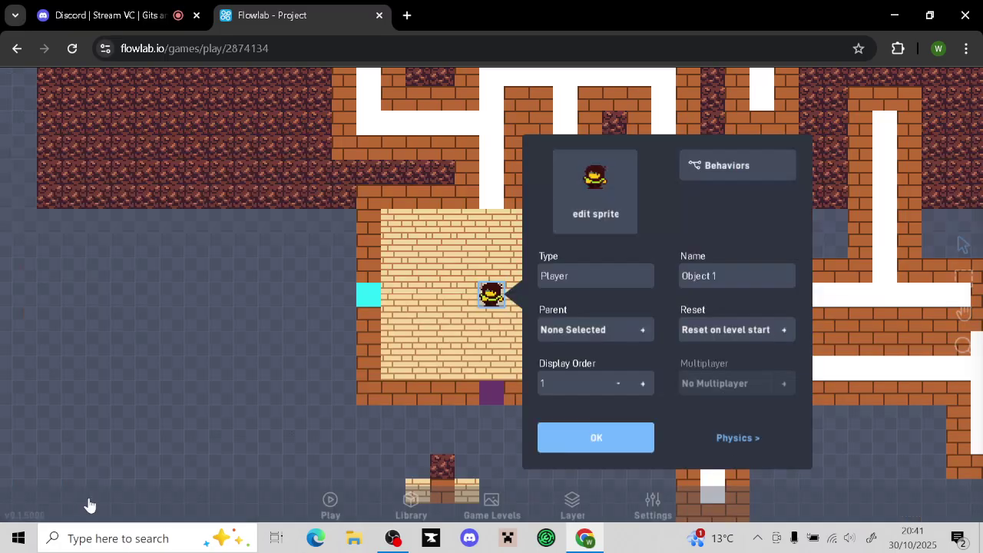
Playtest the level in full screen, walking the character up and down the starting room before exiting full screen
left_click(569, 450)
left_click(328, 500)
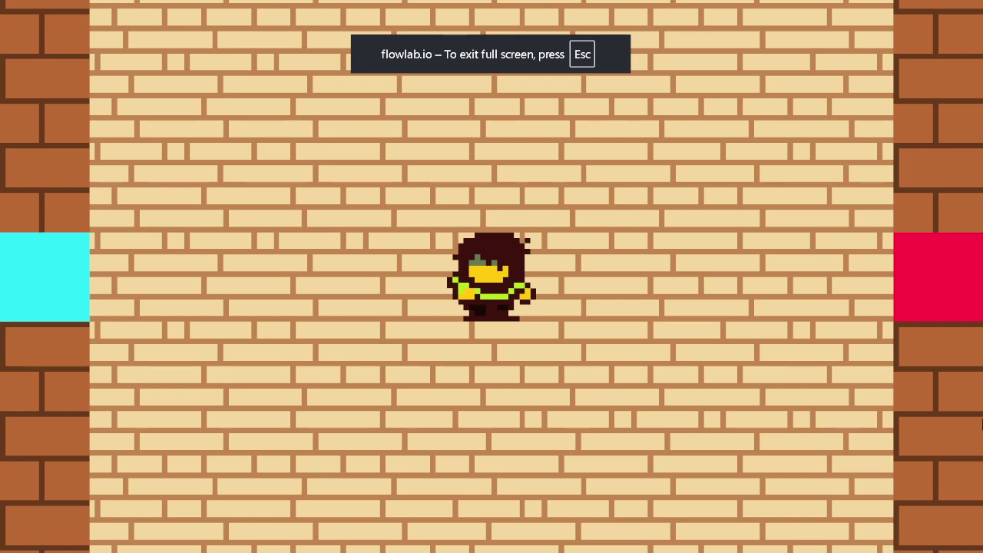
key("Up")
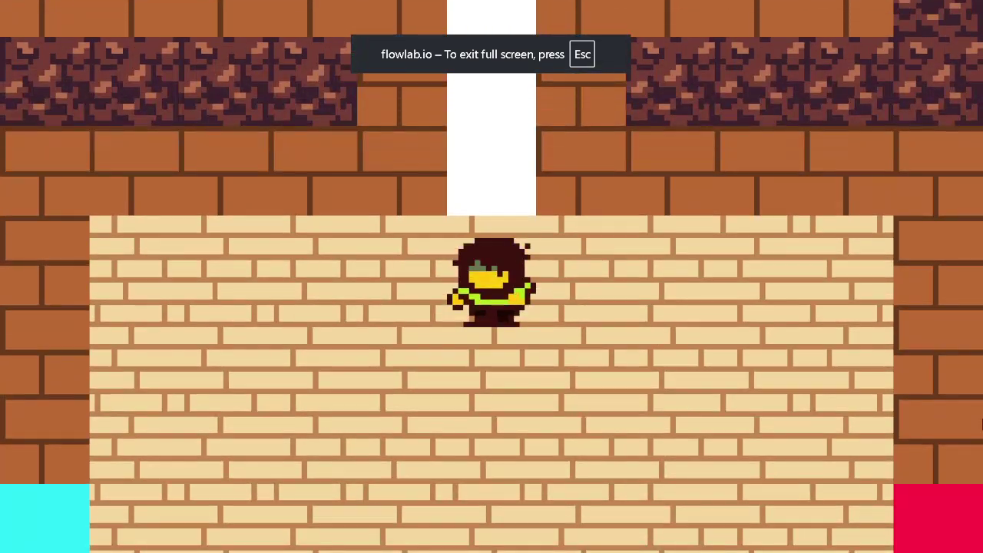
key("Down")
key("Down")
key("Up")
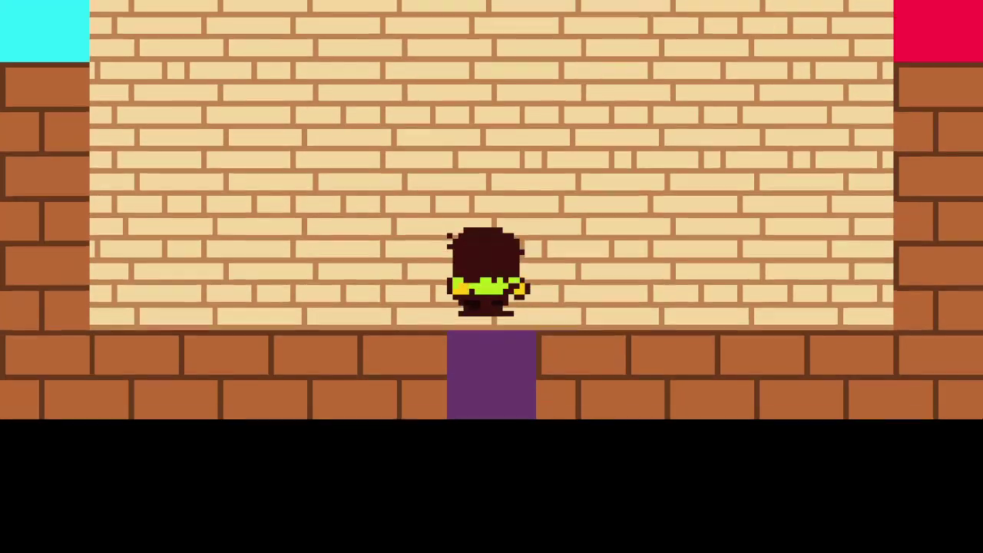
key("Up")
key("Escape")
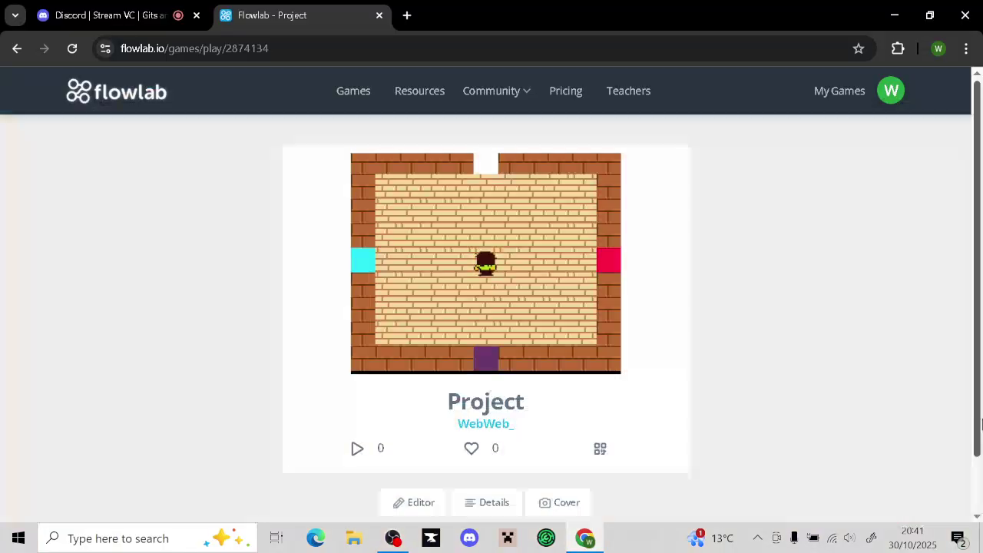
Reopen the player's behaviors in the editor and change the Full Screen block's mode to Stretch
left_click(419, 502)
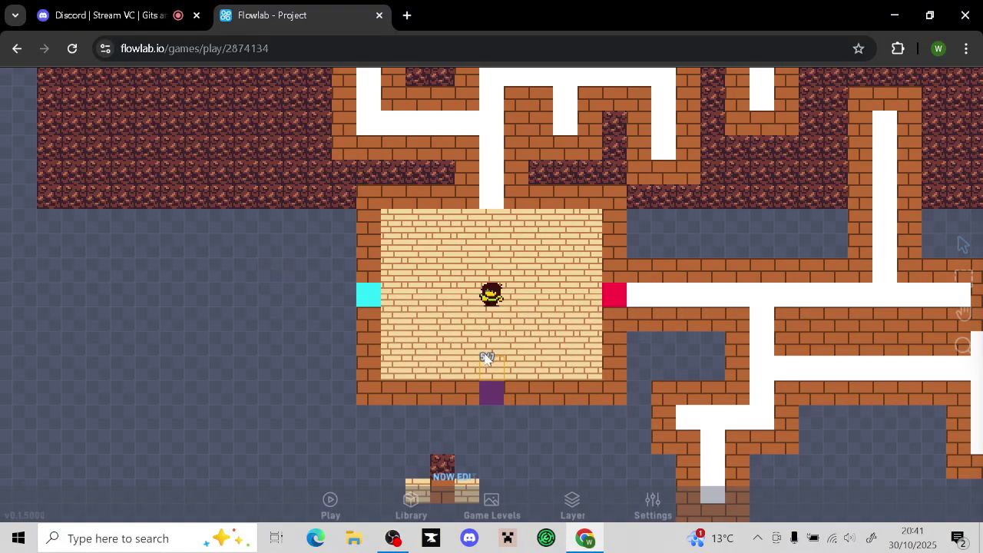
left_click(492, 304)
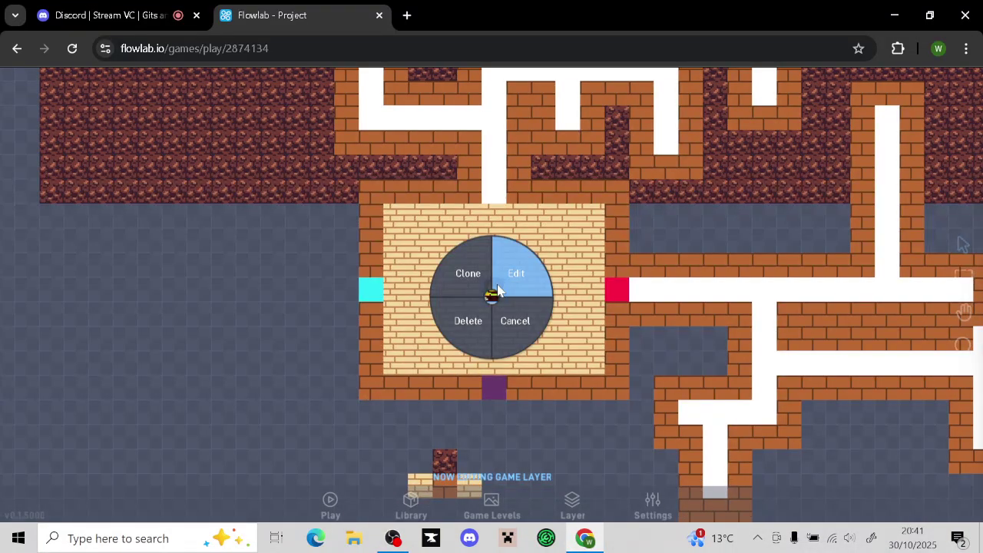
left_click(523, 259)
left_click(690, 171)
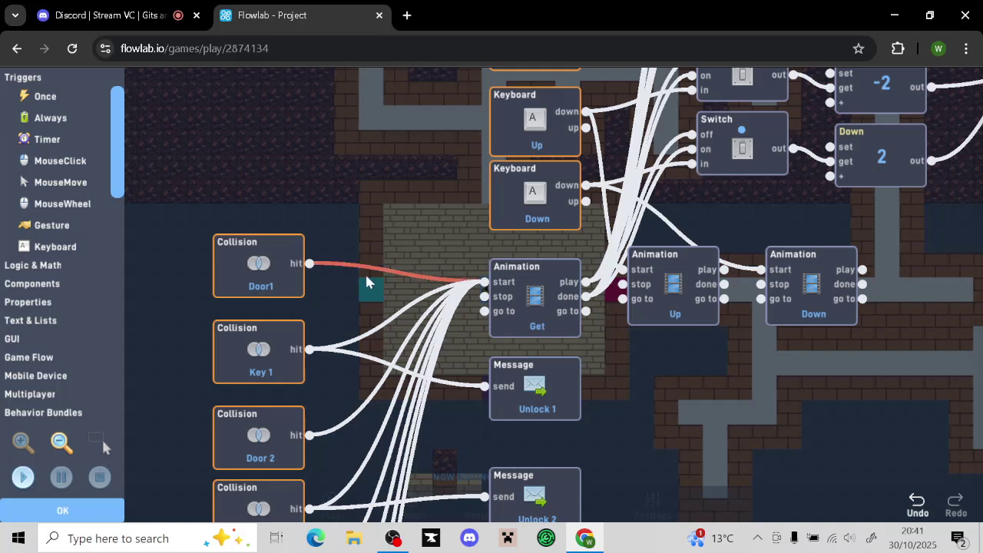
left_click(102, 437)
scroll(378, 303, "up", 5)
left_click_drag(417, 213, 742, 517)
left_click_drag(689, 458, 701, 490)
left_click(567, 228)
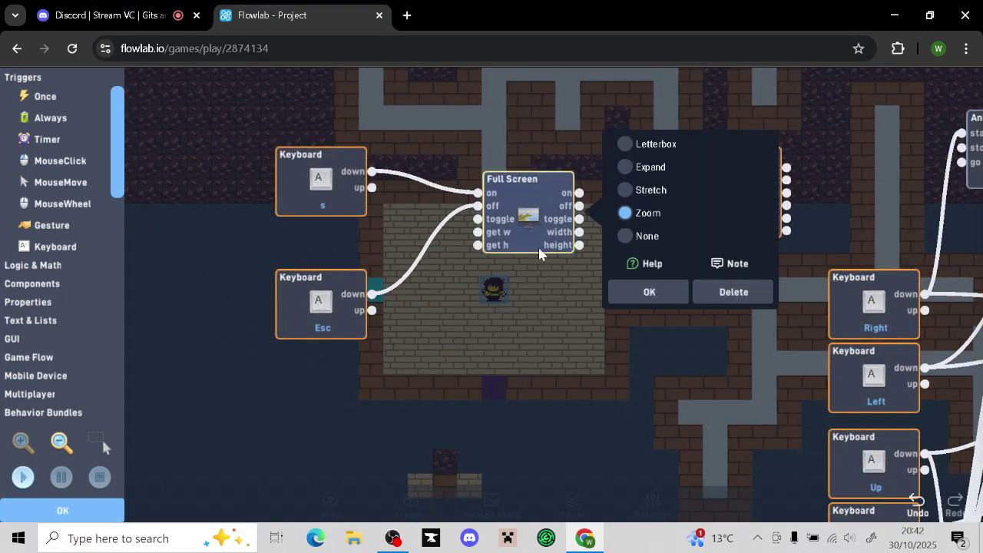
left_click(624, 190)
left_click(649, 292)
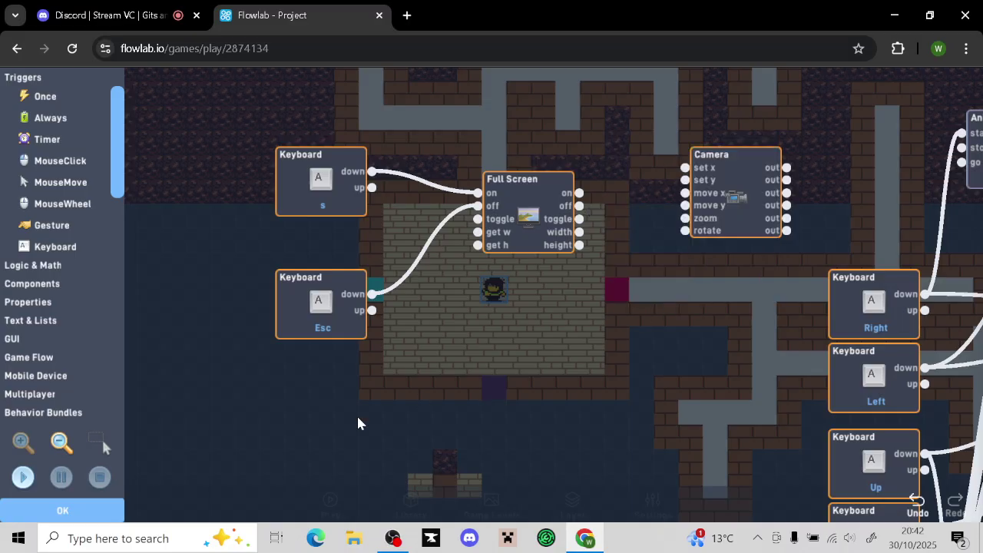
left_click(69, 510)
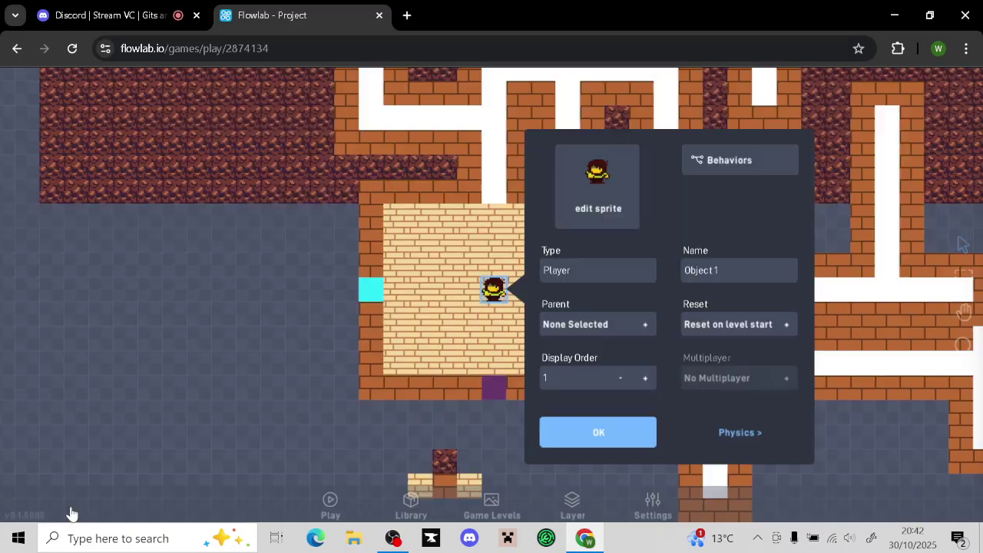
Close the player's settings and playtest the level in full screen, walking the character around the starting room before exiting full screen
left_click(570, 430)
left_click(336, 509)
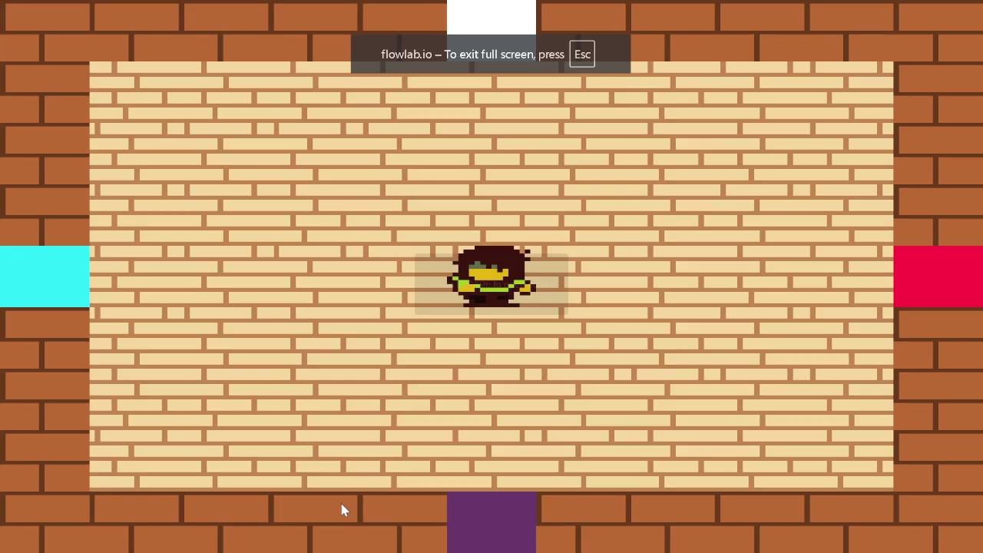
key("Up")
key("Right")
key("Down")
key("Left")
key("Up")
key("Down")
key("Left")
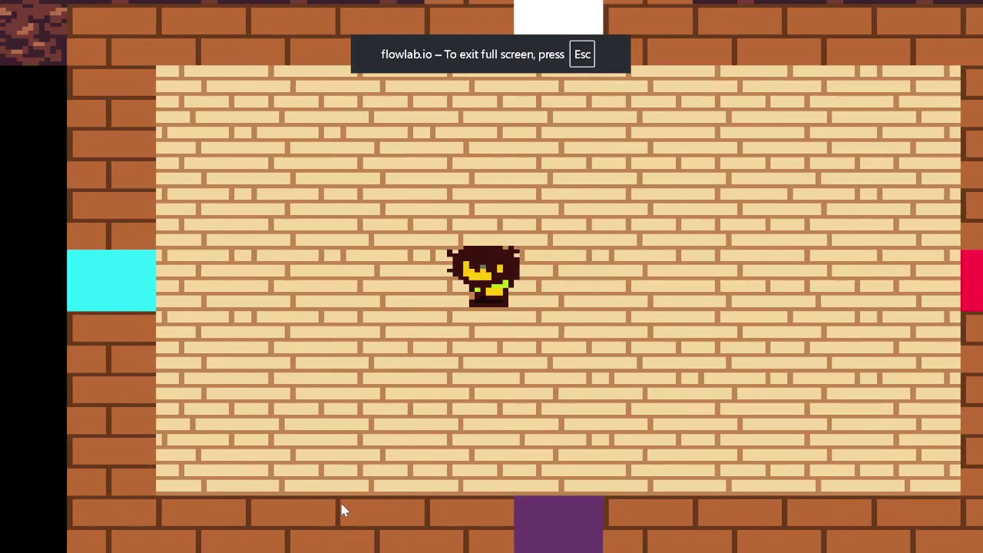
key("Right")
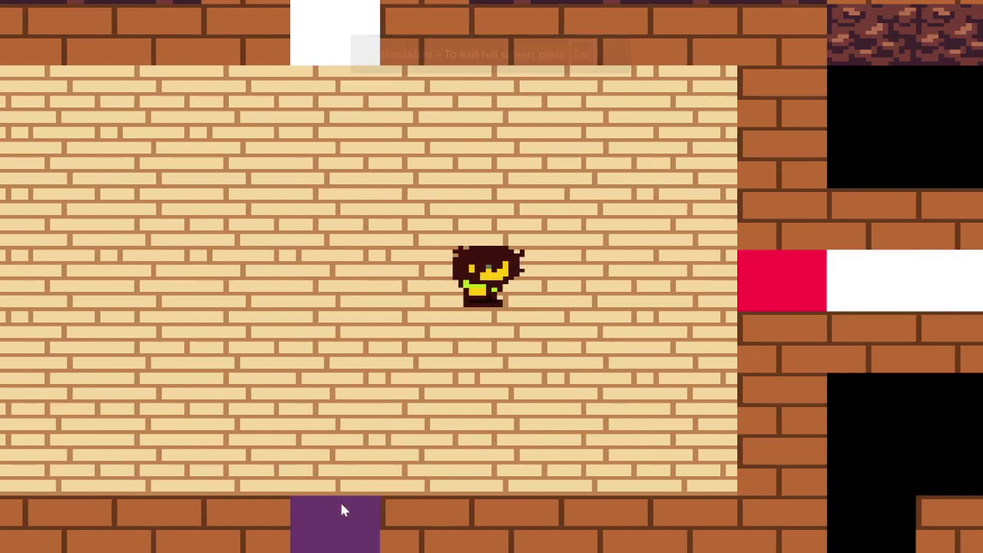
key("Left")
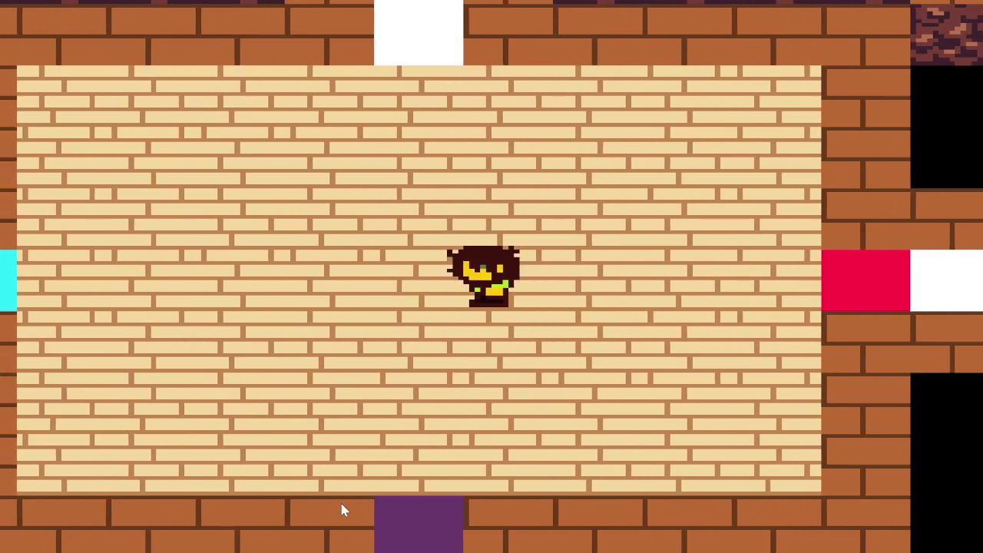
key("Down")
key("Left")
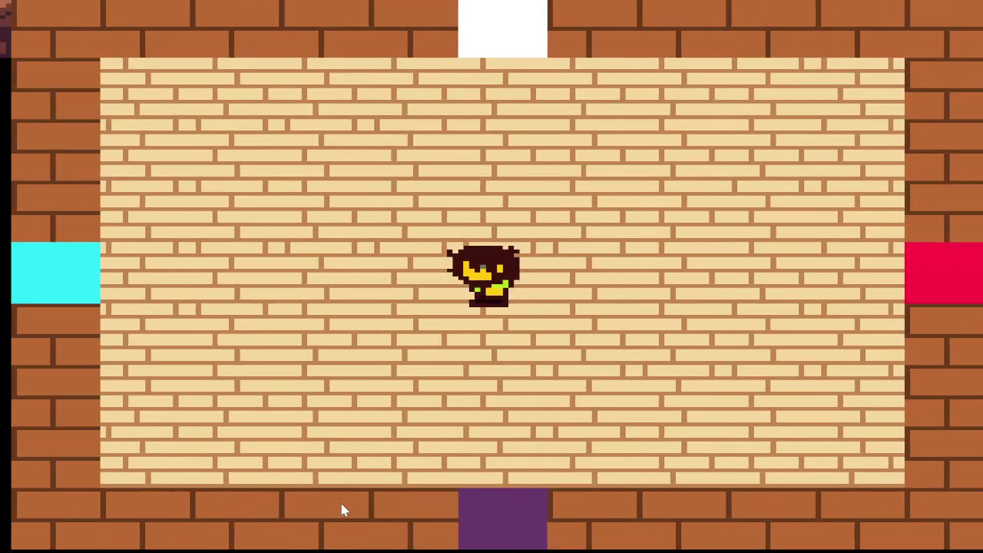
key("Right")
key("Down")
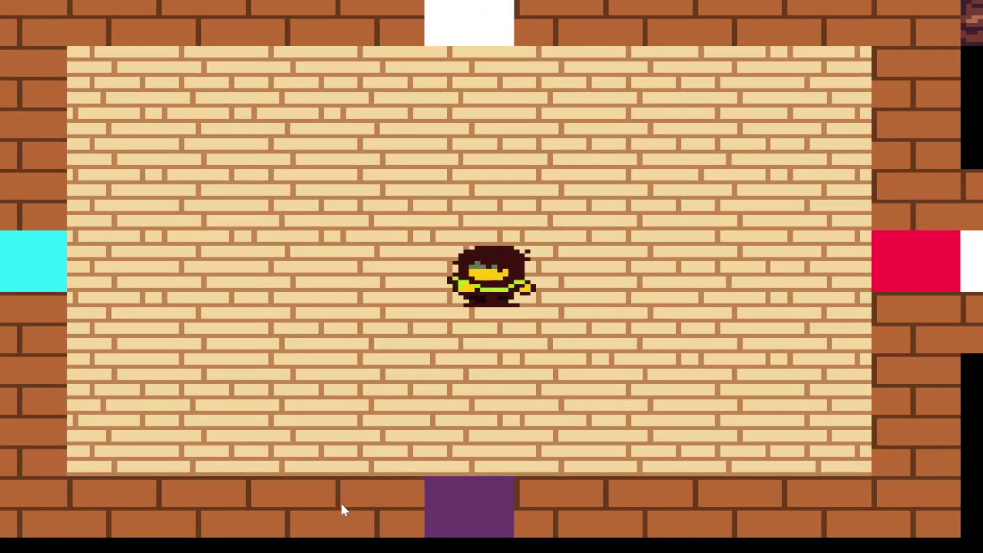
key("Escape")
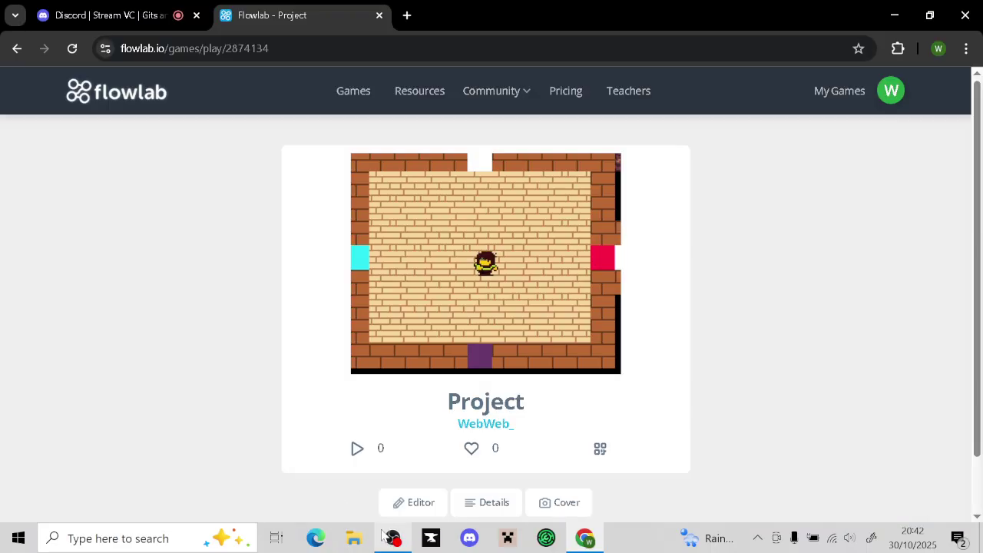
Return to the editor, reopen the player's behaviors and change the Full Screen block's mode to Expand, closing the player's settings
left_click(393, 513)
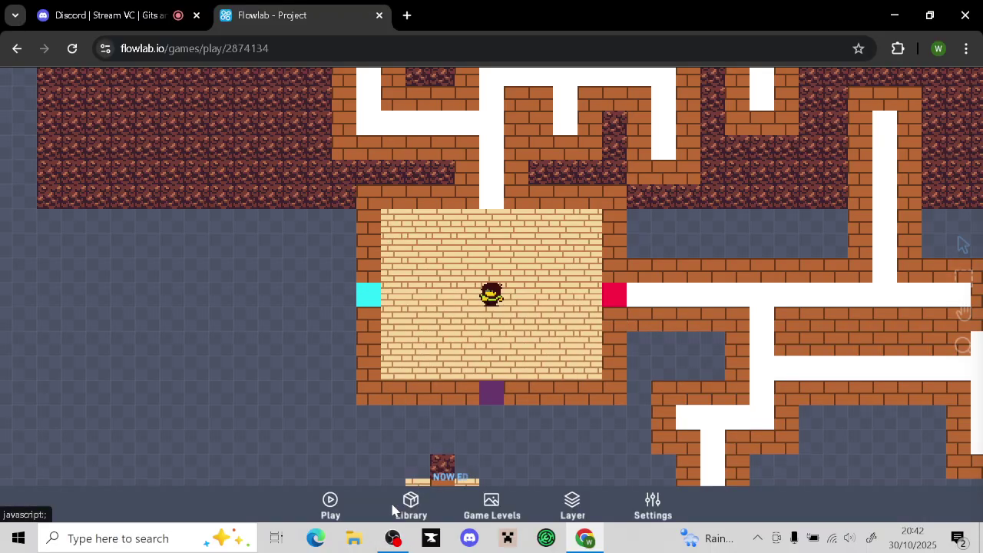
left_click(484, 300)
left_click(503, 290)
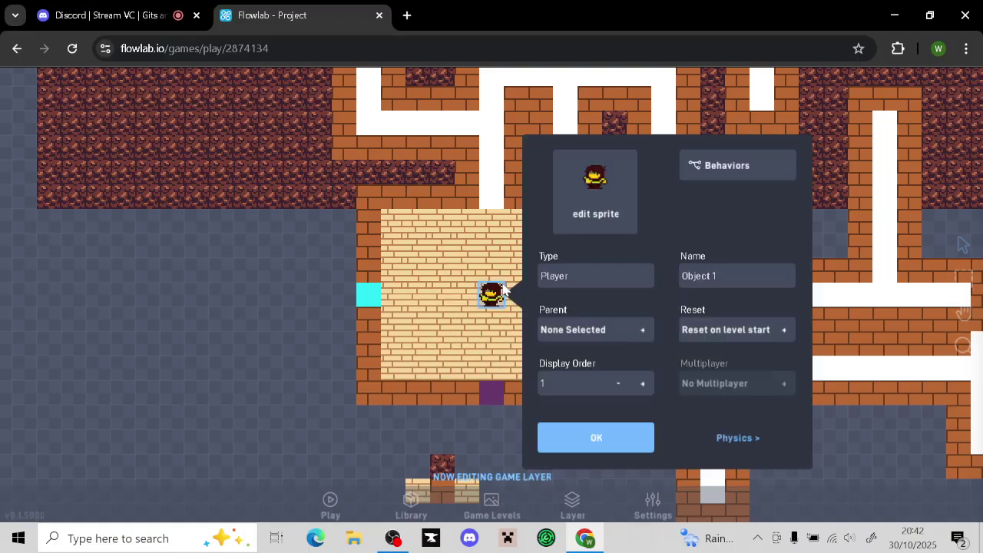
left_click(699, 163)
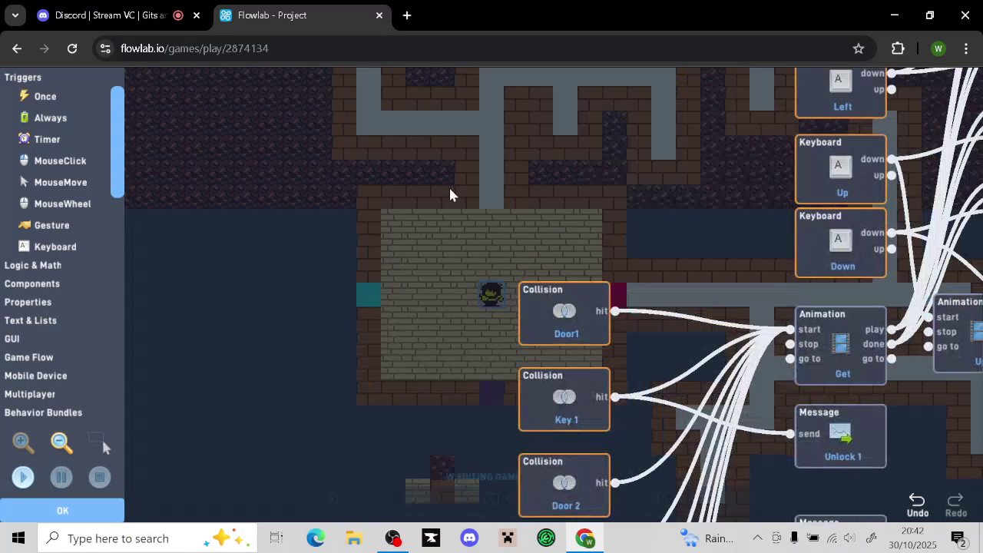
scroll(450, 194, "down", 5)
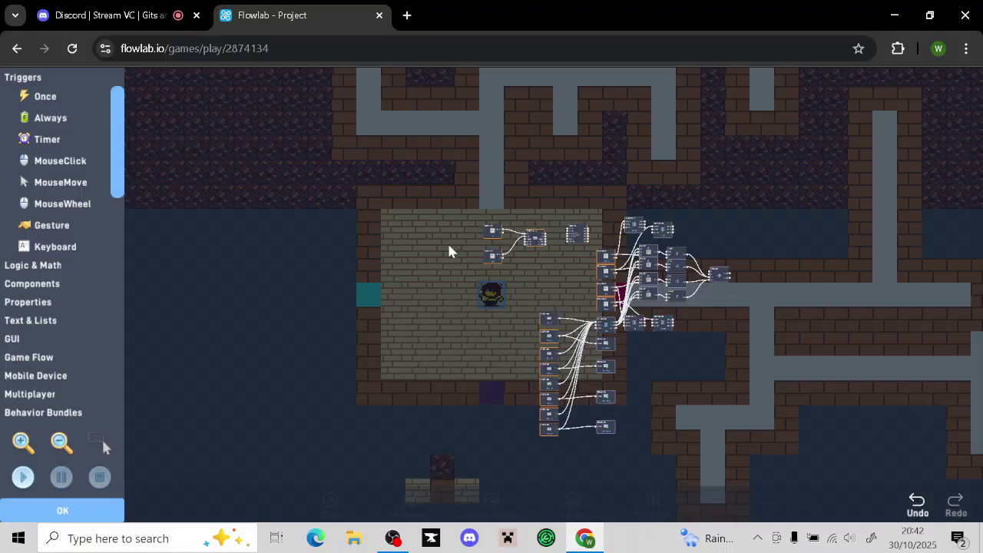
left_click_drag(443, 250, 414, 322)
left_click_drag(359, 355, 371, 409)
scroll(371, 409, "up", 3)
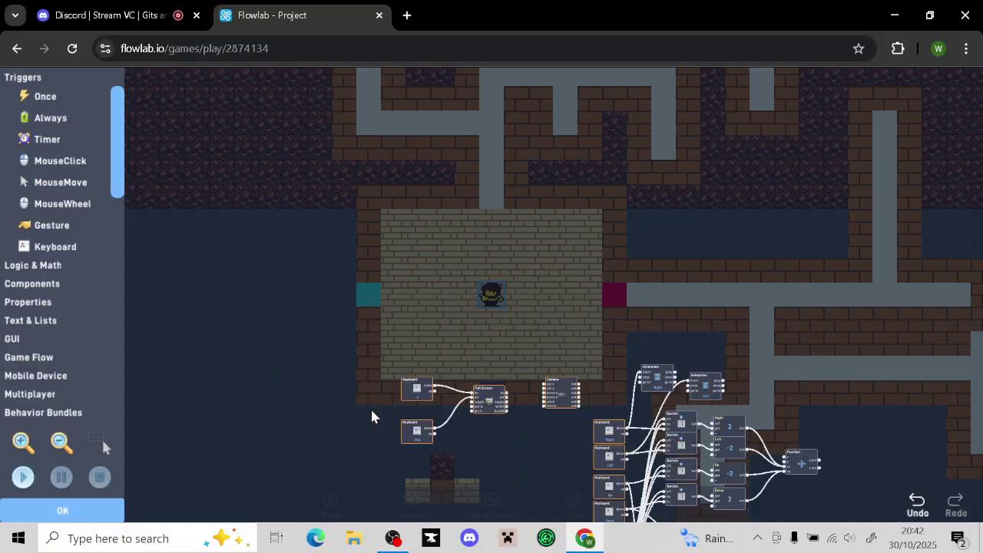
left_click_drag(419, 367, 436, 190)
left_click(401, 261)
left_click(398, 286)
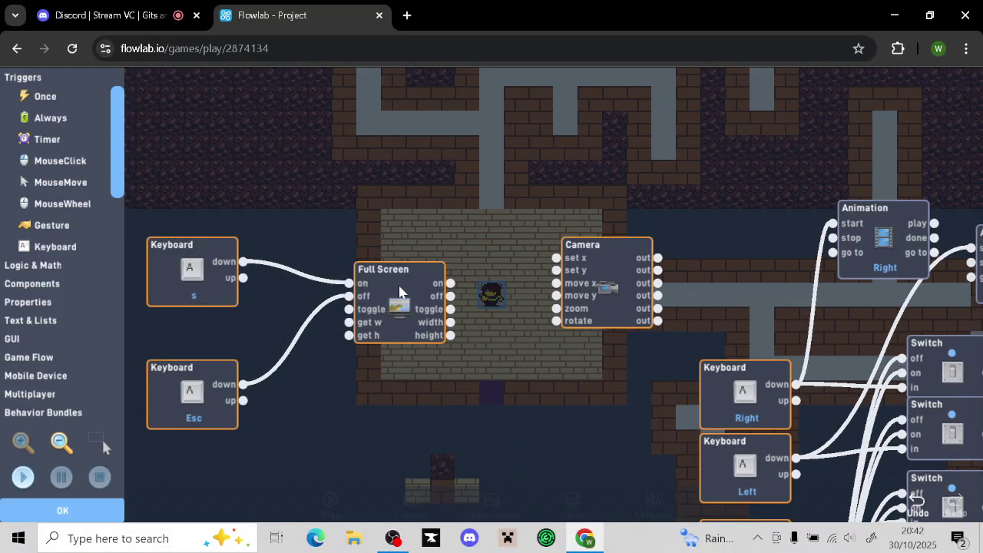
left_click(403, 300)
left_click(514, 261)
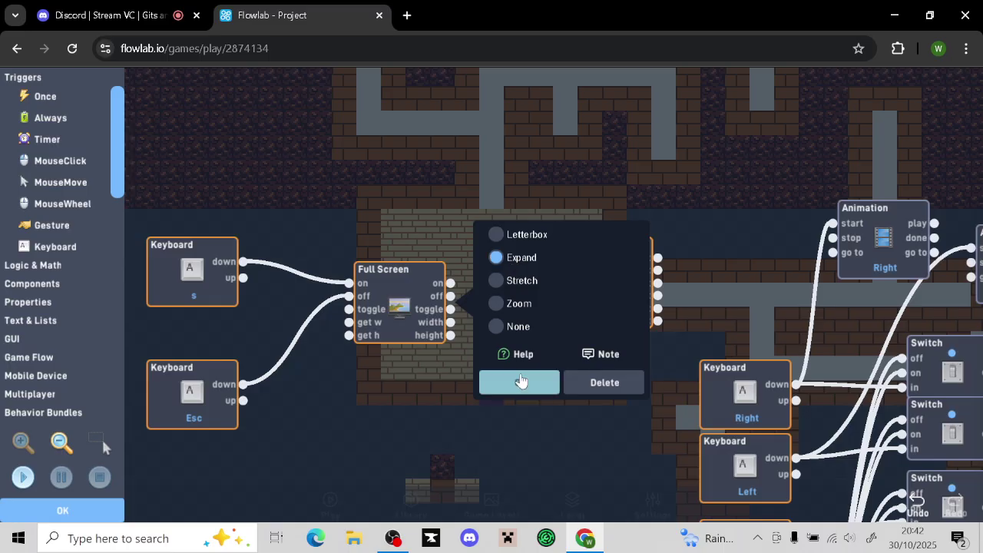
left_click(520, 380)
left_click(125, 508)
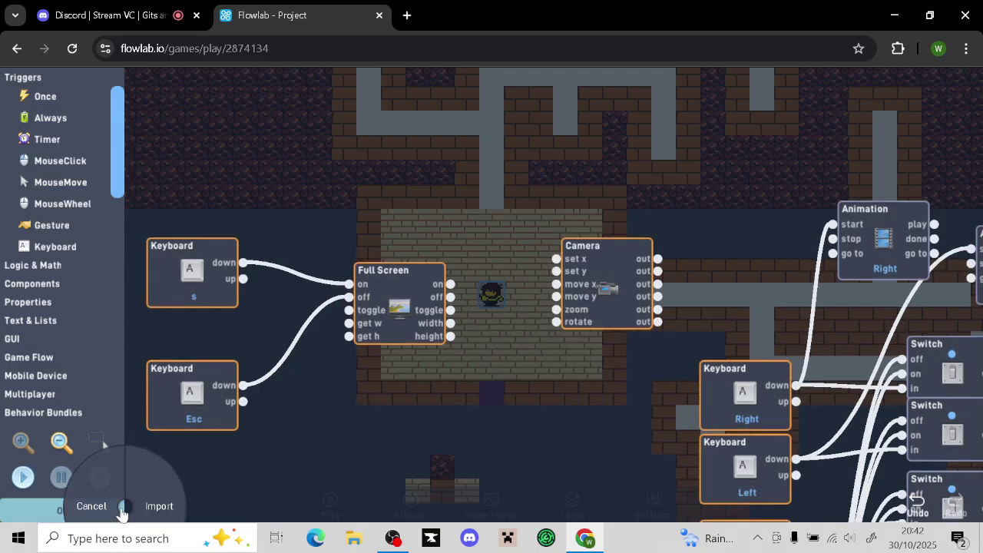
left_click(102, 508)
left_click(99, 511)
left_click(558, 444)
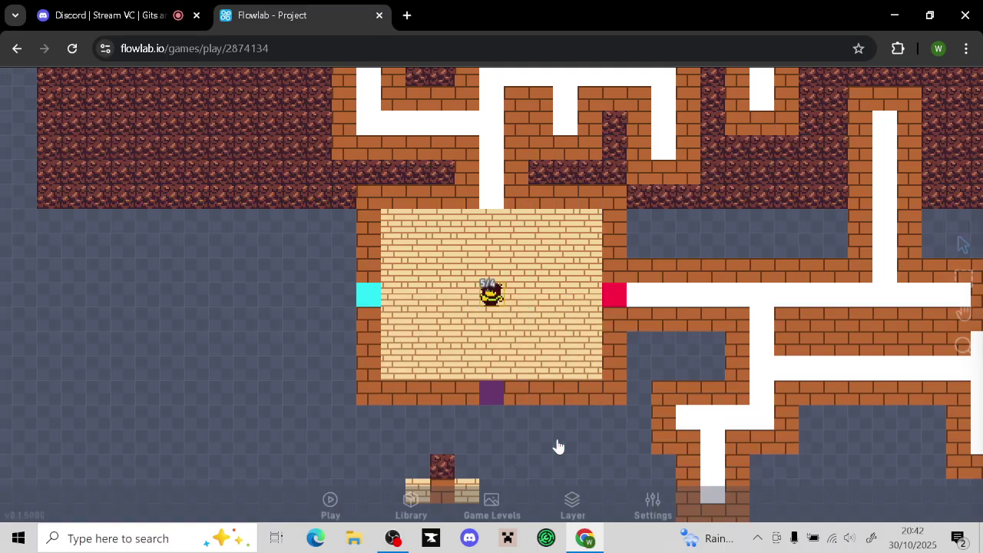
Playtest the Expand mode in full screen, moving the character in all directions inside the starting room before exiting full screen
left_click(330, 503)
key("f")
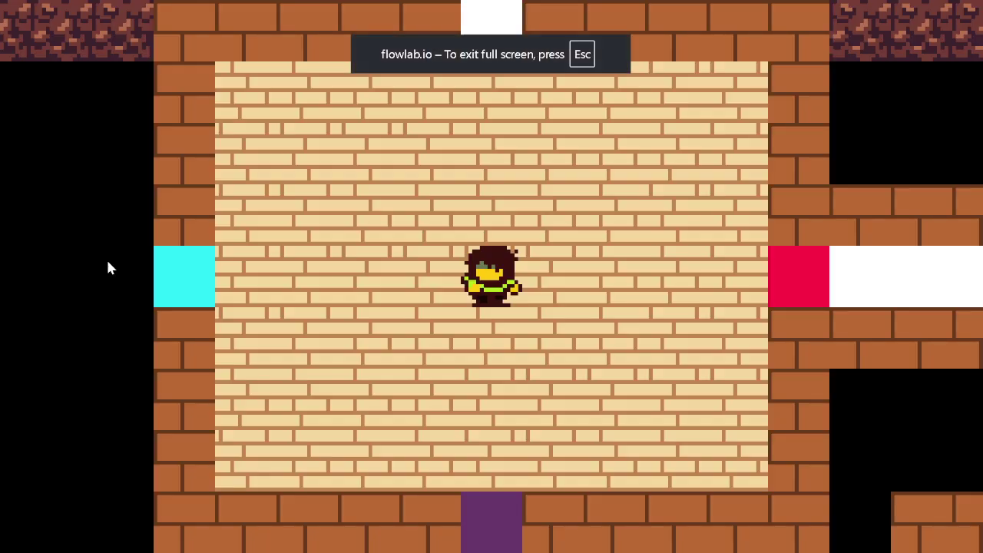
key("Left")
key("Right")
key("Up")
key("Right")
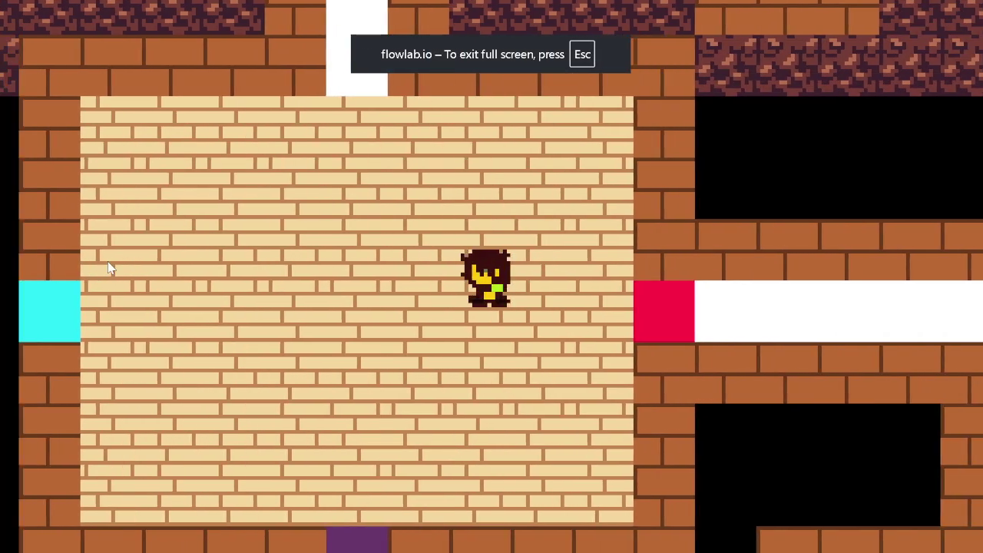
key("Left")
key("Down")
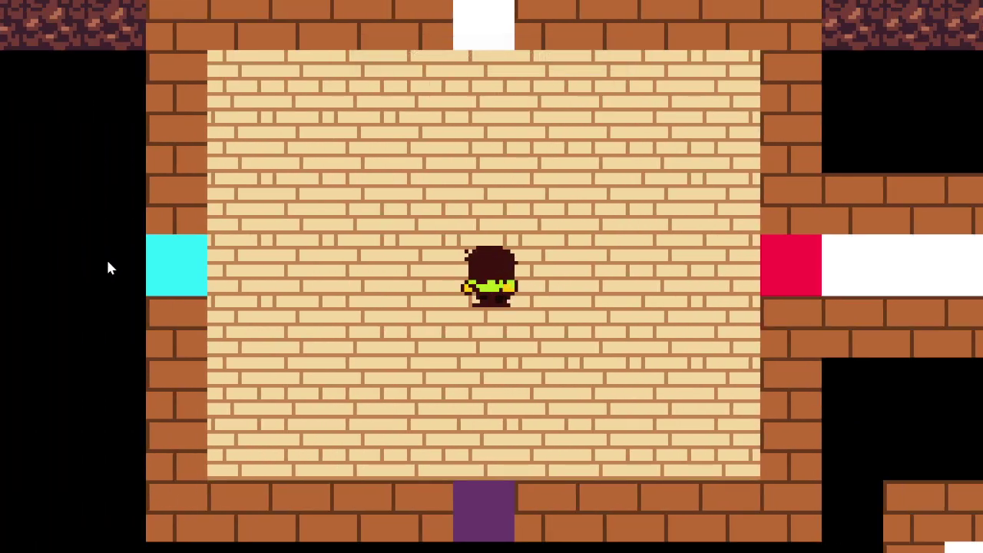
key("Up")
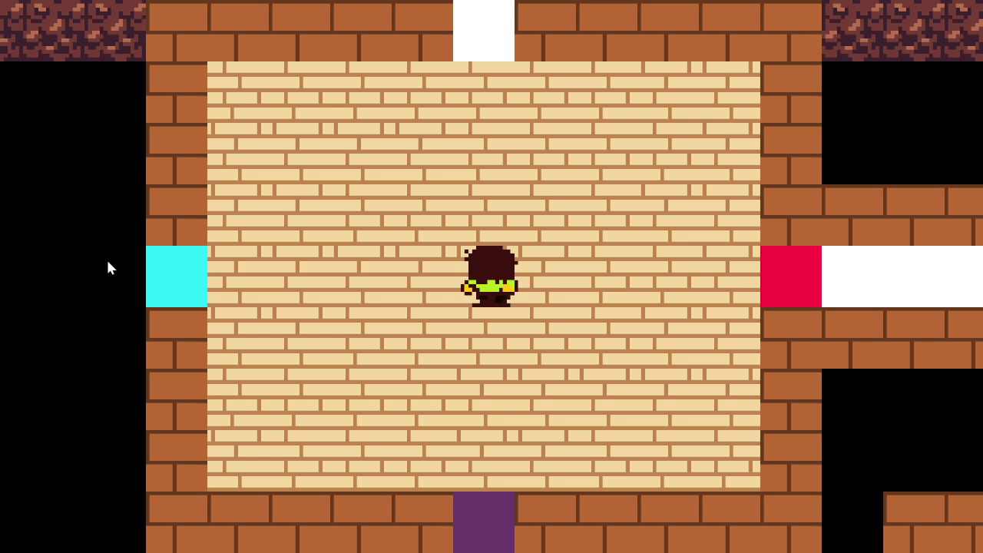
key("Left")
key("Right")
key("Up")
key("Left")
key("Down")
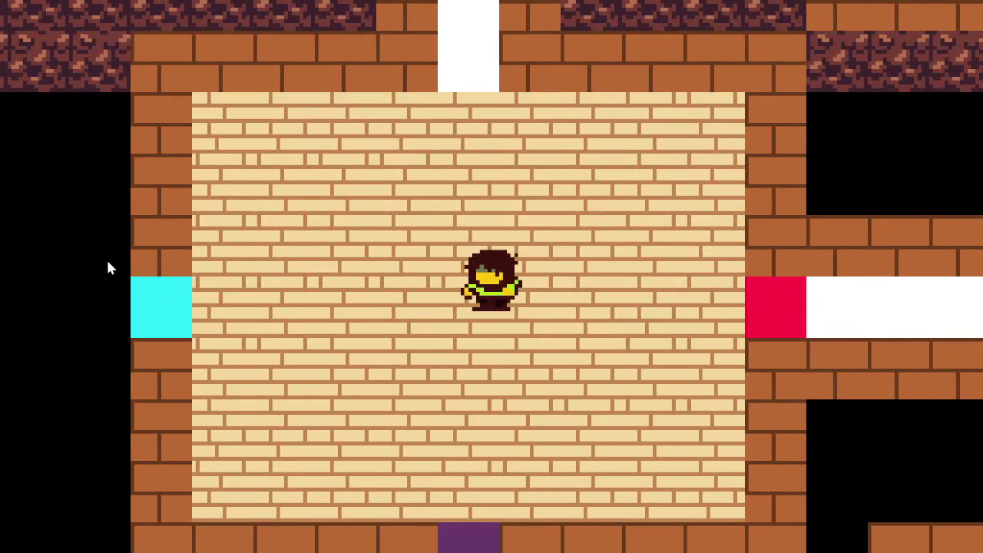
key("Left")
key("Escape")
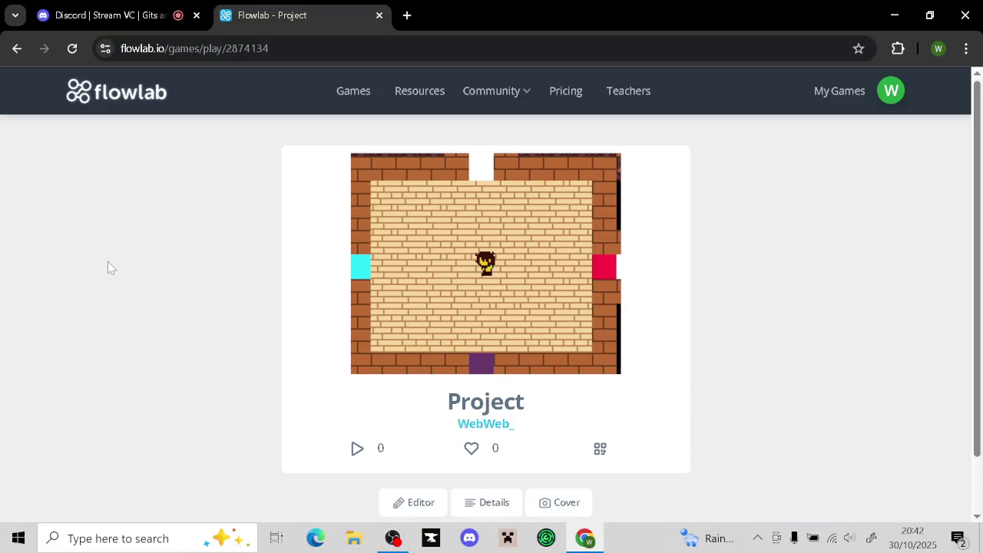
Walk the character sideways in the windowed game, re-enter full screen to compare the views, and exit it again
key("Left")
key("Right")
key("Left")
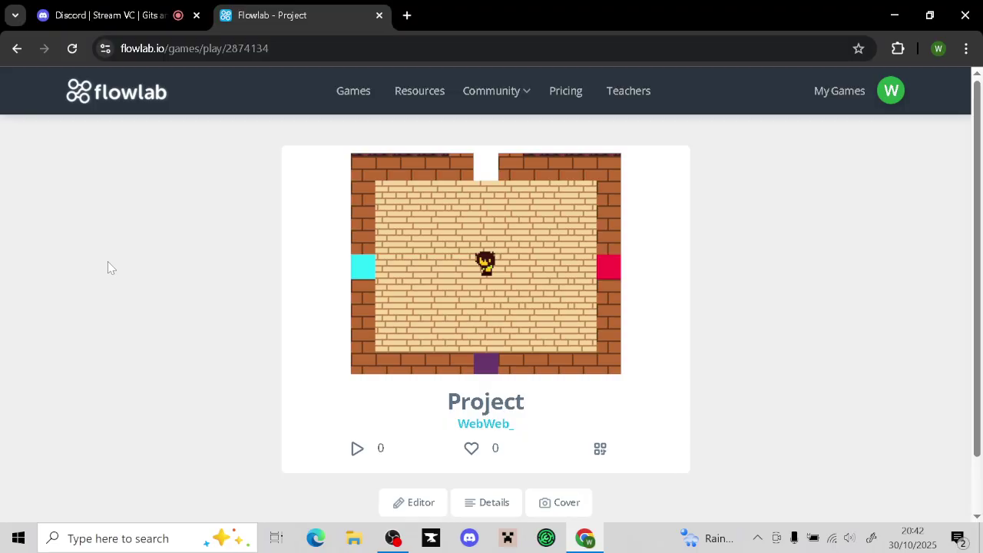
key("f")
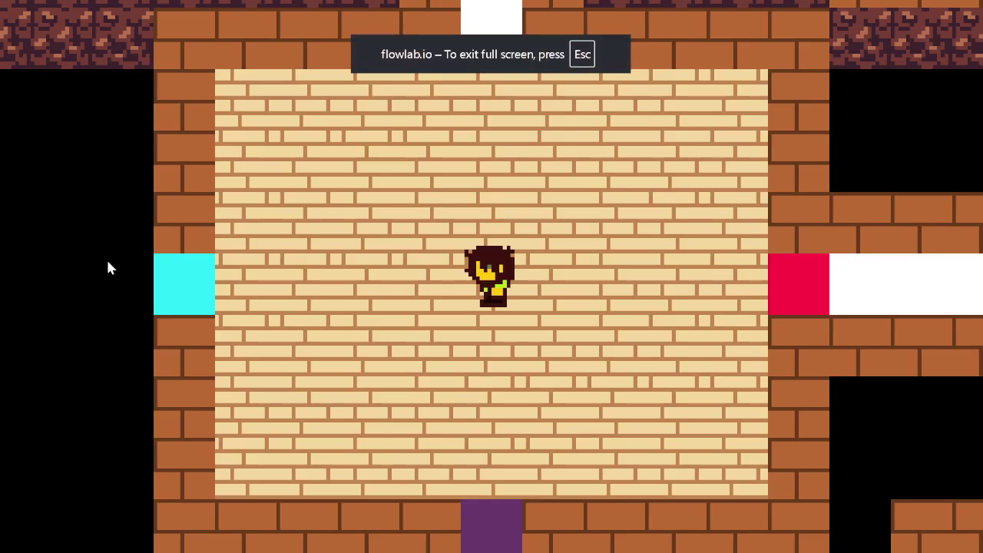
key("Escape")
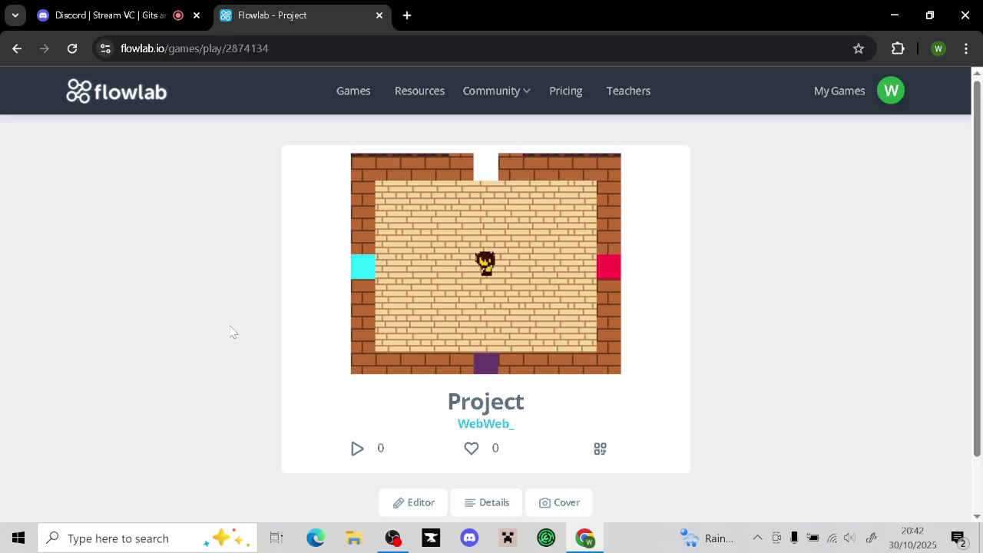
Return to the editor, set the player's Full Screen block to Letterbox mode, and close the behaviors and player settings
left_click(414, 502)
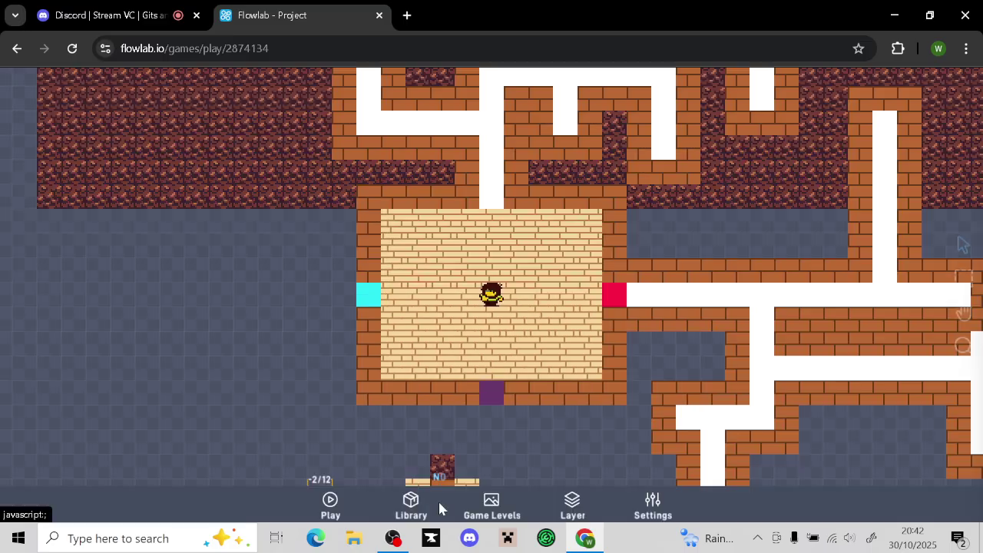
left_click(490, 301)
left_click(513, 283)
left_click(688, 167)
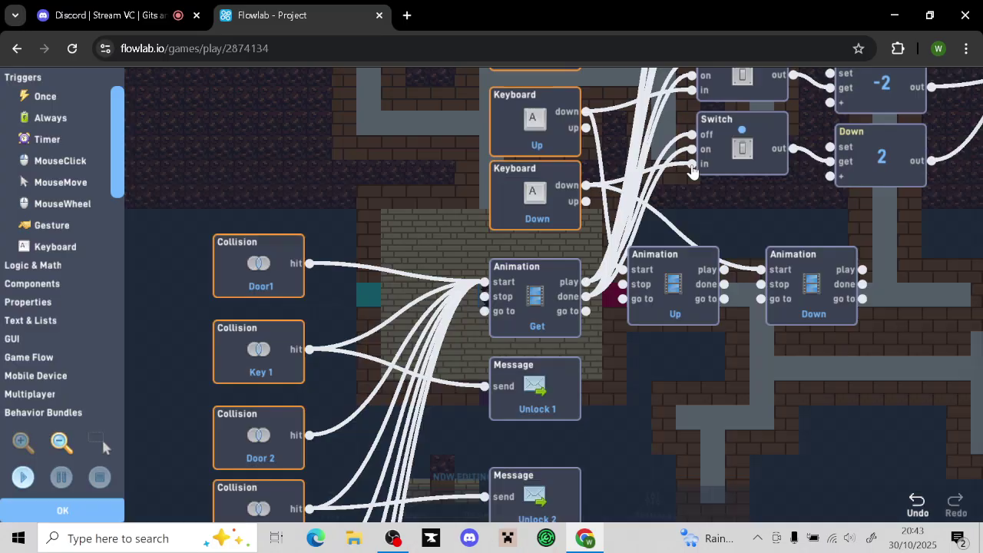
left_click_drag(376, 173, 496, 281)
left_click_drag(438, 175, 487, 268)
left_click(483, 260)
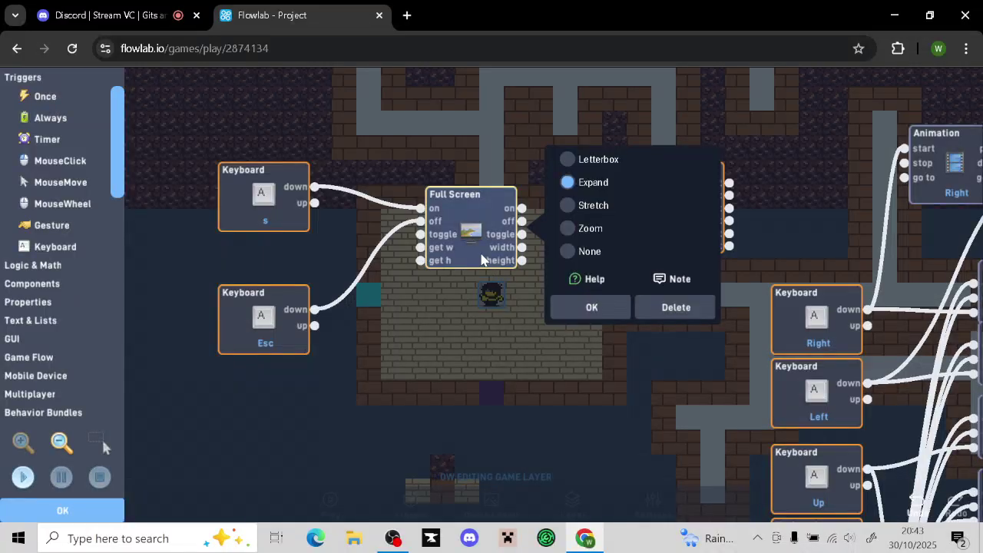
left_click(582, 161)
left_click(593, 306)
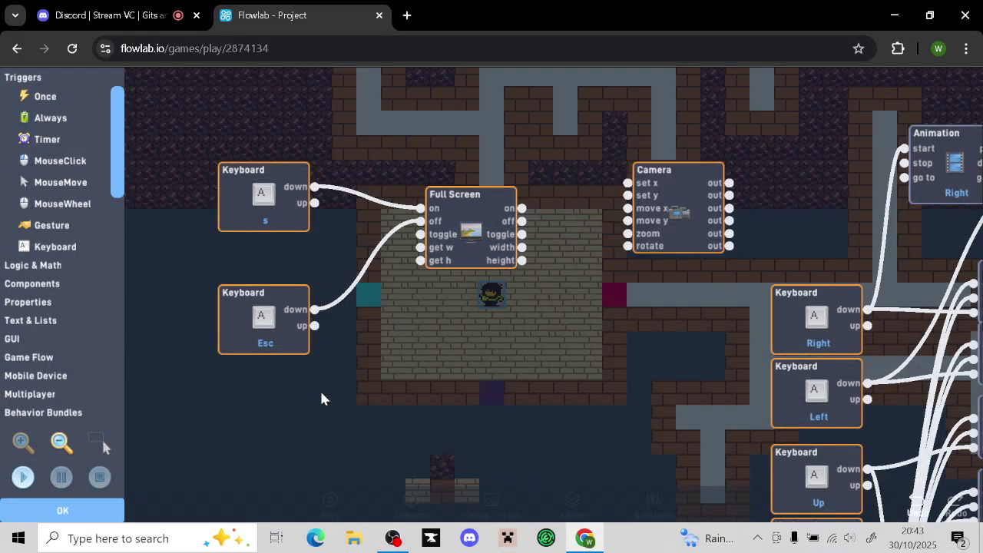
left_click(116, 509)
left_click(573, 435)
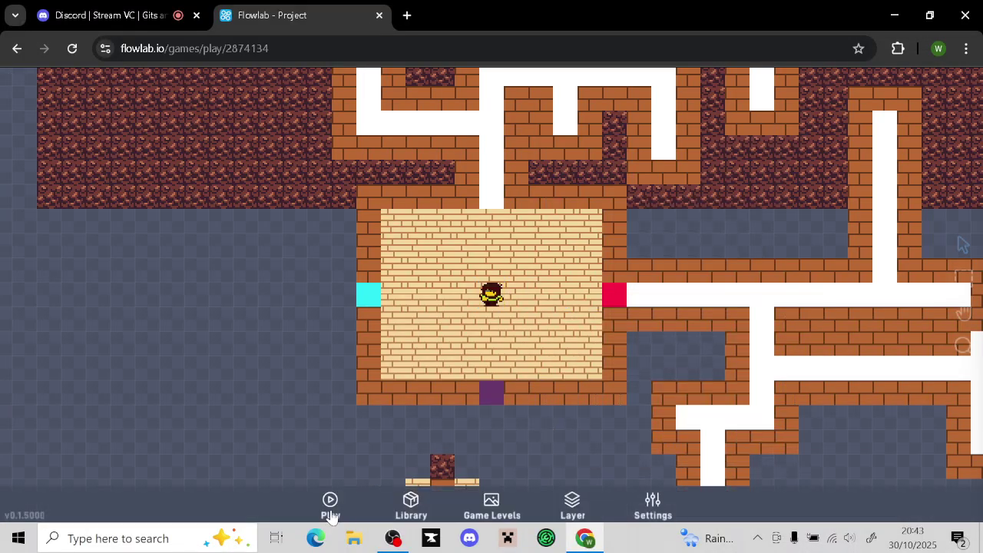
Playtest the Letterbox mode in full screen, walking the character around the starting room and out through its upper opening
left_click(330, 503)
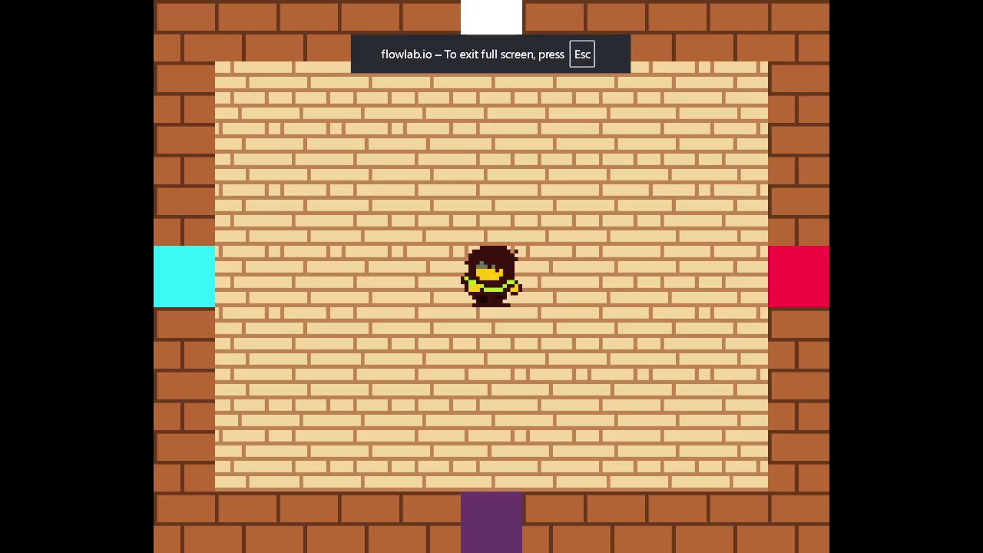
key("Left")
key("Right")
key("Up")
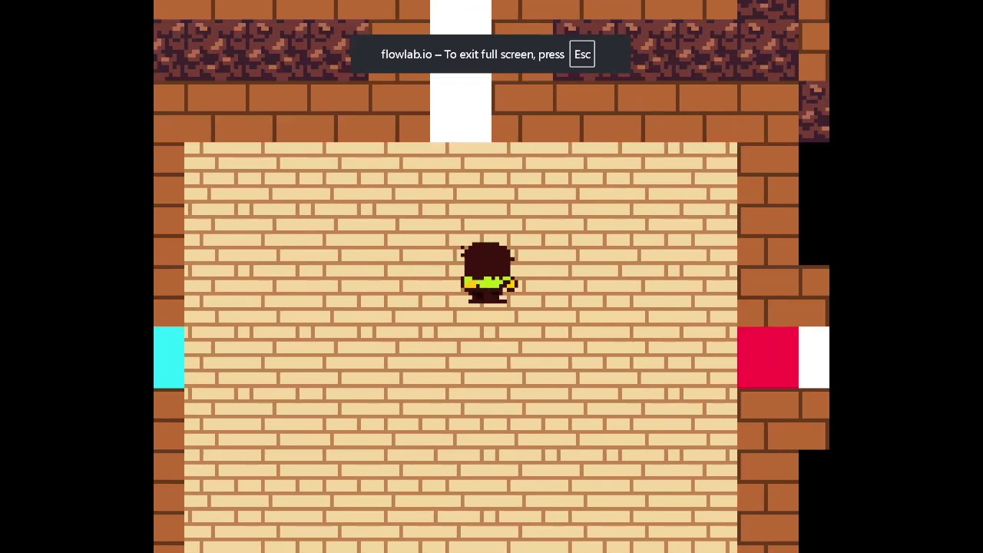
key("Left")
key("Up")
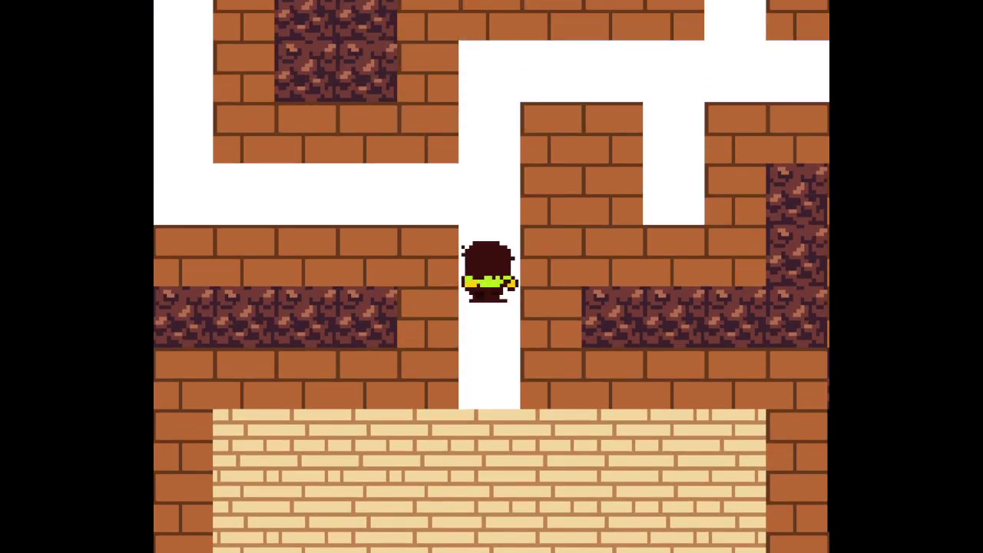
Walk the character through the white maze corridors north-west of the starting room up to the crossing, then exit full screen
key("Left")
key("Down")
key("Left")
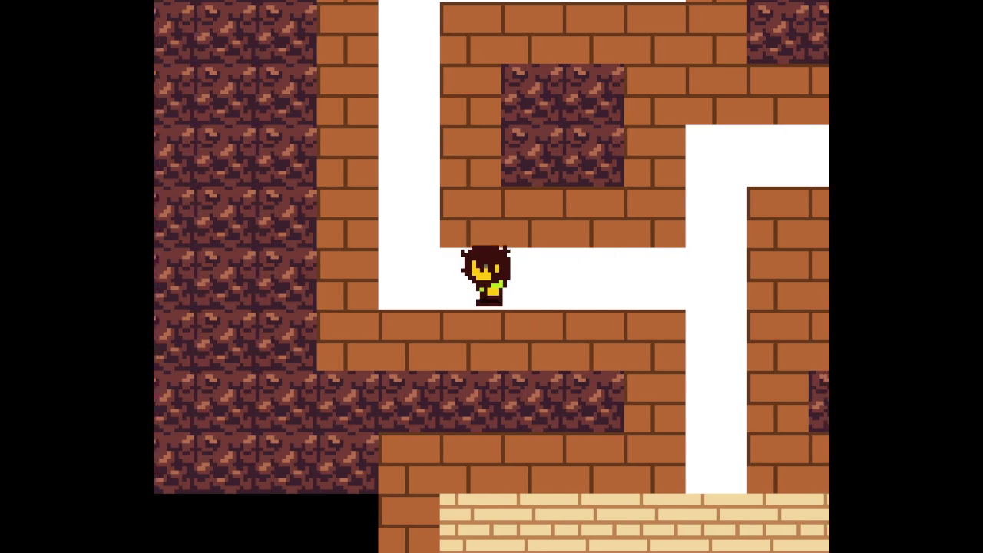
key("Up")
key("Left")
key("Up")
key("Right")
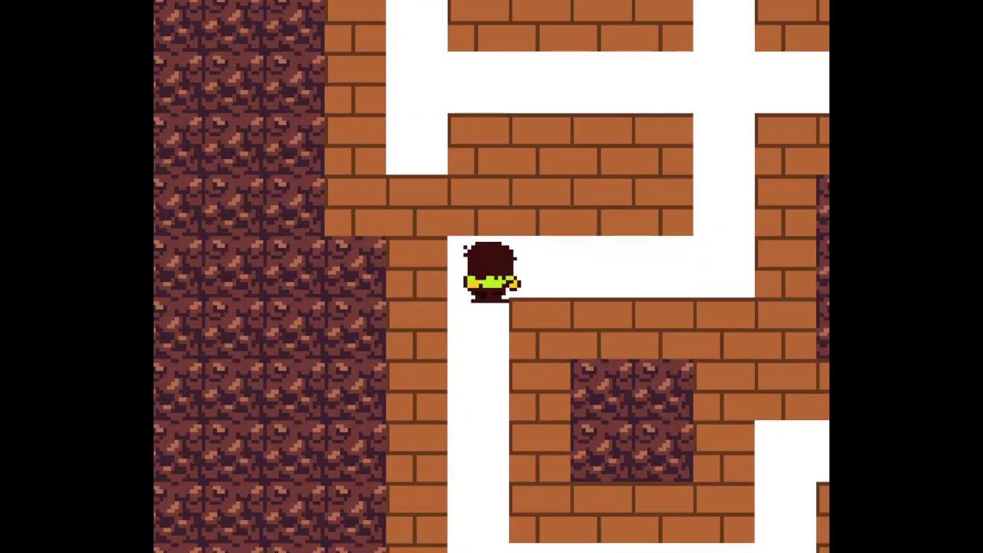
key("Right")
key("Up")
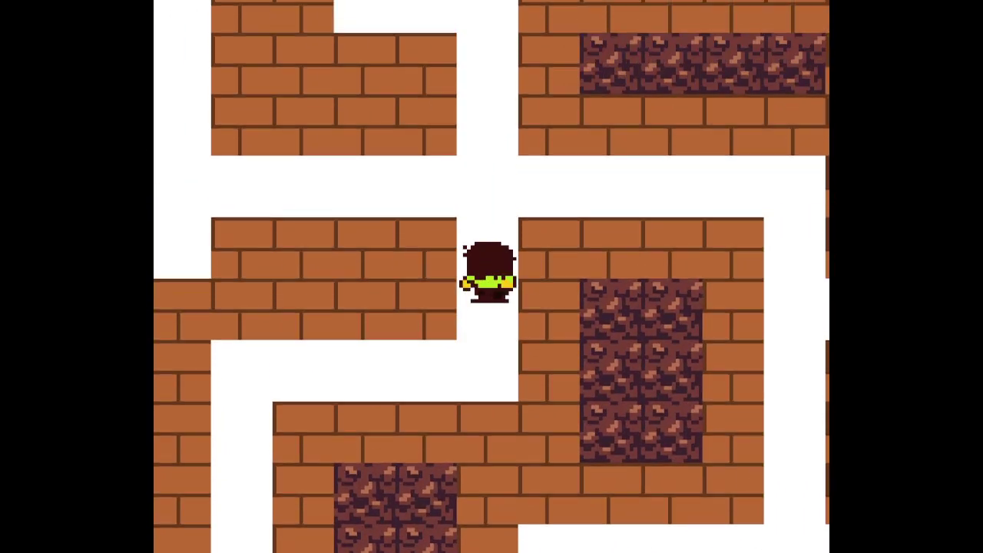
key("Left")
key("Escape")
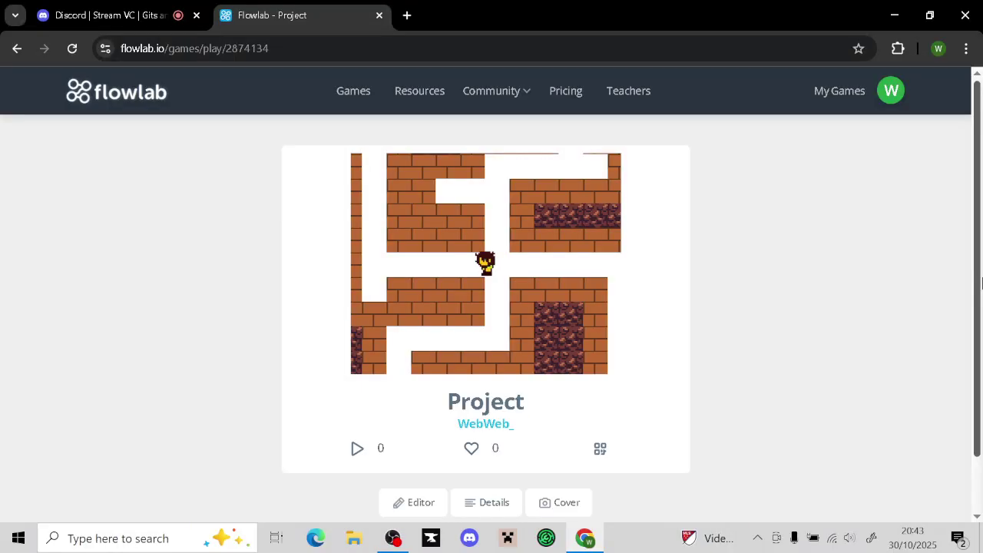
Open the Undertale: Bone Maze game, closing the Discord tab, and preview the game in full screen before exiting it
left_click(814, 96)
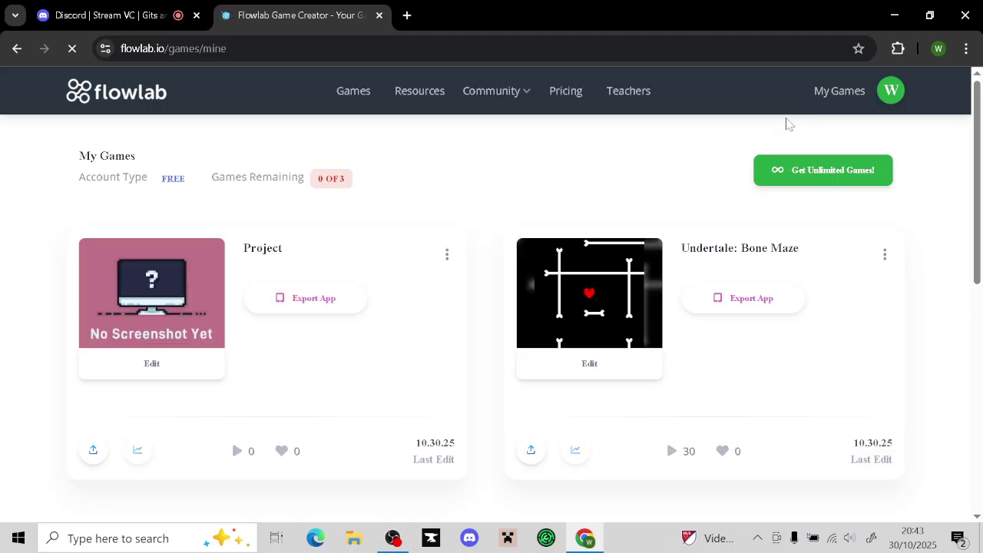
left_click(634, 311)
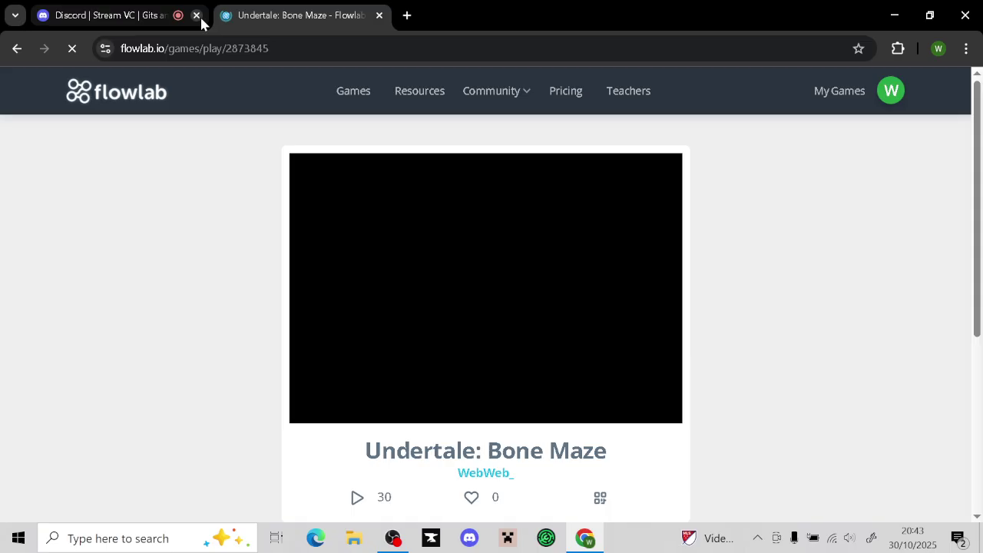
left_click(201, 23)
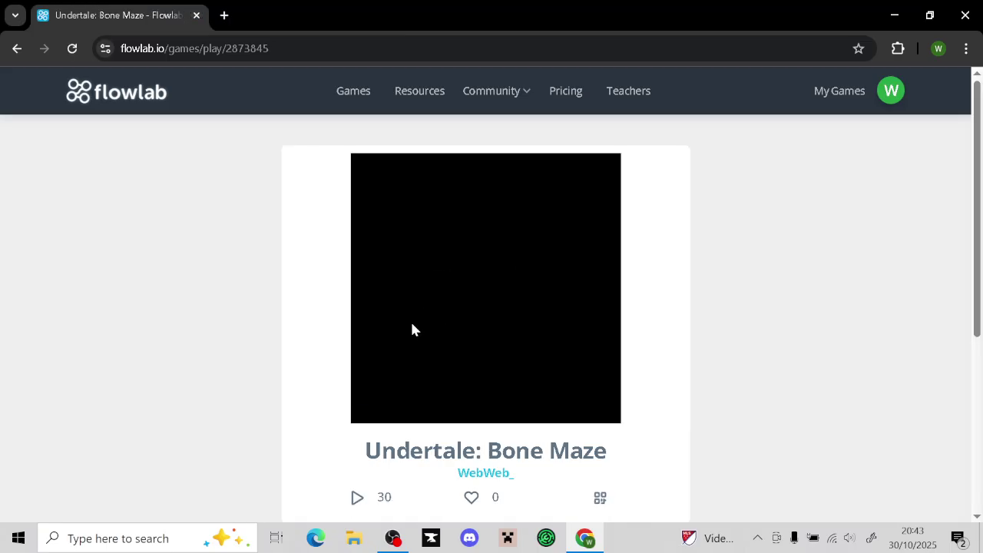
left_click(411, 323)
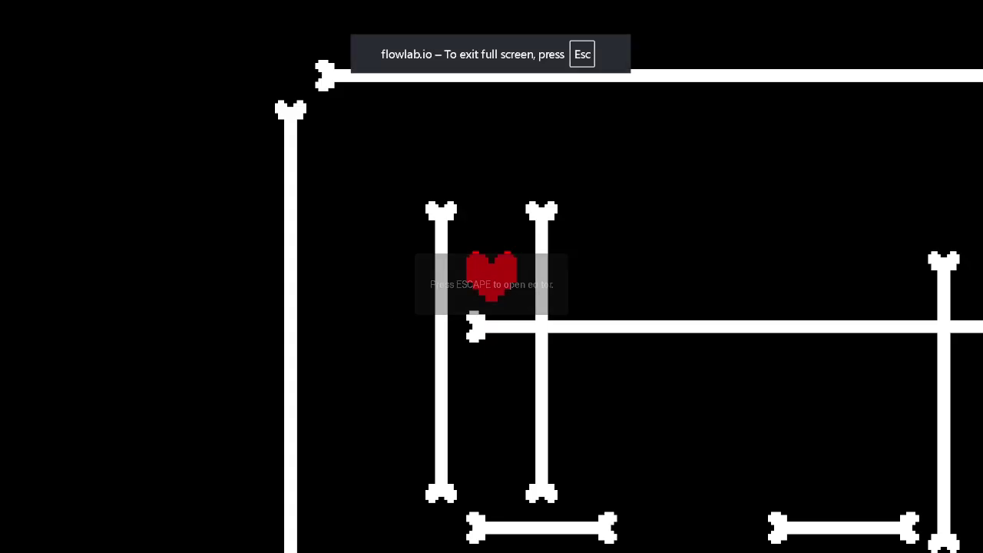
key("Escape")
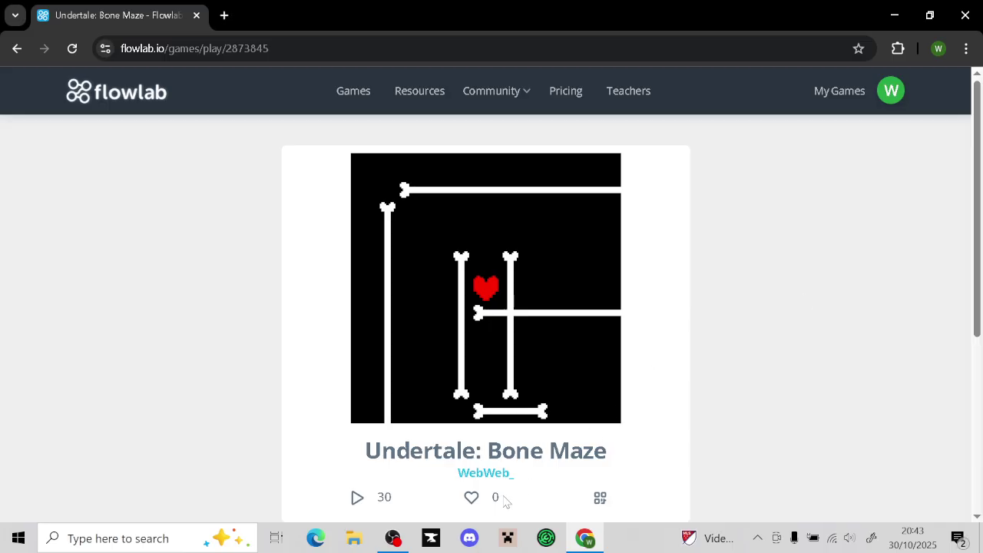
Open the Bone Maze game in the editor and display the behaviors of the red heart object
scroll(507, 499, "down", 4)
left_click(418, 442)
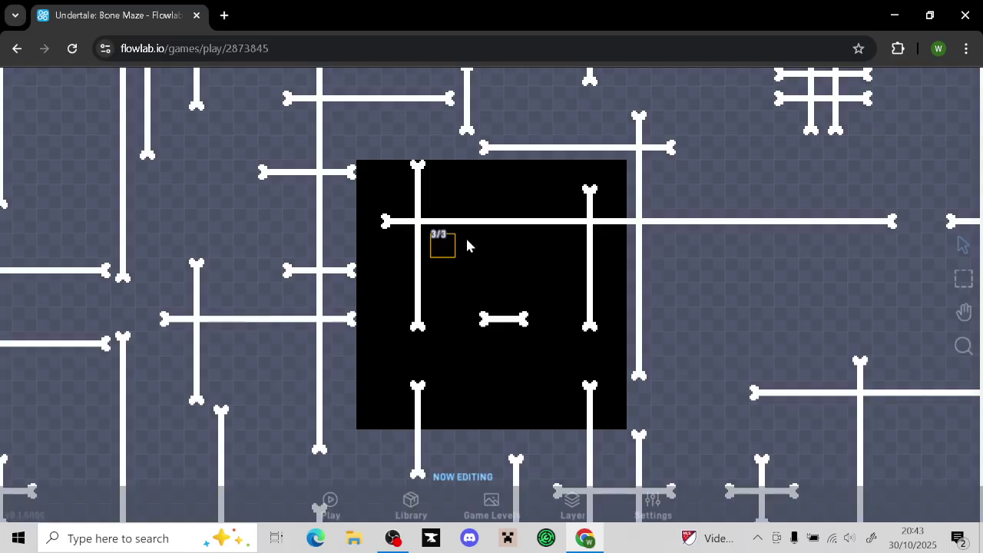
scroll(465, 253, "down", 3)
left_click_drag(355, 210, 757, 365)
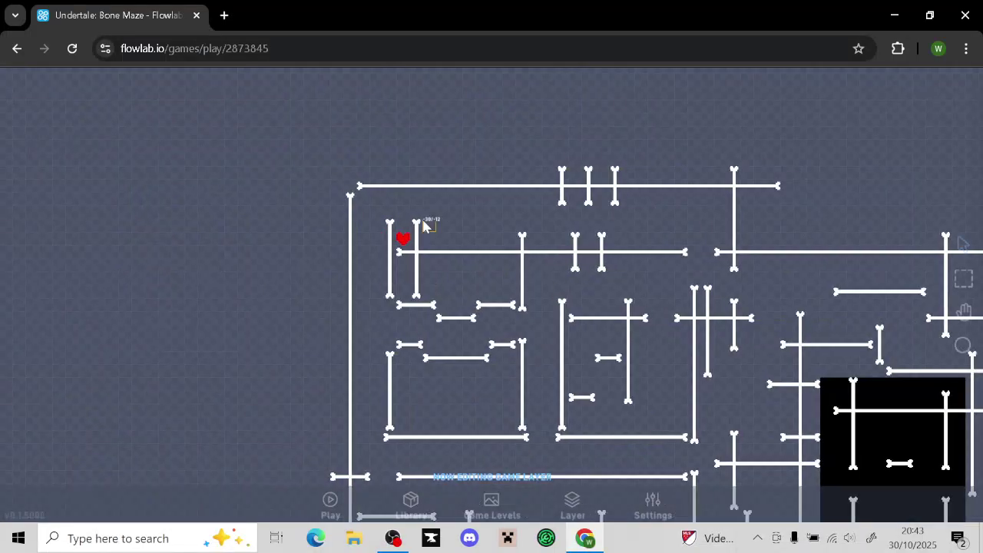
left_click(404, 243)
left_click(429, 215)
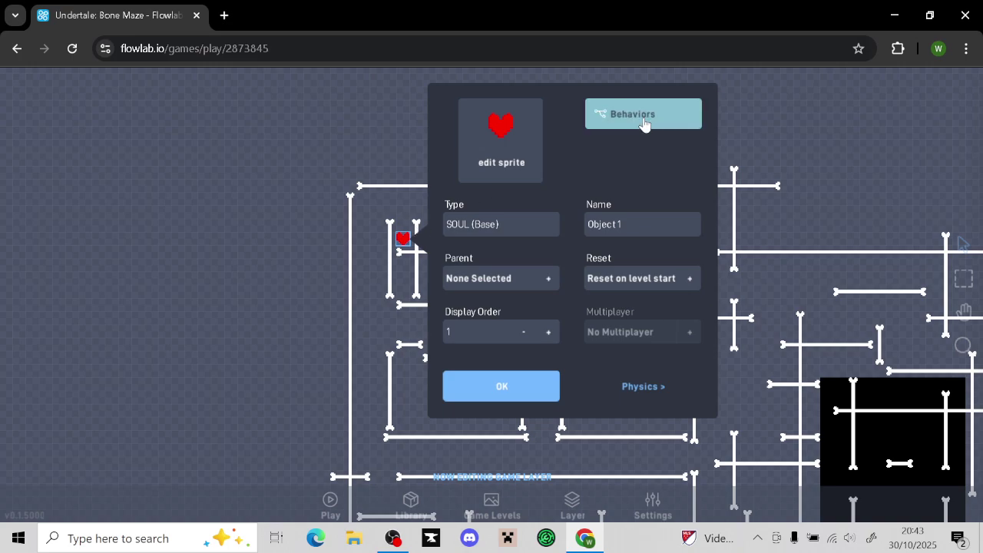
left_click(643, 115)
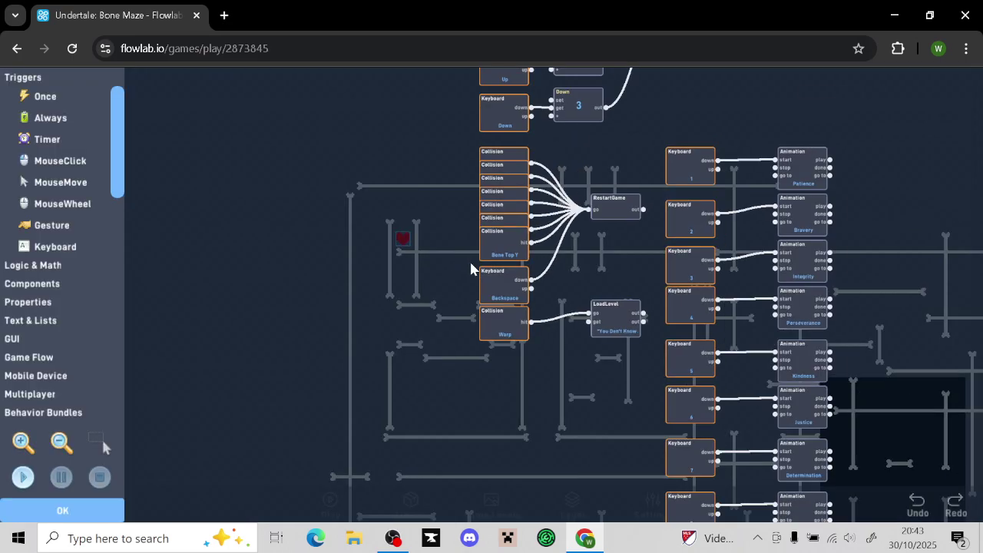
Inspect the autoscroll, infinite and parallax settings of the heart's Camera block, then close them
scroll(470, 269, "up", 5)
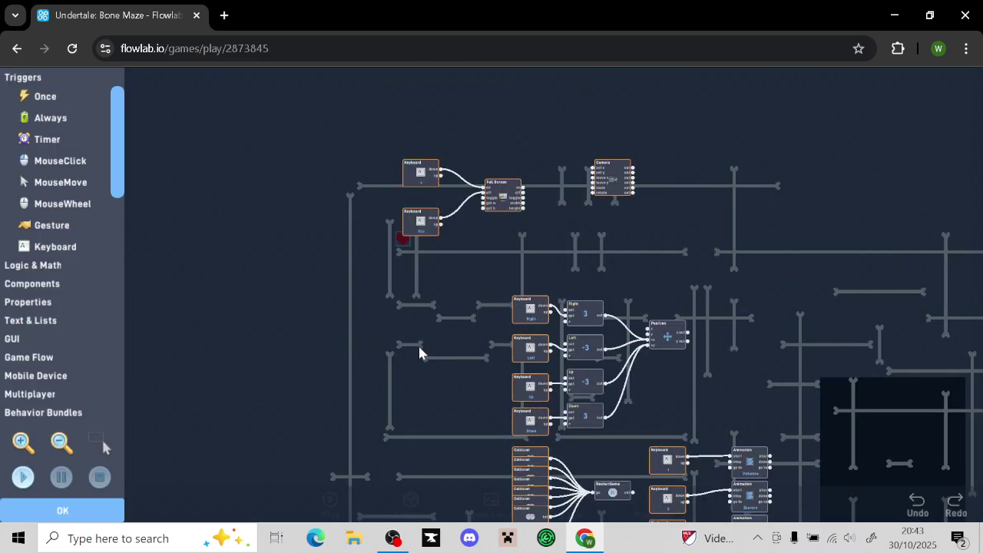
left_click(621, 177)
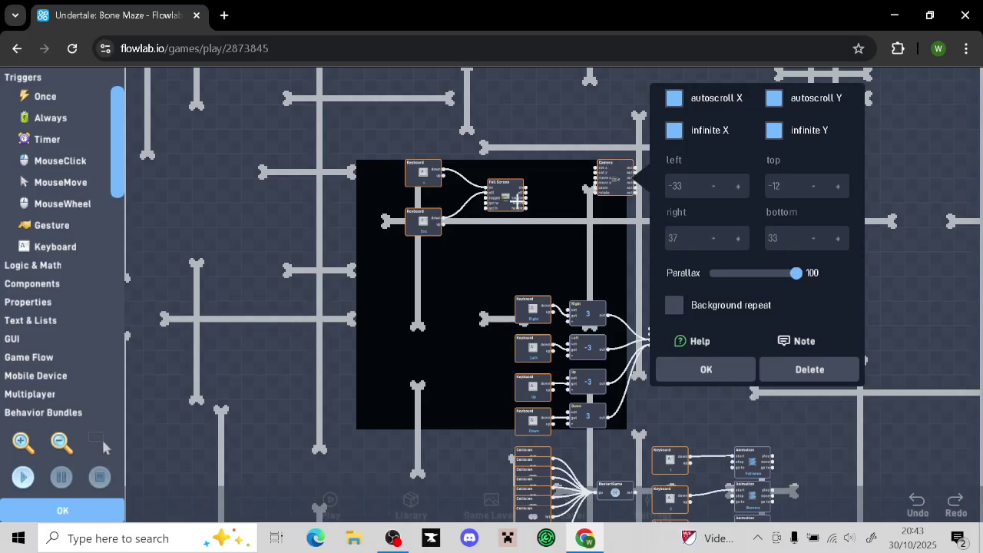
left_click(706, 369)
Try Letterbox on the heart's Full Screen block, set the mode back to Expand, and close the heart's behaviors and settings
left_click(506, 196)
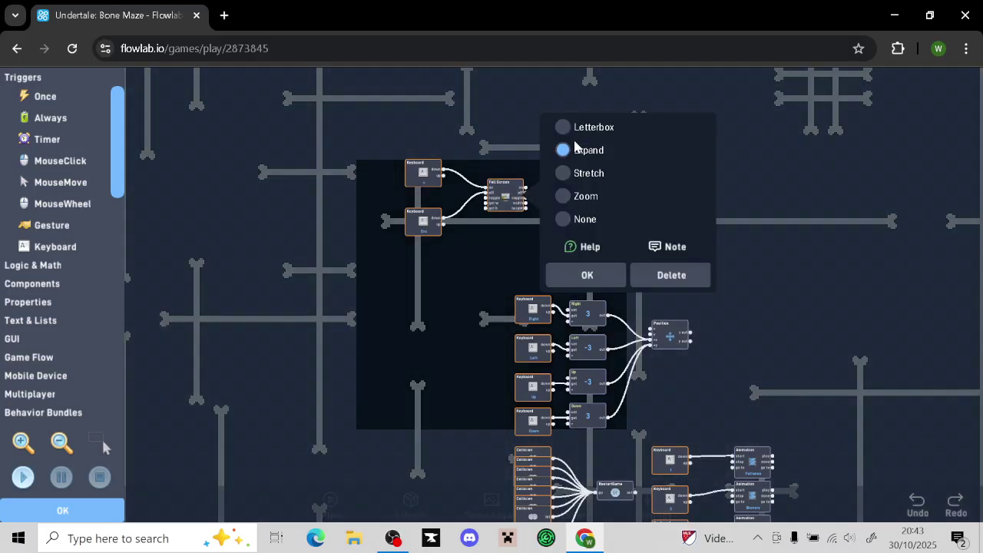
left_click(576, 128)
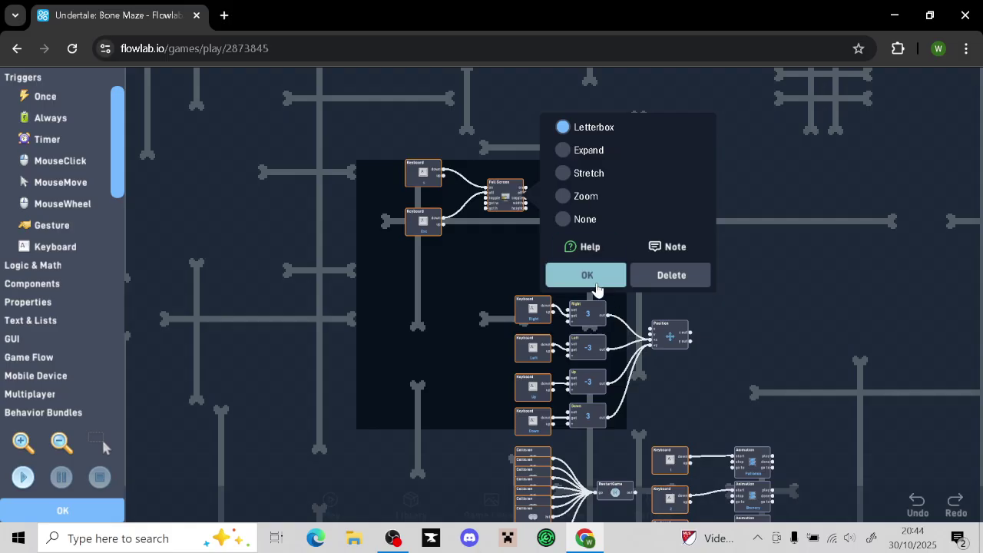
left_click(572, 150)
left_click(592, 280)
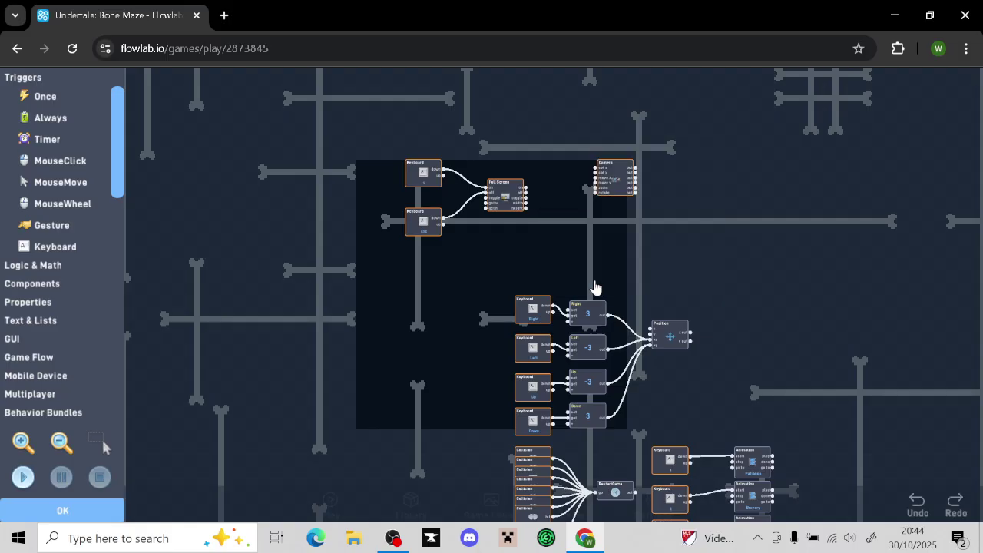
left_click(115, 511)
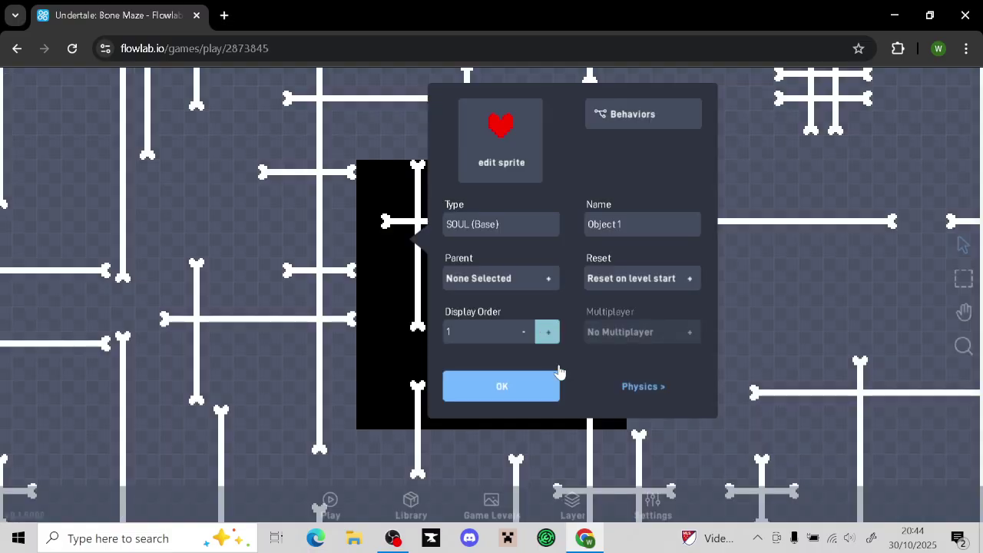
left_click(528, 394)
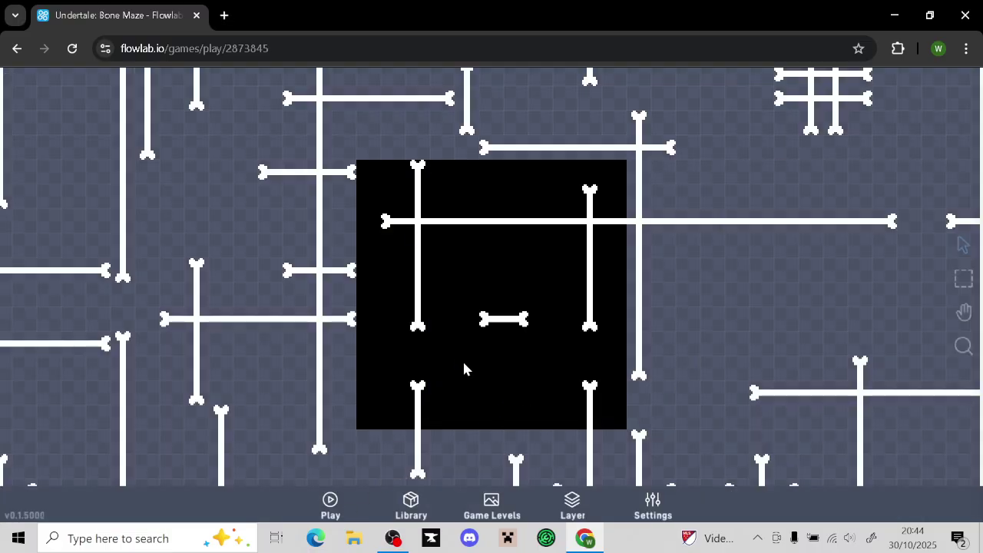
Leave the Bone Maze game and open the game named Project in the editor
key("Escape")
left_click(813, 92)
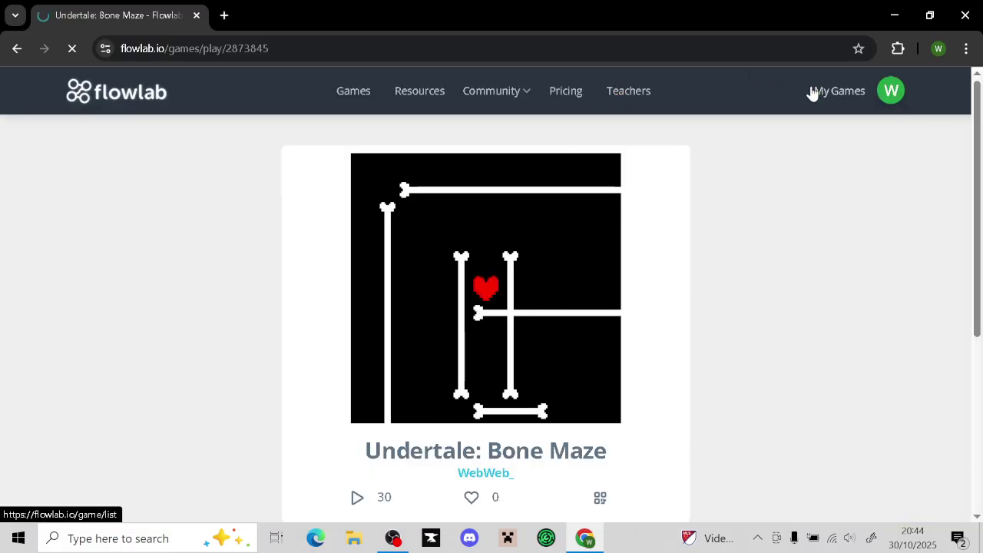
left_click(580, 307)
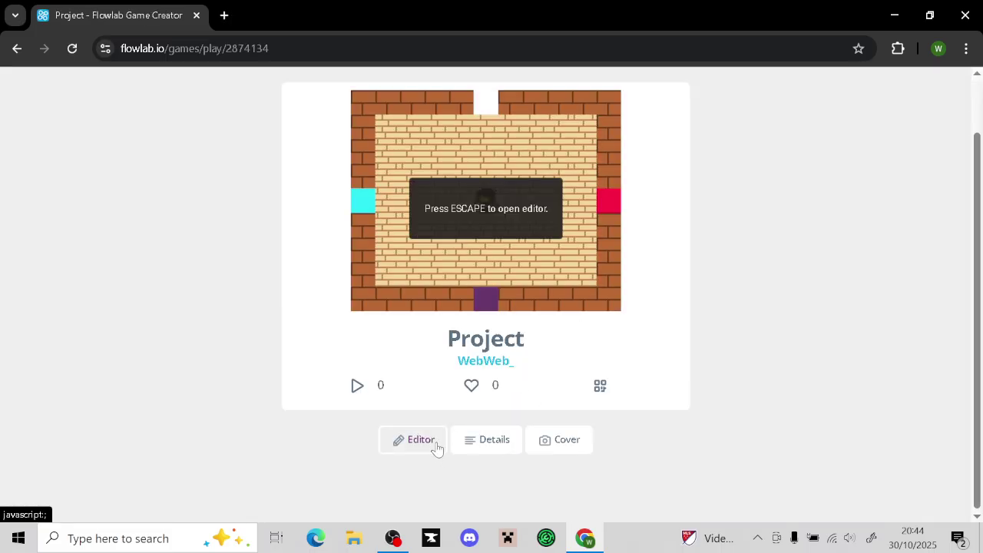
left_click(435, 444)
Review Project's basic and advanced game settings, including size, render scale and frame rate, and close them
left_click(639, 516)
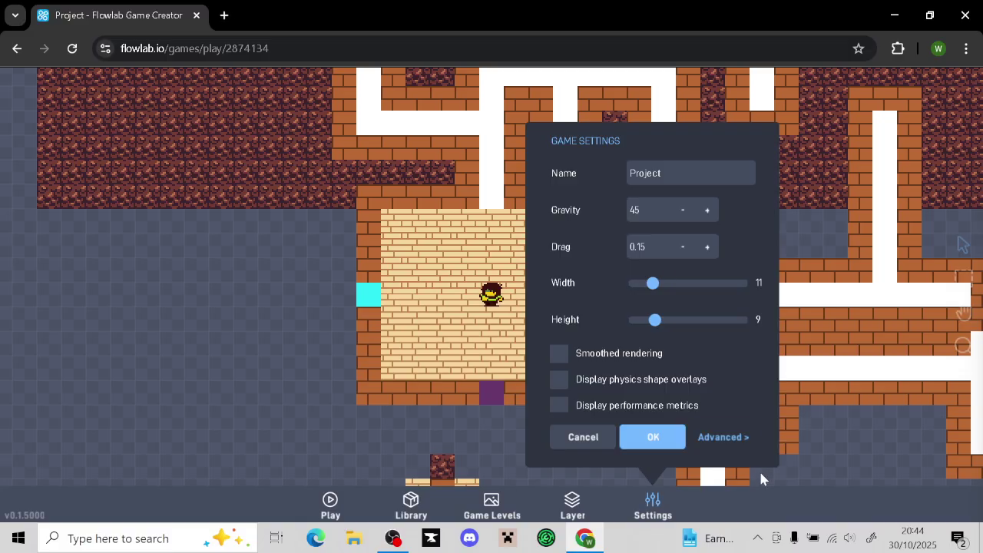
left_click(733, 441)
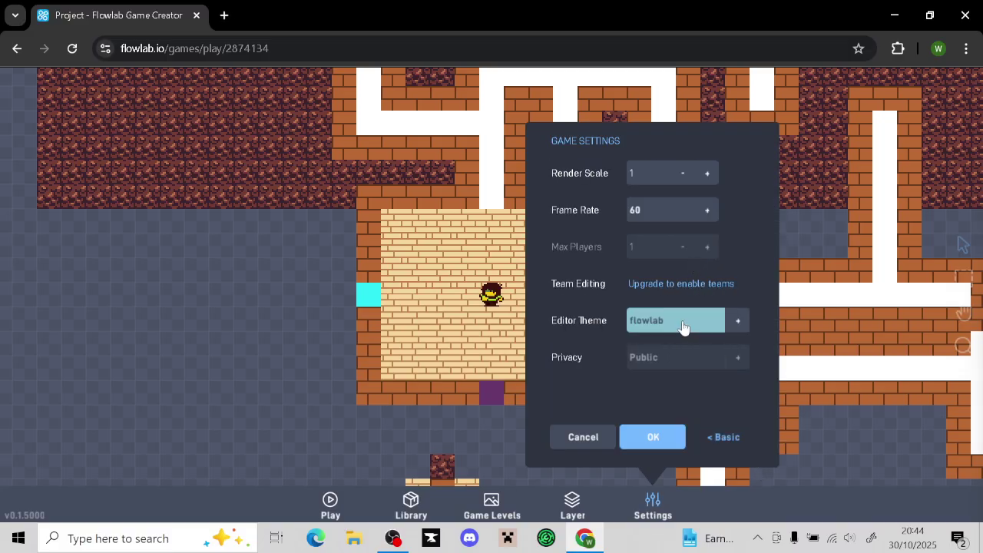
left_click(652, 437)
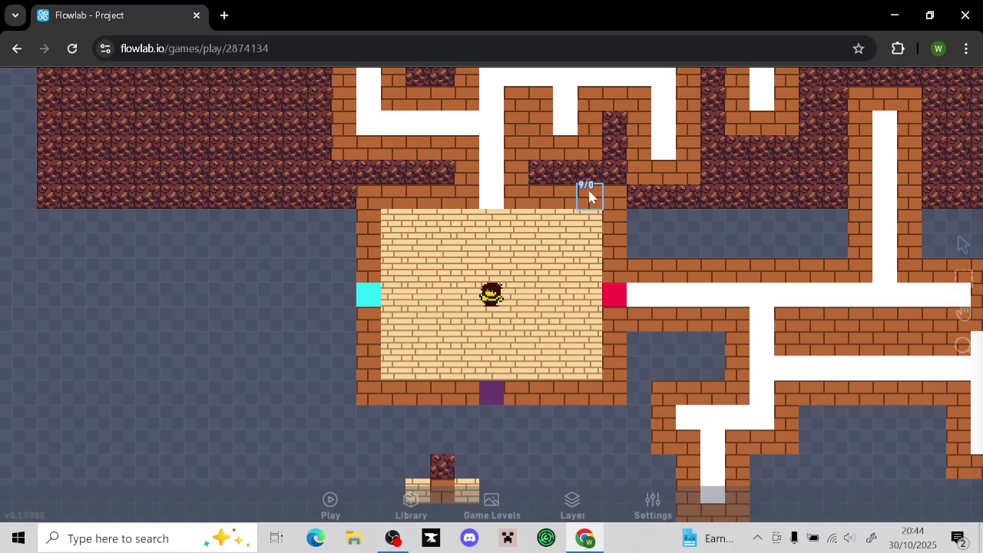
Playtest the game in windowed view, walking the character in all directions and then upward inside the starting room
left_click(343, 501)
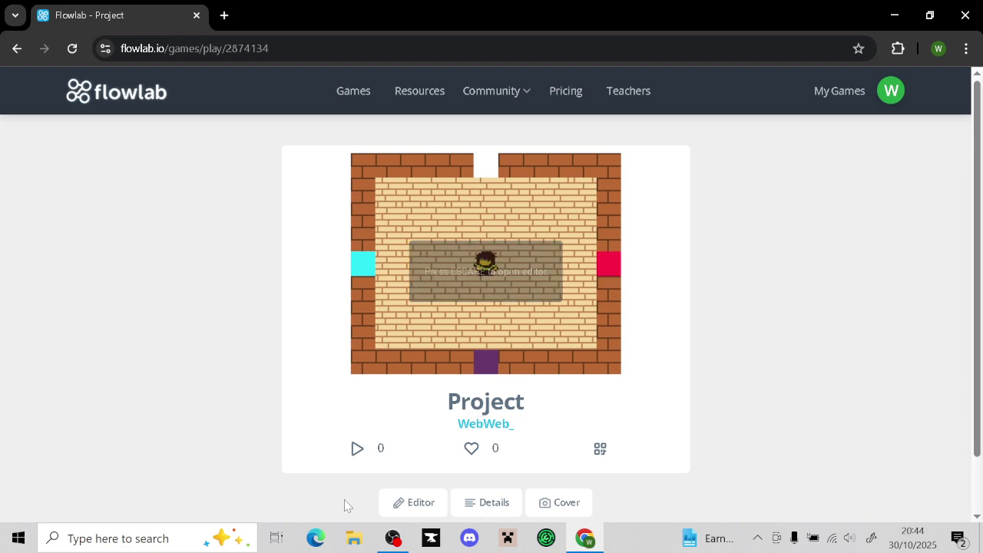
key("Up")
key("Down")
key("Right")
key("Left")
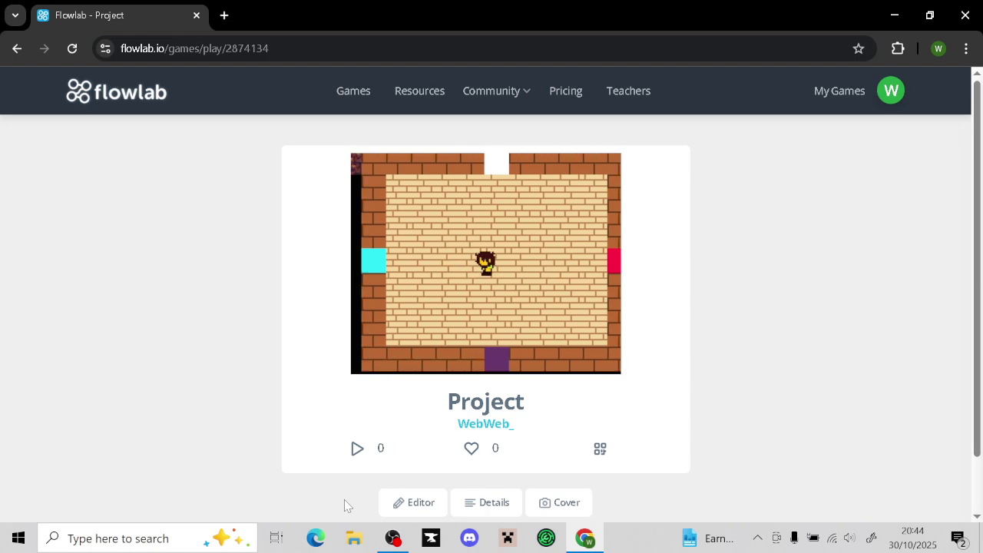
key("Right")
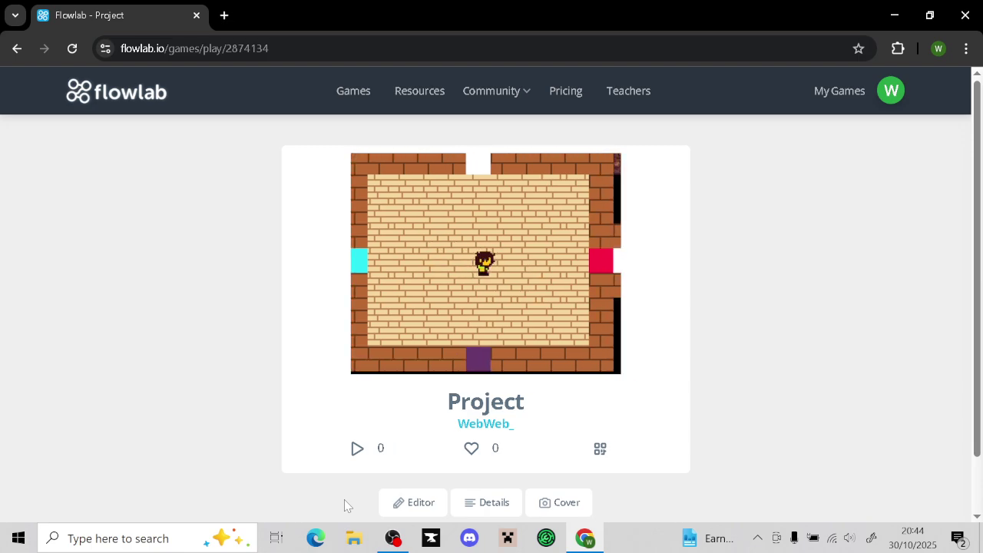
key("Right")
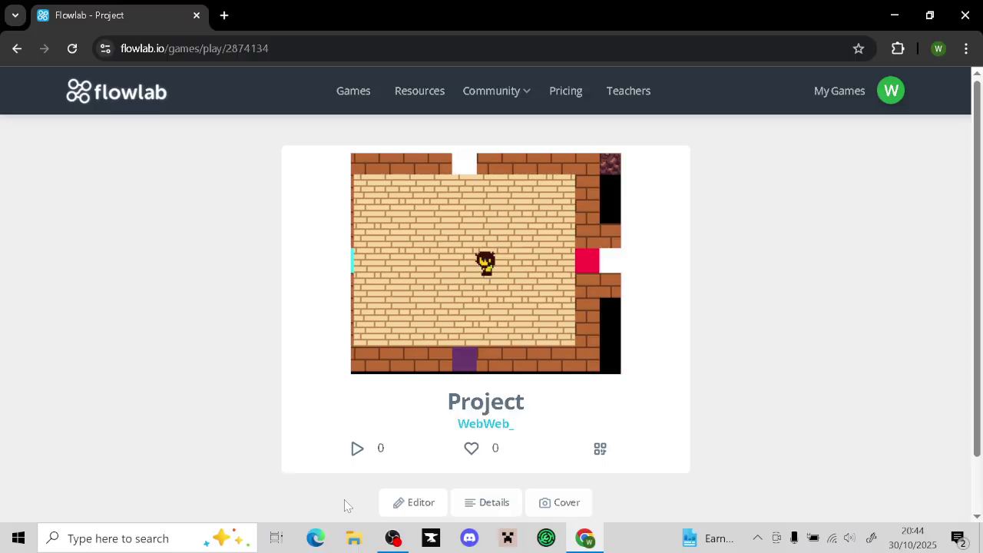
key("Down")
key("Up")
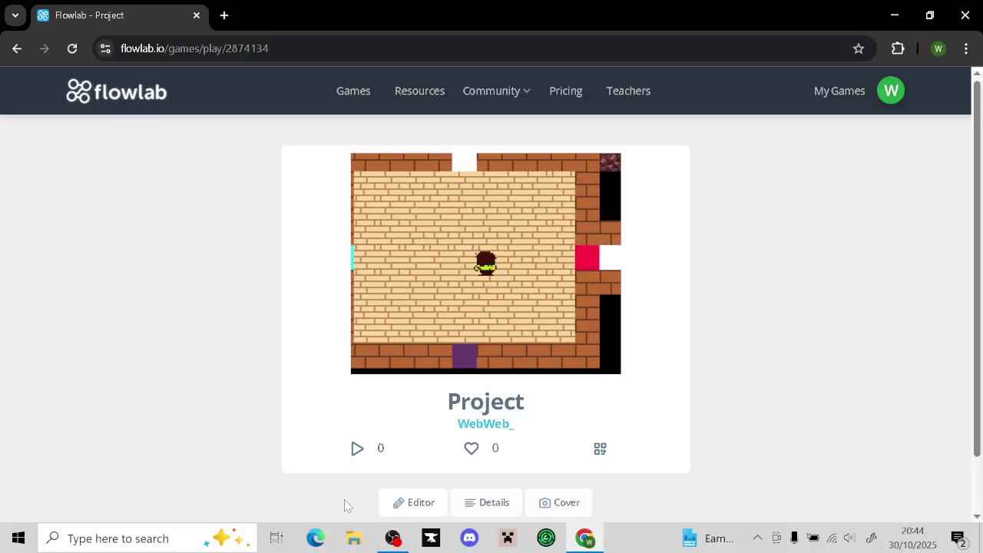
key("Up")
key("Up")
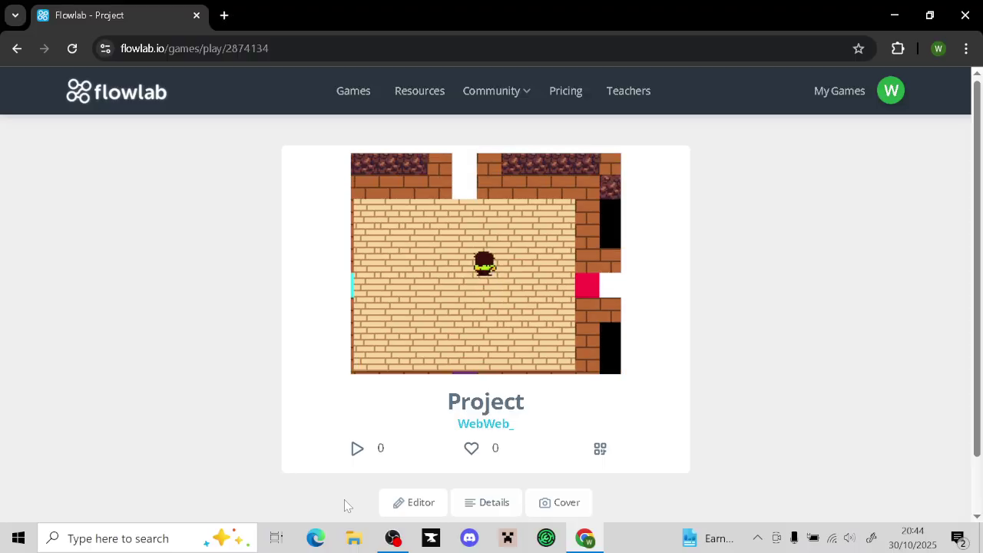
key("Up")
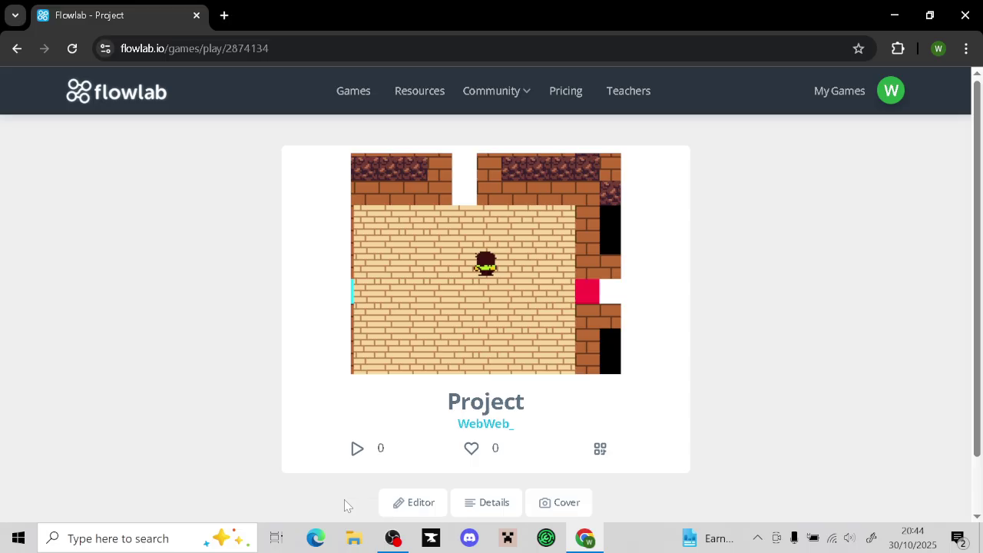
Walk the character down towards the purple door, left, right and back up in the windowed game
key("Down")
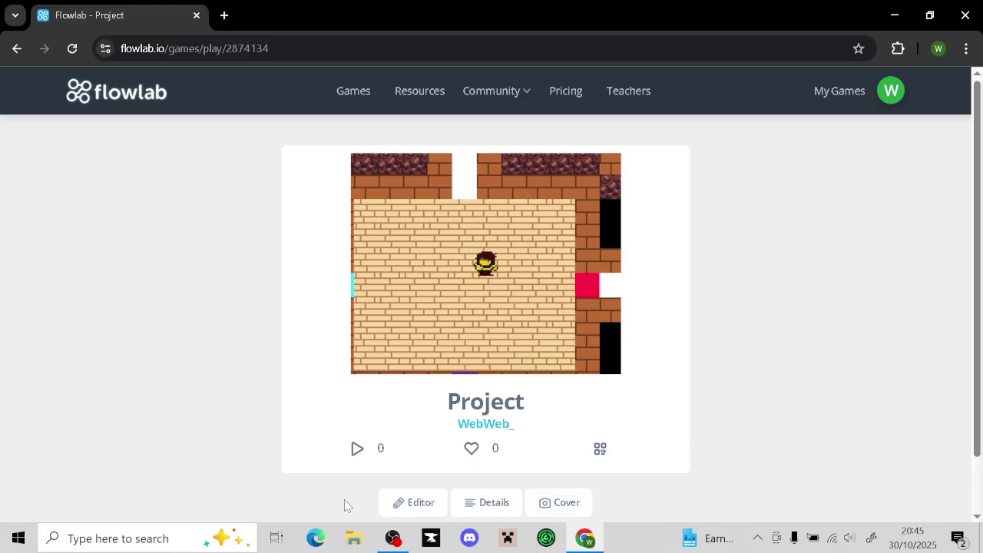
key("Down")
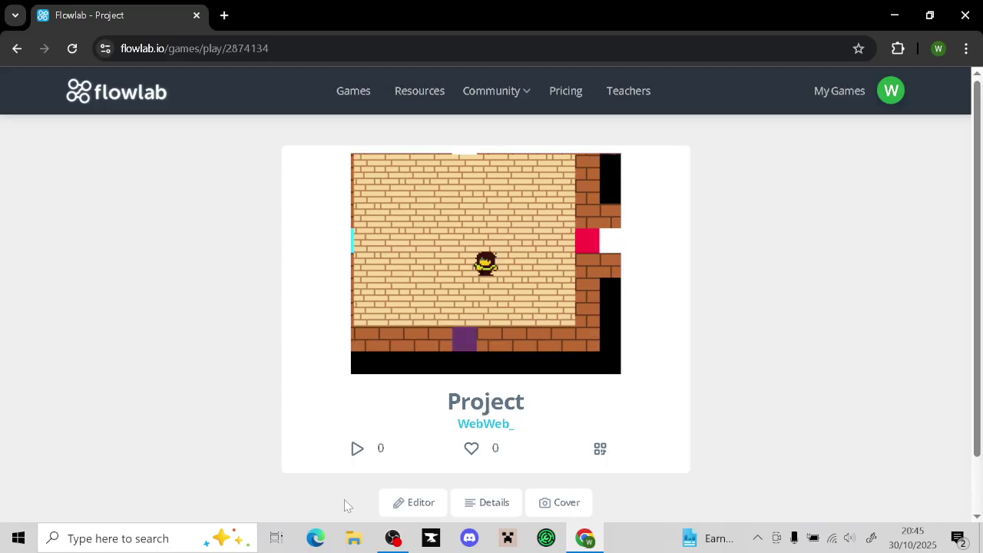
key("Left")
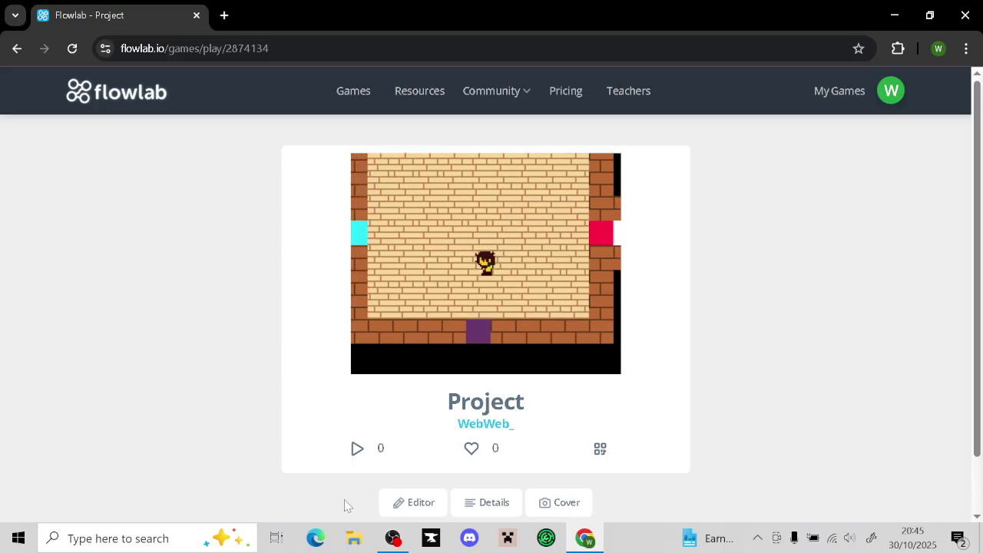
key("Right")
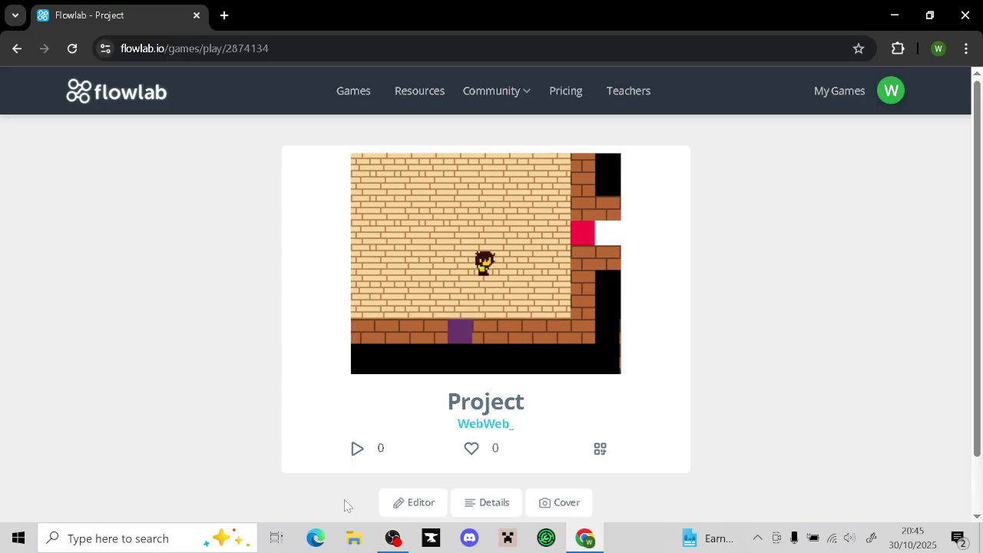
key("Up")
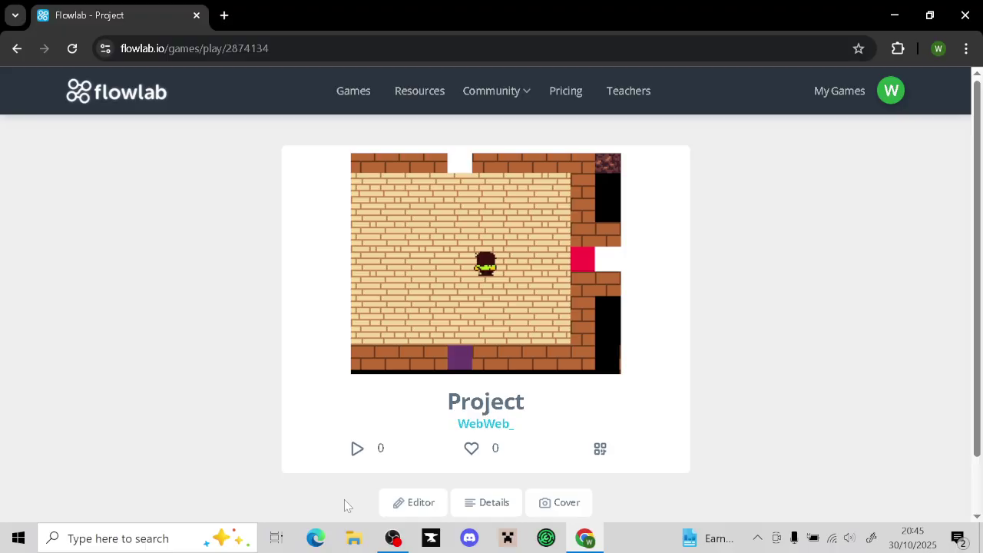
Switch the running game to full screen and walk the character right and left to check the view
key("f")
key("Right")
key("Left")
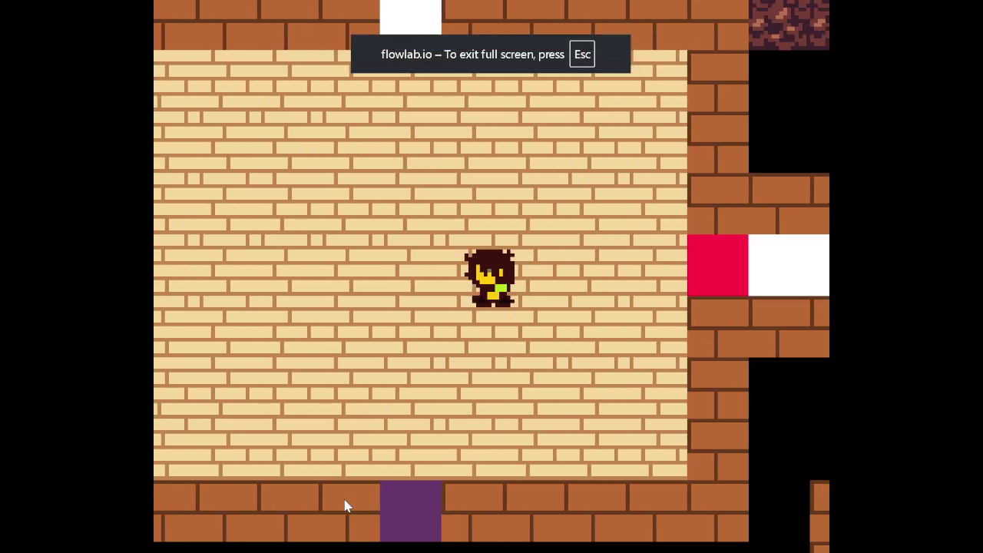
Return from full screen to the game's editor and start the playtest again
key("Escape")
left_click(412, 502)
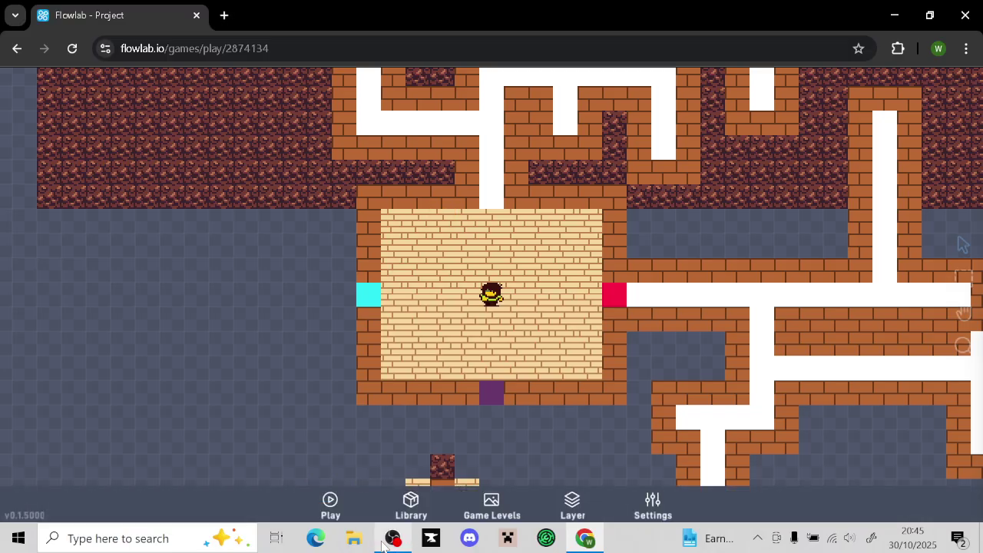
left_click(324, 486)
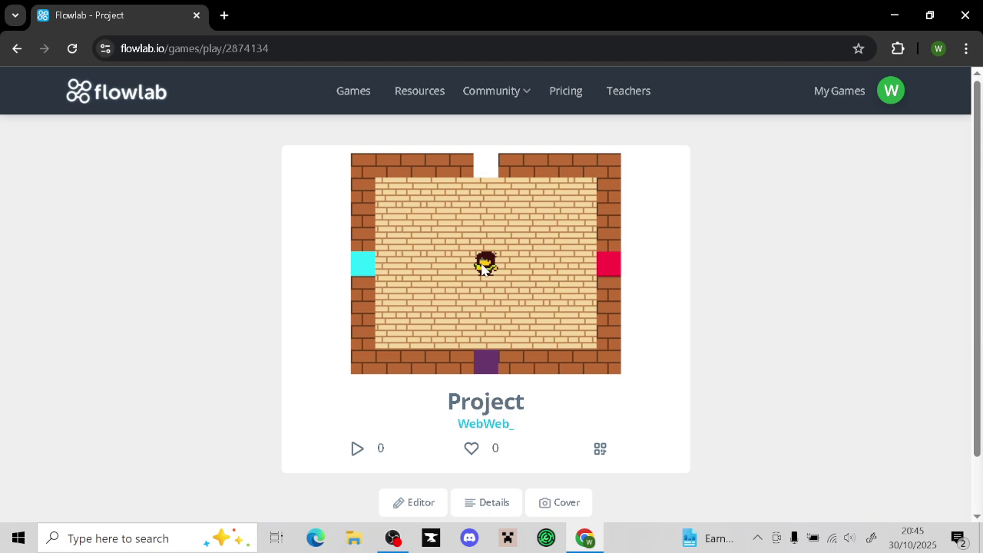
Switch to OBS, select the Camera source in the preview and clear the selection
left_click(393, 538)
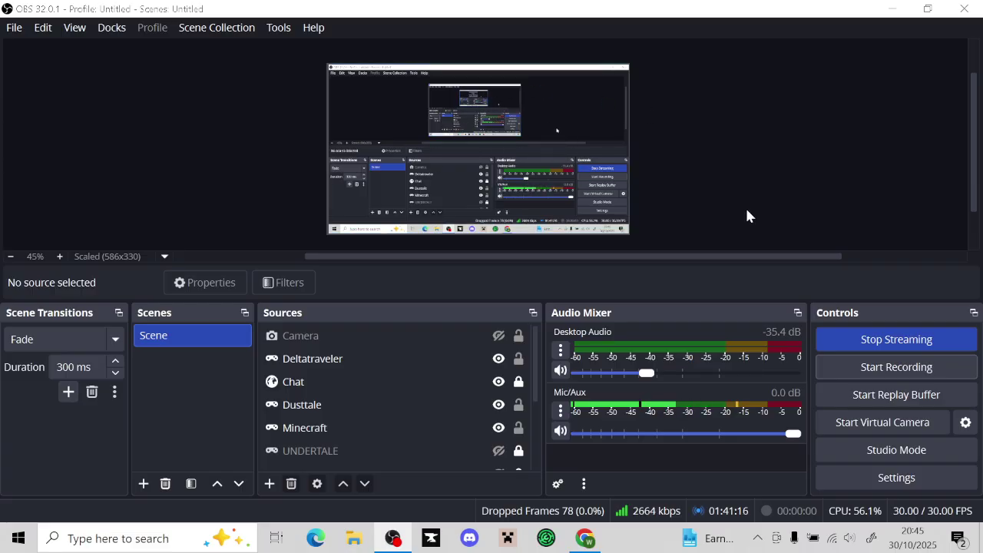
left_click(427, 127)
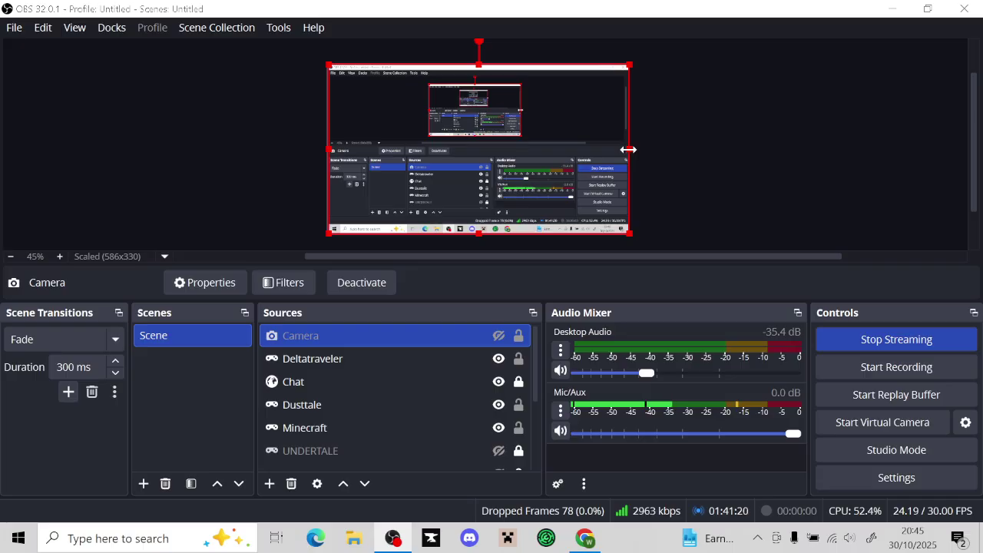
left_click(668, 156)
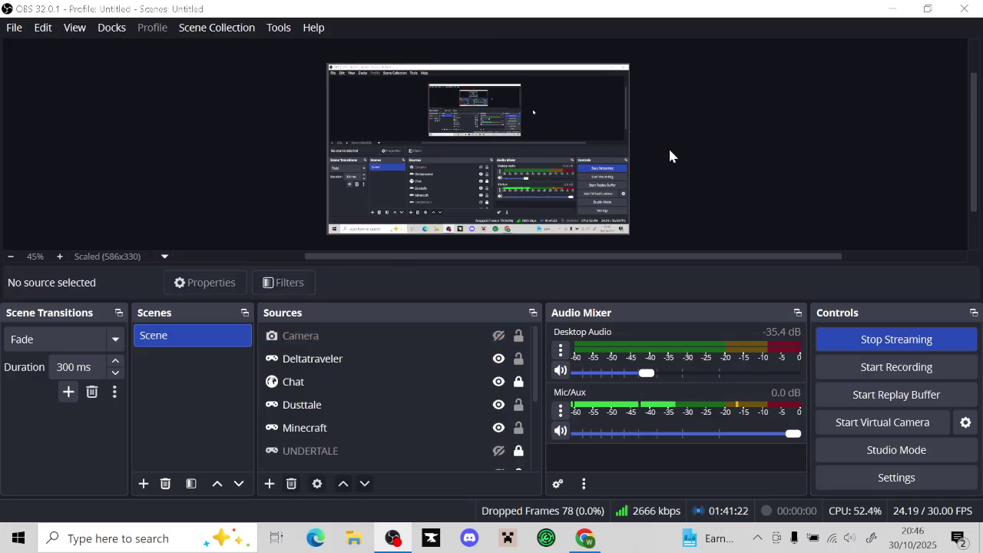